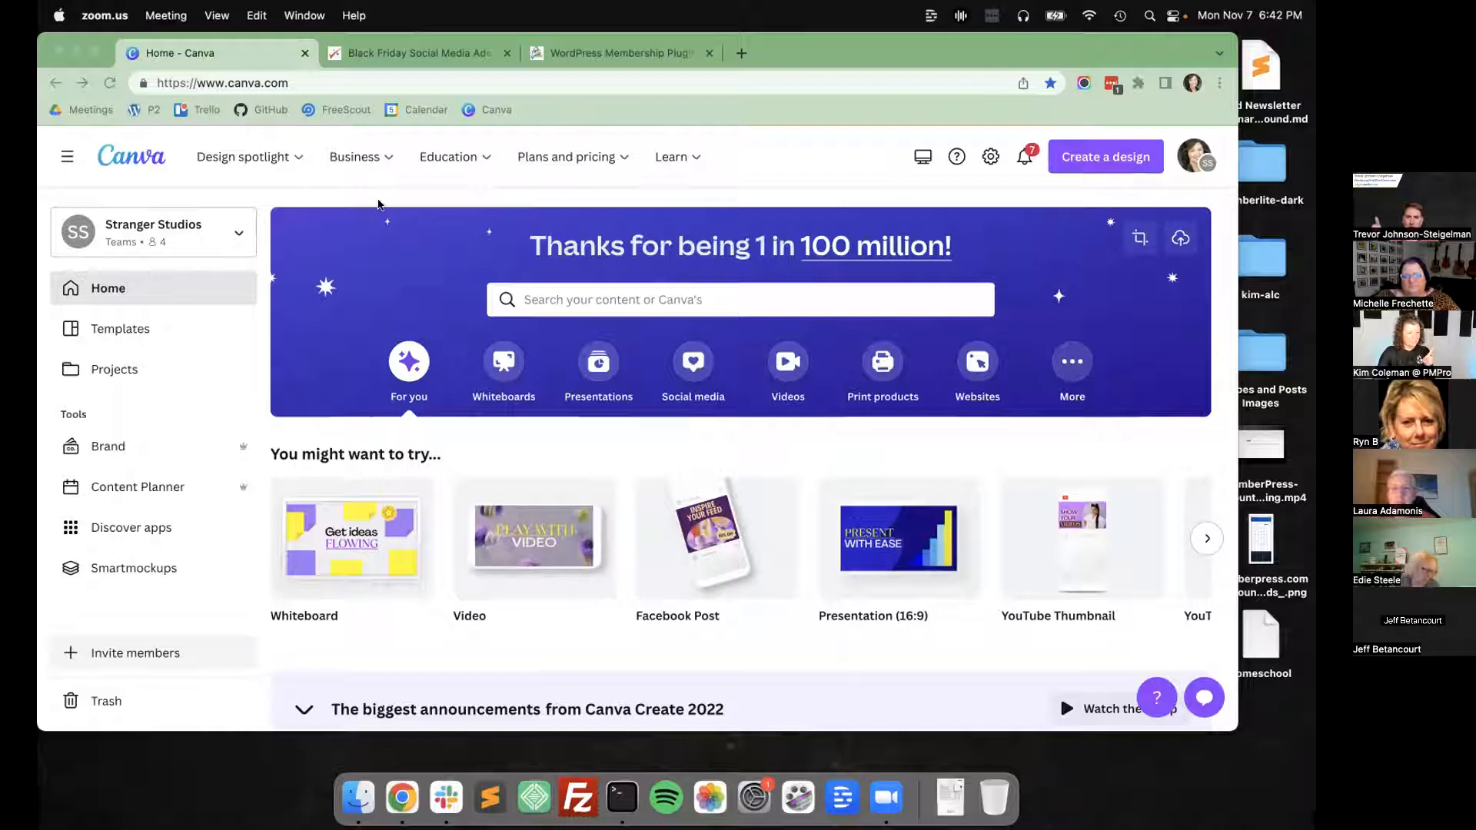
pyautogui.click(378, 205)
pyautogui.moveTo(860, 49); pyautogui.dragTo(857, 62)
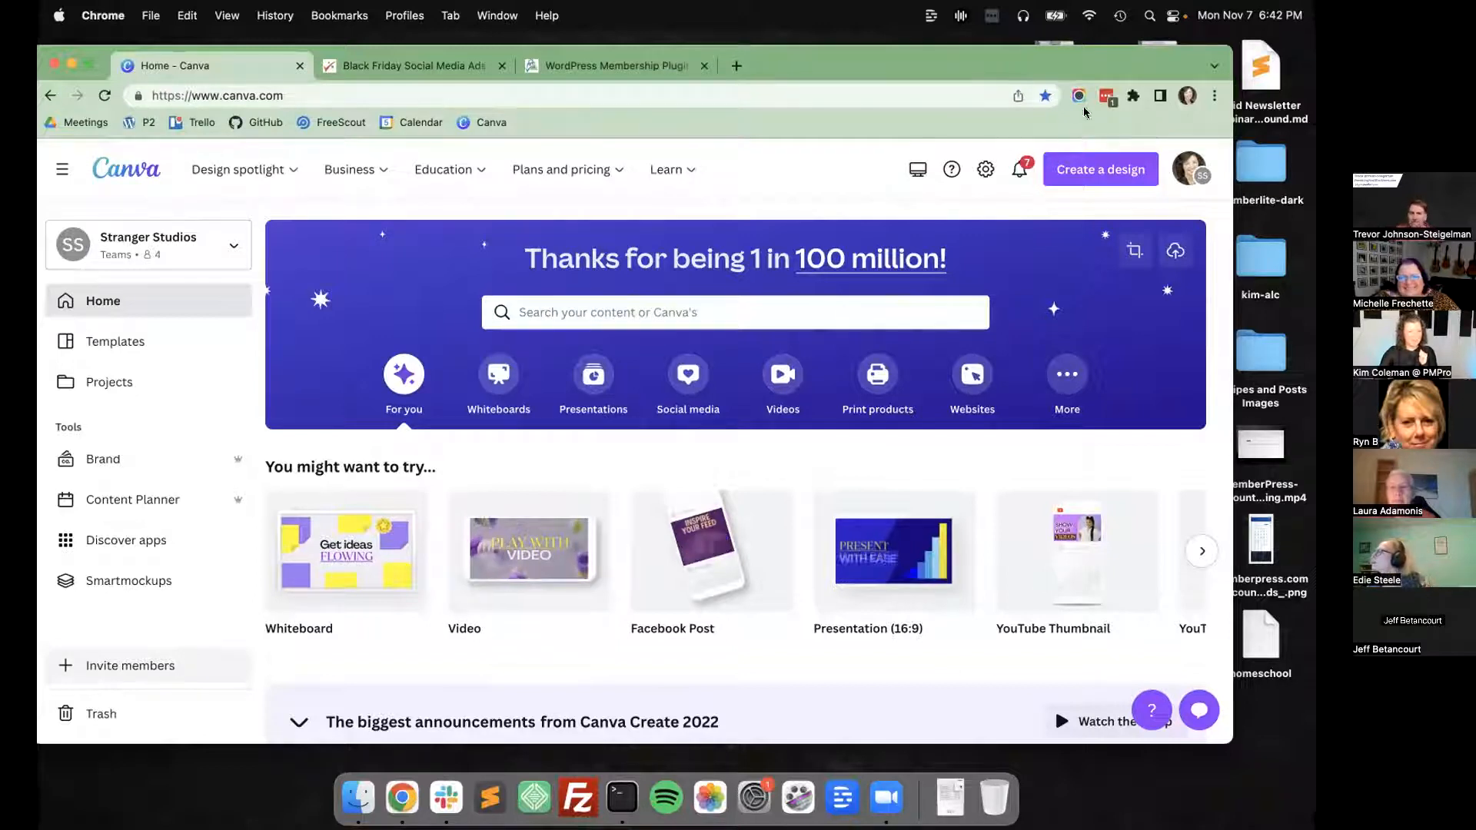
pyautogui.moveTo(1019, 68); pyautogui.dragTo(1056, 104)
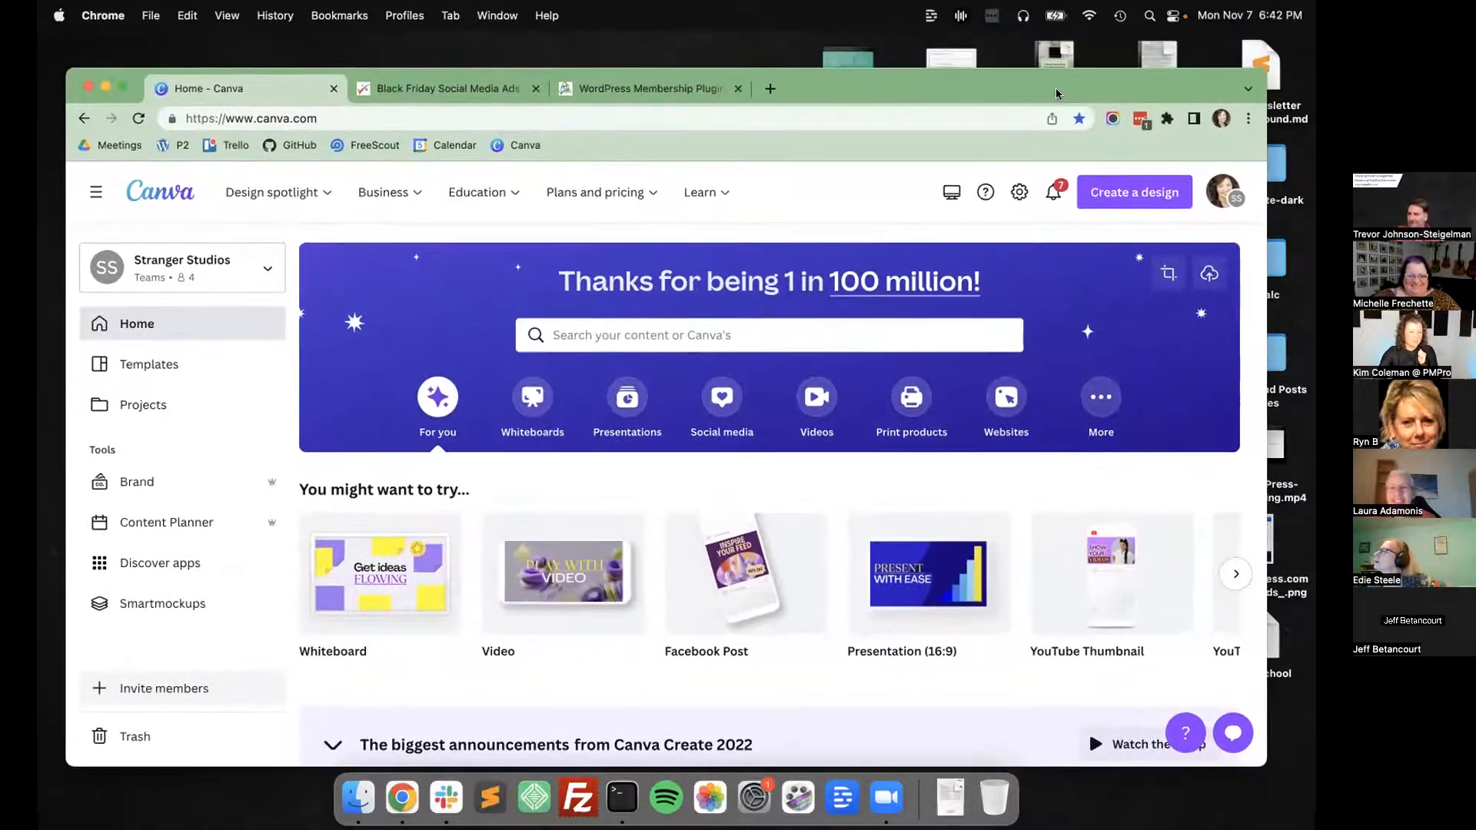
# Select the Stranger Studios team for the account and look over its home page.
pyautogui.click(1211, 193)
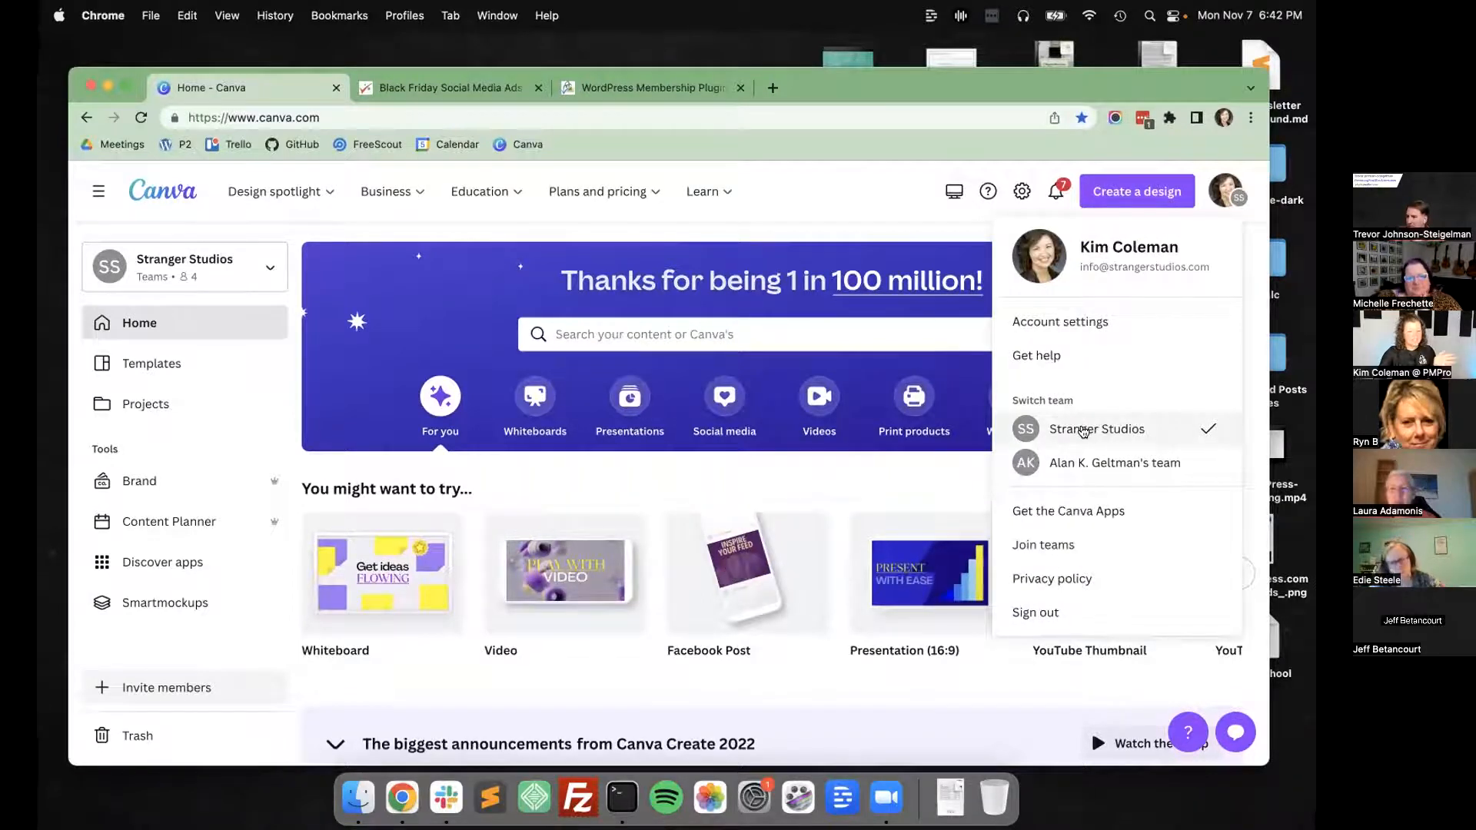
pyautogui.click(1084, 431)
pyautogui.scroll(-5, 185, 563)
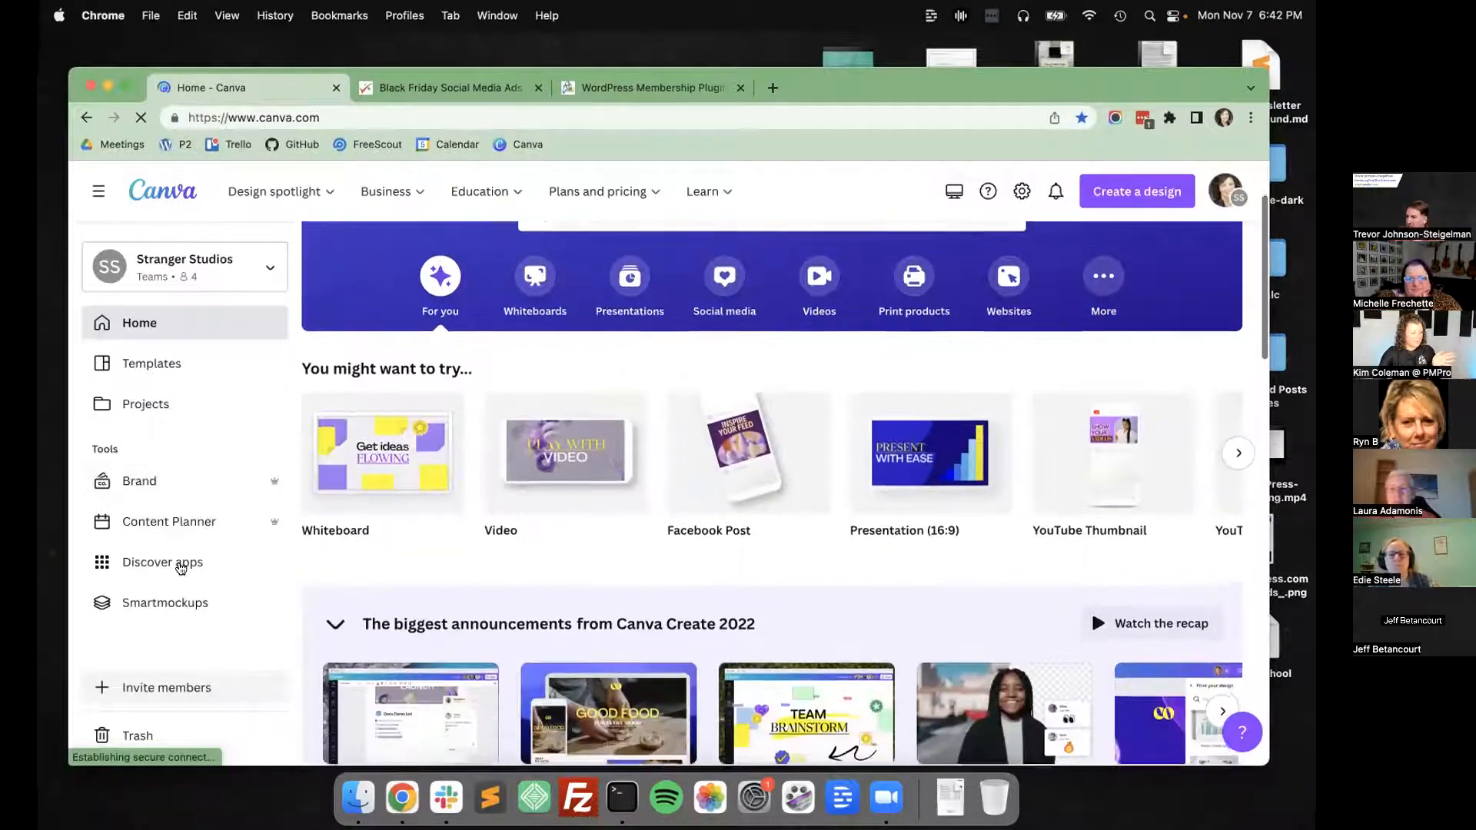
pyautogui.scroll(-3, 182, 568)
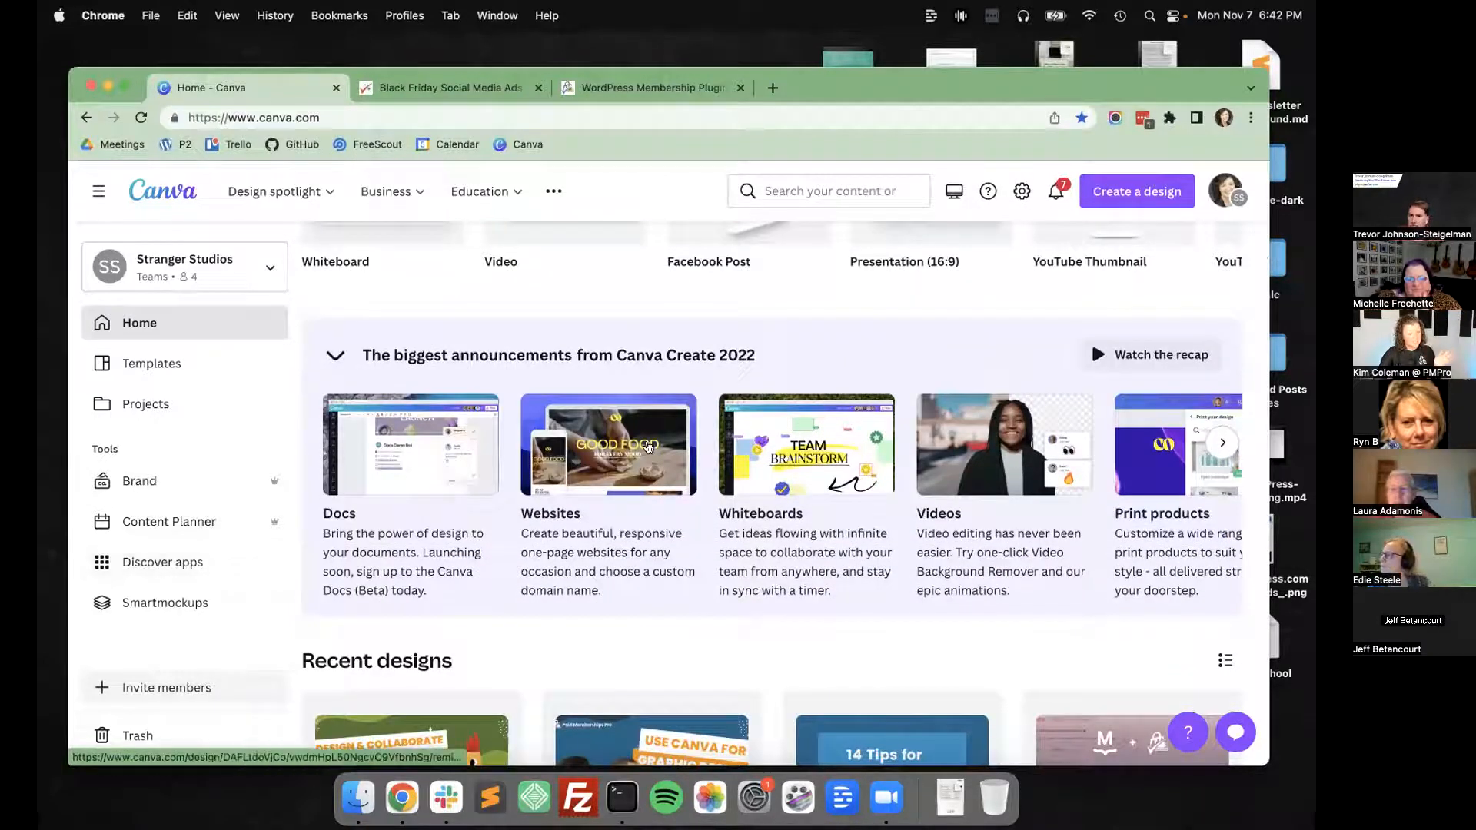
pyautogui.scroll(9, 300, 379)
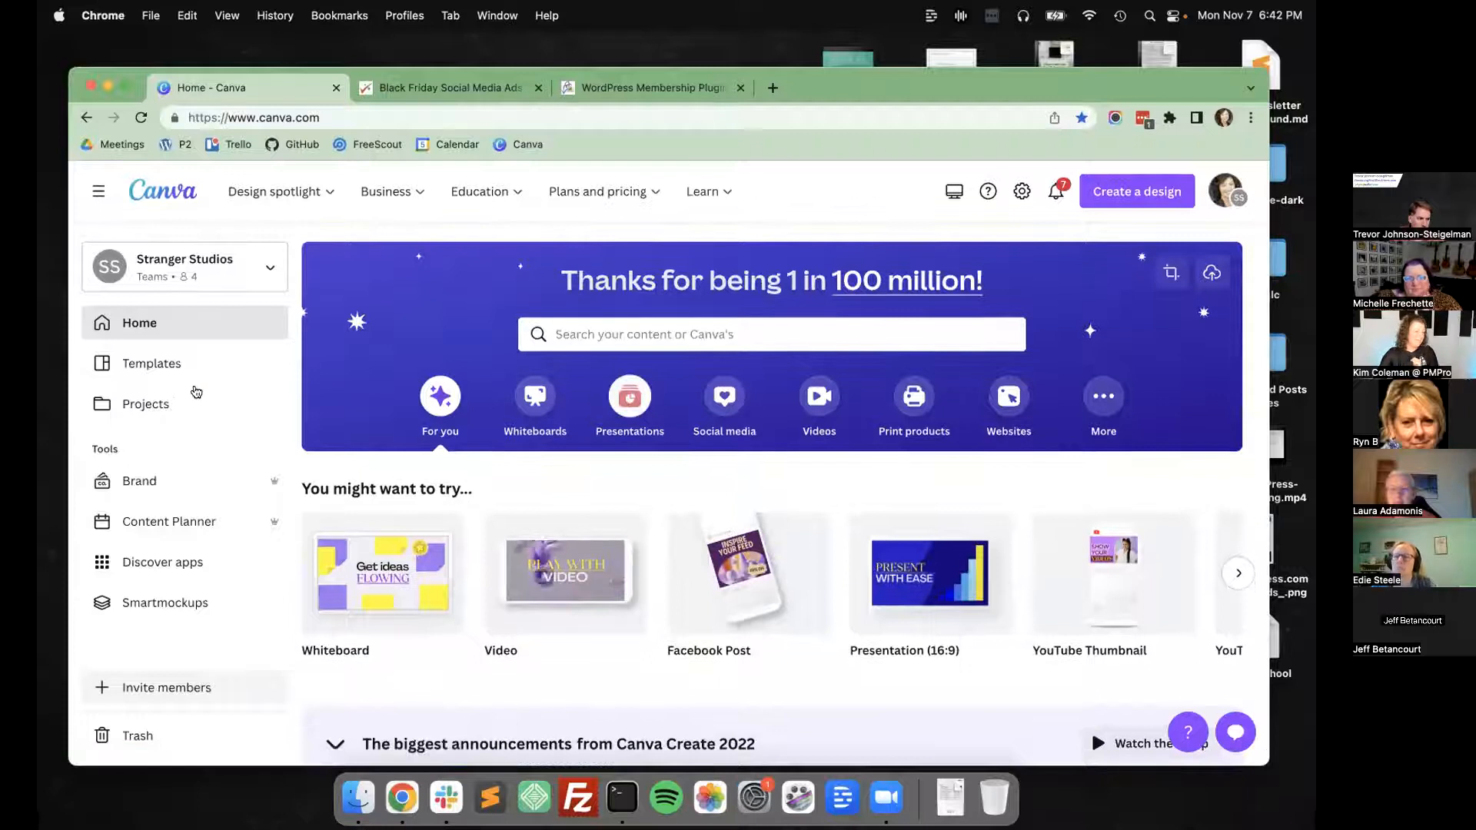
# Open the Stranger Studios Brands kit and look through its brand logos.
pyautogui.click(189, 483)
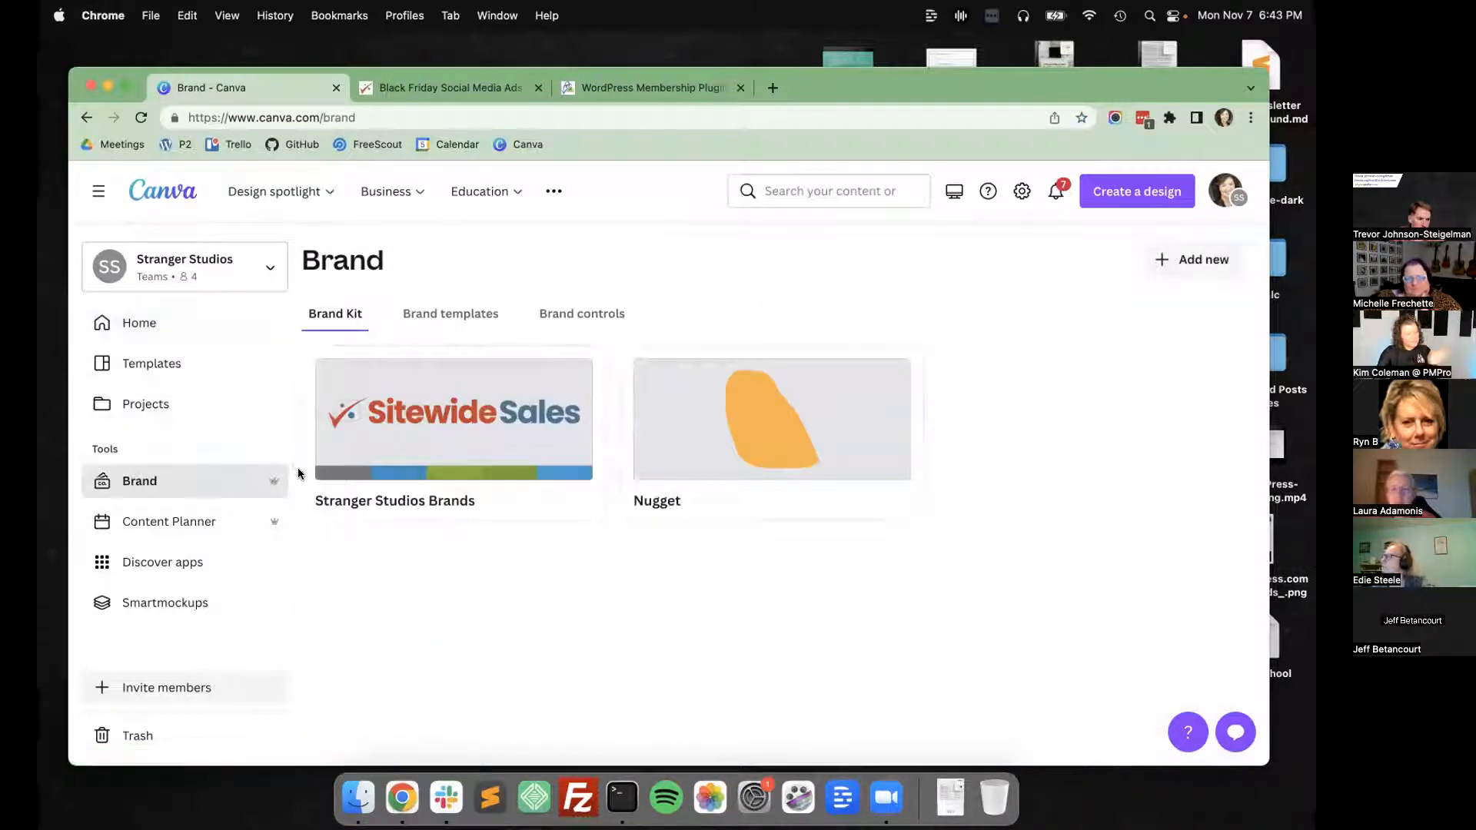
pyautogui.click(455, 455)
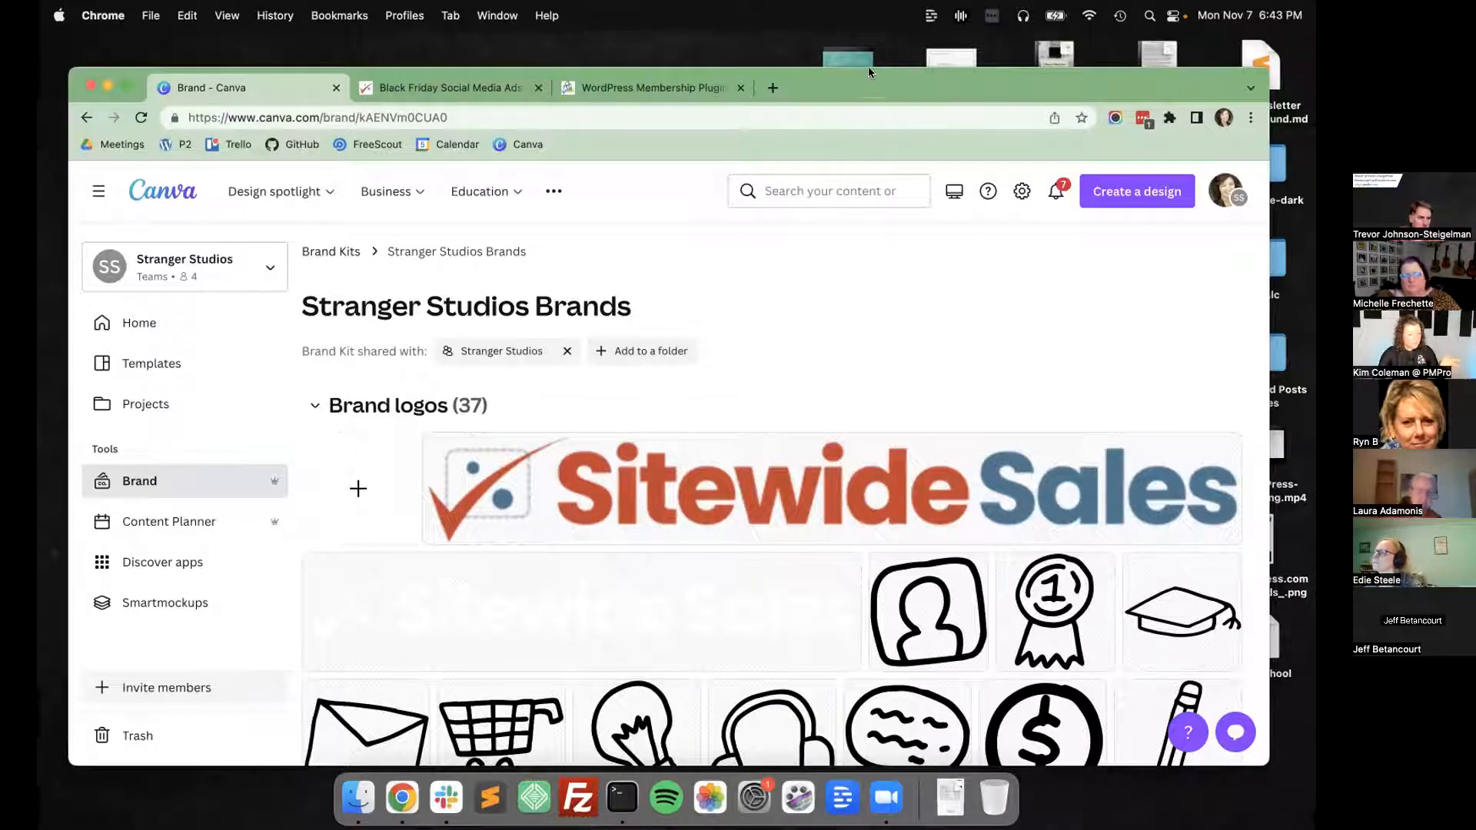
pyautogui.moveTo(869, 81); pyautogui.dragTo(869, 73)
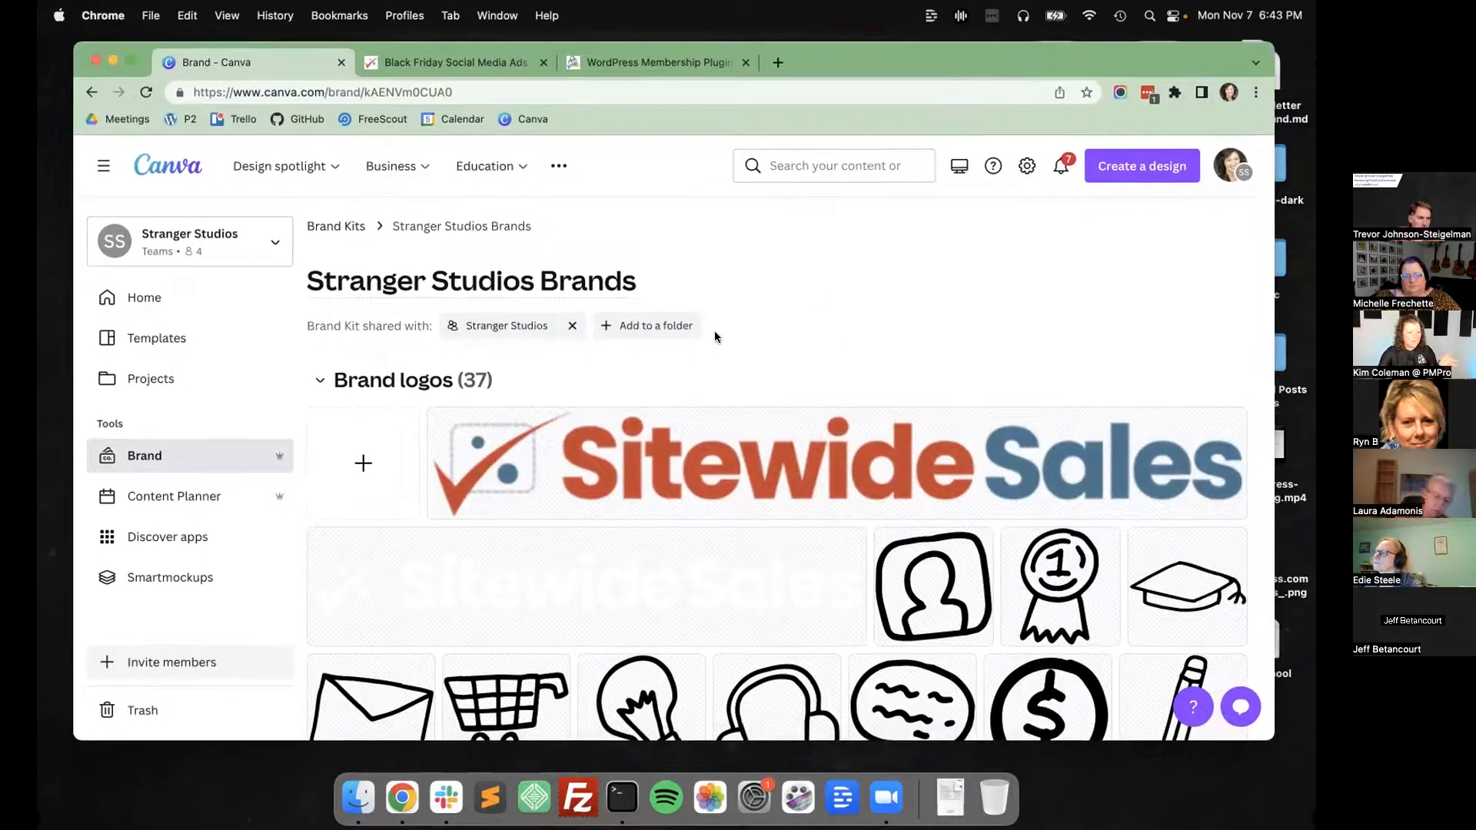
pyautogui.scroll(-1, 715, 335)
pyautogui.scroll(-5, 716, 336)
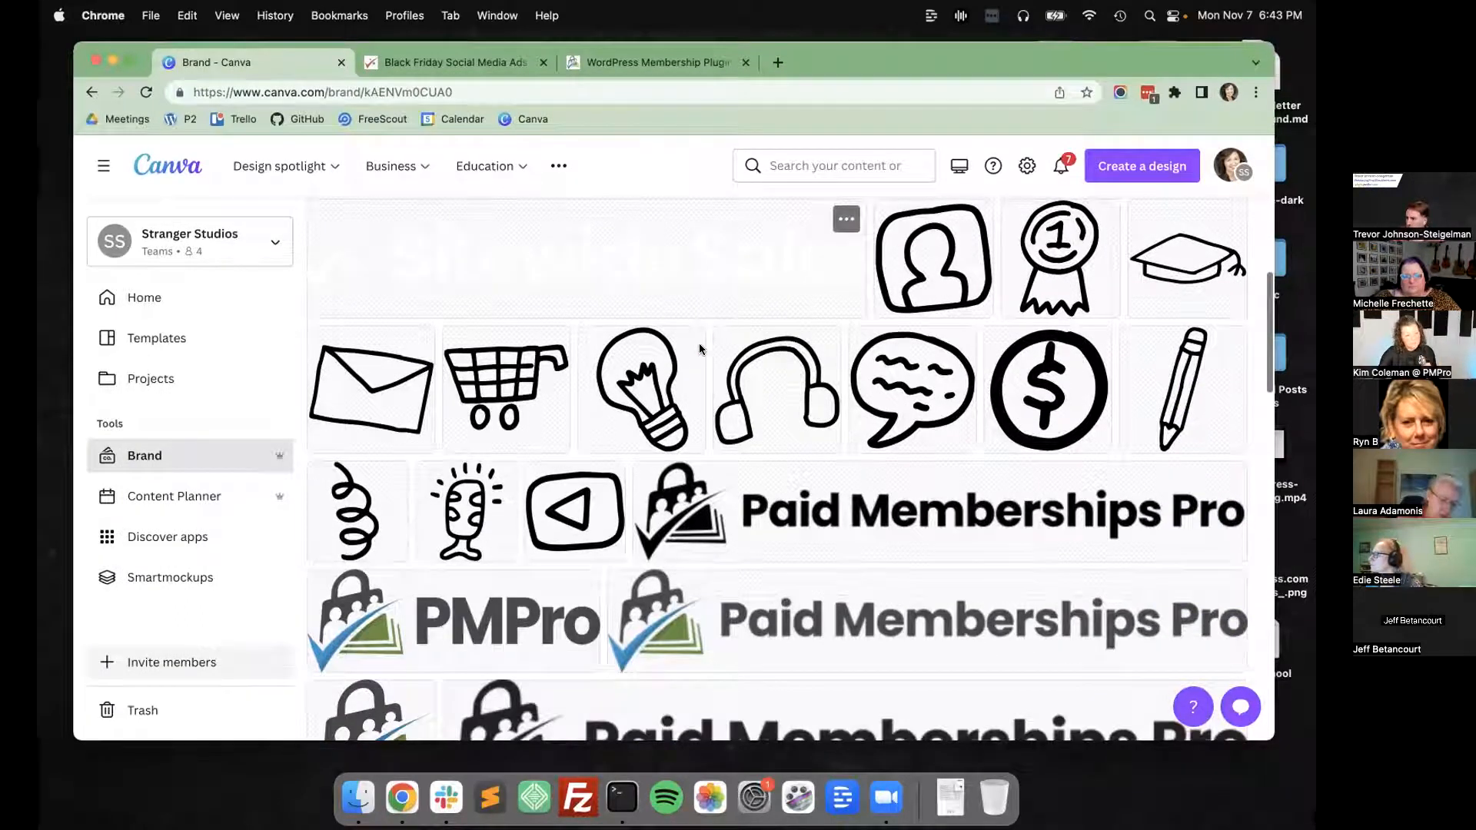
pyautogui.scroll(-2, 715, 336)
pyautogui.scroll(-5, 580, 527)
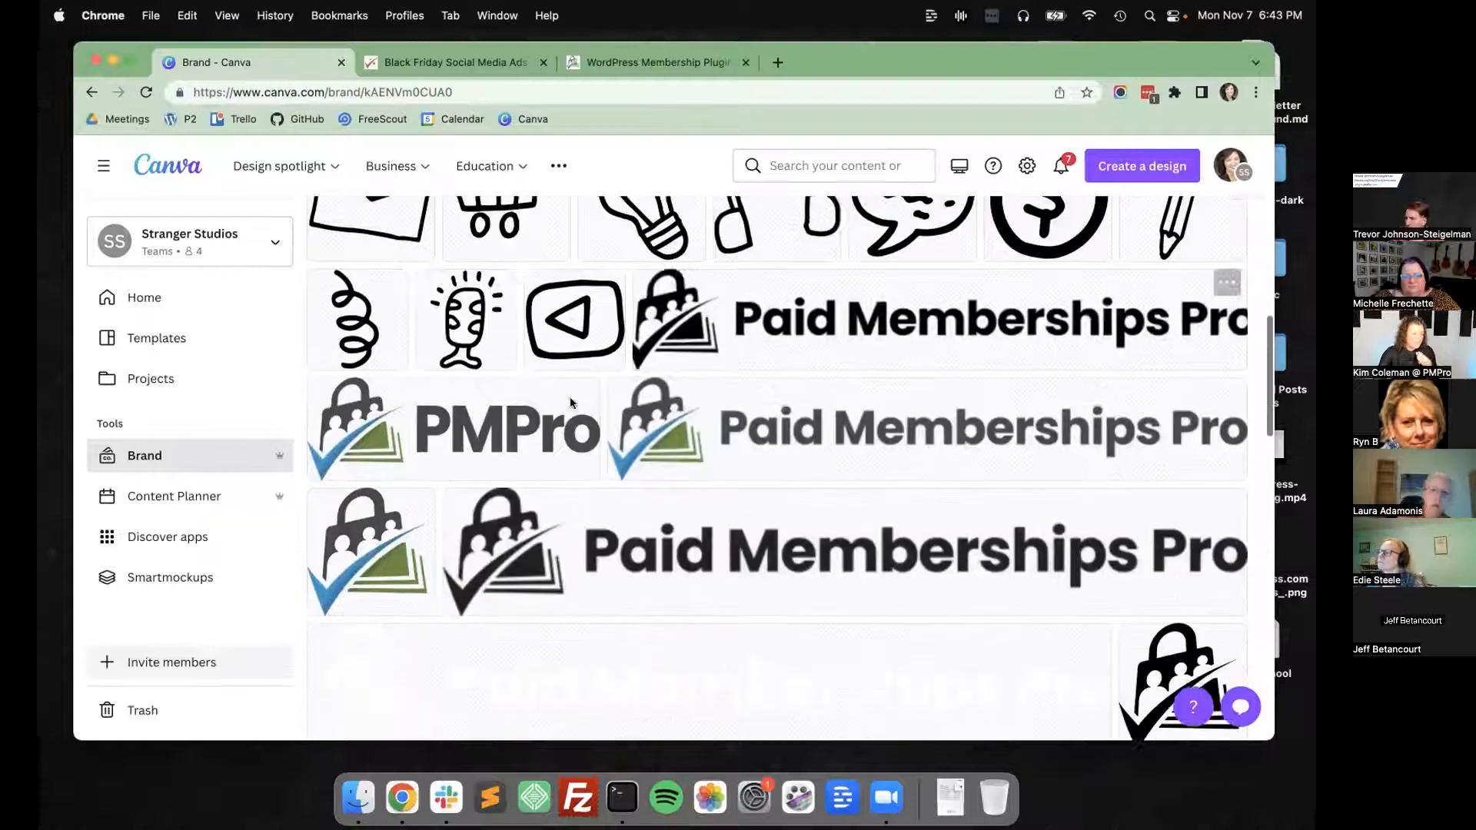
pyautogui.scroll(-5, 580, 528)
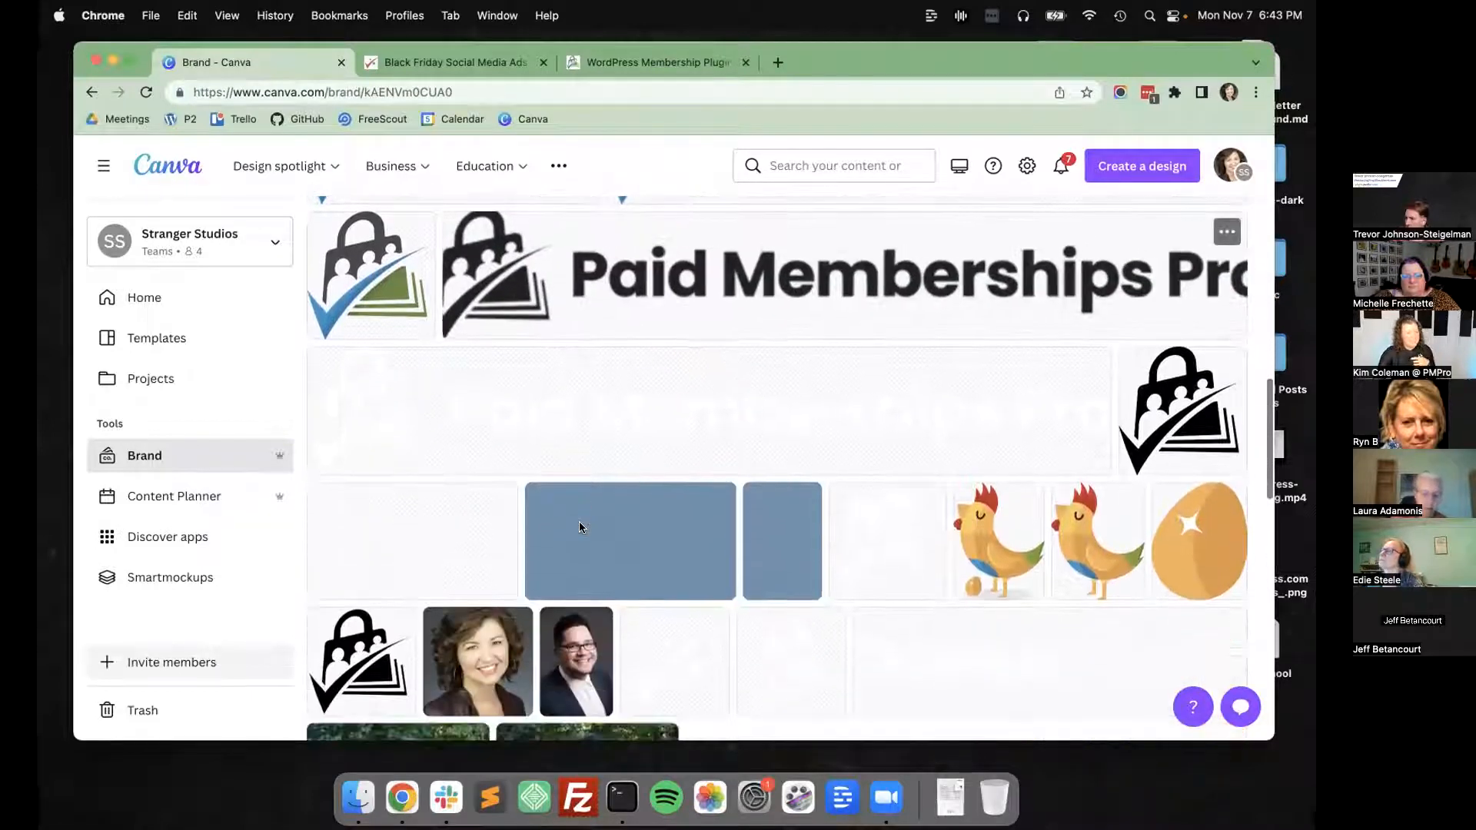
pyautogui.scroll(-8, 581, 527)
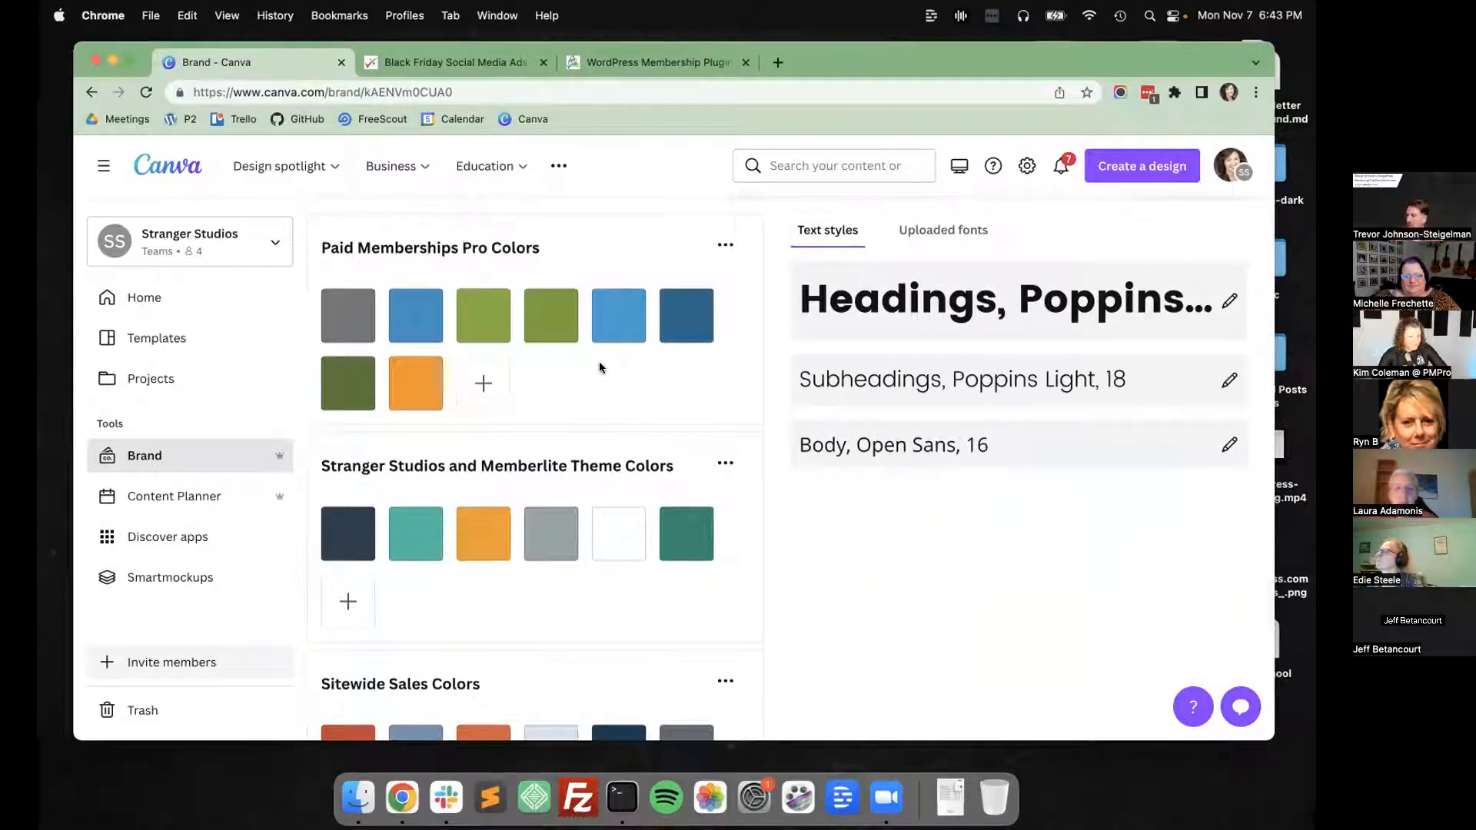
# Review the brand kit's color palettes, from Paid Memberships Pro Colors down to PMPro Add On Icons Colors.
pyautogui.scroll(-1, 599, 362)
pyautogui.scroll(1, 598, 362)
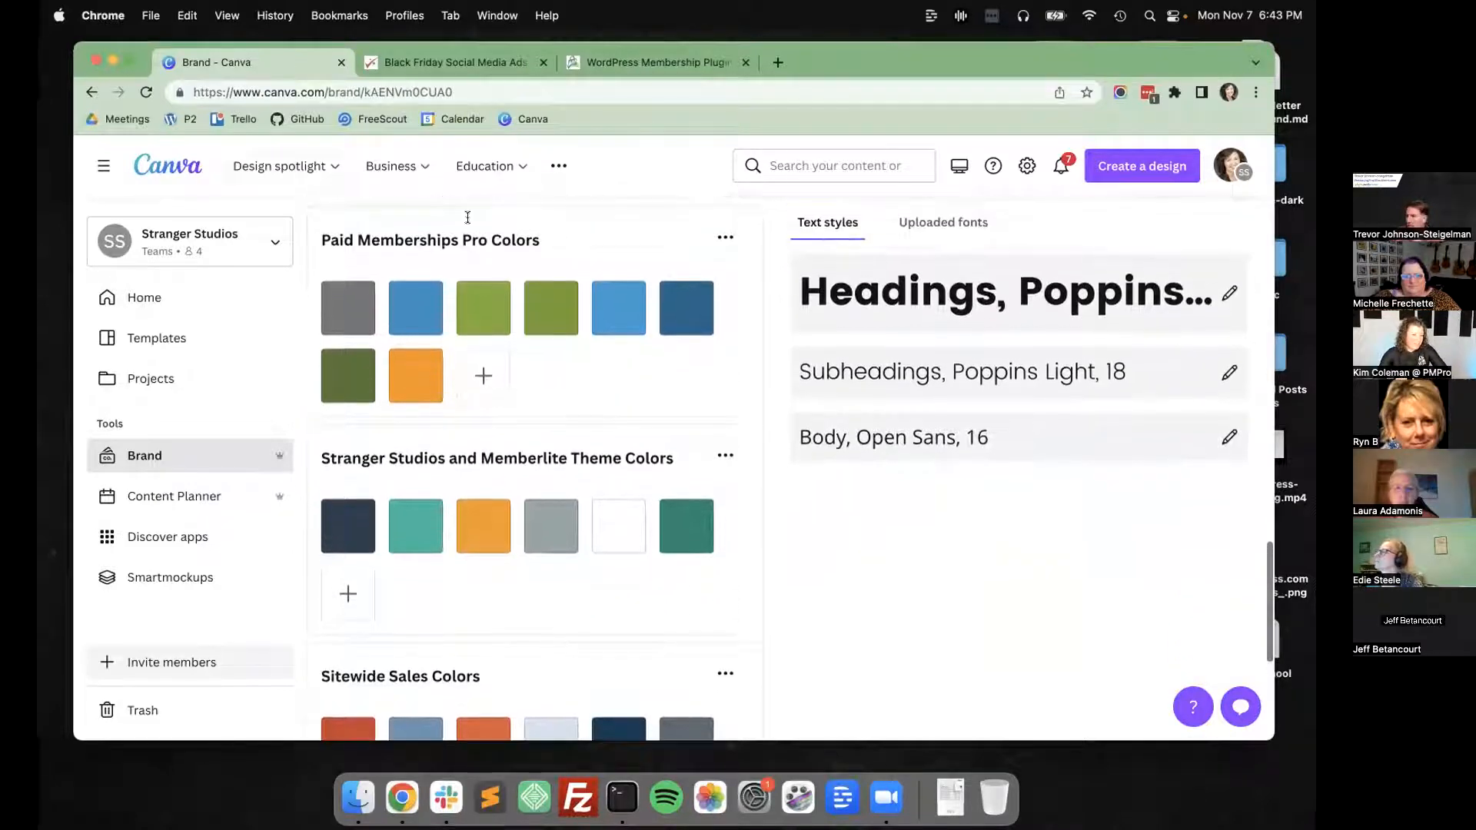
pyautogui.scroll(-1, 451, 336)
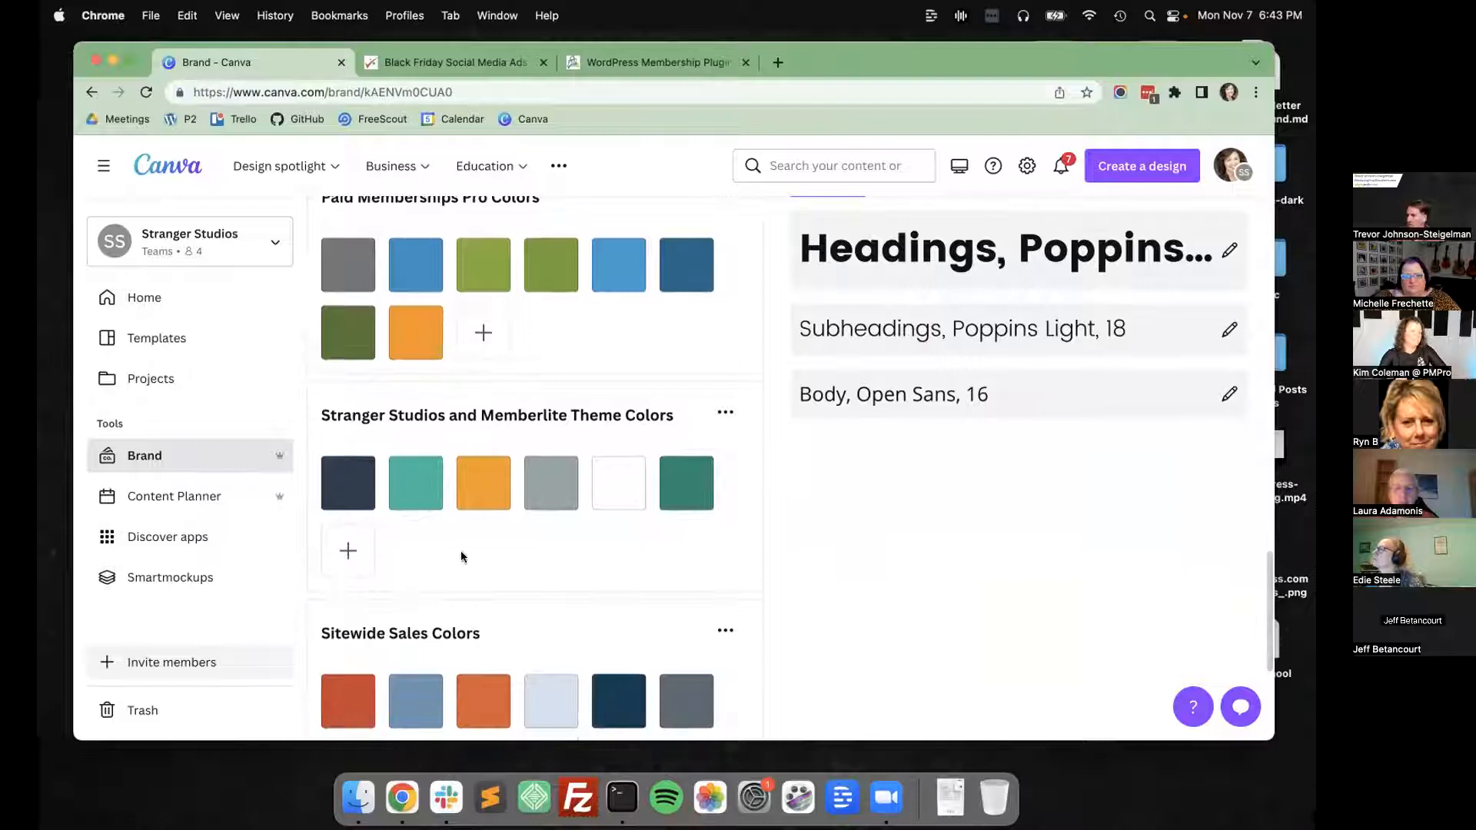
pyautogui.scroll(-5, 553, 543)
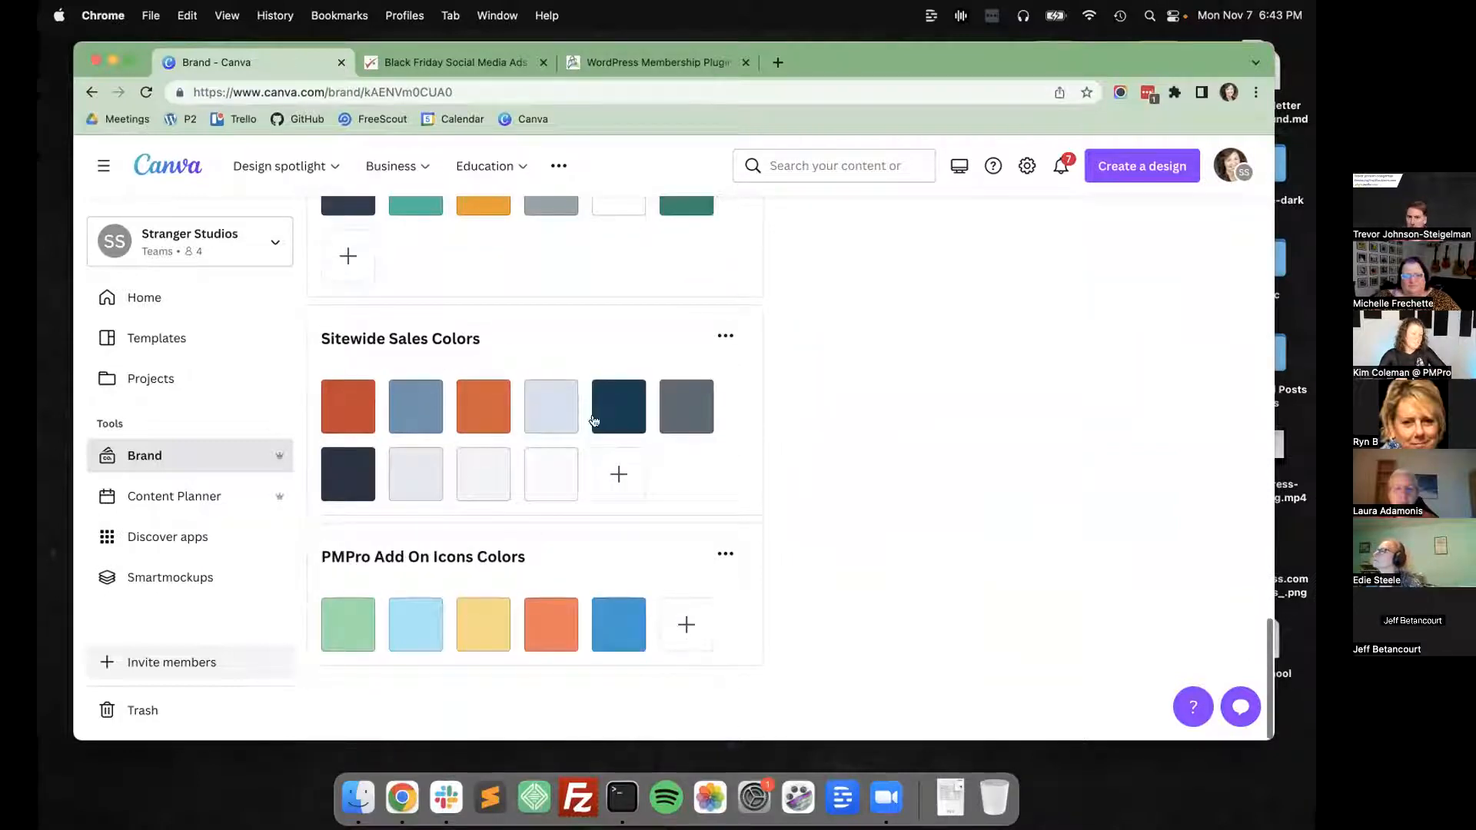
pyautogui.moveTo(521, 432)
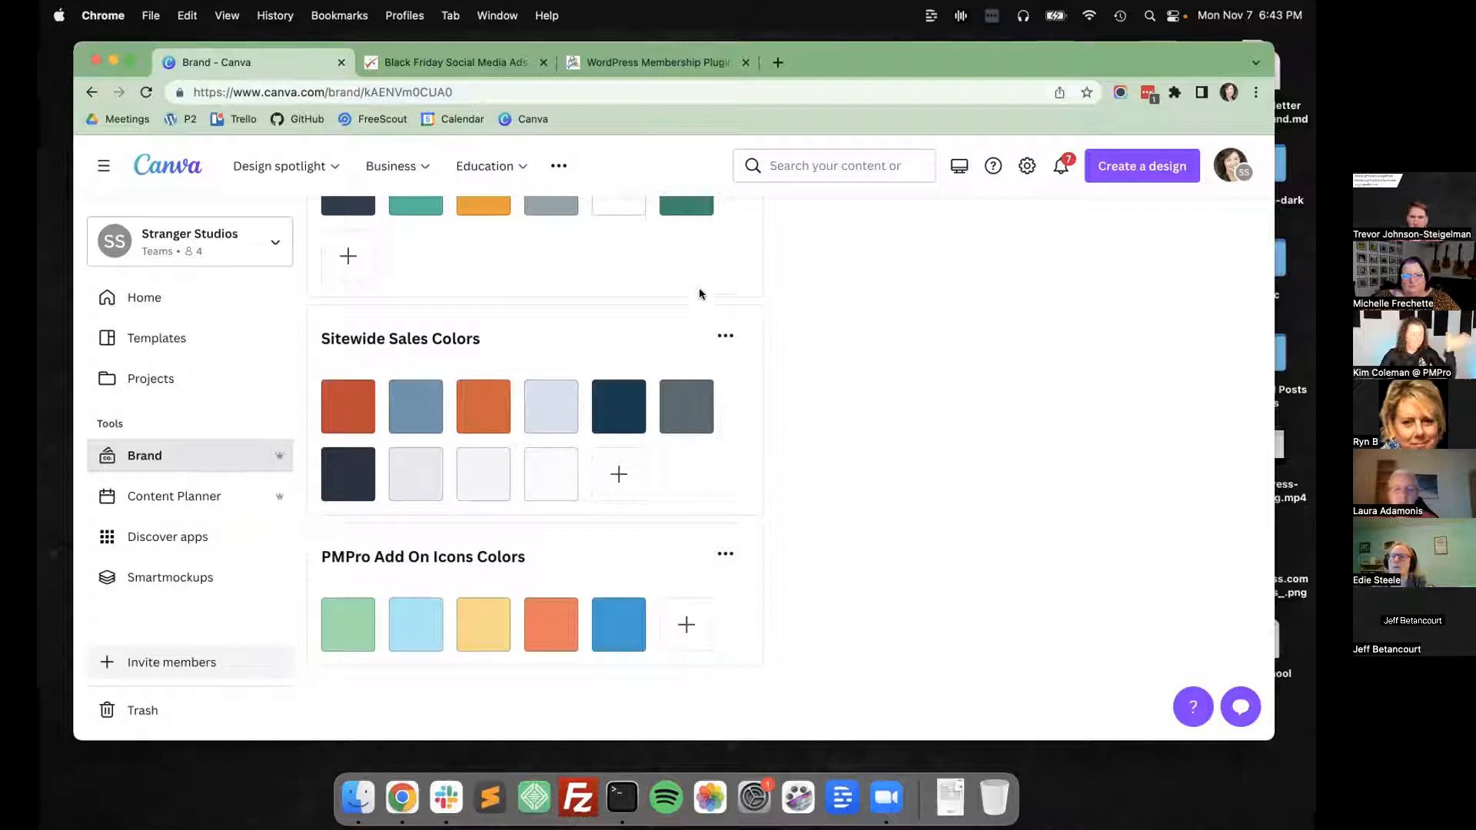
# Examine the brand kit's font text styles and uploaded fonts, and return to the logos.
pyautogui.scroll(8, 699, 292)
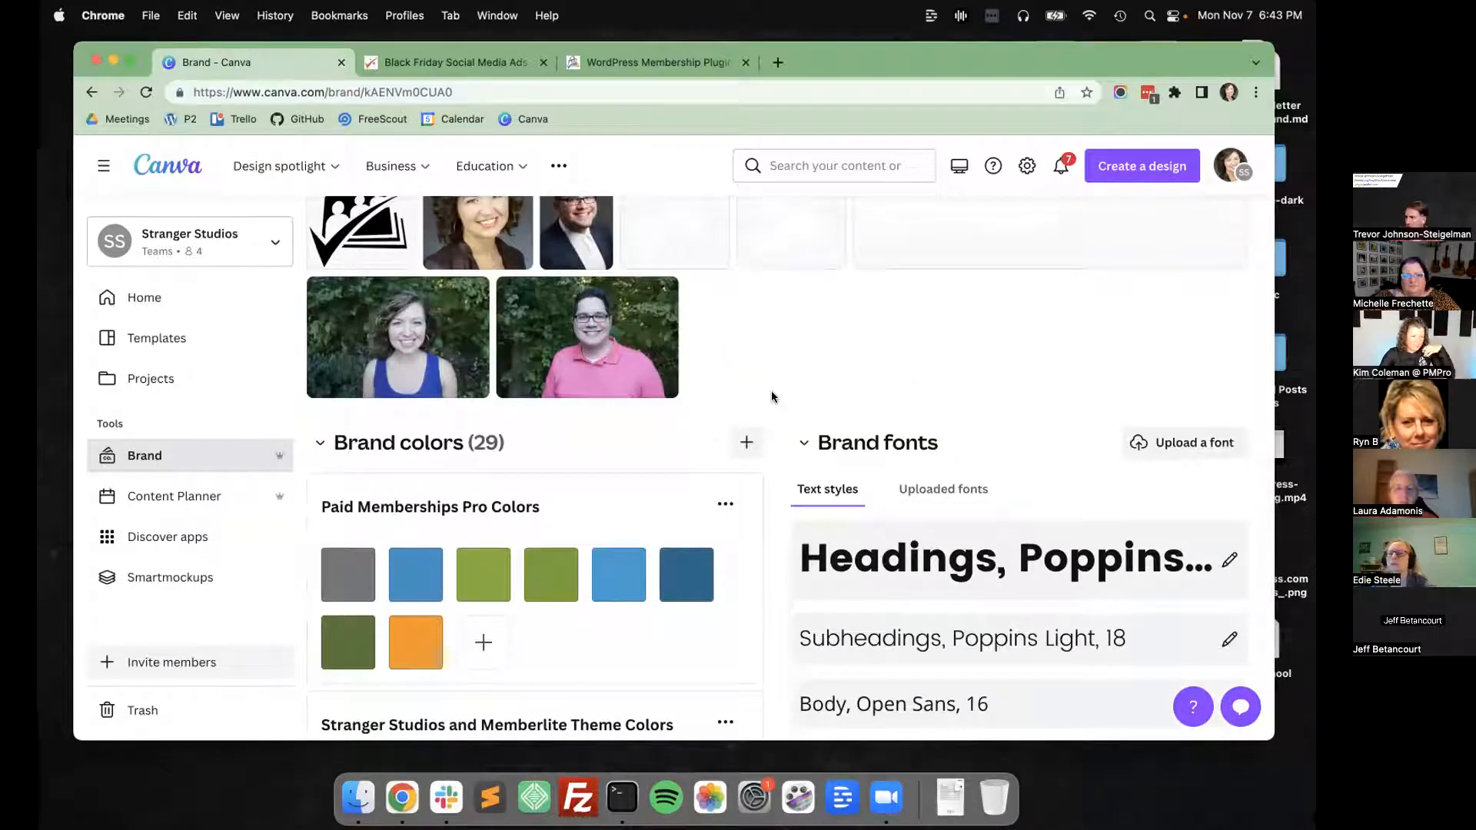
pyautogui.scroll(-3, 771, 390)
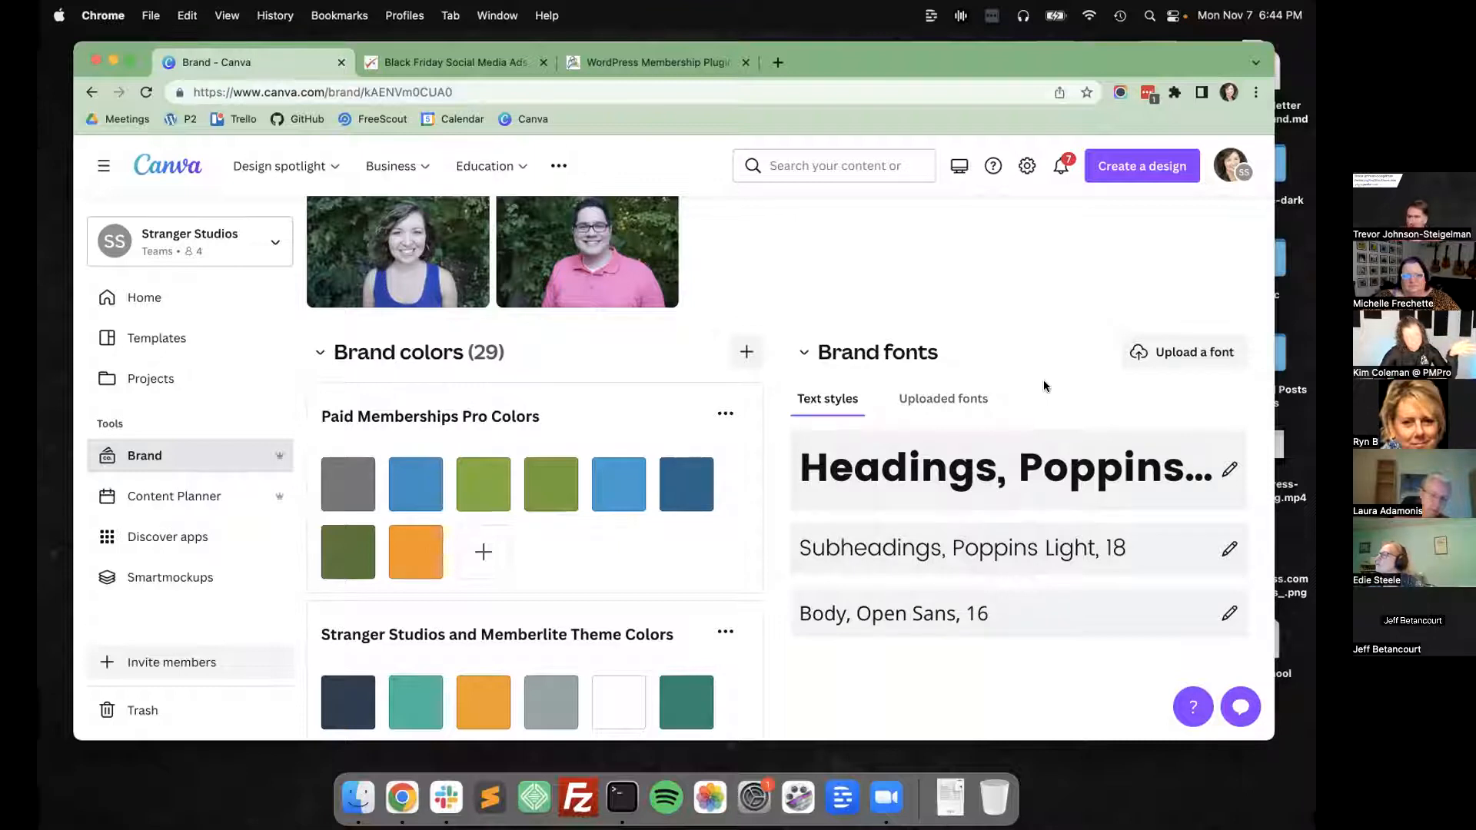
pyautogui.click(953, 398)
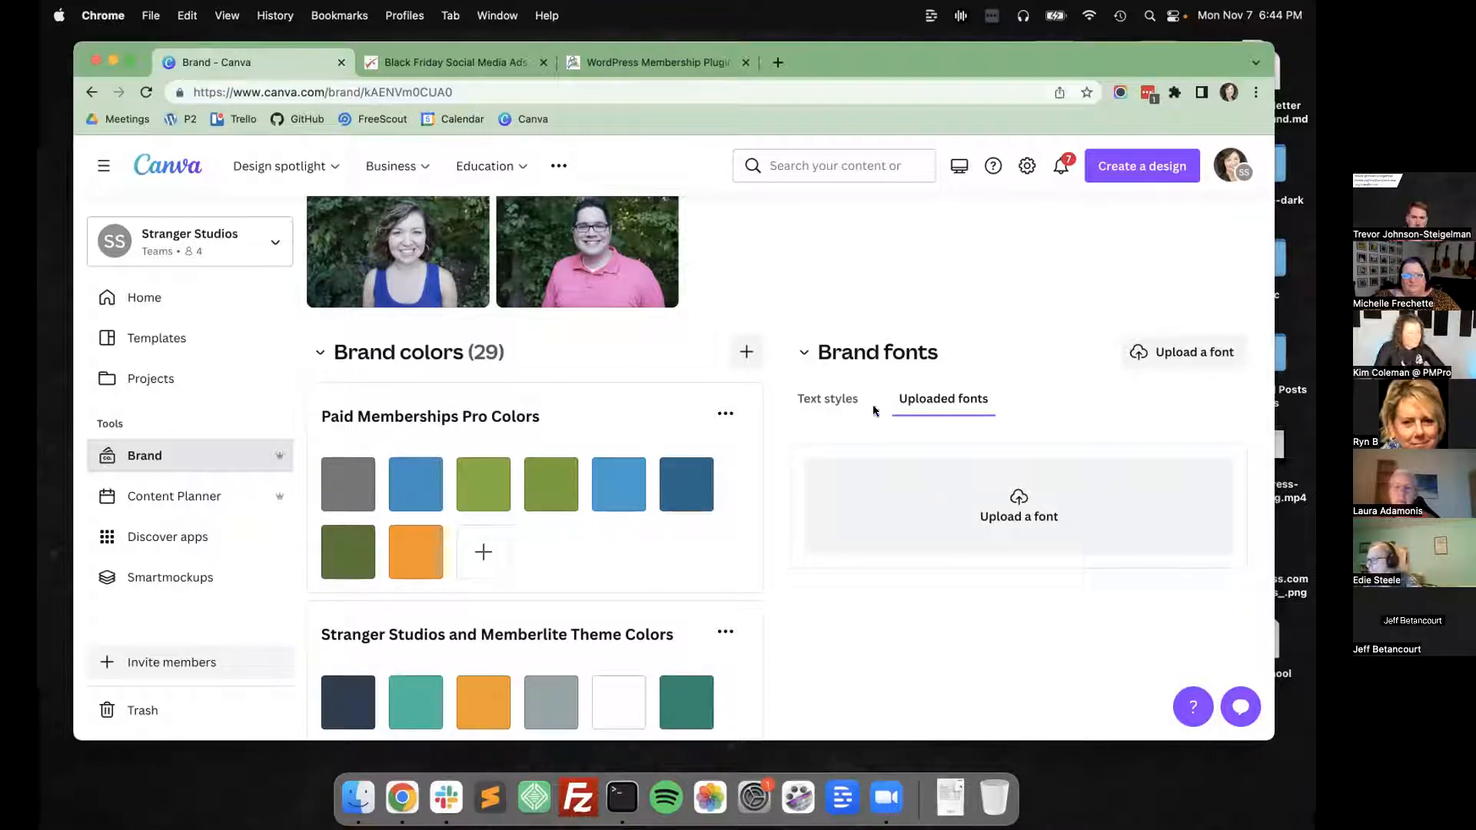
pyautogui.scroll(3, 839, 409)
pyautogui.scroll(3, 839, 409)
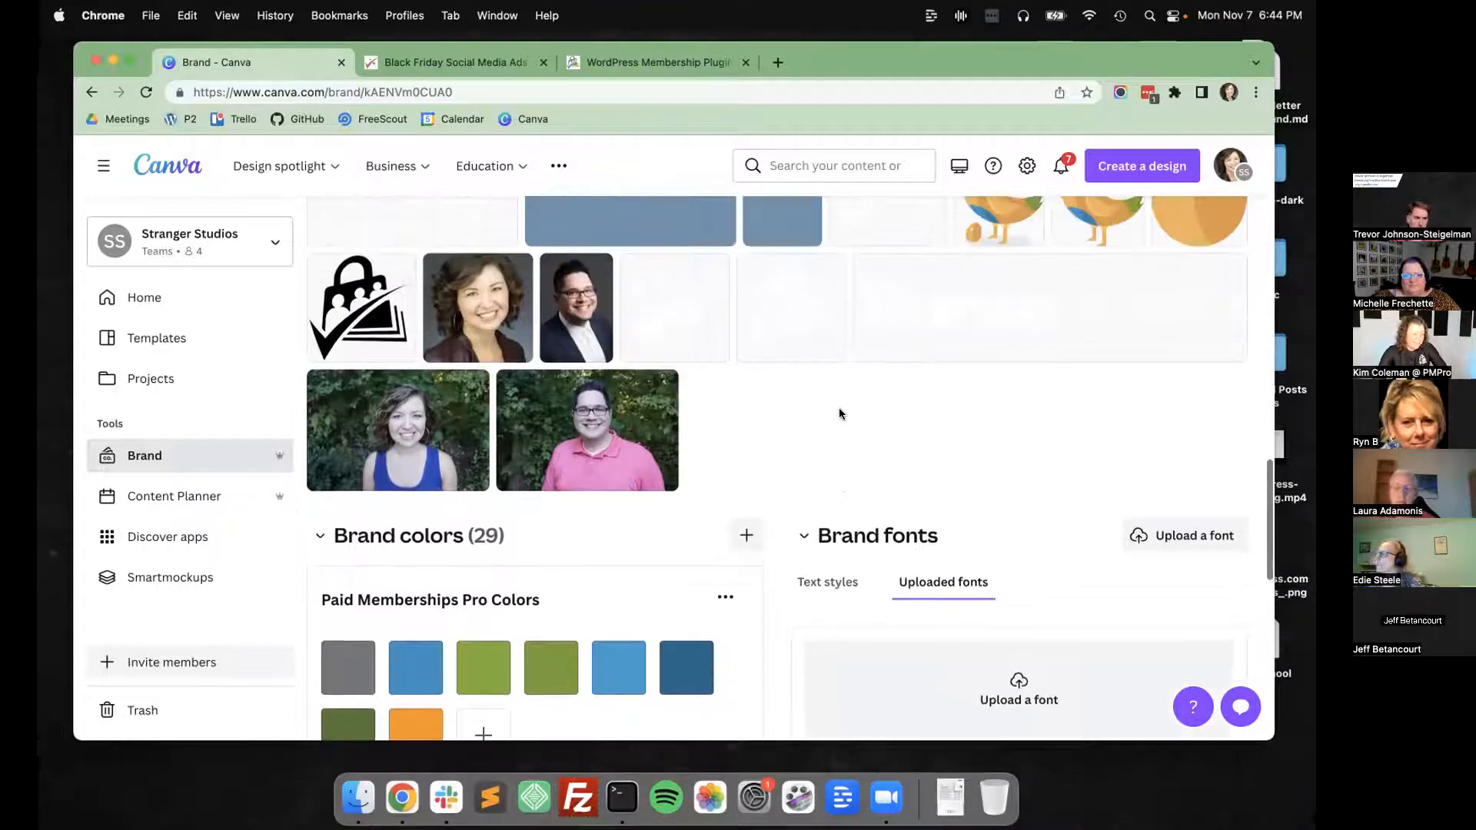
pyautogui.scroll(-4, 838, 409)
pyautogui.scroll(8, 424, 383)
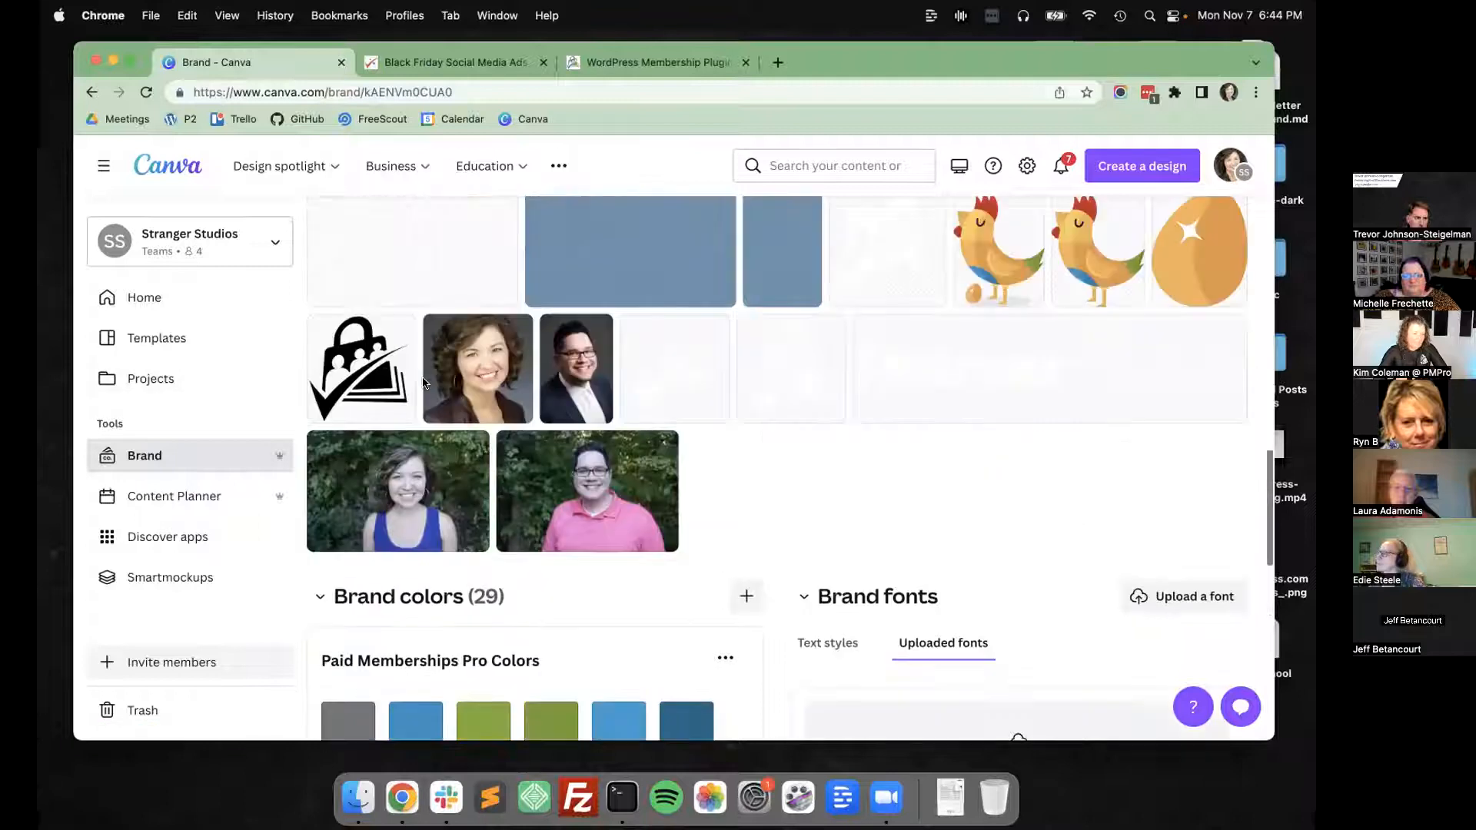
pyautogui.scroll(10, 427, 428)
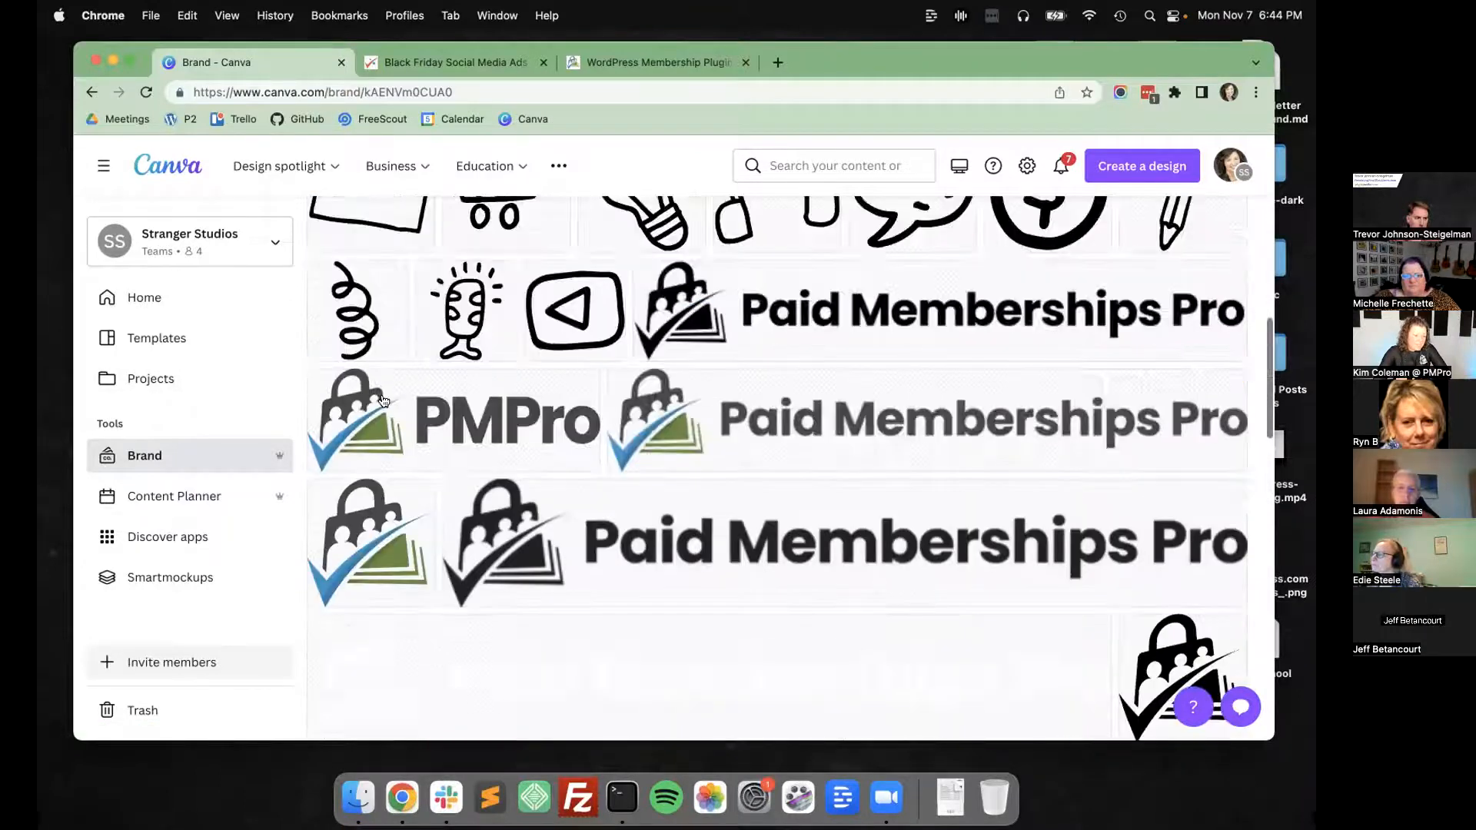
# Open the Nugget brand kit and look through its collection of logo illustrations.
pyautogui.scroll(4, 347, 223)
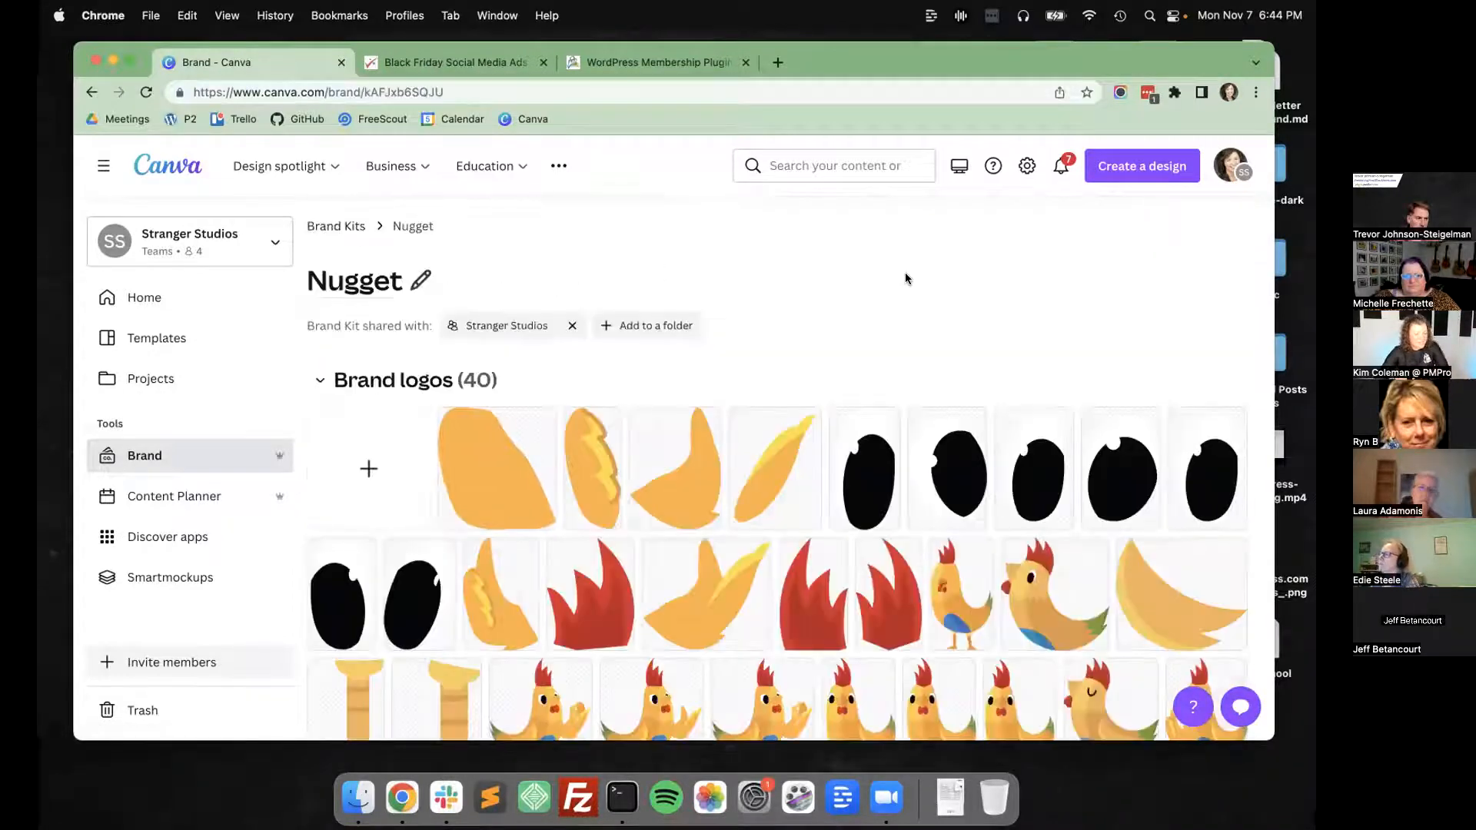
pyautogui.scroll(-3, 905, 273)
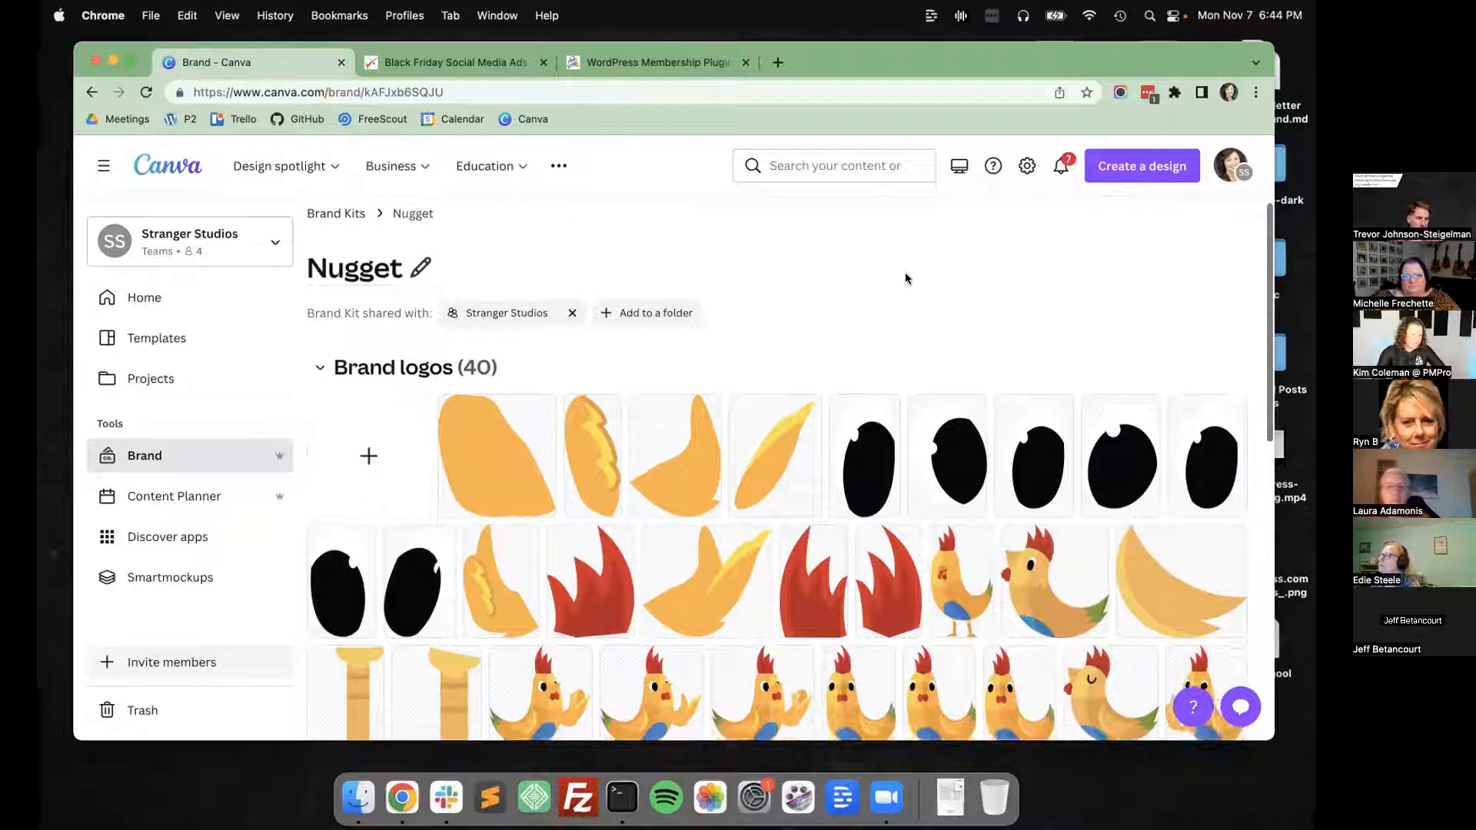
pyautogui.scroll(-3, 544, 360)
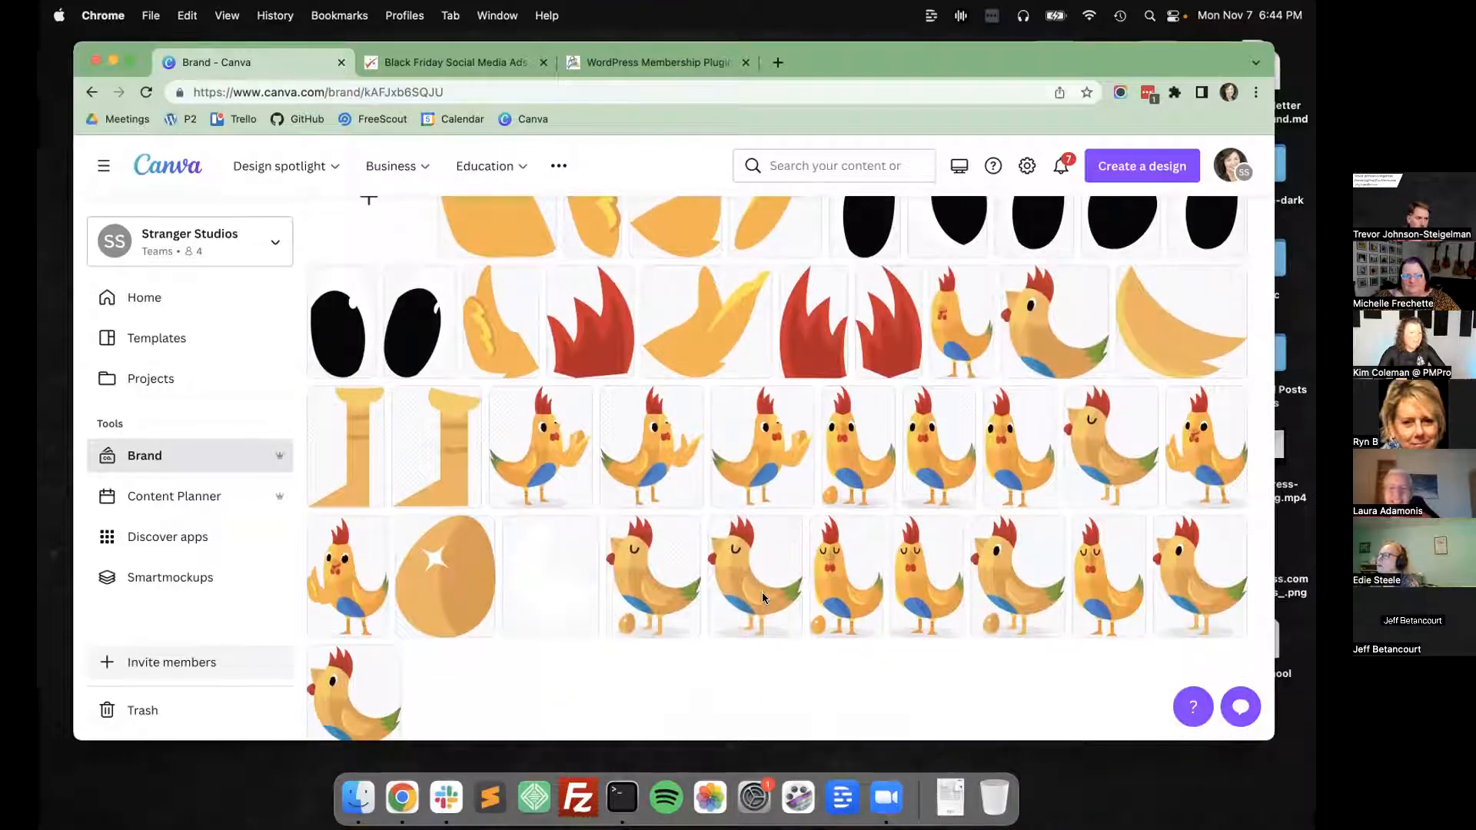
pyautogui.scroll(5, 782, 496)
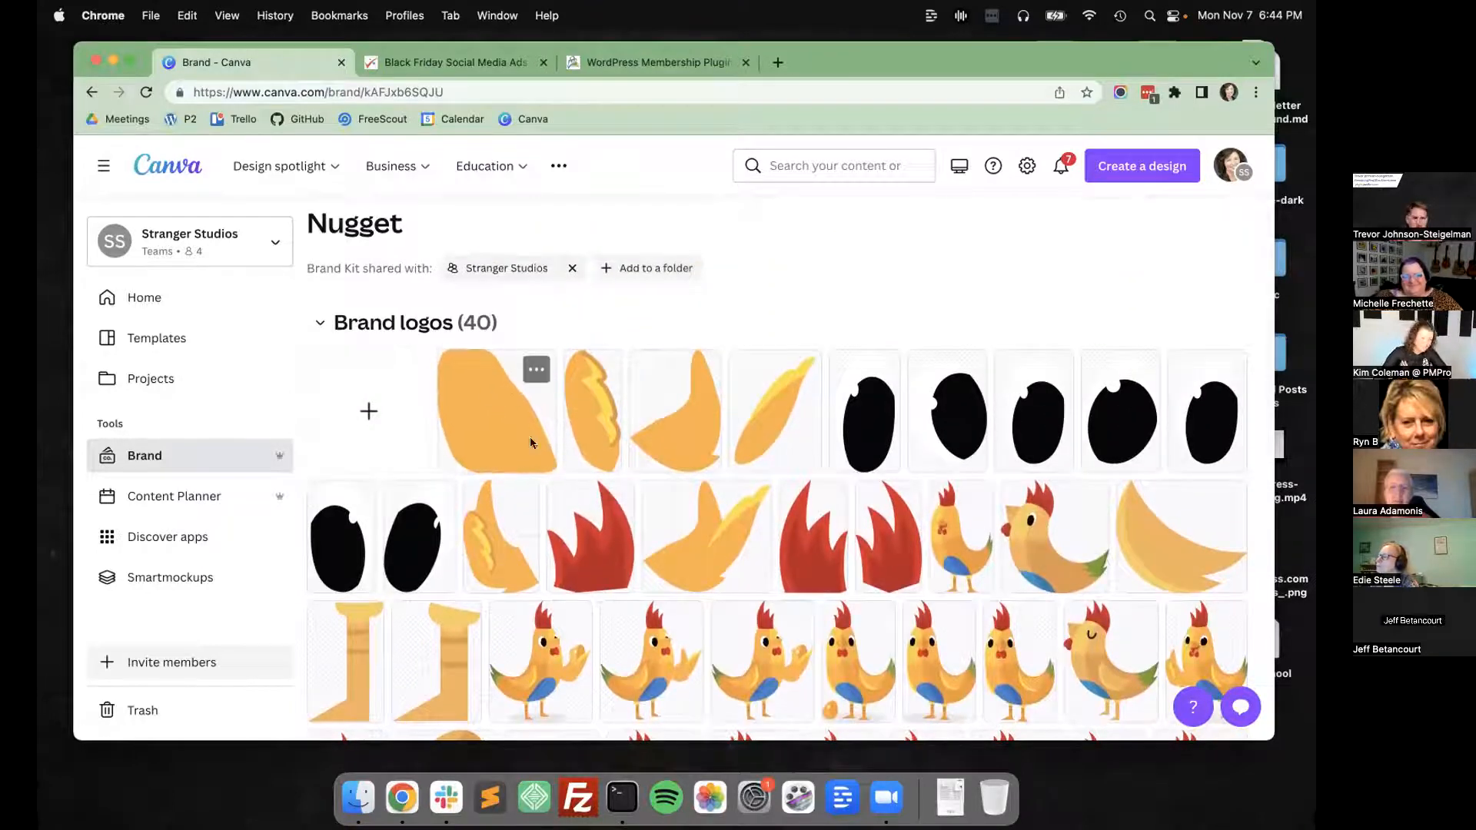
pyautogui.scroll(2, 333, 352)
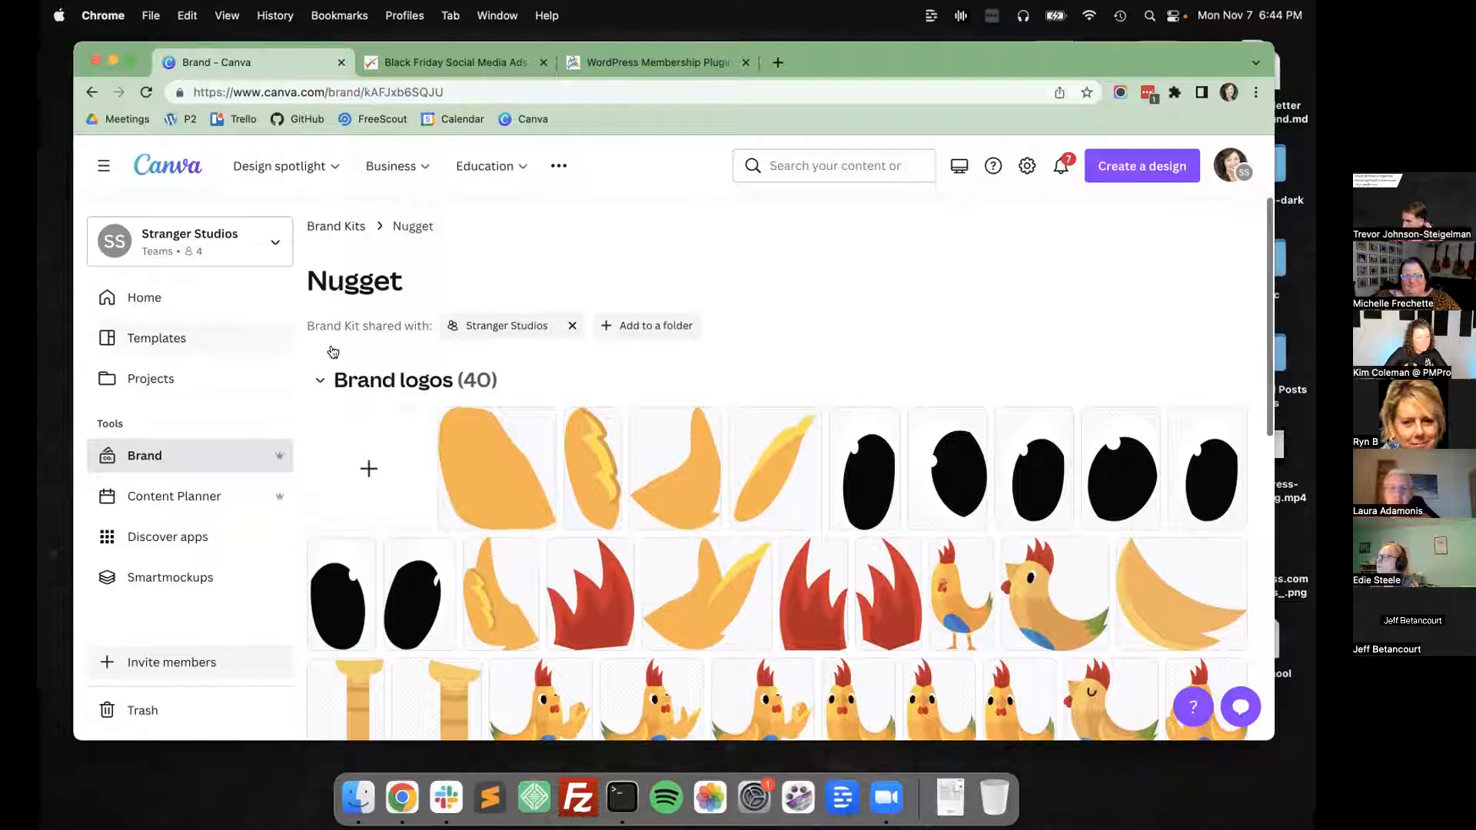
# Return to the brand kits overview and browse the team's brand templates.
pyautogui.click(328, 227)
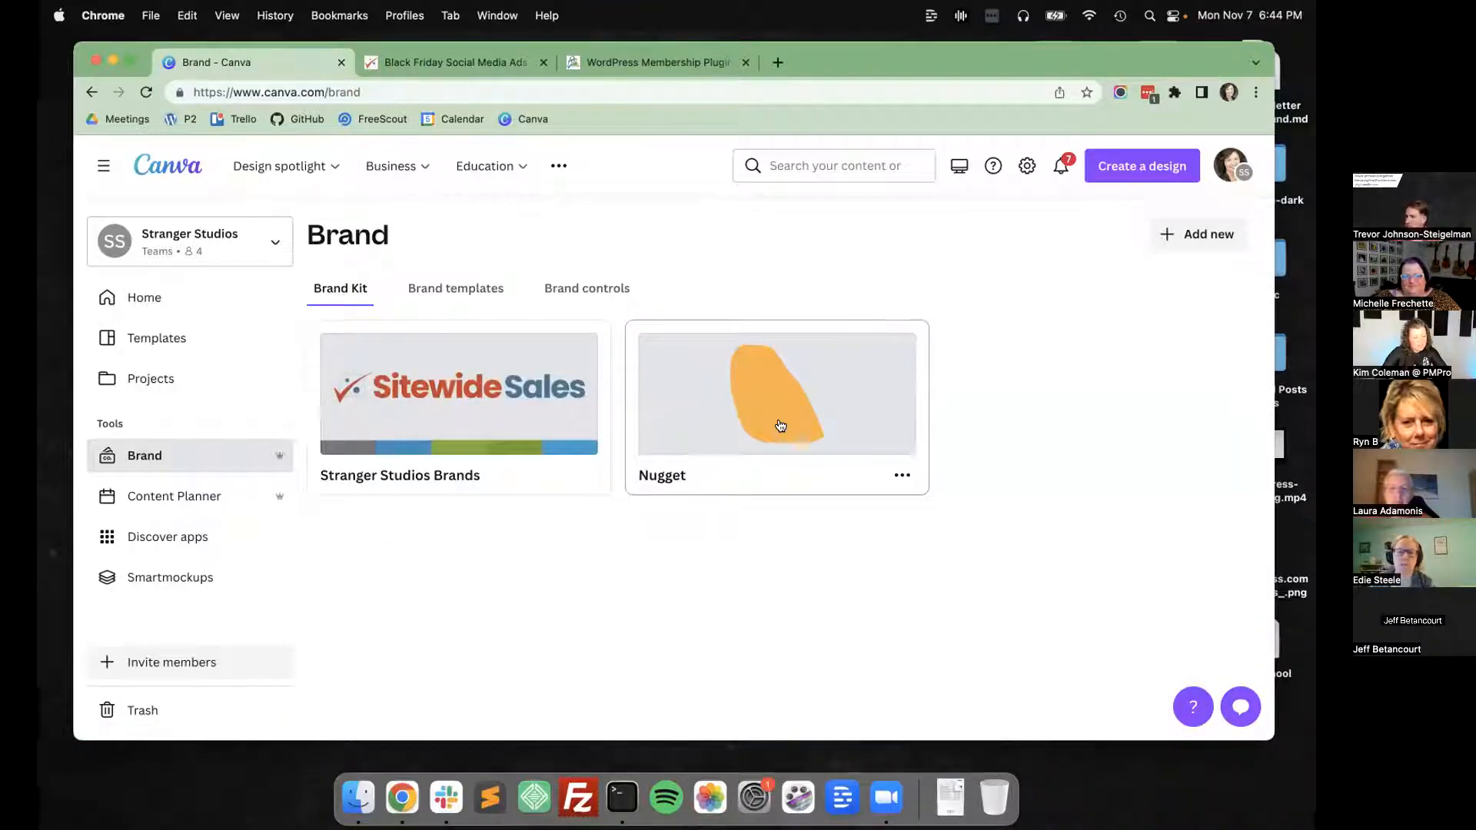
pyautogui.click(450, 286)
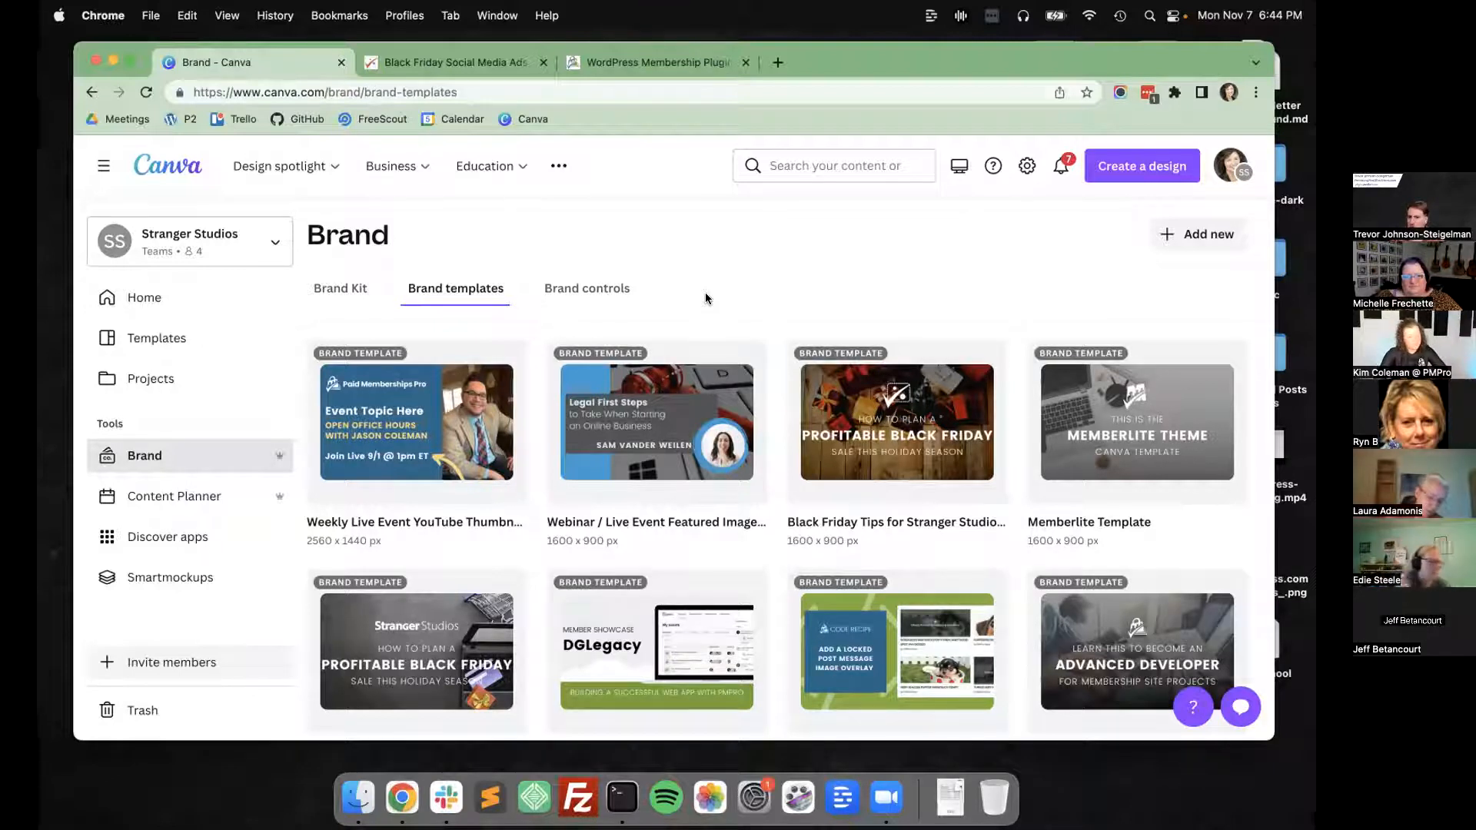
pyautogui.scroll(-3, 661, 489)
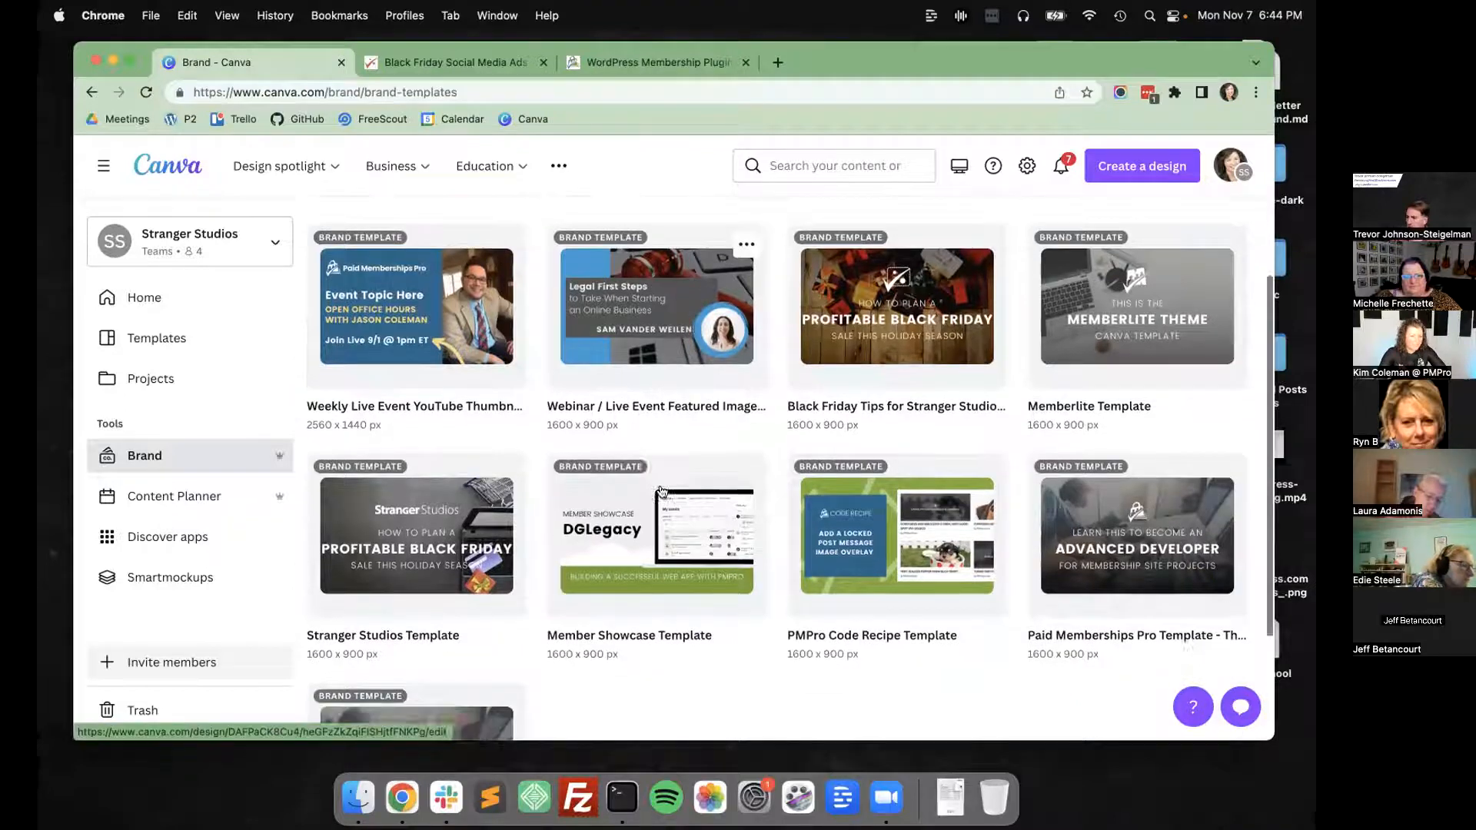
pyautogui.scroll(-1, 661, 490)
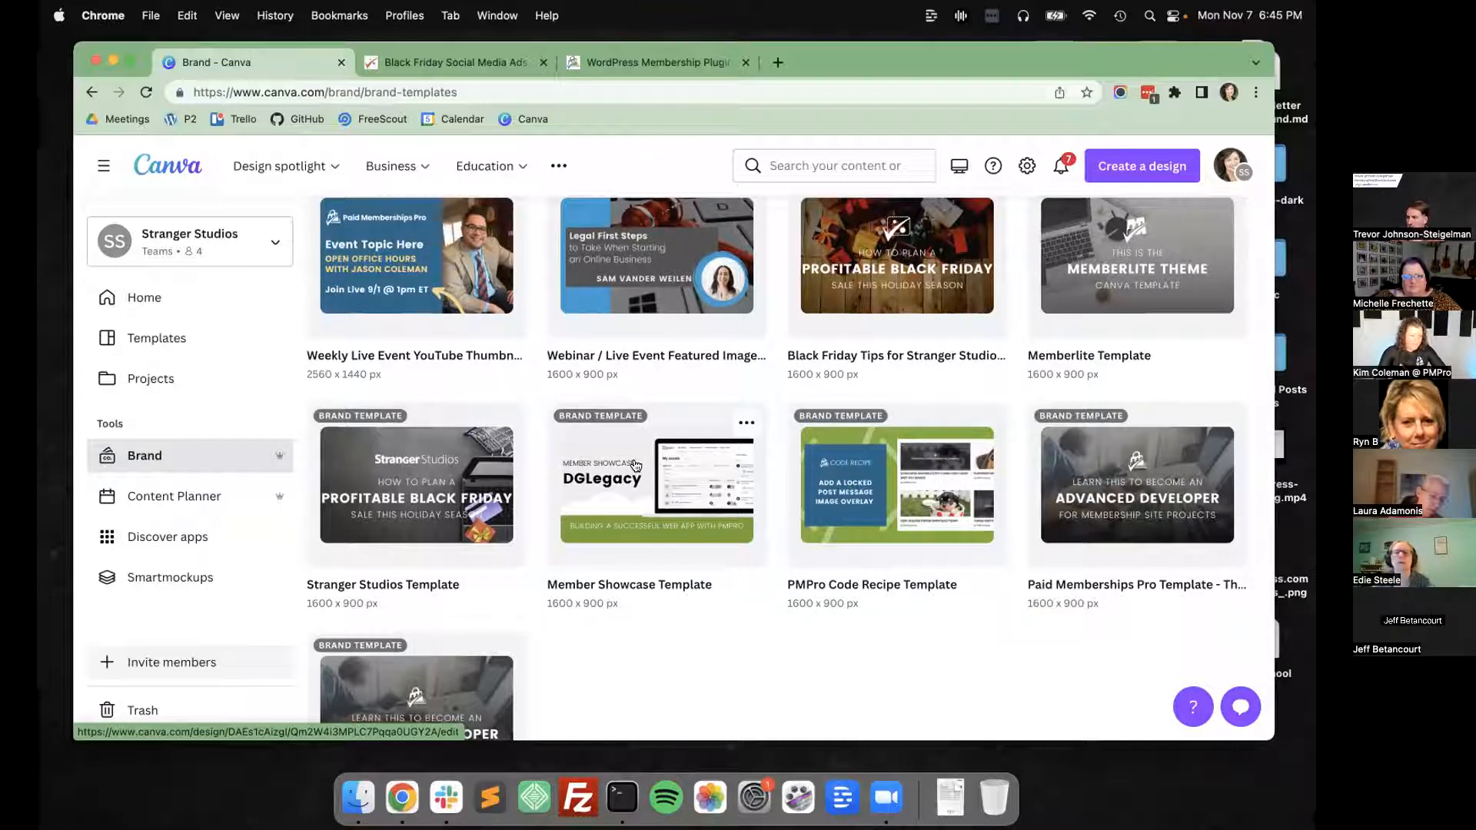
pyautogui.scroll(-2, 635, 465)
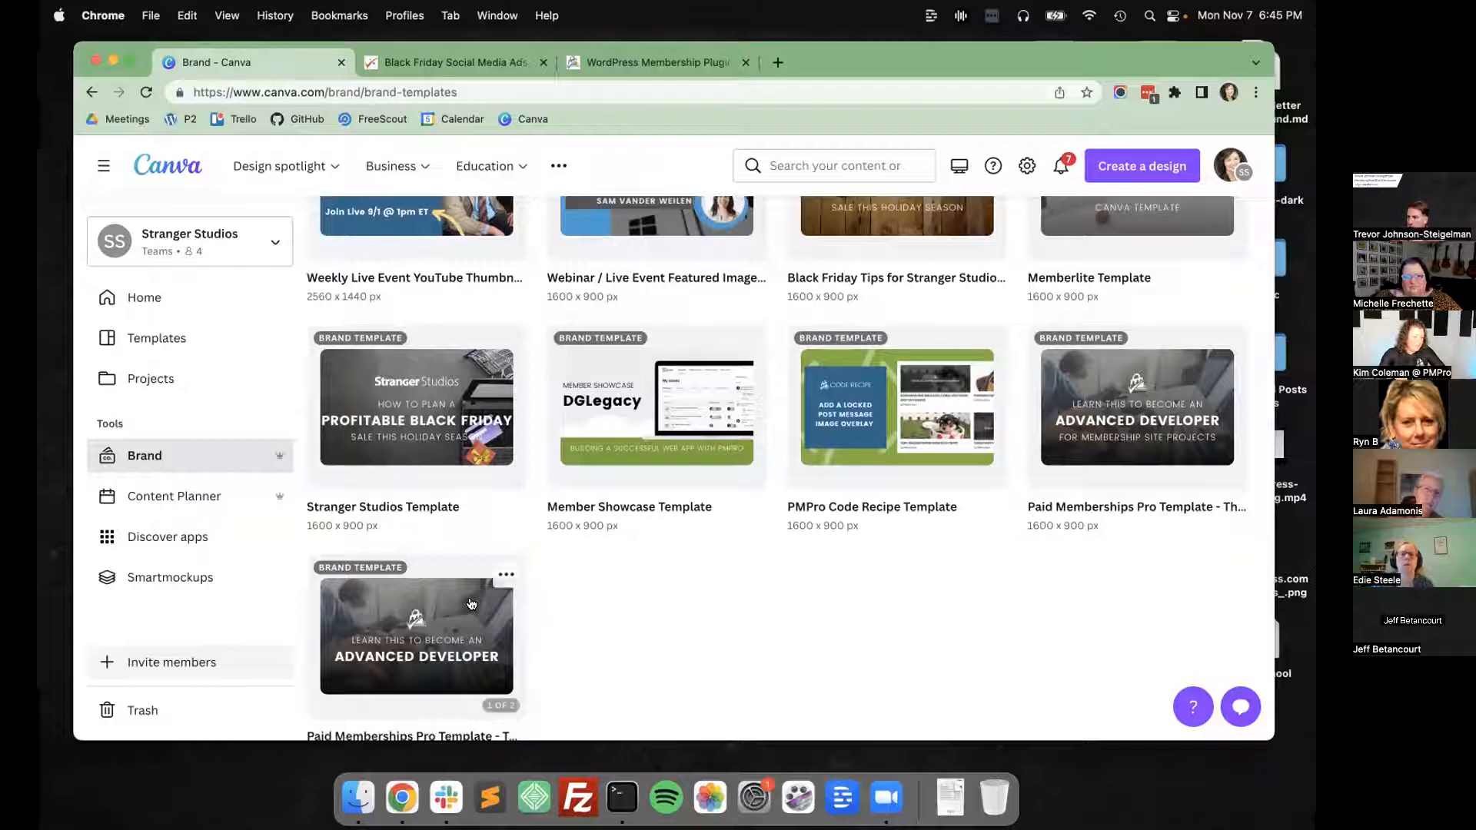
pyautogui.scroll(2, 644, 493)
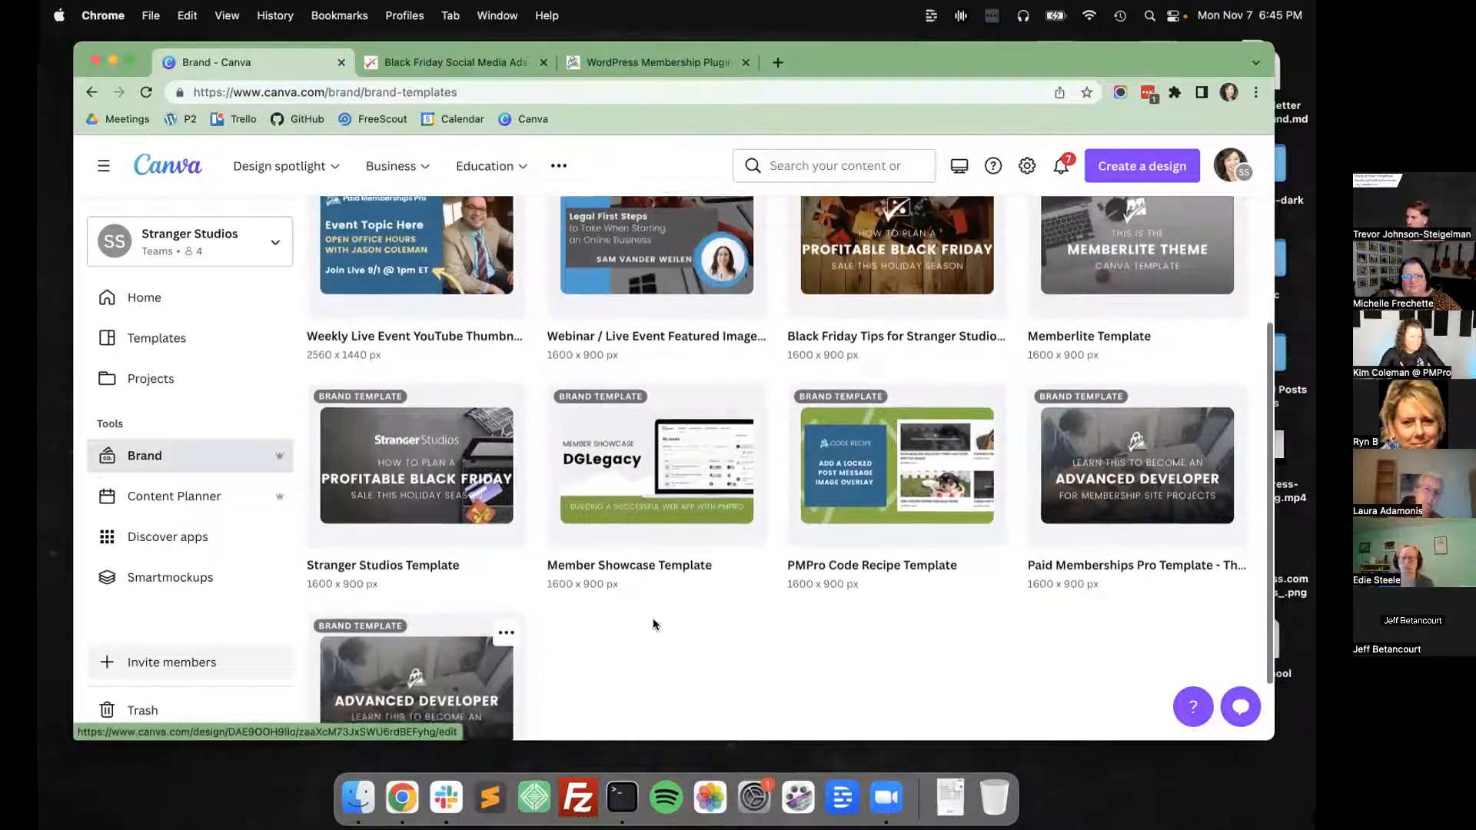
# Create a new design from the Weekly Live Event YouTube Thumbnail & Featured Image brand template and review both pages.
pyautogui.scroll(1, 645, 492)
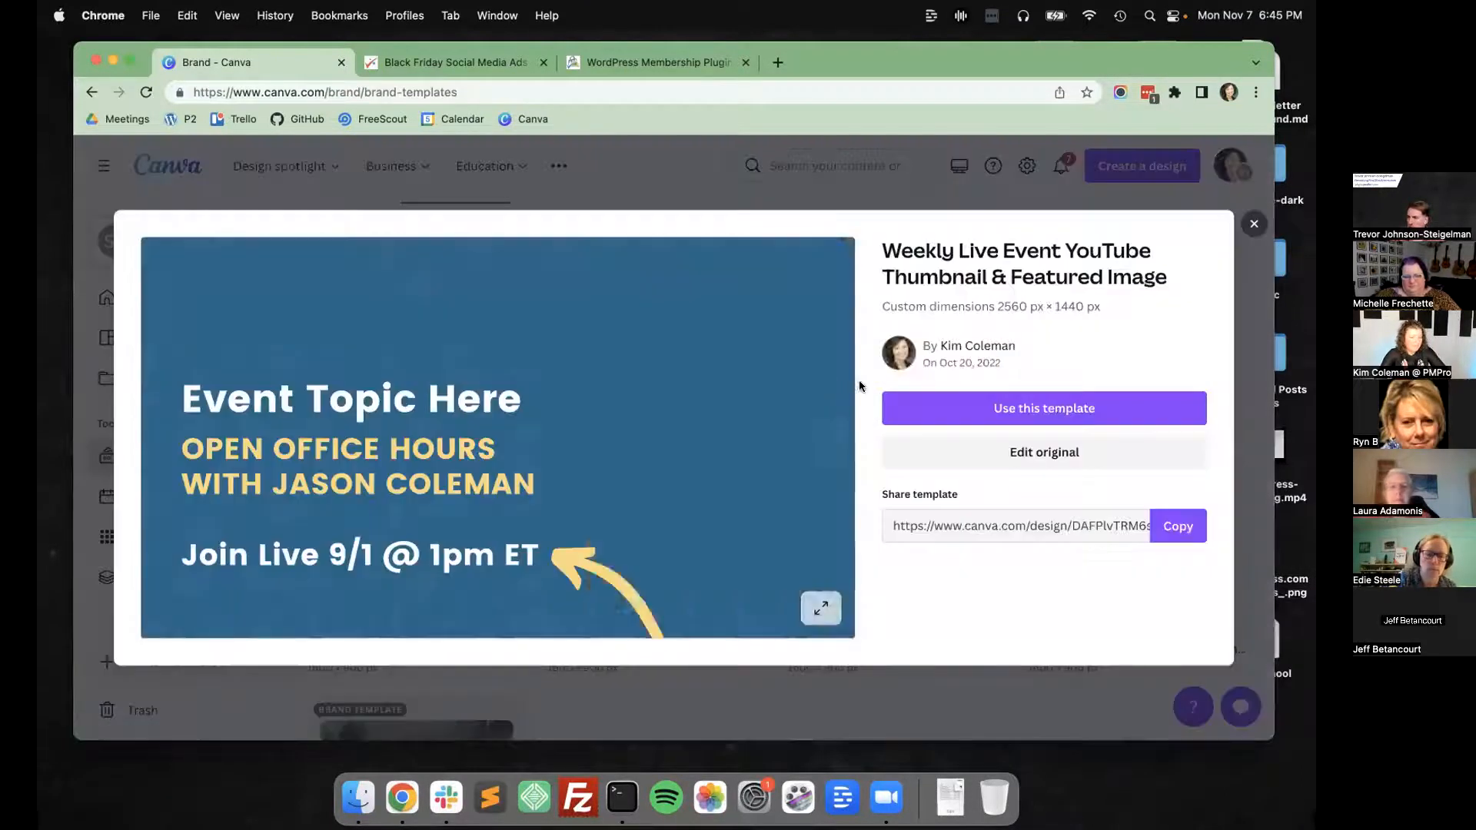
pyautogui.click(1023, 408)
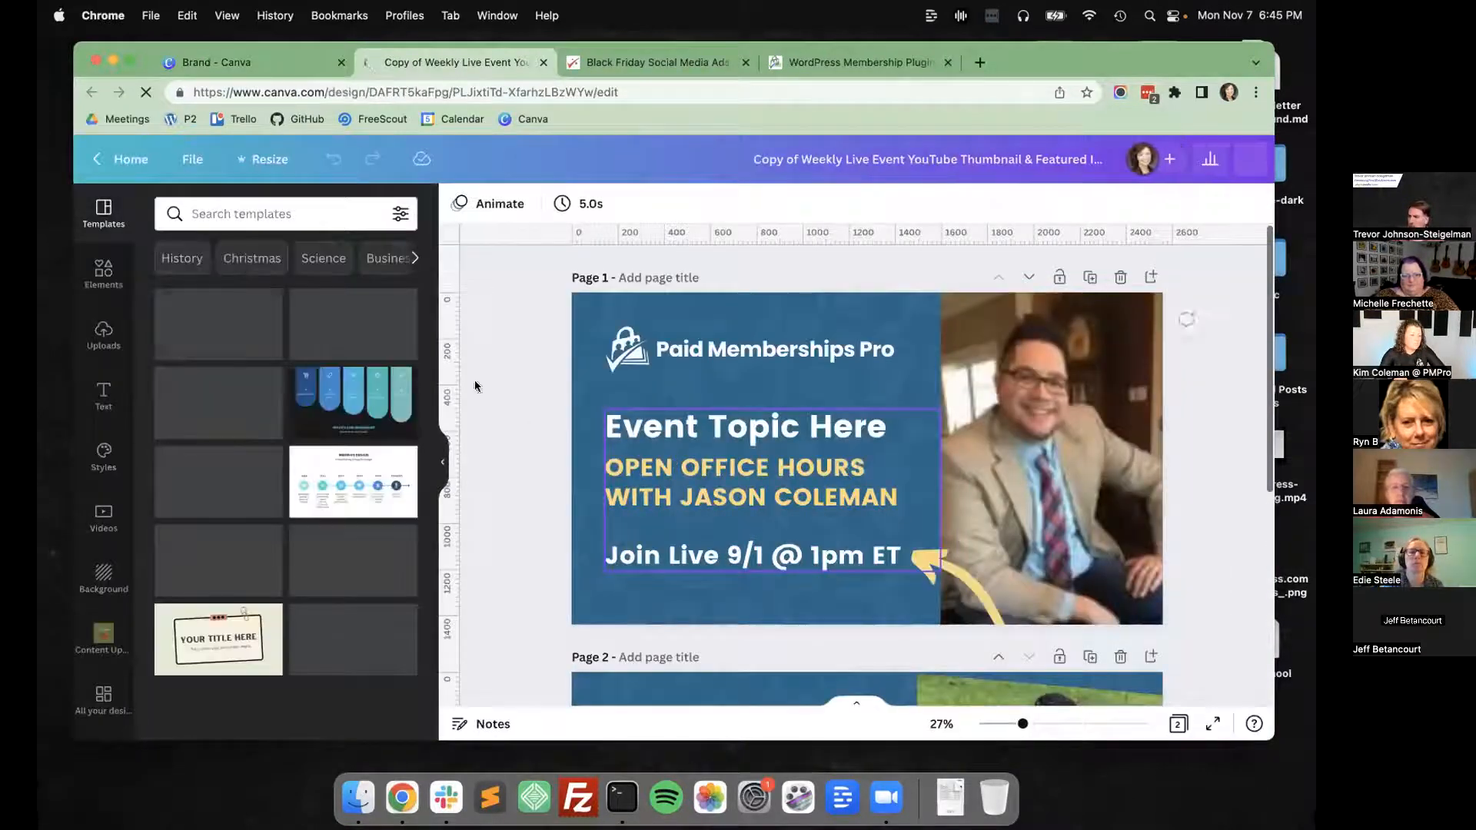
pyautogui.scroll(-3, 861, 530)
pyautogui.scroll(-3, 861, 530)
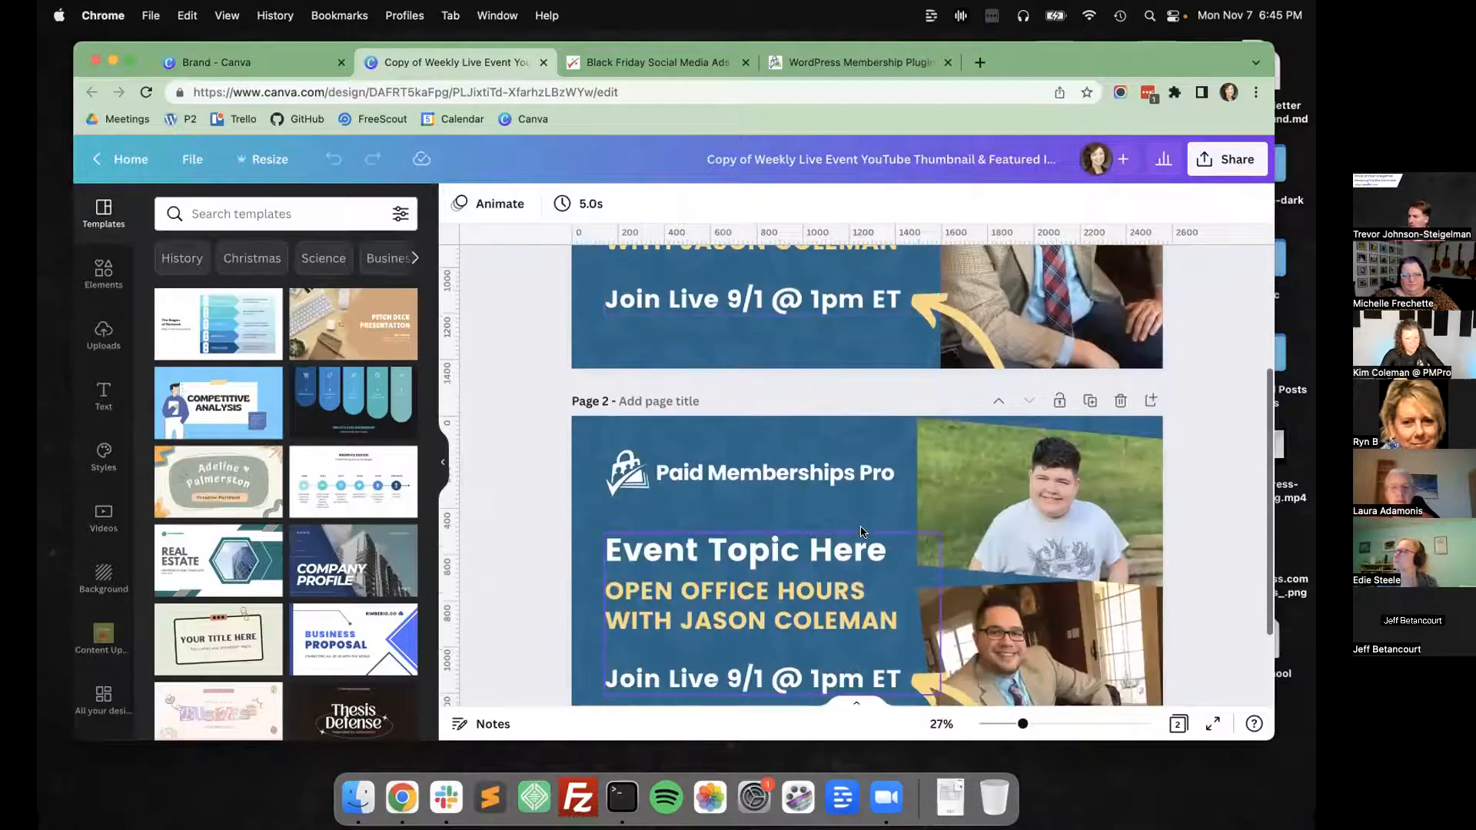
pyautogui.scroll(5, 479, 417)
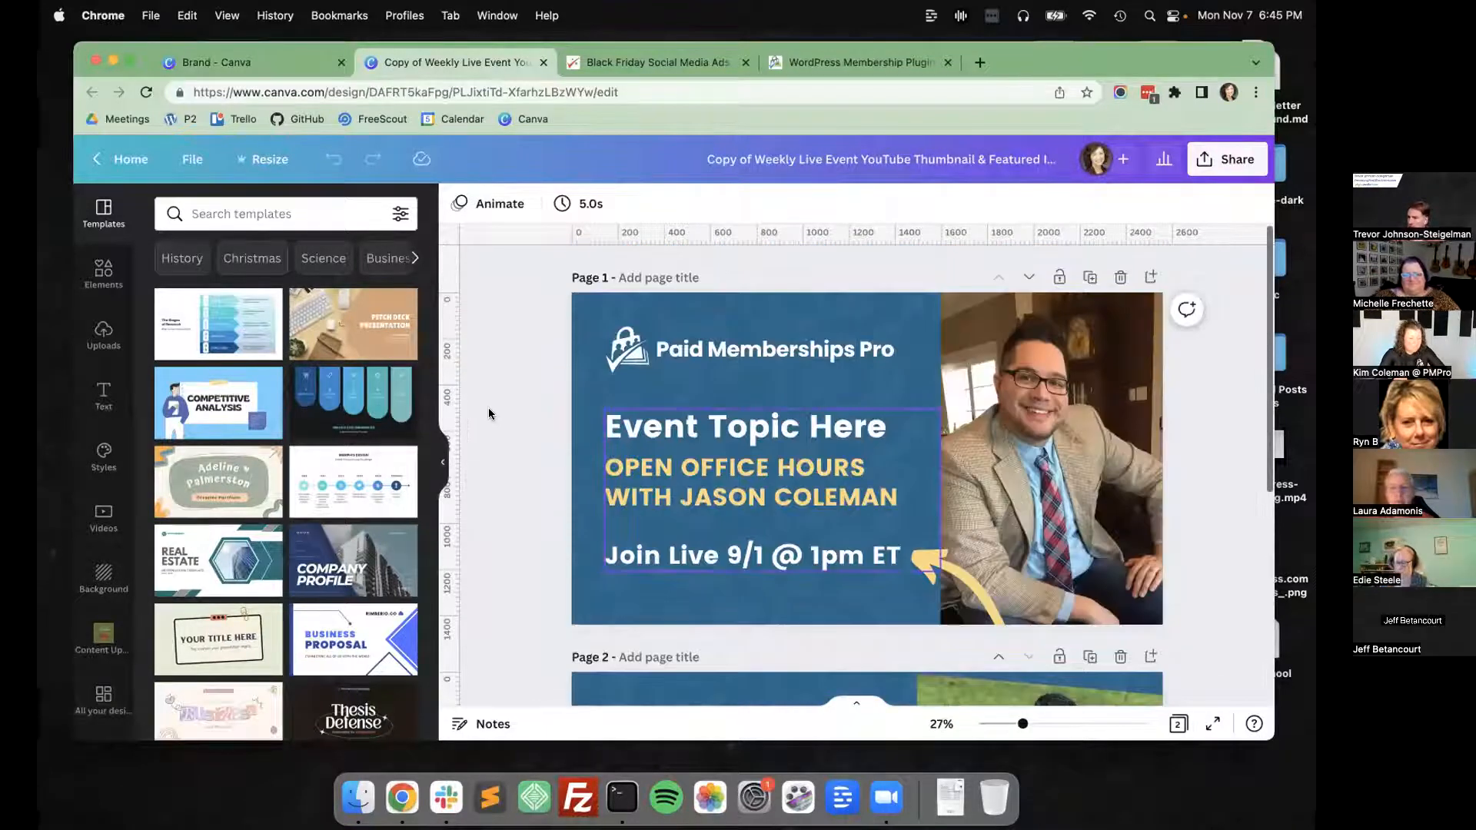
# Rename the copied design as "WP Meetup Rochester".
pyautogui.click(911, 158)
pyautogui.write('WP Meetup Rochers')
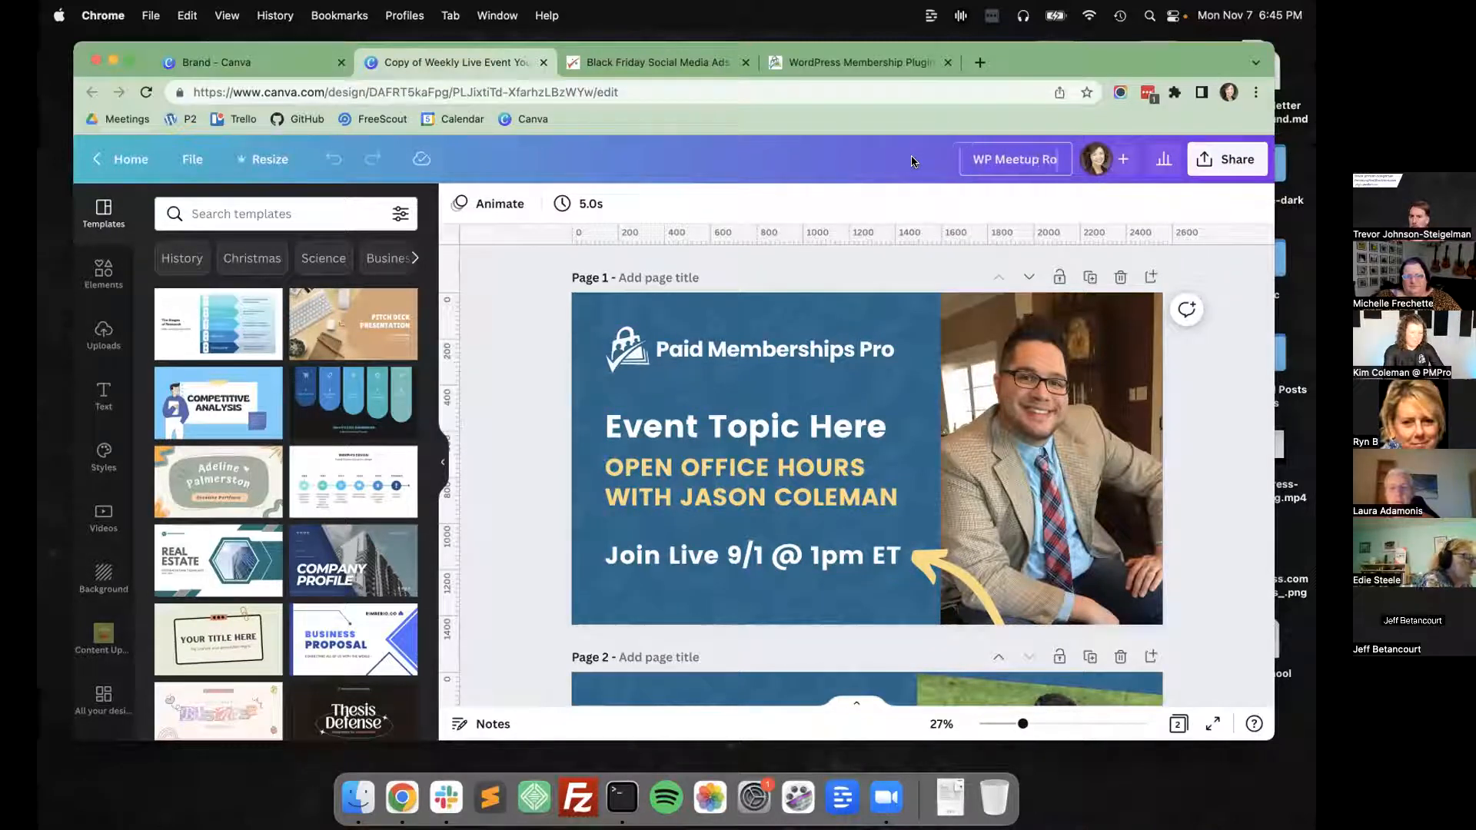
pyautogui.press('BackSpace')
pyautogui.press('BackSpace')
pyautogui.write('ster')
pyautogui.press('Return')
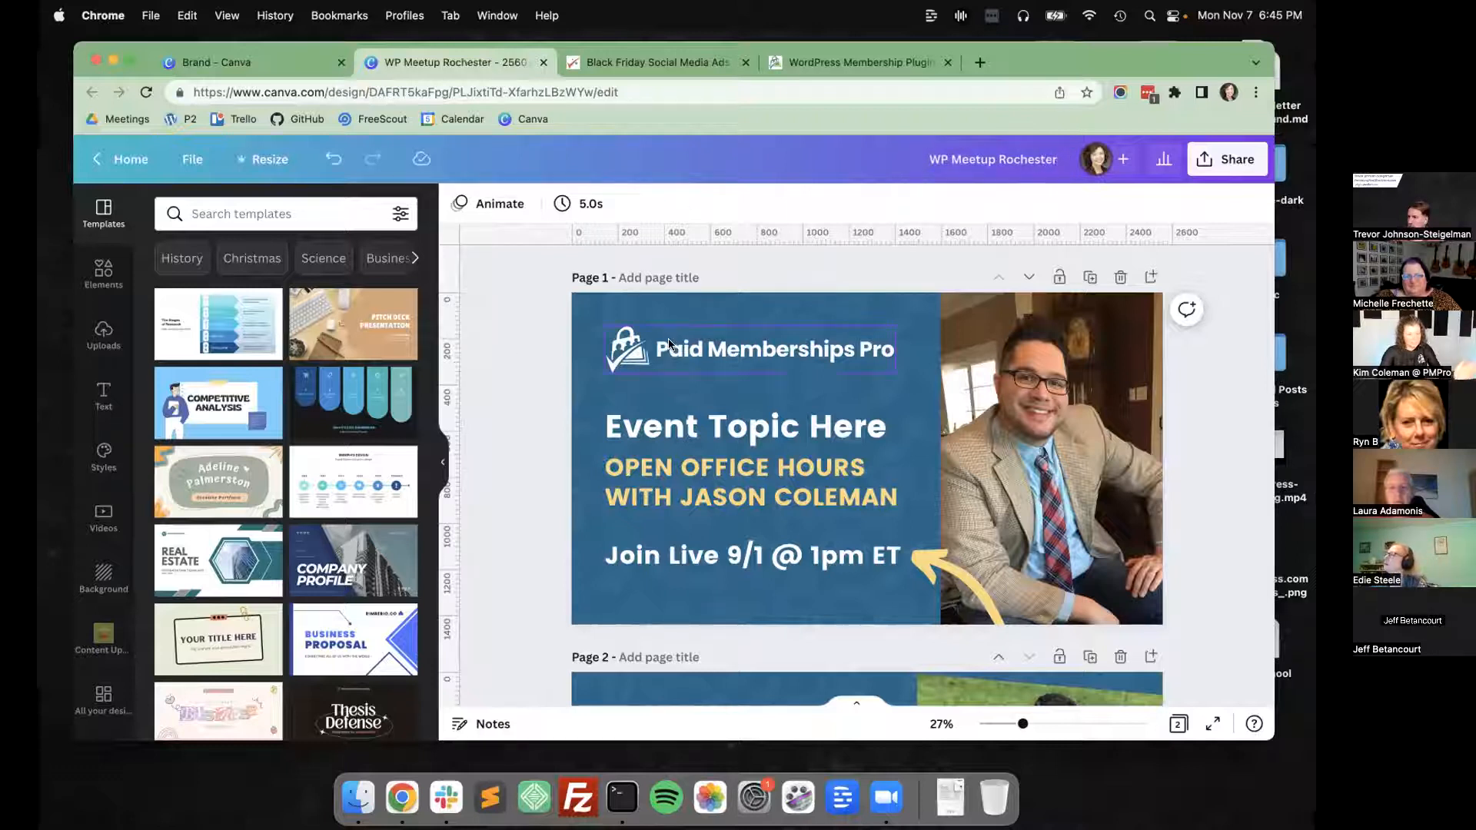
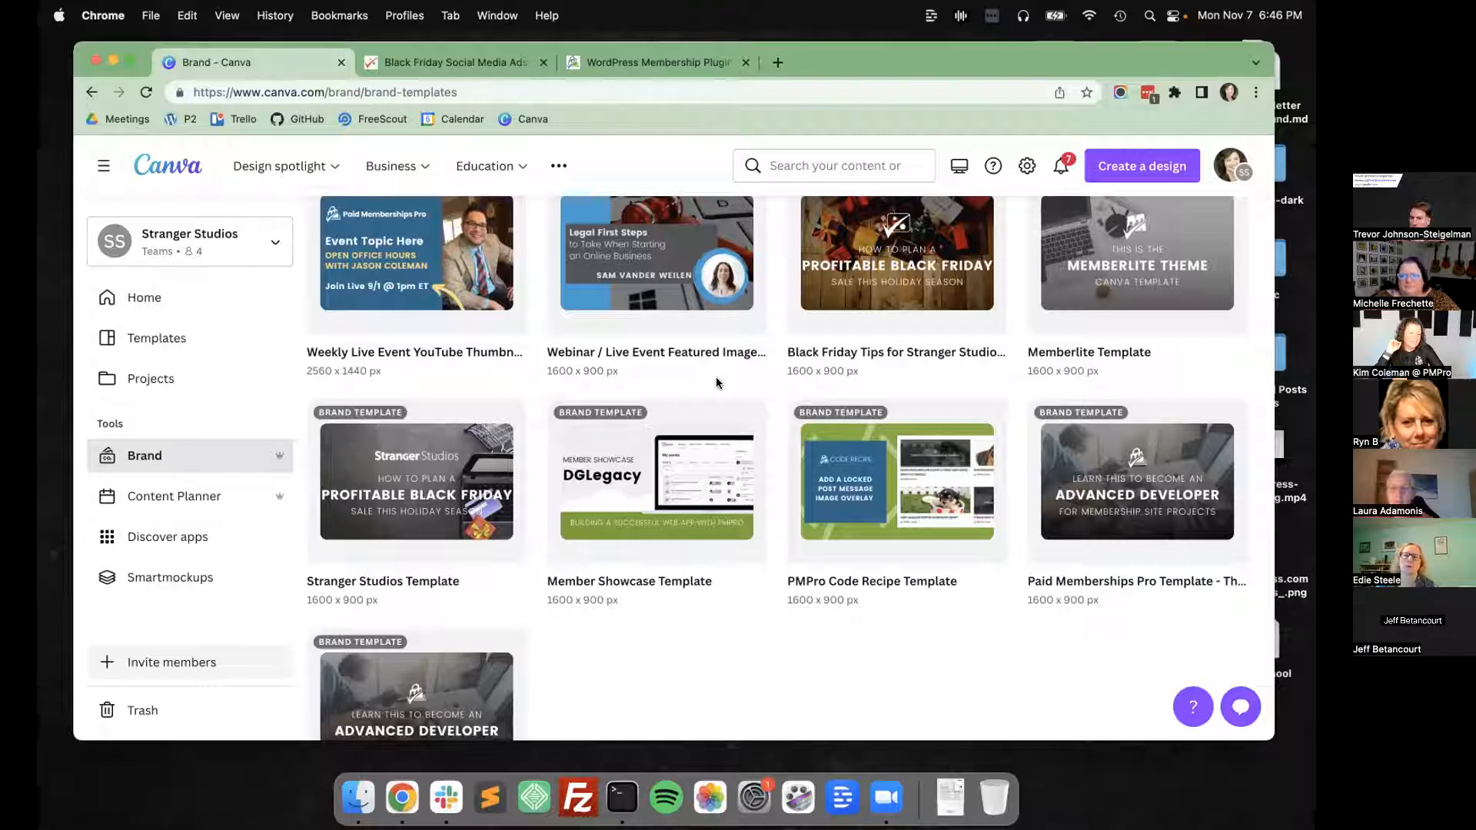
# Look over the team's brand controls, and return to the home page to browse its suggestions.
pyautogui.scroll(3, 717, 383)
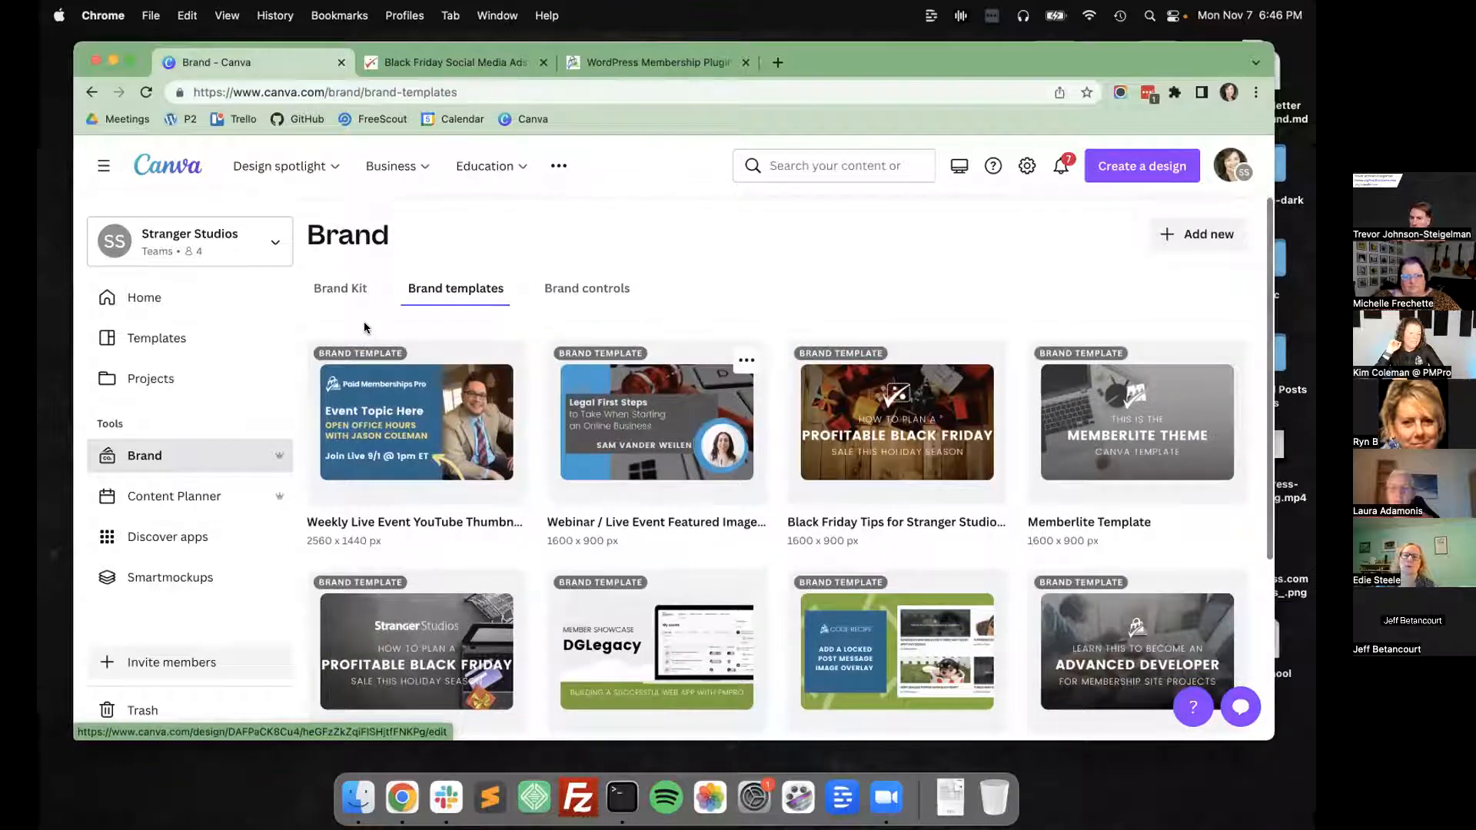
pyautogui.click(587, 289)
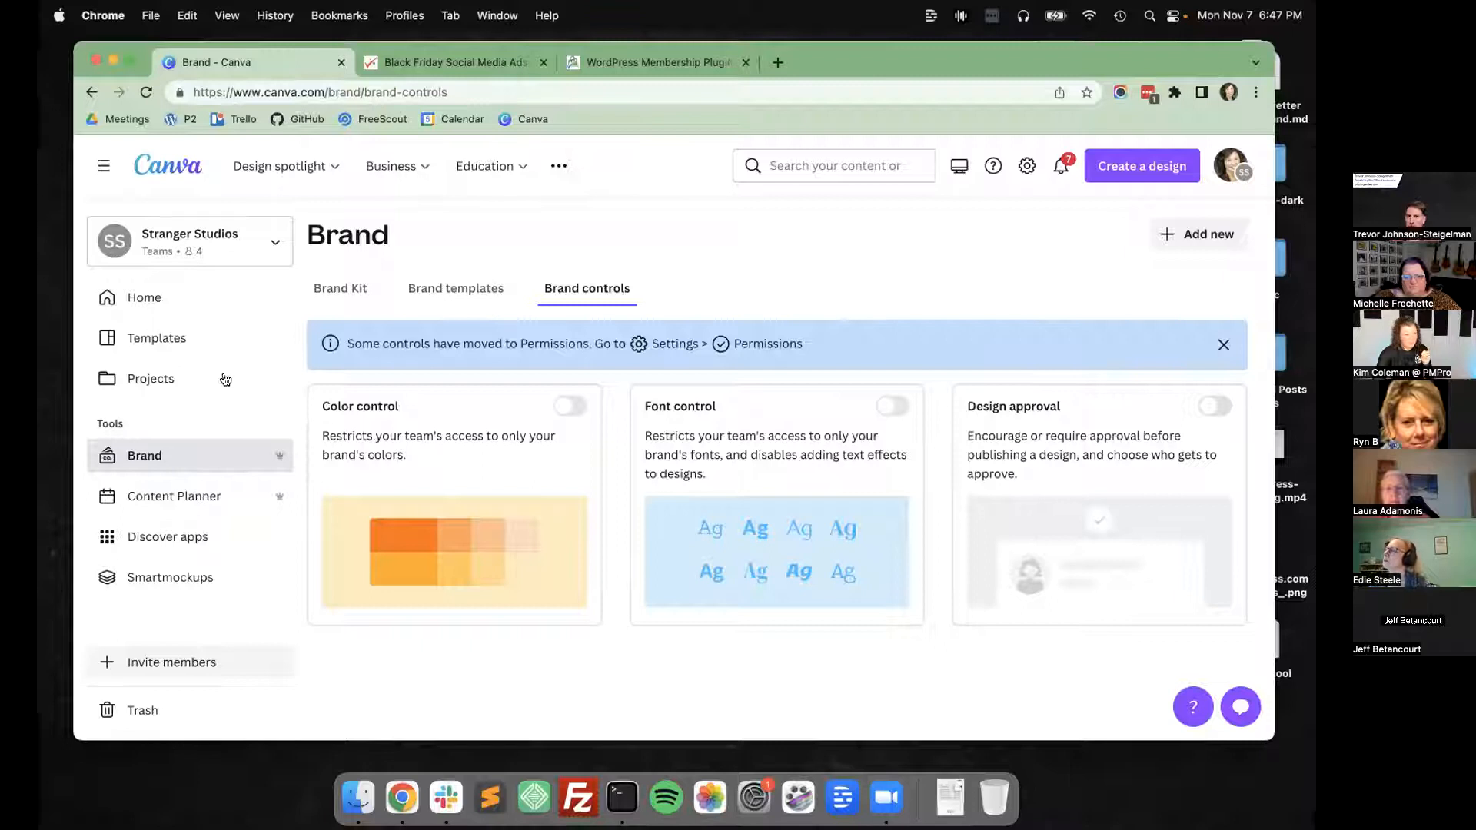
pyautogui.click(181, 303)
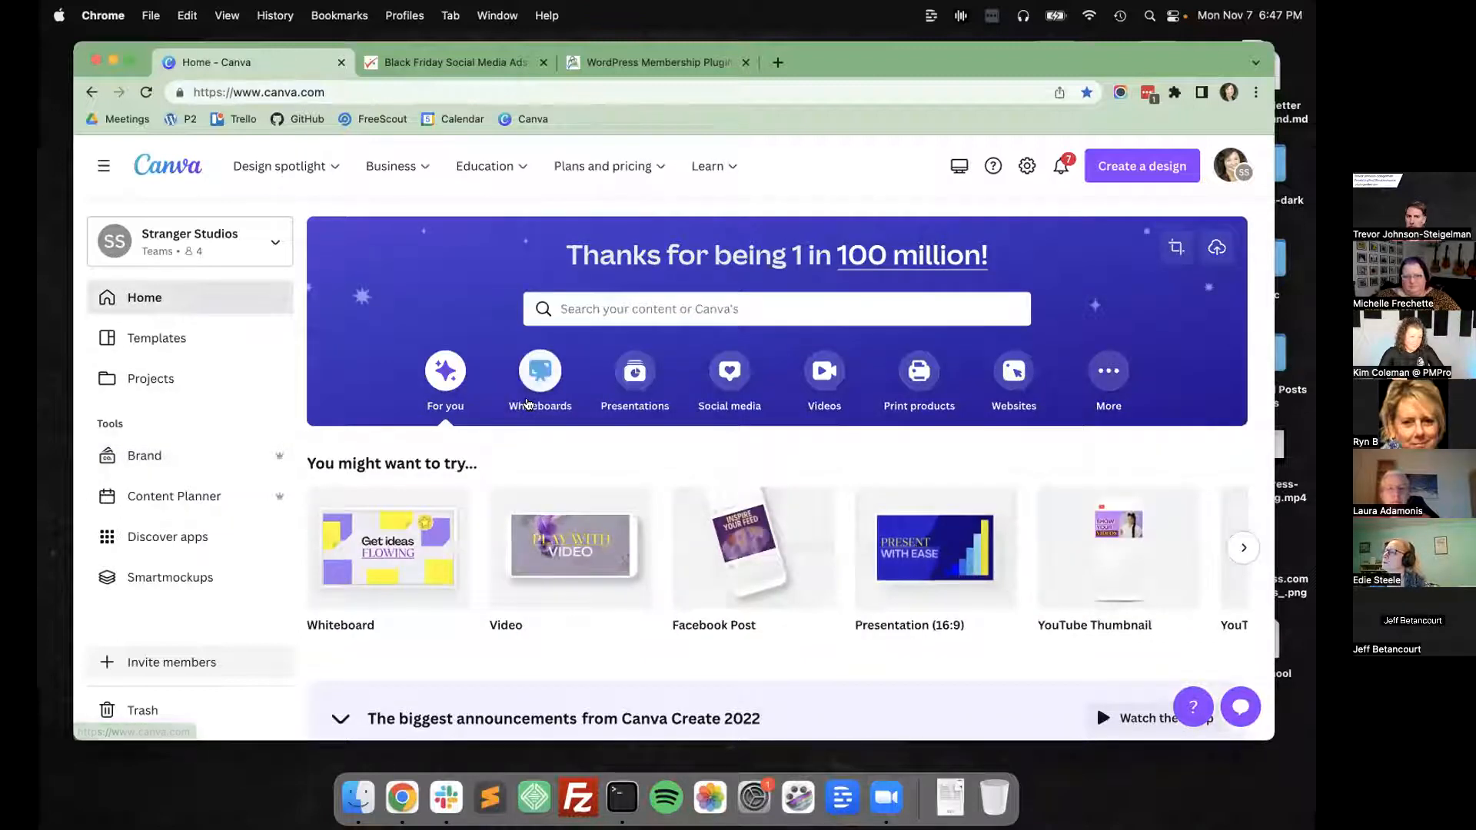
pyautogui.scroll(-3, 466, 419)
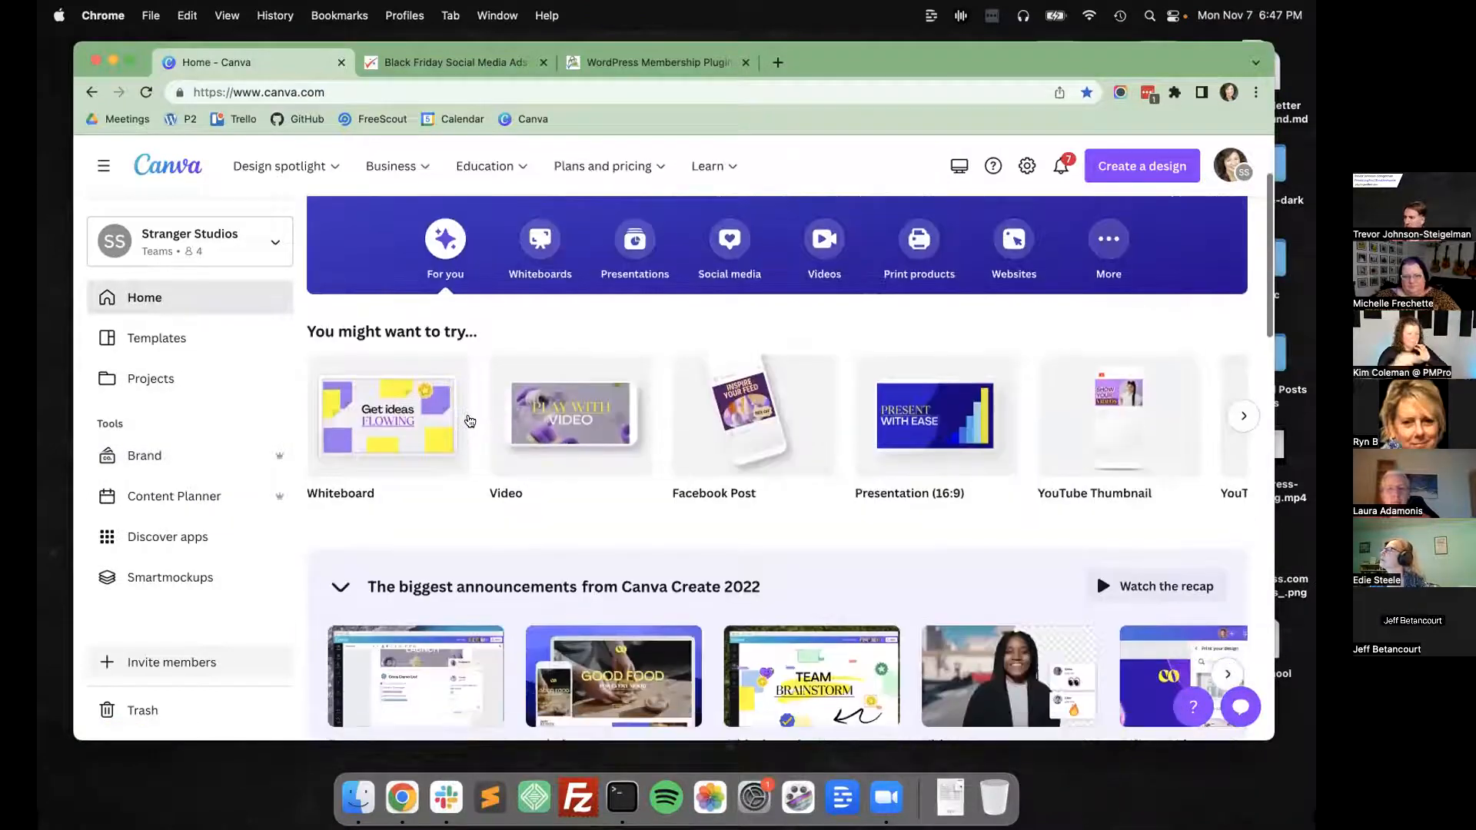
pyautogui.scroll(-2, 470, 421)
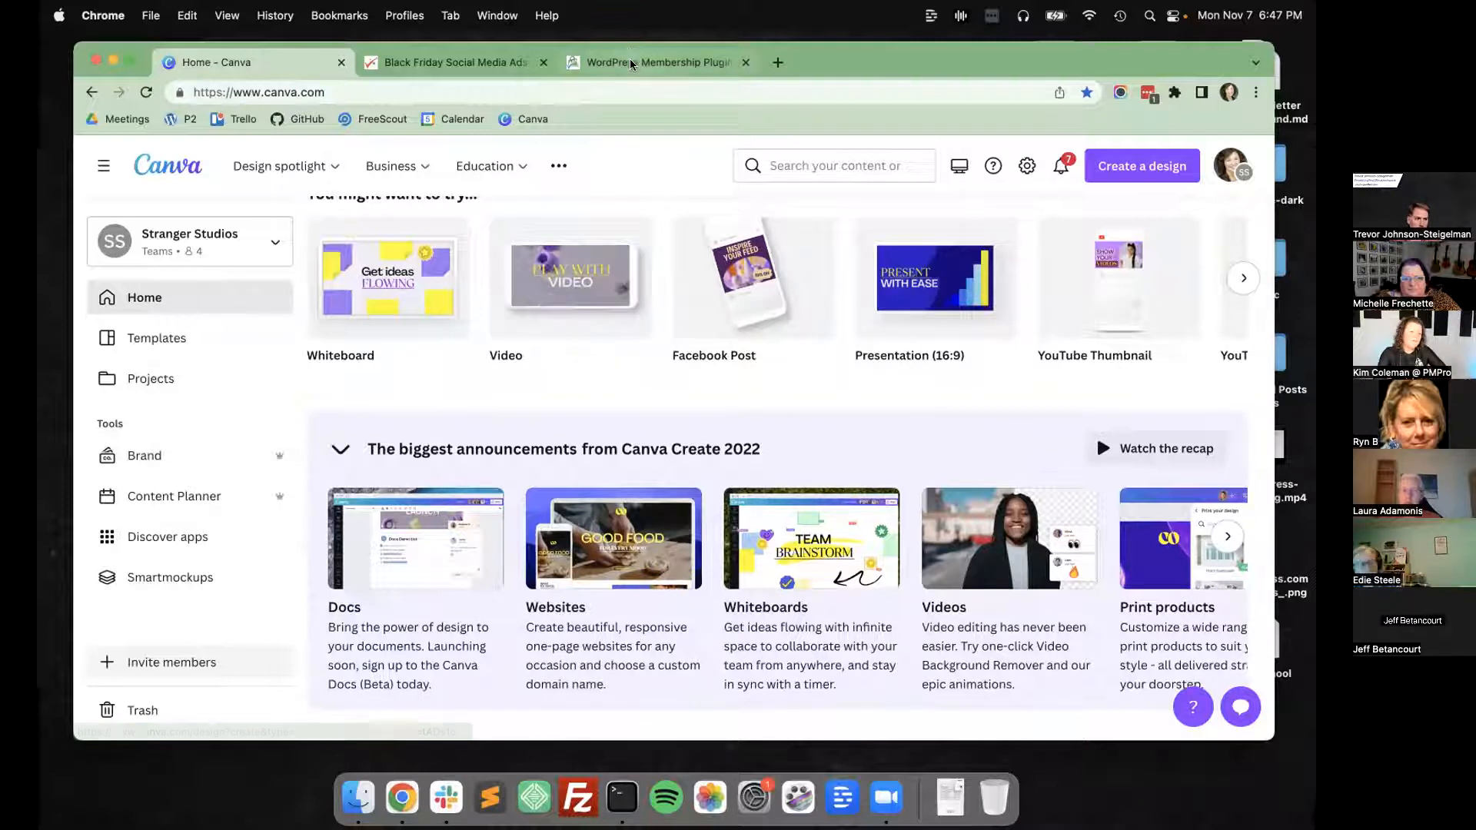
# Switch to the Paid Memberships Pro website and open its Brand Assets and Media Resources page at /about/resources/.
pyautogui.click(667, 63)
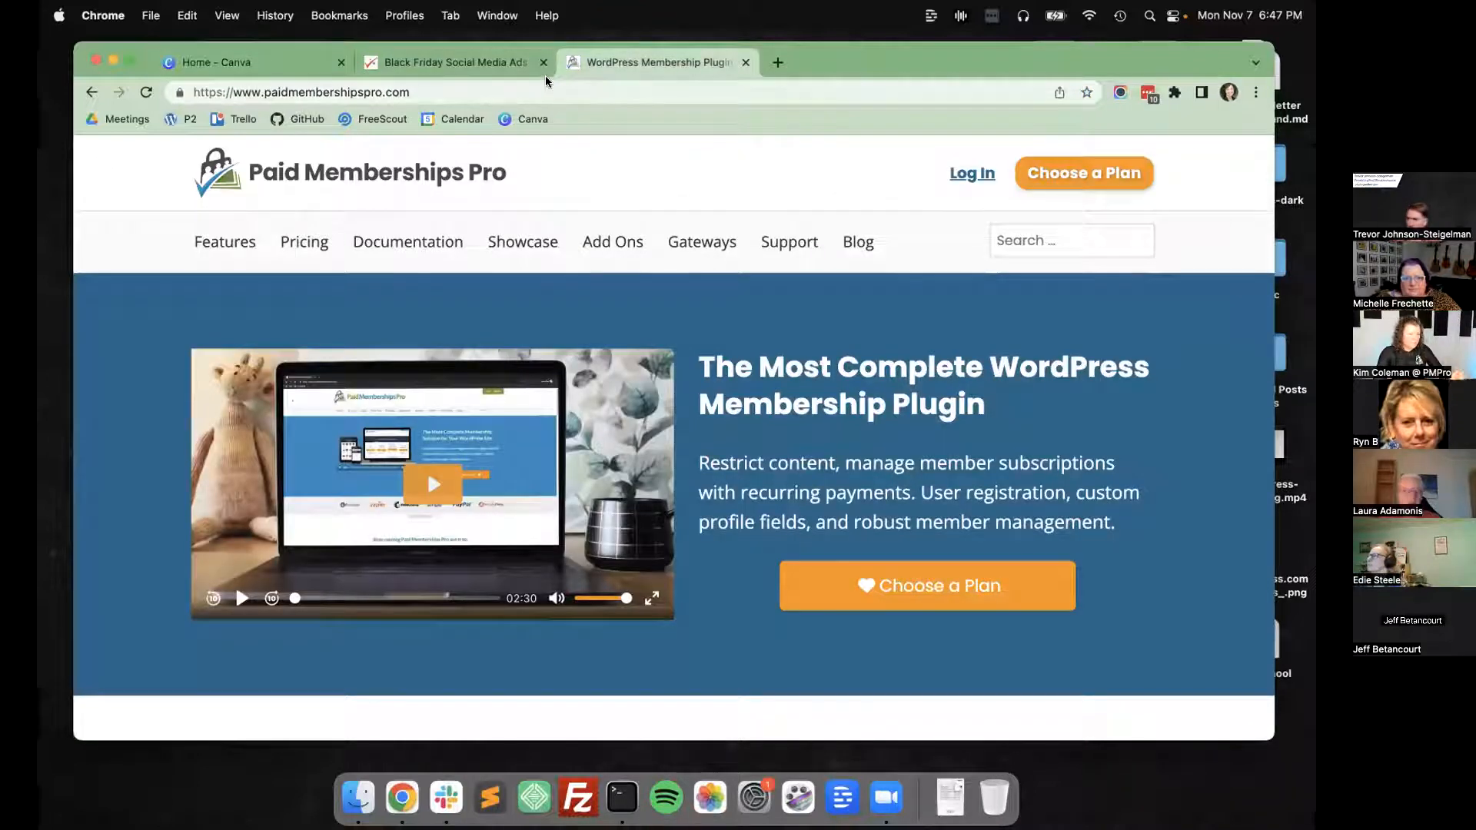
pyautogui.press('super+l')
pyautogui.moveTo(839, 59); pyautogui.dragTo(840, 49)
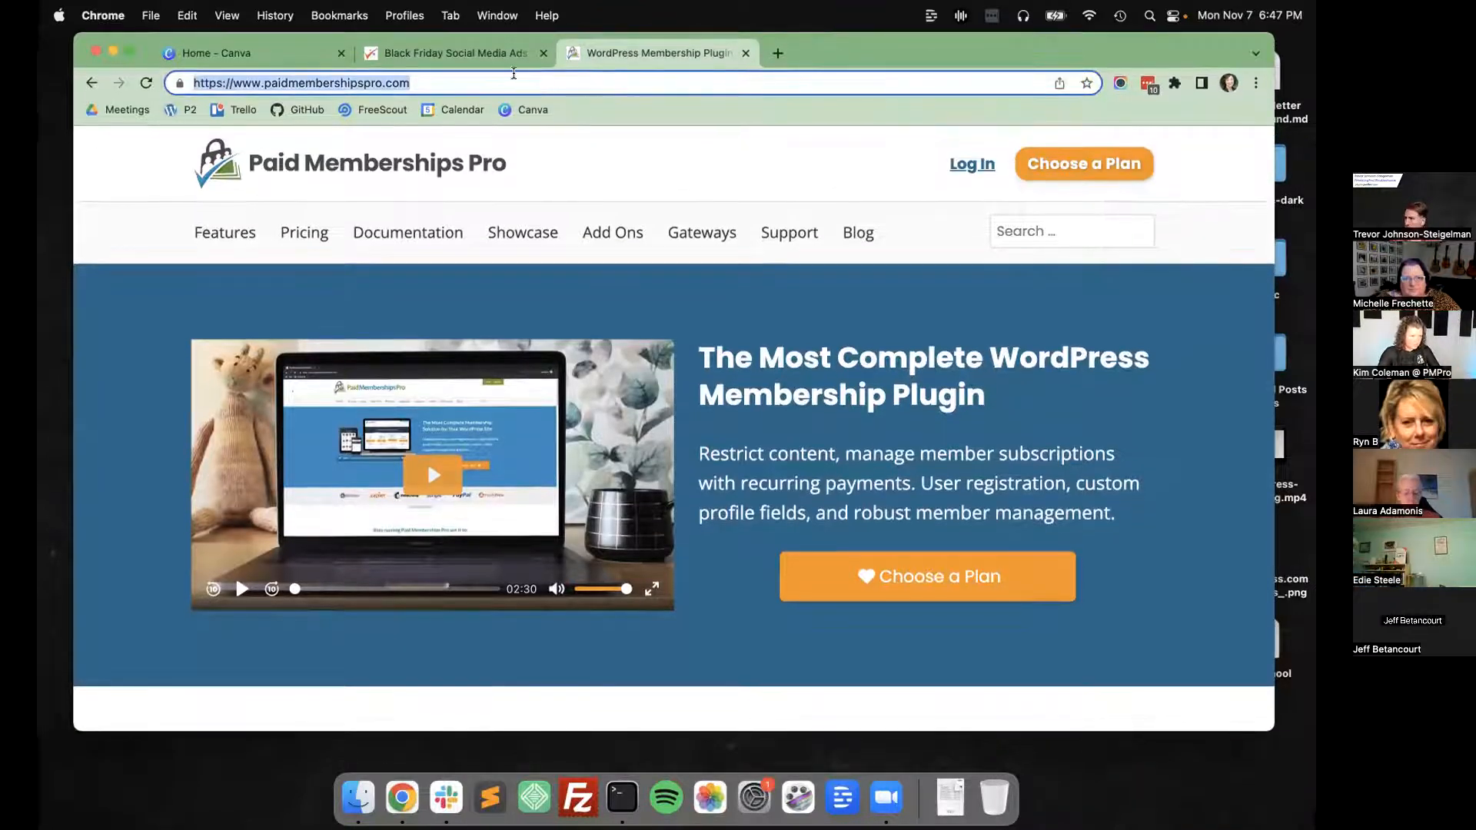
pyautogui.click(514, 80)
pyautogui.write('/abpi')
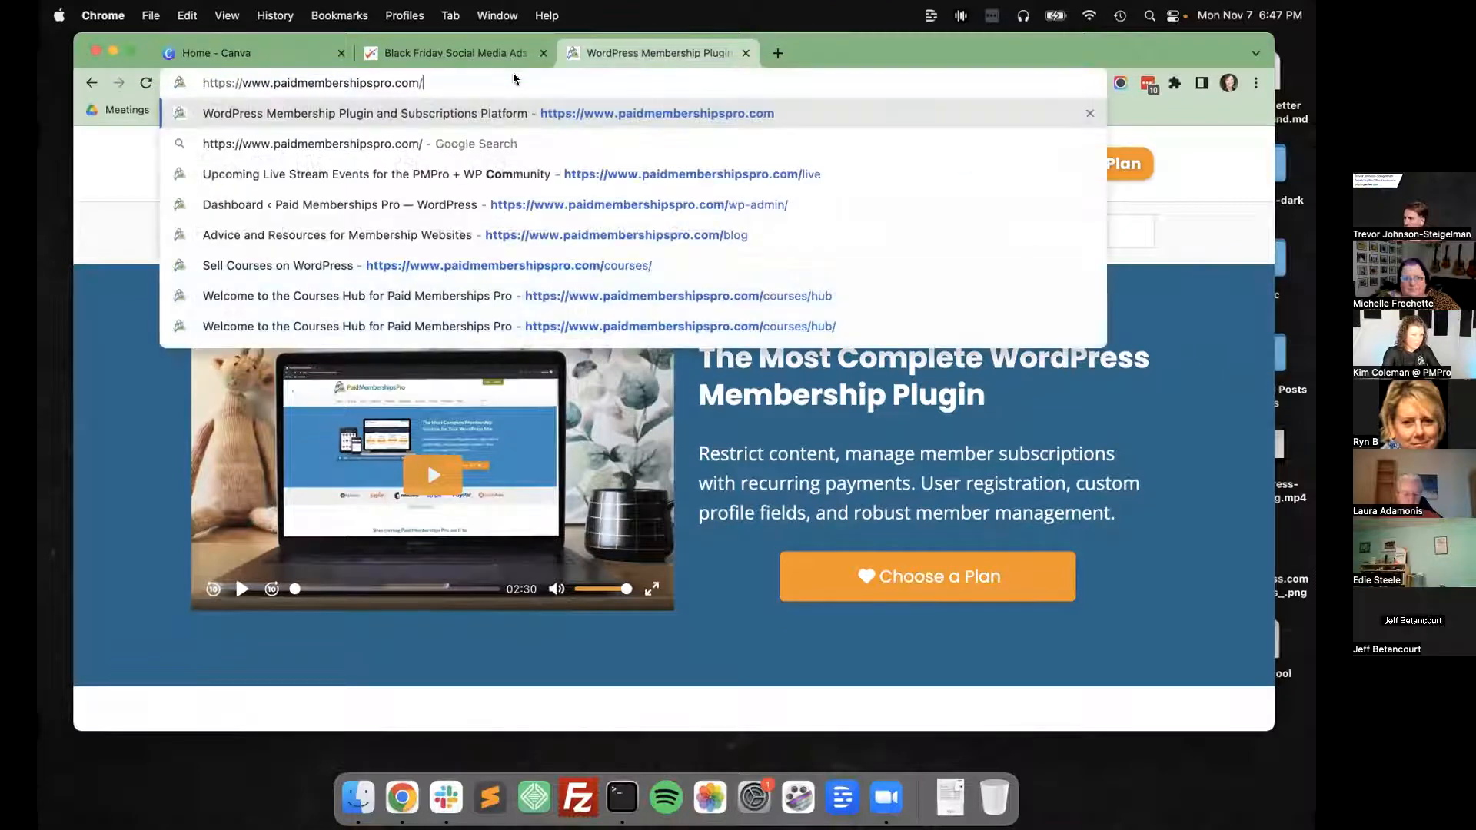
pyautogui.press('BackSpace')
pyautogui.press('BackSpace')
pyautogui.press('BackSpace')
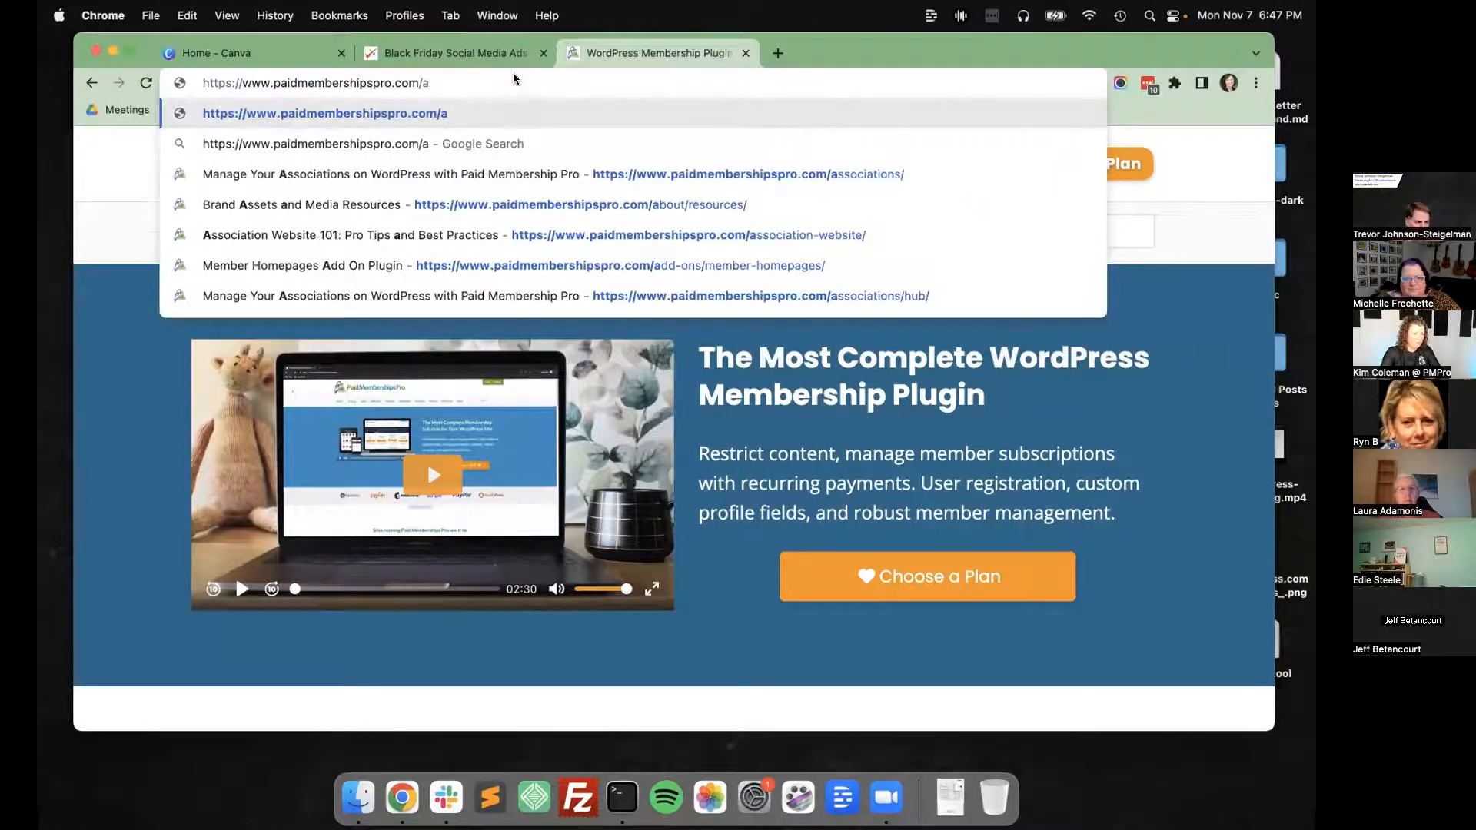
pyautogui.write('bout/')
pyautogui.press('Return')
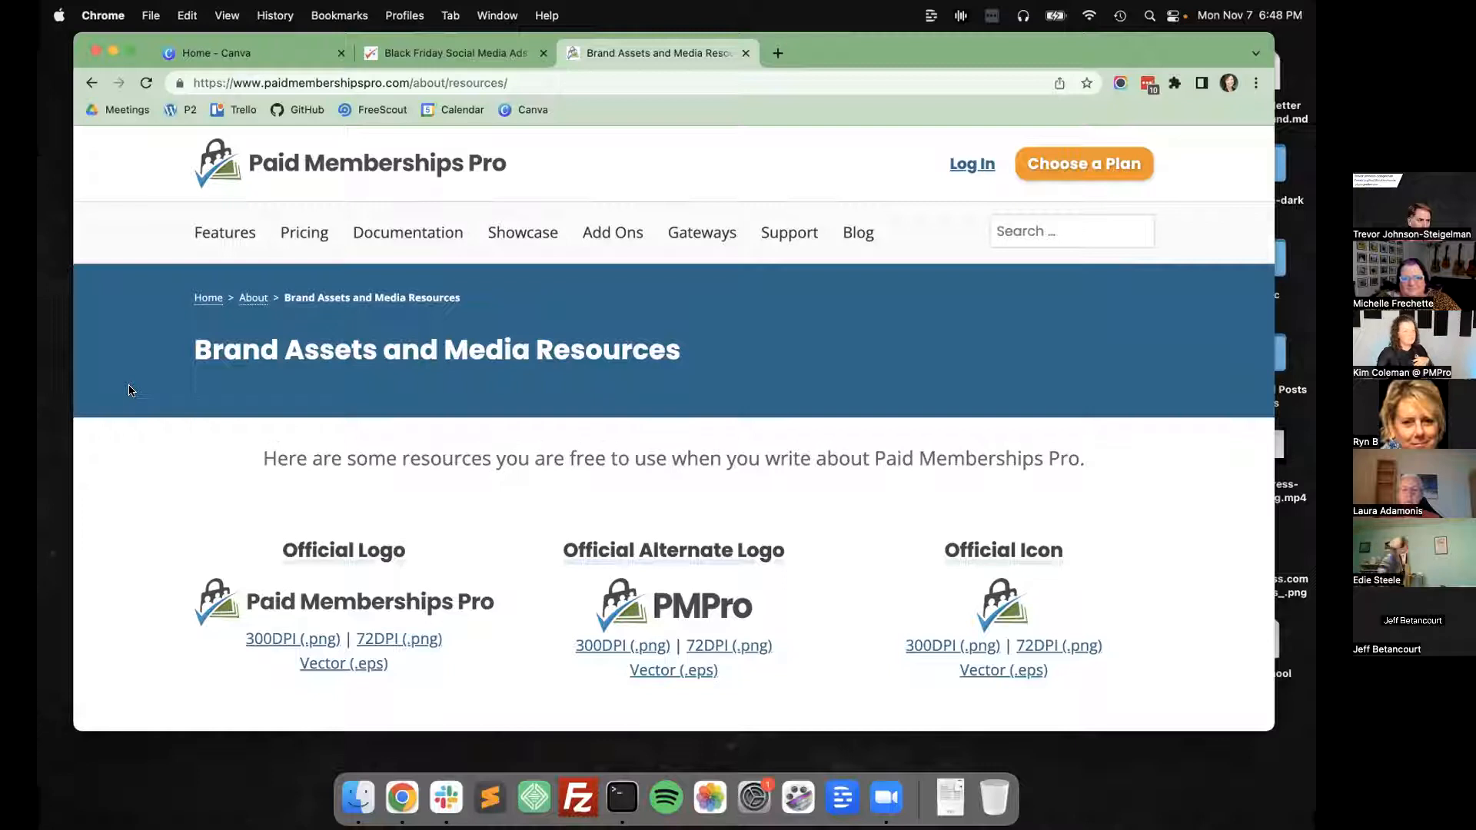
# Review the official logos, brand colors and screenshots on the resources page, highlighting the PMPro Blue hex code.
pyautogui.scroll(-3, 129, 390)
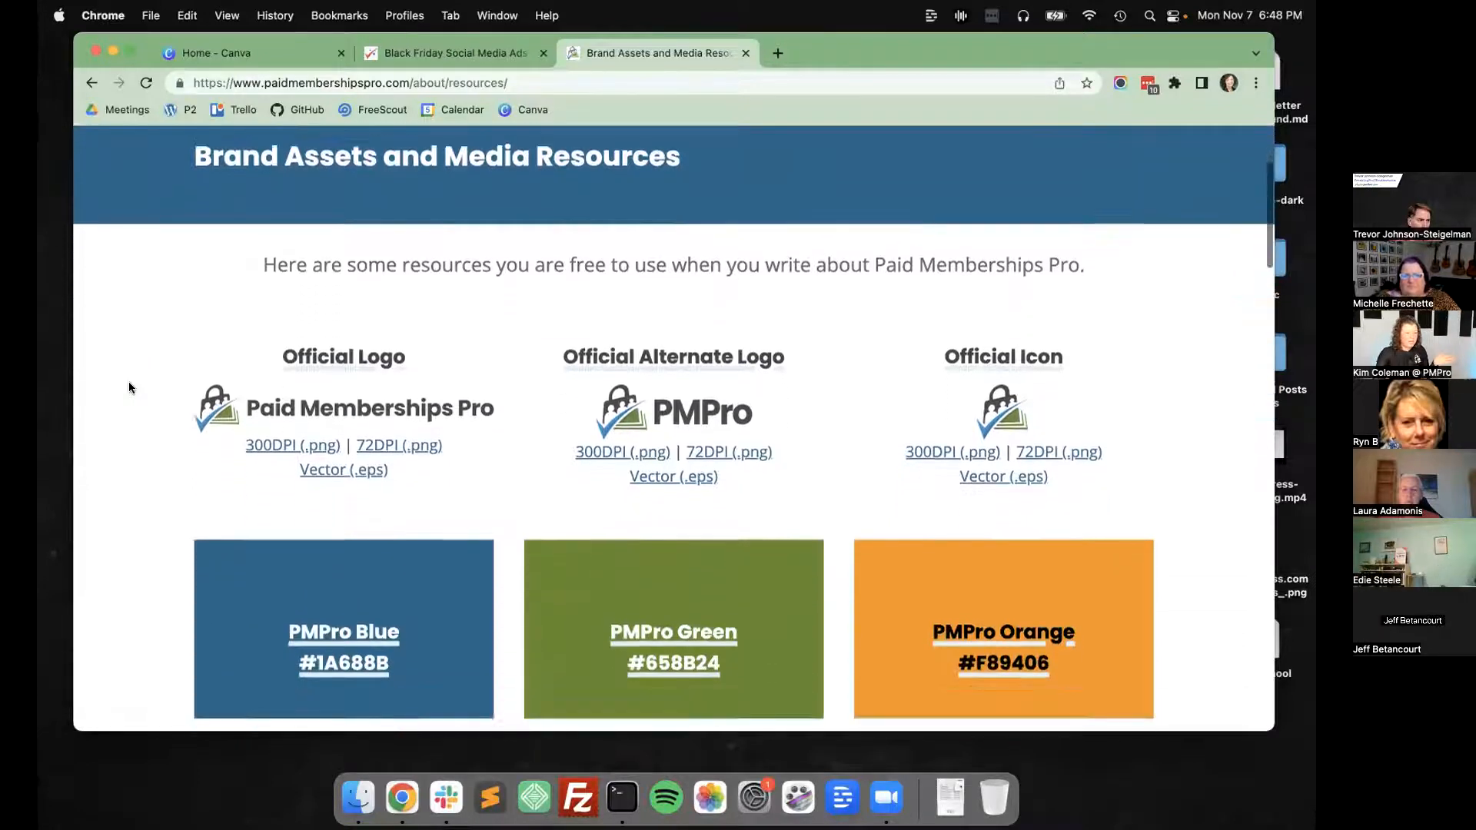
pyautogui.scroll(-3, 129, 388)
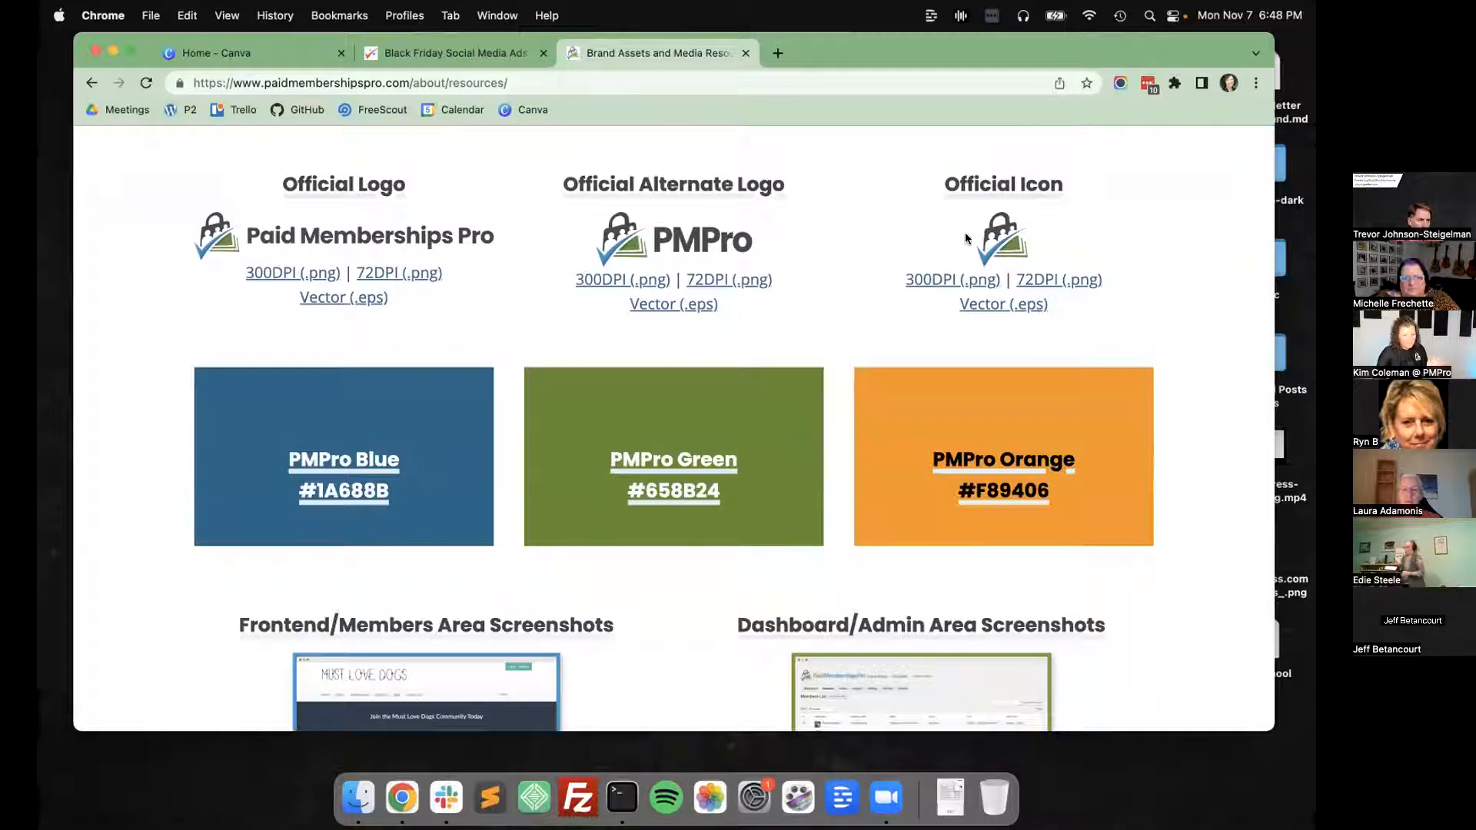
pyautogui.moveTo(390, 490); pyautogui.dragTo(310, 488)
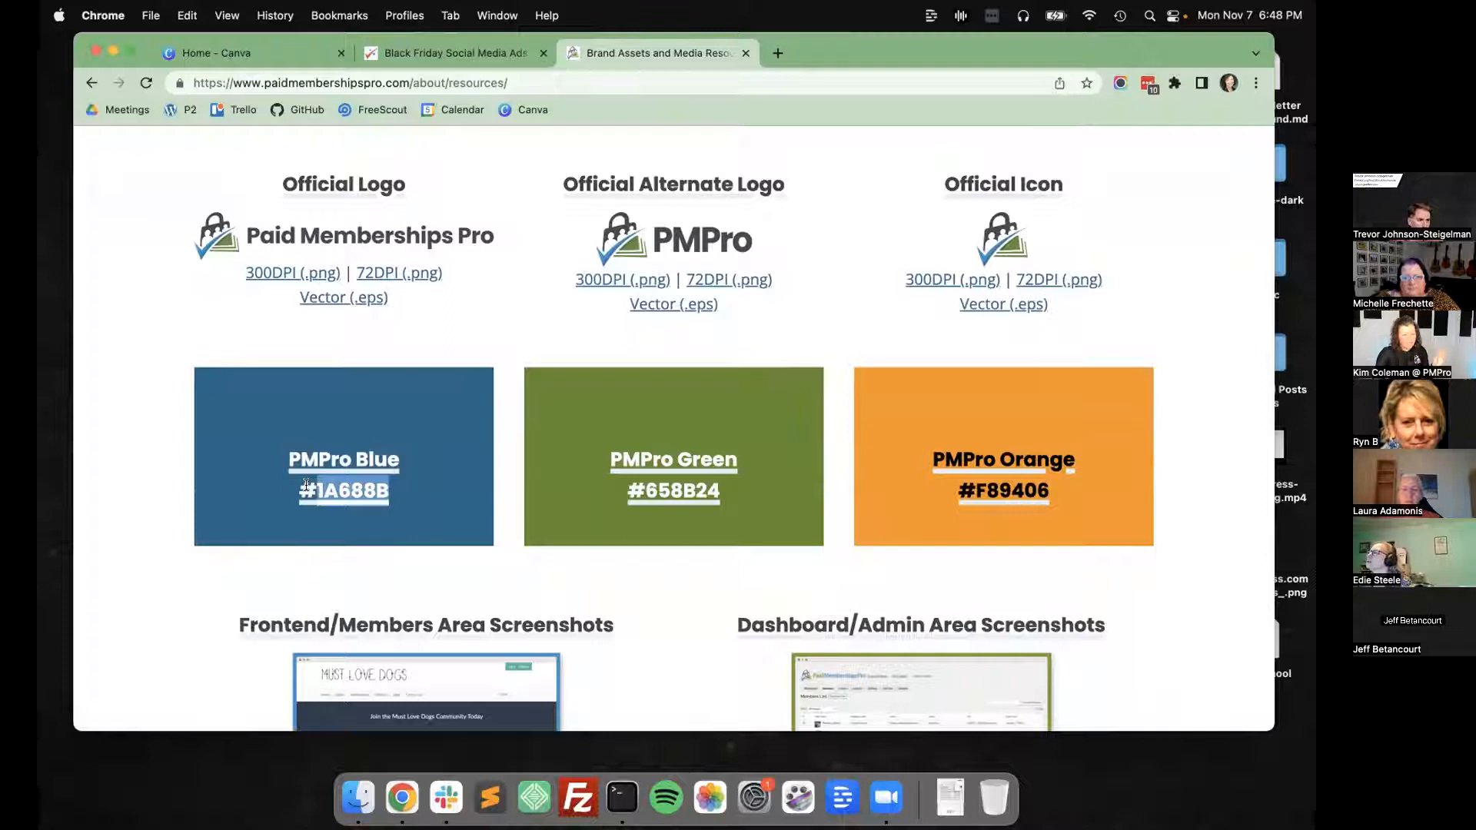
pyautogui.scroll(-5, 312, 489)
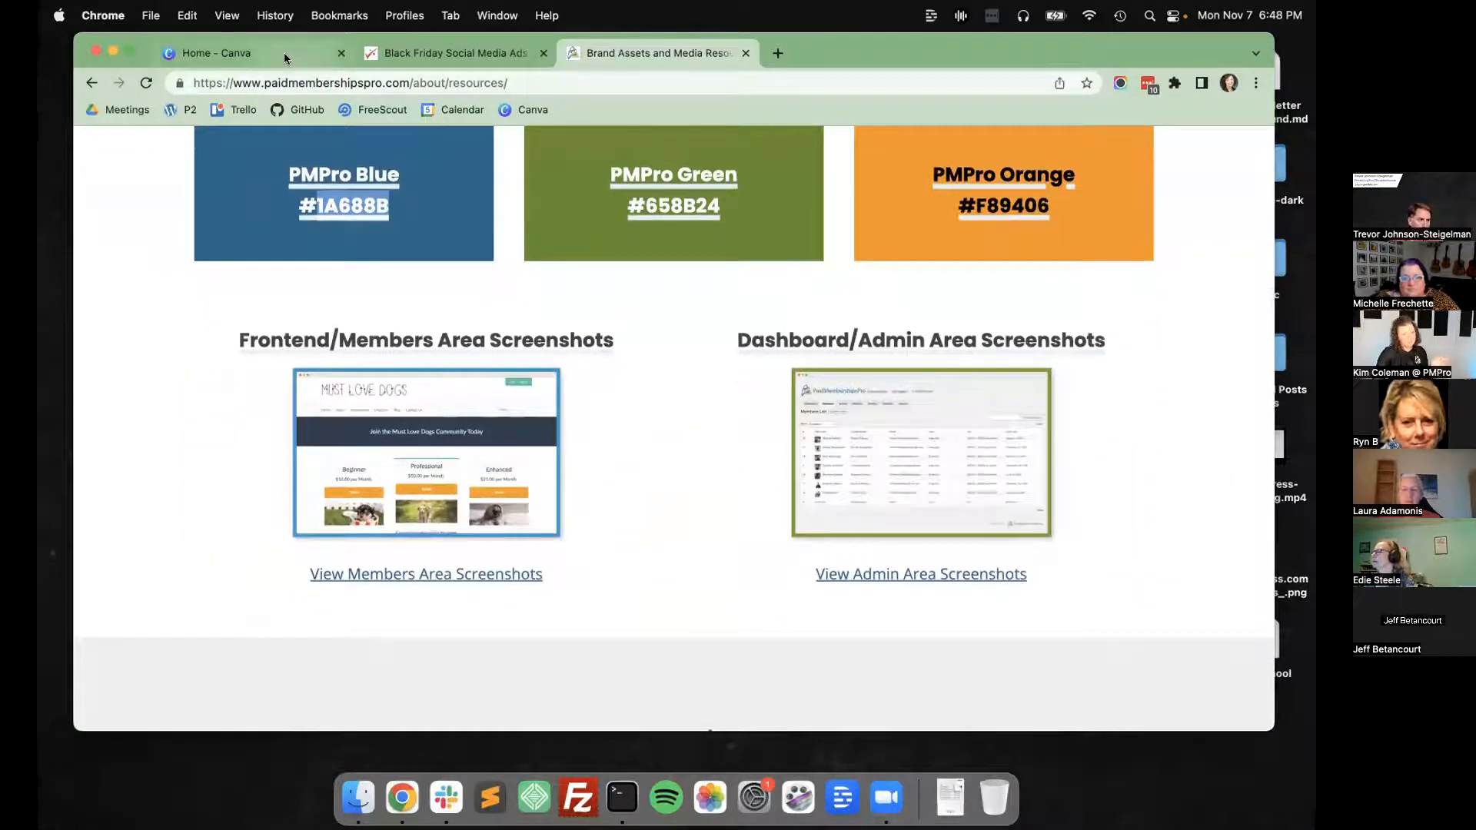
# Return to Canva and browse the folders in the team's projects.
pyautogui.click(238, 54)
pyautogui.scroll(4, 442, 395)
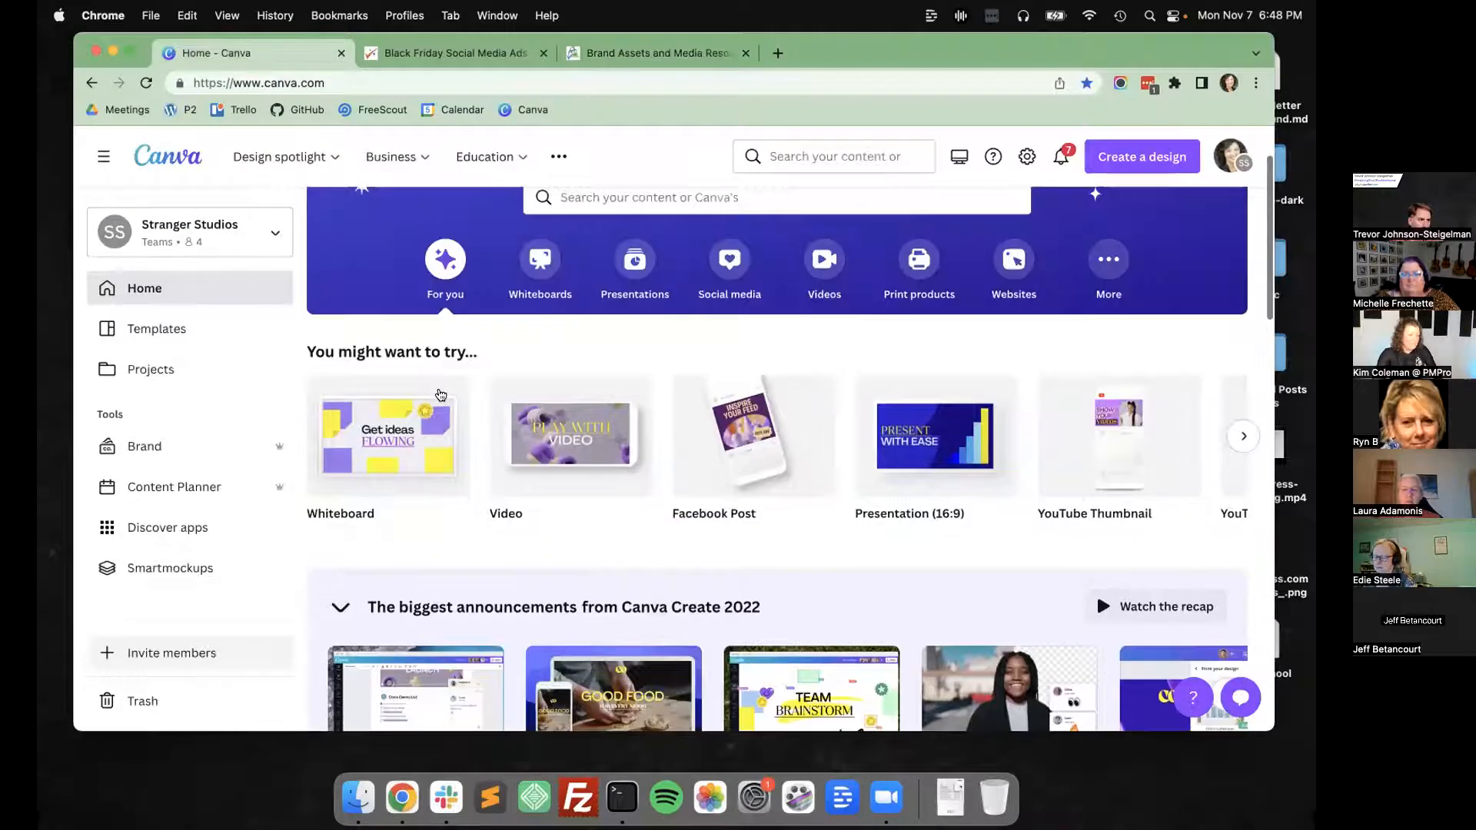
pyautogui.scroll(-3, 441, 395)
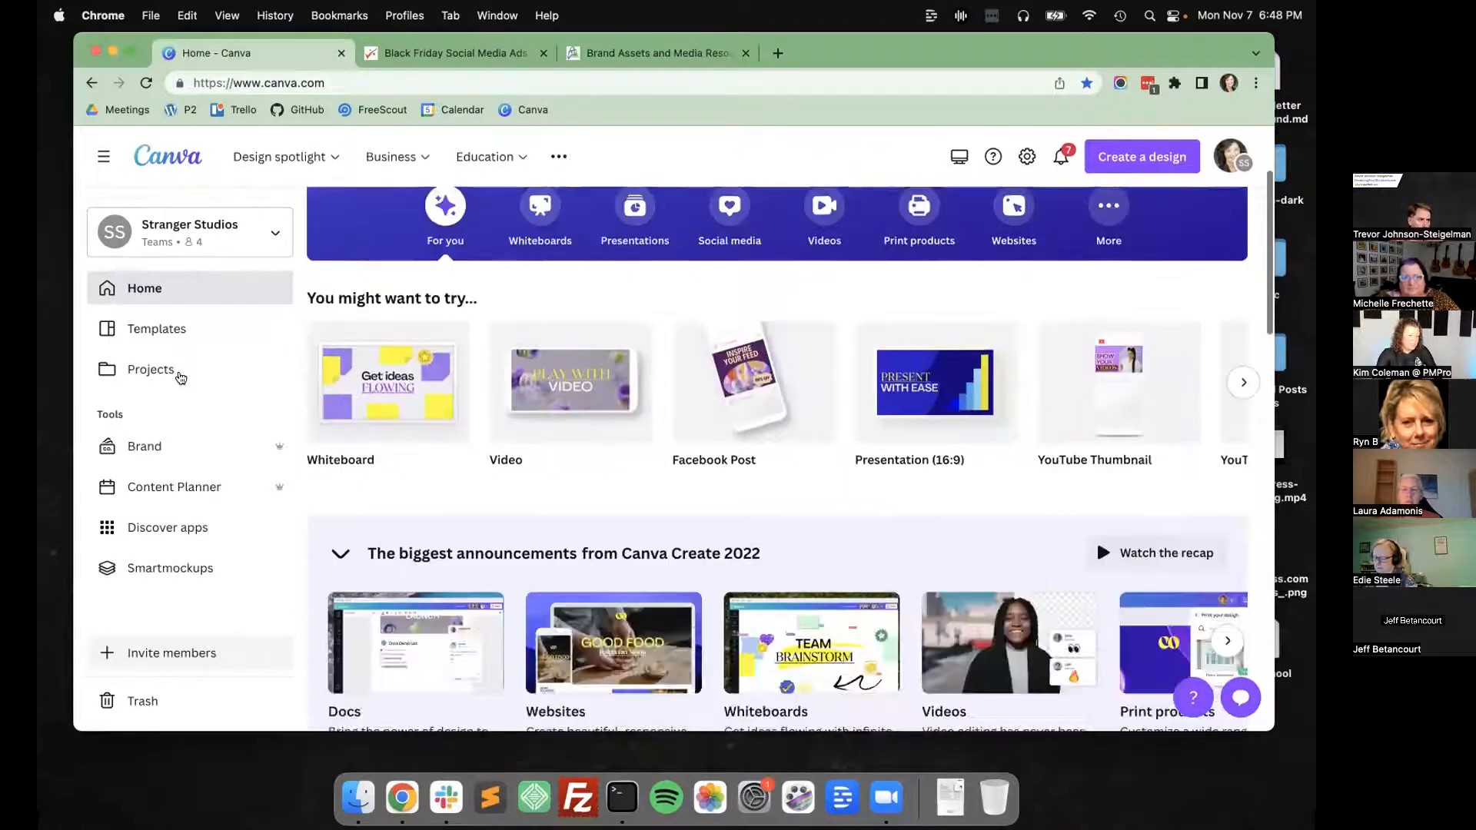
pyautogui.scroll(-5, 176, 371)
pyautogui.click(177, 370)
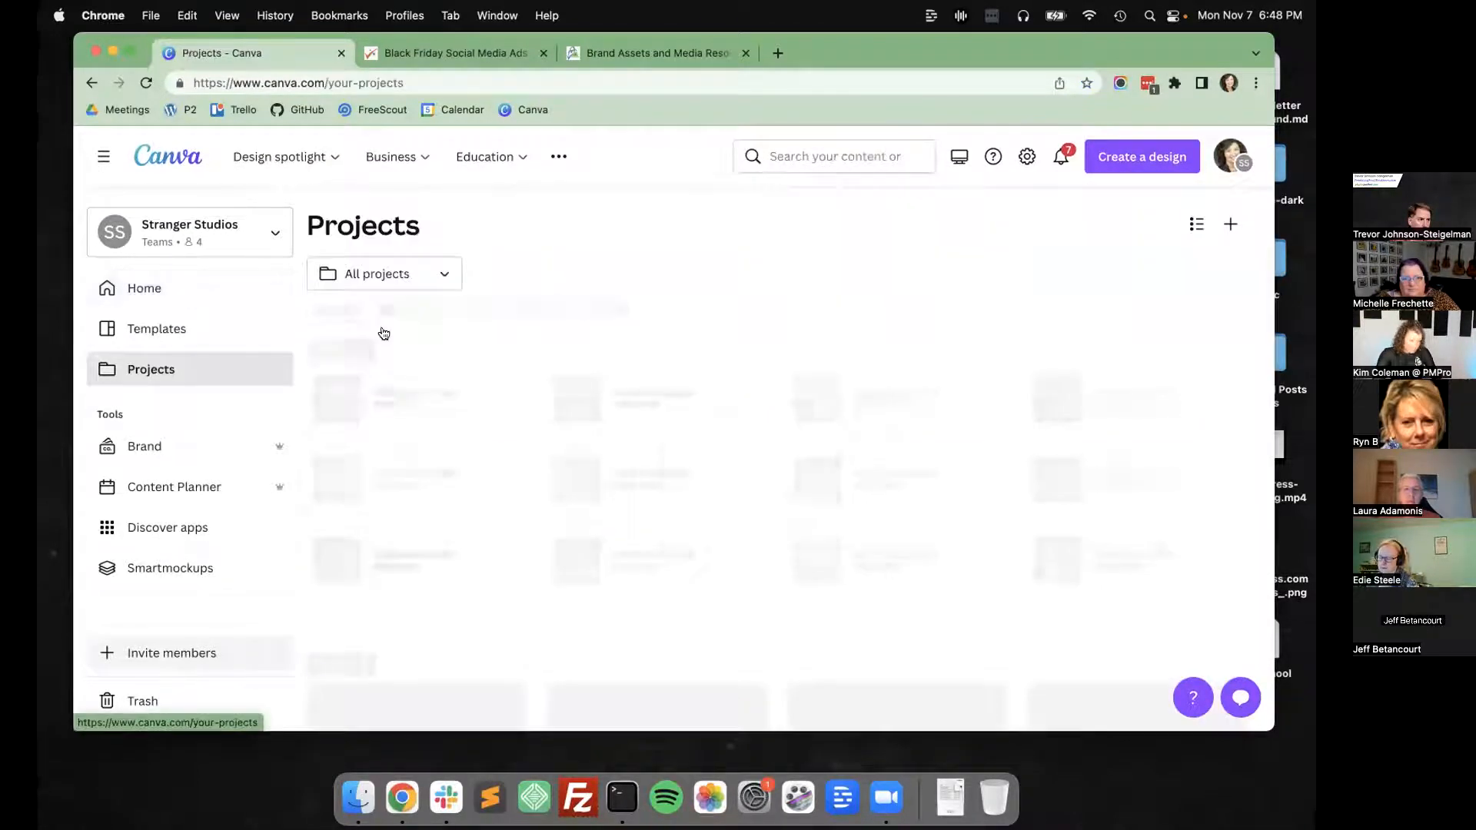
pyautogui.click(383, 328)
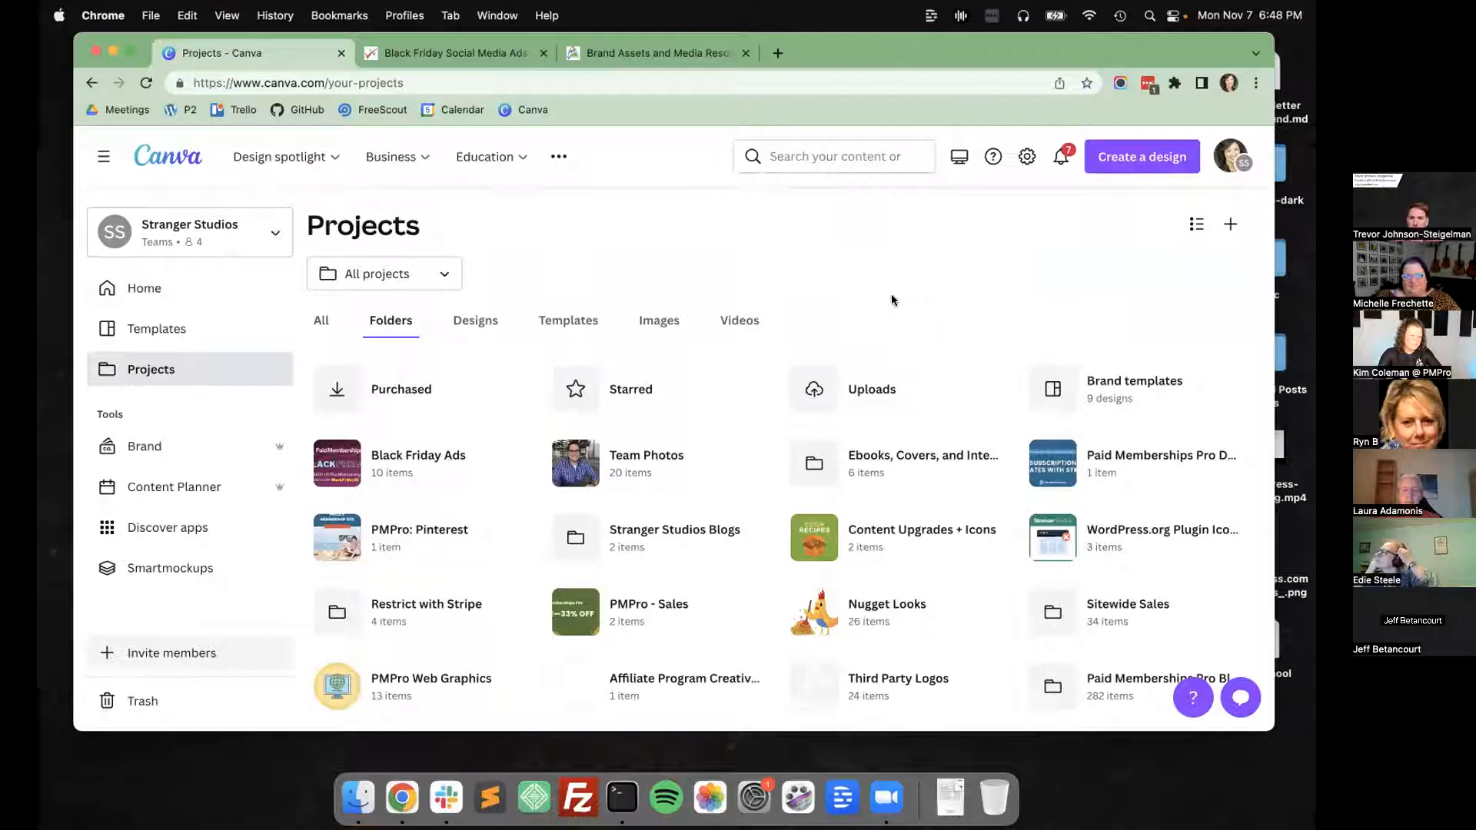
pyautogui.scroll(-2, 895, 304)
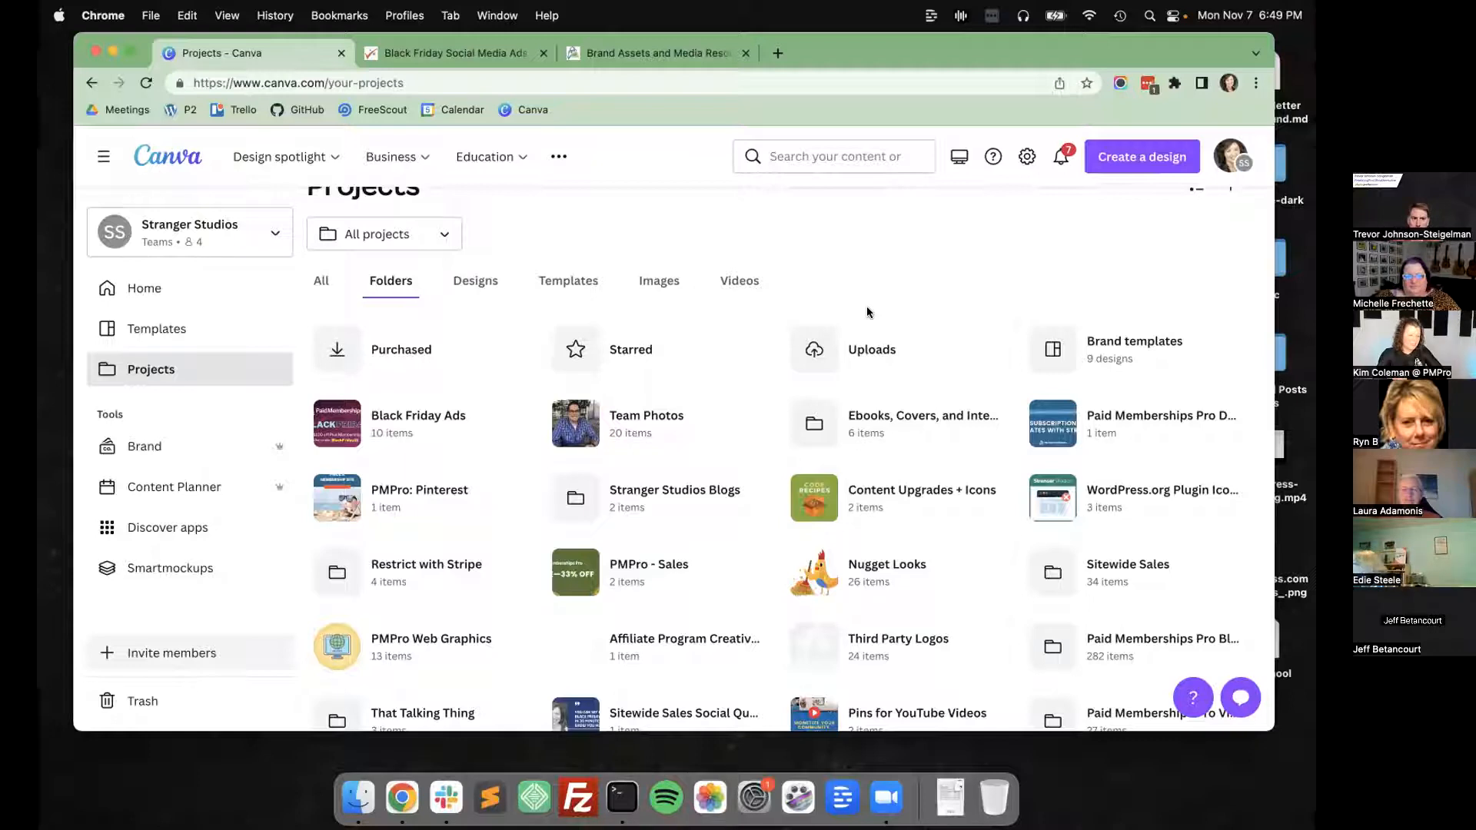
pyautogui.scroll(-2, 867, 310)
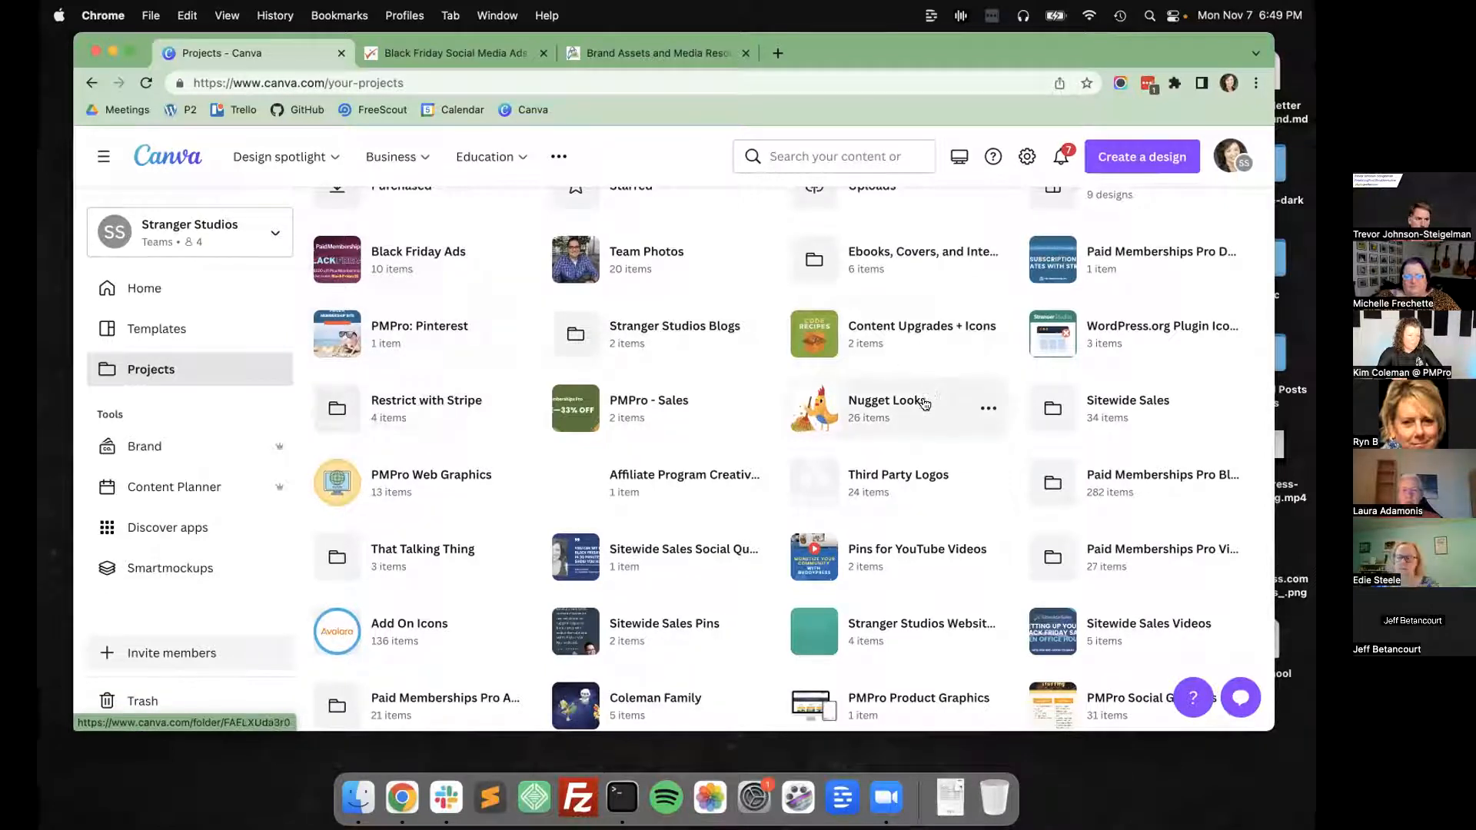
# Open the Nugget Looks folder and look through its mascot designs.
pyautogui.click(888, 396)
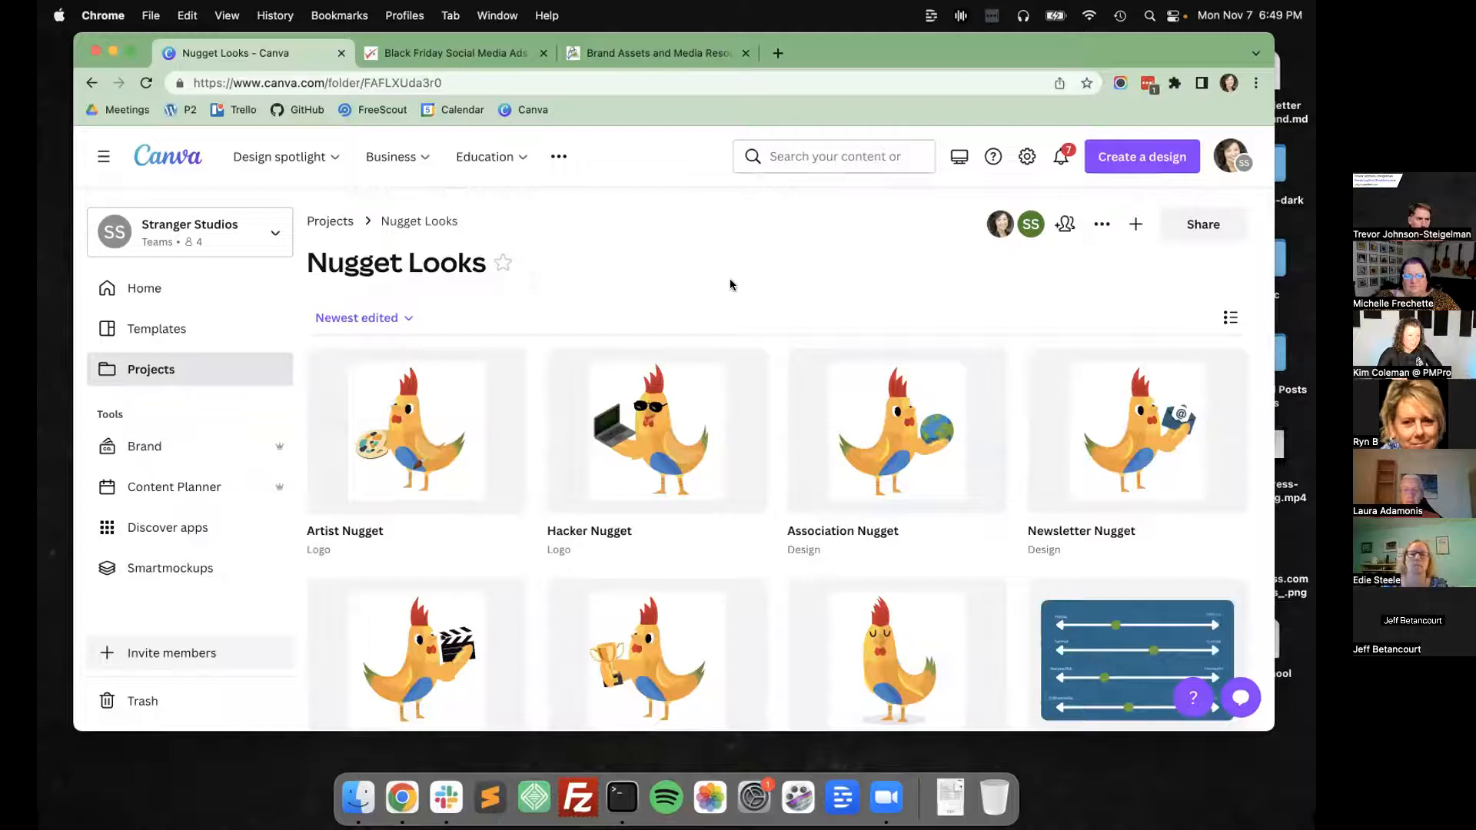
pyautogui.scroll(-5, 730, 284)
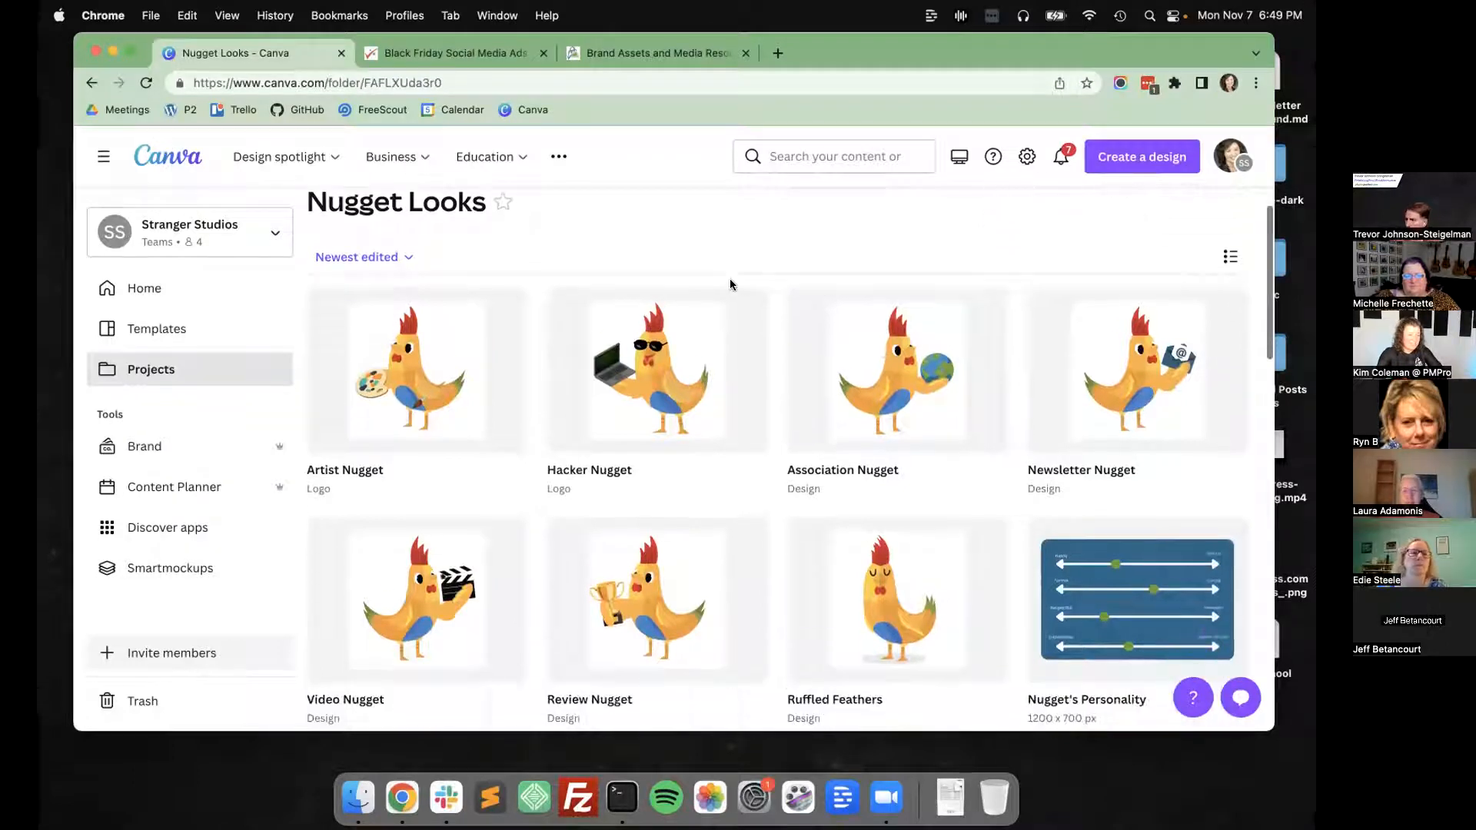
pyautogui.scroll(-5, 731, 286)
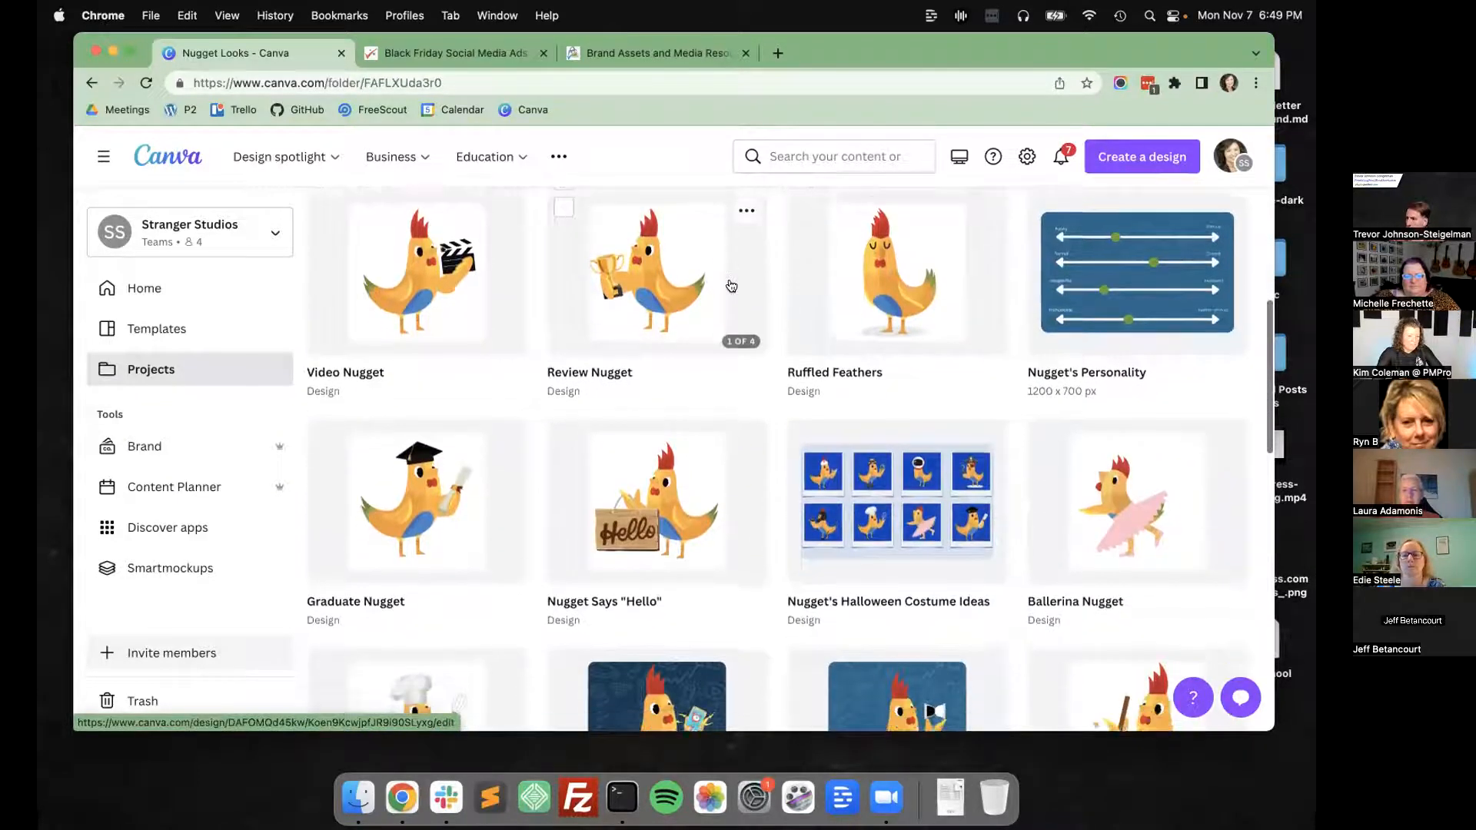
pyautogui.scroll(-1, 732, 286)
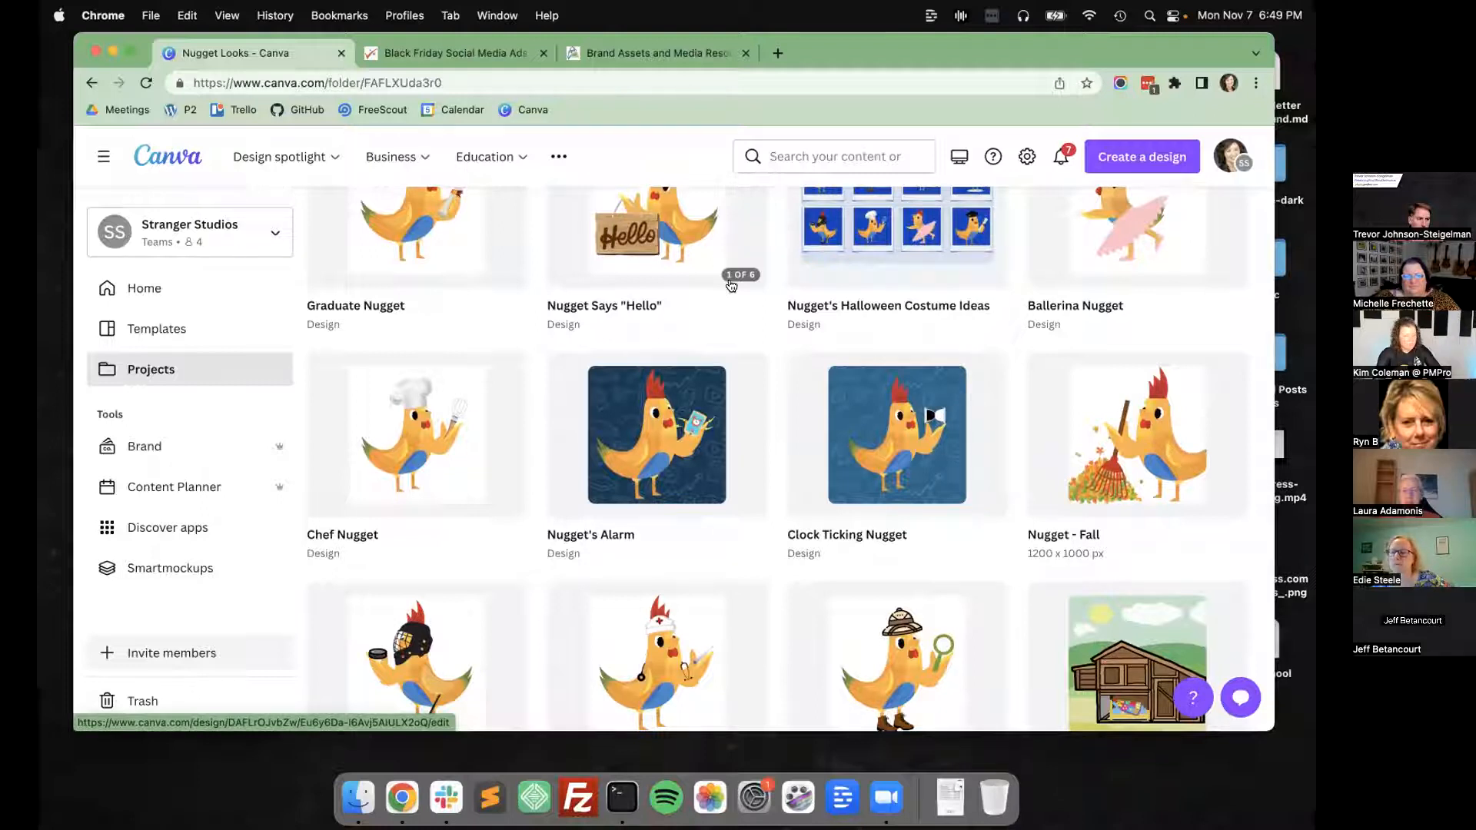
# Go back to the projects' folder list and look through it down to the last folders.
pyautogui.press('super+[')
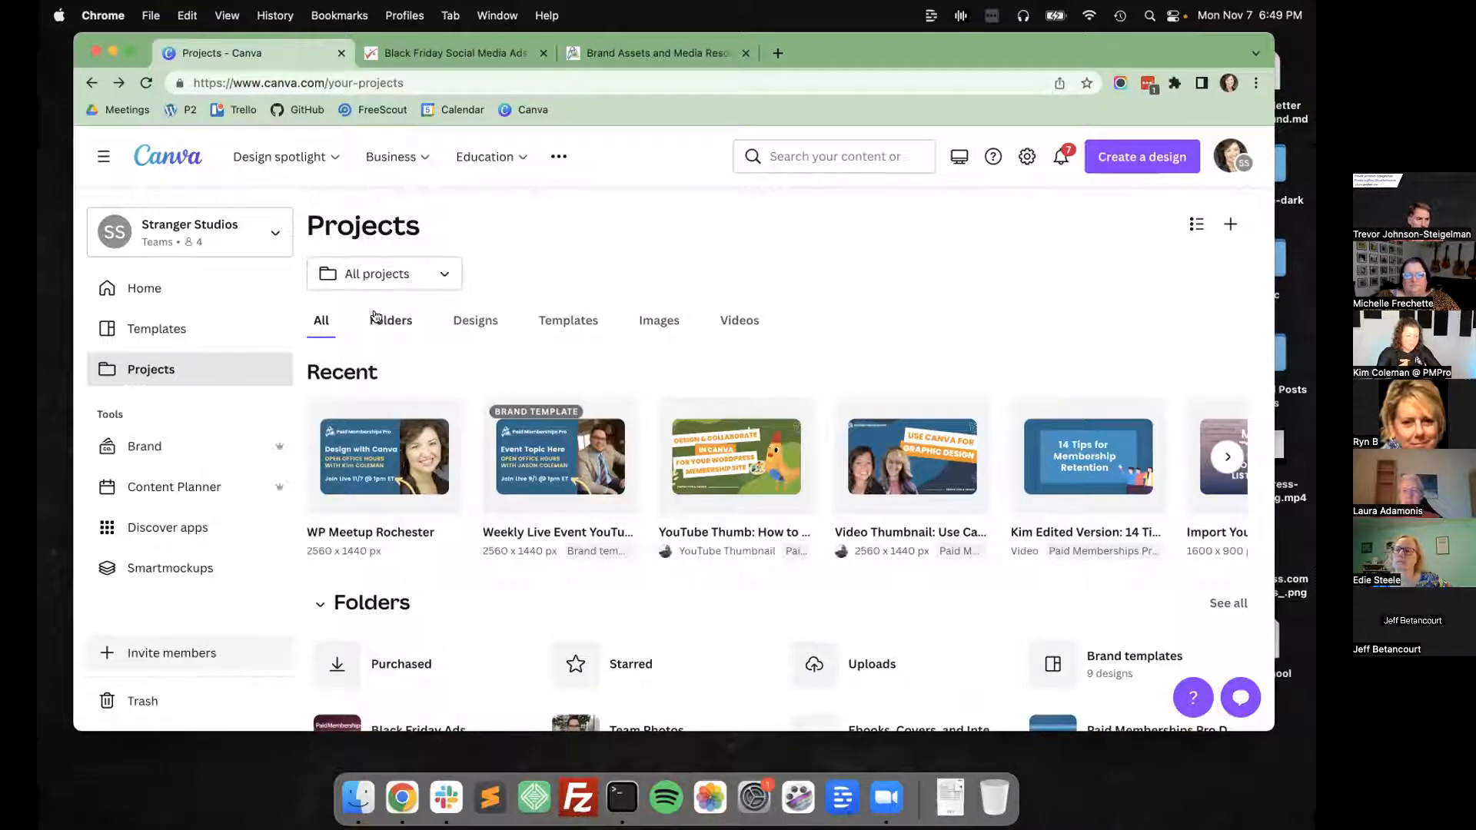
pyautogui.click(375, 318)
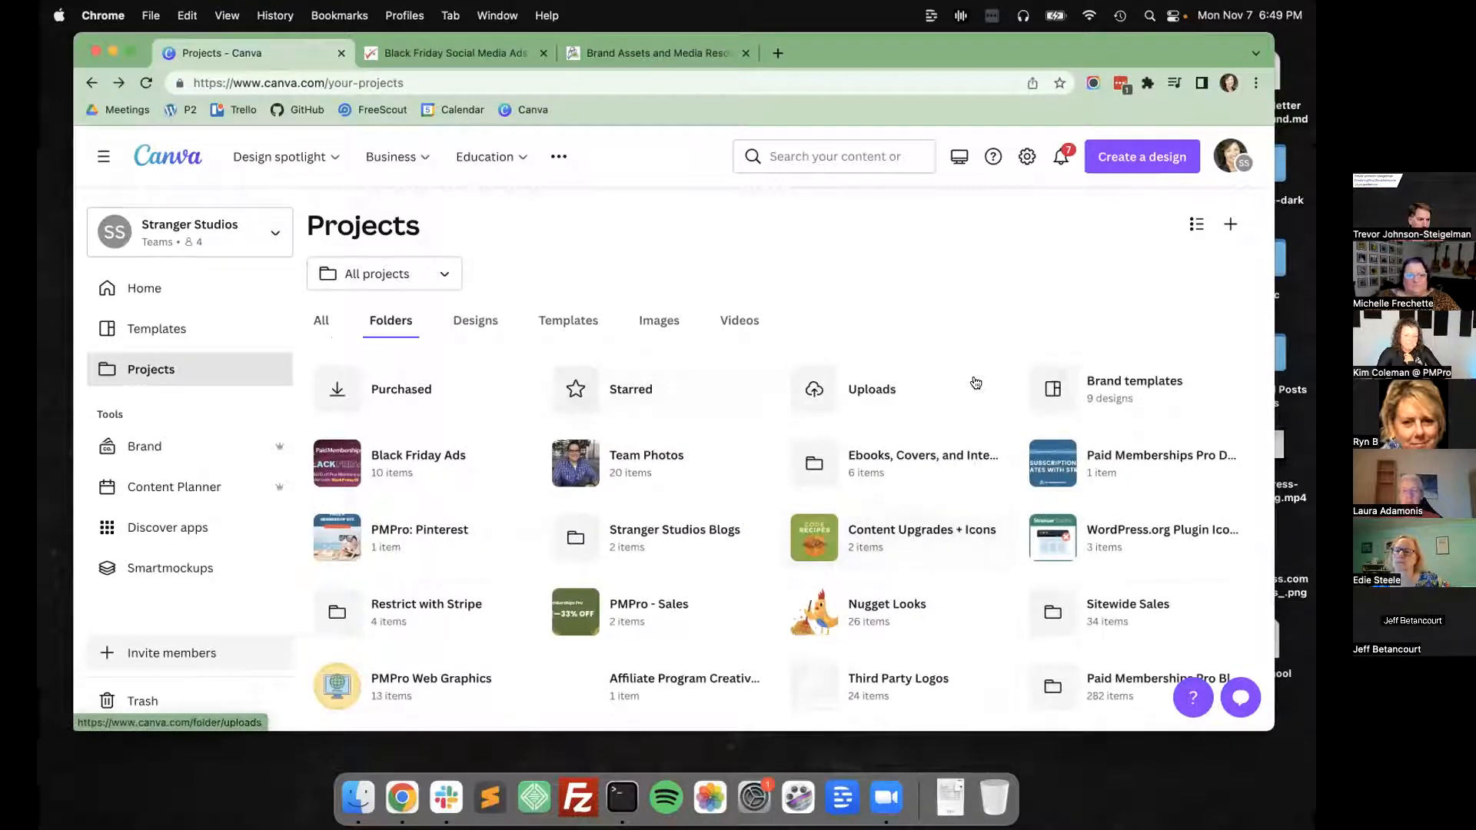
pyautogui.scroll(-2, 1221, 359)
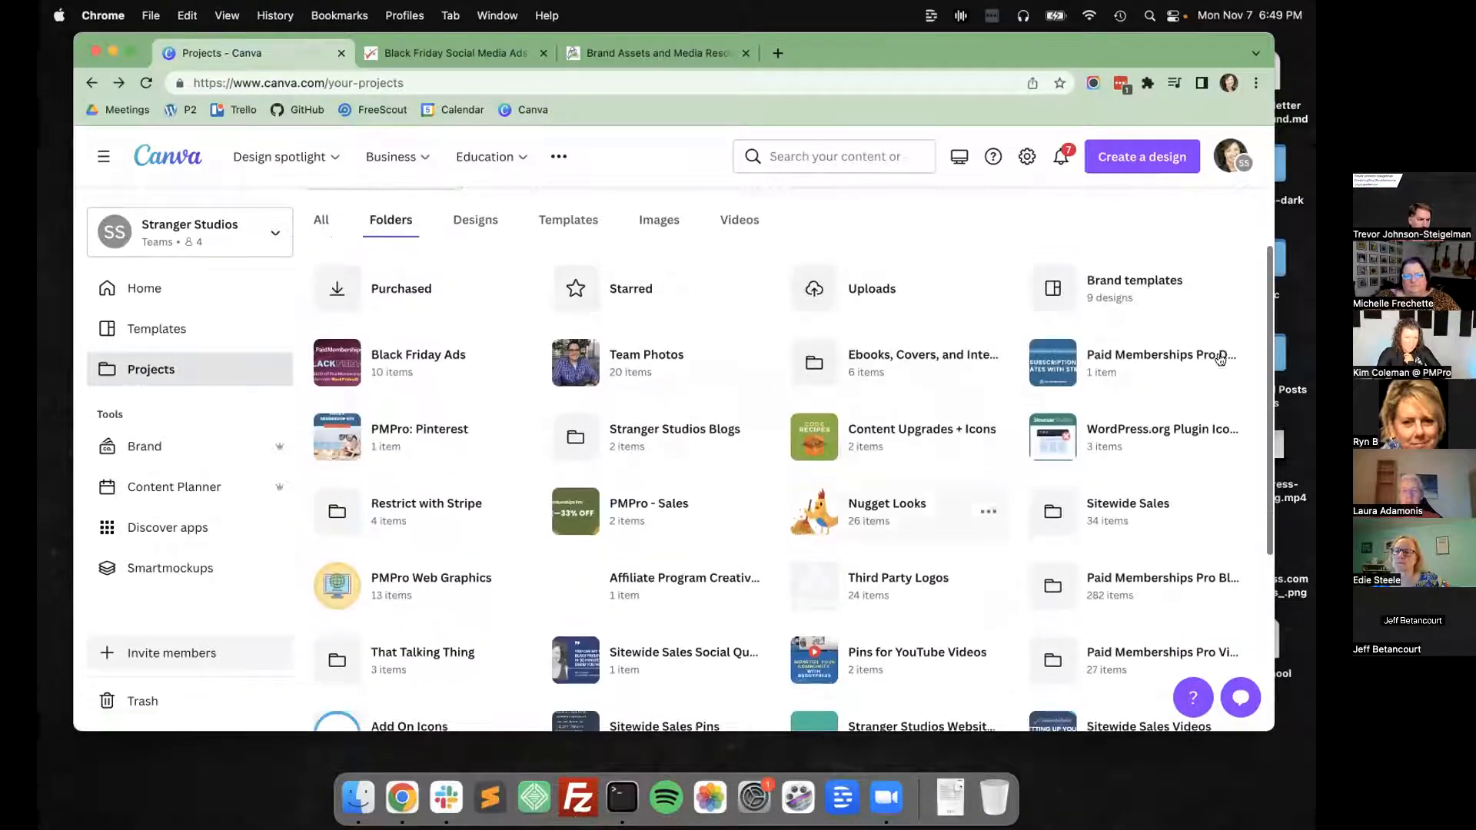
pyautogui.scroll(-2, 762, 604)
pyautogui.scroll(-4, 762, 604)
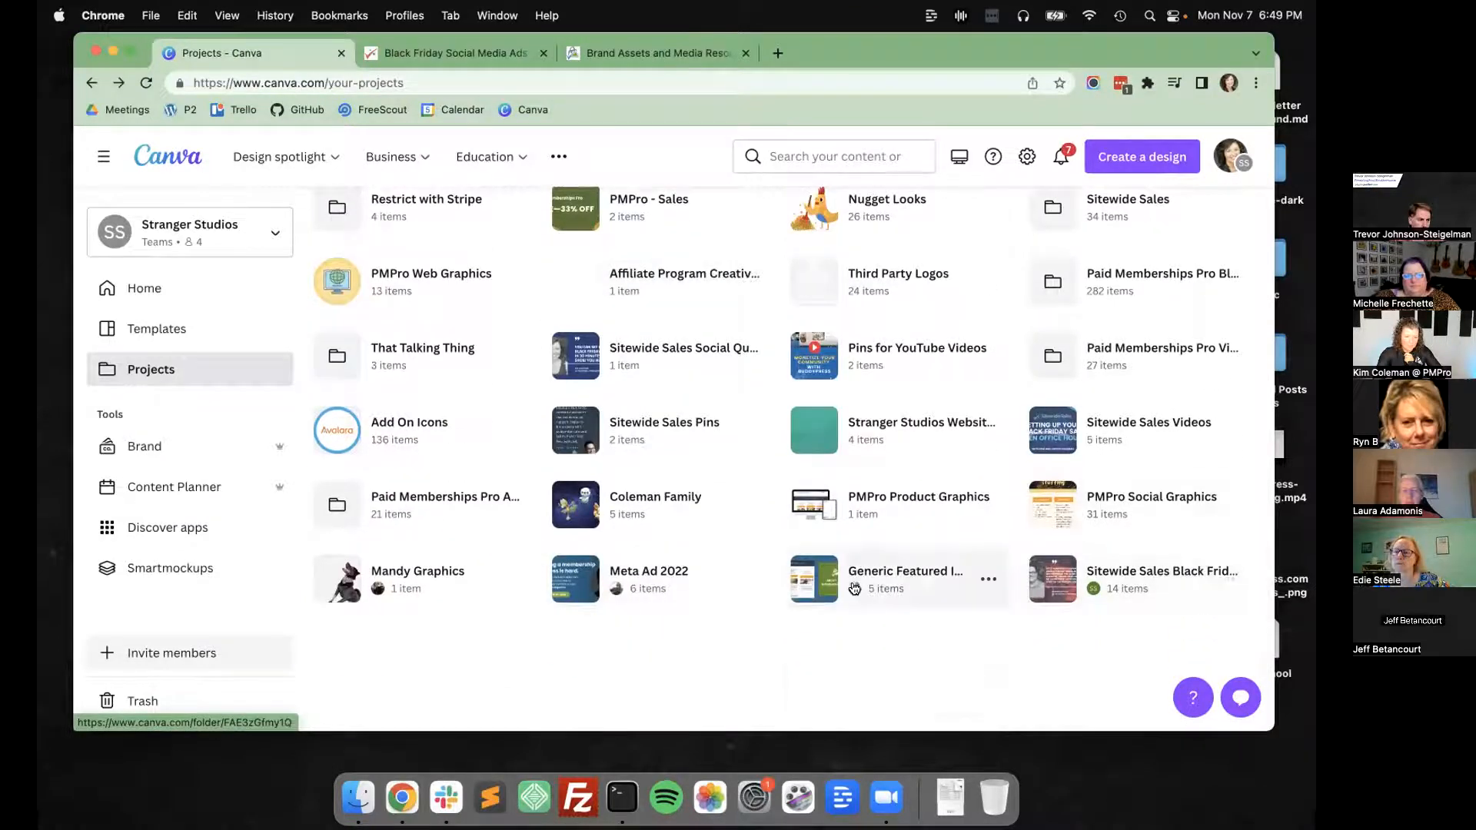
pyautogui.scroll(2, 854, 589)
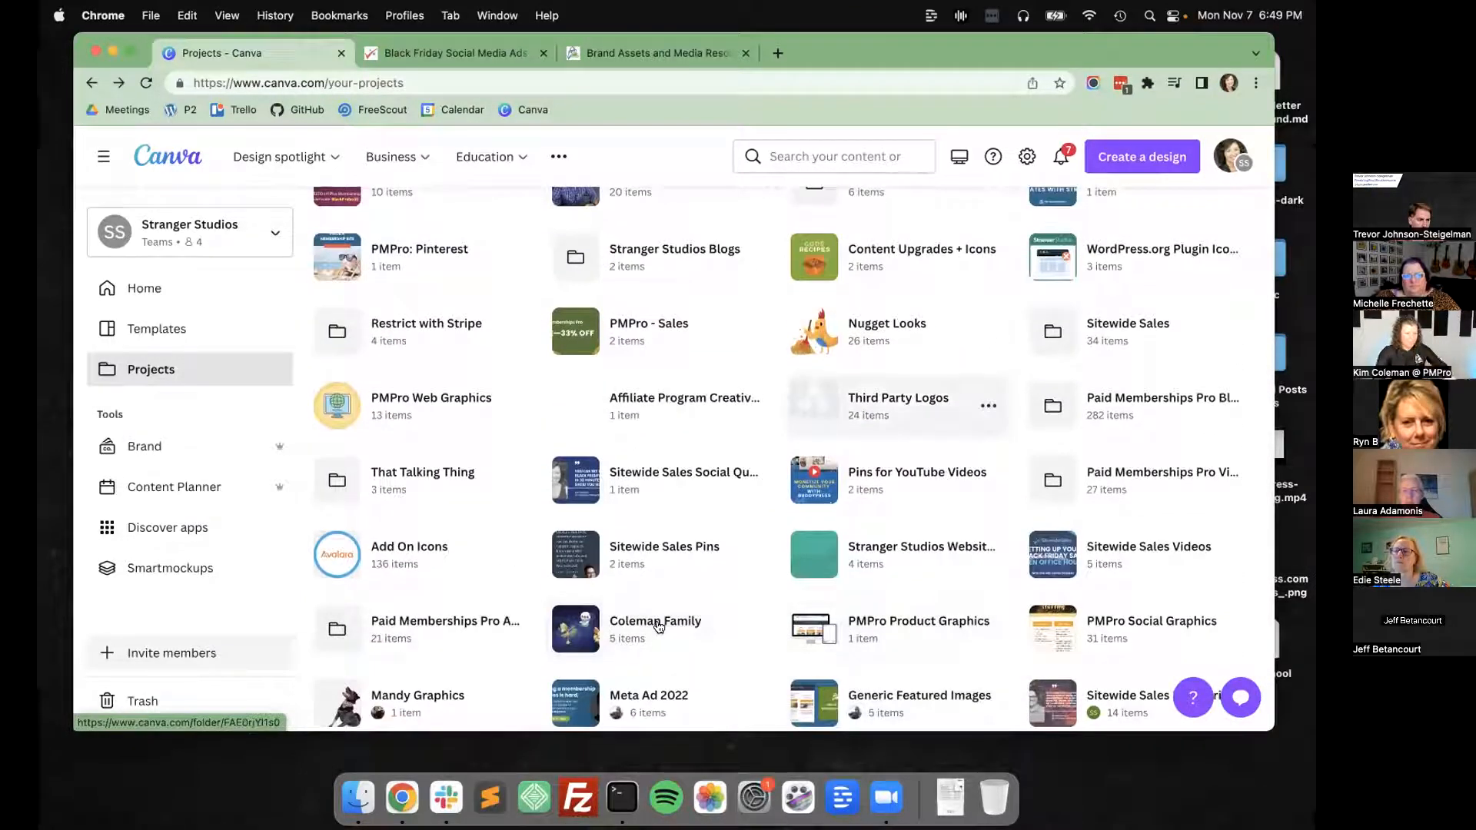
pyautogui.scroll(6, 891, 405)
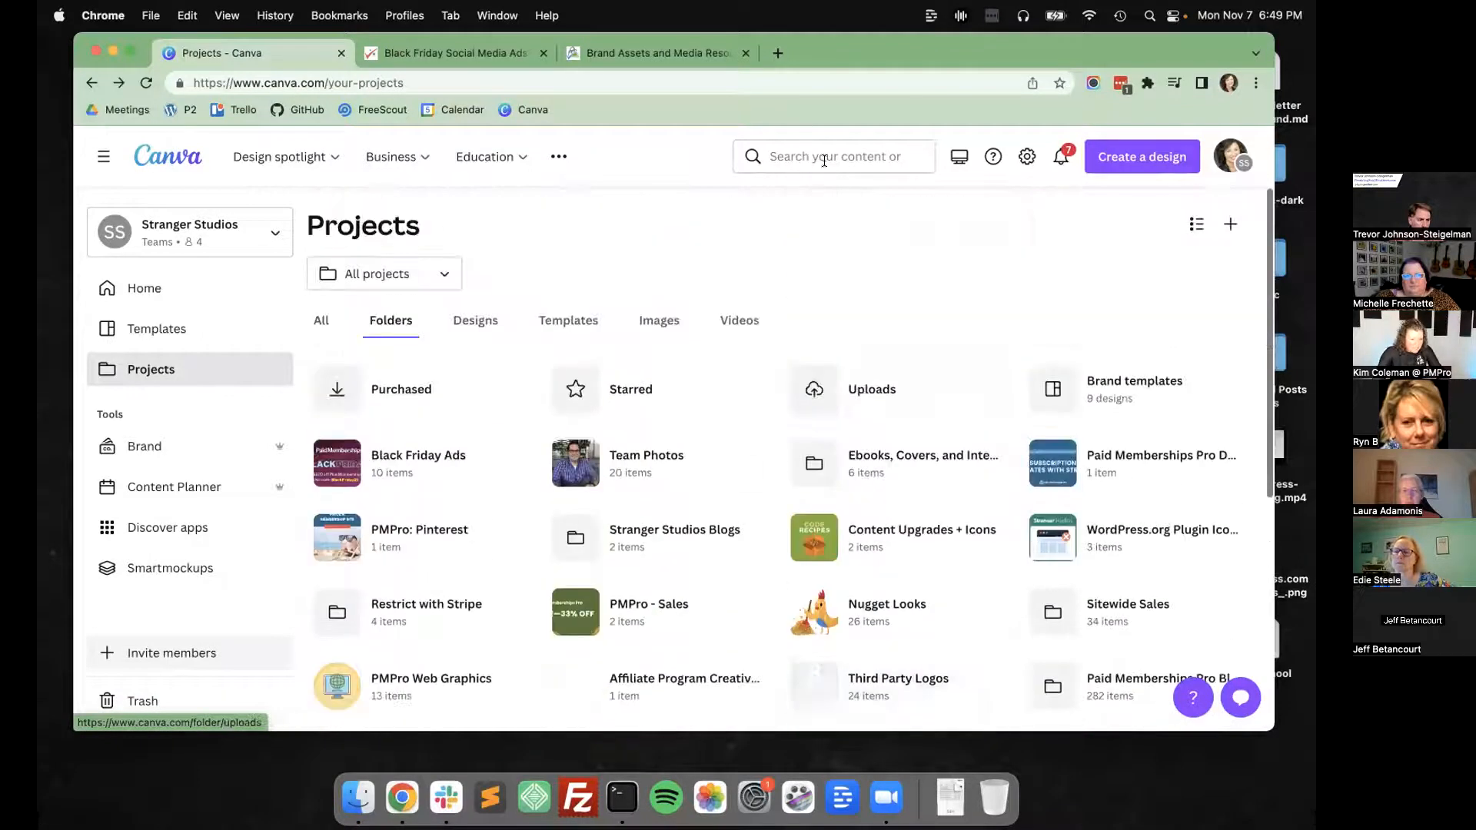
# Search the projects for "blog", open the Paid Memberships Pro Blogs folder and browse its designs.
pyautogui.click(824, 161)
pyautogui.write('blog')
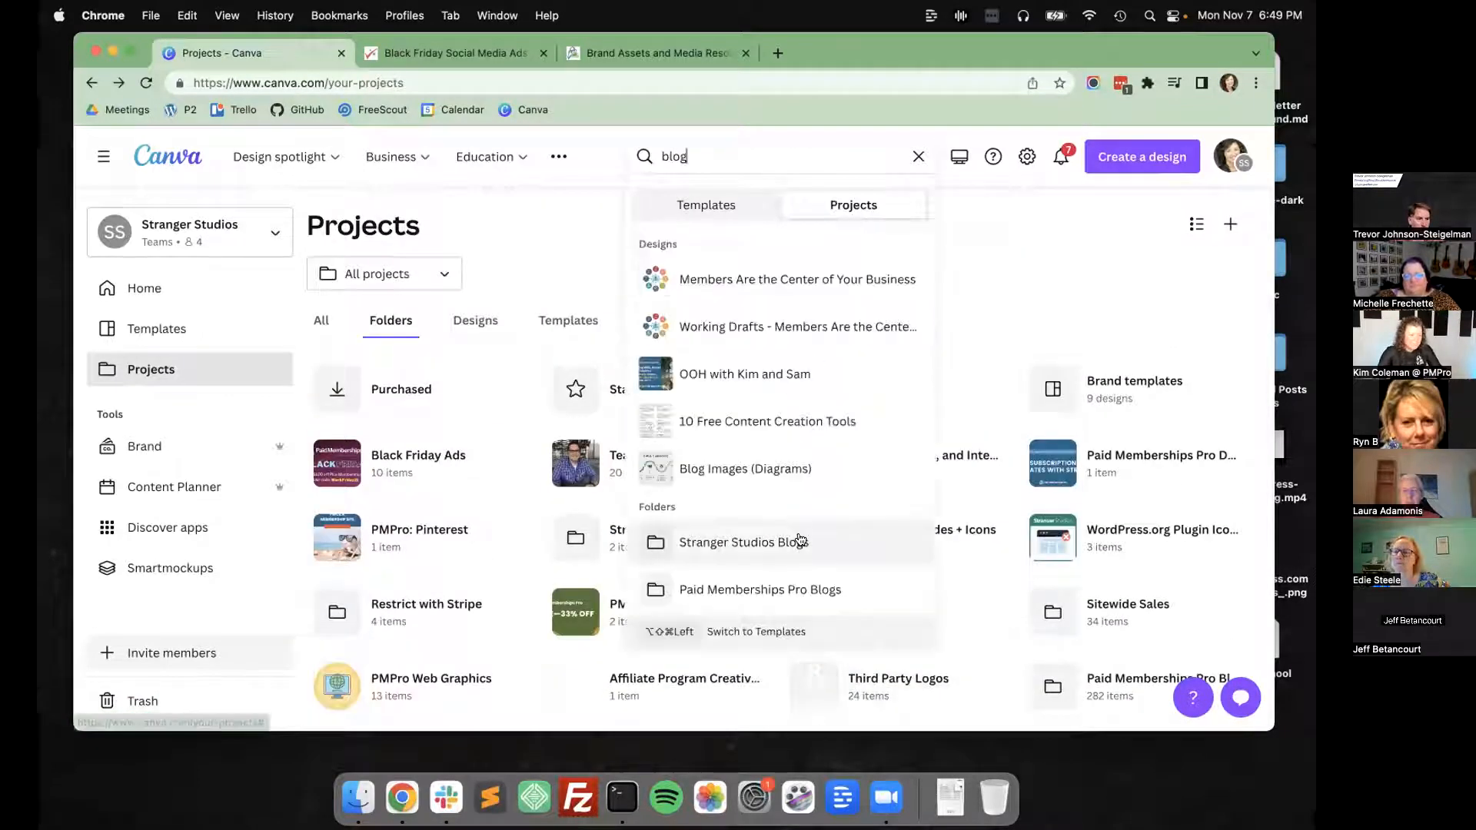
pyautogui.click(766, 594)
pyautogui.scroll(-5, 819, 382)
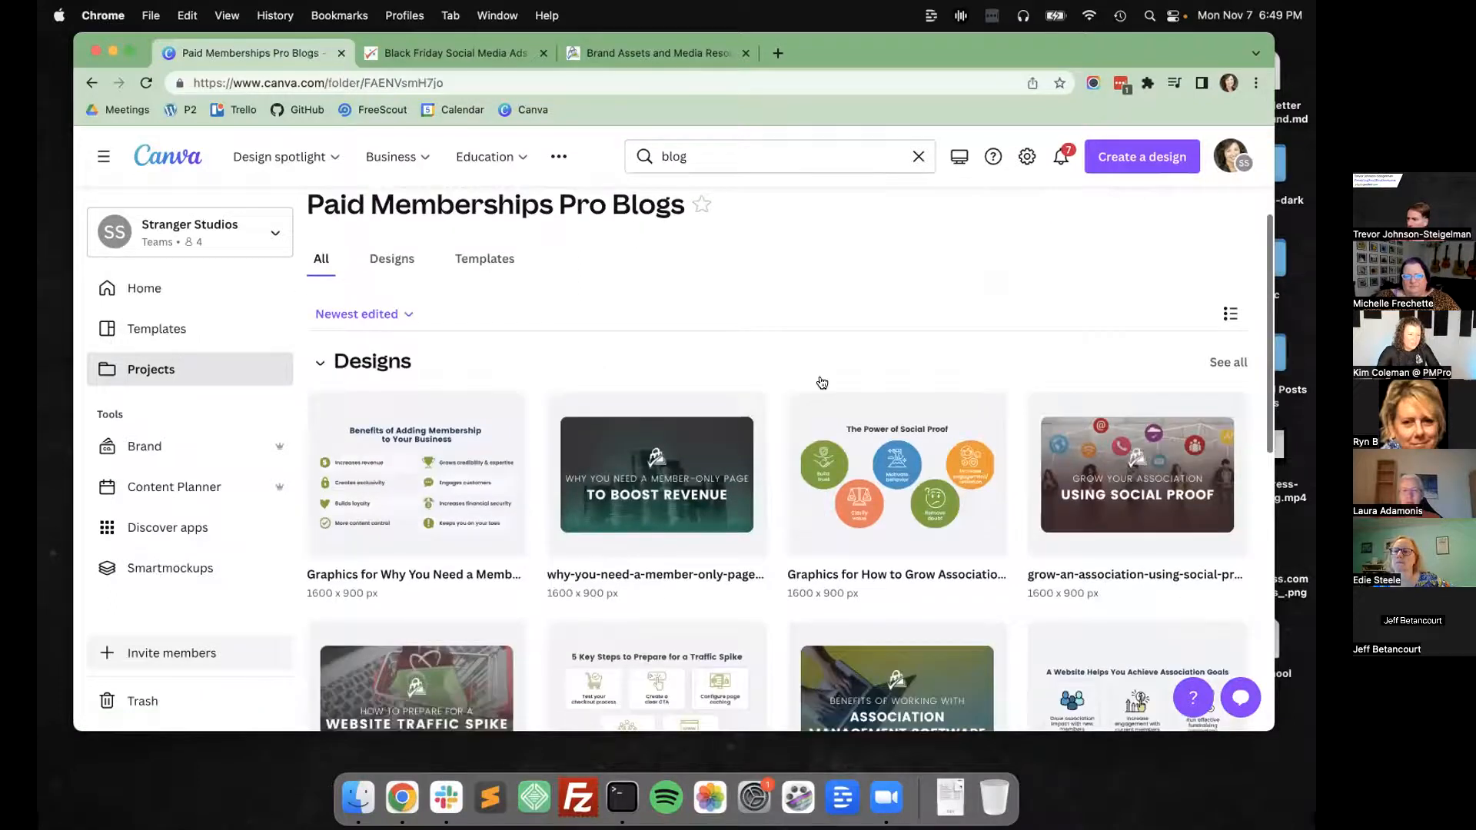
pyautogui.scroll(-2, 792, 541)
pyautogui.click(792, 551)
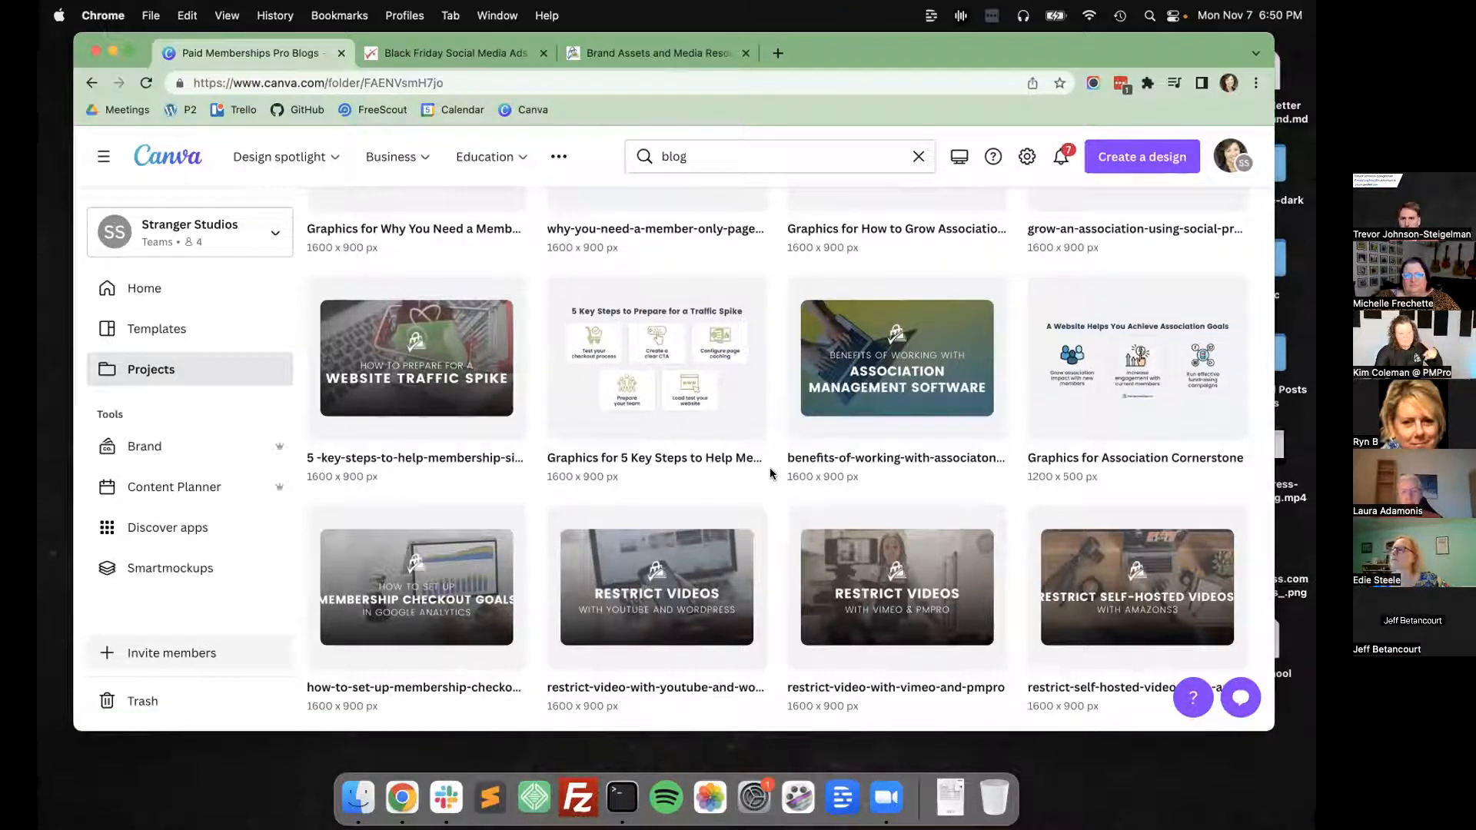
# Open the design "Graphics for How to Grow Association Membership Using Social Proof" for editing.
pyautogui.scroll(4, 769, 467)
pyautogui.click(860, 369)
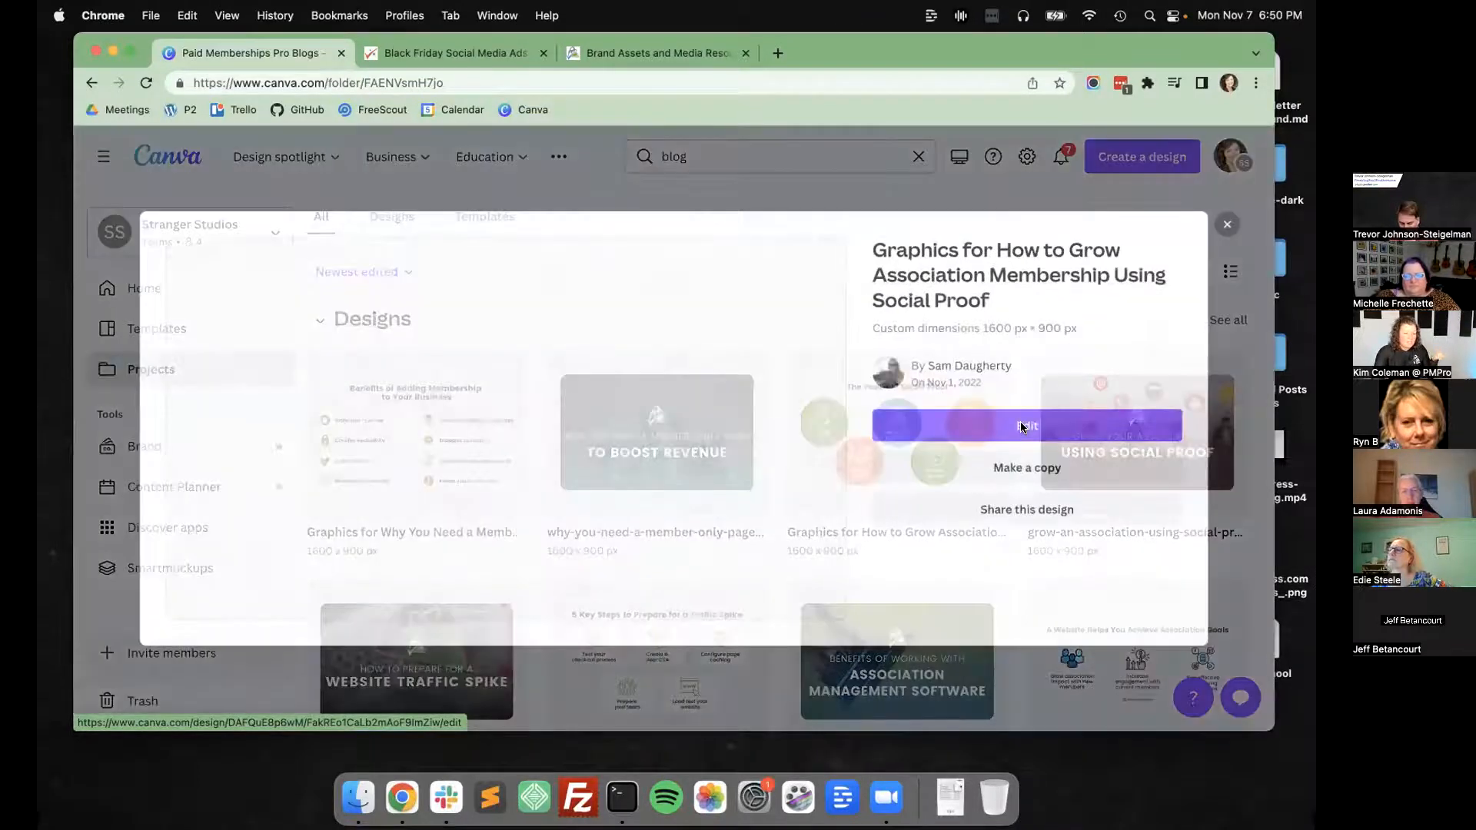
pyautogui.click(1021, 426)
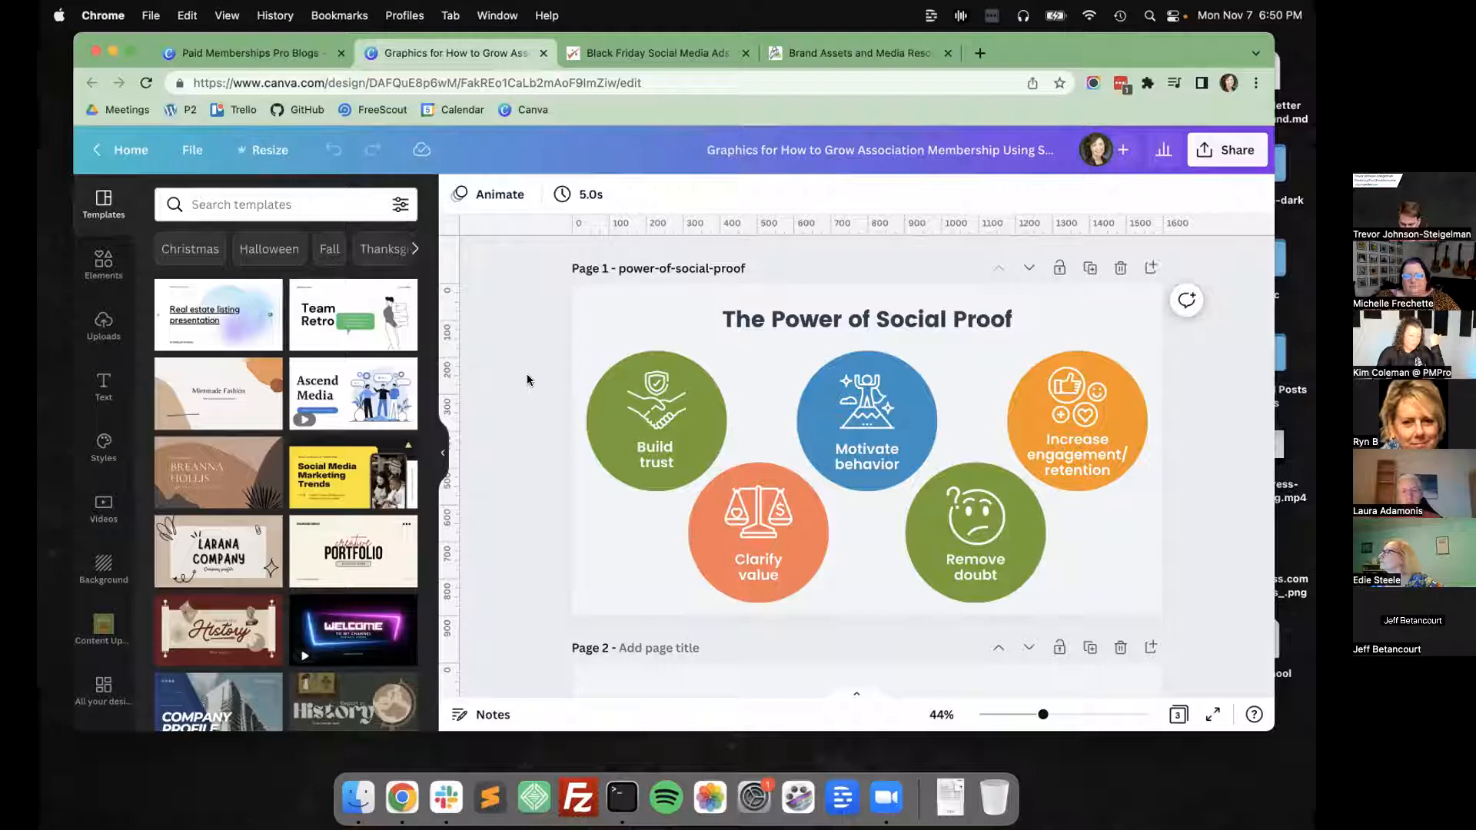
# Look through the social proof graphics on all three pages of the design and return to page 1.
pyautogui.scroll(-2, 528, 379)
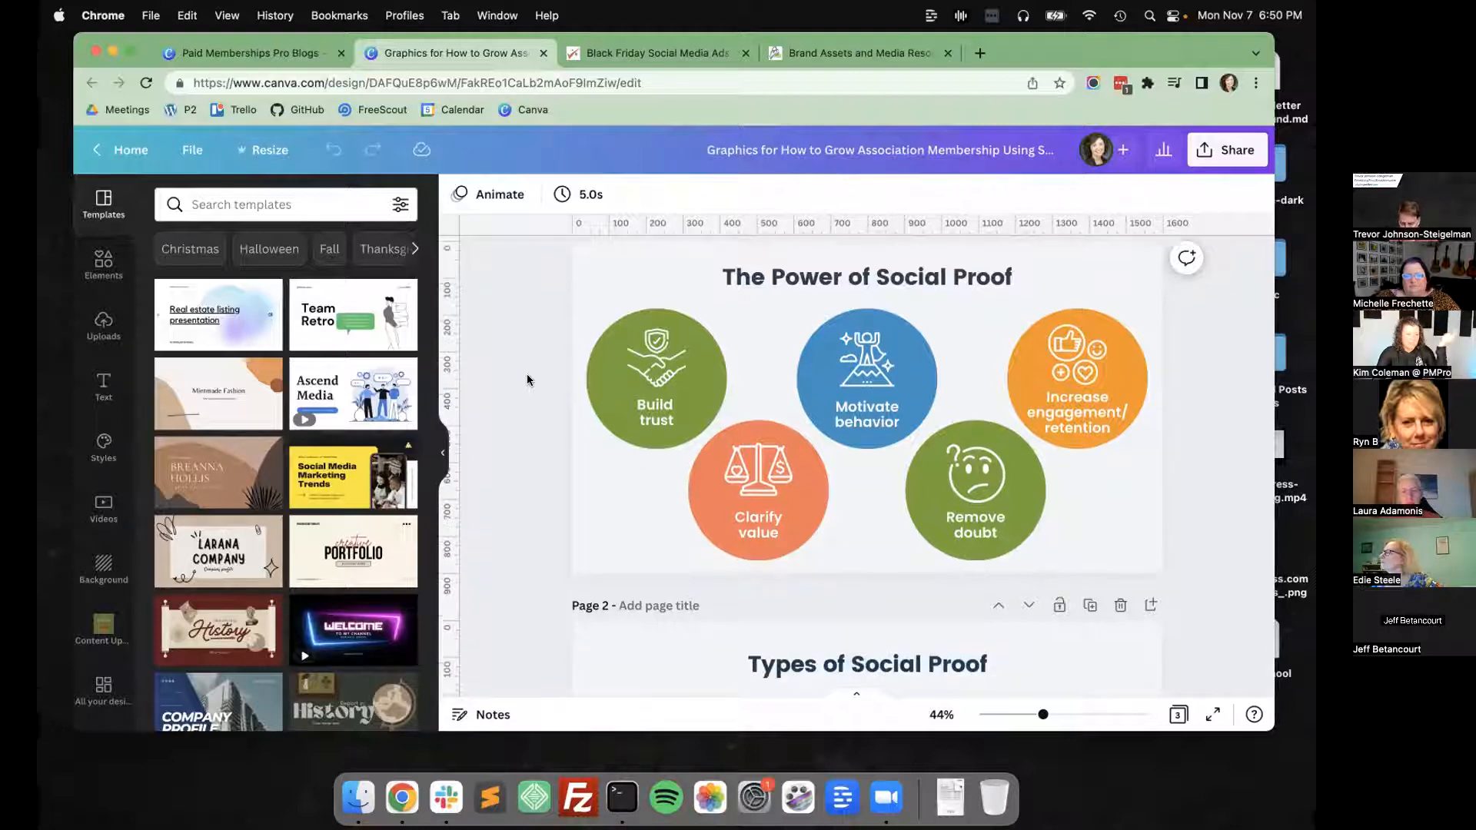
pyautogui.scroll(-6, 528, 380)
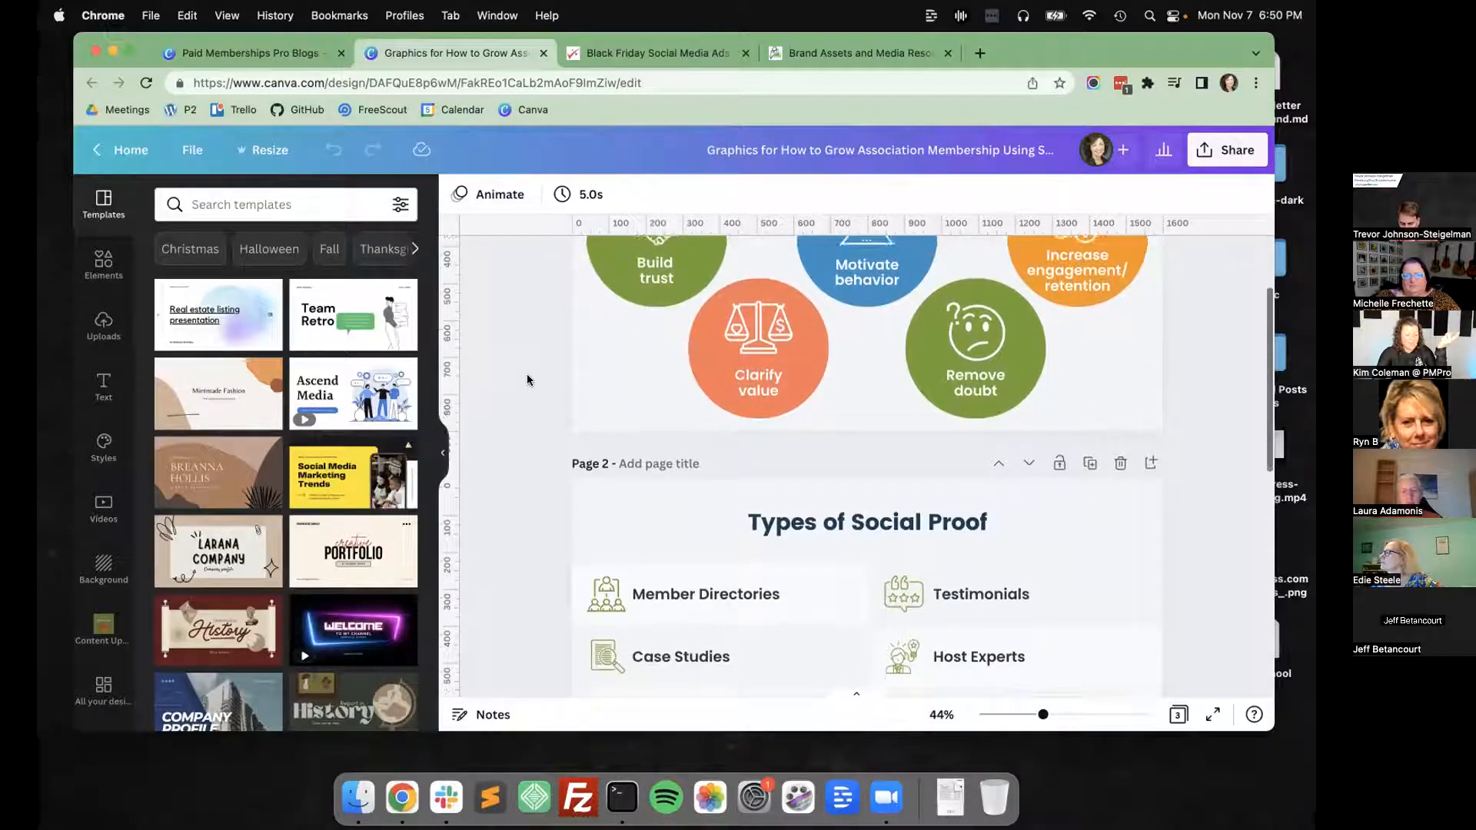
pyautogui.scroll(-4, 527, 373)
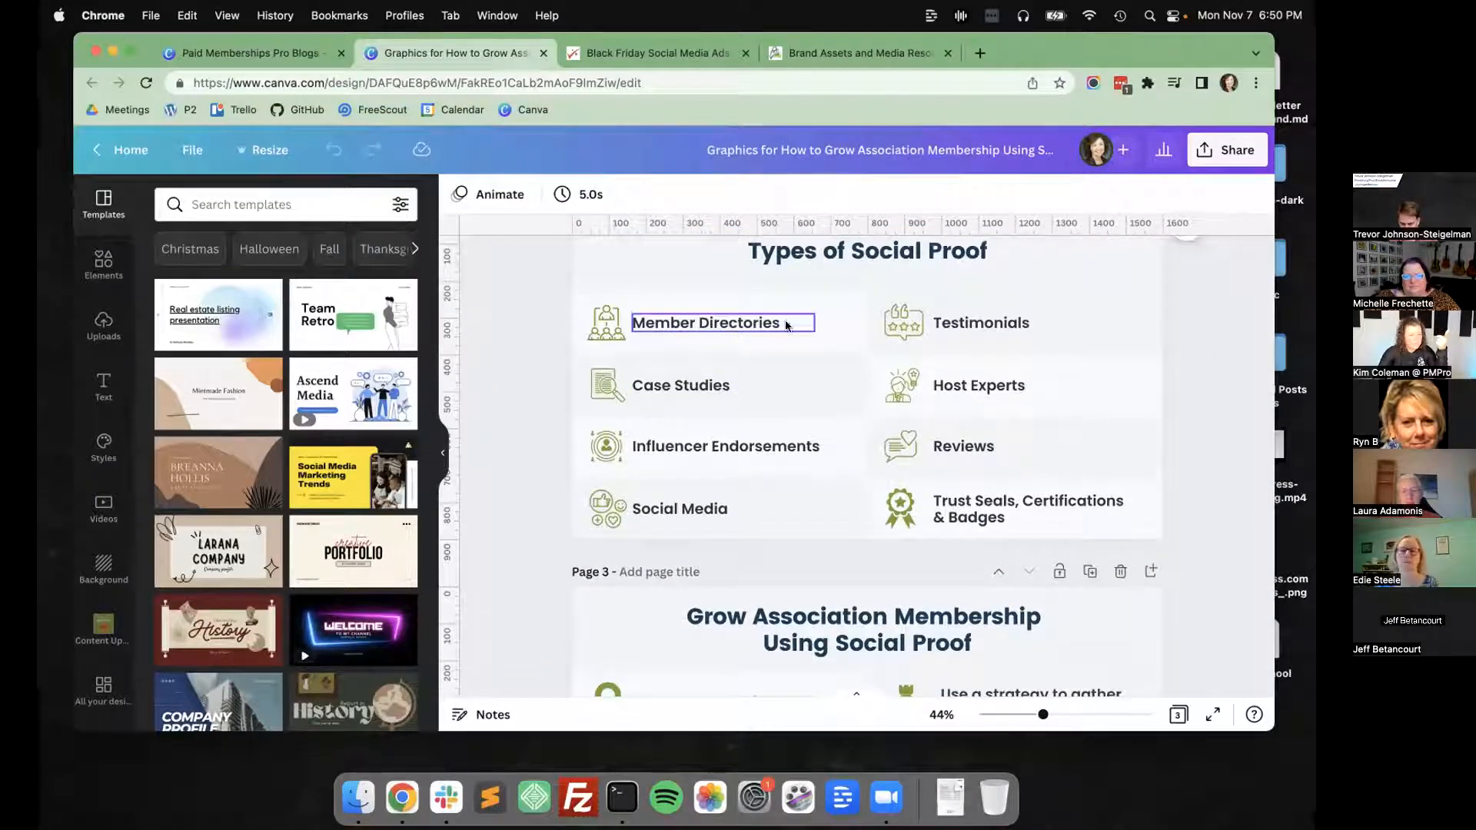
pyautogui.scroll(-2, 752, 415)
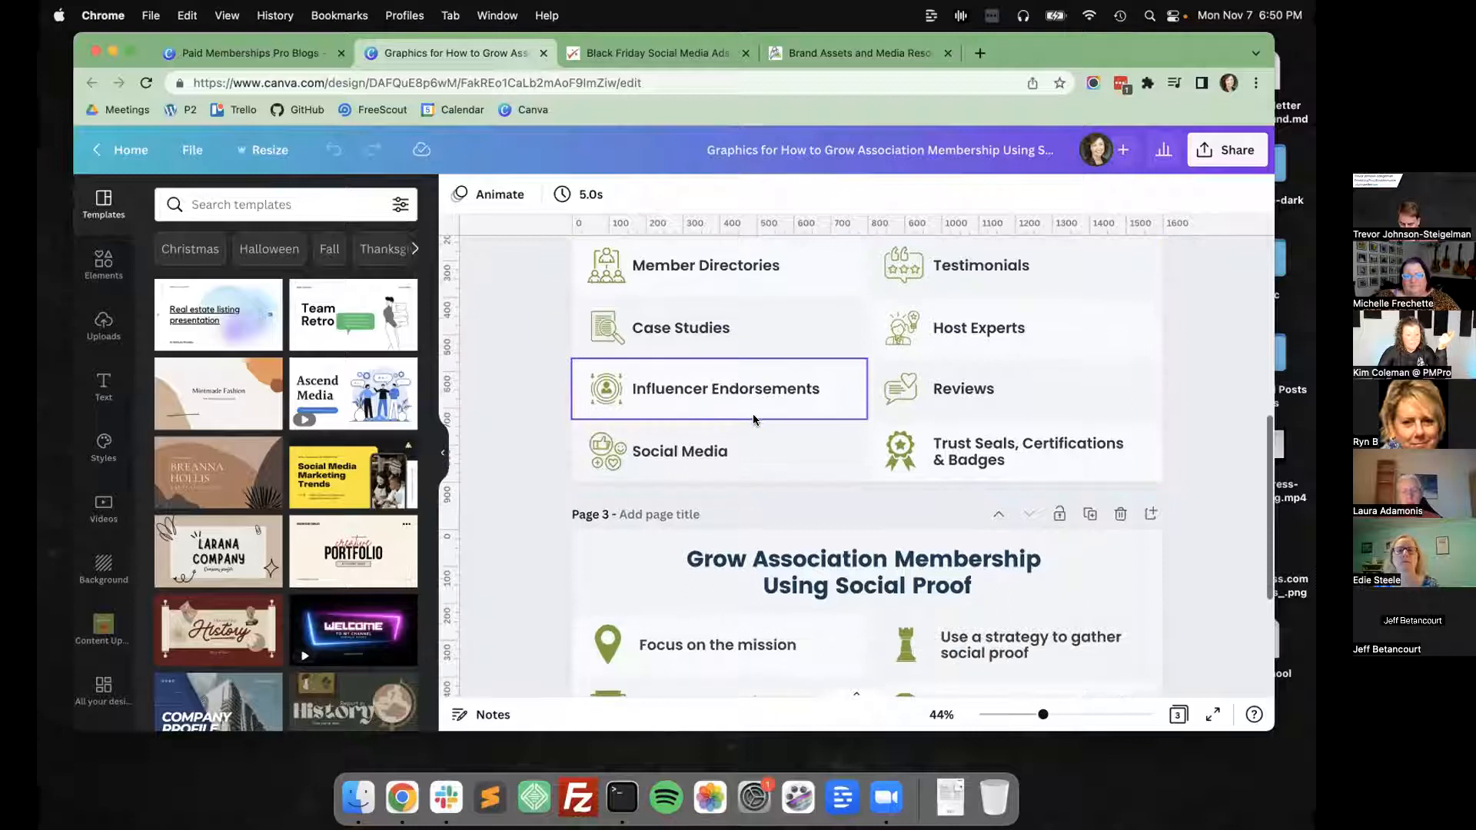
pyautogui.scroll(-6, 753, 413)
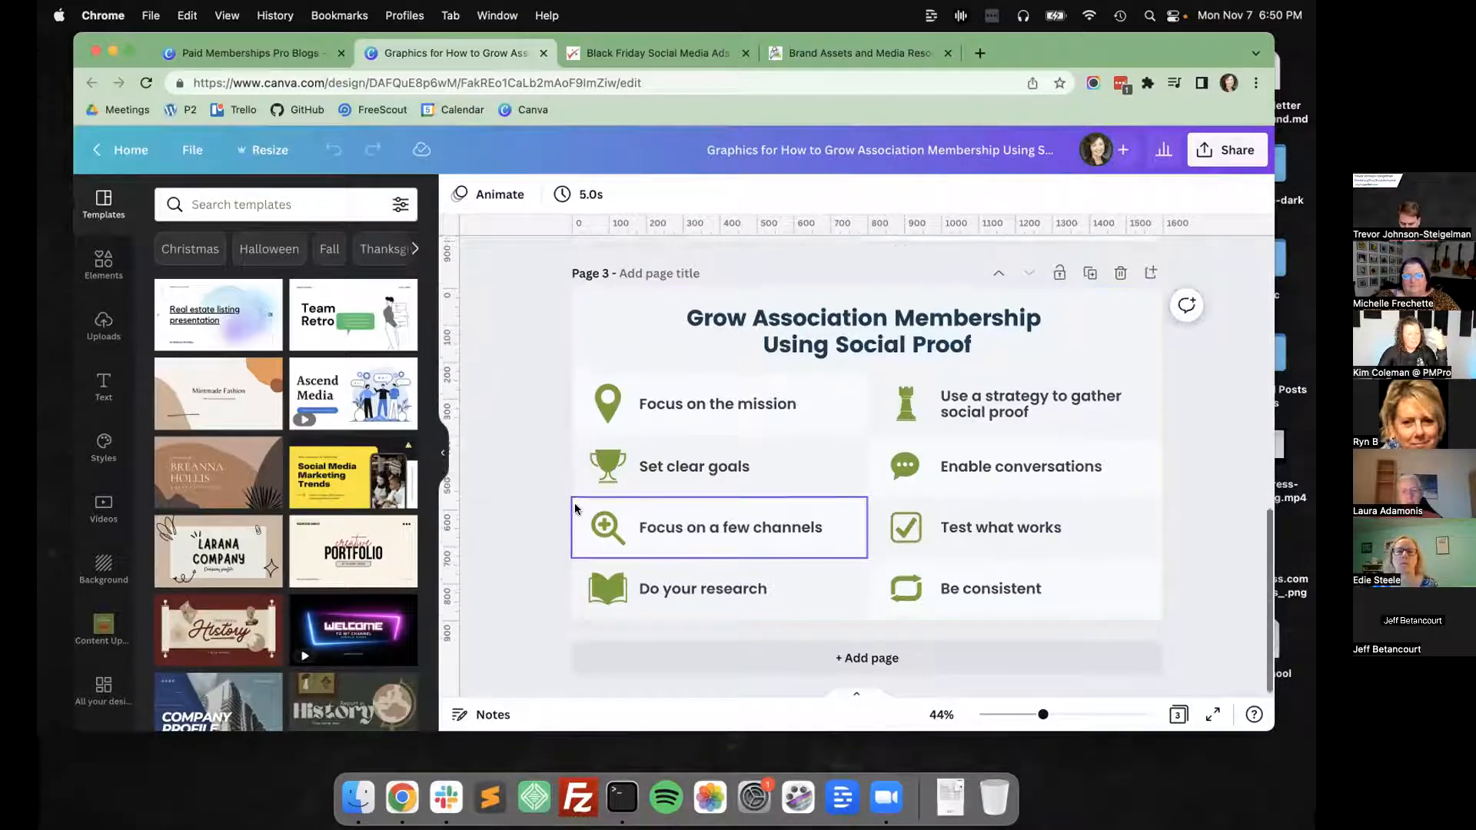
pyautogui.scroll(10, 574, 502)
pyautogui.scroll(4, 574, 503)
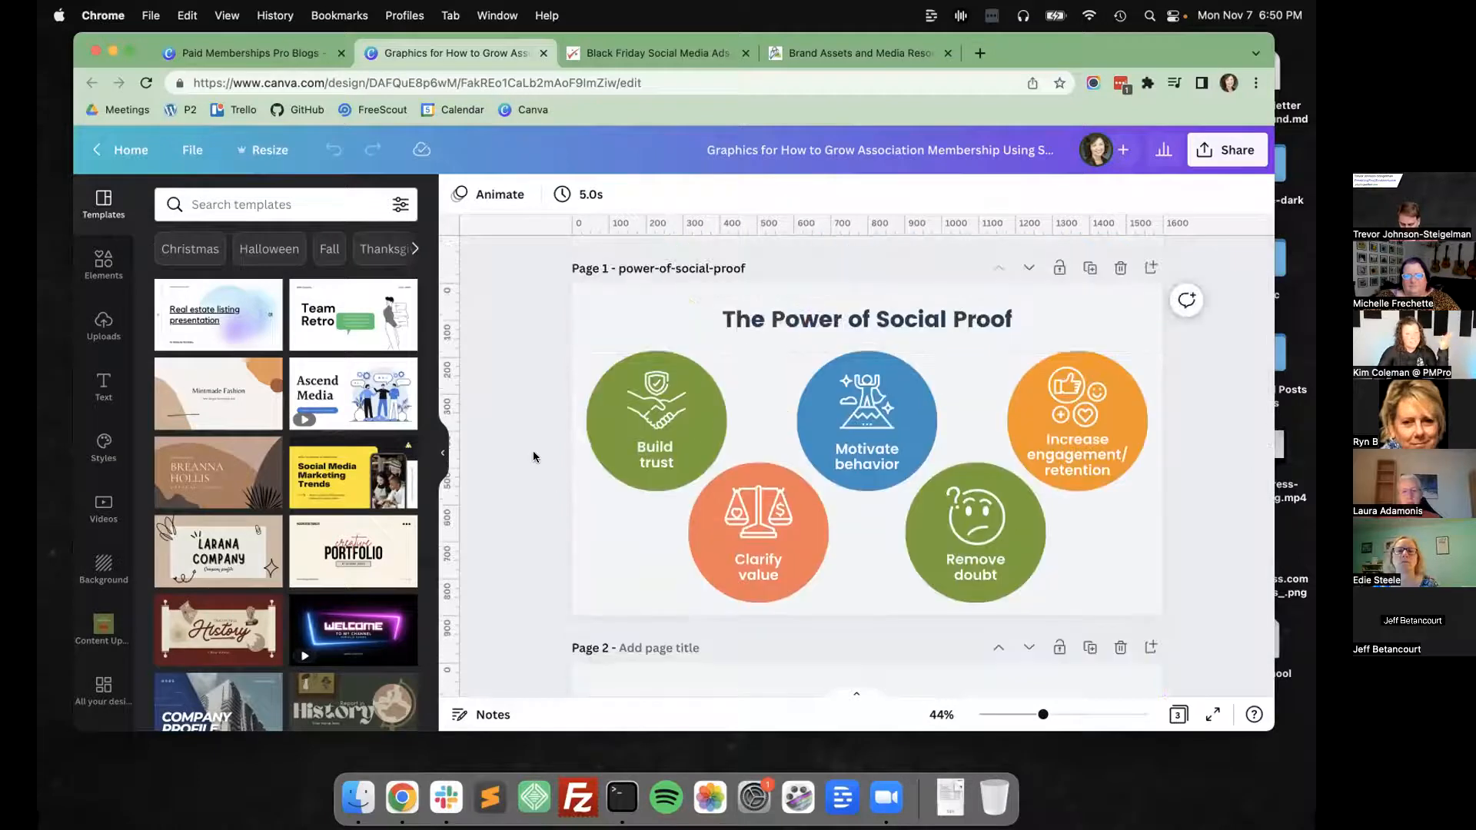
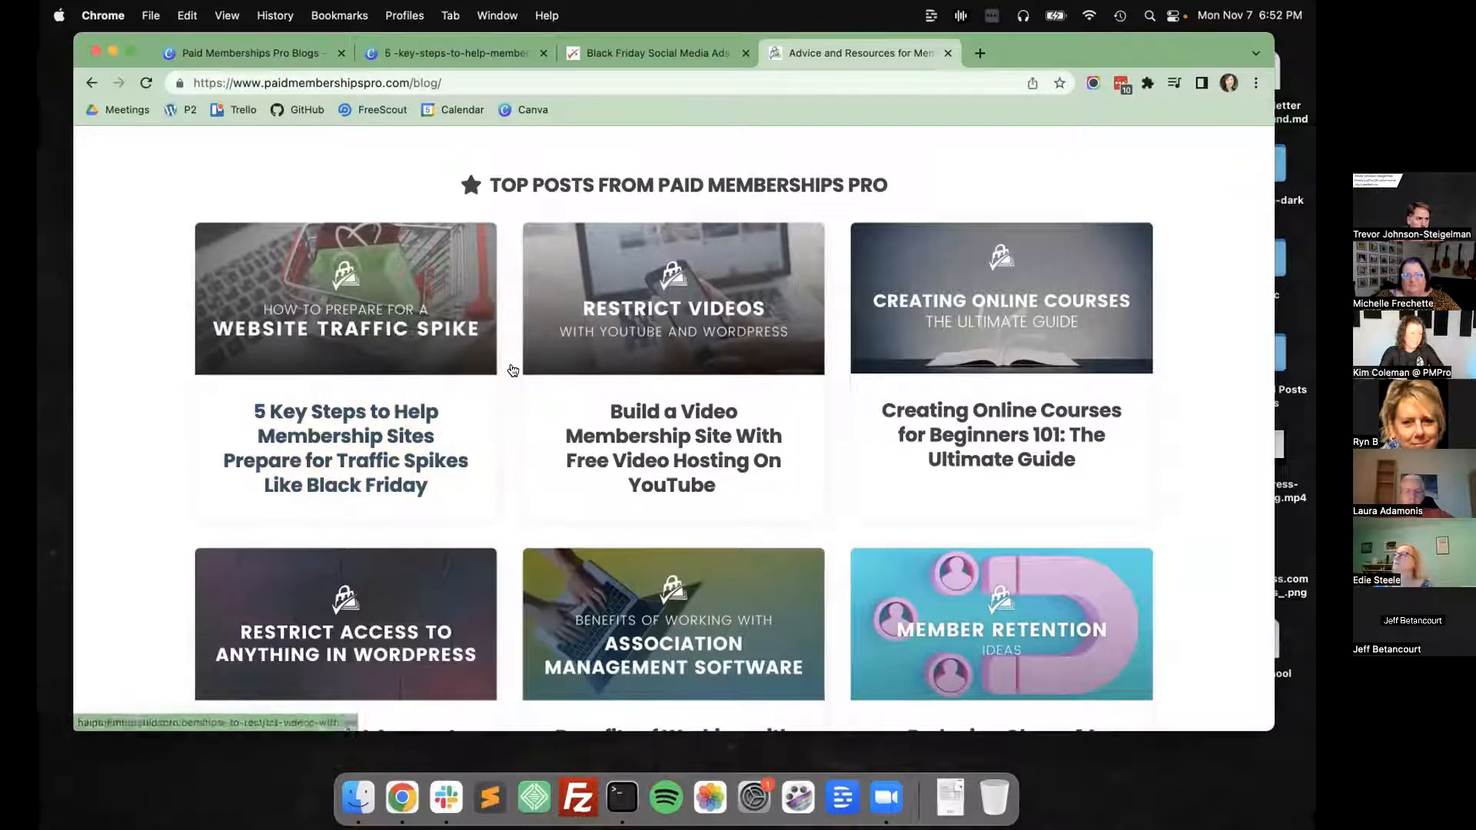
# Look over the blog's top posts and view the website traffic spike design in the Paid Memberships Pro Blogs folder.
pyautogui.scroll(-5, 423, 354)
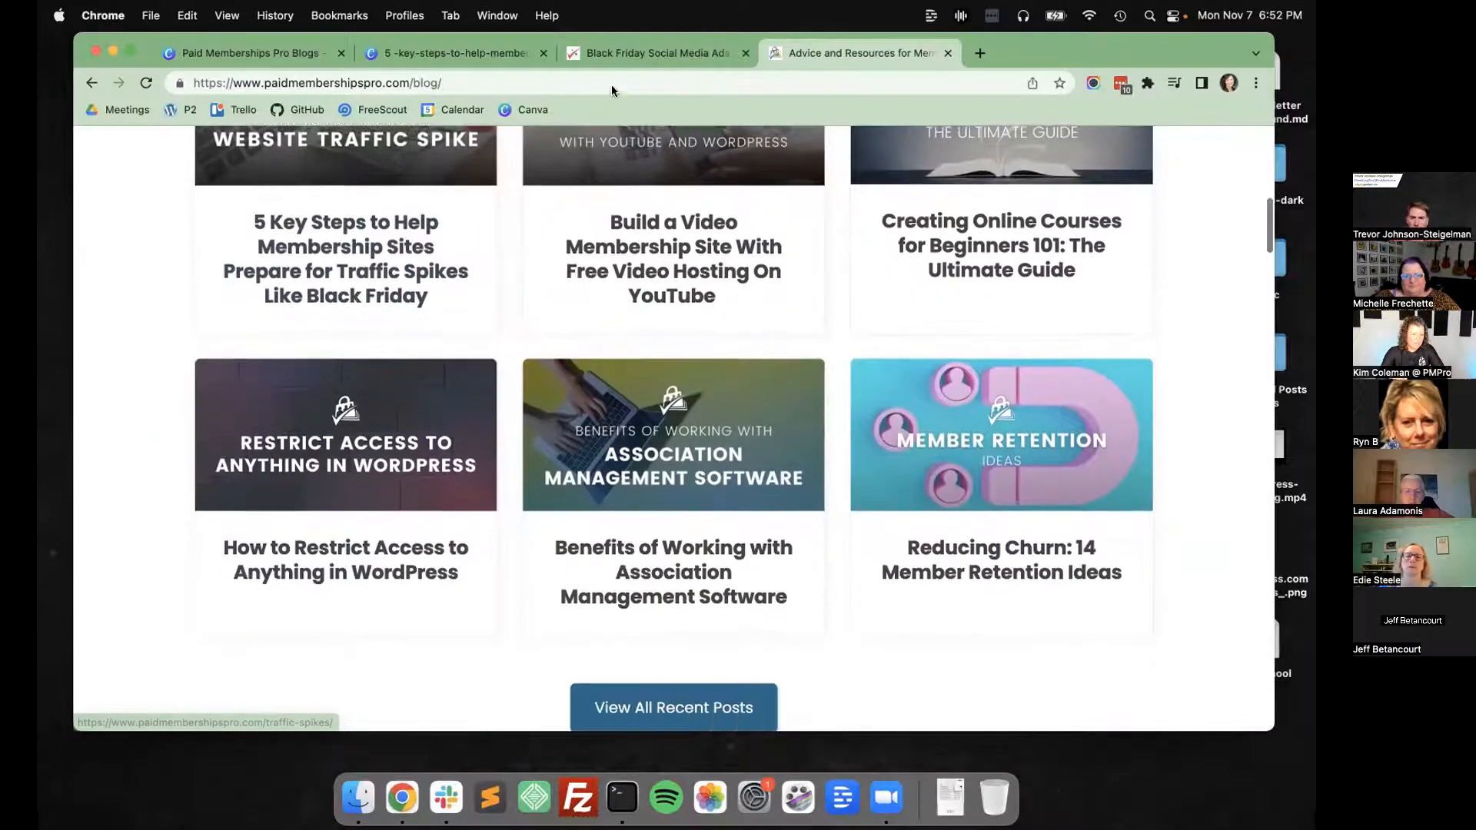
pyautogui.click(250, 54)
pyautogui.click(1069, 428)
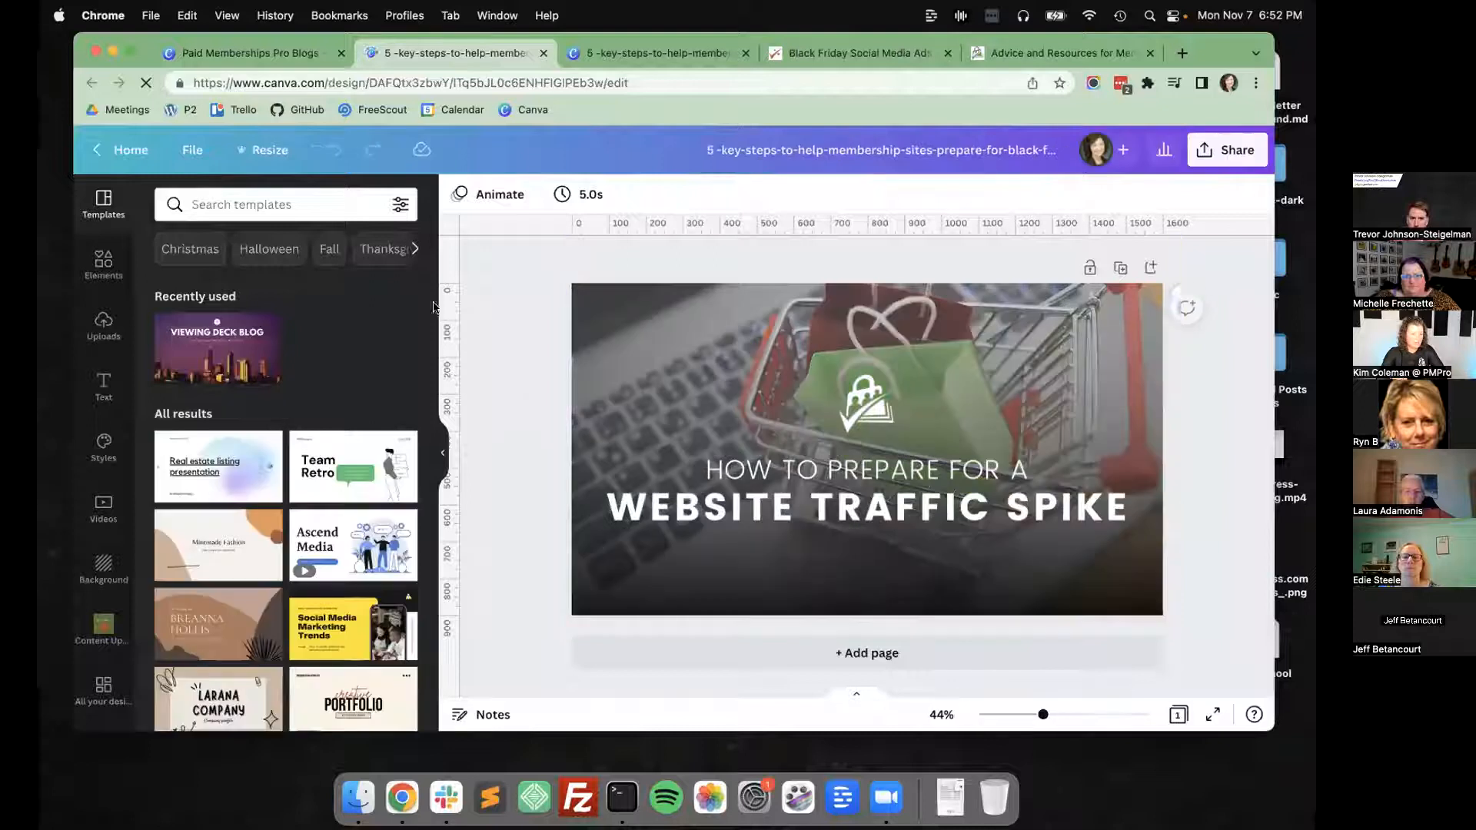
pyautogui.click(265, 53)
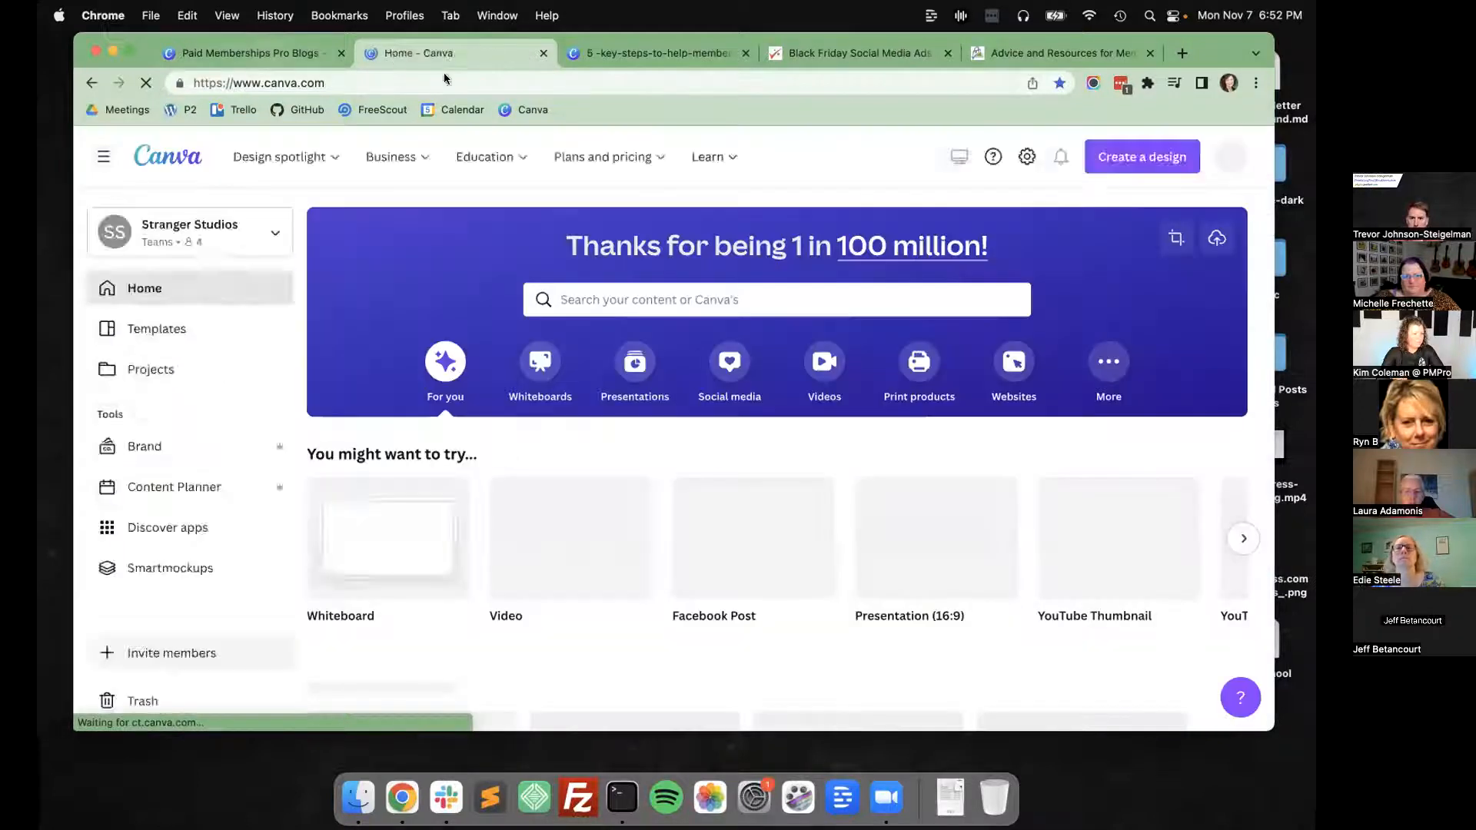
pyautogui.click(1254, 213)
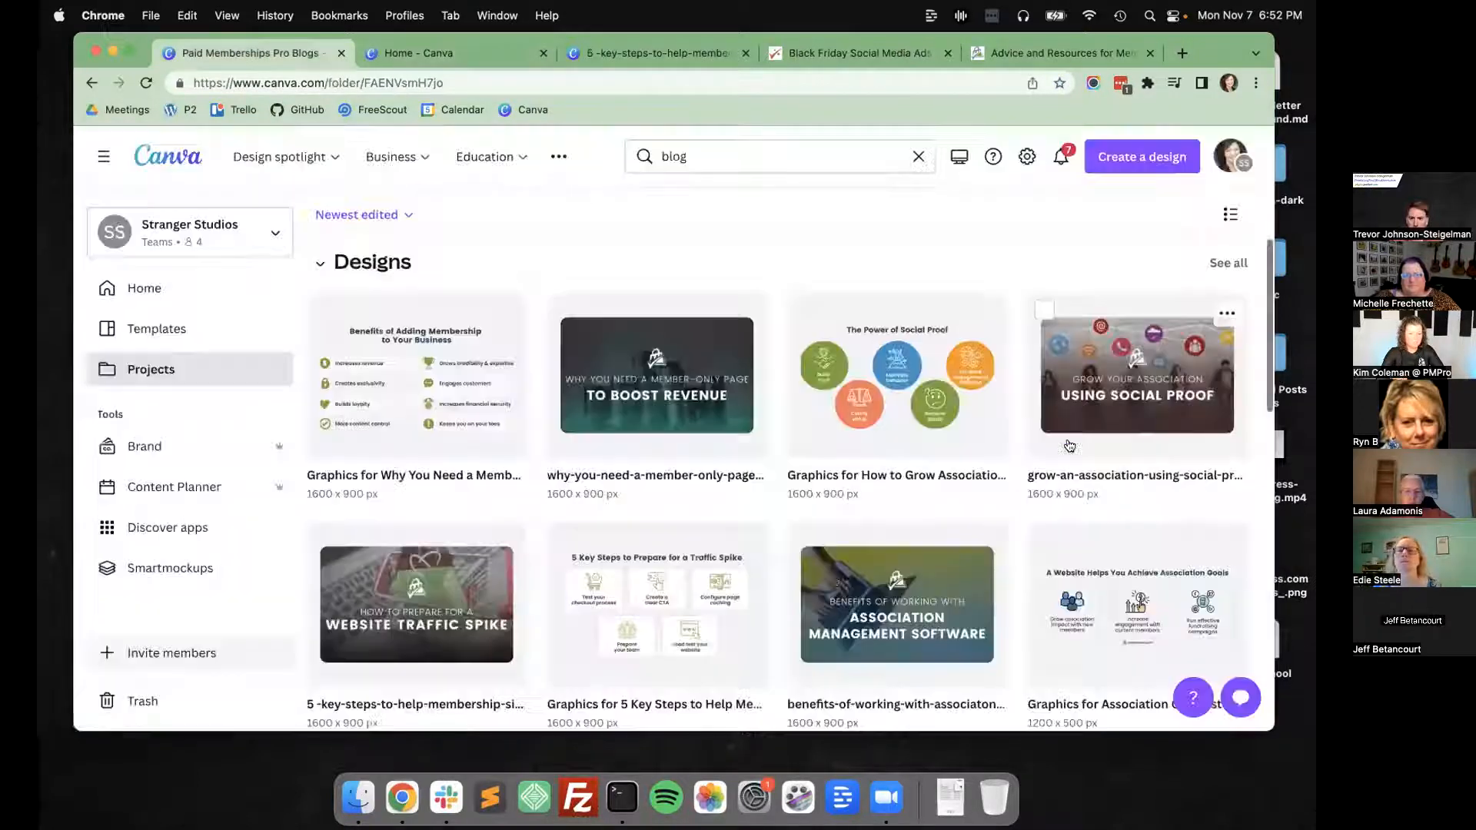
# View the design "benefits-of-working-with-associaton-management-software" in the editor and return to the Paid Memberships Pro Blogs folder.
pyautogui.click(915, 606)
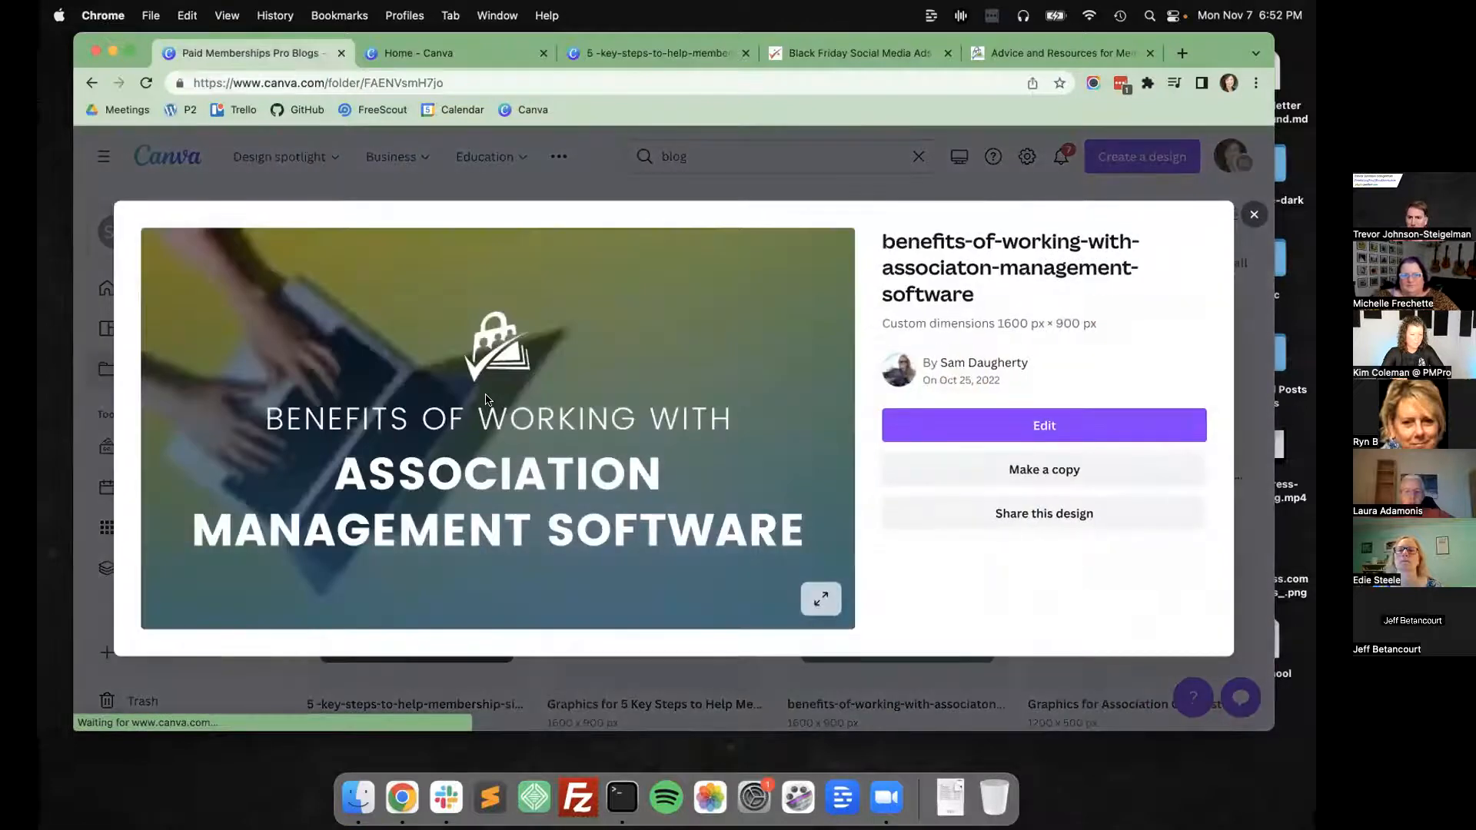
pyautogui.click(485, 399)
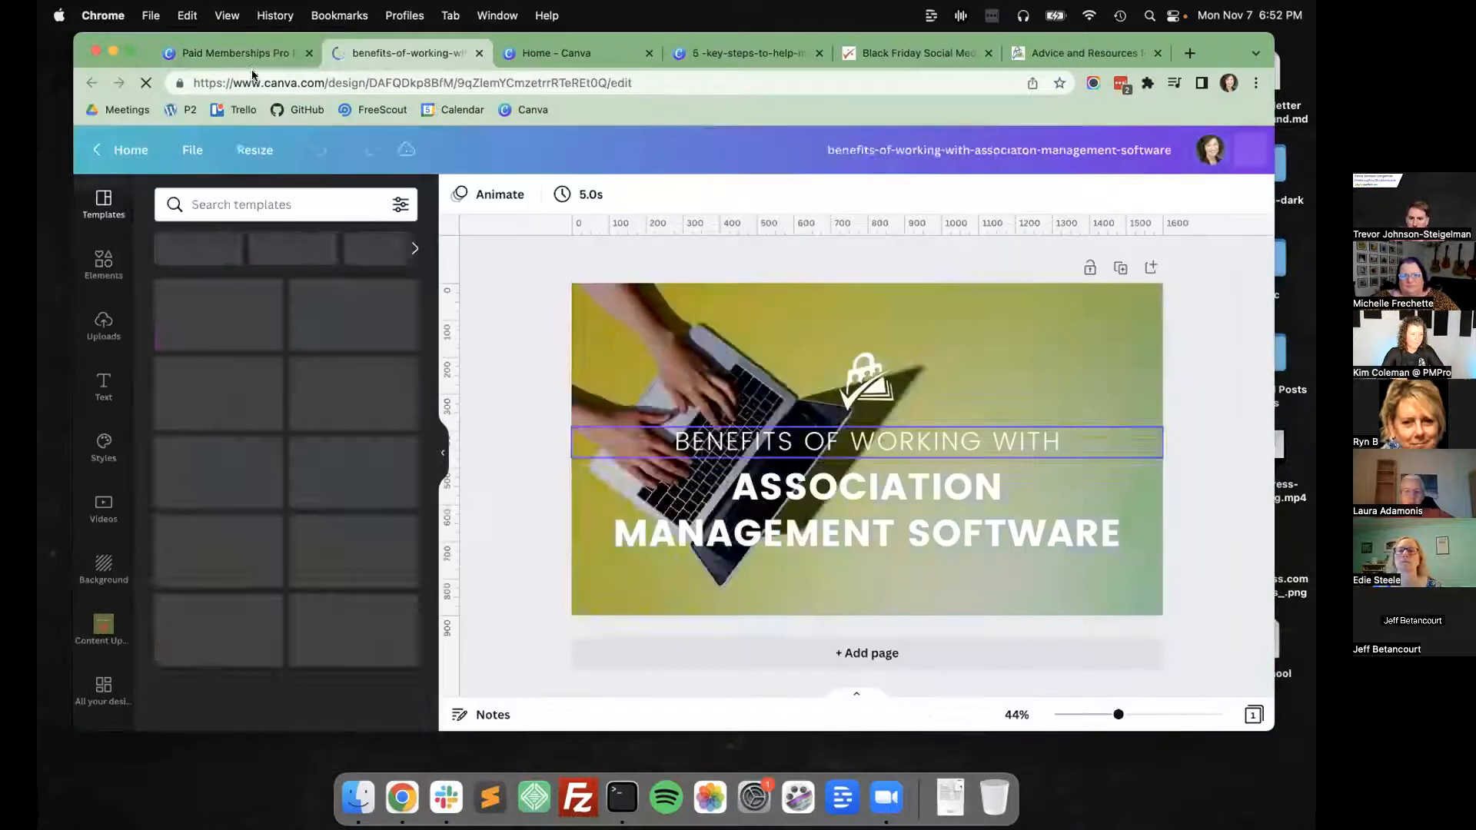
pyautogui.hotkey('ctrl', 'shift', 'Tab')
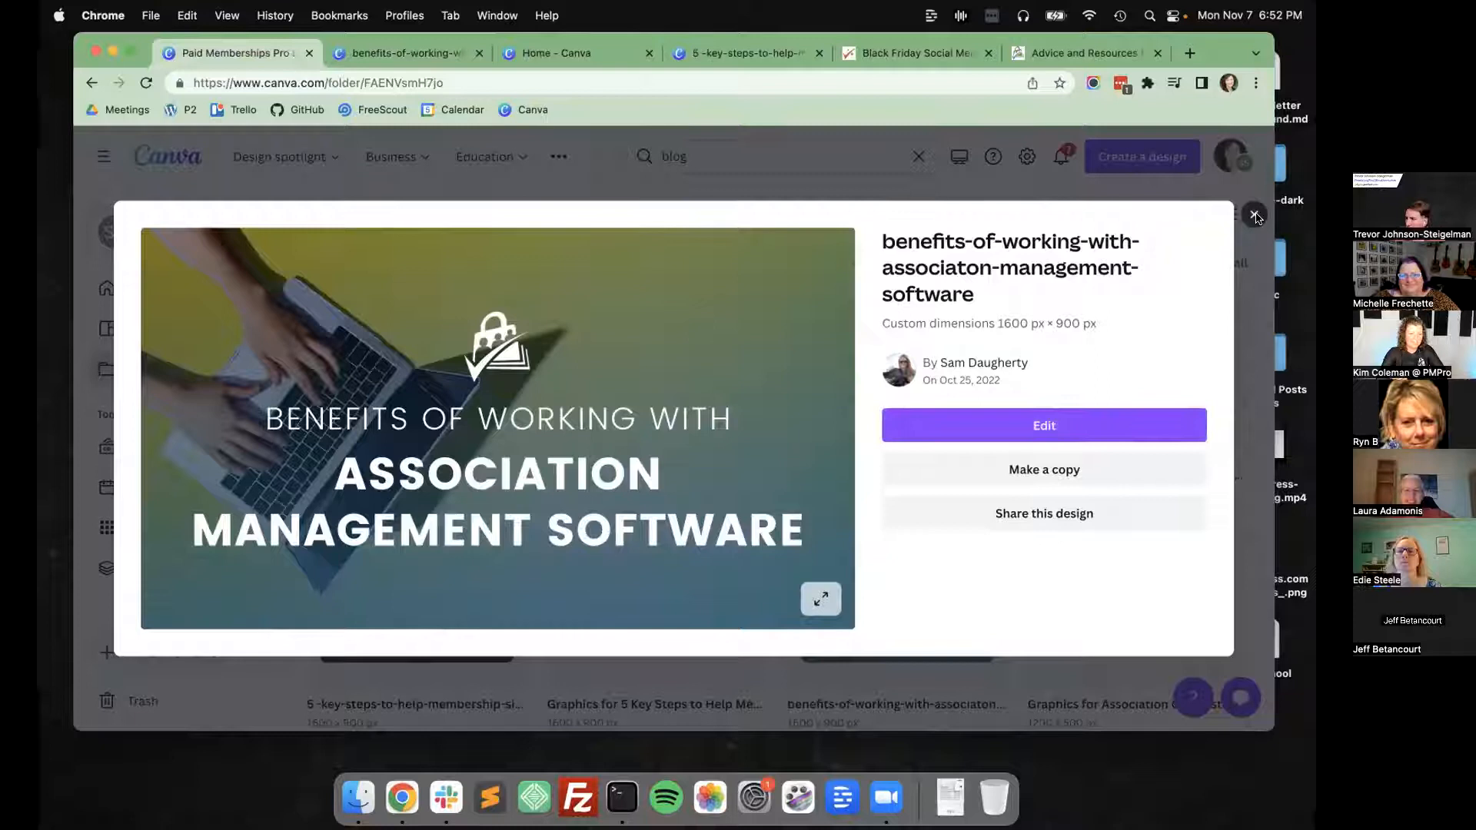
pyautogui.click(1255, 215)
# Preview the design "how-to-make-video-tutorials-for-your-membership-site" from the folder, and close both the association management software design and the preview.
pyautogui.scroll(-3, 467, 477)
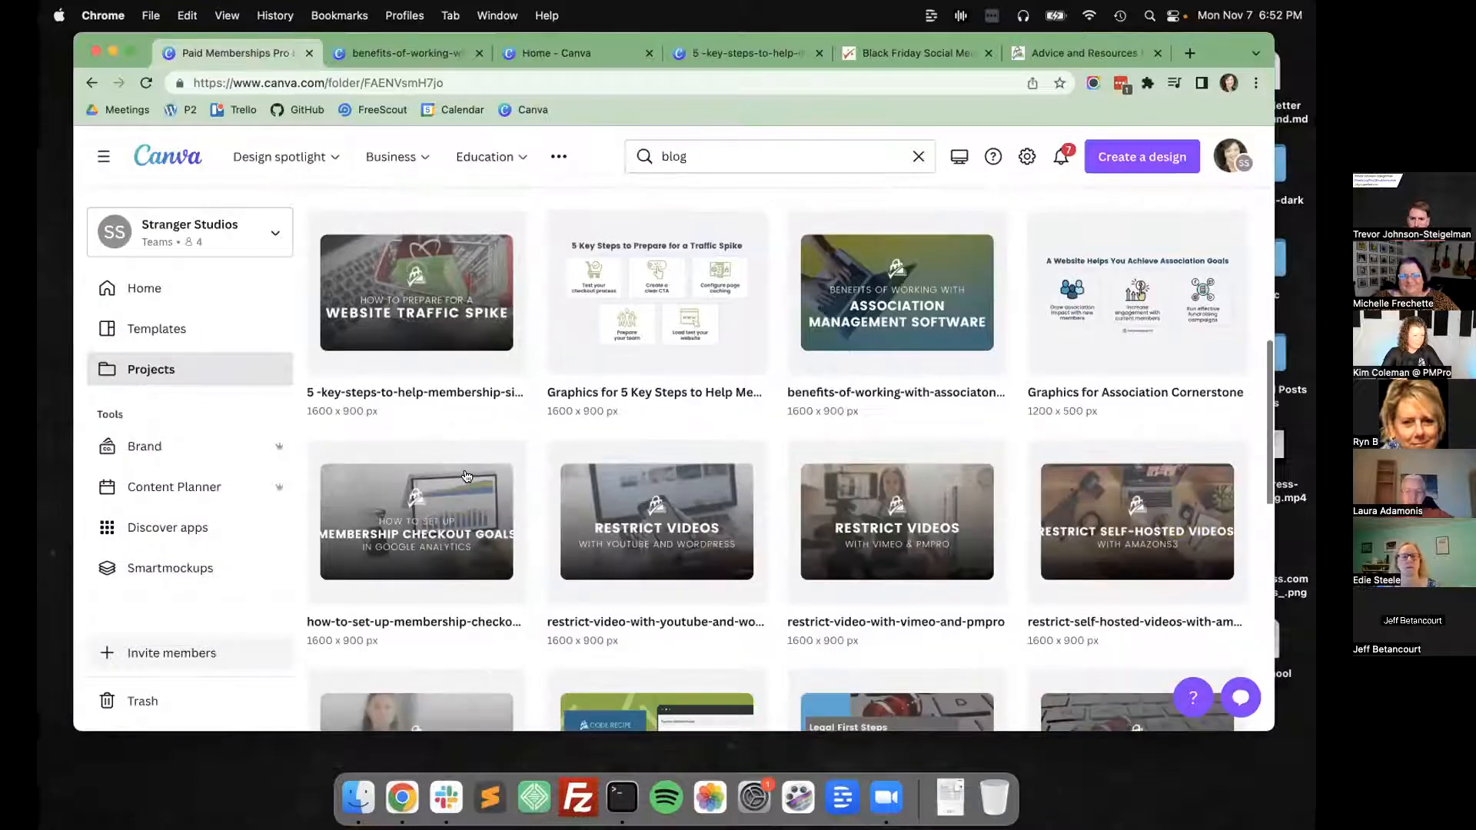
pyautogui.scroll(-3, 677, 369)
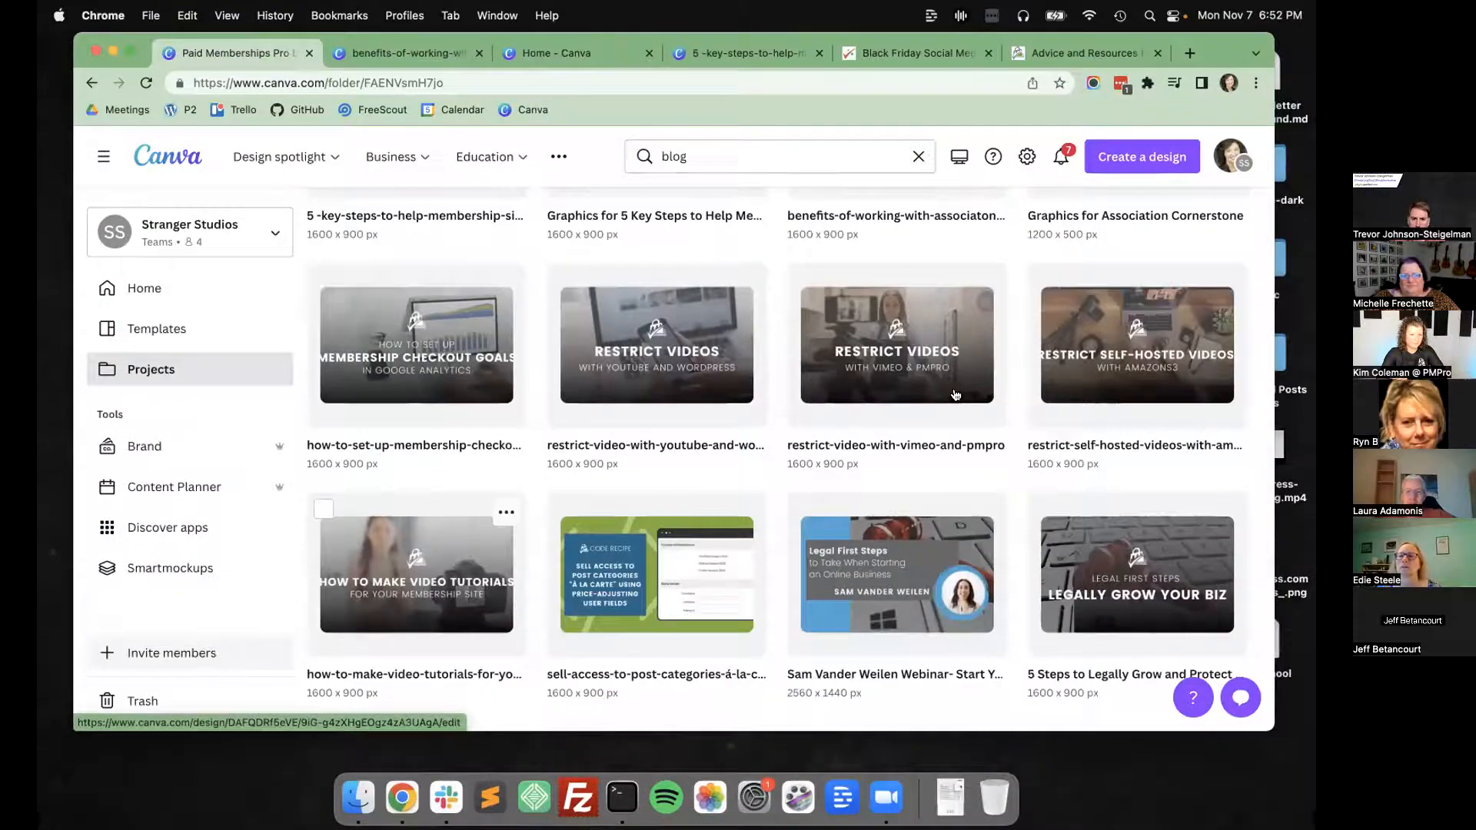
pyautogui.click(416, 575)
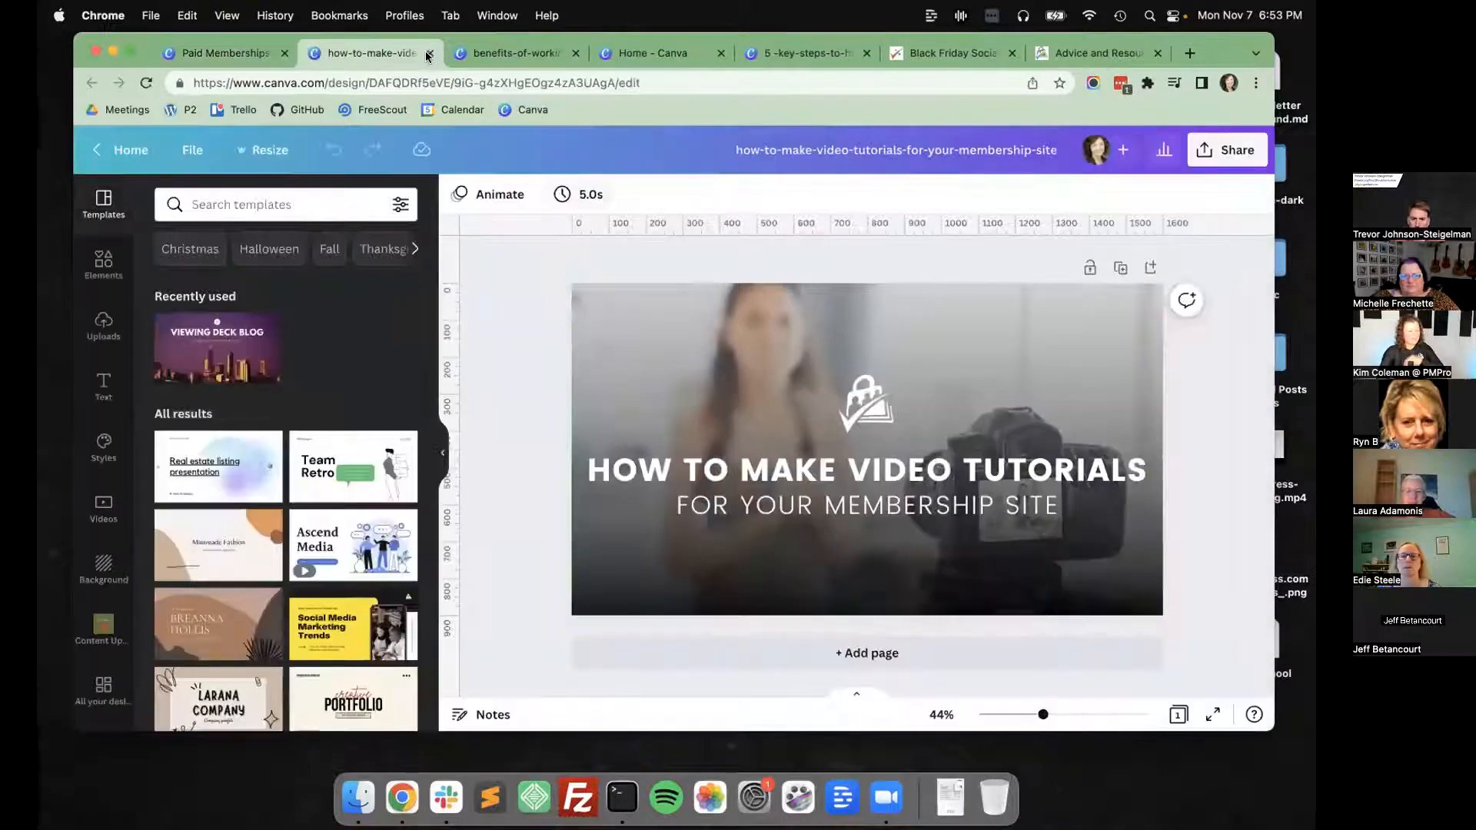
pyautogui.click(430, 52)
pyautogui.click(430, 52)
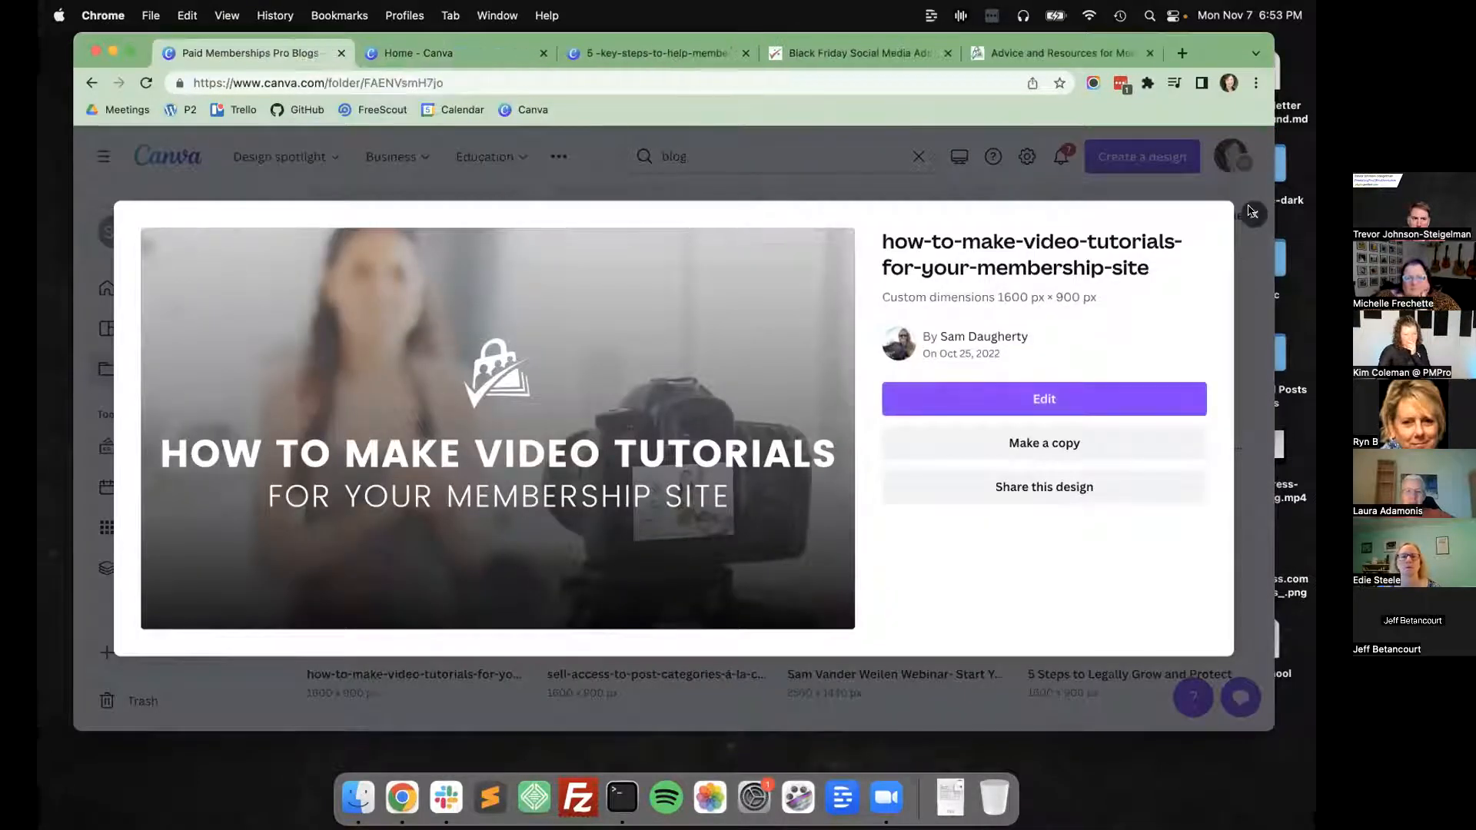
pyautogui.click(1252, 213)
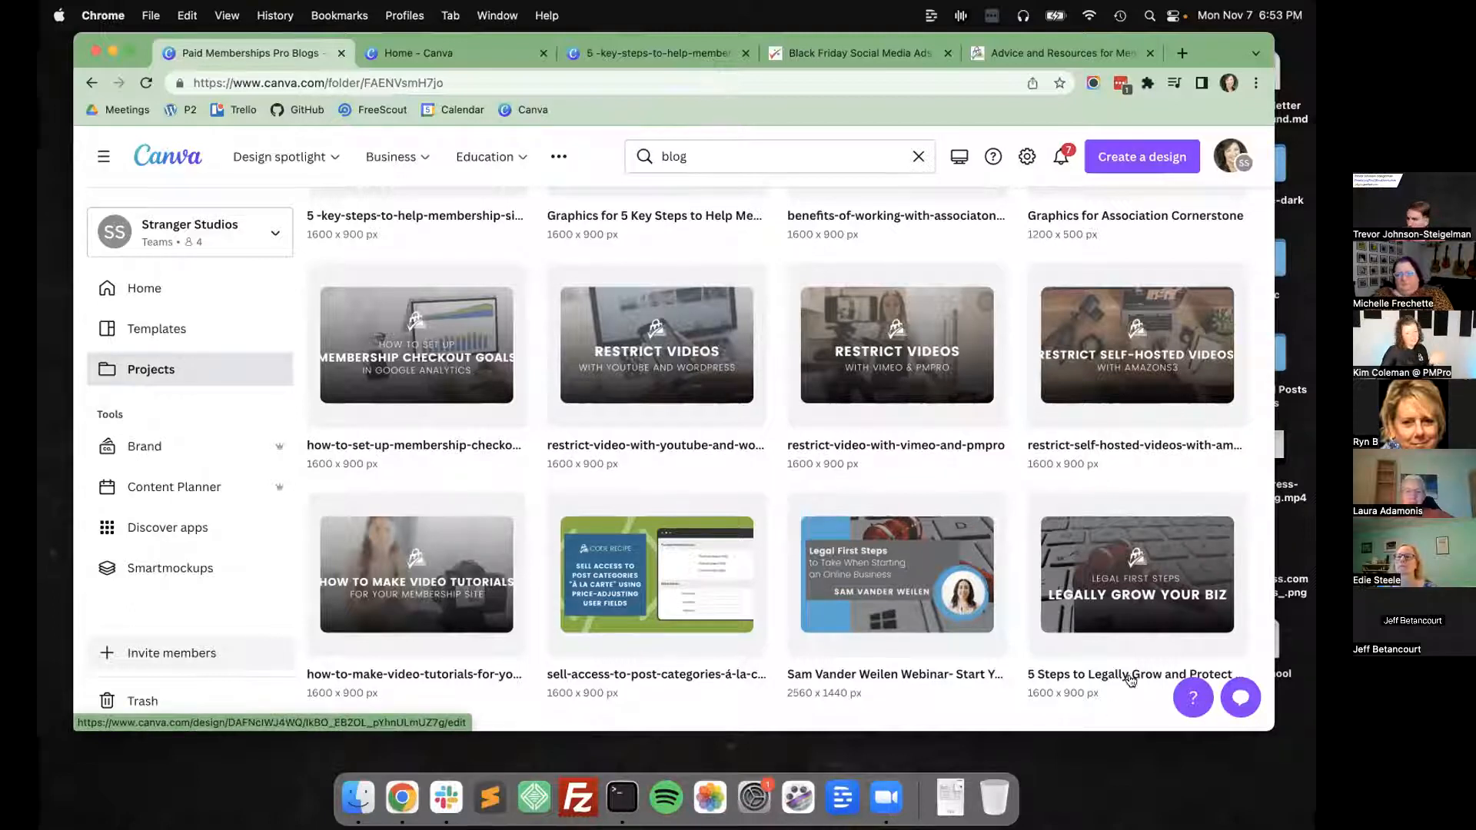
# Open the design "5 Steps to Legally Grow and Protect Your Business" and compare the title graphics on its three pages.
pyautogui.click(1138, 572)
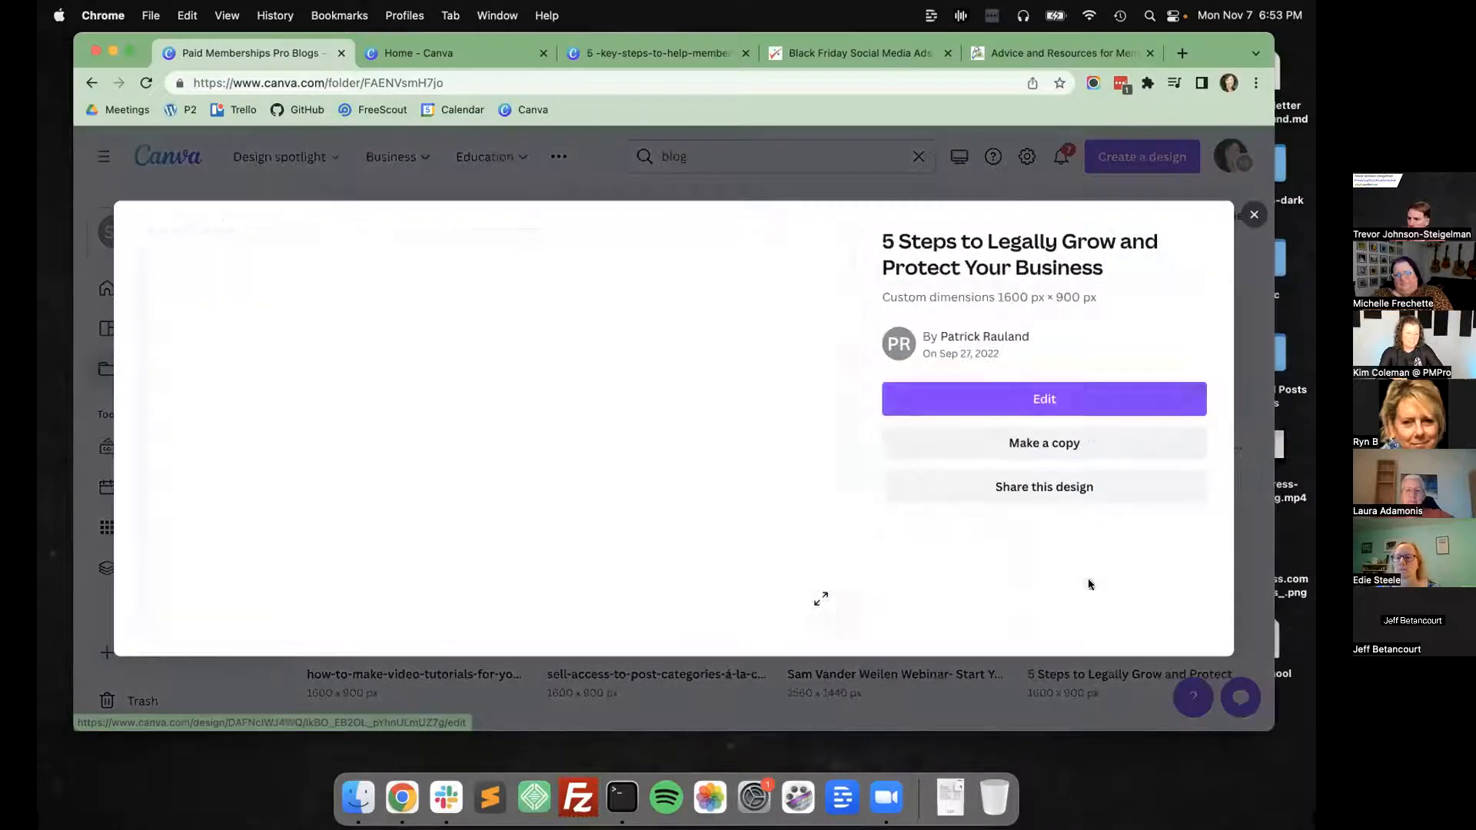
pyautogui.click(1077, 402)
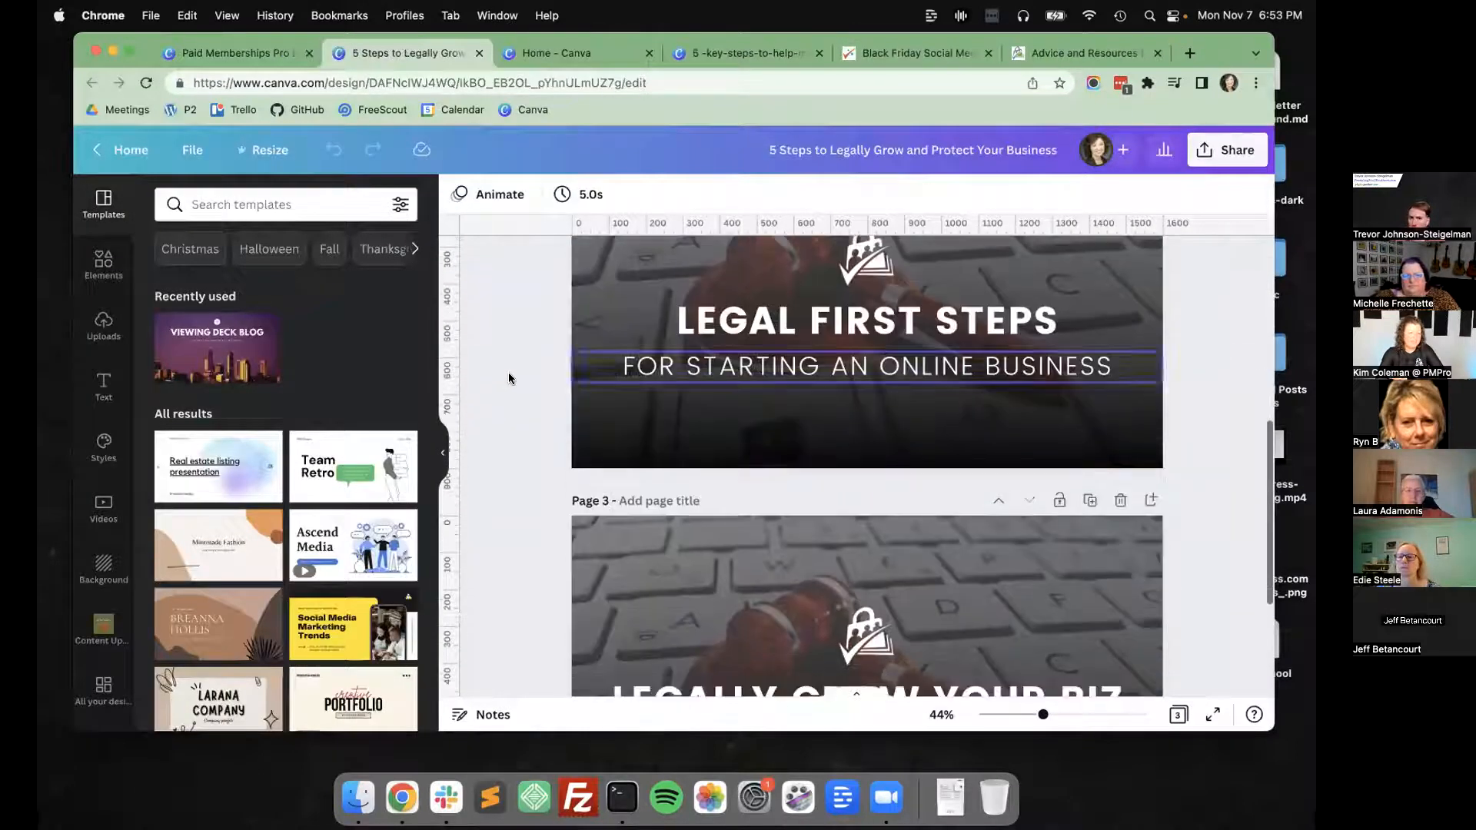
pyautogui.scroll(-7, 509, 372)
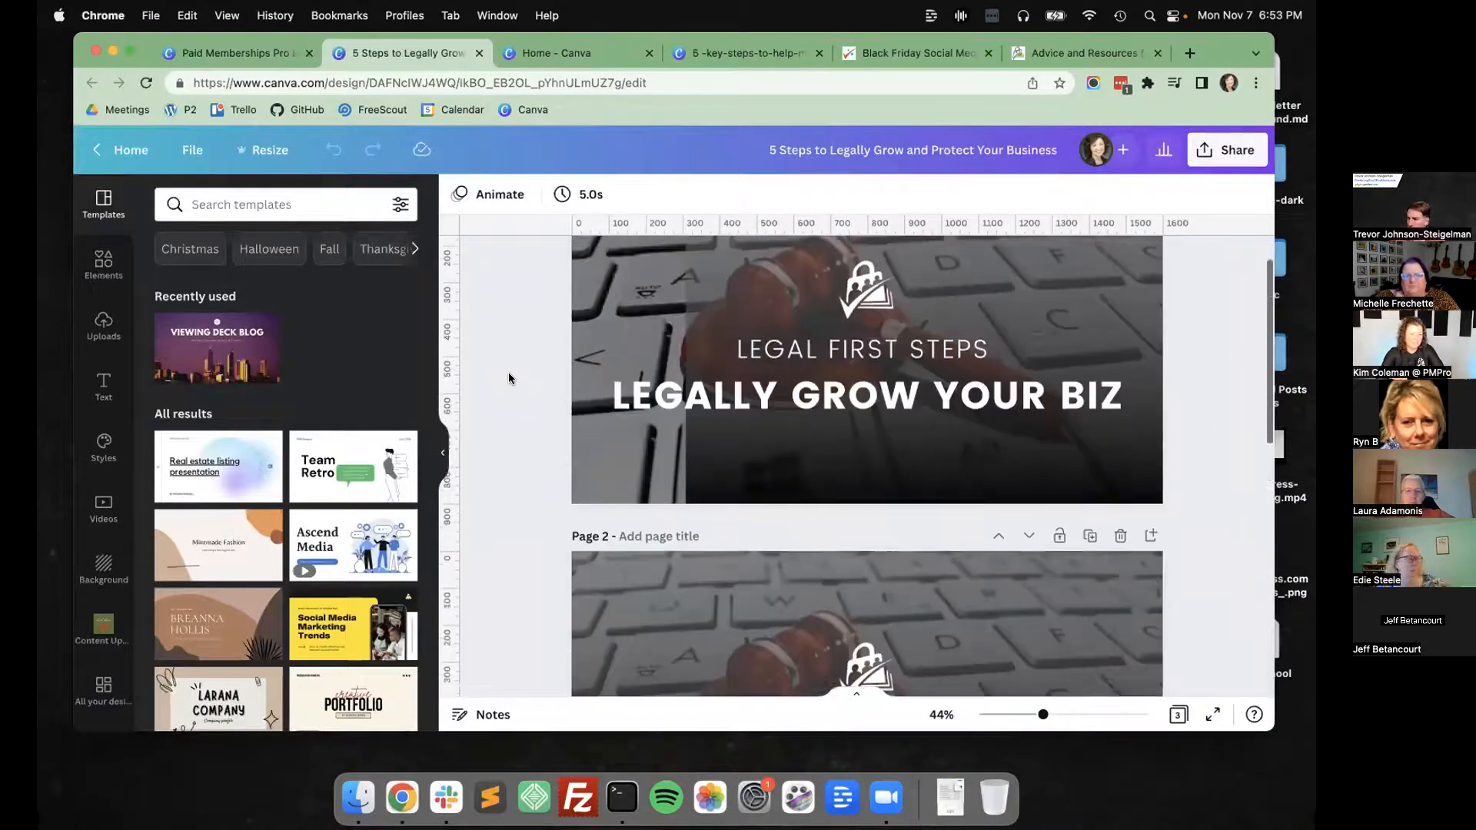
pyautogui.scroll(-2, 543, 436)
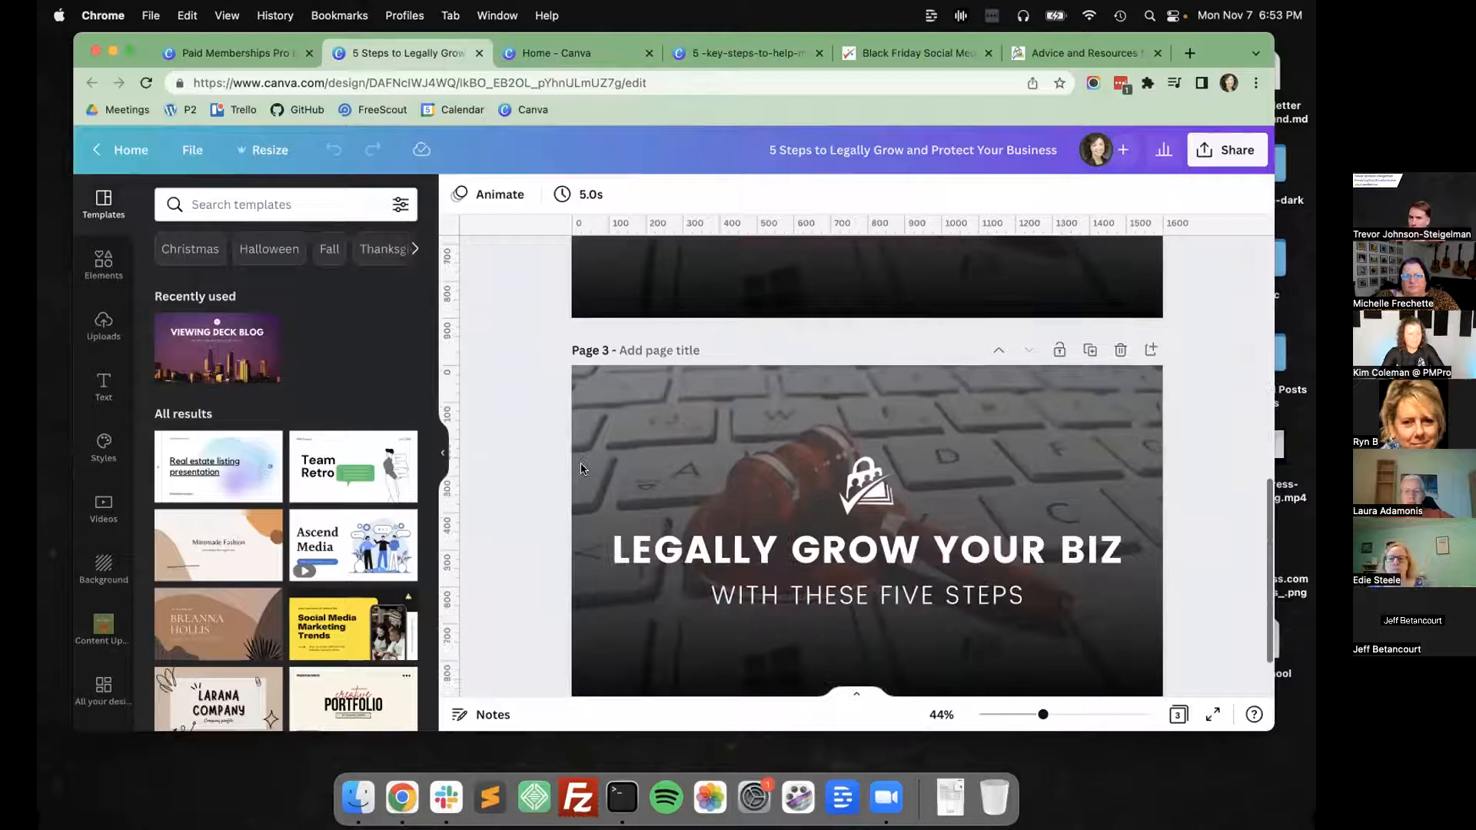
pyautogui.scroll(5, 582, 469)
pyautogui.scroll(3, 582, 469)
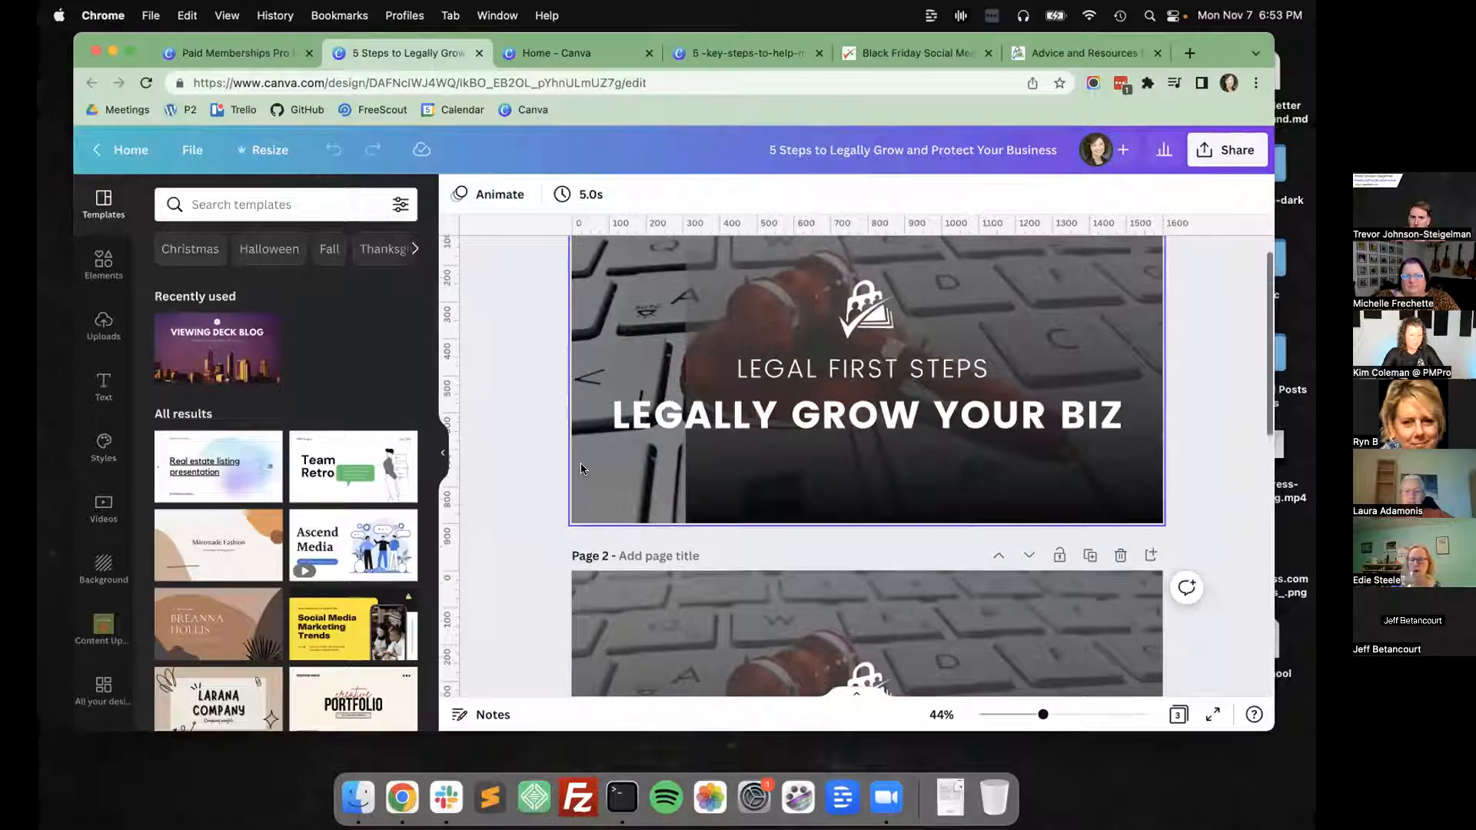
pyautogui.scroll(1, 582, 469)
pyautogui.scroll(-4, 582, 469)
pyautogui.scroll(3, 582, 469)
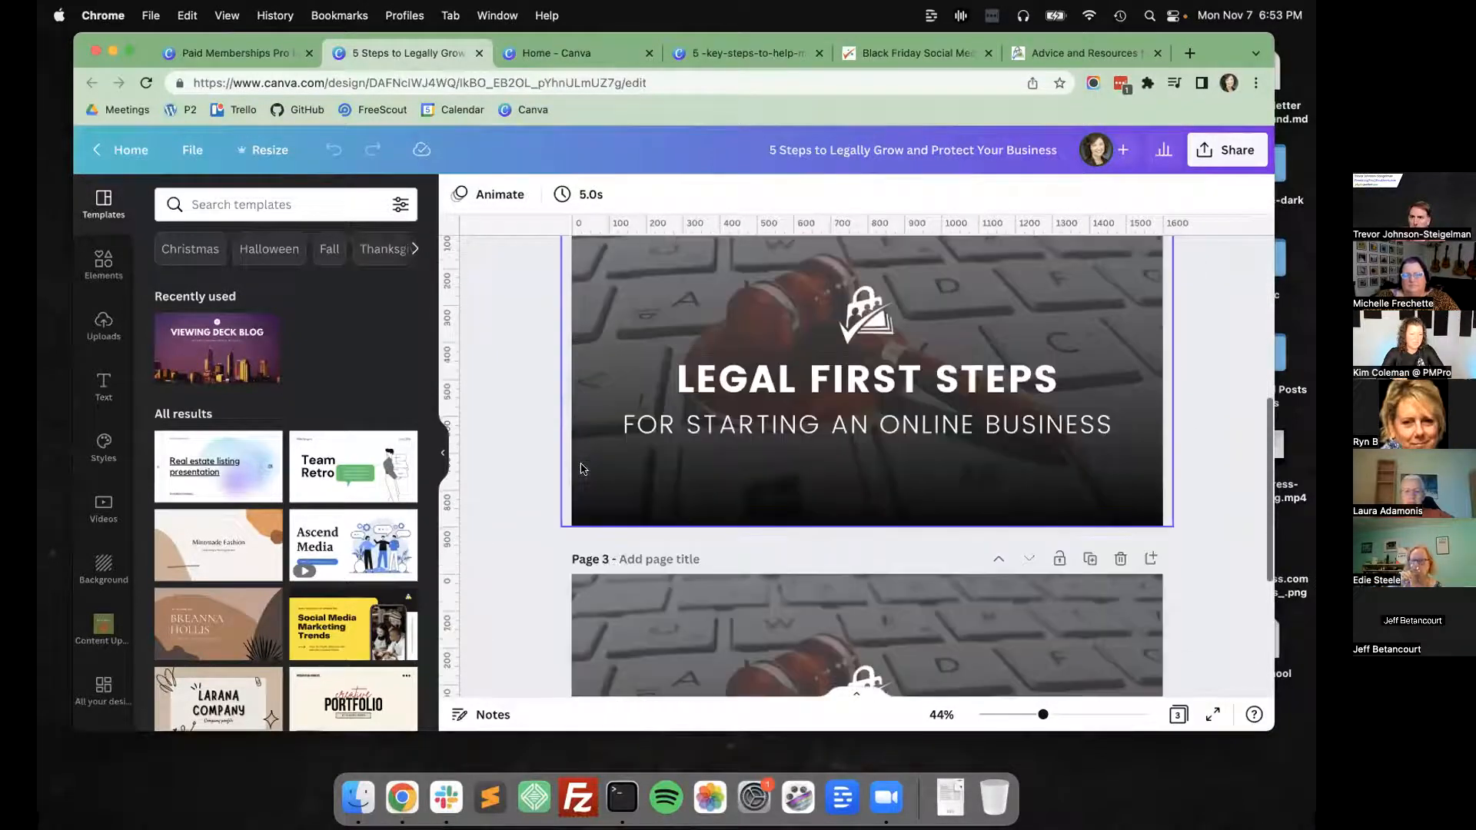
pyautogui.scroll(-3, 582, 469)
# Close the legal steps design and open "grow-an-association-using-social-proof" from the folder for editing.
pyautogui.press('super+w')
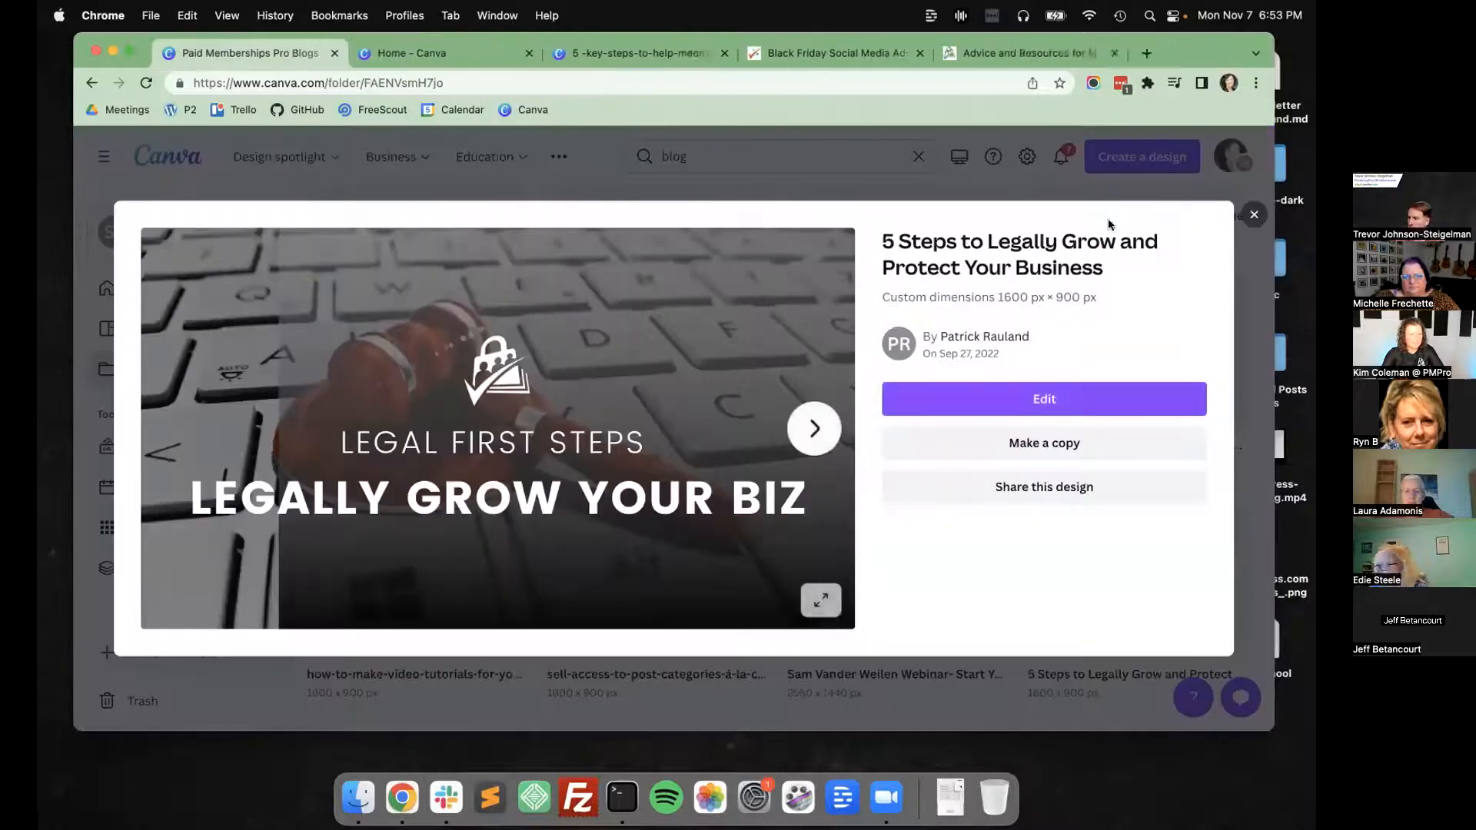
pyautogui.click(1251, 216)
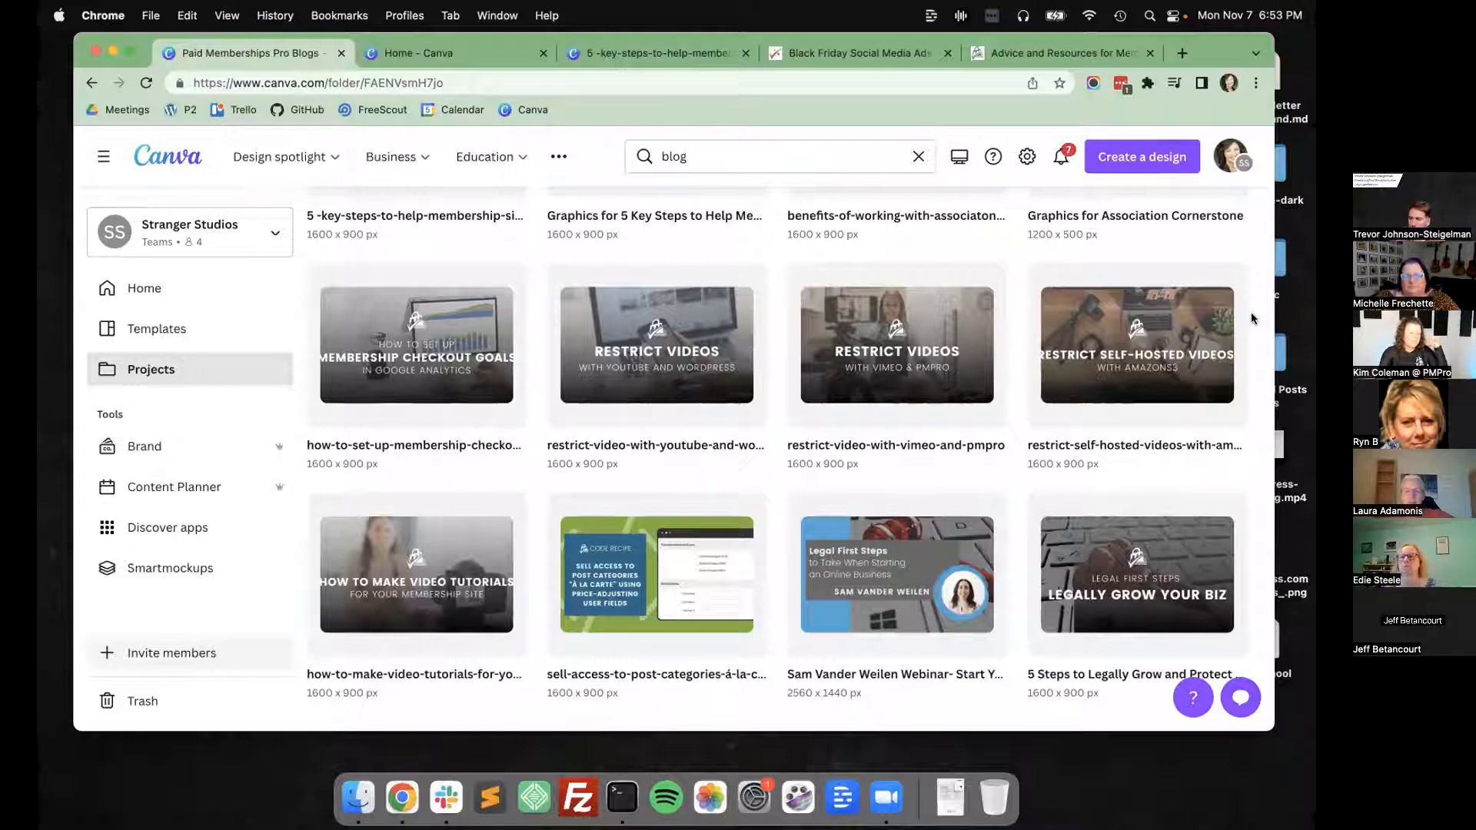
pyautogui.scroll(10, 1131, 413)
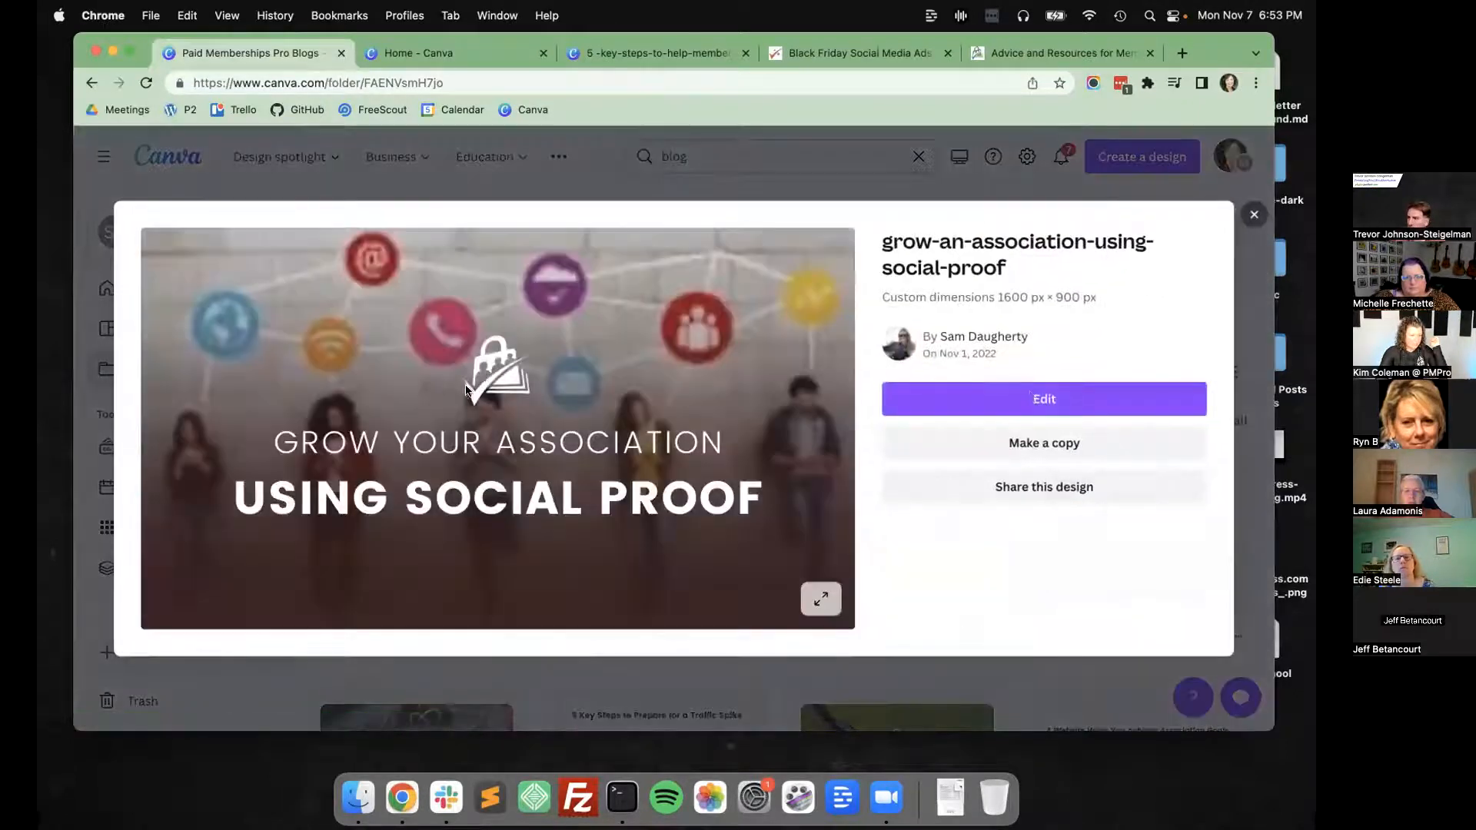
pyautogui.click(495, 367)
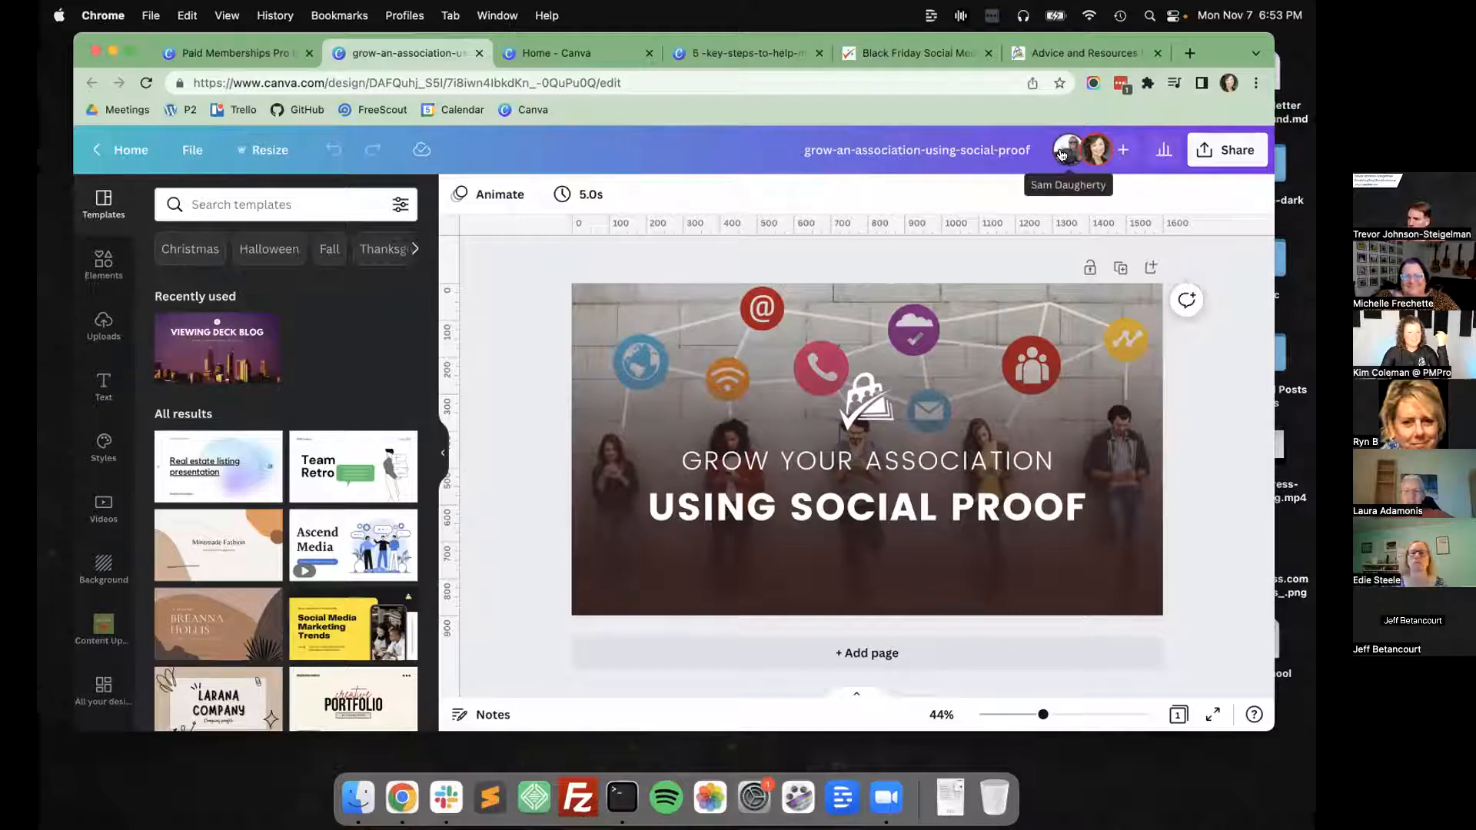
# Download the social proof featured image as a JPG at size 1 with quality 60, and dismiss the download panel.
pyautogui.click(1204, 151)
pyautogui.click(1202, 156)
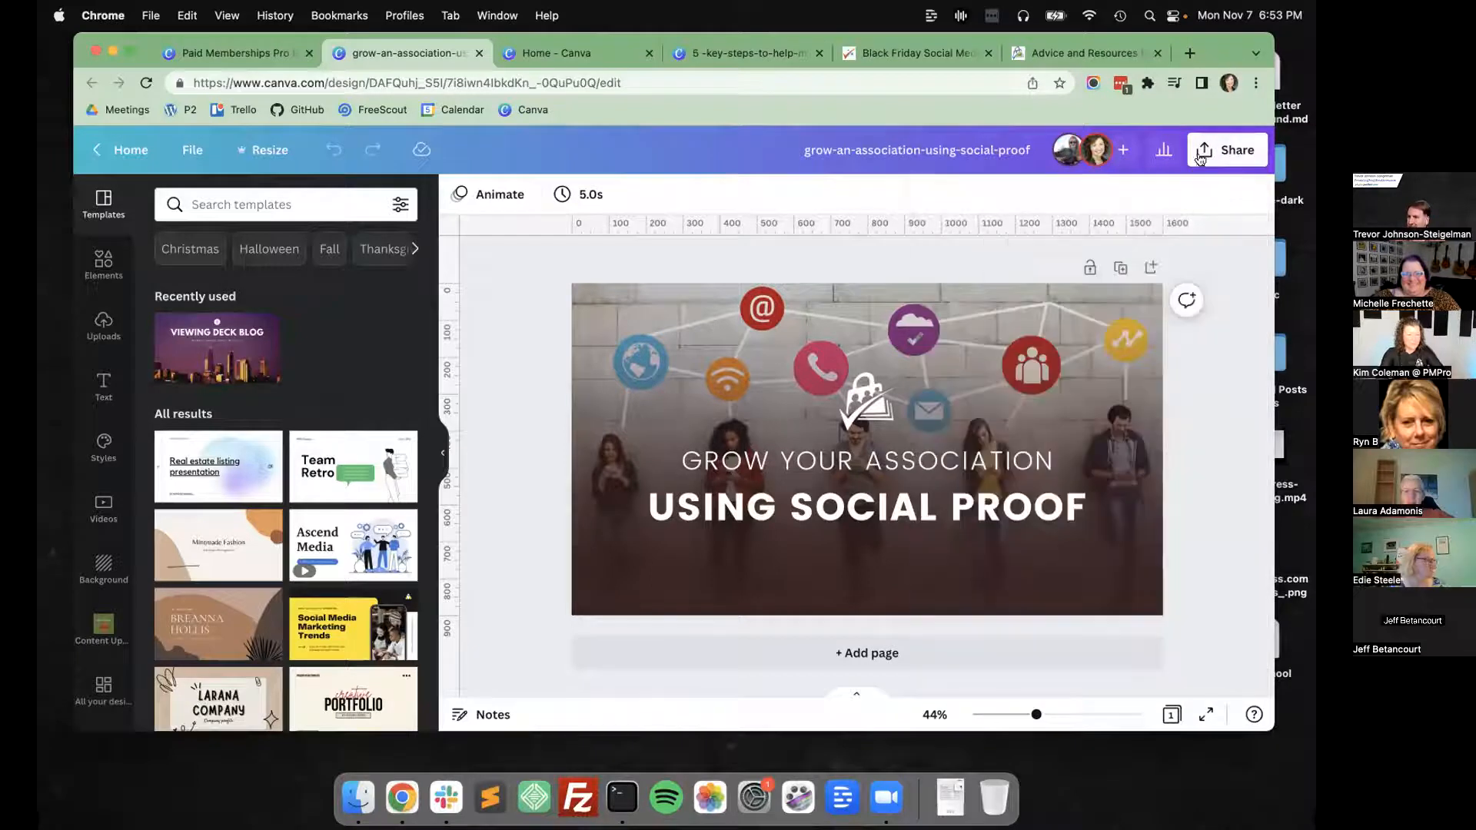
pyautogui.click(1205, 153)
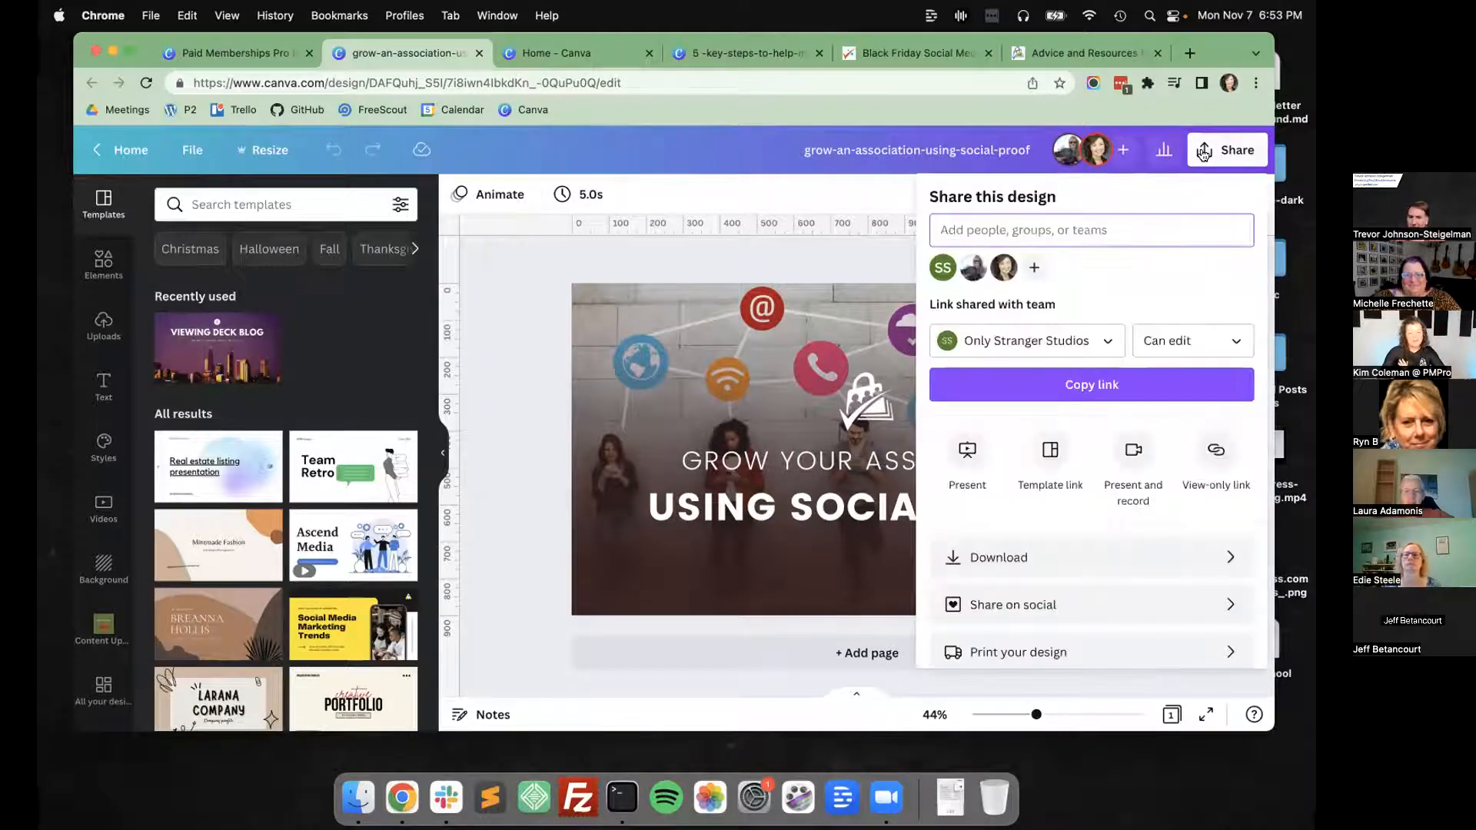
pyautogui.click(996, 555)
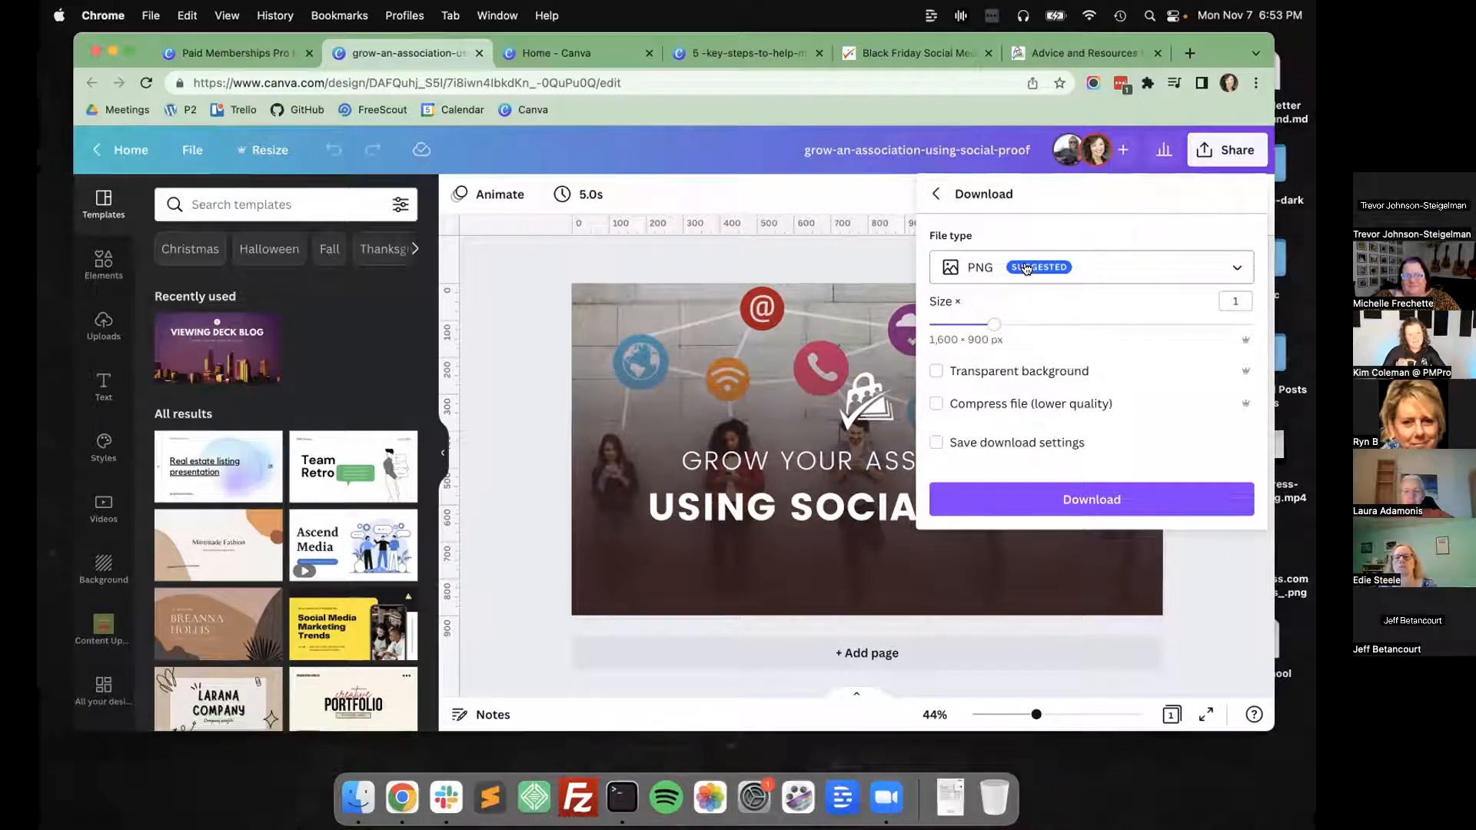
pyautogui.click(1027, 269)
pyautogui.click(984, 316)
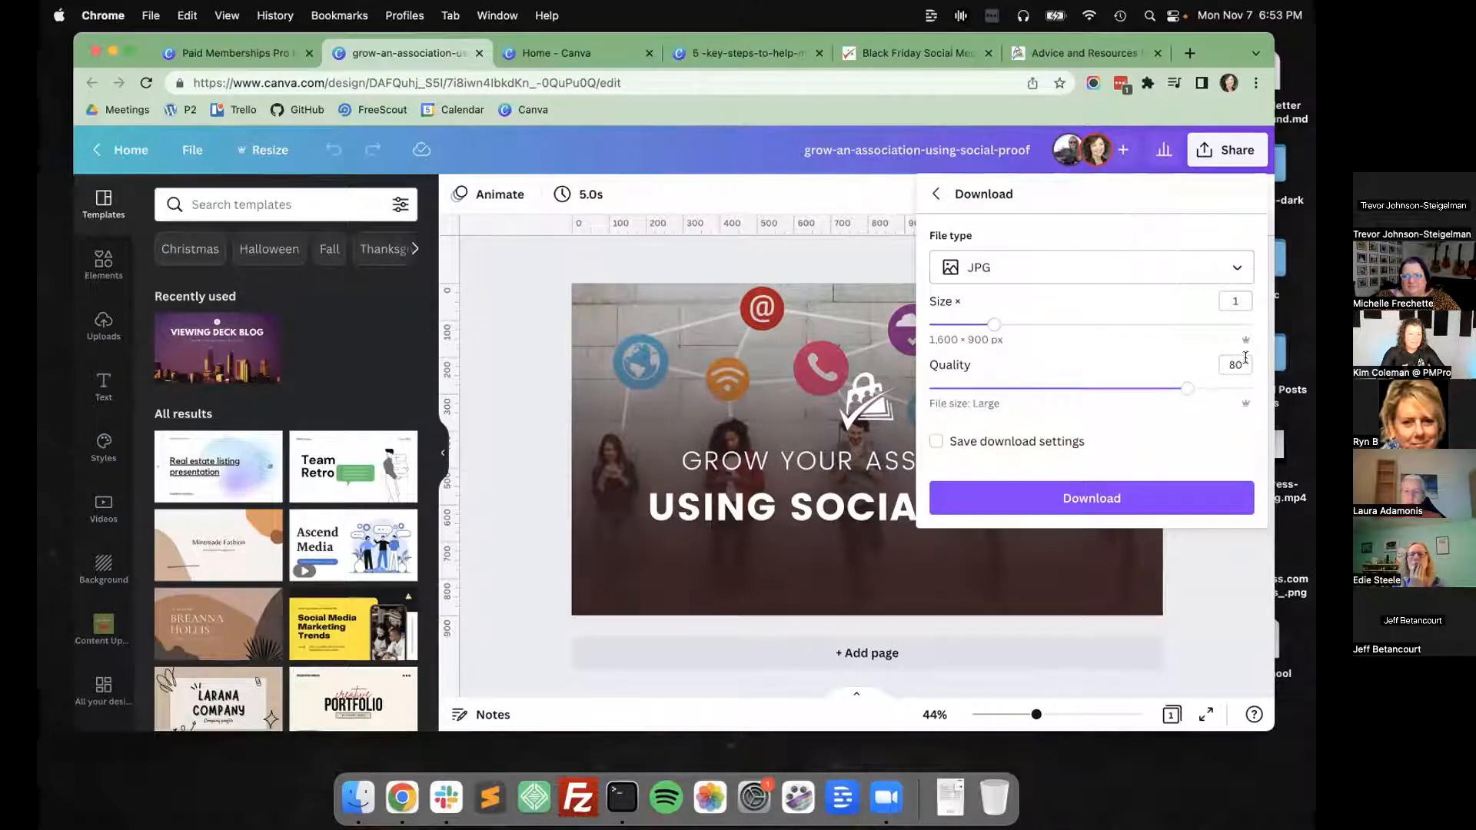
pyautogui.moveTo(1159, 384); pyautogui.dragTo(1120, 377)
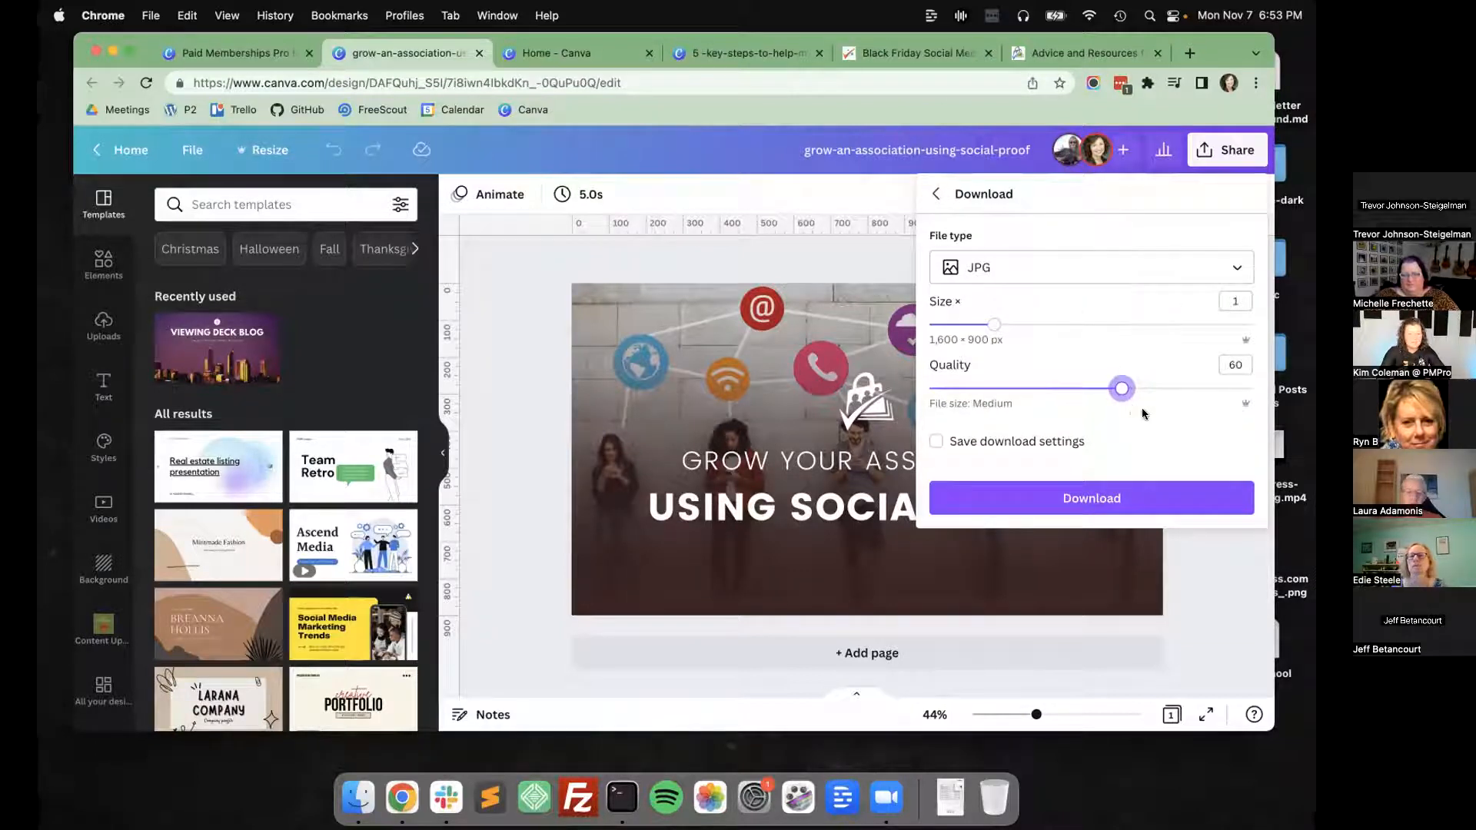
pyautogui.click(1108, 499)
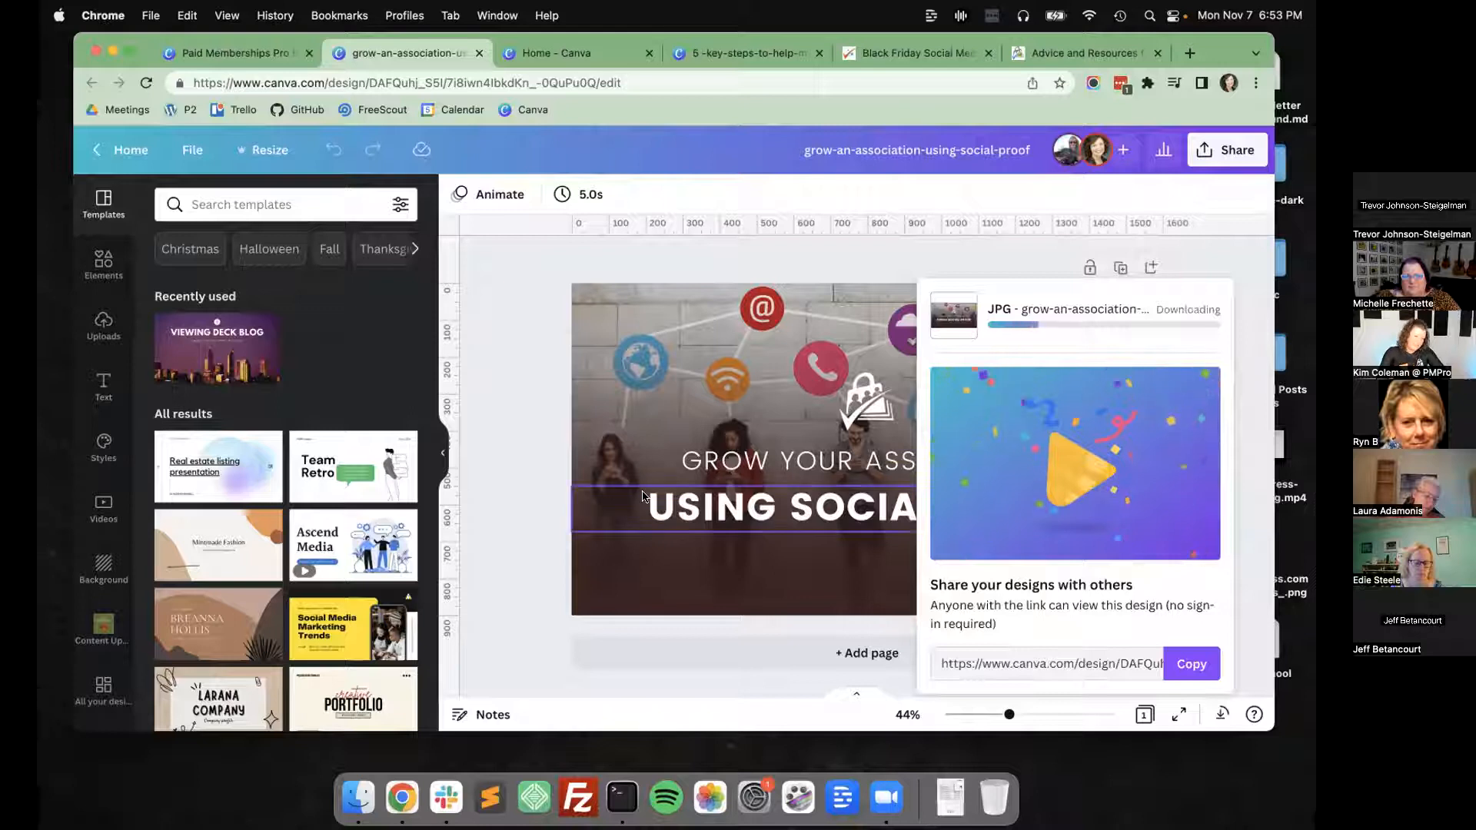
pyautogui.click(529, 426)
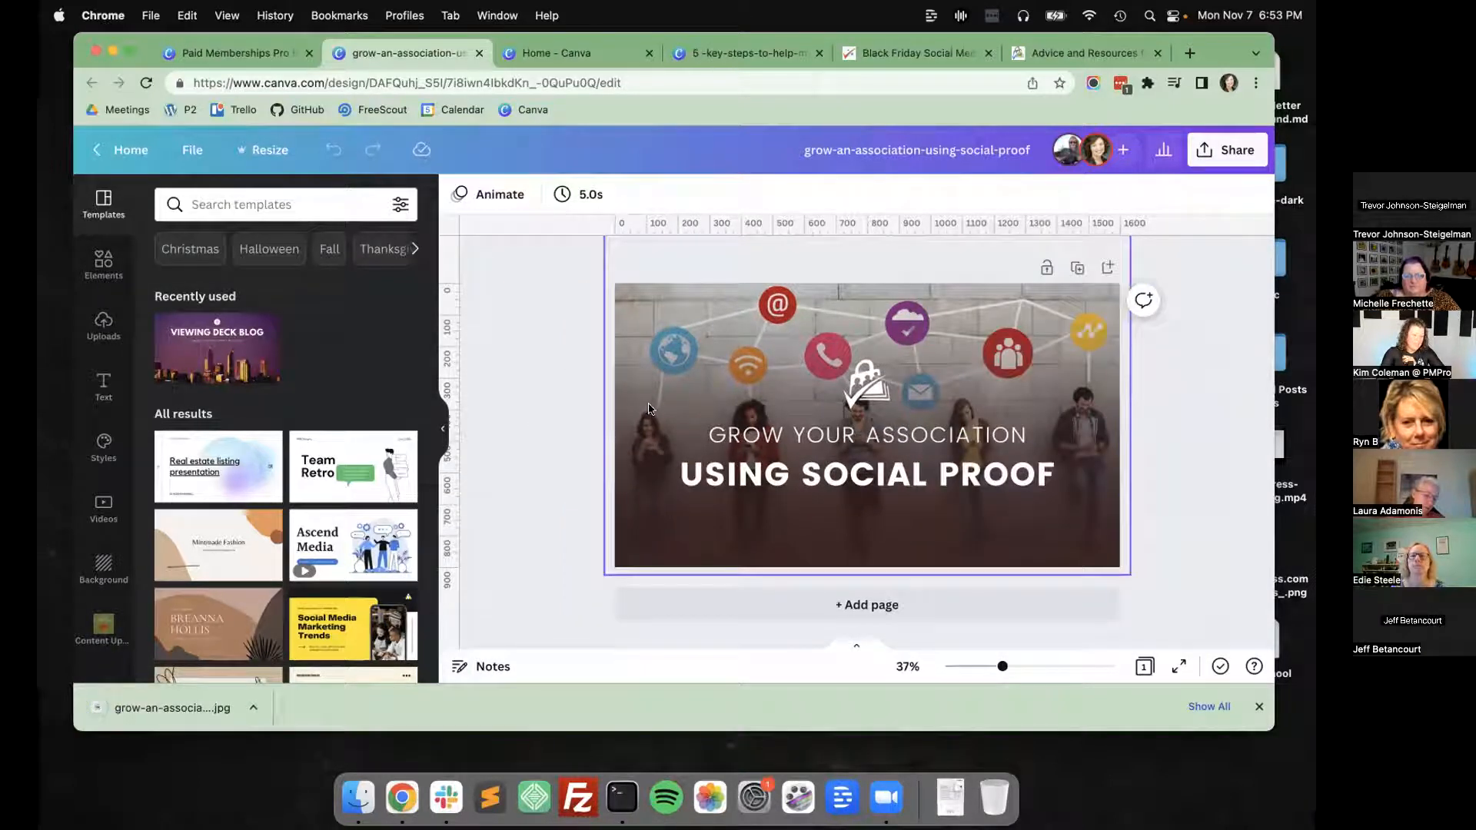
# View "Graphics for How to Grow Association Membership Using Social Proof" from the blogs folder, close it and return to the folder.
pyautogui.click(237, 53)
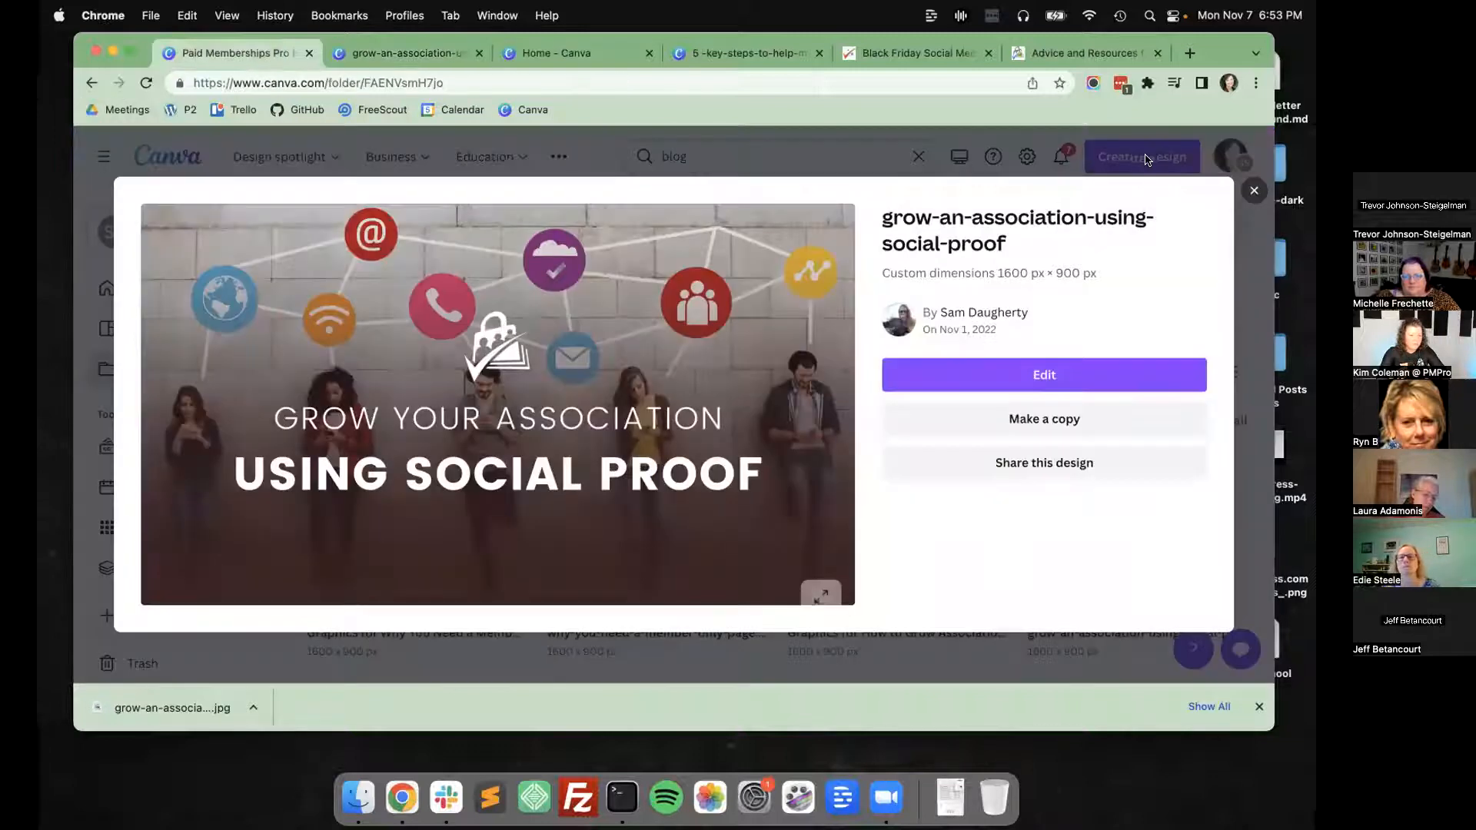
pyautogui.click(1253, 192)
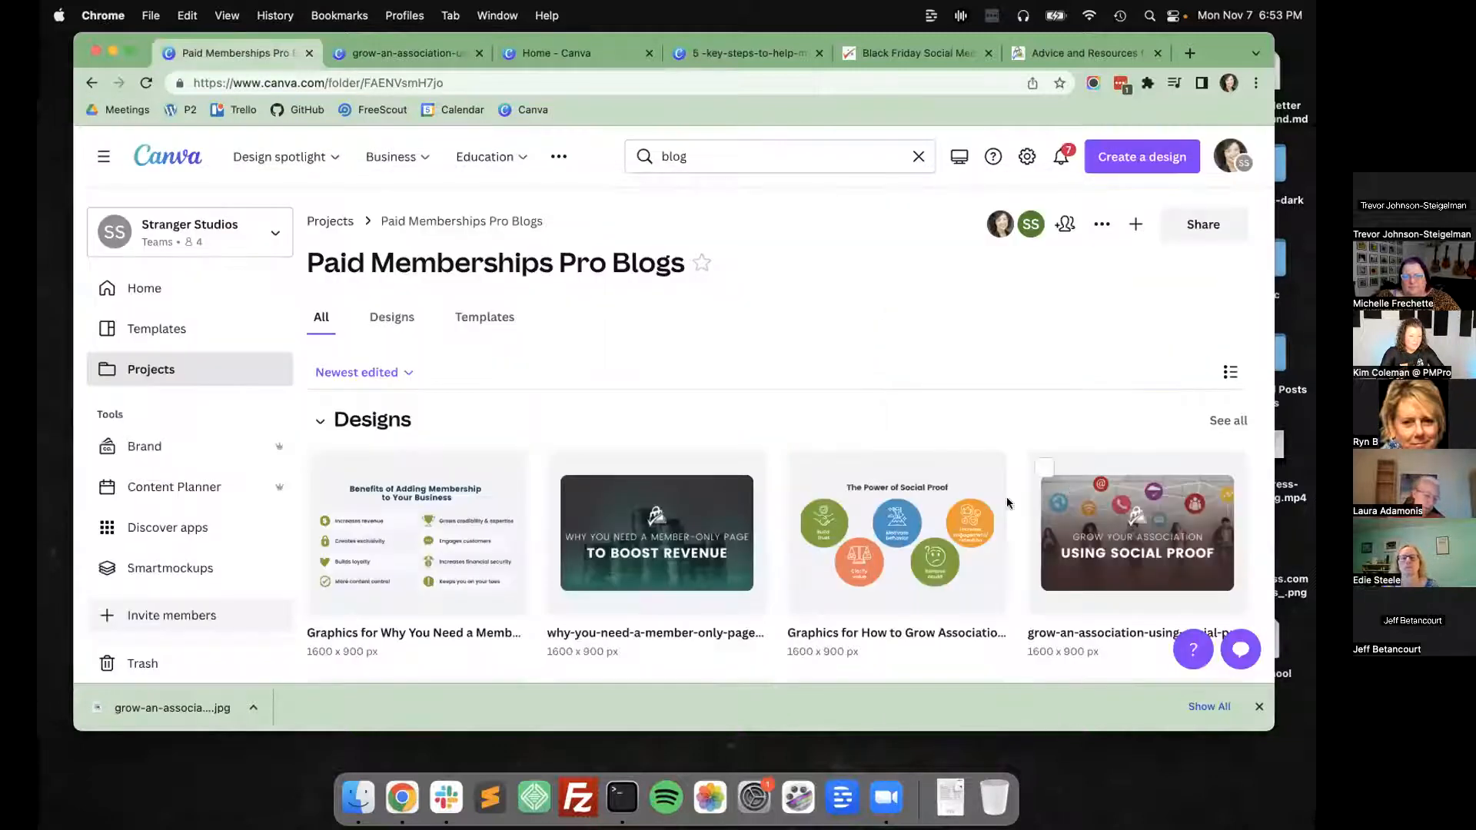
pyautogui.click(926, 495)
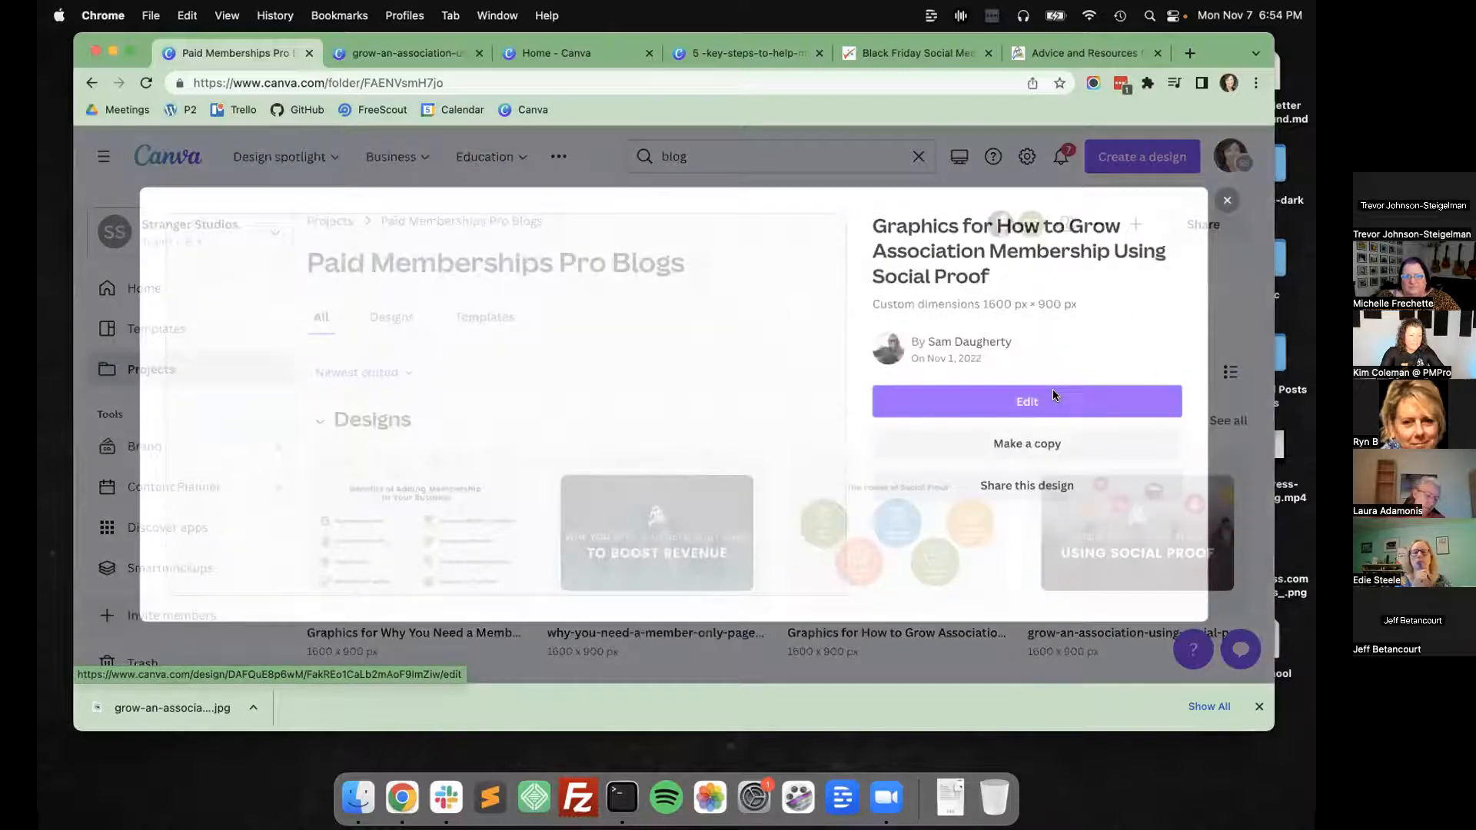
pyautogui.click(1053, 396)
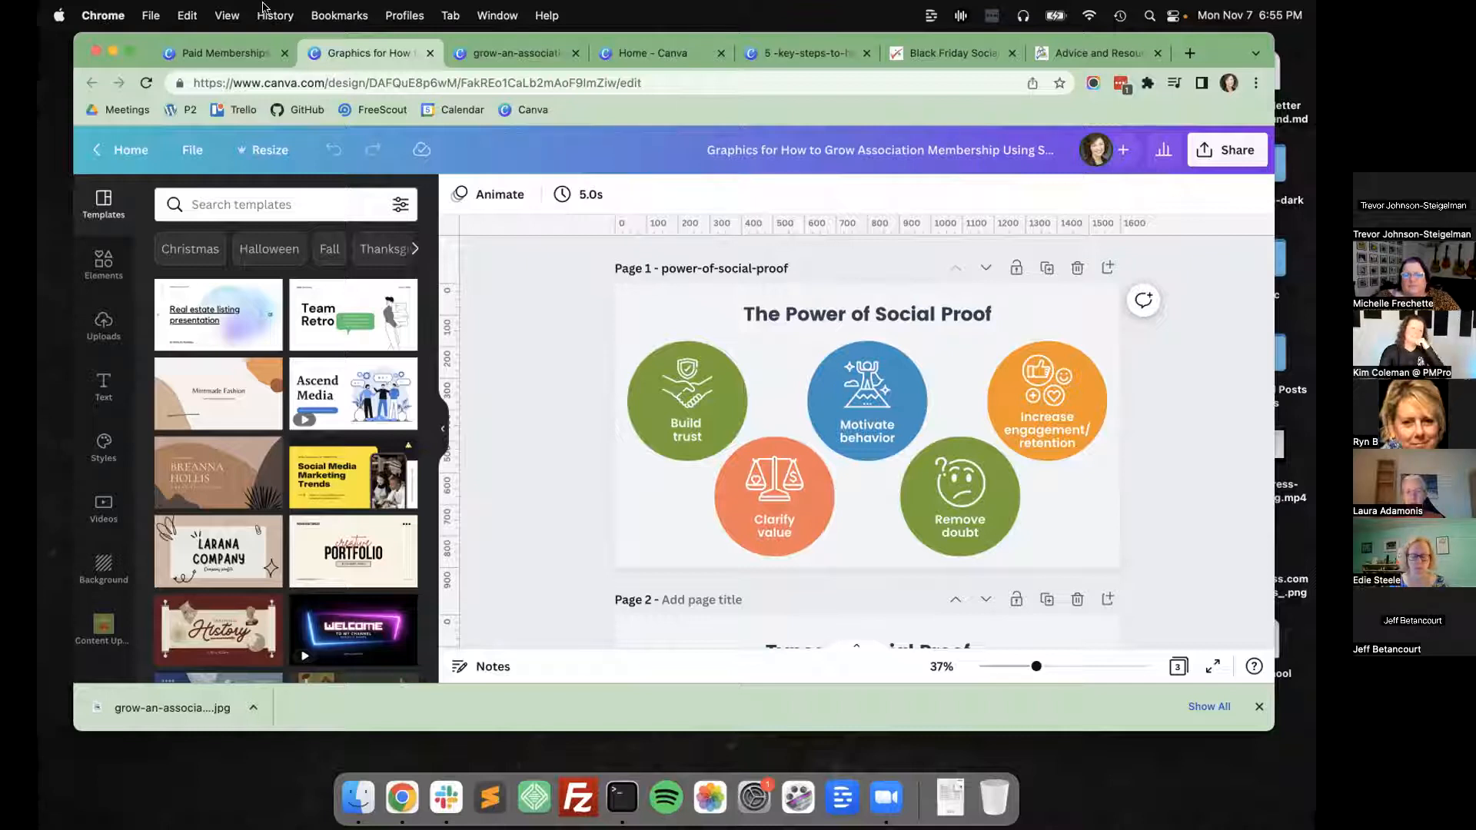
pyautogui.click(432, 54)
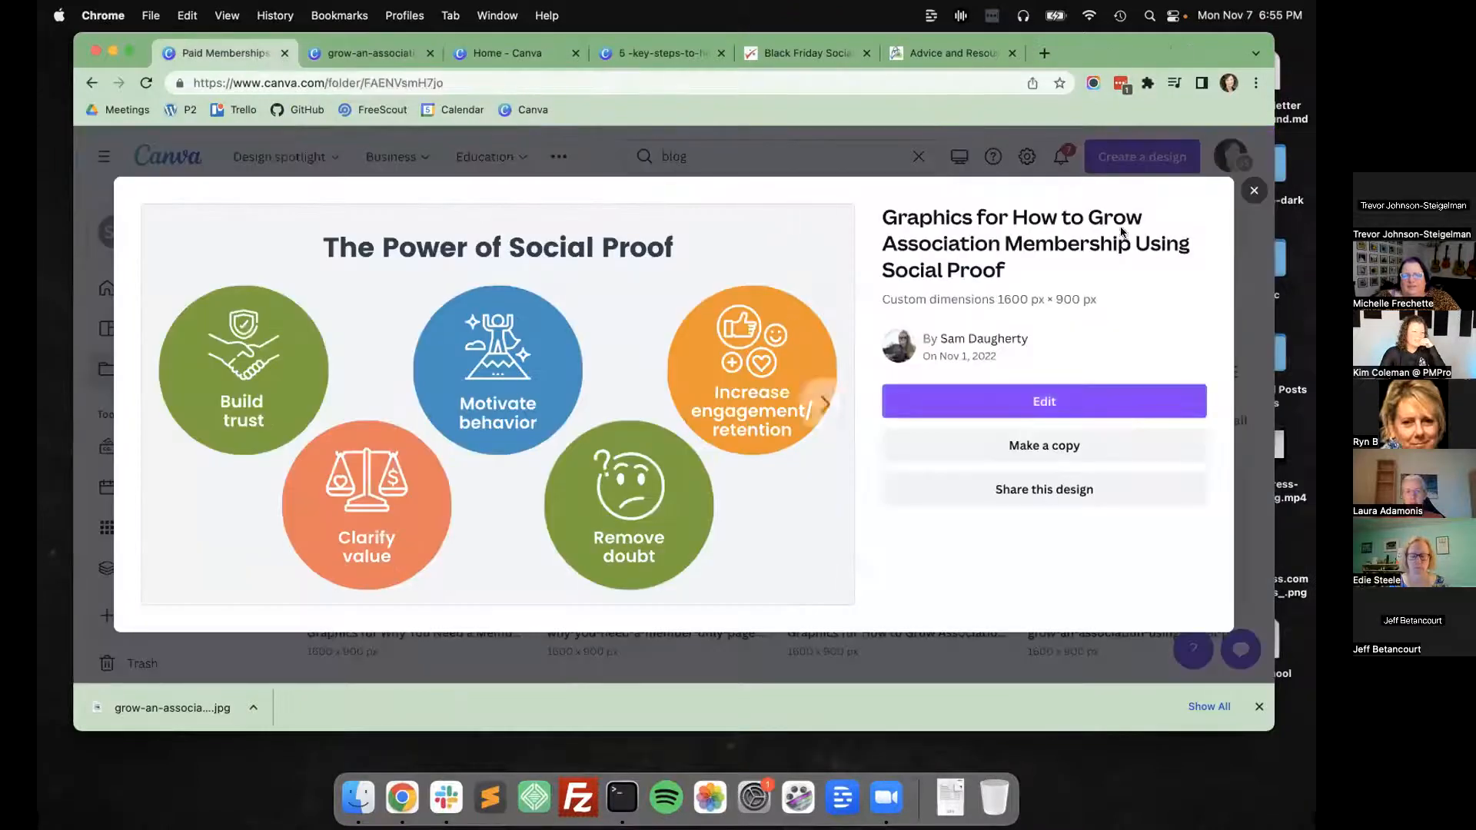
pyautogui.click(1254, 191)
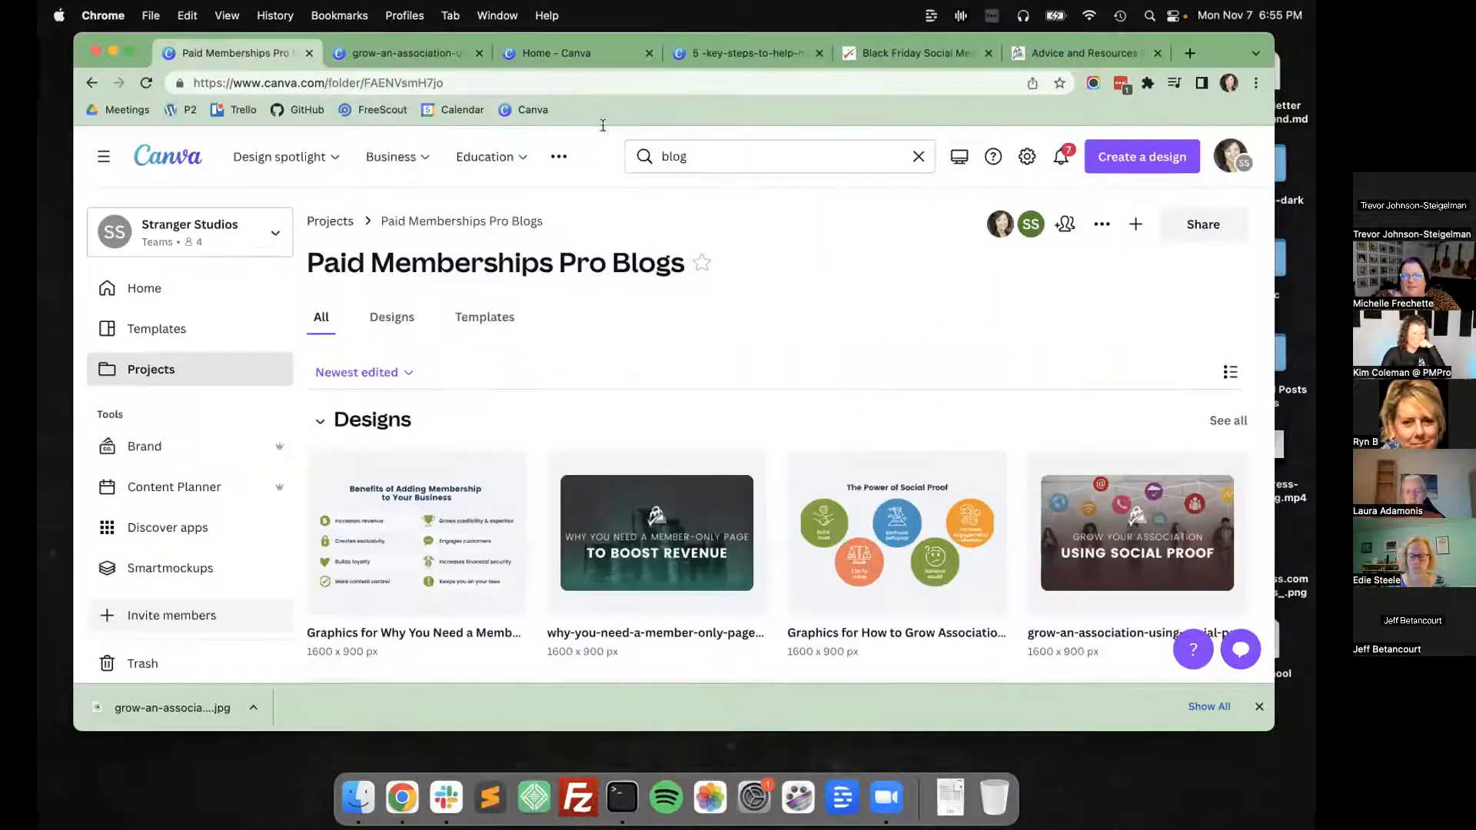
# View the downloaded grow-an-association-using-social-proof.jpg in Preview and close it.
pyautogui.click(182, 707)
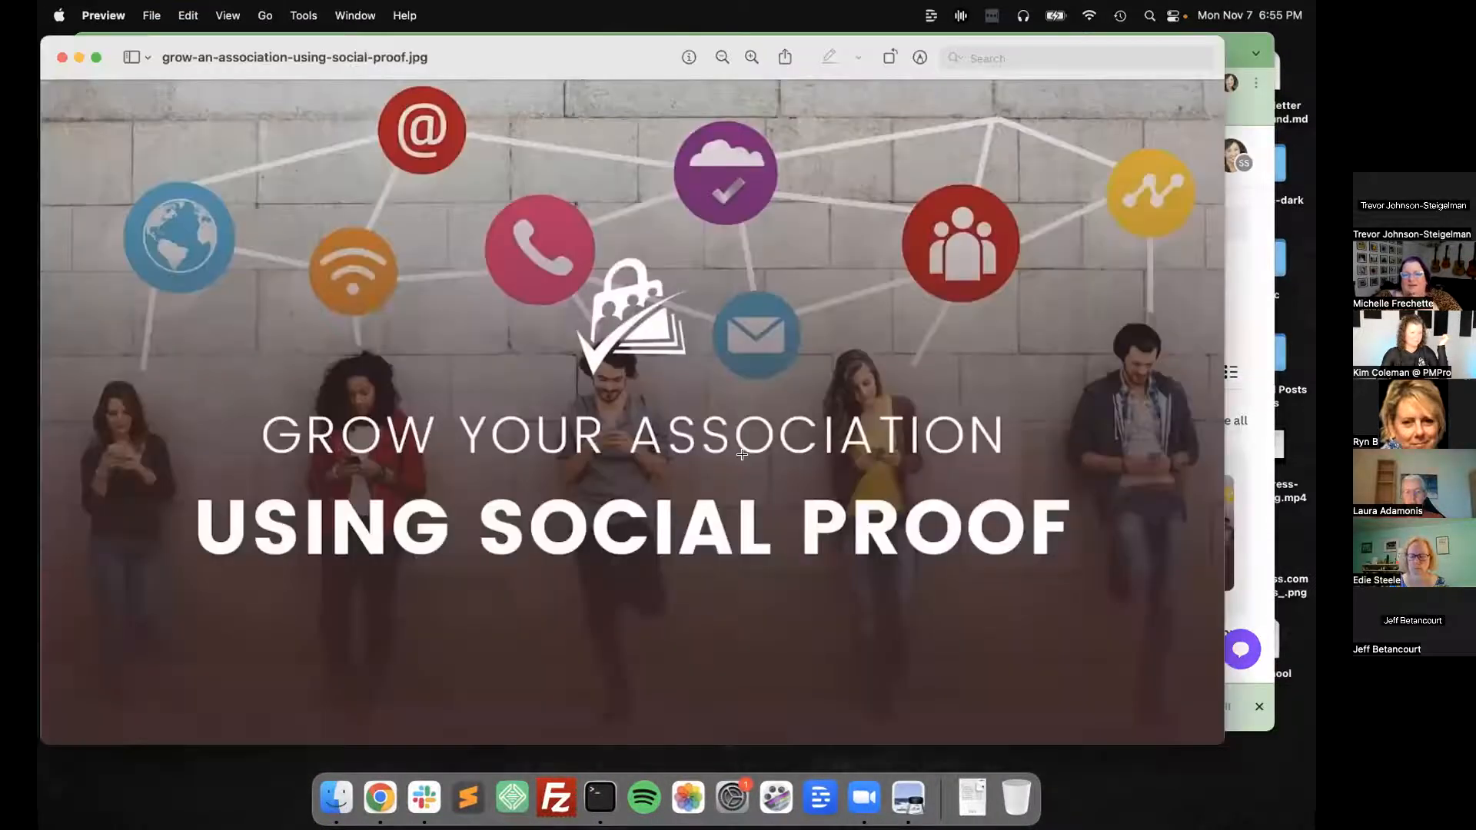
pyautogui.moveTo(42, 37); pyautogui.dragTo(319, 245)
pyautogui.click(320, 245)
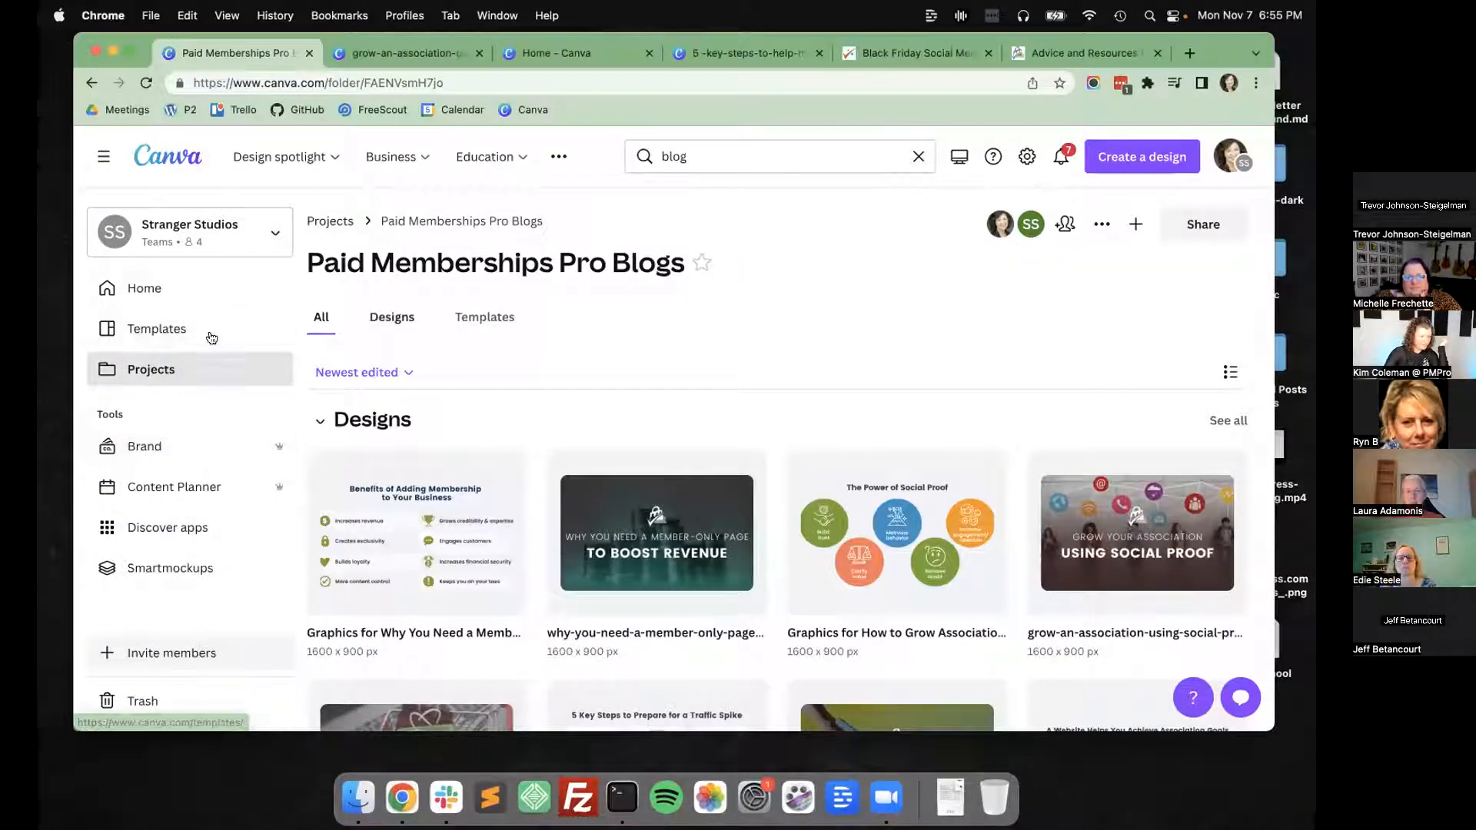
# Leave the blogs folder and look through the folders in the team's projects.
pyautogui.click(219, 365)
pyautogui.click(382, 322)
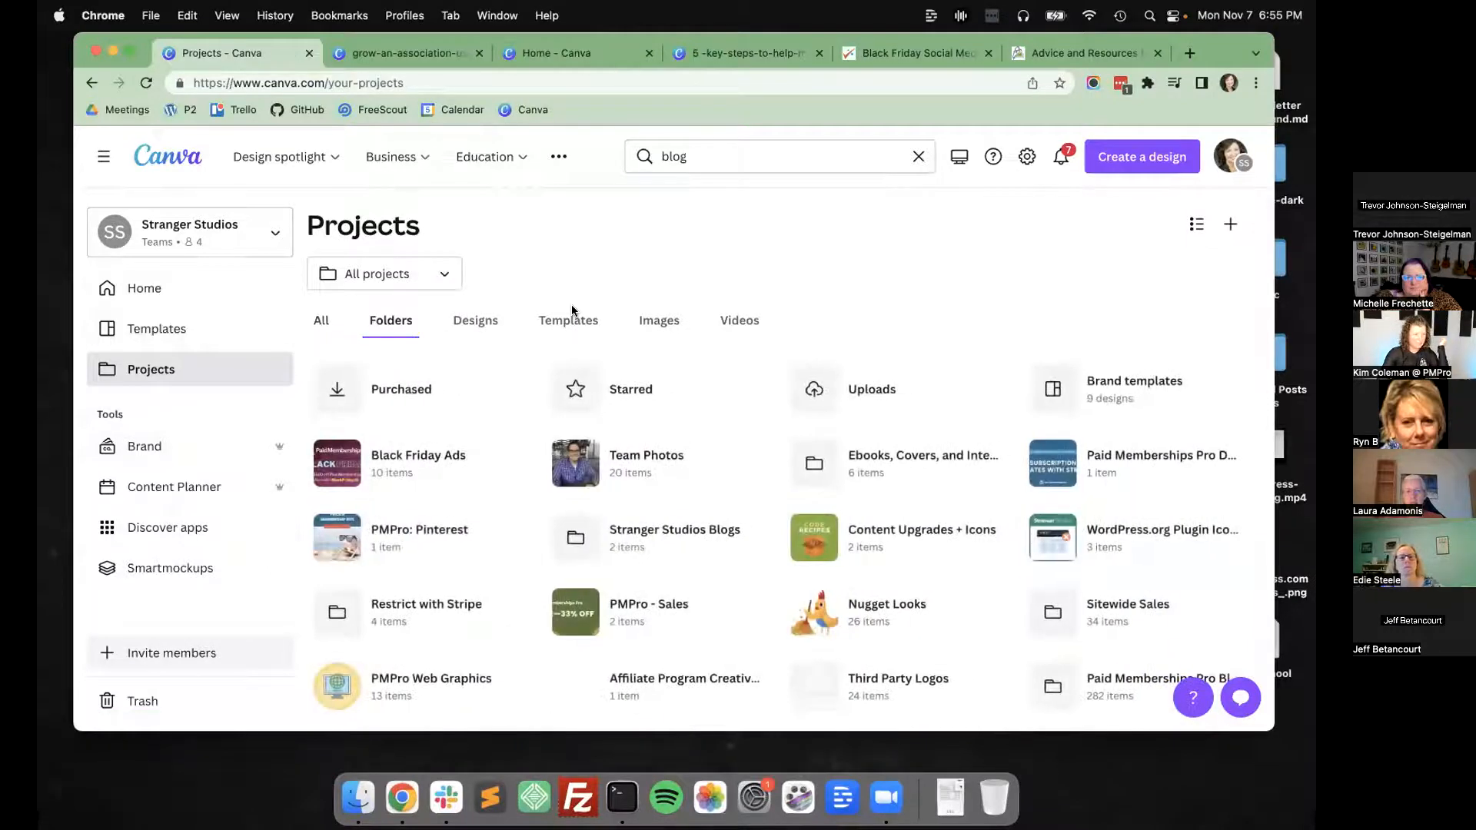
pyautogui.scroll(-5, 703, 327)
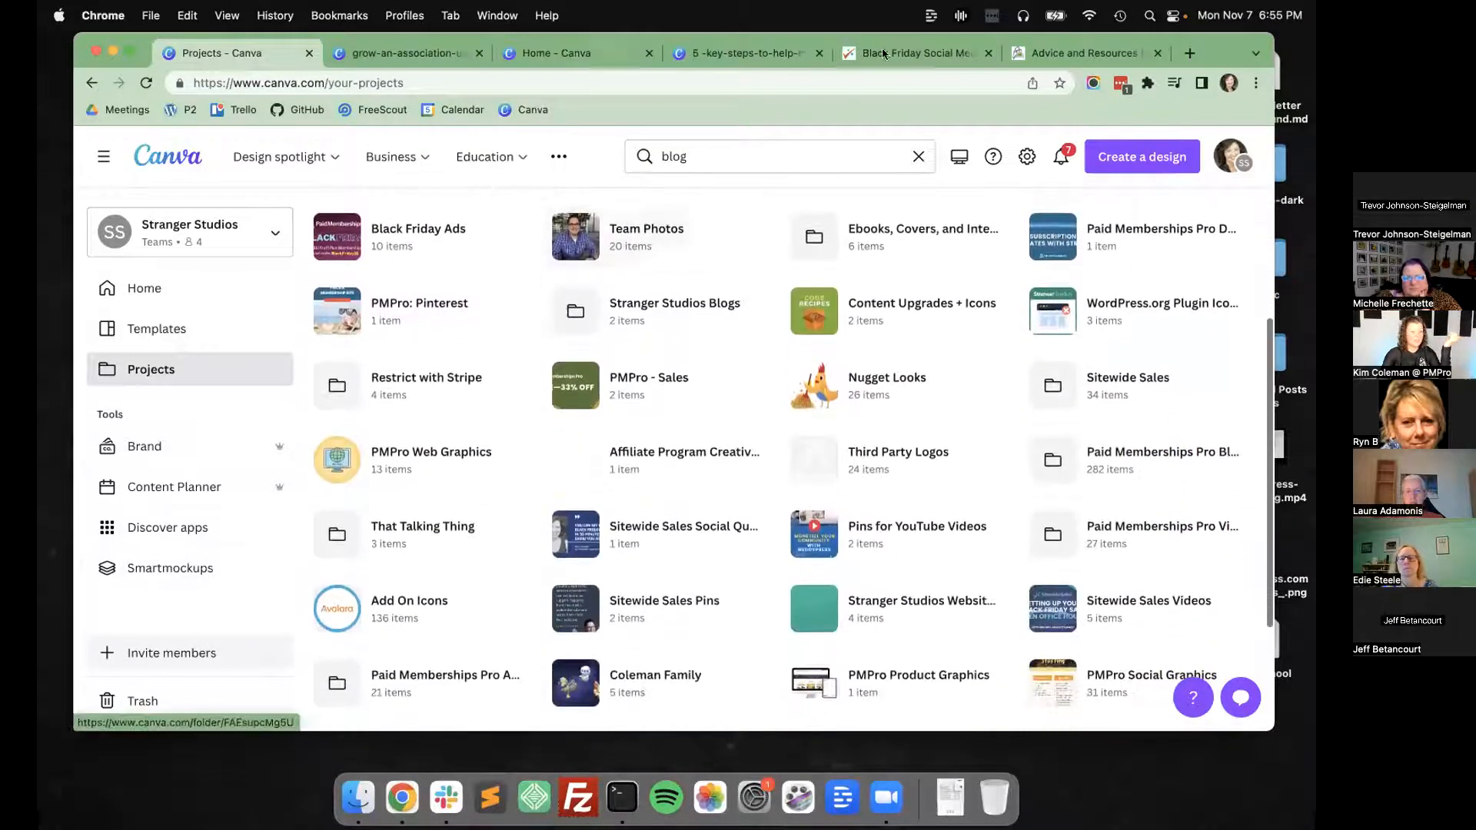
# Switch to the Paid Memberships Pro site, browse its add ons and view the Add Member From Admin page's icon.
pyautogui.click(926, 52)
pyautogui.click(1068, 54)
pyautogui.scroll(10, 601, 246)
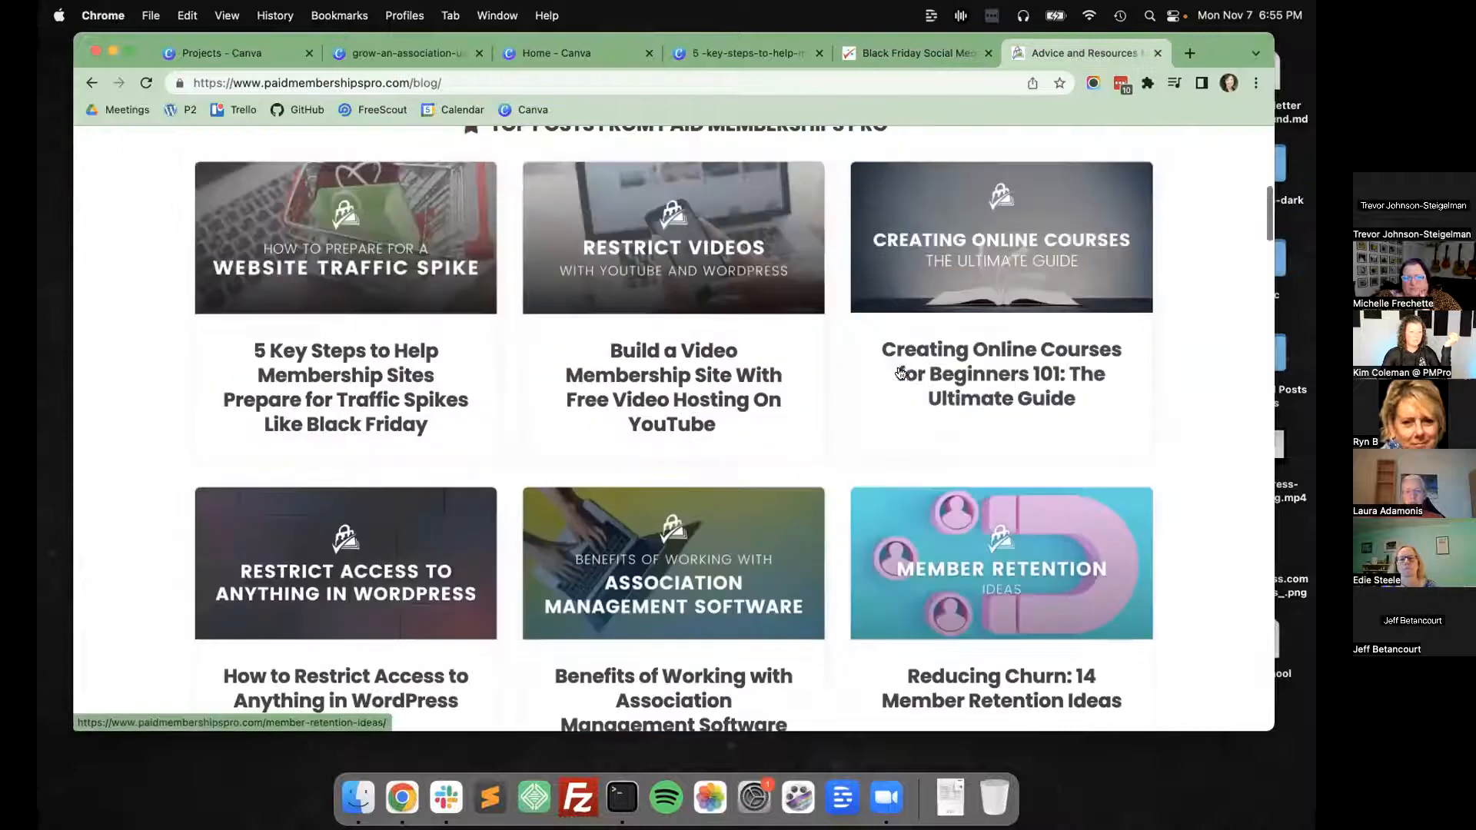
pyautogui.click(599, 245)
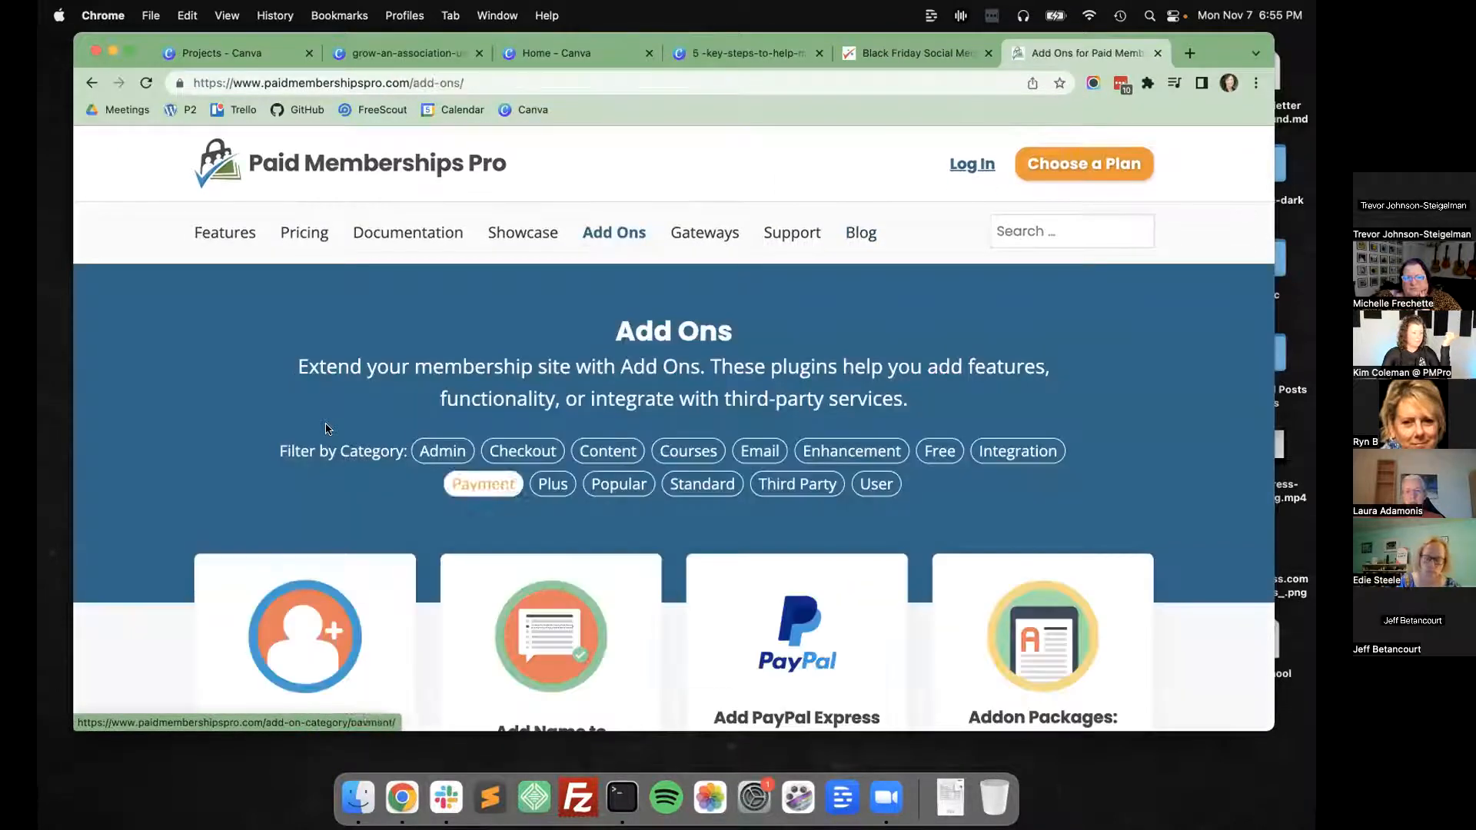
pyautogui.scroll(-5, 330, 339)
pyautogui.click(329, 338)
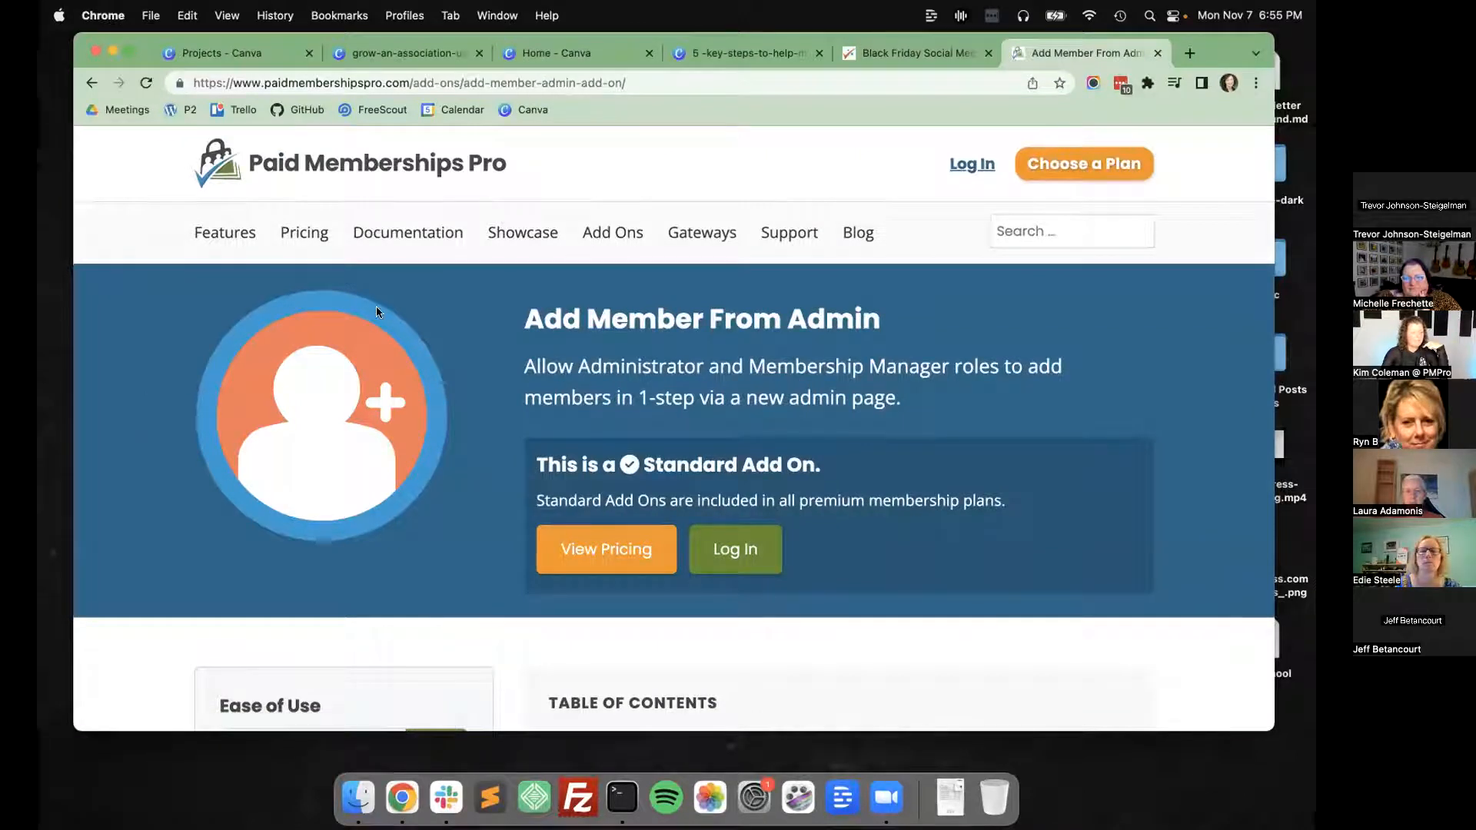
# Return to Canva's projects, search for "add on" and open the Add On Icons folder.
pyautogui.click(229, 54)
pyautogui.scroll(5, 661, 384)
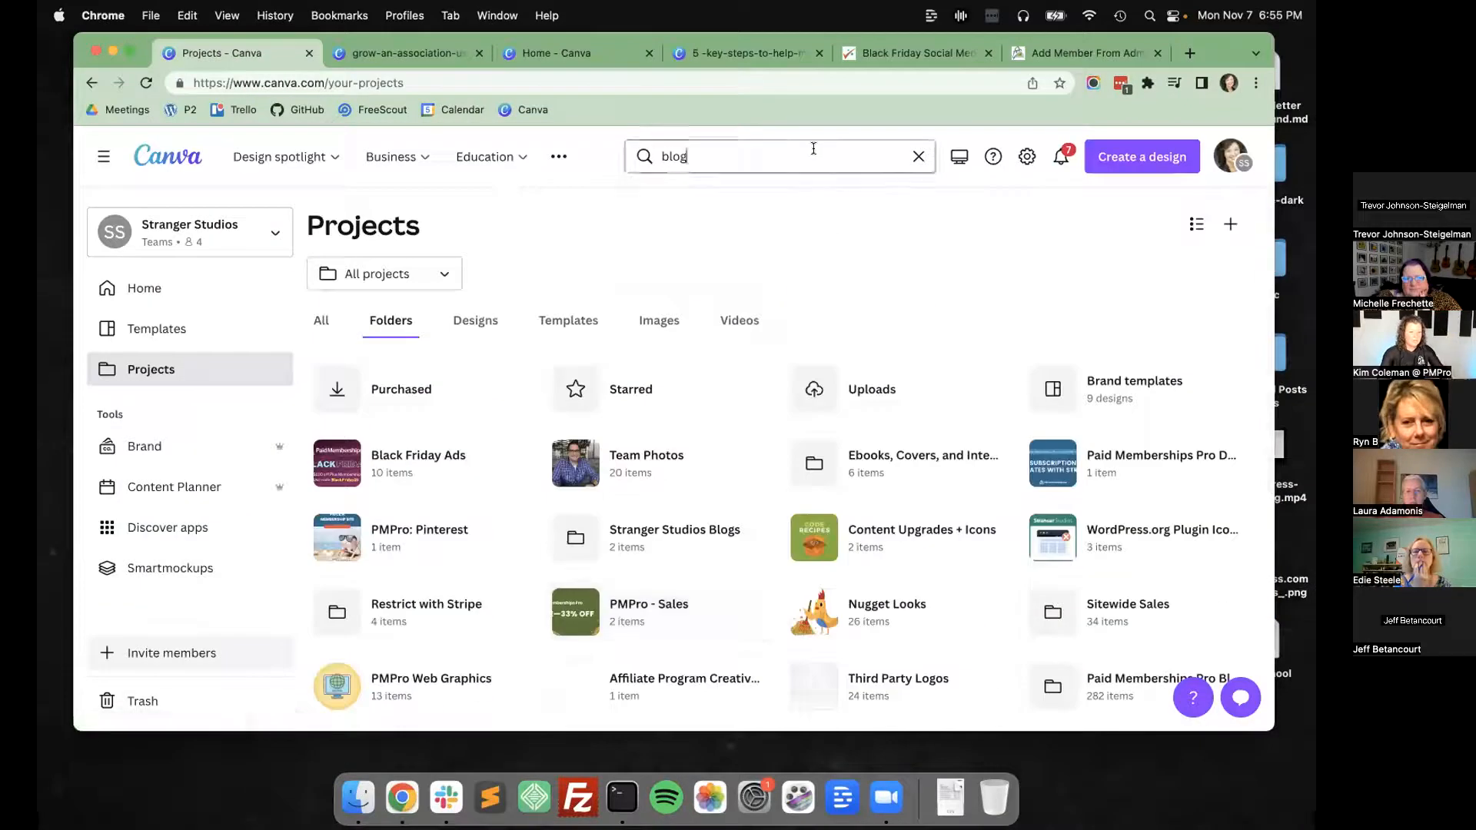
pyautogui.click(814, 148)
pyautogui.press('super+a')
pyautogui.write('add on')
pyautogui.press('Return')
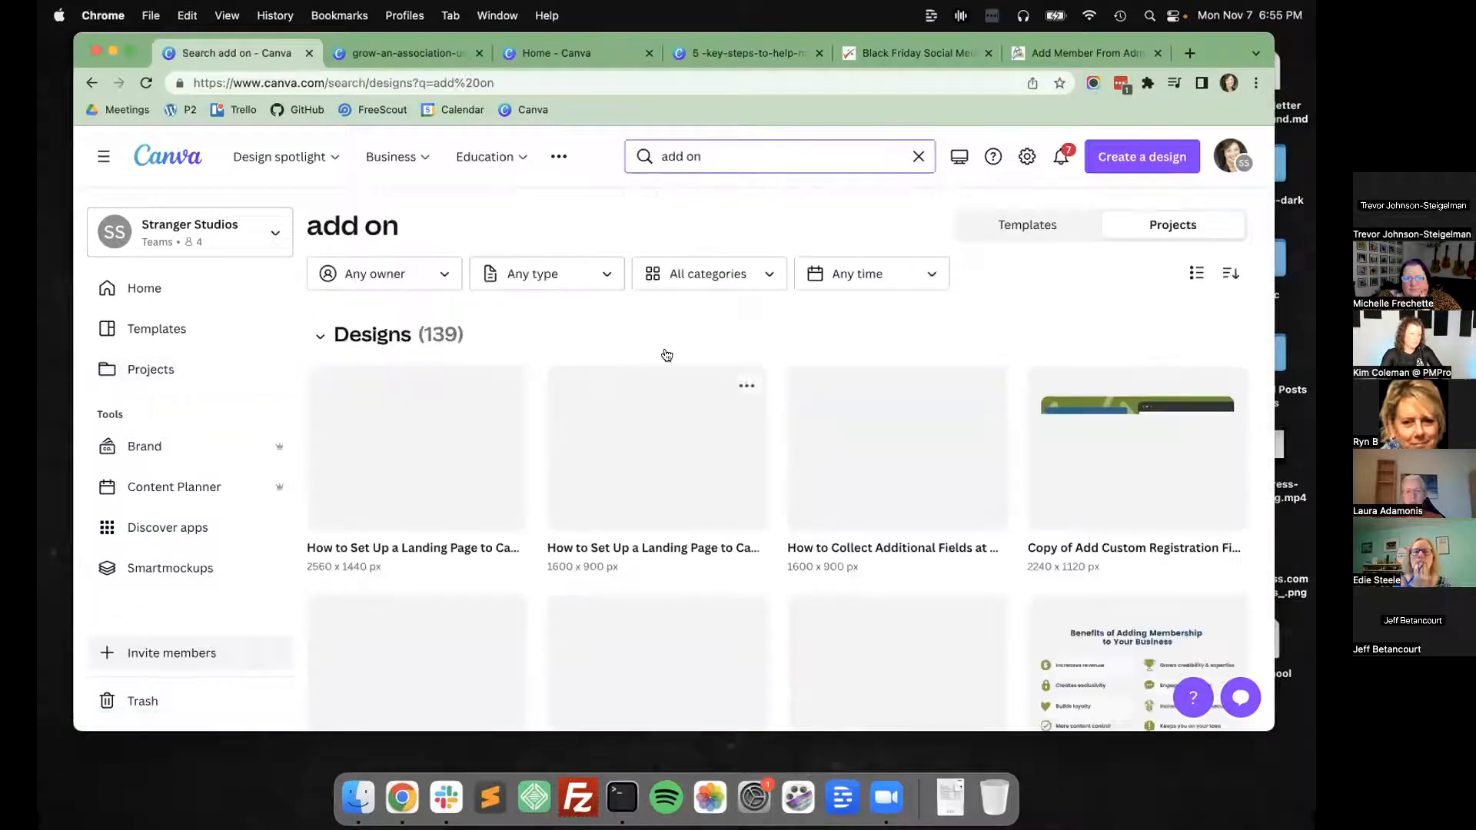
pyautogui.click(787, 148)
pyautogui.press('Return')
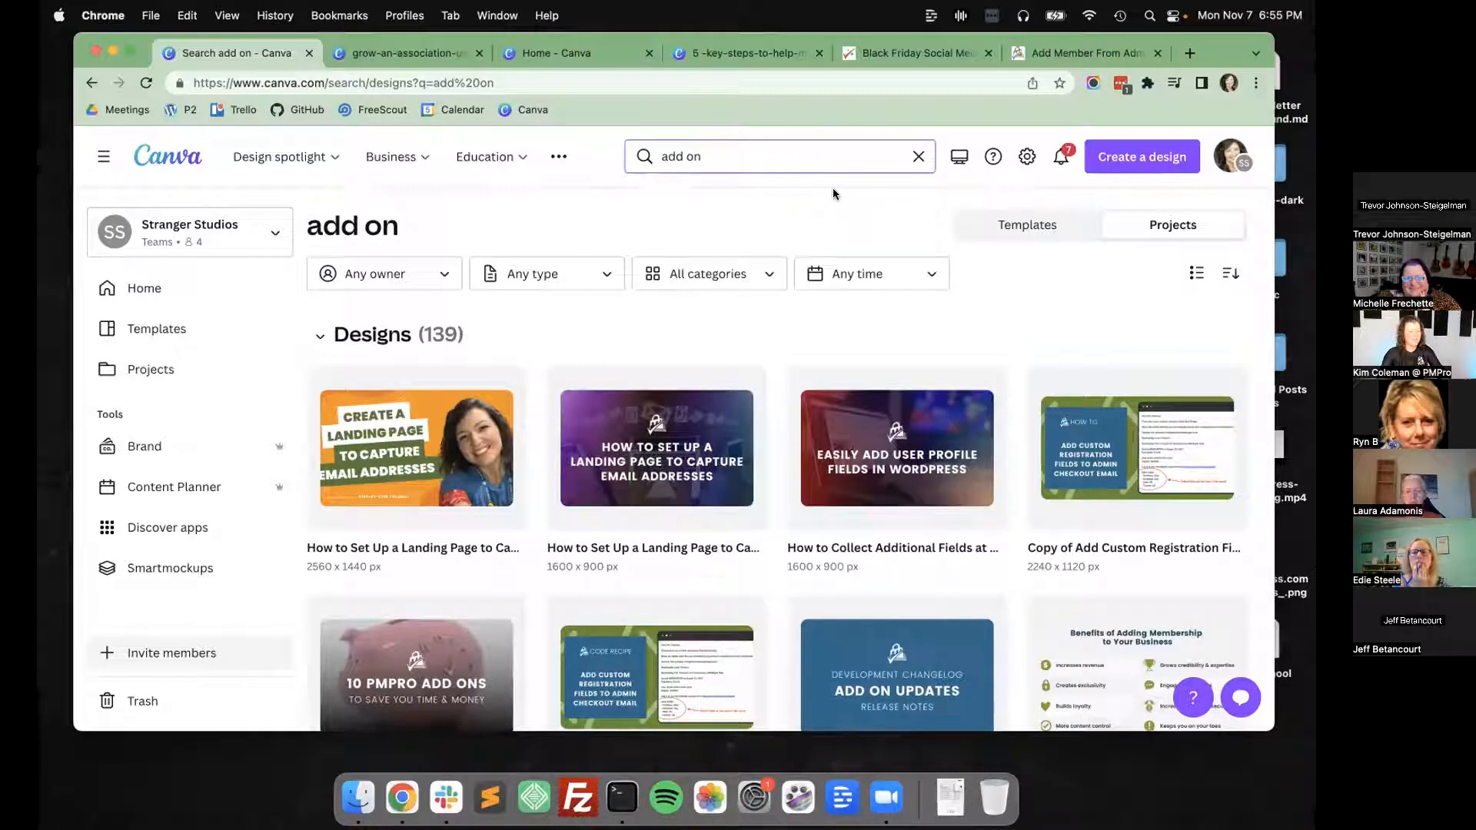
pyautogui.click(834, 164)
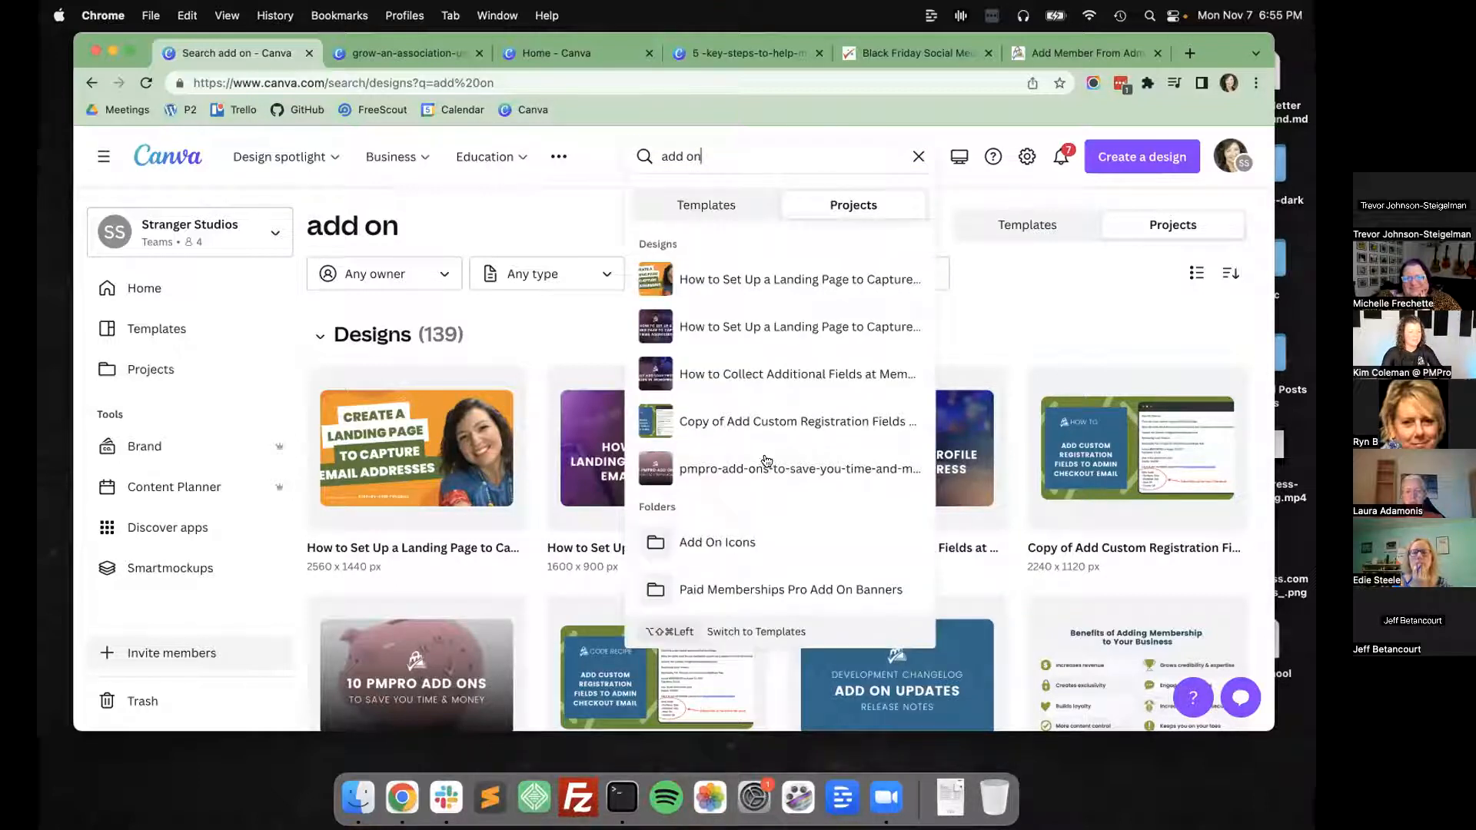
pyautogui.click(729, 543)
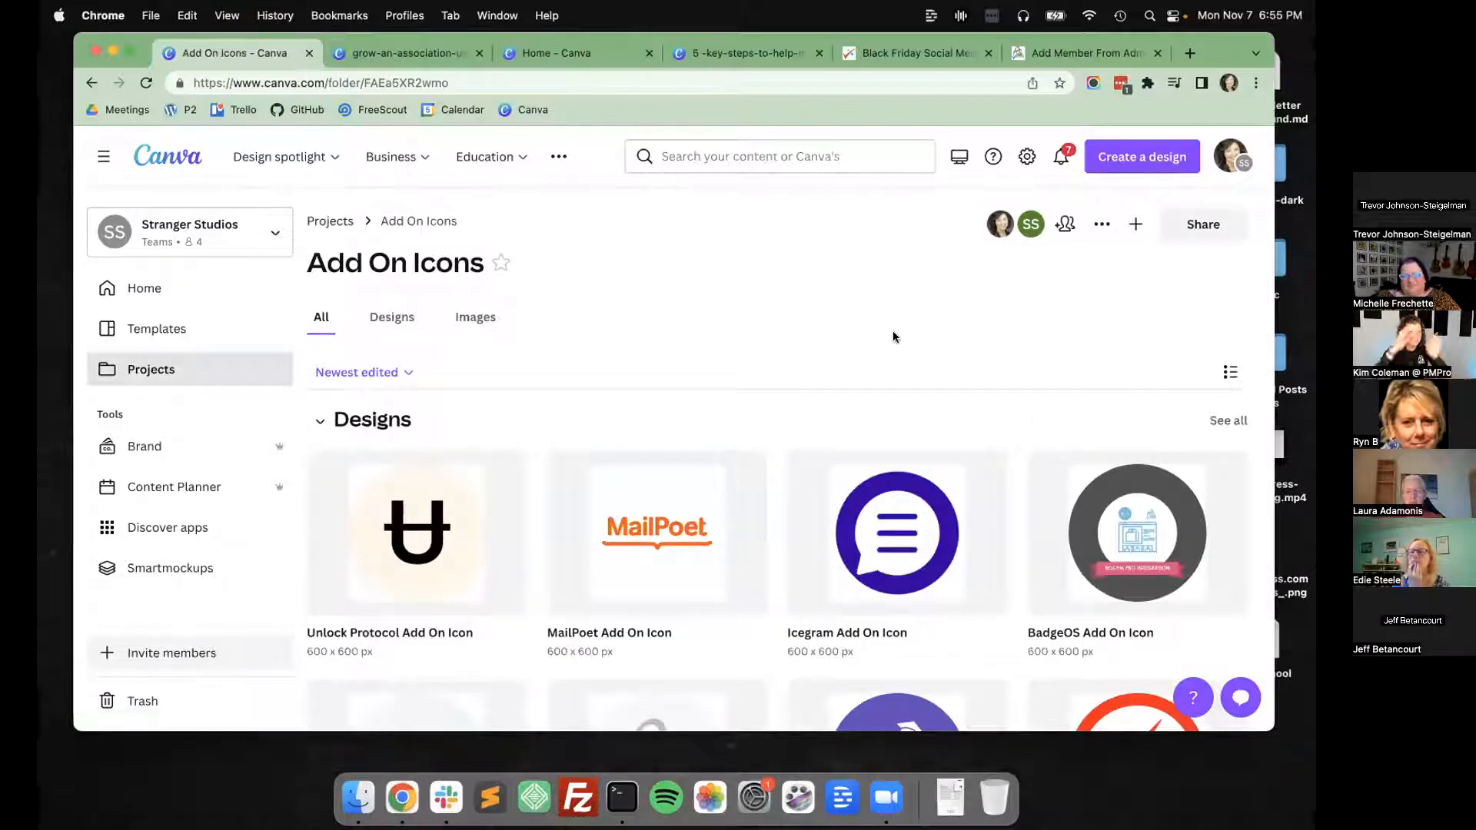
# Open the Unlock Protocol Add On Icon design and select its logo image and background circle in turn.
pyautogui.click(417, 509)
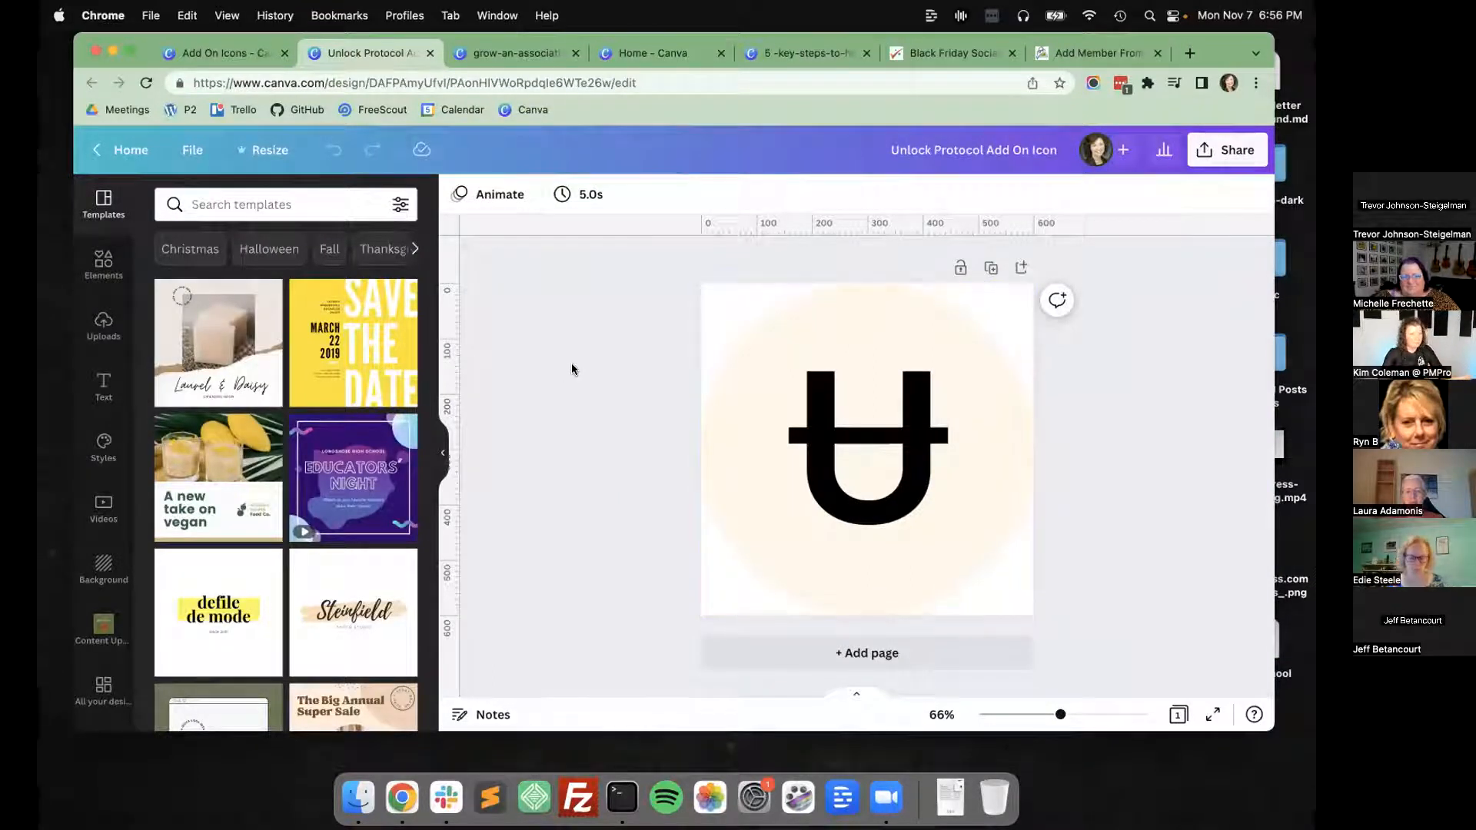
pyautogui.click(836, 455)
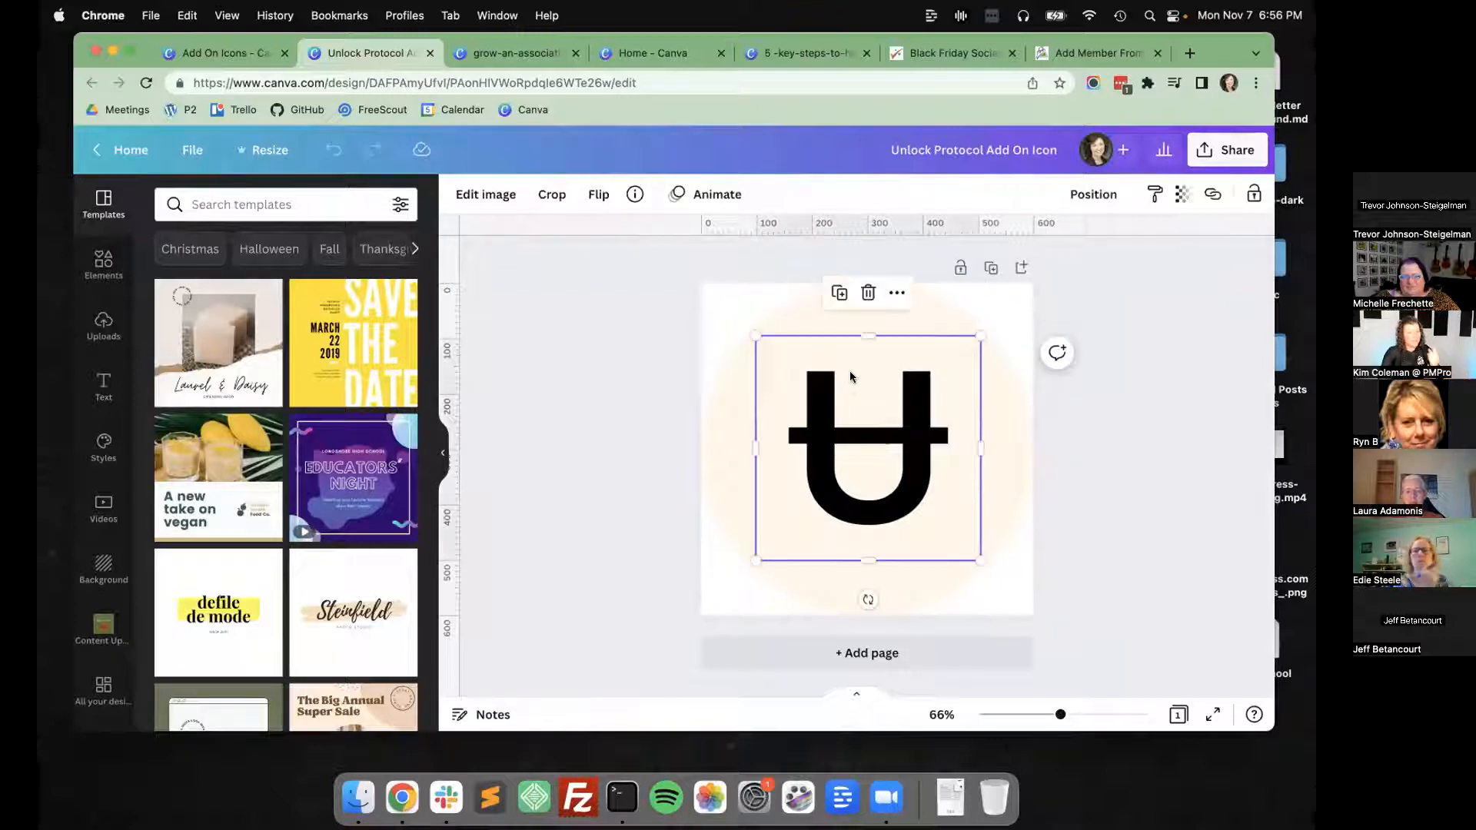
pyautogui.click(811, 313)
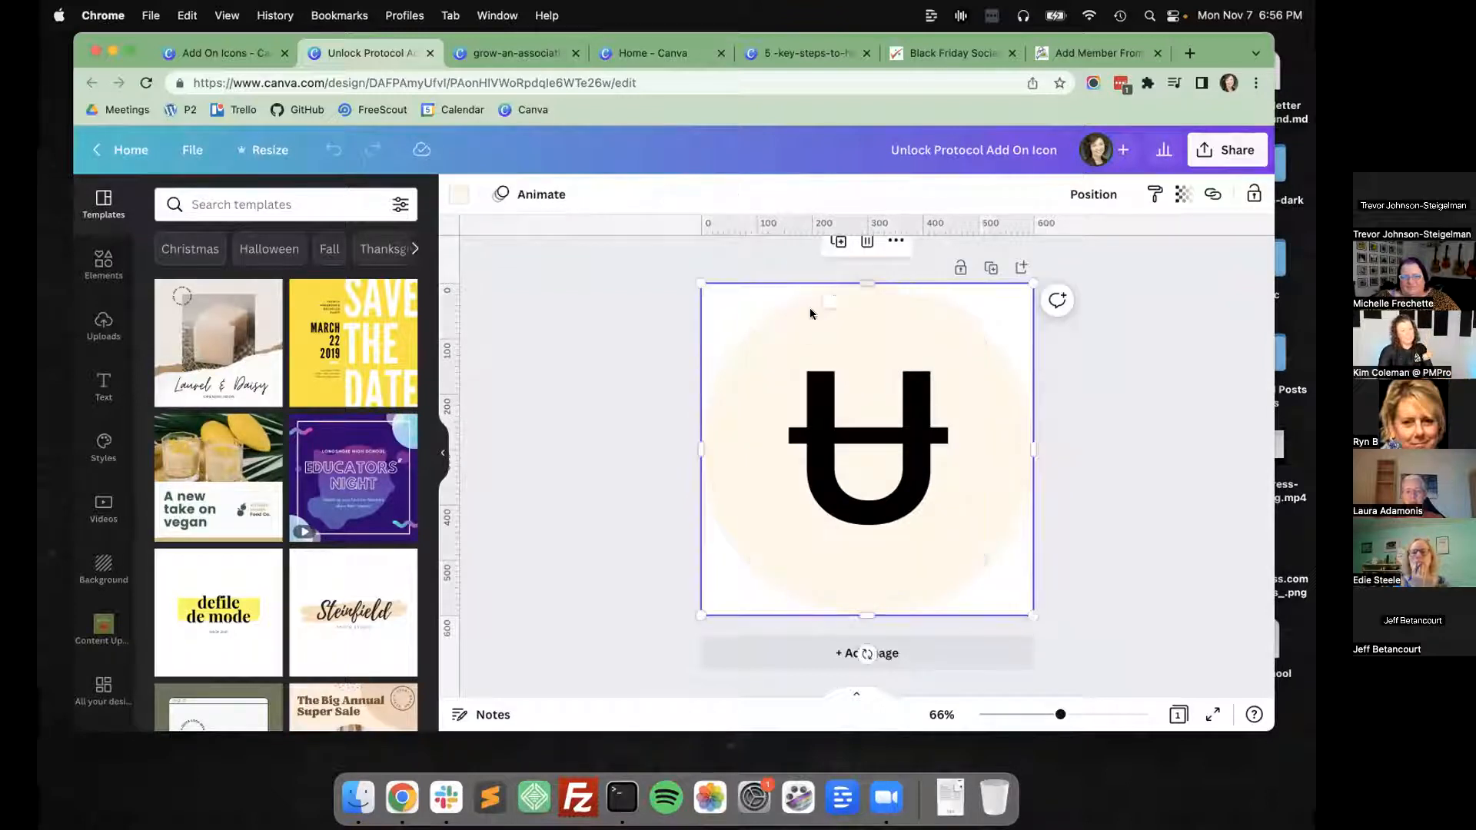
# Download the Unlock Protocol icon as a PNG at size 1 with a transparent background.
pyautogui.click(1227, 152)
pyautogui.click(993, 554)
pyautogui.click(983, 372)
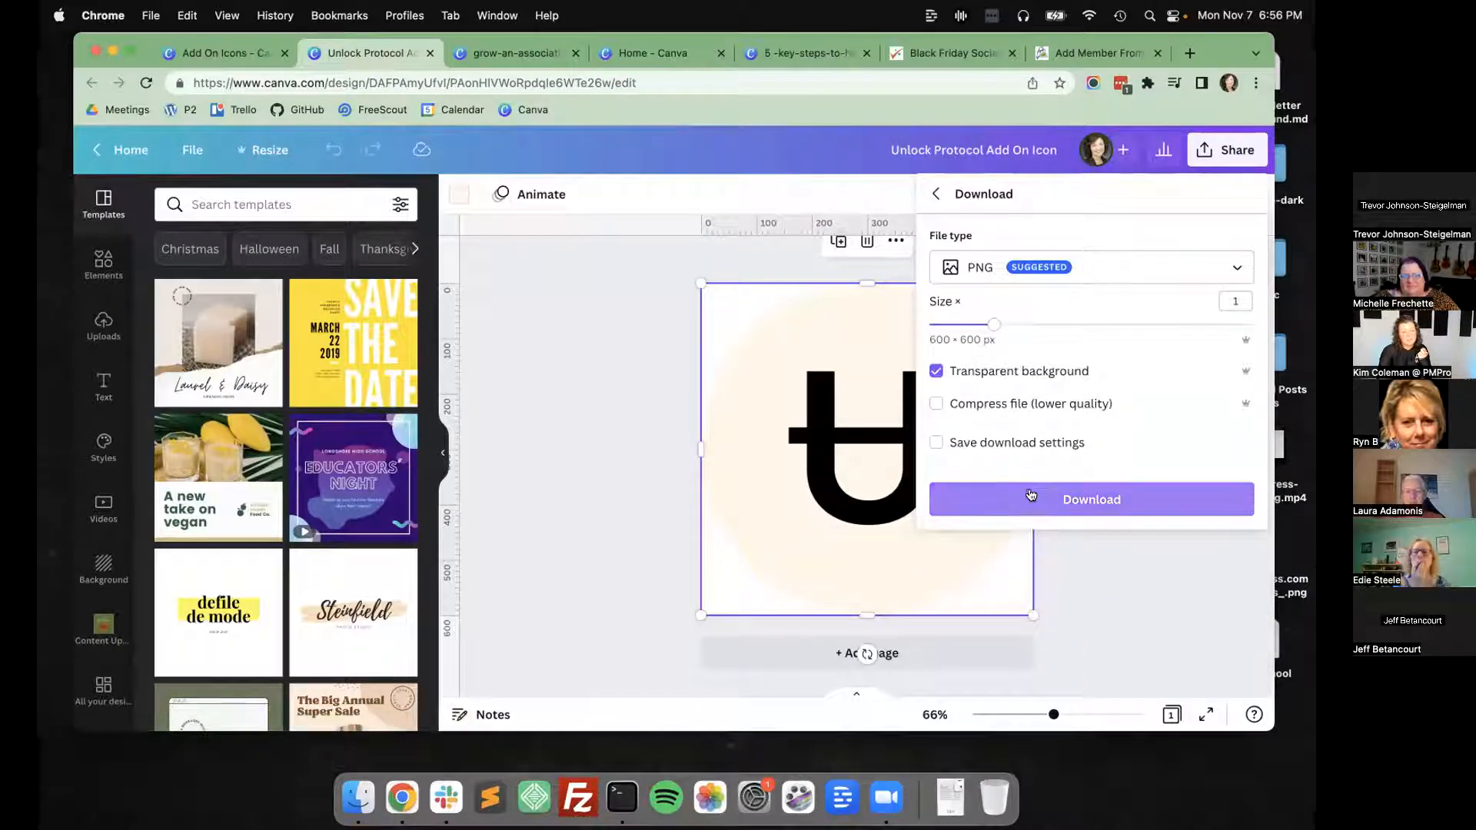
pyautogui.click(1052, 500)
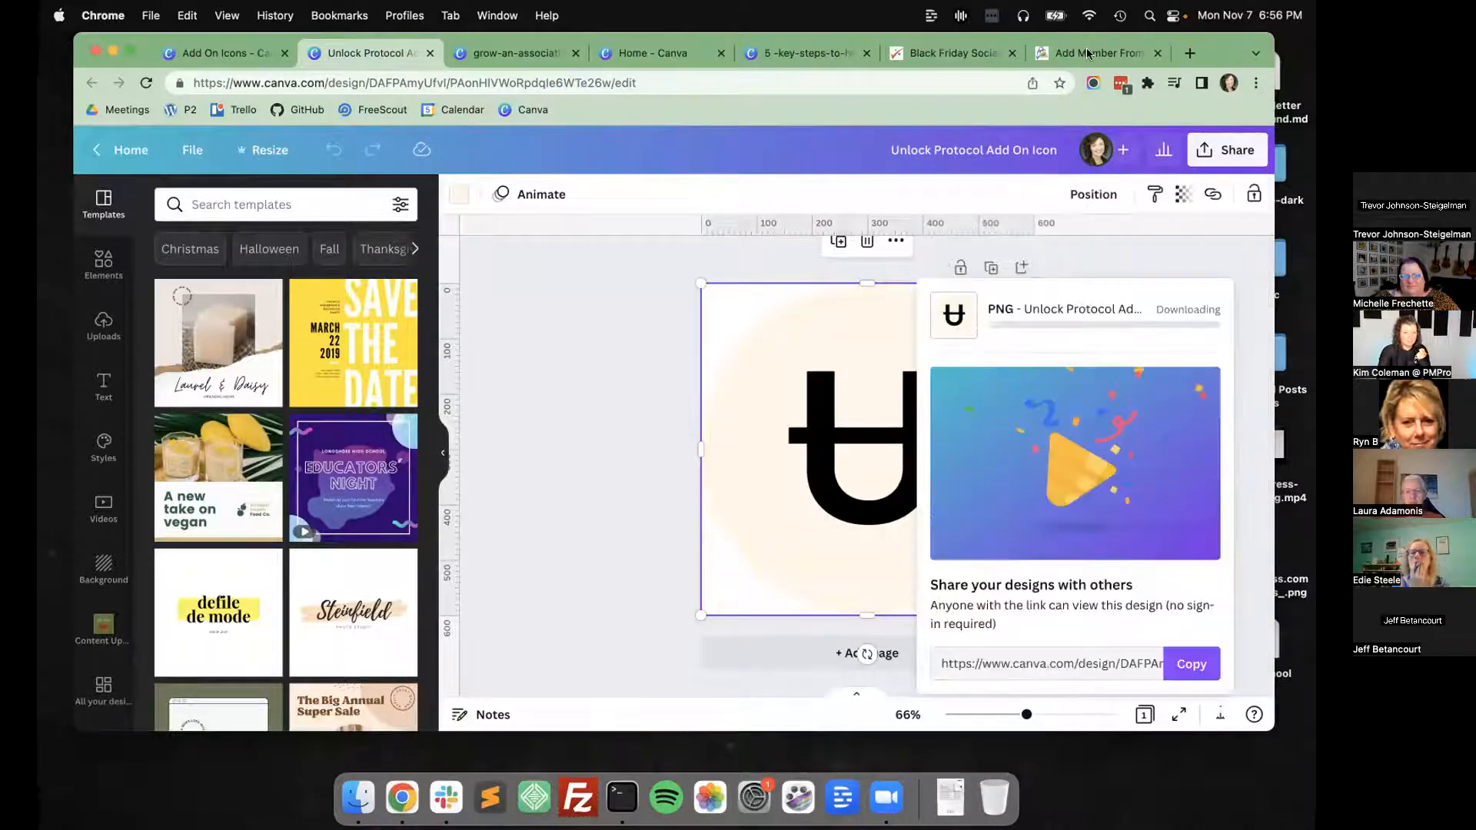
# On the Paid Memberships Pro site, request the address add-ons/pmpro-unlock and log in with the saved username and password.
pyautogui.click(1092, 53)
pyautogui.click(465, 82)
pyautogui.moveTo(464, 83); pyautogui.dragTo(638, 83)
pyautogui.press('BackSpace')
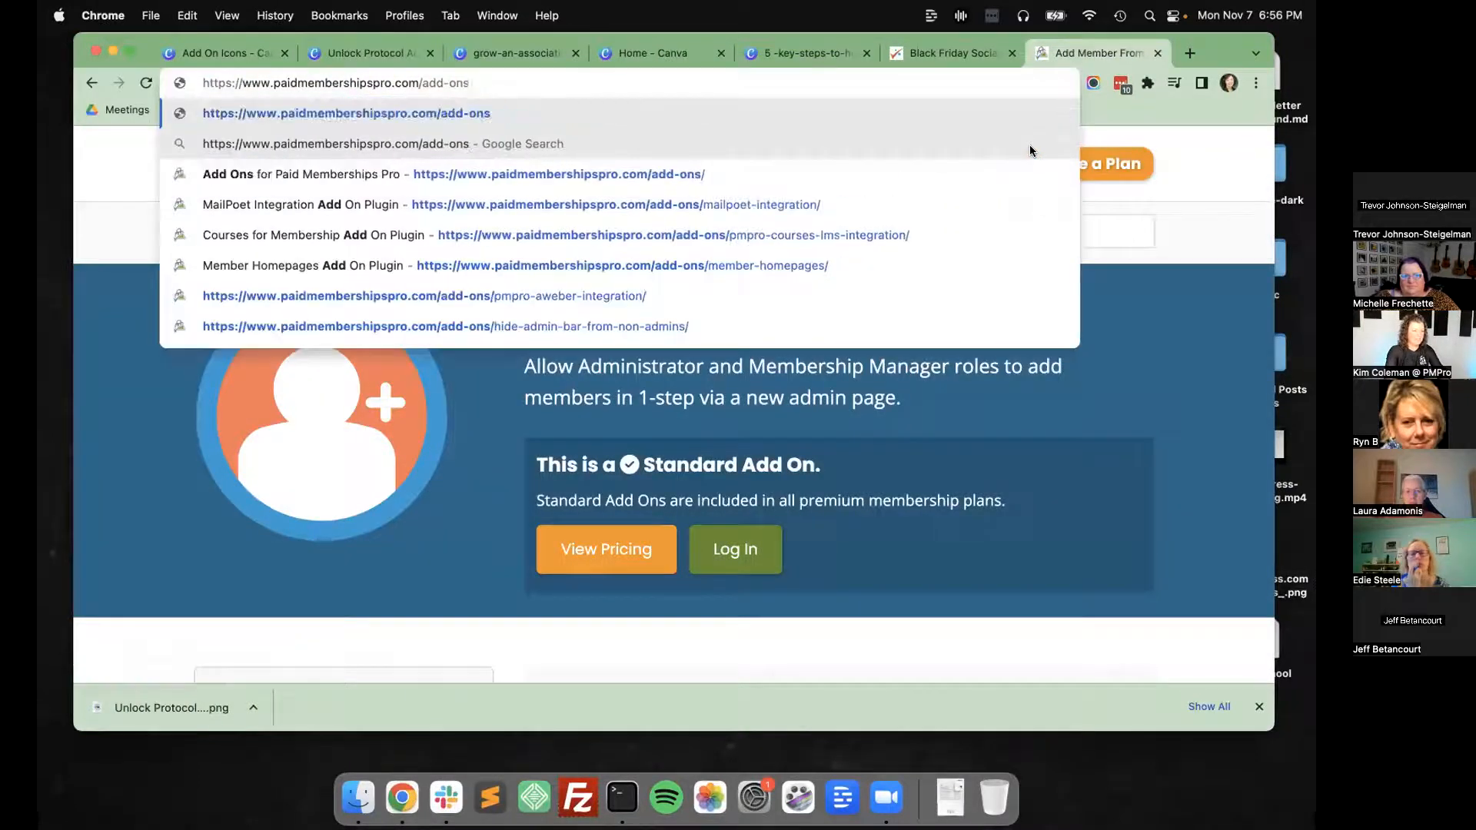
pyautogui.write('/unlock')
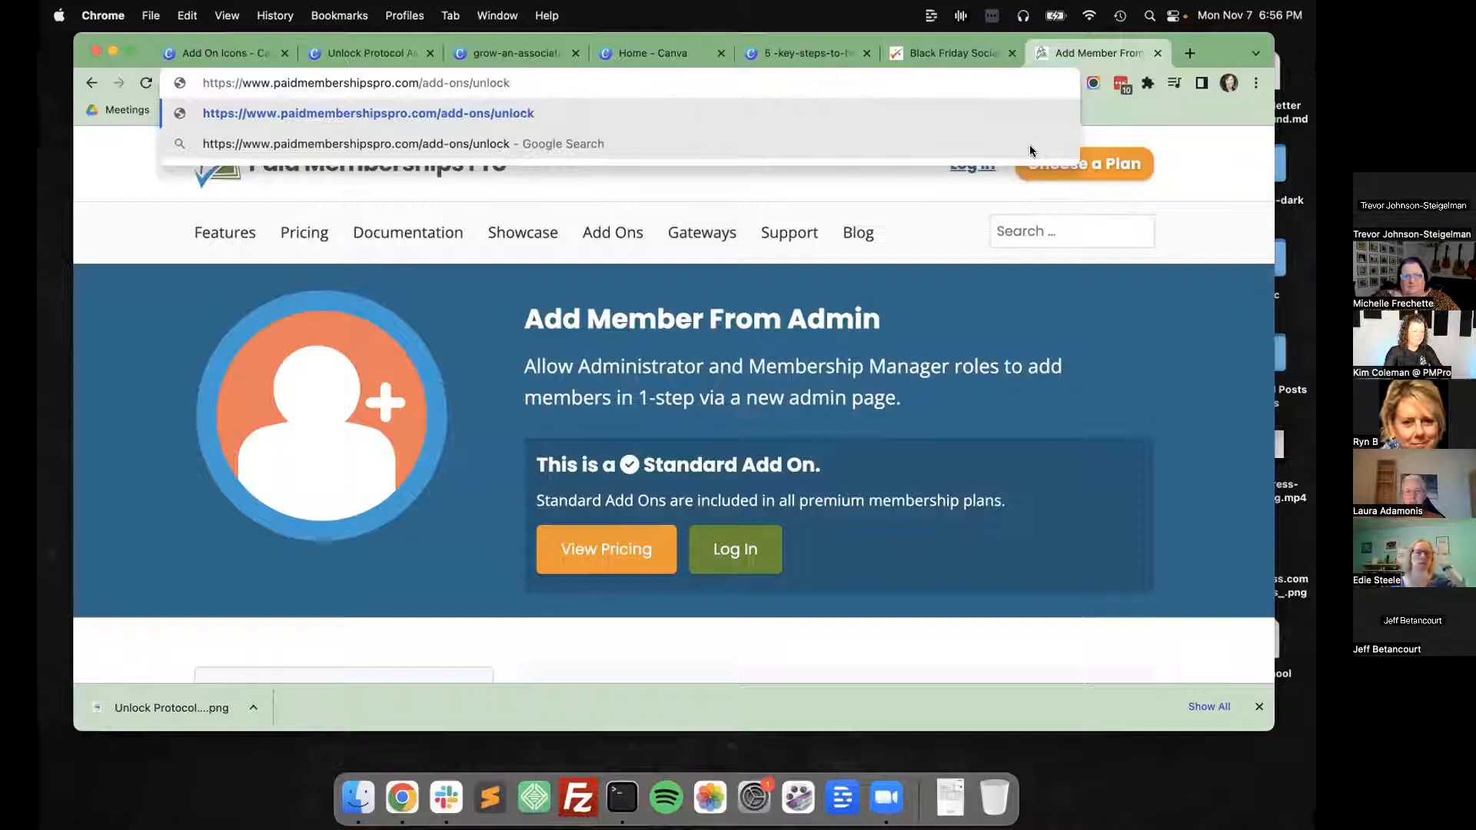
pyautogui.write('pmpro-')
pyautogui.press('Return')
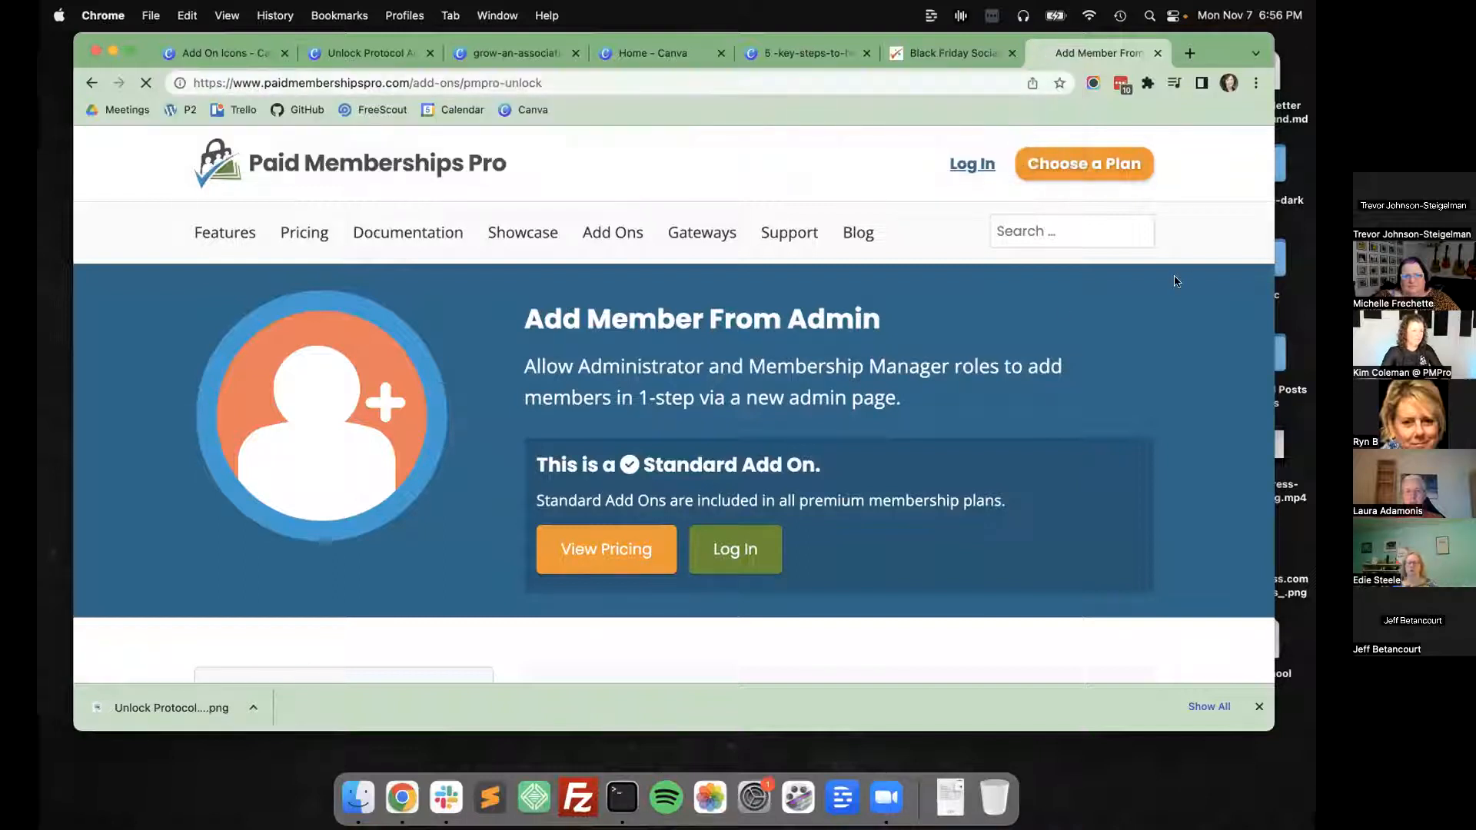
pyautogui.click(971, 164)
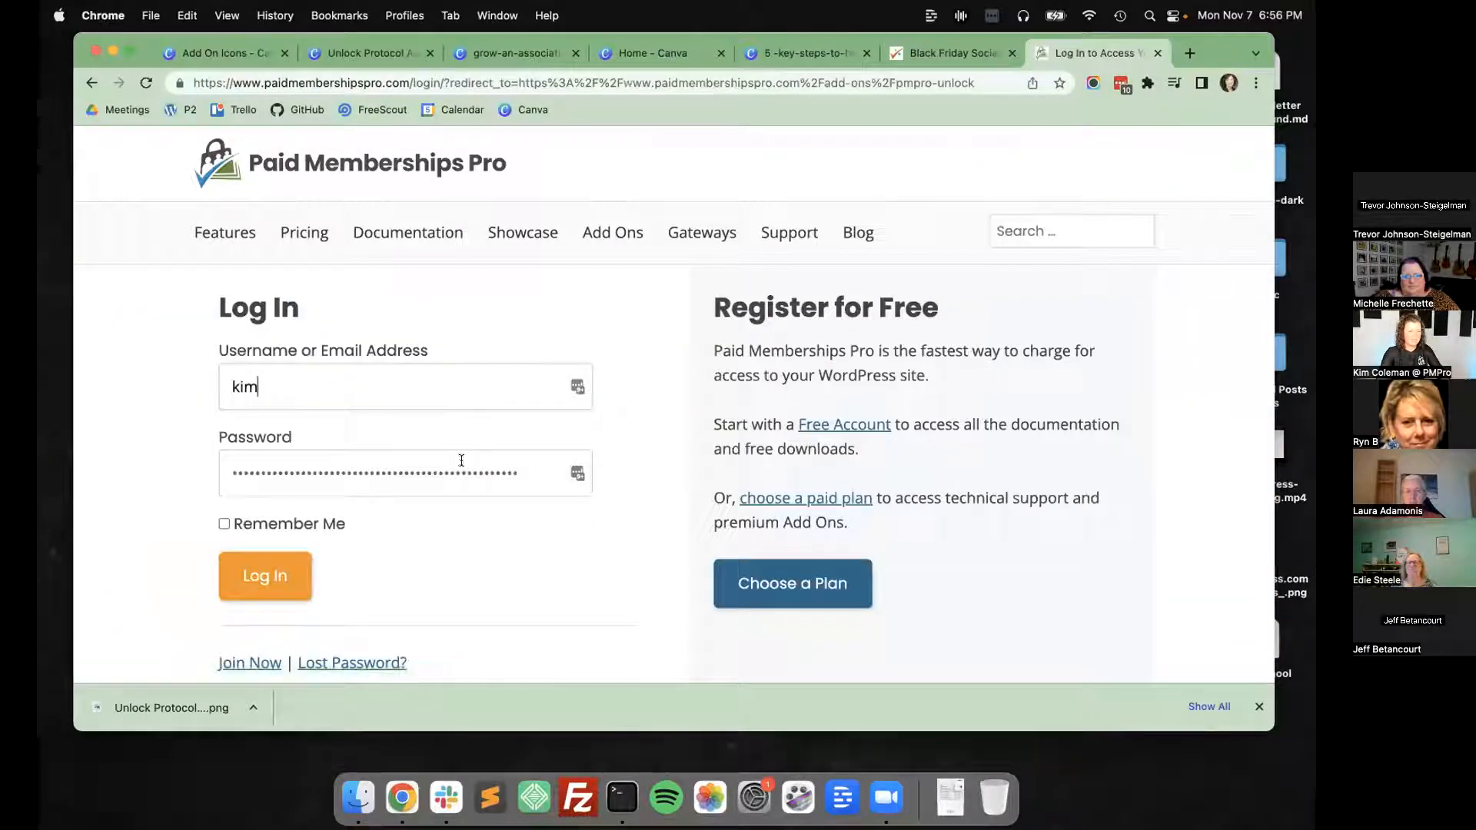
pyautogui.click(256, 585)
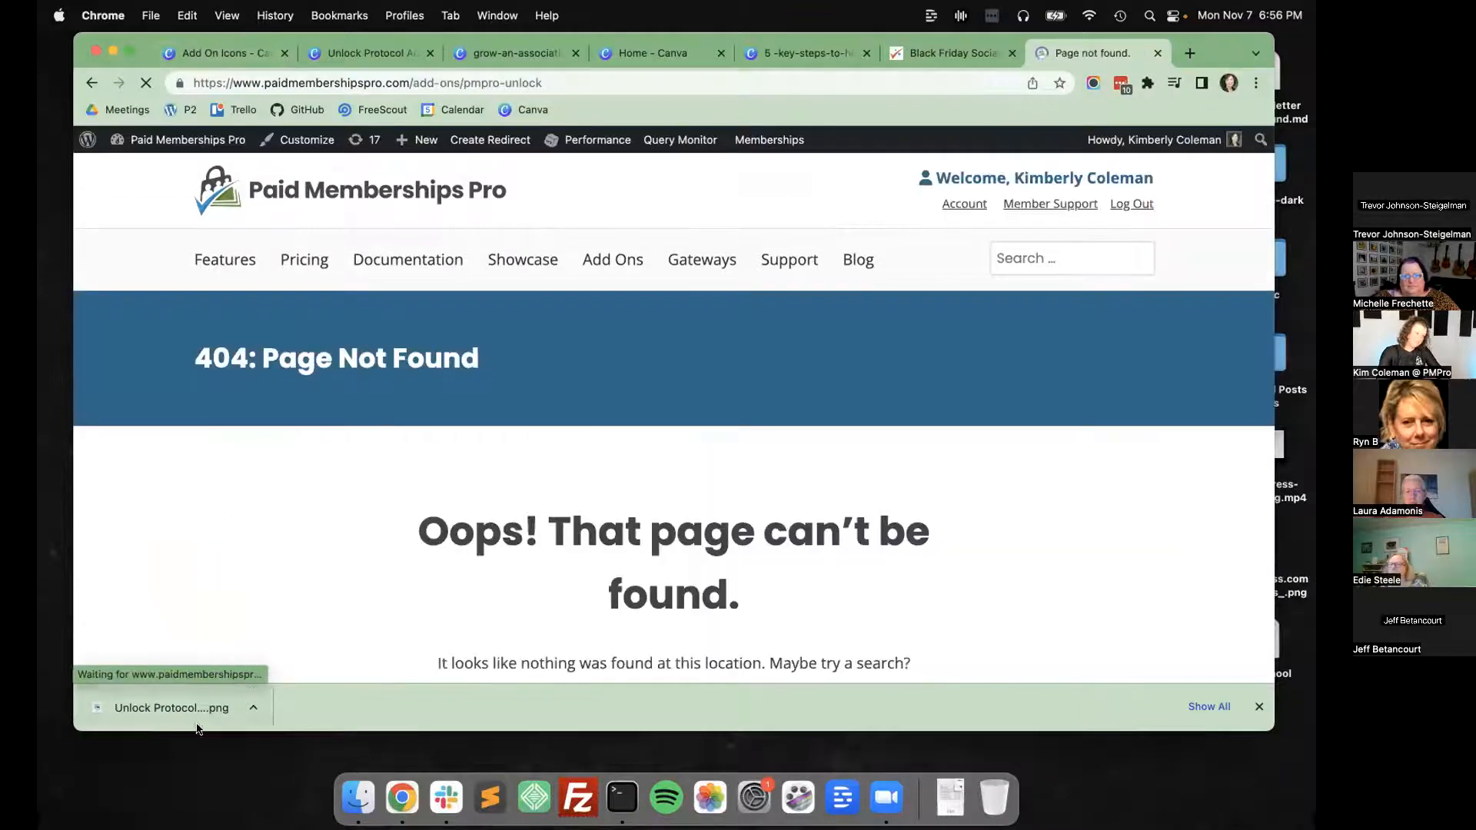
# View the downloaded Unlock Protocol PNG in Preview, and return to the Add On Icons folder in Canva.
pyautogui.click(172, 707)
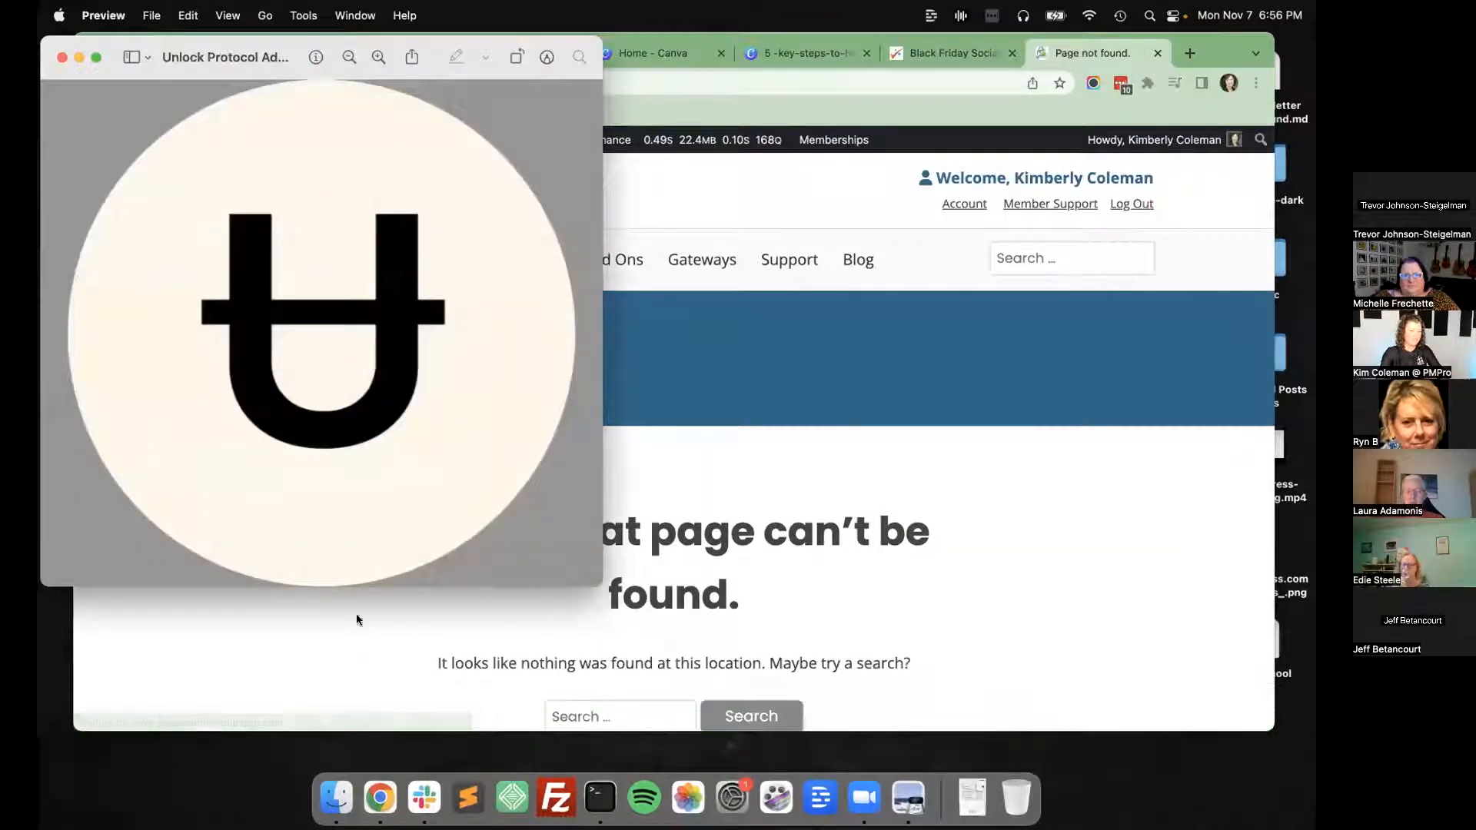
pyautogui.click(728, 471)
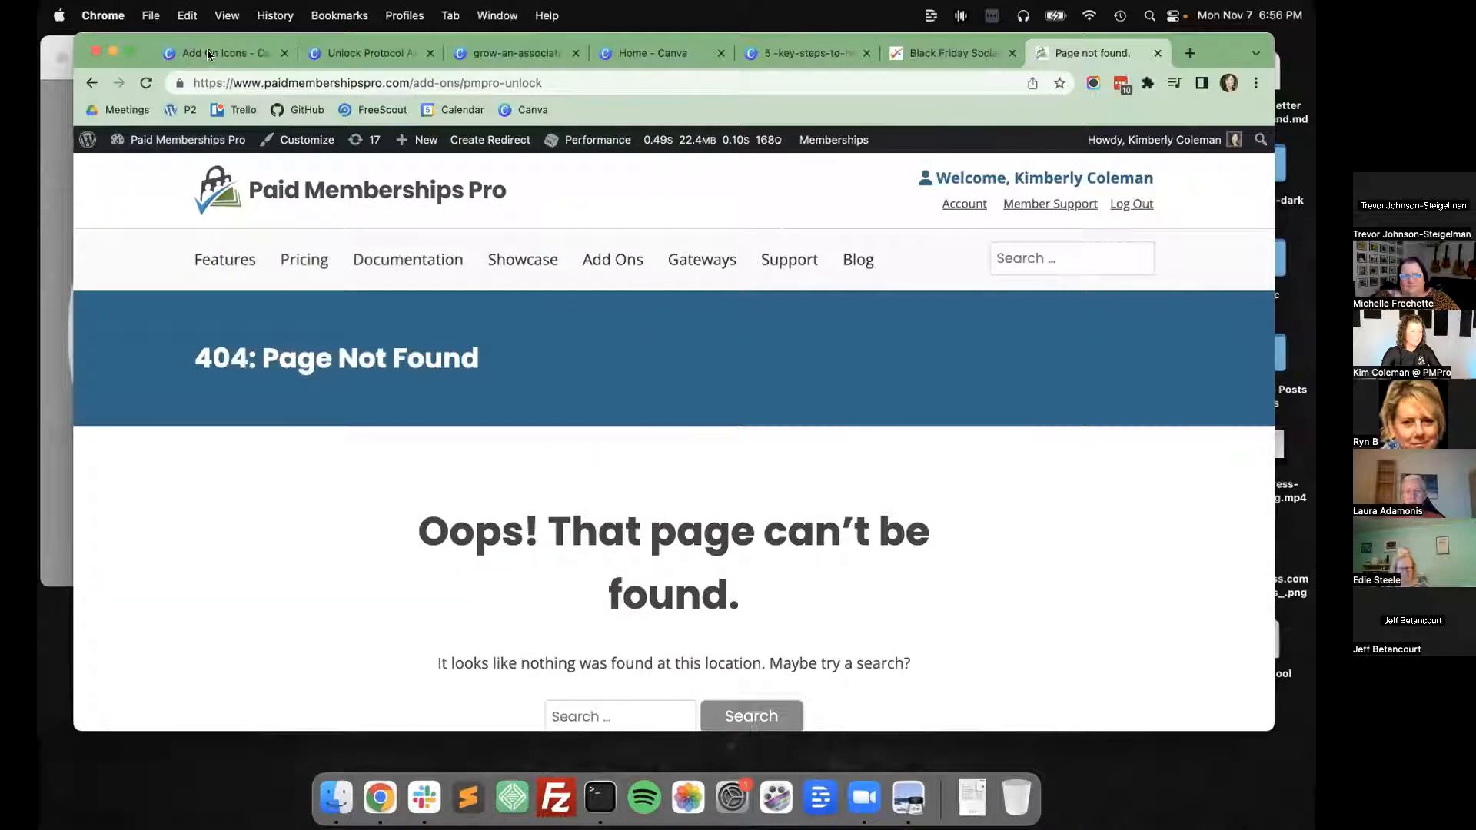
pyautogui.press('super+1')
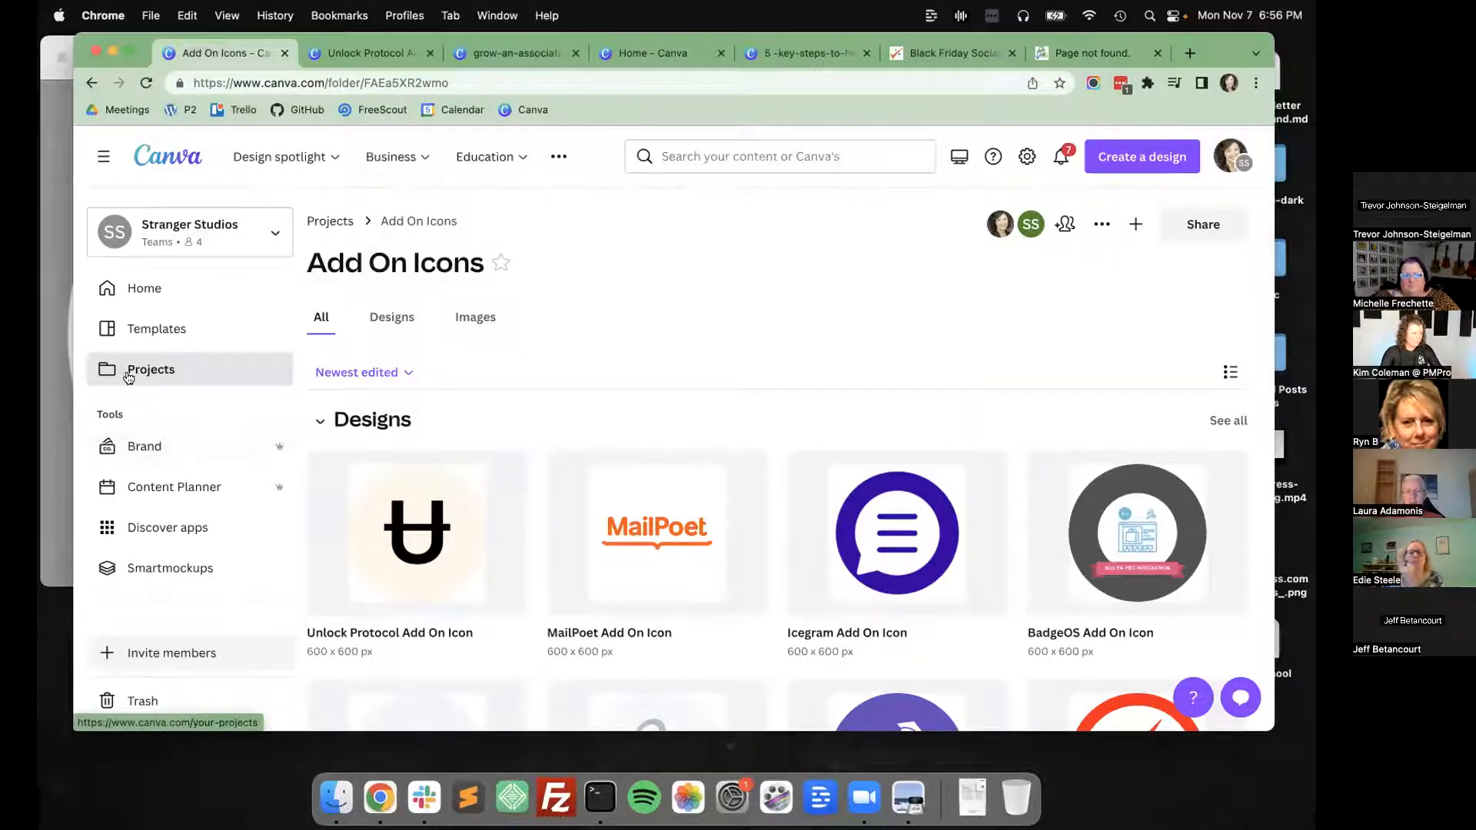
# Go back to the project folders and open Ebooks, Covers, and Internal Graphics.
pyautogui.click(128, 372)
pyautogui.click(389, 320)
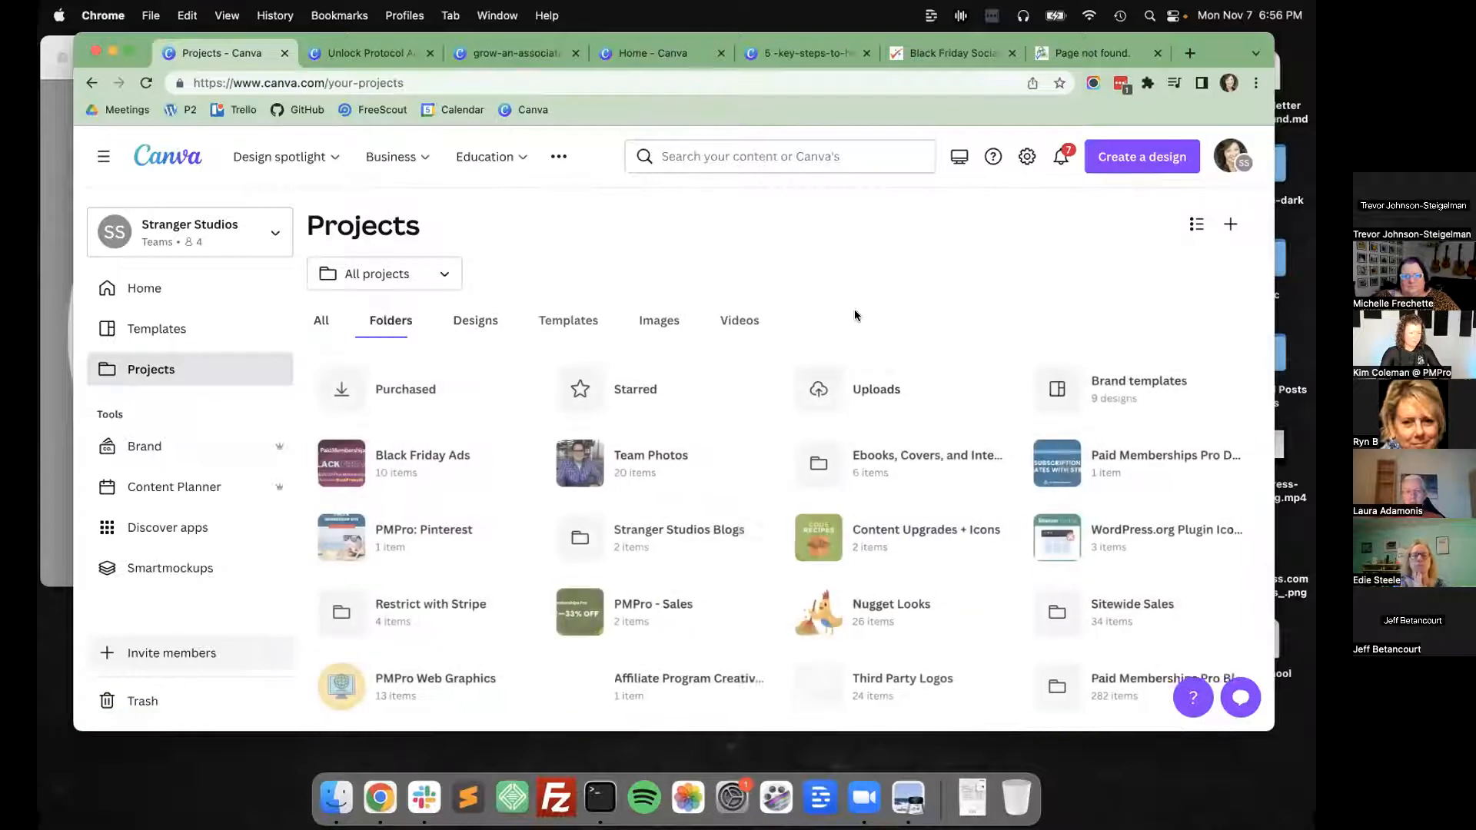
pyautogui.click(892, 444)
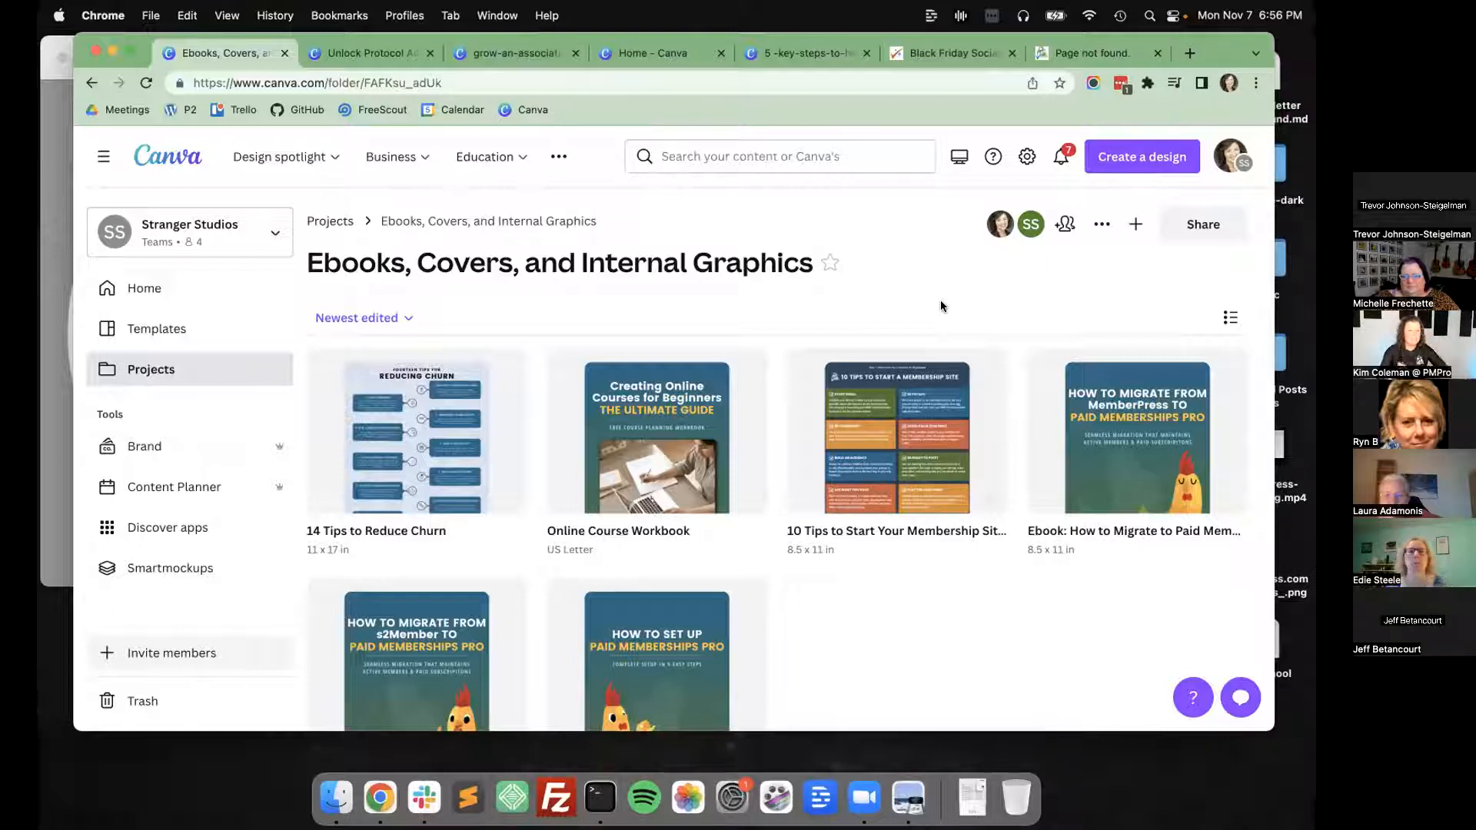
# Open Online Course Workbook and examine the layout of its cover and inner pages up close at 91% zoom.
pyautogui.click(699, 429)
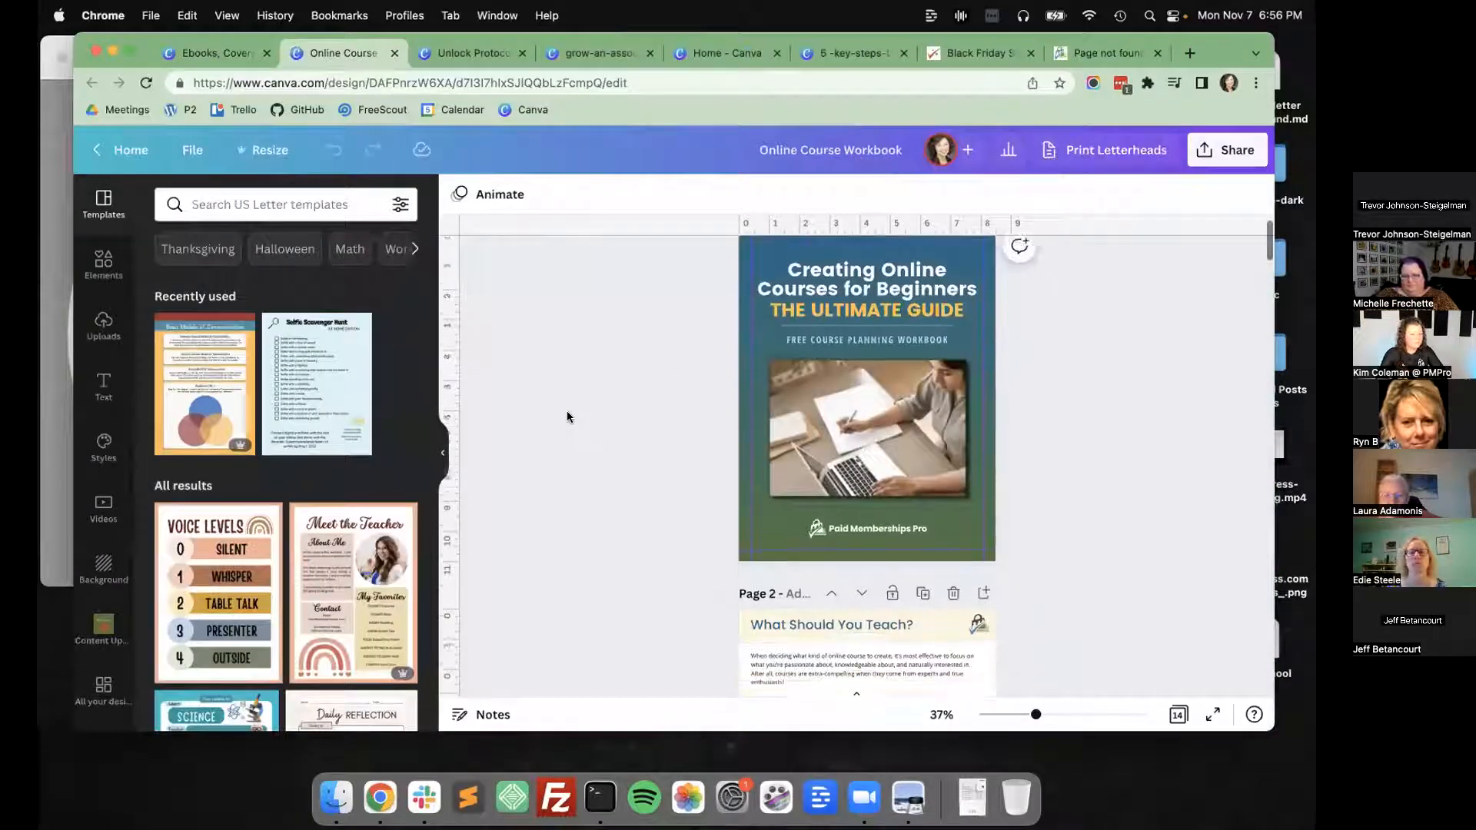
pyautogui.scroll(-1, 567, 418)
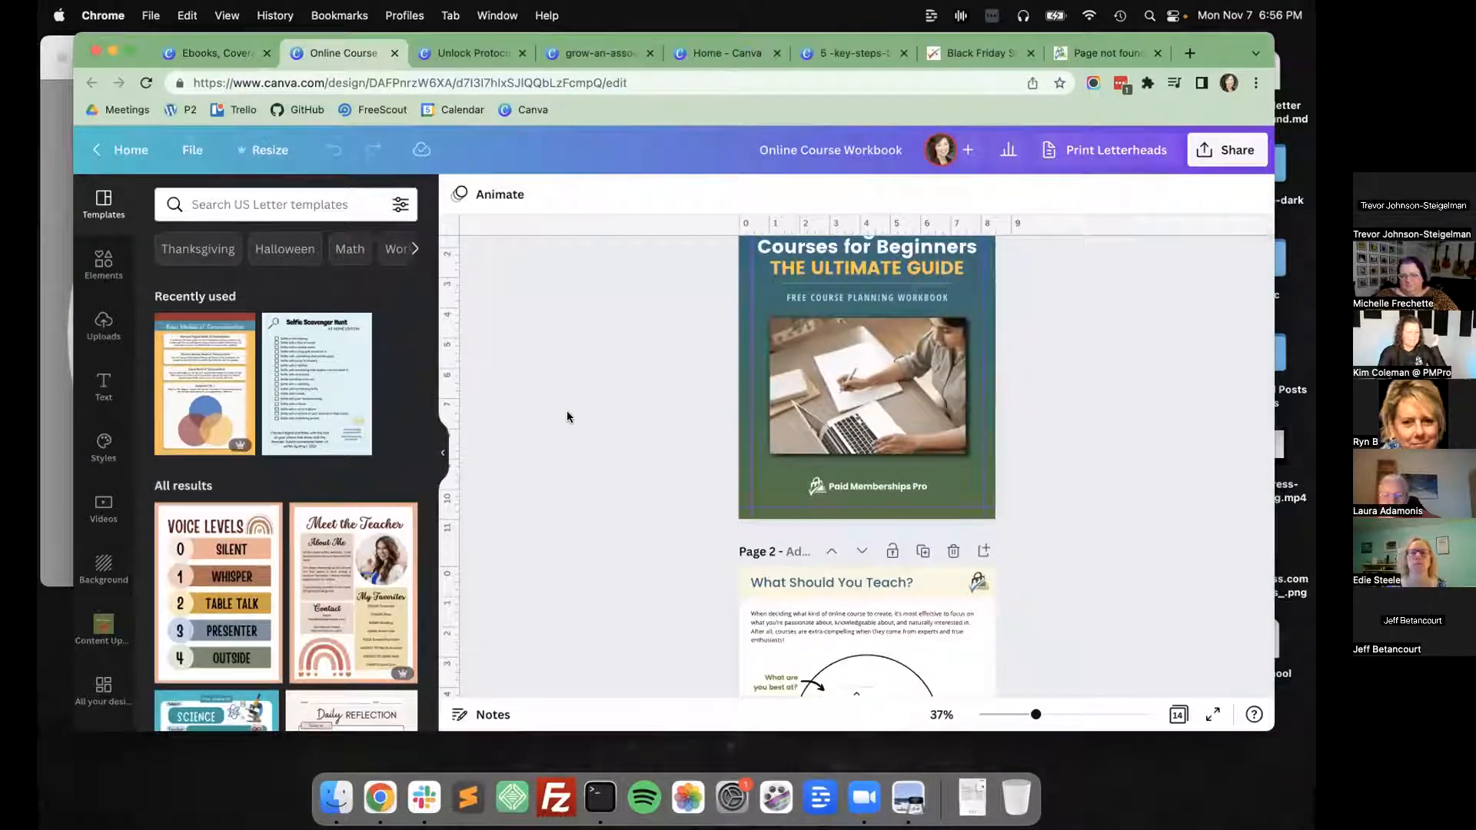
pyautogui.scroll(-10, 568, 418)
pyautogui.scroll(-10, 568, 417)
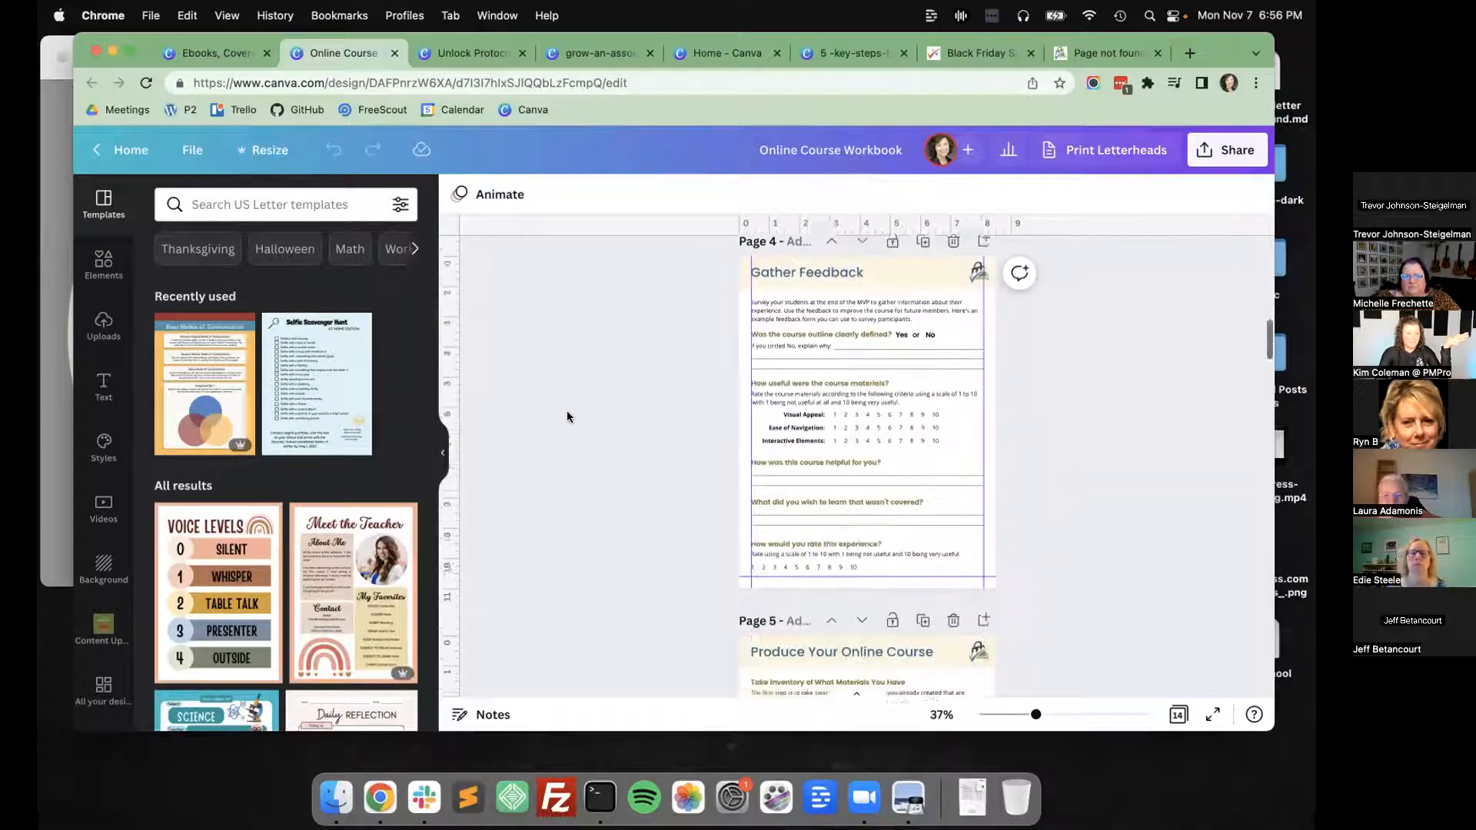
pyautogui.scroll(-1, 568, 417)
pyautogui.moveTo(1035, 717); pyautogui.dragTo(1074, 715)
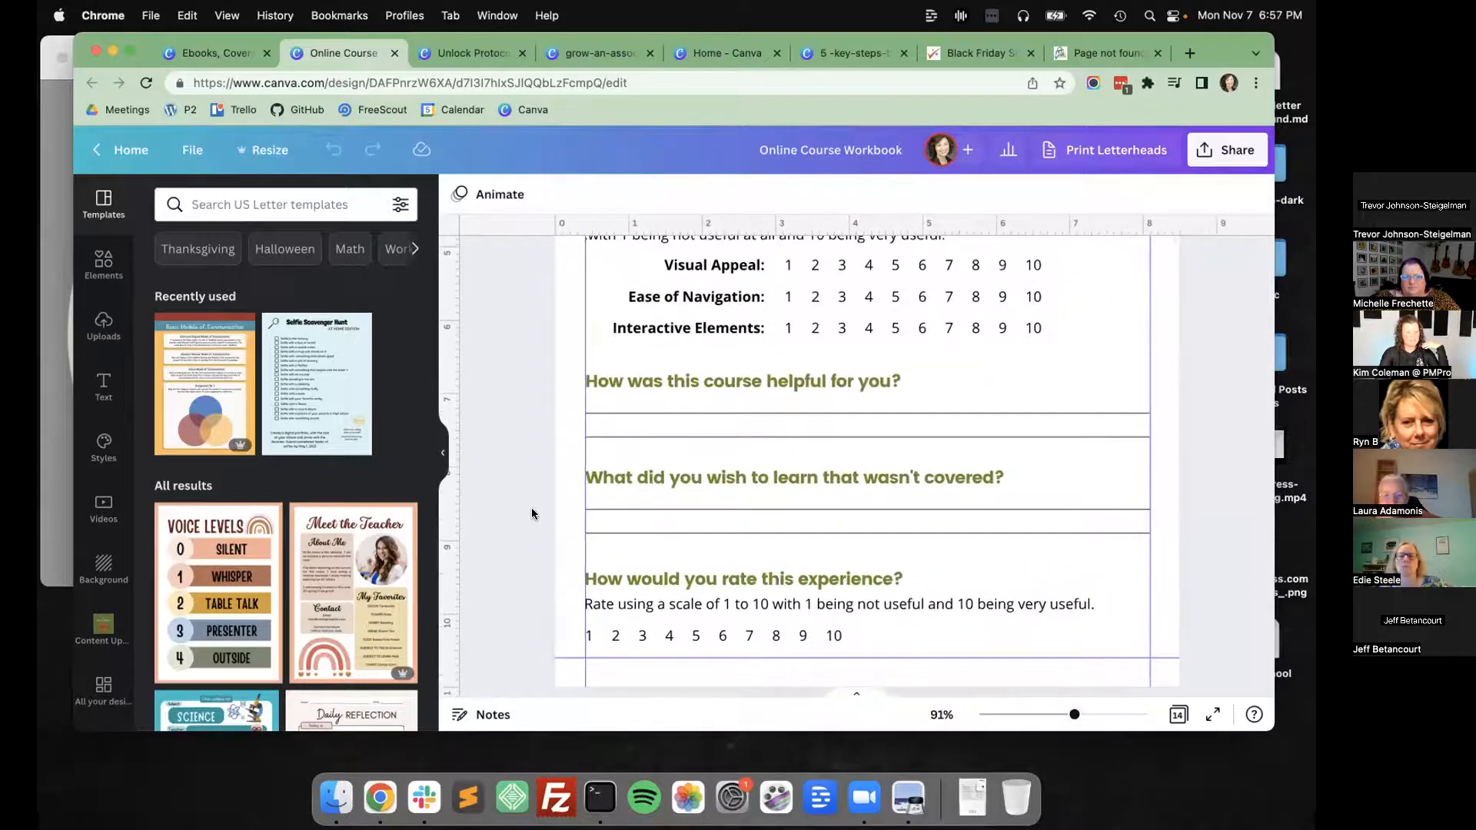
pyautogui.scroll(6, 532, 514)
pyautogui.scroll(-1, 532, 513)
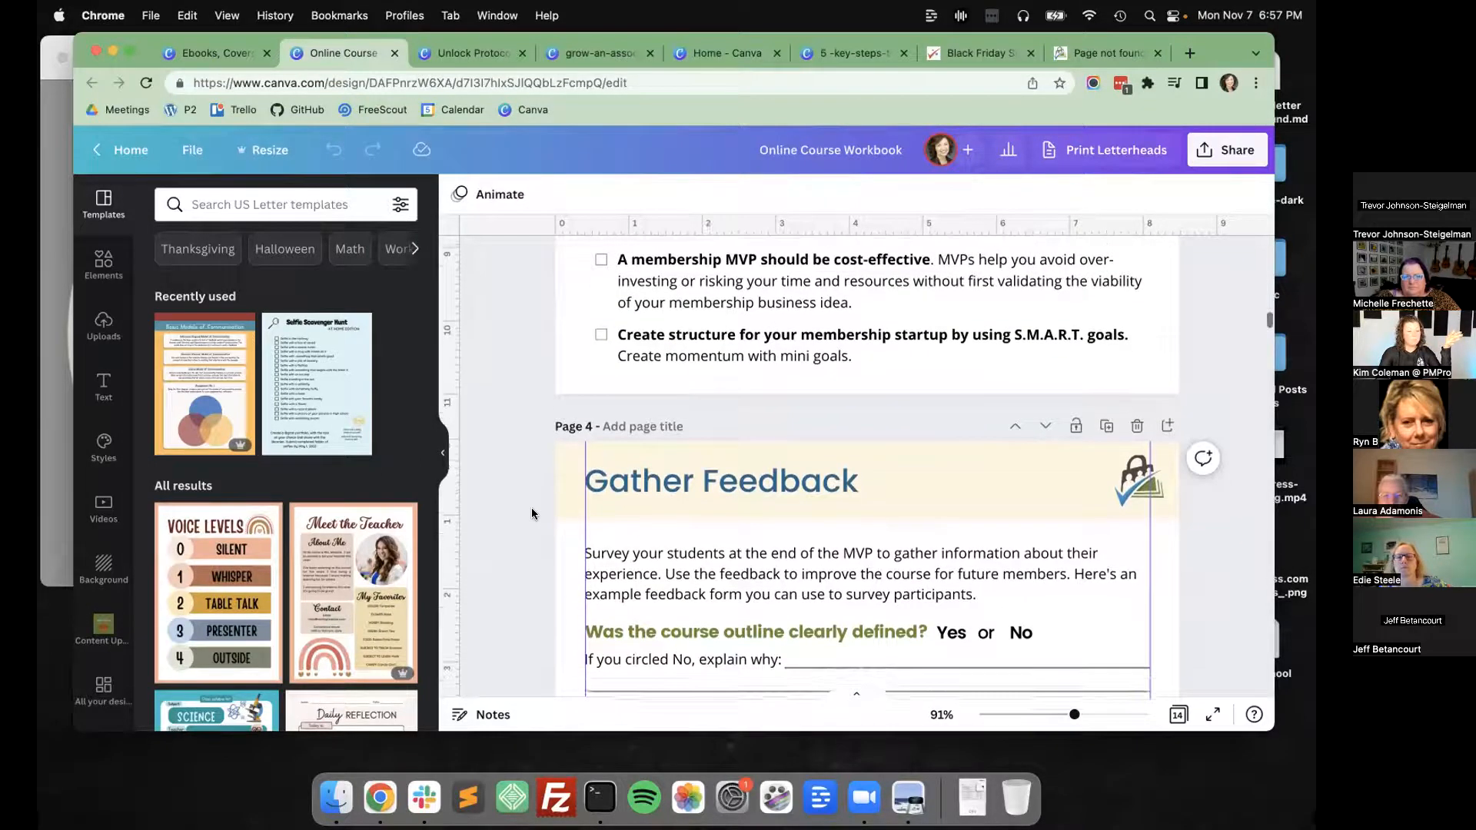
pyautogui.scroll(5, 532, 512)
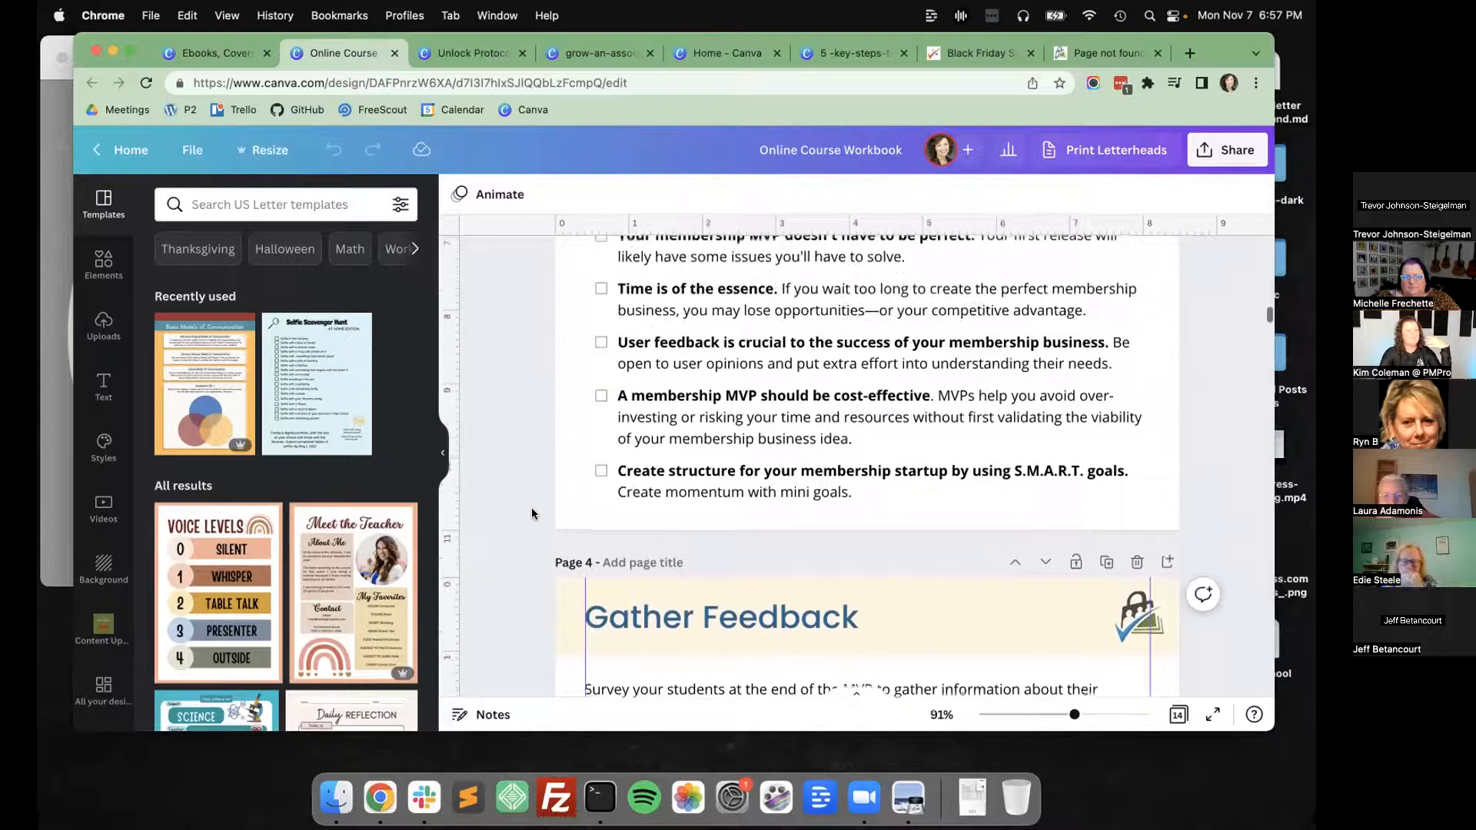
pyautogui.scroll(7, 532, 512)
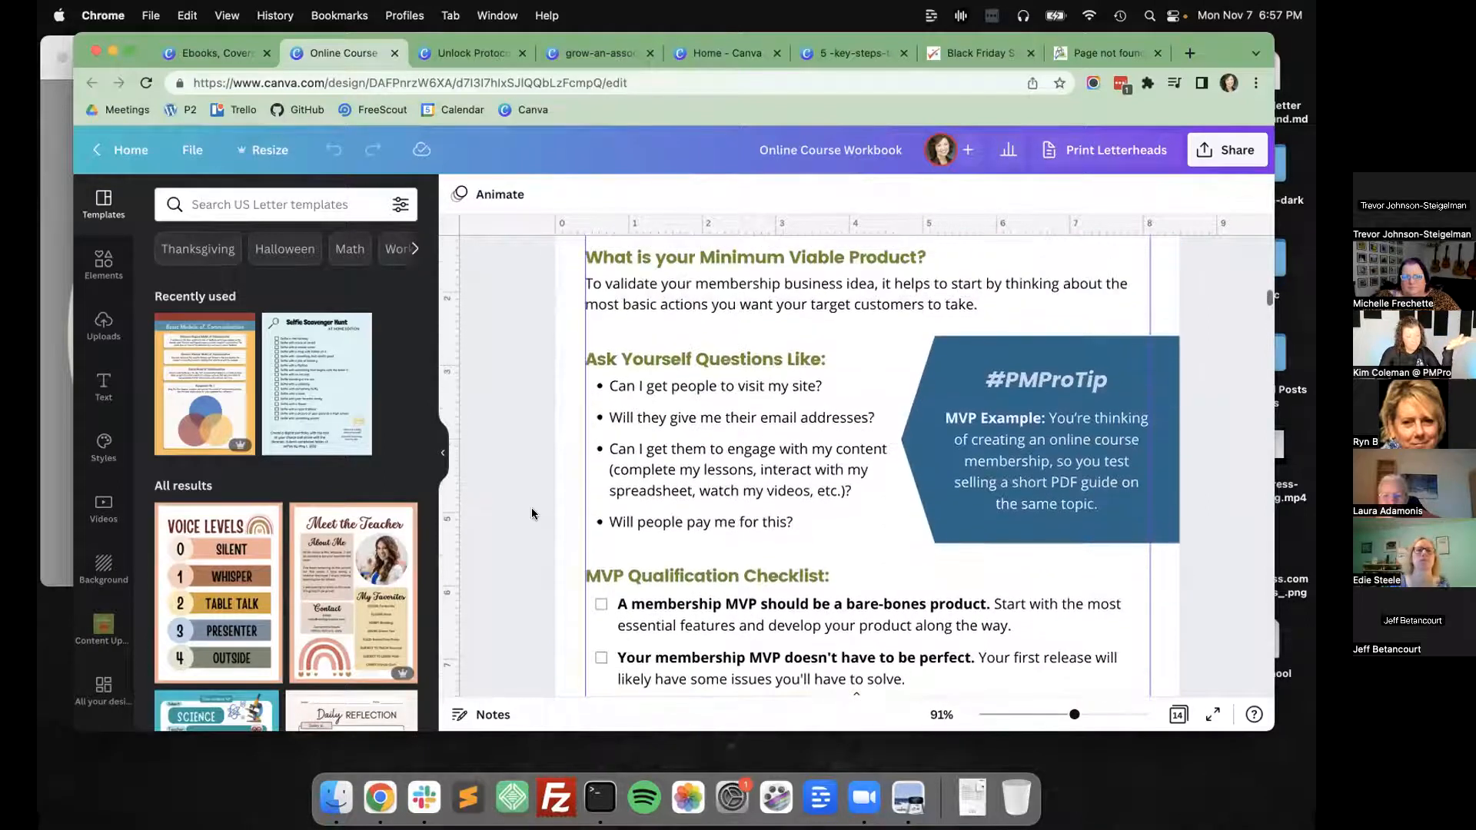
pyautogui.scroll(2, 532, 507)
pyautogui.scroll(-4, 532, 507)
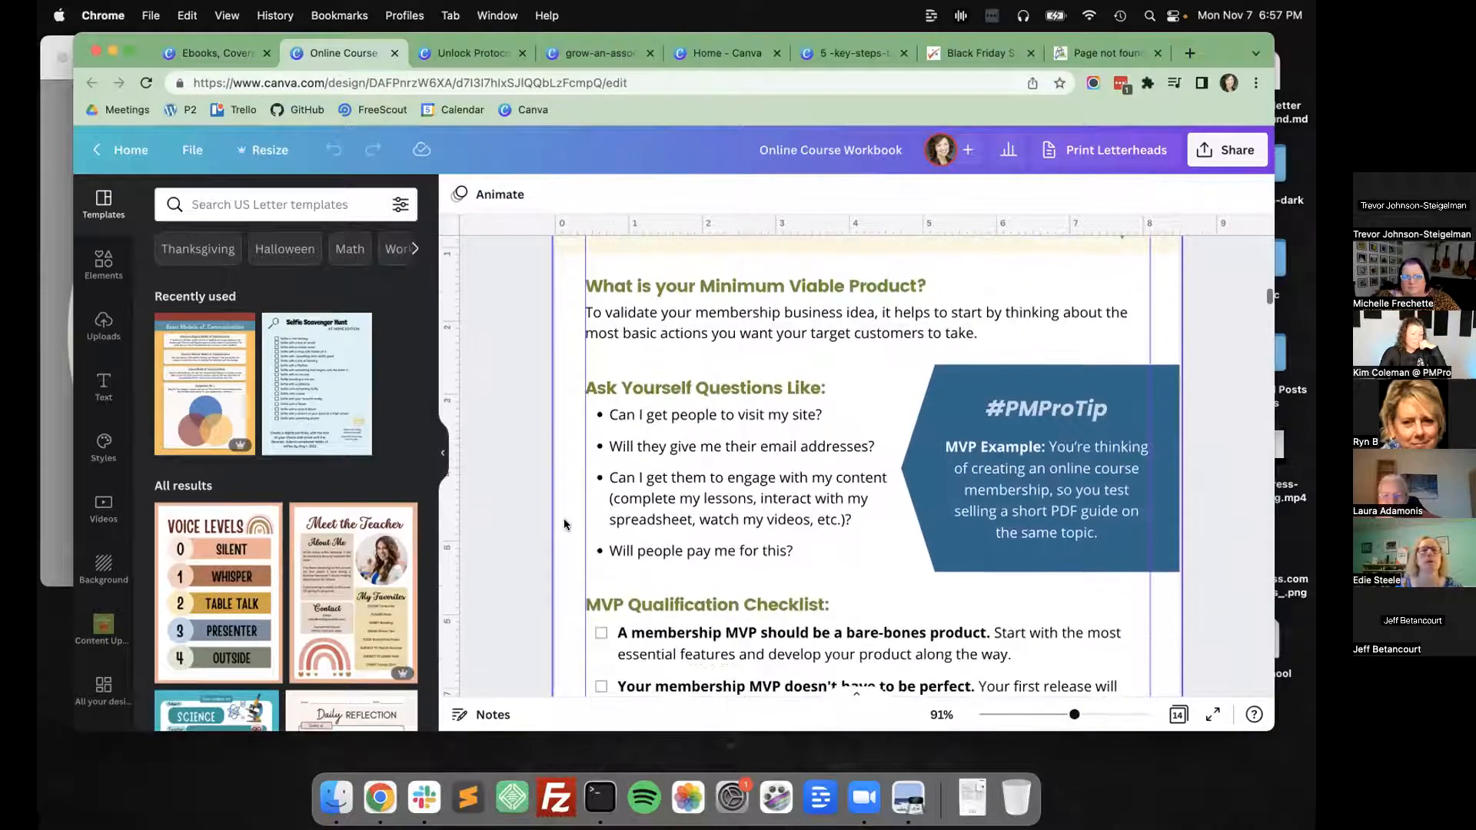
# Skim the workbook's inner pages at 56% zoom and download all 14 pages as PDF Standard.
pyautogui.scroll(-5, 748, 689)
pyautogui.moveTo(1075, 715); pyautogui.dragTo(1054, 715)
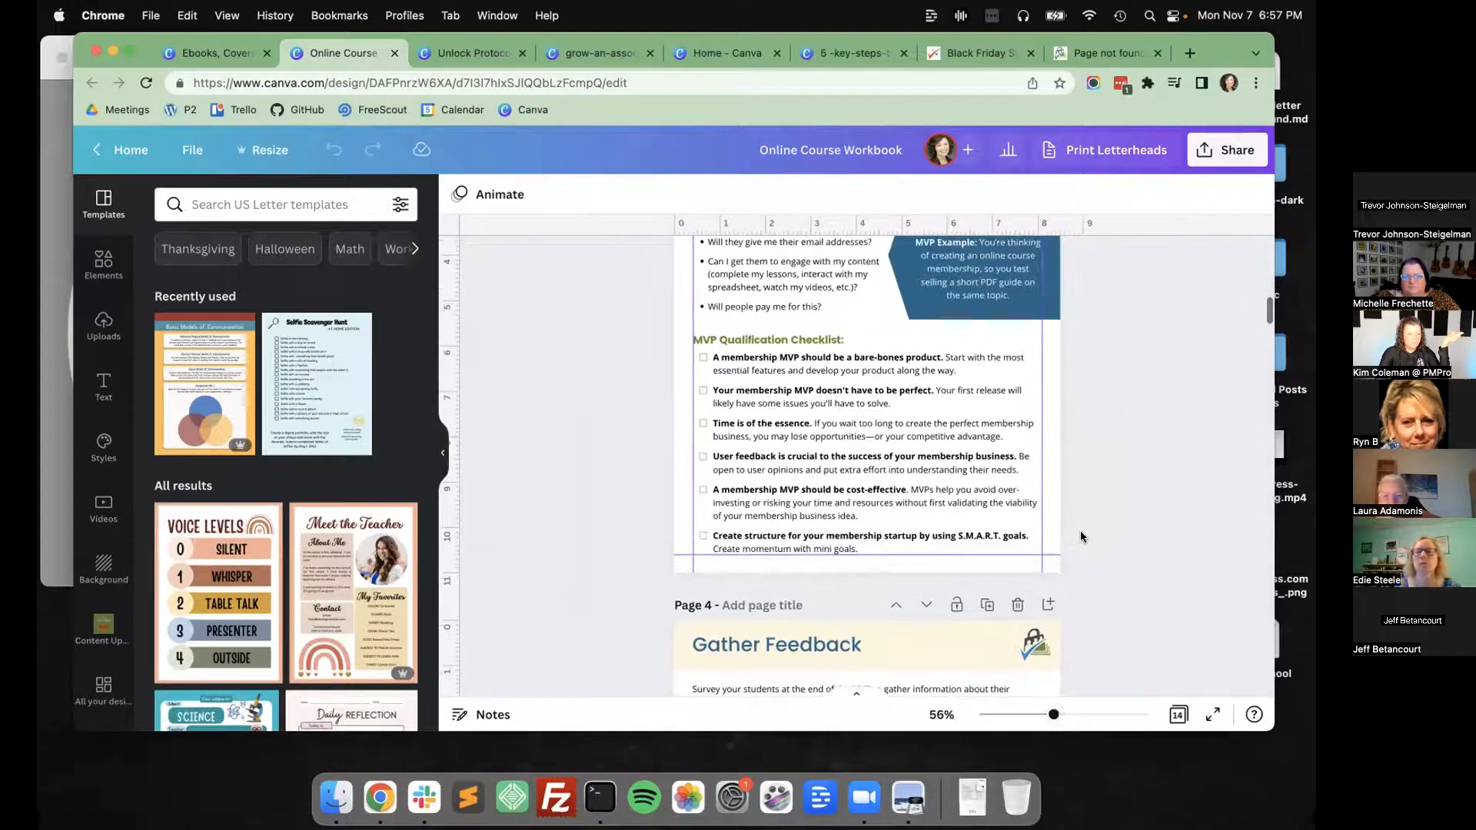
pyautogui.scroll(-15, 1081, 536)
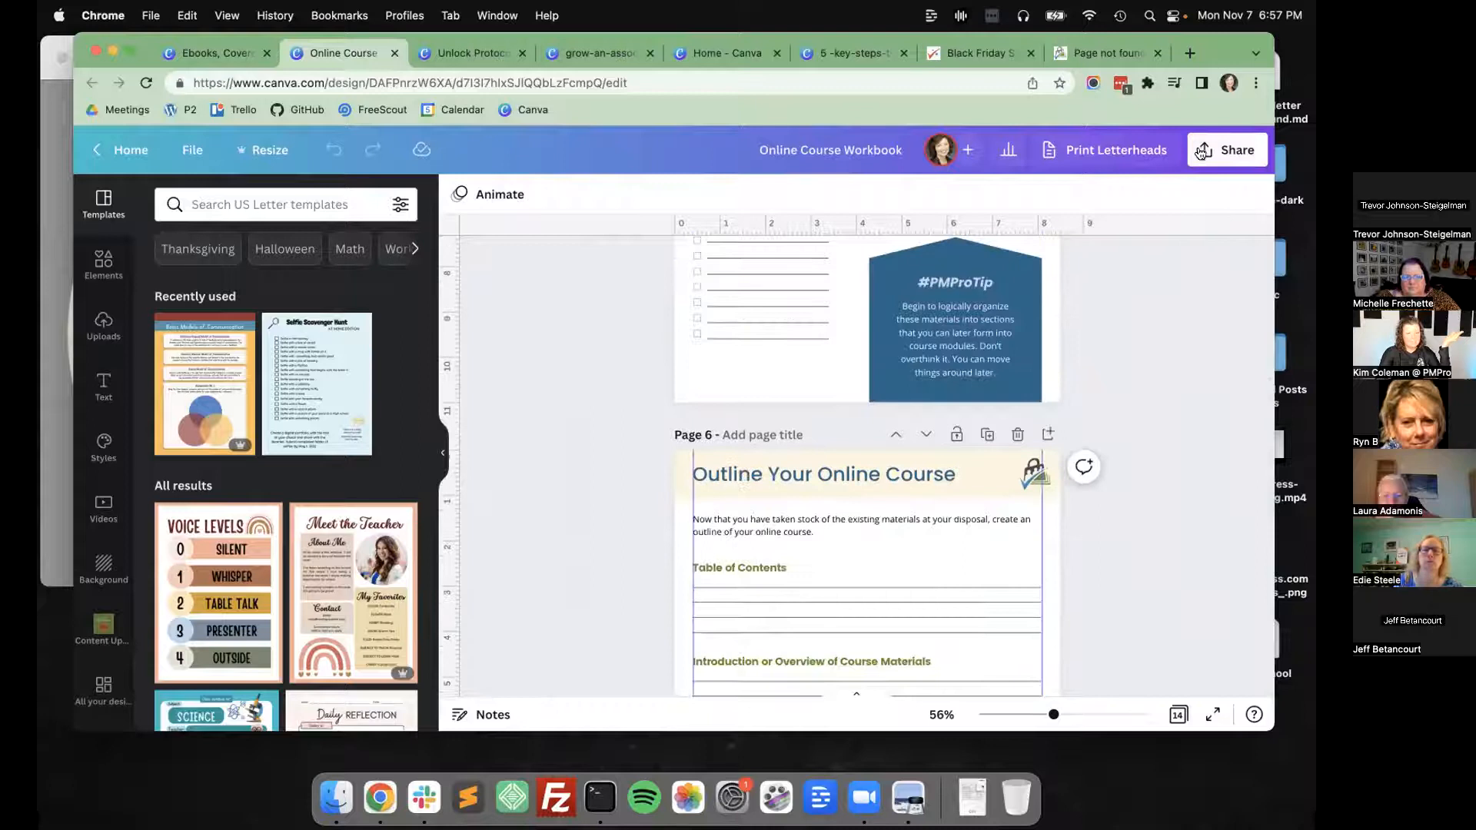
pyautogui.click(1201, 150)
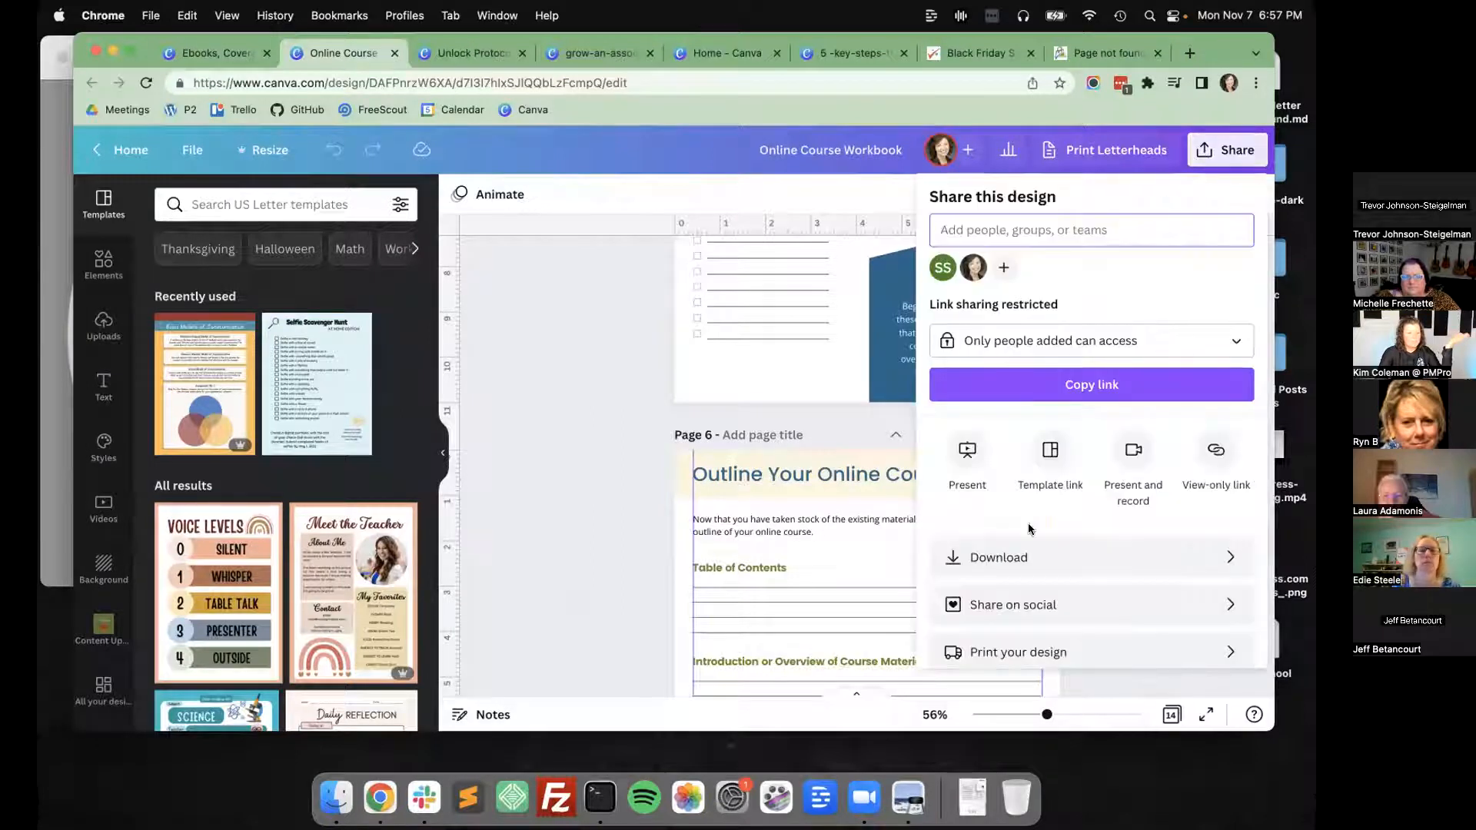
pyautogui.click(1026, 555)
pyautogui.click(1084, 283)
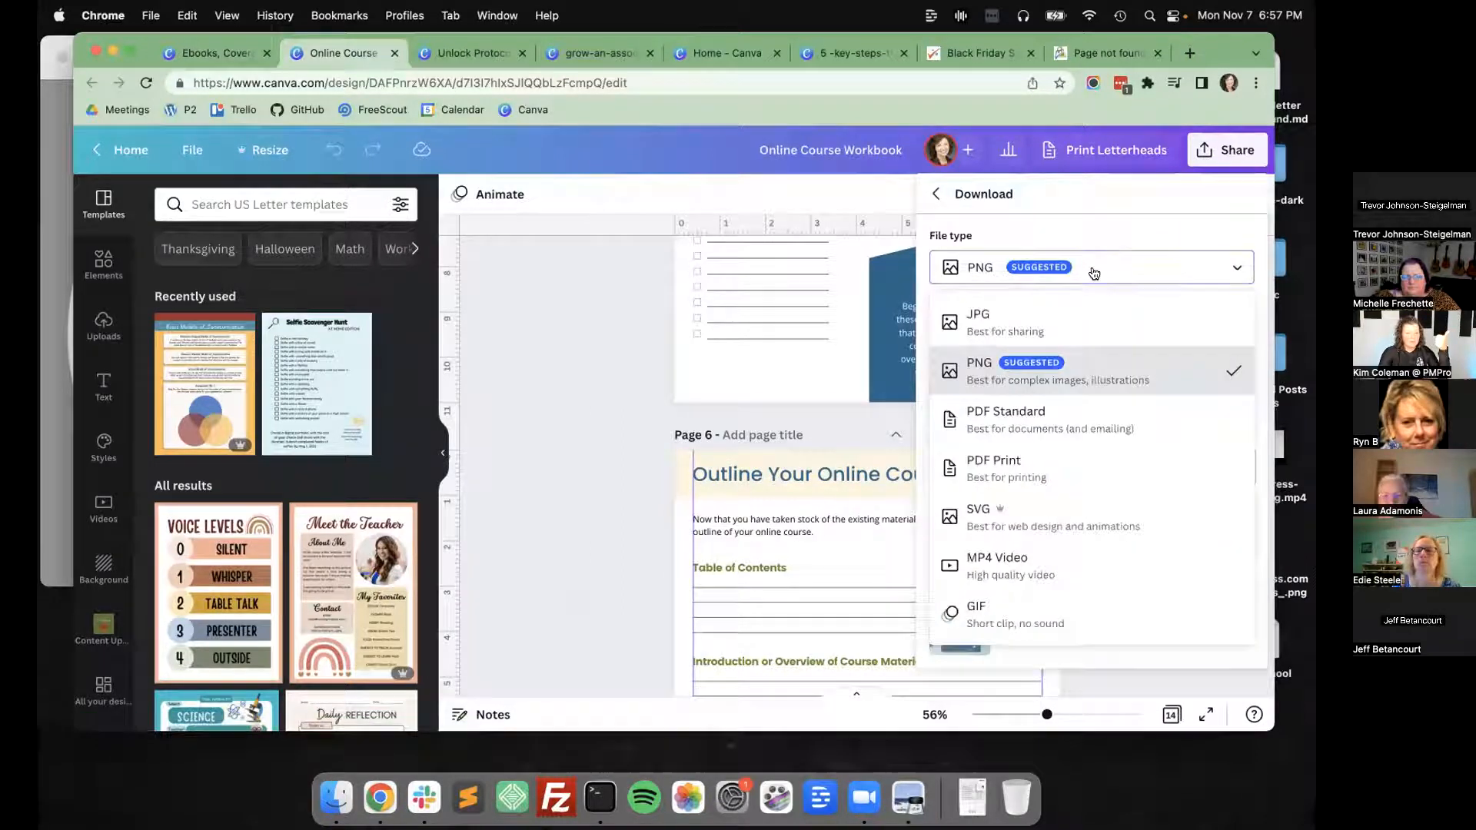
pyautogui.click(1078, 421)
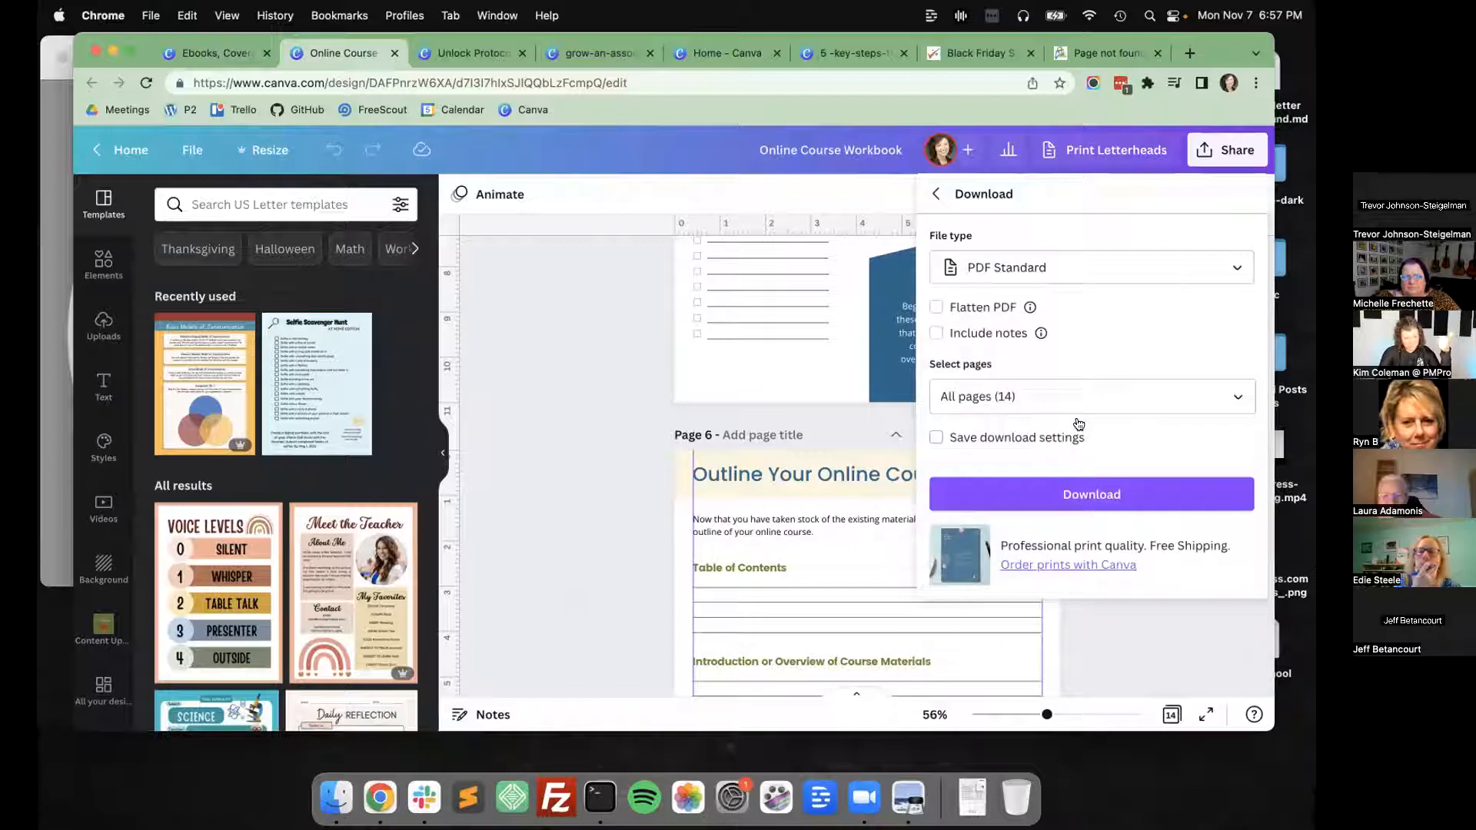
pyautogui.click(1102, 489)
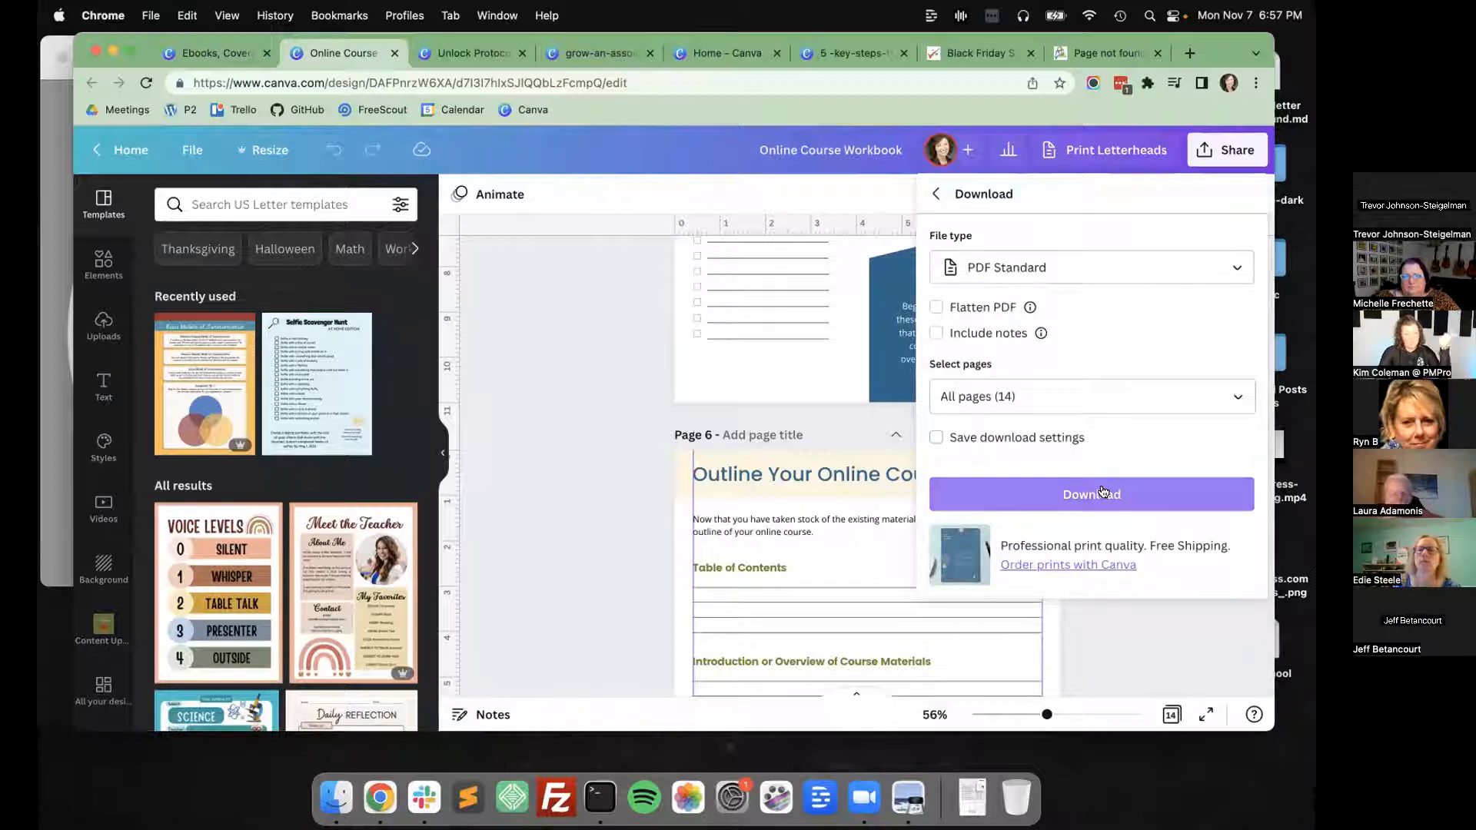
pyautogui.click(988, 493)
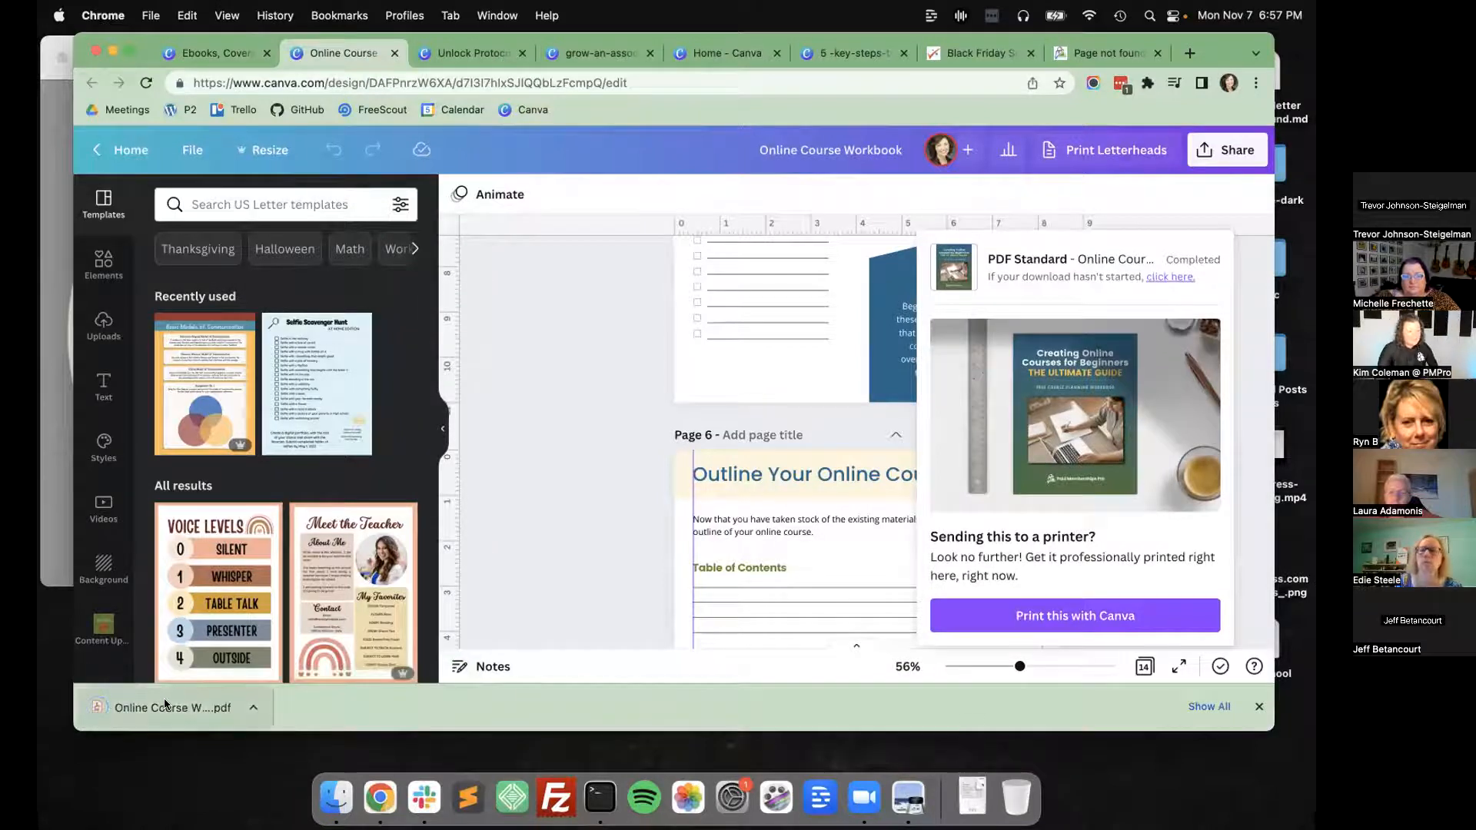
# Open the downloaded Online Course Workbook PDF and examine its pages from the cover to Outline Your Online Course.
pyautogui.click(163, 705)
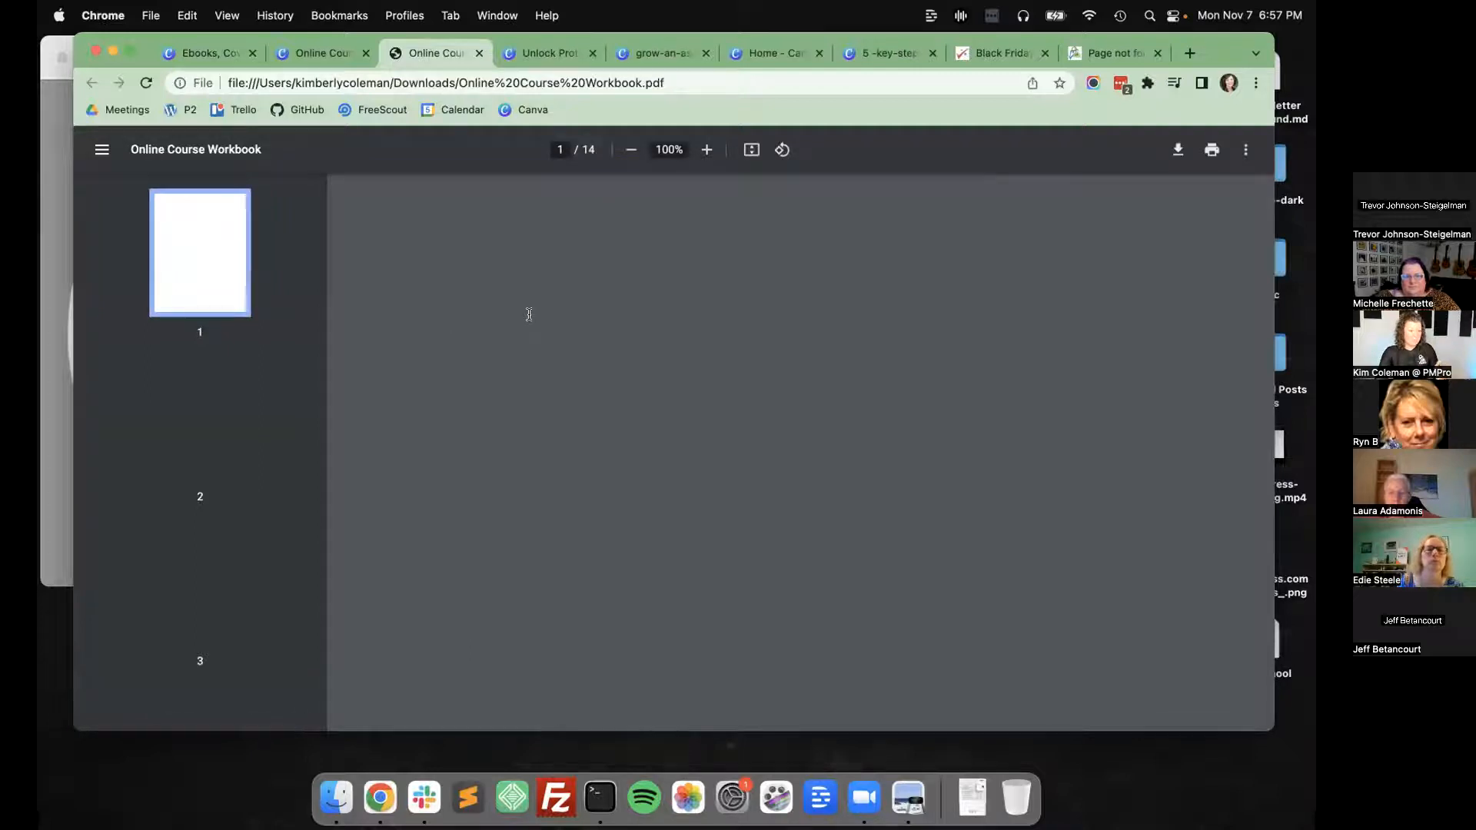
pyautogui.scroll(-15, 529, 313)
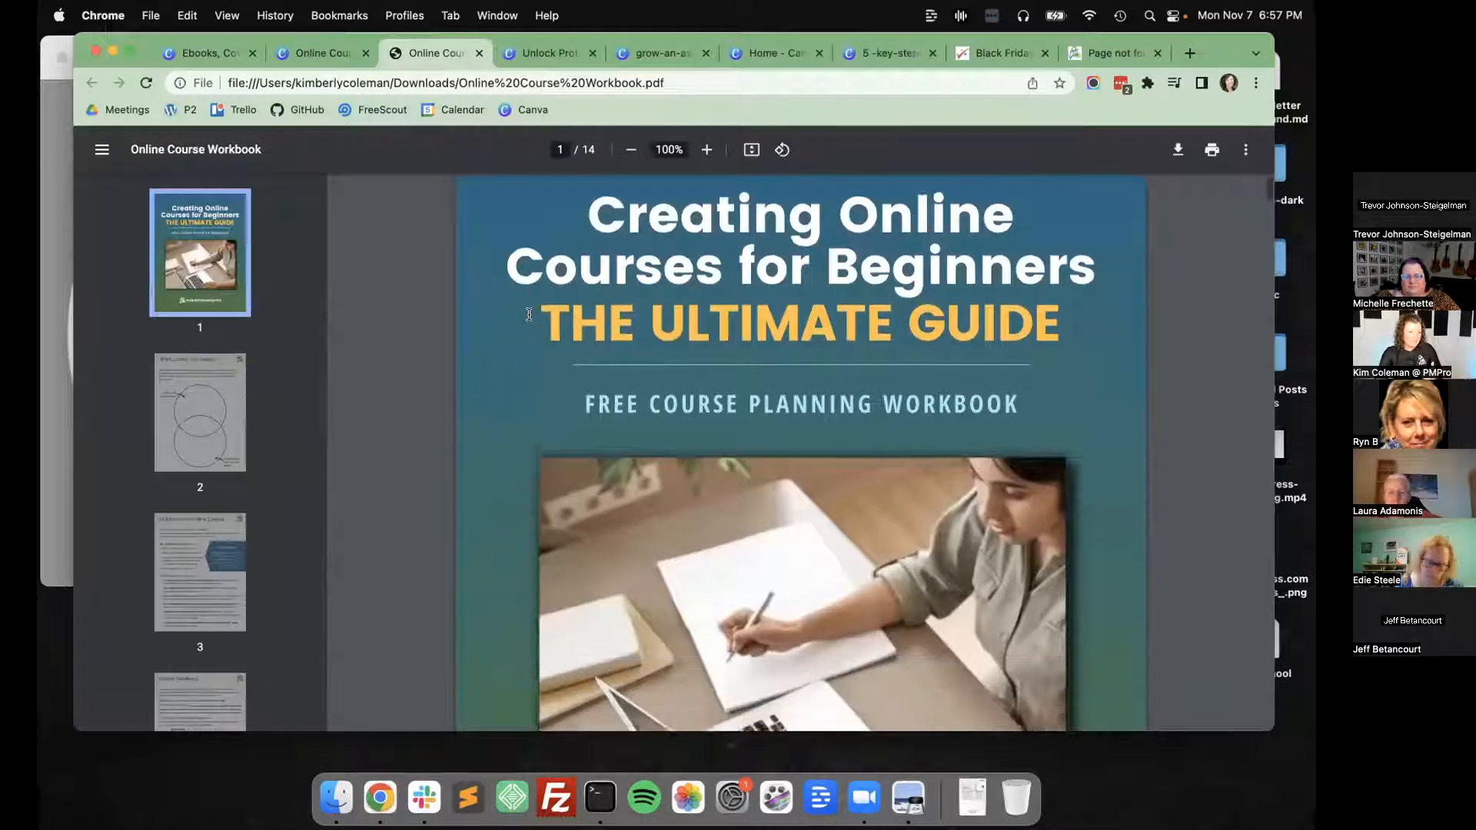
pyautogui.scroll(8, 529, 313)
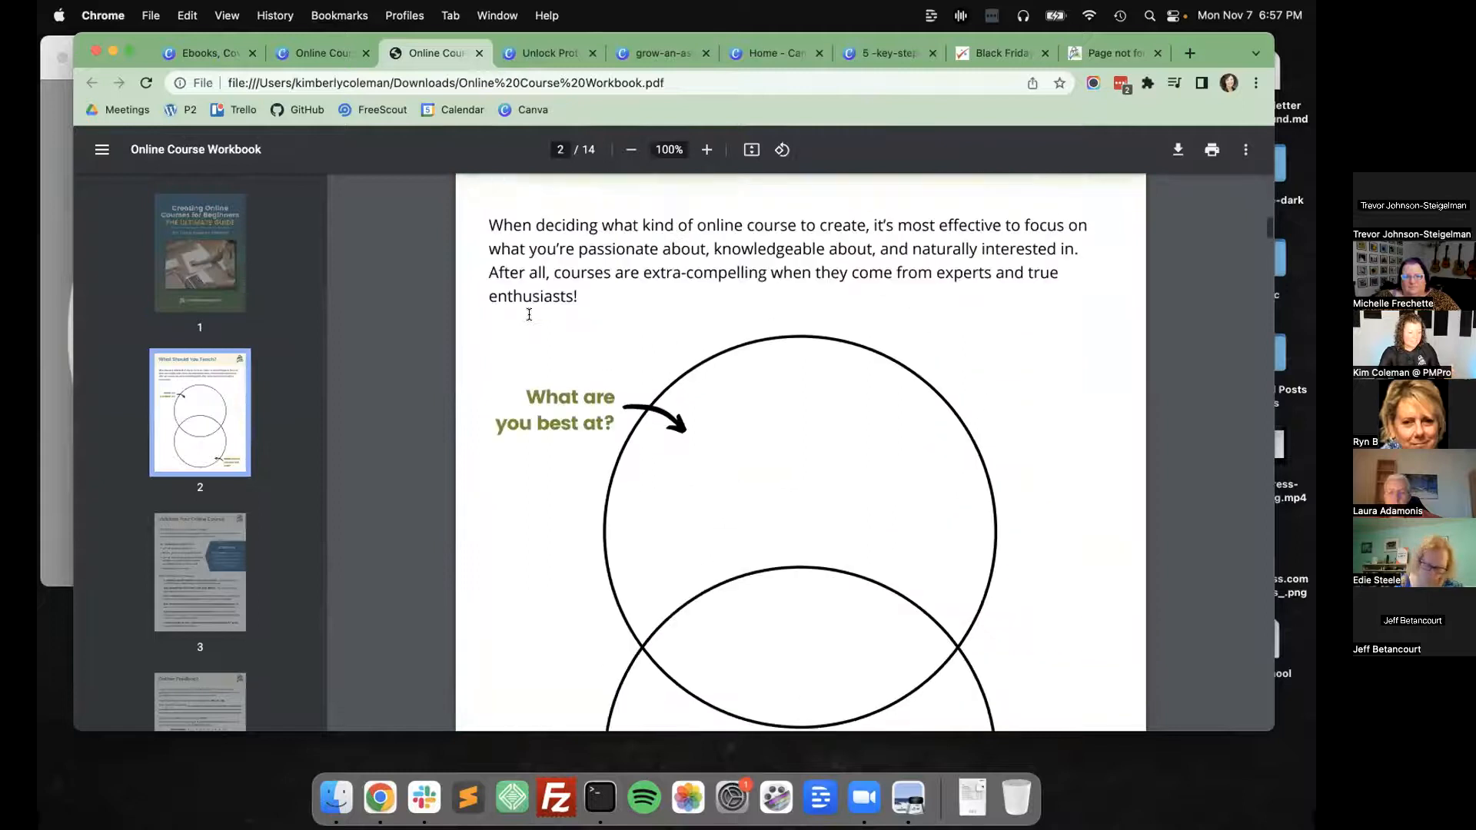
pyautogui.scroll(-8, 529, 314)
pyautogui.scroll(-6, 529, 314)
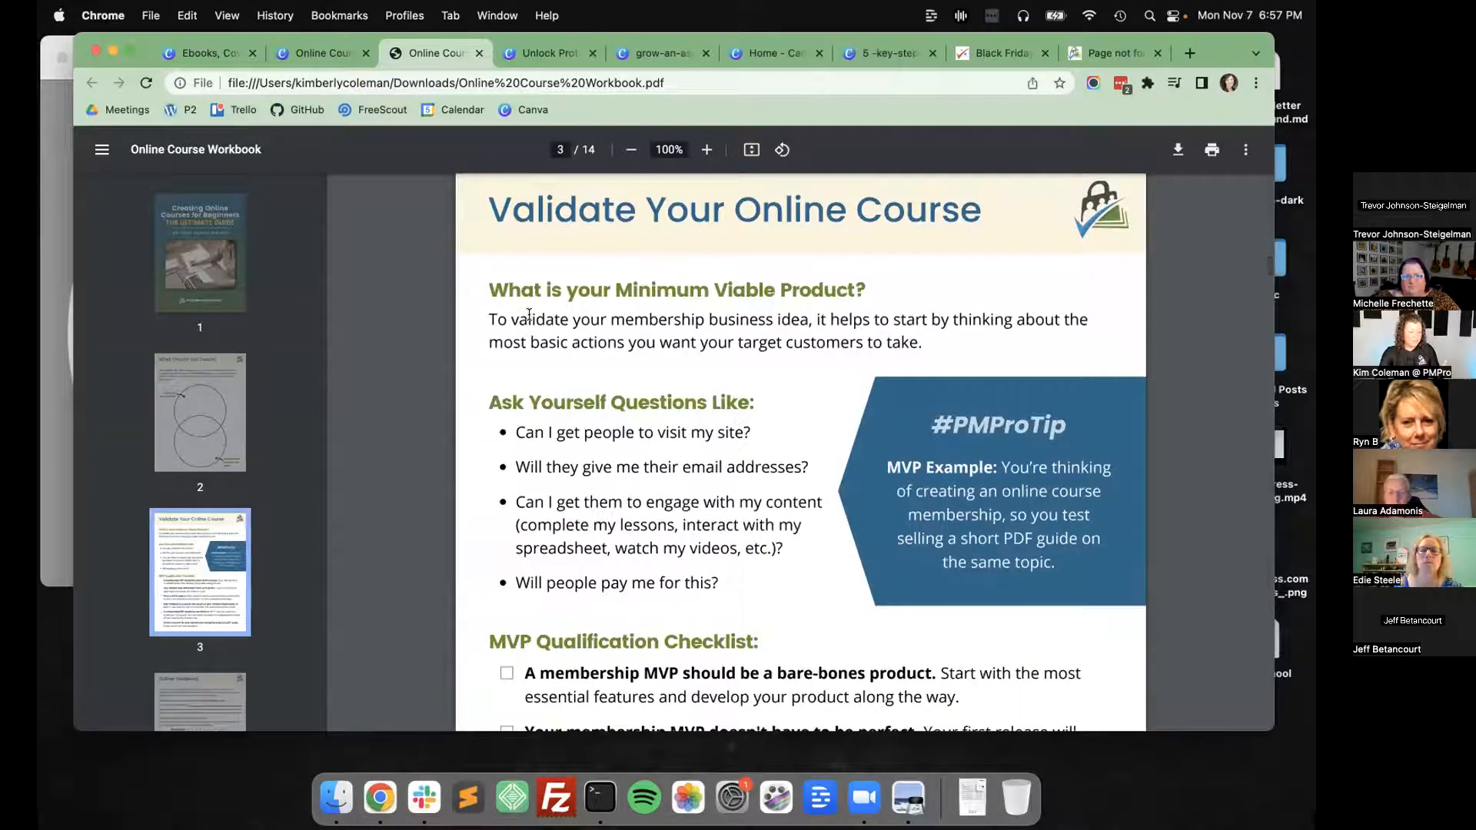
pyautogui.scroll(-12, 529, 313)
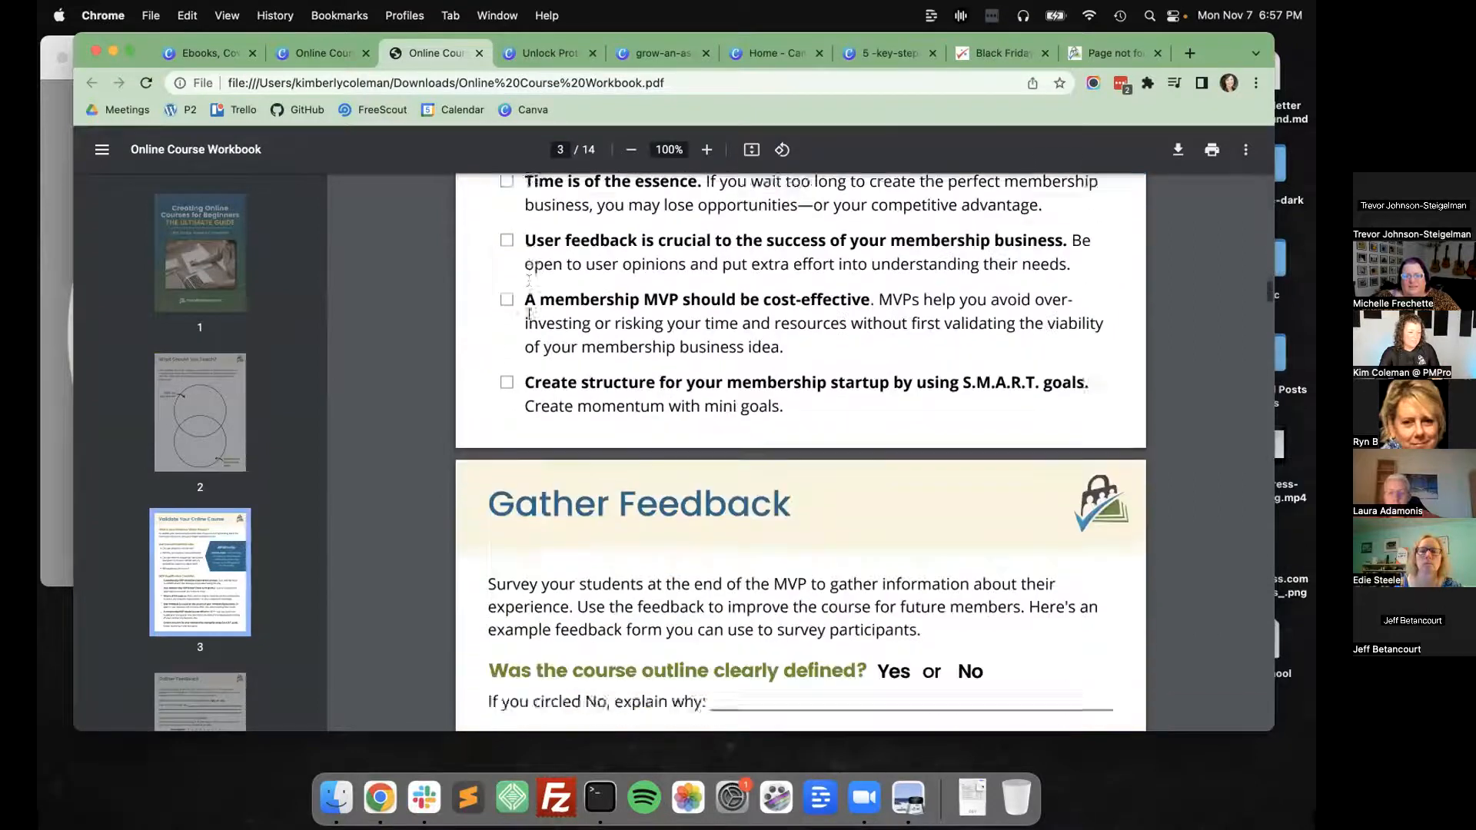
pyautogui.scroll(-10, 529, 314)
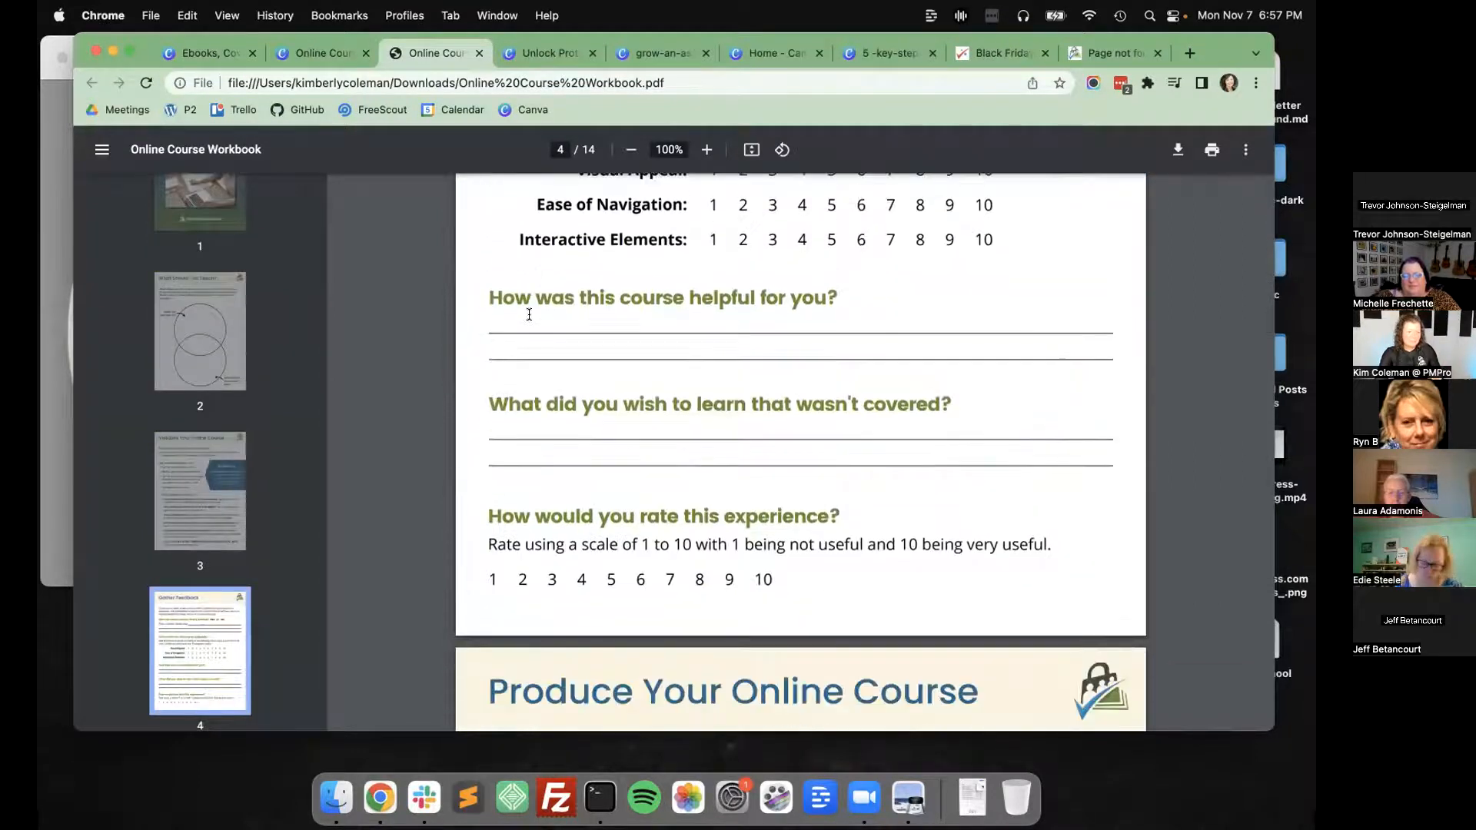
pyautogui.scroll(-12, 615, 350)
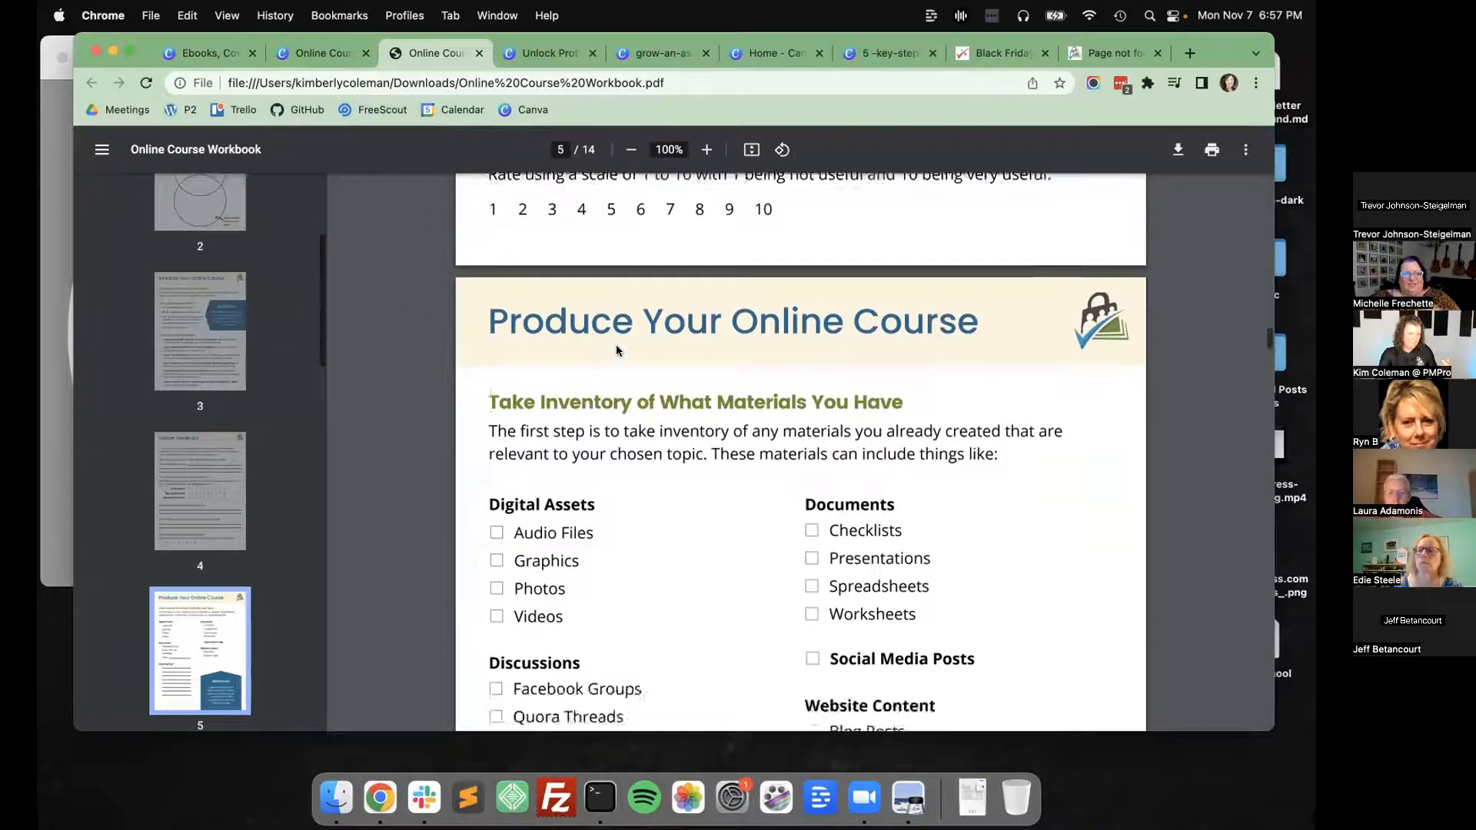
pyautogui.scroll(-12, 616, 351)
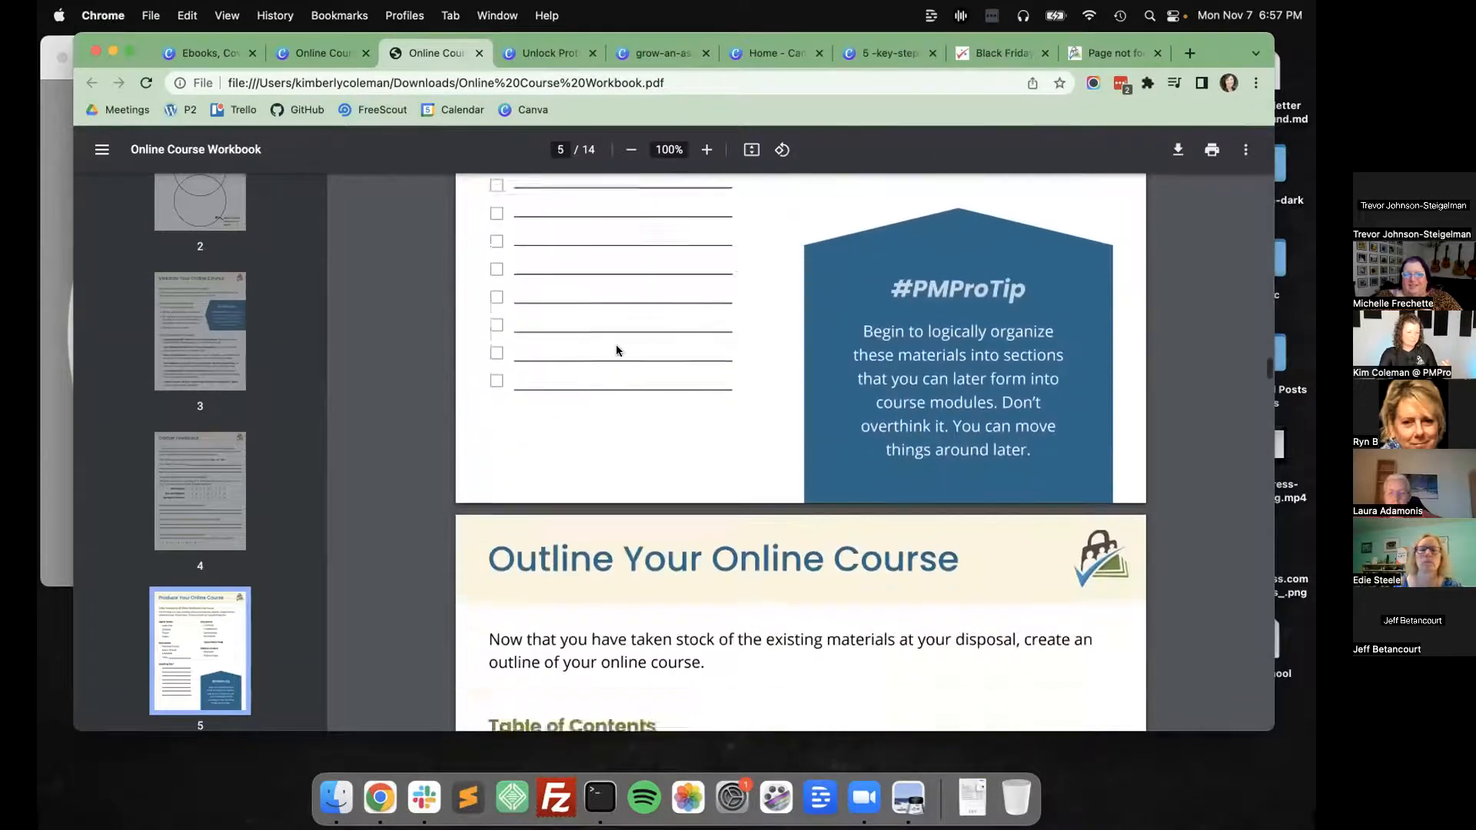
# Go back to the Ebooks, Covers, and Internal Graphics folder, open 10 Tips to Start Your Membership Site, and view its guide and worksheet.
pyautogui.press('super+1')
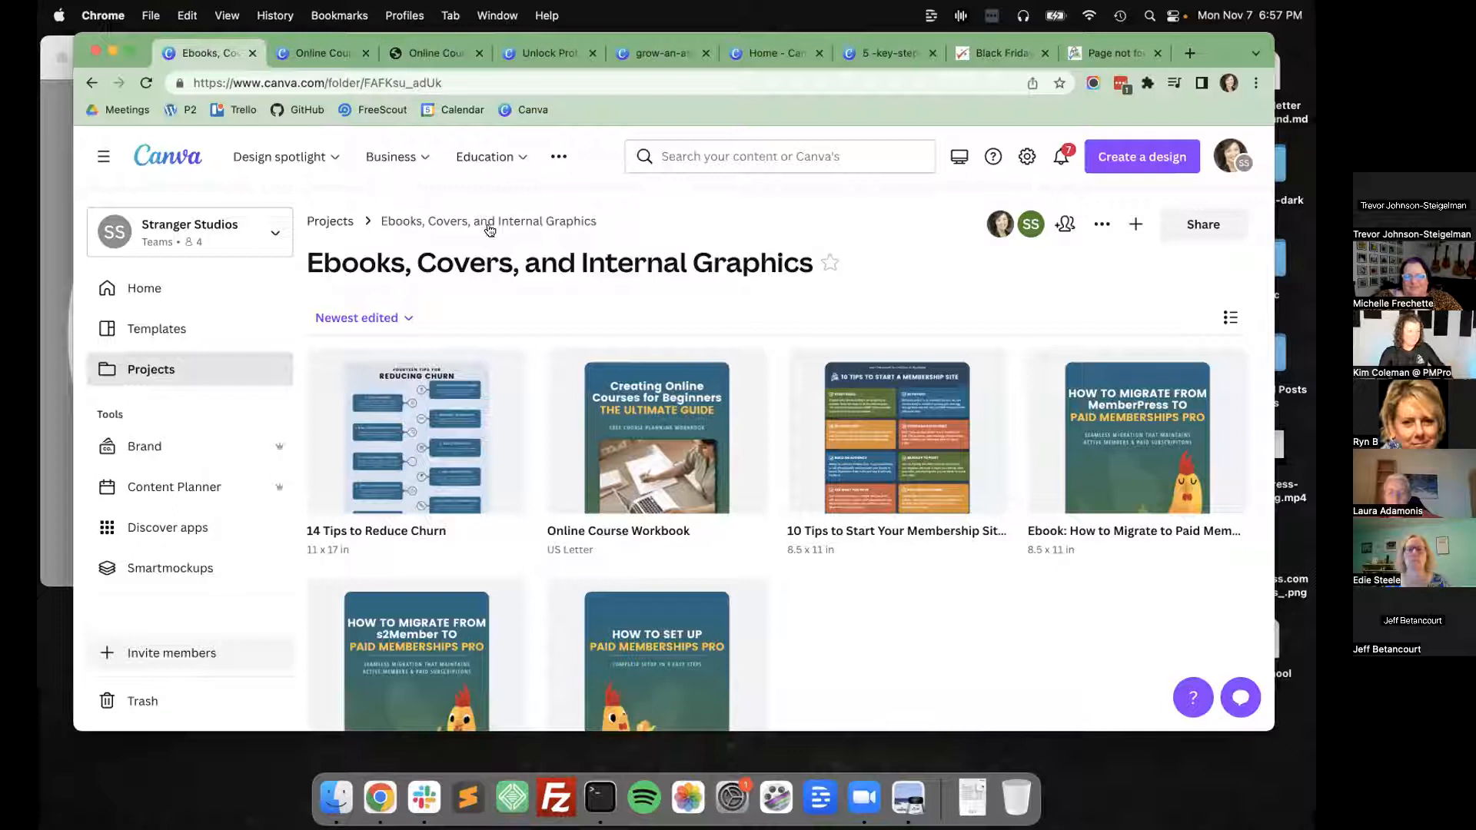
pyautogui.click(921, 454)
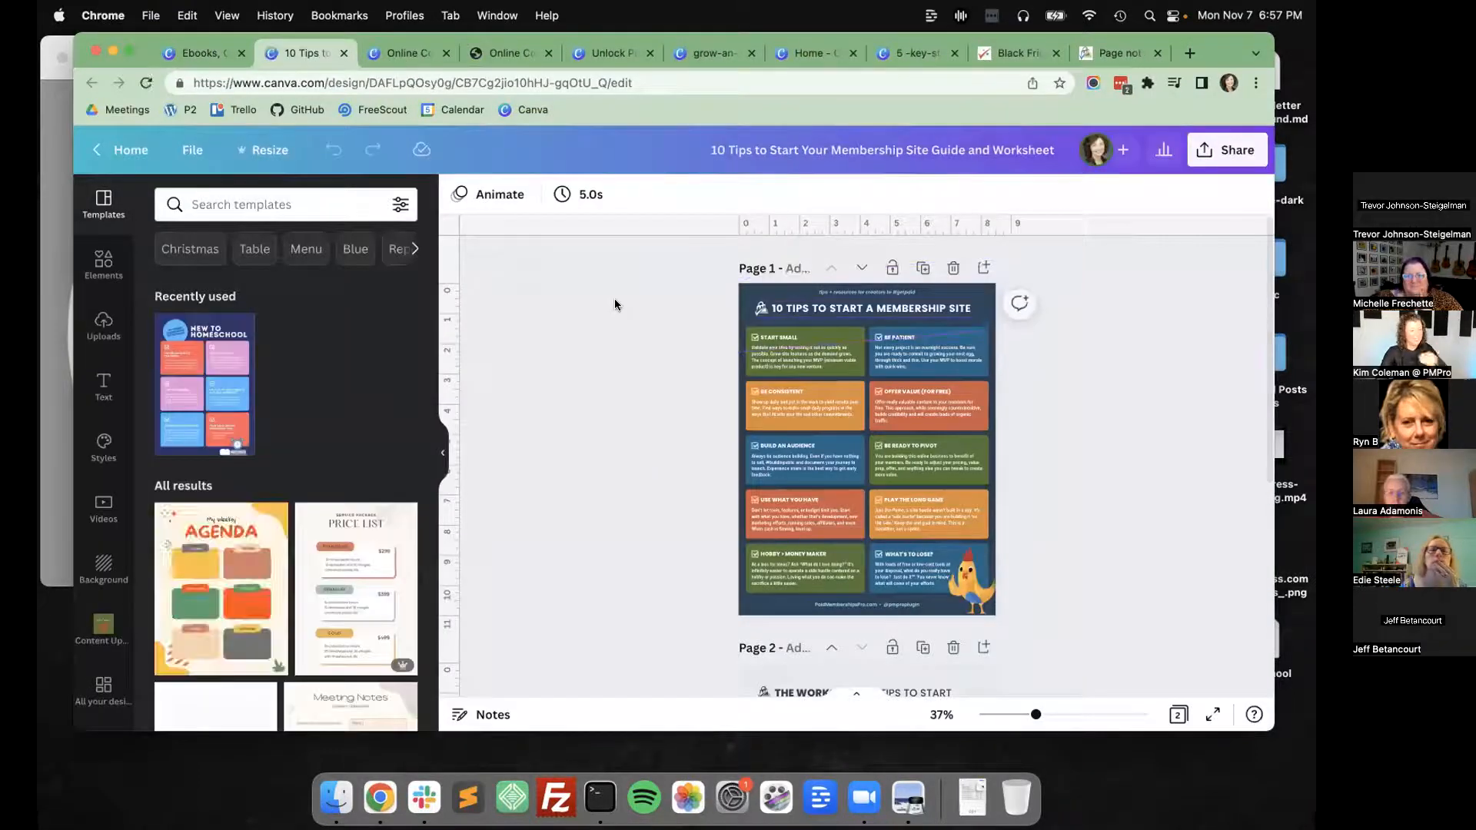
pyautogui.scroll(-2, 620, 307)
pyautogui.scroll(2, 621, 308)
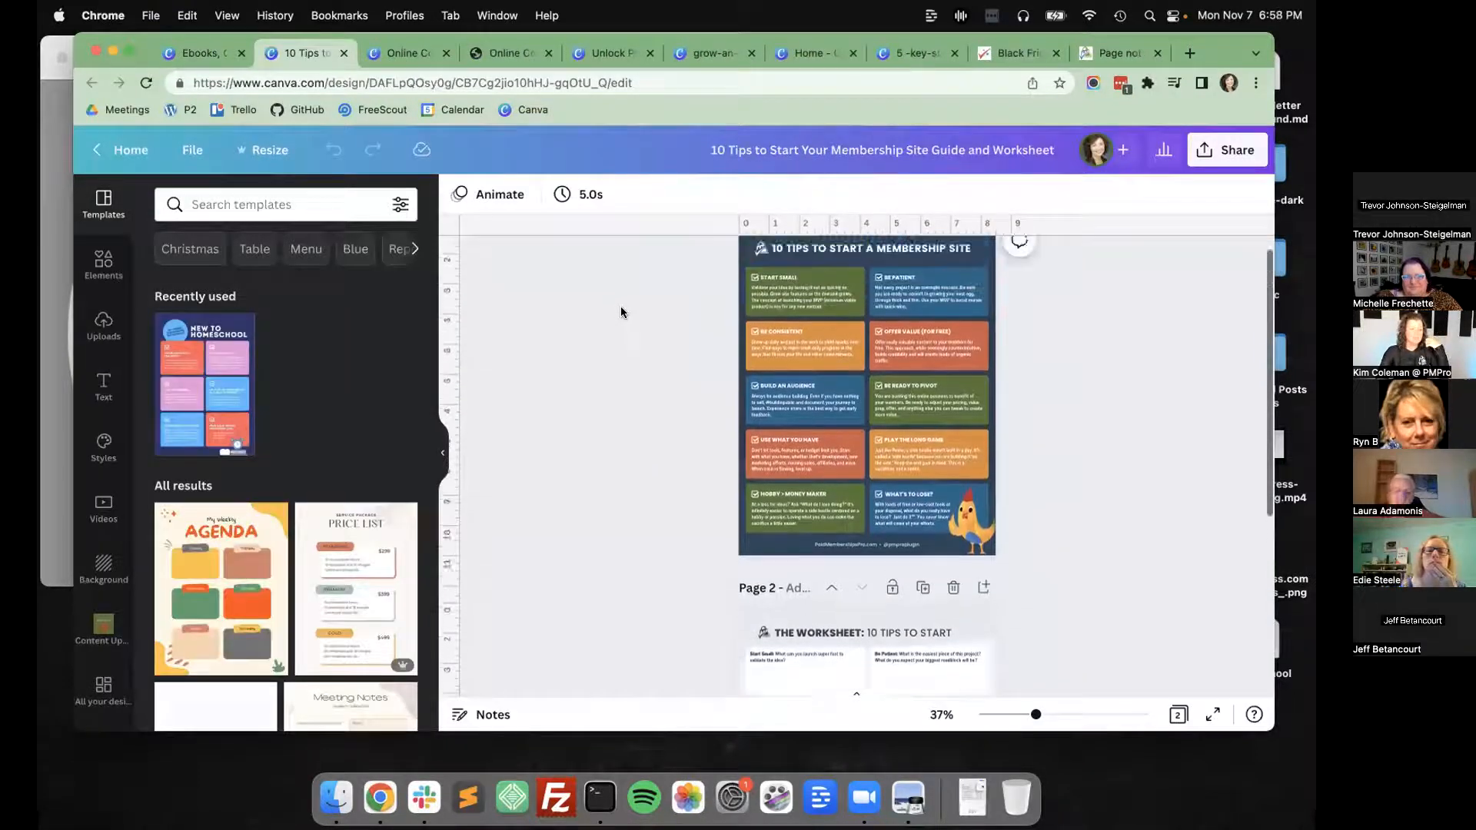
pyautogui.scroll(-1, 621, 307)
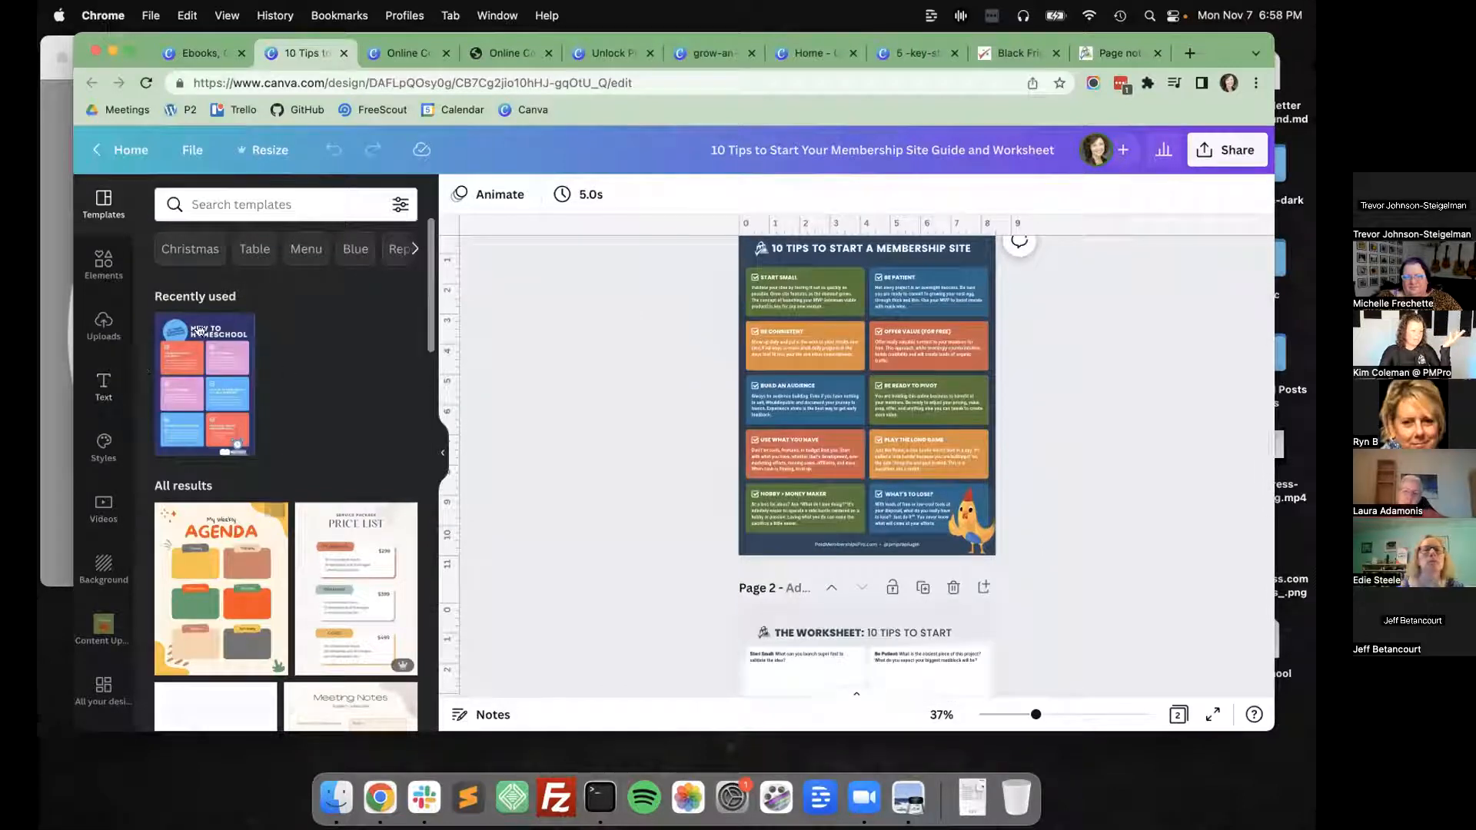
# Add the recently used New to Homeschool template to the 10 Tips design as a new page.
pyautogui.click(192, 358)
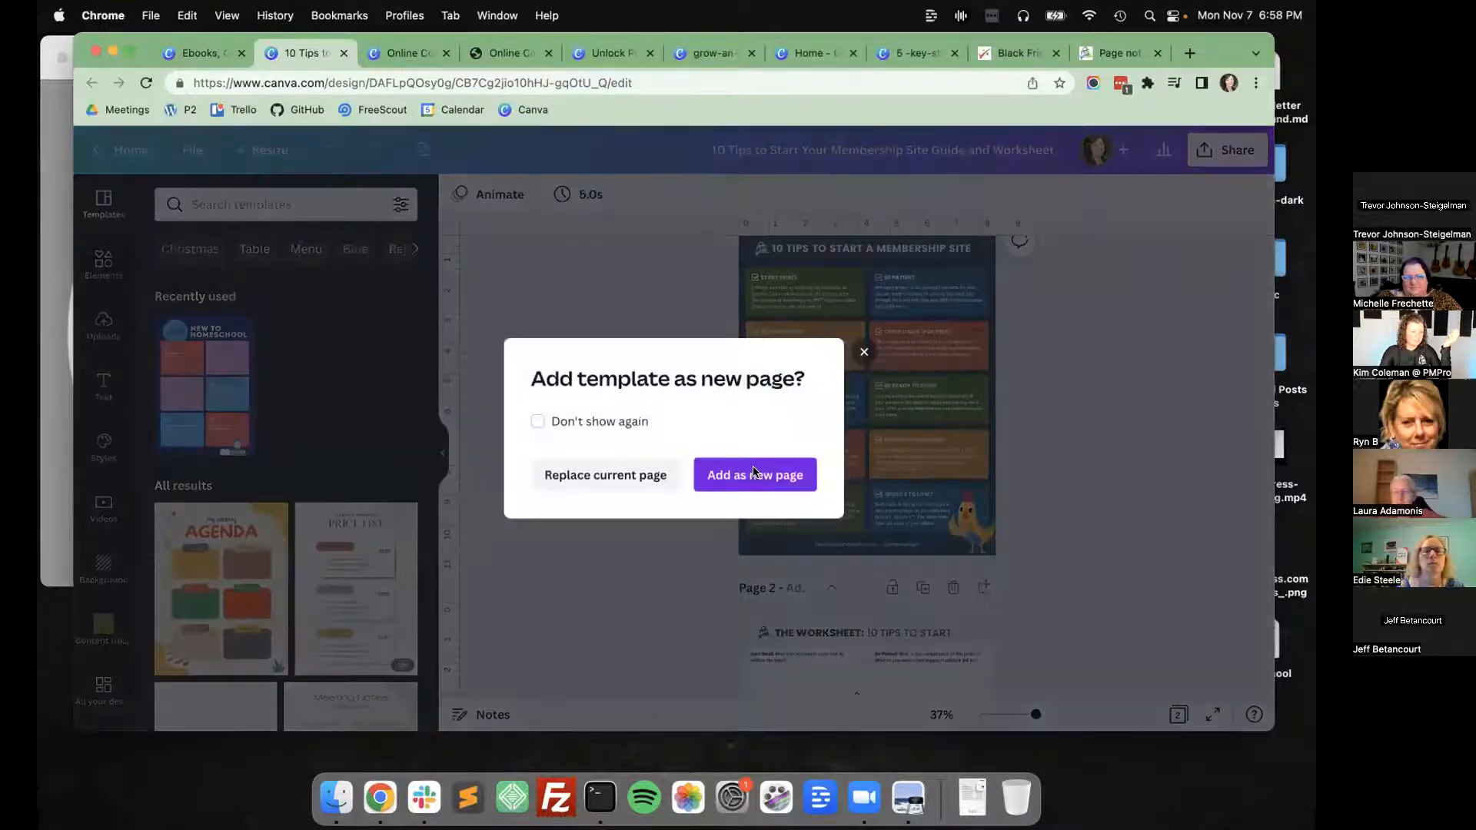
pyautogui.click(756, 474)
pyautogui.scroll(-2, 588, 411)
pyautogui.scroll(2, 588, 410)
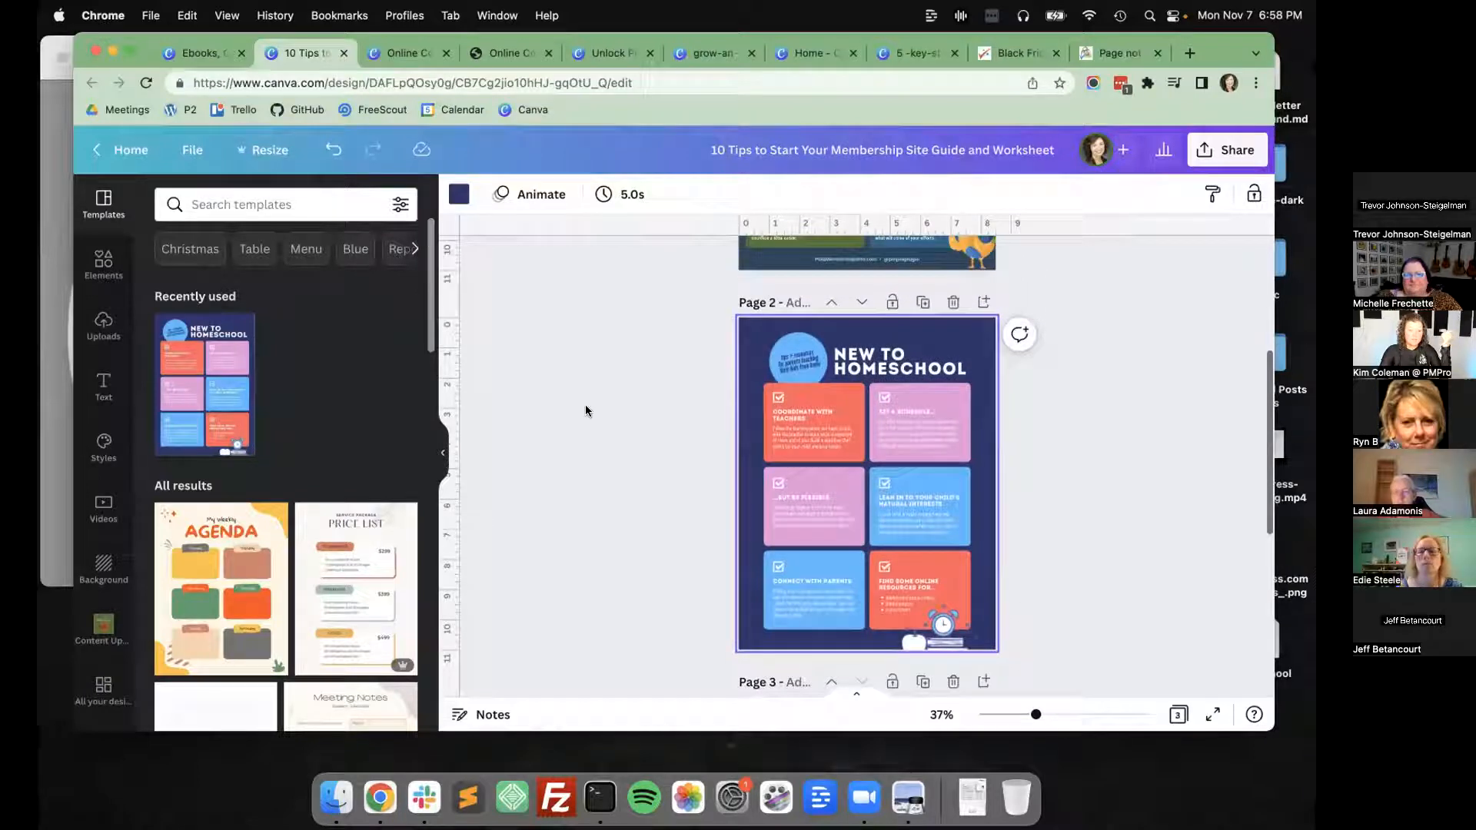
pyautogui.click(593, 415)
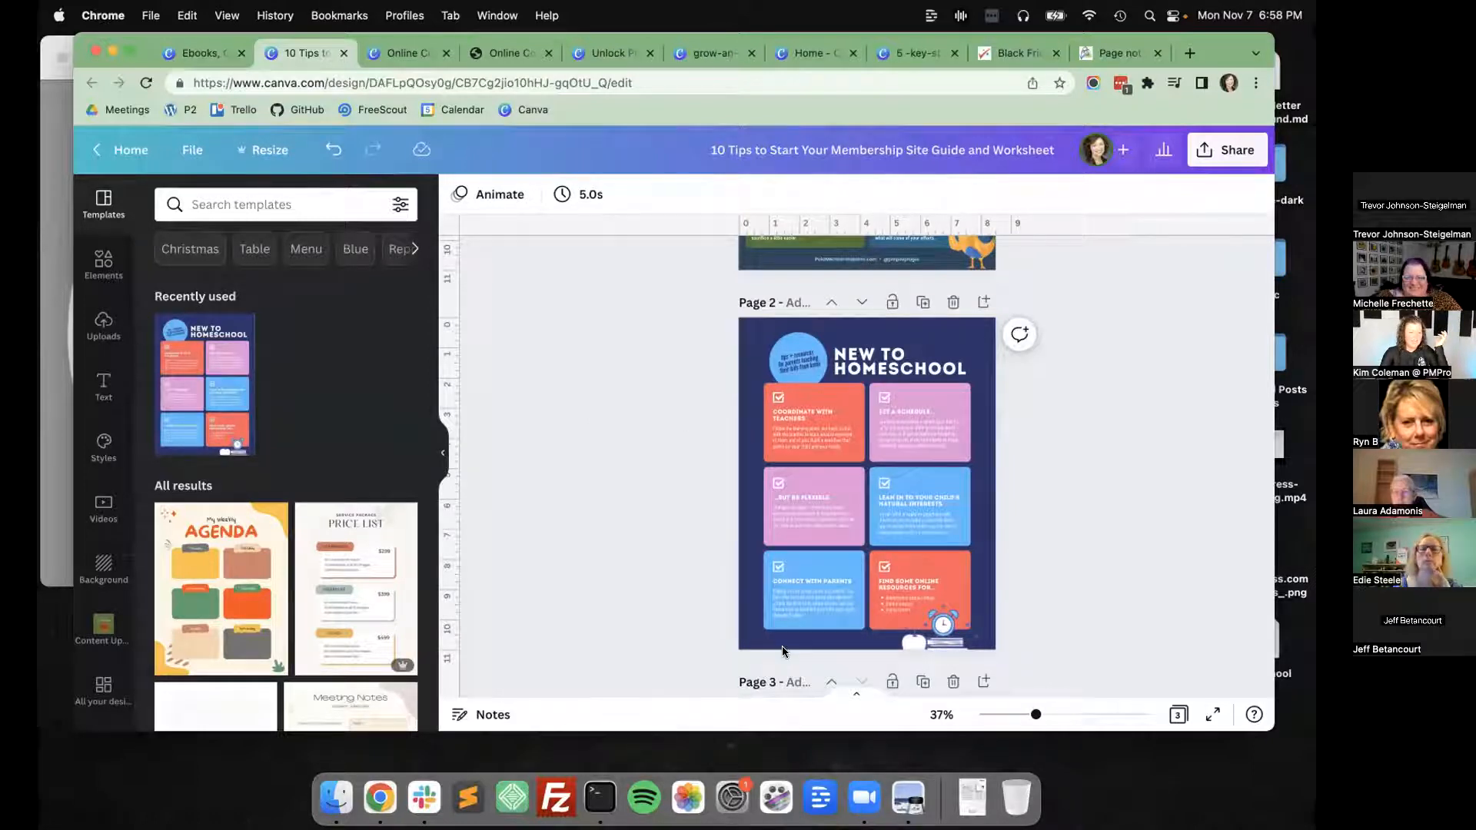
# Compare the 10 Tips page with the New to Homeschool template page up close at 124% and 83% zoom.
pyautogui.scroll(5, 712, 586)
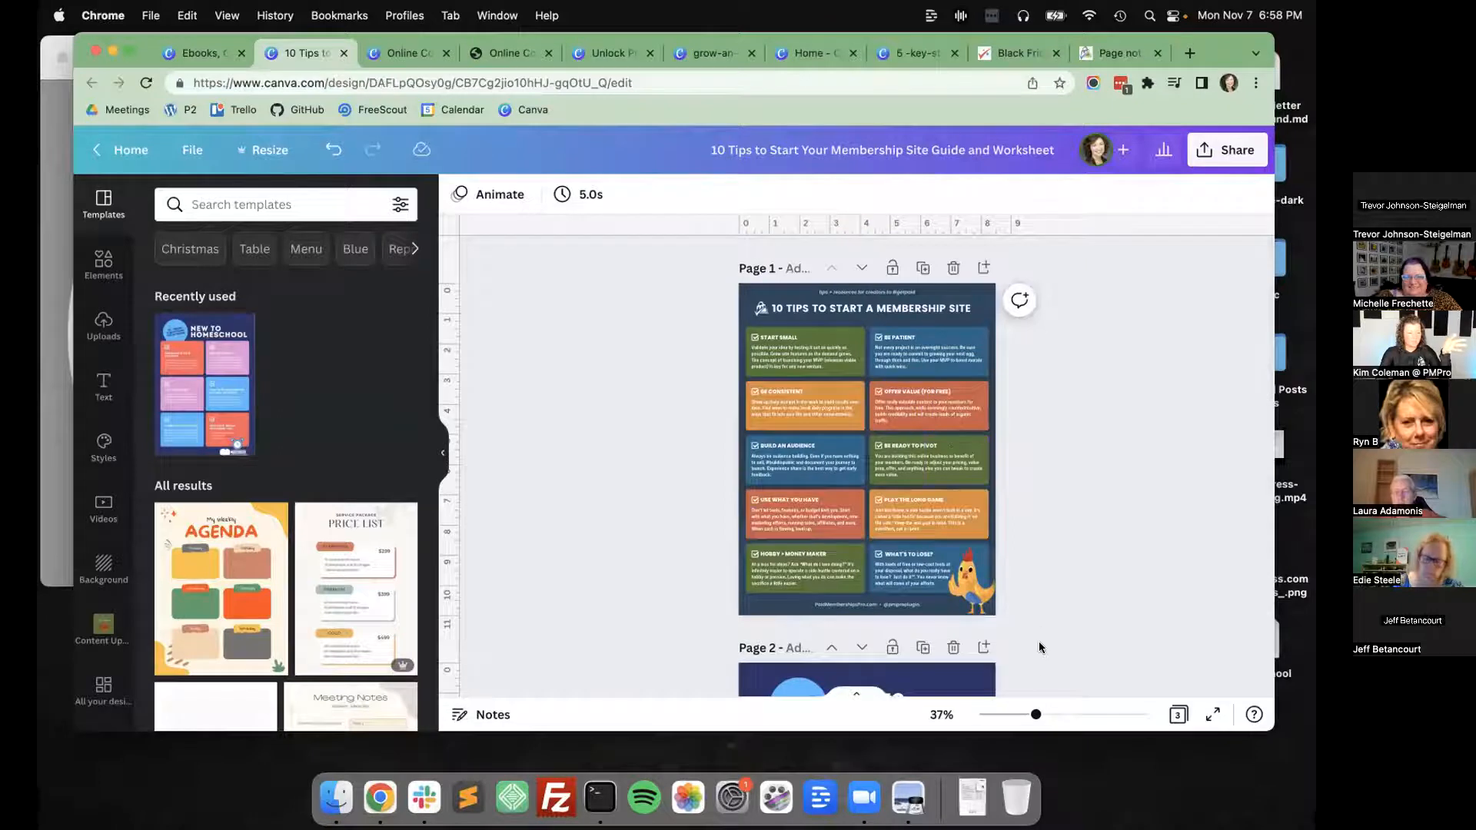
pyautogui.moveTo(1036, 716); pyautogui.dragTo(1088, 715)
pyautogui.scroll(-15, 765, 564)
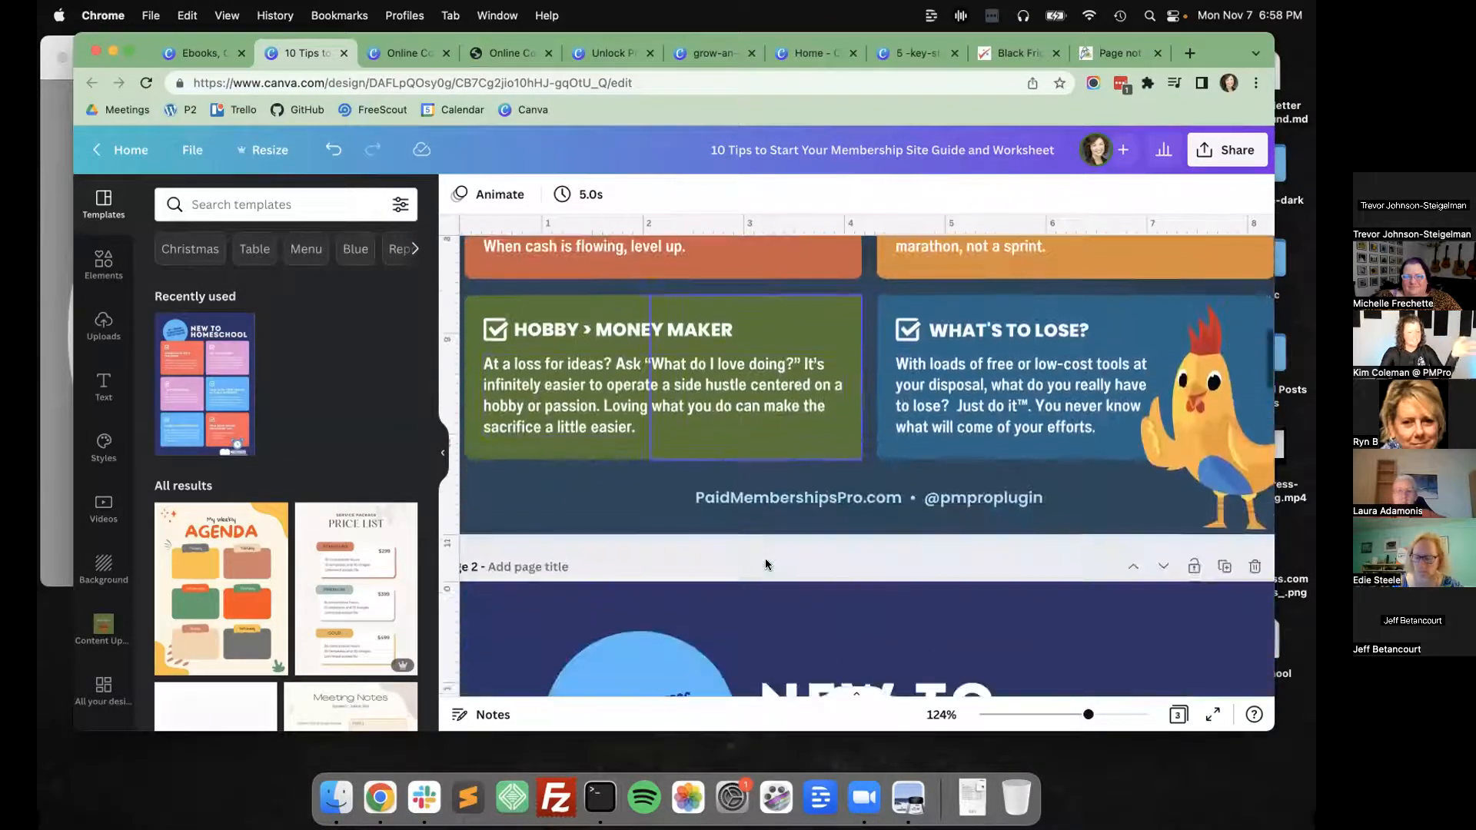
pyautogui.scroll(-3, 635, 585)
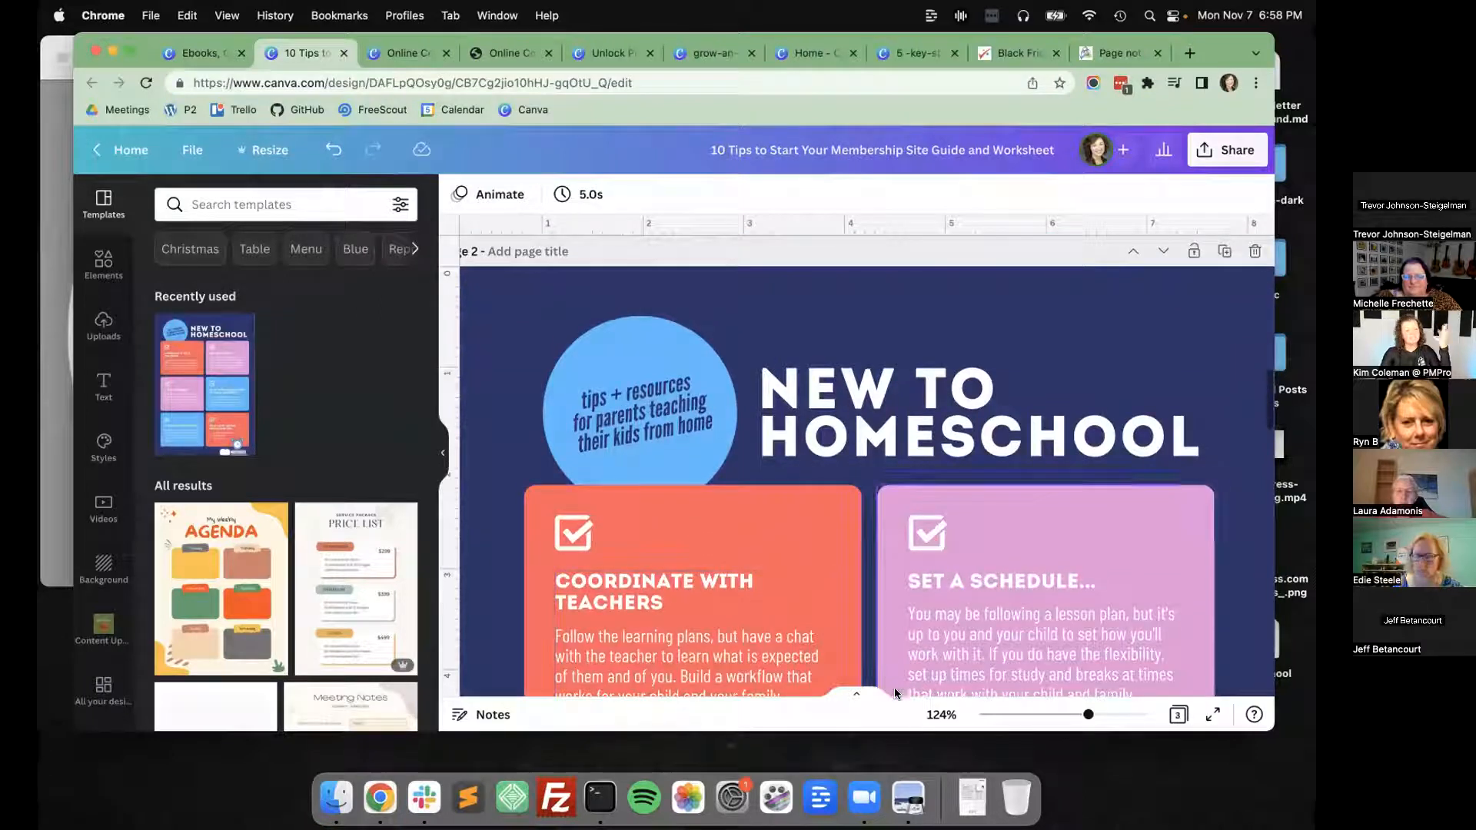
pyautogui.moveTo(1084, 715); pyautogui.dragTo(1070, 715)
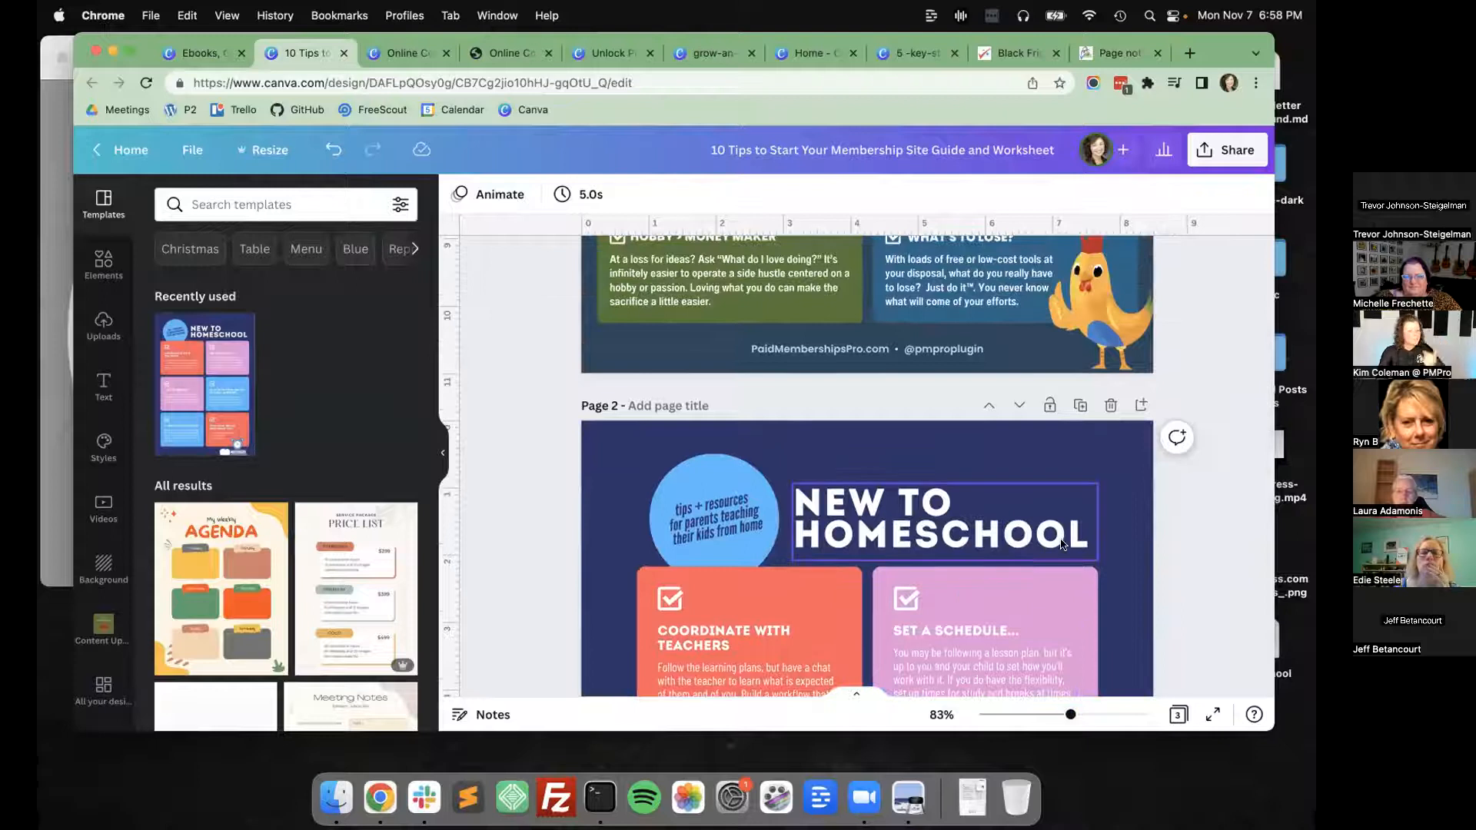
# Delete the New to Homeschool page from the design and return to the first page.
pyautogui.click(1111, 405)
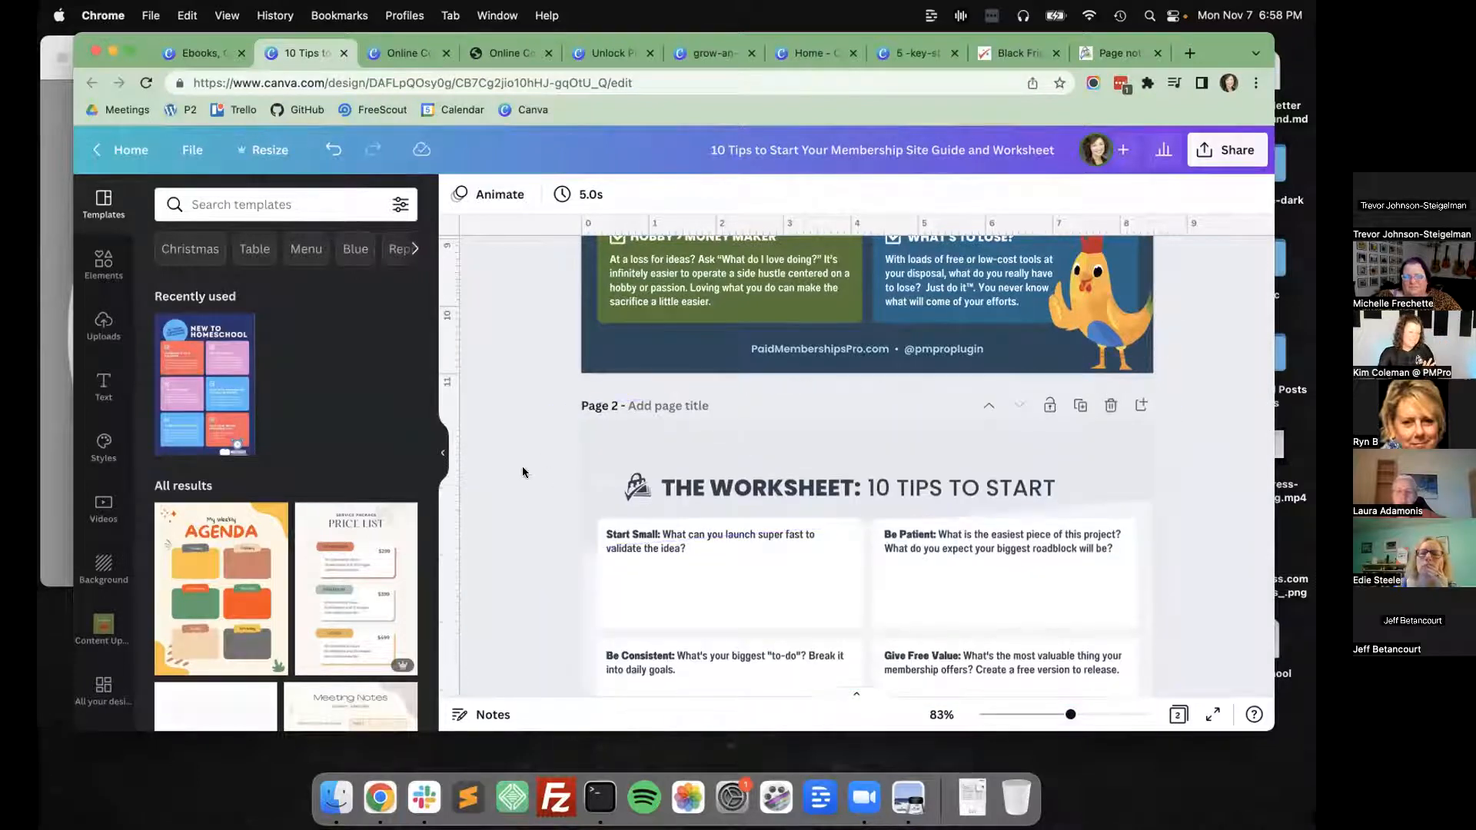
pyautogui.scroll(6, 496, 496)
pyautogui.scroll(5, 496, 498)
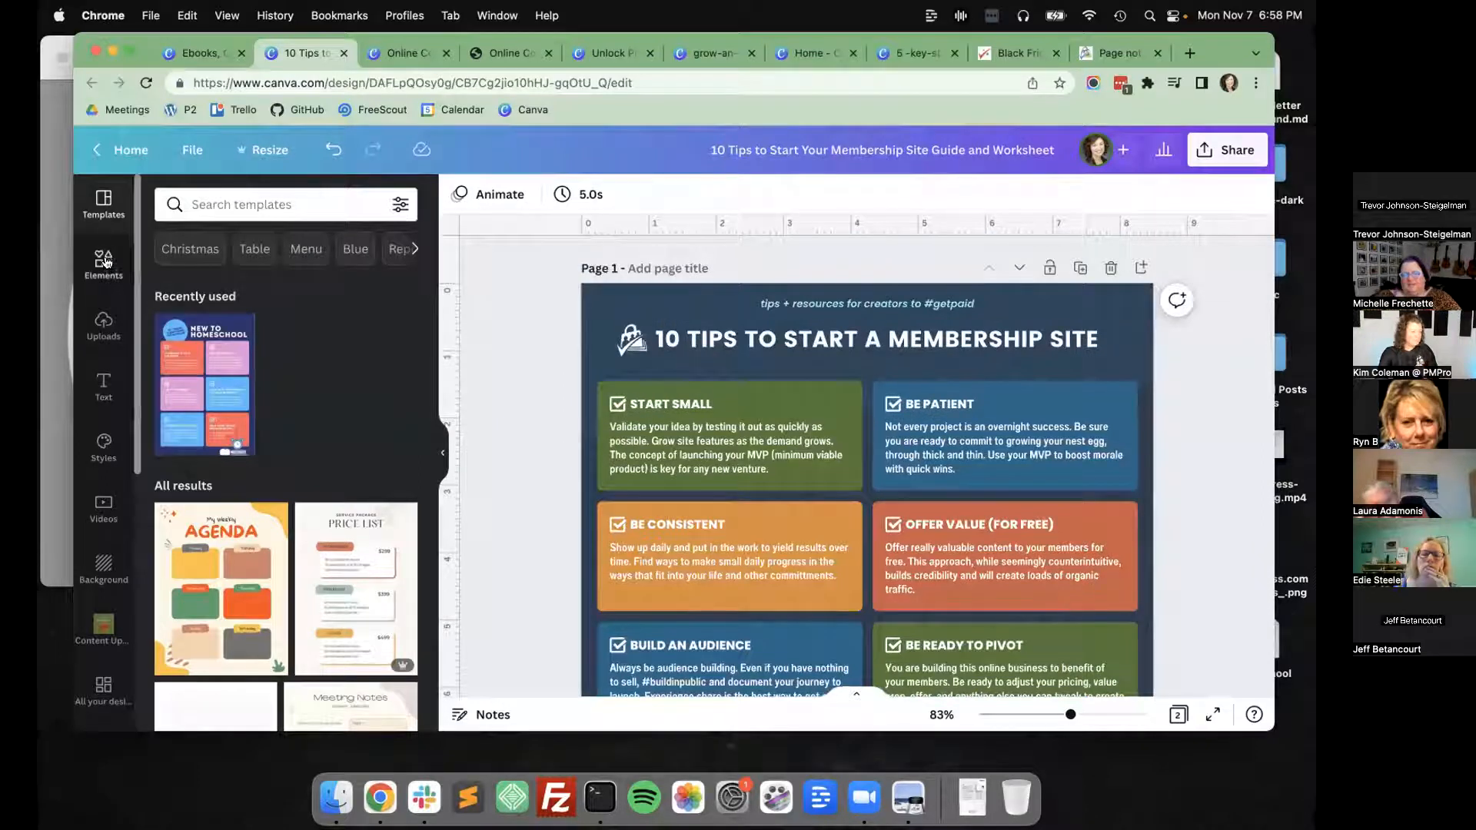
# Close the 10 Tips design and, from Projects, create a new blank Calendar design.
pyautogui.click(343, 53)
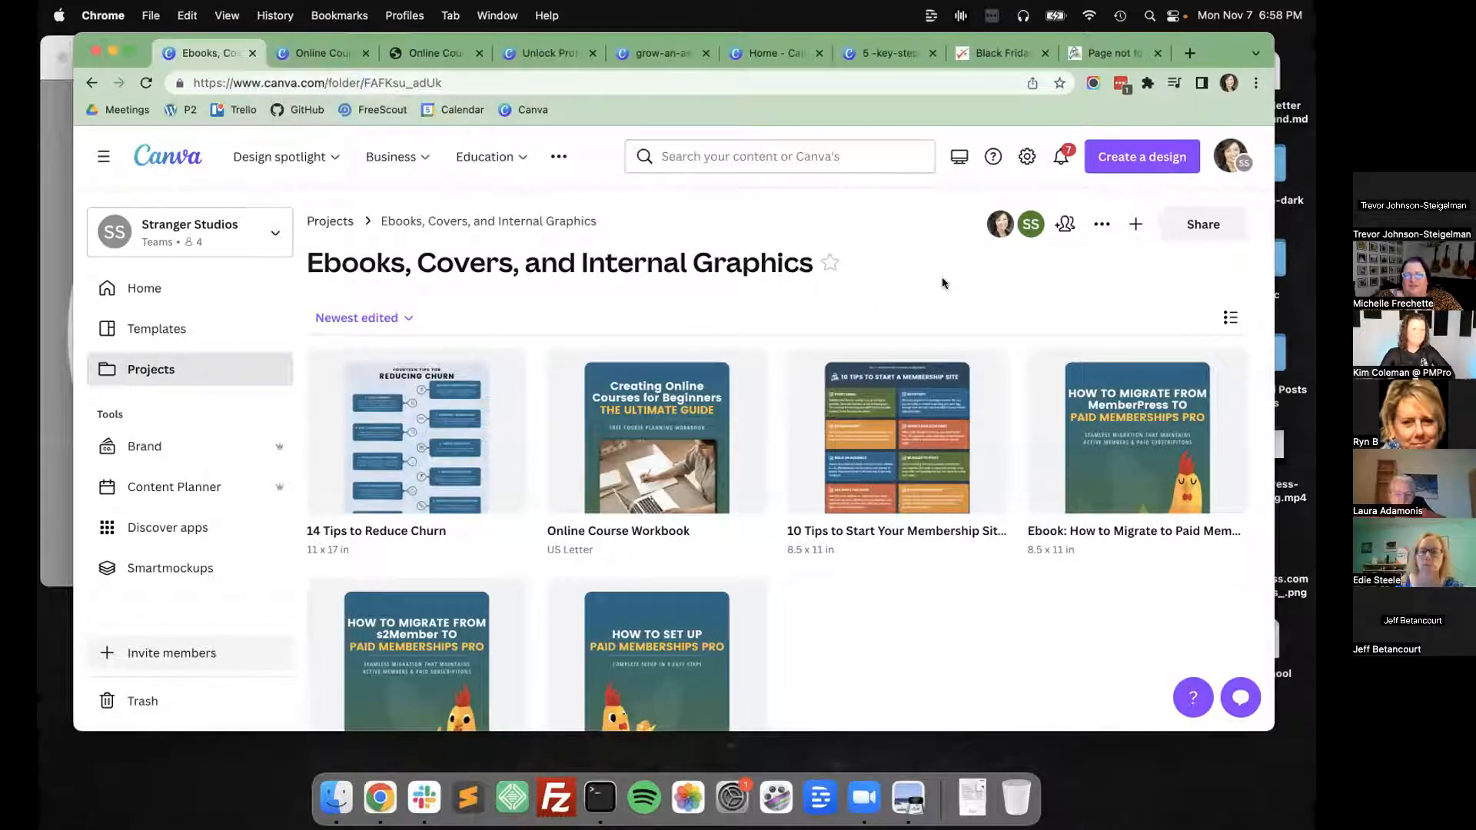
pyautogui.click(150, 369)
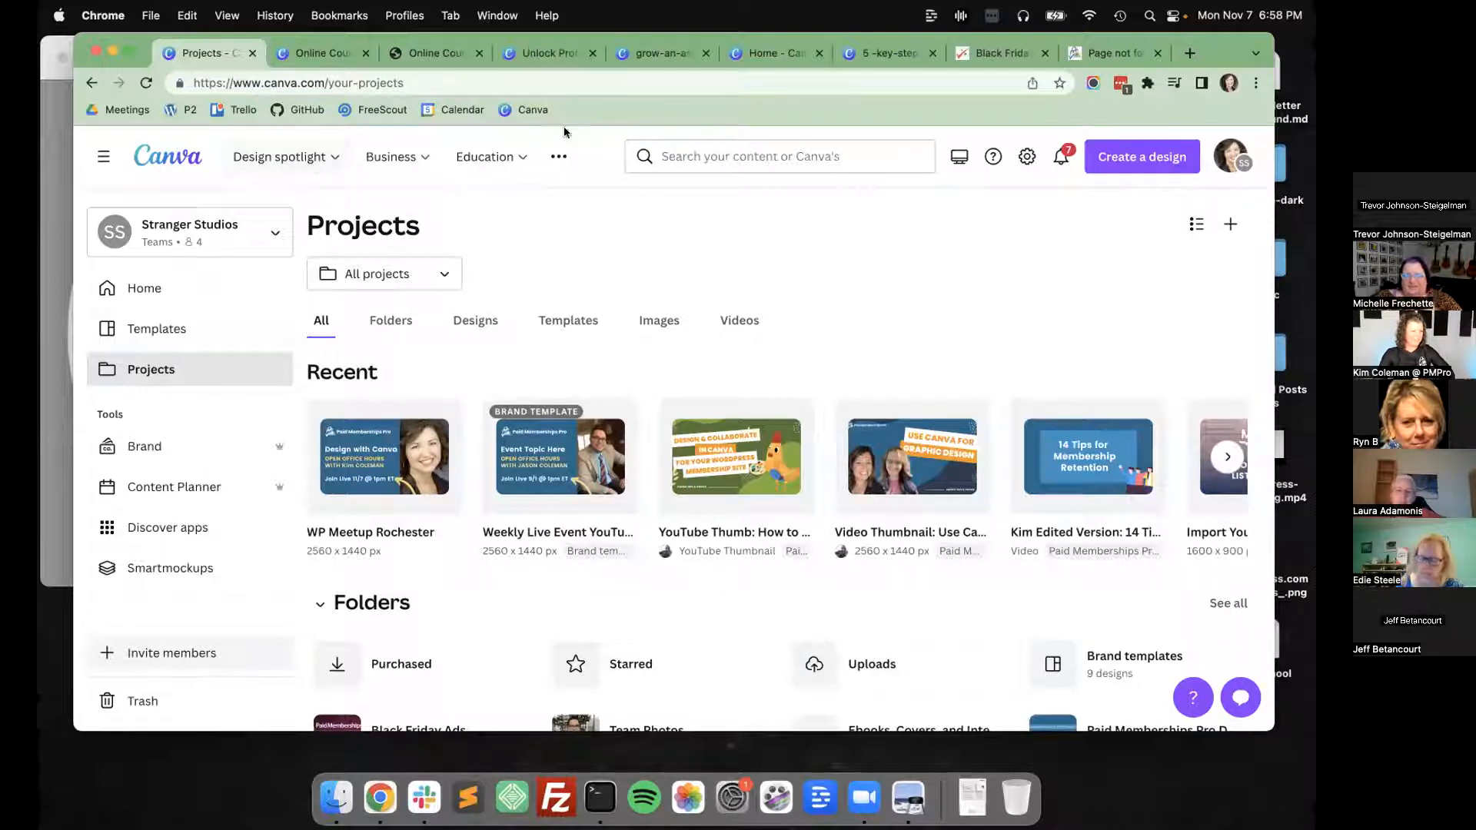
pyautogui.click(1131, 157)
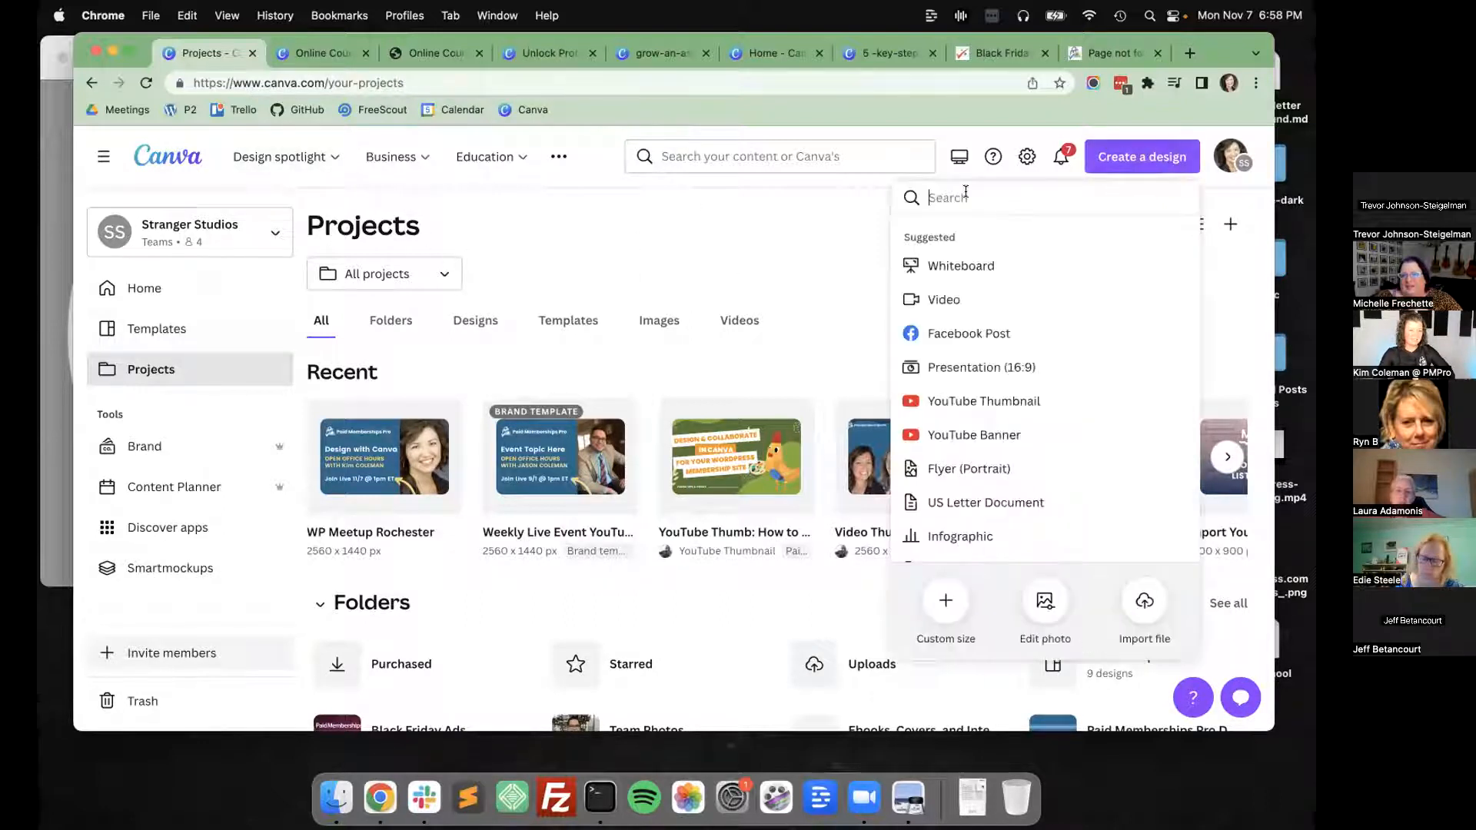
pyautogui.write('calendar')
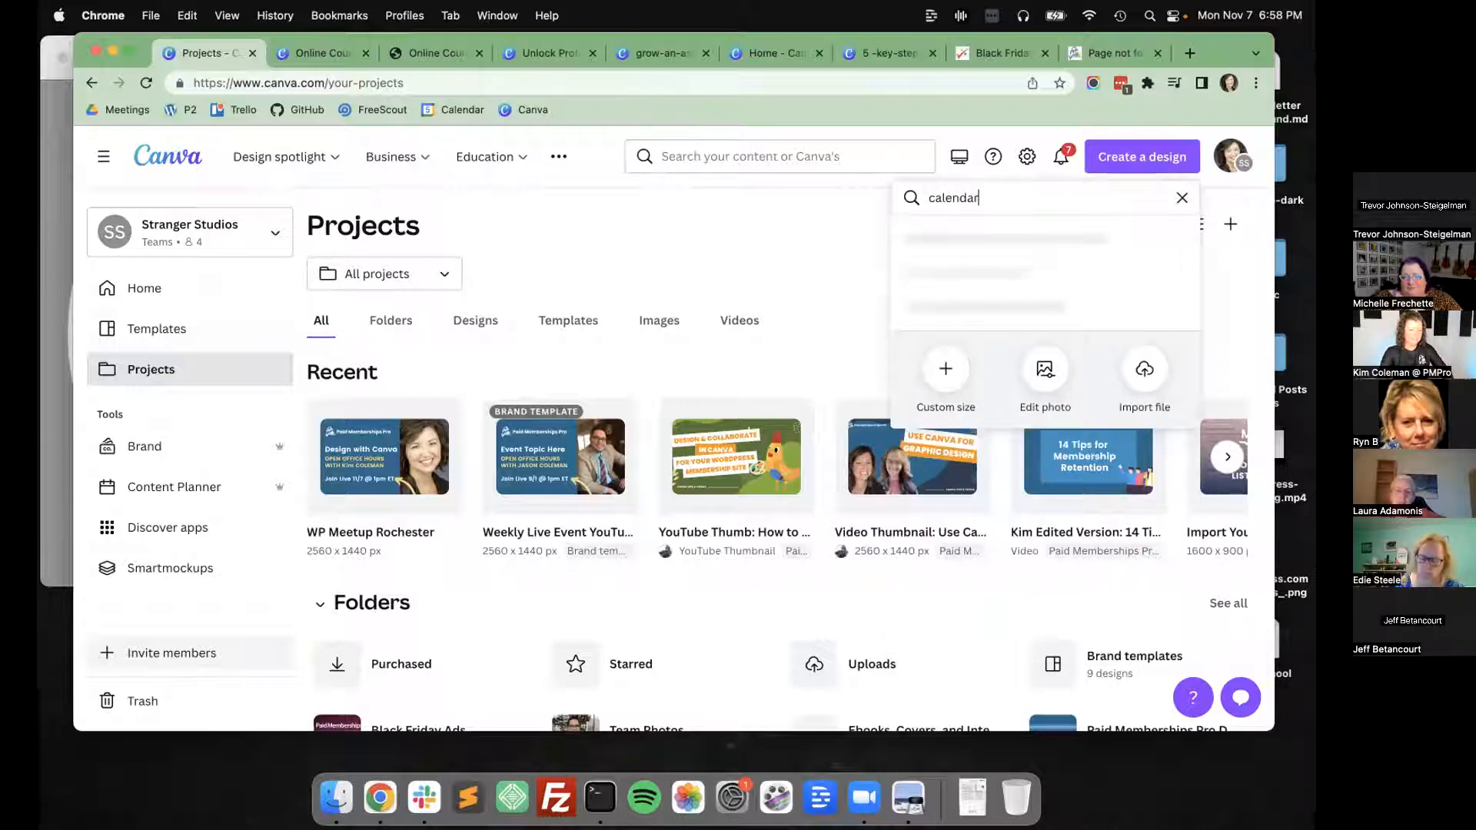
pyautogui.click(974, 237)
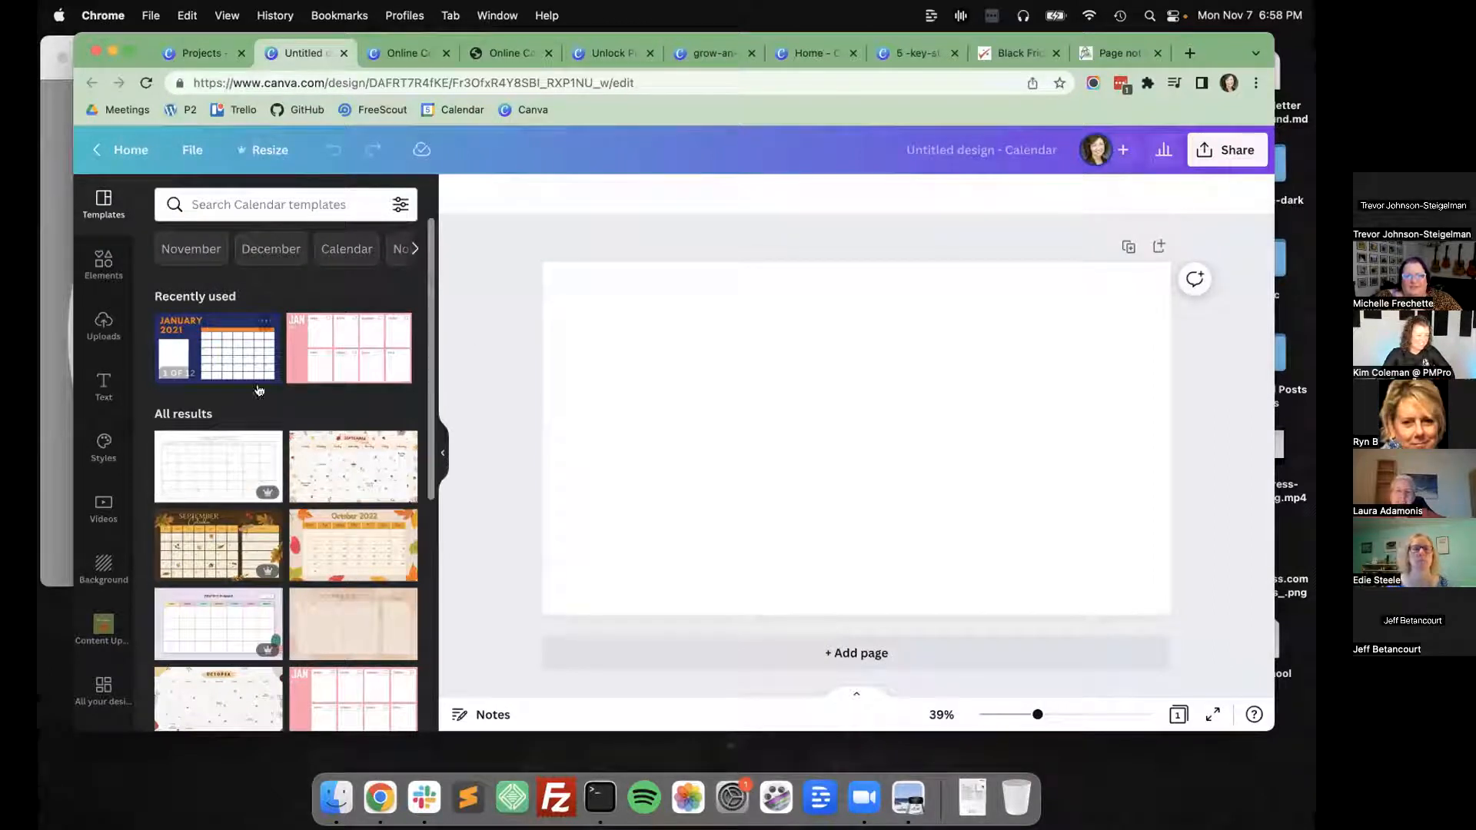
# Preview the pages of the Navy Blue Oranges Squares Weekly Calendar template and browse the other calendar templates.
pyautogui.click(231, 351)
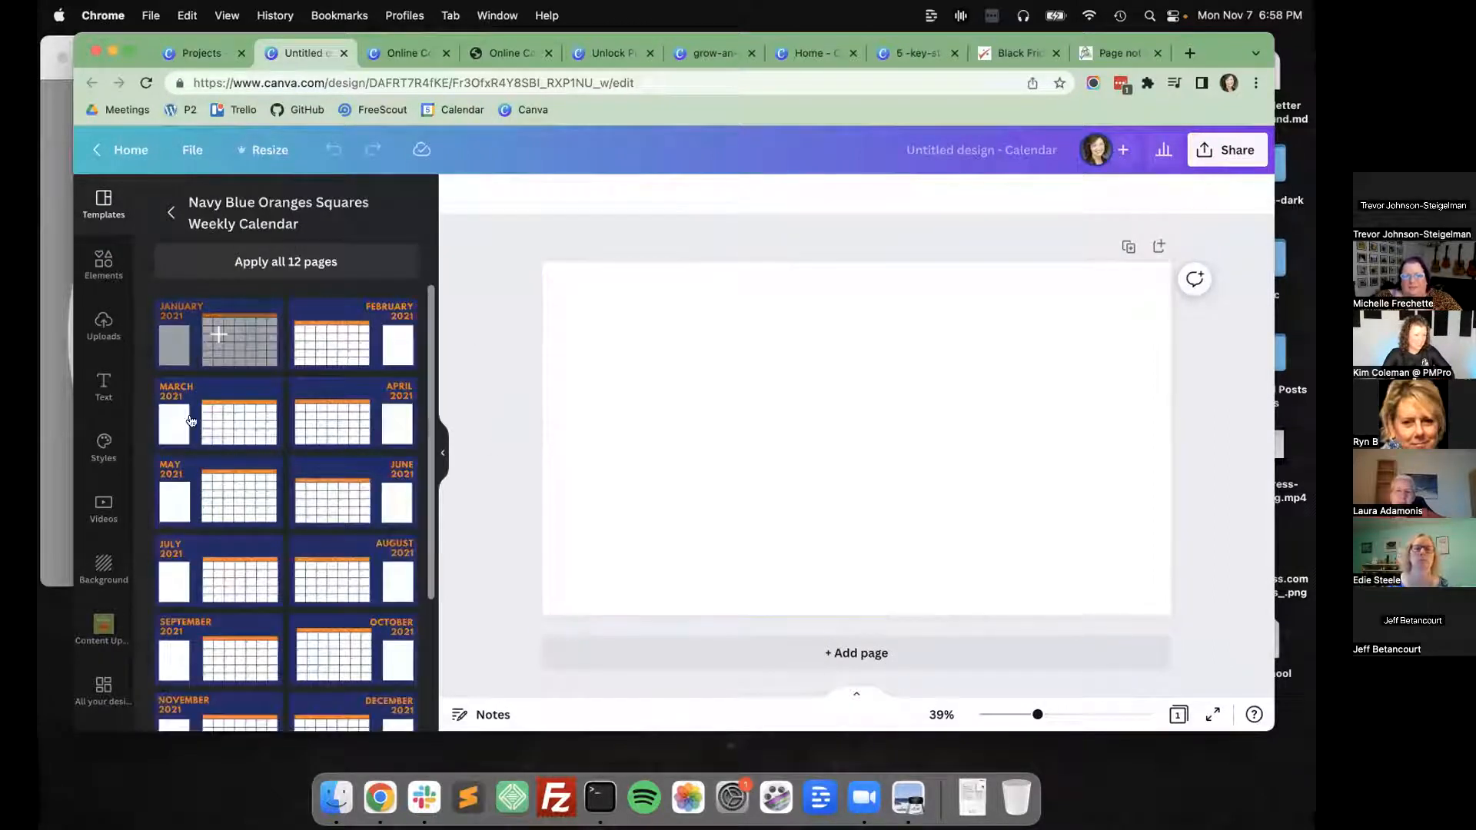
pyautogui.click(171, 212)
pyautogui.scroll(-5, 222, 454)
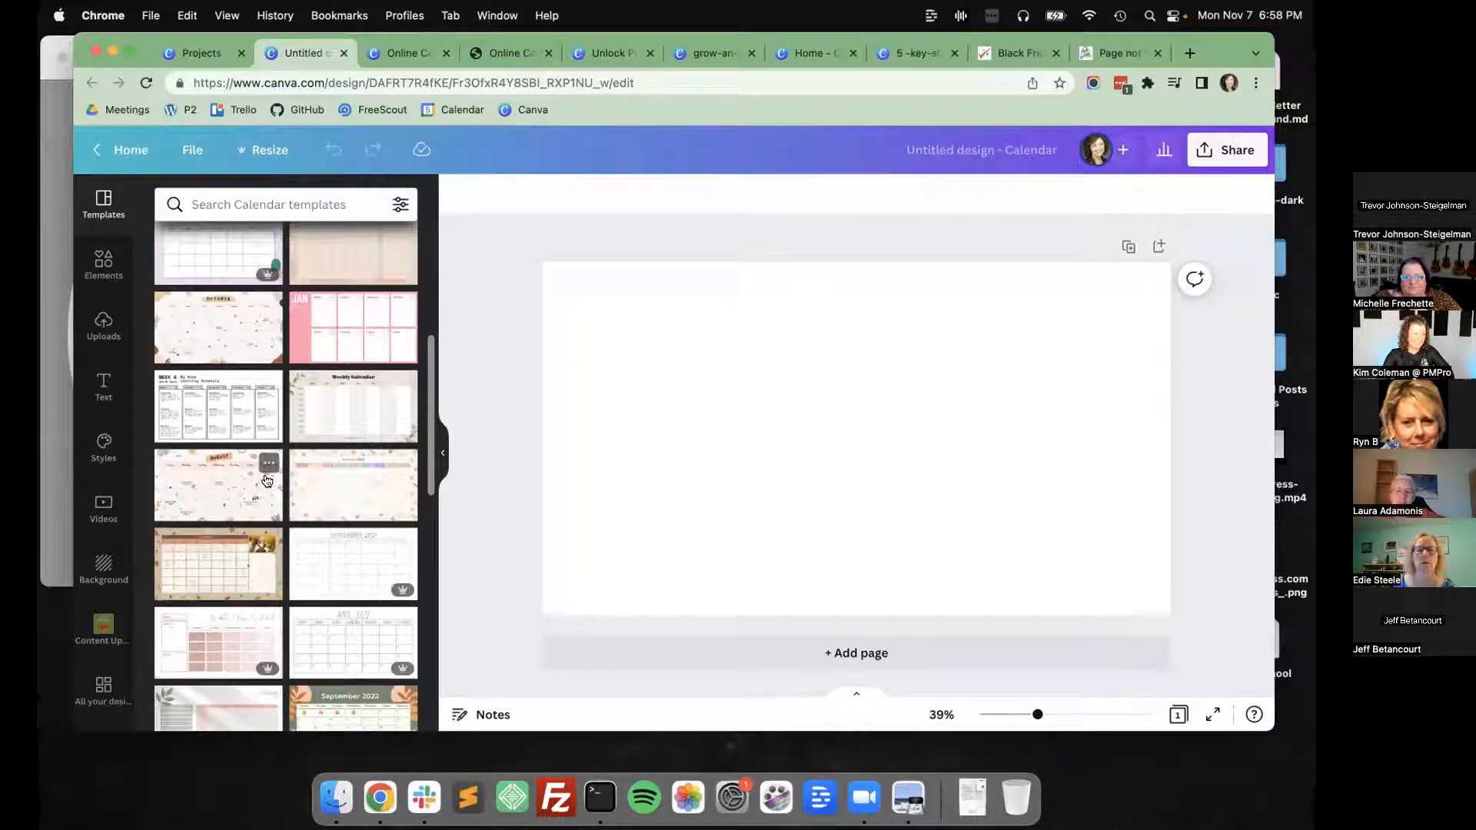
# Preview the pages of the Brown Delicate Minimal 2022 Calendar template, check the template filter options and return to the start of the template list.
pyautogui.scroll(-5, 332, 472)
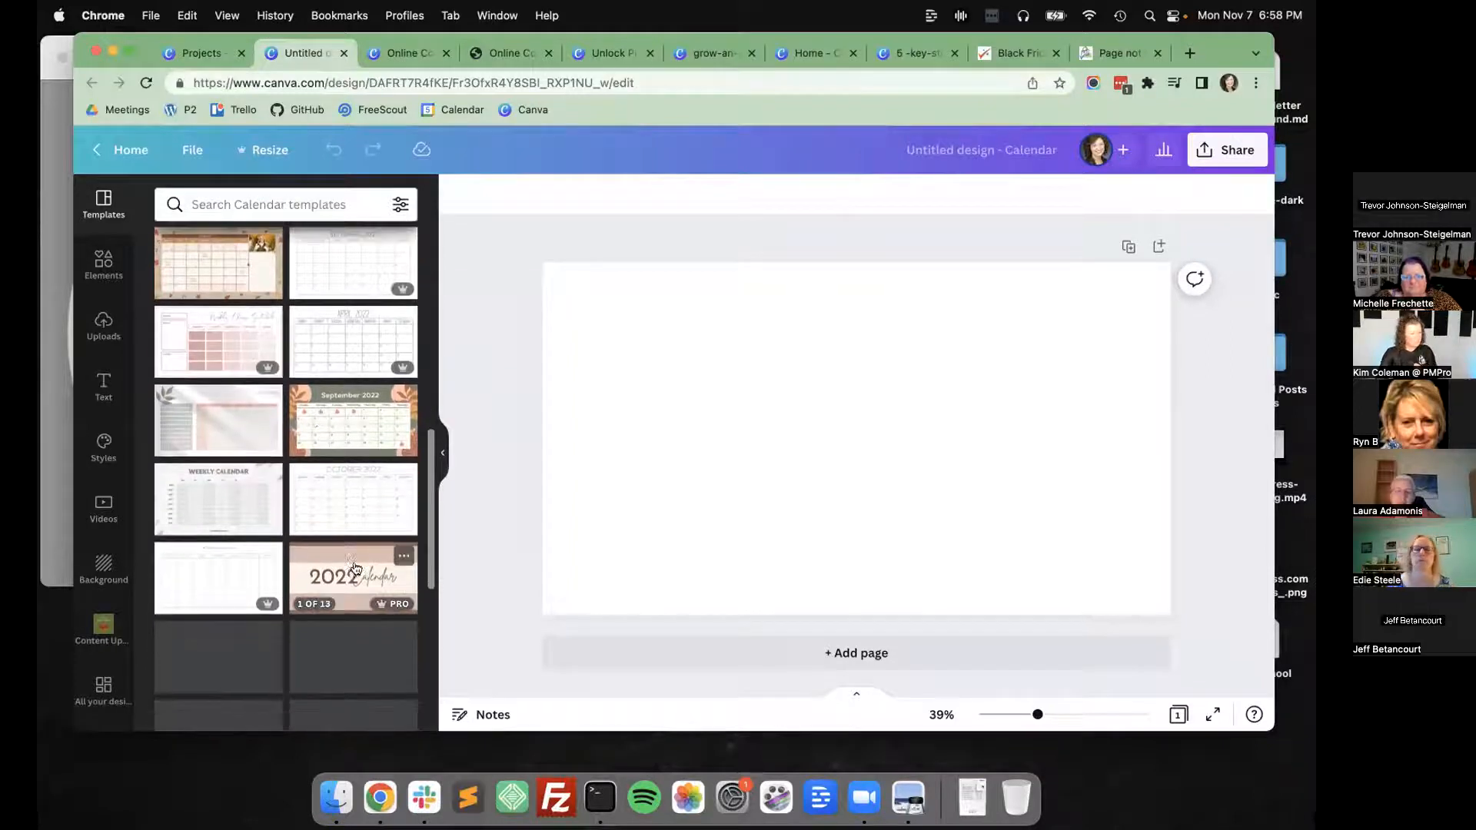
pyautogui.click(353, 569)
pyautogui.scroll(-5, 243, 384)
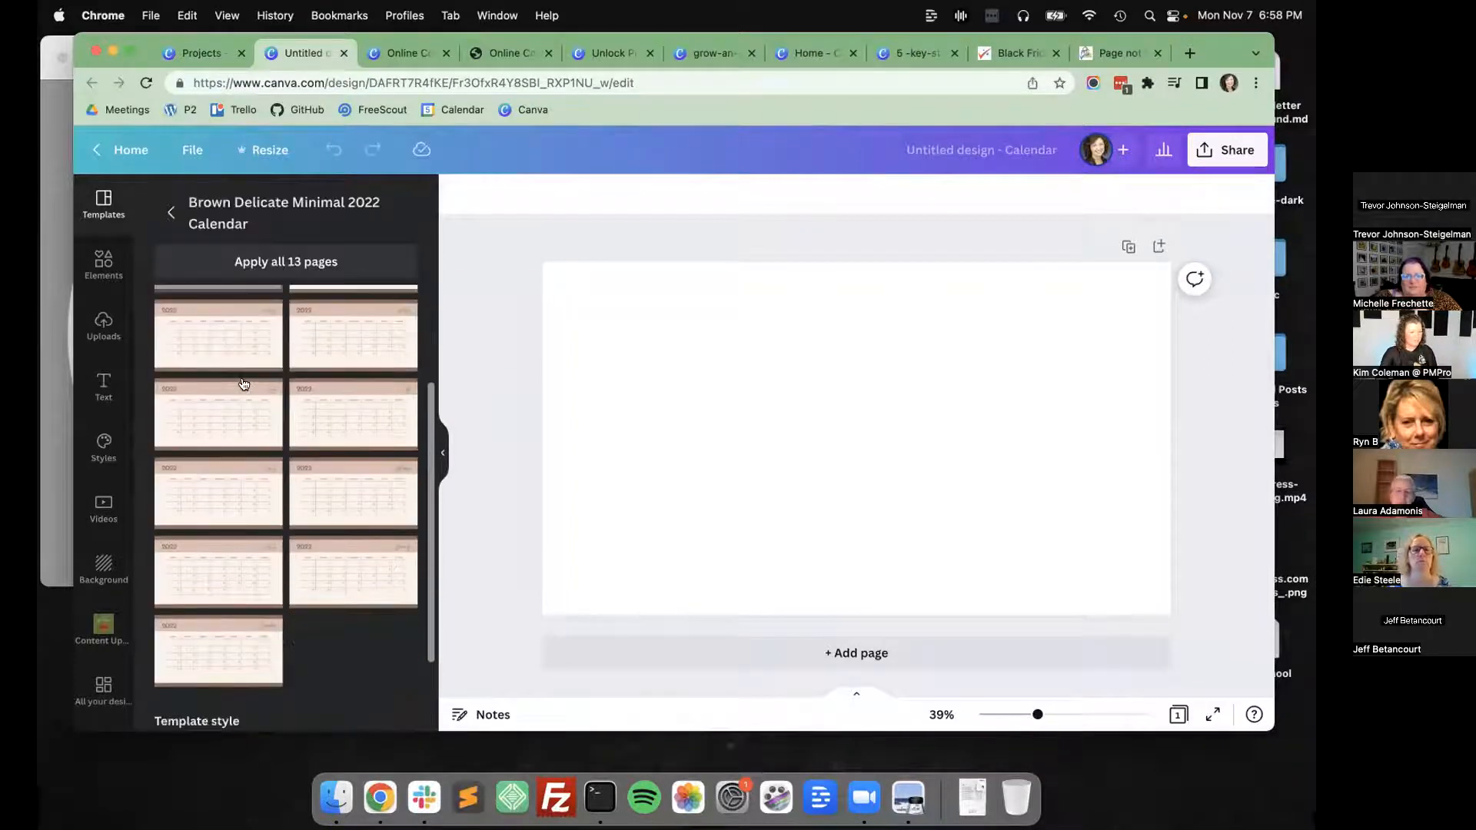
pyautogui.click(171, 212)
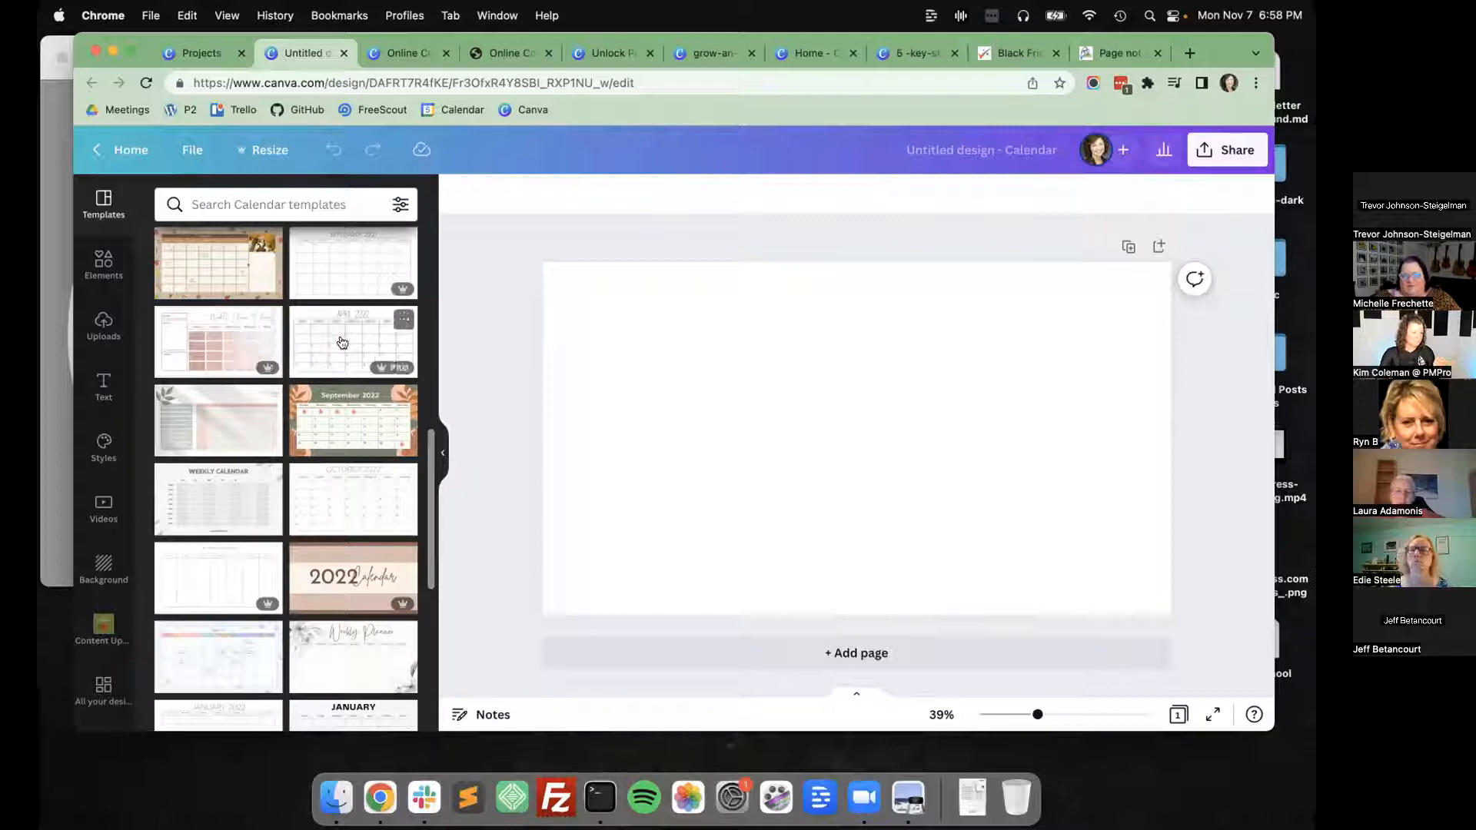
pyautogui.click(400, 204)
pyautogui.click(399, 203)
pyautogui.click(399, 203)
pyautogui.click(399, 203)
pyautogui.scroll(15, 287, 349)
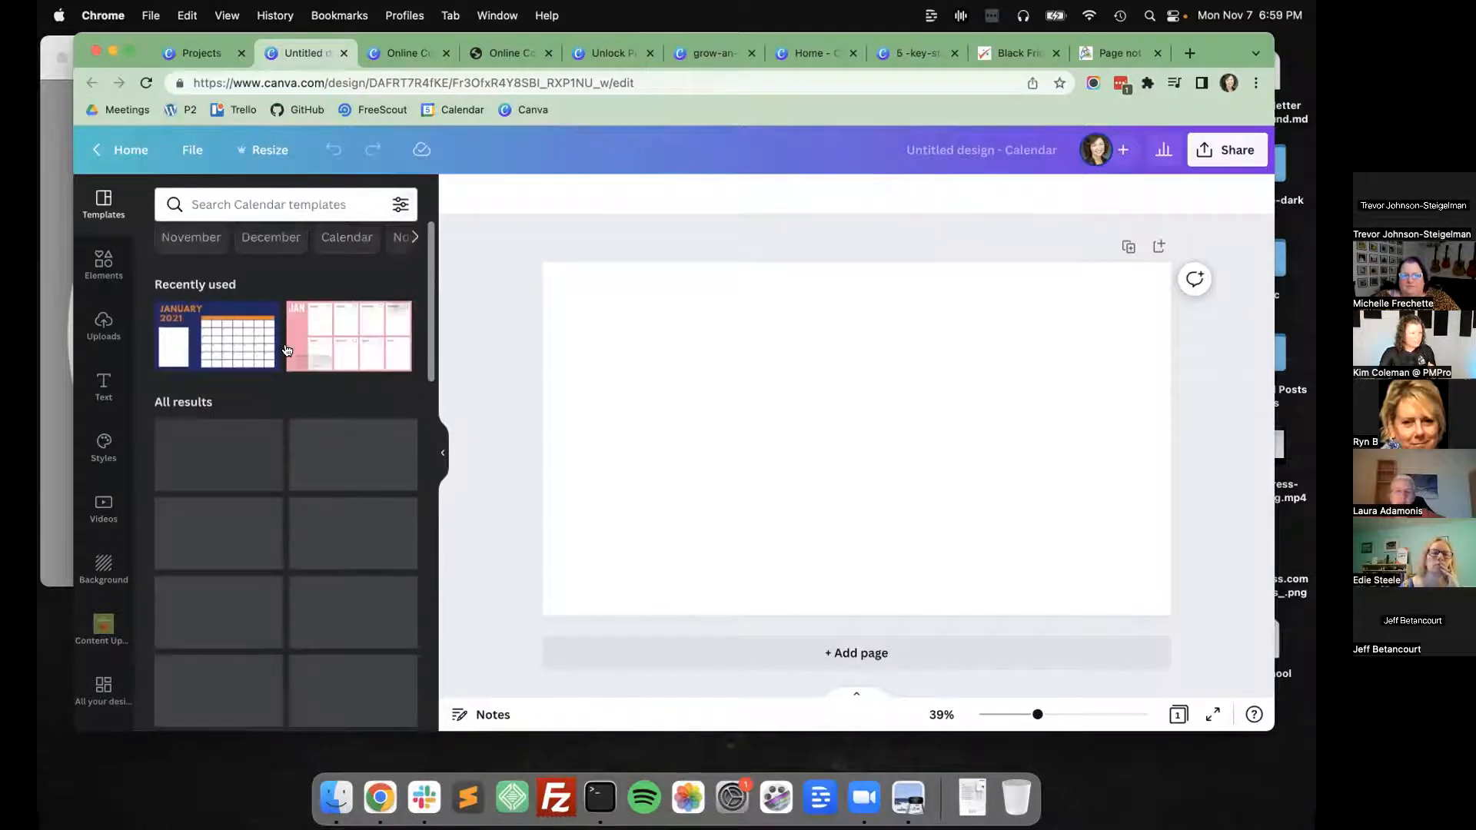
# Search the elements library for "calendar" and filter the results to free items only.
pyautogui.click(104, 261)
pyautogui.write('calendar')
pyautogui.press('Return')
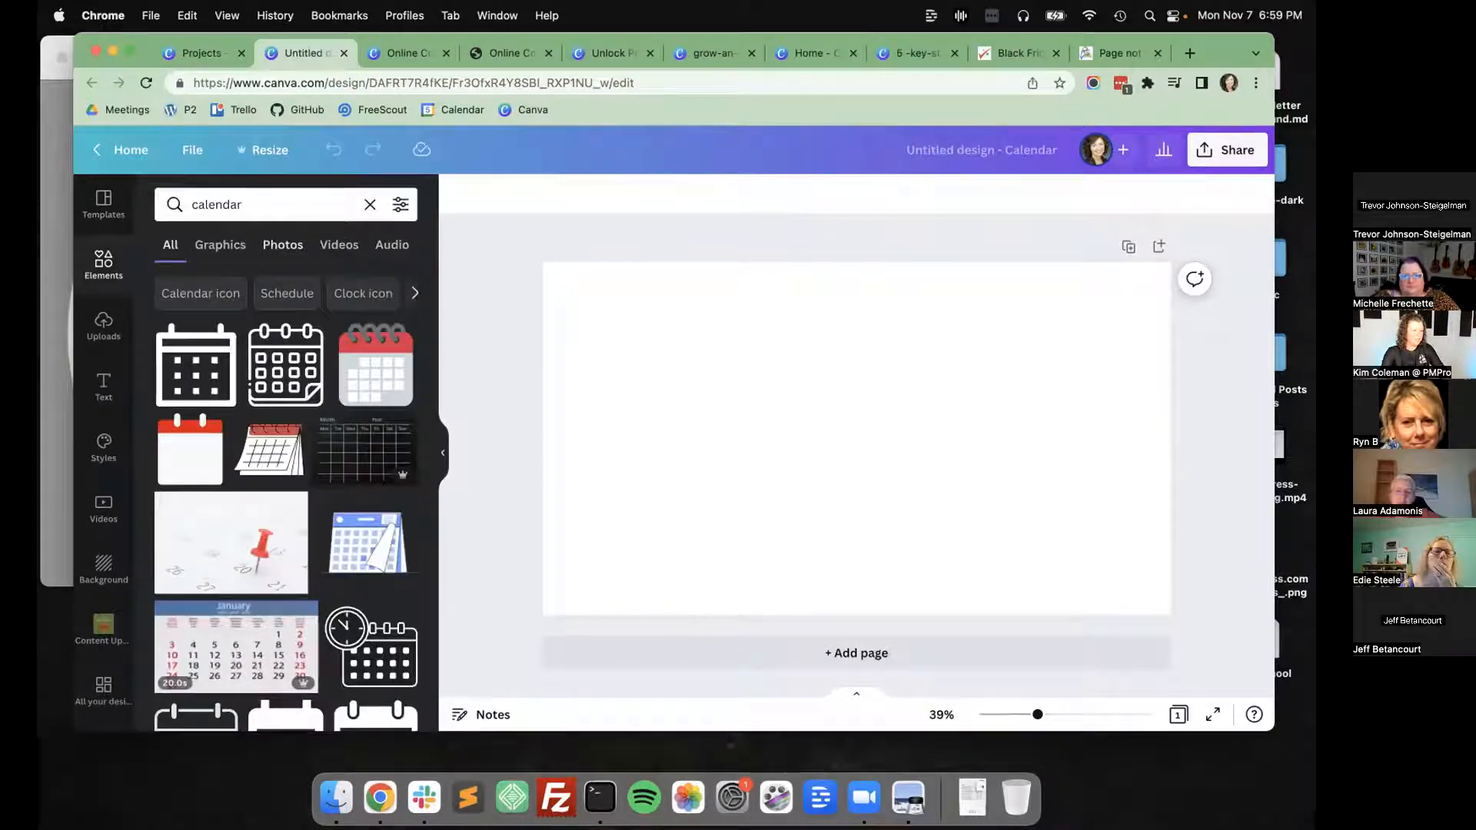
pyautogui.click(402, 205)
pyautogui.scroll(-4, 320, 352)
pyautogui.click(186, 525)
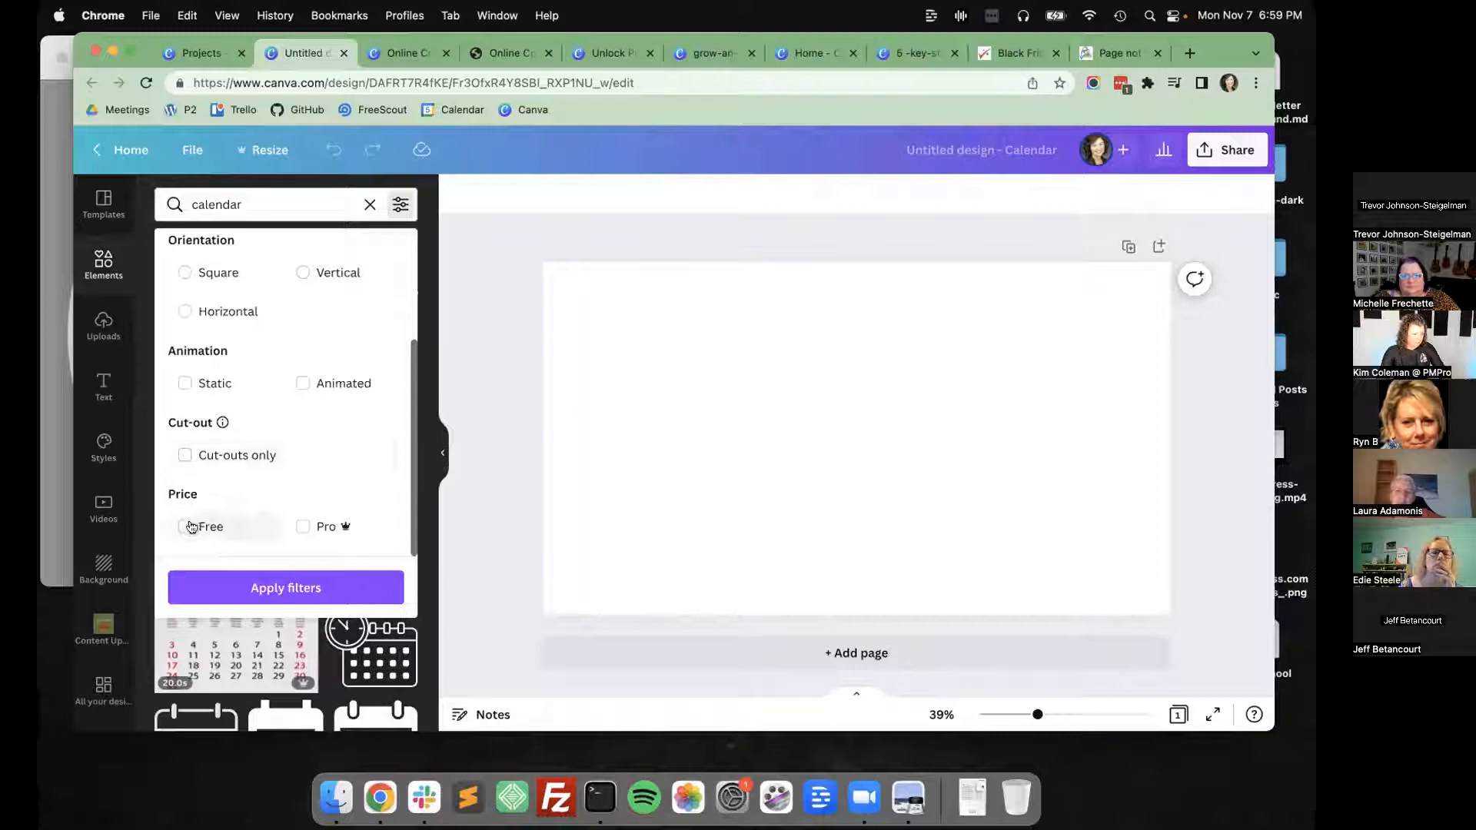
pyautogui.click(275, 587)
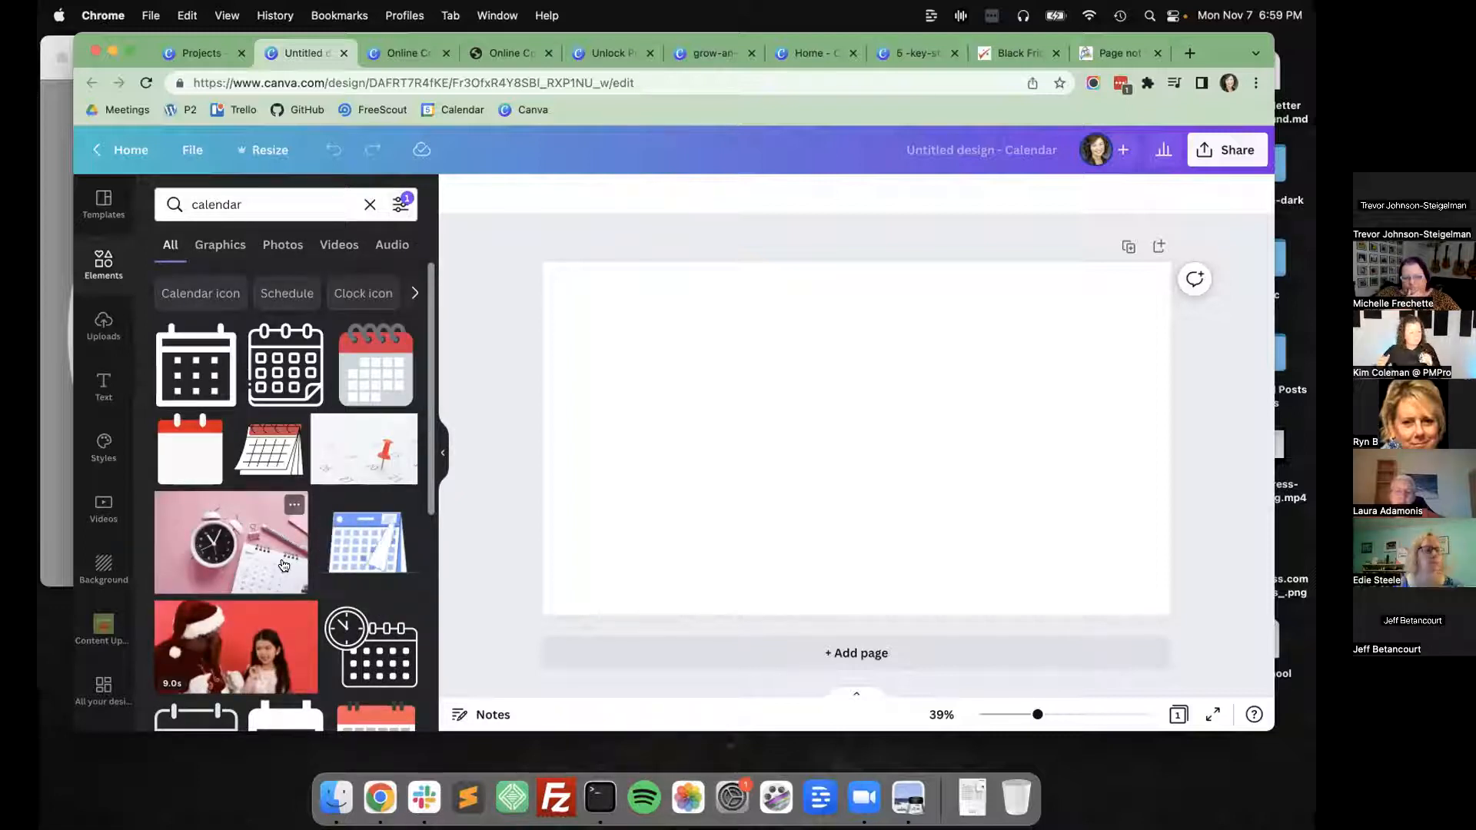
pyautogui.click(399, 204)
pyautogui.click(398, 203)
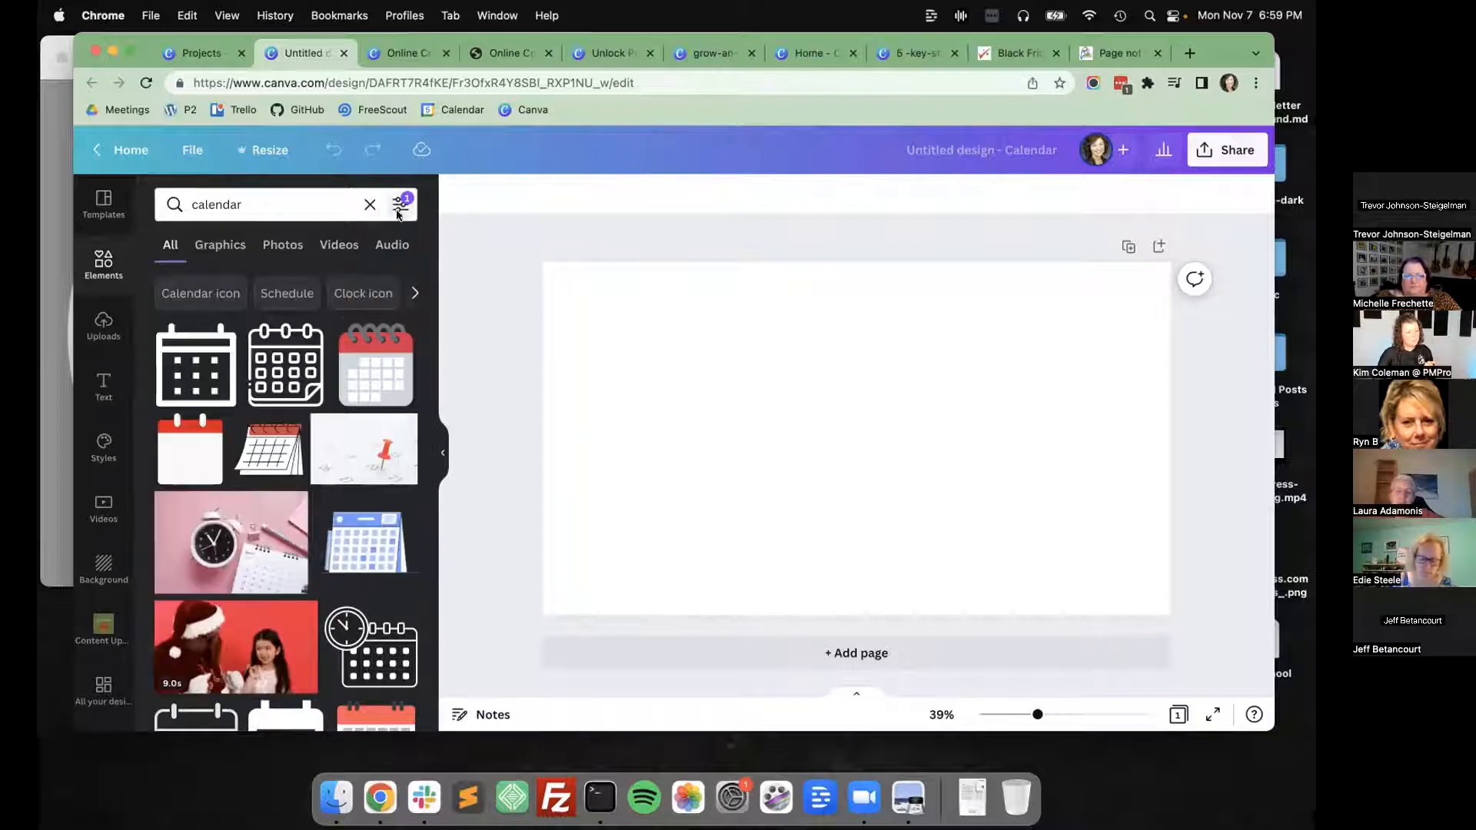
# Try out the Santa video and the pink alarm clock photo on the blank calendar page, deleting each one again.
pyautogui.click(197, 609)
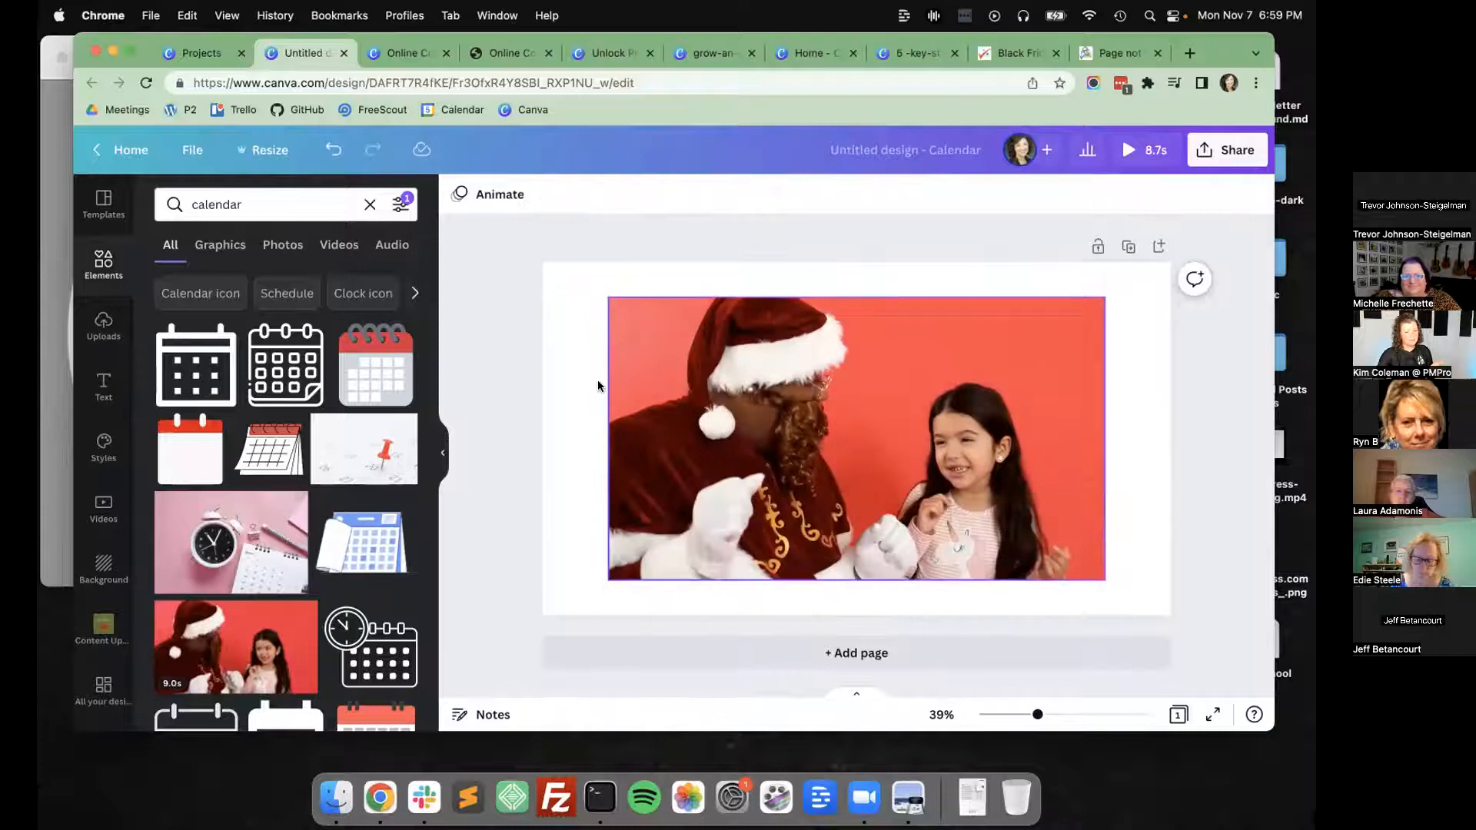
pyautogui.click(629, 370)
pyautogui.press('Delete')
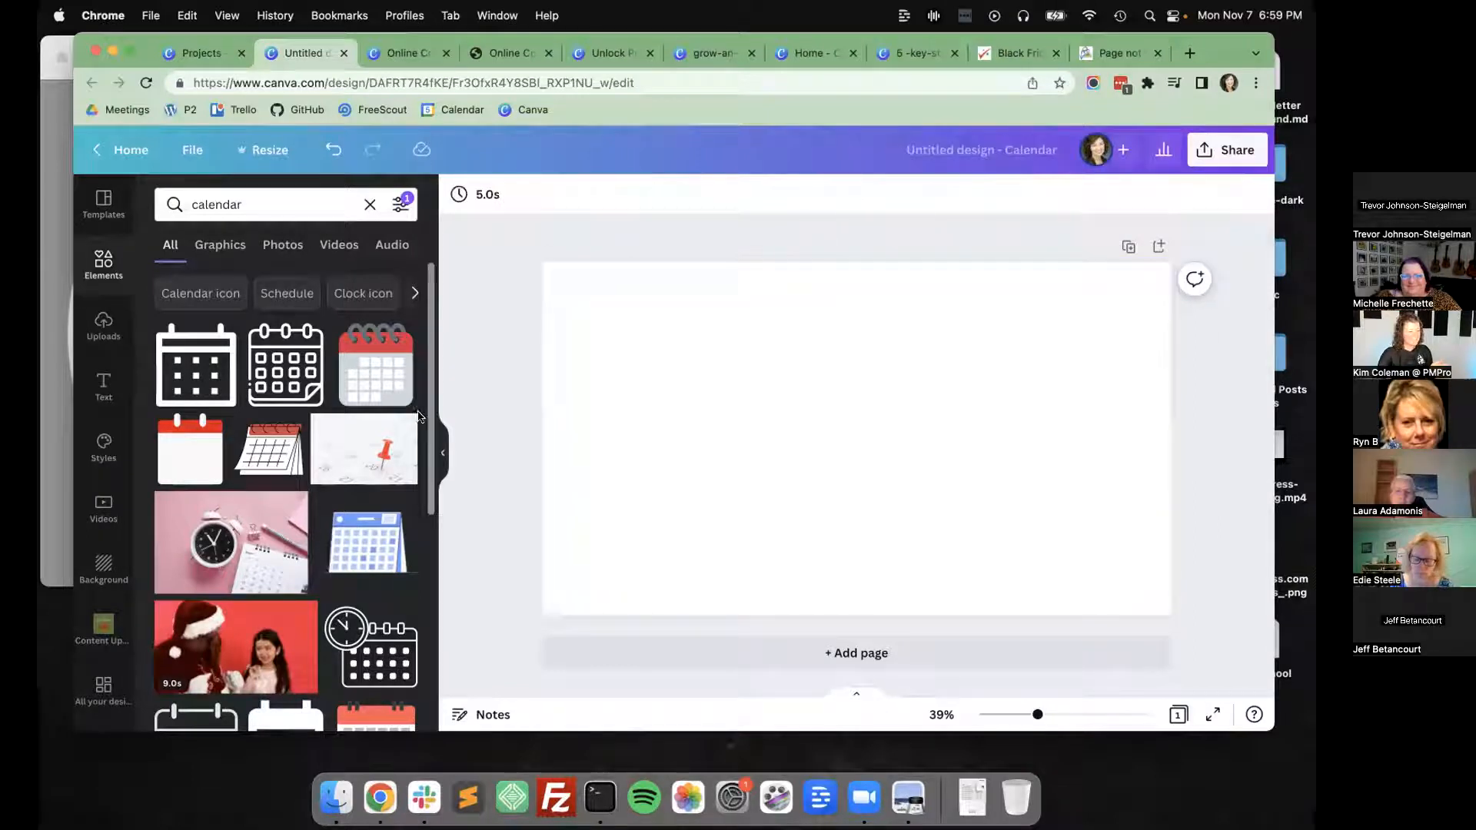
pyautogui.click(220, 533)
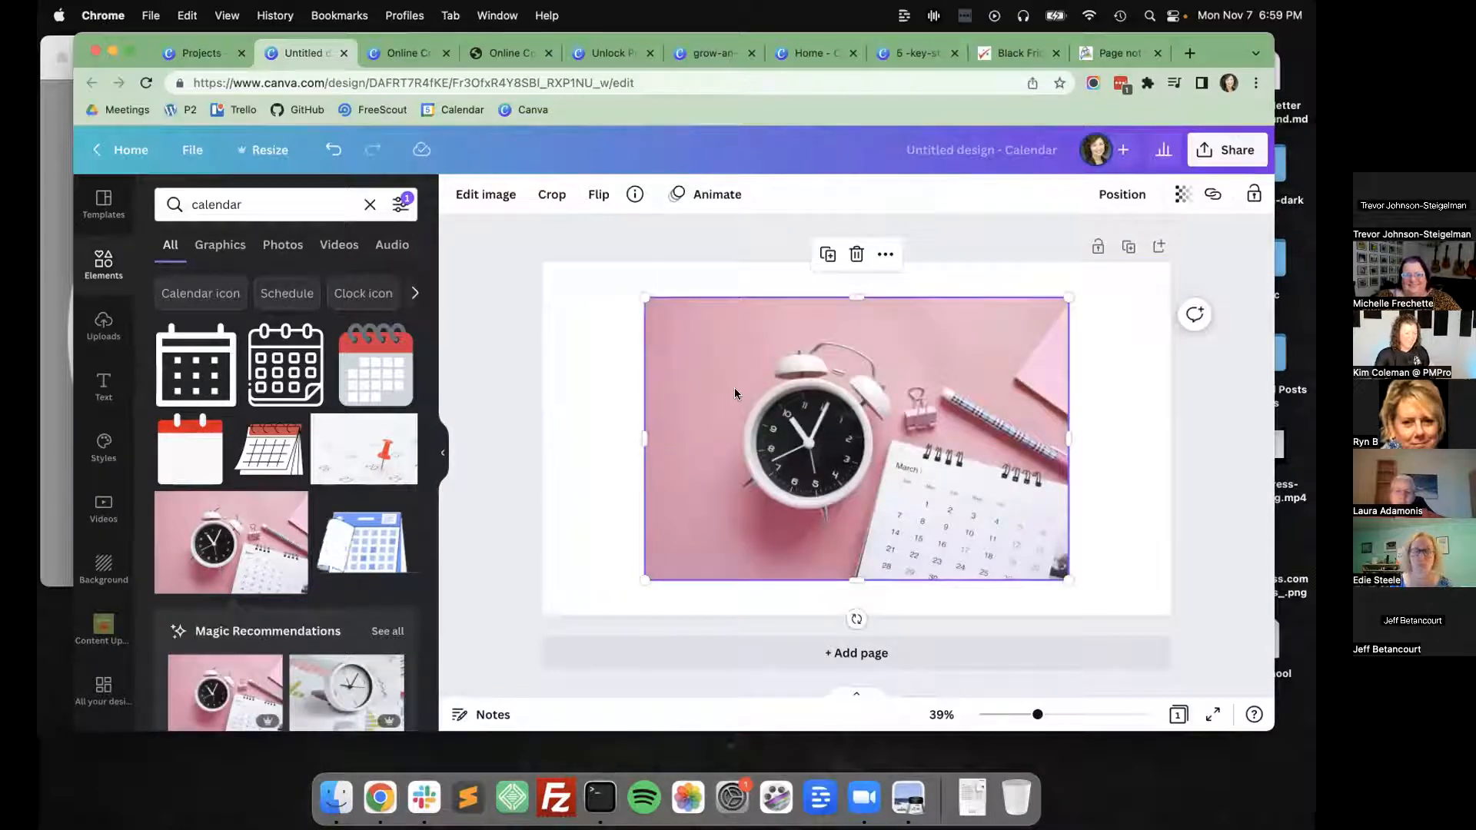
pyautogui.press('Delete')
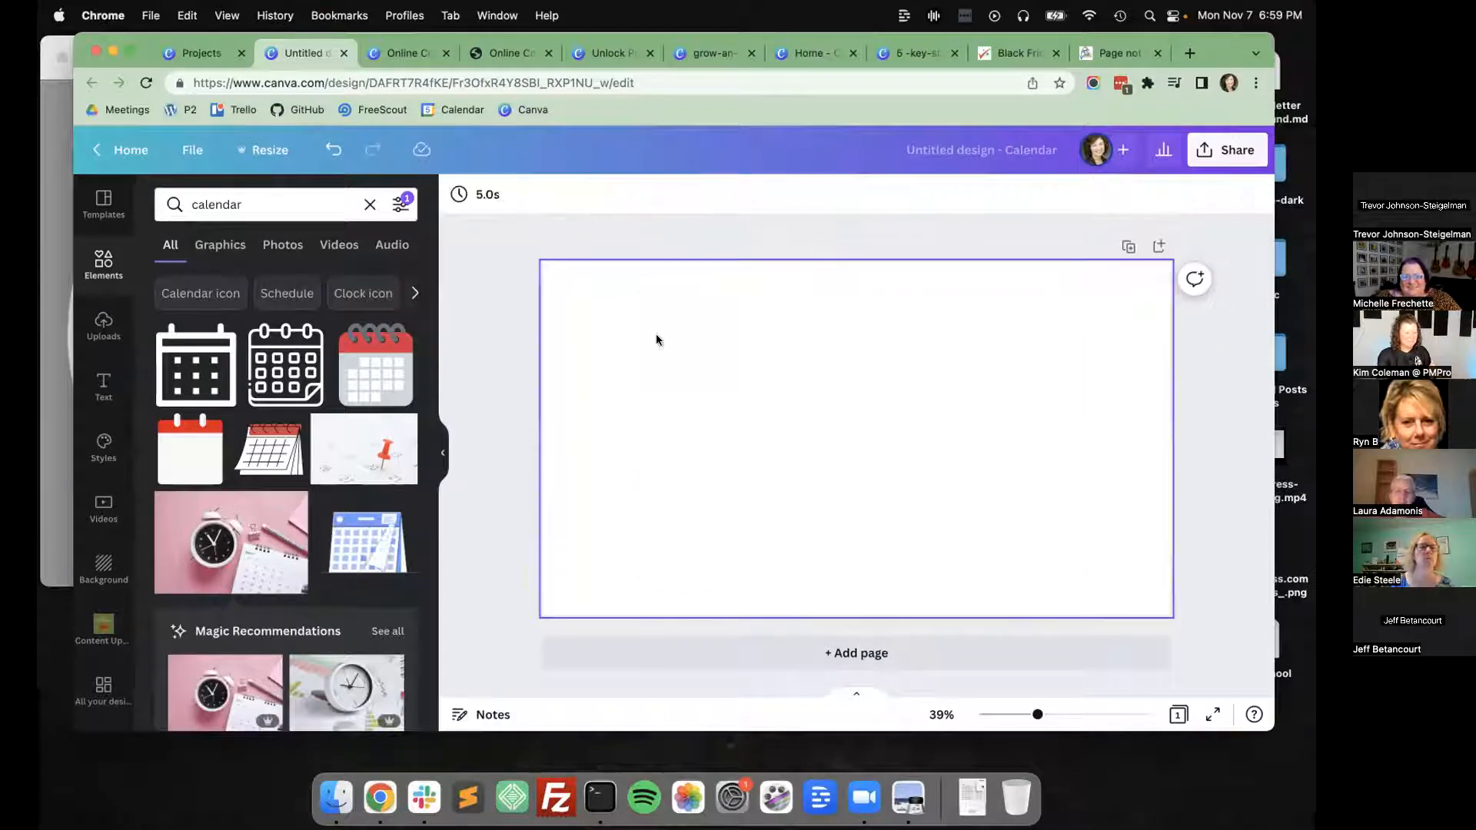
# Leave the calendar design and return to the Projects page.
pyautogui.click(103, 262)
pyautogui.click(115, 163)
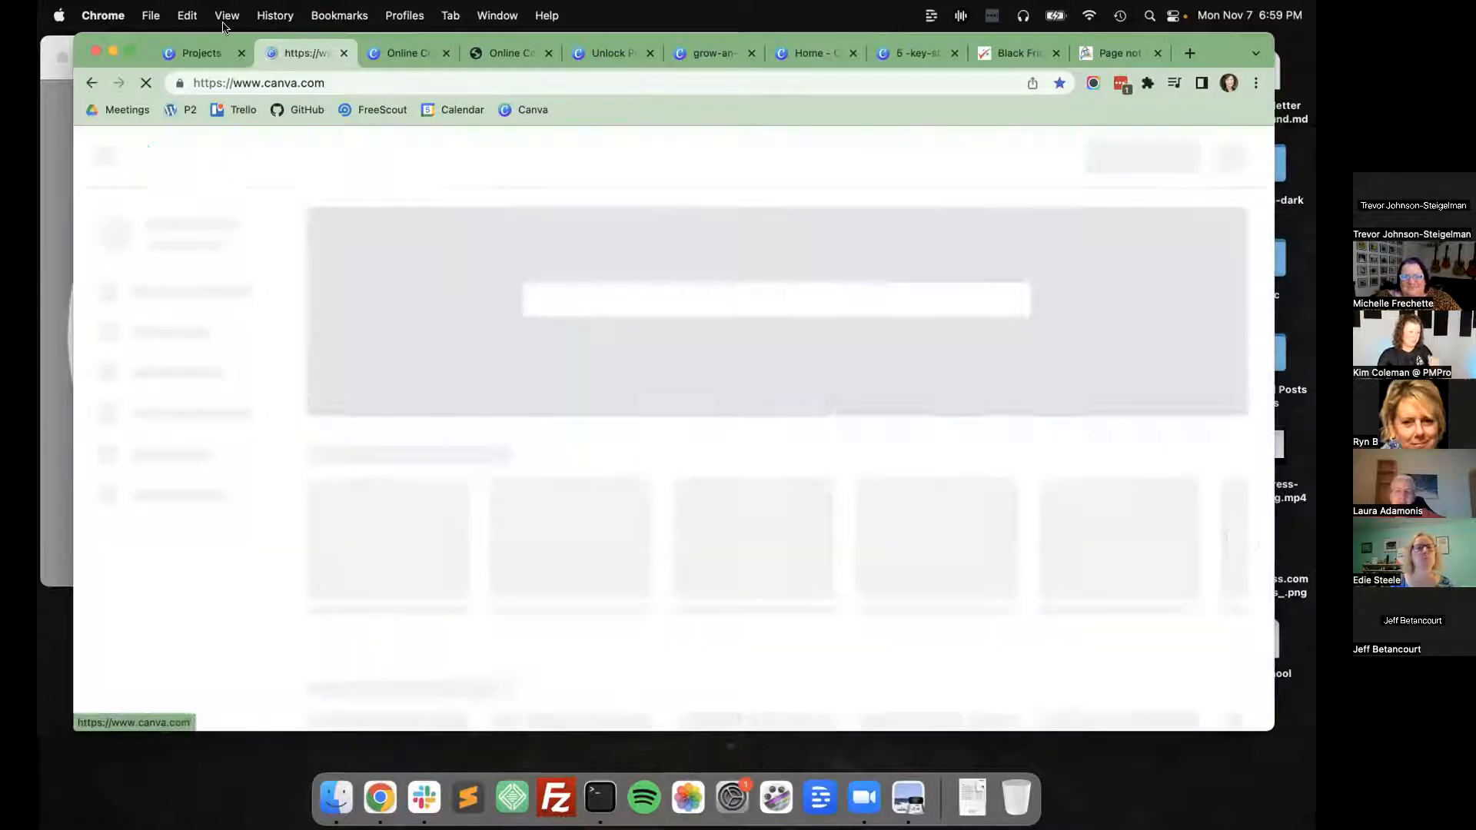
pyautogui.click(216, 54)
pyautogui.click(864, 228)
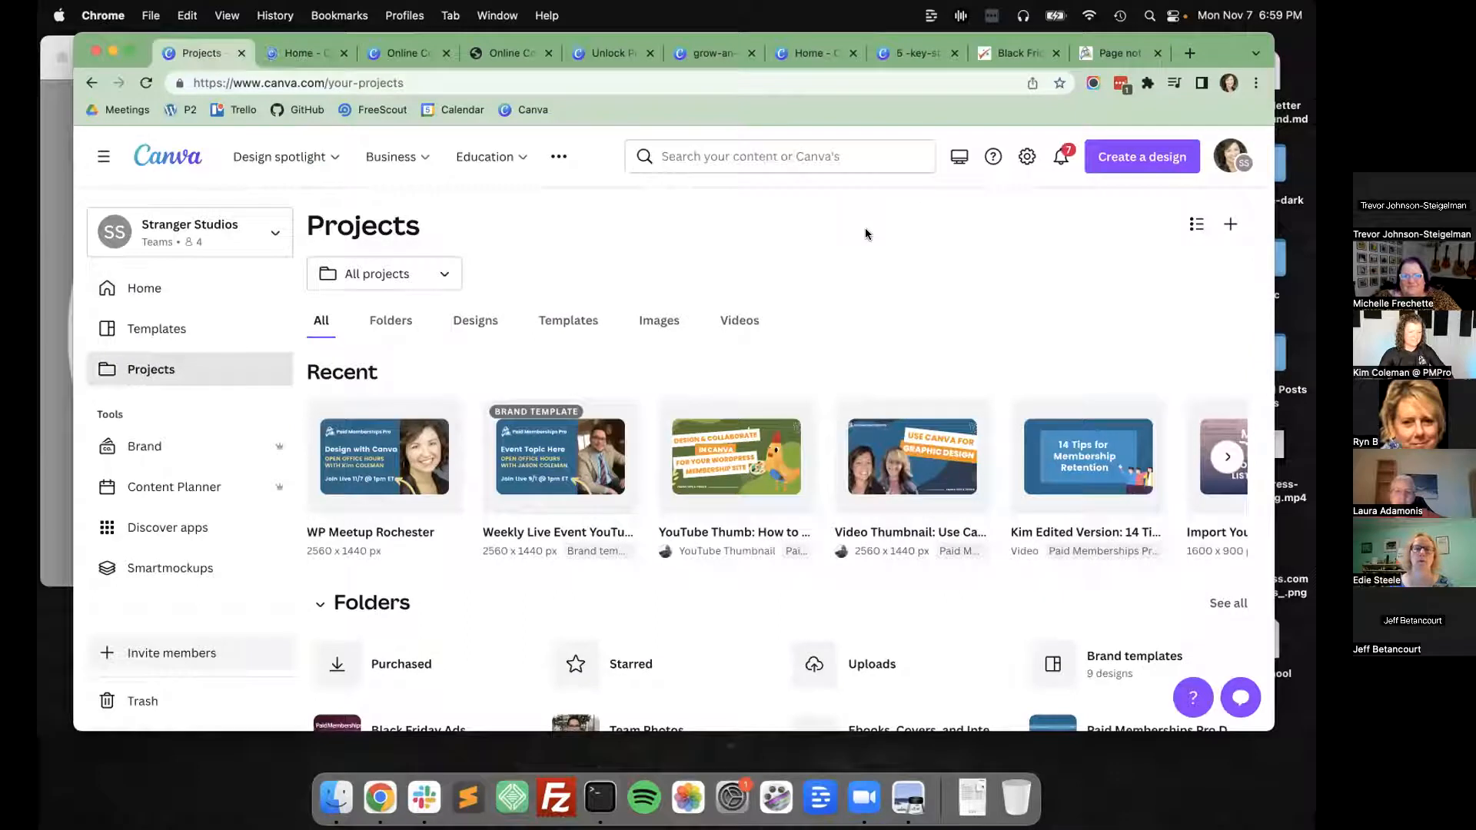
pyautogui.scroll(-1, 865, 228)
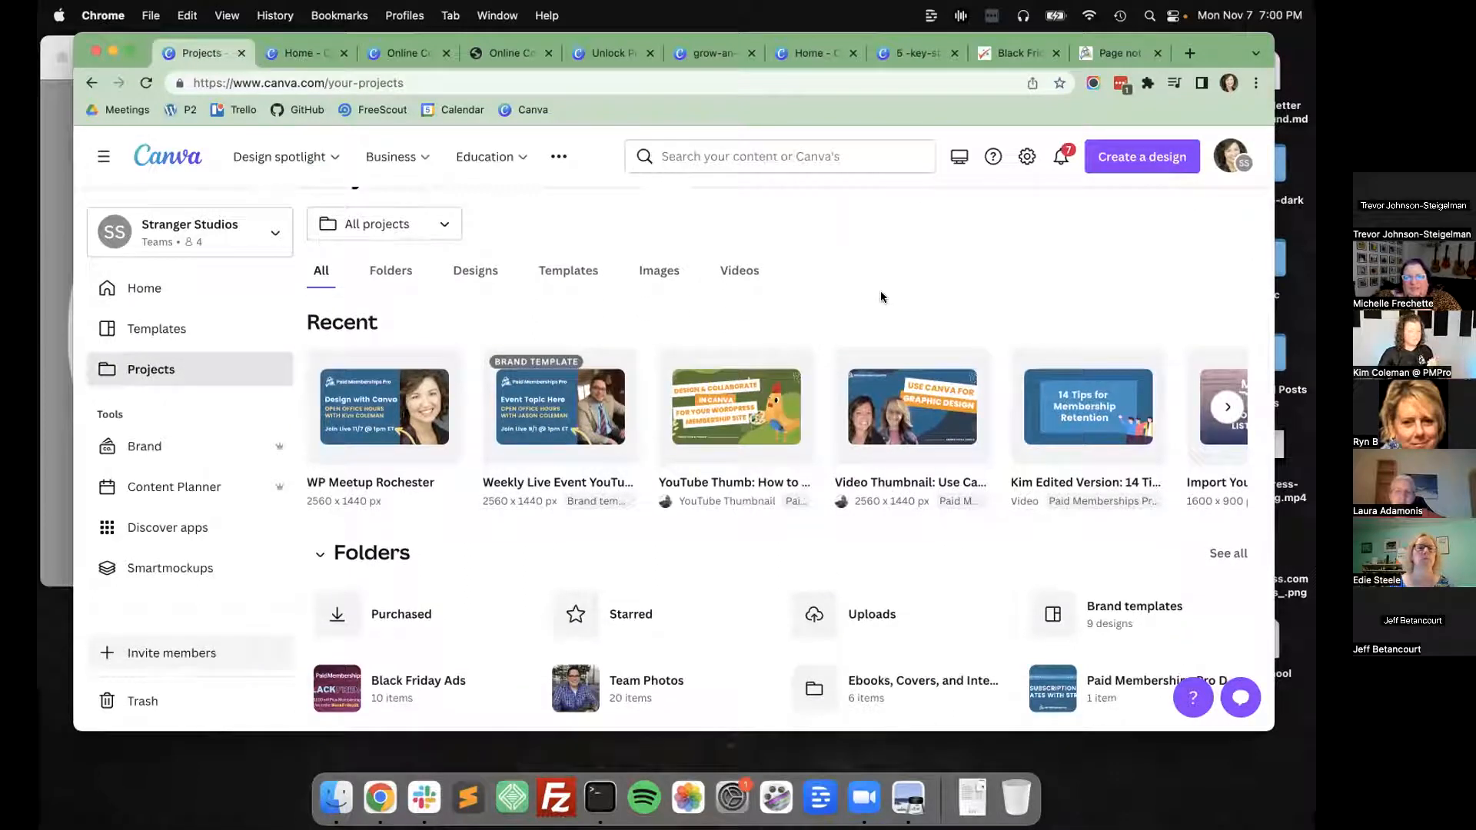
pyautogui.click(302, 53)
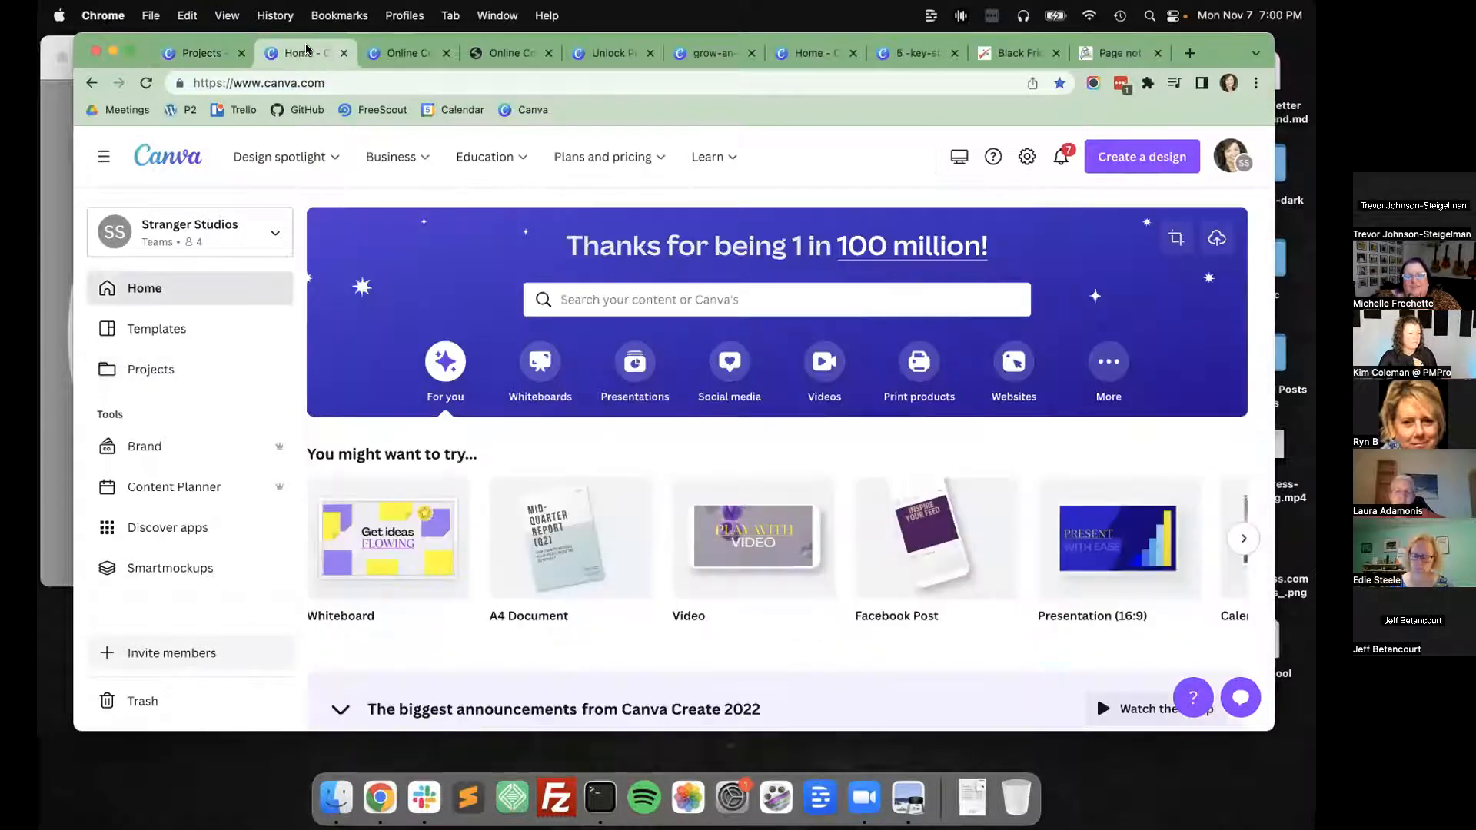
pyautogui.click(196, 53)
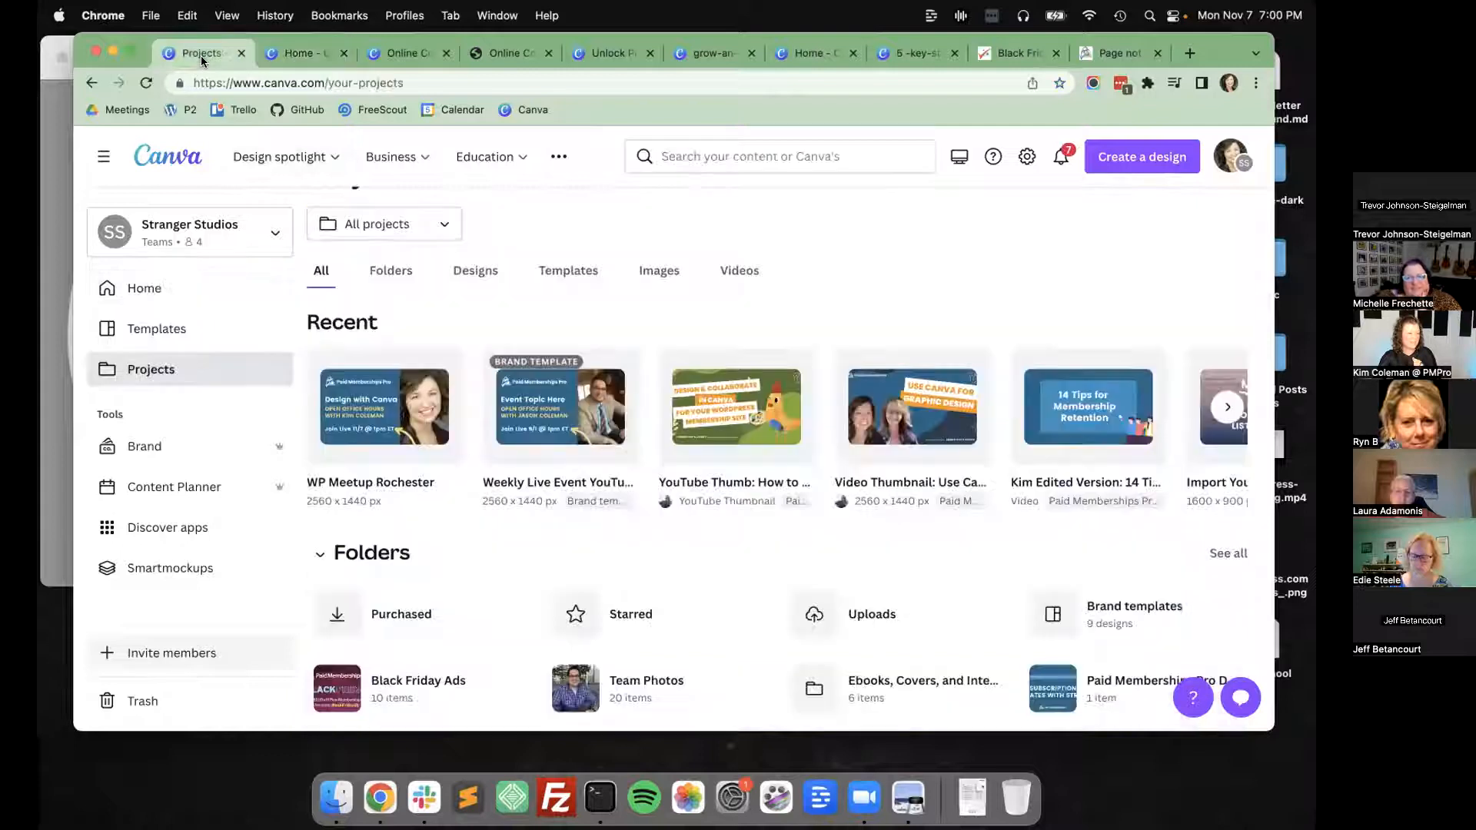
# Search the design types for "twitter" and create a new blank Twitter Post design.
pyautogui.click(1105, 159)
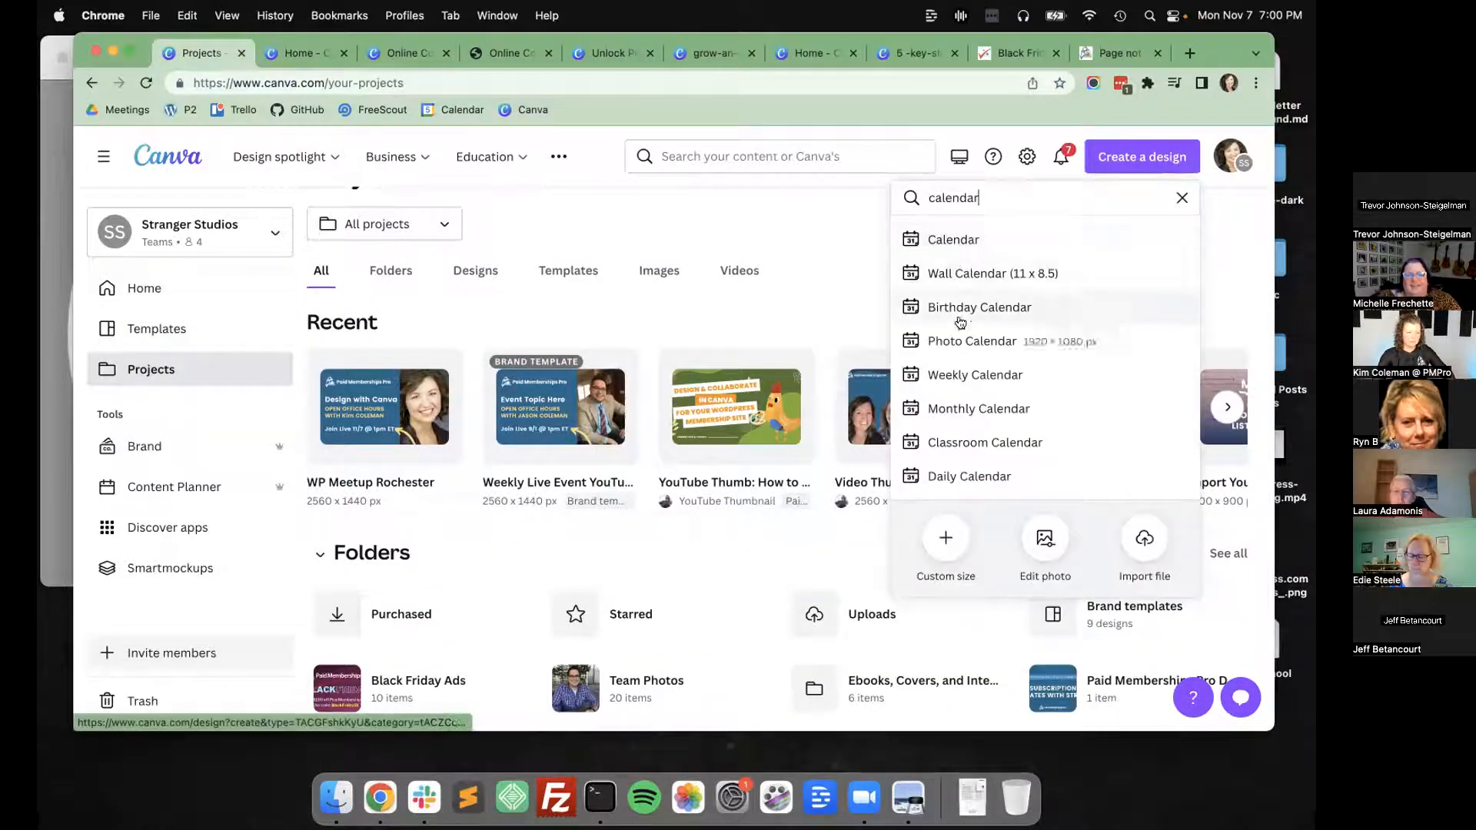
pyautogui.write('twitt')
pyautogui.press('super+a')
pyautogui.write('twitter')
pyautogui.press('Down')
pyautogui.press('Return')
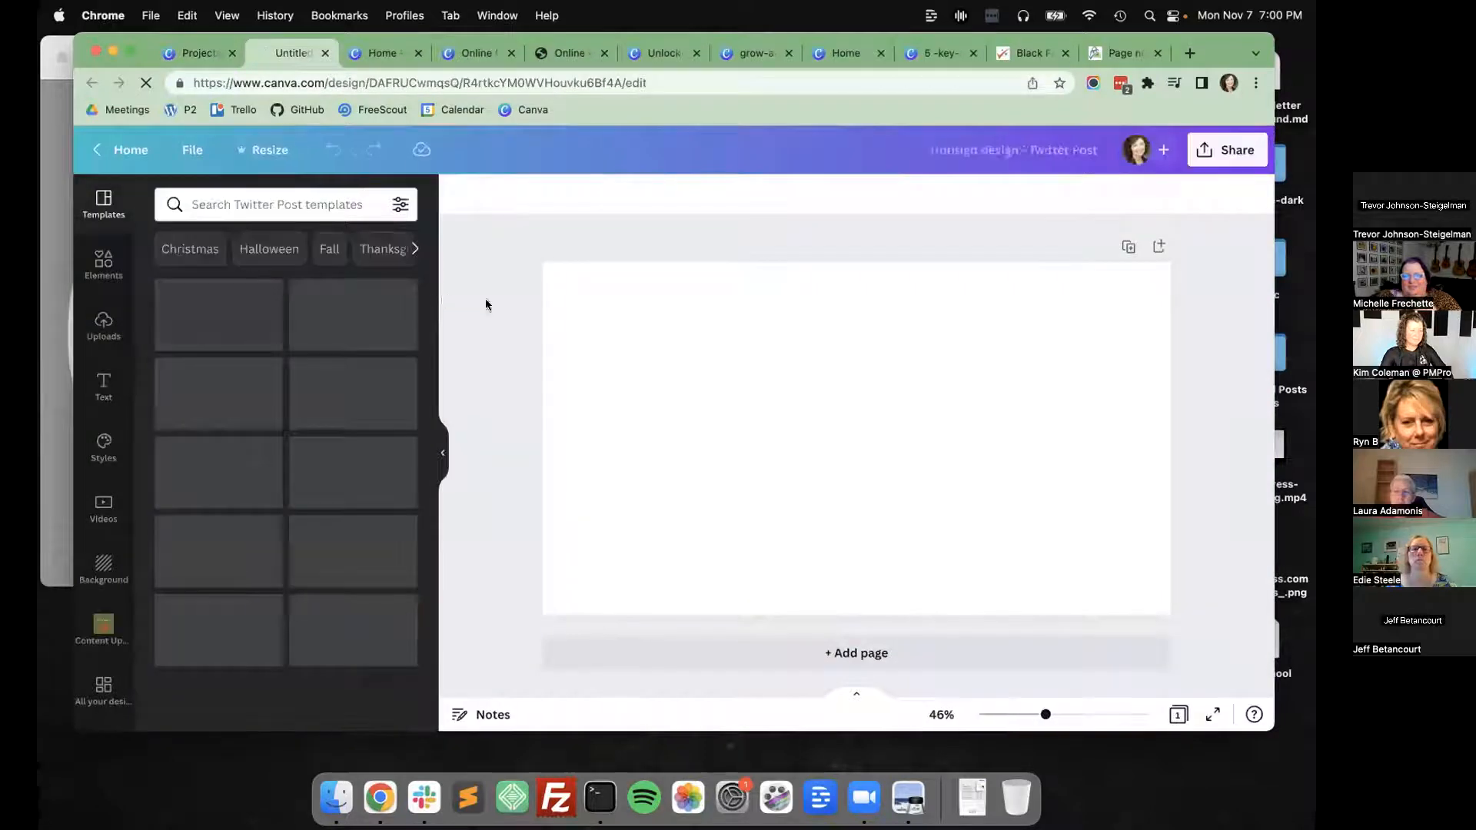
# Add a desktop monitor frame from the Frames elements to the blank page, enlarge it to nearly page height and centre it.
pyautogui.click(103, 263)
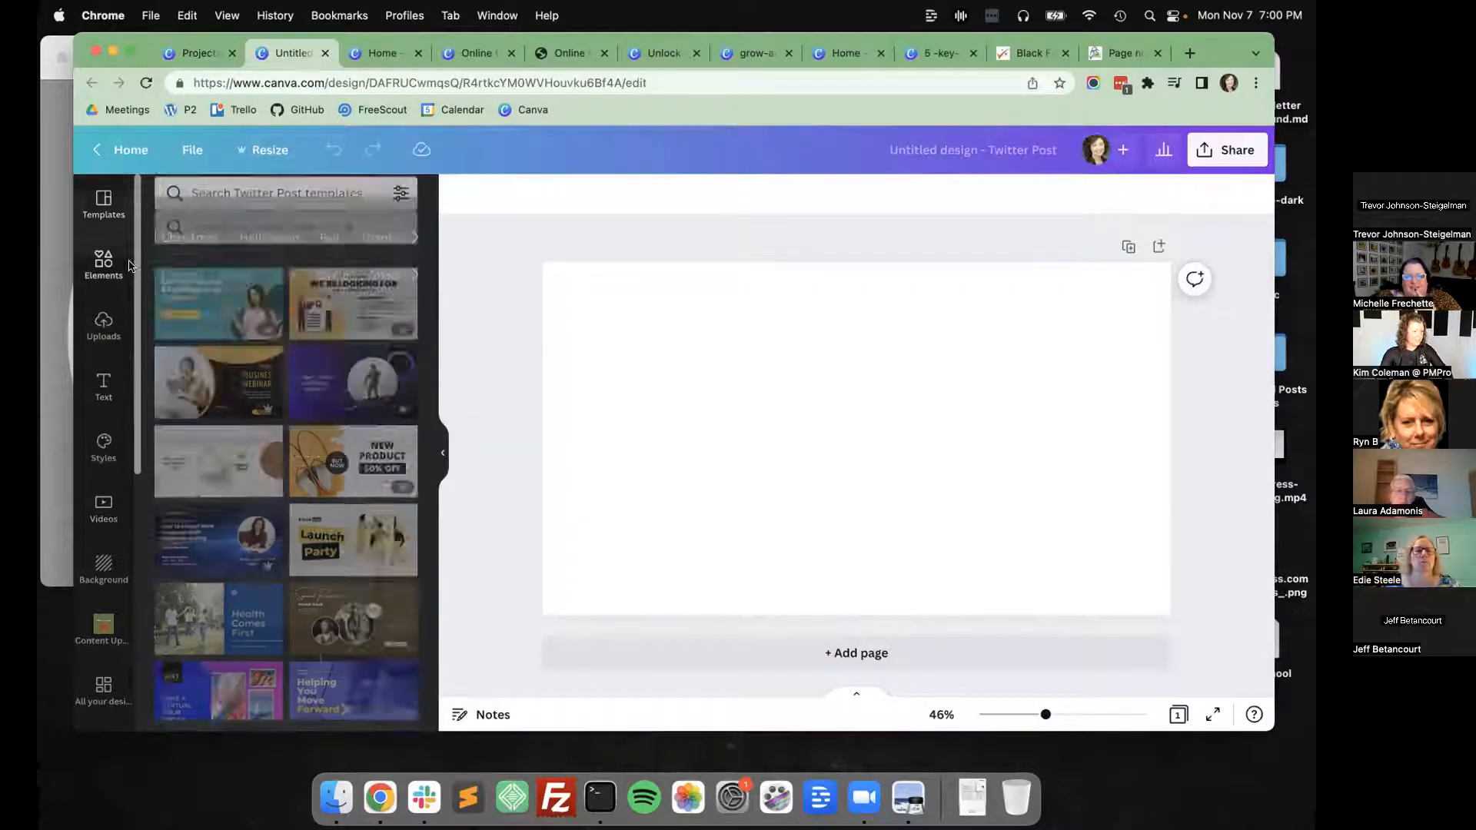
pyautogui.scroll(-5, 204, 332)
pyautogui.scroll(-10, 204, 332)
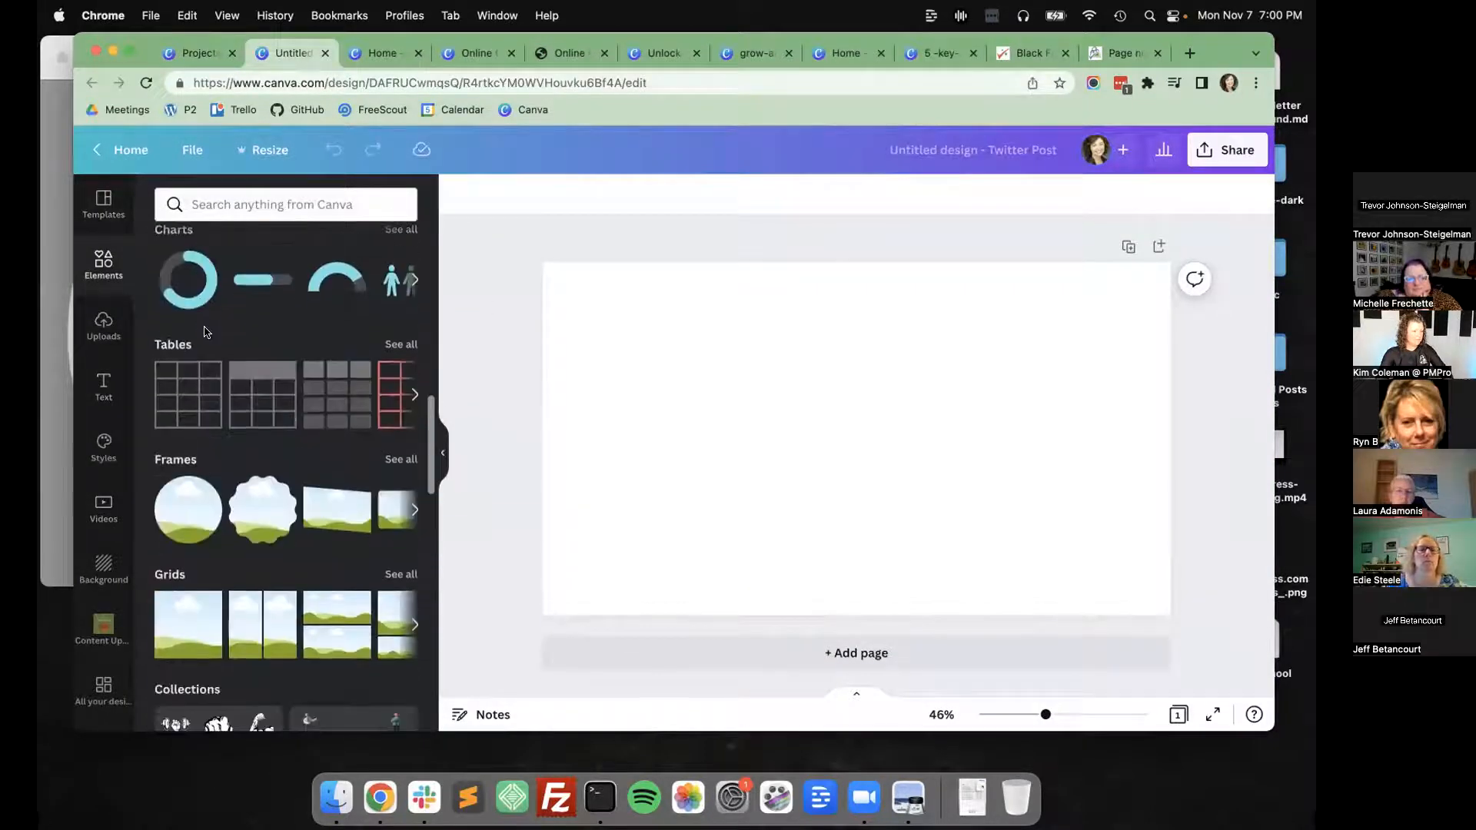
pyautogui.click(400, 252)
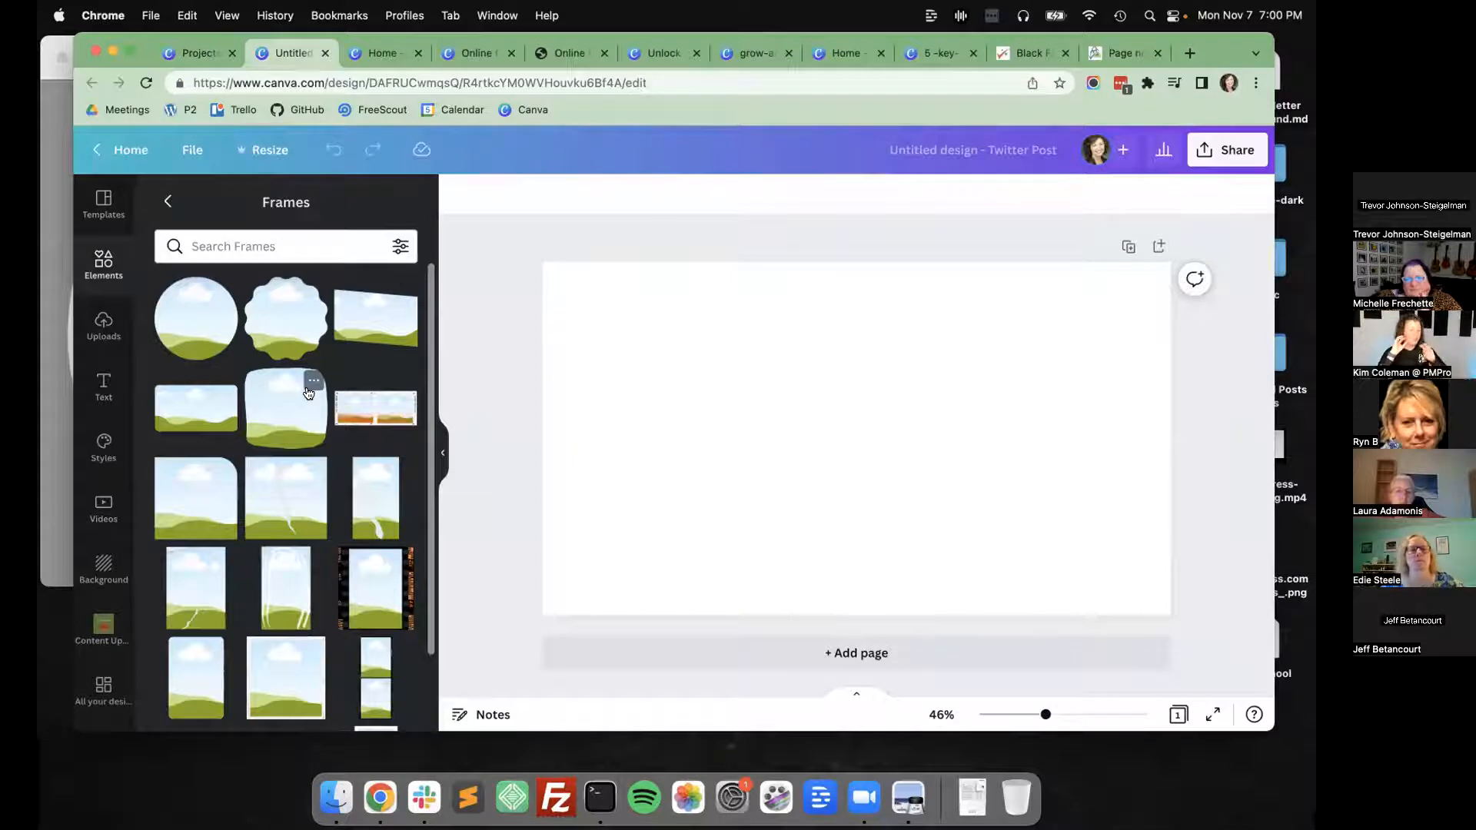
pyautogui.scroll(-10, 271, 453)
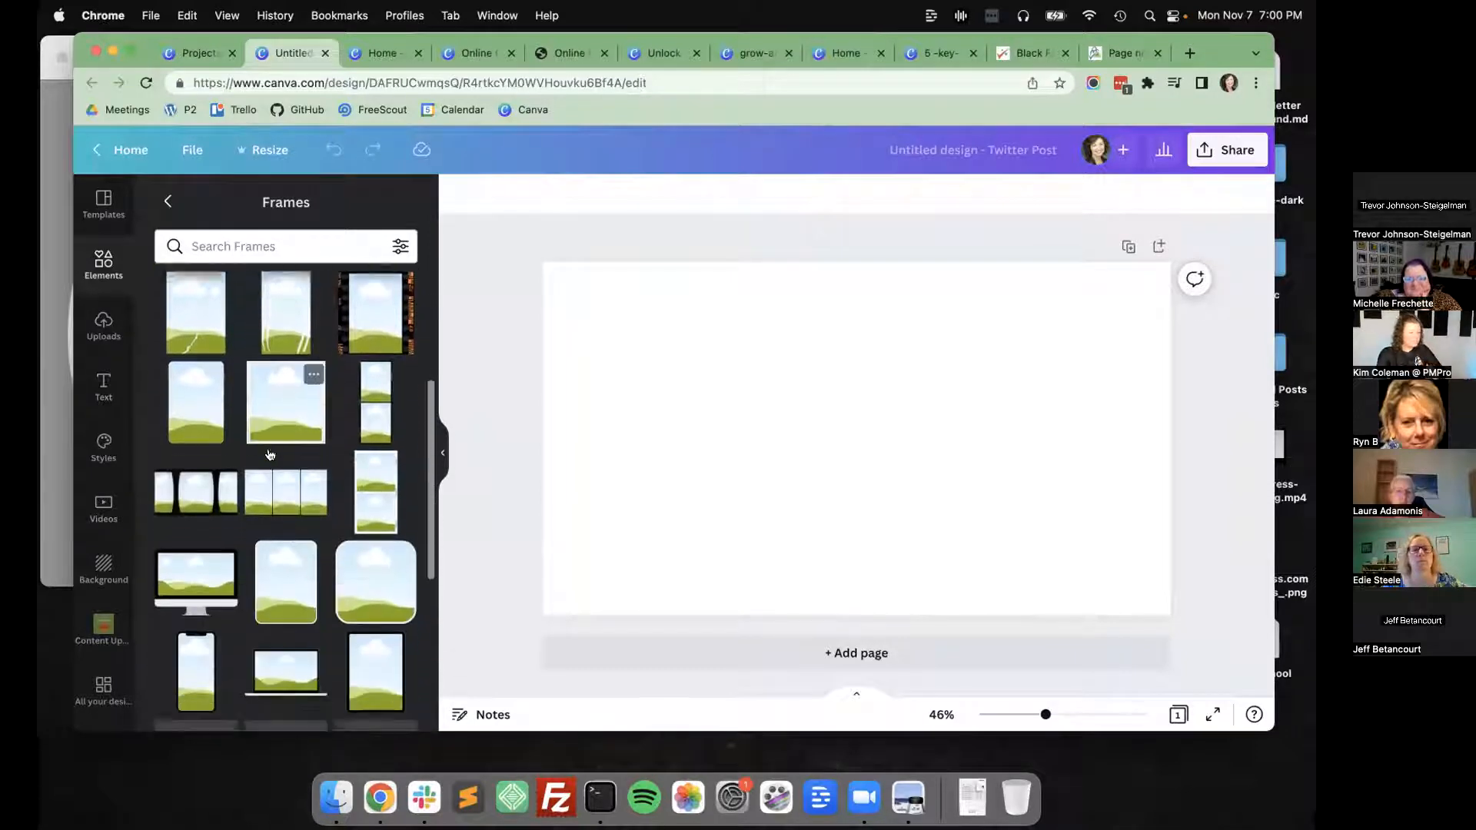
pyautogui.click(197, 447)
pyautogui.moveTo(854, 439); pyautogui.dragTo(709, 387)
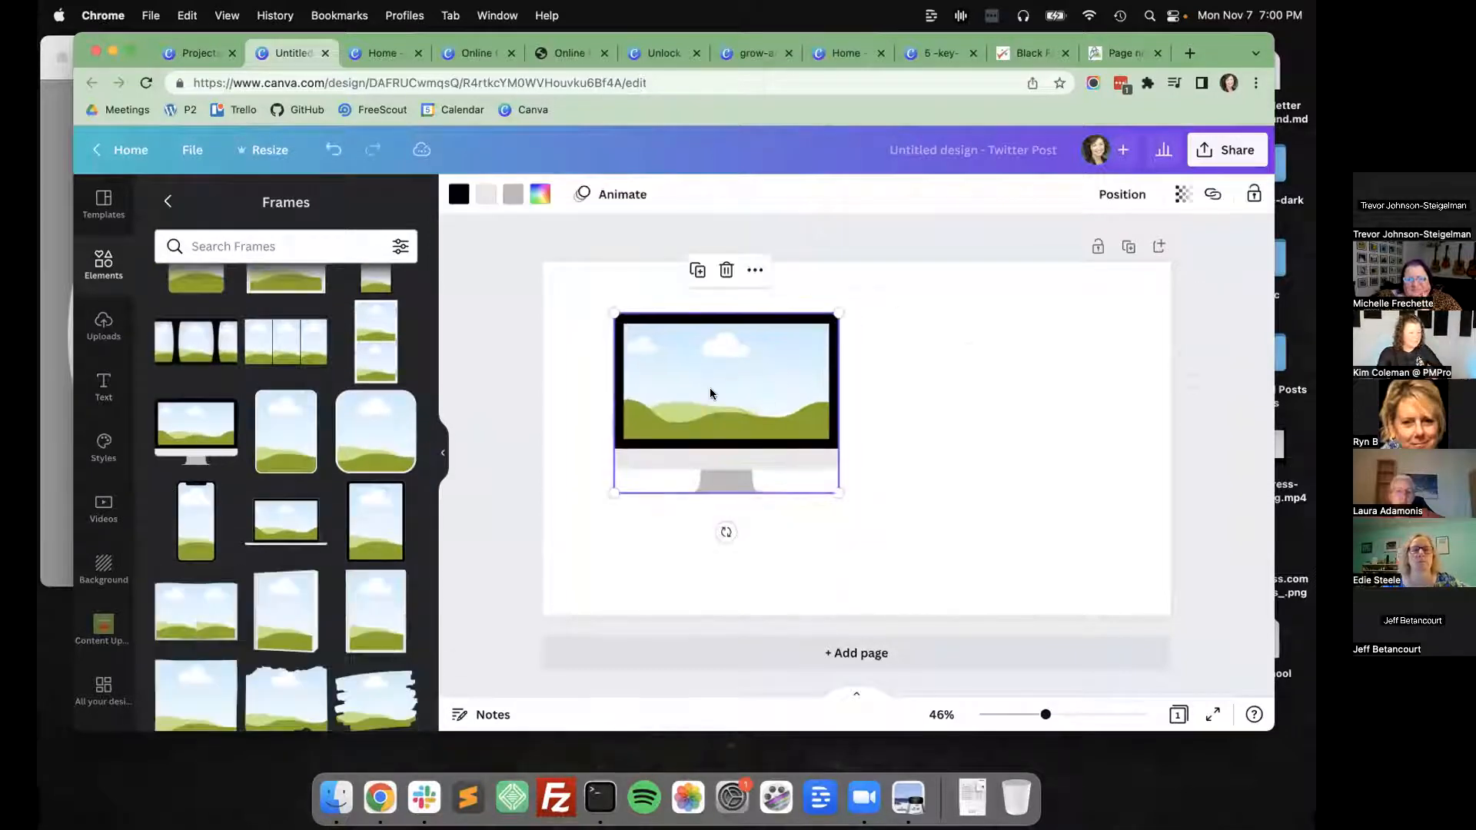
pyautogui.moveTo(844, 489); pyautogui.dragTo(1043, 548)
pyautogui.moveTo(911, 465); pyautogui.dragTo(959, 445)
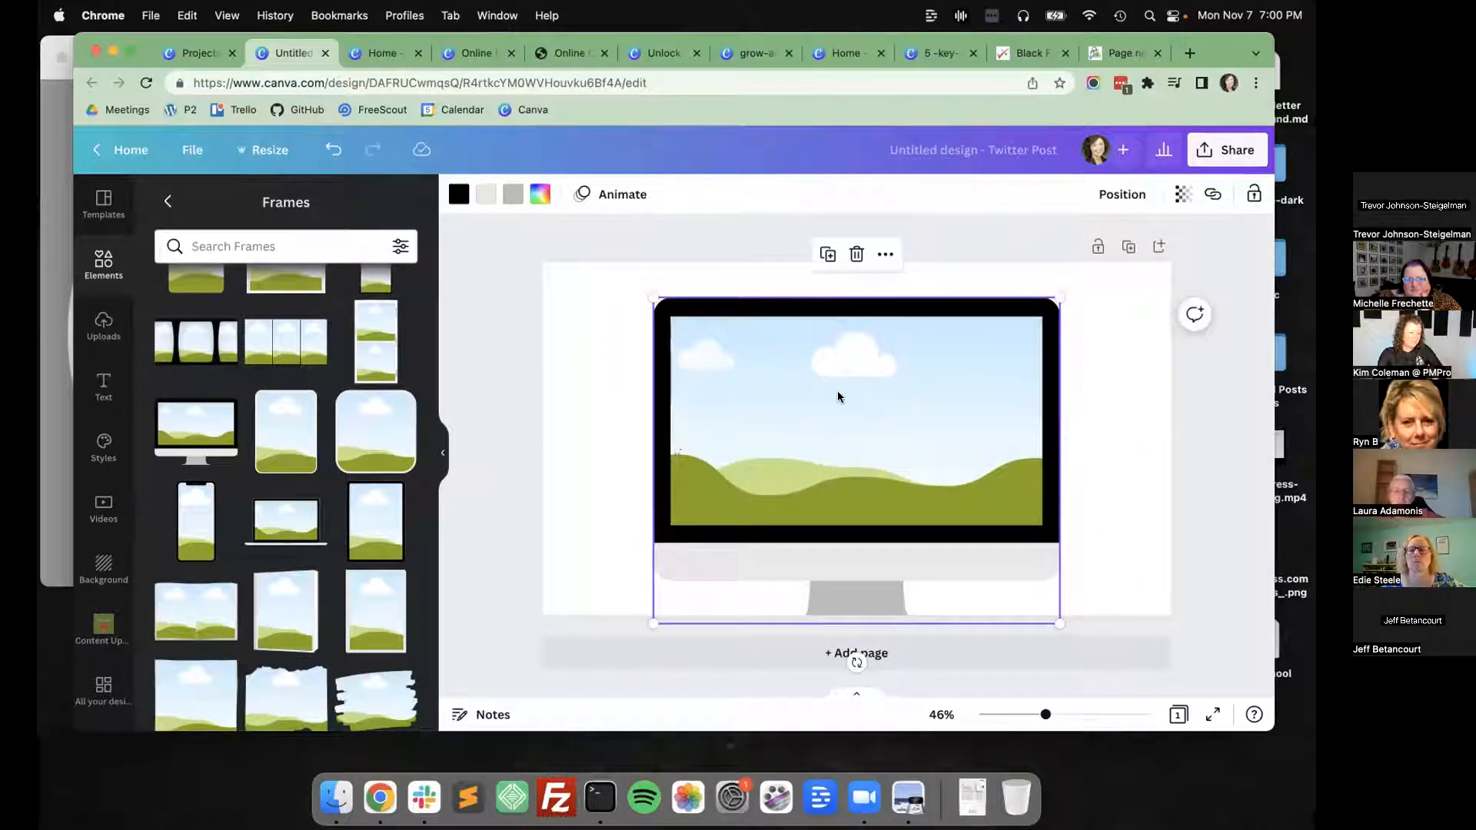
# Check the PMPro Product Graphics folder and fill the monitor frame with the General Settings screenshot from the uploaded images.
pyautogui.scroll(-5, 74, 485)
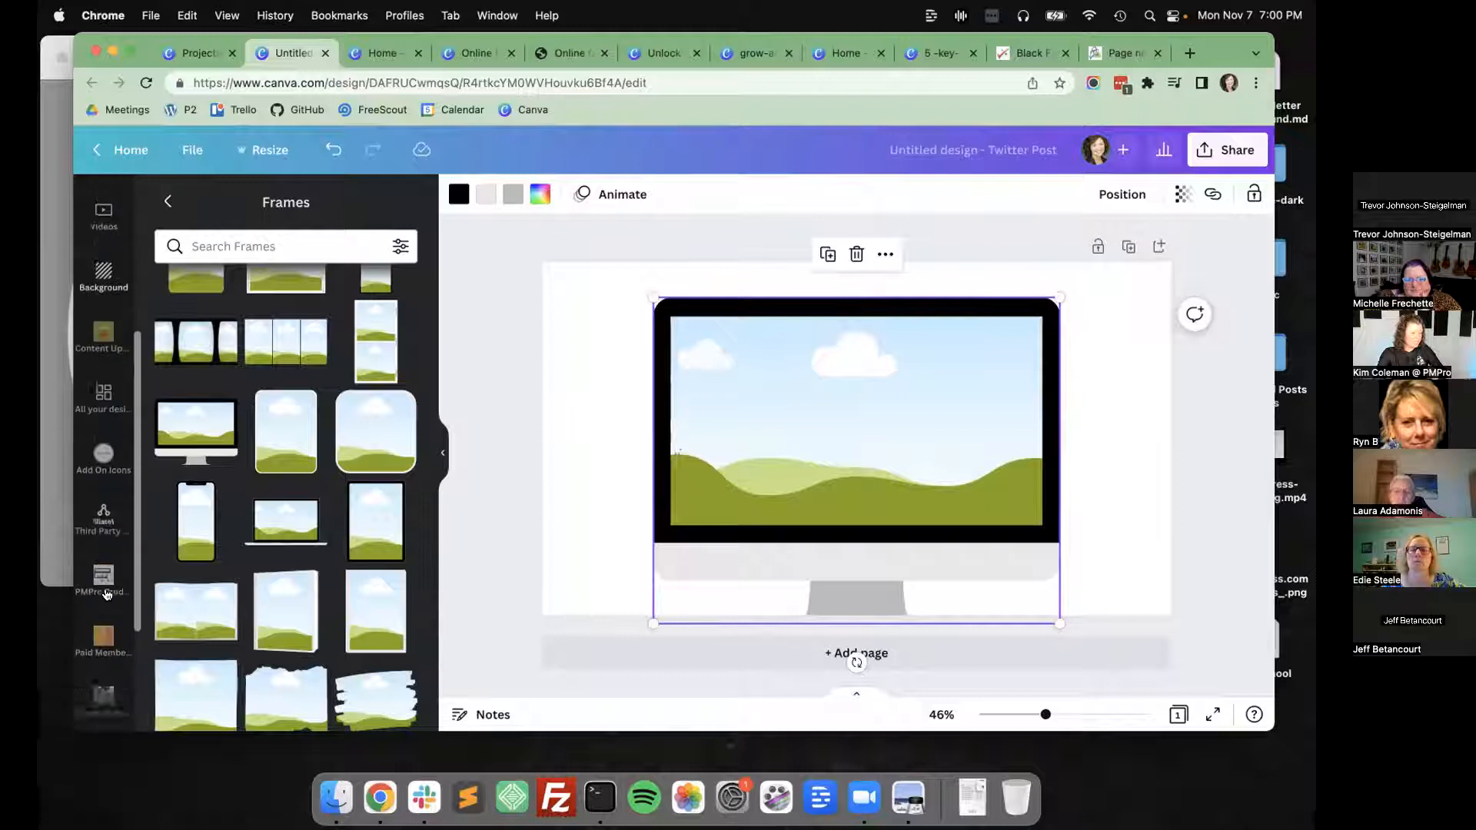
pyautogui.click(91, 466)
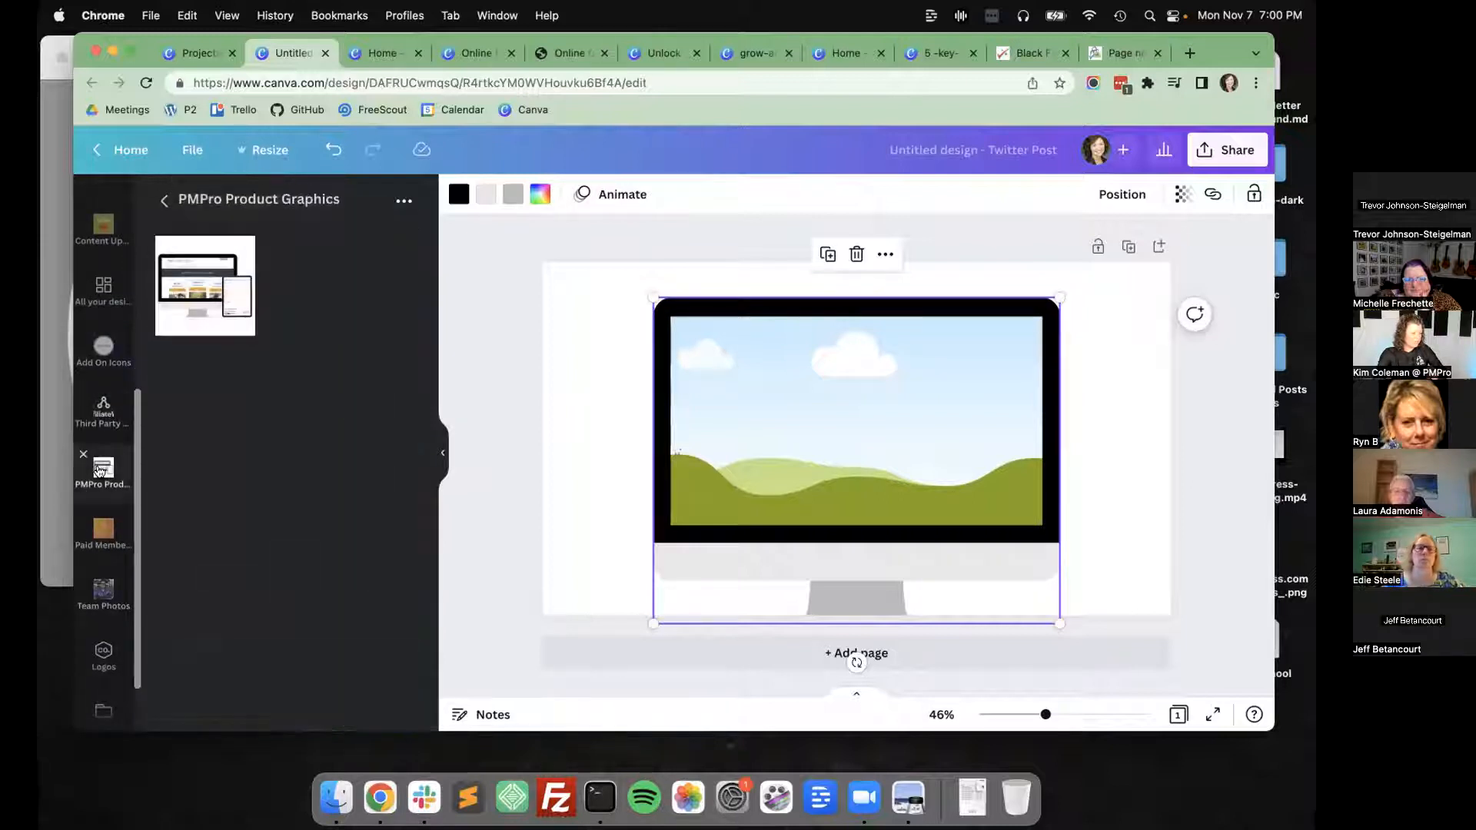
pyautogui.scroll(5, 100, 461)
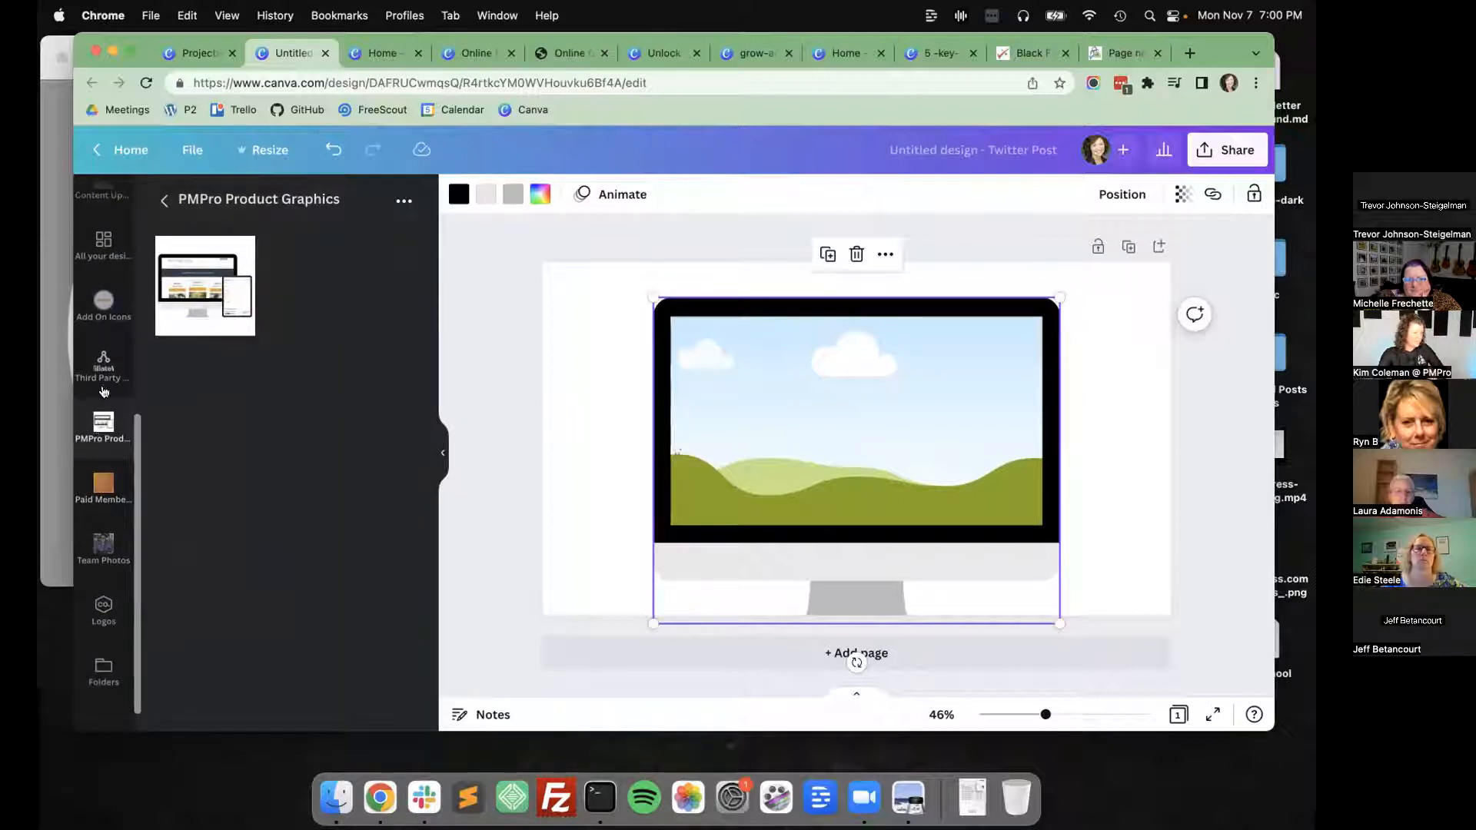
pyautogui.scroll(1, 95, 420)
pyautogui.click(103, 327)
pyautogui.scroll(-4, 345, 427)
pyautogui.moveTo(317, 415); pyautogui.dragTo(726, 403)
pyautogui.click(494, 429)
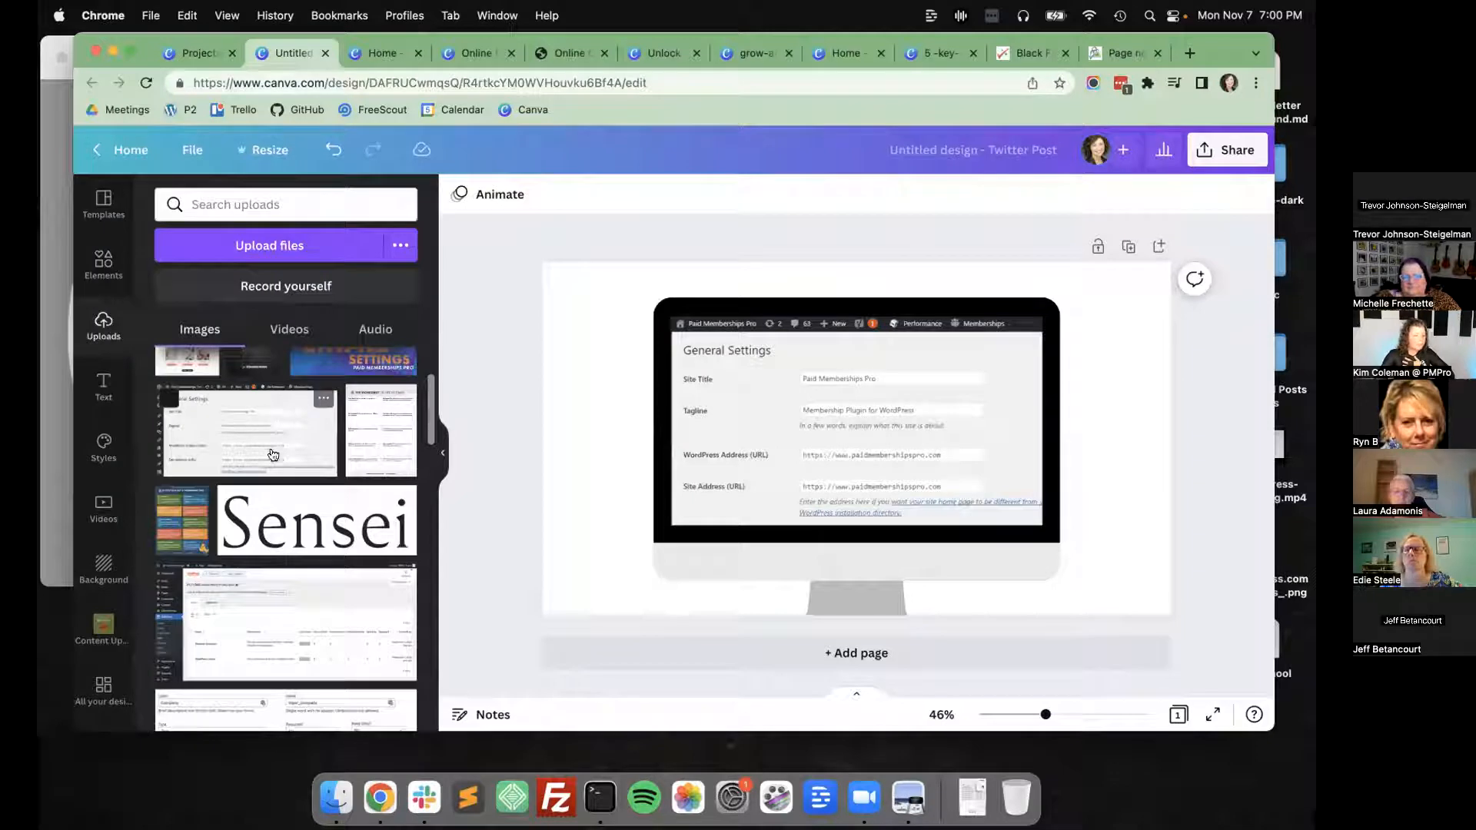
# Replace the image in the monitor frame with the uploaded subscriber lists screenshot and set the page background to blue.
pyautogui.scroll(-5, 273, 454)
pyautogui.moveTo(273, 454); pyautogui.dragTo(754, 440)
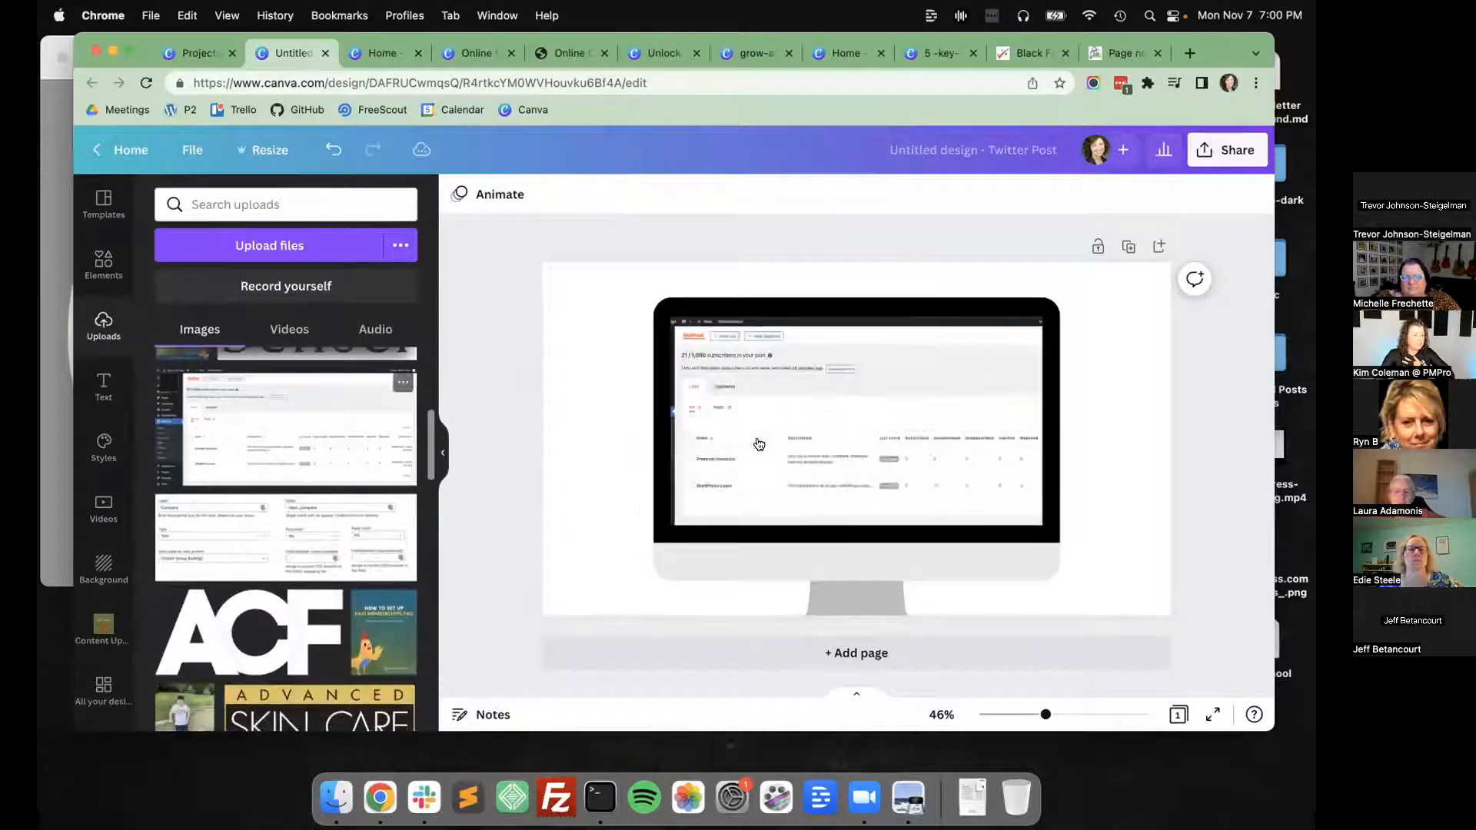
pyautogui.click(599, 383)
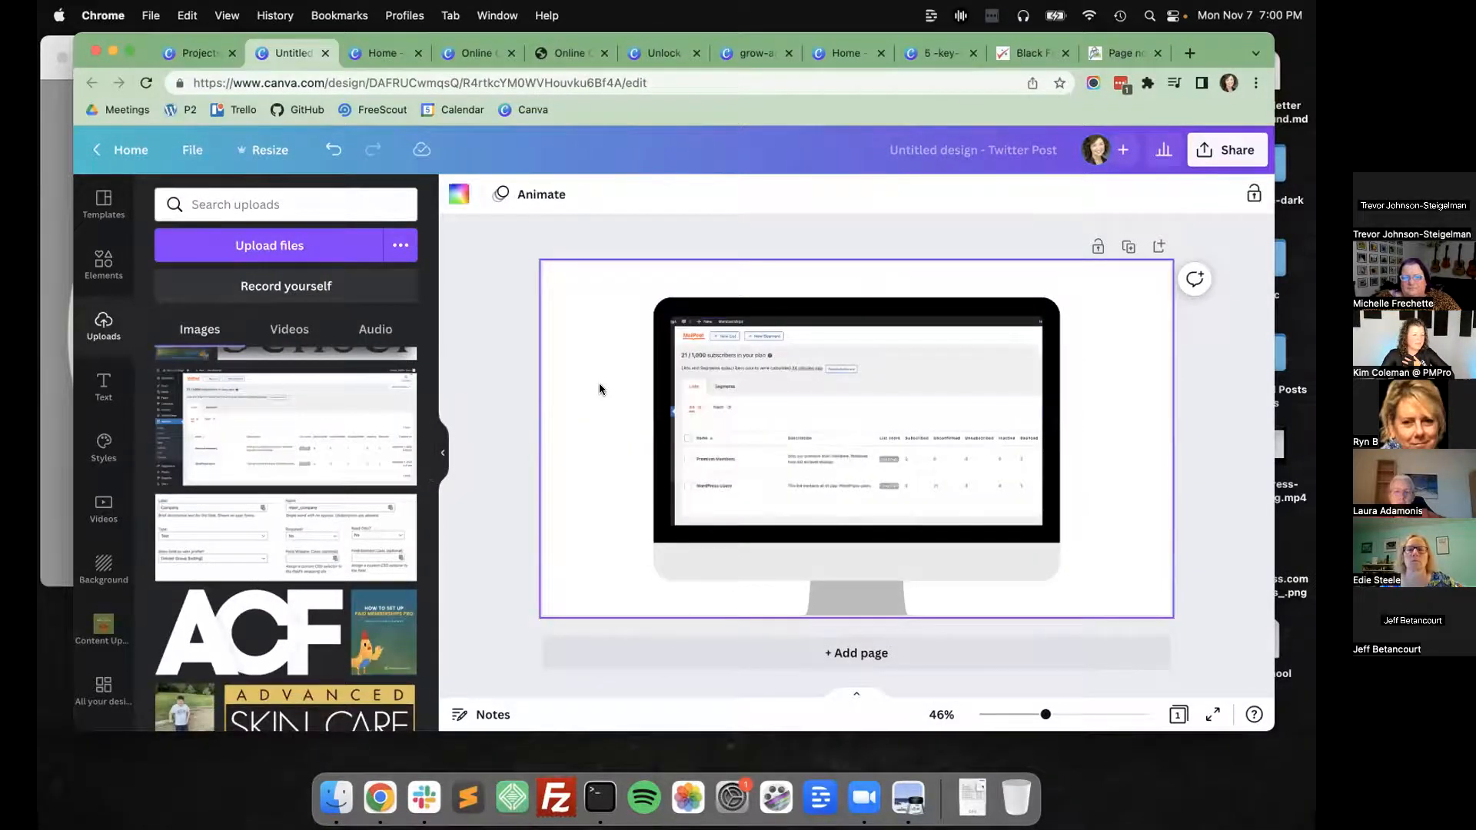
pyautogui.click(460, 195)
pyautogui.click(400, 400)
pyautogui.click(487, 362)
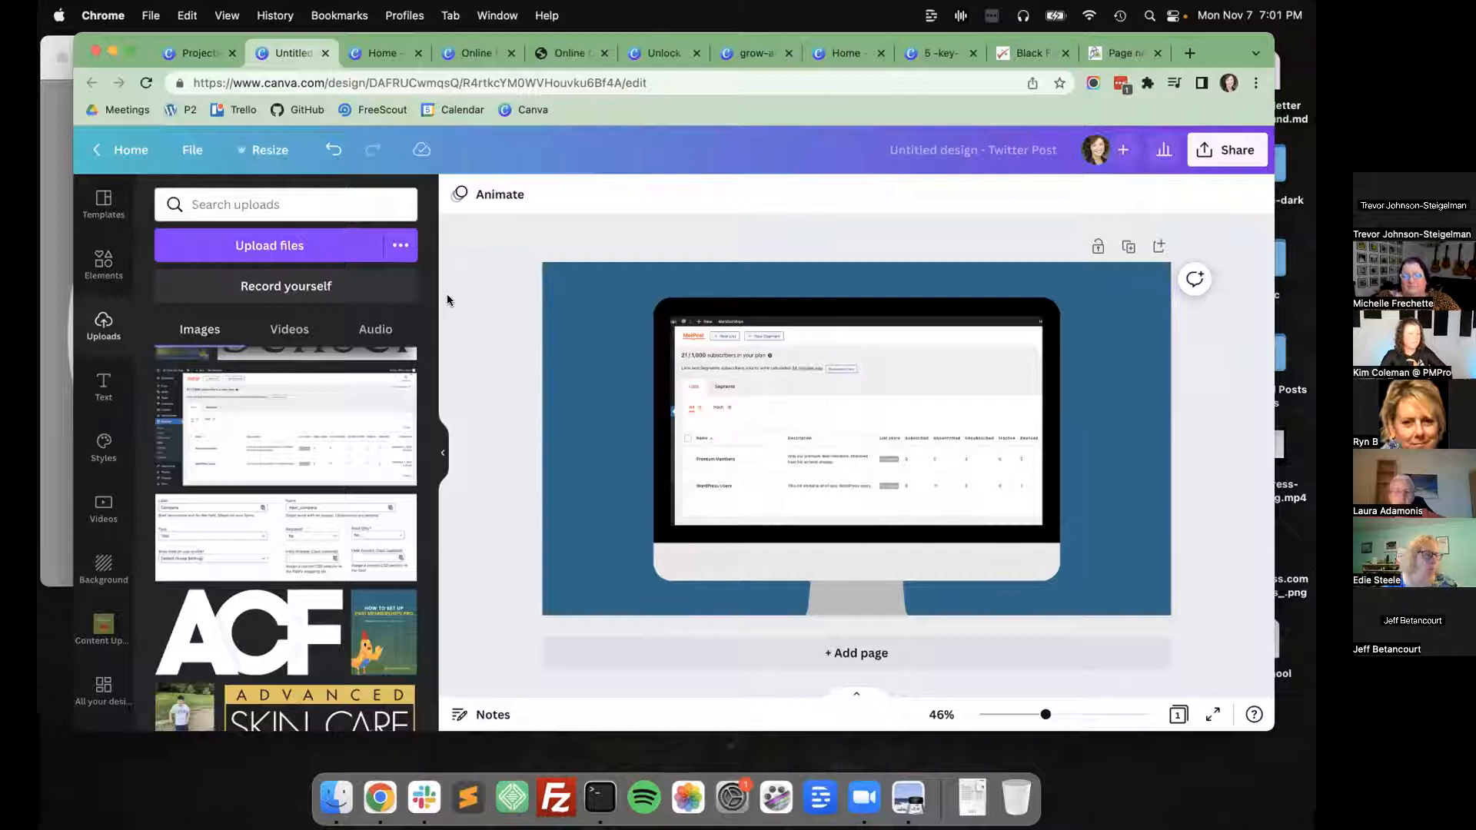
# Open the 14 Tips to Reduce Churn Animated Video design from the recent projects and play its preview.
pyautogui.click(202, 53)
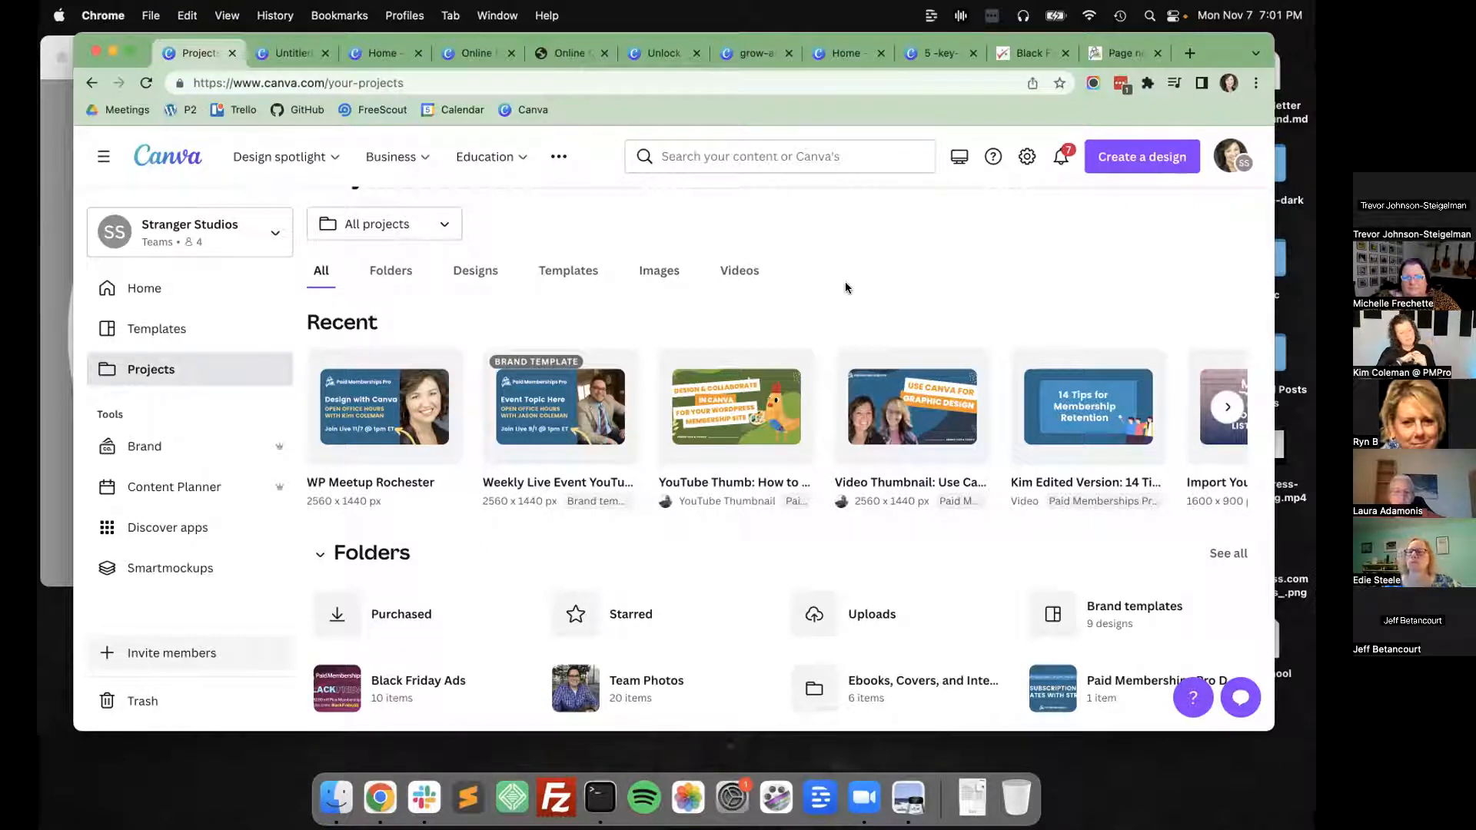
pyautogui.click(1069, 362)
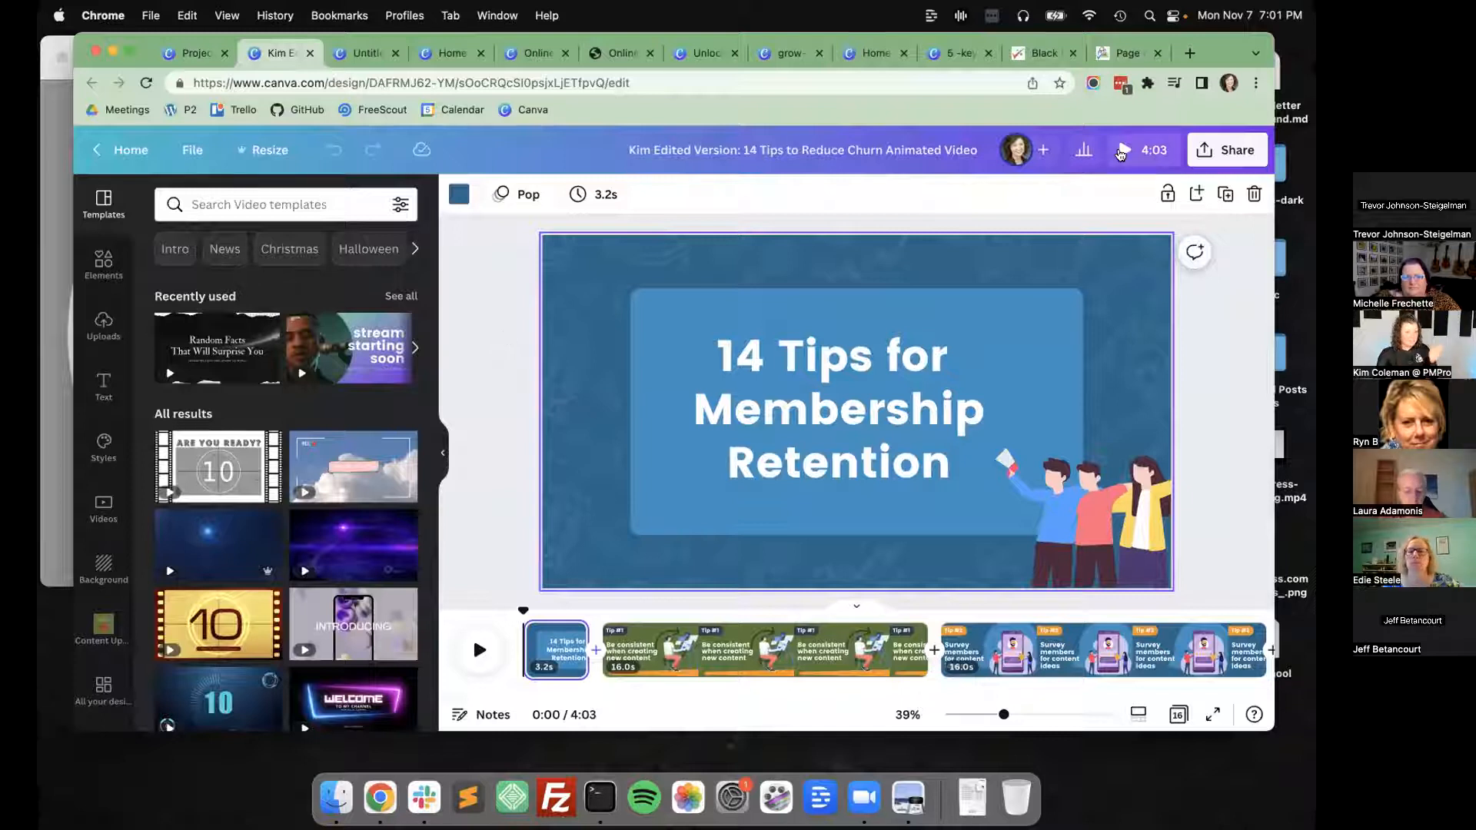
pyautogui.click(1122, 151)
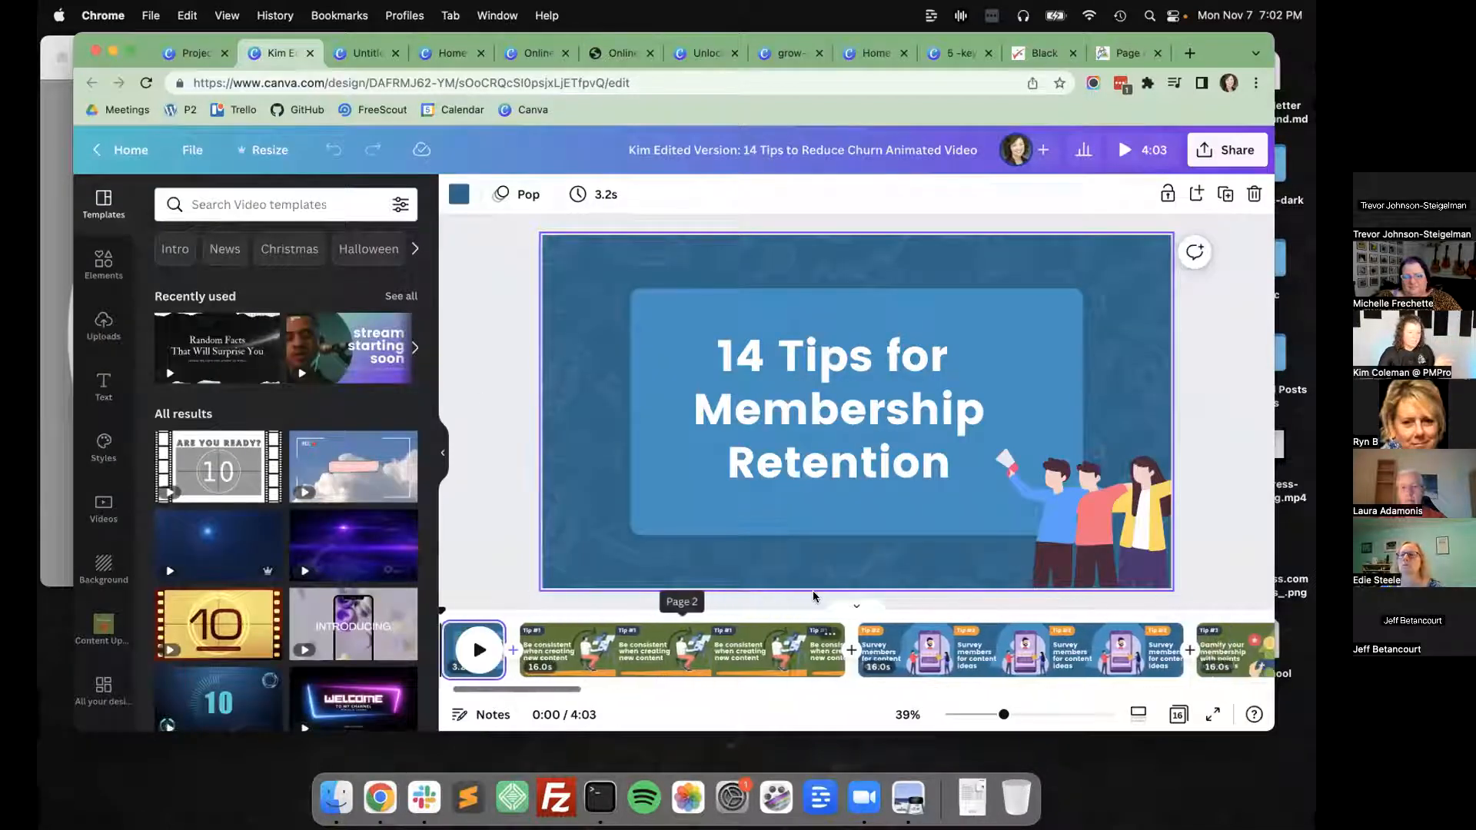
# Review the download file types offered for the 14 Tips video and look through its timeline to the last page.
pyautogui.click(1208, 150)
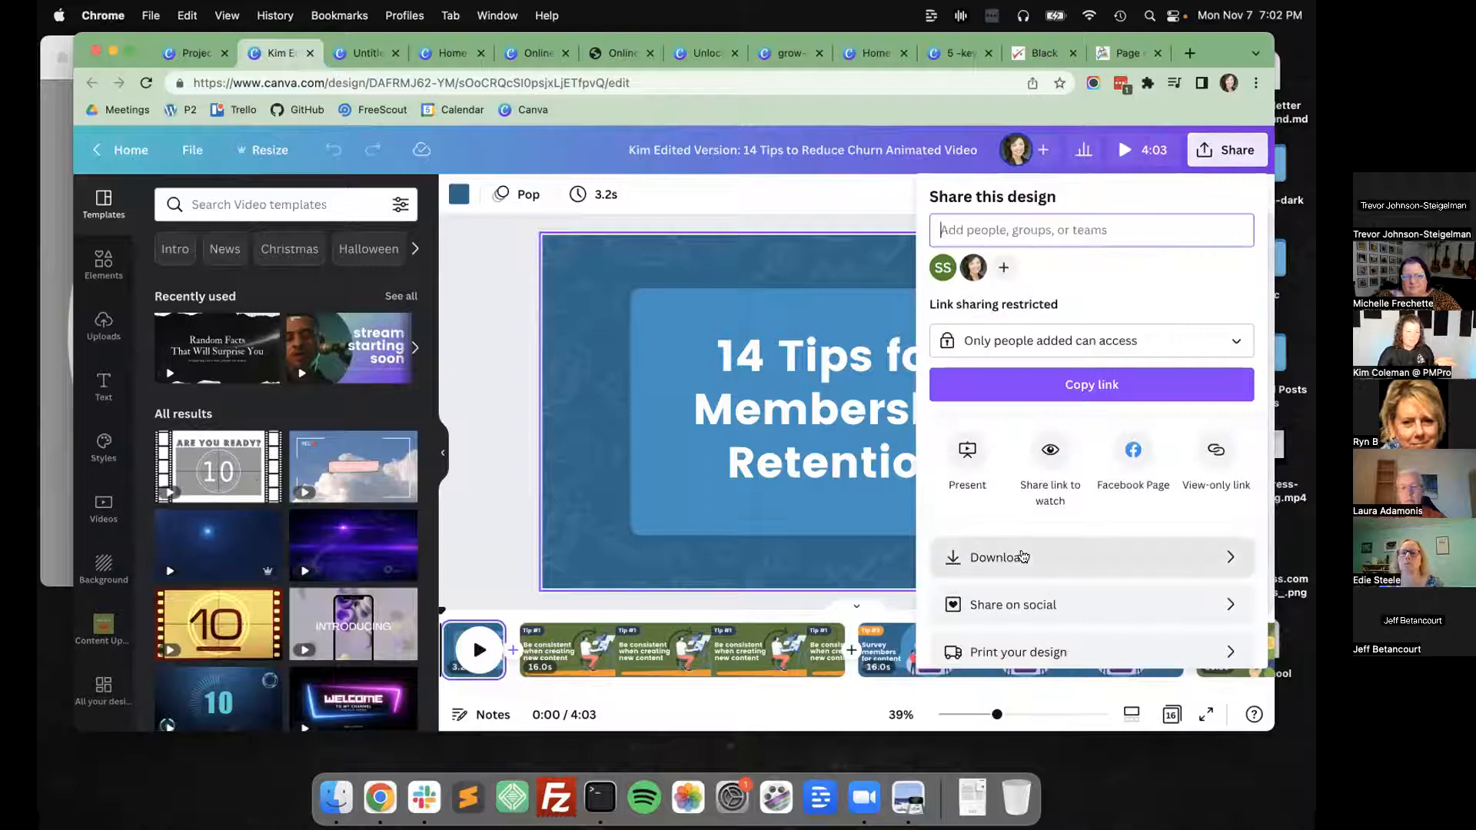
pyautogui.click(1024, 555)
pyautogui.click(1092, 267)
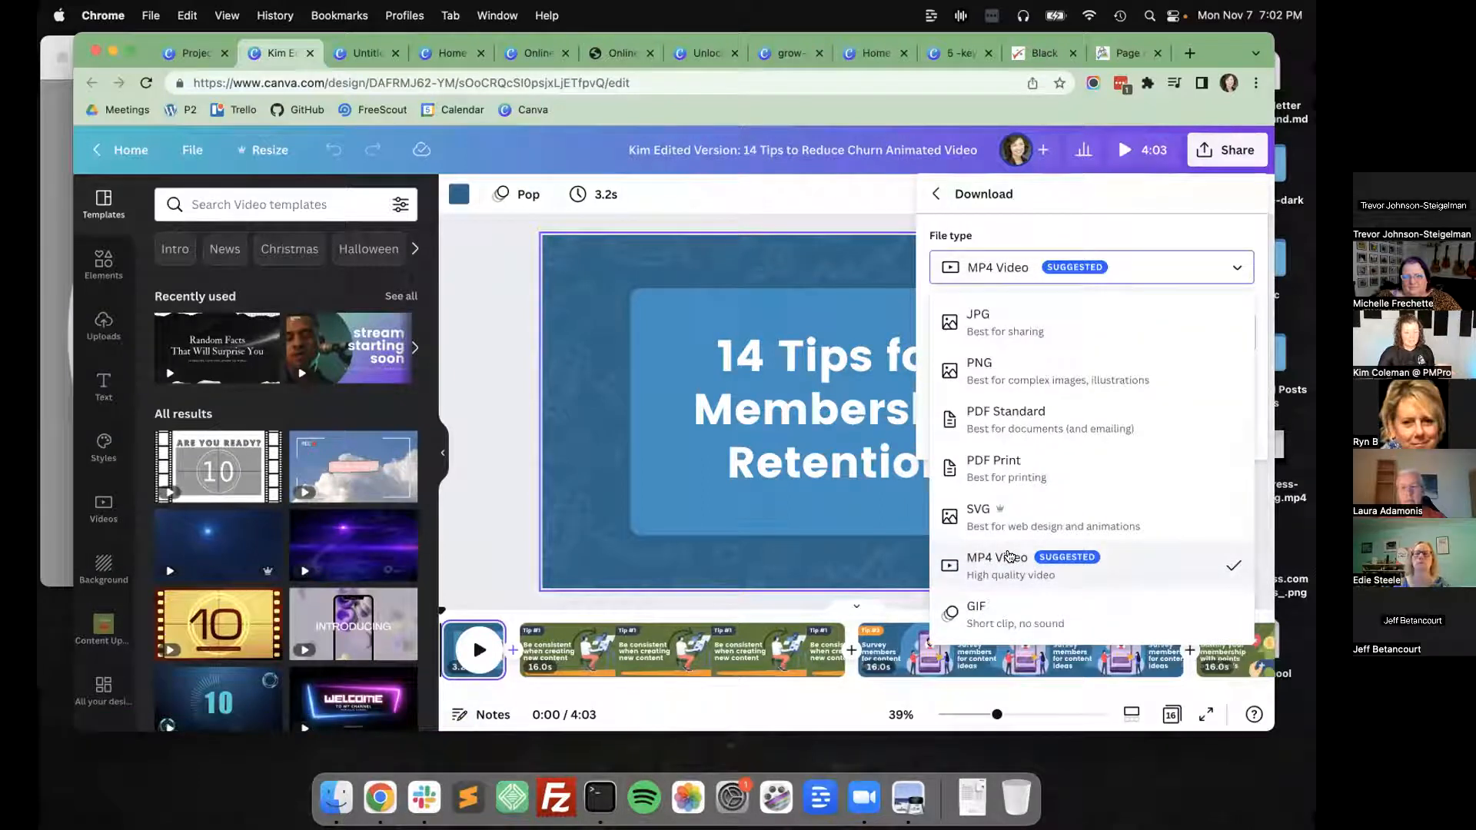
pyautogui.click(533, 432)
pyautogui.hscroll(3, 635, 651)
pyautogui.hscroll(10, 635, 650)
pyautogui.hscroll(12, 635, 648)
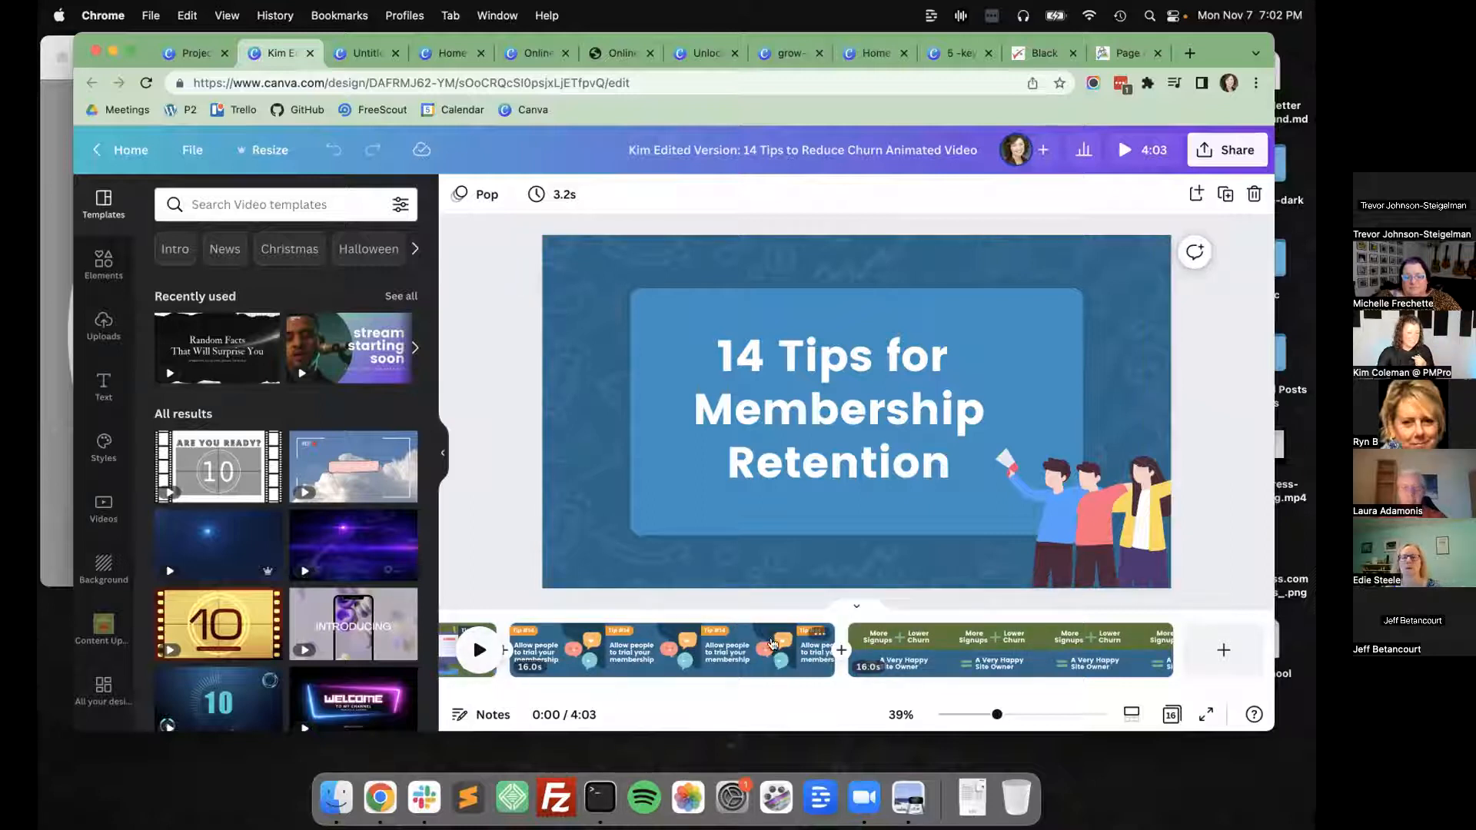
# Apply the Breathe page animation to all pages of the video and preview the result.
pyautogui.click(477, 194)
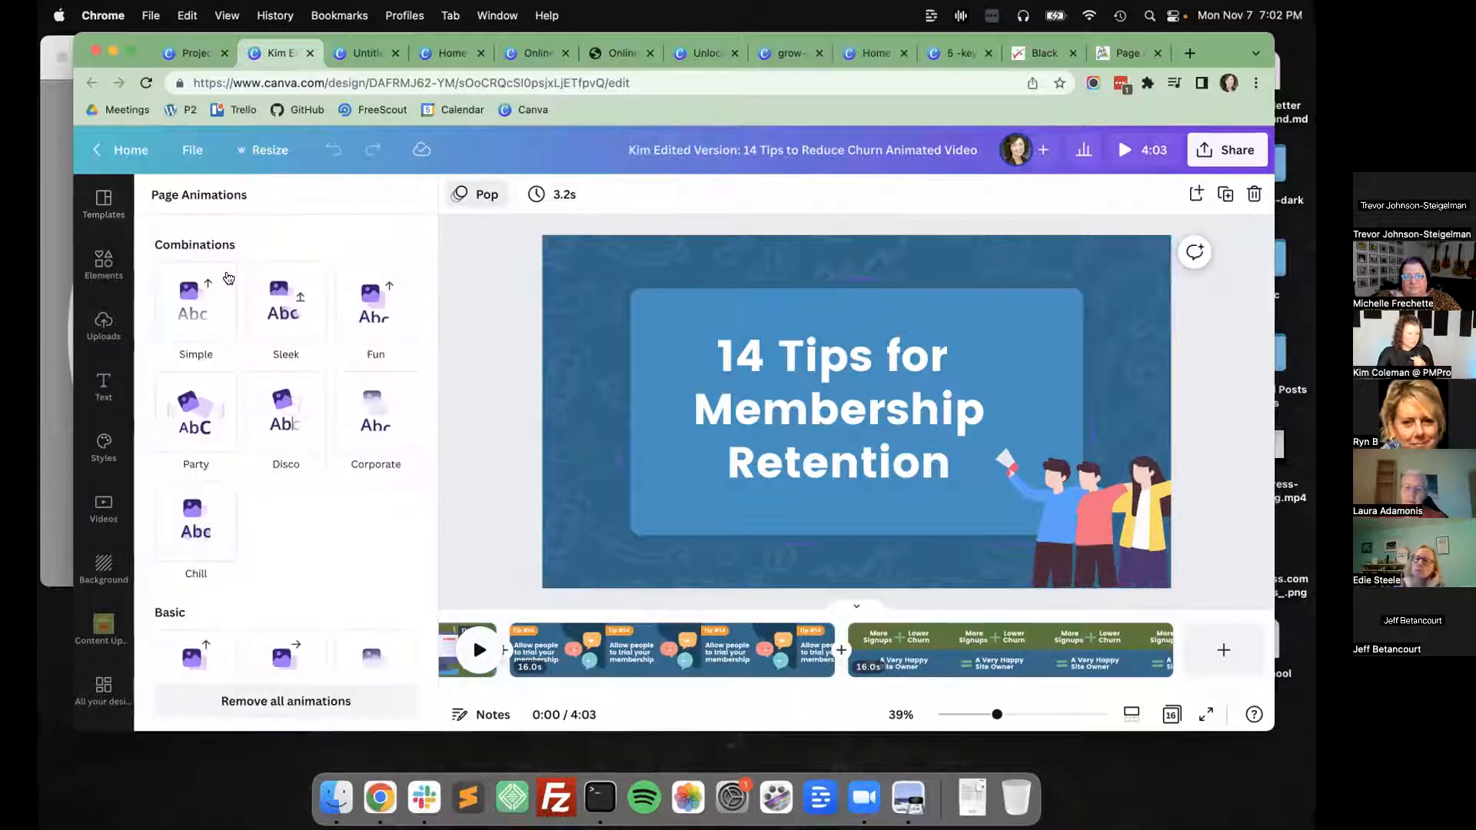
pyautogui.scroll(-5, 219, 461)
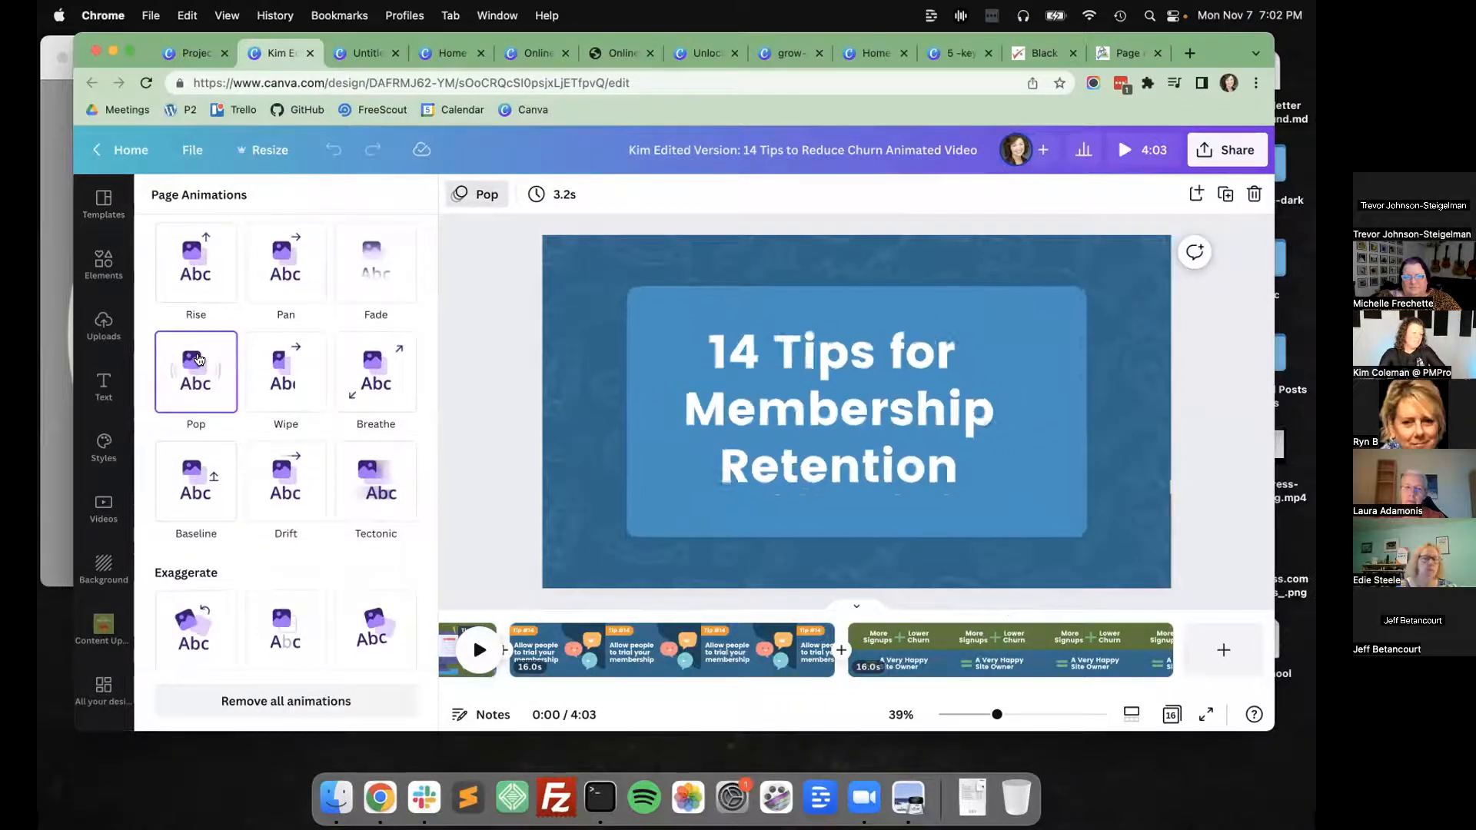
pyautogui.click(388, 352)
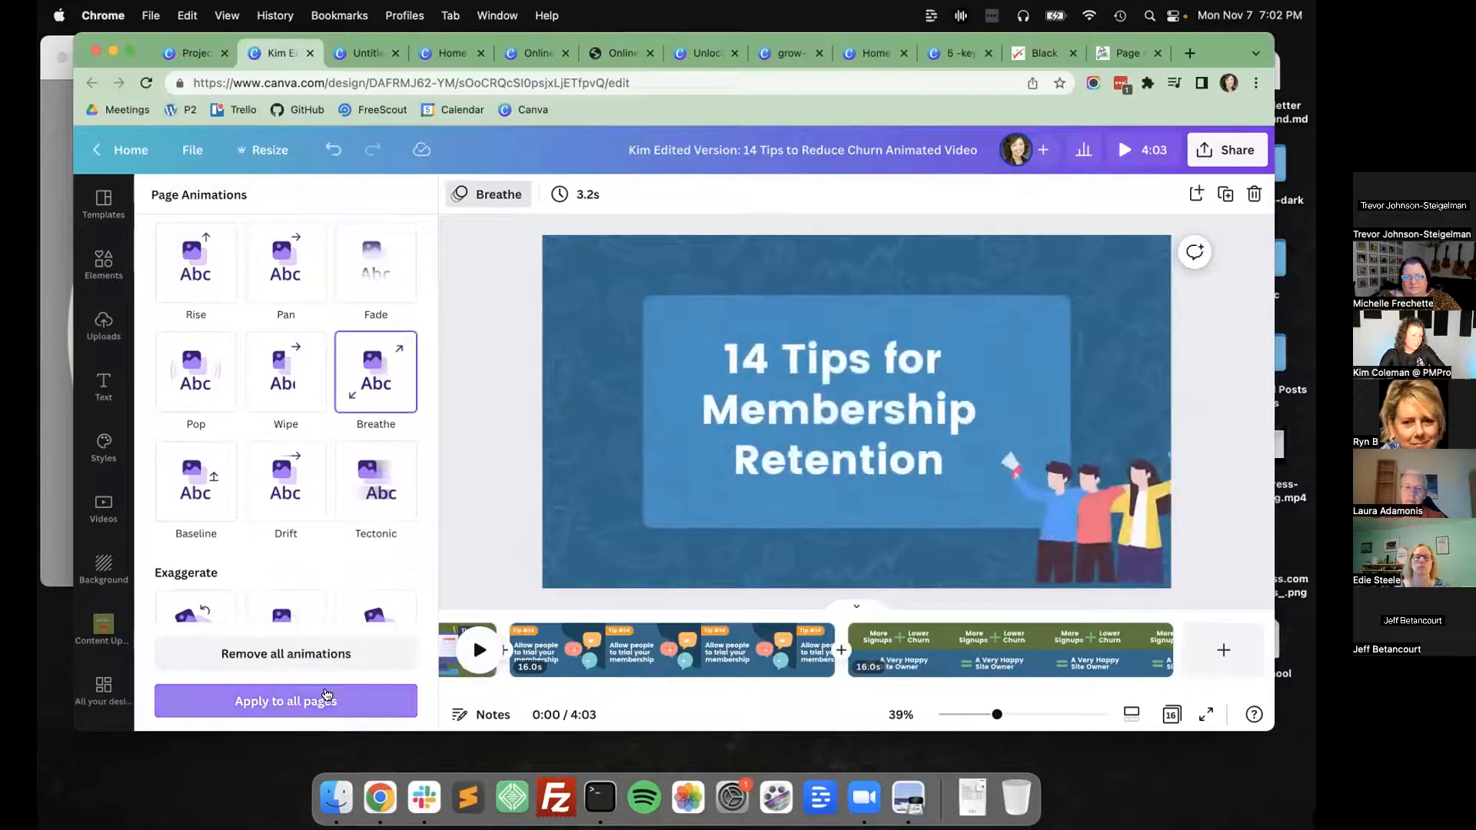
pyautogui.click(302, 701)
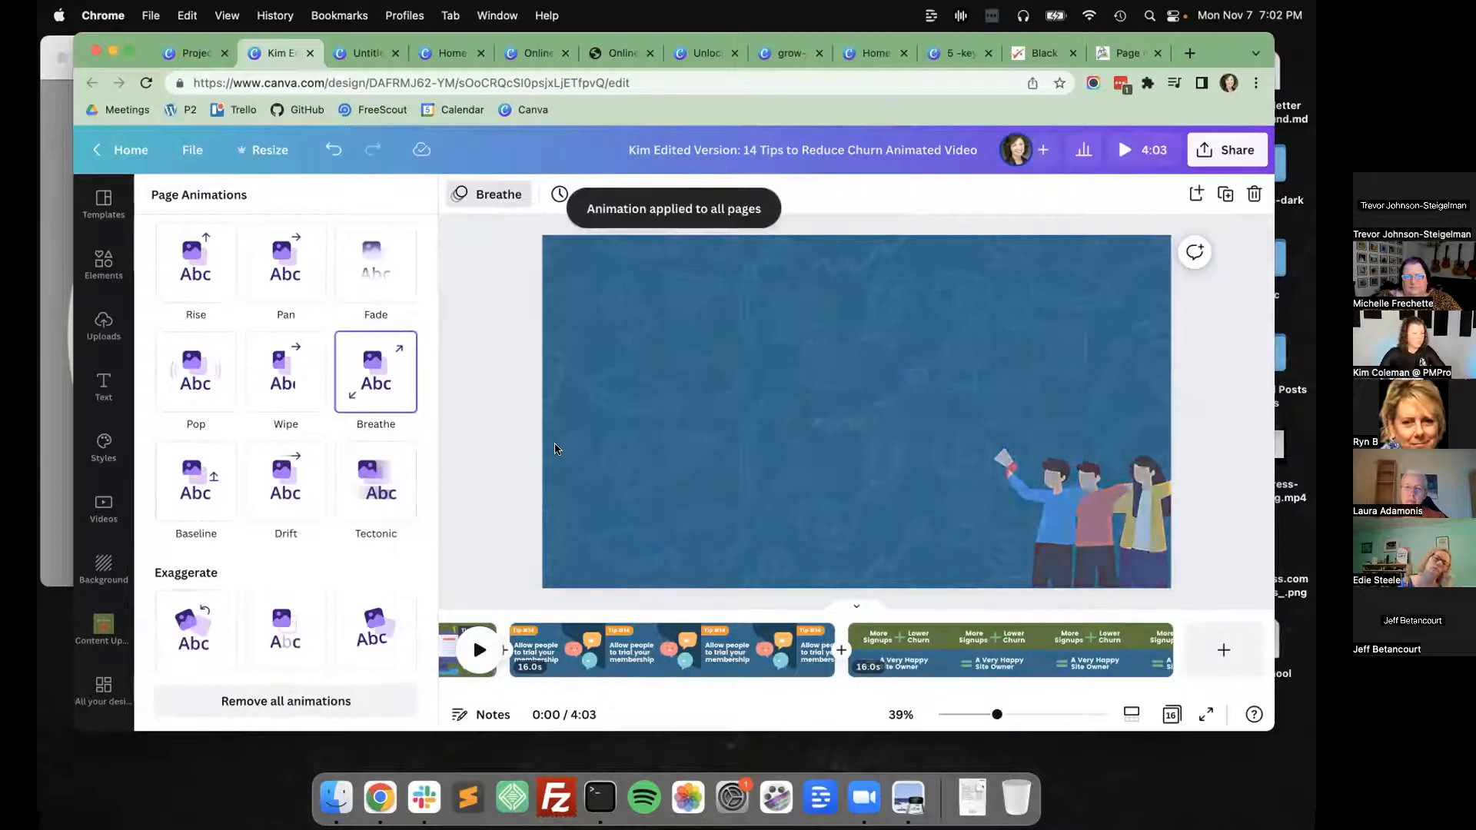
pyautogui.click(1141, 149)
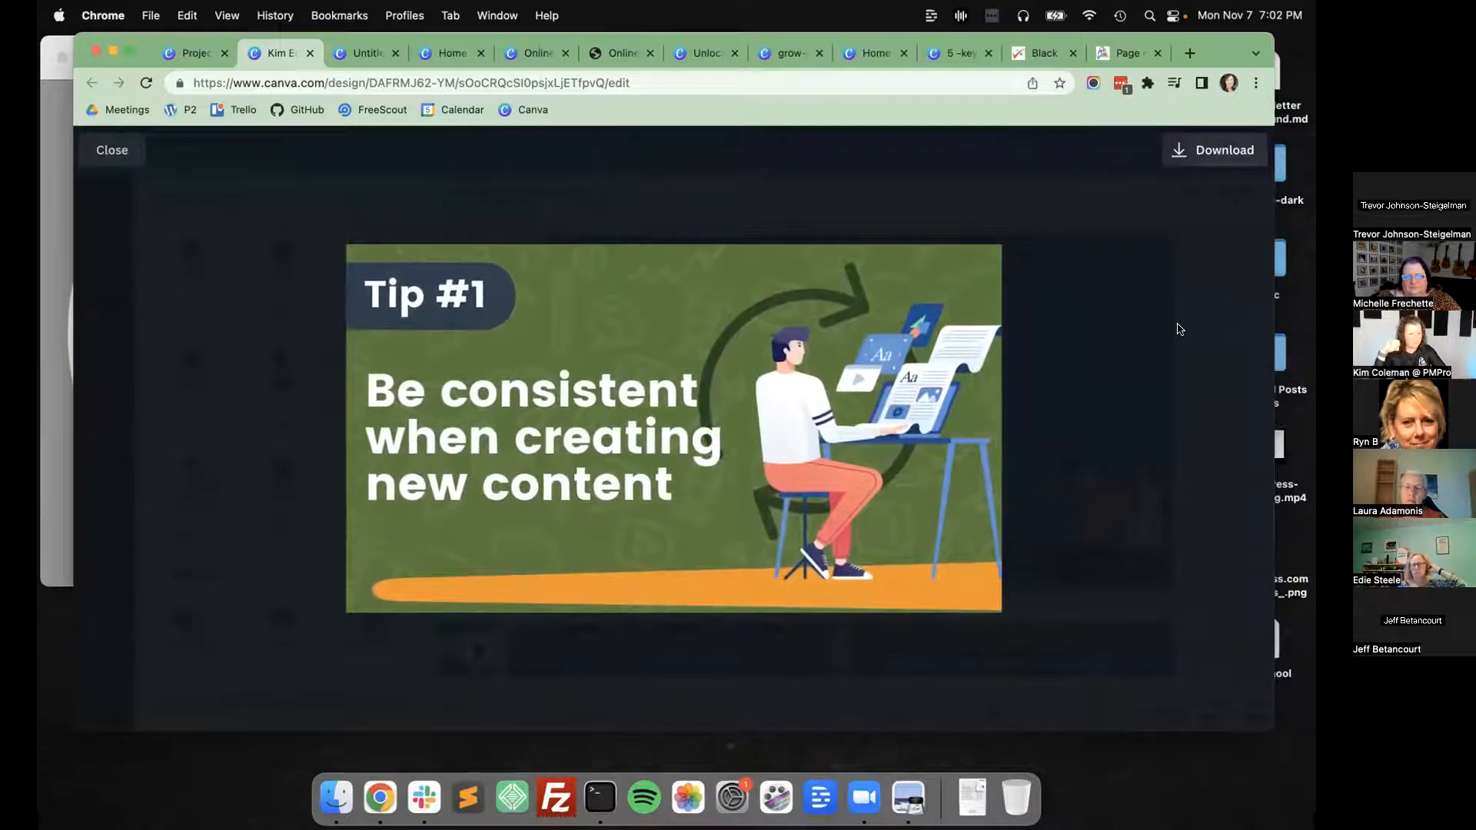
pyautogui.click(119, 150)
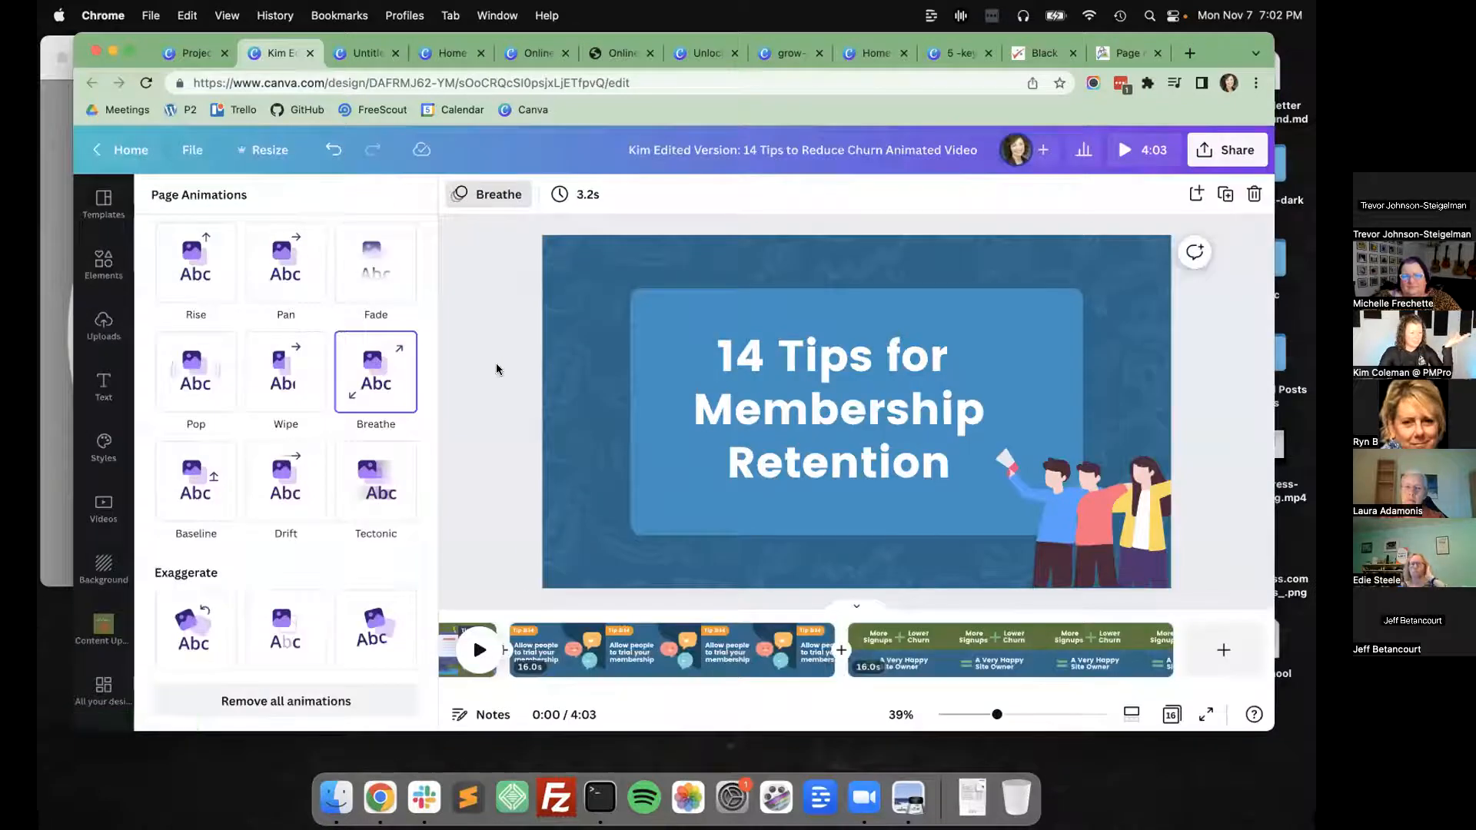
# Apply the Pop page animation to all pages of the video and exit to the home page.
pyautogui.click(197, 372)
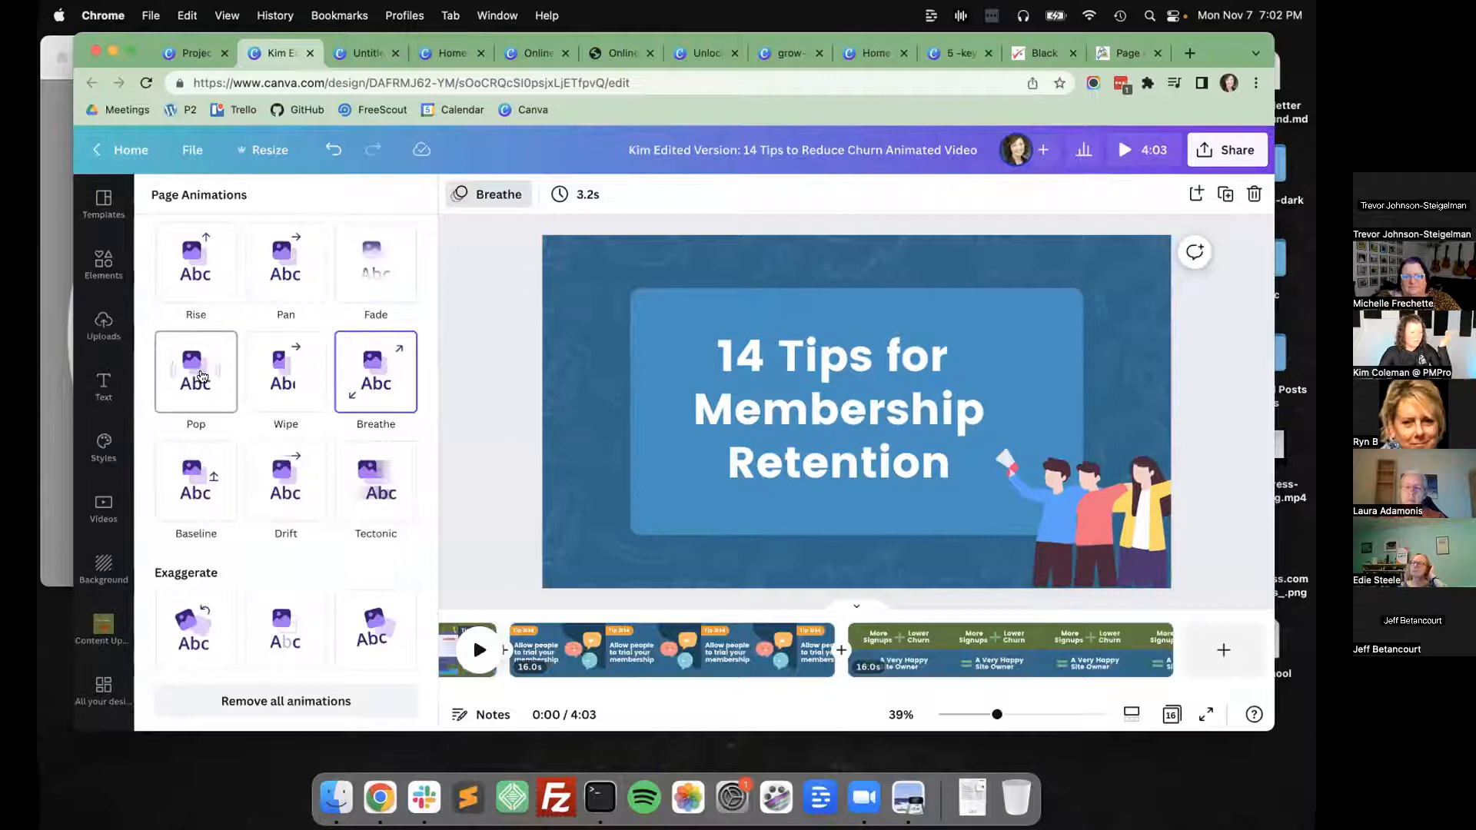
pyautogui.click(307, 696)
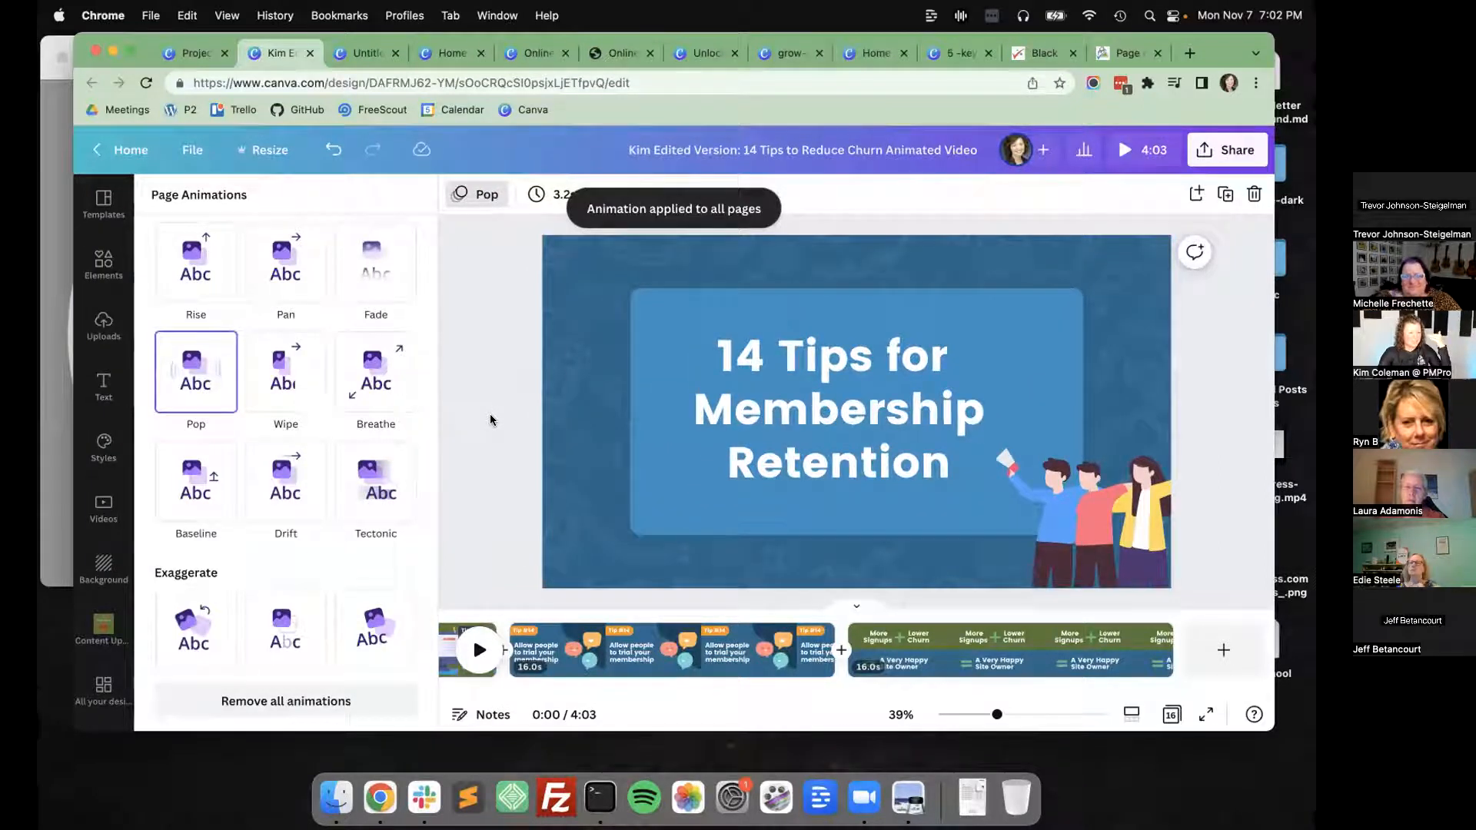
pyautogui.click(123, 149)
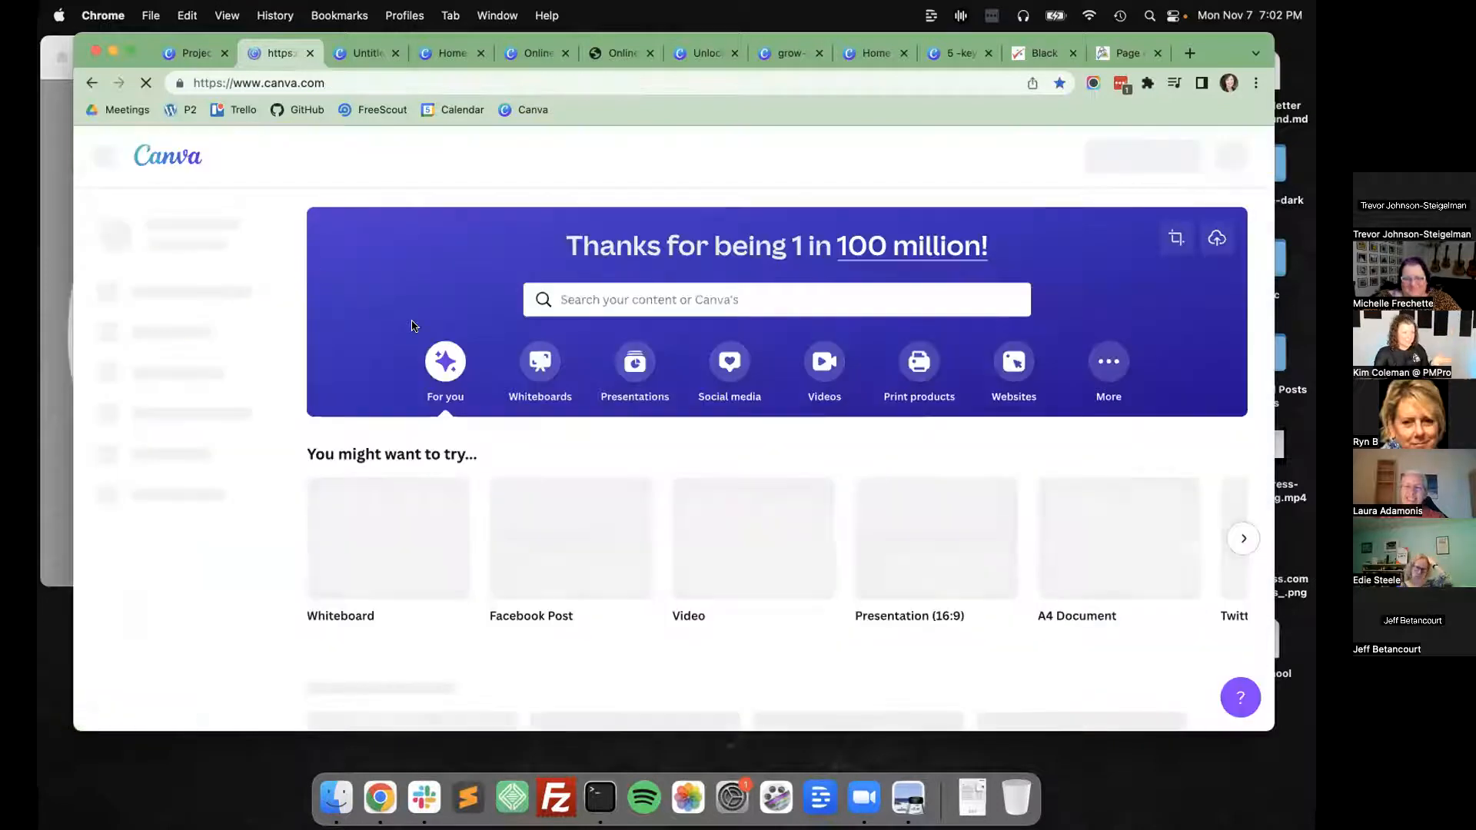
# Open the WordPress.org Plugin Icons folder from the team's projects.
pyautogui.click(192, 370)
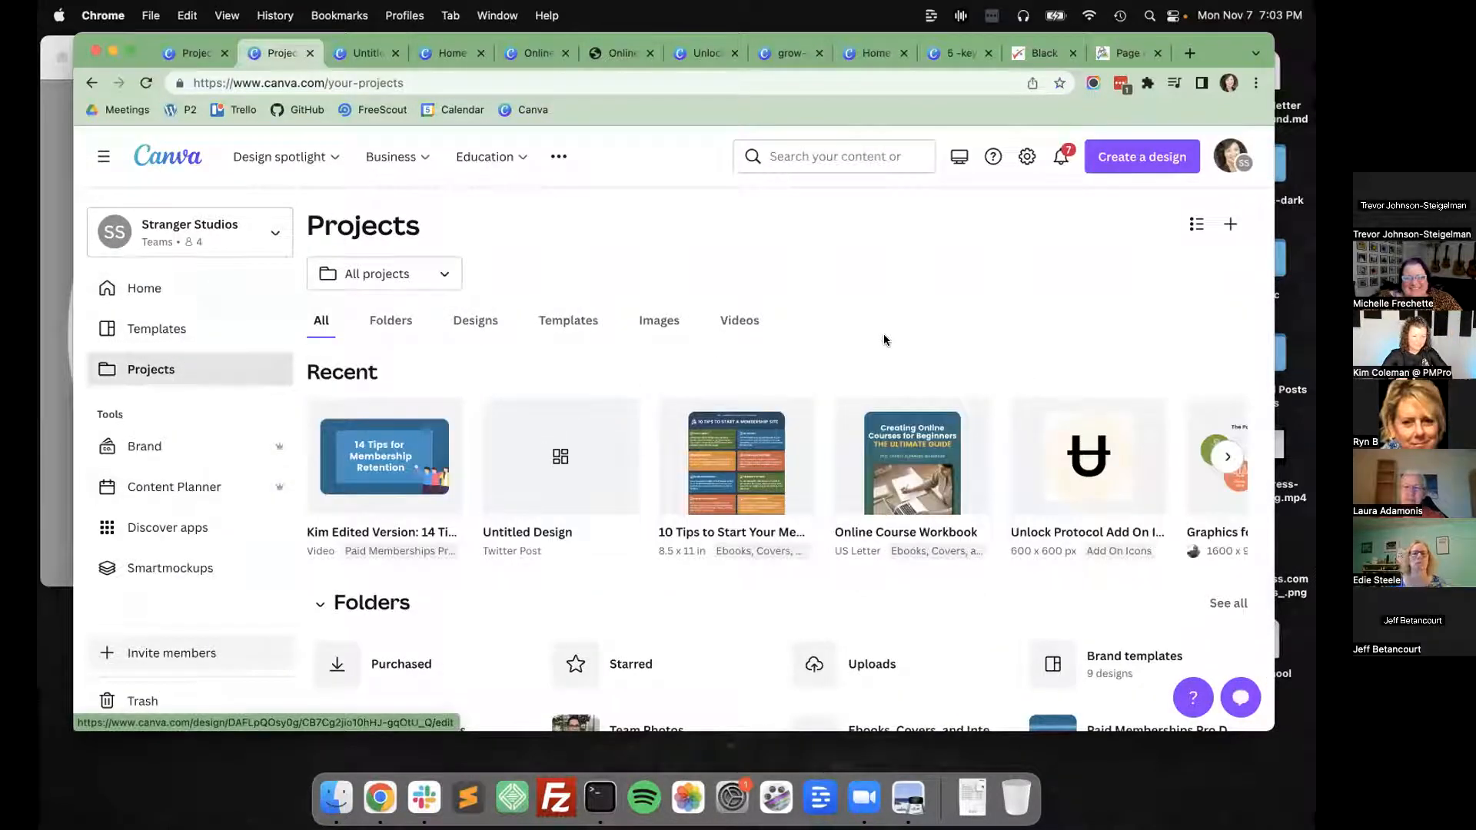
pyautogui.scroll(-2, 846, 461)
pyautogui.scroll(-2, 847, 461)
pyautogui.scroll(-3, 1018, 515)
pyautogui.click(1146, 580)
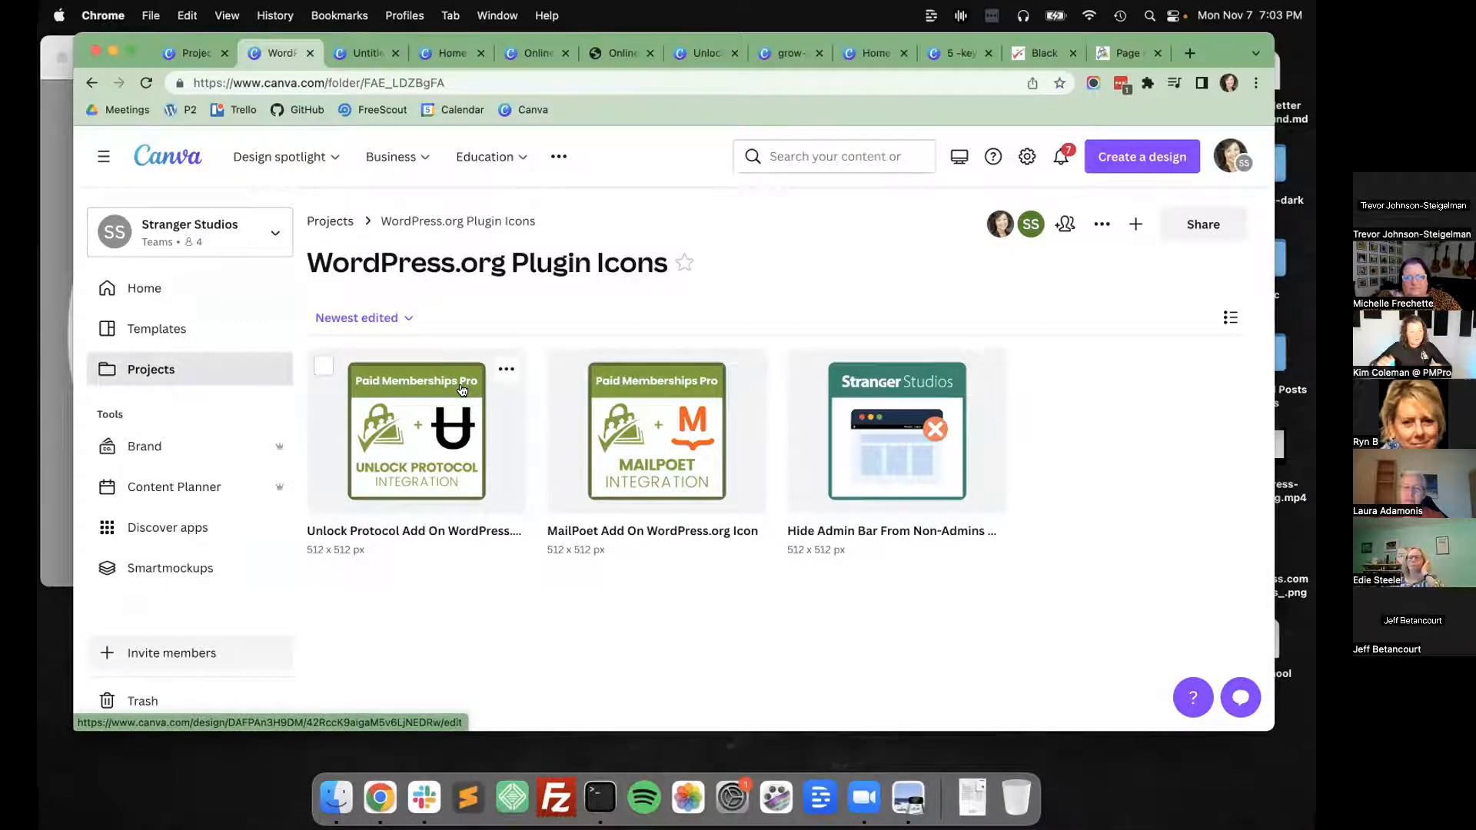
# Search the WordPress.org plugin directory for pmpro-mailpoet in a new tab and open the Paid Memberships Pro – MailPoet Add On page.
pyautogui.press('super+t')
pyautogui.write('wordpress.org/plugins/')
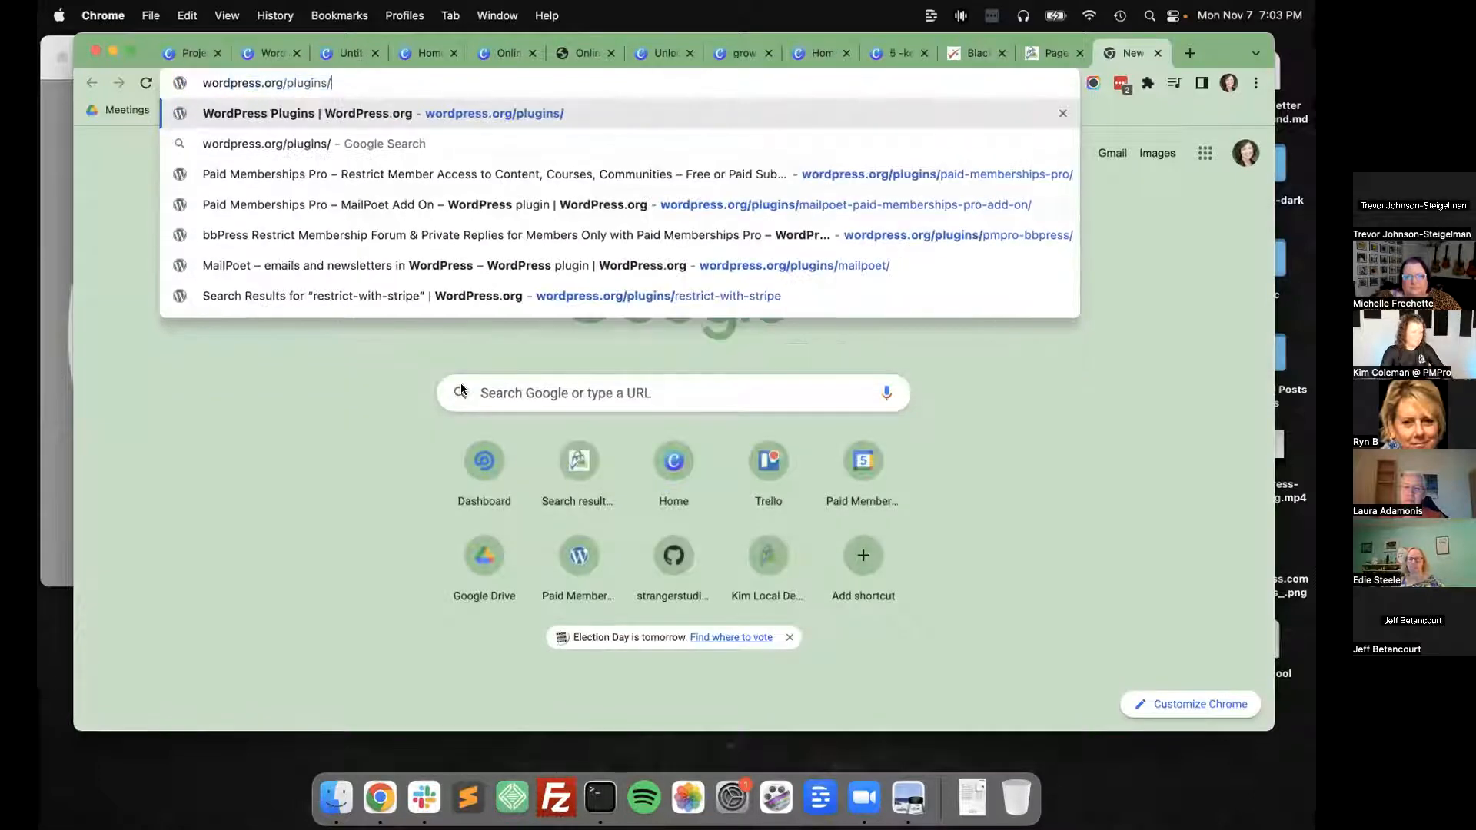
pyautogui.write('search/pmpro-mailpoet')
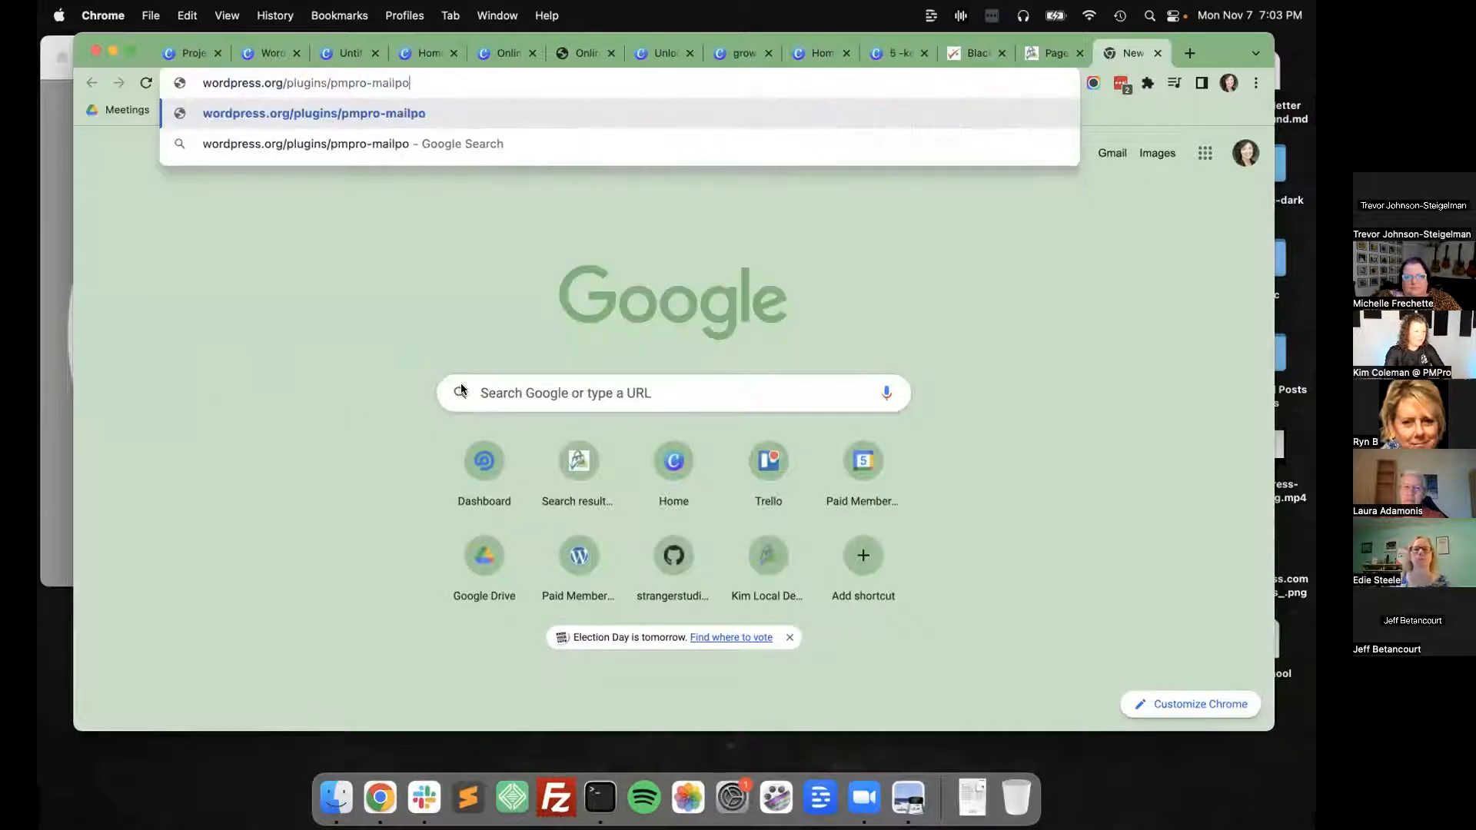
pyautogui.press('Return')
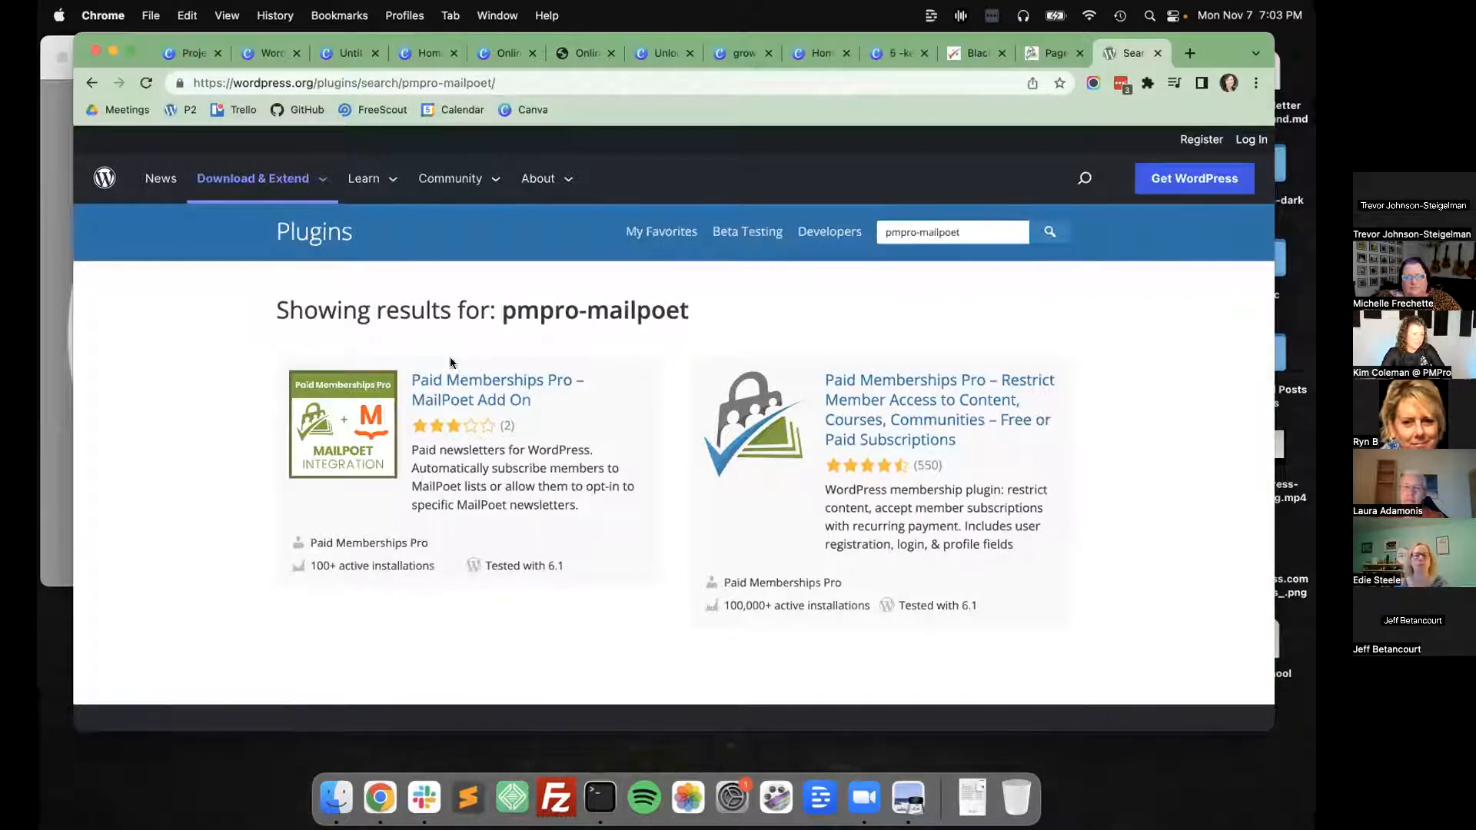
pyautogui.click(442, 406)
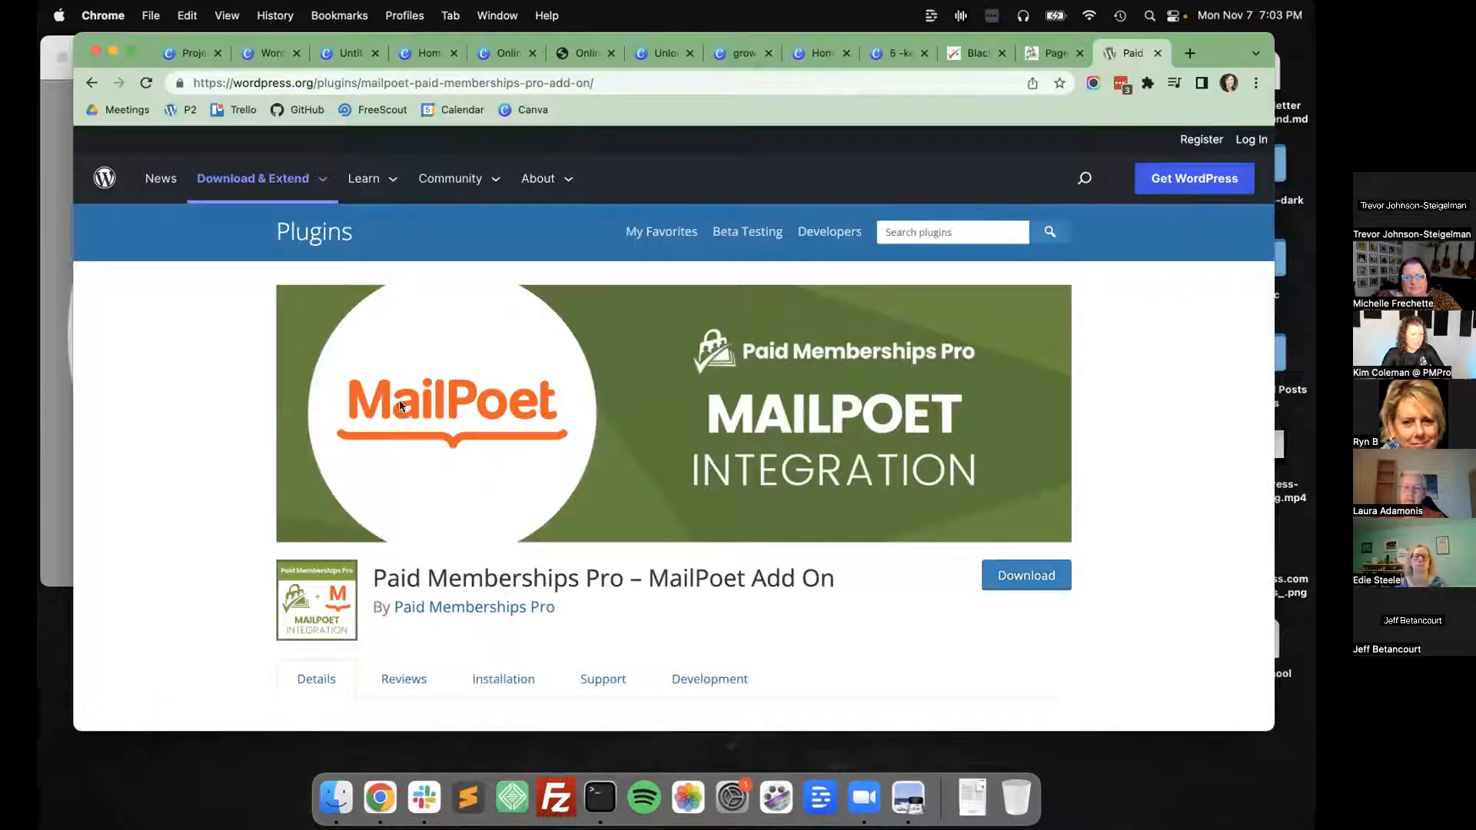
# Return to the WordPress.org Plugin Icons folder and check the actions available for the Unlock Protocol Add On icon design.
pyautogui.click(188, 53)
pyautogui.click(269, 52)
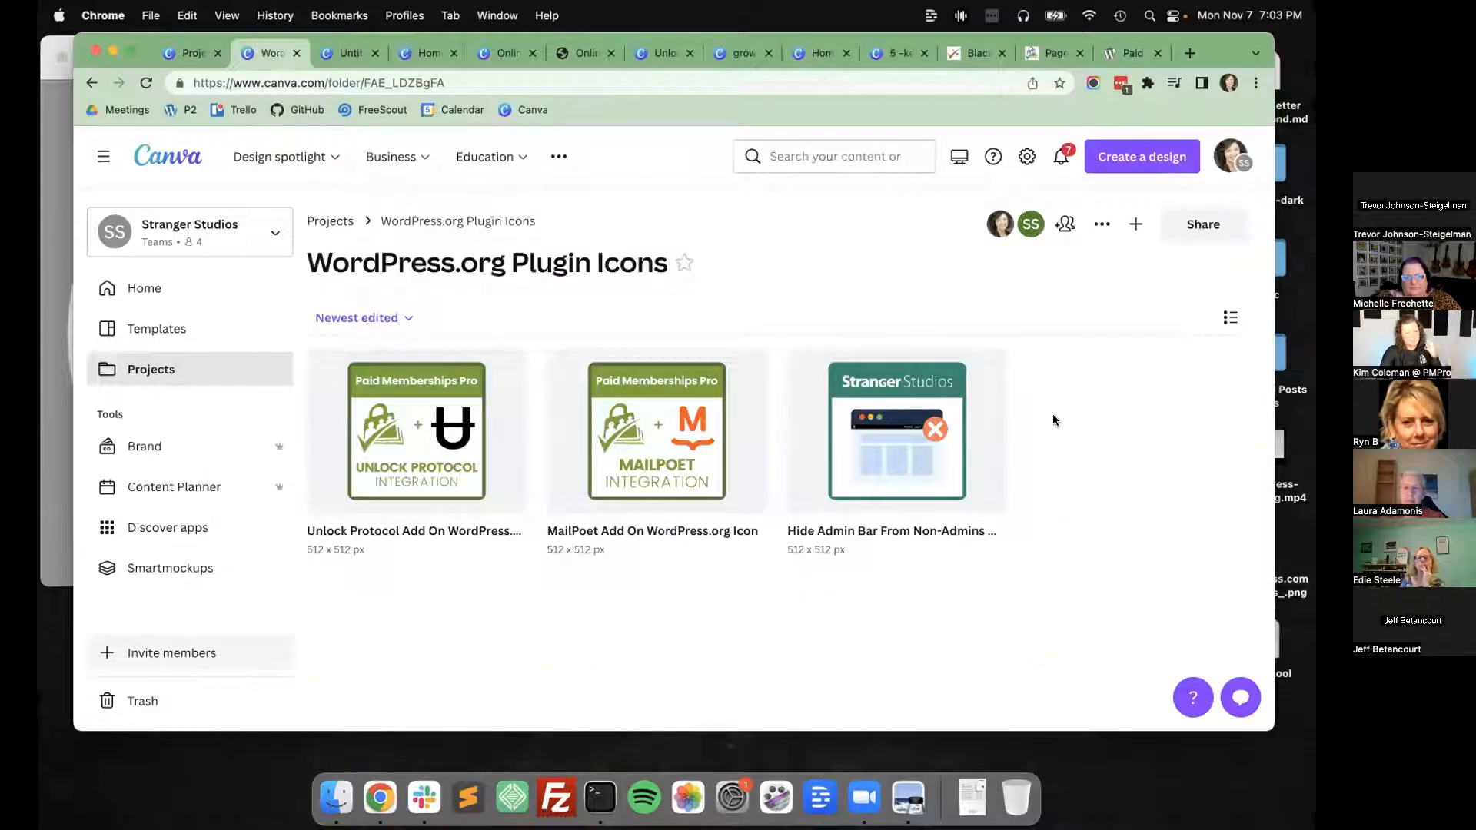
pyautogui.moveTo(500, 372)
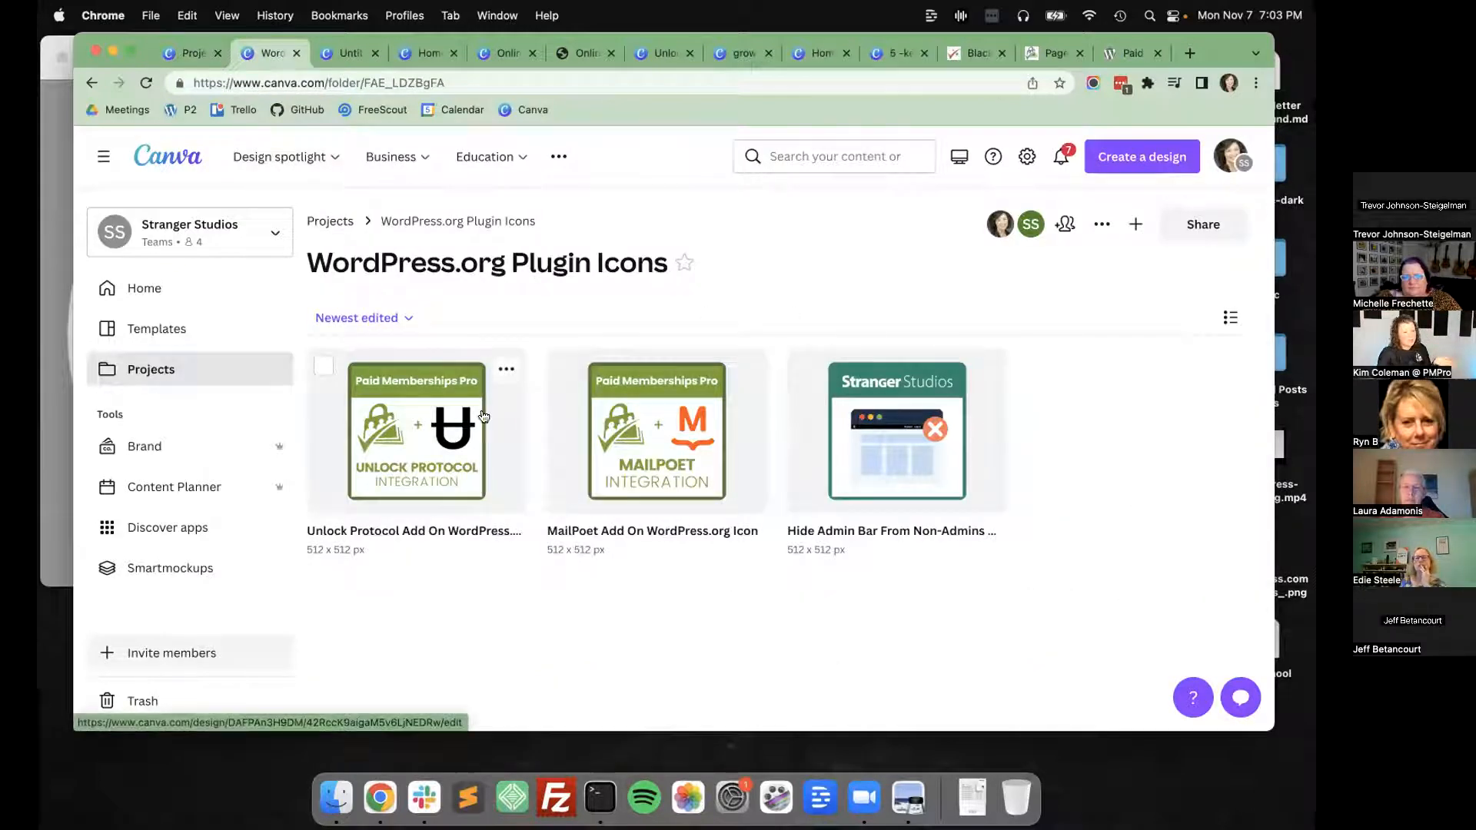
pyautogui.click(504, 371)
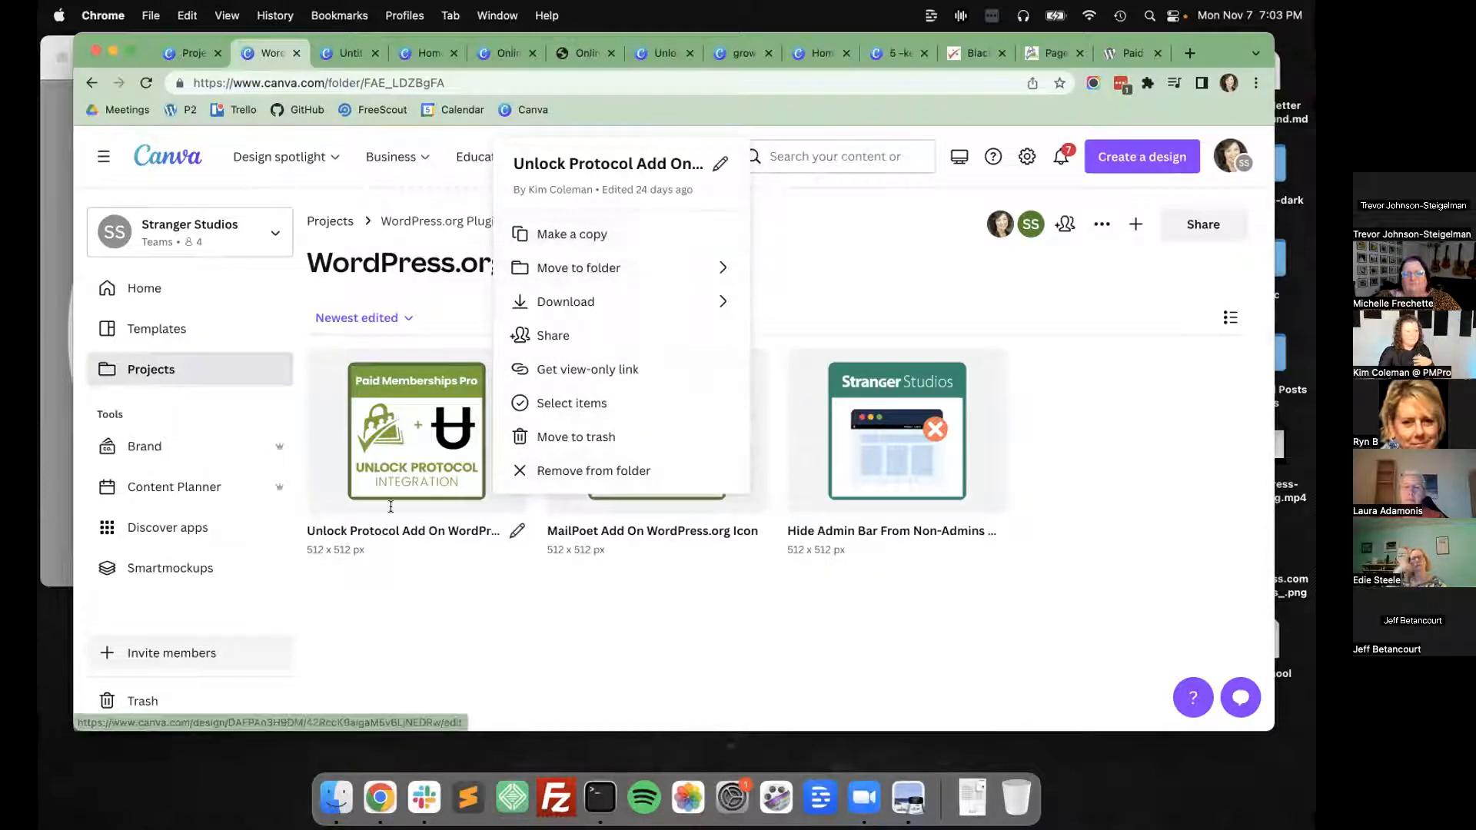
pyautogui.click(449, 607)
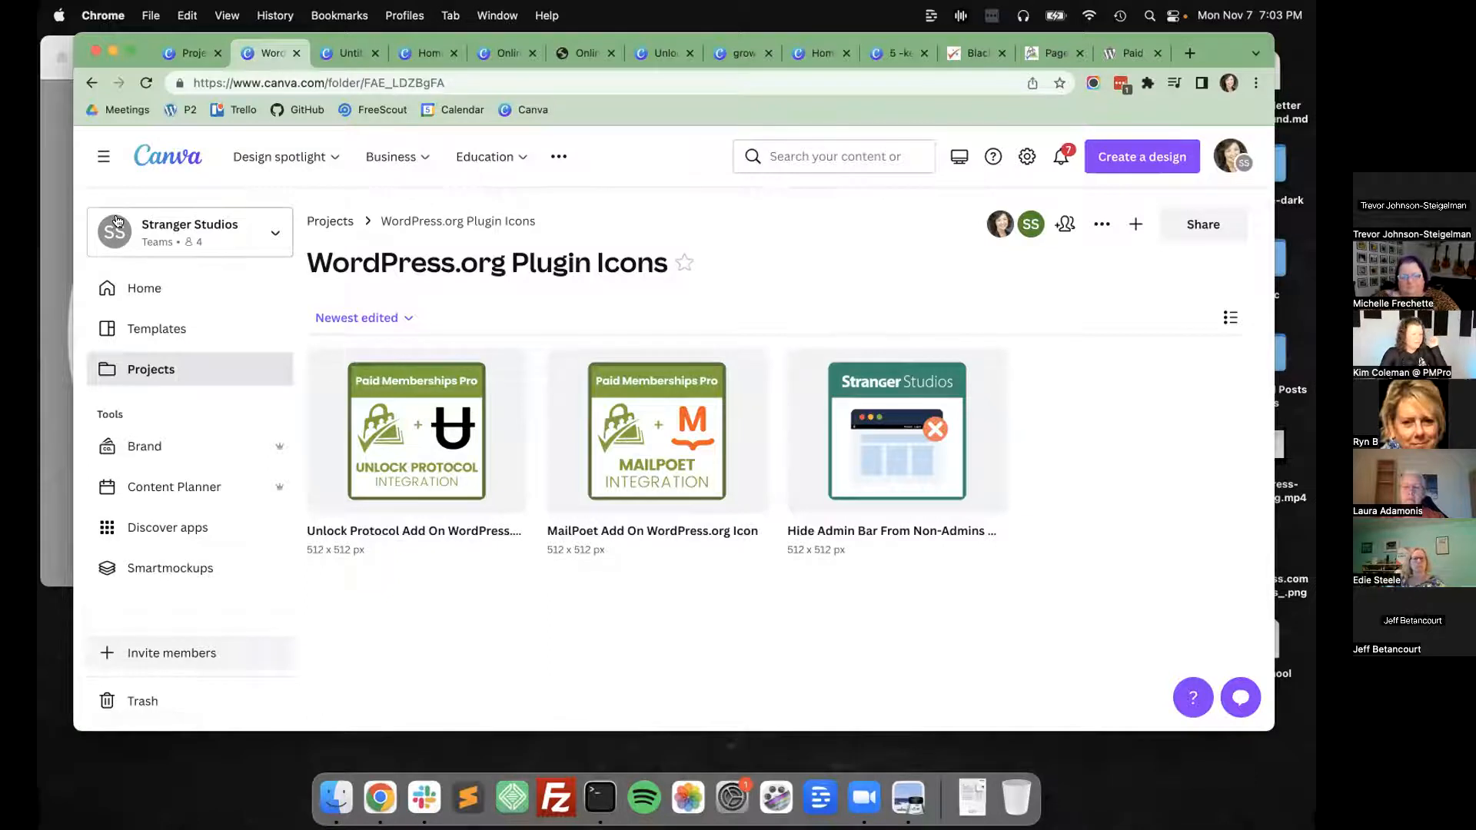
# Browse the recent projects, expand the project folder list and open the Restrict with Stripe folder.
pyautogui.click(145, 289)
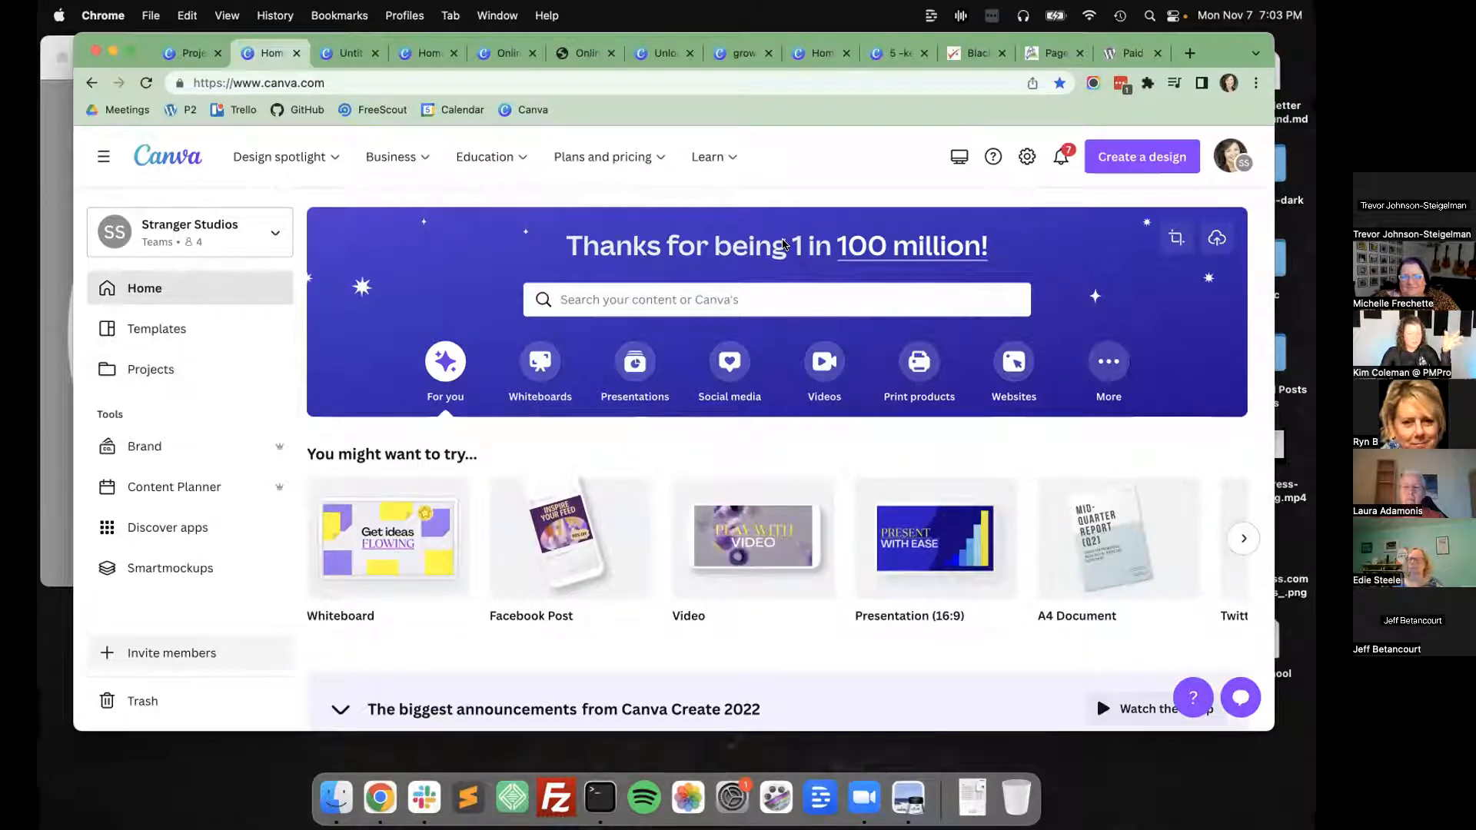
pyautogui.click(185, 375)
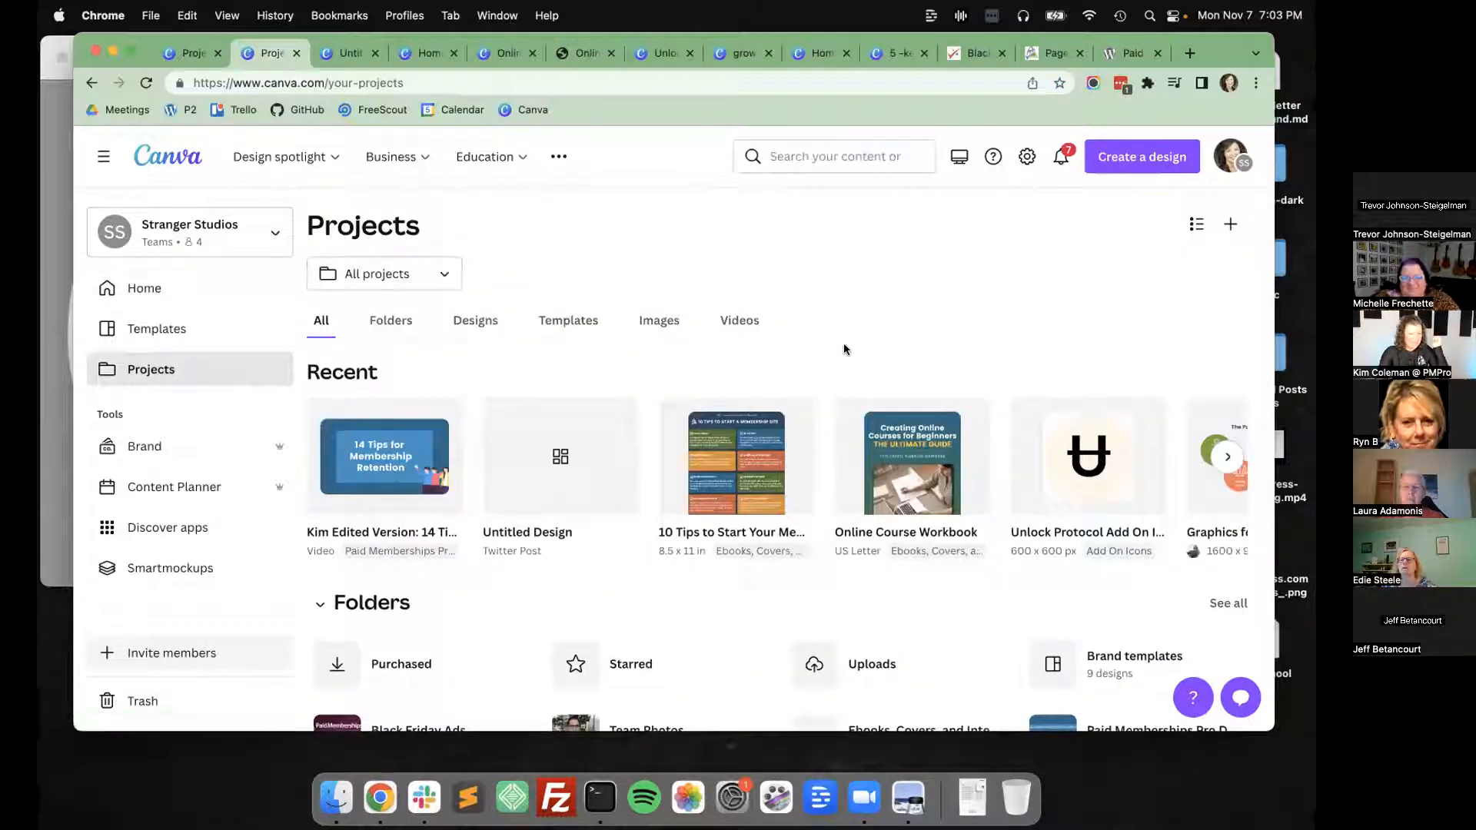
pyautogui.hscroll(10, 846, 471)
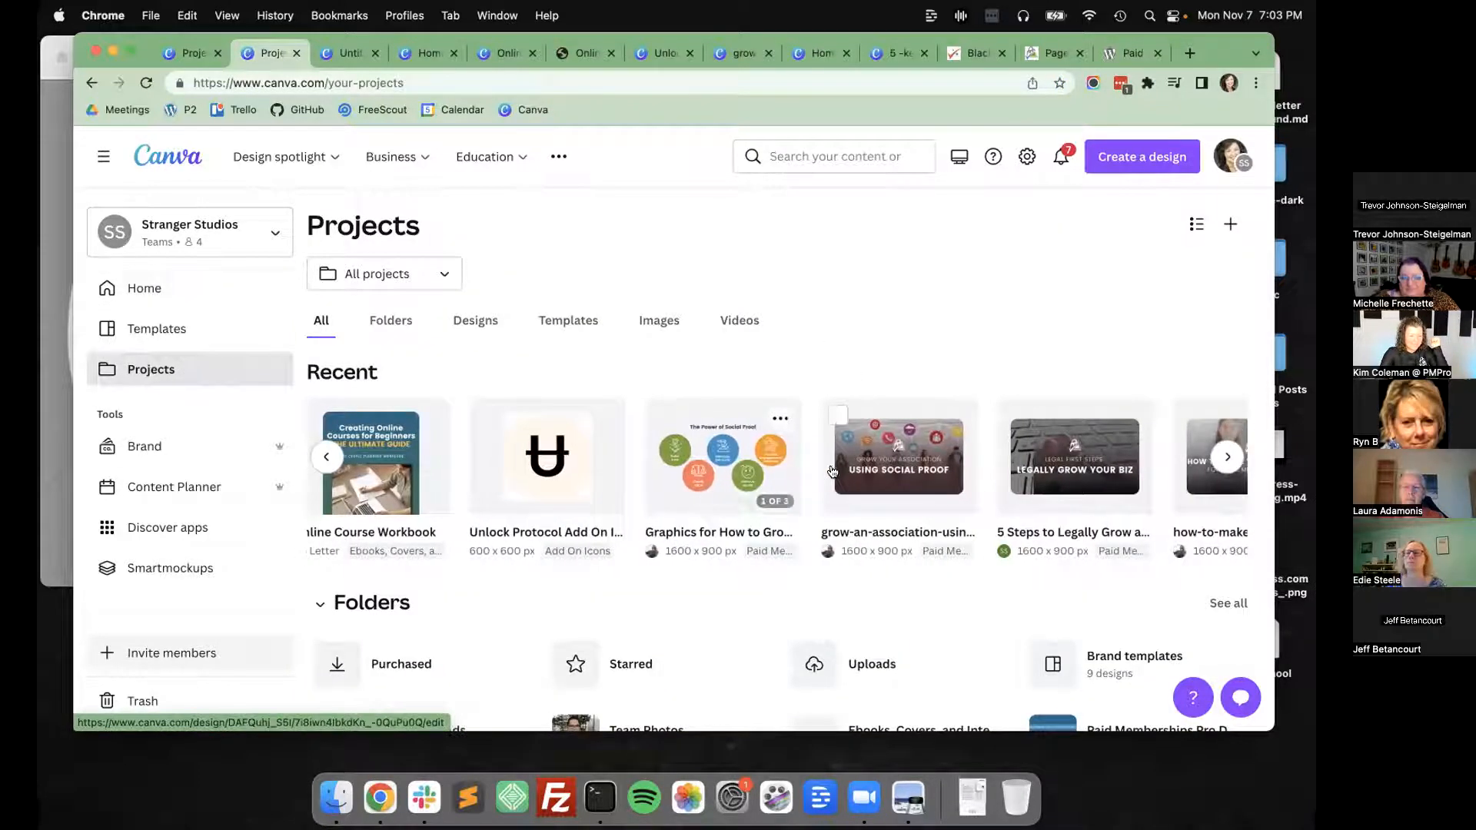
pyautogui.hscroll(4, 920, 471)
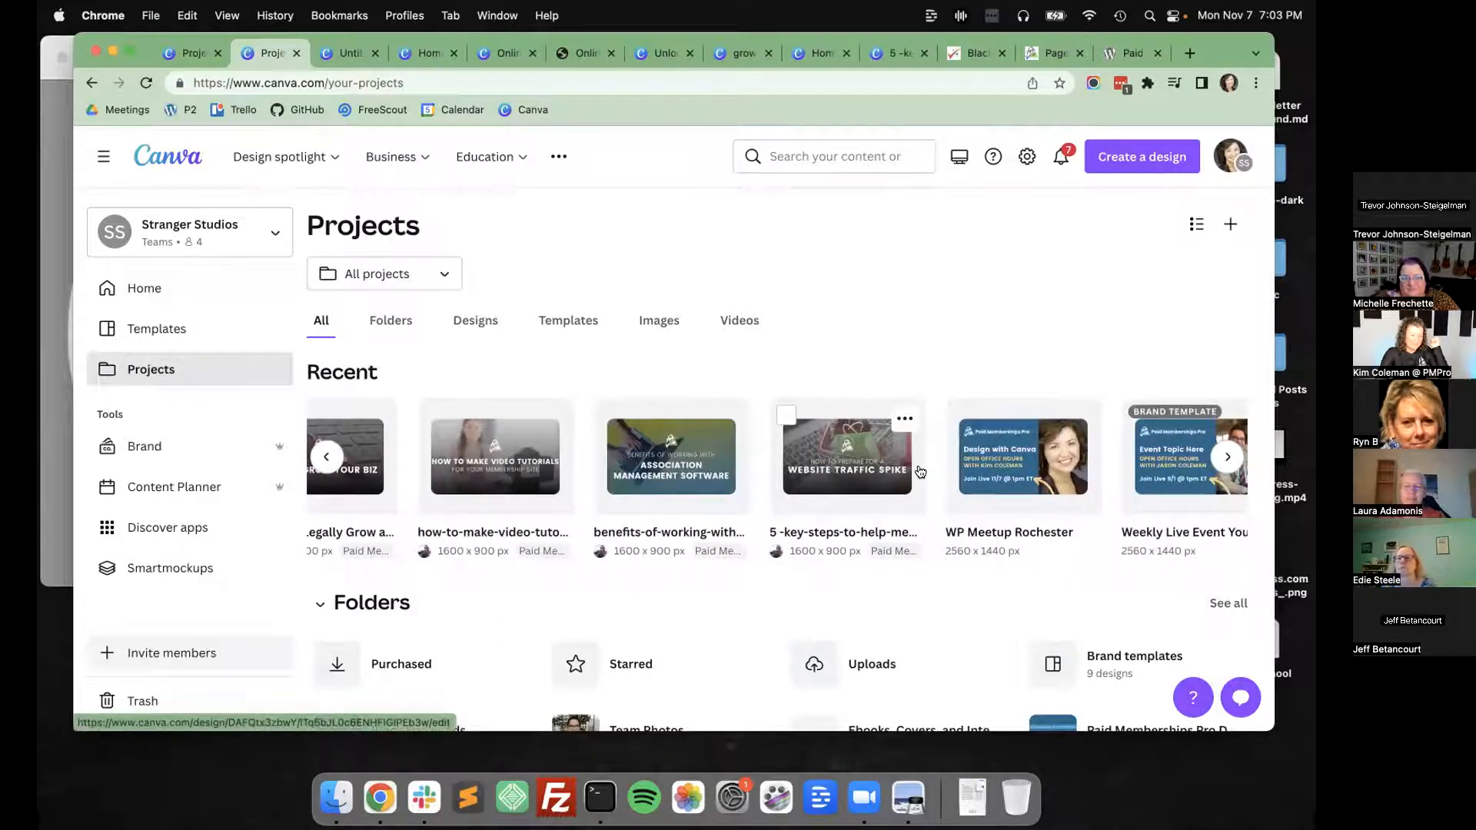
pyautogui.scroll(-4, 919, 492)
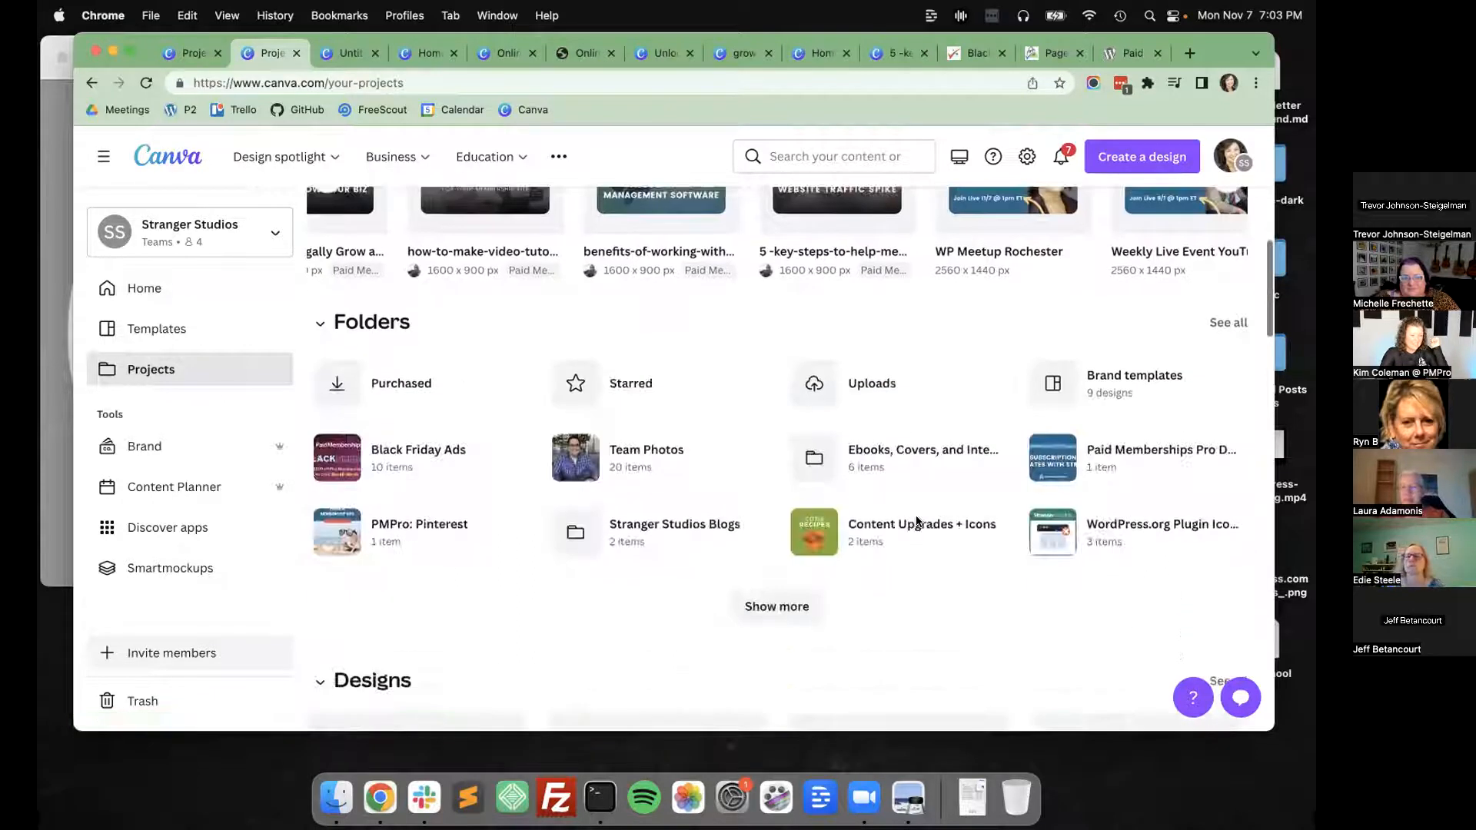
pyautogui.click(784, 600)
pyautogui.scroll(-2, 676, 576)
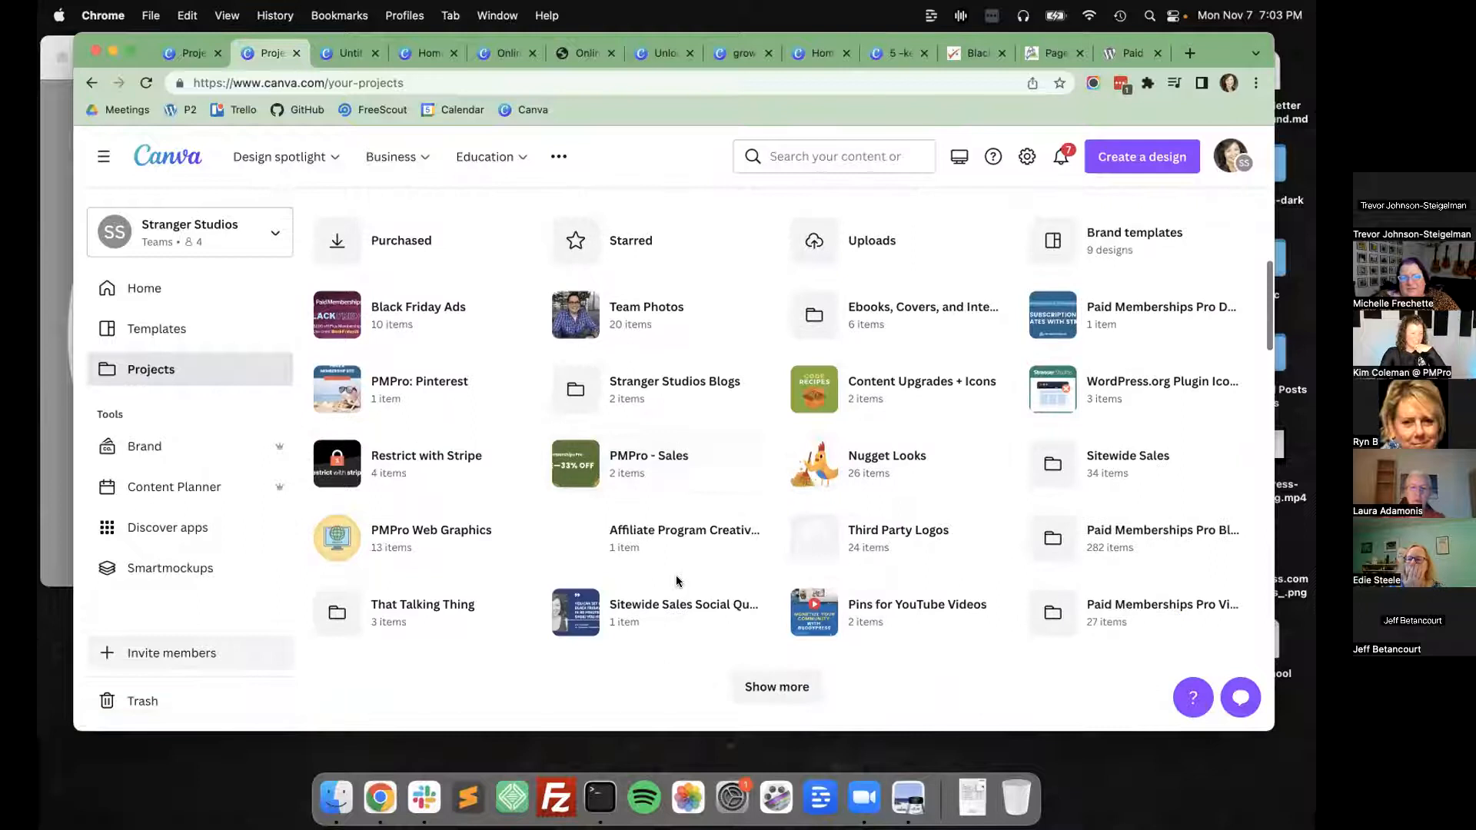
pyautogui.click(385, 461)
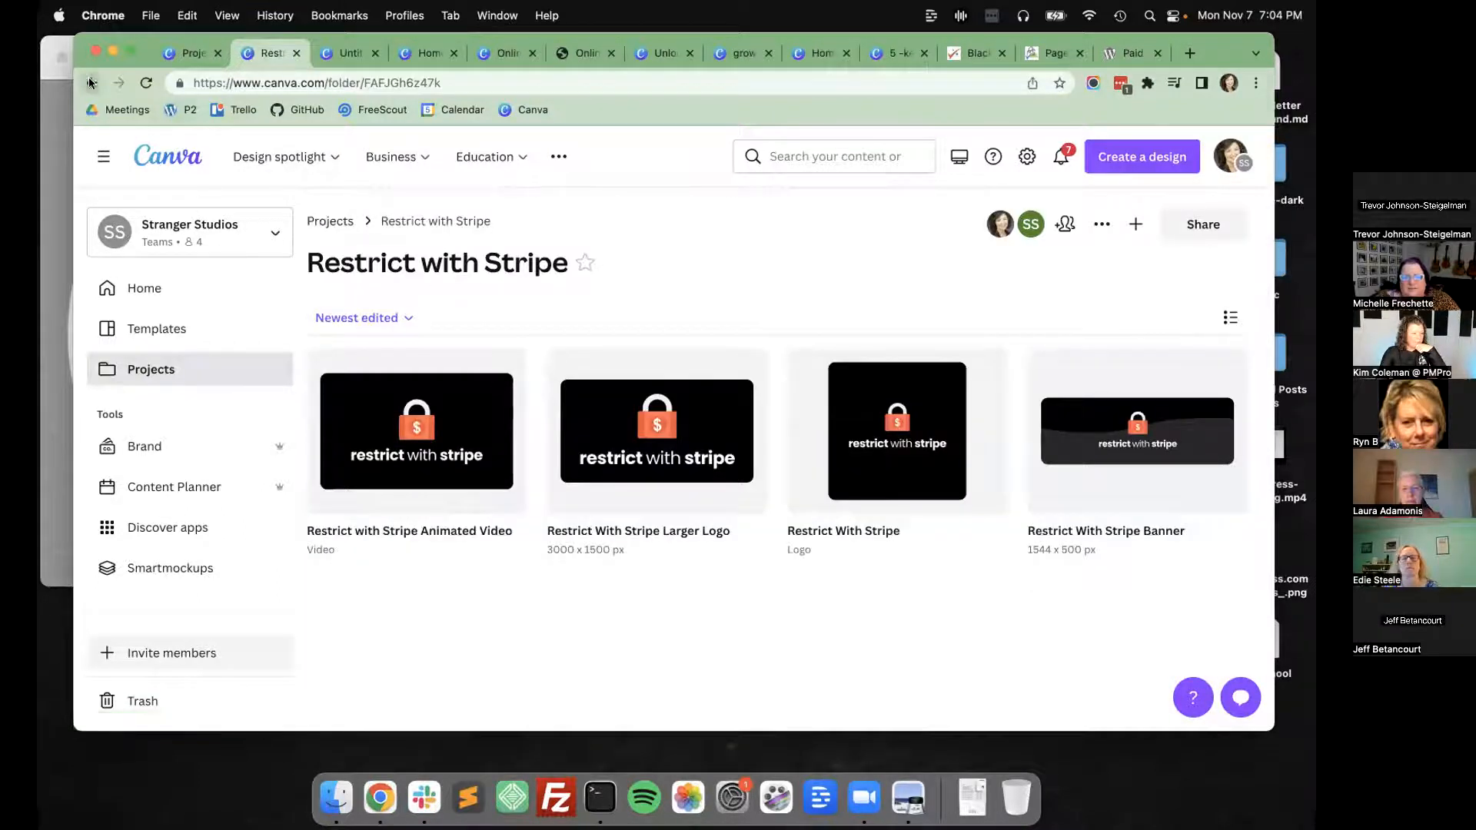
# Go back to the projects, open the Black Friday Ads folder and look through its designs.
pyautogui.click(90, 82)
pyautogui.scroll(-5, 461, 431)
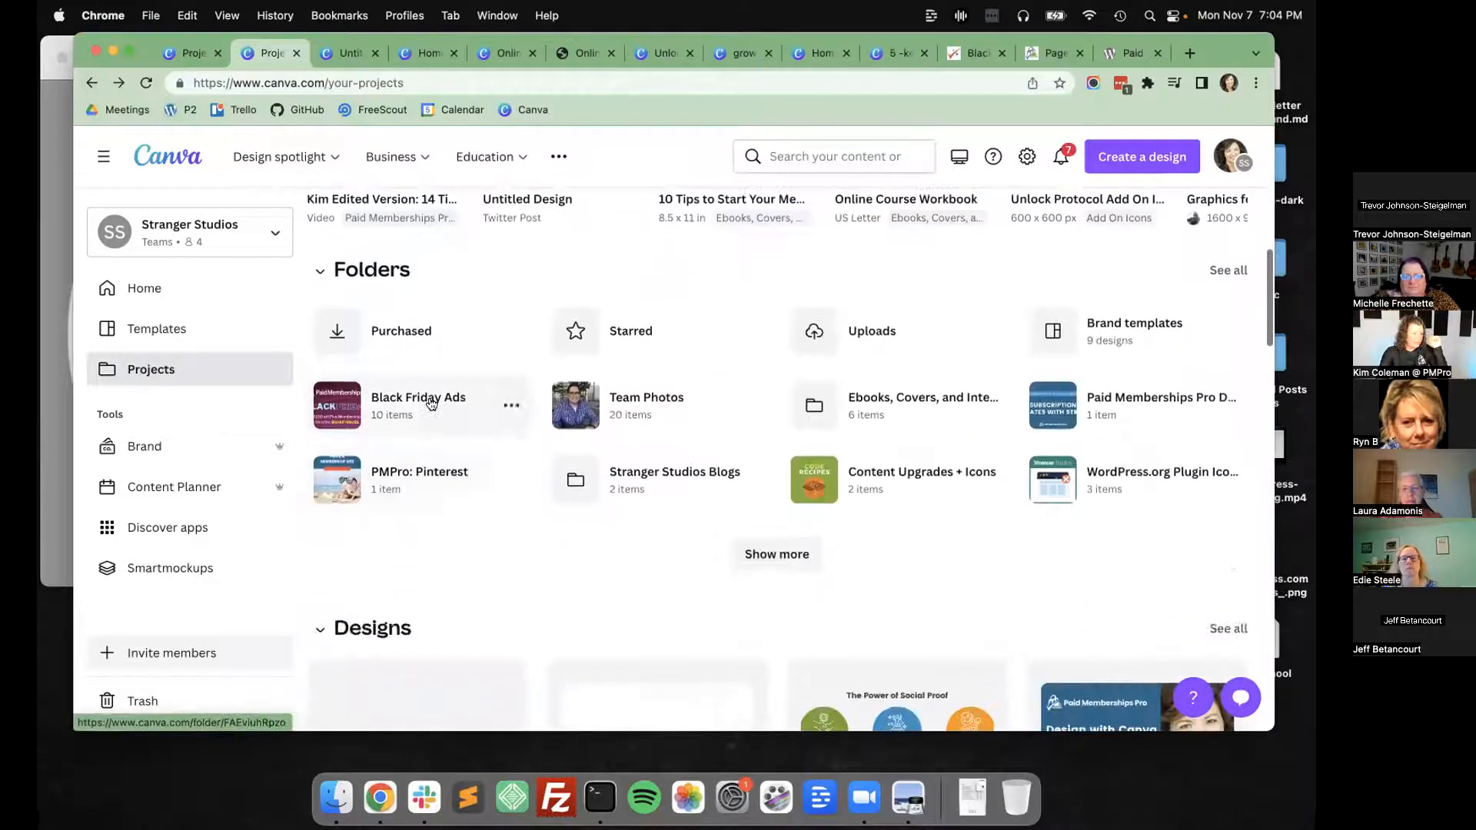
pyautogui.click(431, 404)
pyautogui.scroll(-2, 795, 368)
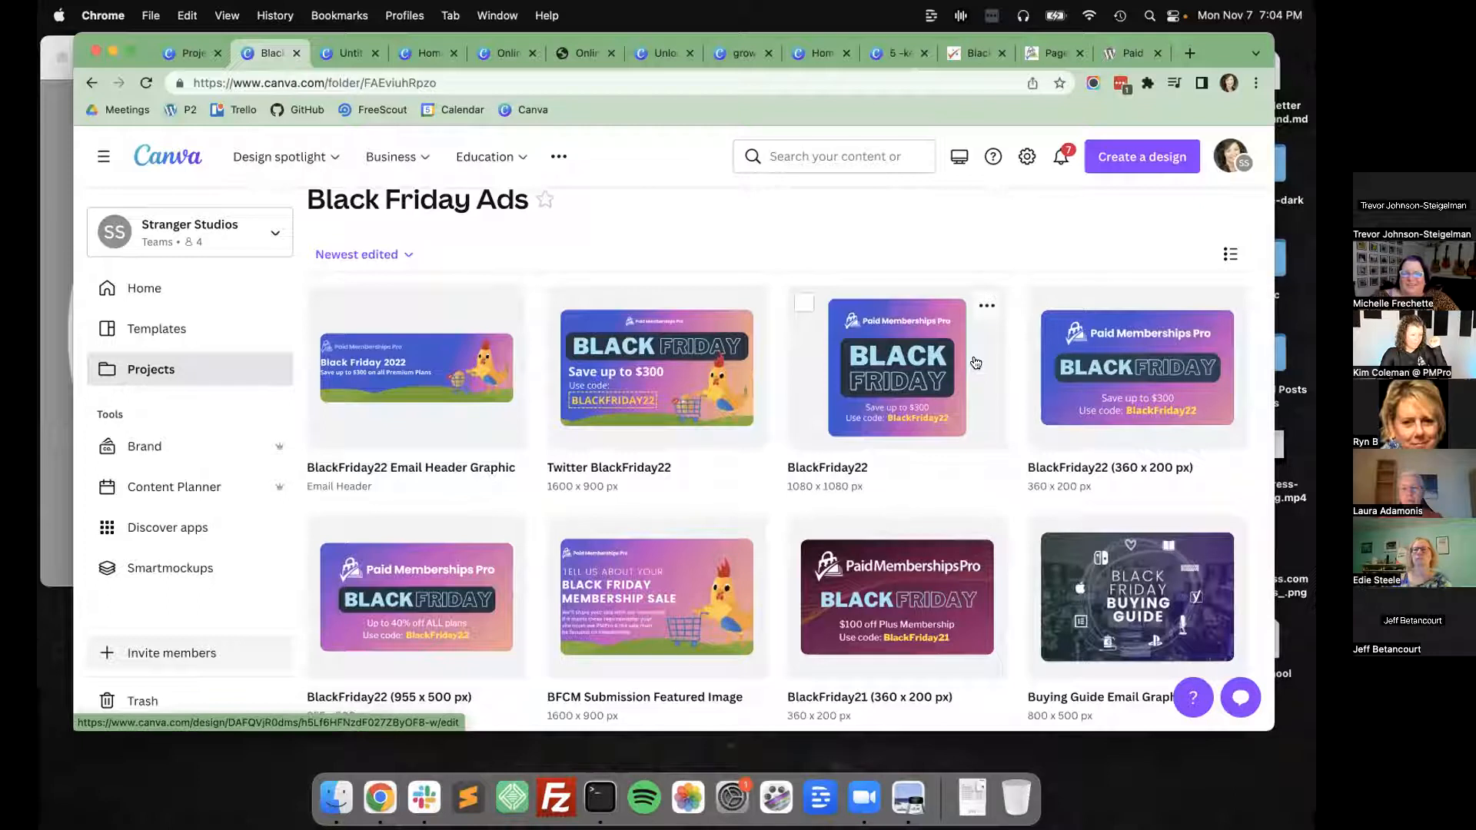
pyautogui.scroll(-2, 974, 363)
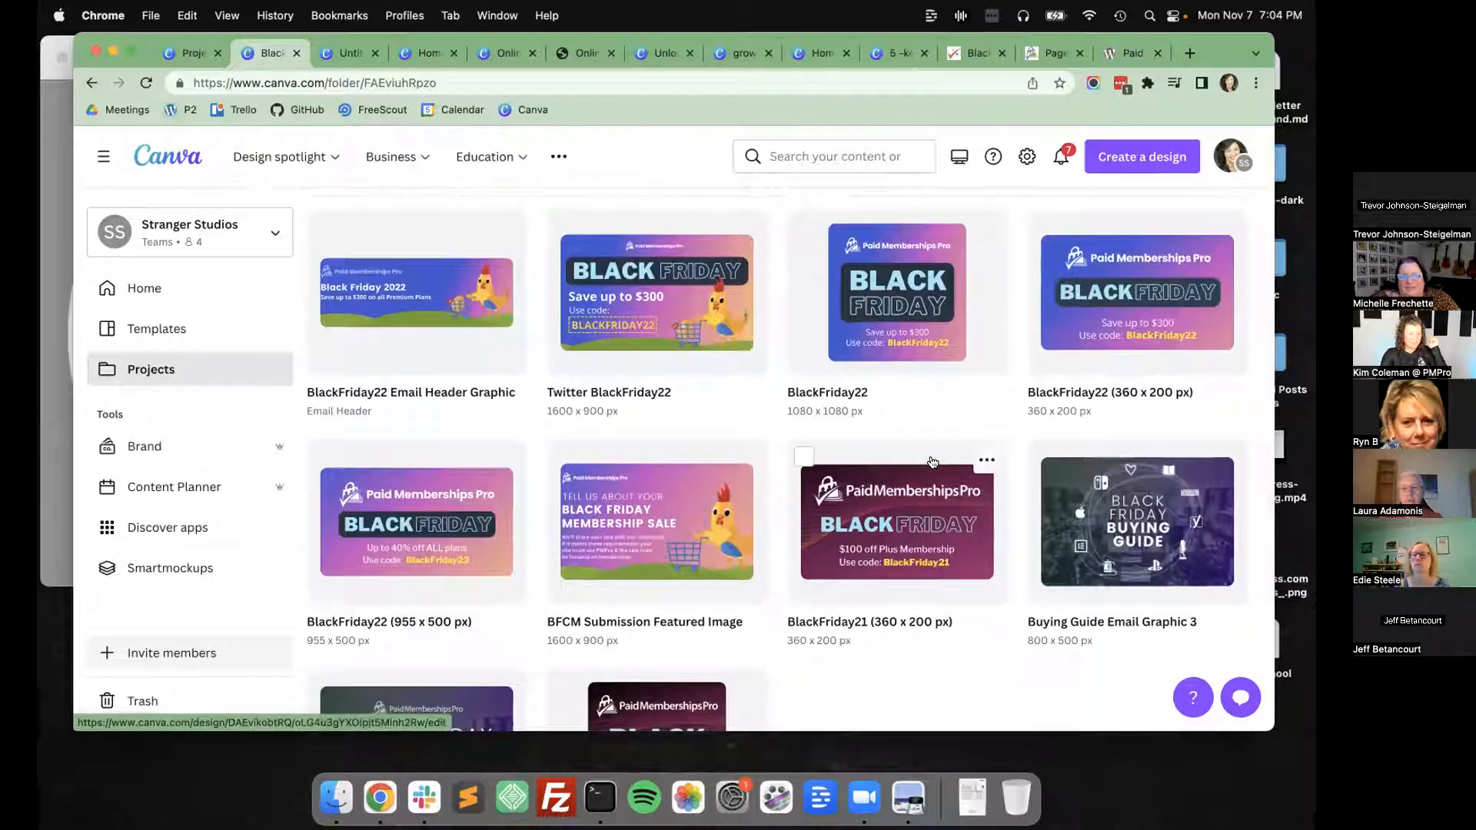
# Open the 1080 x 1080 px BlackFriday22 design and make a resized copy of it in the Instagram Story format.
pyautogui.click(974, 288)
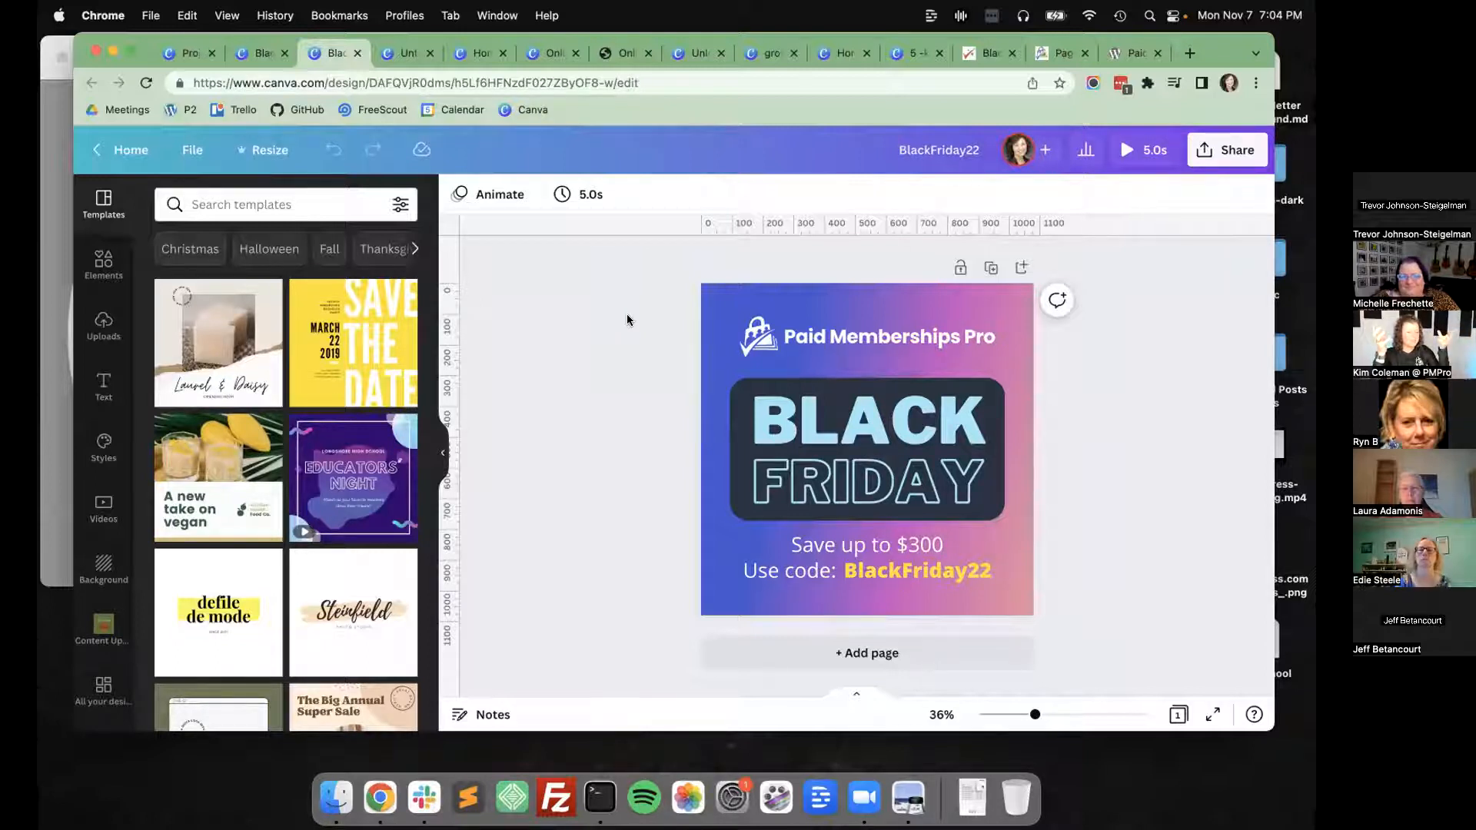
pyautogui.click(266, 150)
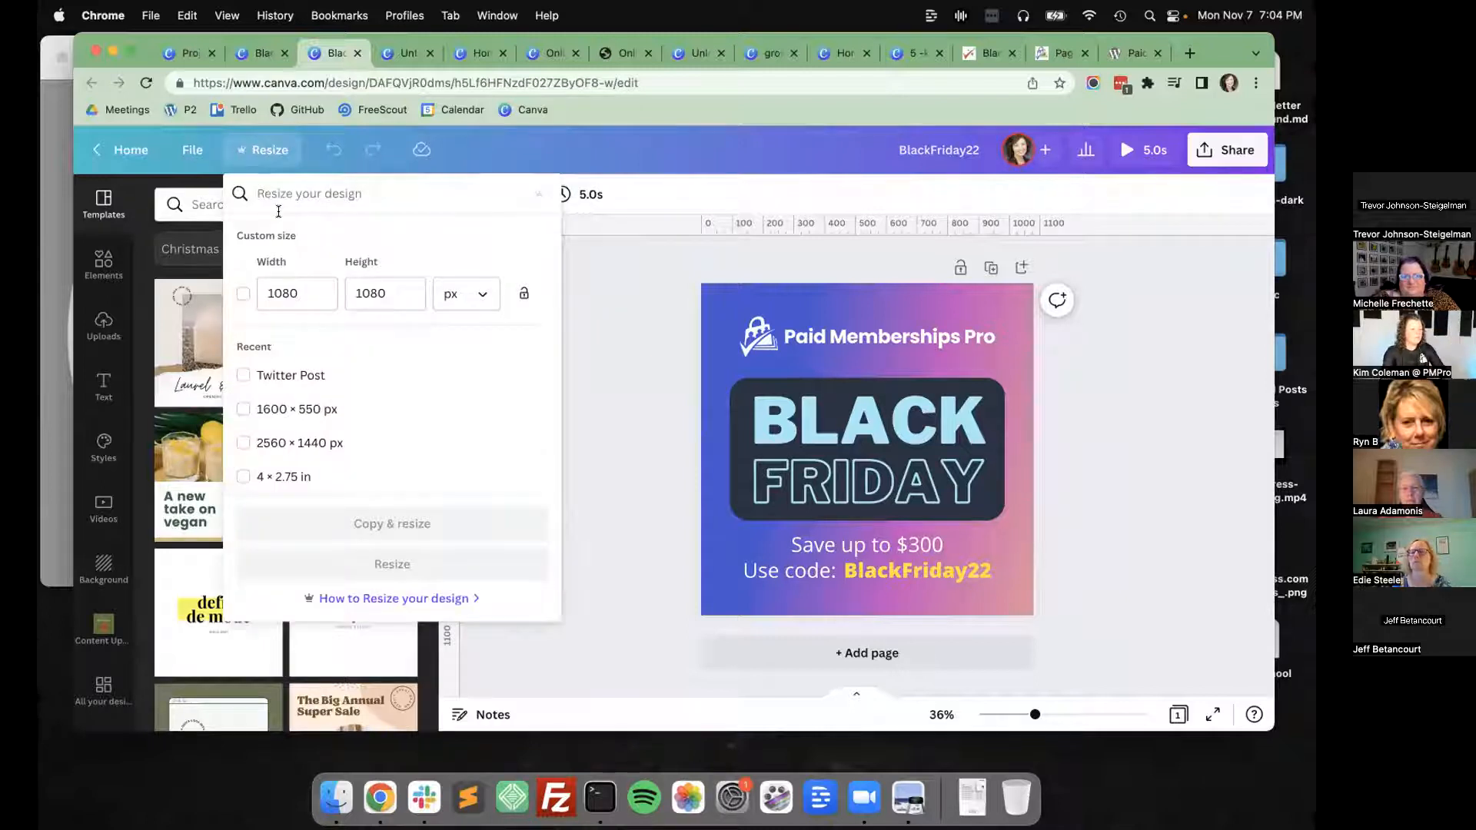
pyautogui.write('inst')
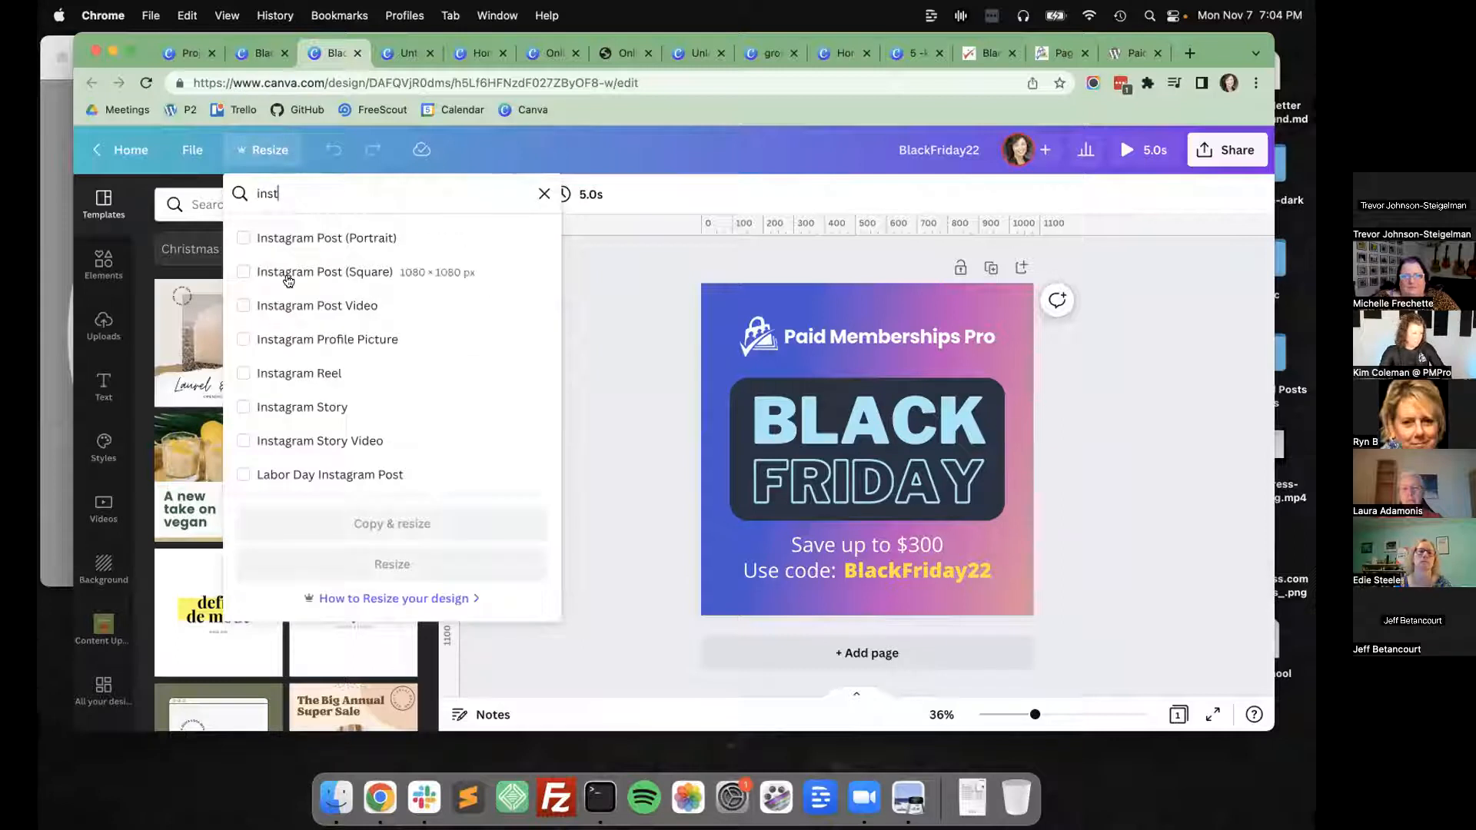
pyautogui.write('ar')
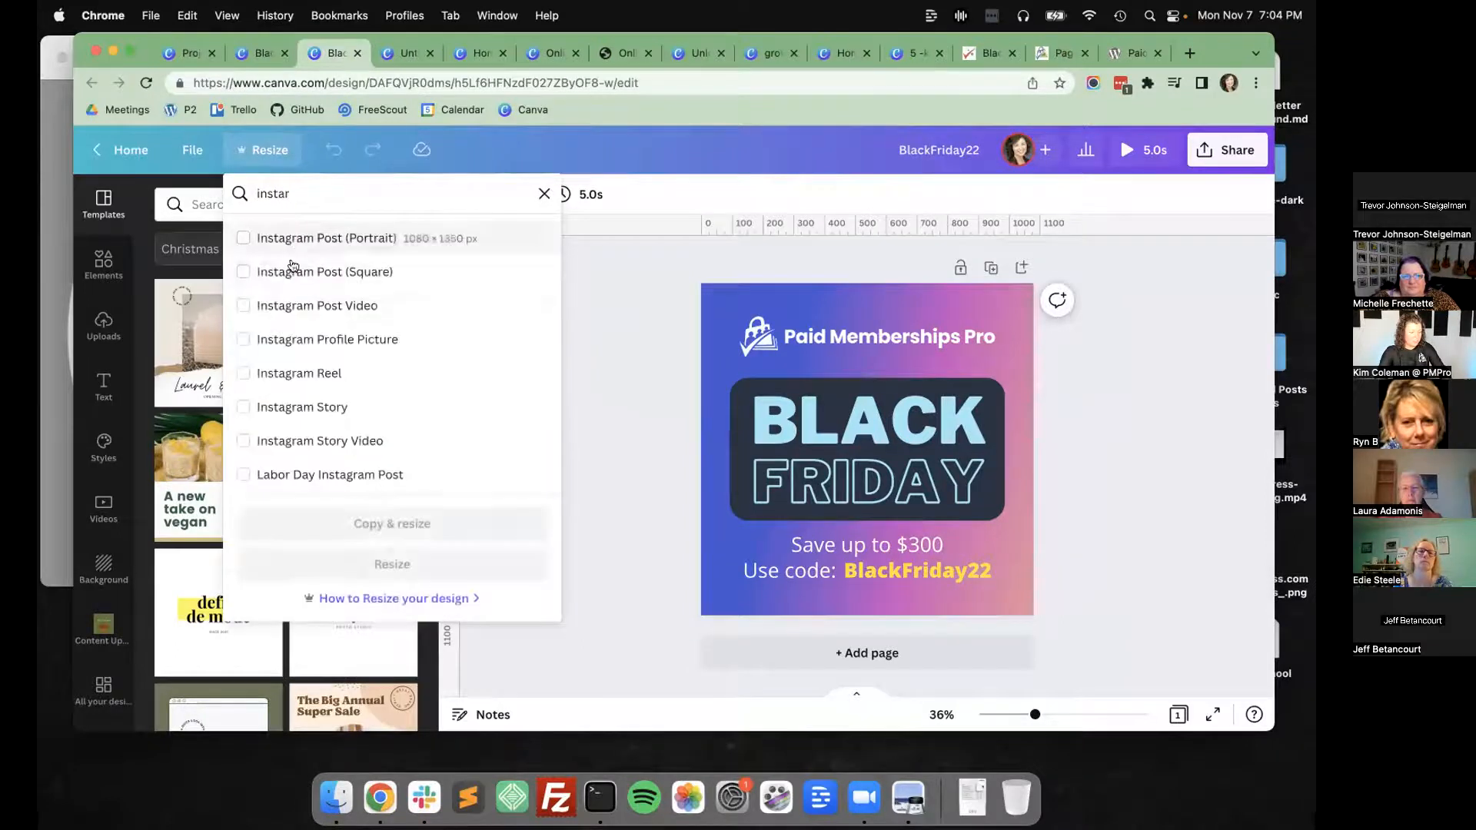
pyautogui.press('BackSpace')
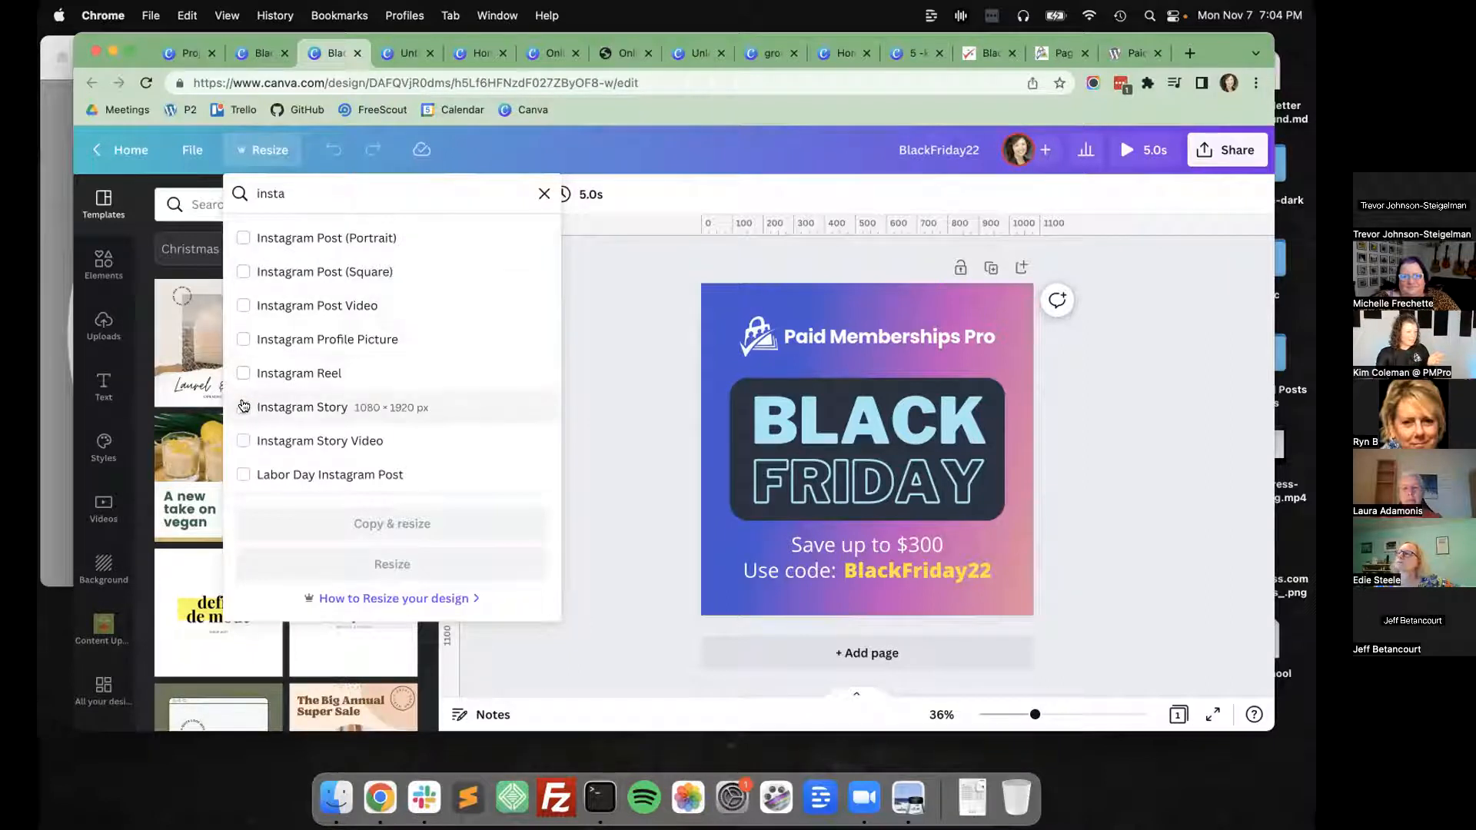
pyautogui.click(244, 408)
pyautogui.click(393, 524)
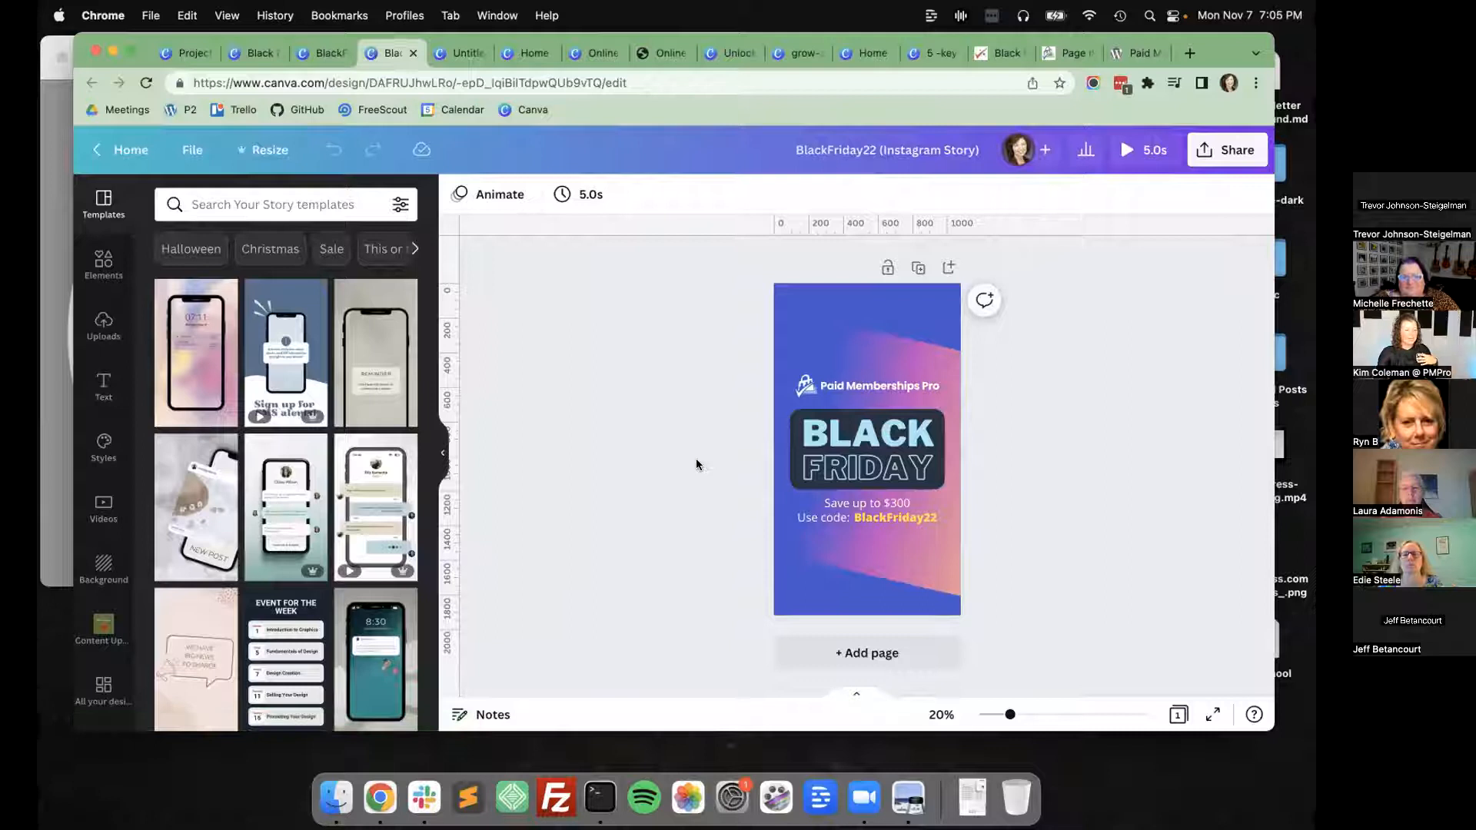
# Enlarge the tilted gradient image until it covers the whole Instagram Story page, and play a preview of the design.
pyautogui.click(951, 560)
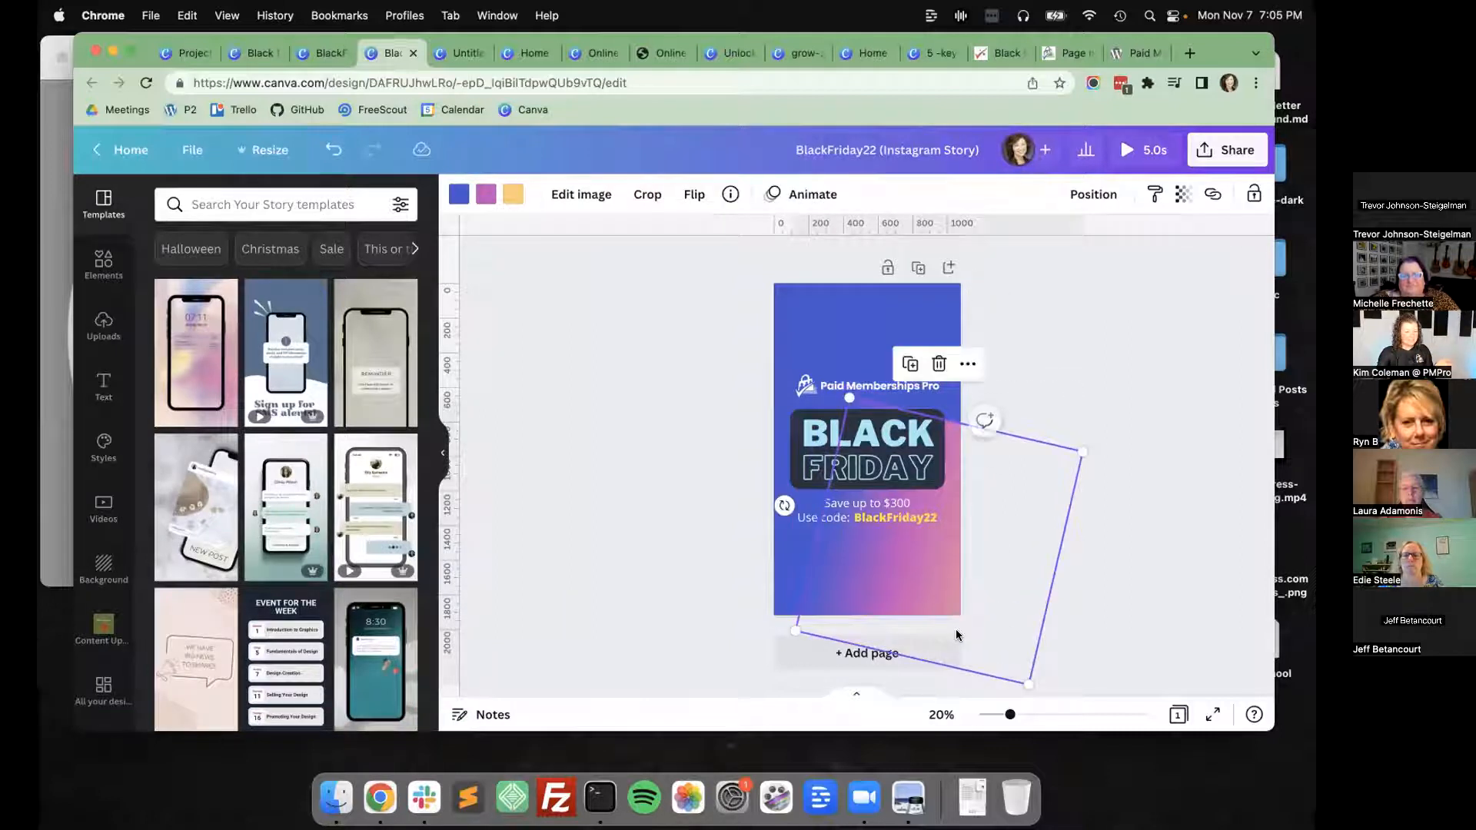
pyautogui.moveTo(849, 398); pyautogui.dragTo(741, 236)
pyautogui.moveTo(957, 340); pyautogui.dragTo(1091, 365)
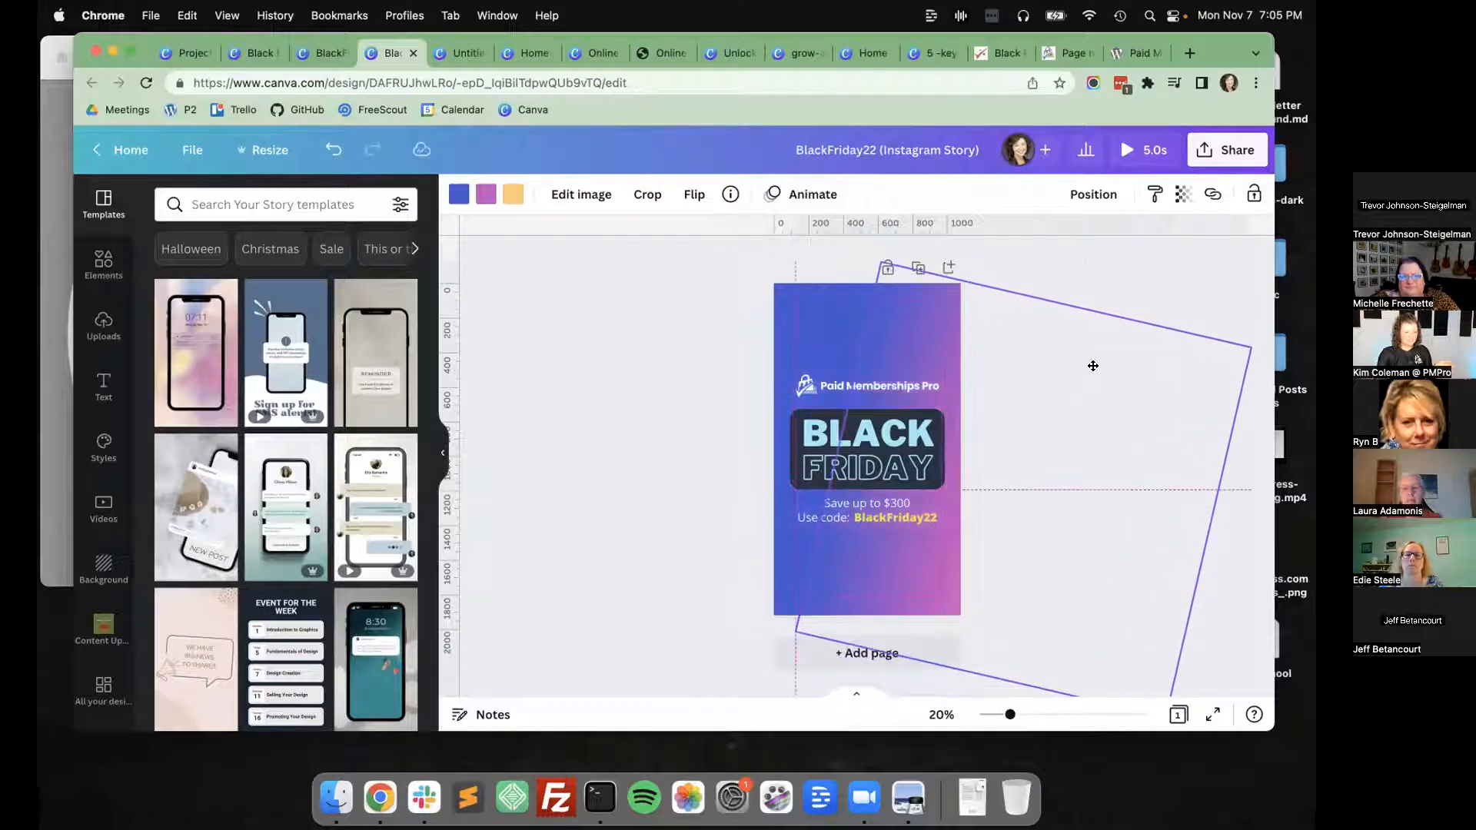
pyautogui.click(751, 387)
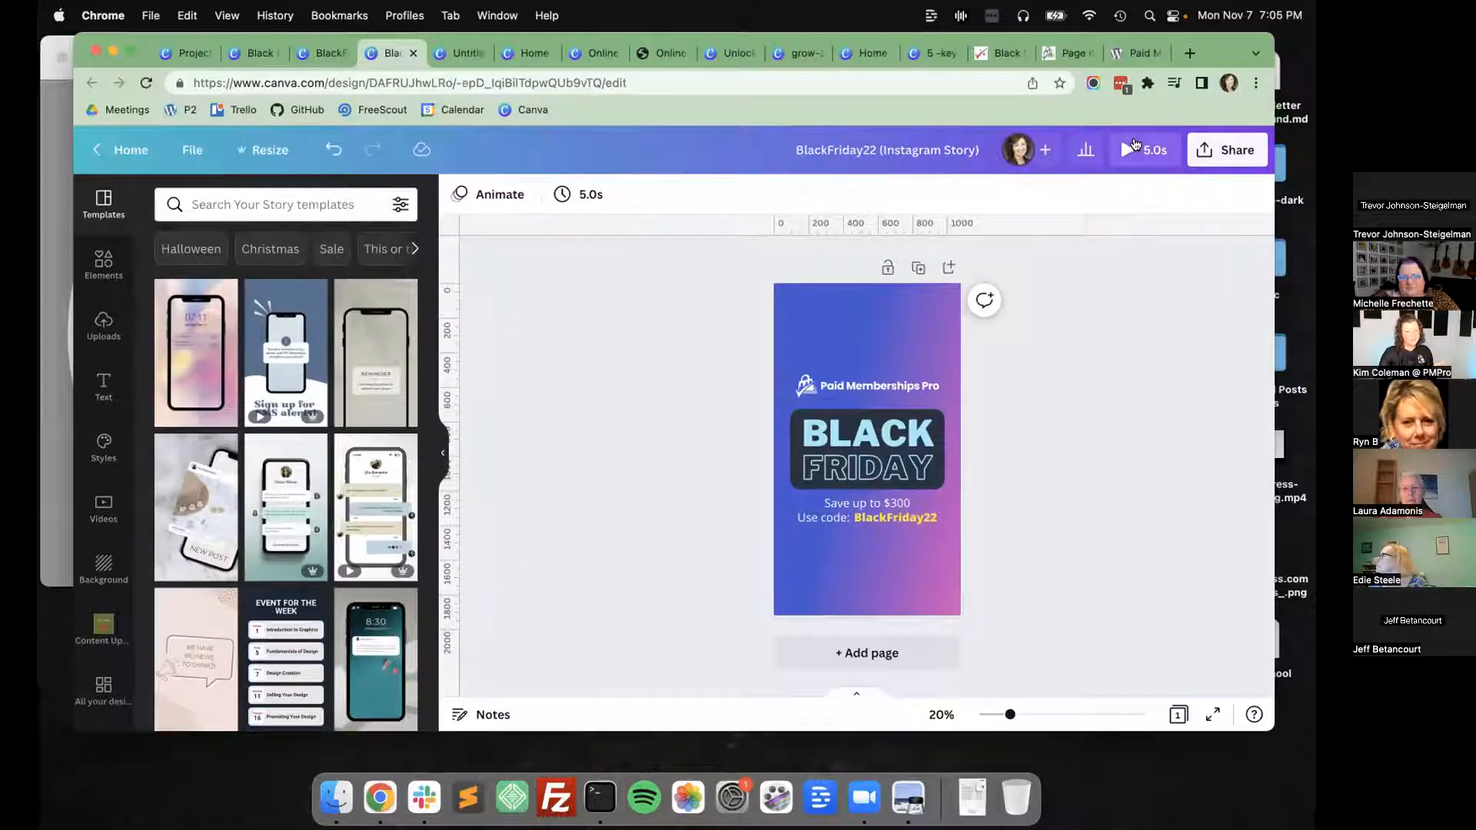
pyautogui.click(1138, 149)
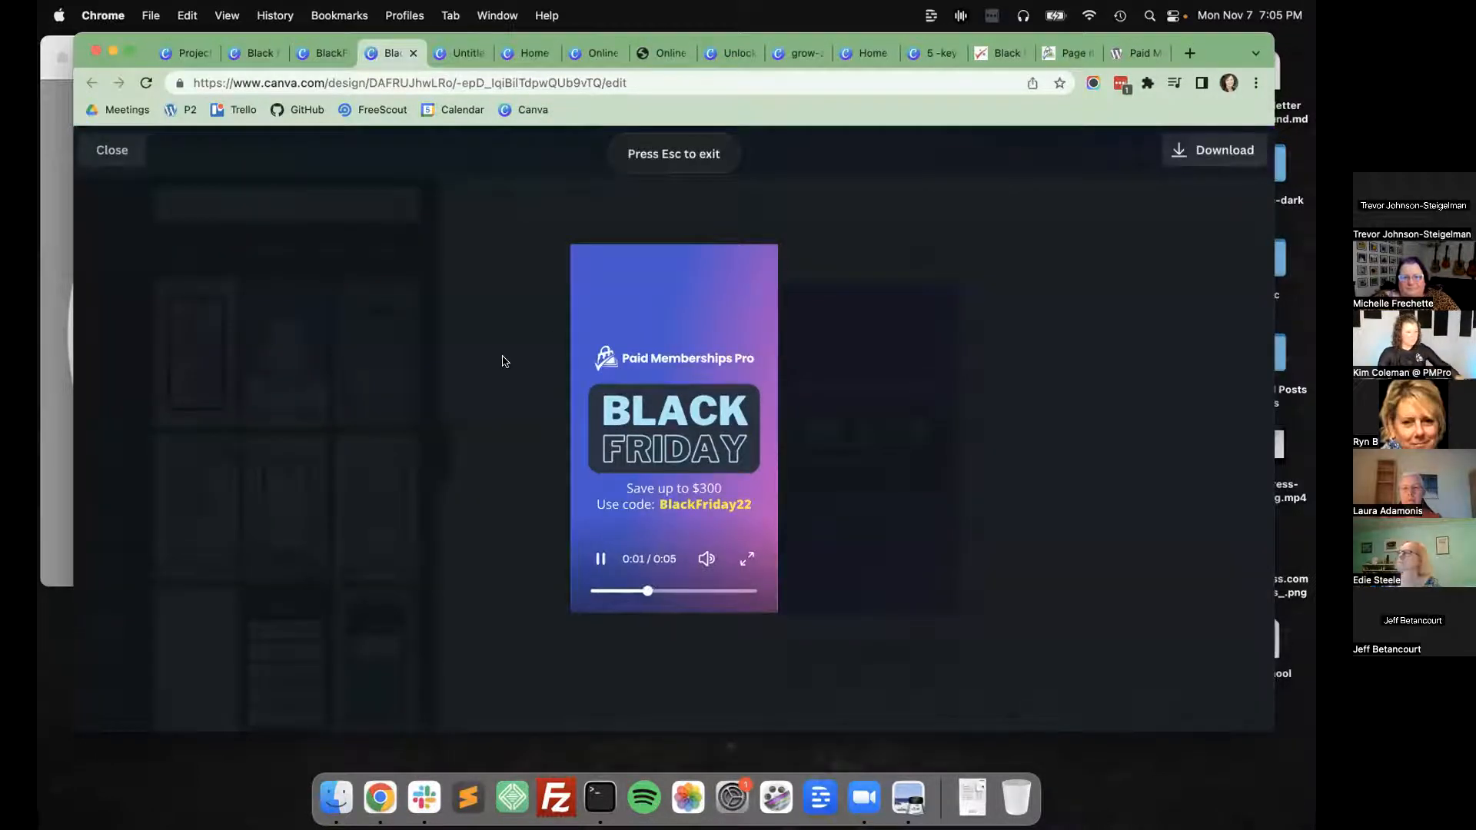
pyautogui.press('Escape')
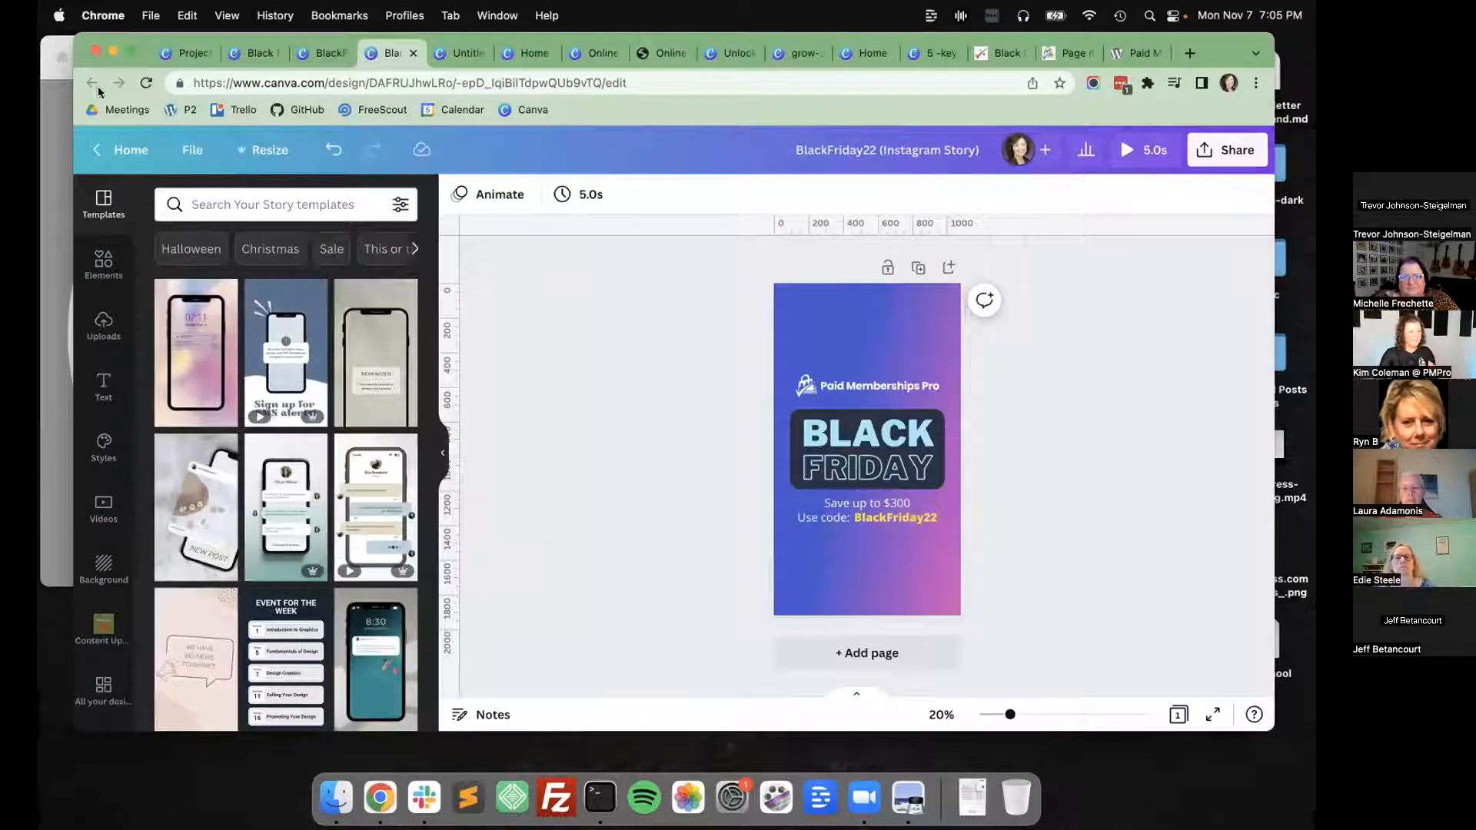
# Return to the projects, open the Ebooks, Covers, and Internal Graphics folder and open the MemberPress migration ebook design.
pyautogui.click(187, 53)
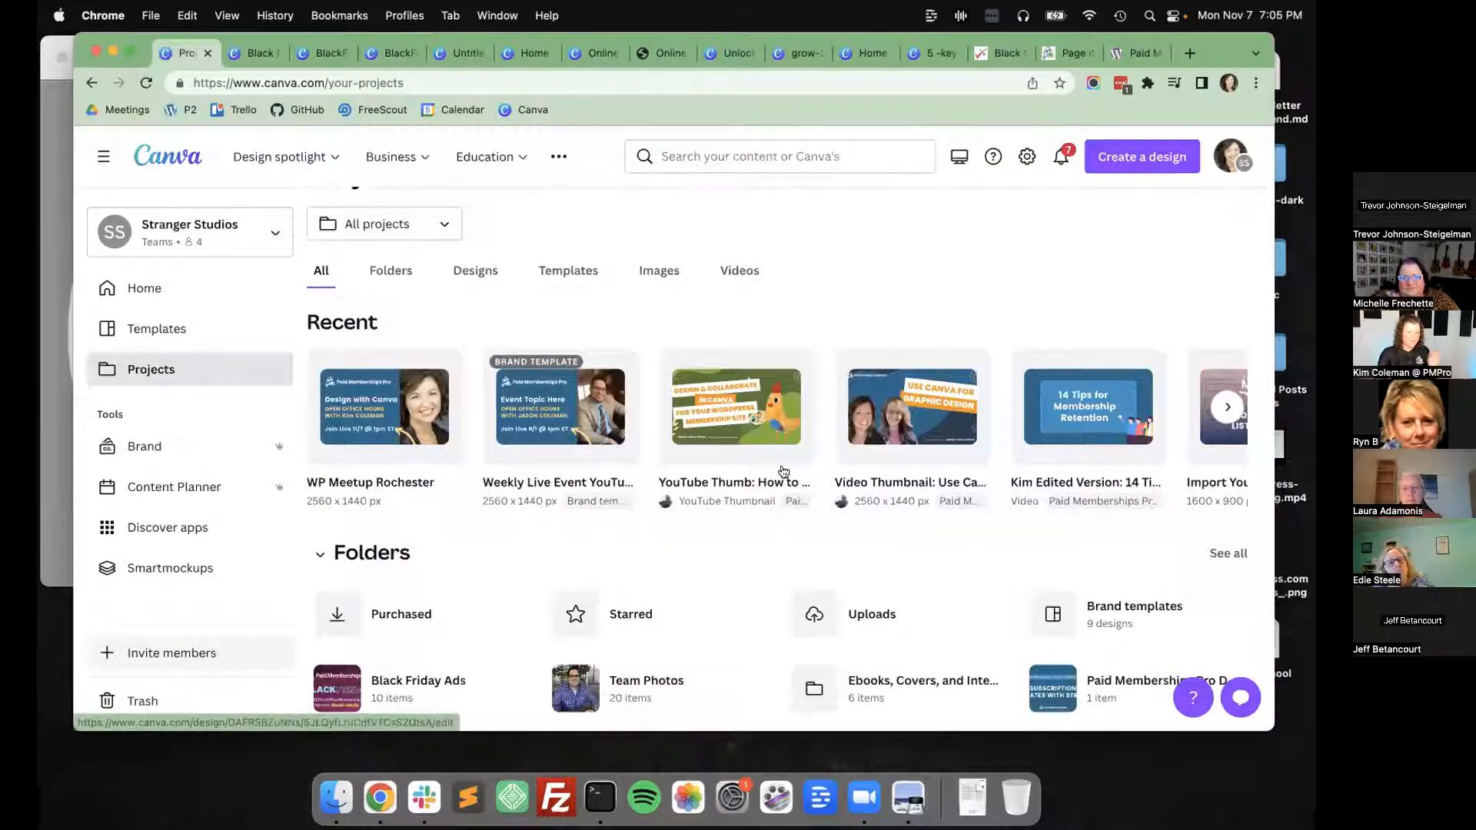
pyautogui.scroll(-5, 846, 446)
pyautogui.scroll(-5, 877, 433)
pyautogui.scroll(5, 923, 400)
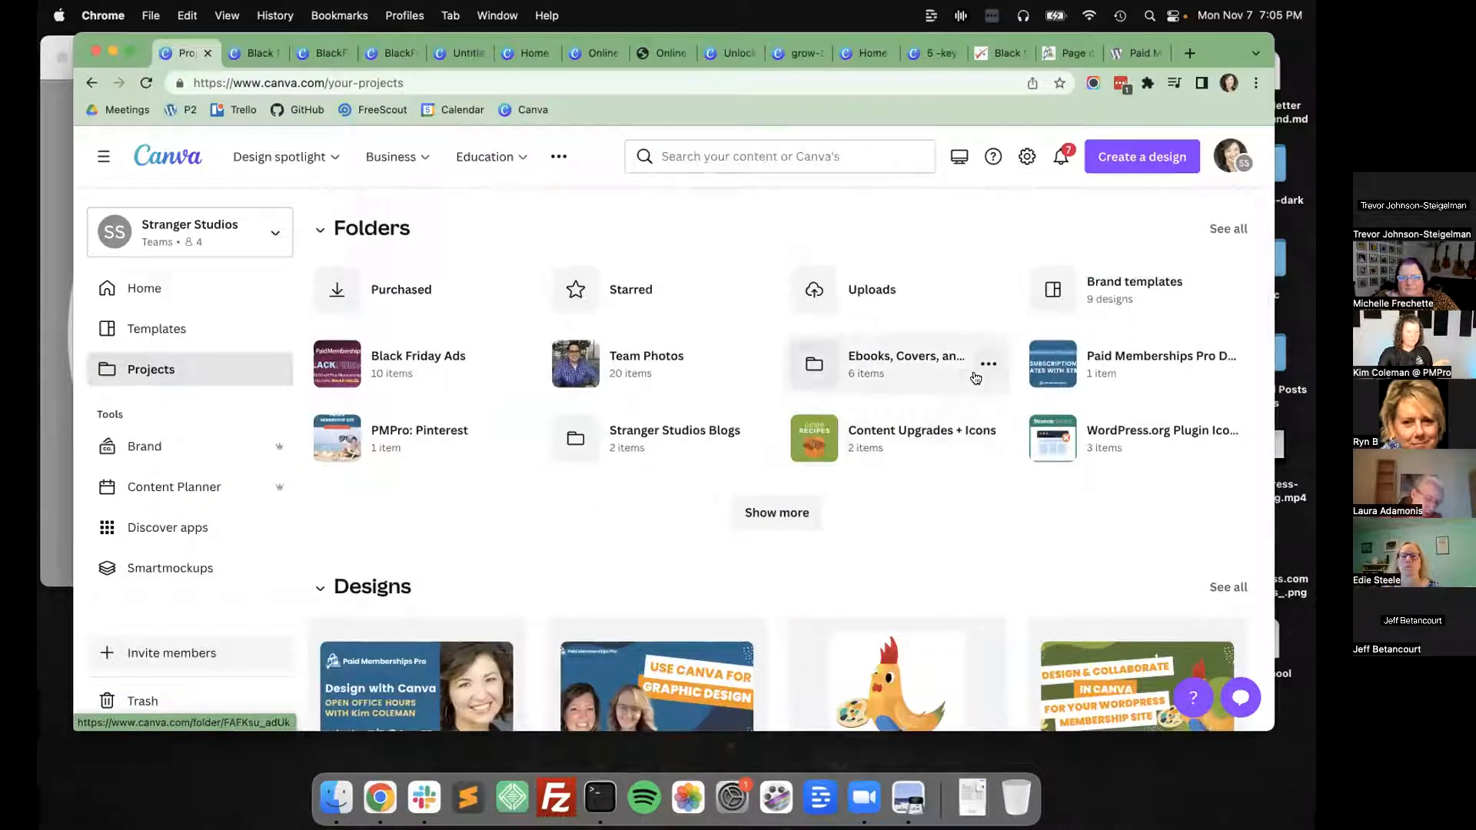
pyautogui.click(948, 364)
pyautogui.click(1130, 423)
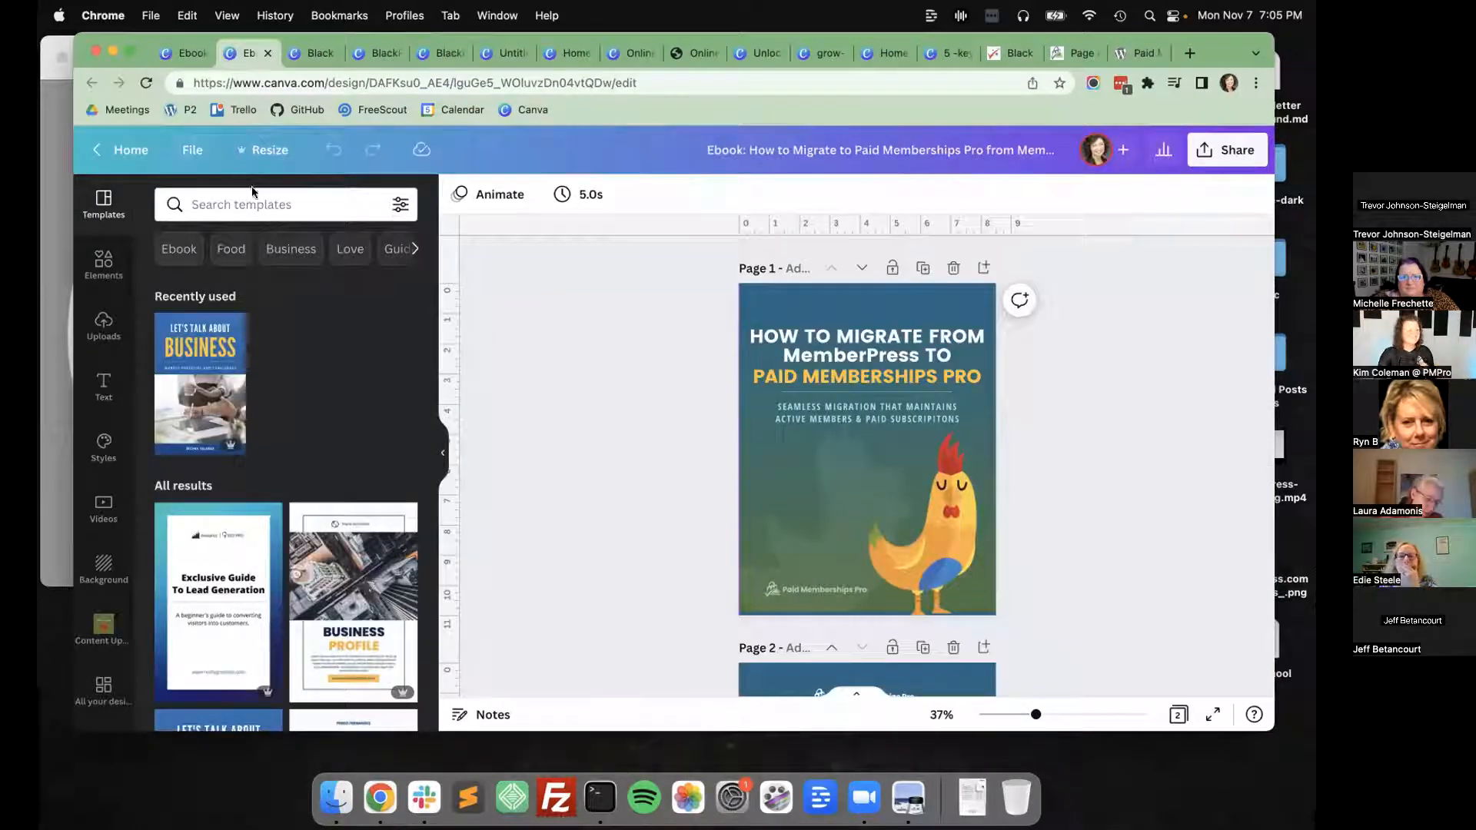
# Look through the cover and second page of the MemberPress migration ebook.
pyautogui.click(1213, 159)
pyautogui.click(597, 383)
pyautogui.scroll(-5, 597, 383)
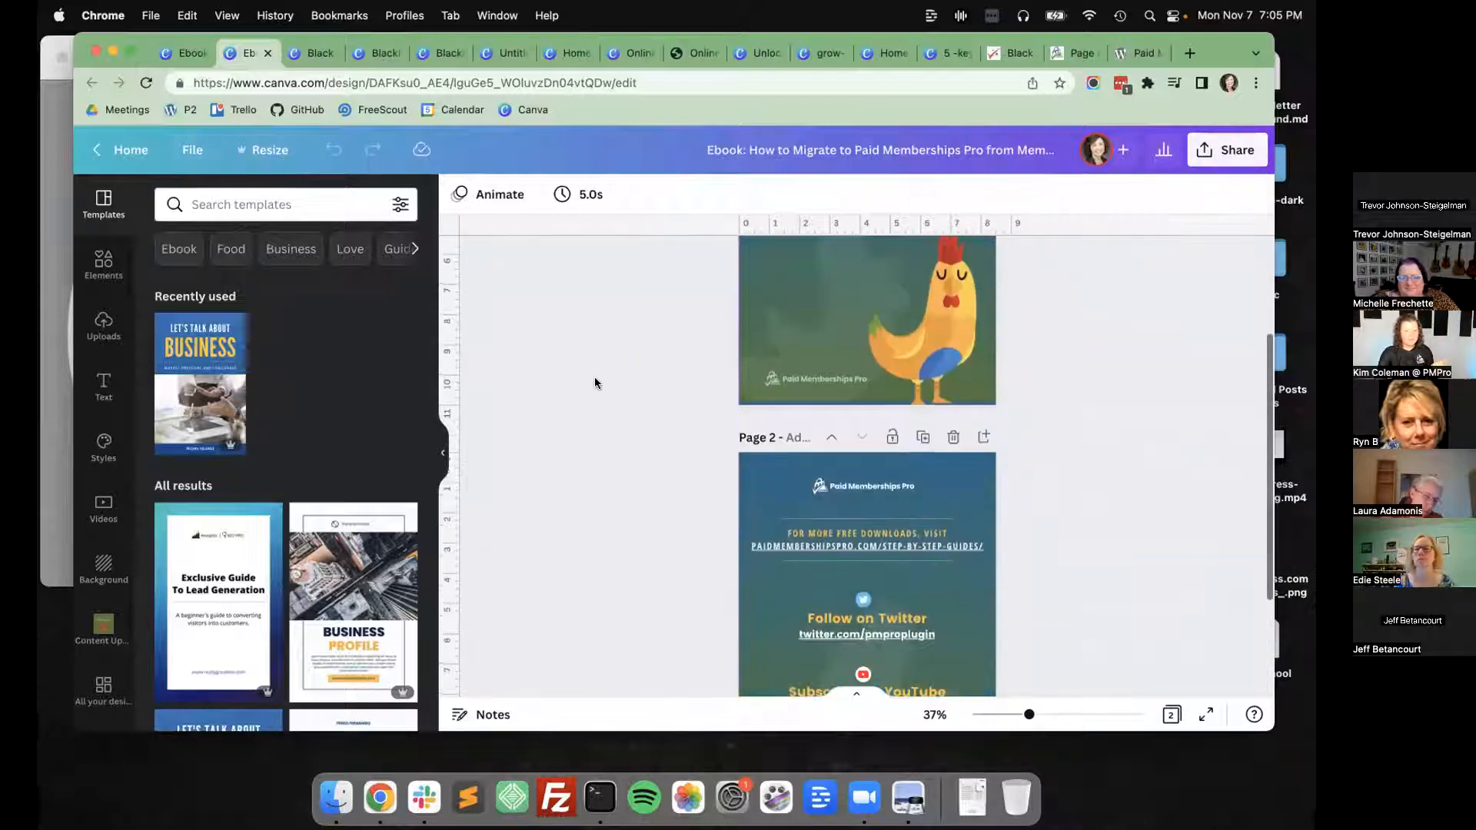
pyautogui.scroll(-2, 593, 382)
pyautogui.scroll(5, 593, 382)
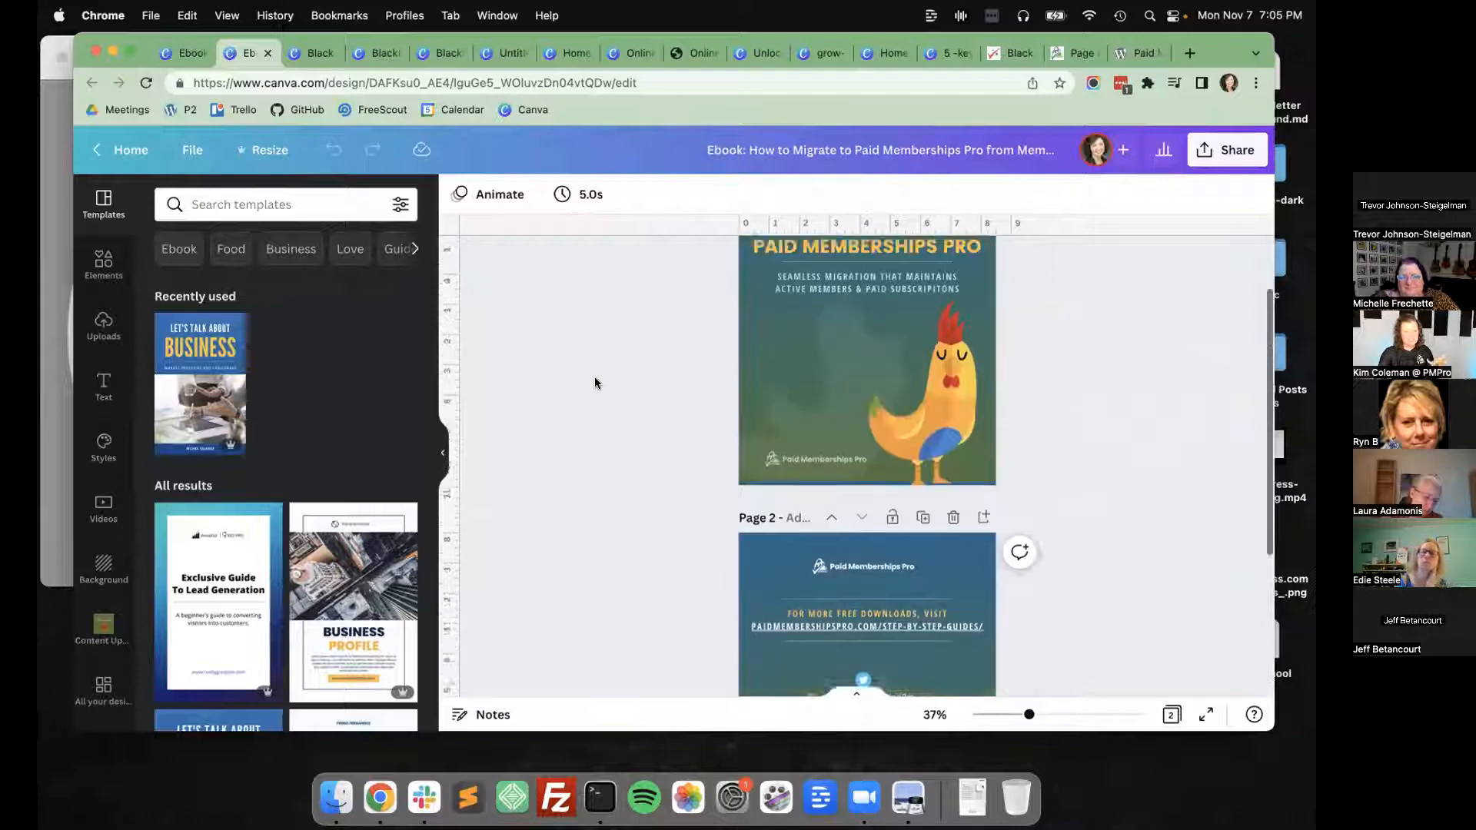
# Bring up the ebook's download settings and choose PDF Standard as the file type.
pyautogui.click(1207, 156)
pyautogui.click(1021, 558)
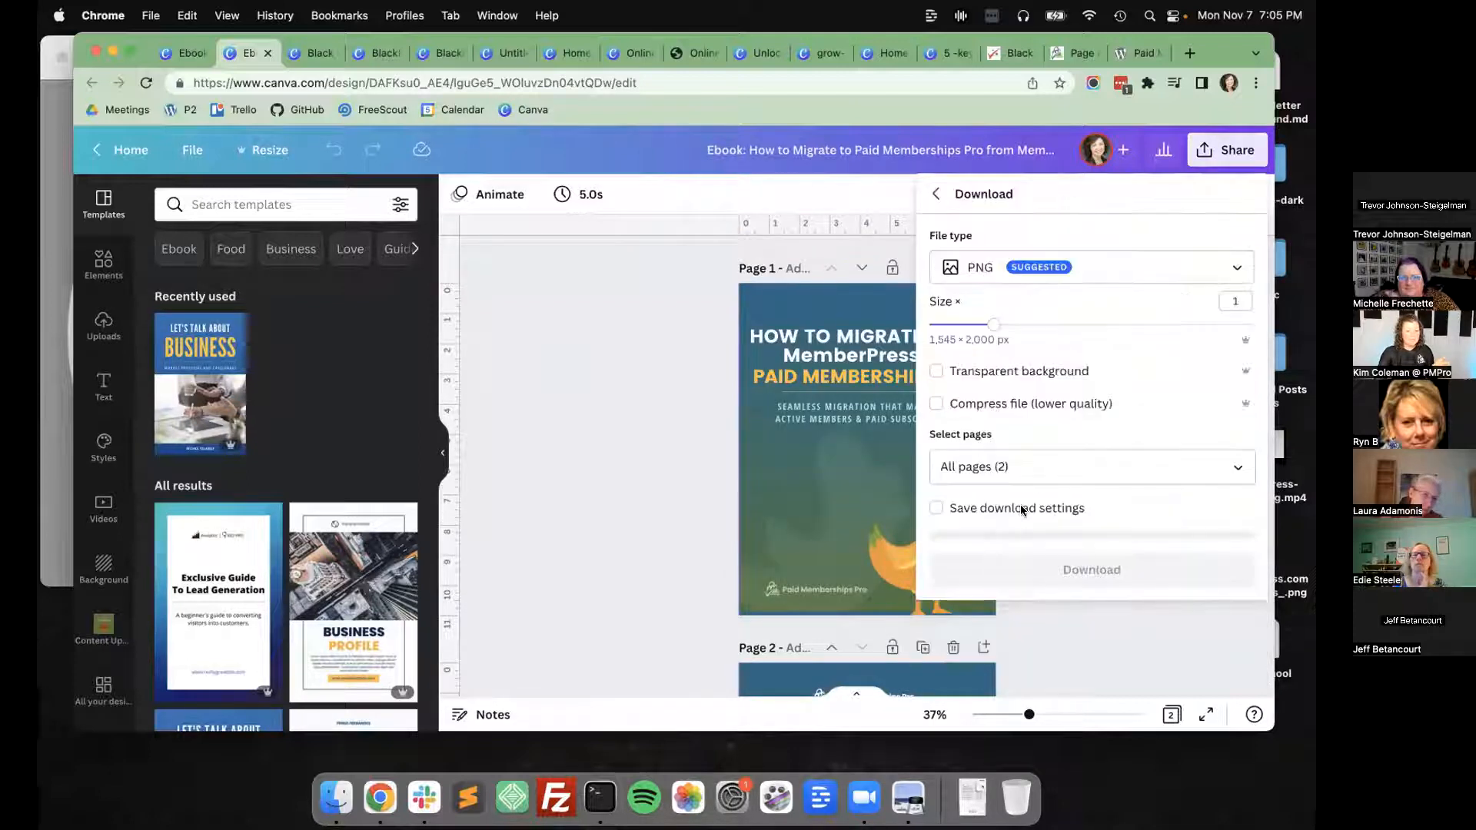
pyautogui.click(1046, 268)
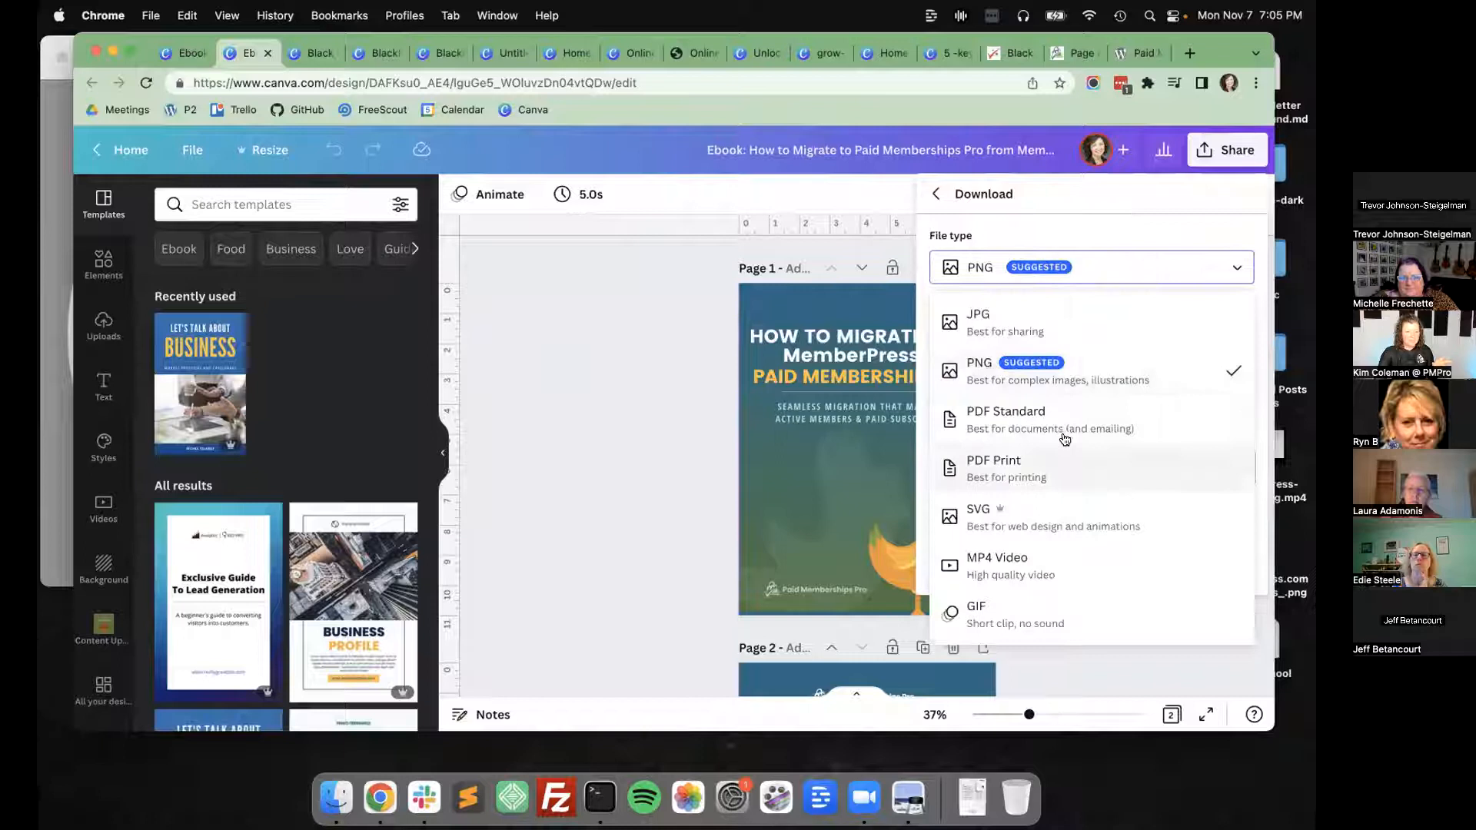
pyautogui.click(1061, 419)
# Try JPG as the ebook's download file type with size 0.5 and quality 53, and close the settings without downloading.
pyautogui.click(1059, 269)
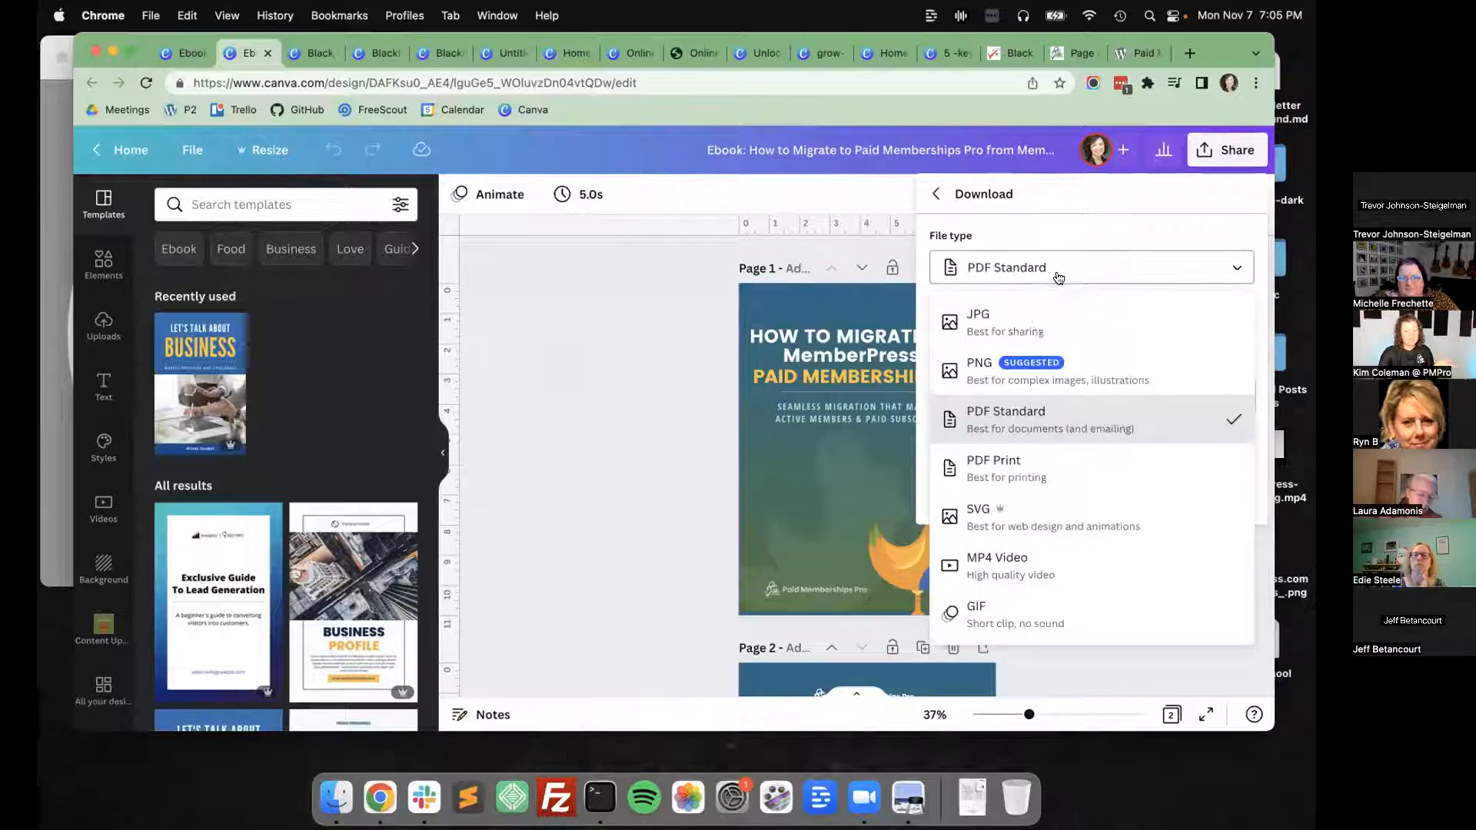
pyautogui.click(1042, 323)
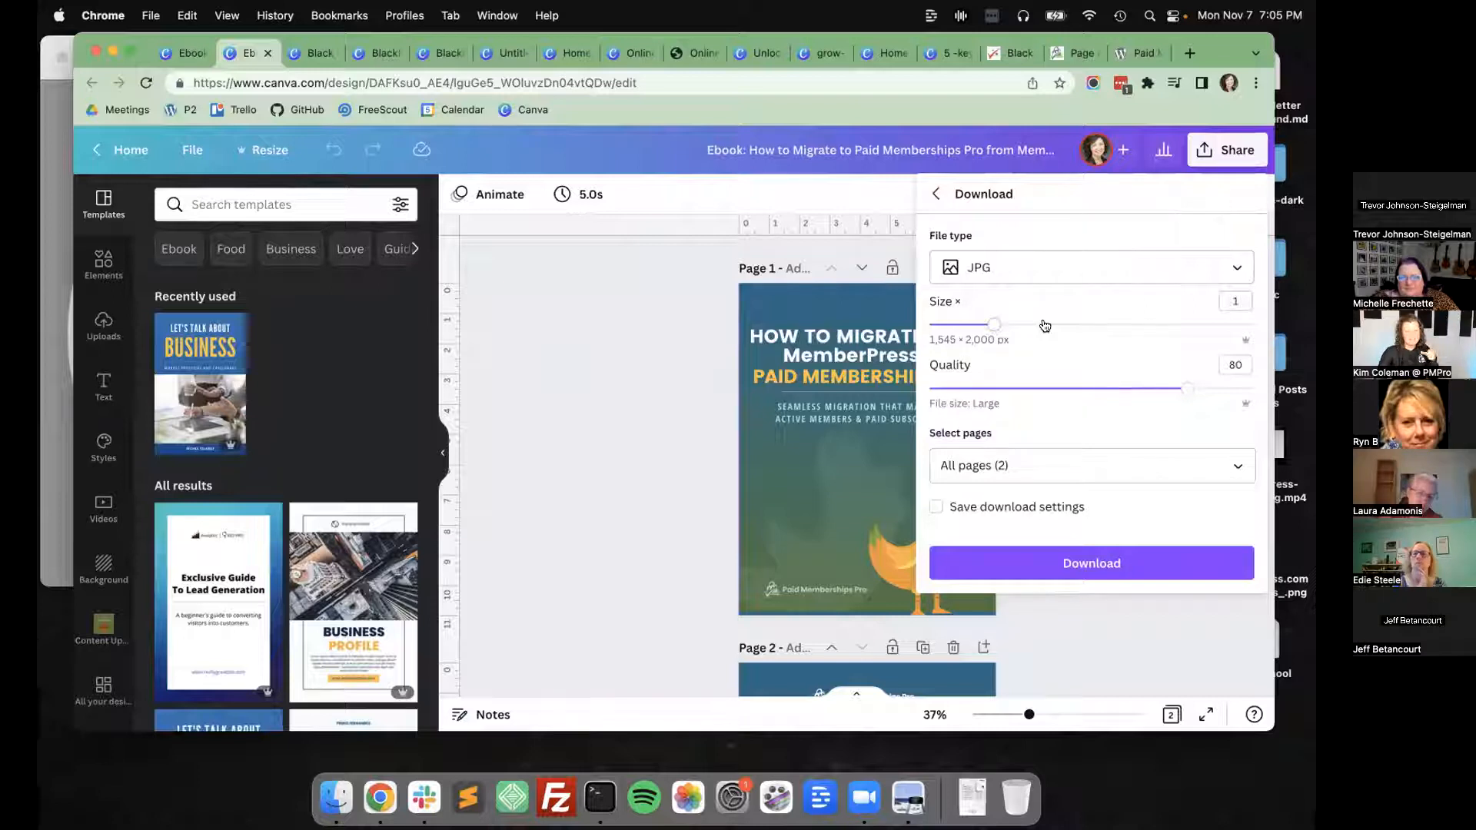
pyautogui.moveTo(995, 325); pyautogui.dragTo(905, 329)
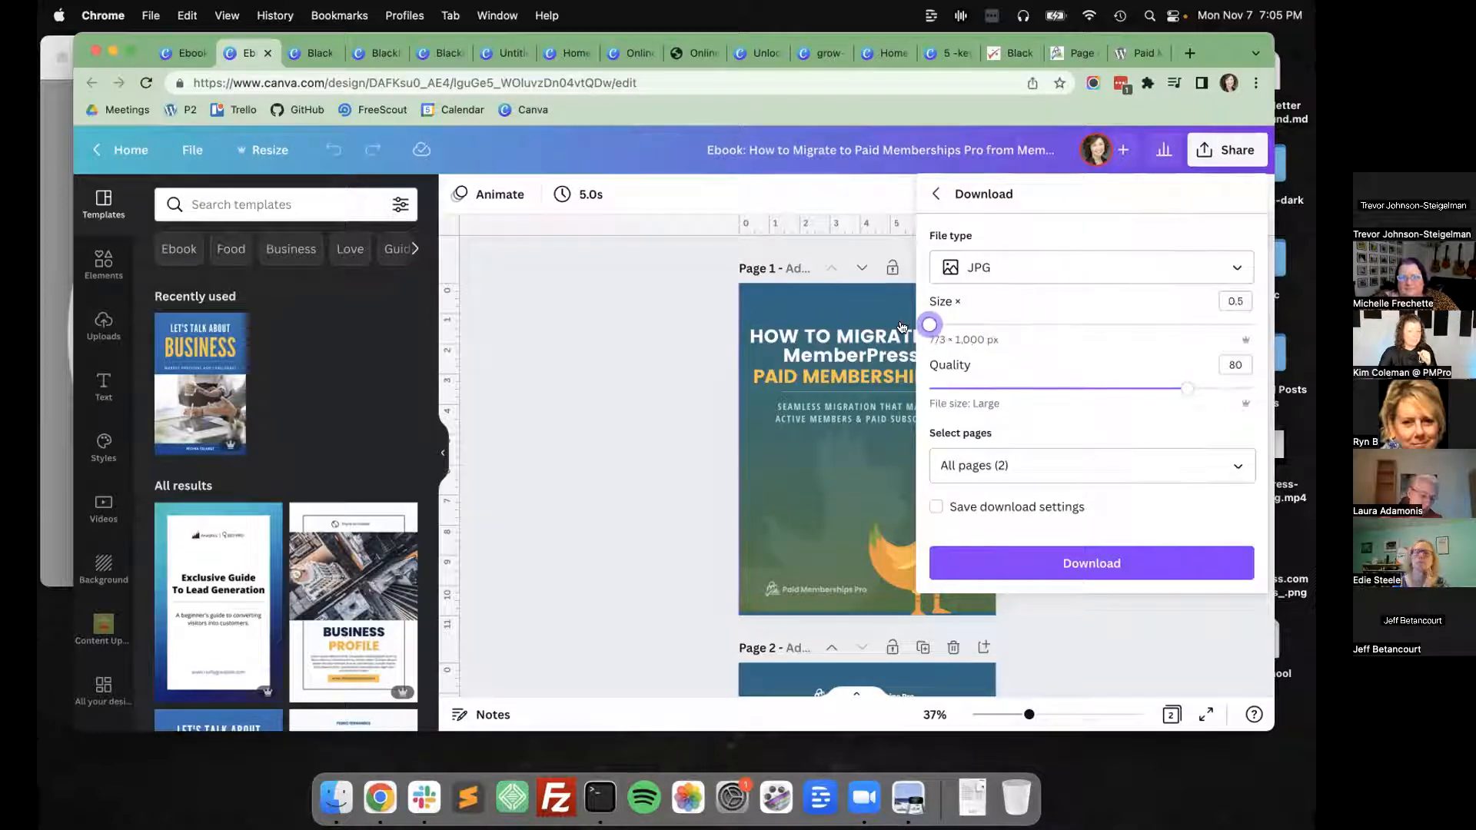
pyautogui.moveTo(1188, 388); pyautogui.dragTo(1100, 391)
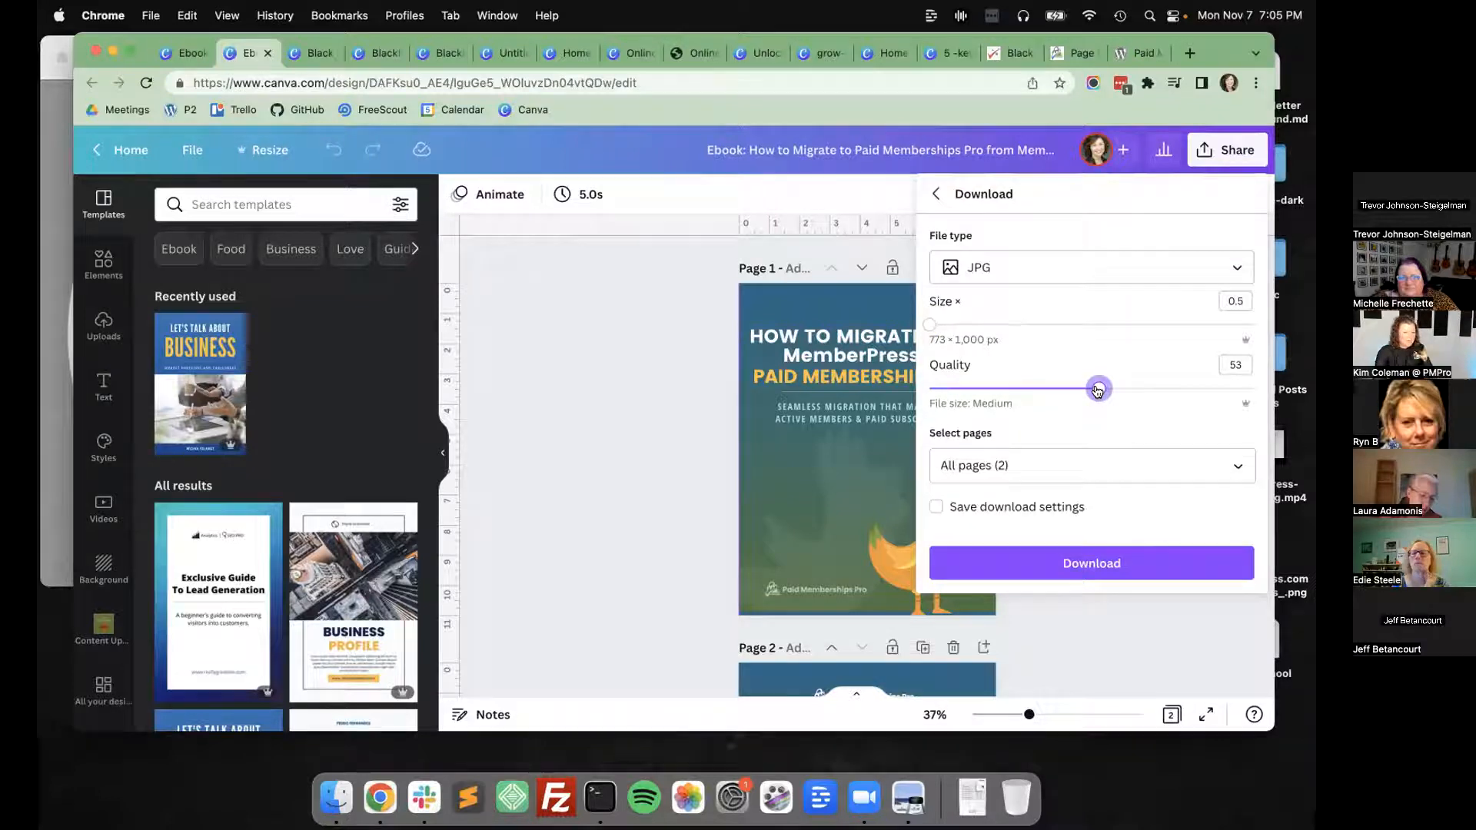
pyautogui.click(625, 466)
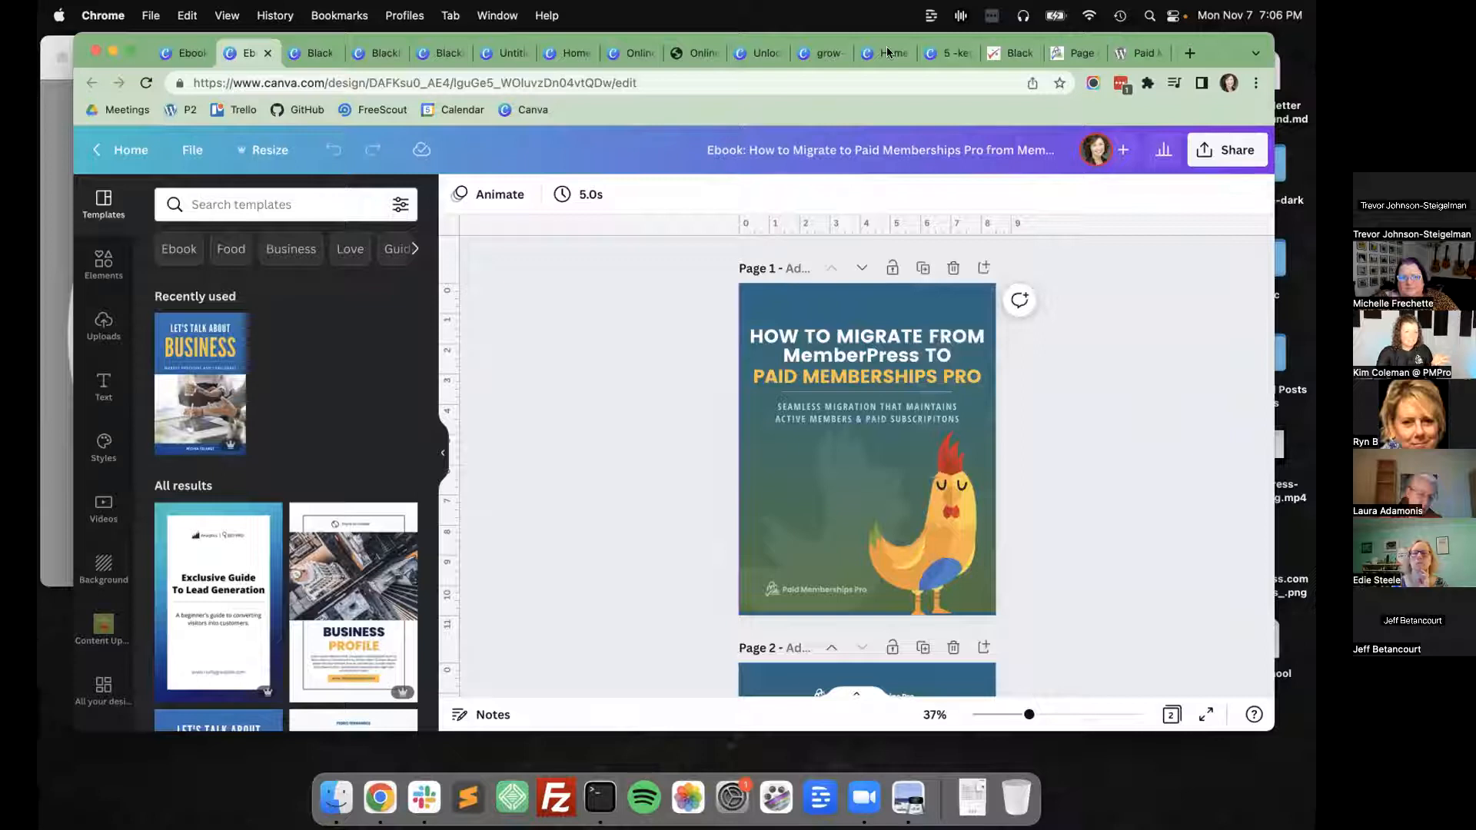
# Load paidmembershipspro.com/step-by-step-guides/ in the Online Course Workbook tab and find the Migrate to PMPro from MemberPress guide.
pyautogui.click(687, 54)
pyautogui.click(692, 86)
pyautogui.write('paidmembershipspro.com/ste')
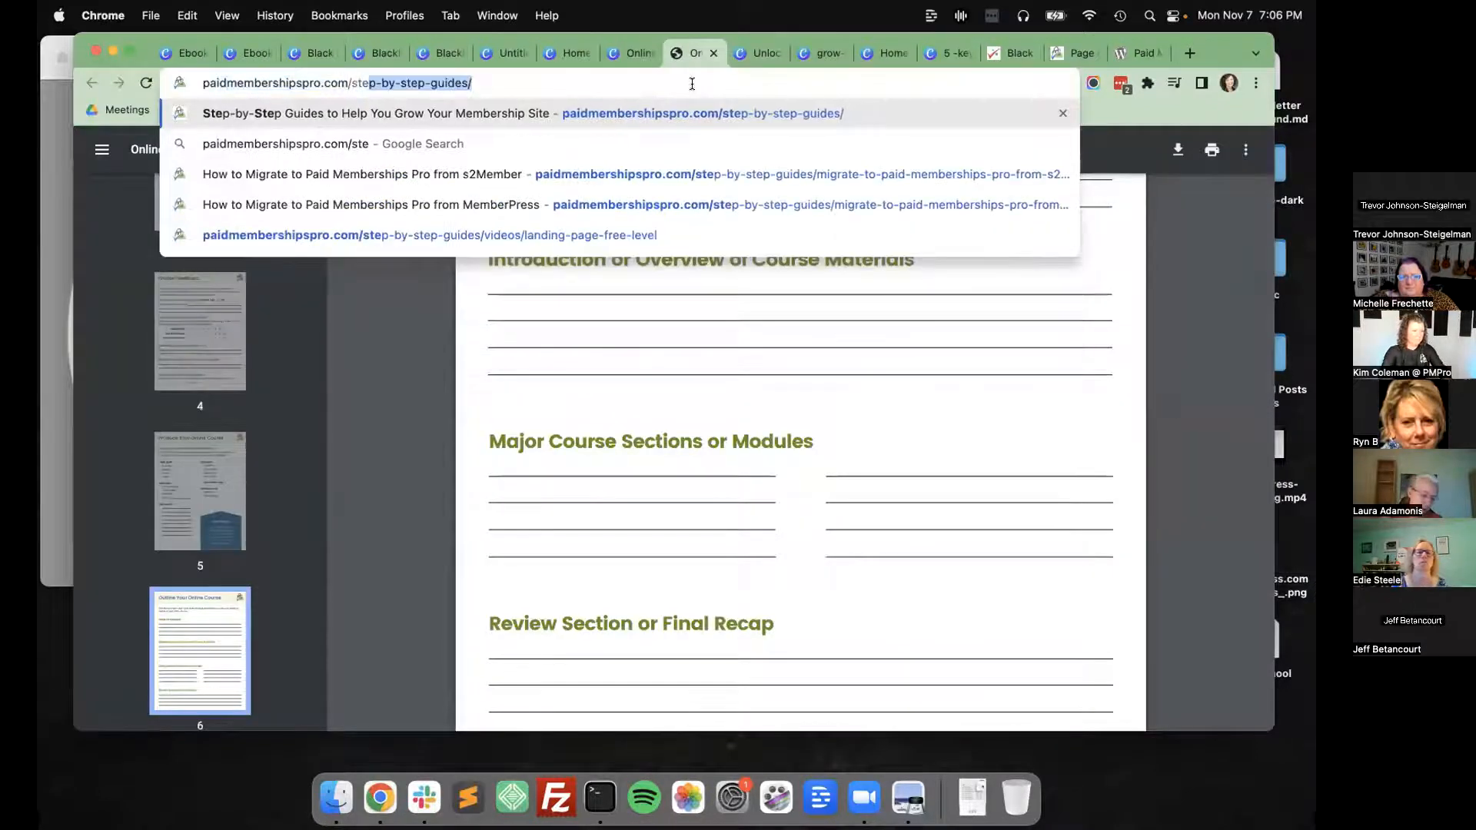
pyautogui.press('Return')
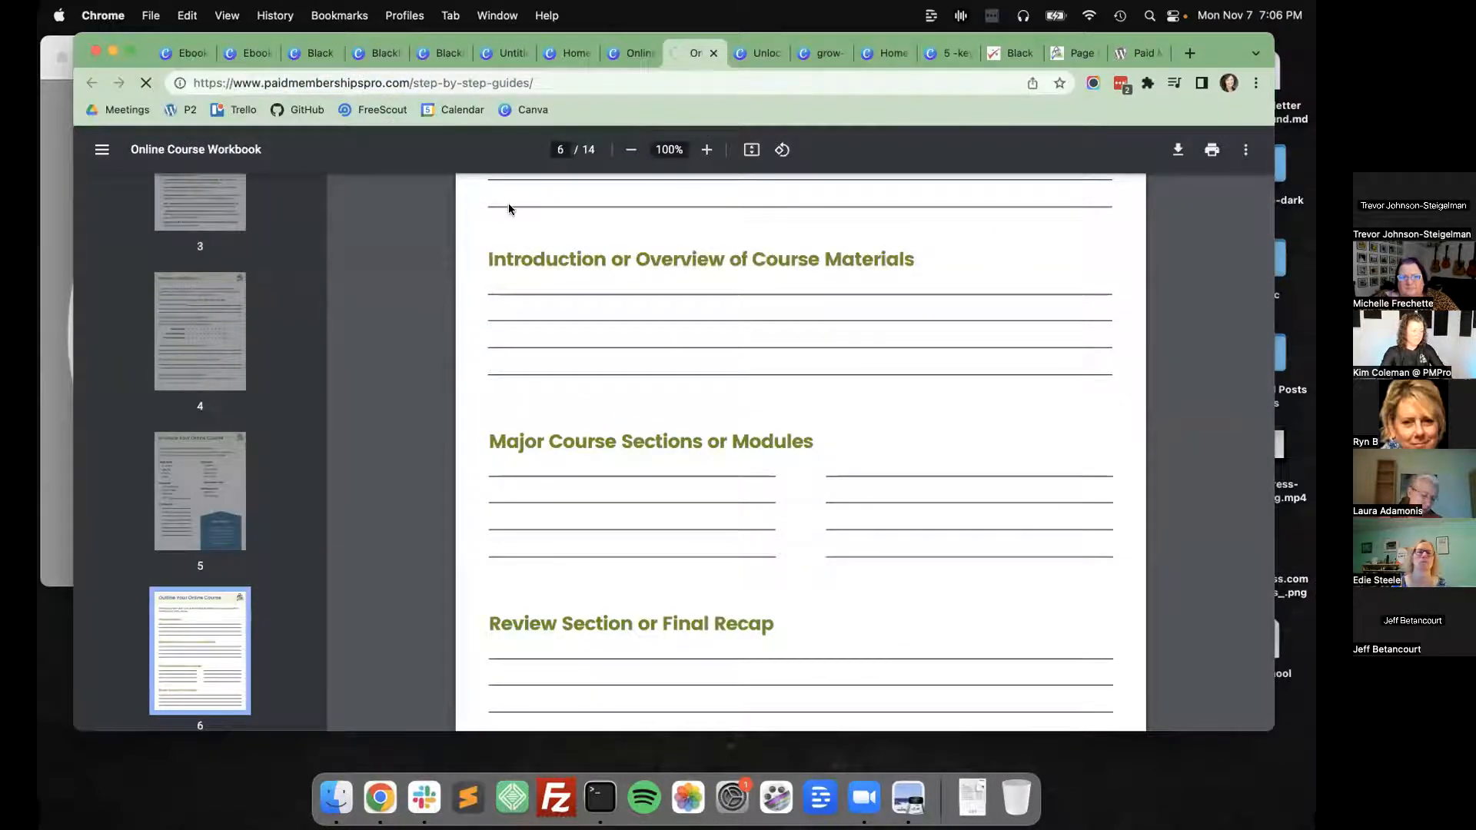
pyautogui.scroll(-15, 492, 248)
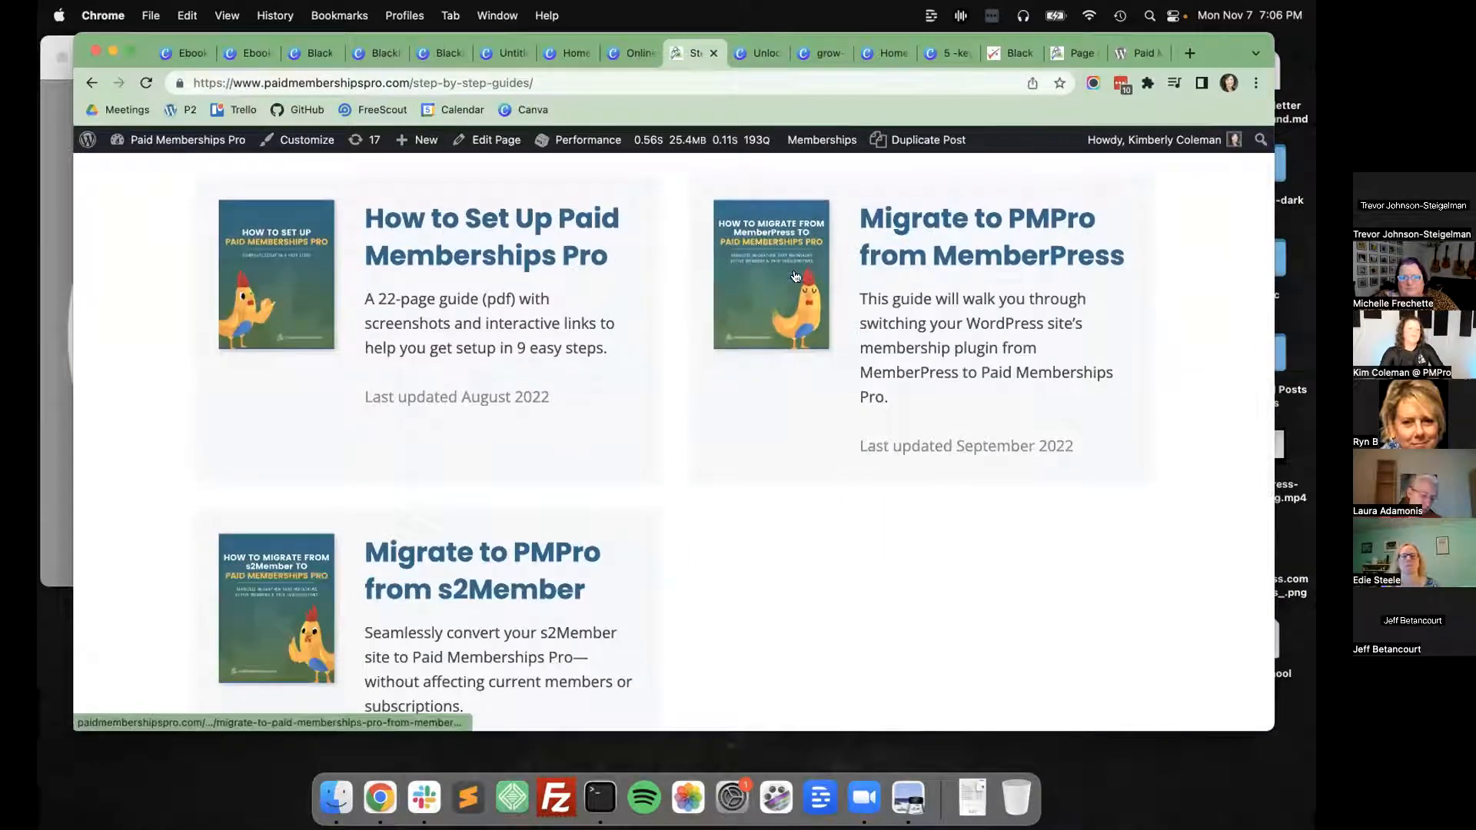
pyautogui.moveTo(774, 273); pyautogui.dragTo(973, 246)
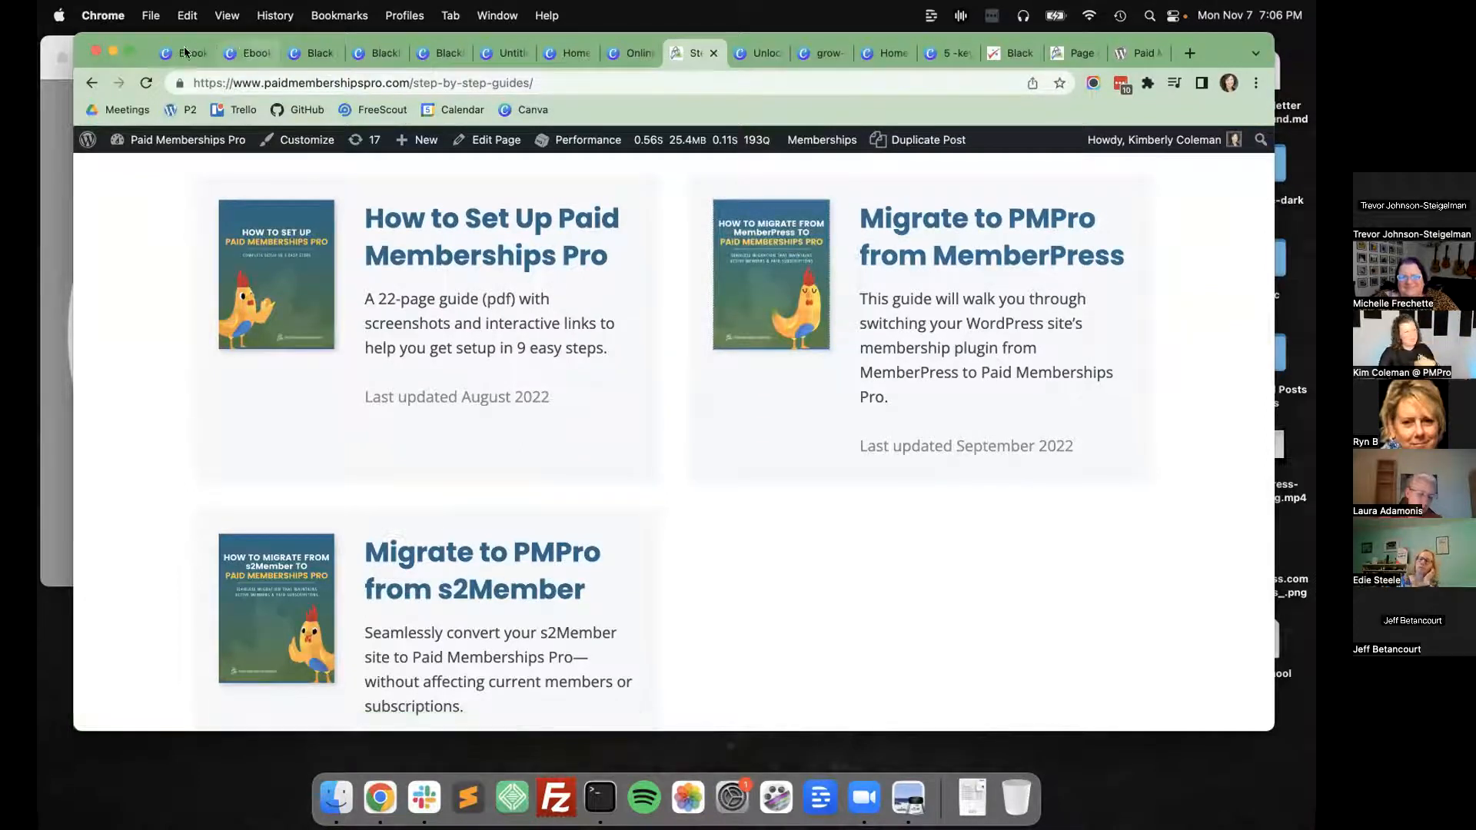
# Return to the Canva home page, browse the recent designs and open the details of 14 Tips to Reduce Churn.
pyautogui.click(213, 60)
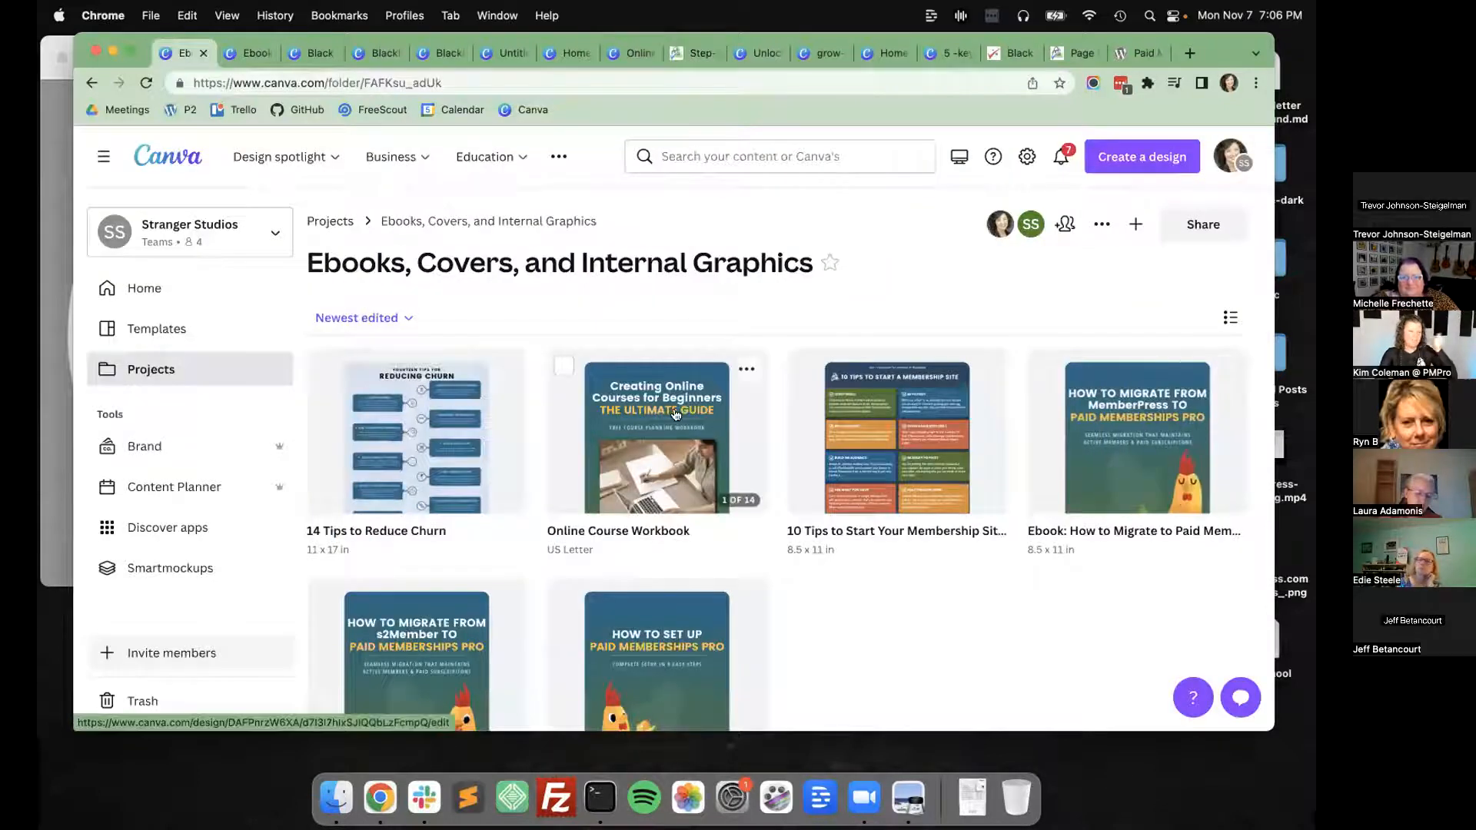
pyautogui.click(198, 288)
pyautogui.scroll(-12, 676, 478)
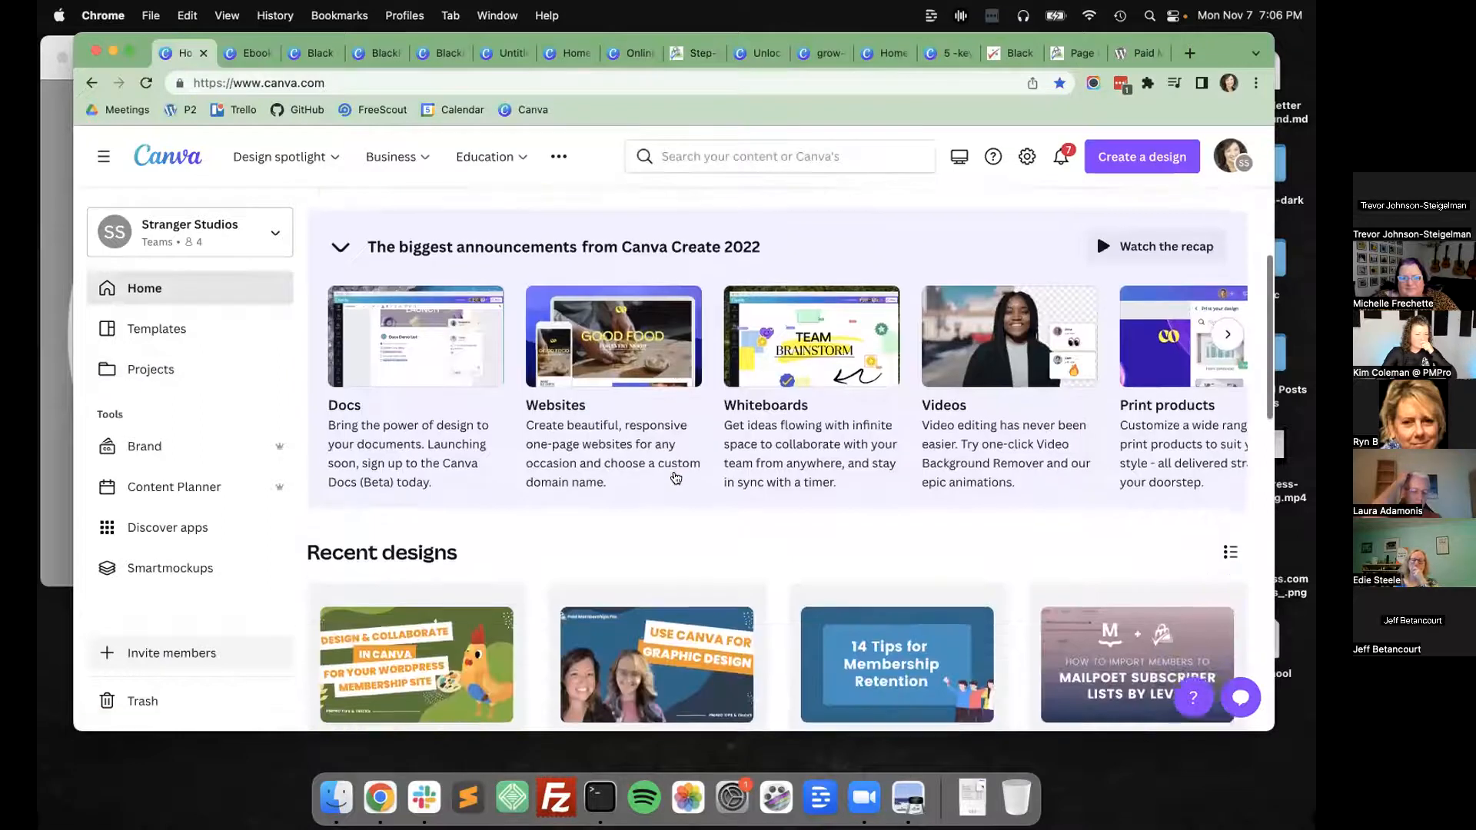
pyautogui.scroll(-3, 676, 478)
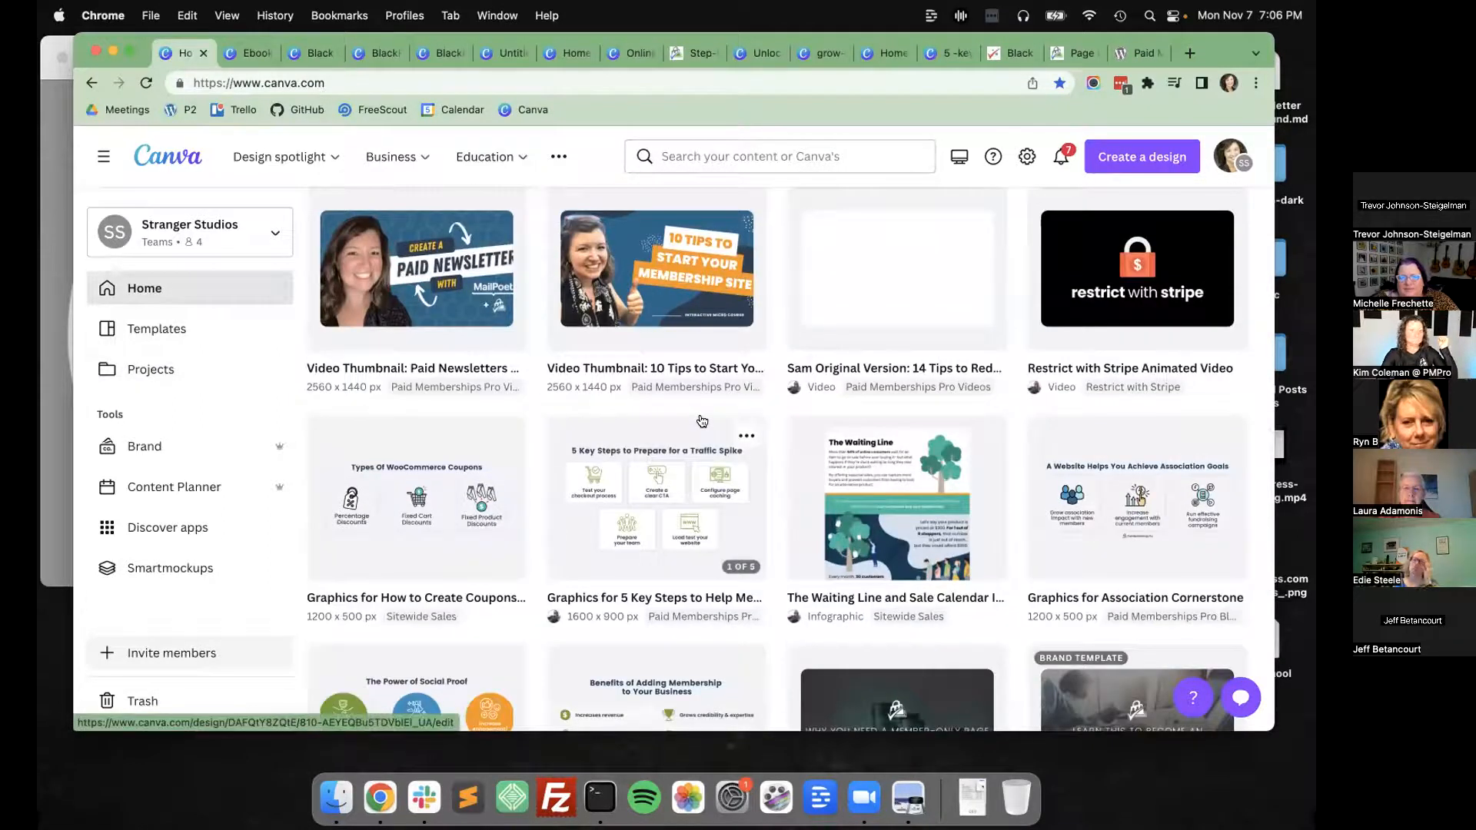
pyautogui.scroll(-3, 701, 420)
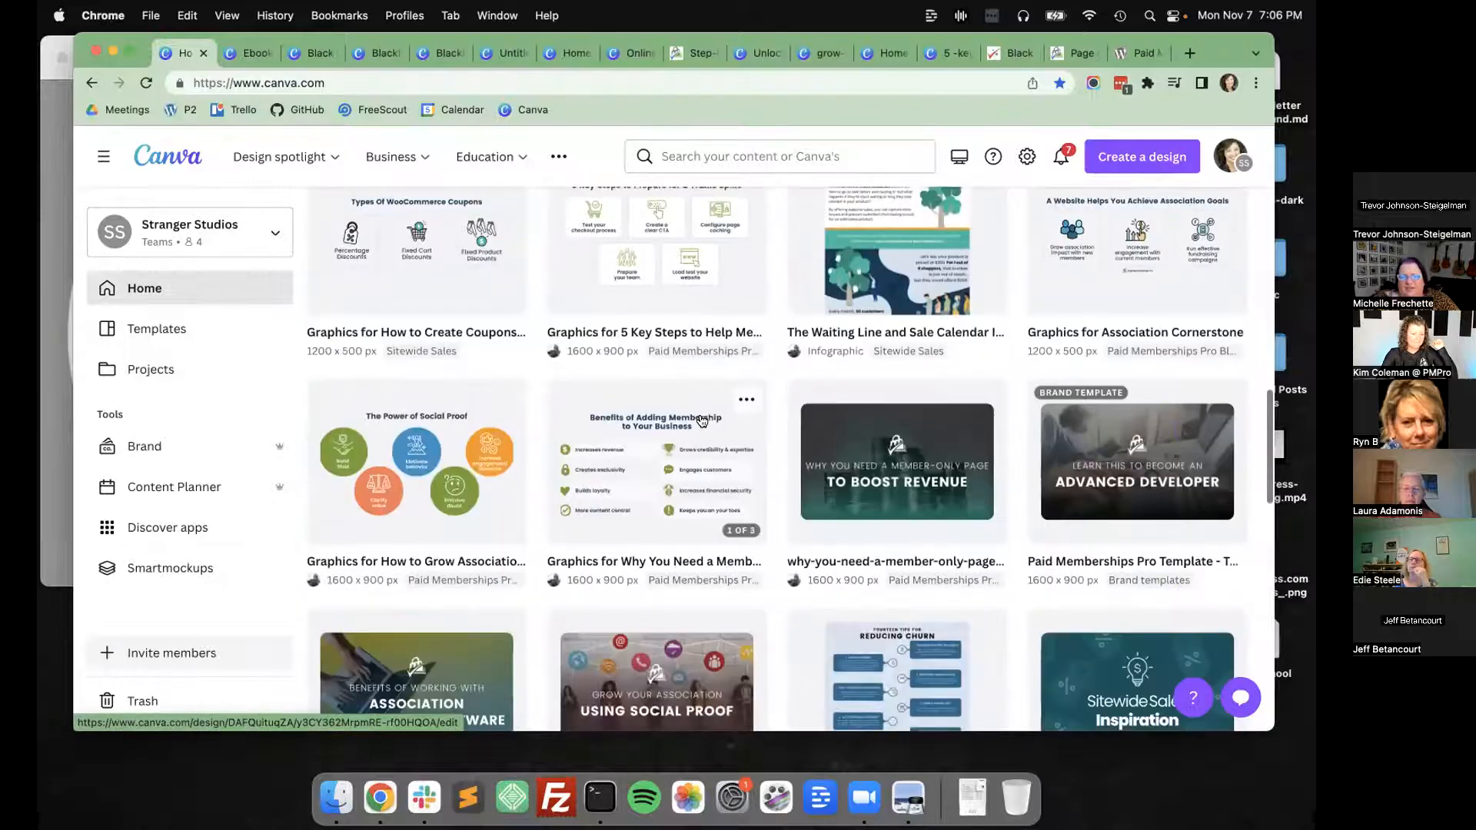
pyautogui.scroll(11, 701, 421)
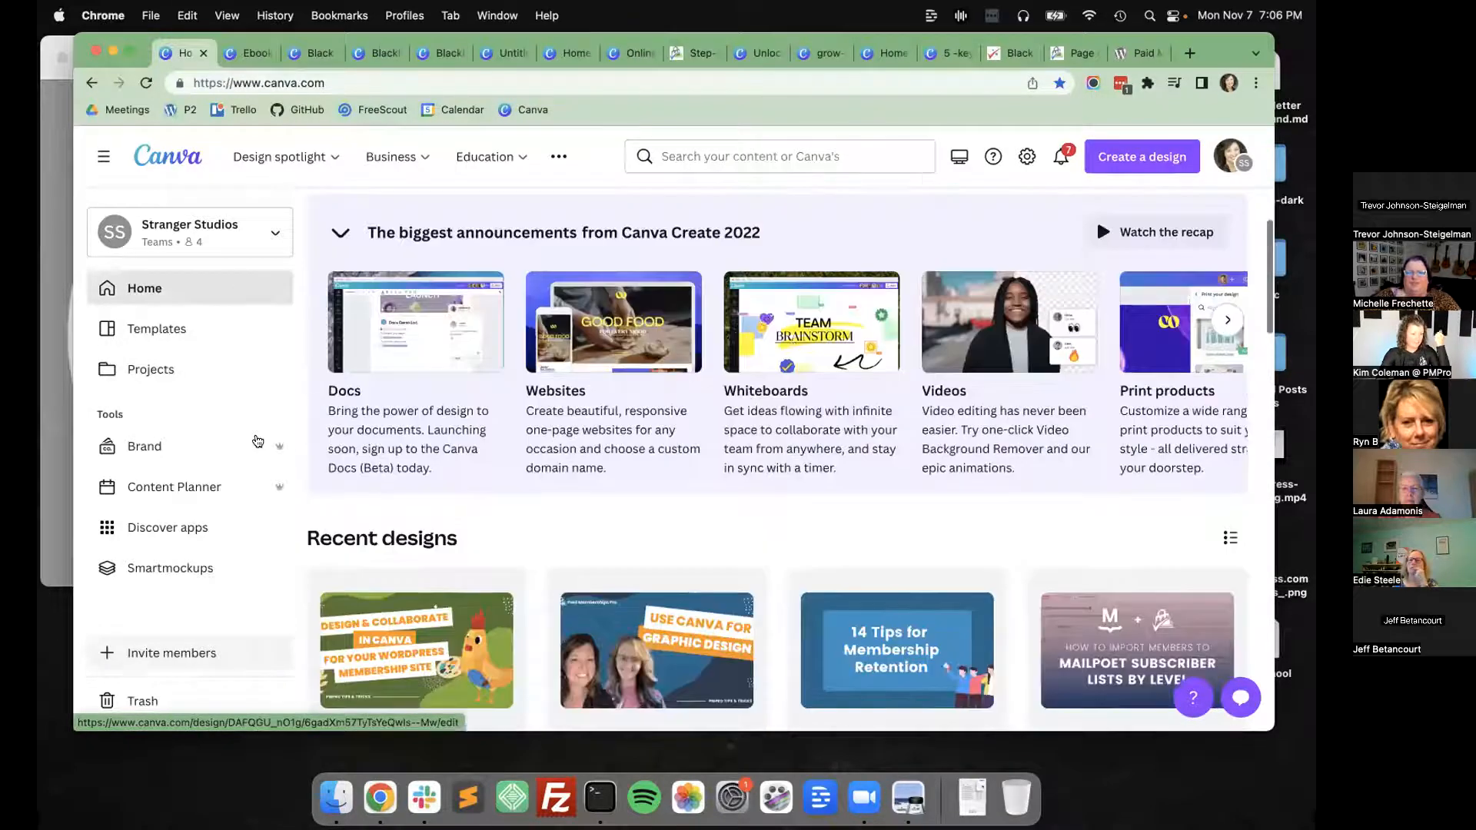
pyautogui.scroll(-3, 808, 350)
pyautogui.scroll(-6, 807, 361)
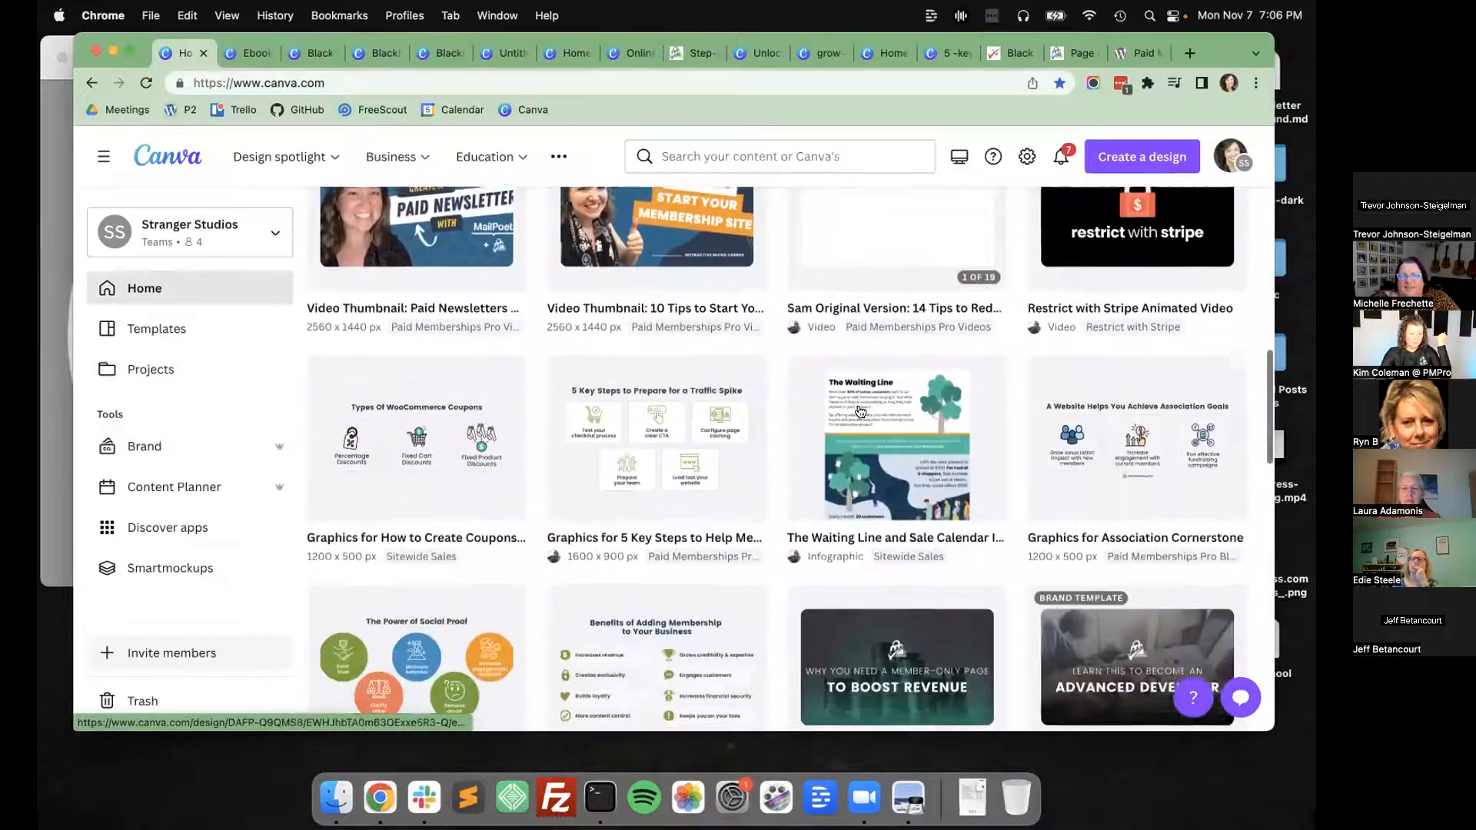
pyautogui.scroll(-4, 800, 492)
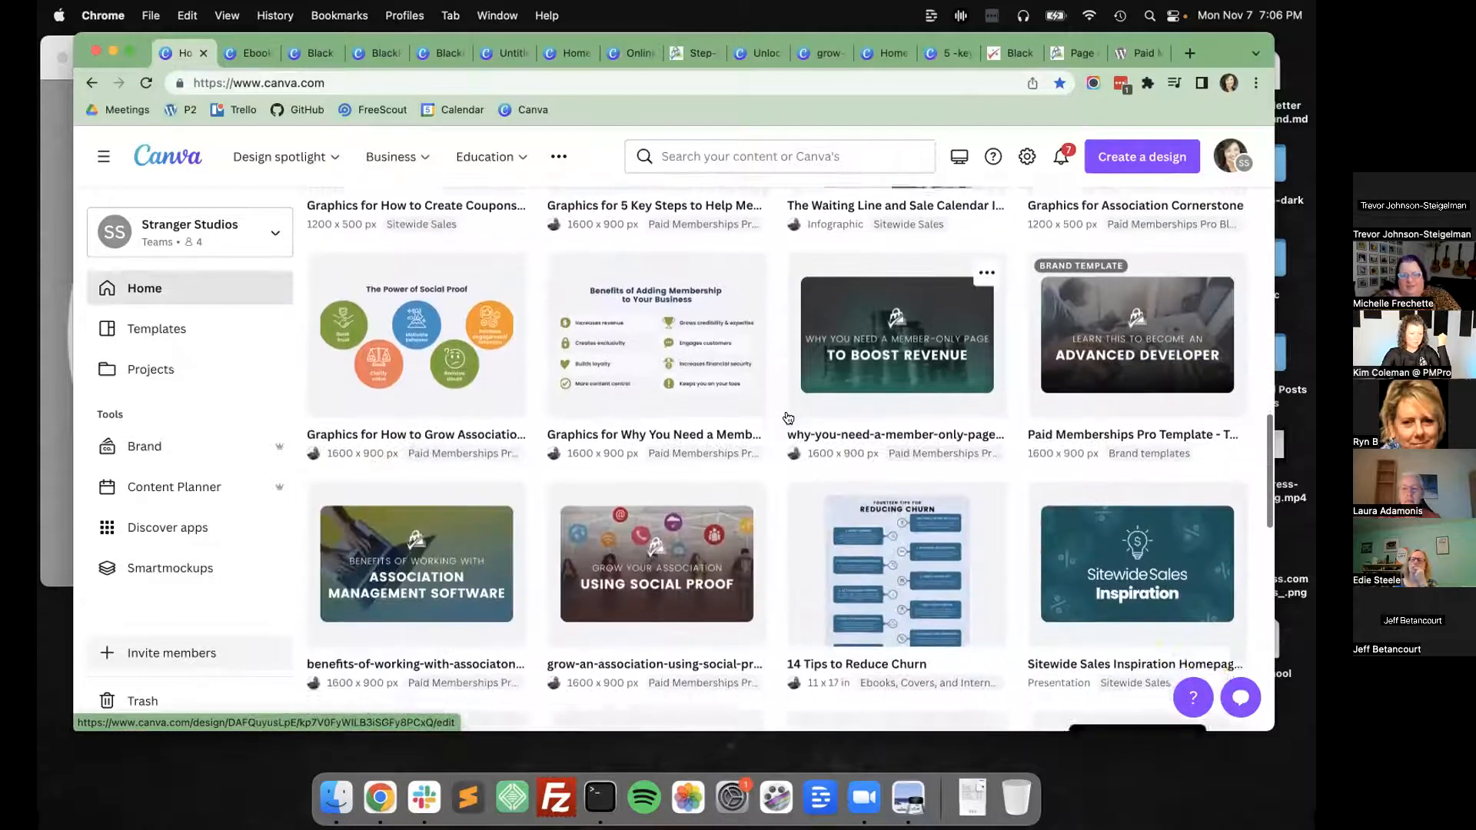
pyautogui.click(809, 563)
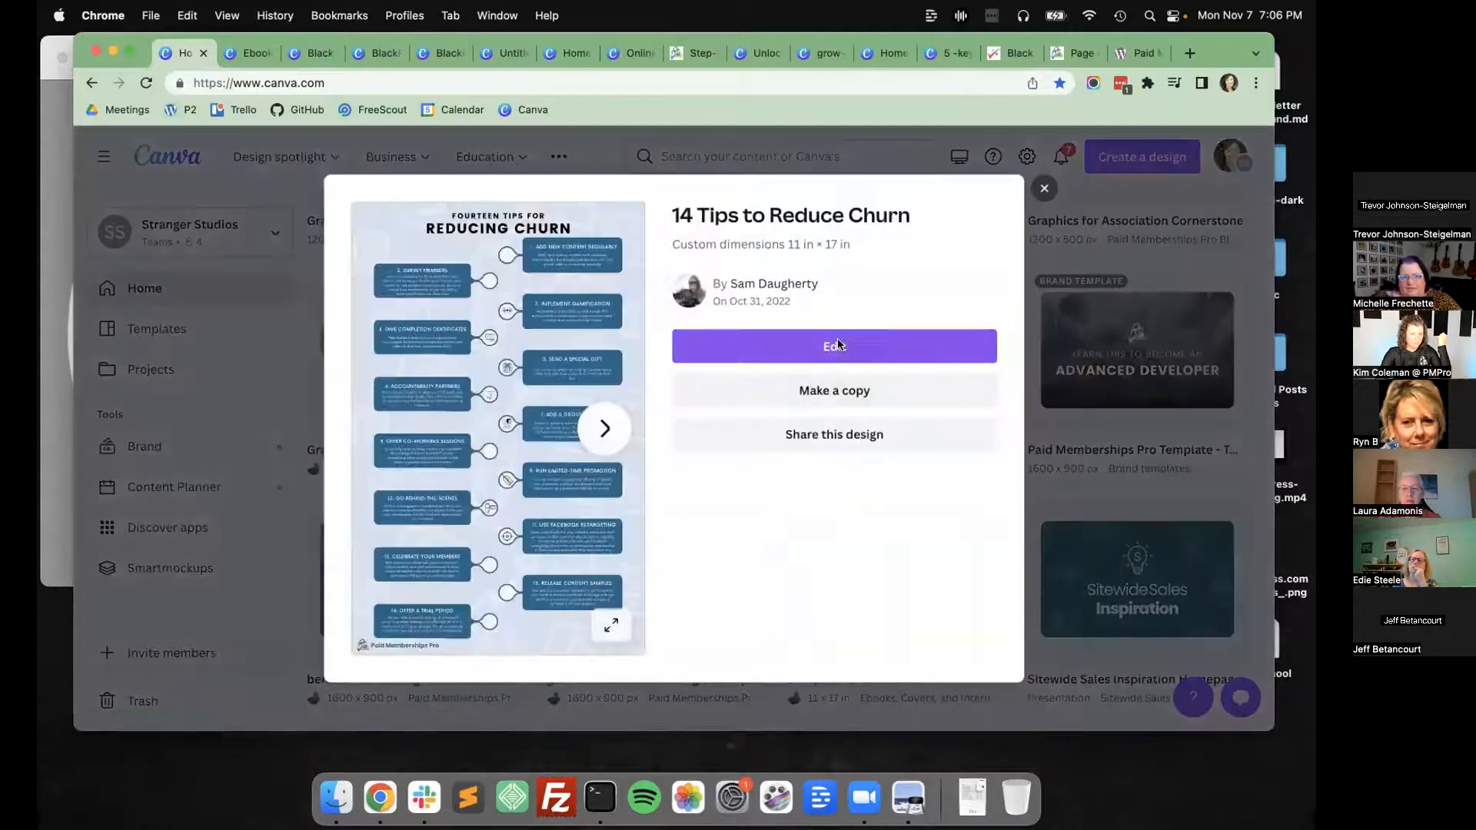
# Open 14 Tips to Reduce Churn in the editor, return to the Canva home page and close the design's details.
pyautogui.click(837, 344)
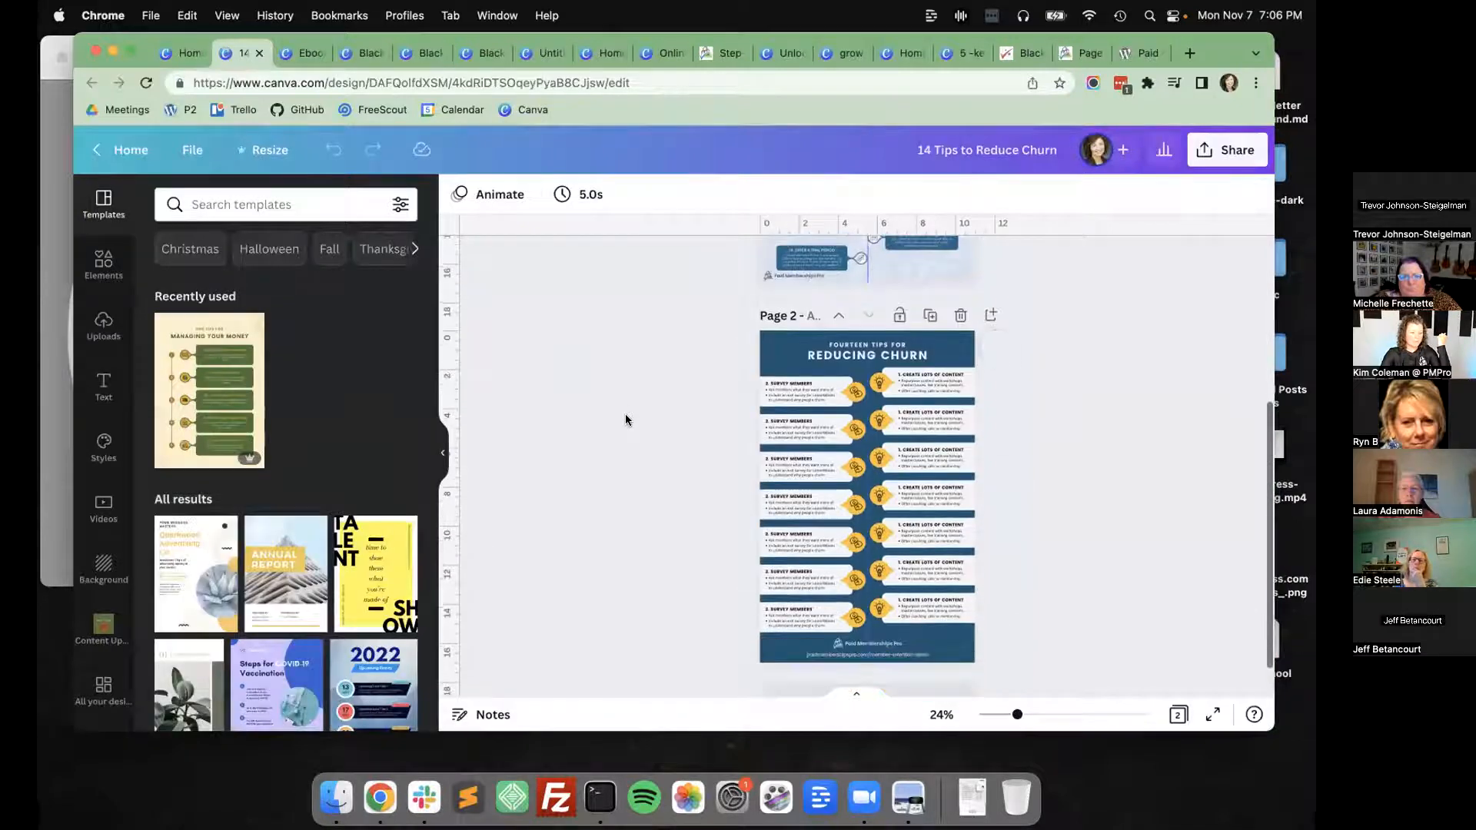
pyautogui.click(185, 52)
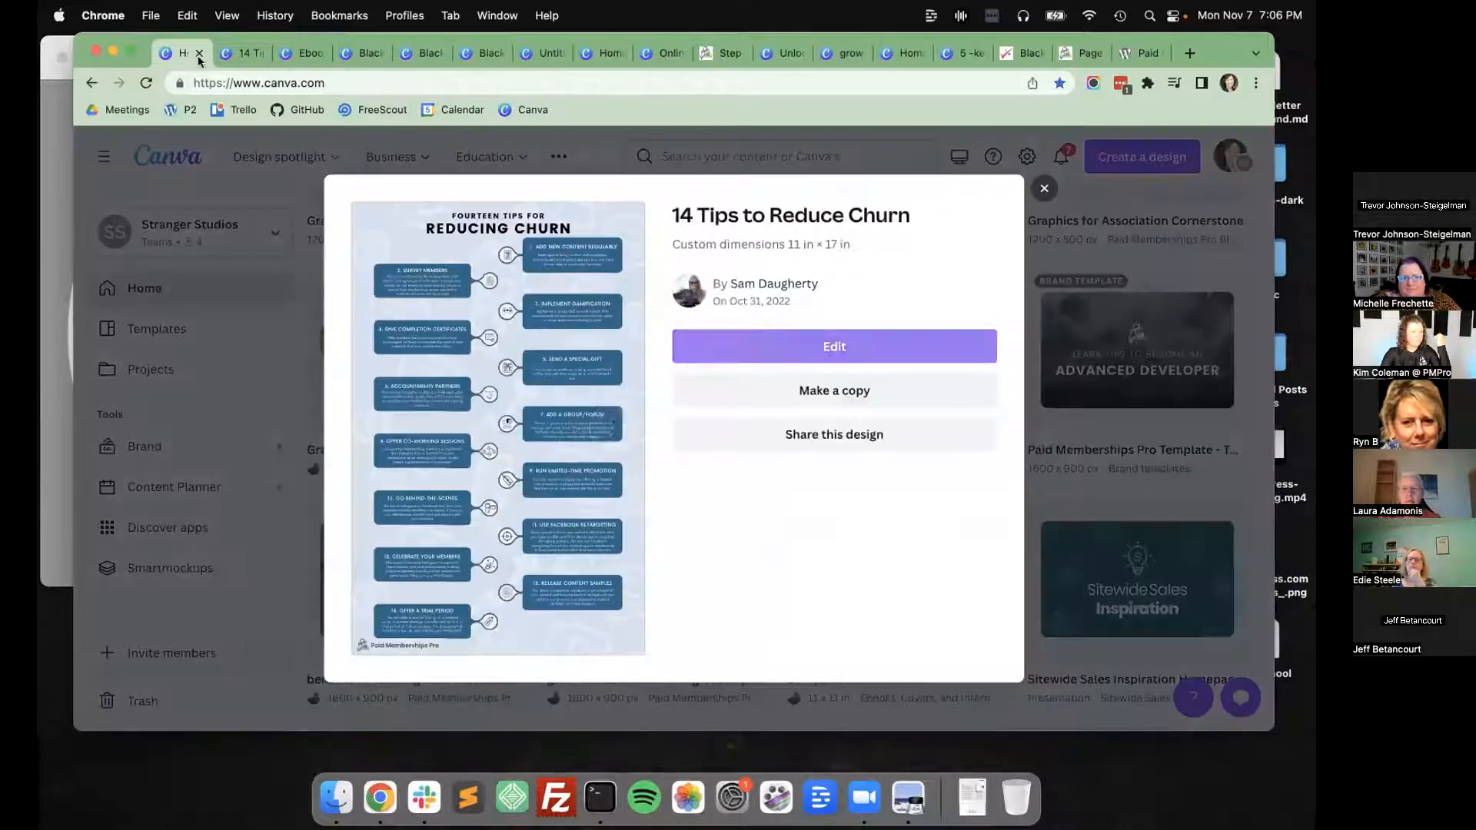
pyautogui.click(1044, 189)
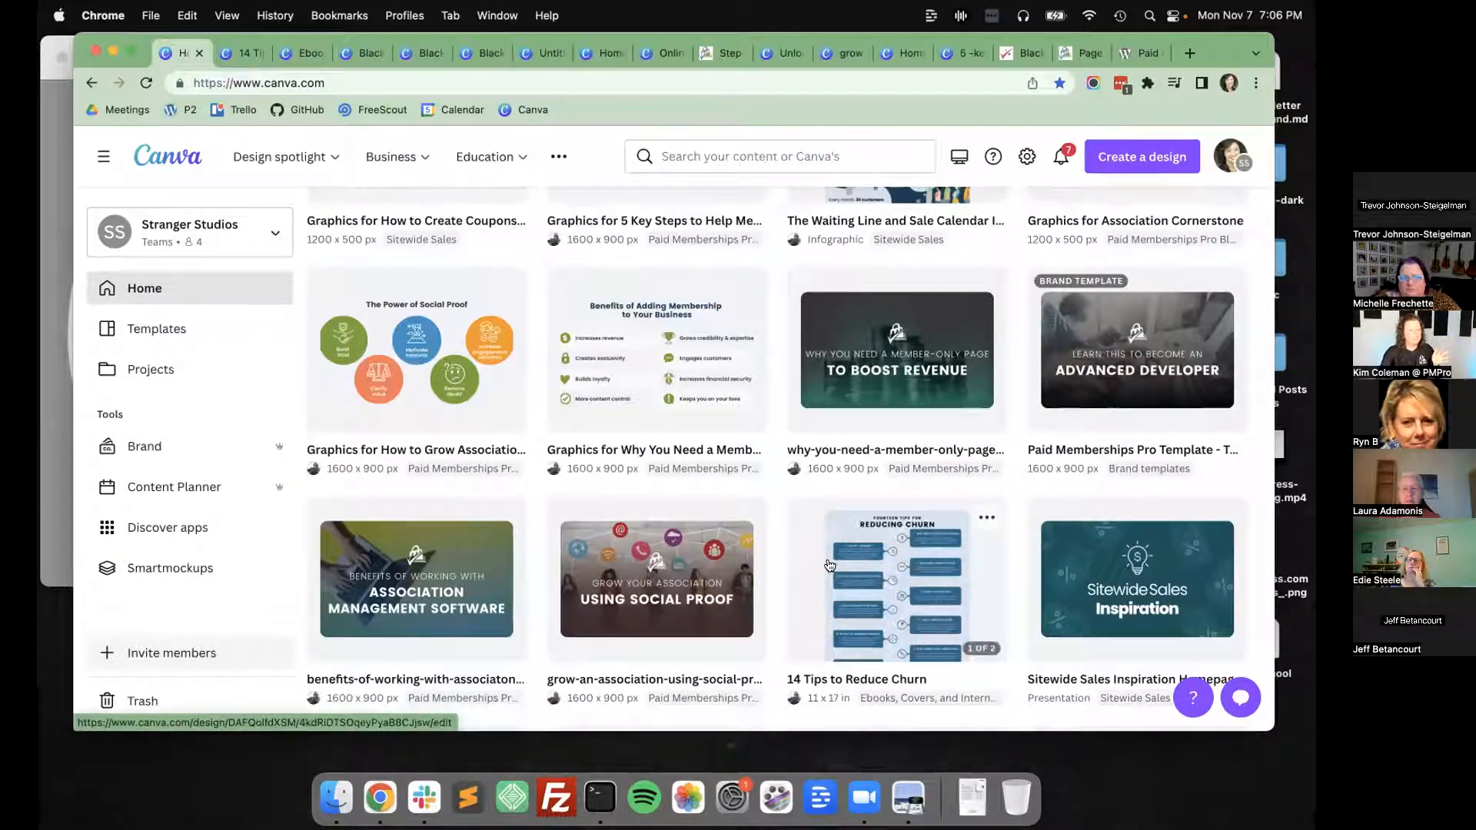
# Find Ebook: How to Set Up Paid Memberships Pro among the recent designs and open it for editing.
pyautogui.scroll(-6, 808, 558)
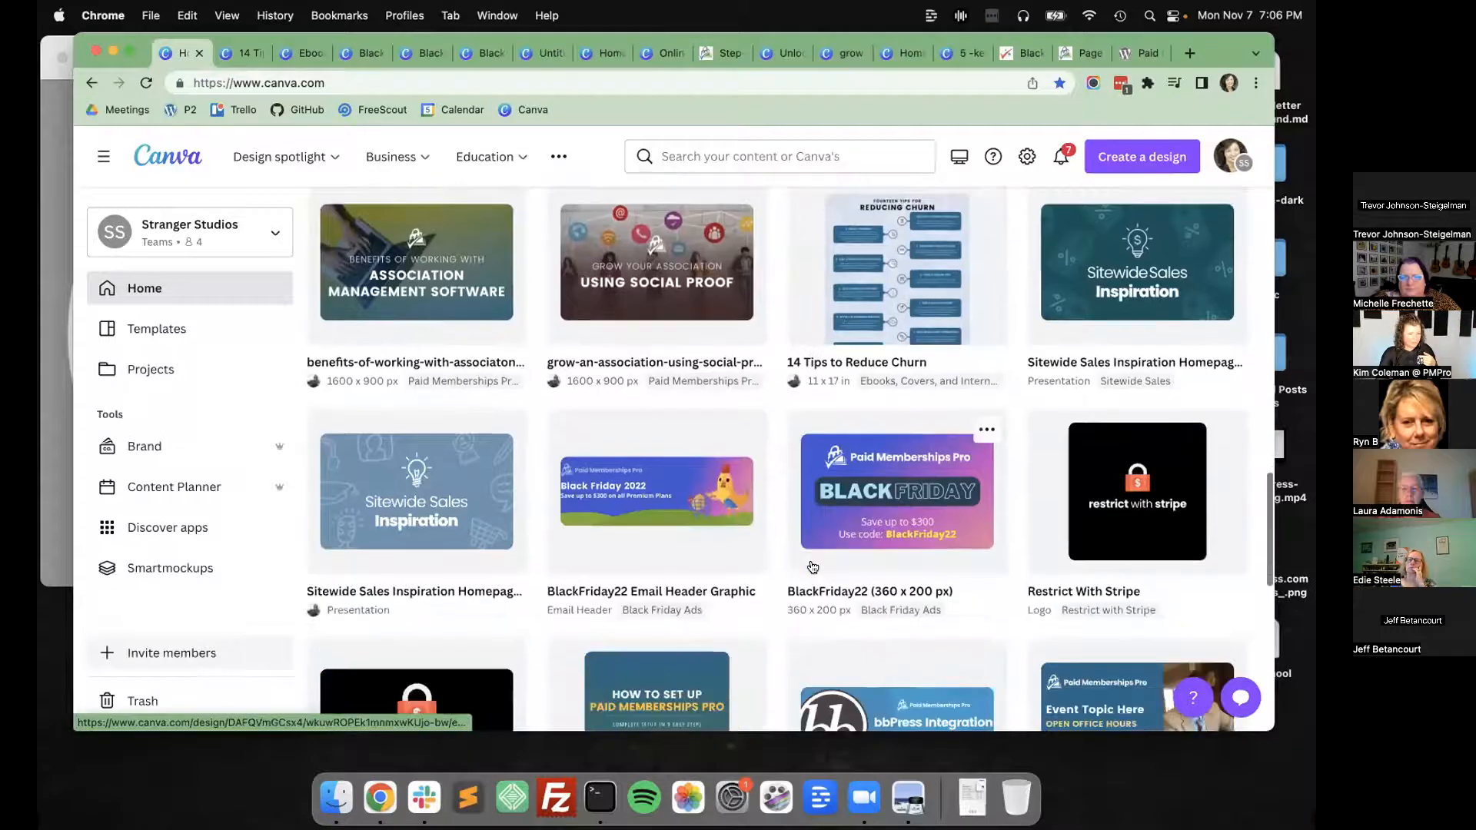
pyautogui.scroll(-3, 813, 566)
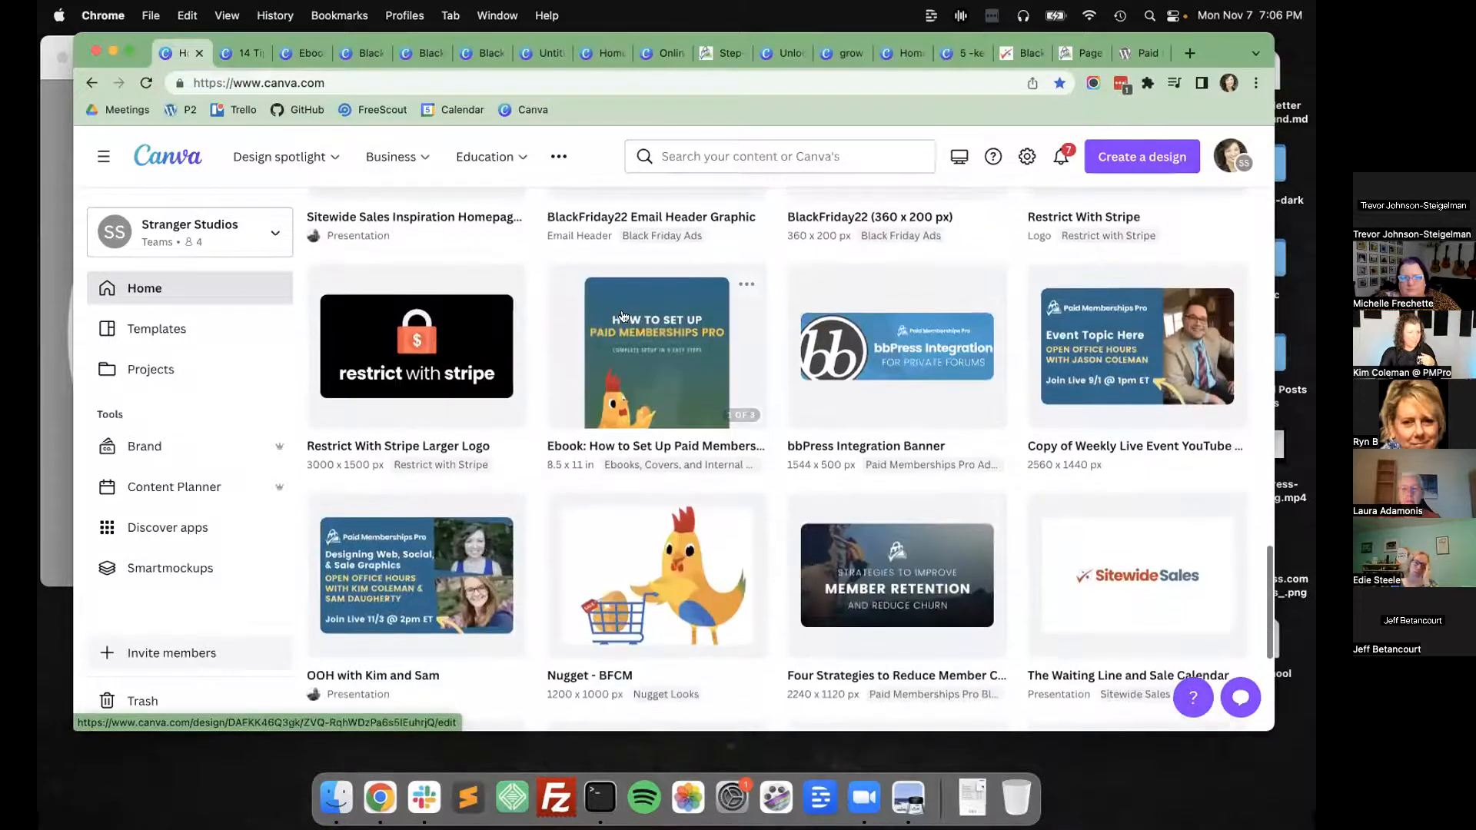
pyautogui.click(544, 318)
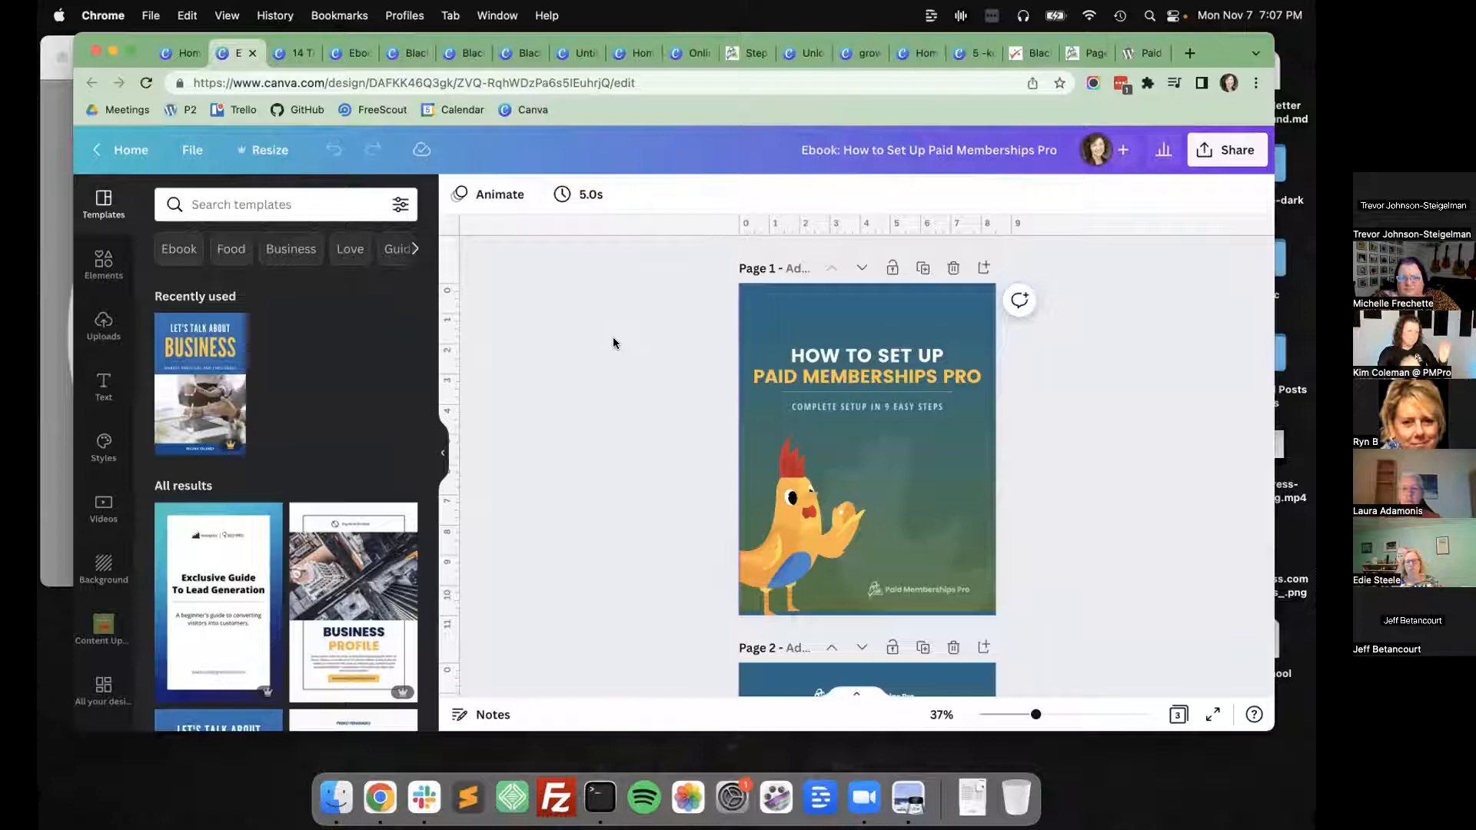
# Turn on margin display for the How to Set Up Paid Memberships Pro ebook.
pyautogui.click(191, 150)
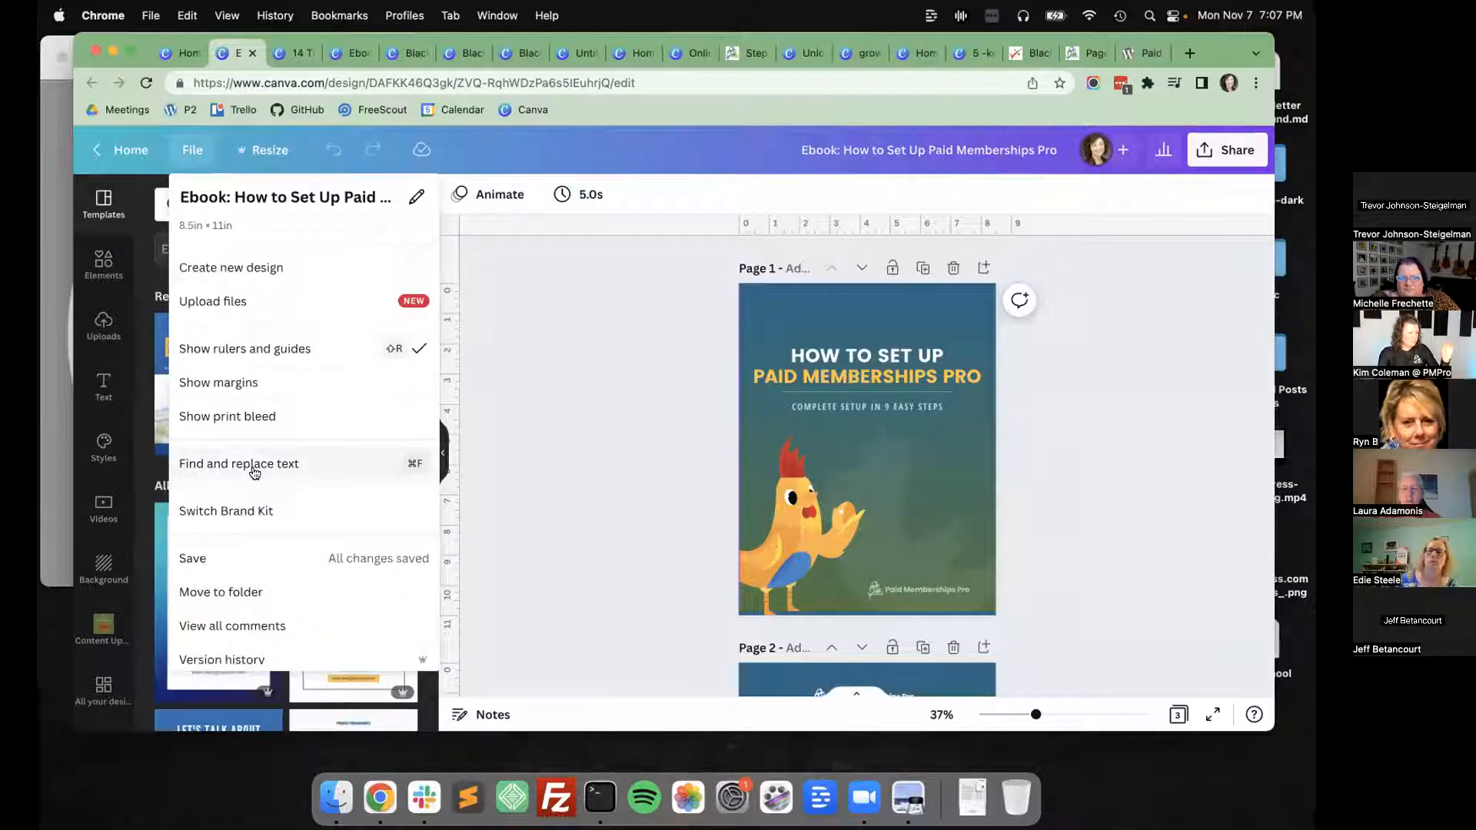
pyautogui.click(265, 379)
pyautogui.click(615, 413)
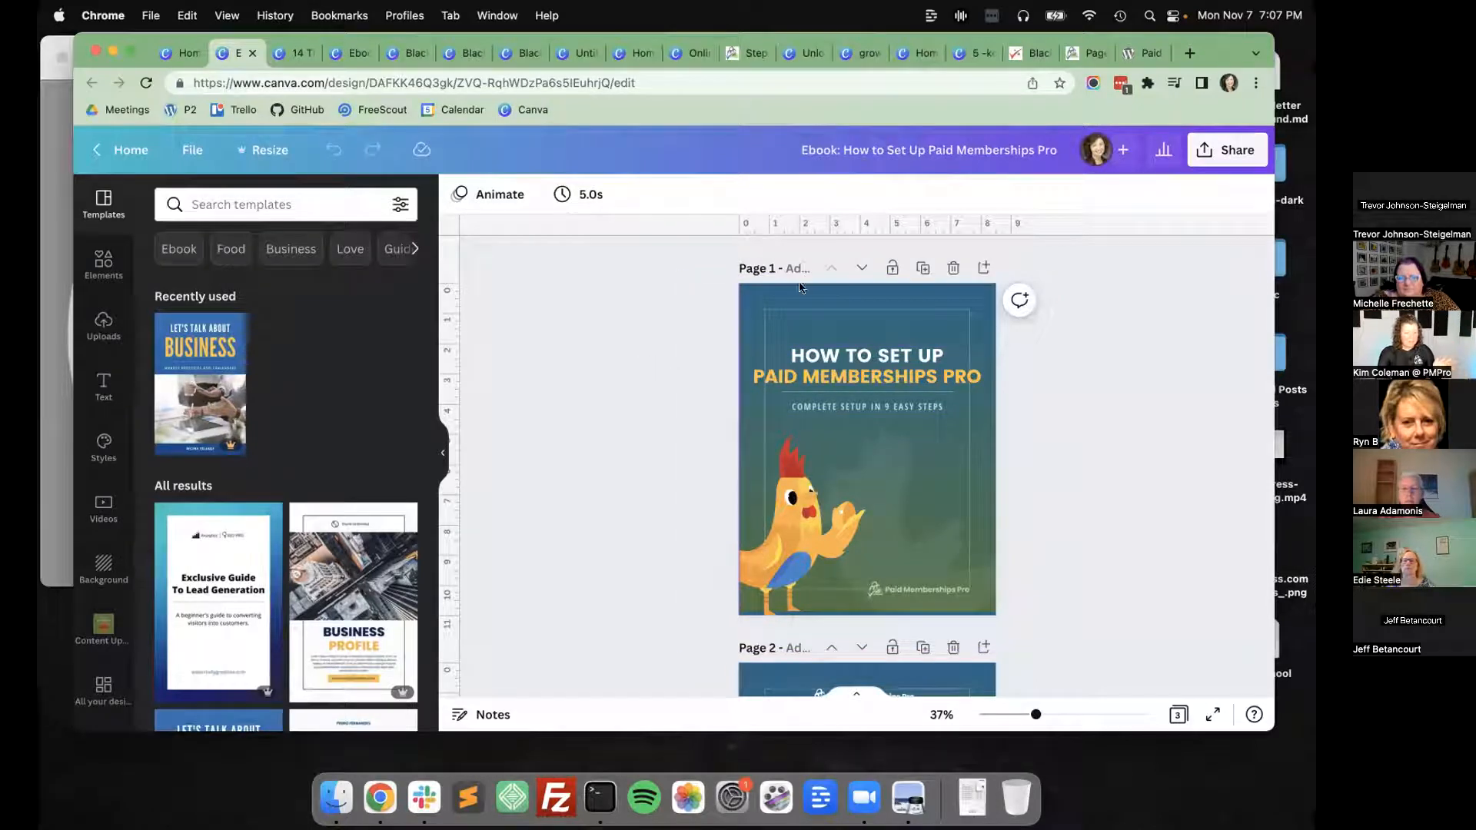
# Zoom the ebook cover to 67% and place ruler guides just inside the page's left and top edges.
pyautogui.moveTo(1036, 716); pyautogui.dragTo(1061, 717)
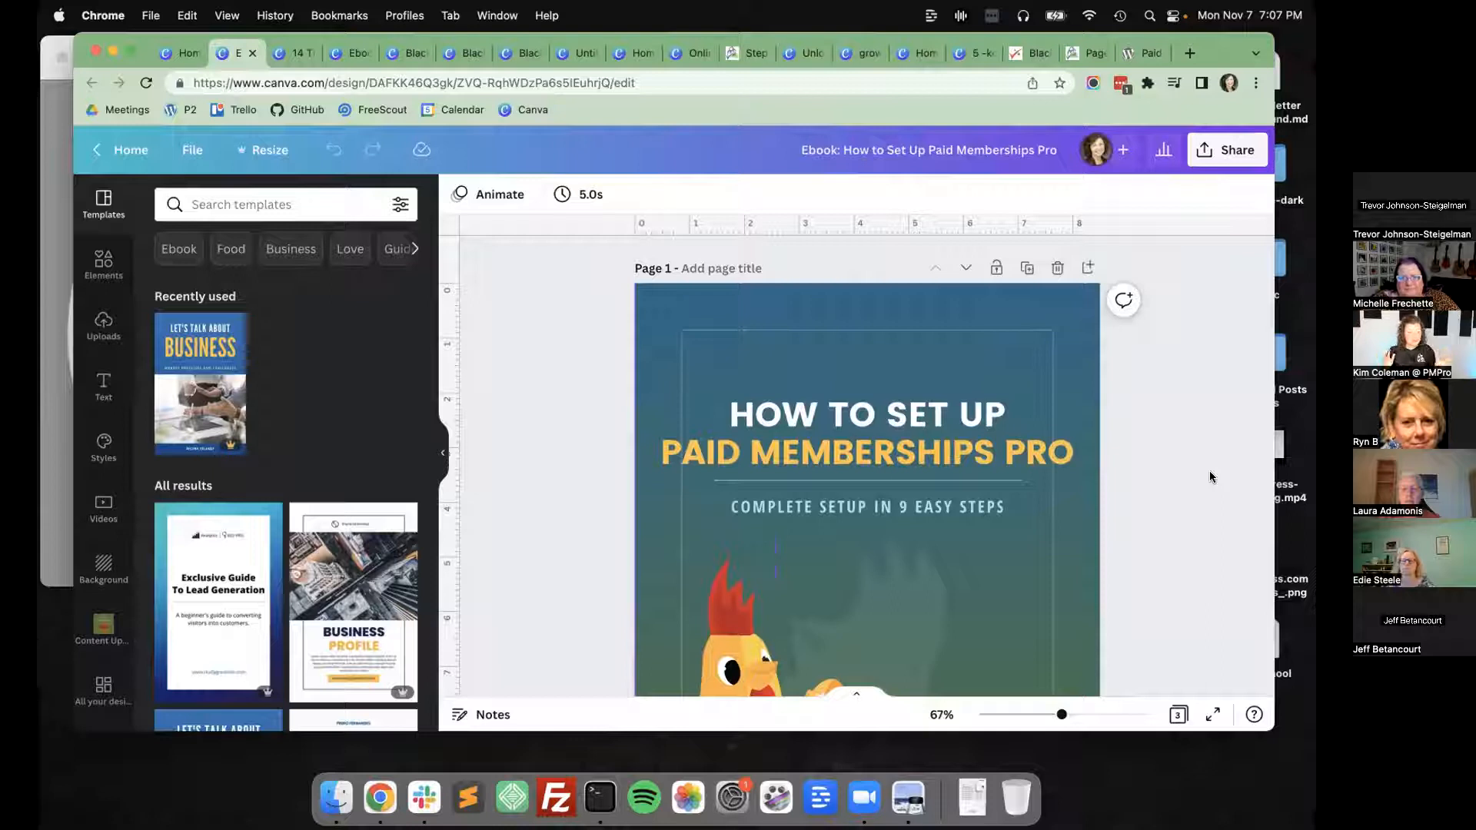
pyautogui.moveTo(445, 366); pyautogui.dragTo(213, 232)
pyautogui.click(192, 150)
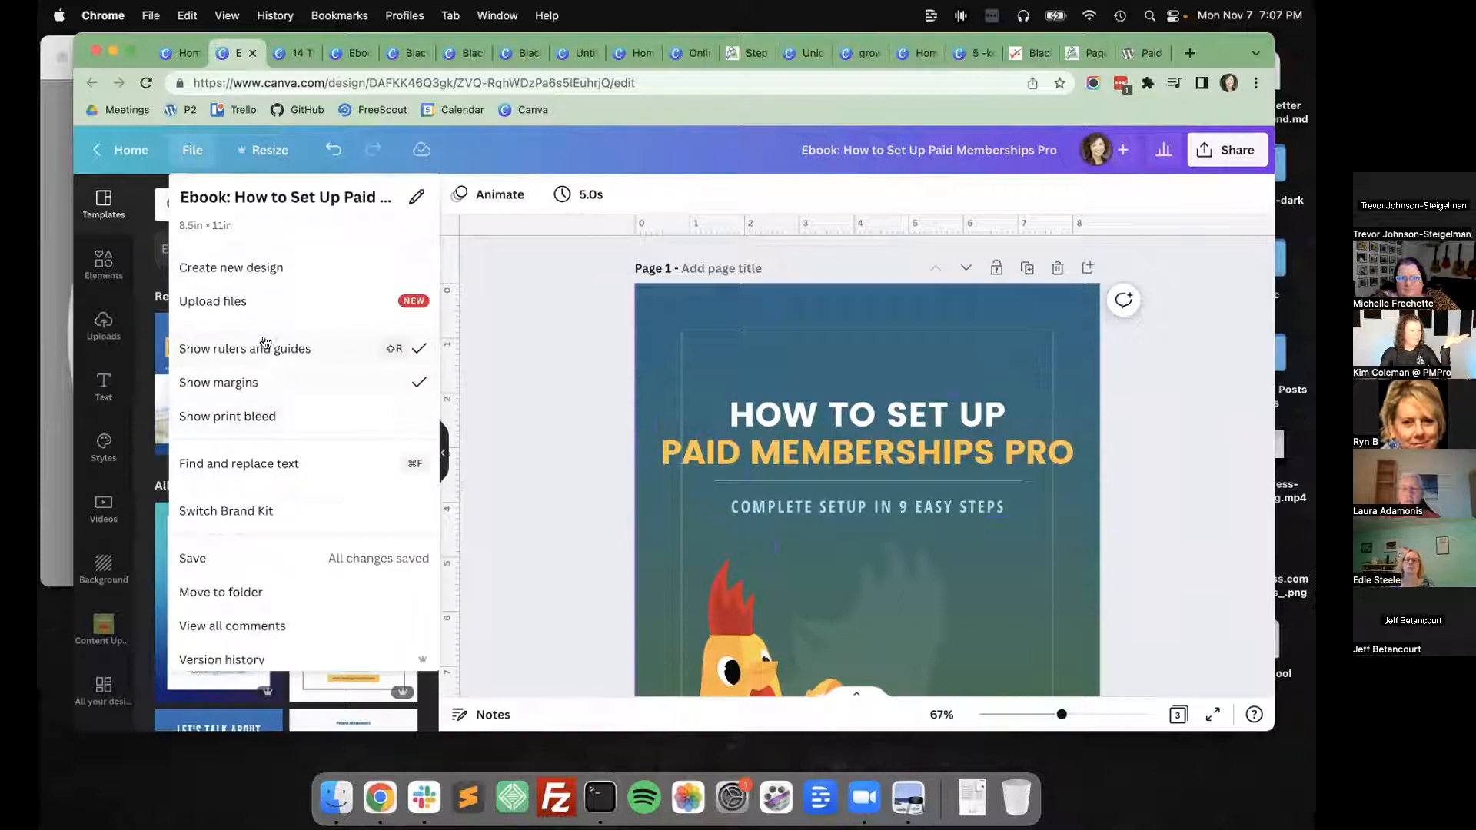
pyautogui.click(531, 356)
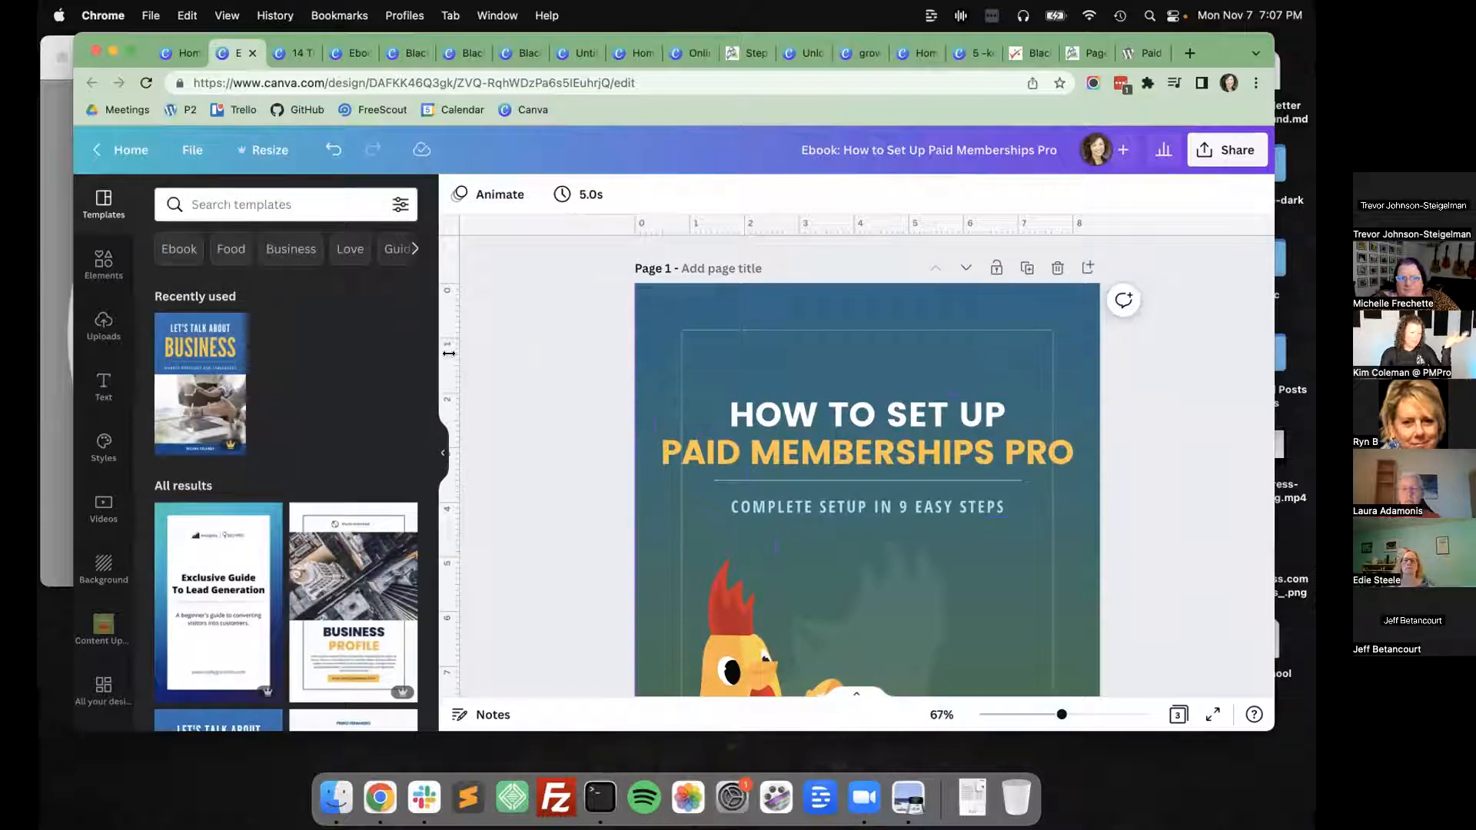
pyautogui.moveTo(449, 353); pyautogui.dragTo(689, 295)
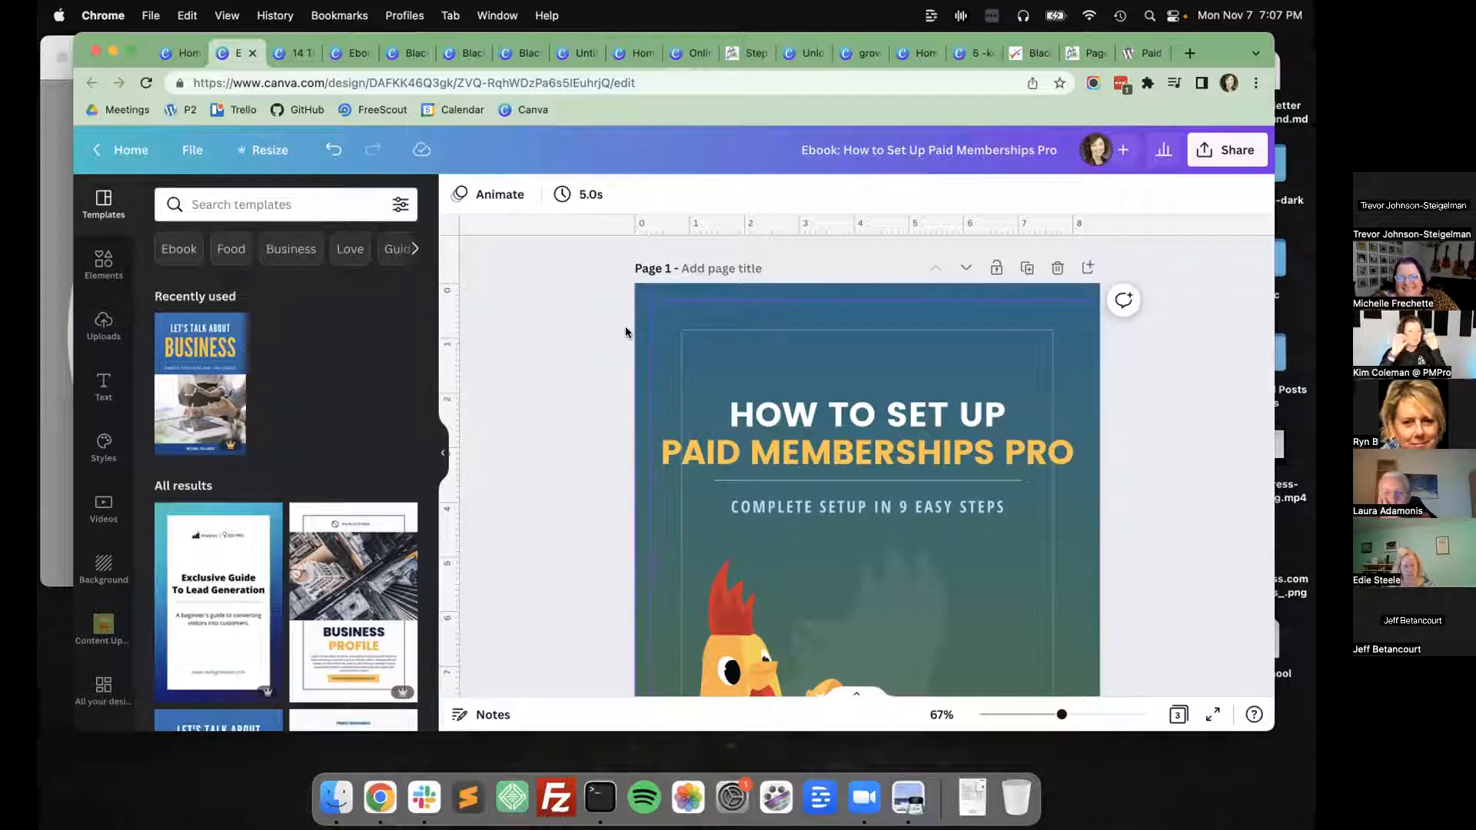
# Examine the ebook's cover and page 2 against the displayed margins and guides.
pyautogui.scroll(-10, 625, 326)
pyautogui.scroll(-5, 625, 326)
pyautogui.scroll(5, 600, 379)
pyautogui.scroll(-2, 599, 379)
pyautogui.scroll(3, 624, 280)
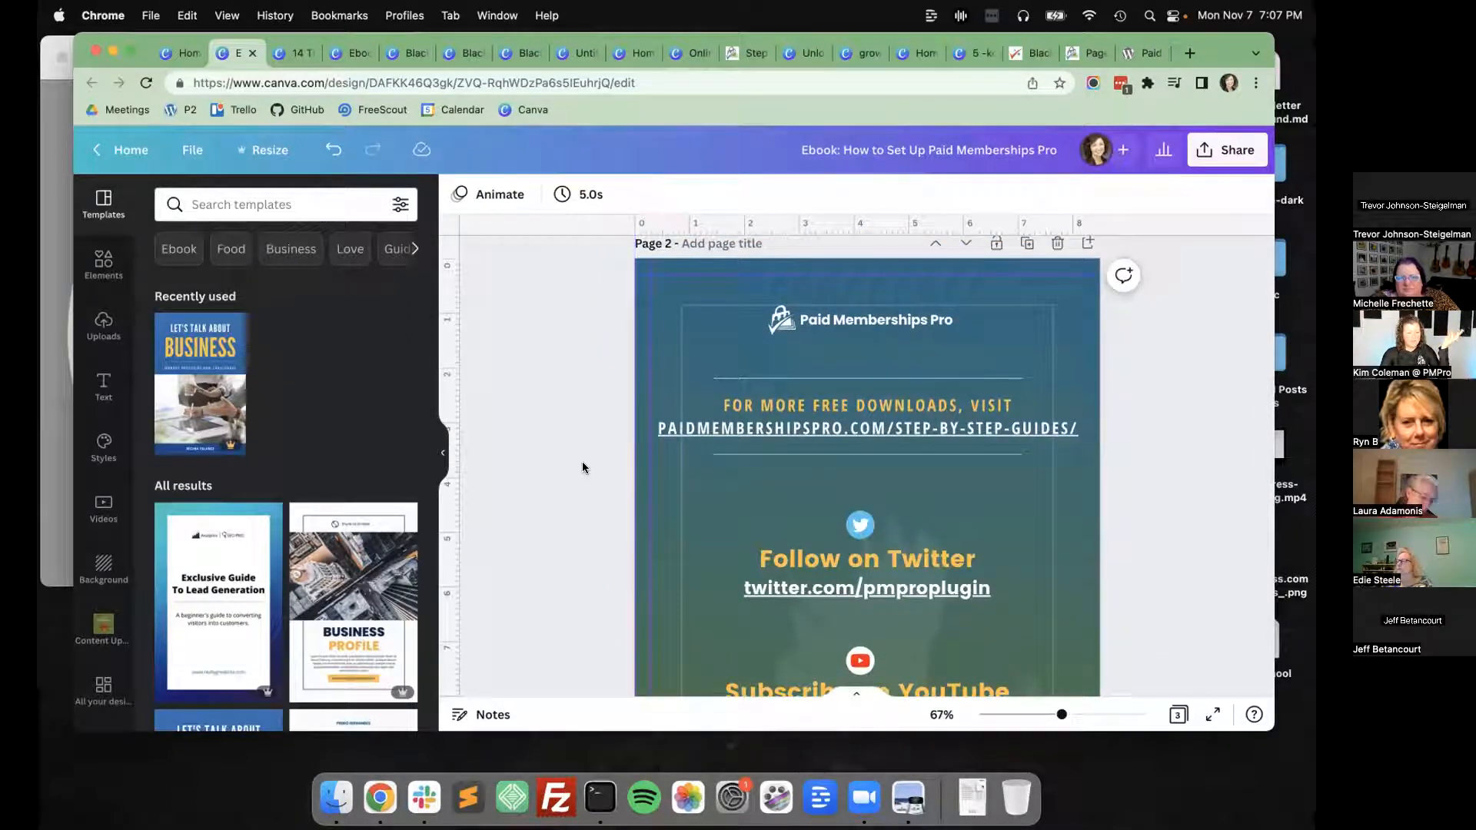
pyautogui.scroll(10, 584, 461)
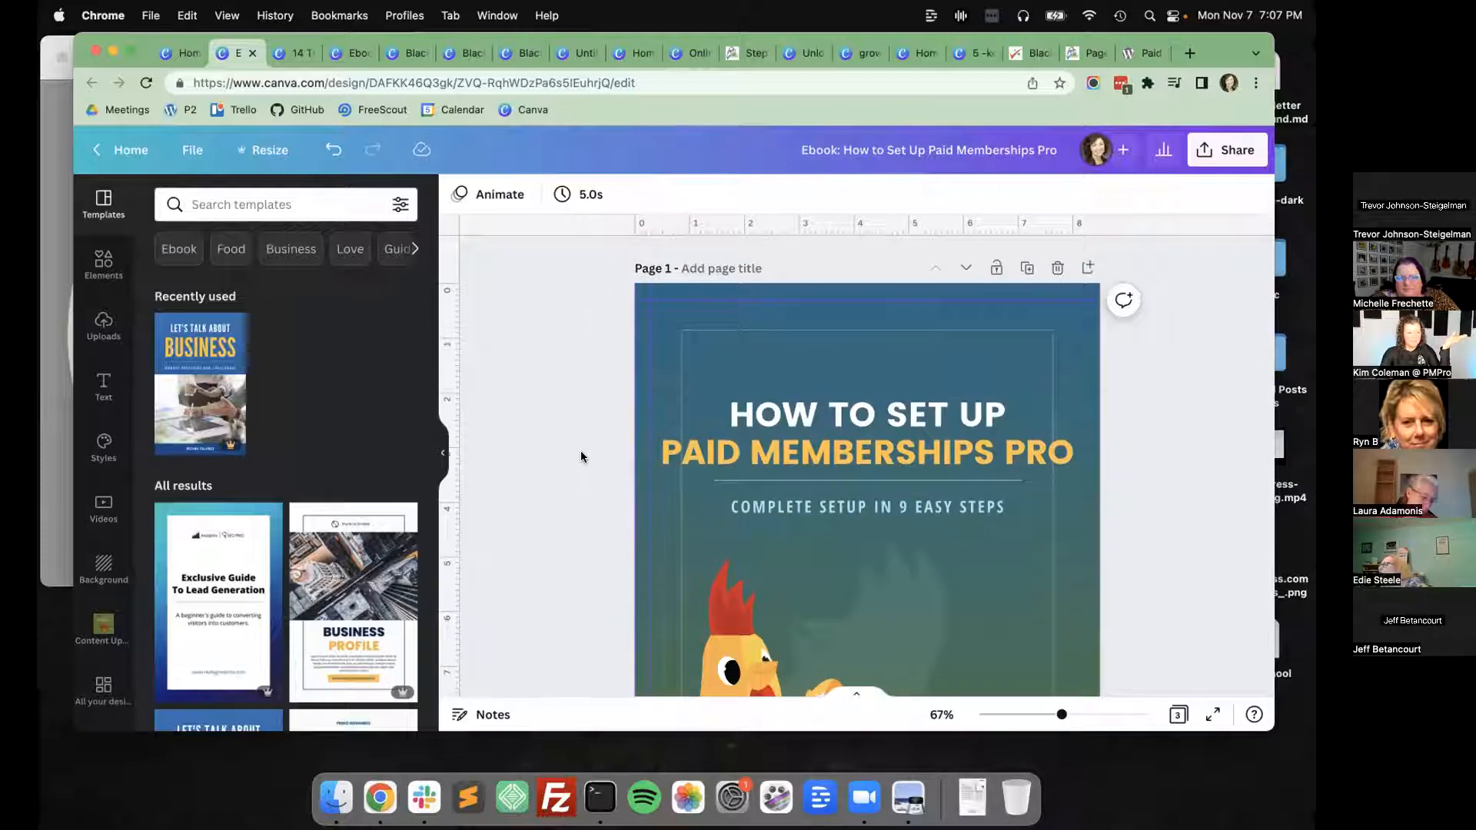
pyautogui.scroll(-15, 581, 457)
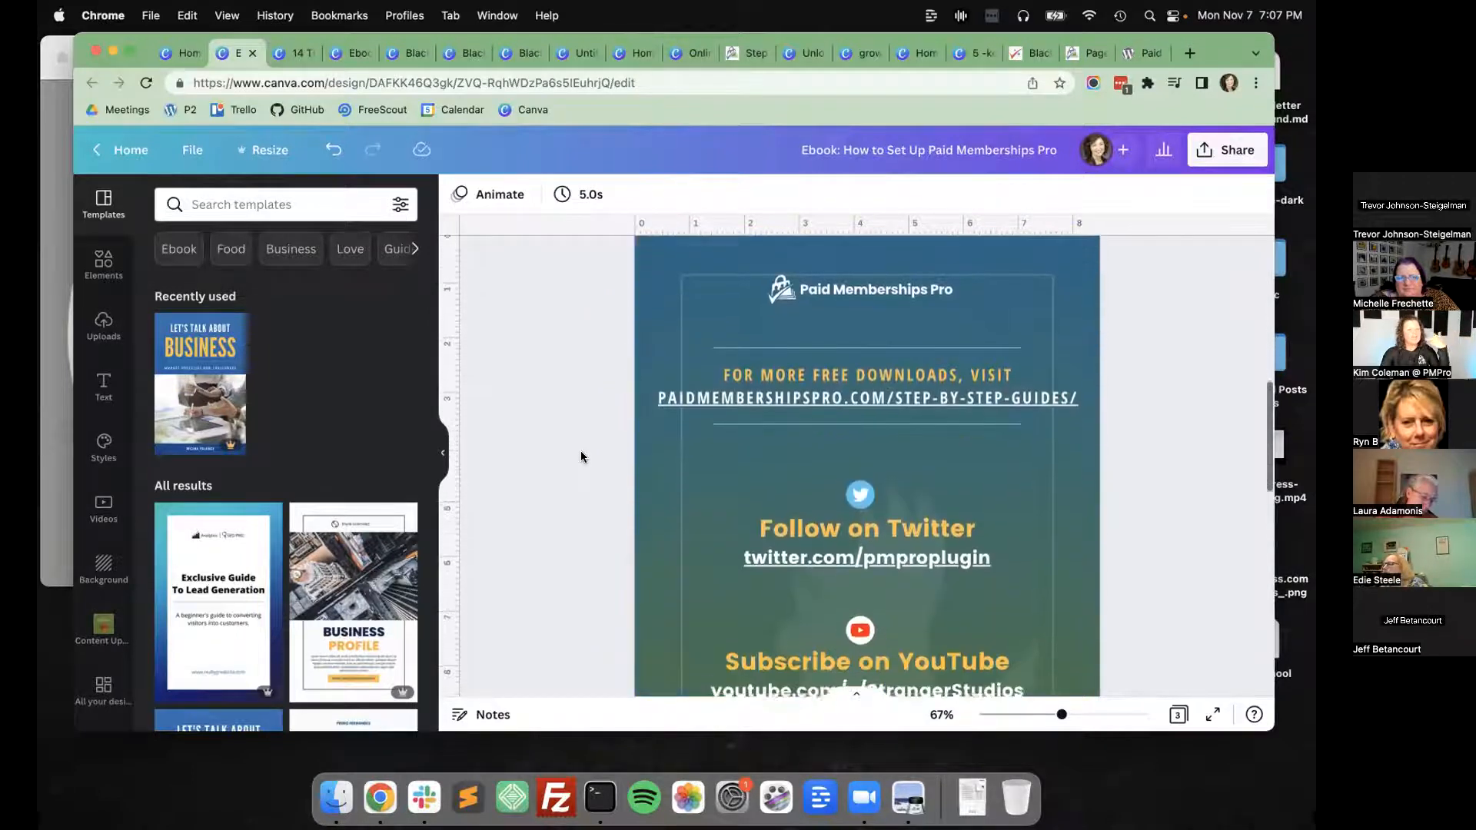
pyautogui.scroll(-10, 584, 454)
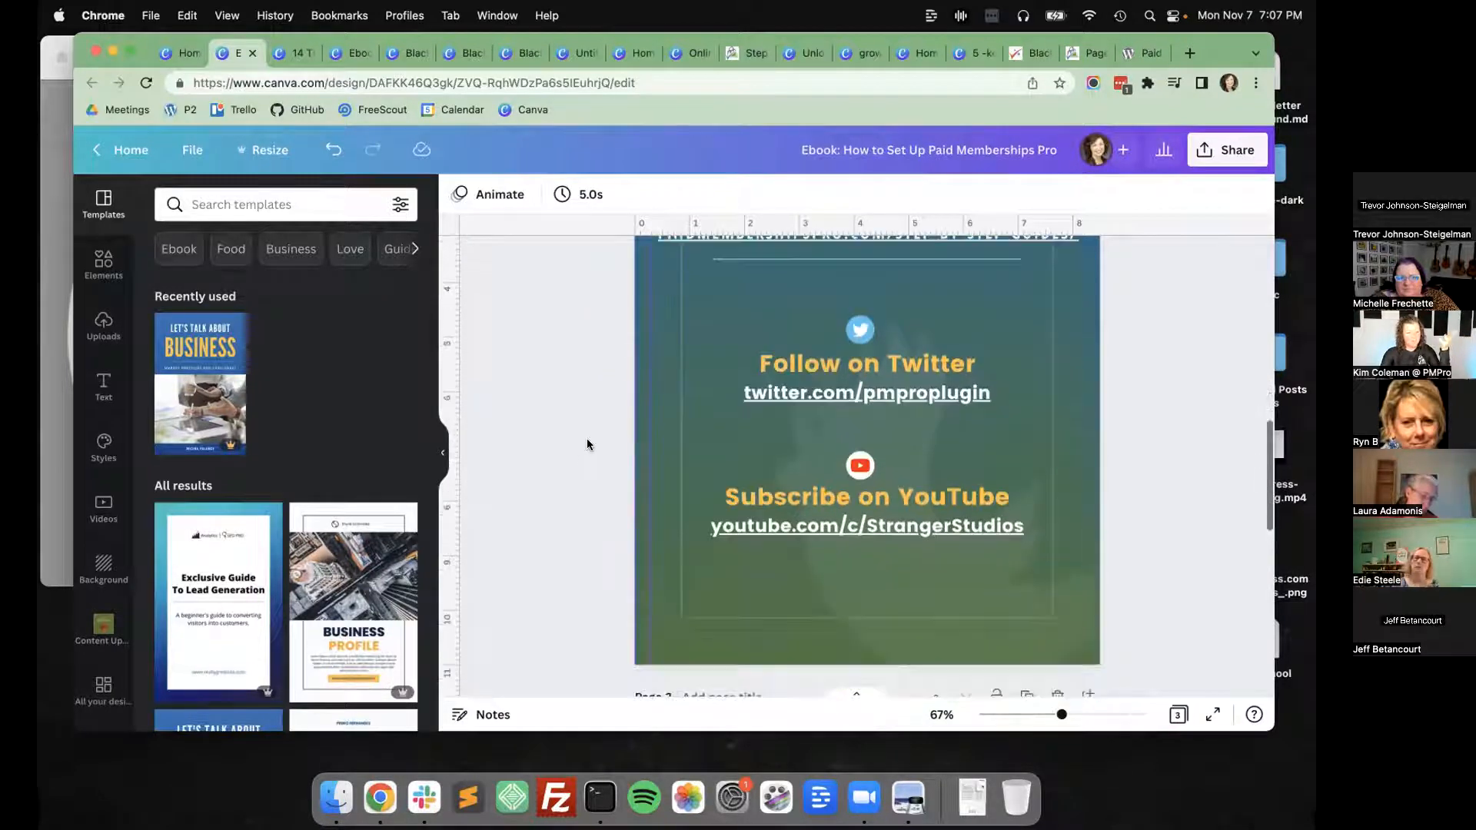
# Open the bbPress Integration Banner from the recent designs, and return to the beginning of the Canva home page.
pyautogui.click(183, 52)
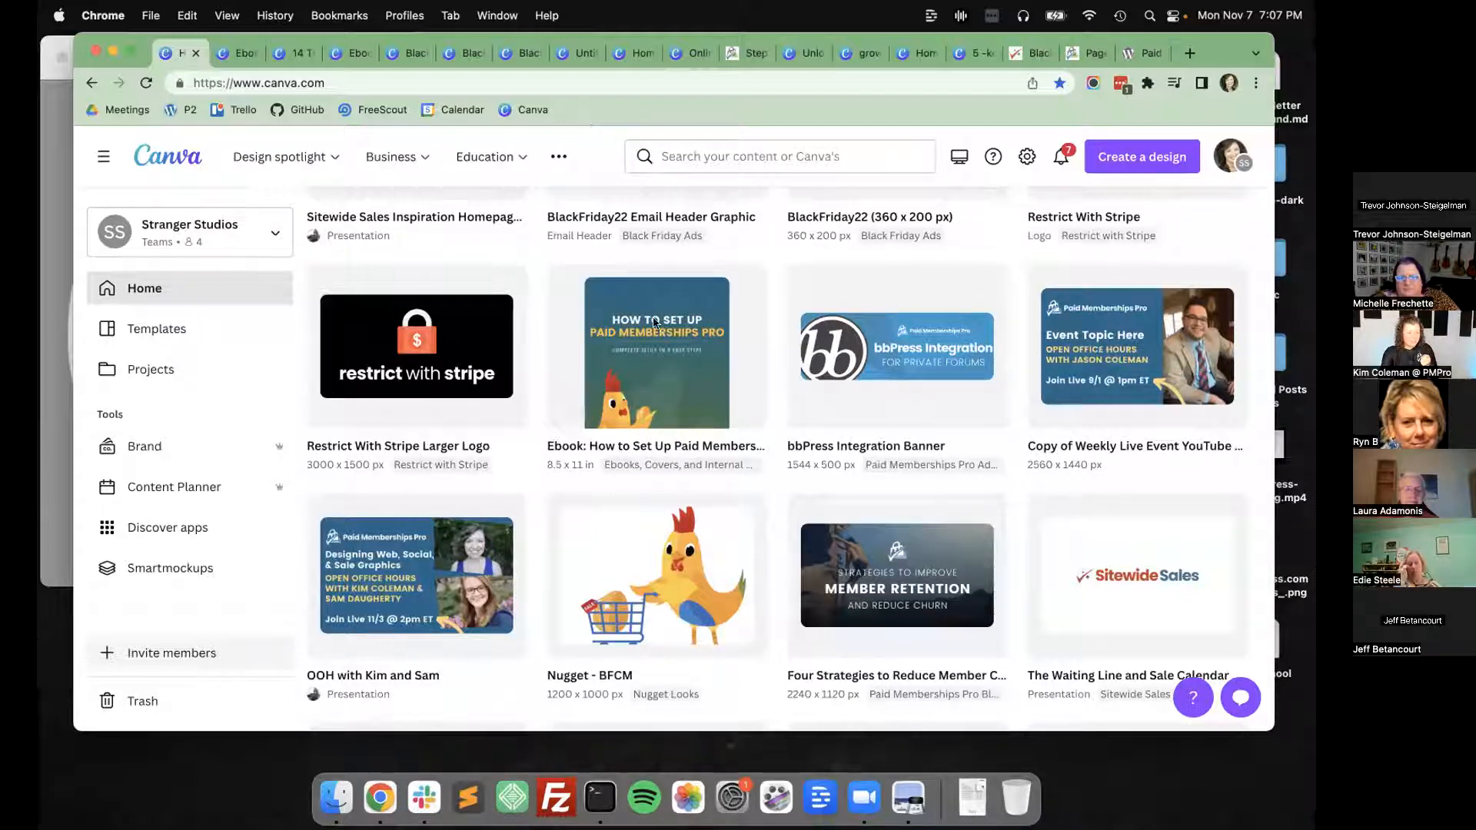
pyautogui.click(907, 300)
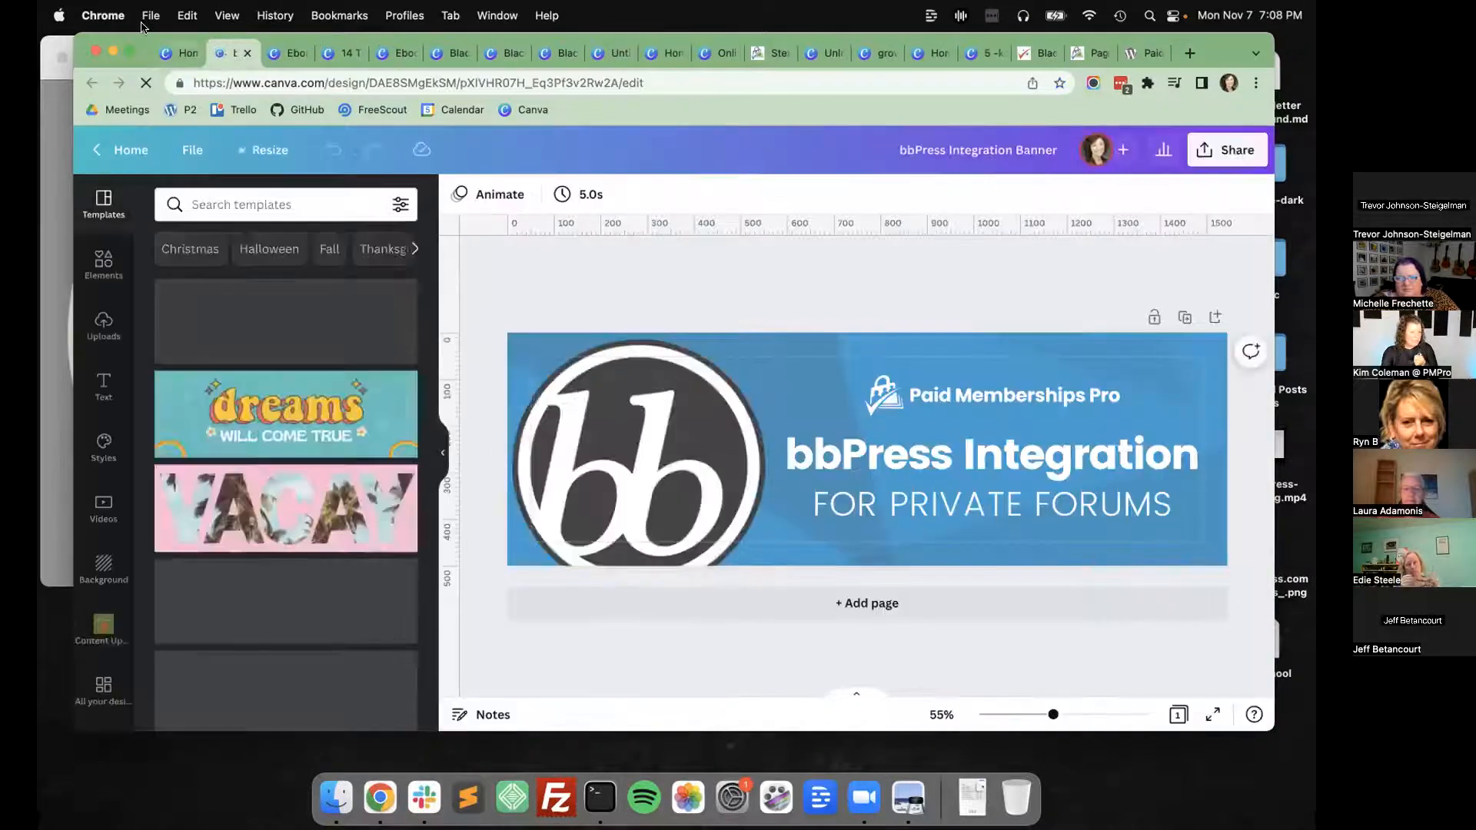
pyautogui.click(190, 54)
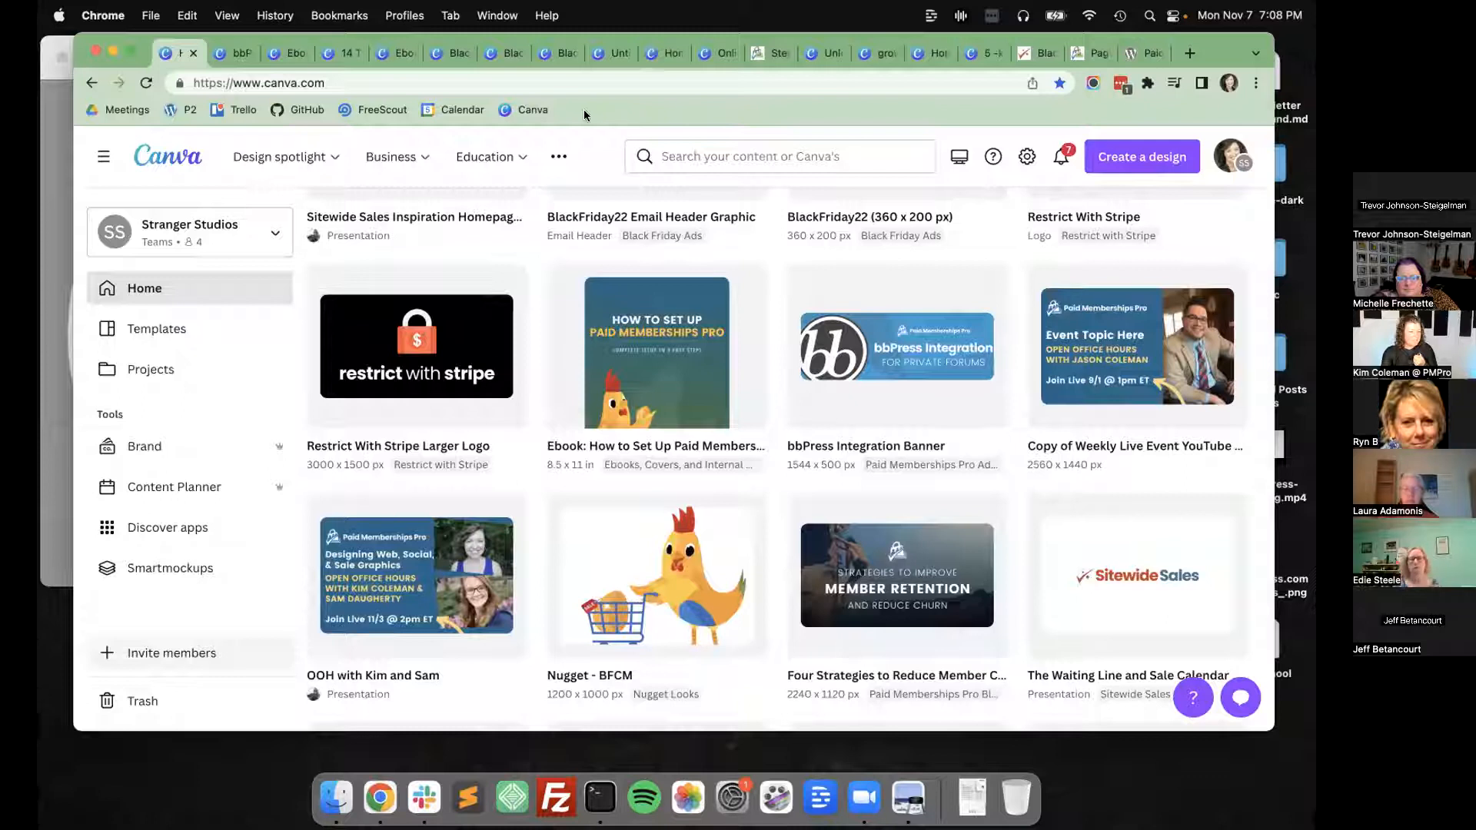
pyautogui.scroll(5, 888, 268)
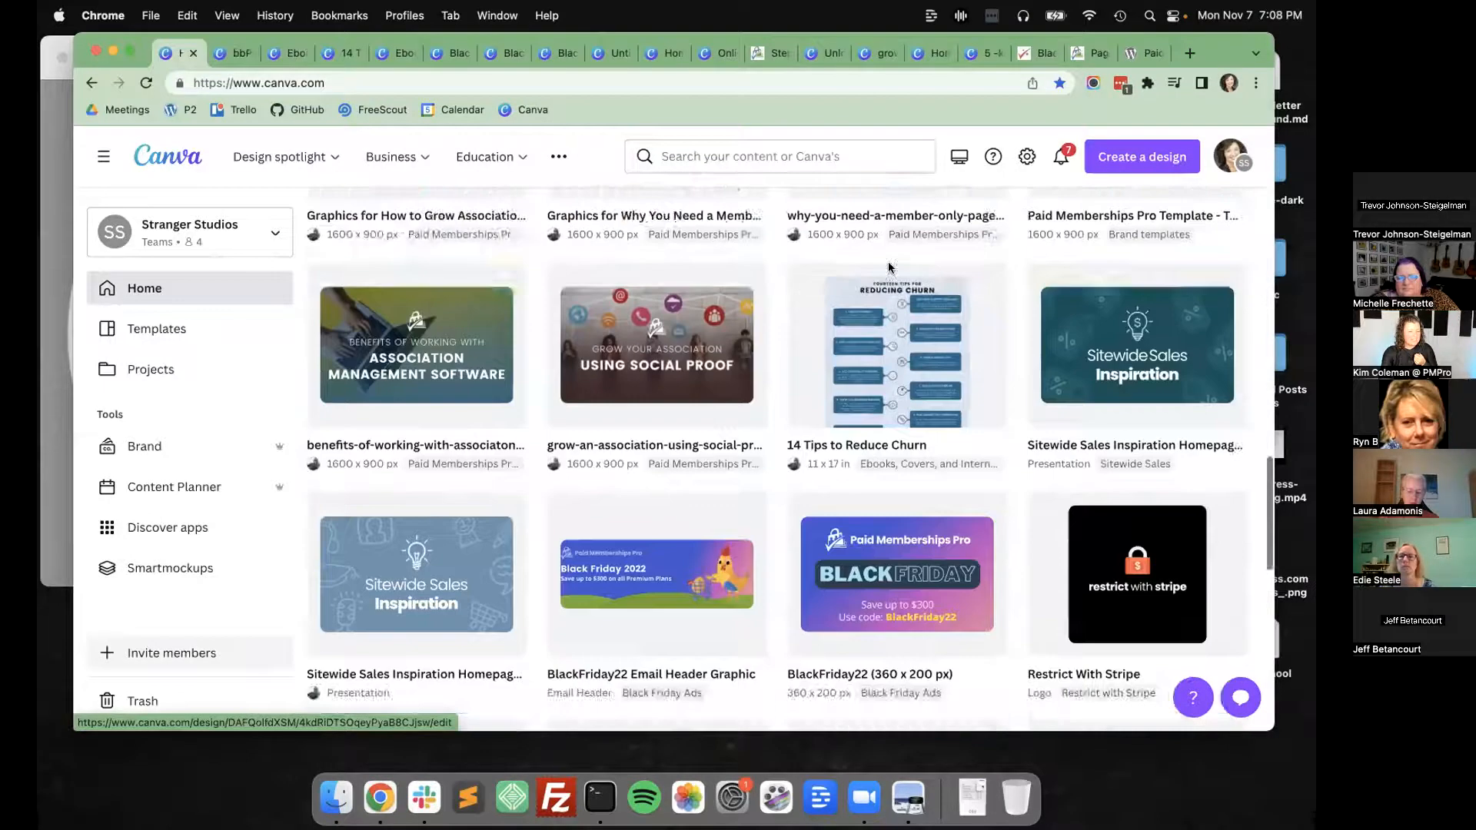
pyautogui.scroll(10, 888, 267)
pyautogui.scroll(5, 894, 269)
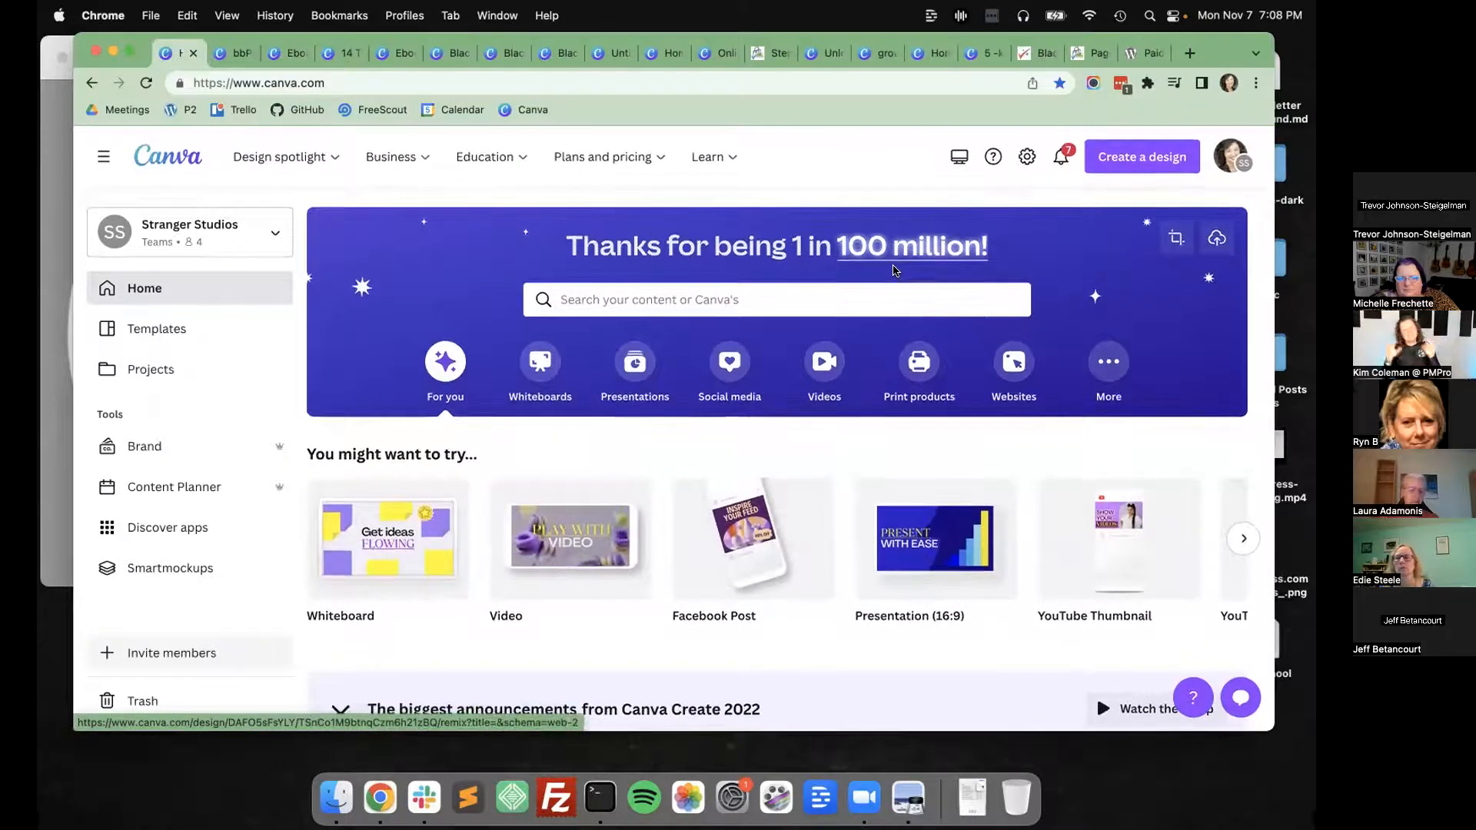
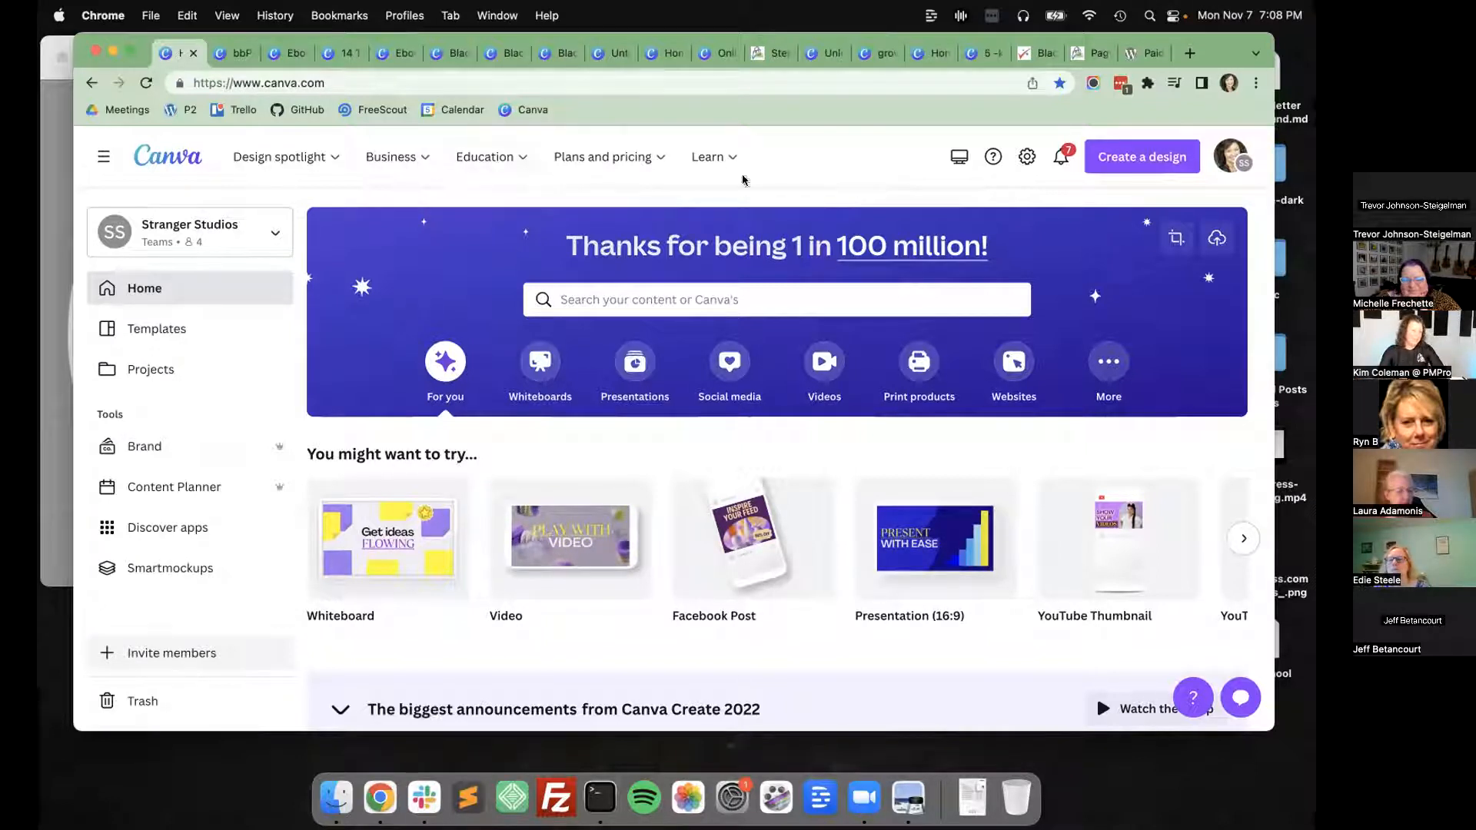
pyautogui.click(450, 206)
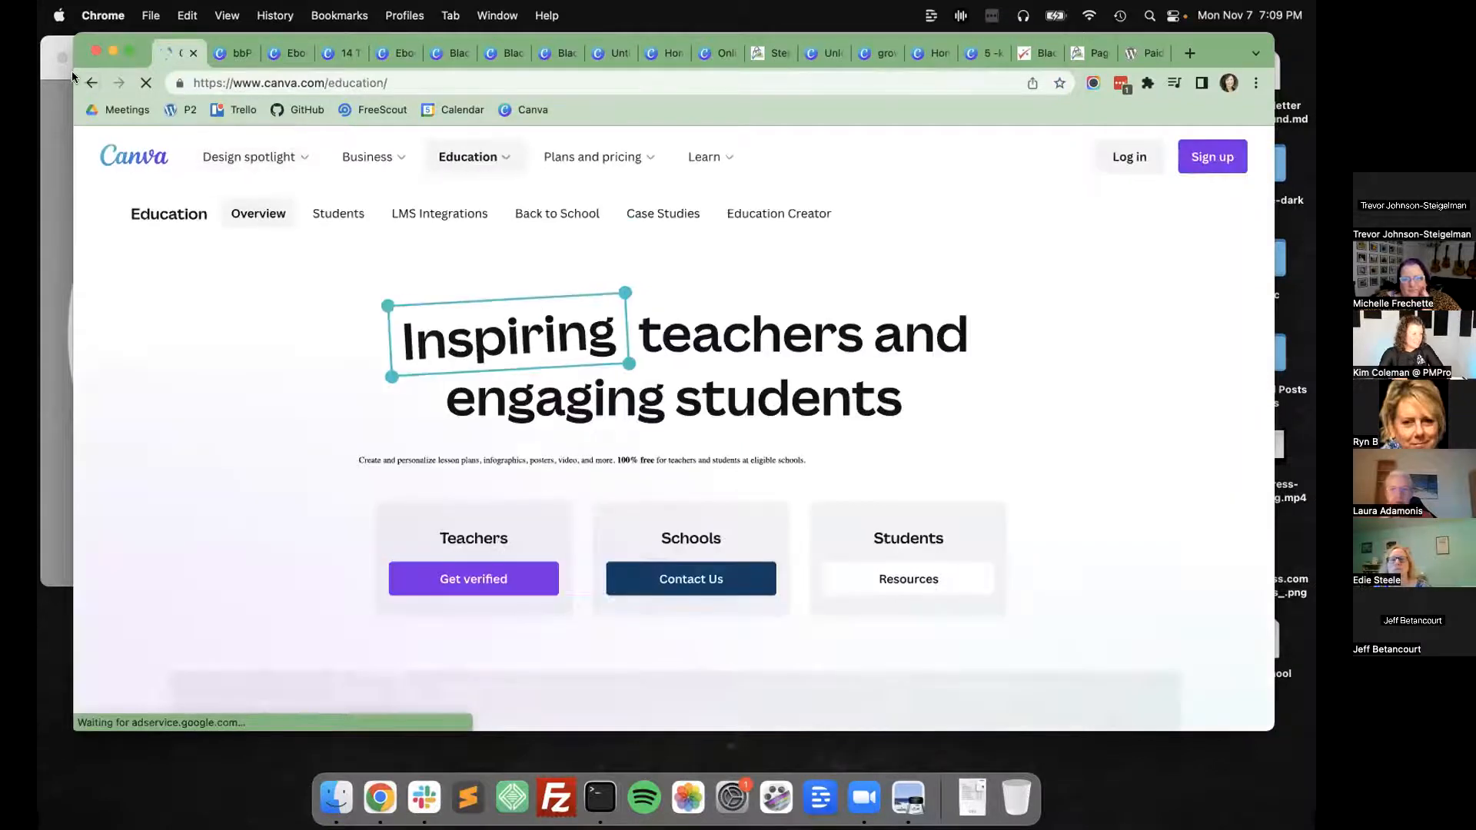
pyautogui.click(88, 81)
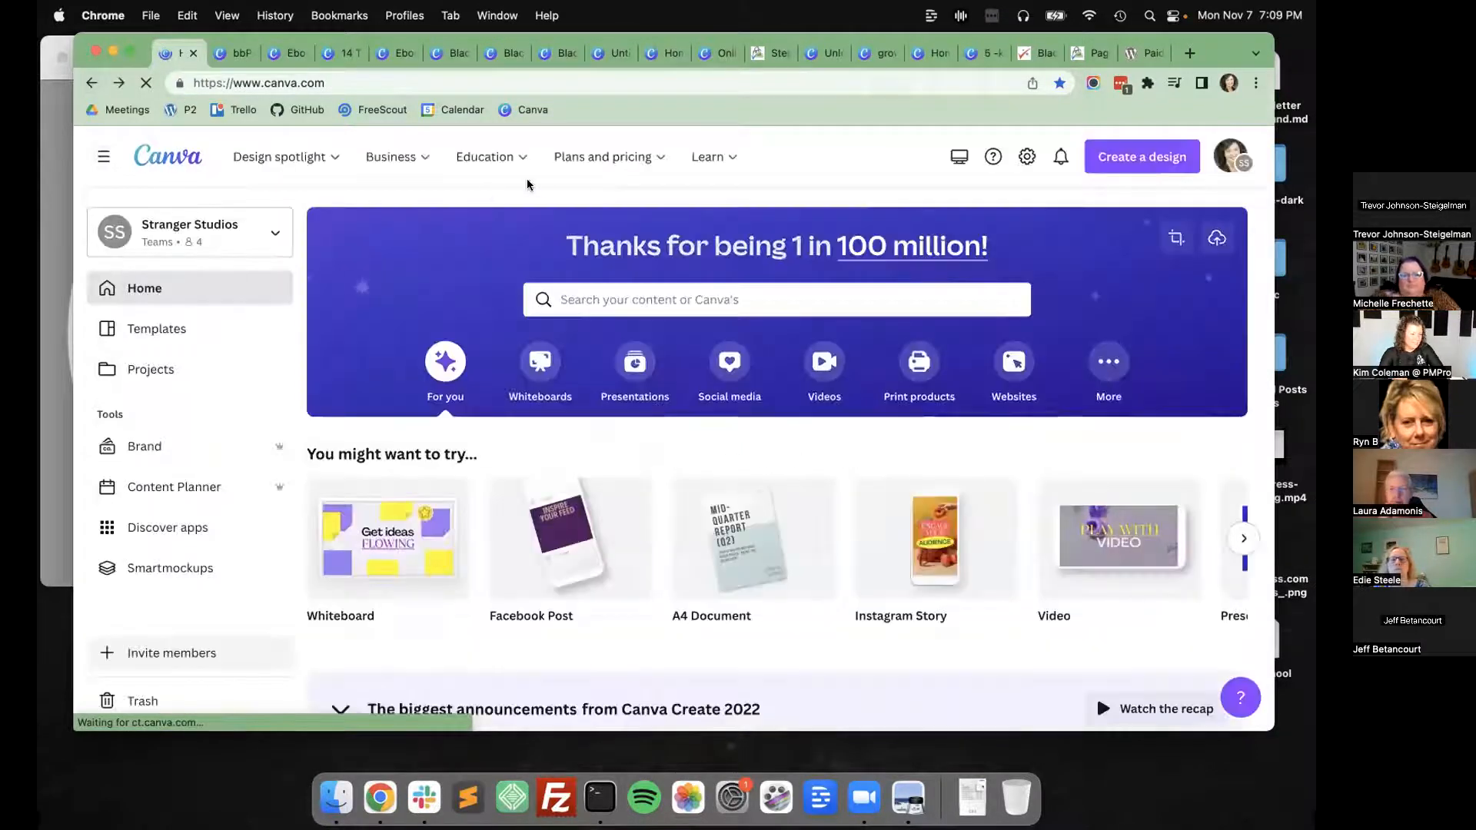
pyautogui.moveTo(454, 187)
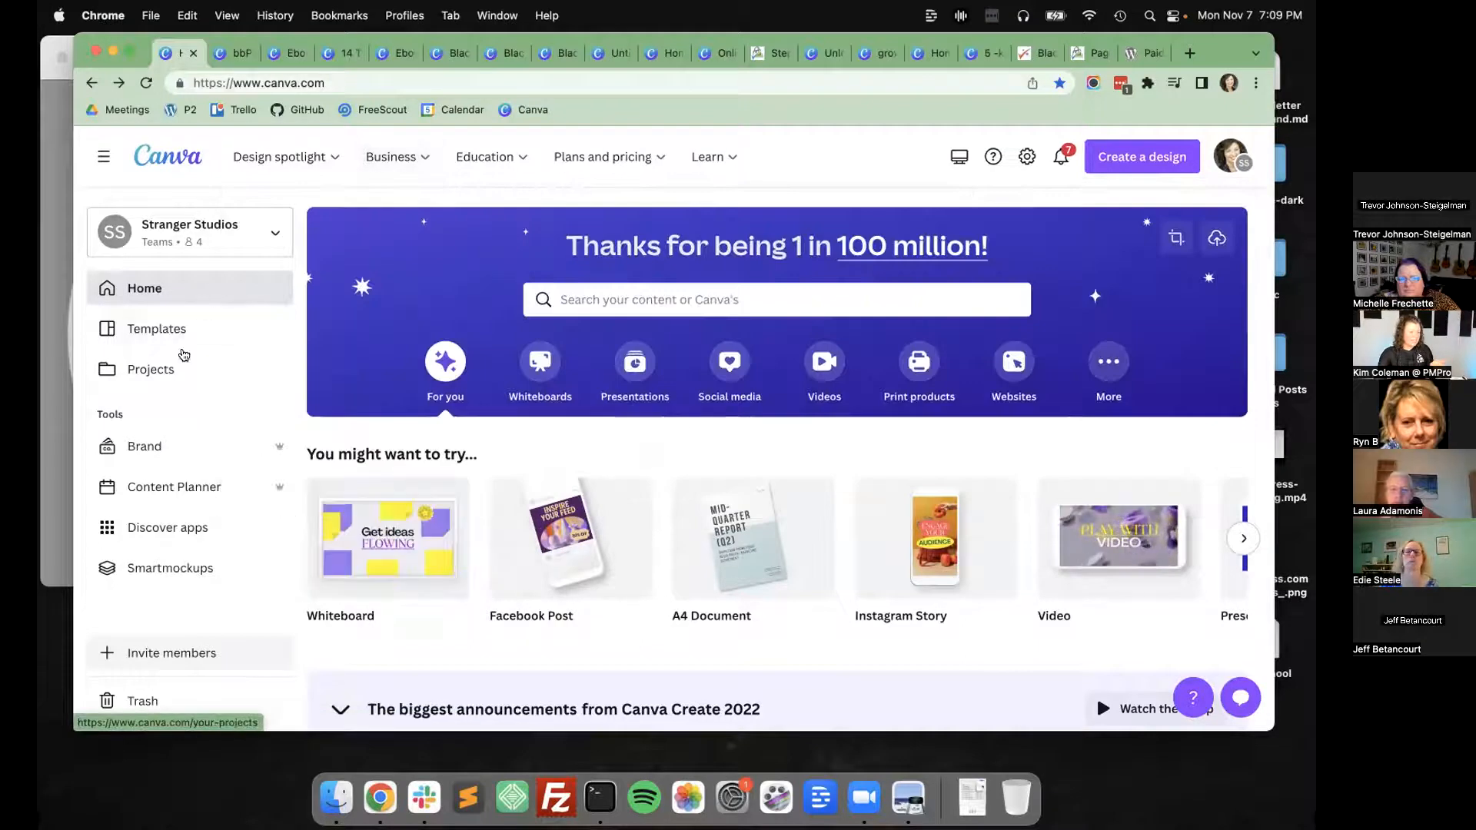
# Open the bbPress Integration Banner from the recent projects, look at its subtitle text and layout, and return to the Projects page.
pyautogui.click(184, 356)
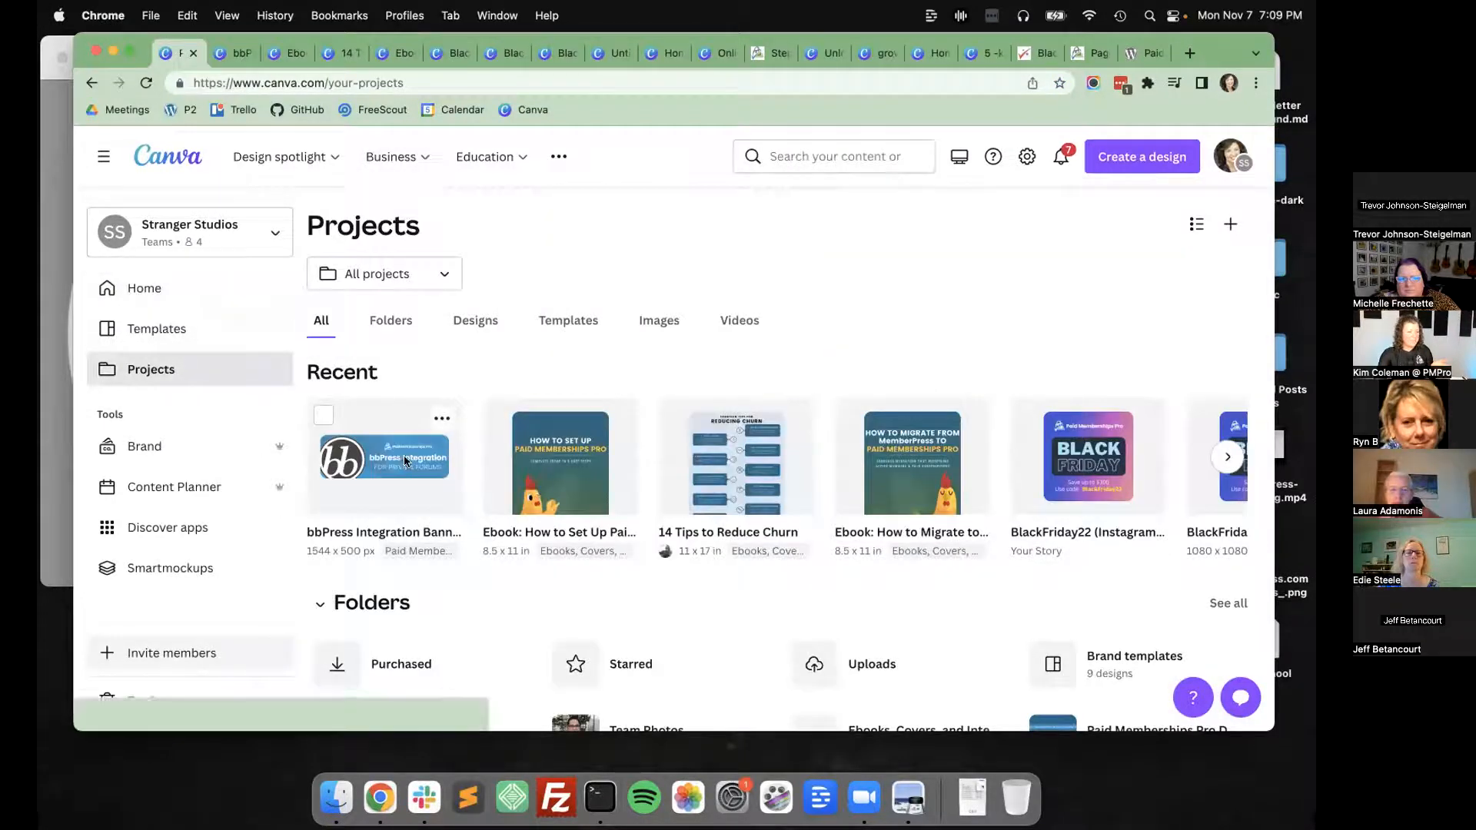
pyautogui.click(405, 459)
pyautogui.doubleClick(944, 501)
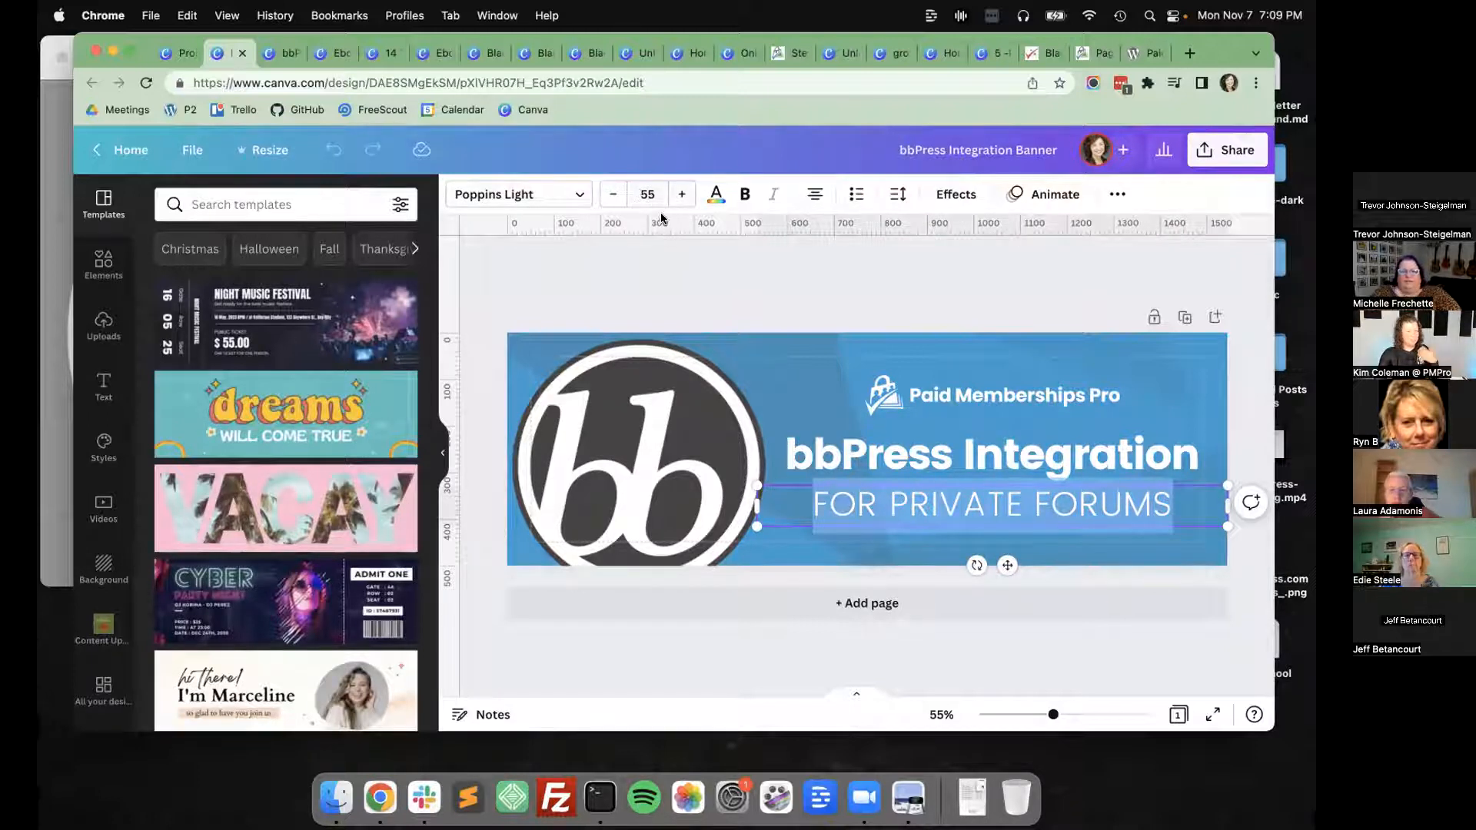
pyautogui.click(519, 259)
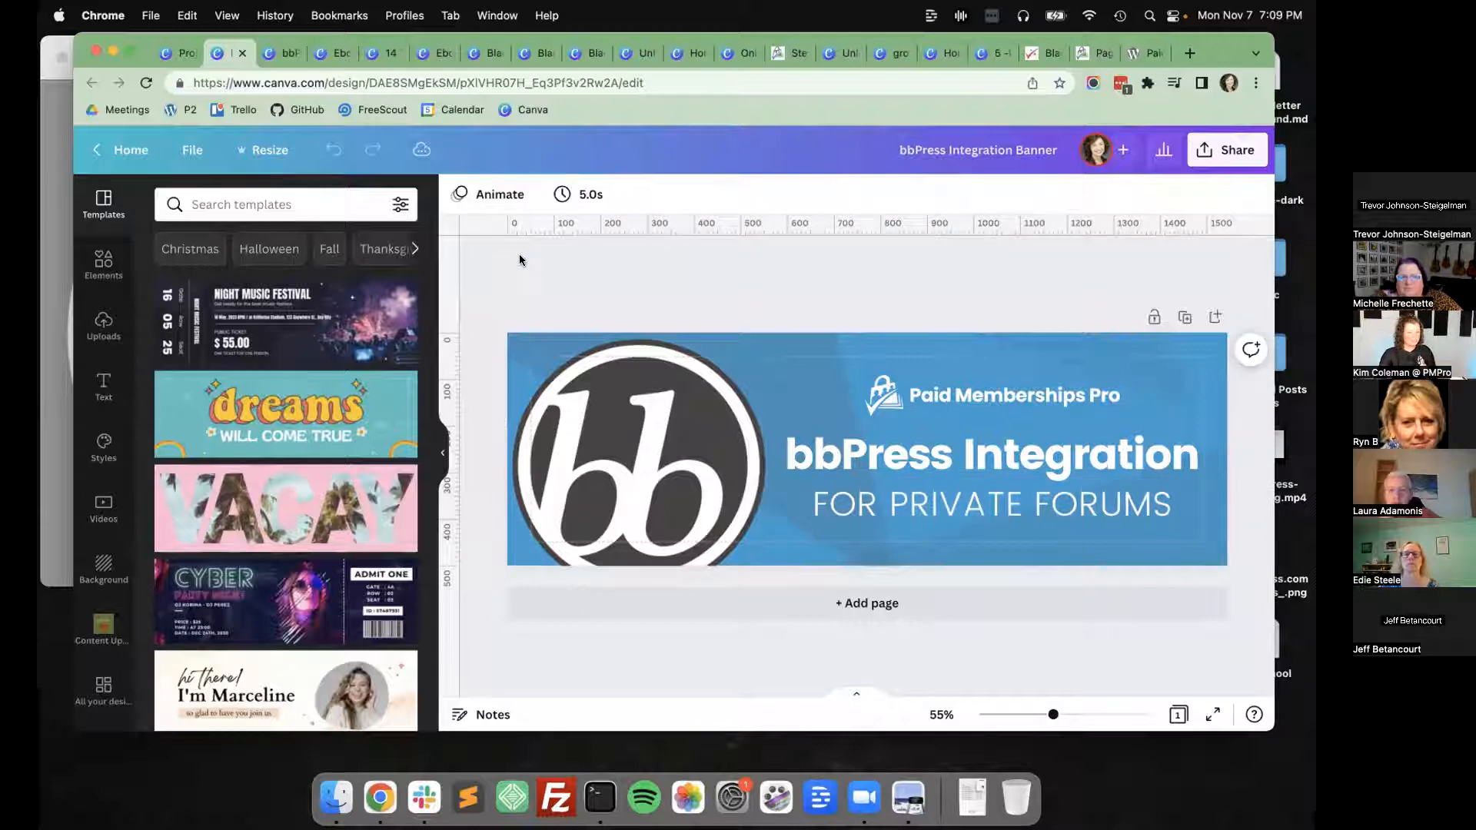
pyautogui.click(137, 149)
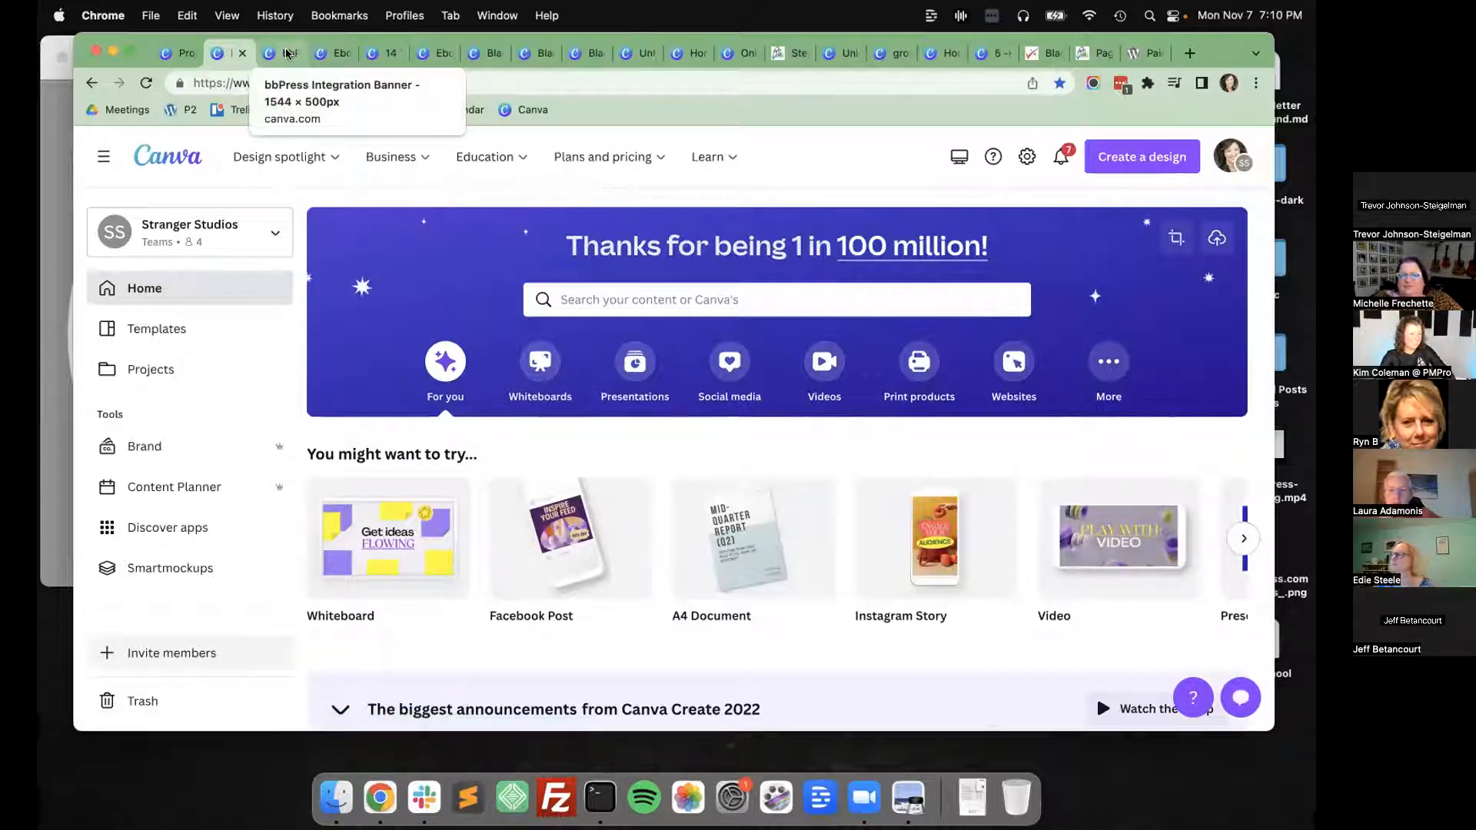
pyautogui.click(181, 52)
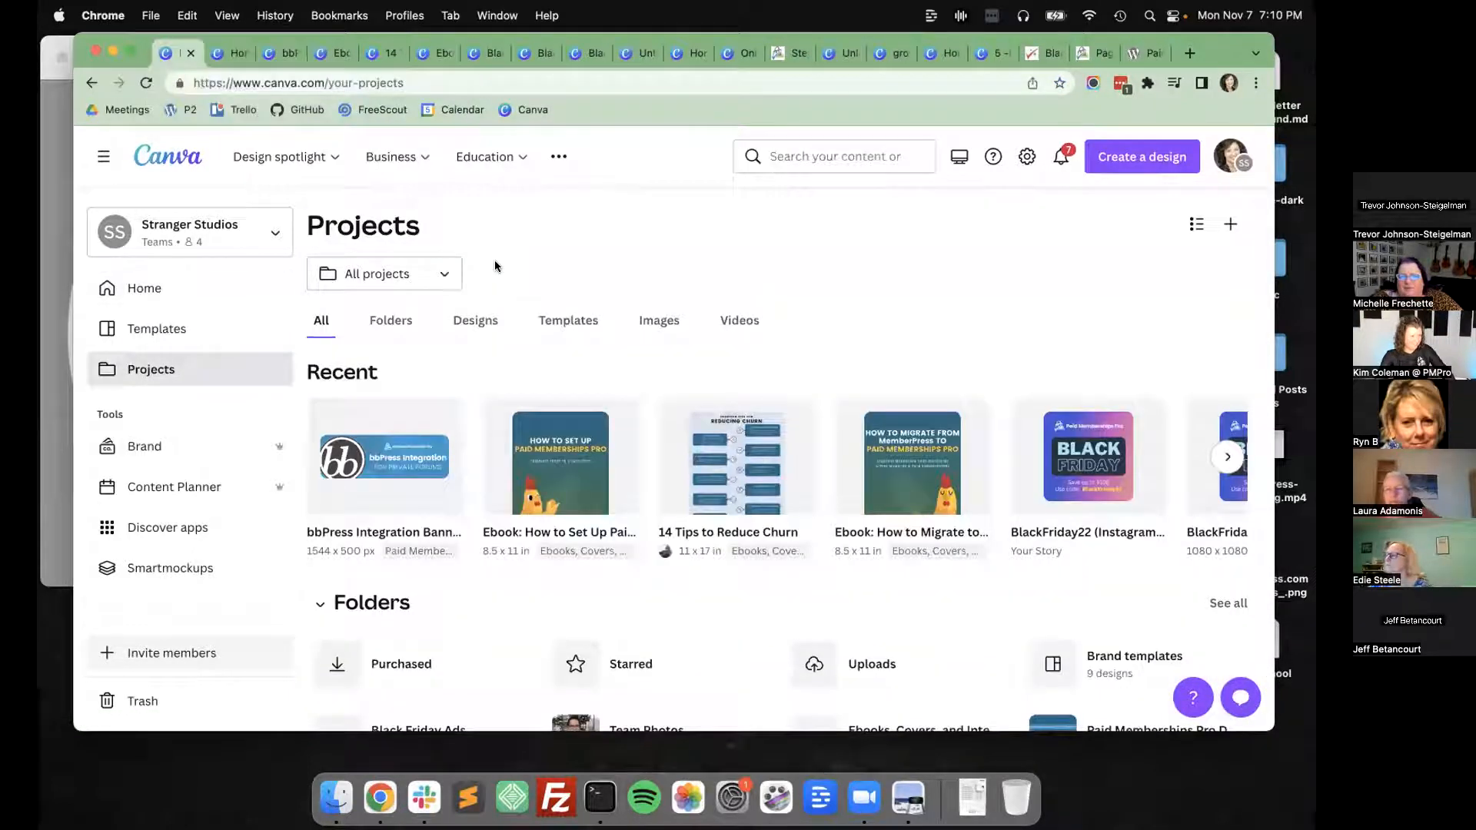
# Search the design types for "facebook group" and create a blank Facebook Cover design.
pyautogui.click(1132, 158)
pyautogui.write('group')
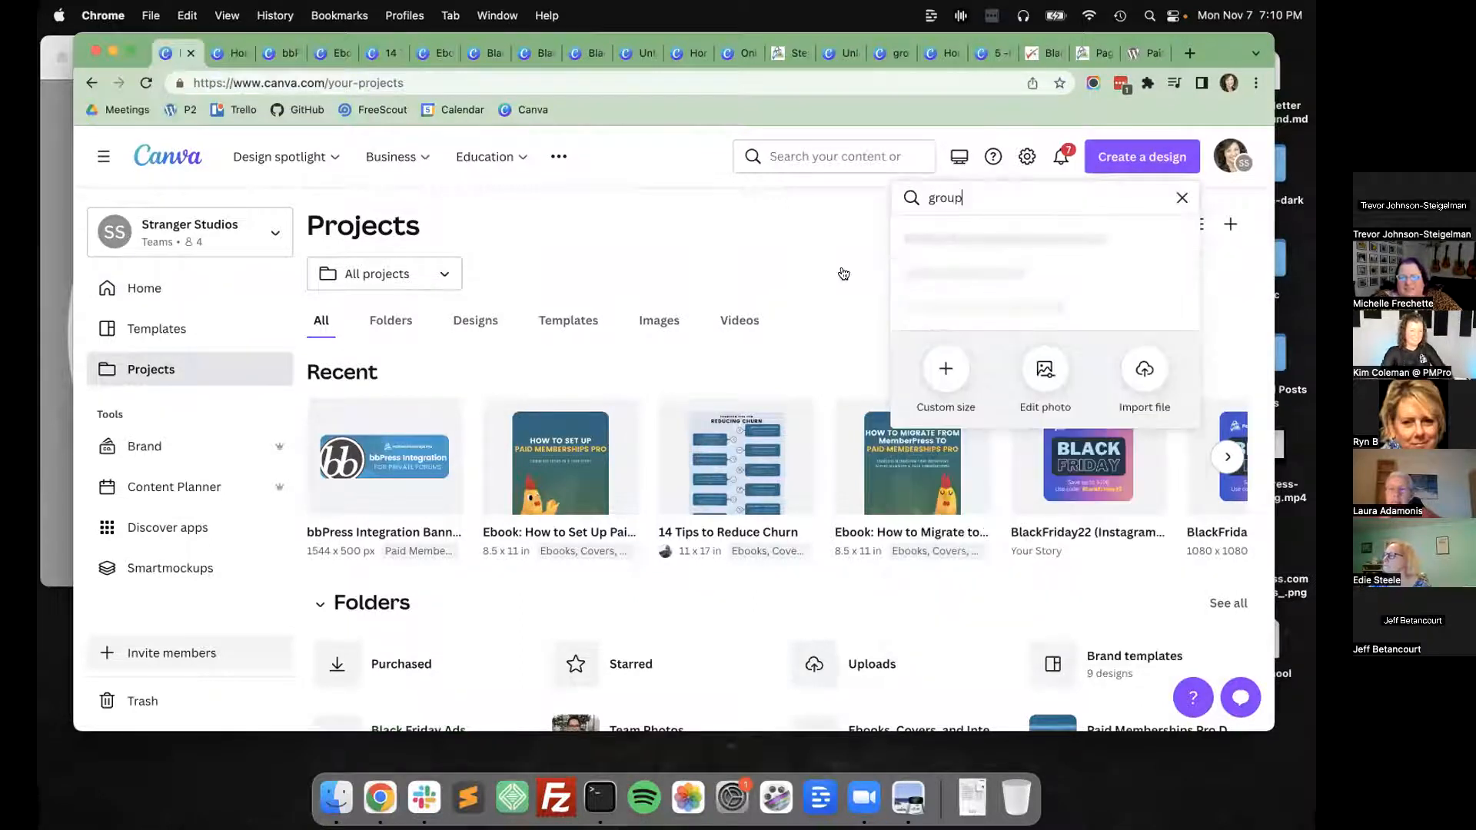
pyautogui.press('super+Left')
pyautogui.write('facebook')
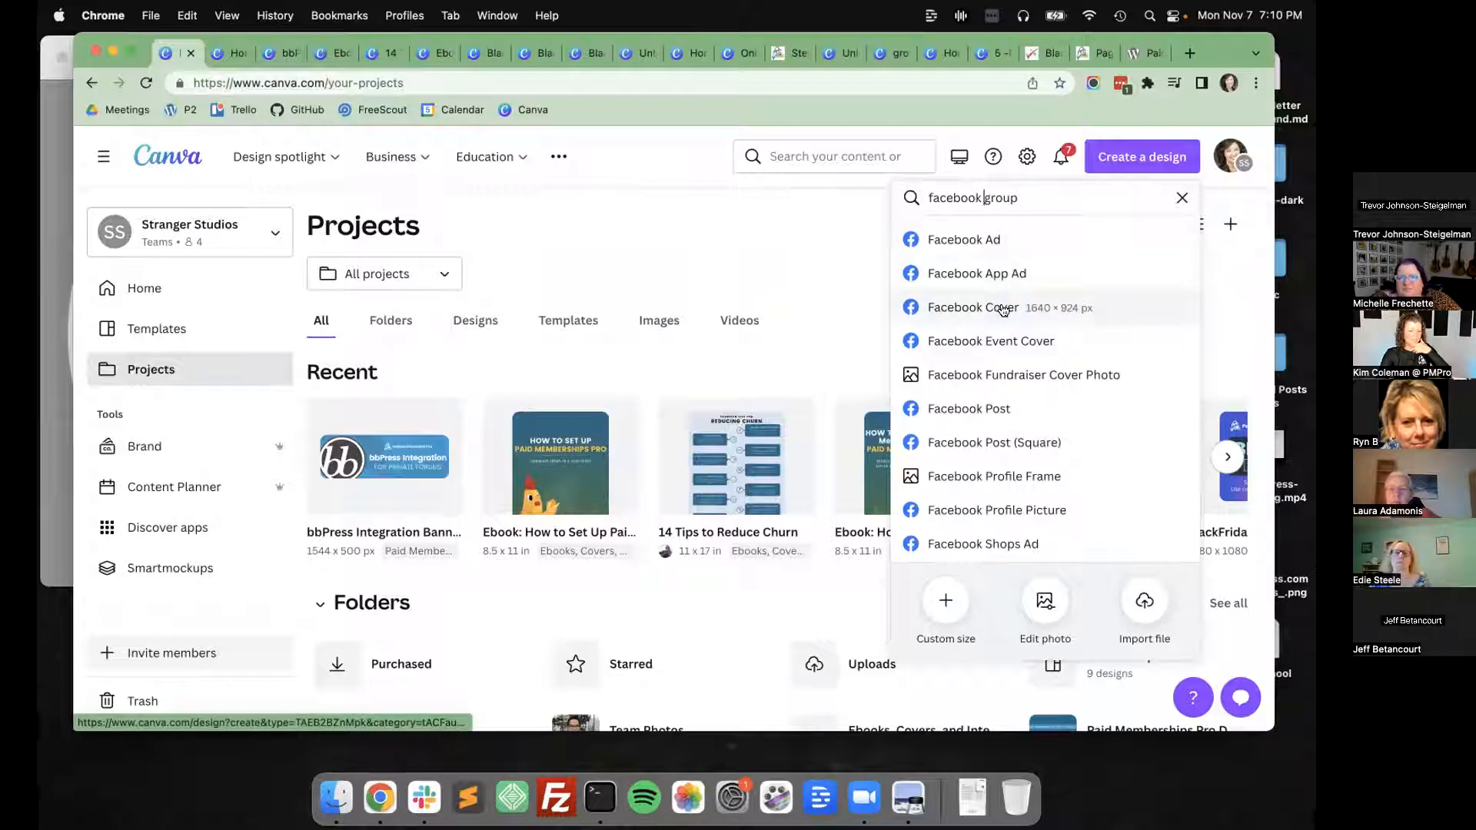
pyautogui.scroll(-1, 1004, 309)
pyautogui.click(1025, 210)
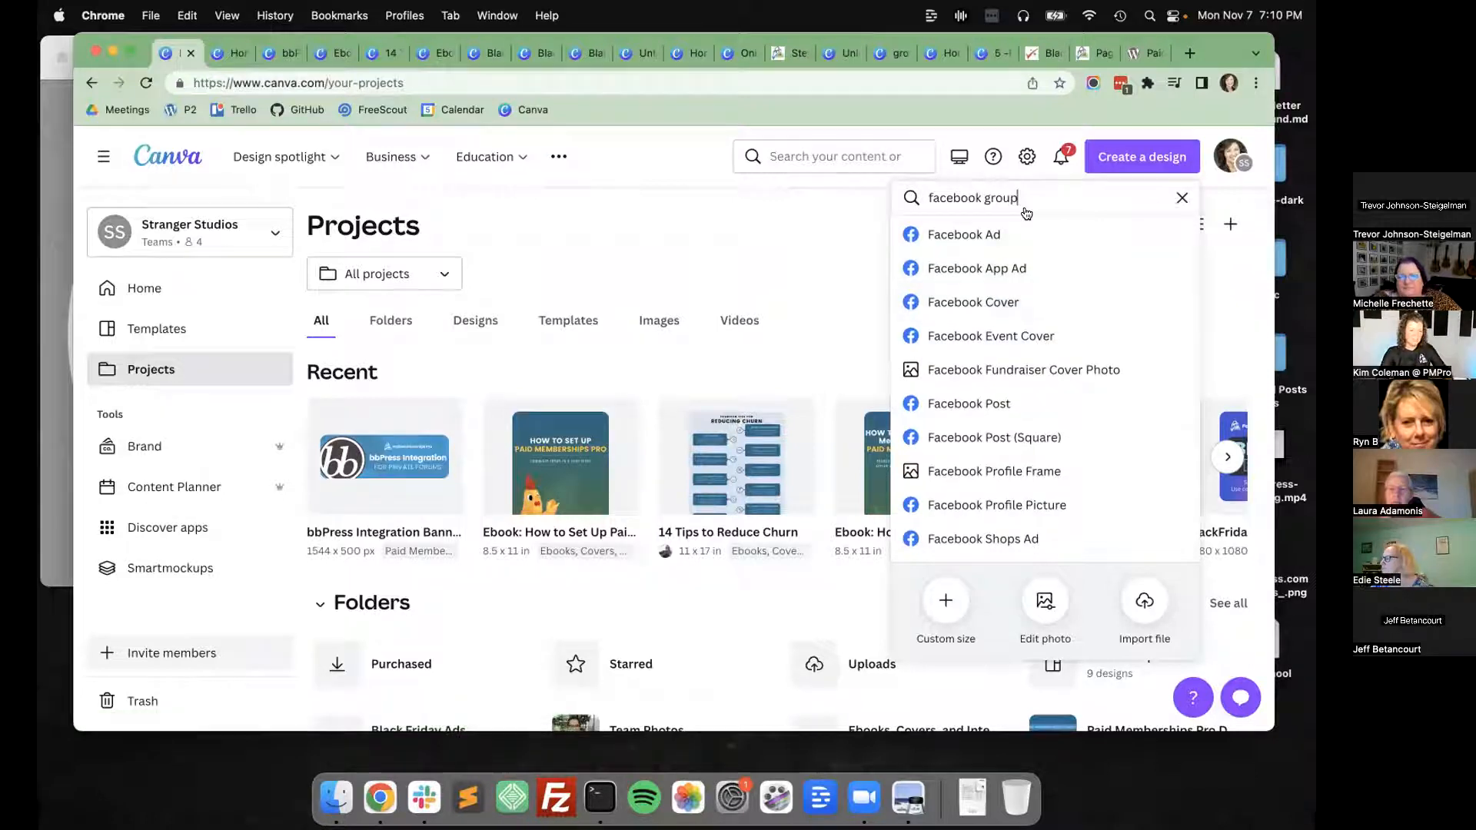
pyautogui.click(961, 300)
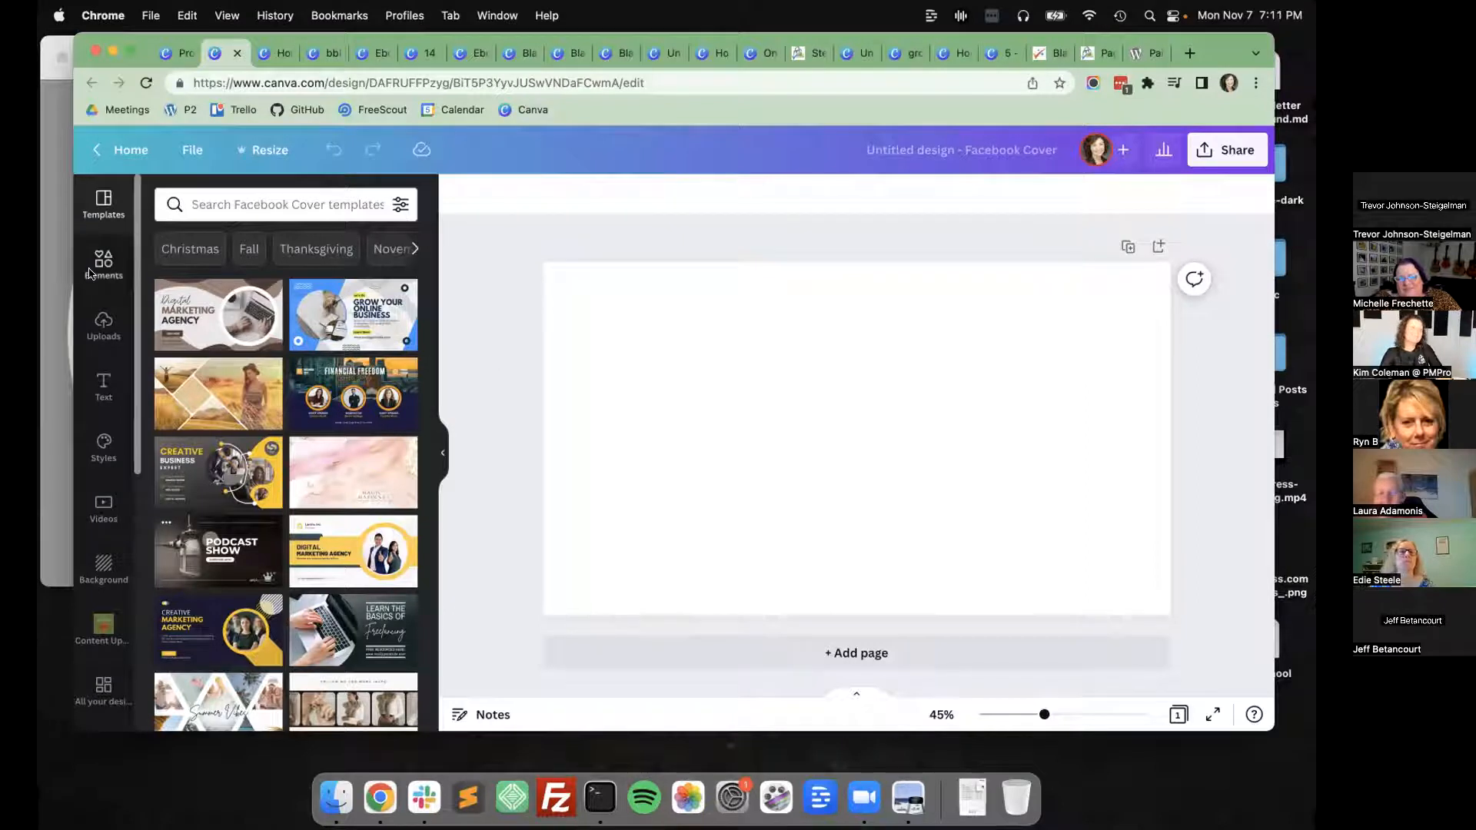
# Search the graphic elements for "river" and add the solid blue winding river to the cover.
pyautogui.click(91, 270)
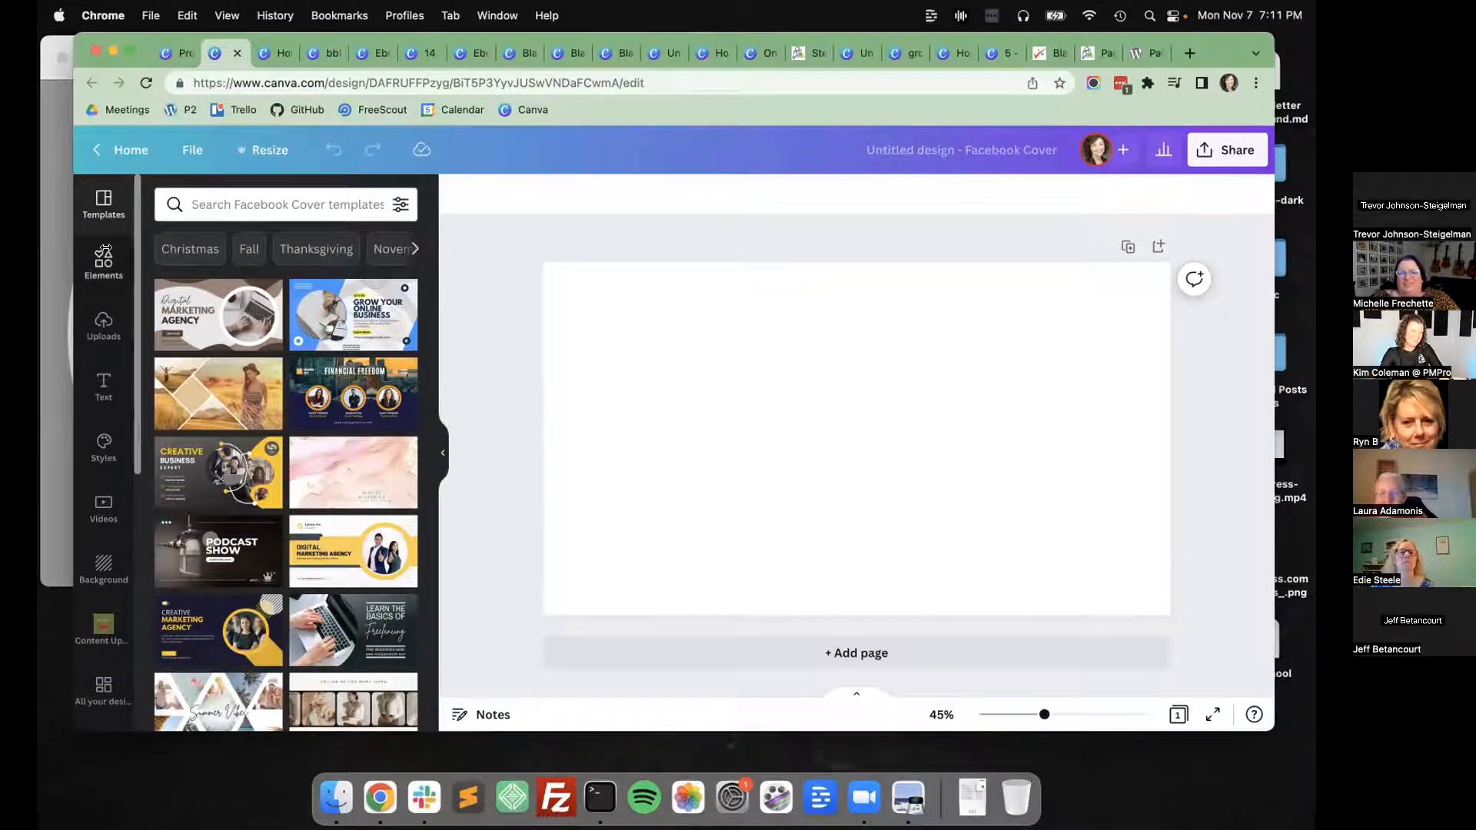
pyautogui.write('river')
pyautogui.press('Return')
pyautogui.click(219, 245)
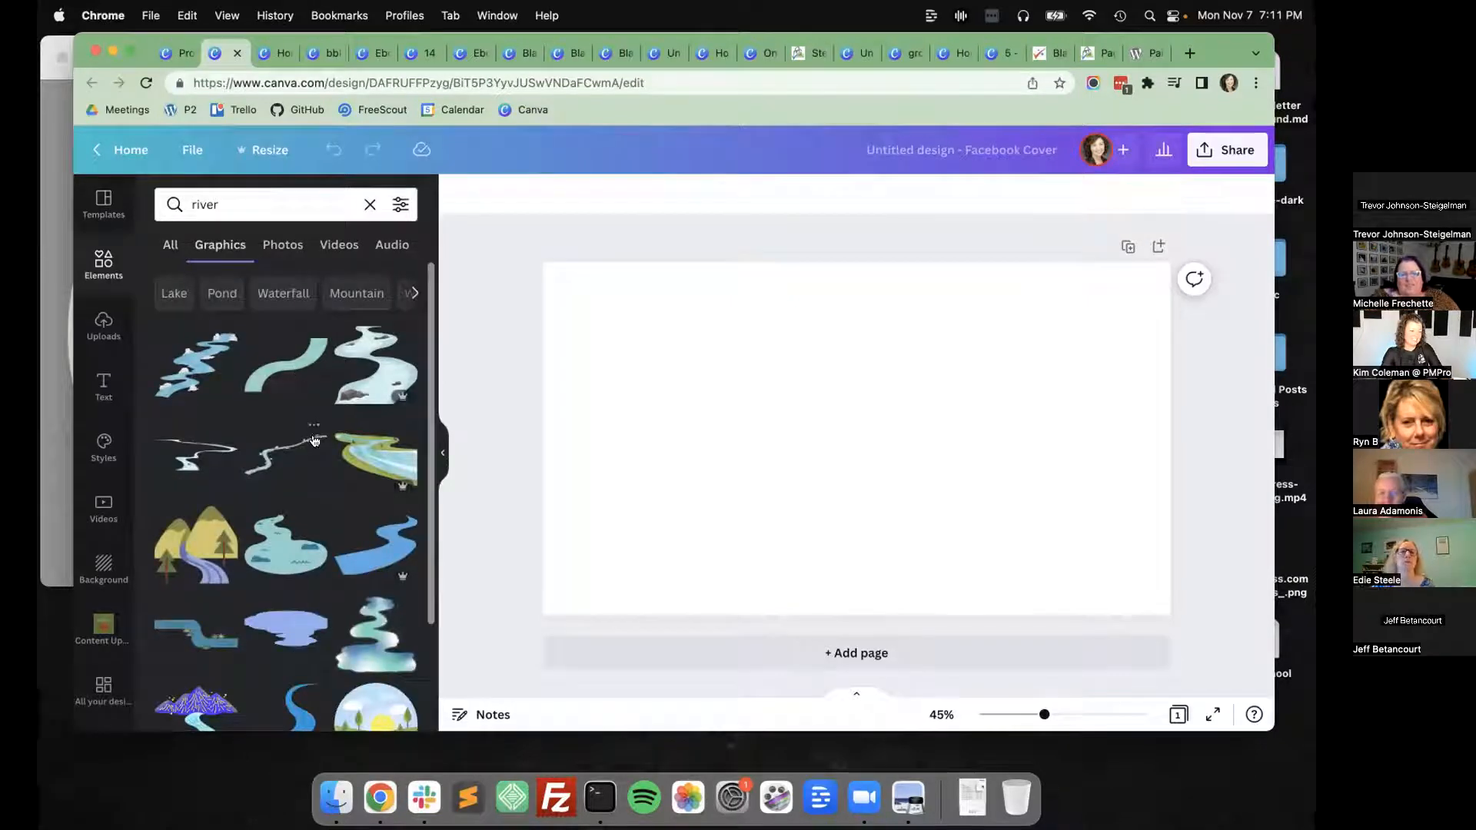
pyautogui.scroll(-3, 328, 481)
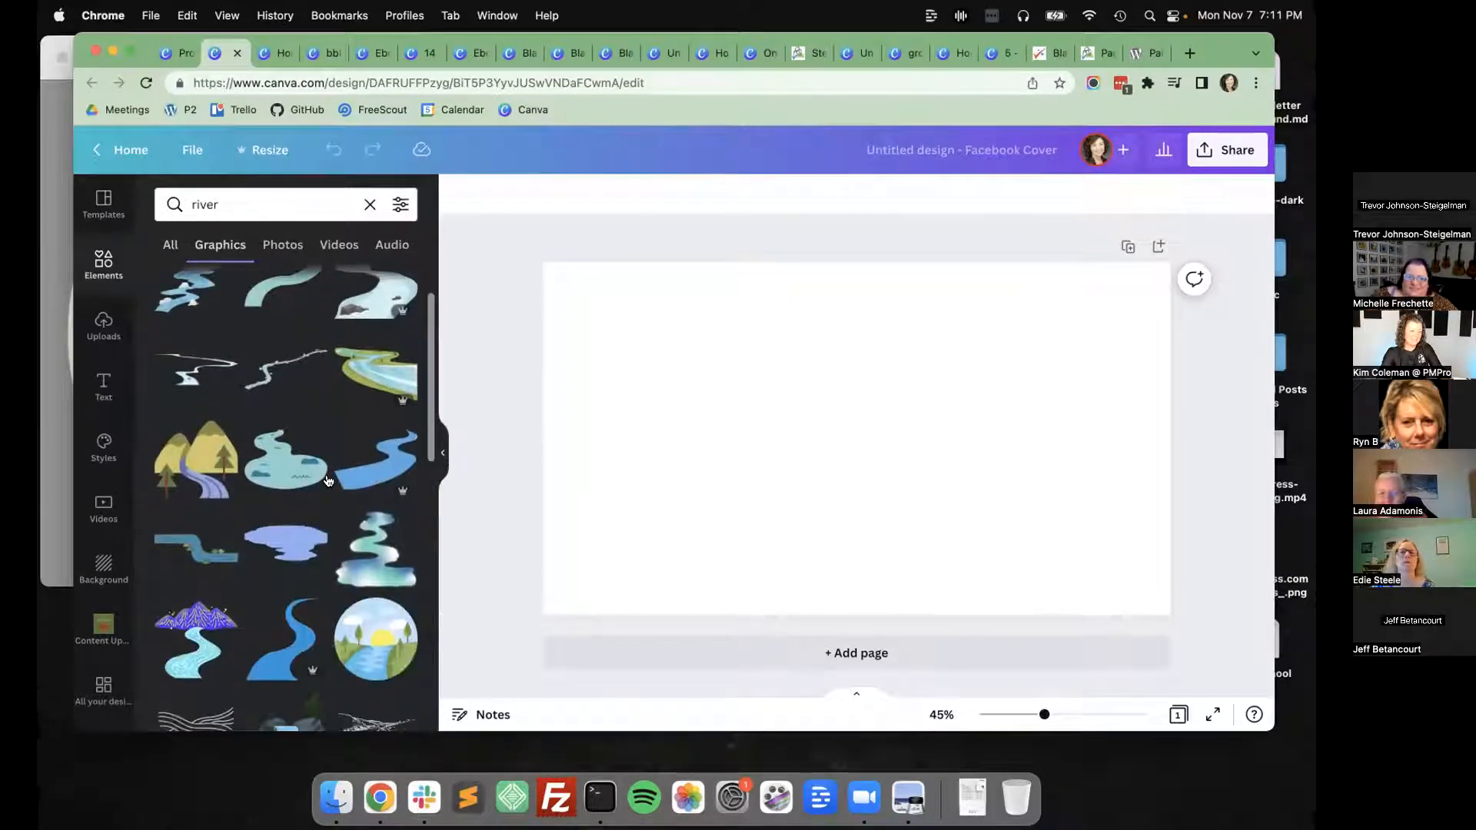
pyautogui.click(376, 419)
# Enlarge the river graphic and position it so it winds across the page and runs off the lower edge.
pyautogui.moveTo(874, 455); pyautogui.dragTo(1043, 352)
pyautogui.moveTo(929, 406); pyautogui.dragTo(505, 739)
pyautogui.moveTo(1016, 423)
pyautogui.mouseDown()
pyautogui.moveTo(1035, 395)
pyautogui.moveTo(1028, 415)
pyautogui.mouseUp()
pyautogui.click(484, 428)
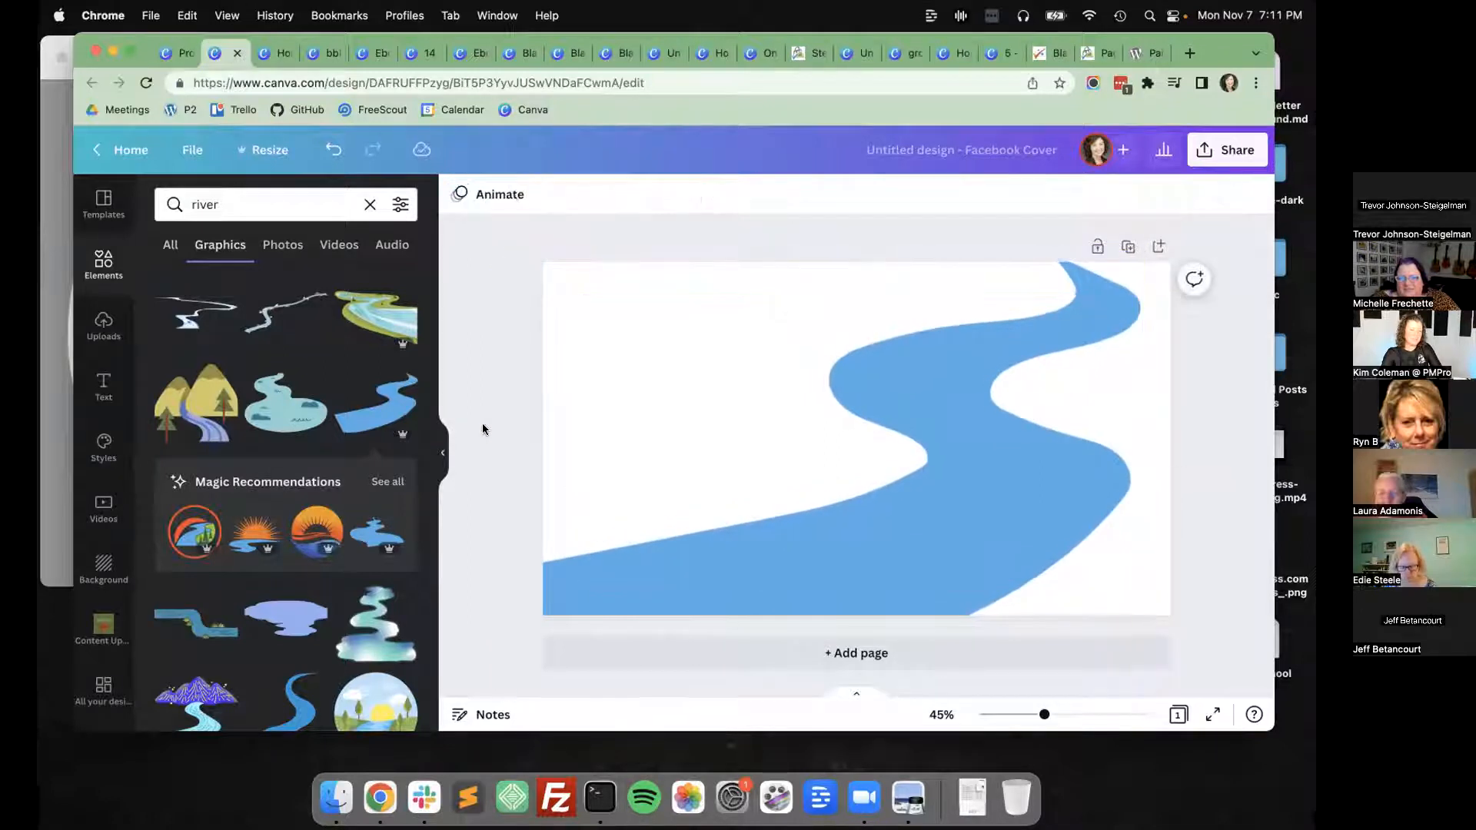
# Recolour the river graphic with the first blue in the Paid Memberships Pro Colors palette.
pyautogui.click(648, 377)
pyautogui.click(457, 193)
pyautogui.click(97, 264)
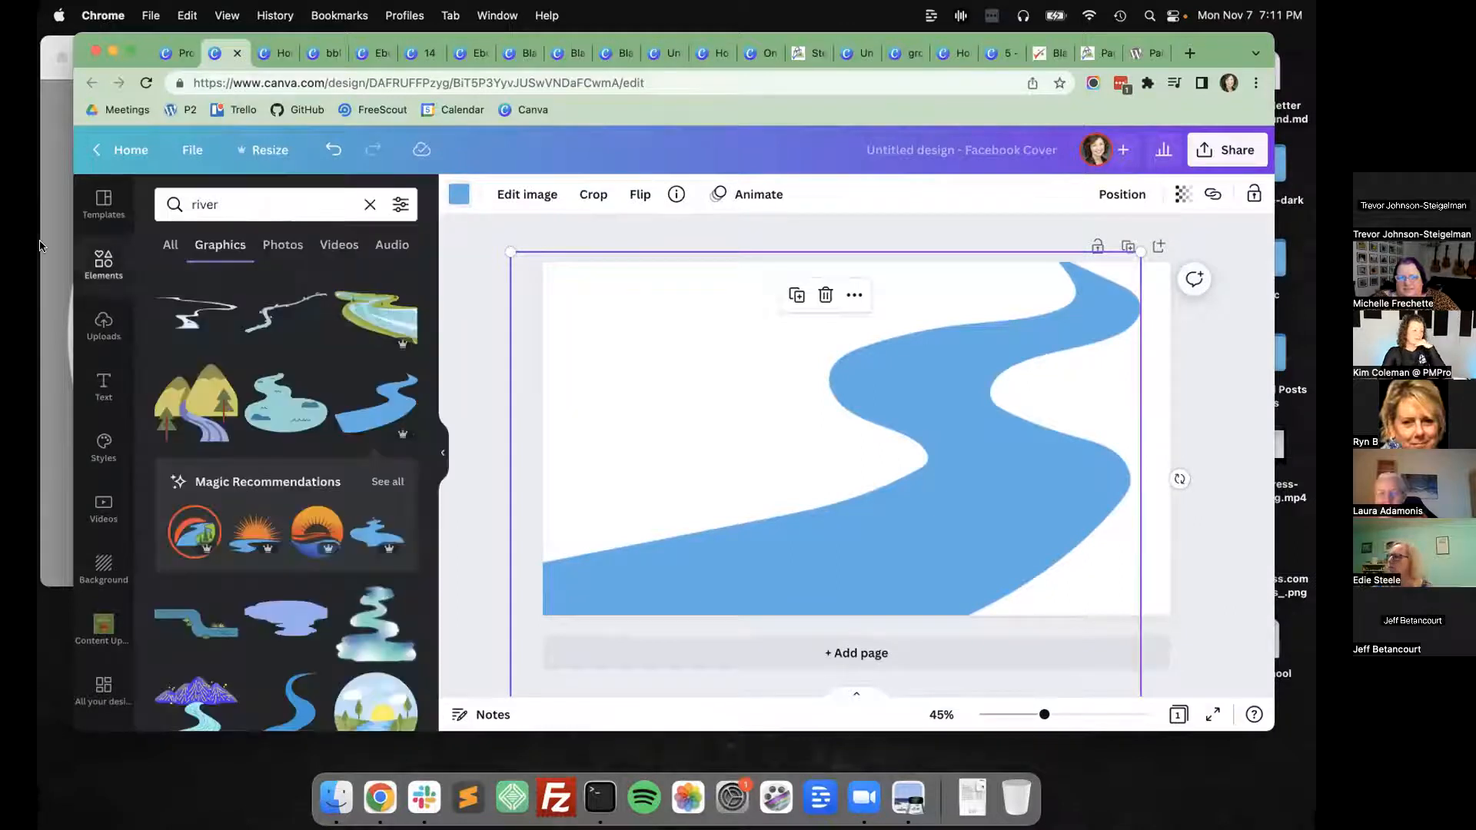
pyautogui.click(97, 265)
pyautogui.click(229, 206)
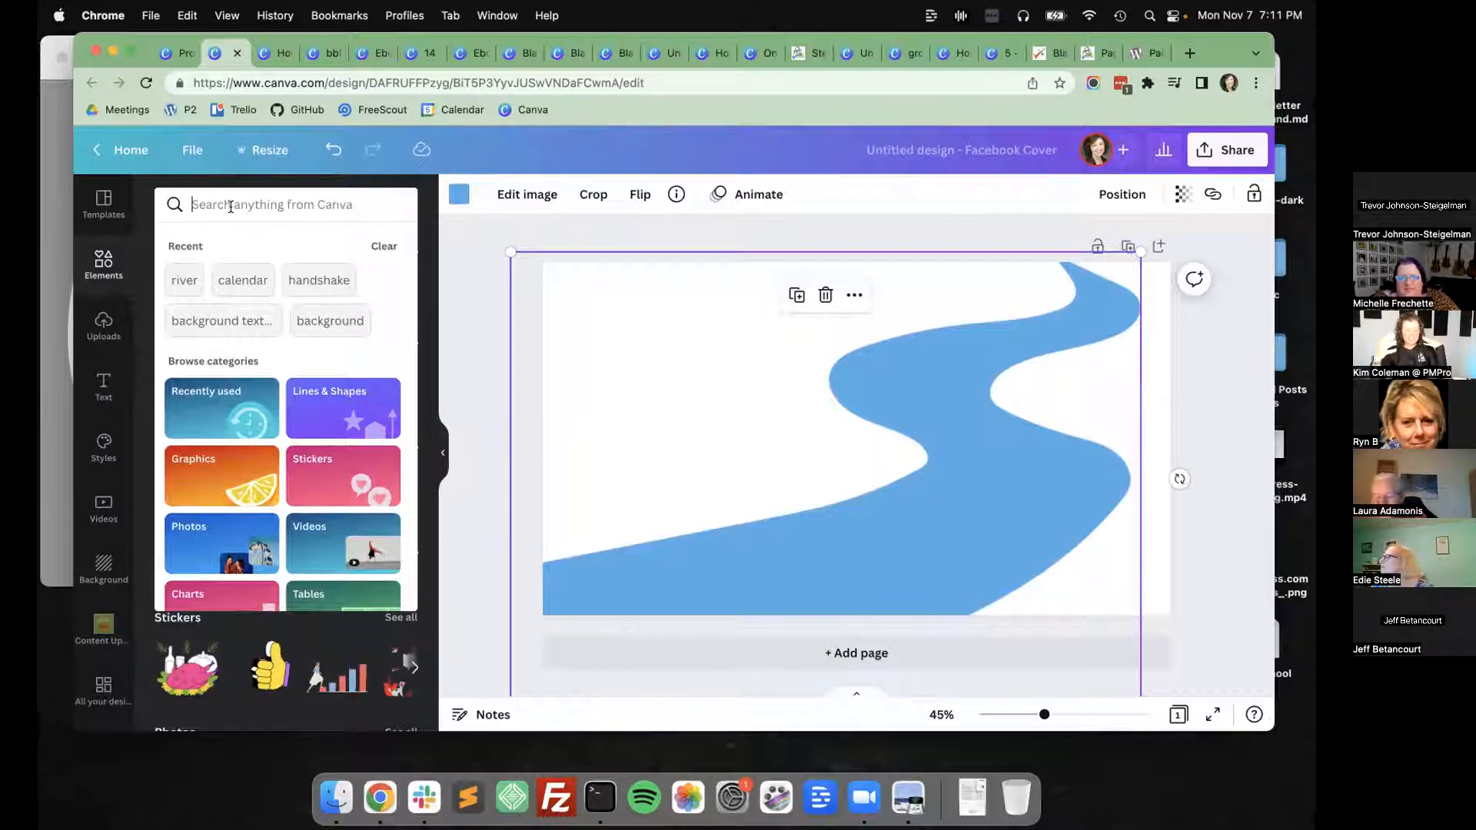
pyautogui.click(513, 298)
pyautogui.click(459, 195)
pyautogui.click(173, 448)
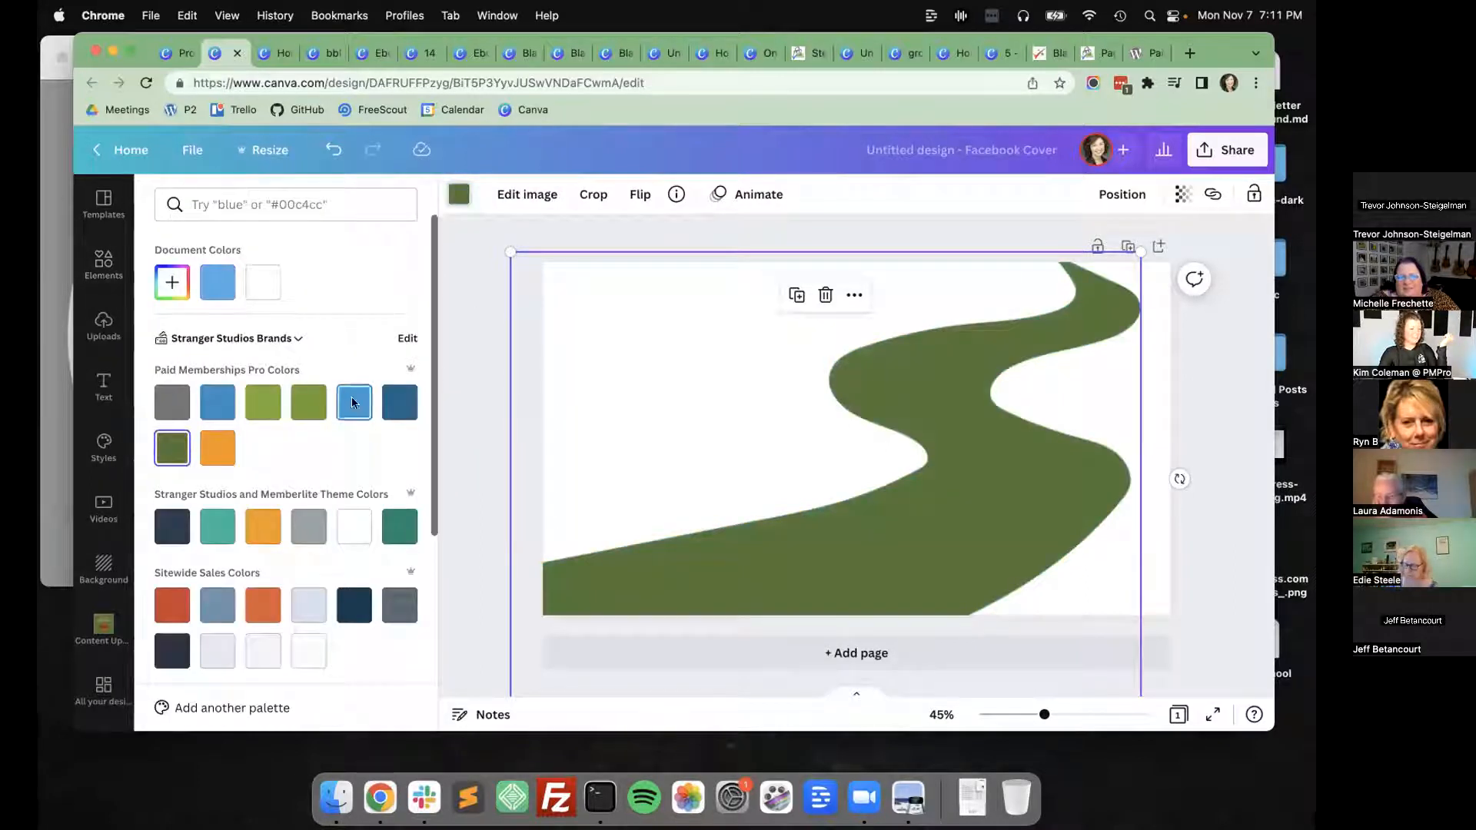
pyautogui.click(215, 403)
pyautogui.click(520, 316)
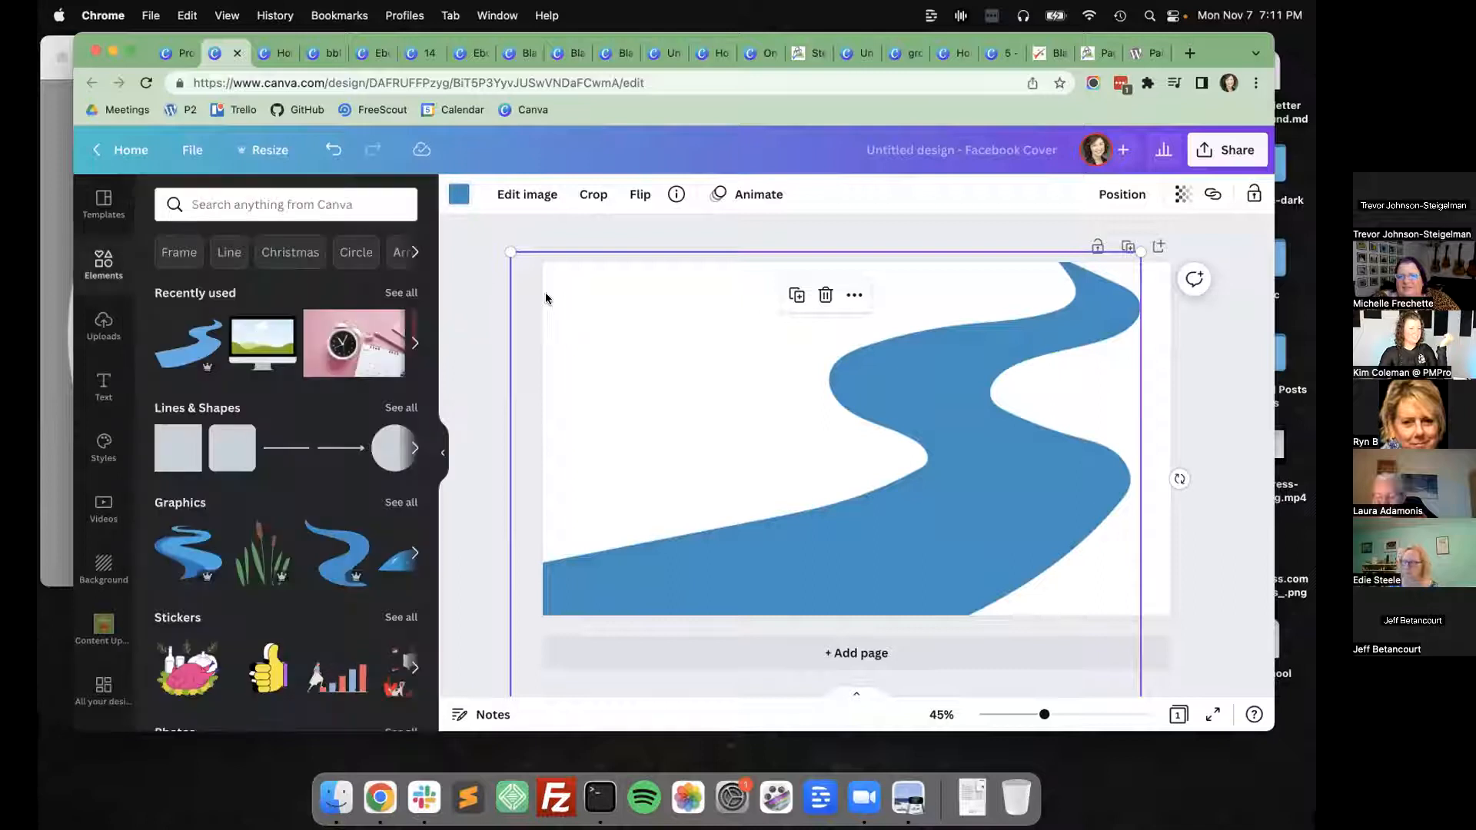
# Set the page background to the dark green from Paid Memberships Pro Colors, and shift the river so it meets the page's left edge.
pyautogui.moveTo(637, 299); pyautogui.dragTo(704, 292)
pyautogui.click(548, 297)
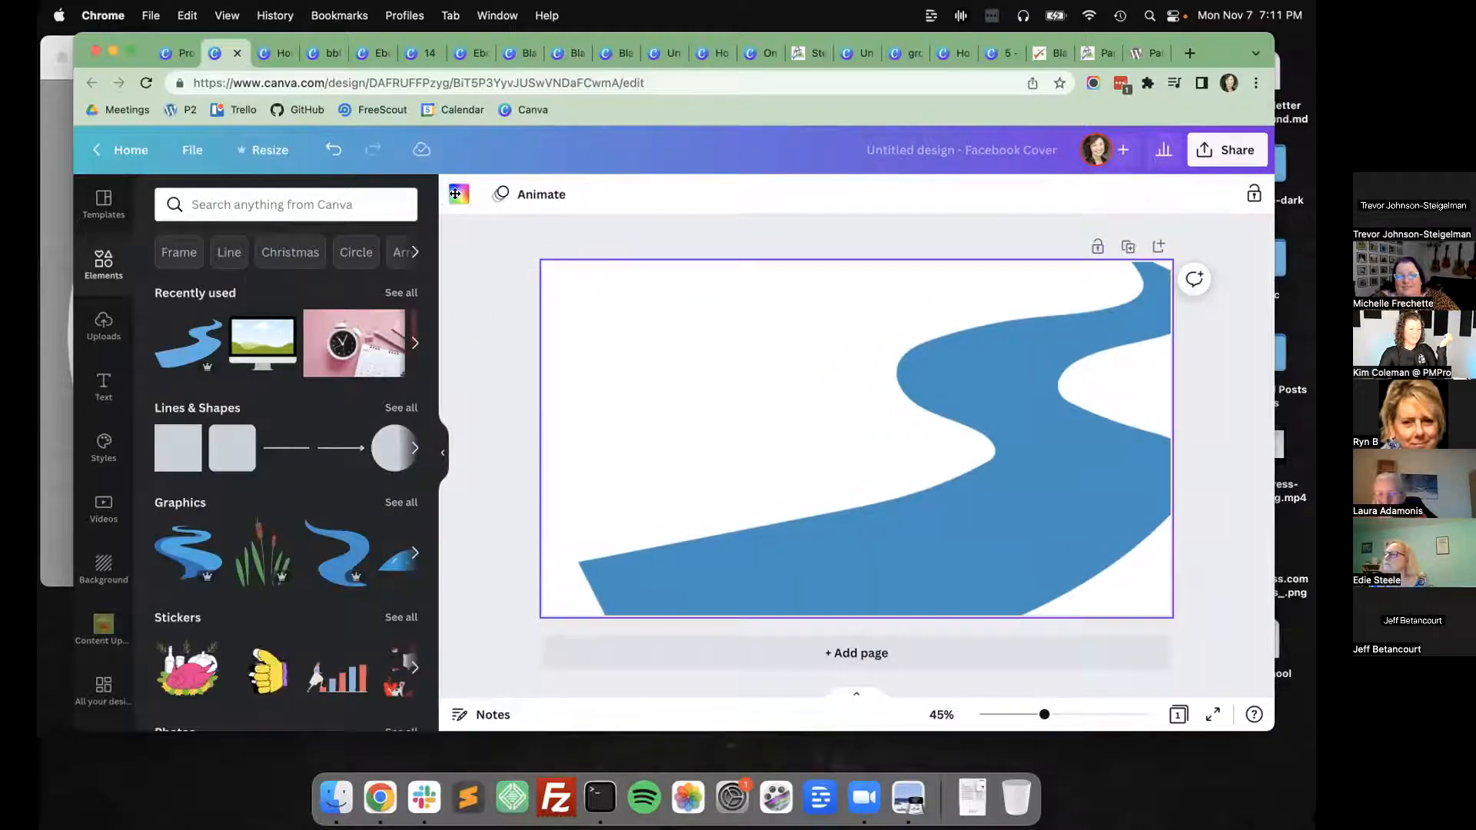
pyautogui.click(455, 194)
pyautogui.click(171, 446)
pyautogui.click(485, 367)
pyautogui.moveTo(983, 510); pyautogui.dragTo(917, 538)
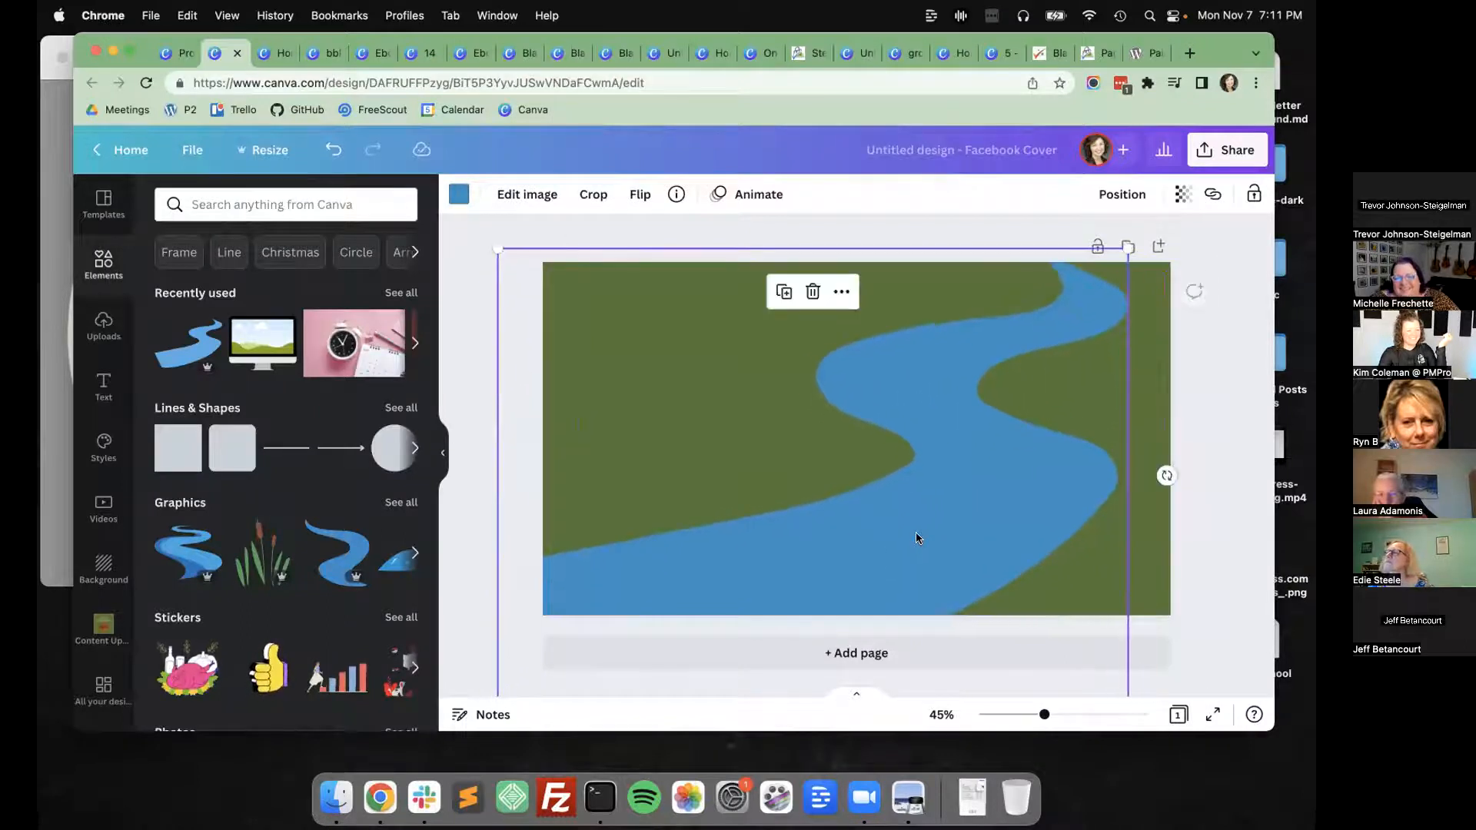
pyautogui.click(505, 402)
# Search the elements for "people walking" and look through the results for a suitable figure.
pyautogui.click(217, 203)
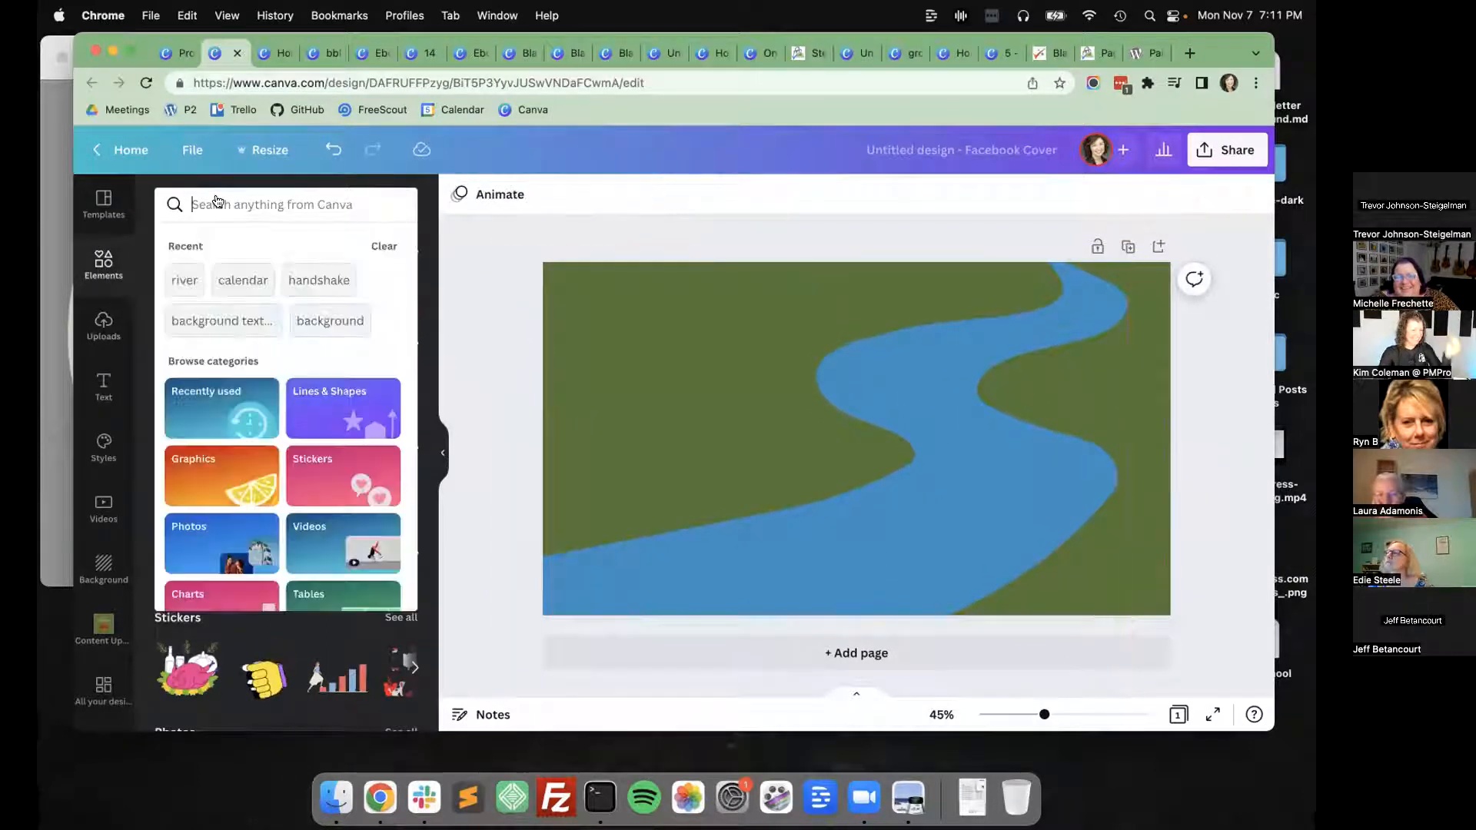
pyautogui.write('people')
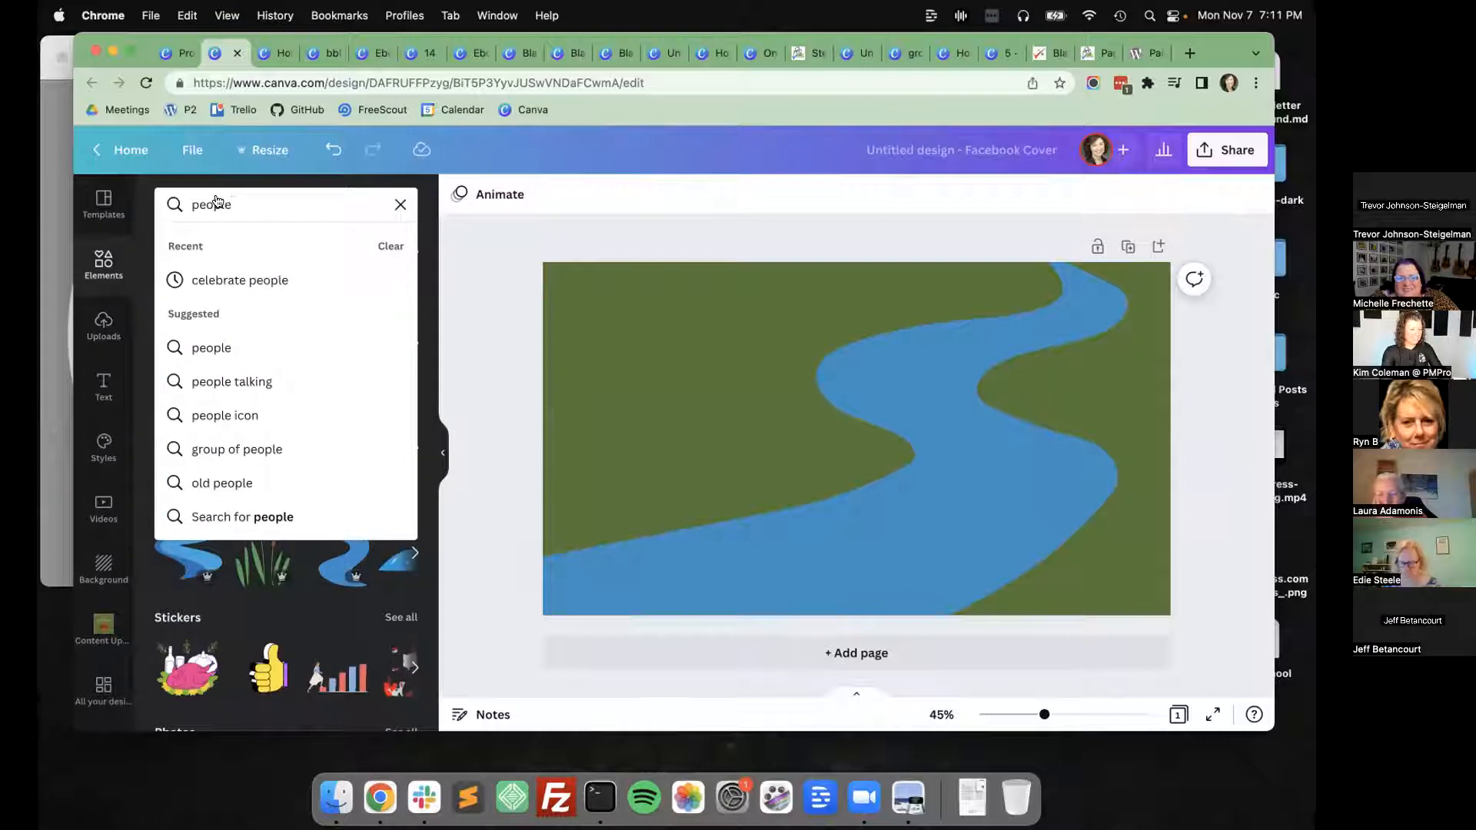
pyautogui.write(' walking')
pyautogui.press('Return')
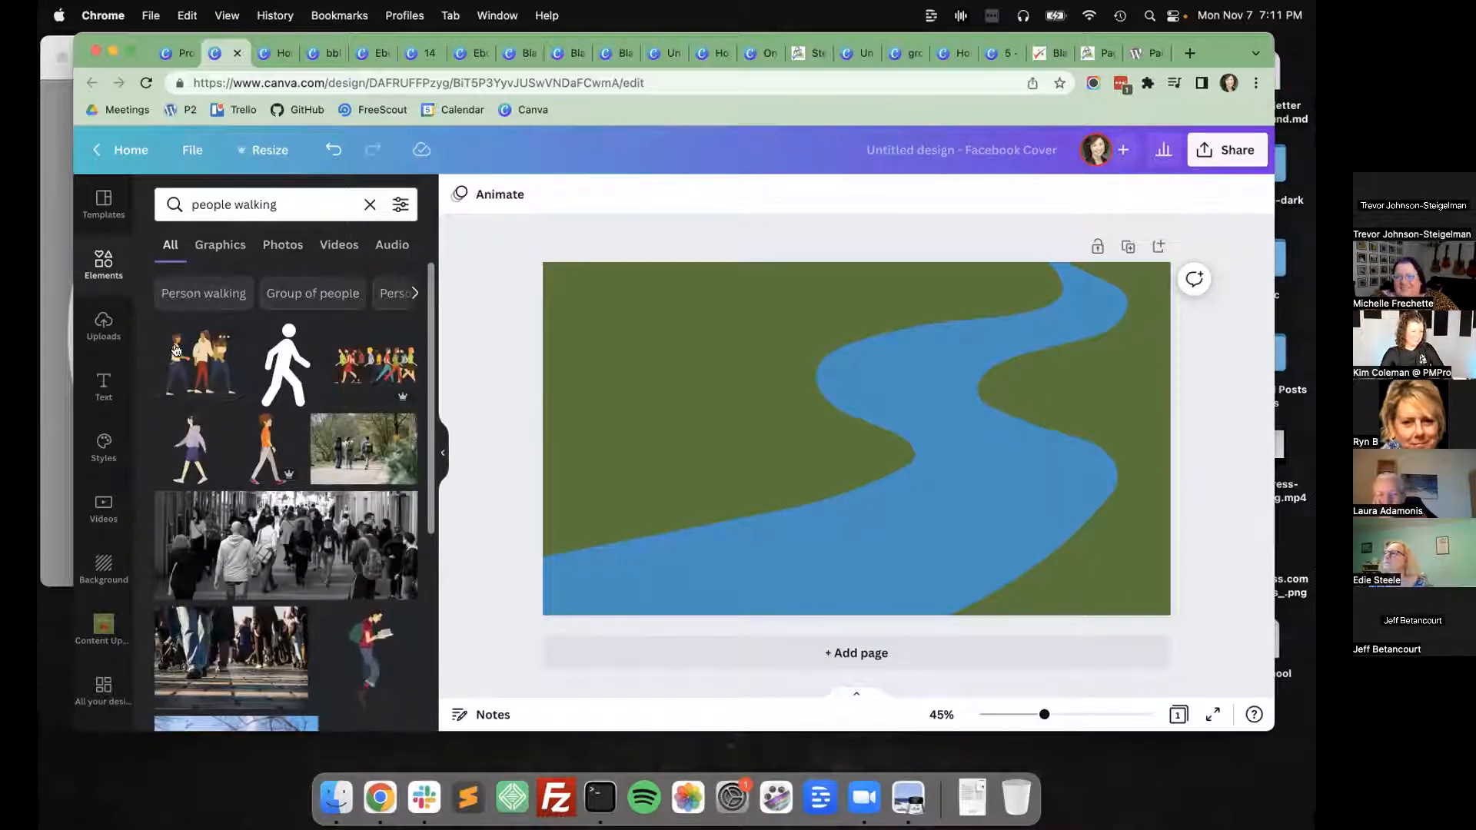
pyautogui.scroll(-3, 176, 351)
pyautogui.scroll(-6, 175, 351)
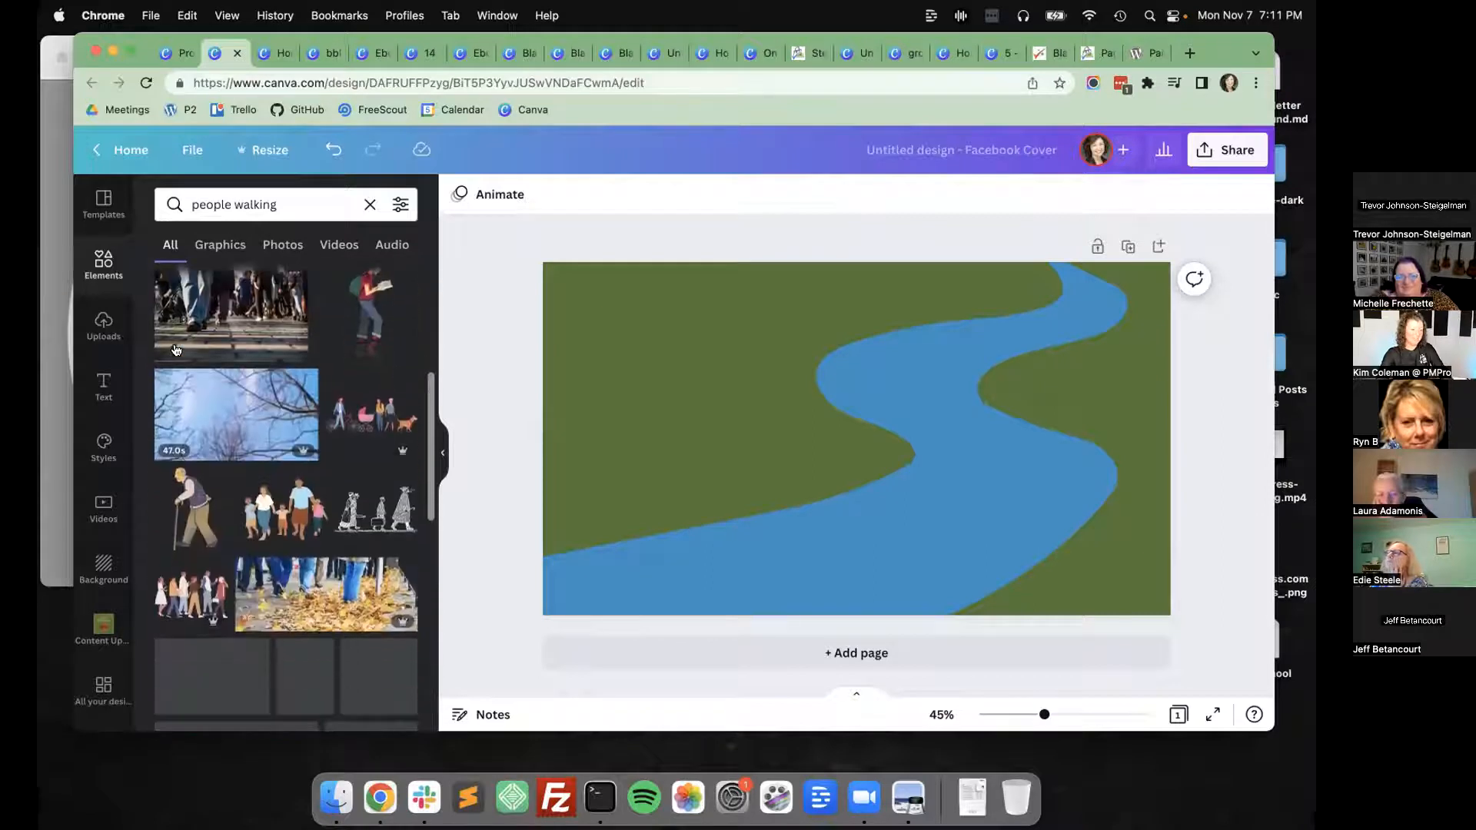
# Try the old man with a cane and the group of four teal-clothed figures on the cover, deleting each one.
pyautogui.click(191, 515)
pyautogui.moveTo(838, 438); pyautogui.dragTo(659, 435)
pyautogui.press('Delete')
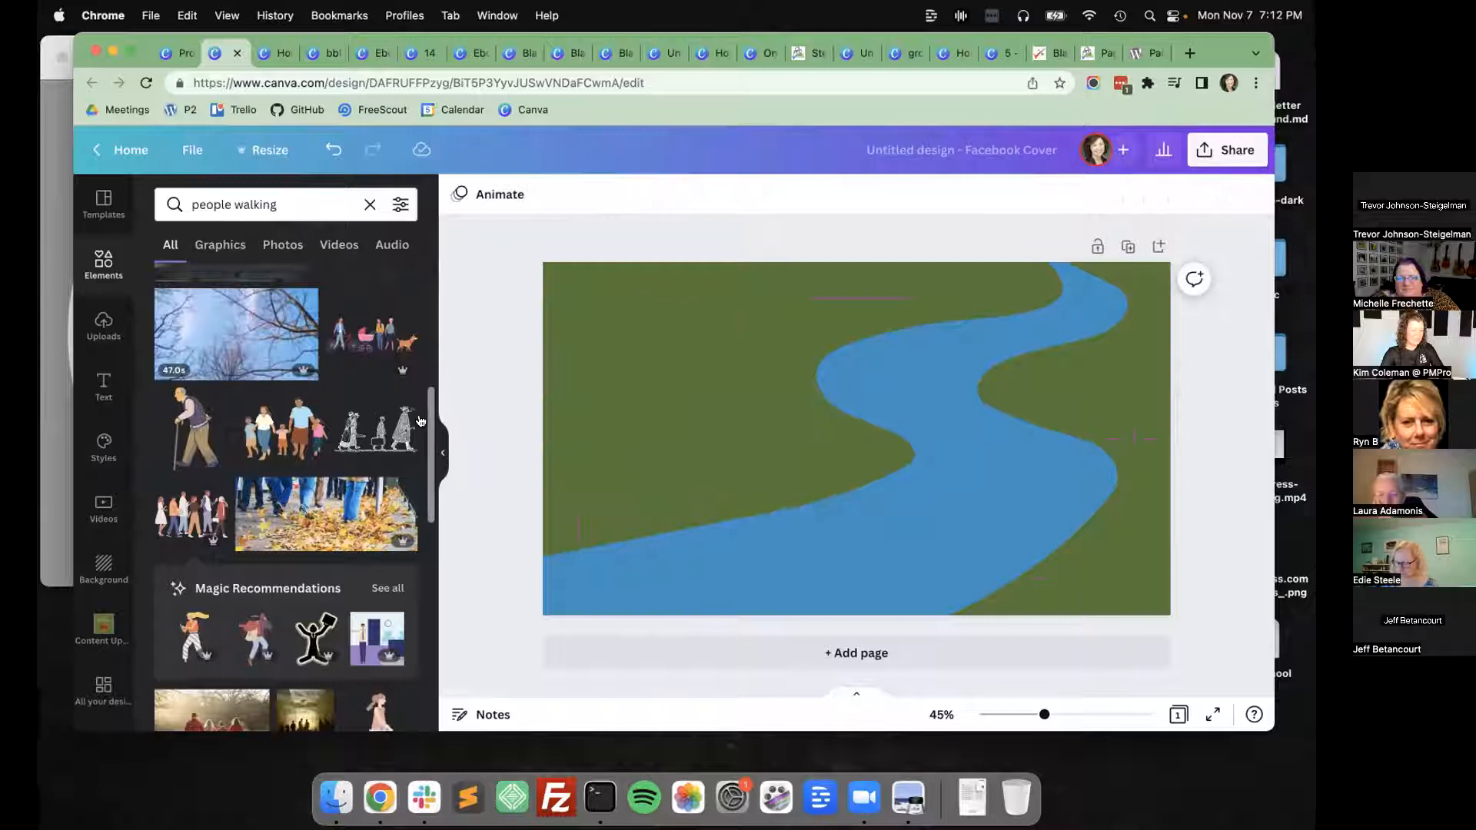
pyautogui.scroll(-6, 200, 518)
pyautogui.scroll(-3, 200, 517)
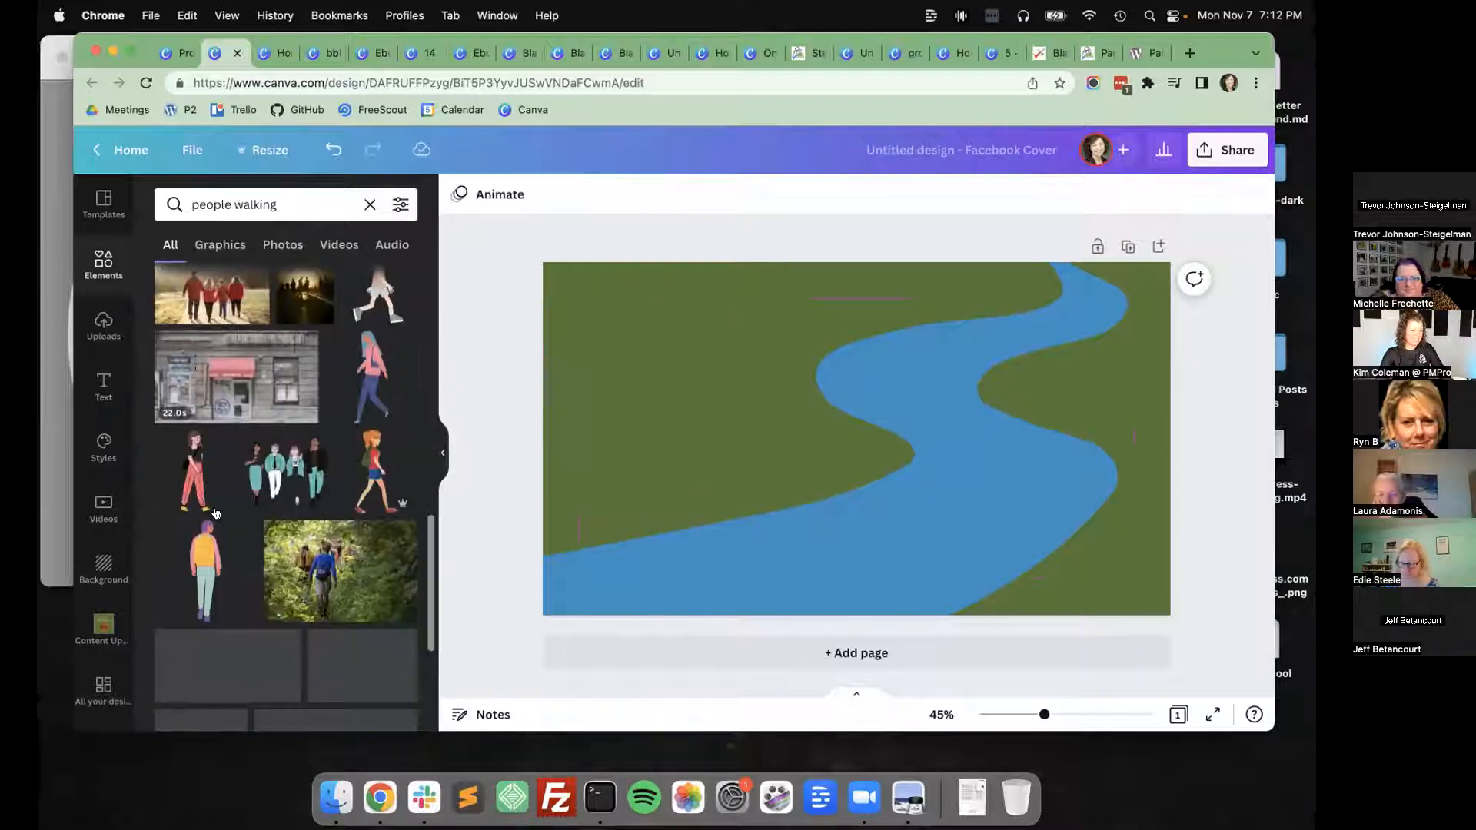
pyautogui.click(284, 470)
pyautogui.press('Delete')
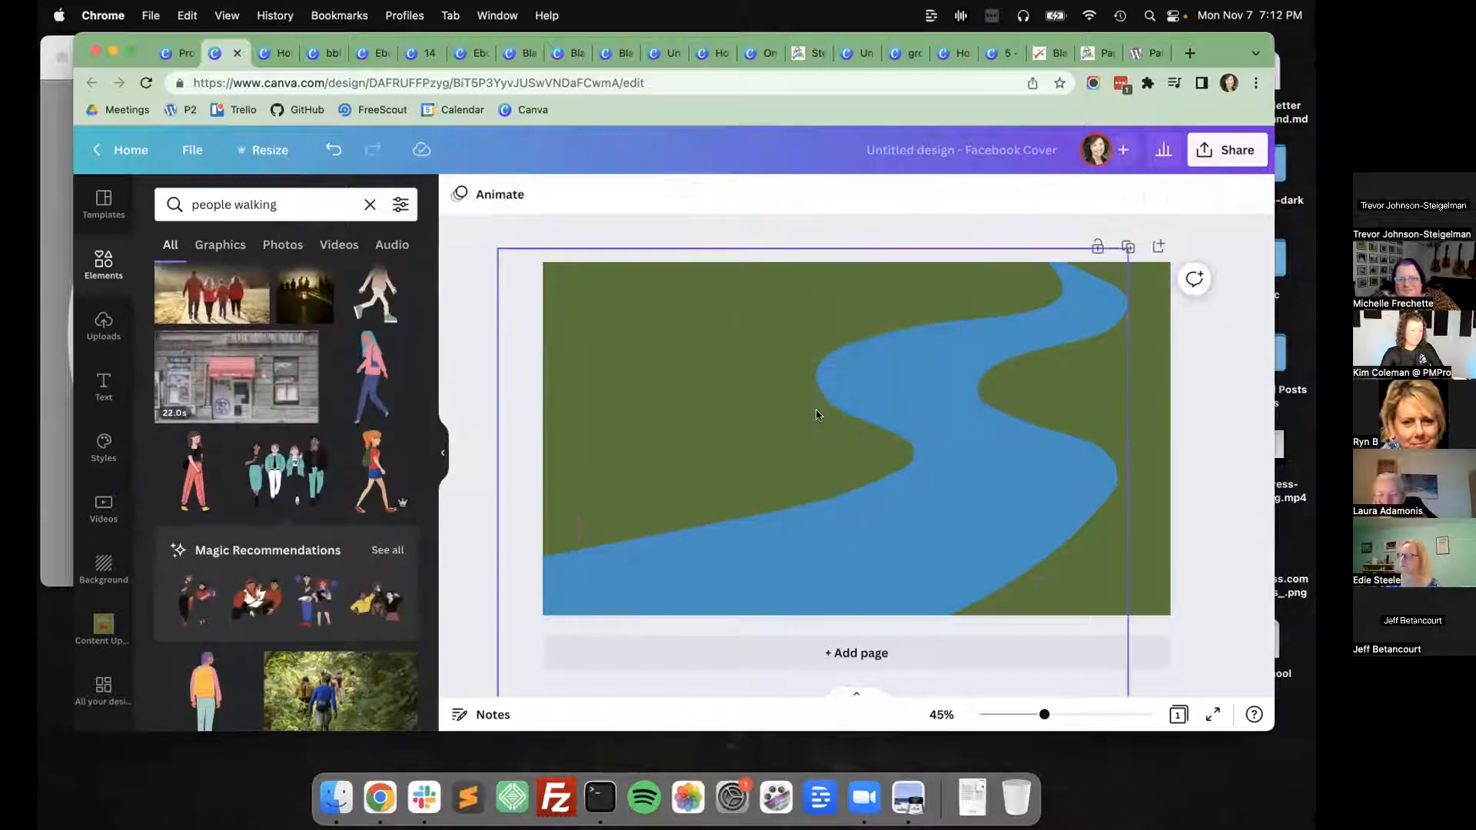
# Try the walking couple graphic on the cover, delete it, and look through more walking figures.
pyautogui.scroll(-7, 278, 477)
pyautogui.scroll(-3, 254, 492)
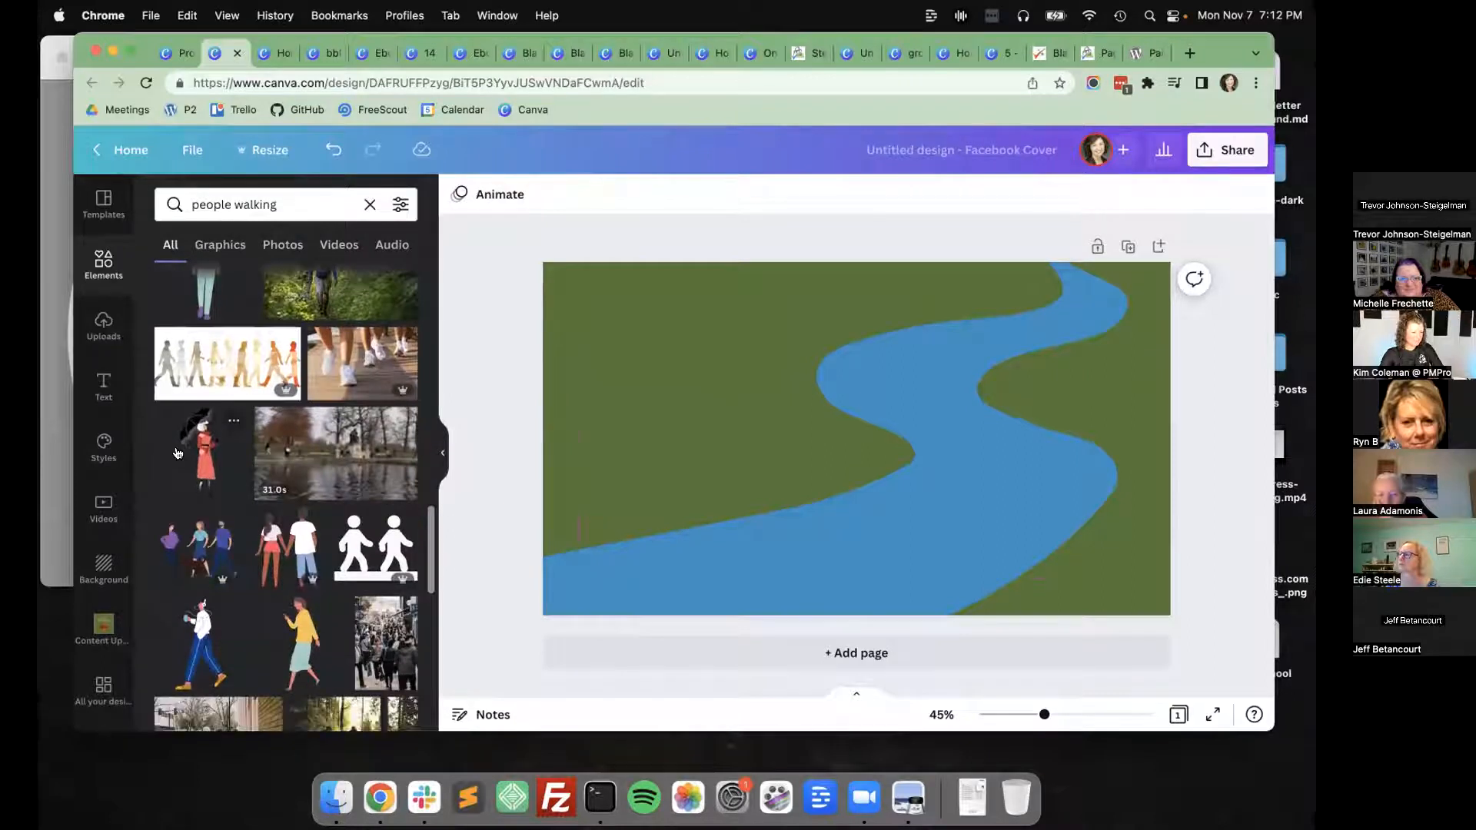
pyautogui.click(308, 544)
pyautogui.press('Delete')
pyautogui.scroll(-10, 334, 541)
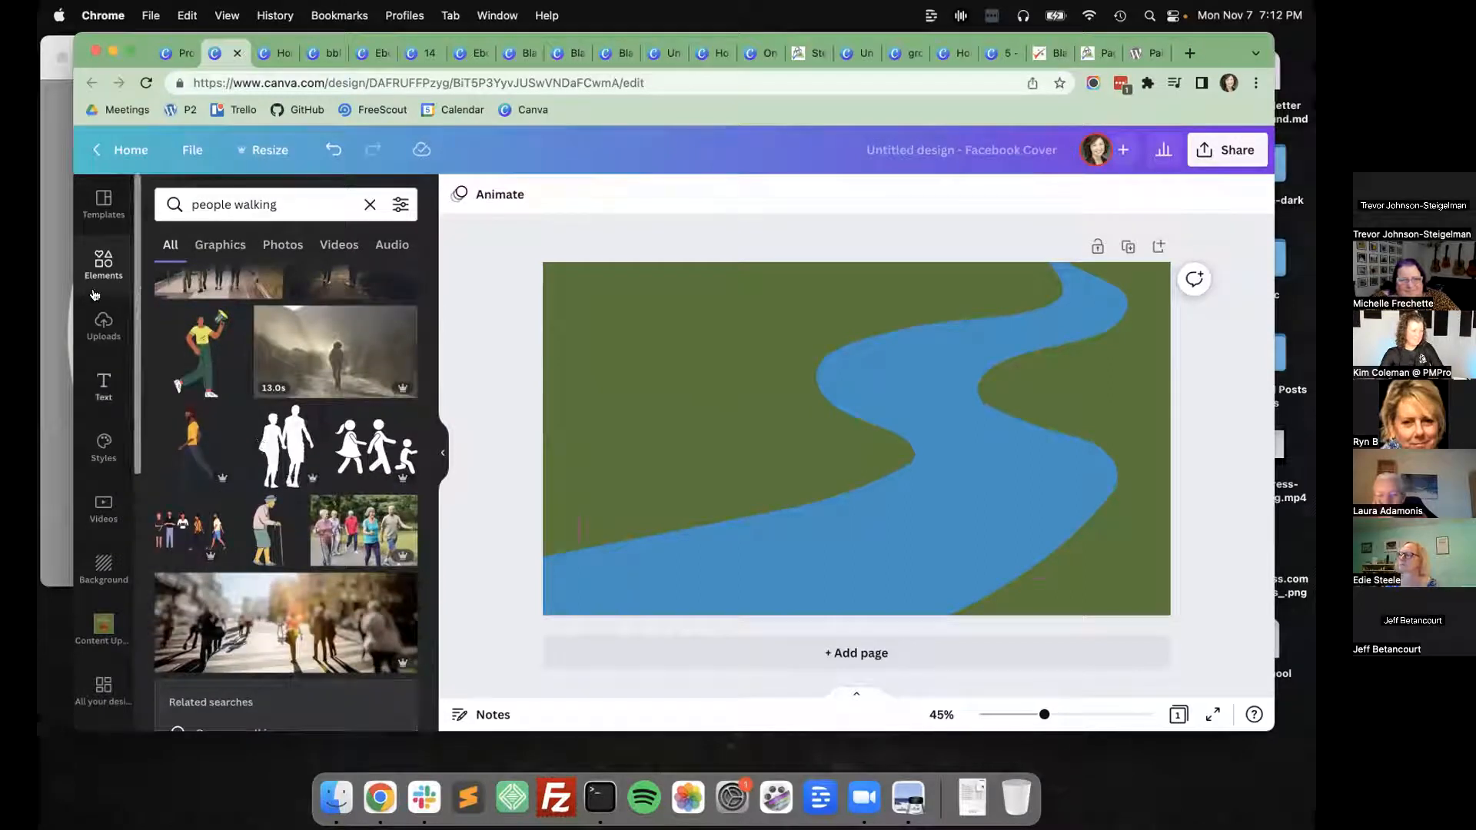
# Search the templates for "facebook cover" and browse the resulting layouts.
pyautogui.click(103, 203)
pyautogui.click(286, 203)
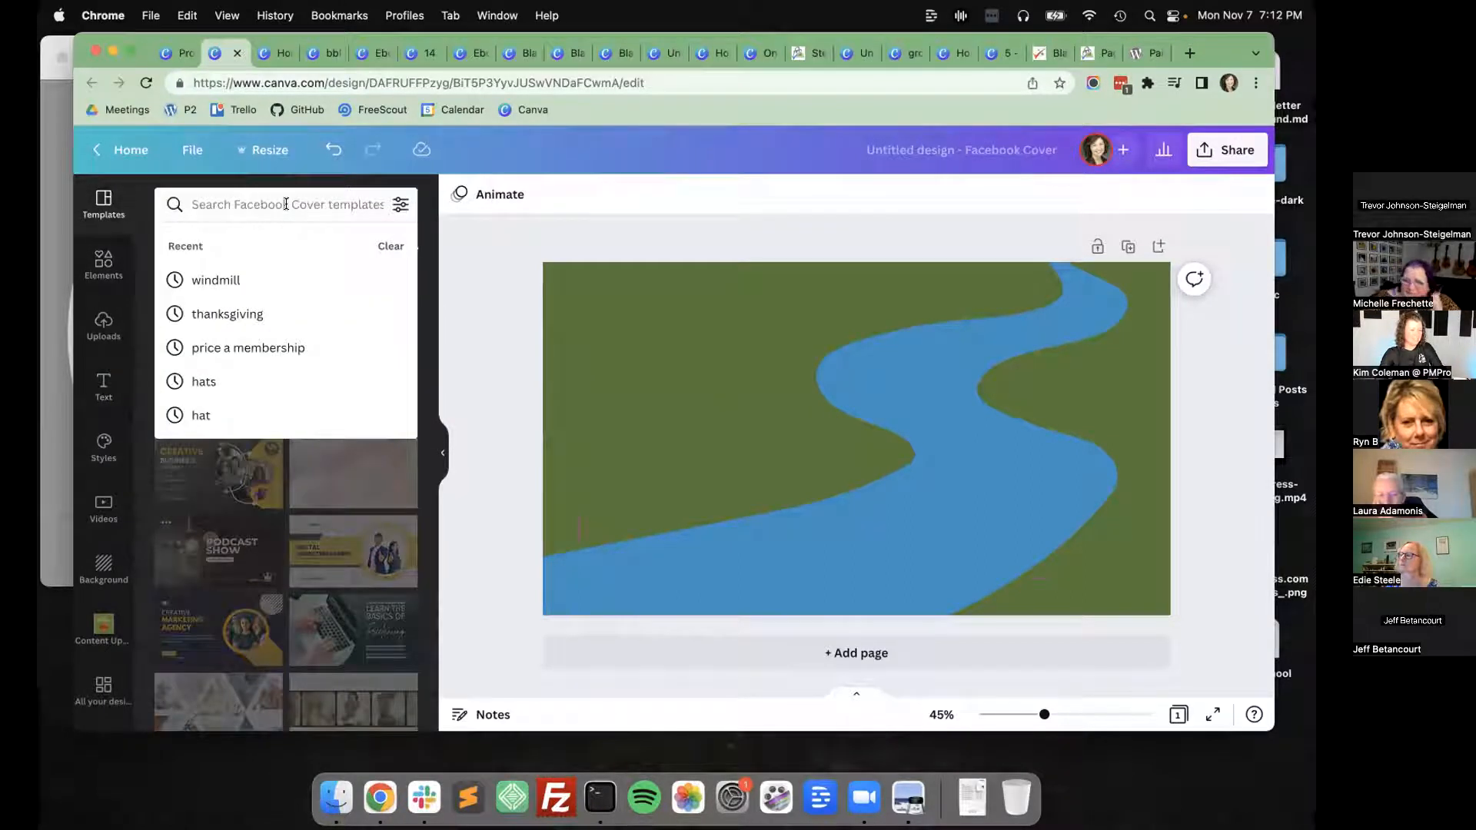
pyautogui.write('facebook cover')
pyautogui.press('Return')
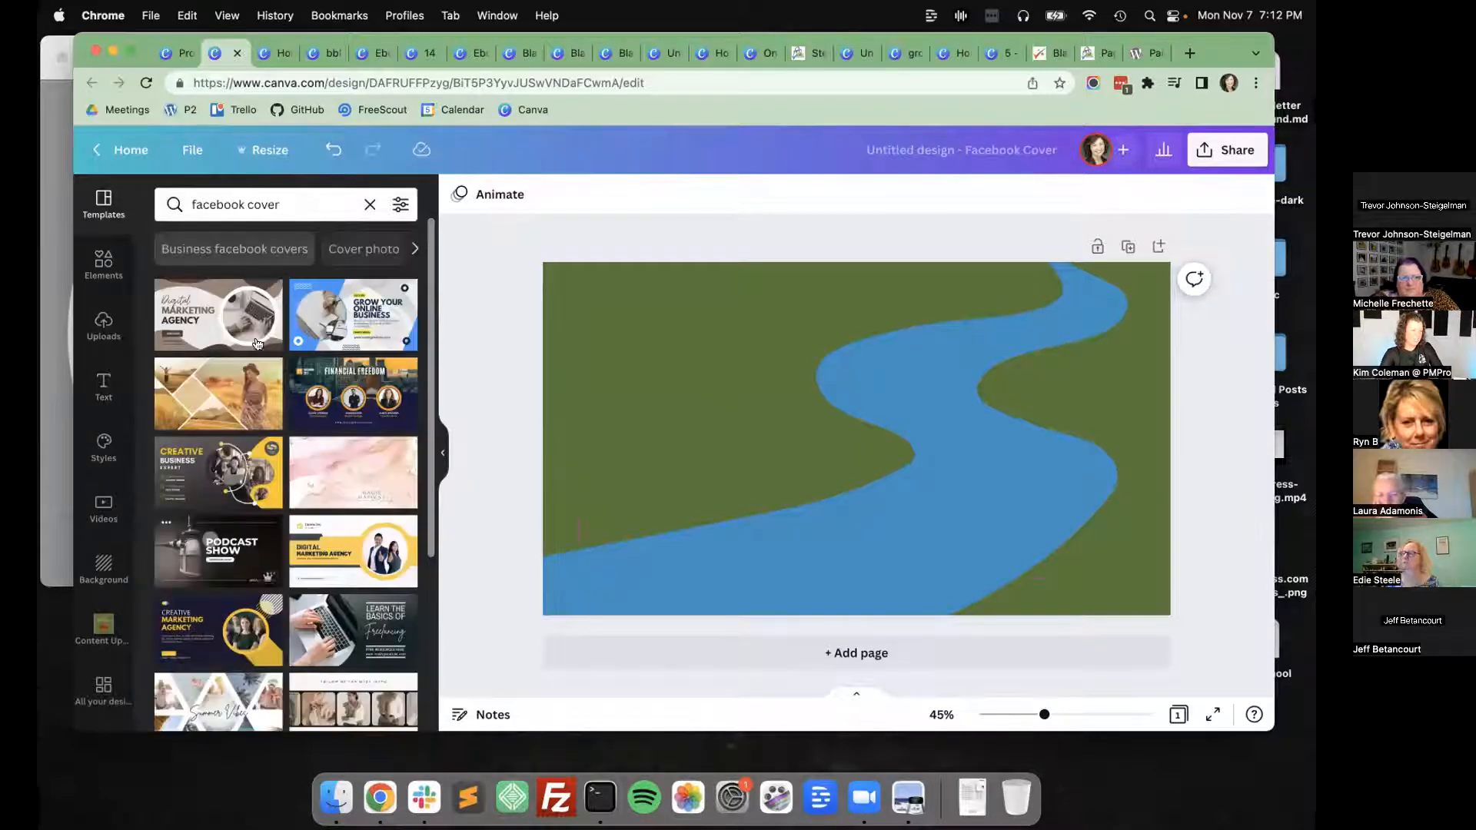
pyautogui.scroll(-3, 262, 376)
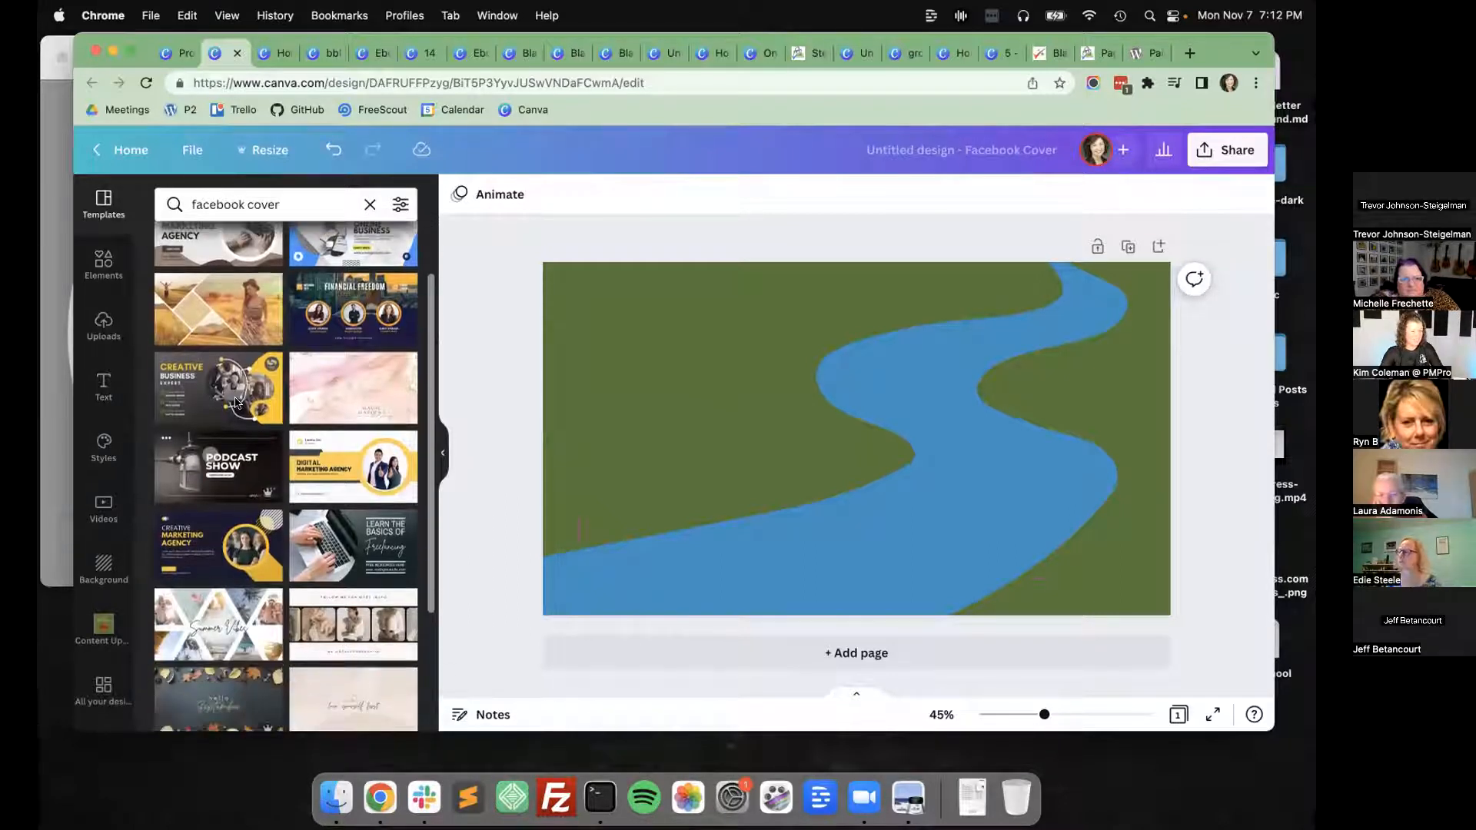
pyautogui.scroll(-3, 237, 402)
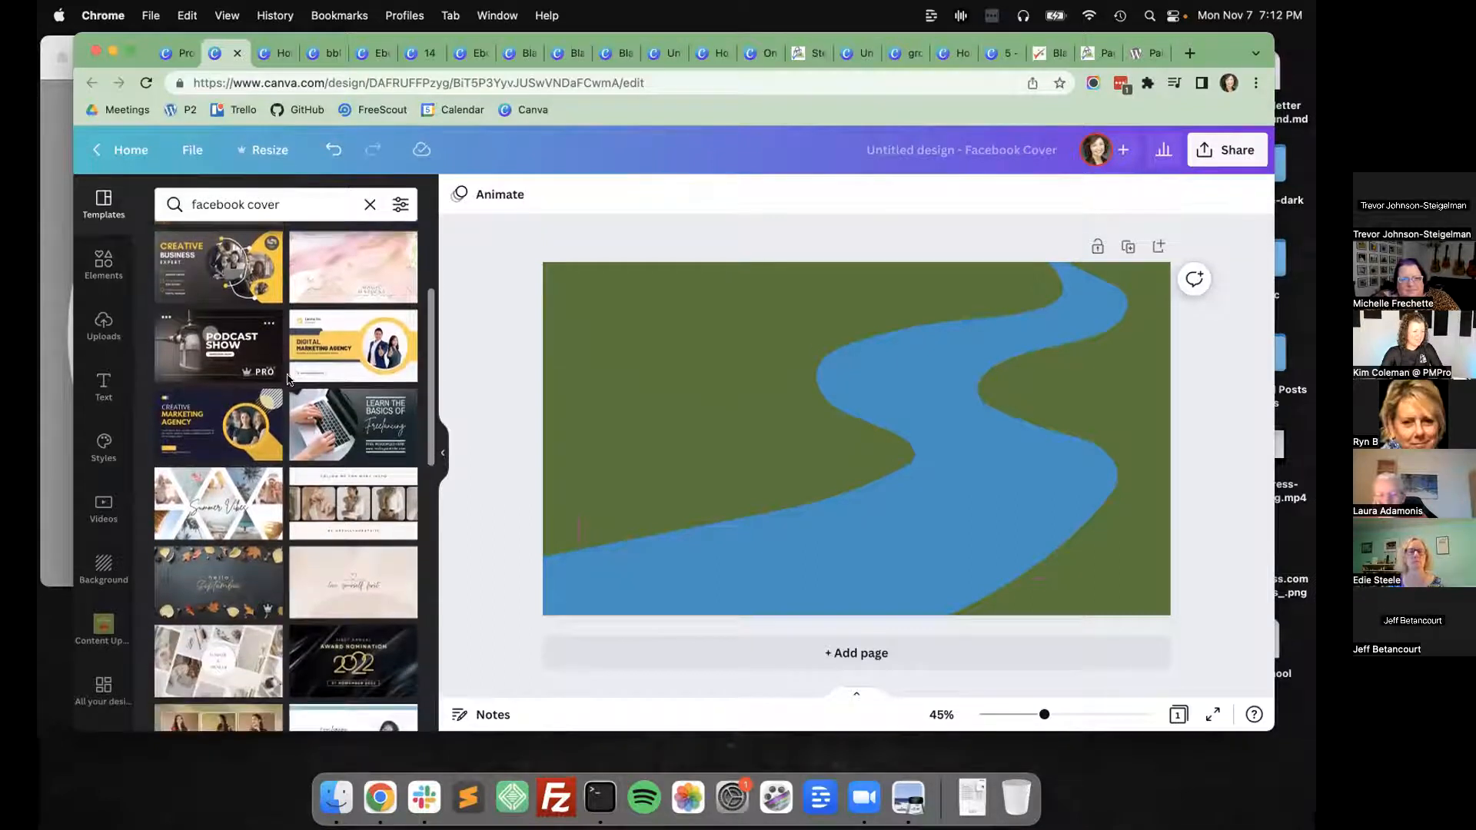
# Apply the "Learn the Basics of Freelancing" template to the cover, undoing it once and restoring it.
pyautogui.click(402, 415)
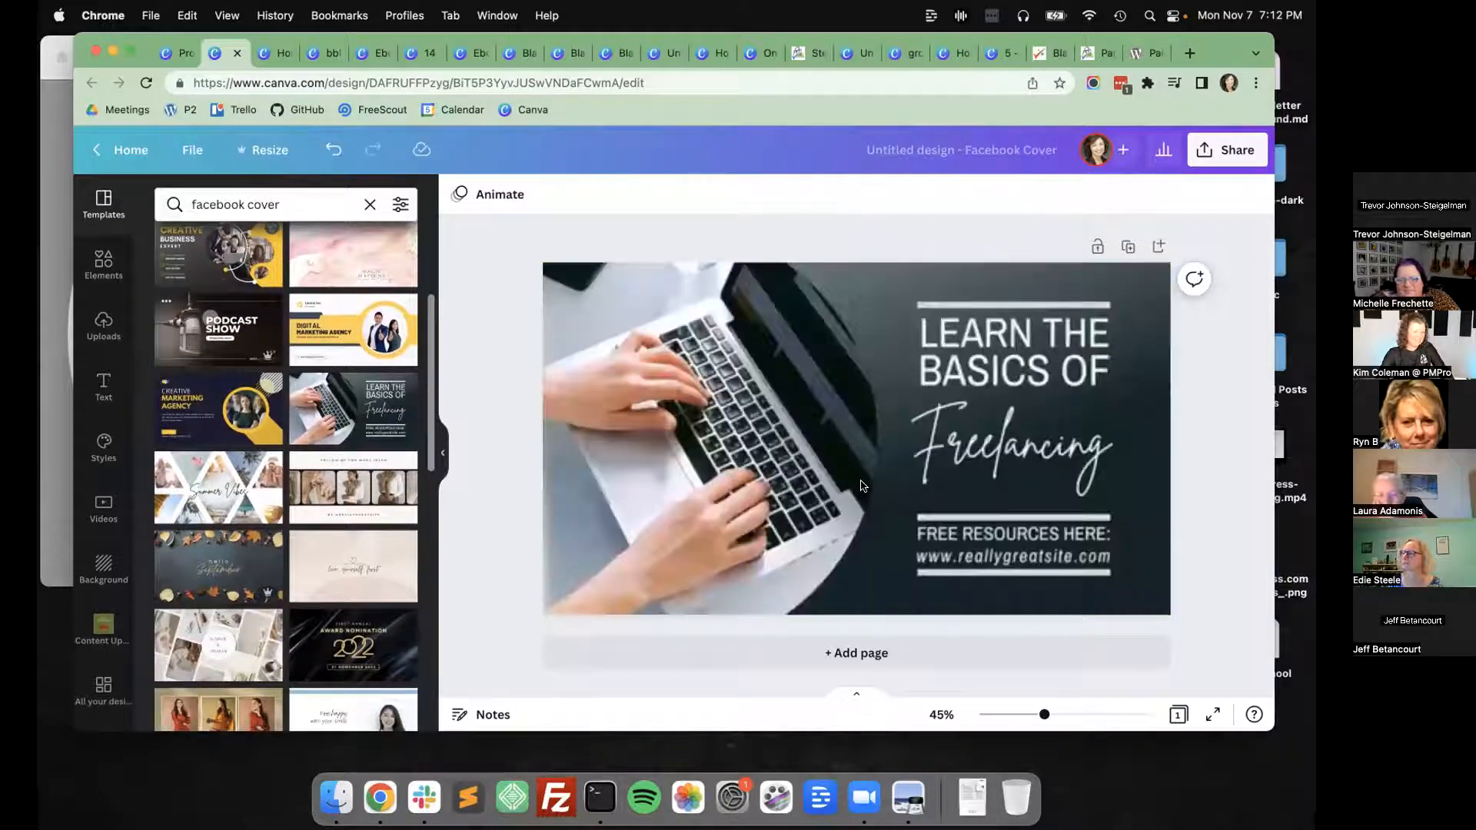
pyautogui.moveTo(879, 651); pyautogui.dragTo(445, 224)
pyautogui.press('super+z')
pyautogui.scroll(-1, 313, 463)
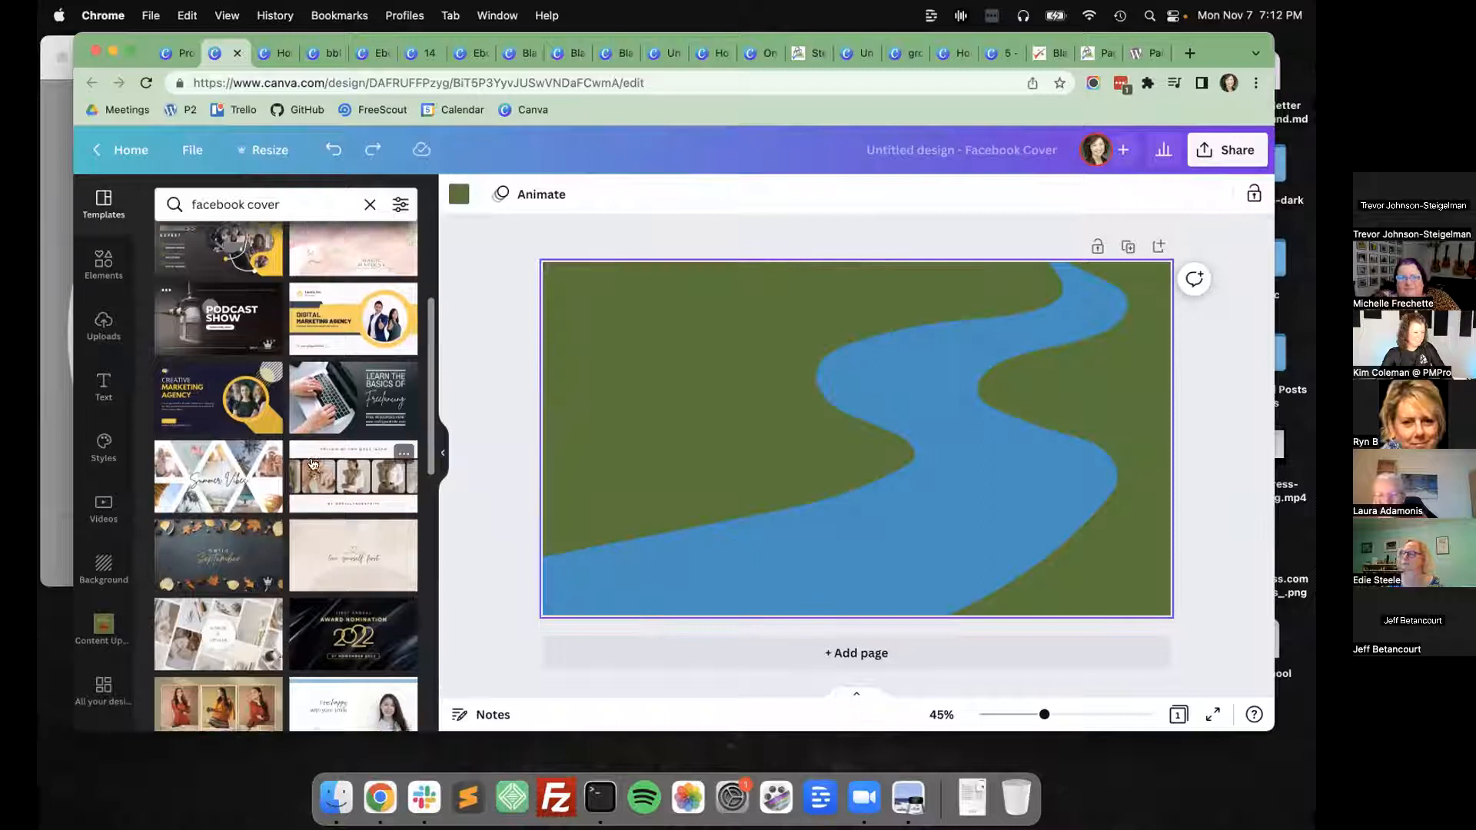
pyautogui.scroll(-1, 313, 463)
pyautogui.press('super+shift+z')
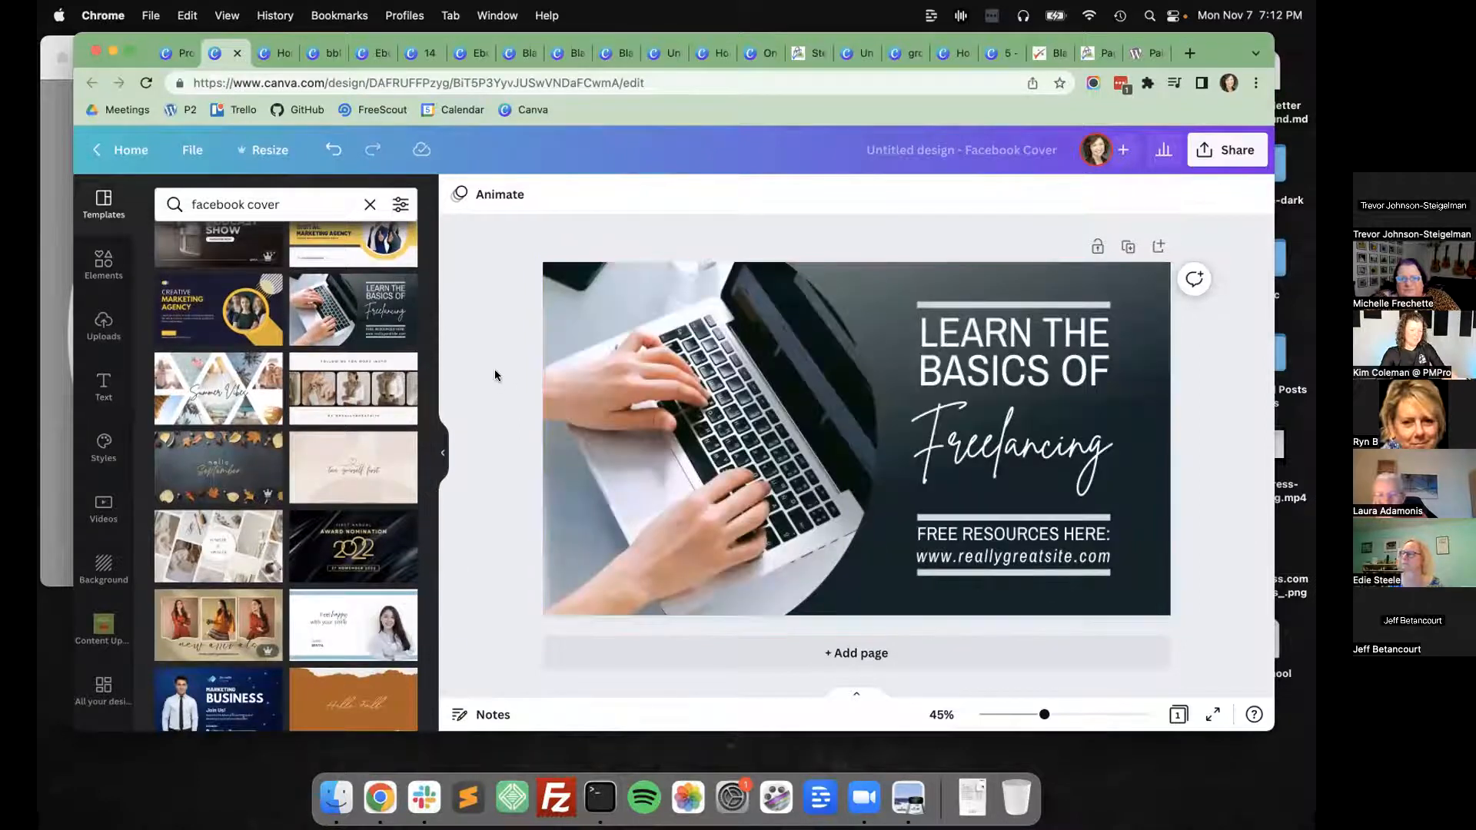
# Replace the "LEARN THE" heading text on the cover with WPROC.
pyautogui.click(985, 461)
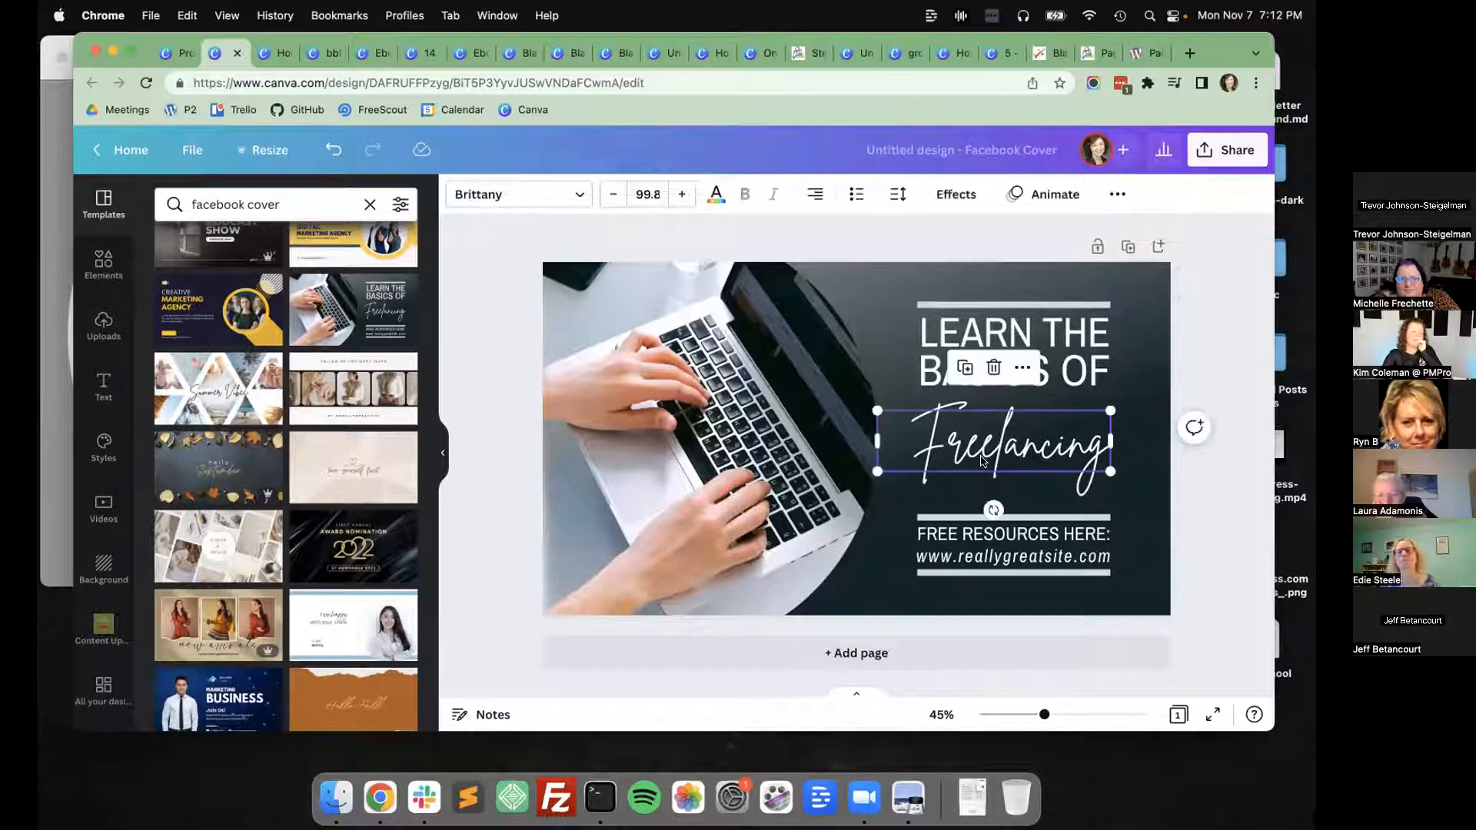
pyautogui.click(963, 322)
pyautogui.click(957, 324)
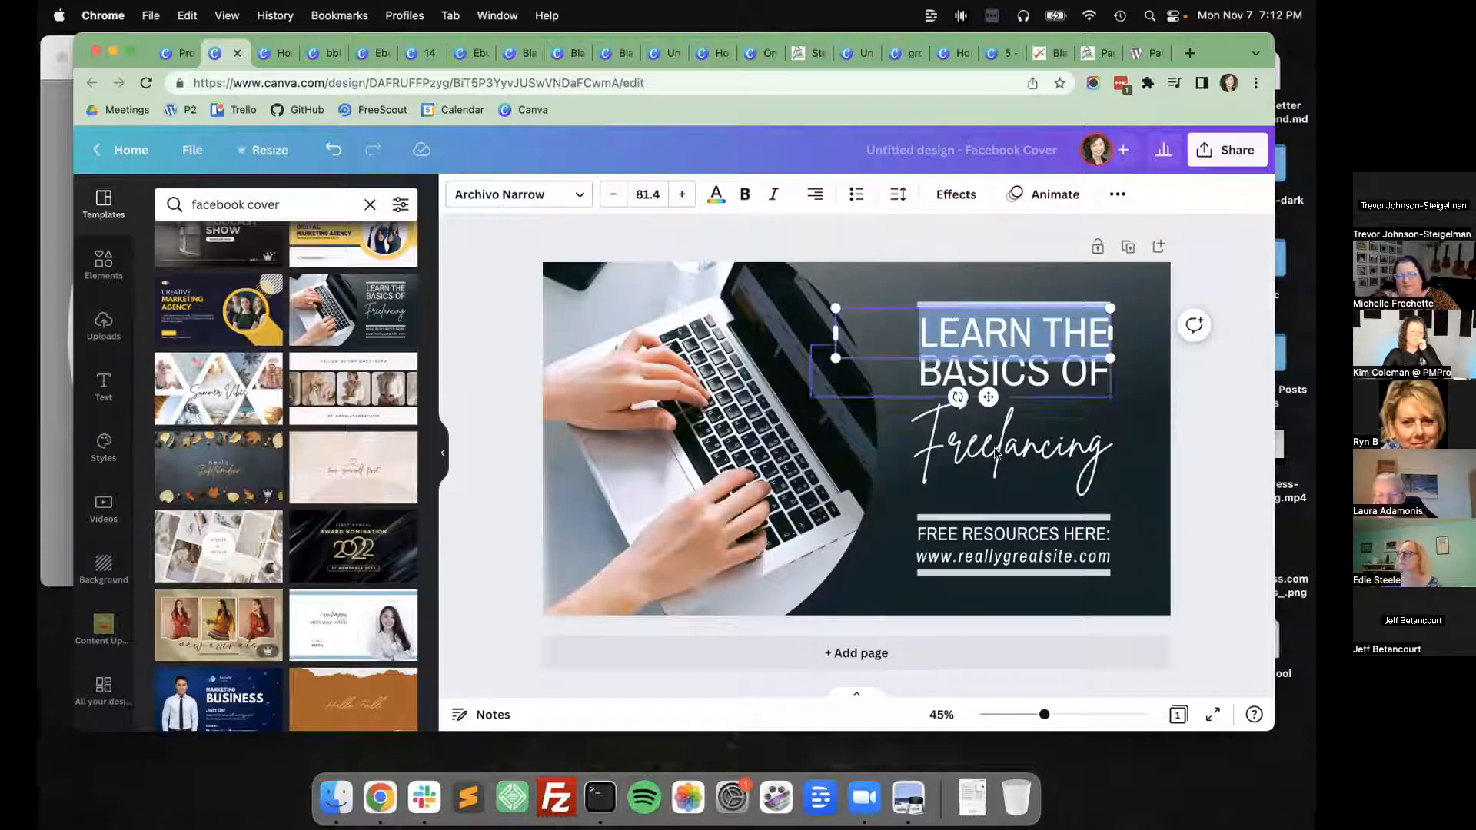
pyautogui.click(1251, 461)
pyautogui.doubleClick(1010, 337)
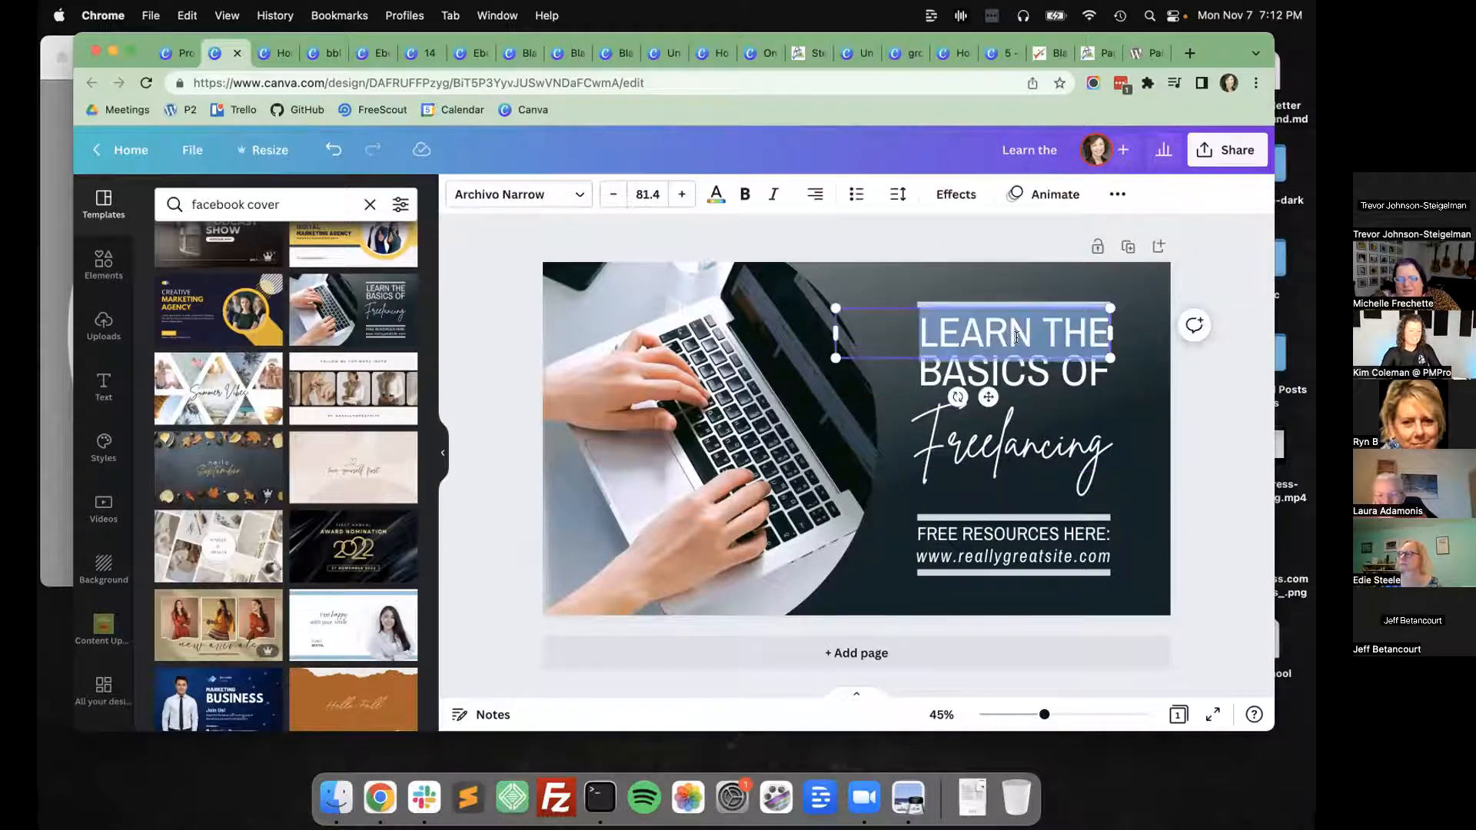
pyautogui.click(1186, 428)
pyautogui.click(988, 332)
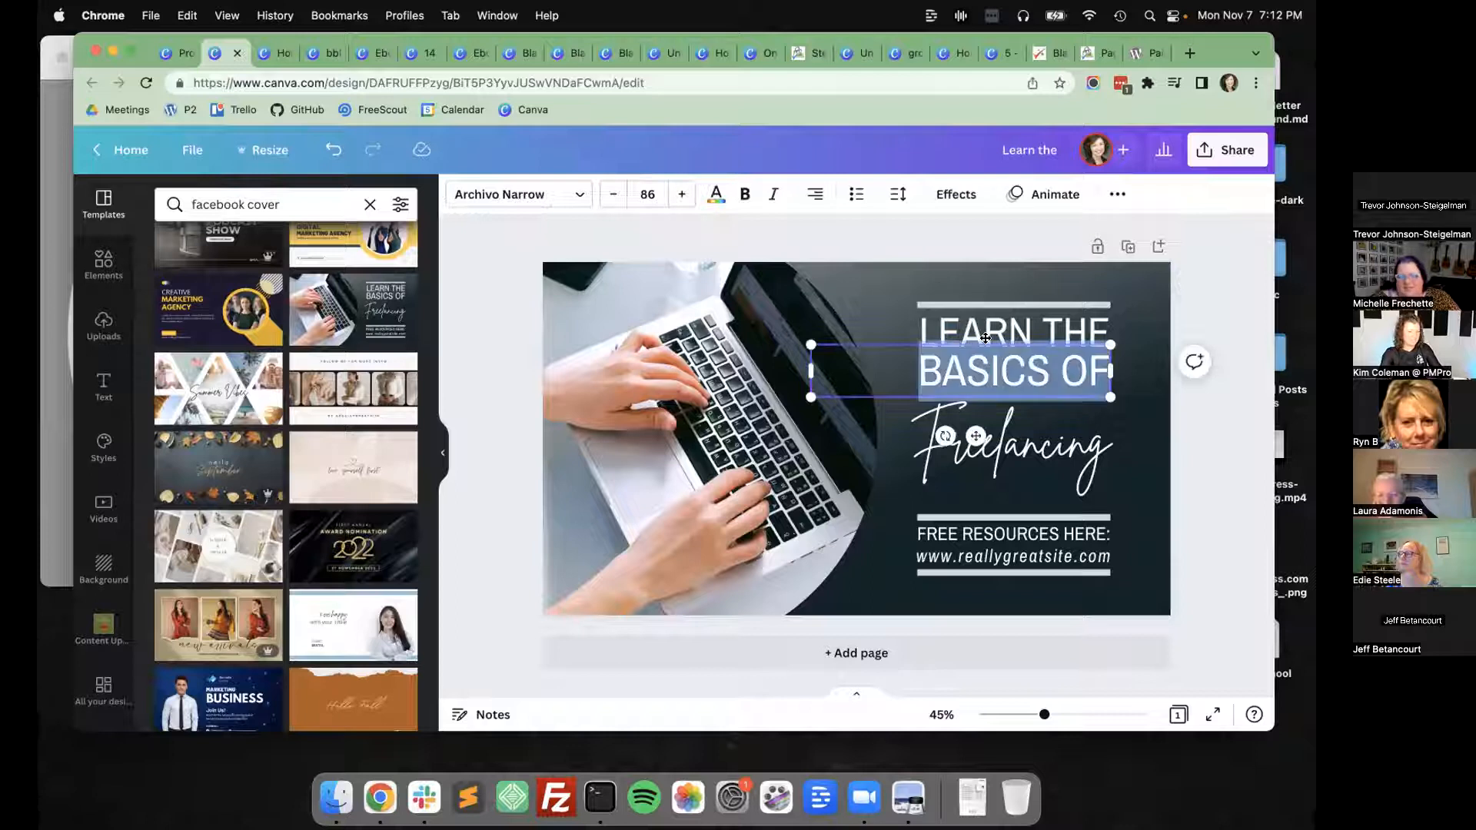
pyautogui.click(988, 329)
pyautogui.click(990, 326)
pyautogui.write('OC')
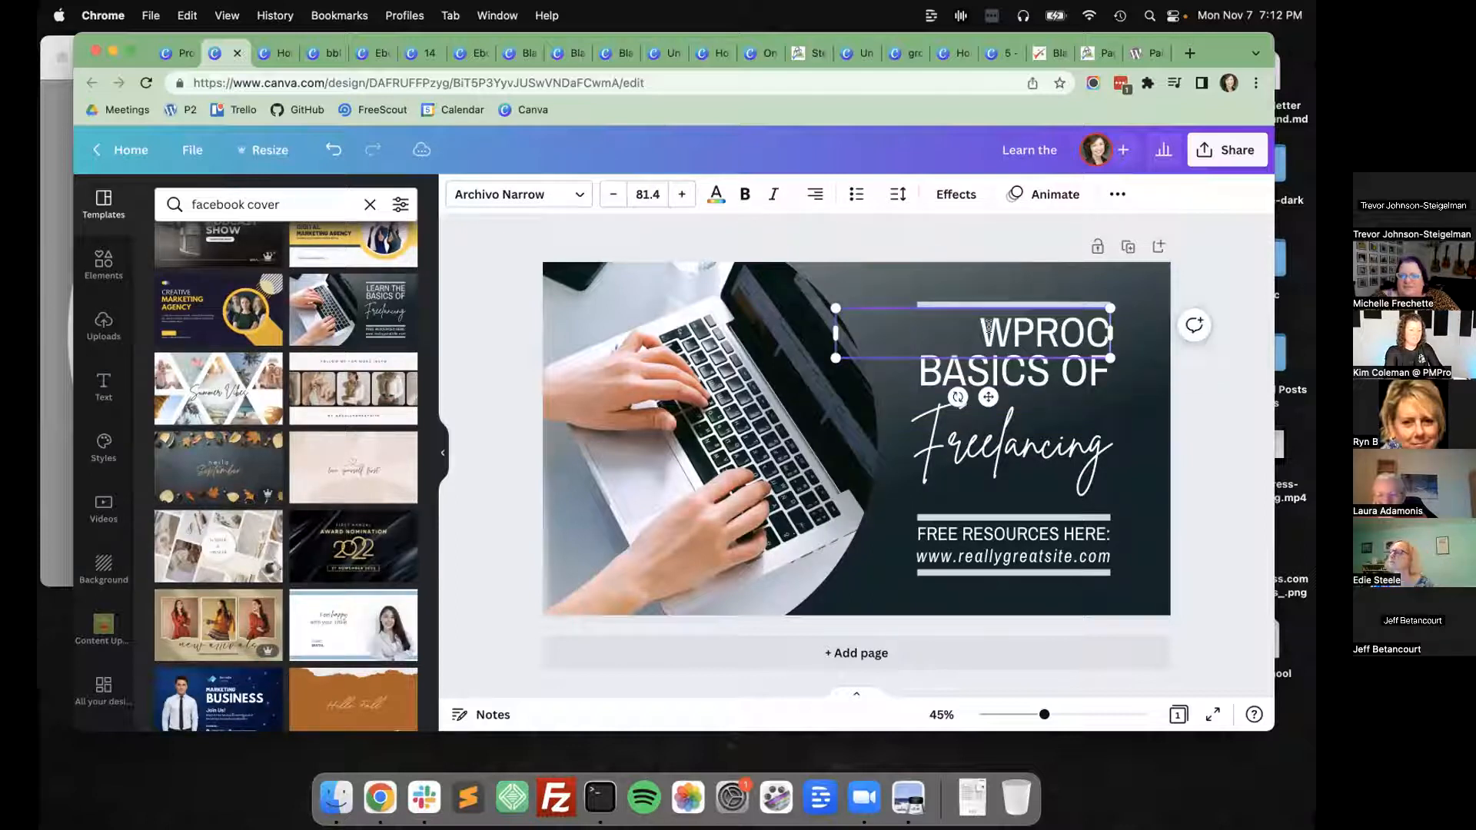
# Narrow the WPROC text box to the width of the line above it and centre its text.
pyautogui.doubleClick(1024, 326)
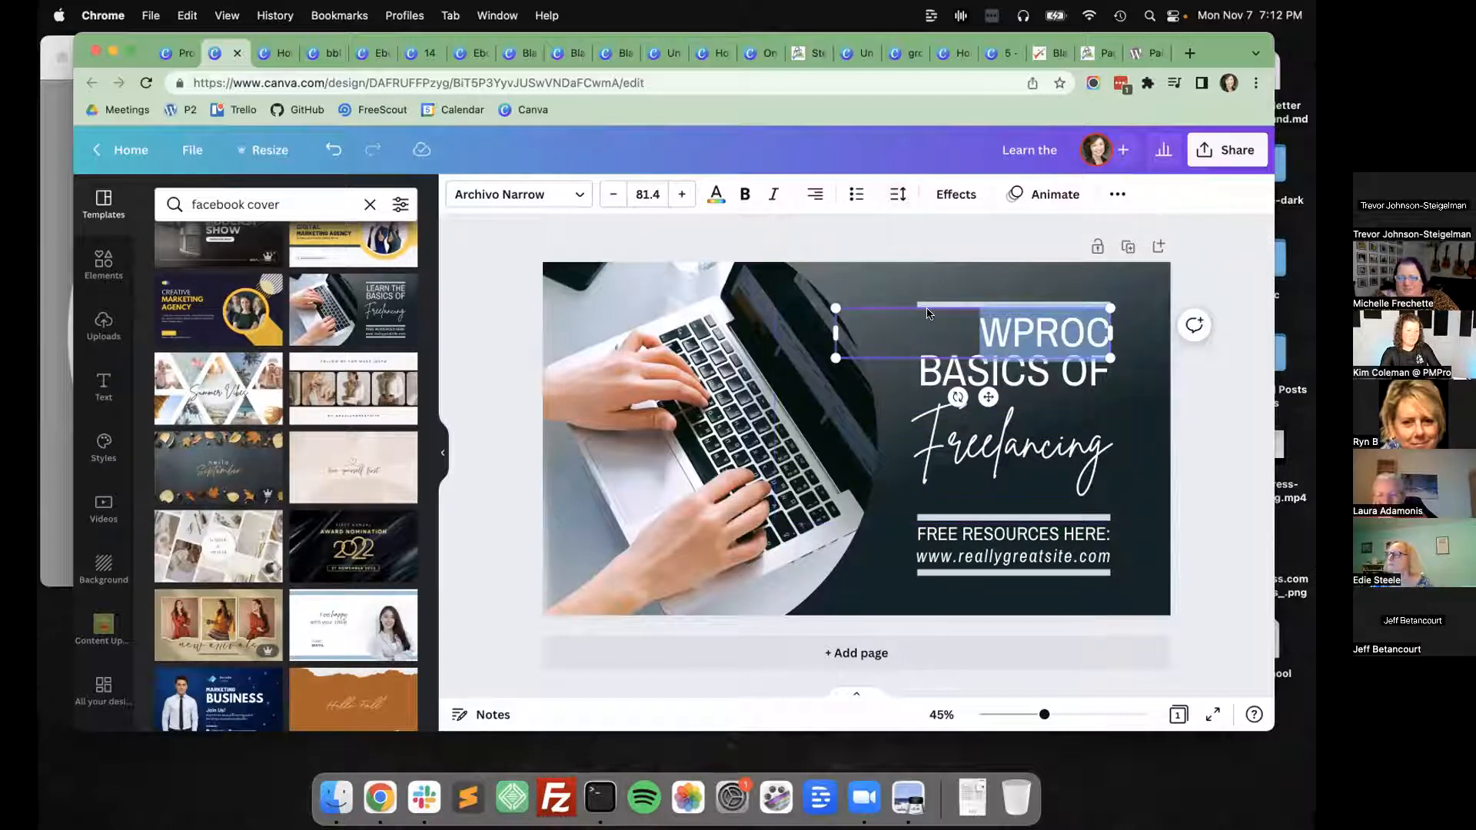
pyautogui.moveTo(836, 330); pyautogui.dragTo(918, 332)
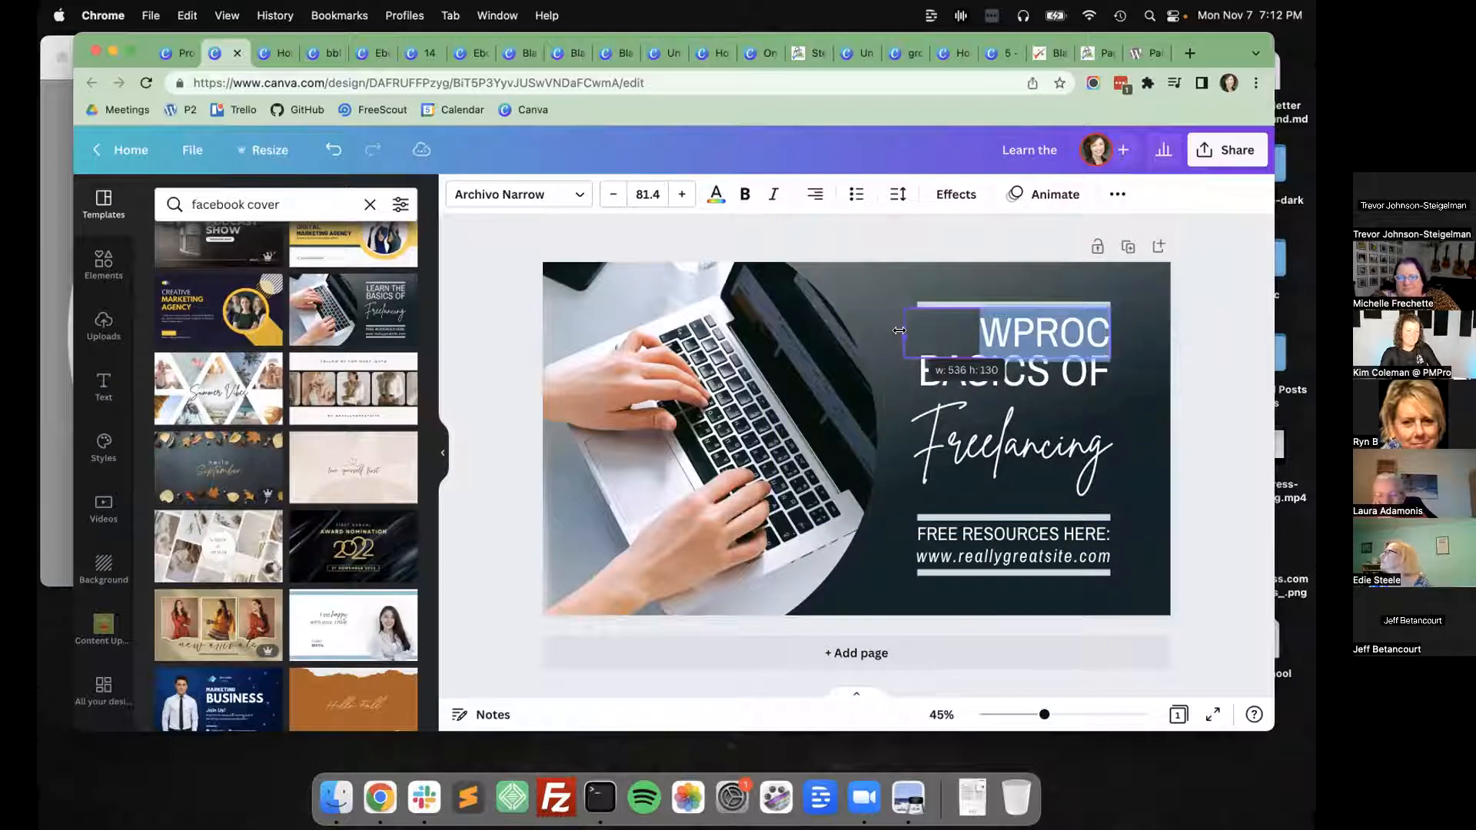
pyautogui.click(815, 194)
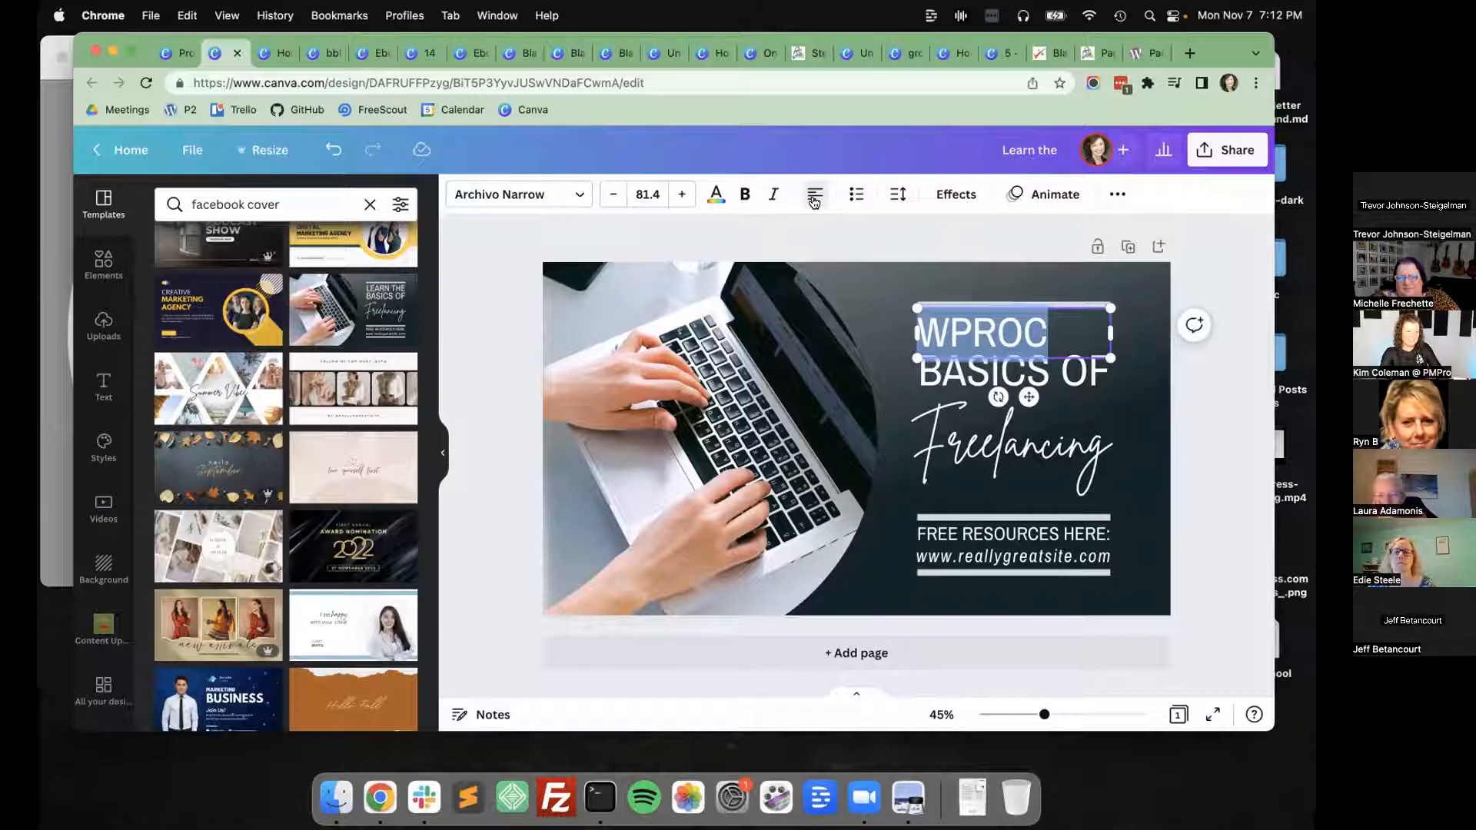
pyautogui.click(814, 200)
pyautogui.click(1148, 450)
pyautogui.click(1213, 426)
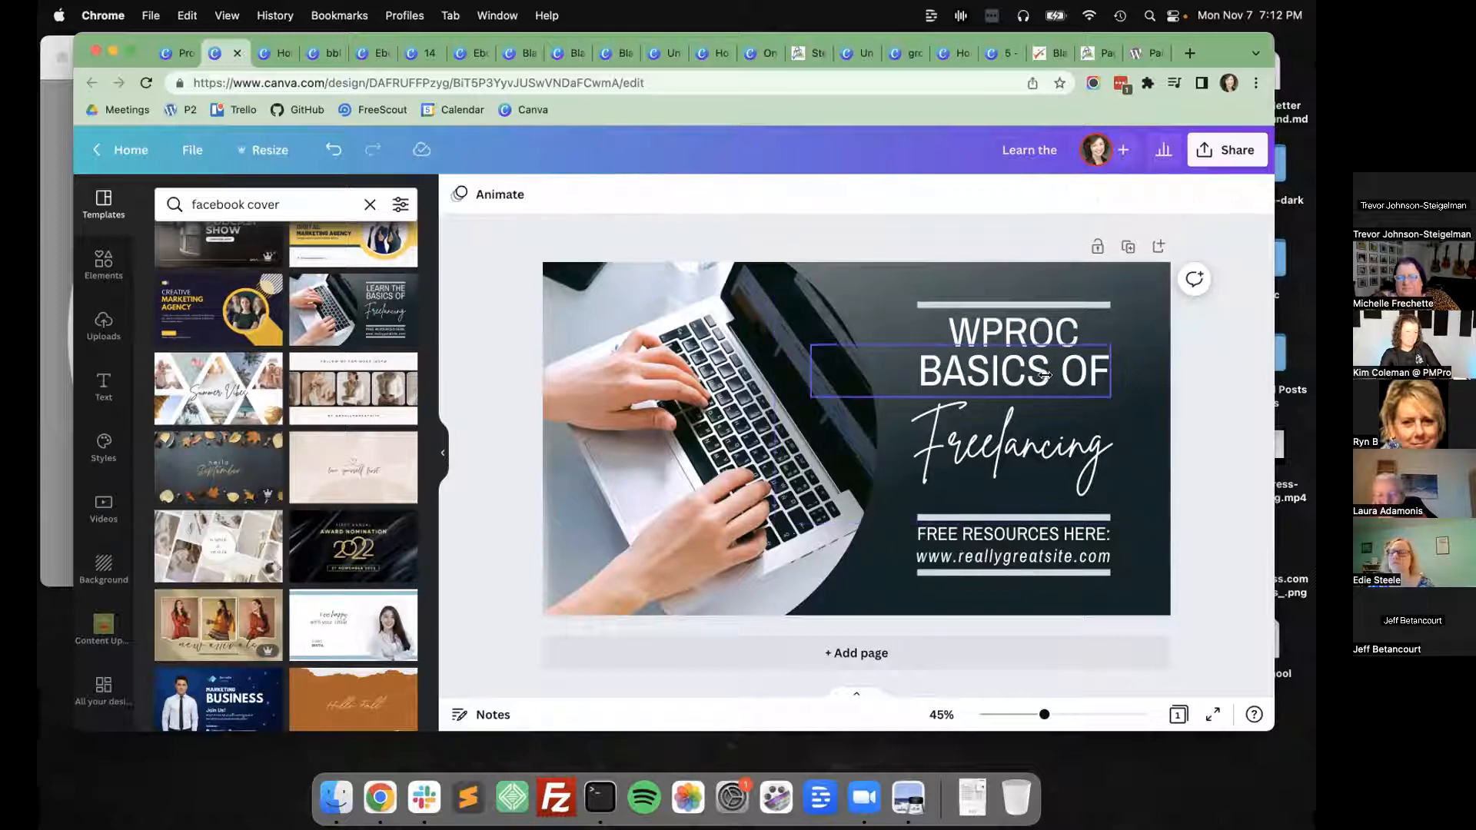
# Delete the "BASICS OF" and "Freelancing" text boxes from the cover.
pyautogui.click(1044, 375)
pyautogui.press('Delete')
pyautogui.click(999, 446)
pyautogui.press('Delete')
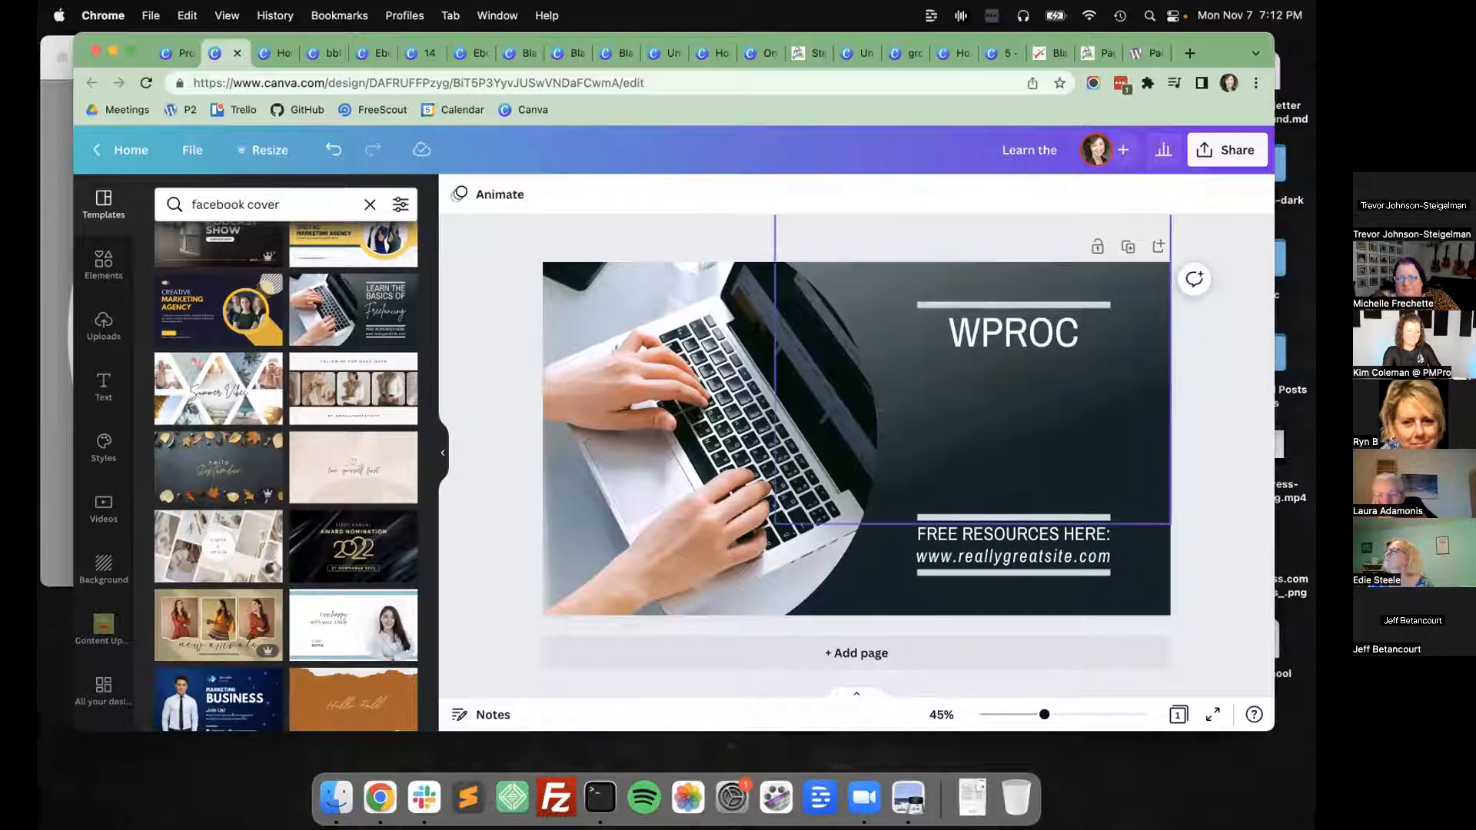
# Replace the "FREE RESOURCES HERE:" text with "JOIN OUR FREE COMMUNITY".
pyautogui.doubleClick(935, 529)
pyautogui.press('BackSpace')
pyautogui.write('JOIN ON MEETUP.COM')
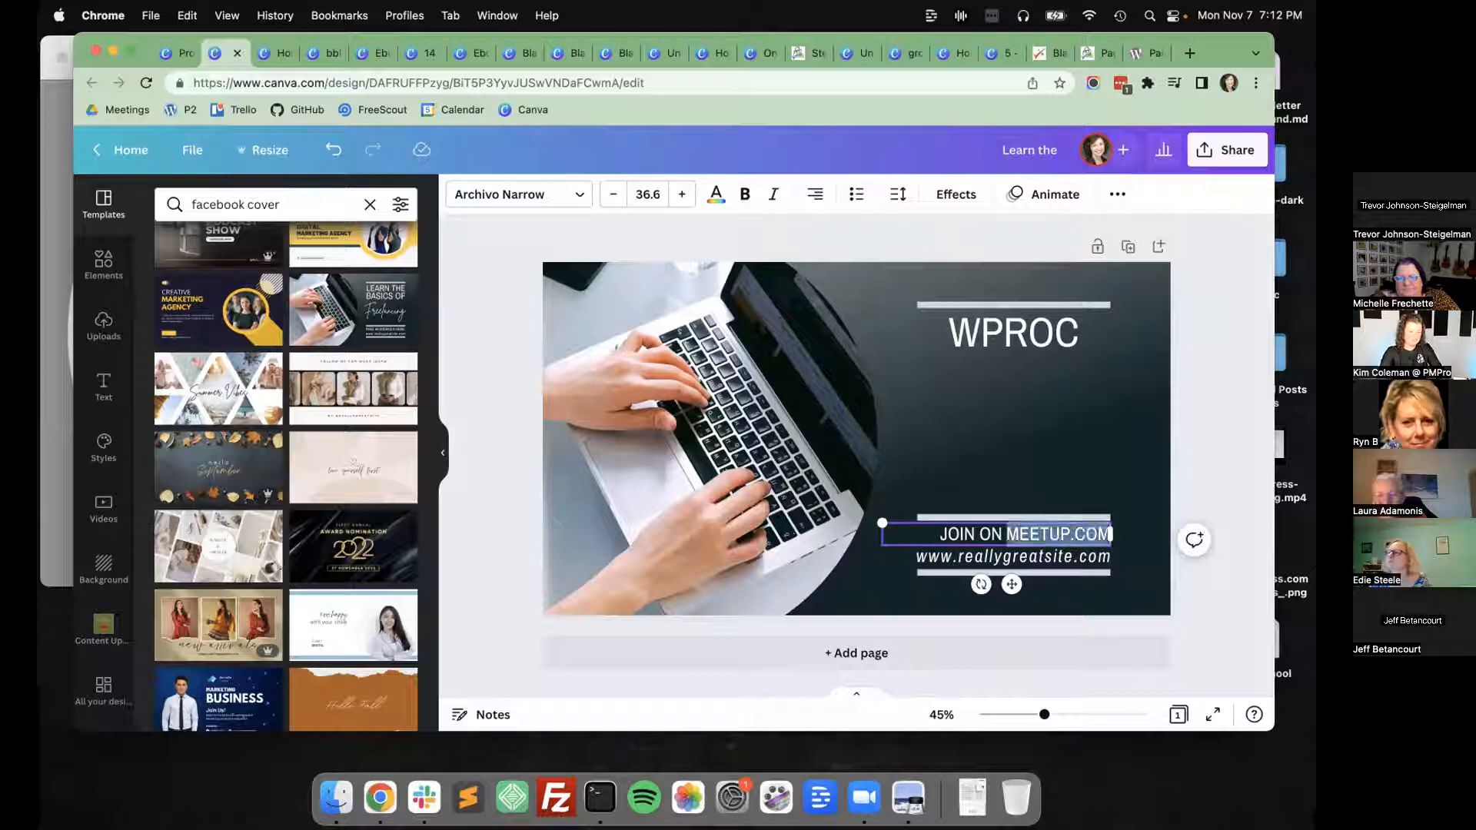
pyautogui.press('BackSpace')
pyautogui.press('BackSpace')
pyautogui.press('BackSpace')
pyautogui.write('UR FREE COMMUNITY')
# Change the placeholder web address beneath the community line to wprochester.com.
pyautogui.click(959, 555)
pyautogui.click(960, 555)
pyautogui.write('w')
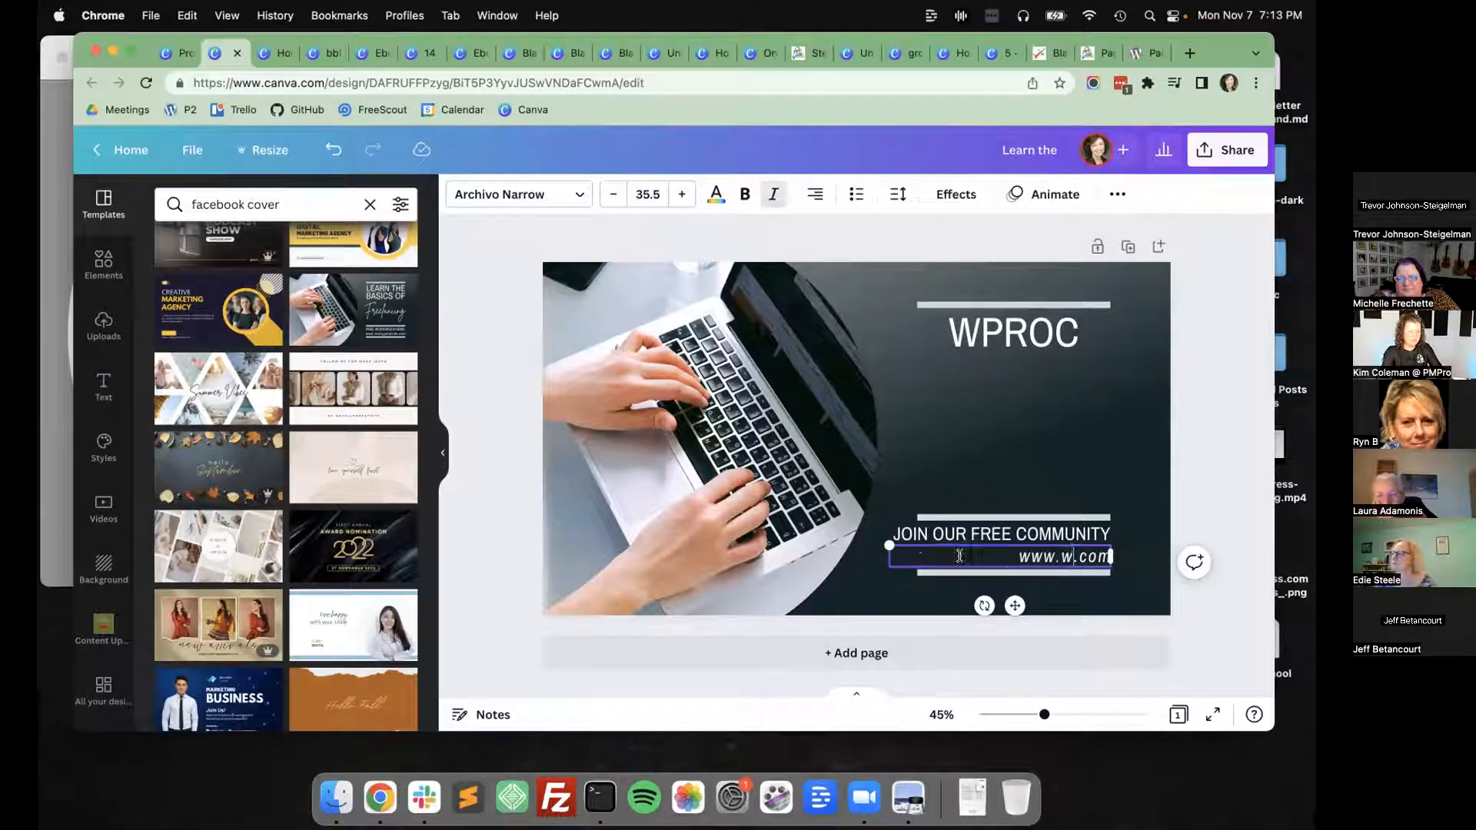
pyautogui.write('prochester')
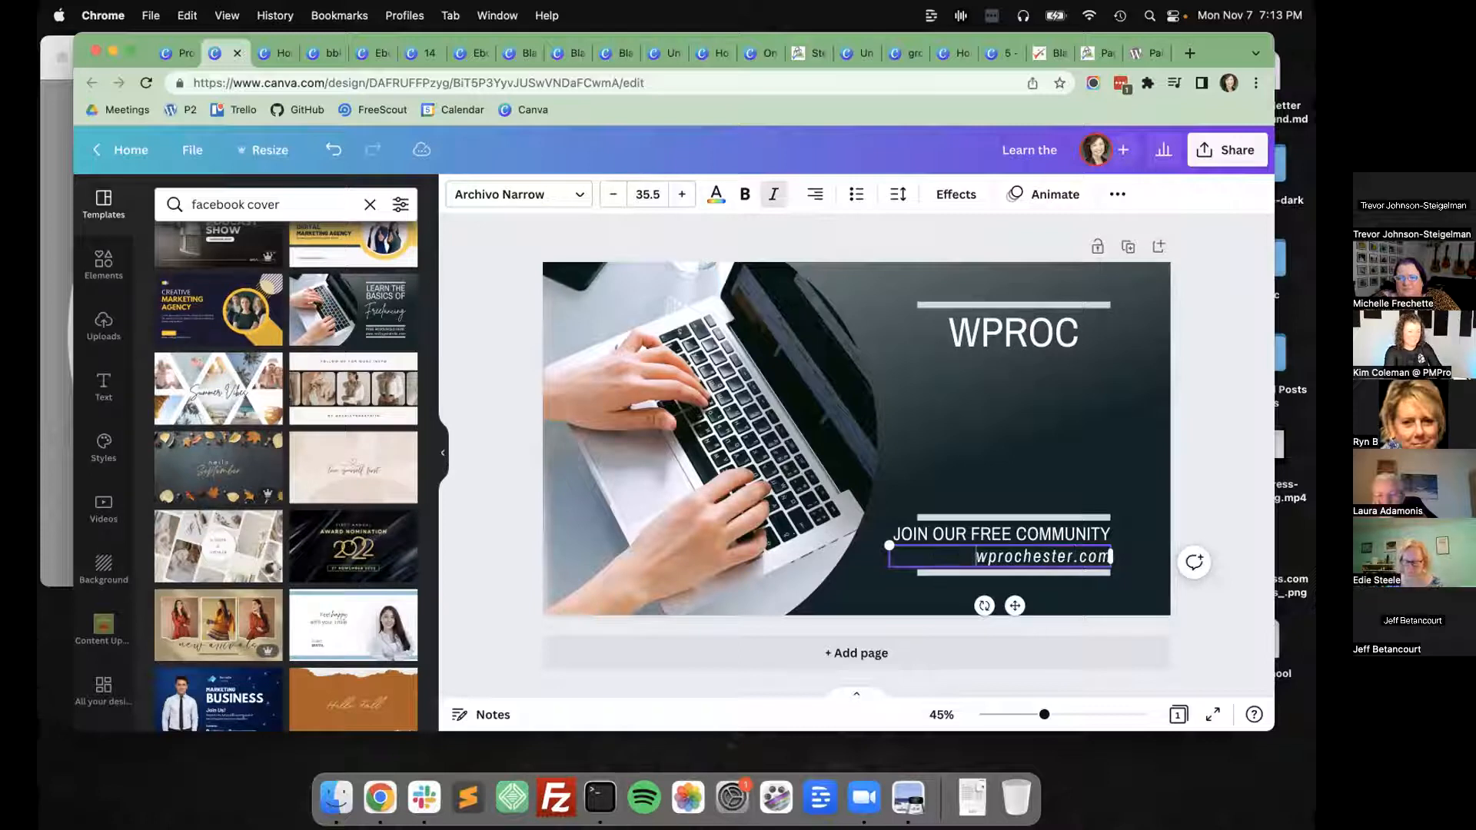
# Remove the word "FREE" from the community line so it reads "JOIN OUR COMMUNITY".
pyautogui.click(936, 536)
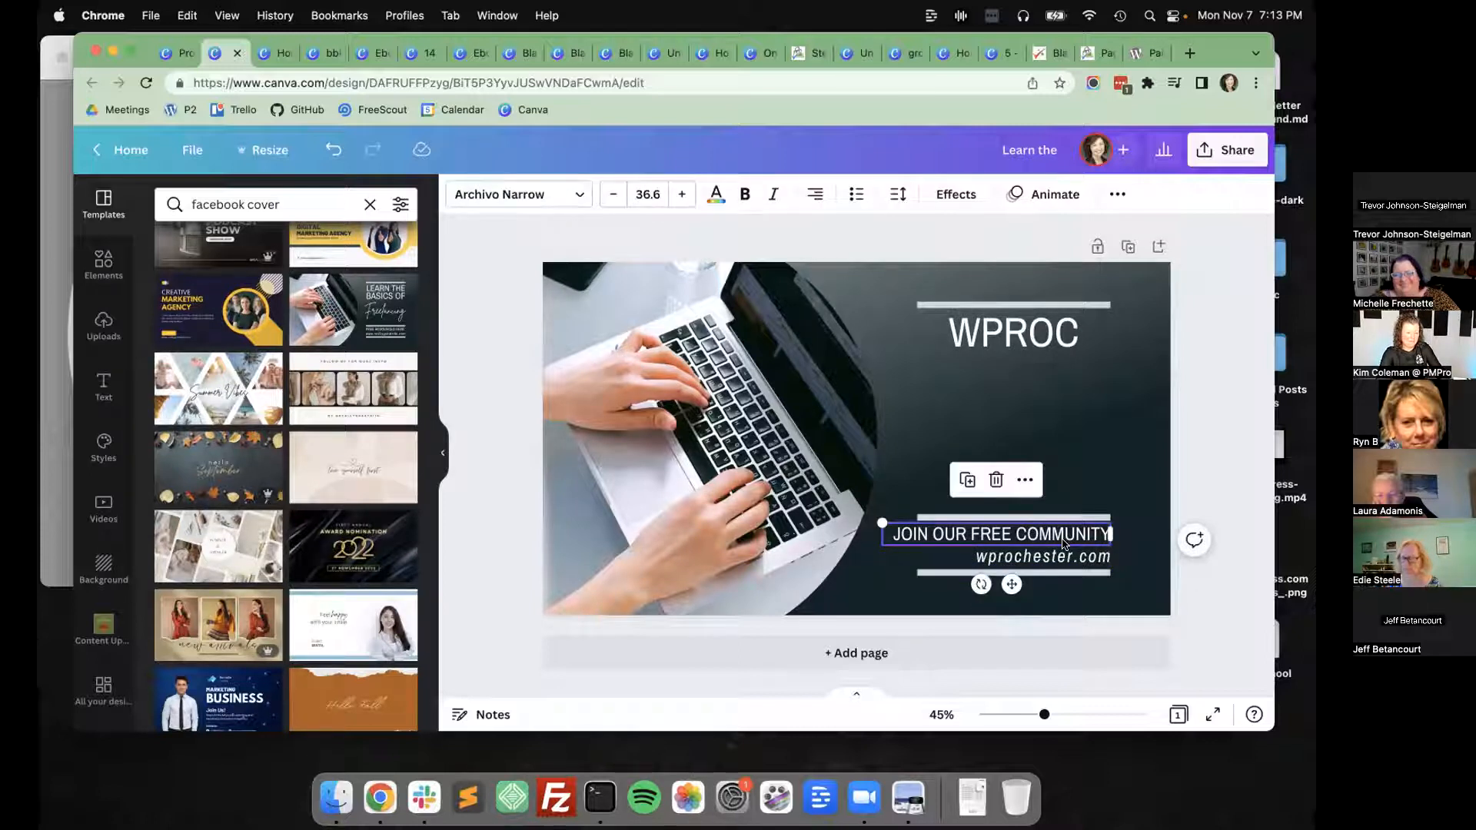
pyautogui.click(1108, 532)
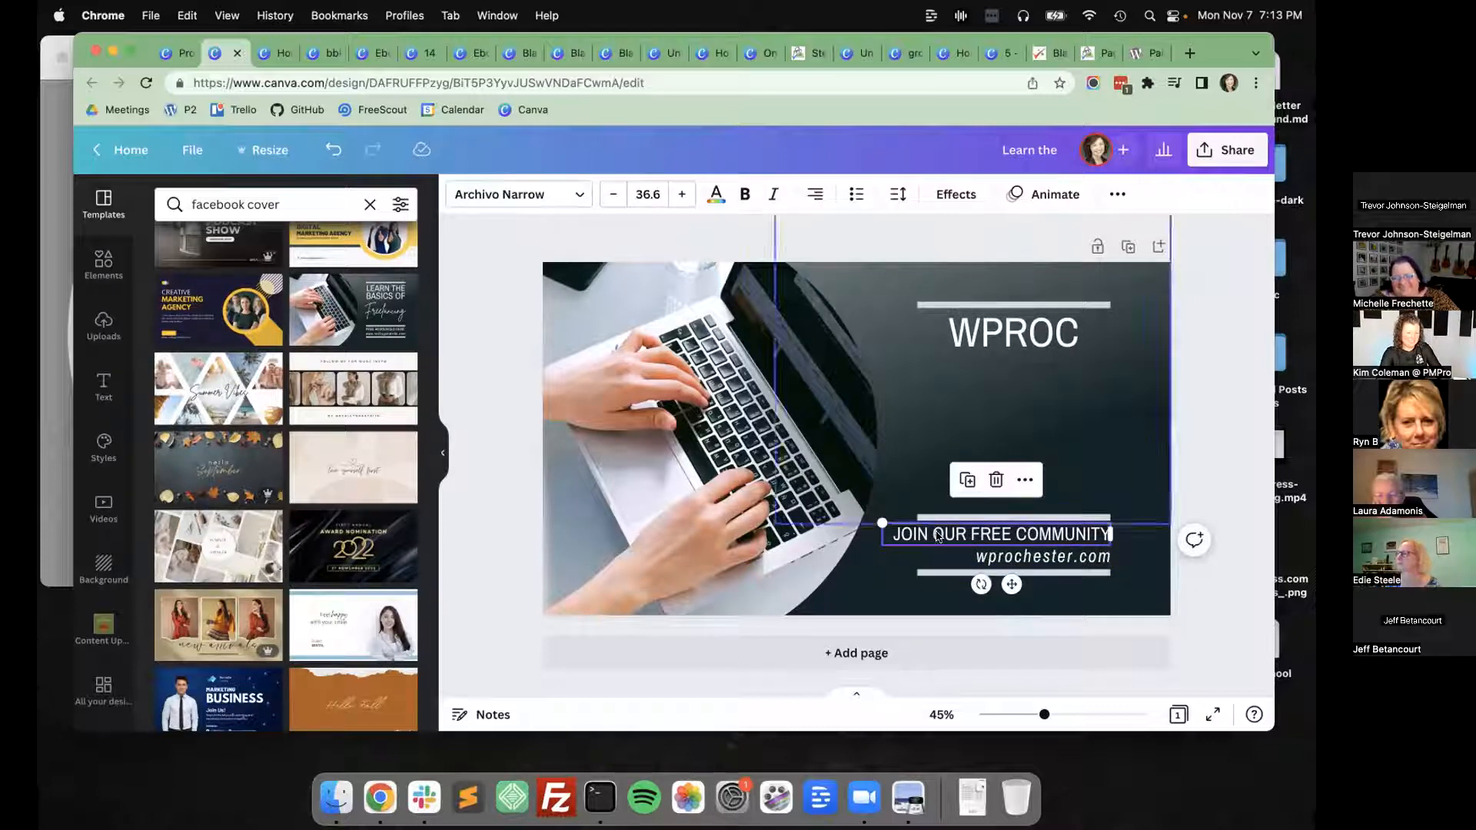
pyautogui.click(1014, 533)
pyautogui.press('BackSpace')
pyautogui.press('BackSpace')
pyautogui.press('BackSpace')
pyautogui.press('BackSpace')
pyautogui.press('BackSpace')
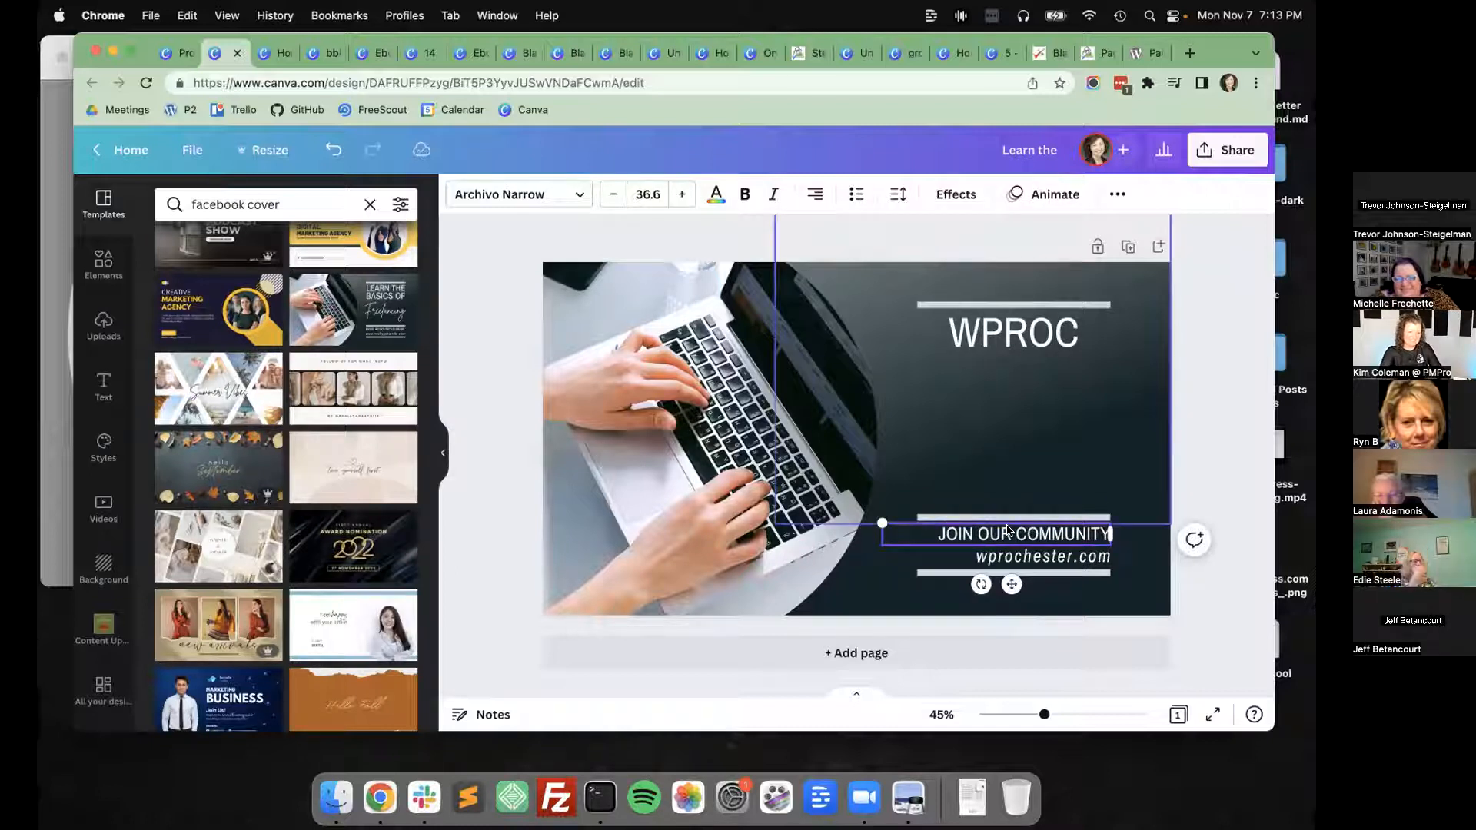
# Narrow the "JOIN OUR COMMUNITY" text box to the width of the lines, and centre its text and the web address.
pyautogui.press('super+a')
pyautogui.moveTo(875, 537); pyautogui.dragTo(915, 537)
pyautogui.click(815, 194)
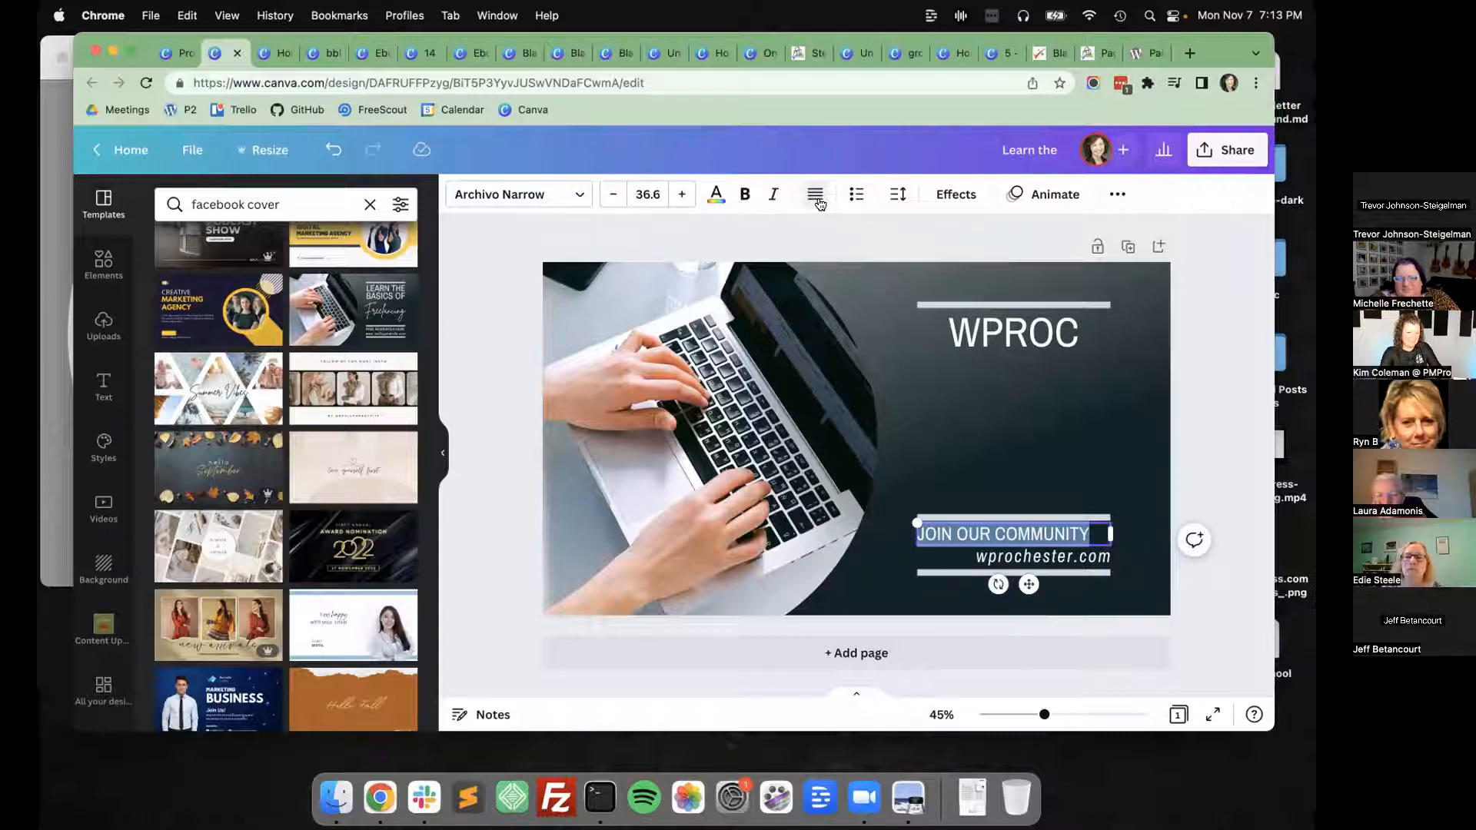
pyautogui.click(817, 195)
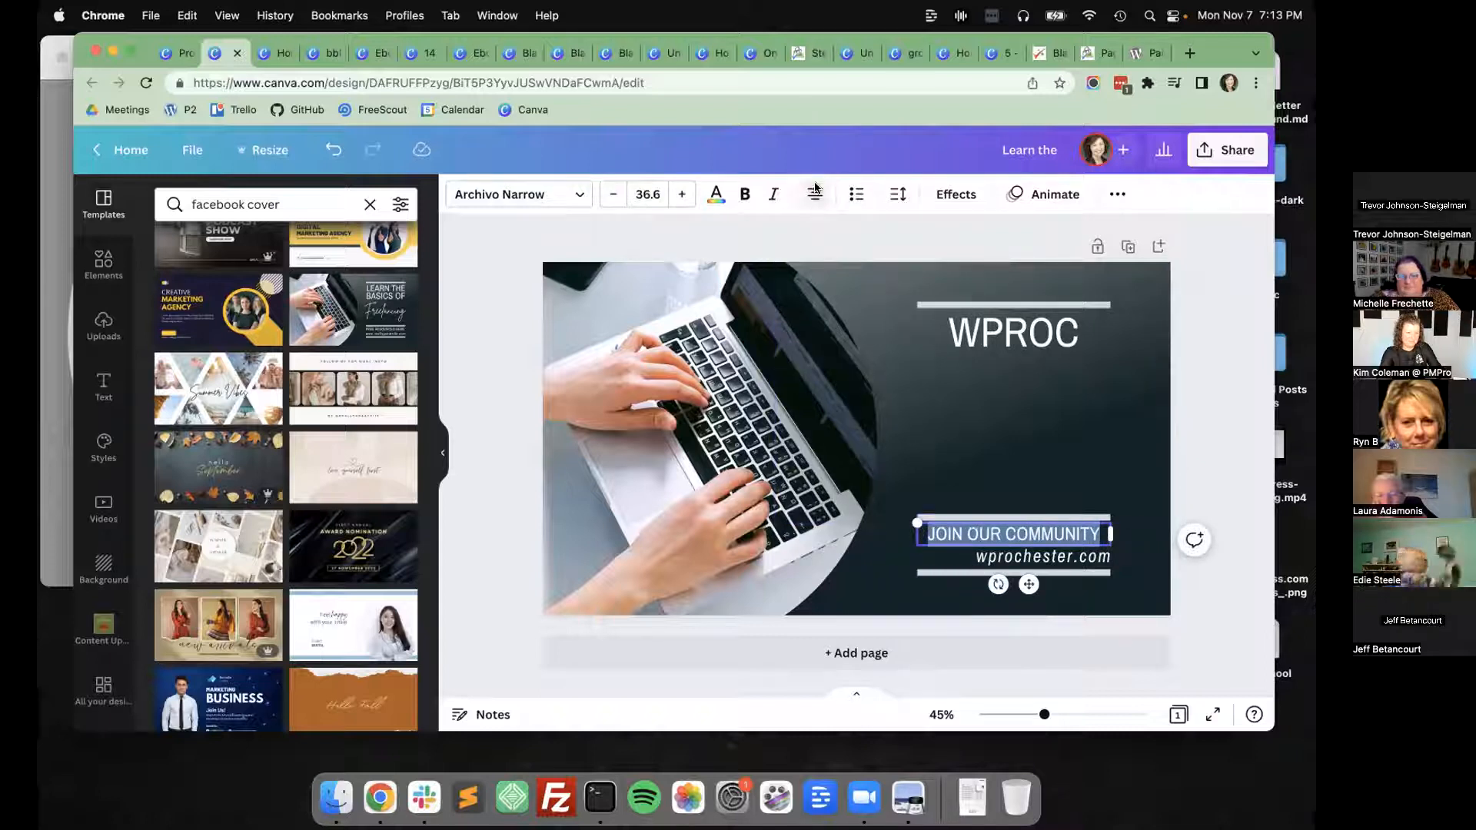
pyautogui.click(992, 555)
pyautogui.click(815, 194)
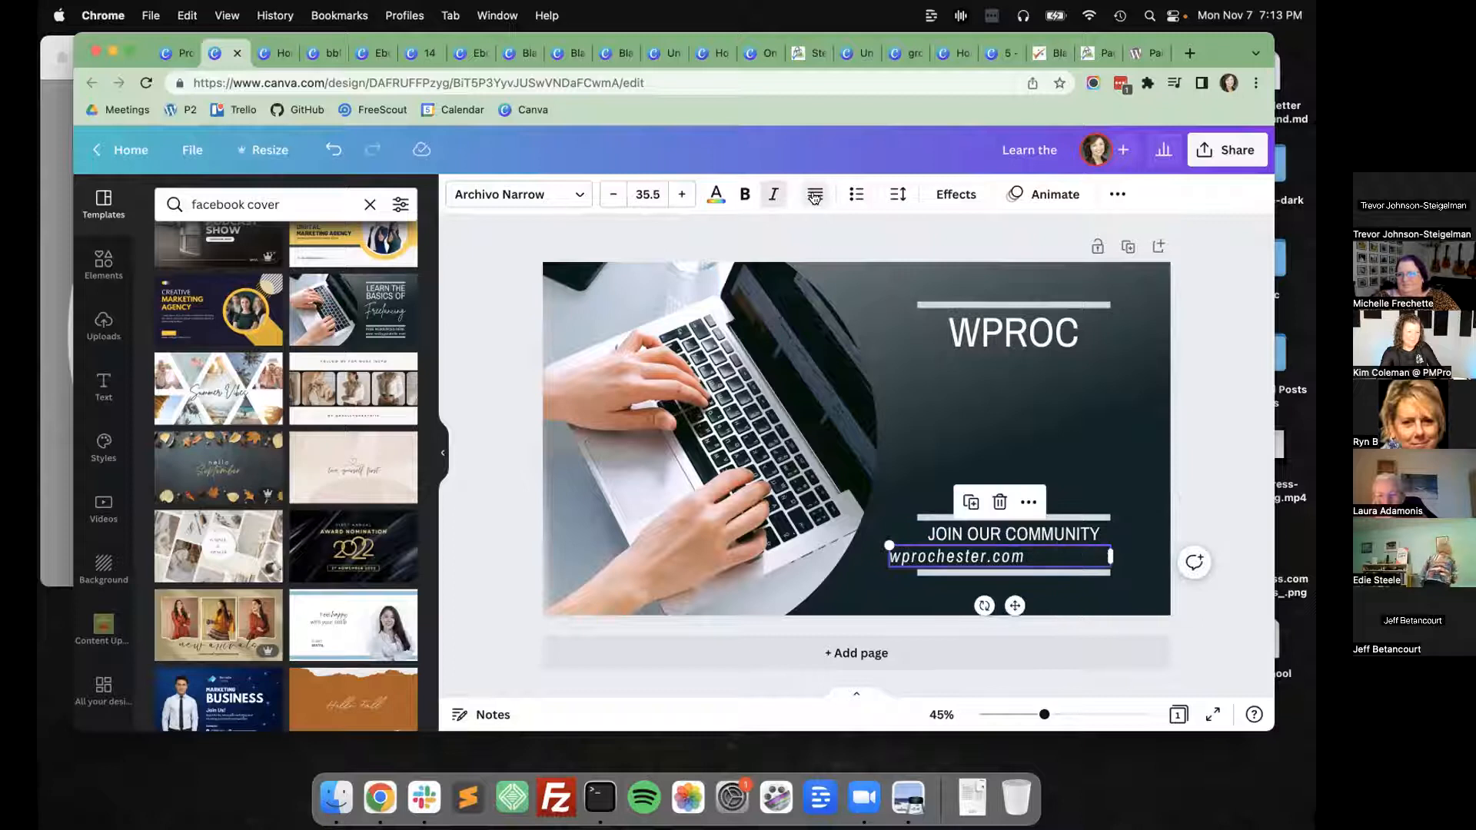
pyautogui.click(818, 195)
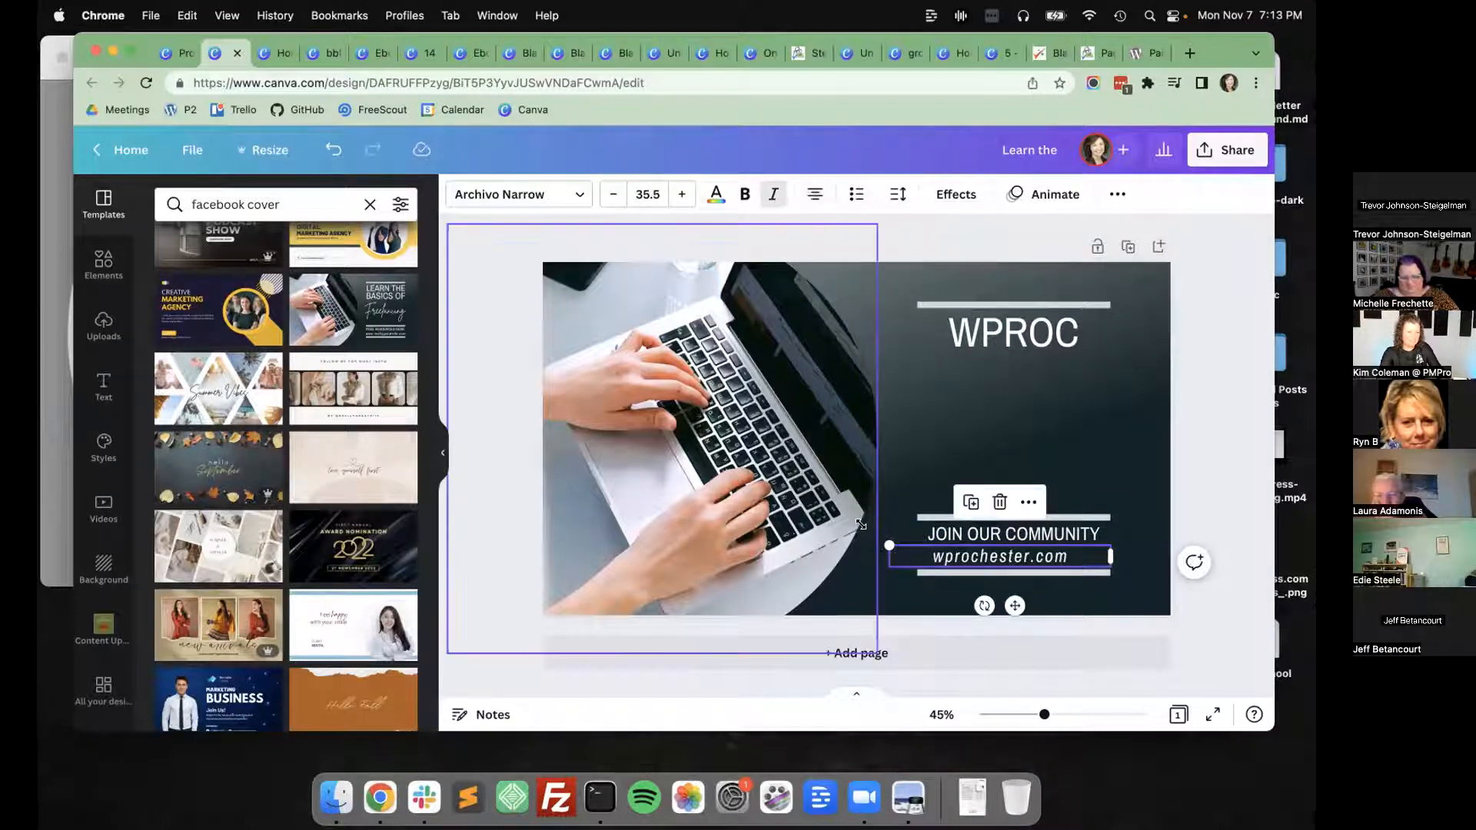
# Search the elements for "wordpress" and place the round WordPress logo between the WPROC heading and the community line.
pyautogui.click(1084, 412)
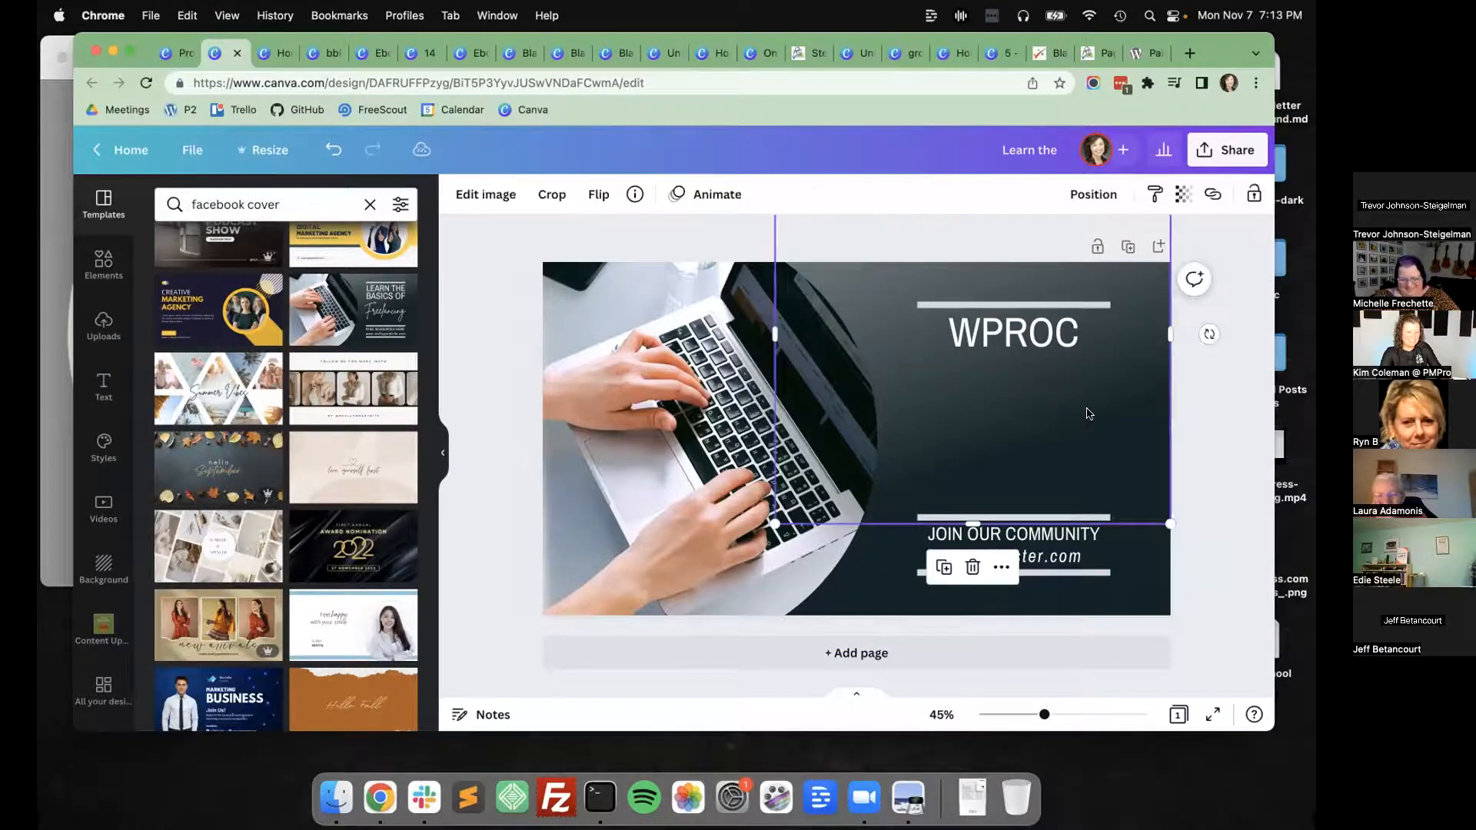
pyautogui.click(1027, 334)
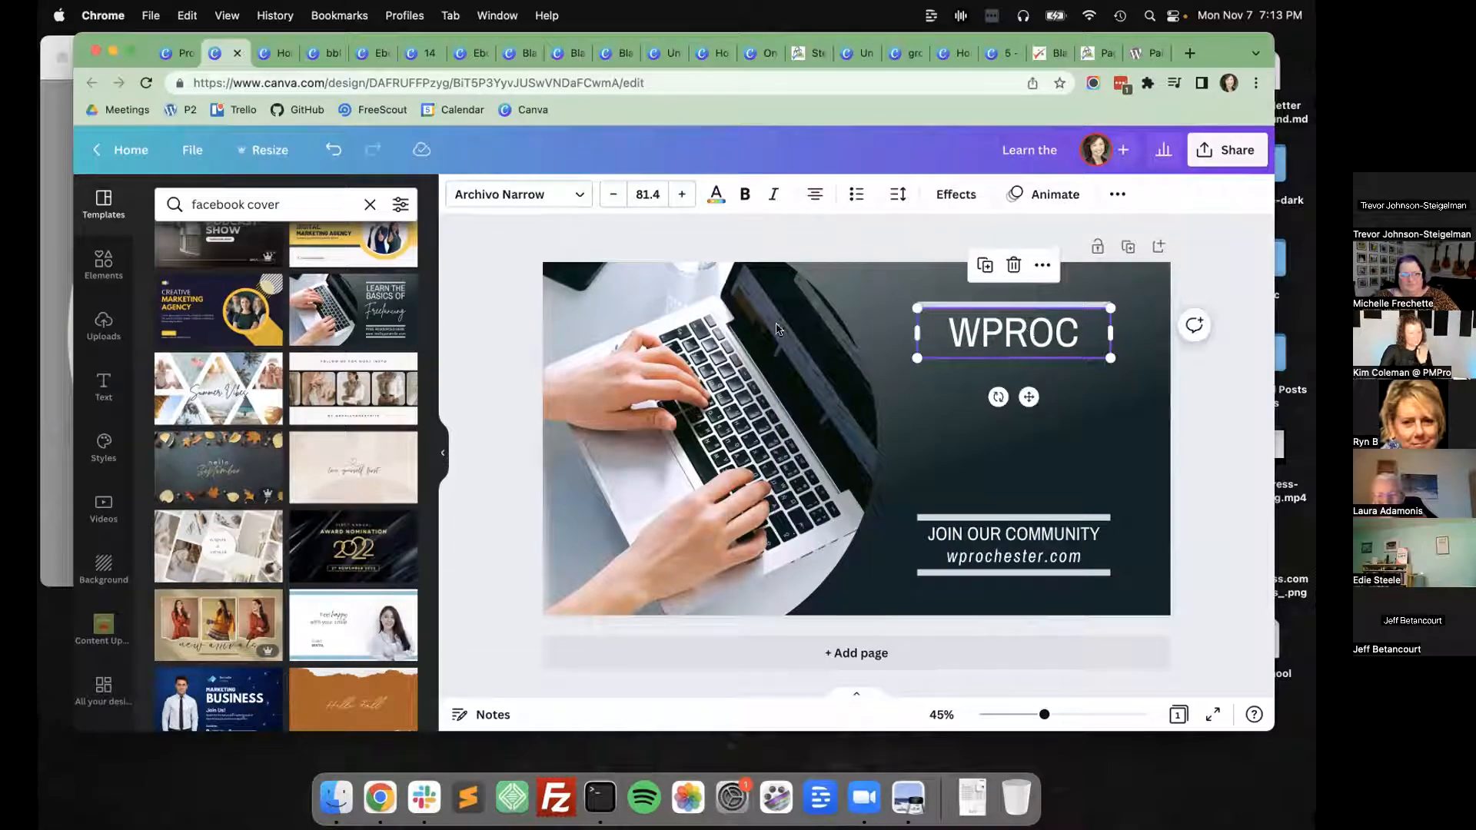
pyautogui.click(885, 292)
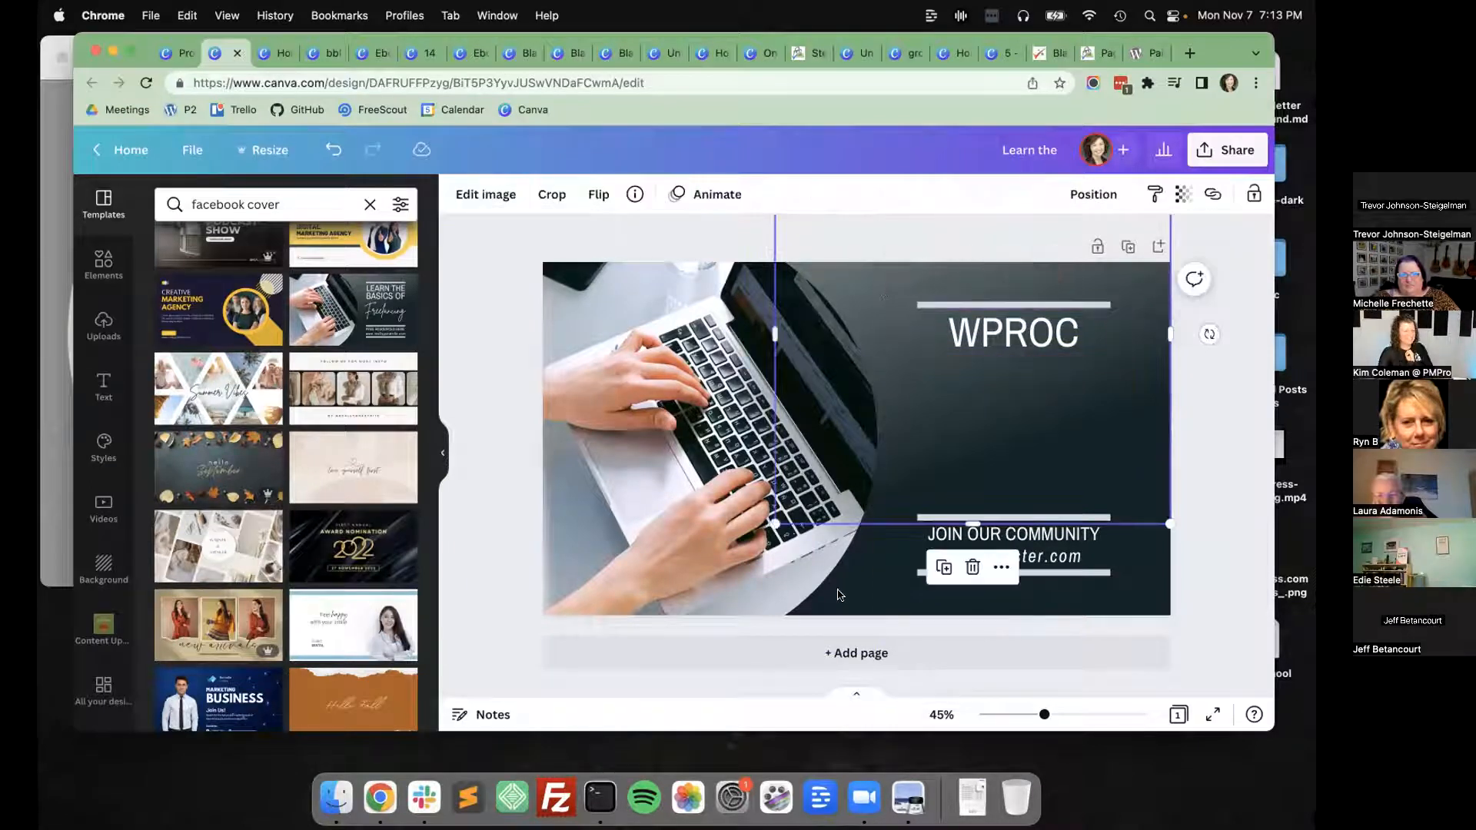
pyautogui.click(103, 263)
pyautogui.click(211, 206)
pyautogui.write('wordpress')
pyautogui.press('Return')
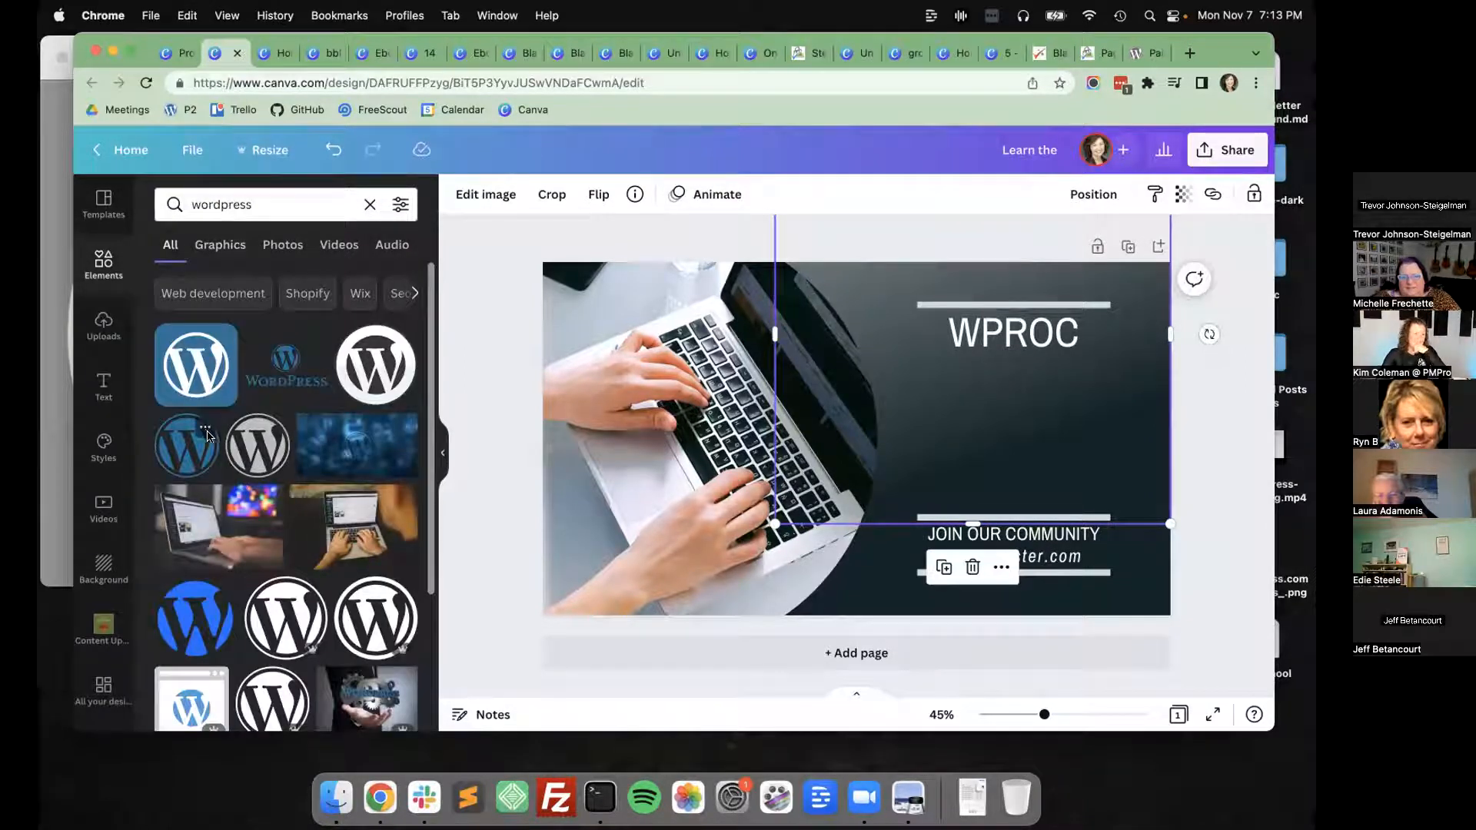
pyautogui.scroll(-2, 208, 436)
pyautogui.click(273, 519)
pyautogui.moveTo(832, 416); pyautogui.dragTo(1034, 414)
# Recolour the WordPress logo white and centre it beneath the upper line, overlapping the WPROC heading.
pyautogui.click(459, 194)
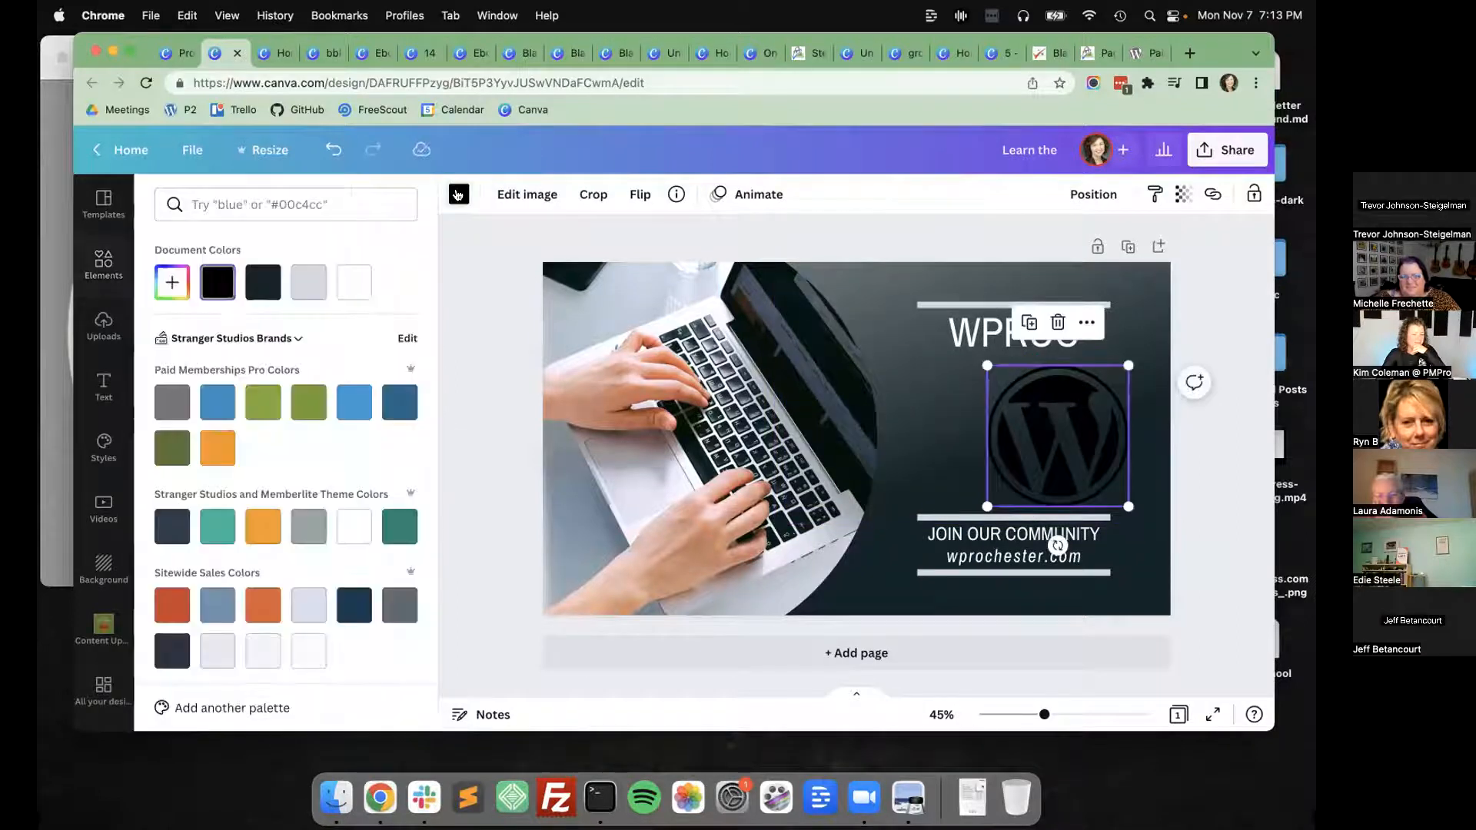
pyautogui.click(353, 299)
pyautogui.click(487, 356)
pyautogui.moveTo(1058, 452); pyautogui.dragTo(1013, 401)
pyautogui.click(1193, 320)
pyautogui.click(1199, 260)
pyautogui.click(1199, 260)
pyautogui.moveTo(1187, 301); pyautogui.dragTo(1003, 341)
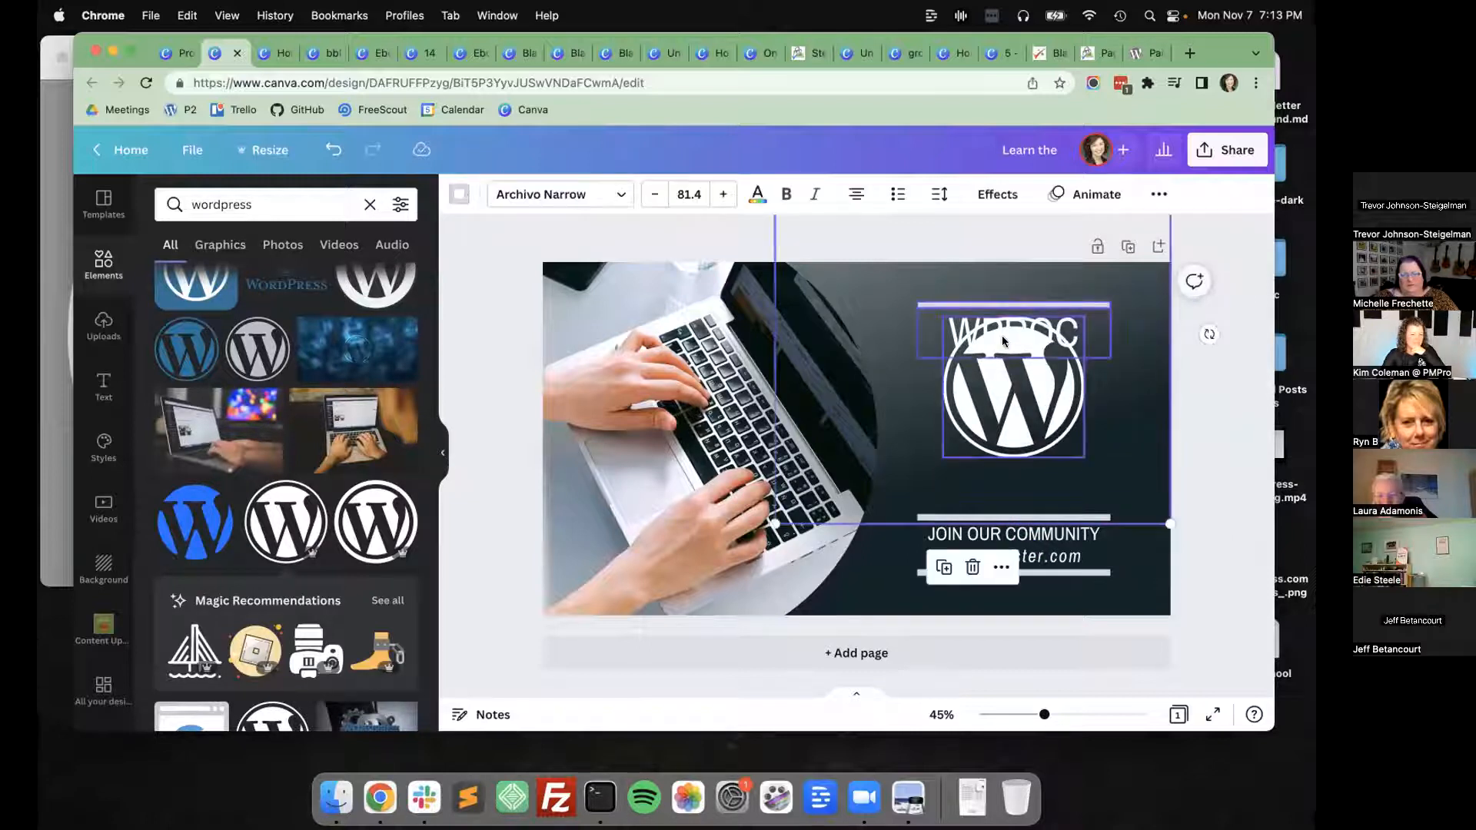
pyautogui.click(1003, 341)
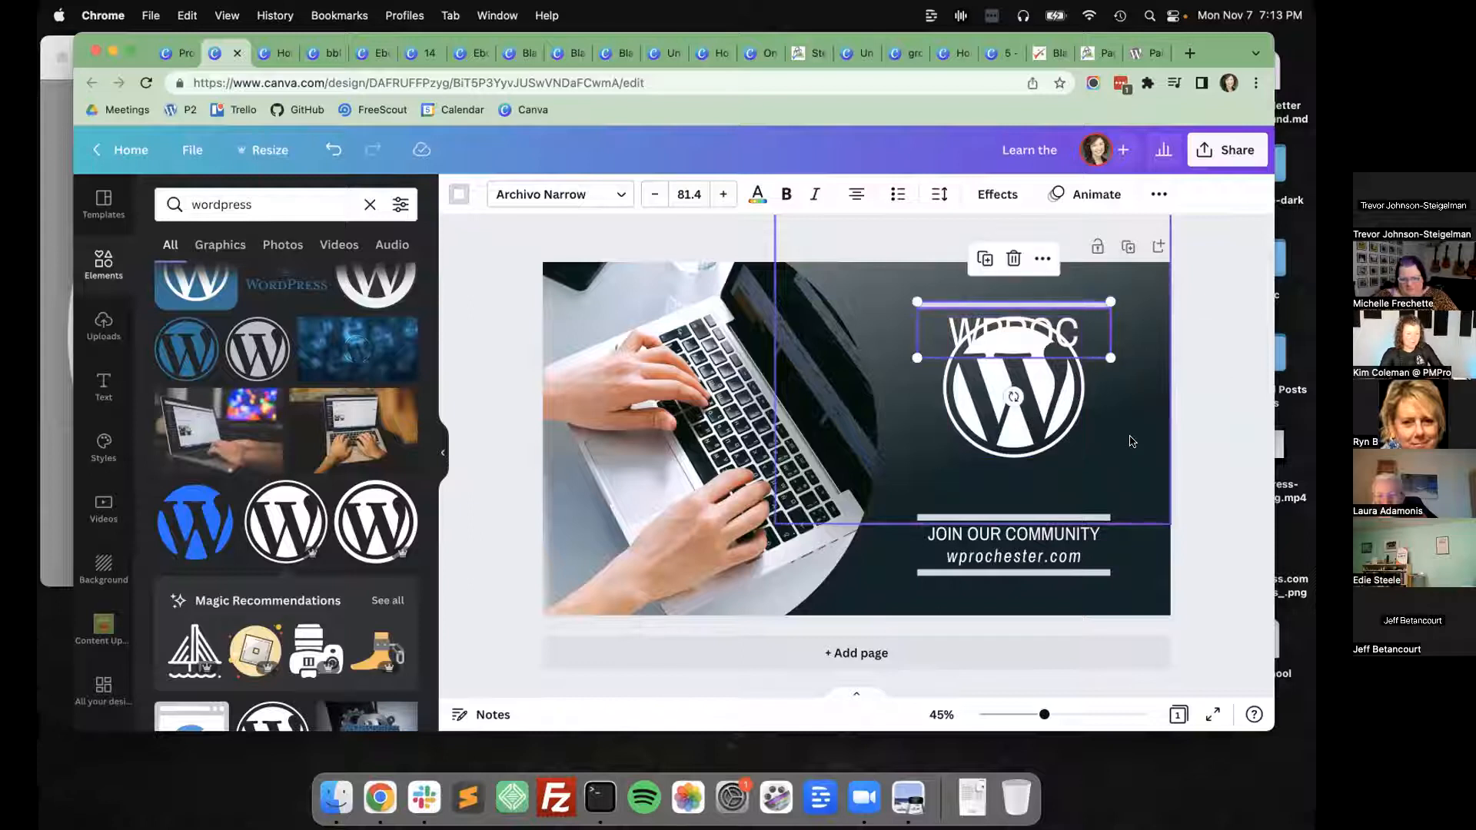
pyautogui.hotkey('shift', 'Down')
pyautogui.hotkey('shift', 'Down')
pyautogui.hotkey('shift', 'Down')
pyautogui.hotkey('shift', 'Down')
pyautogui.press('super+z')
pyautogui.press('super+z')
pyautogui.press('super+z')
pyautogui.press('super+z')
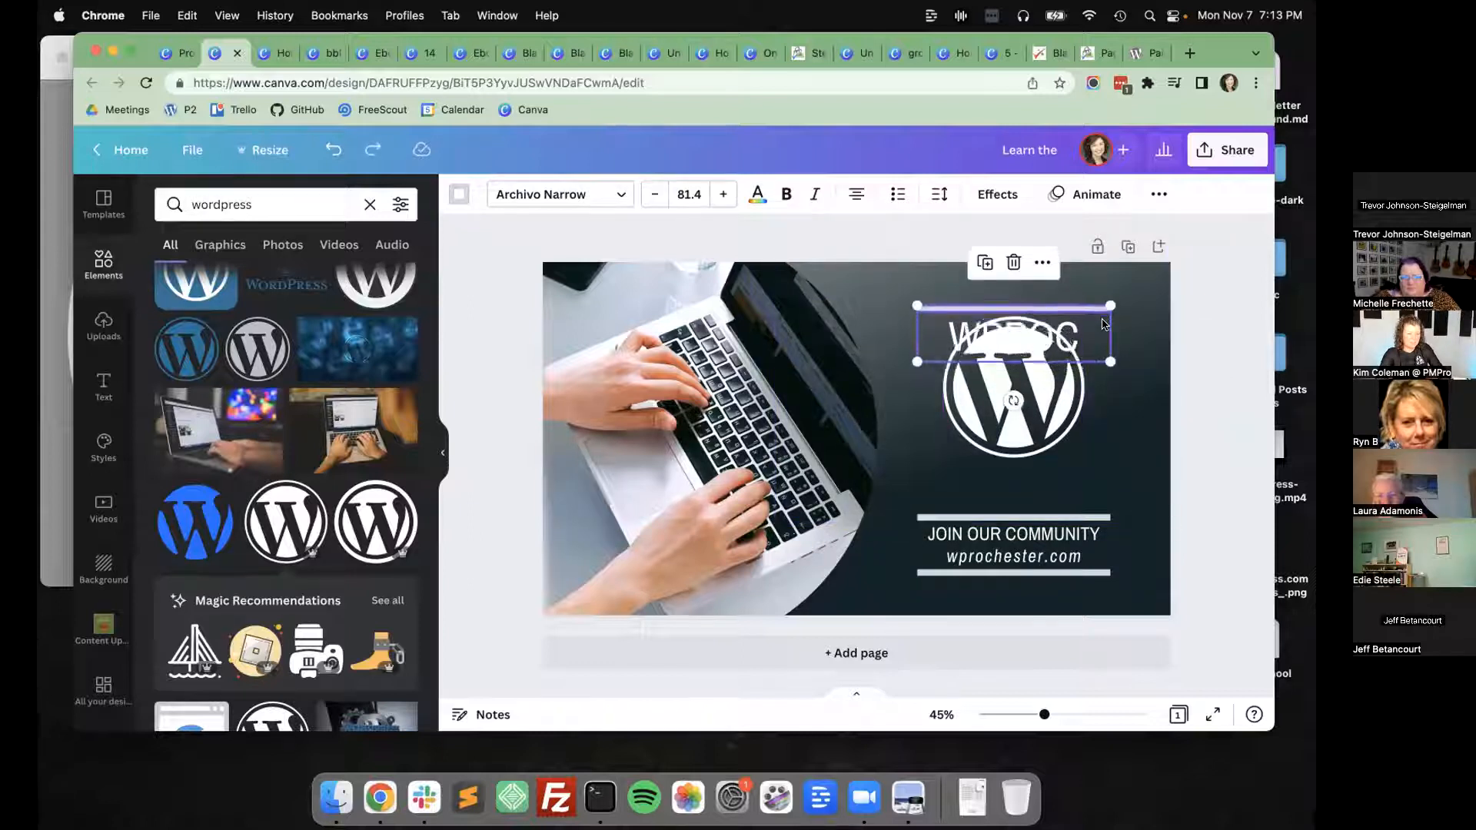
pyautogui.hotkey('shift', 'Up')
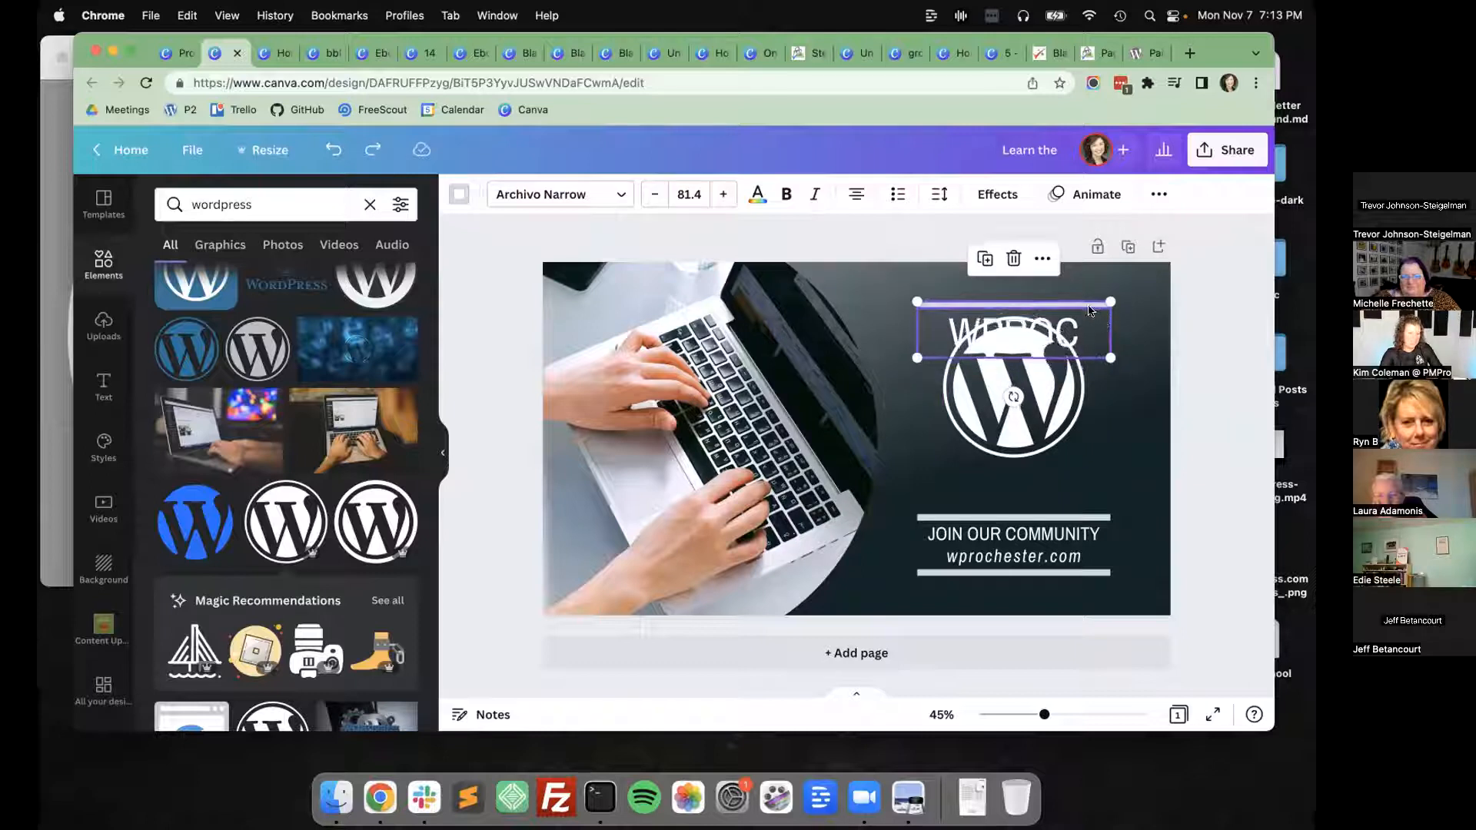
# Move the WPROC heading straight down to sit between the WordPress logo and the line above the community text.
pyautogui.keyDown('shift'); pyautogui.click(1088, 307); pyautogui.keyUp('shift')
pyautogui.hotkey('shift', 'Down')
pyautogui.hotkey('shift', 'Down')
pyautogui.hotkey('shift', 'Down')
pyautogui.hotkey('shift', 'Down')
pyautogui.hotkey('shift', 'Down')
pyautogui.hotkey('shift', 'Down')
pyautogui.hotkey('shift', 'Down')
pyautogui.hotkey('shift', 'Down')
pyautogui.hotkey('shift', 'Down')
pyautogui.hotkey('shift', 'Down')
pyautogui.hotkey('shift', 'Down')
pyautogui.hotkey('shift', 'Down')
pyautogui.hotkey('shift', 'Down')
pyautogui.hotkey('shift', 'Down')
pyautogui.hotkey('shift', 'Down')
pyautogui.hotkey('shift', 'Down')
pyautogui.hotkey('shift', 'Down')
pyautogui.hotkey('shift', 'Down')
pyautogui.hotkey('shift', 'Down')
pyautogui.hotkey('shift', 'Down')
pyautogui.hotkey('shift', 'Down')
pyautogui.hotkey('shift', 'Down')
pyautogui.hotkey('shift', 'Down')
pyautogui.hotkey('shift', 'Down')
pyautogui.hotkey('shift', 'Down')
pyautogui.hotkey('shift', 'Down')
pyautogui.hotkey('shift', 'Down')
pyautogui.hotkey('shift', 'Down')
pyautogui.hotkey('shift', 'Down')
pyautogui.hotkey('shift', 'Down')
pyautogui.hotkey('shift', 'Down')
pyautogui.hotkey('shift', 'Down')
pyautogui.hotkey('shift', 'Down')
pyautogui.hotkey('shift', 'Down')
pyautogui.hotkey('shift', 'Down')
pyautogui.hotkey('shift', 'Down')
pyautogui.hotkey('shift', 'Down')
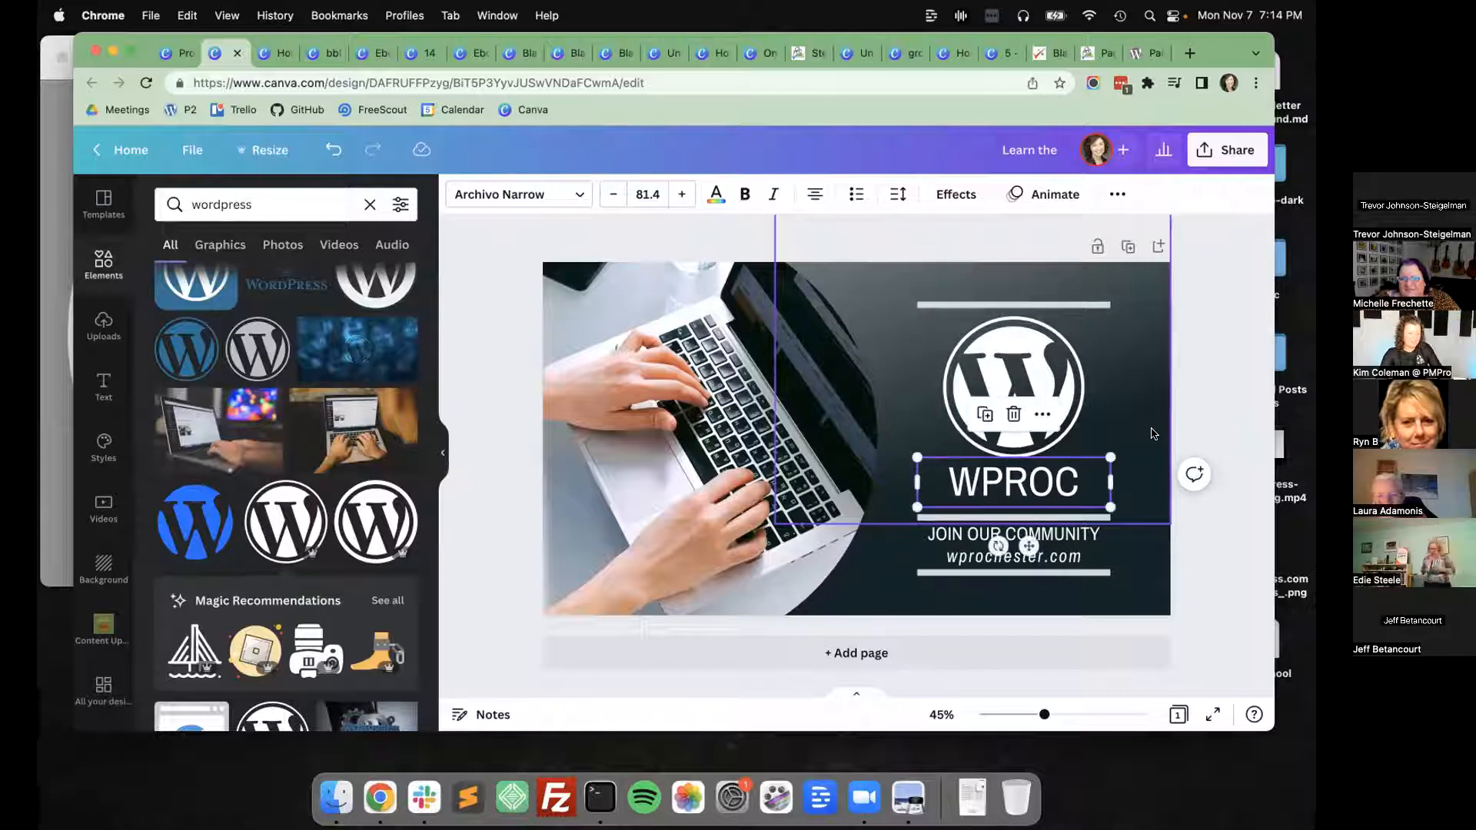
# Turn off the all-uppercase formatting on the WPROC heading.
pyautogui.doubleClick(1037, 473)
pyautogui.click(1117, 194)
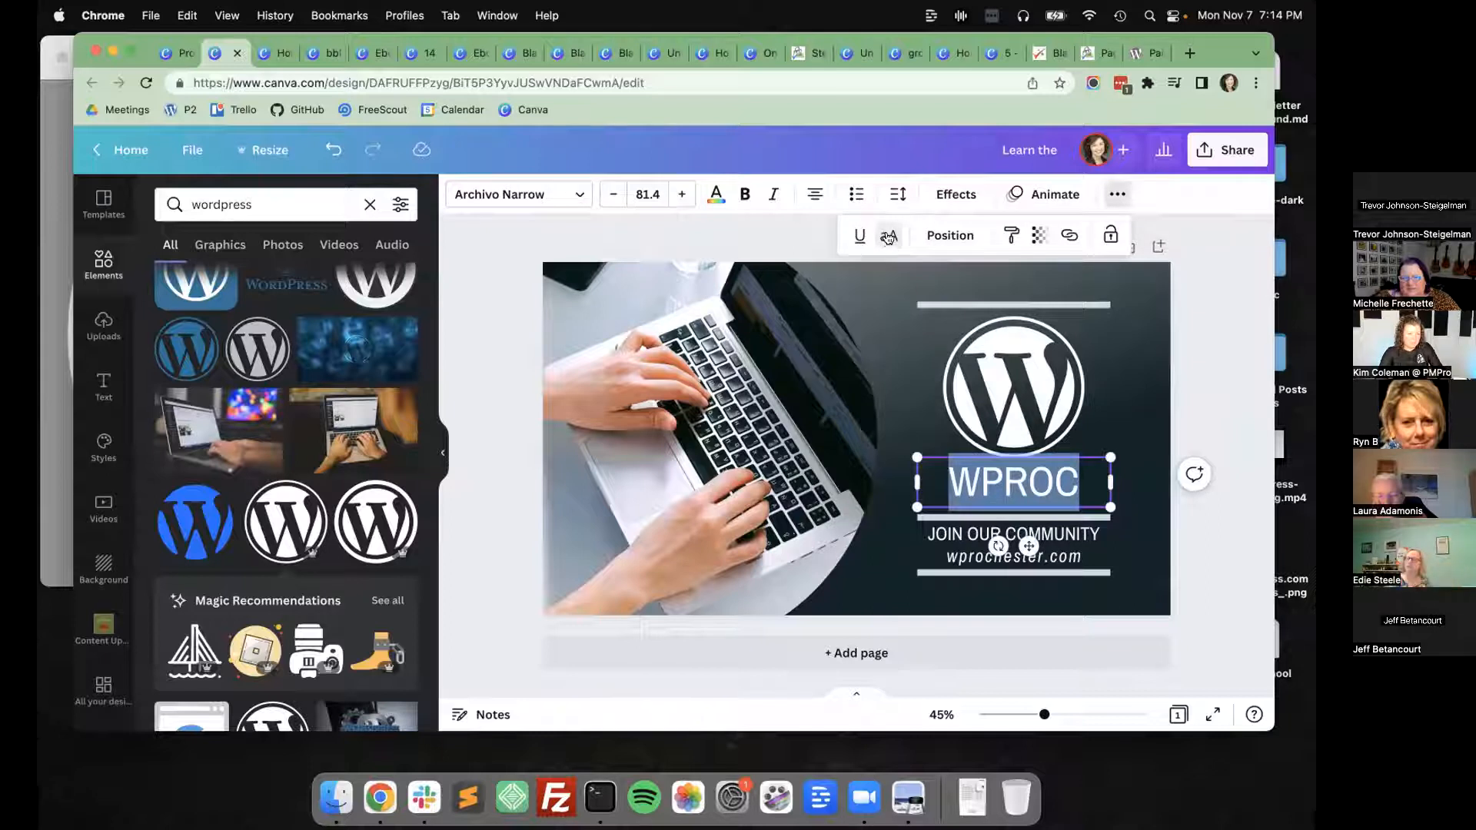
pyautogui.click(1030, 478)
pyautogui.hotkey('shift', 'Down')
pyautogui.press('Down')
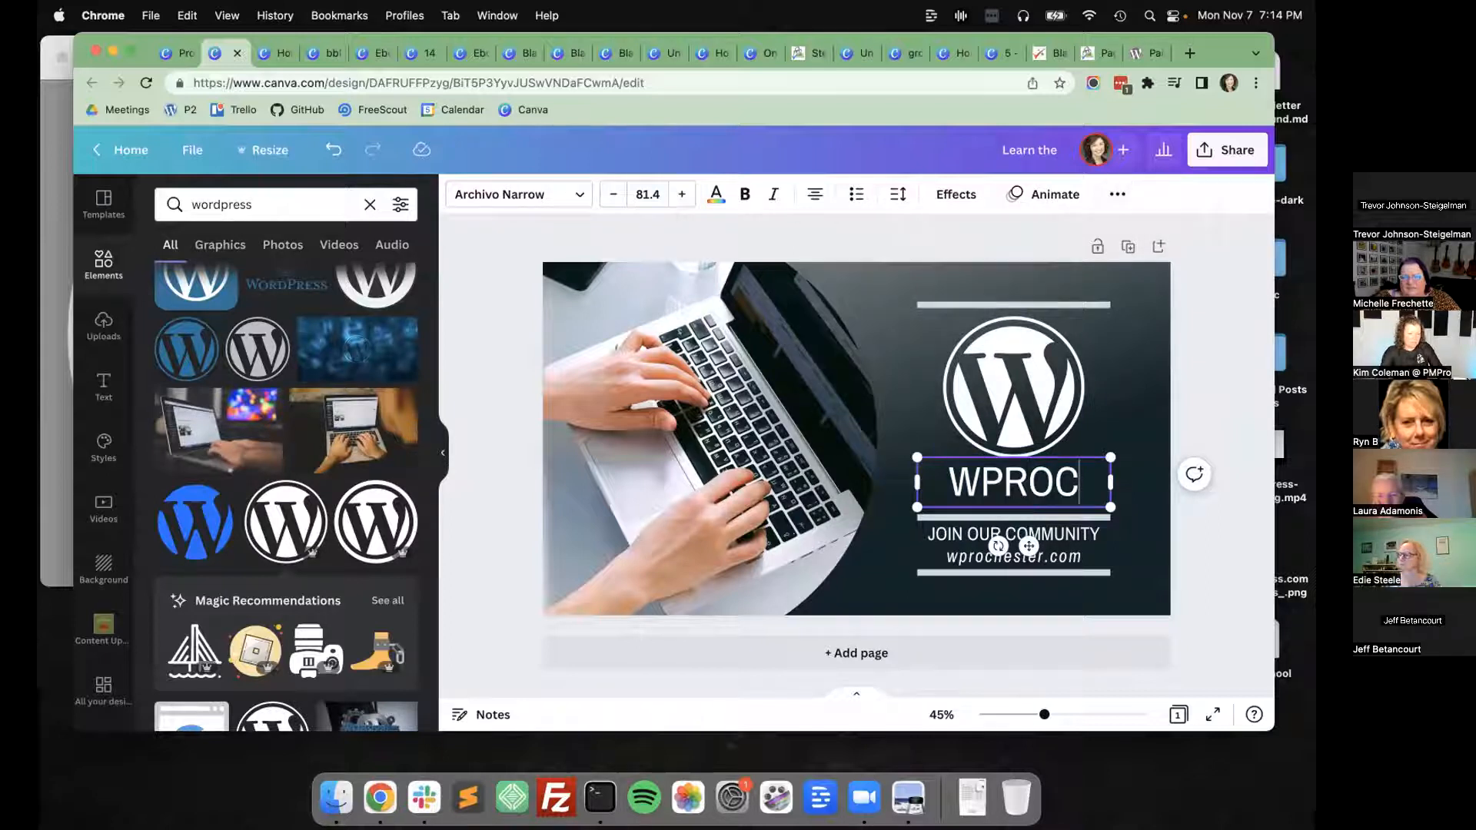
pyautogui.press('super+a')
pyautogui.click(1115, 193)
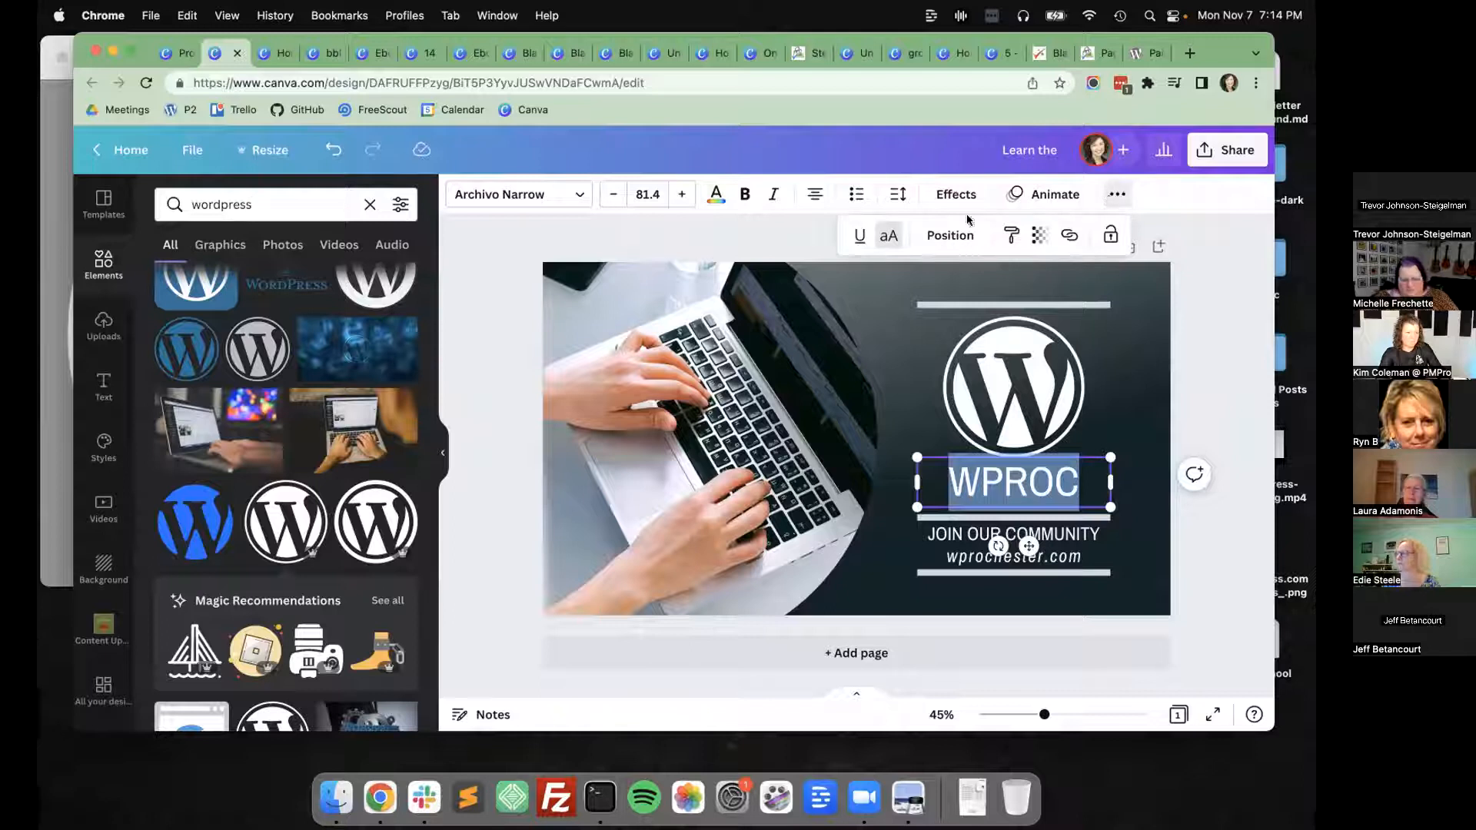
pyautogui.click(888, 236)
pyautogui.click(996, 477)
pyautogui.press('super+a')
pyautogui.press('Right')
pyautogui.hotkey('shift', 'Left')
pyautogui.hotkey('shift', 'Left')
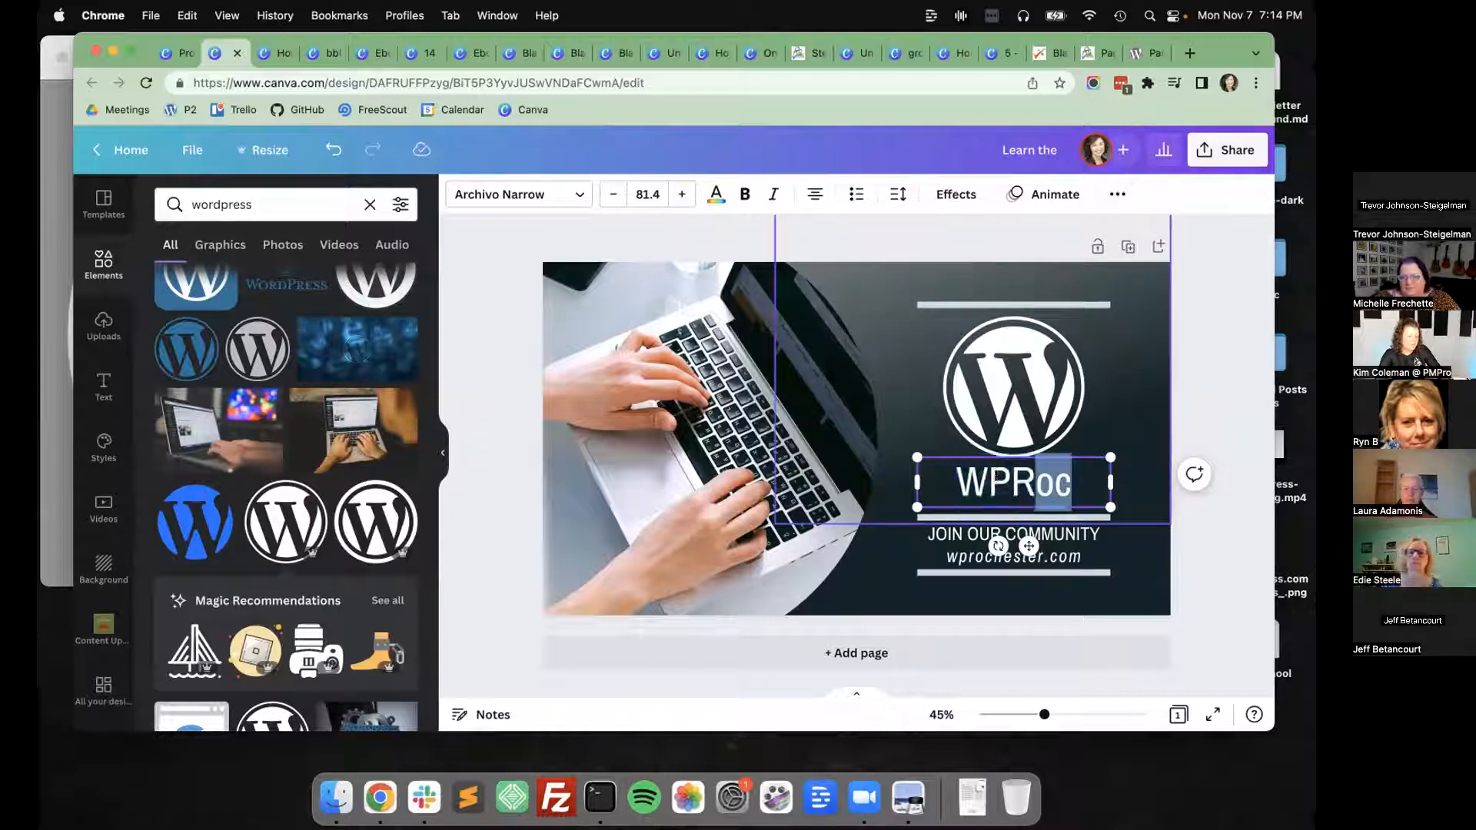
pyautogui.press('super+a')
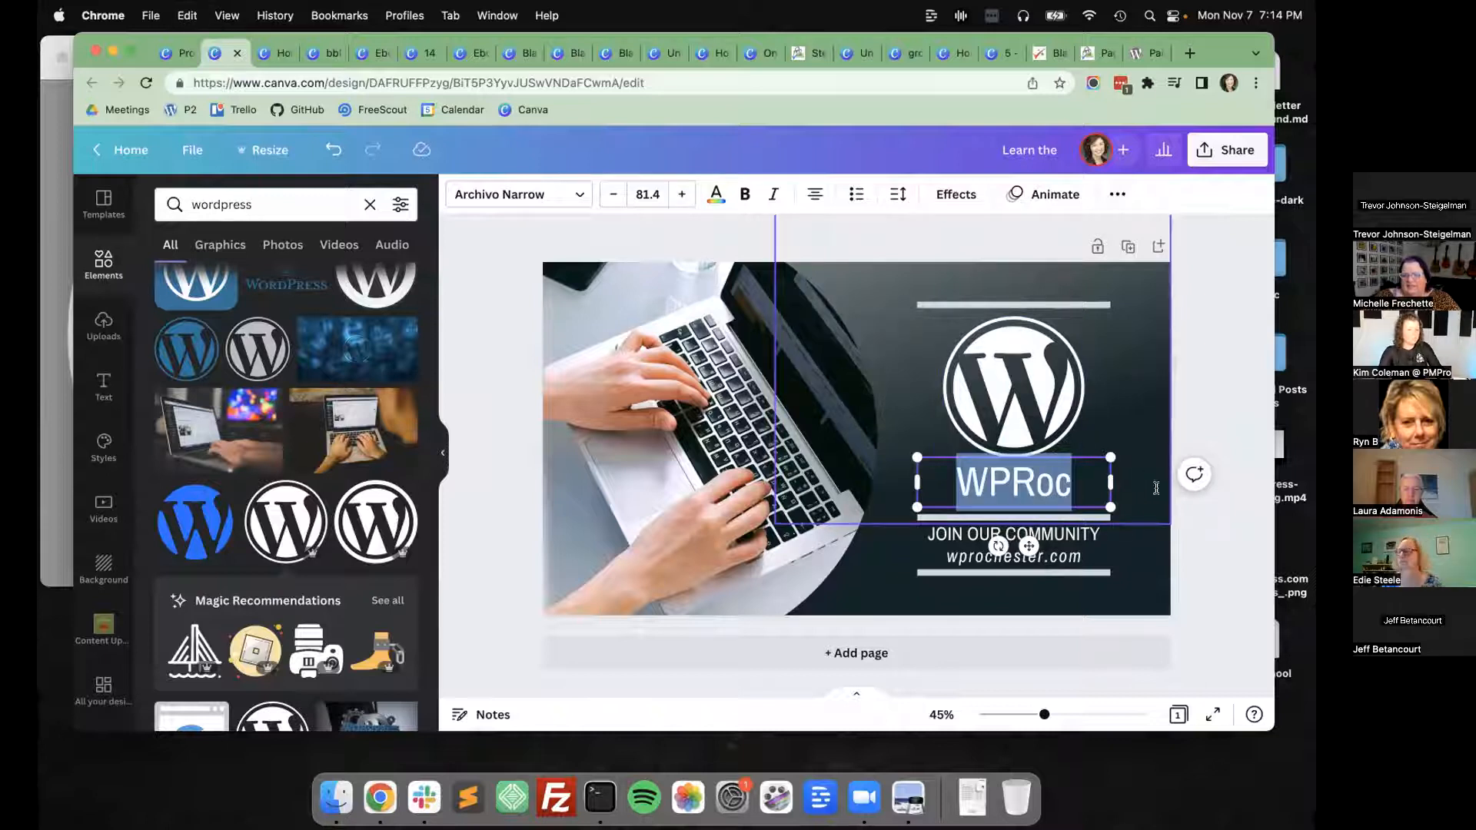
pyautogui.click(1244, 530)
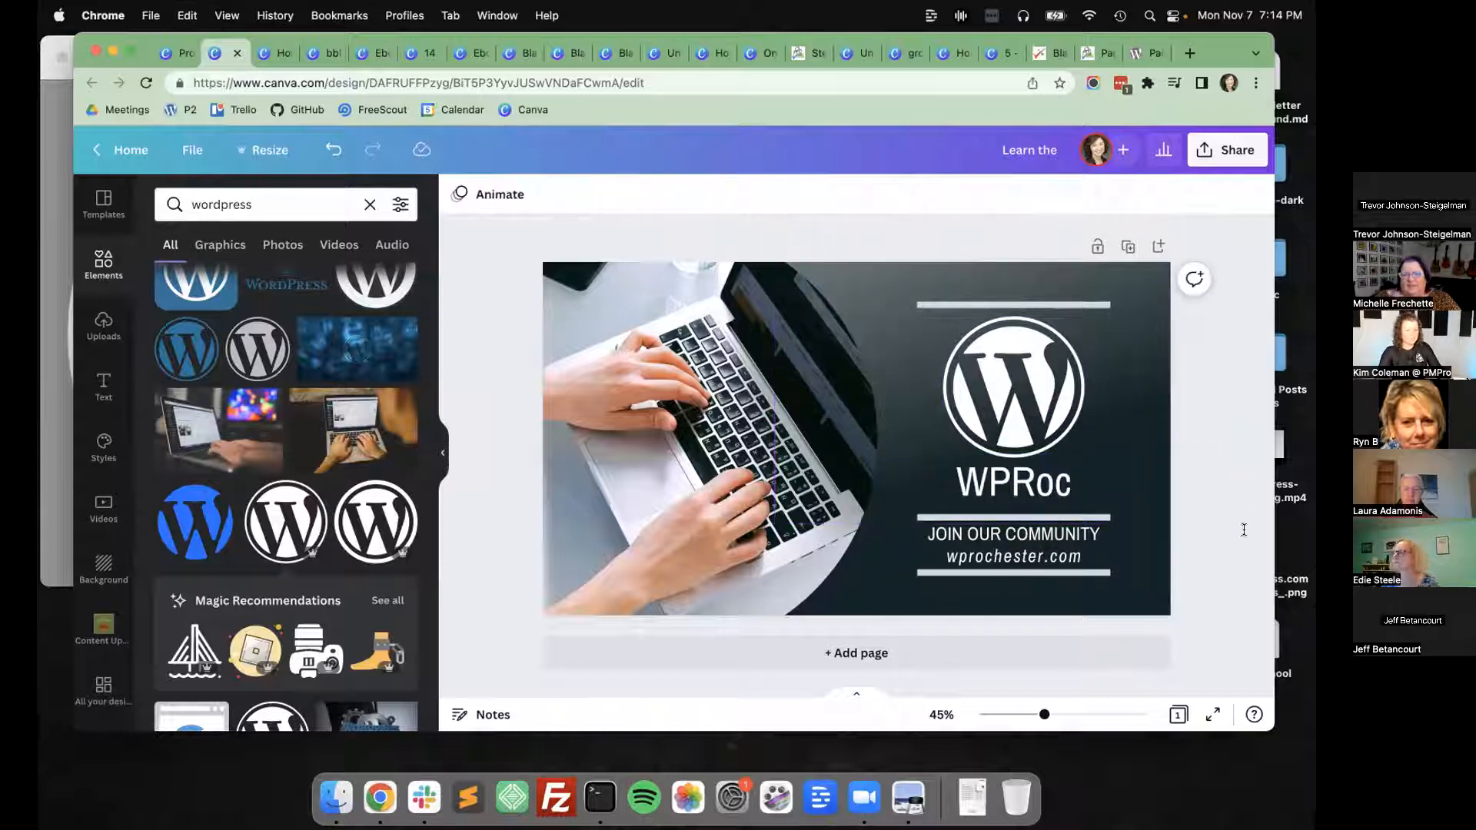
# Replace the lowercase "oc" at the end of the heading with capital "OC".
pyautogui.click(1002, 476)
pyautogui.click(1002, 476)
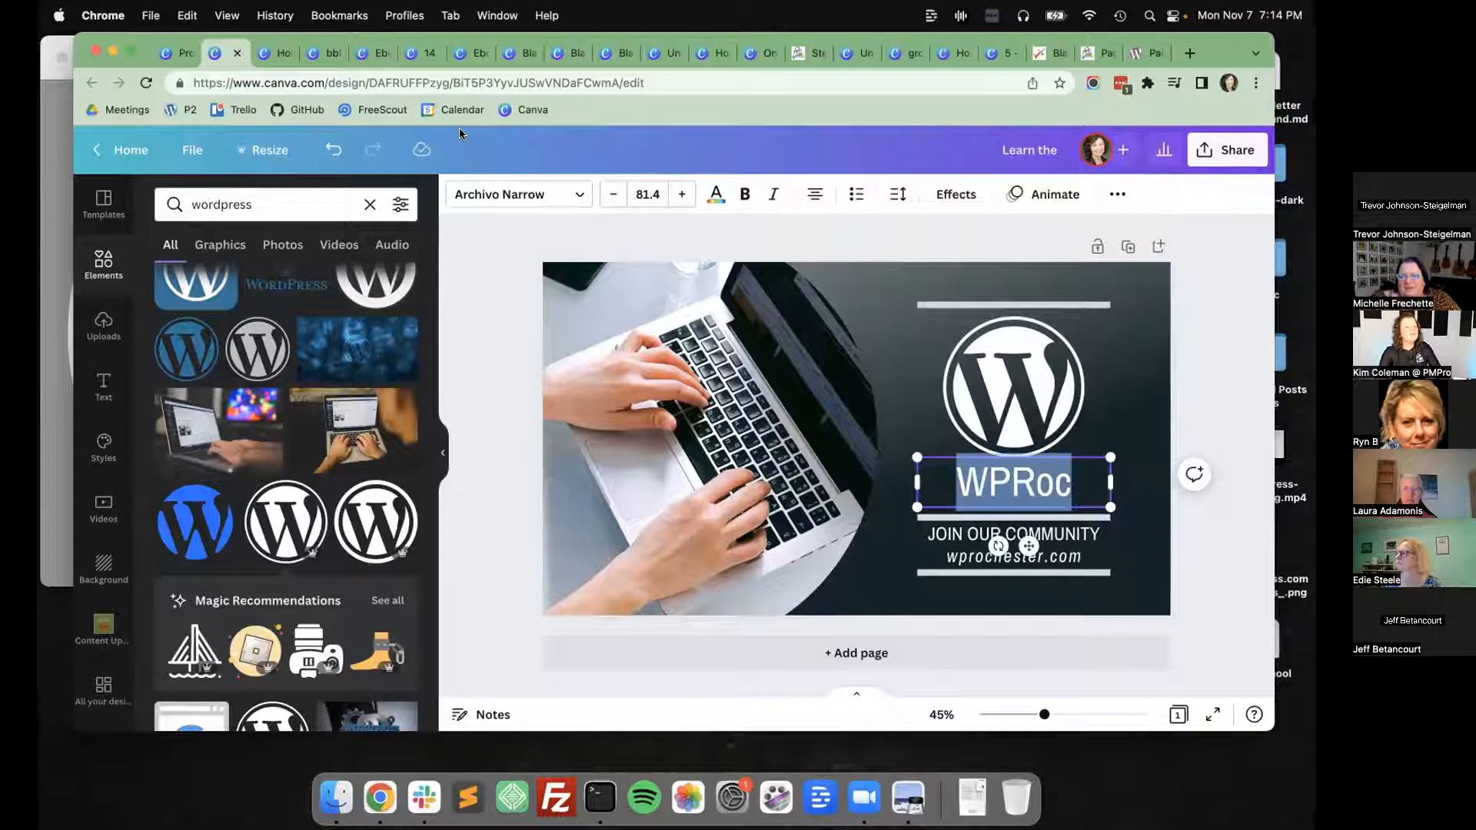
pyautogui.click(1032, 482)
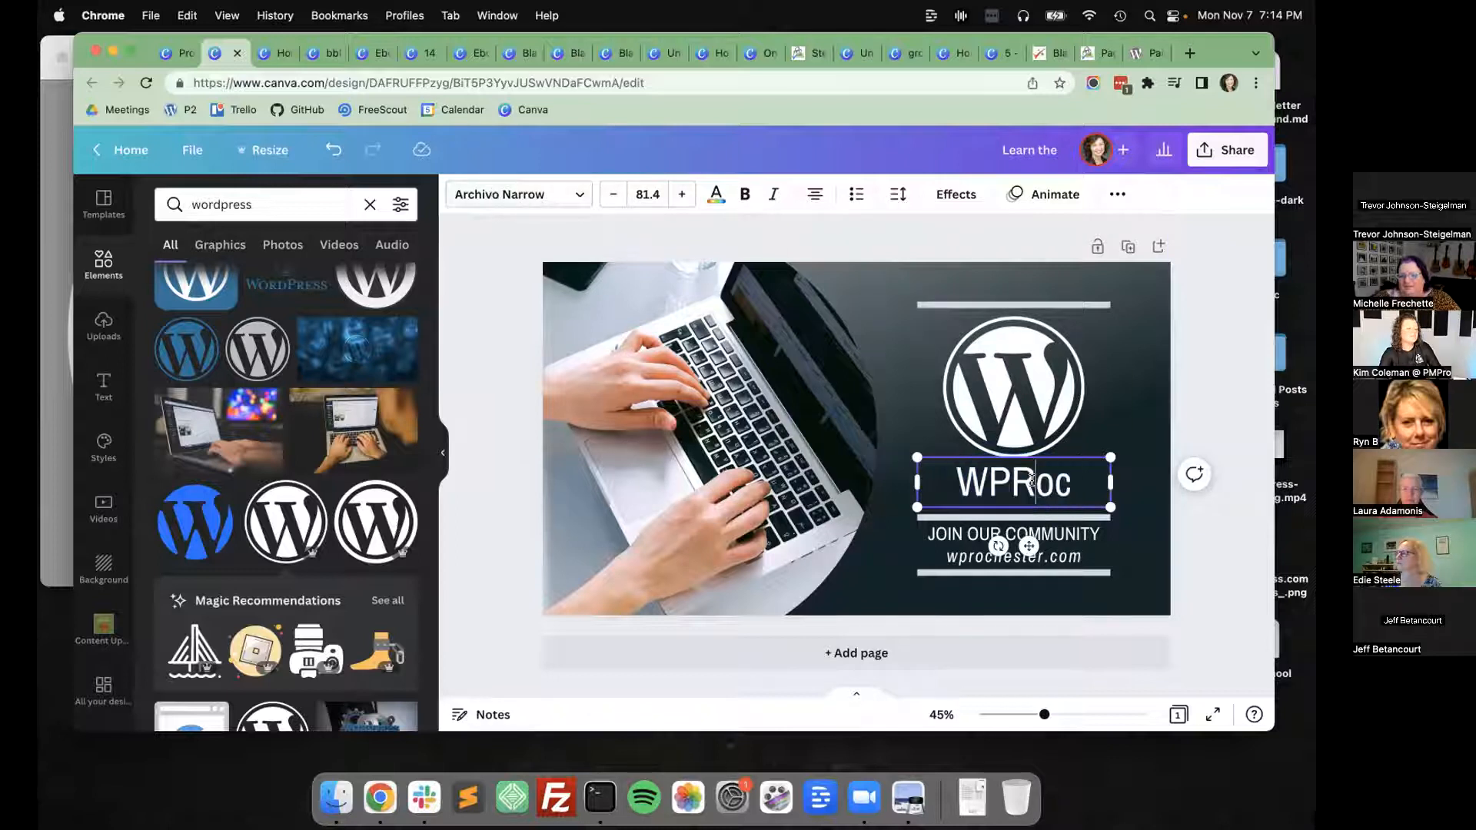
pyautogui.keyDown('shift'); pyautogui.click(1058, 479); pyautogui.keyUp('shift')
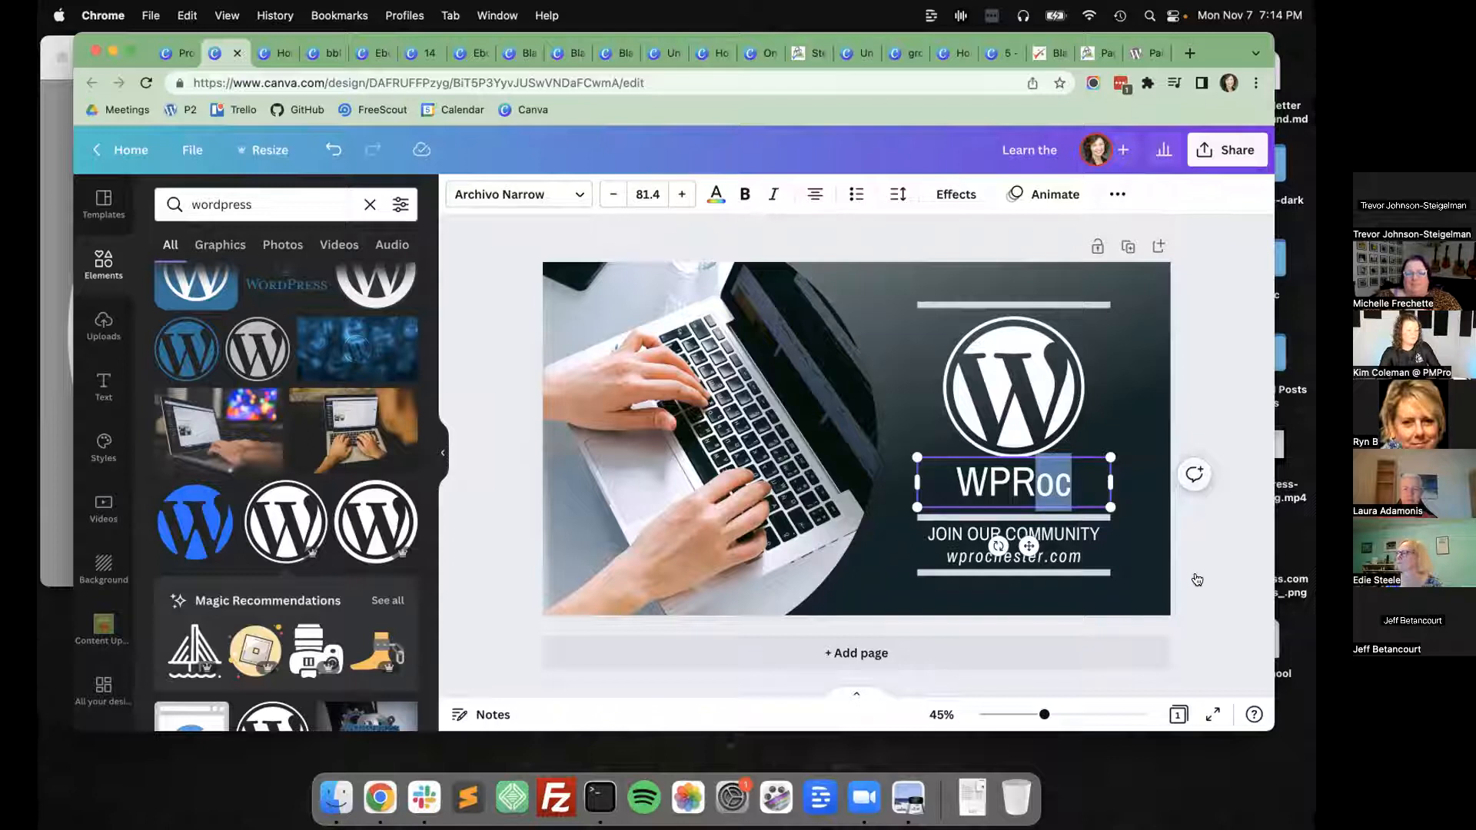
pyautogui.write('OC')
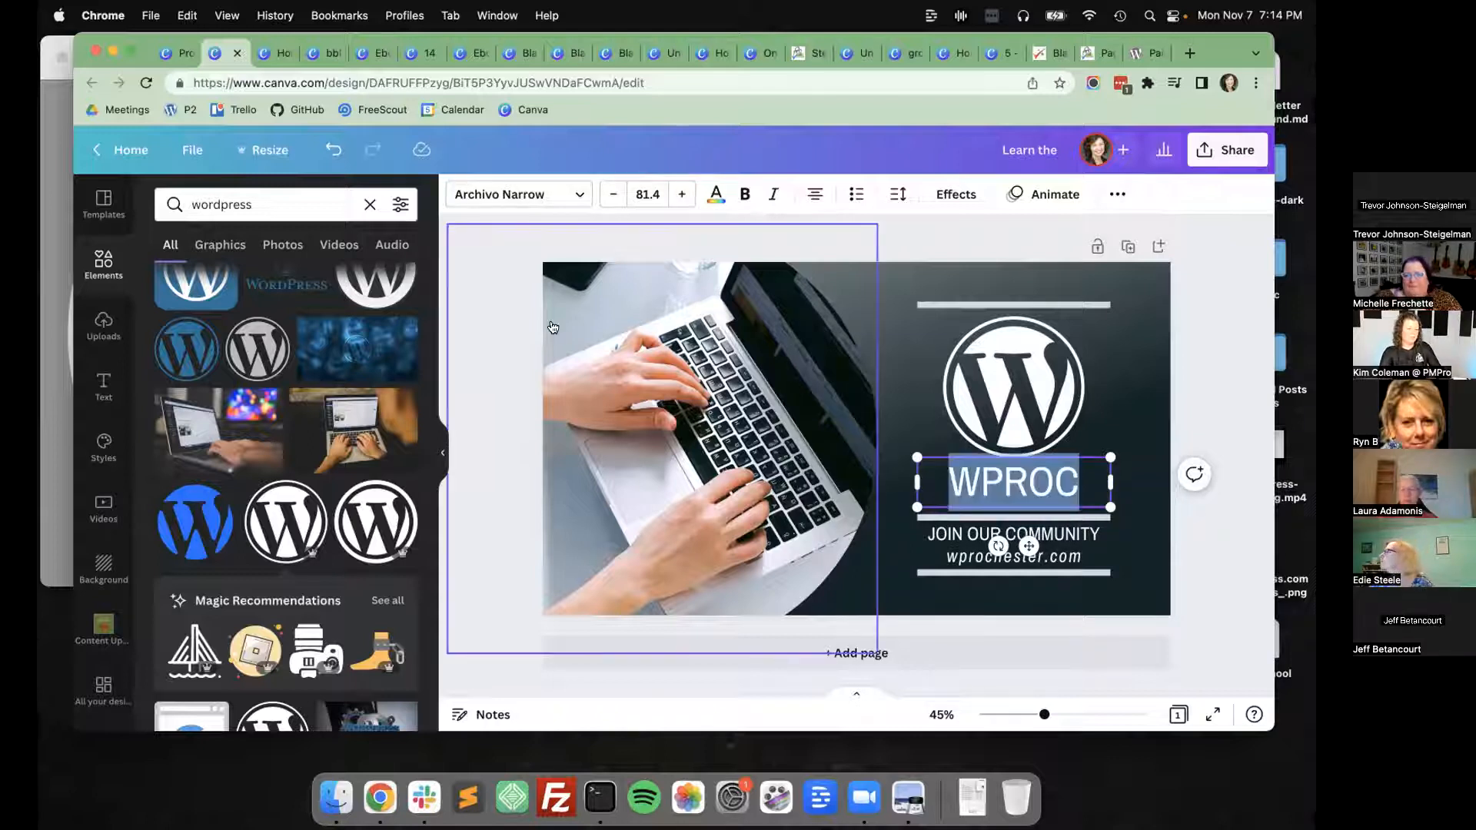
# Look at the "rochester" photo results on Unsplash and return to the cover design in Canva.
pyautogui.click(517, 194)
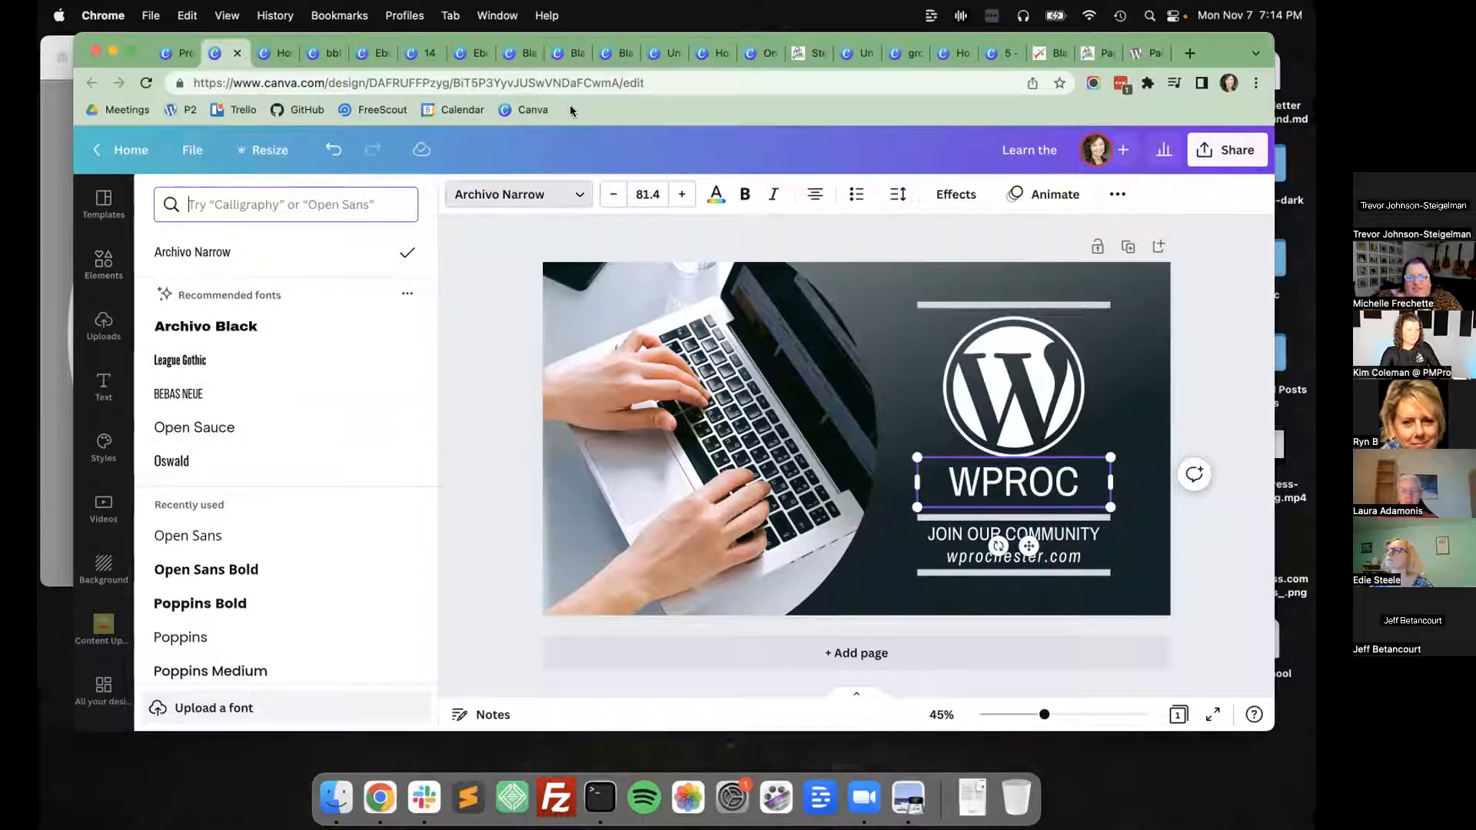
pyautogui.click(625, 439)
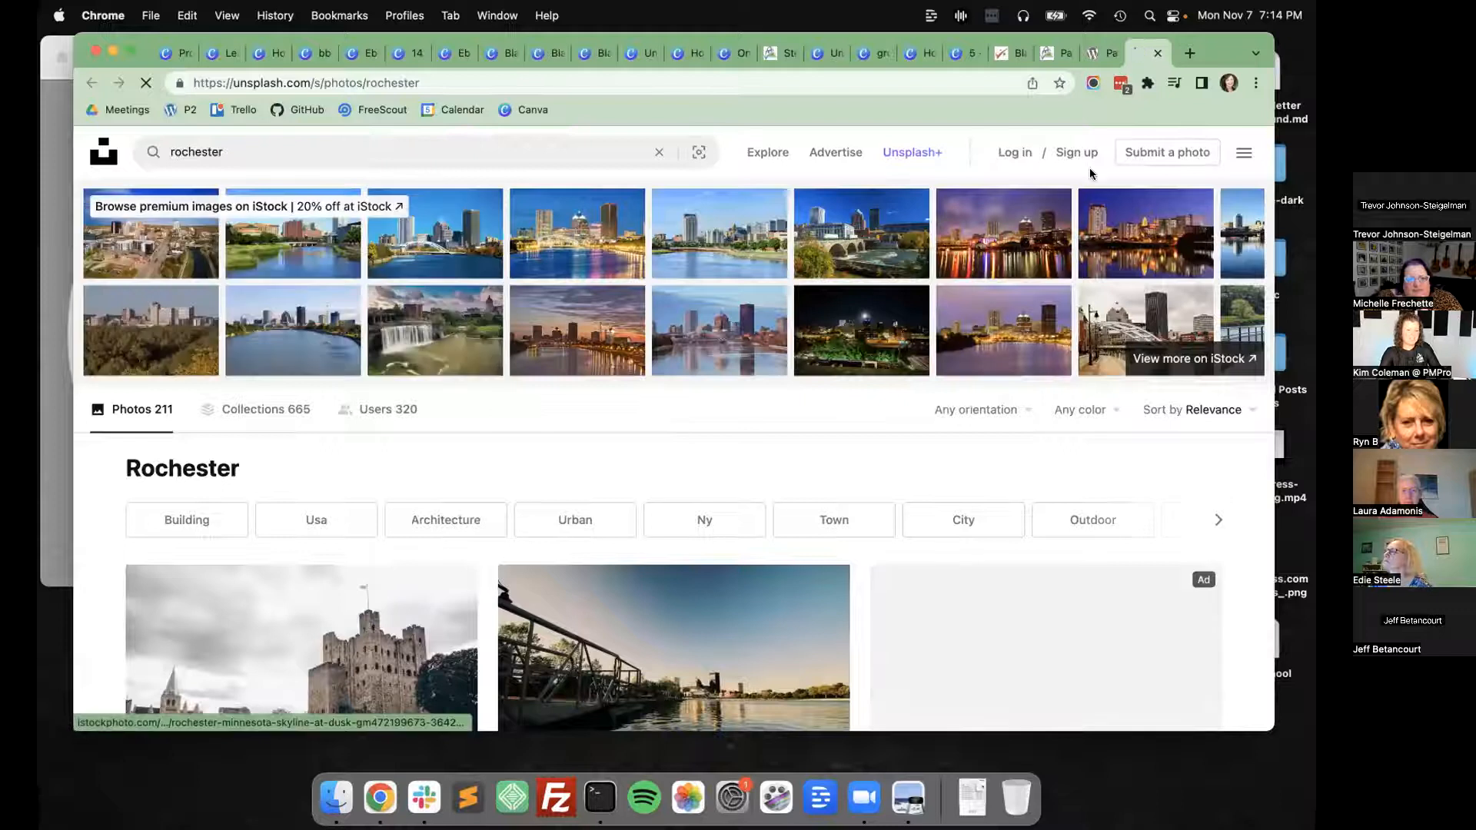
pyautogui.click(169, 54)
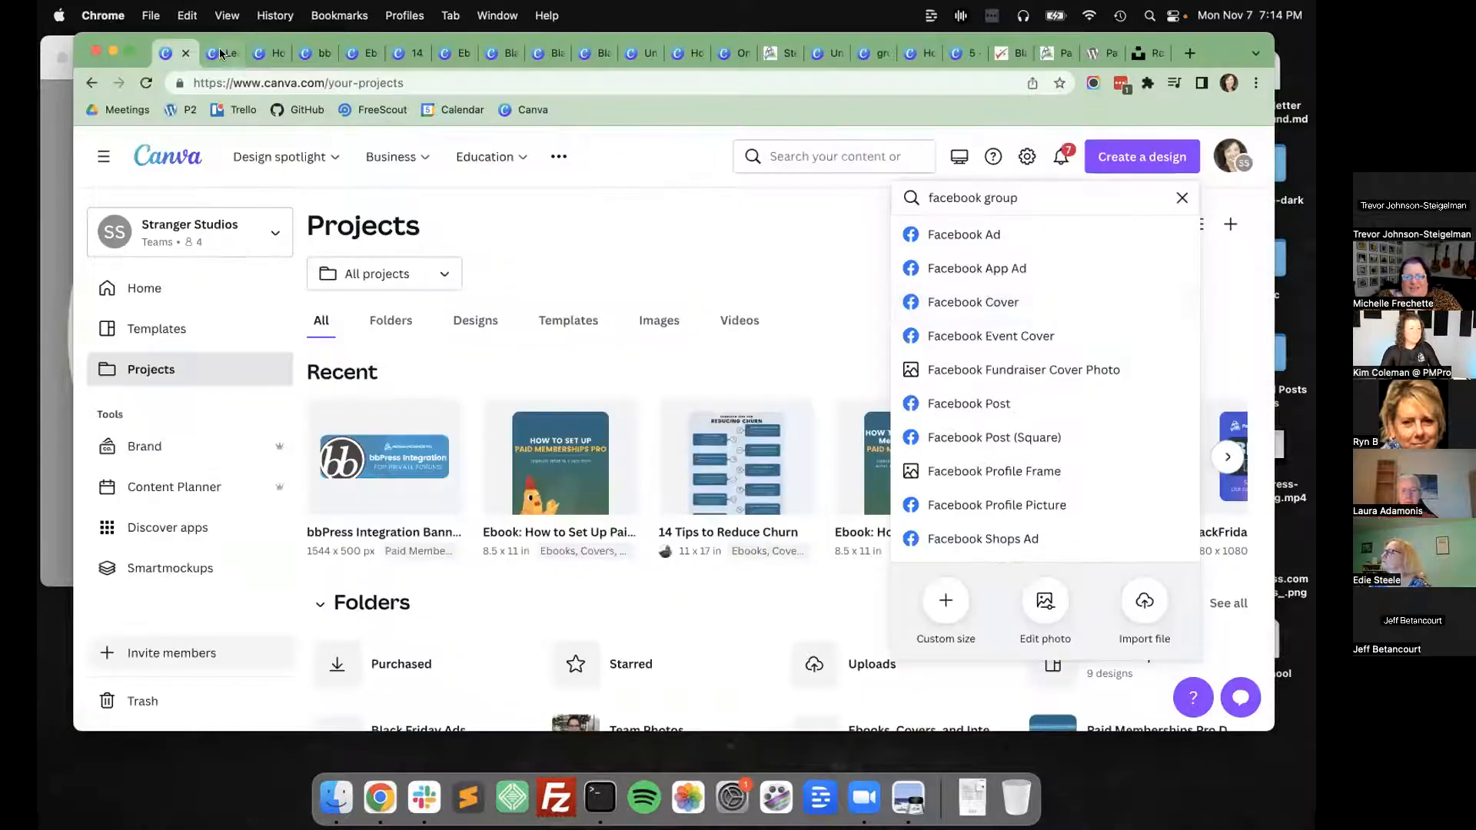
pyautogui.click(221, 53)
# Search the elements for "rochester ny".
pyautogui.click(83, 281)
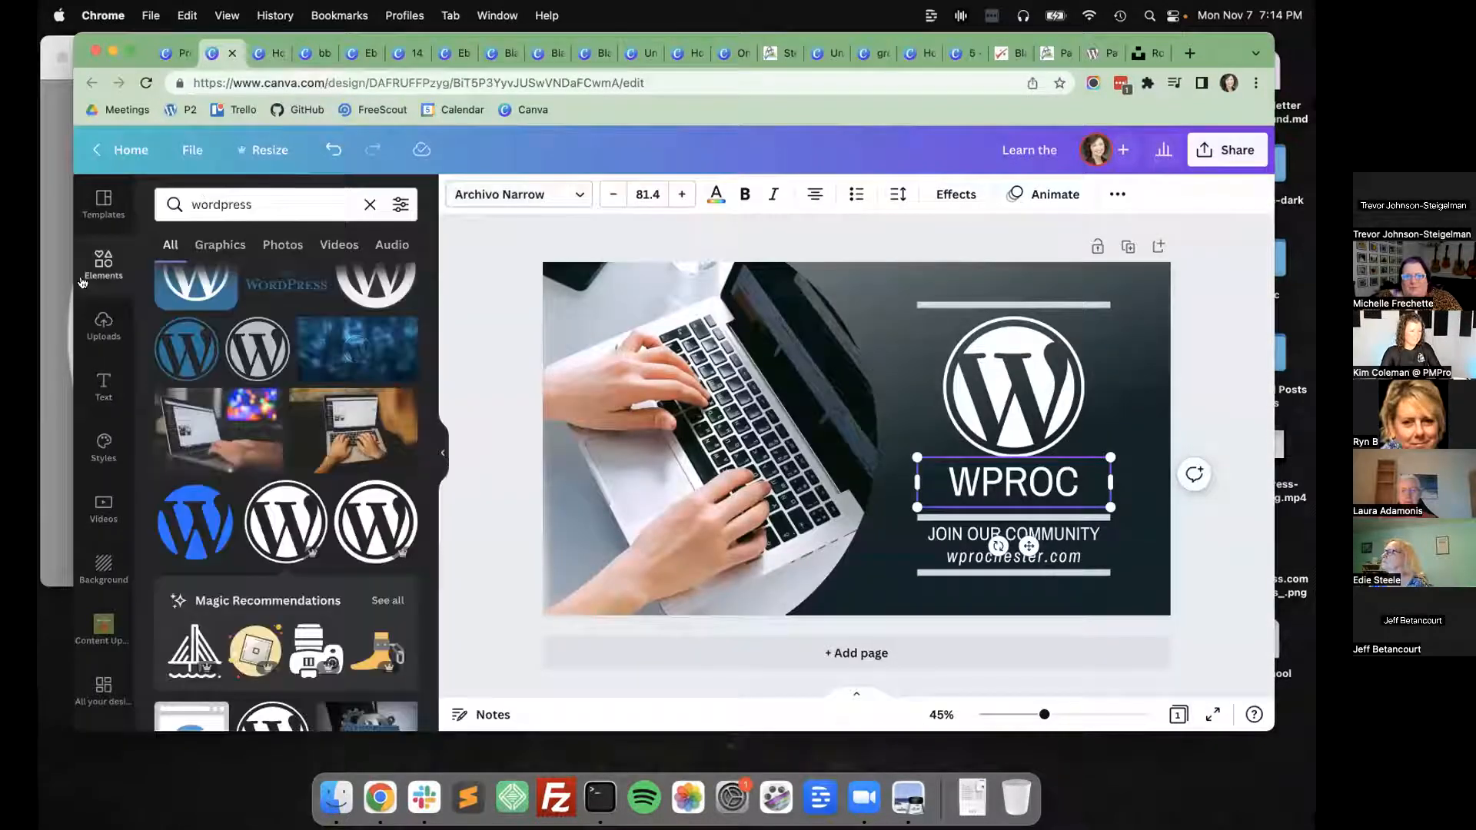
pyautogui.click(246, 214)
pyautogui.write('roches')
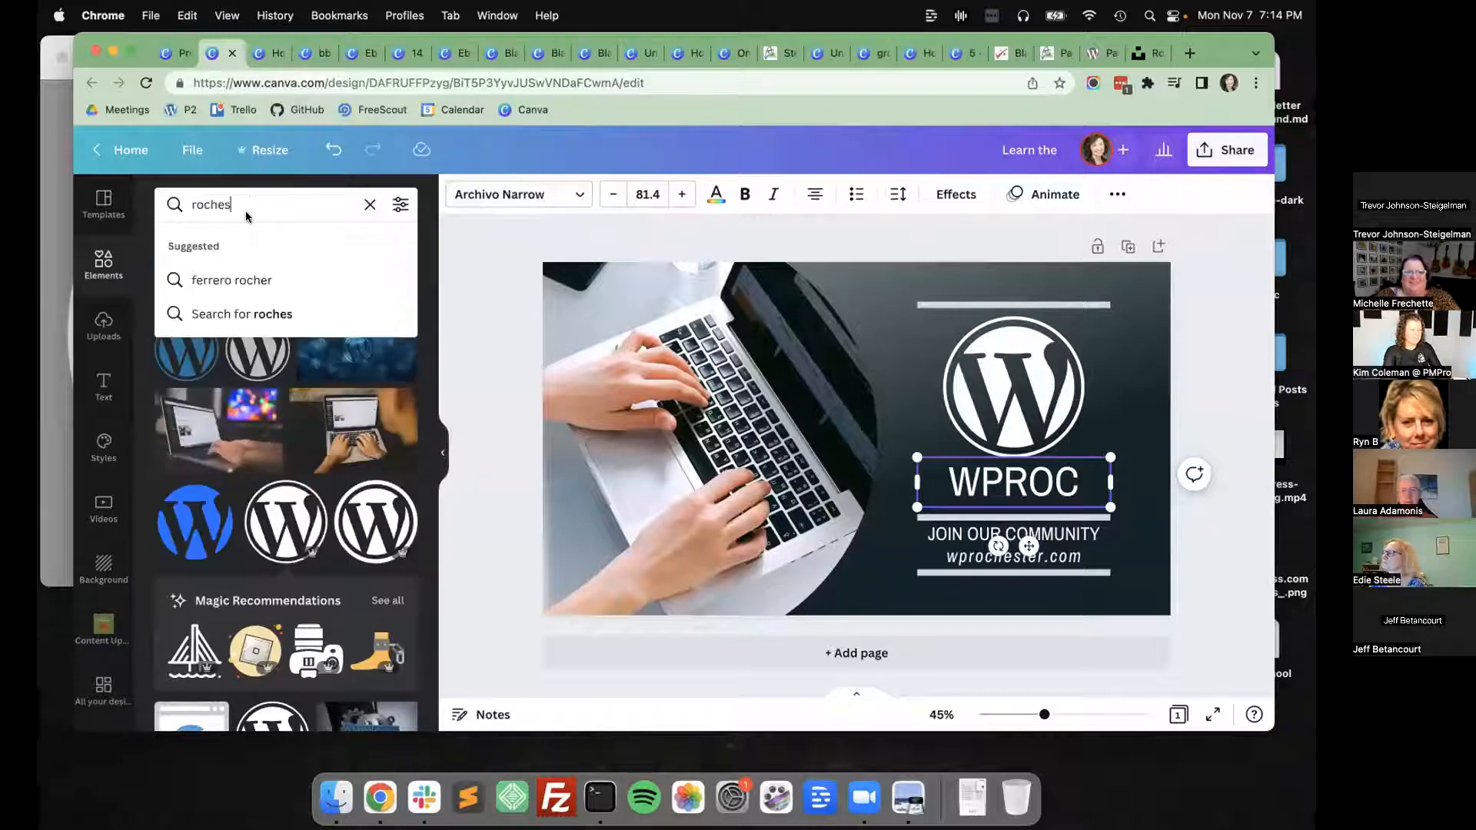
pyautogui.write('ter ny')
pyautogui.press('Return')
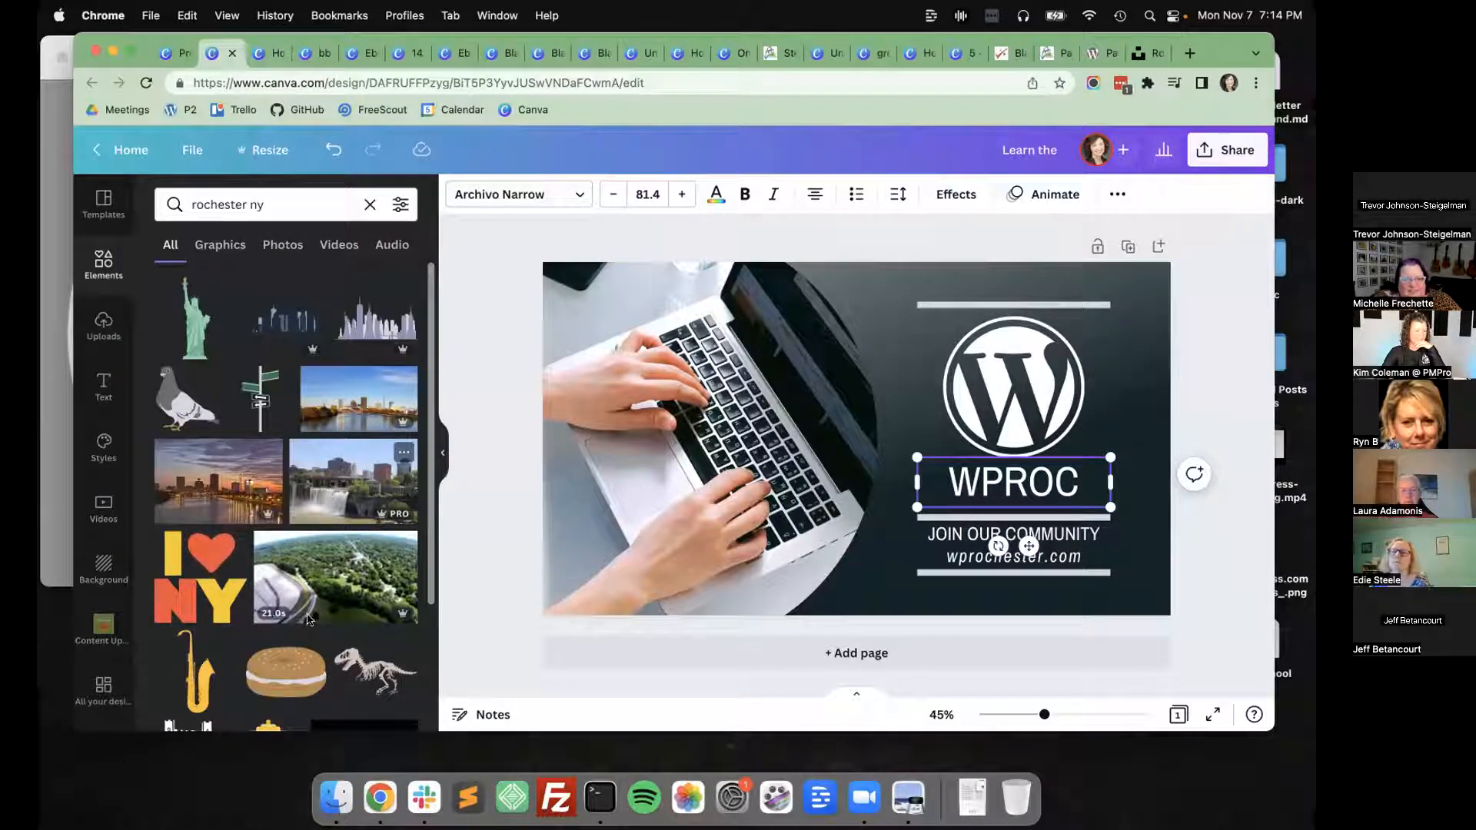
# Try the daytime city waterfall, river skyline and wooded waterfall photos in turn in the cover's curved photo frame.
pyautogui.moveTo(328, 475); pyautogui.dragTo(551, 431)
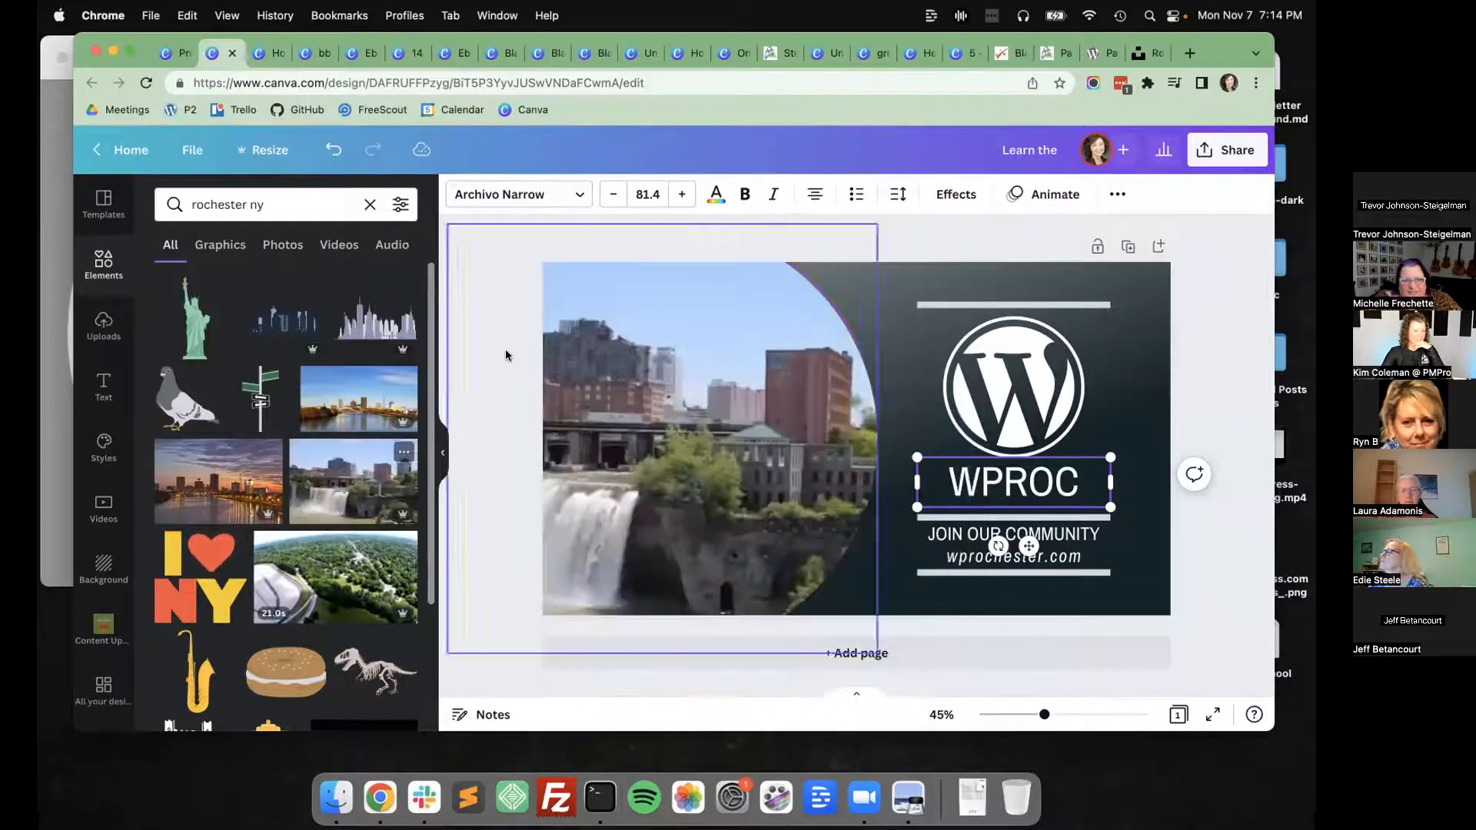
pyautogui.moveTo(353, 406); pyautogui.dragTo(538, 446)
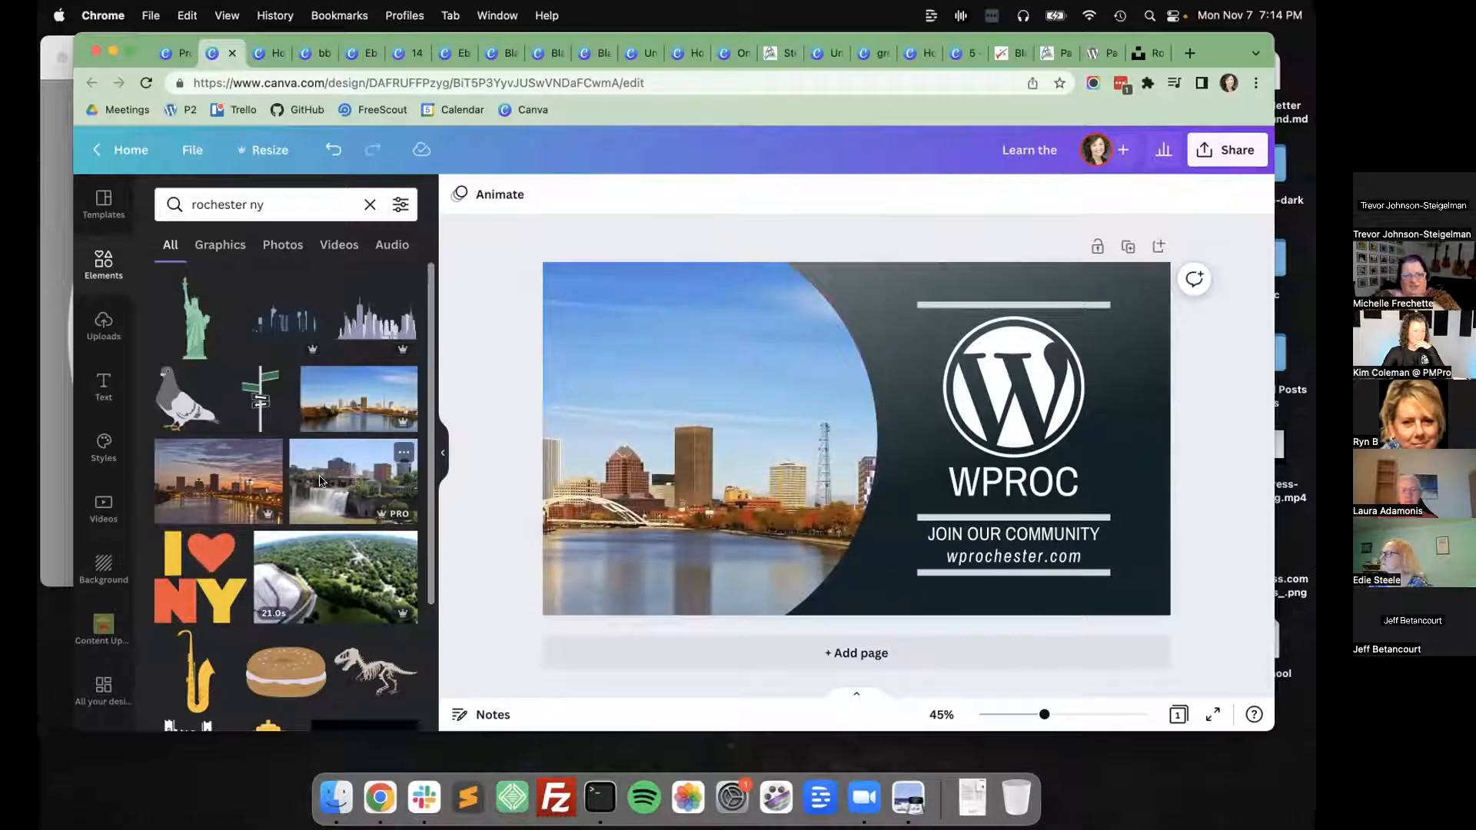
pyautogui.scroll(-4, 320, 482)
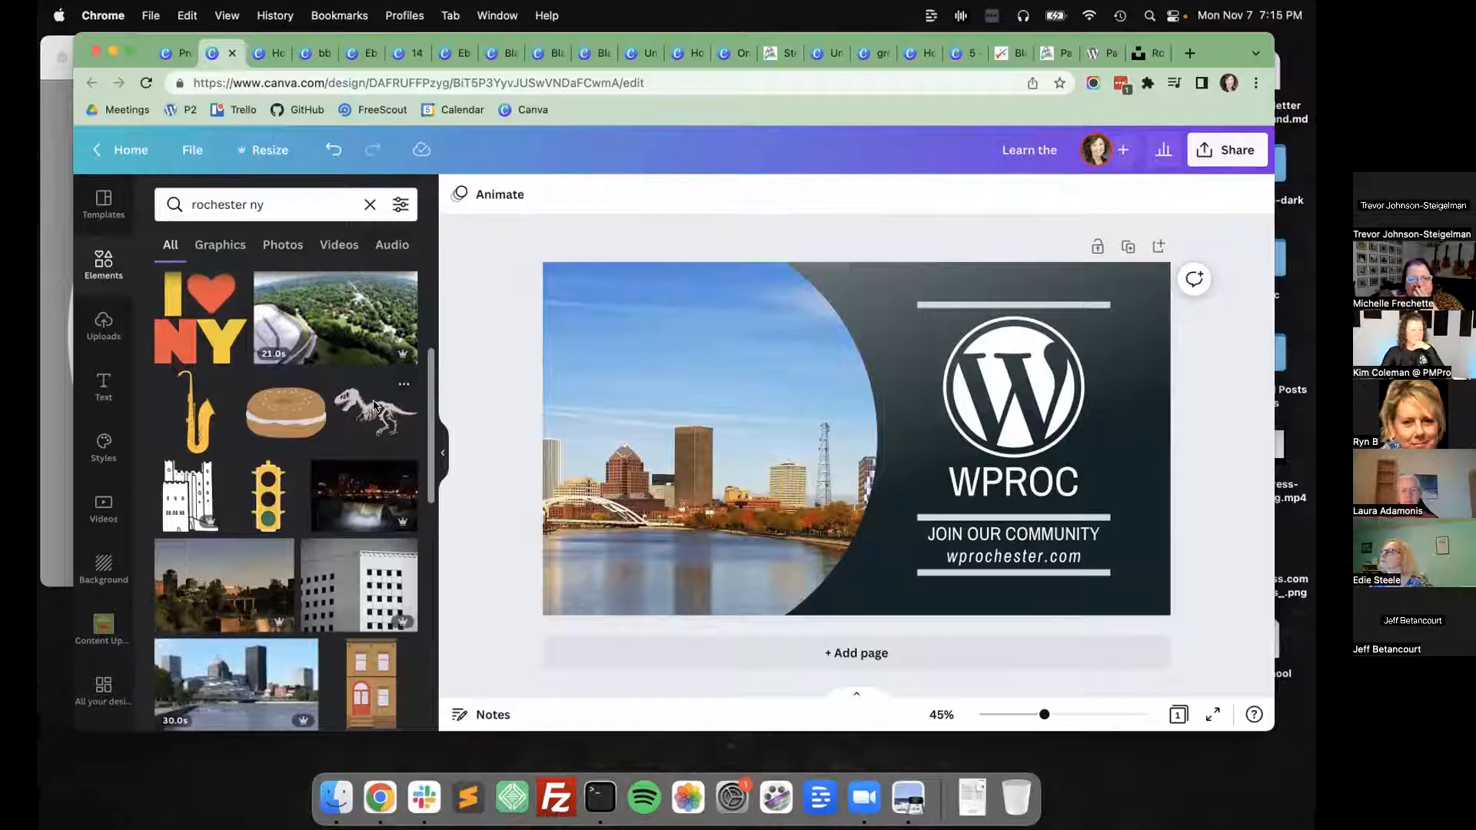
pyautogui.scroll(-3, 227, 595)
pyautogui.scroll(-3, 227, 596)
pyautogui.moveTo(277, 504); pyautogui.dragTo(561, 438)
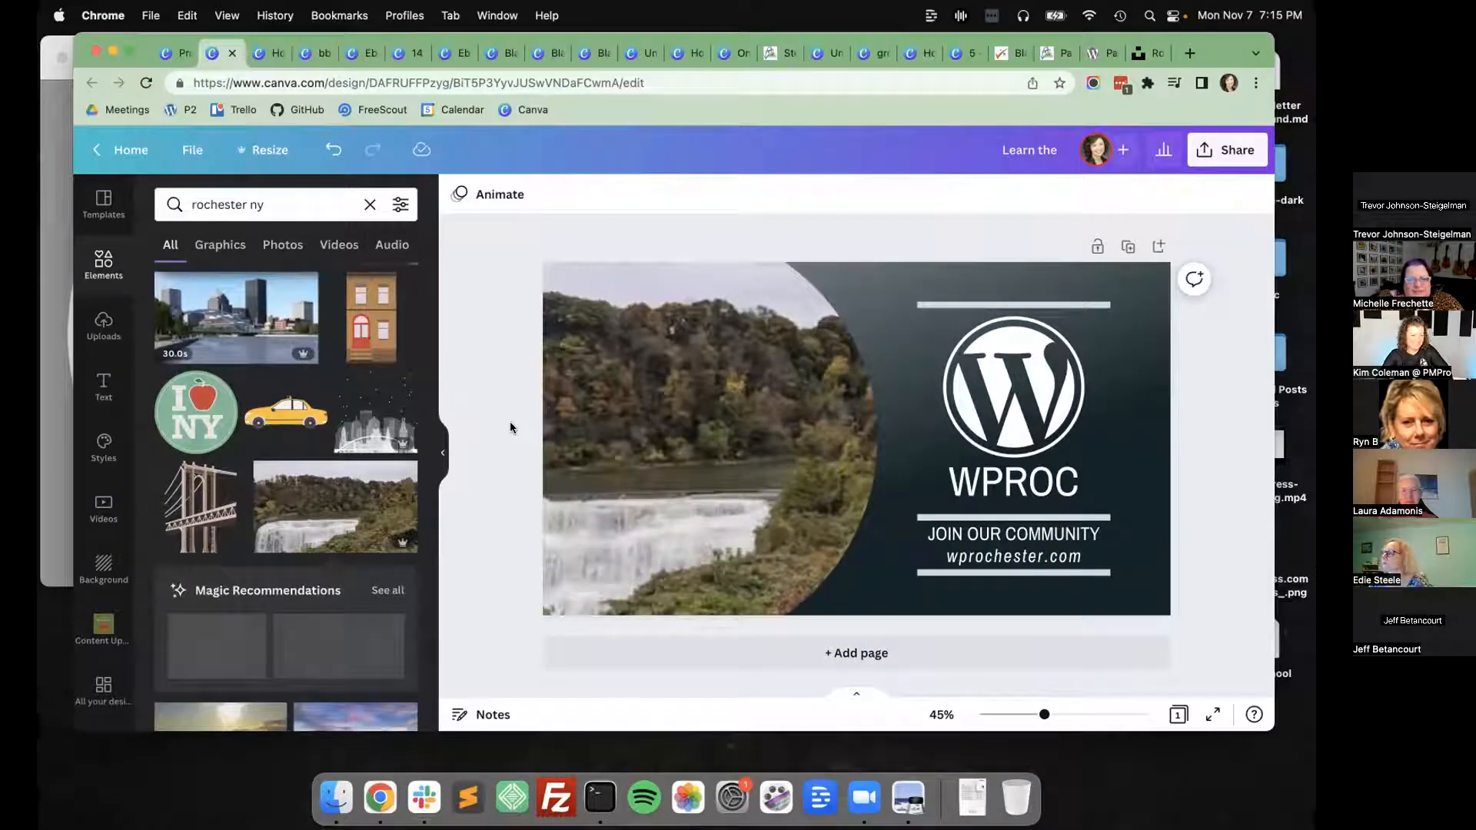
# Fill the curved photo frame with the photo of the city waterfall under a pink and blue cloudy sky.
pyautogui.scroll(-3, 335, 508)
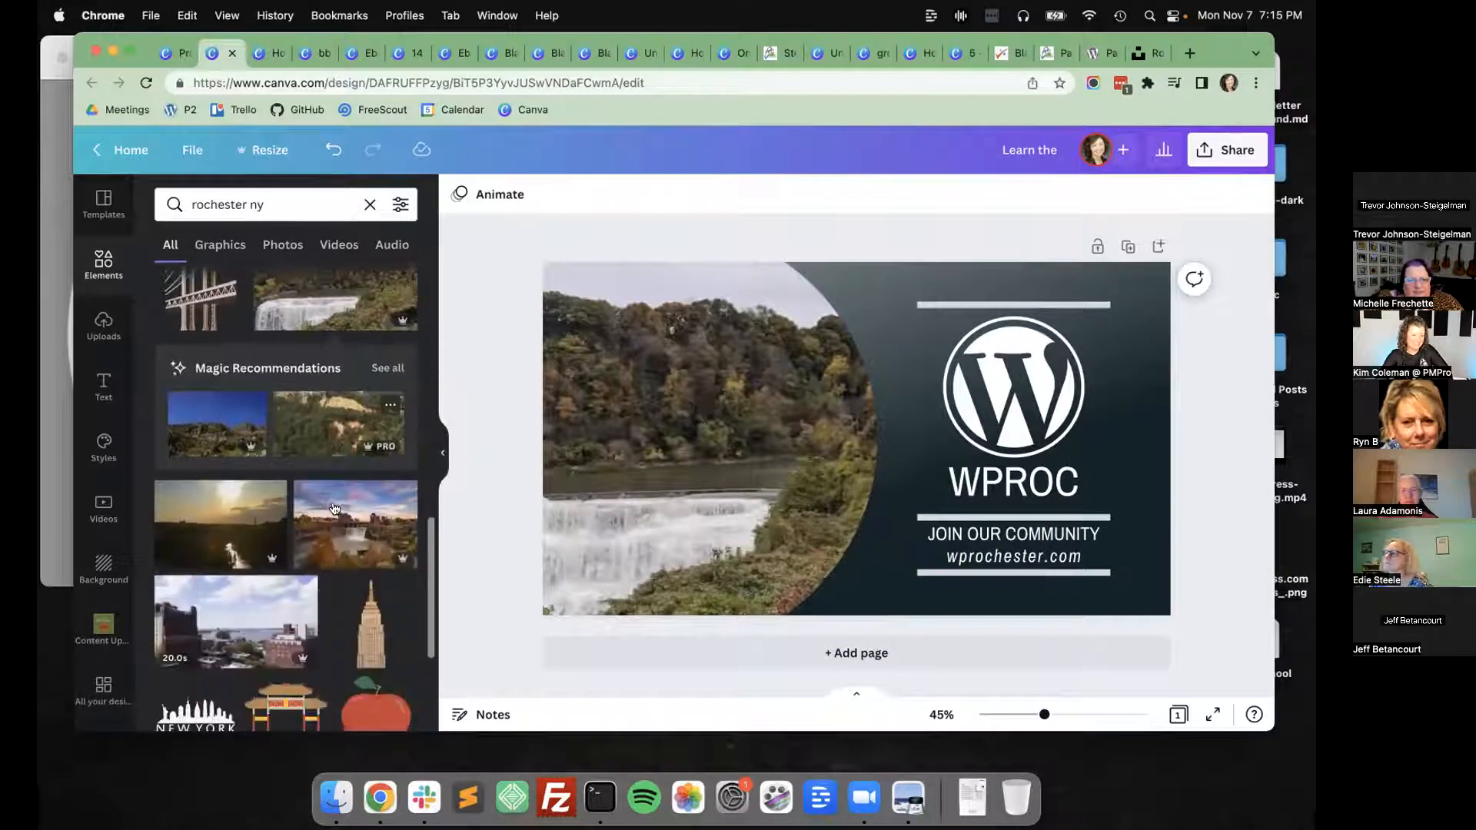
pyautogui.scroll(-1, 335, 509)
pyautogui.moveTo(335, 508); pyautogui.dragTo(504, 394)
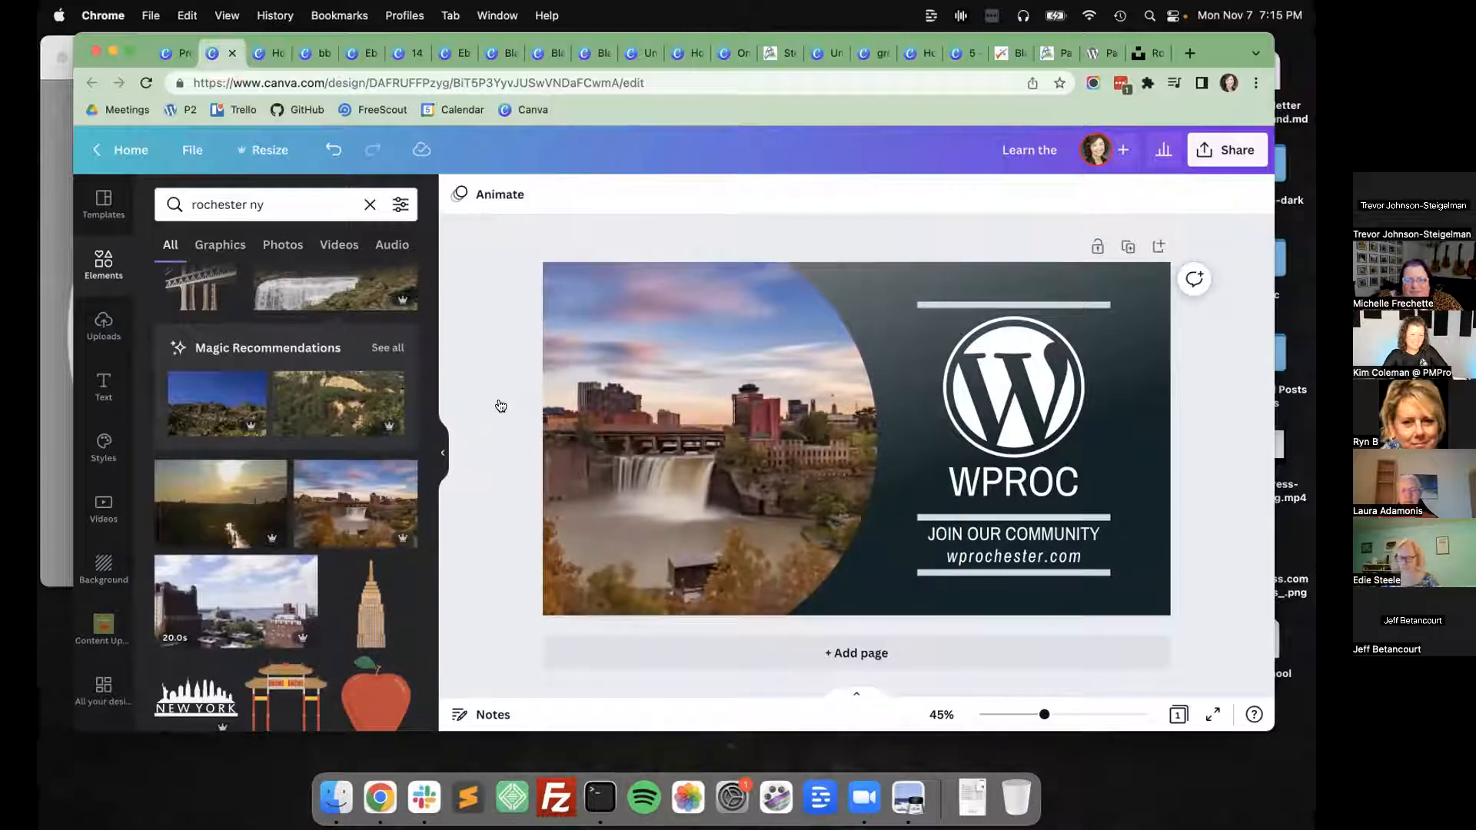
# Open the page background's colour choices and look through the brand, photo and default palettes.
pyautogui.click(886, 272)
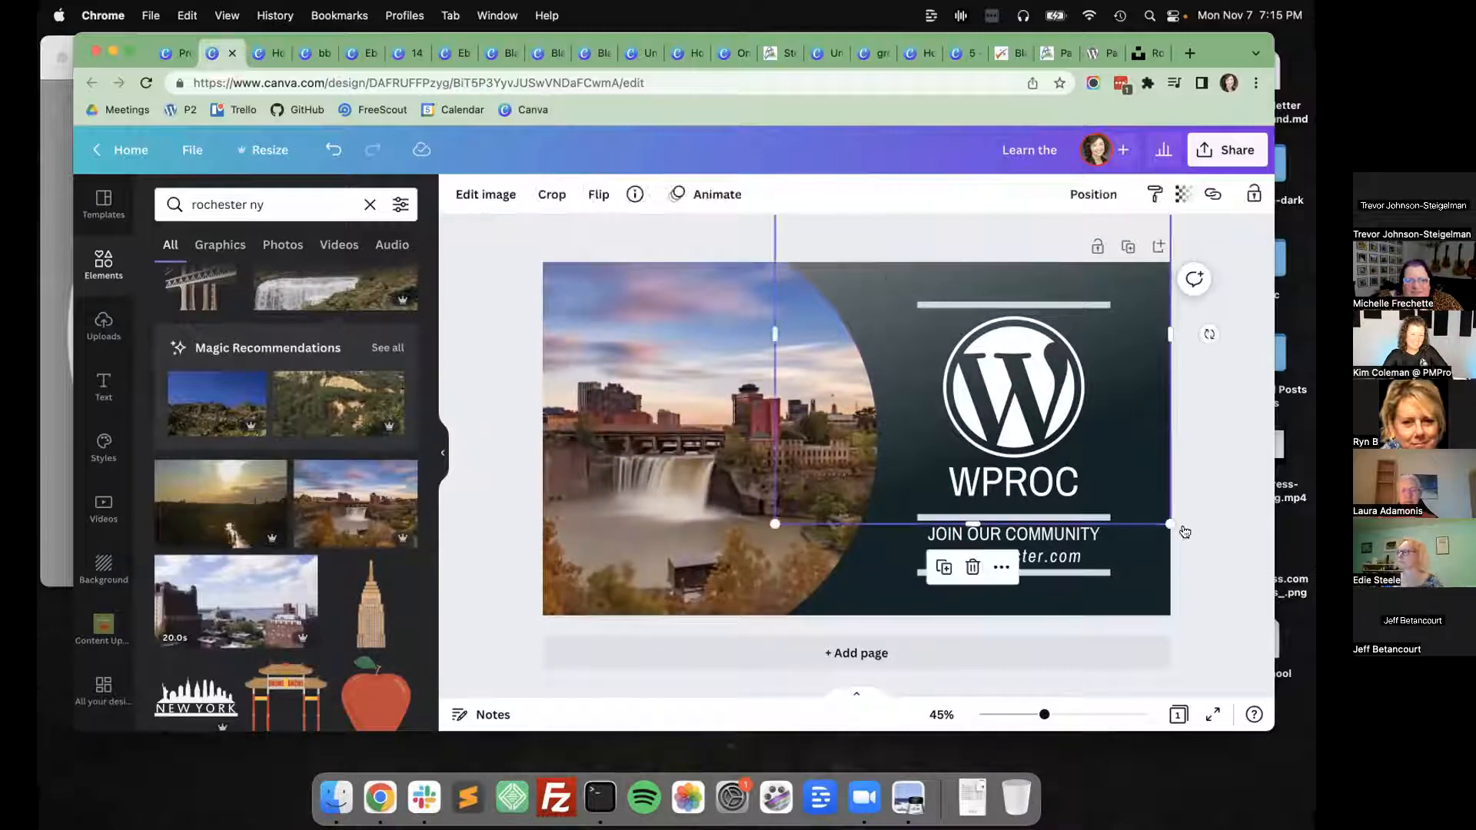
pyautogui.click(1143, 595)
pyautogui.click(458, 193)
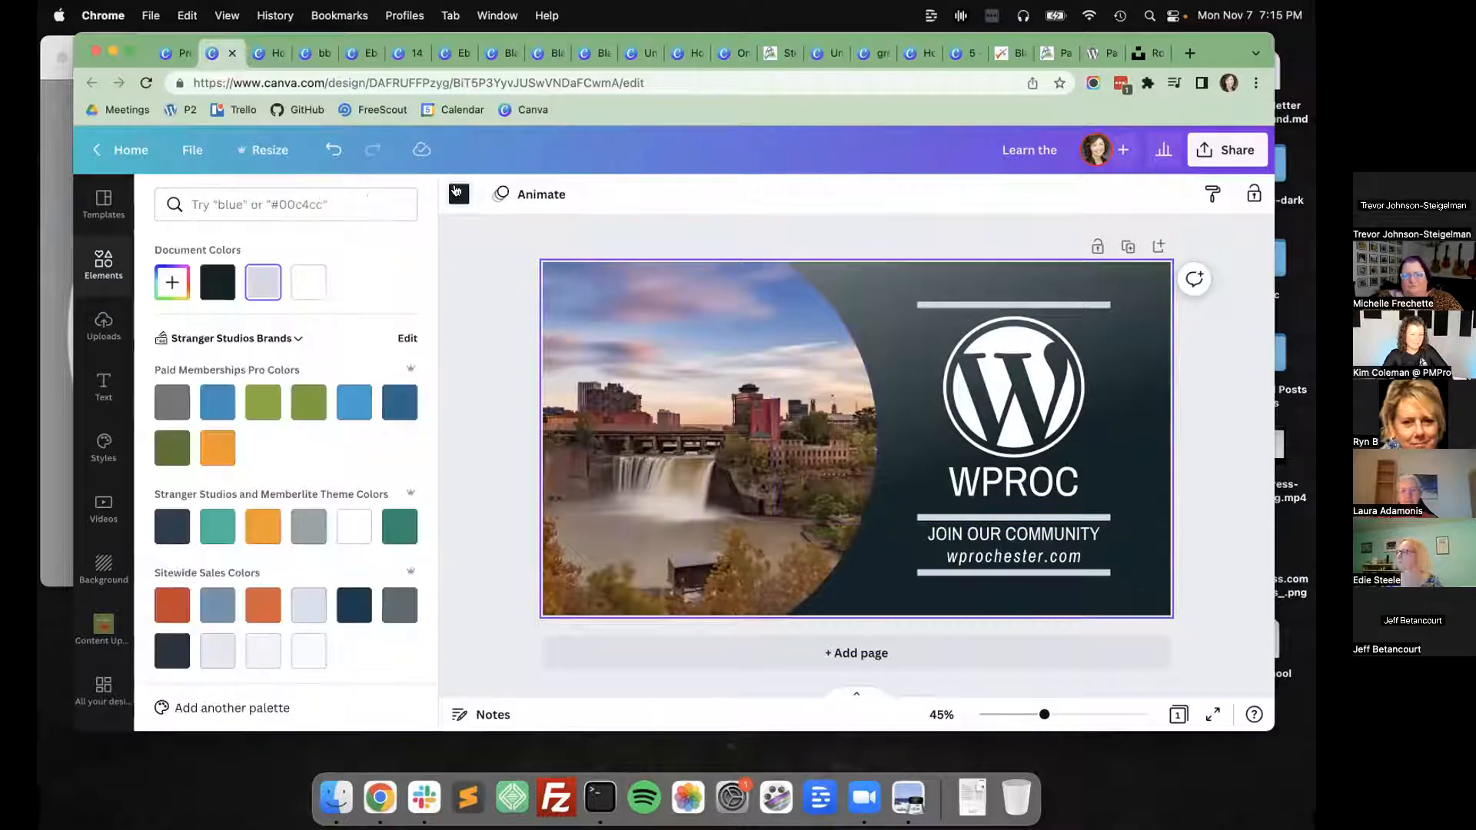
pyautogui.scroll(-3, 229, 419)
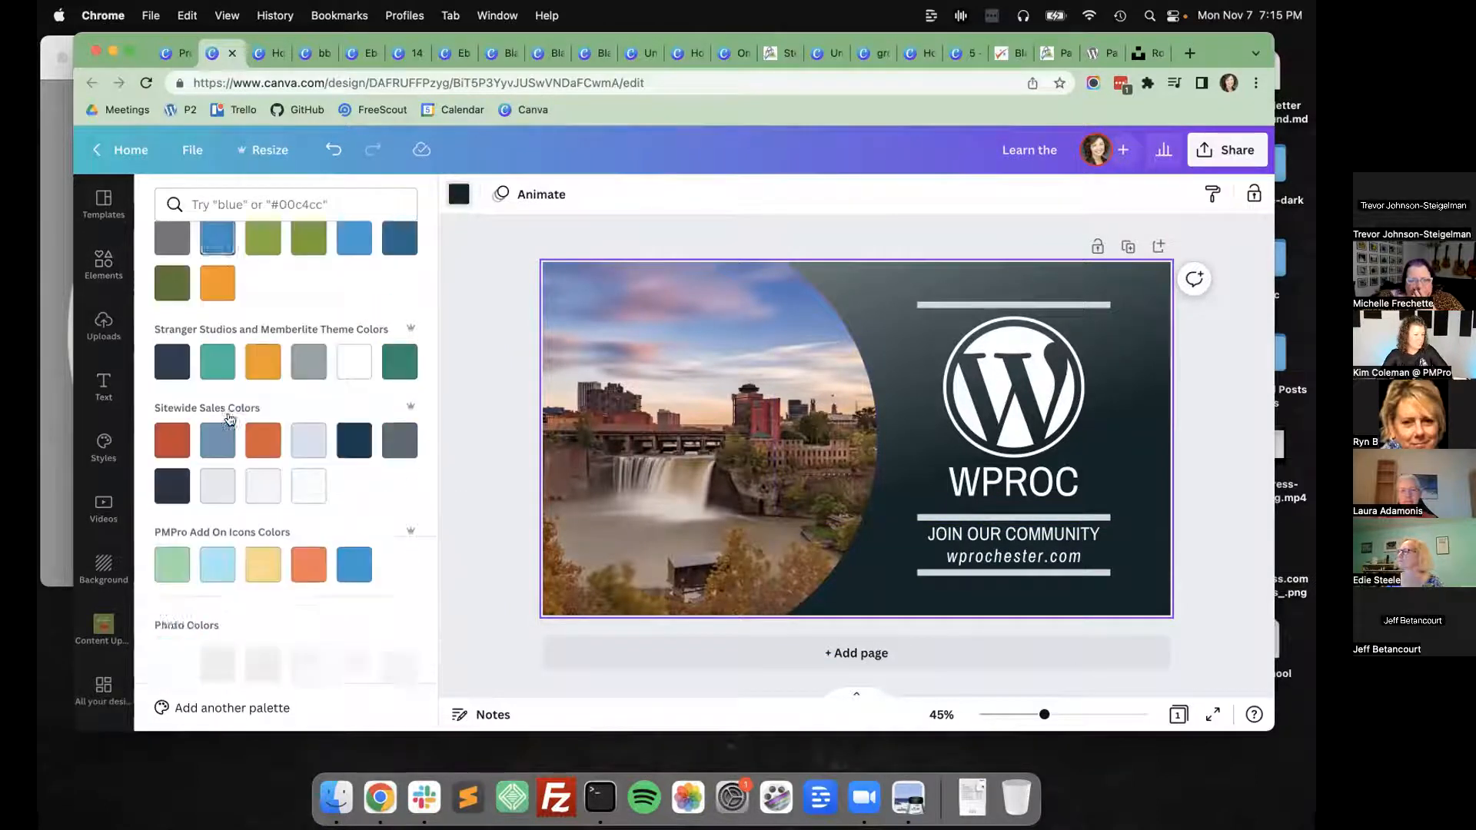
pyautogui.scroll(-3, 229, 419)
pyautogui.scroll(-1, 174, 469)
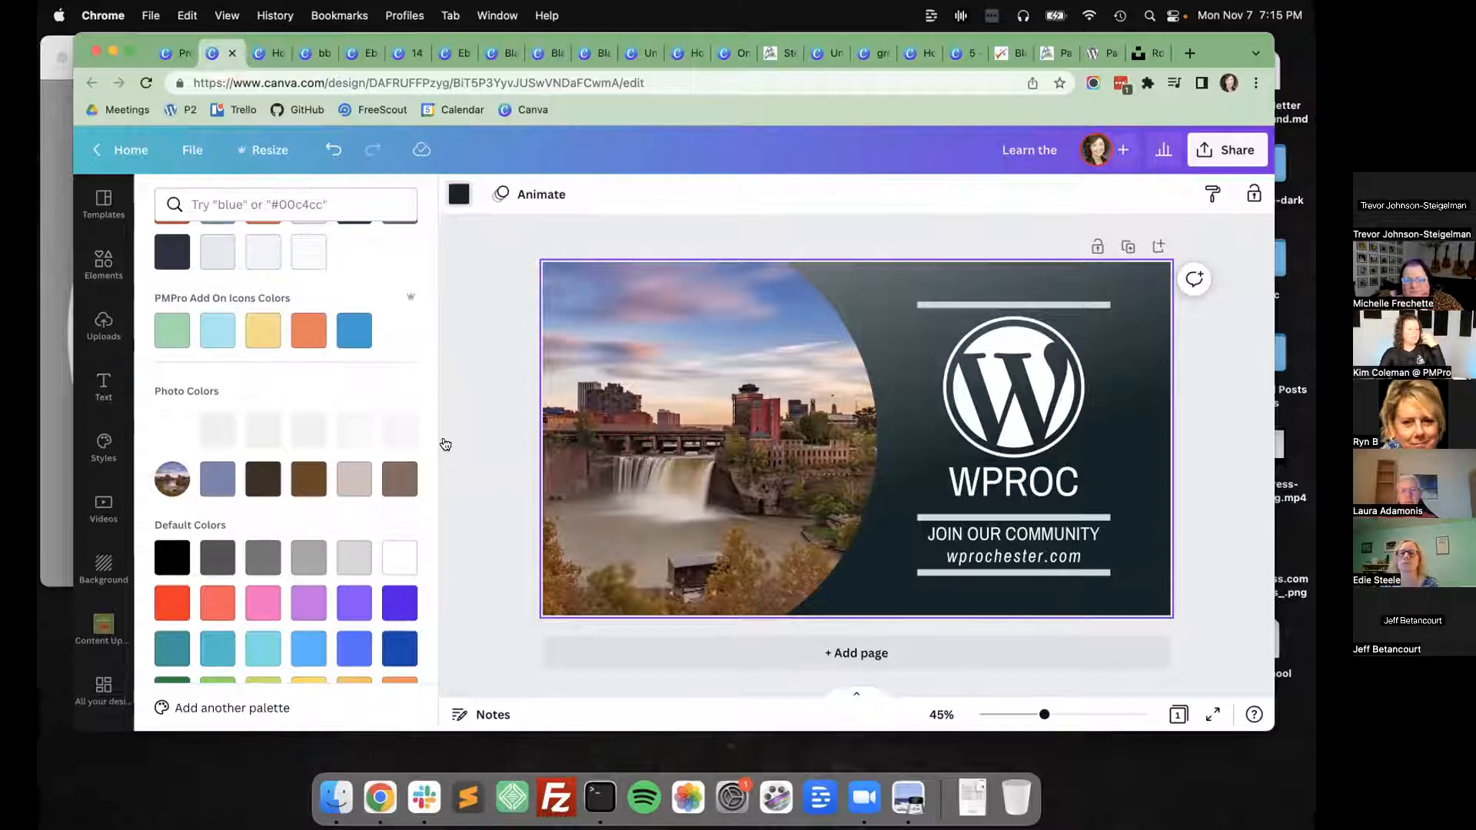
pyautogui.scroll(5, 216, 373)
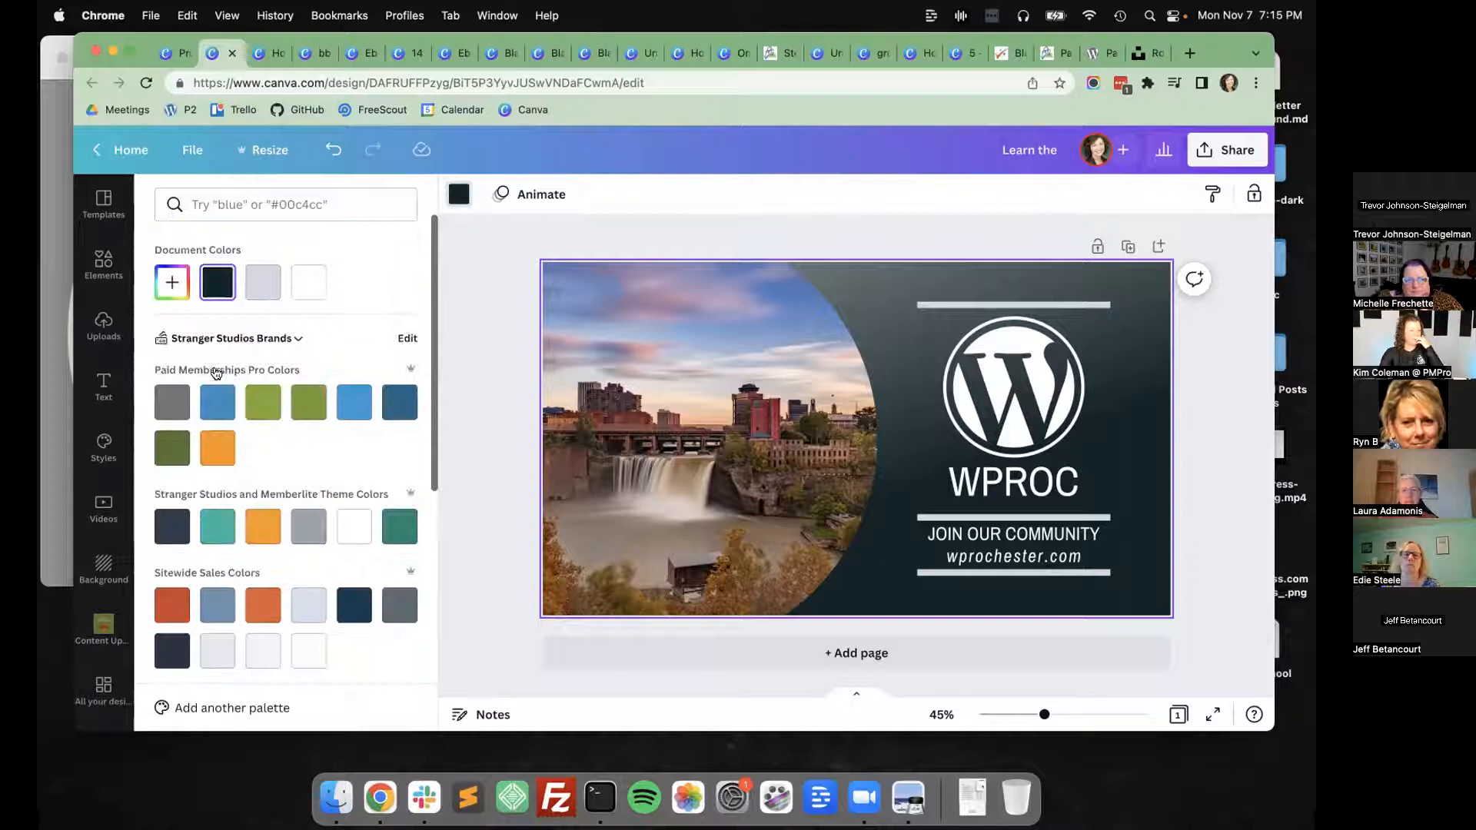
pyautogui.scroll(-5, 216, 373)
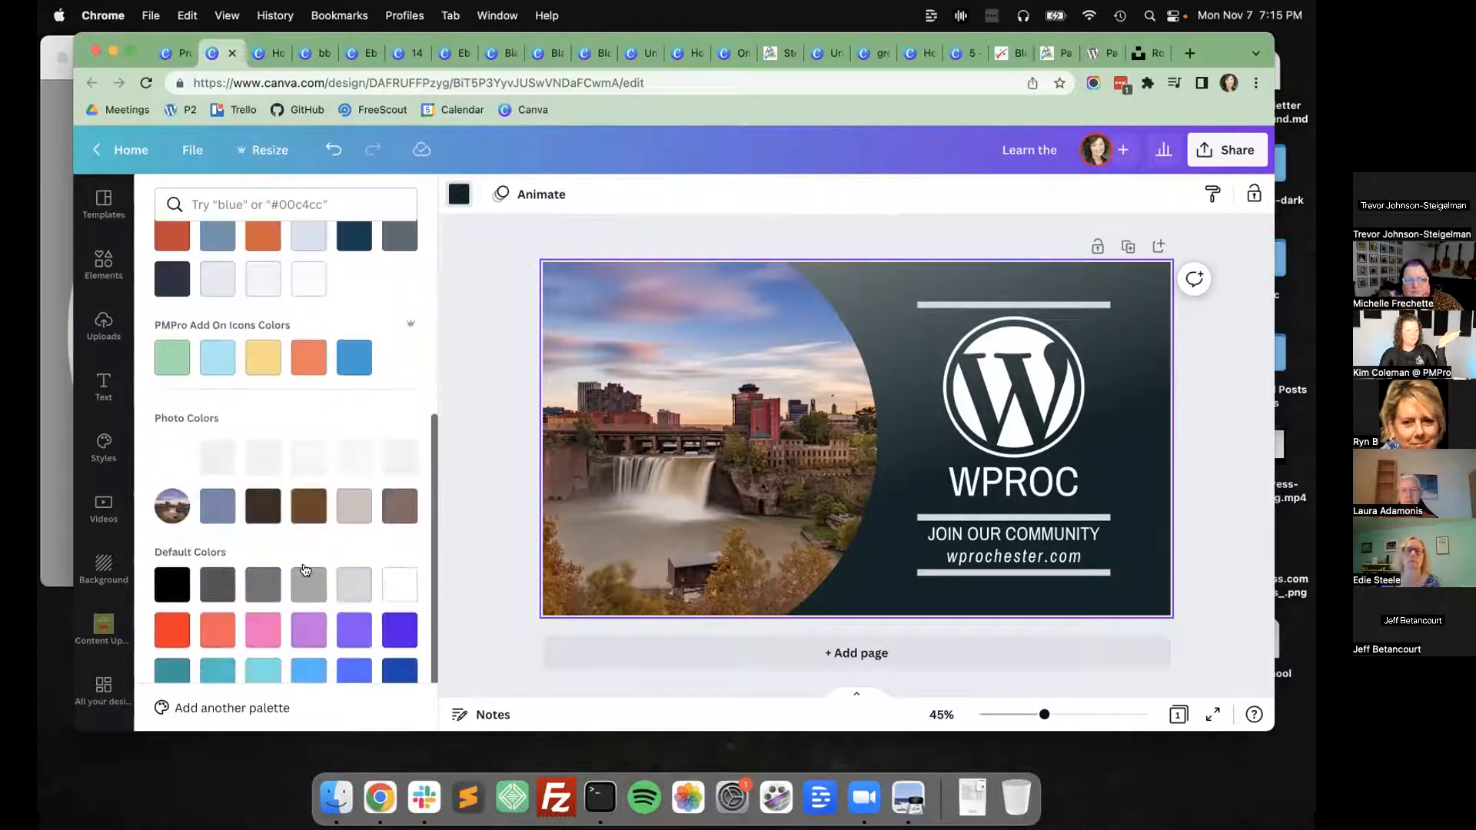
# Try the muted blue and brown colours extracted from the photo as the page background.
pyautogui.click(220, 508)
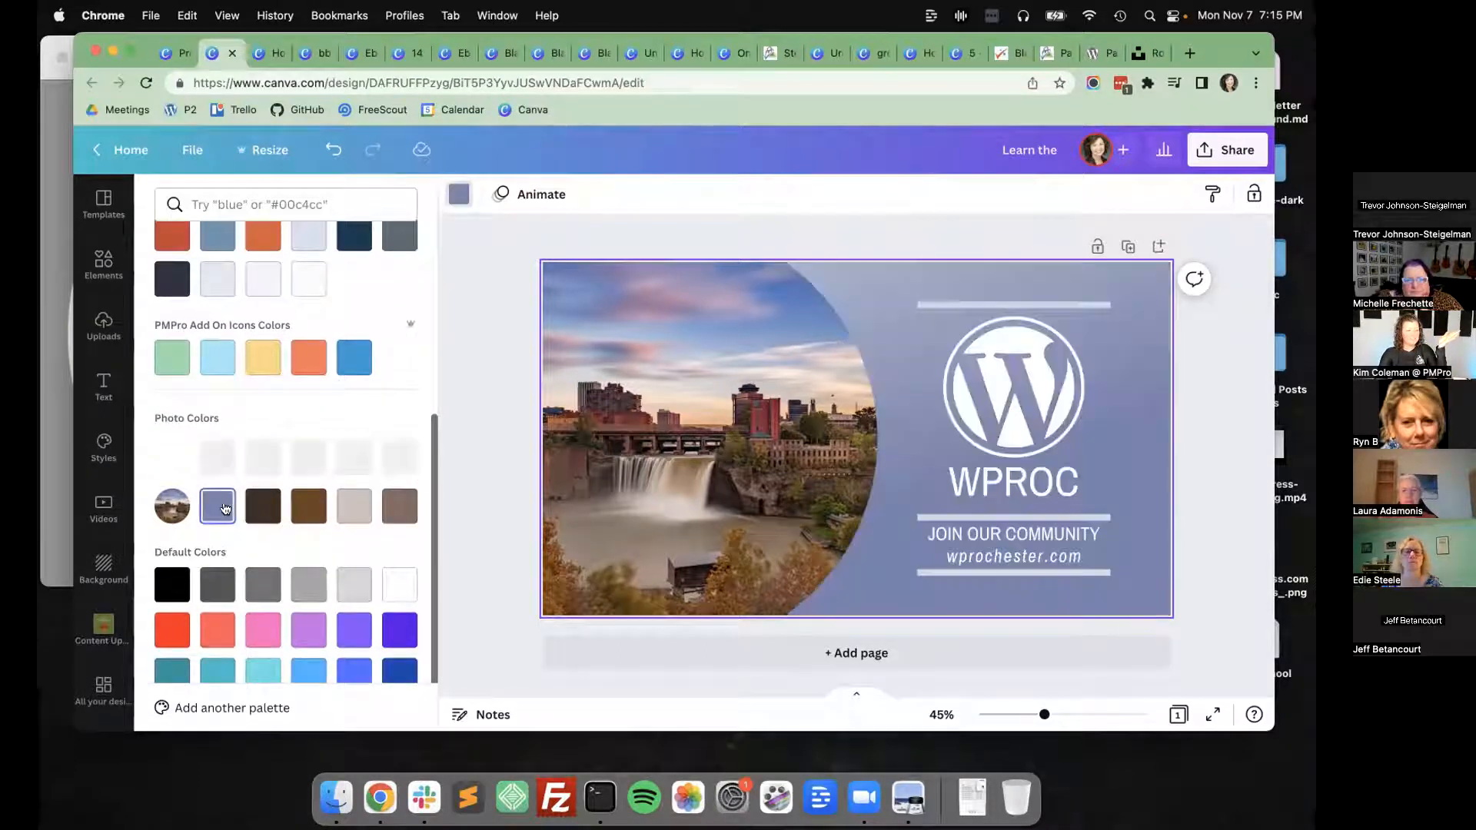
pyautogui.click(309, 506)
pyautogui.click(248, 506)
pyautogui.click(209, 503)
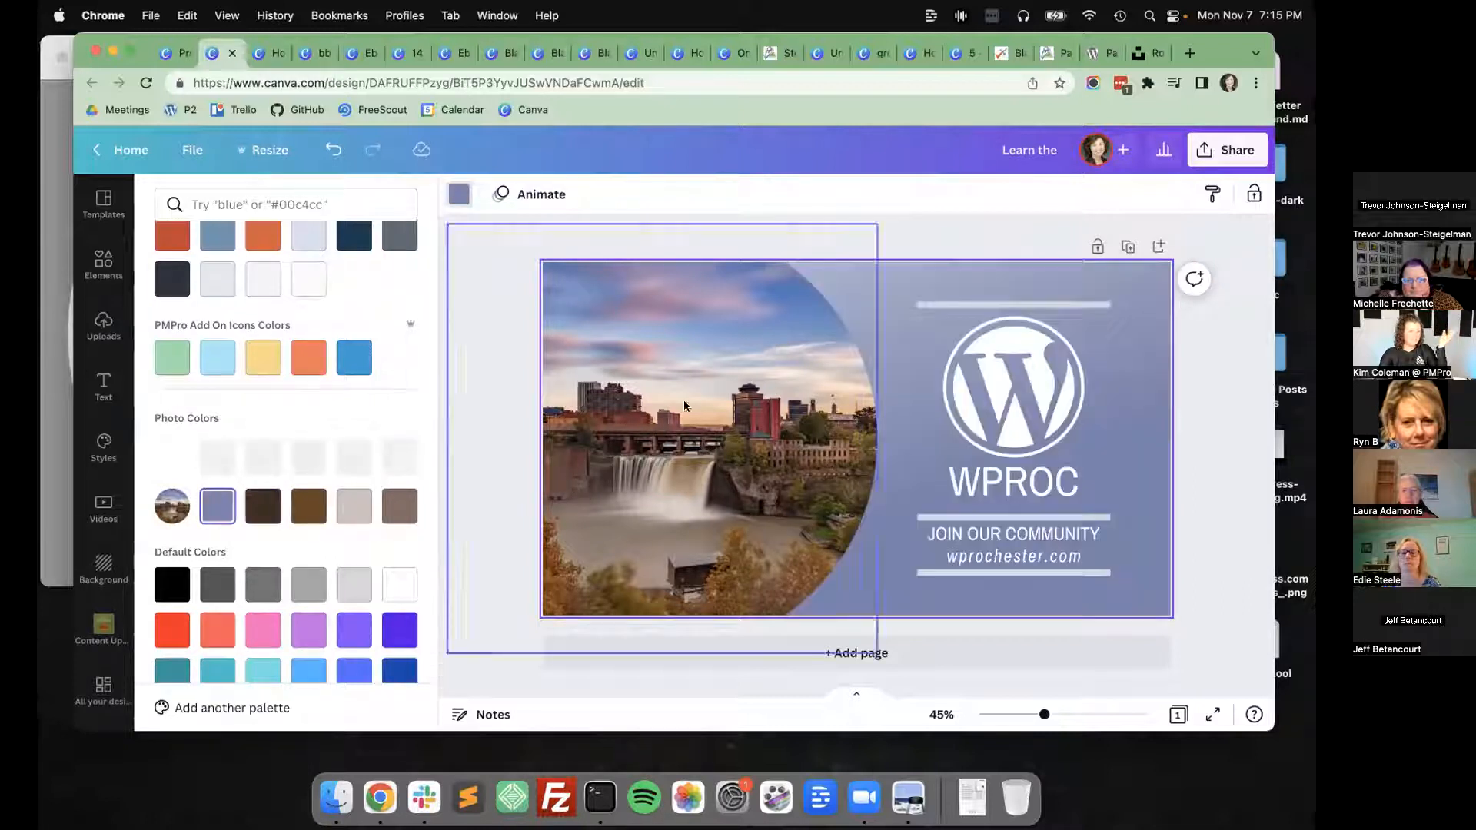
# Recolour the page background dark red by sampling the red building in the waterfall photo.
pyautogui.scroll(5, 247, 396)
pyautogui.click(172, 283)
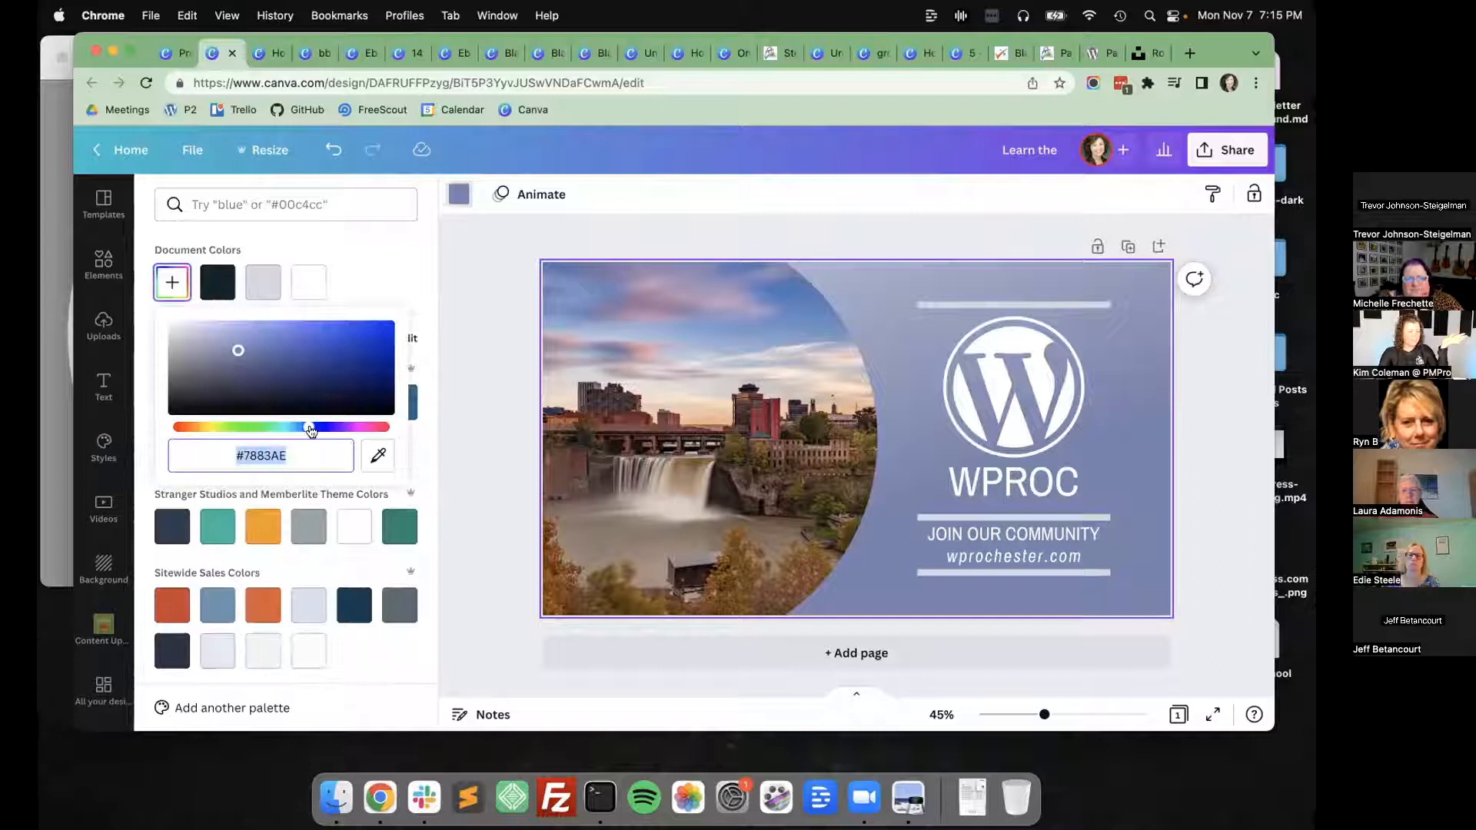
pyautogui.click(387, 461)
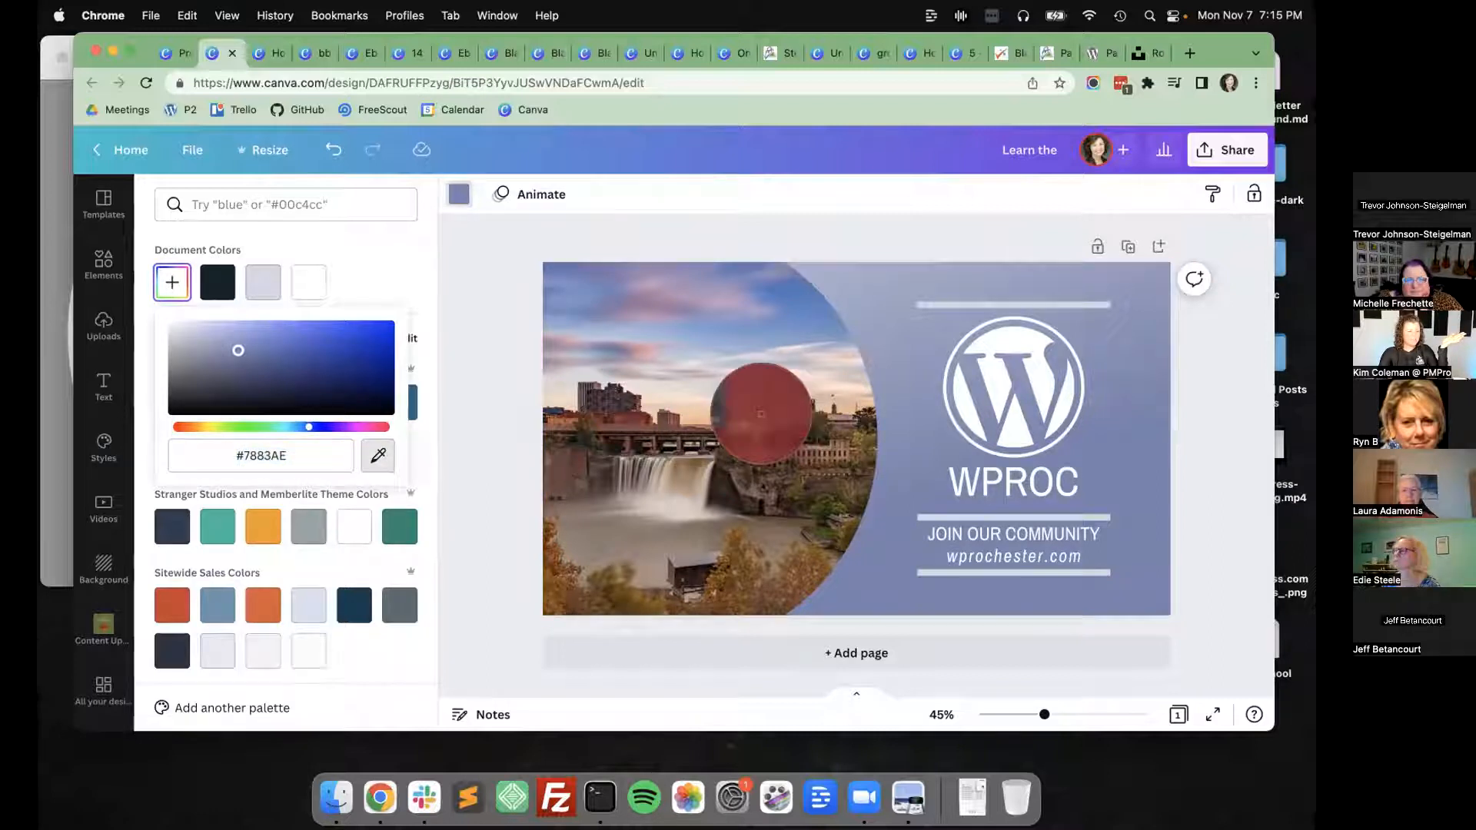
pyautogui.click(758, 412)
pyautogui.click(754, 405)
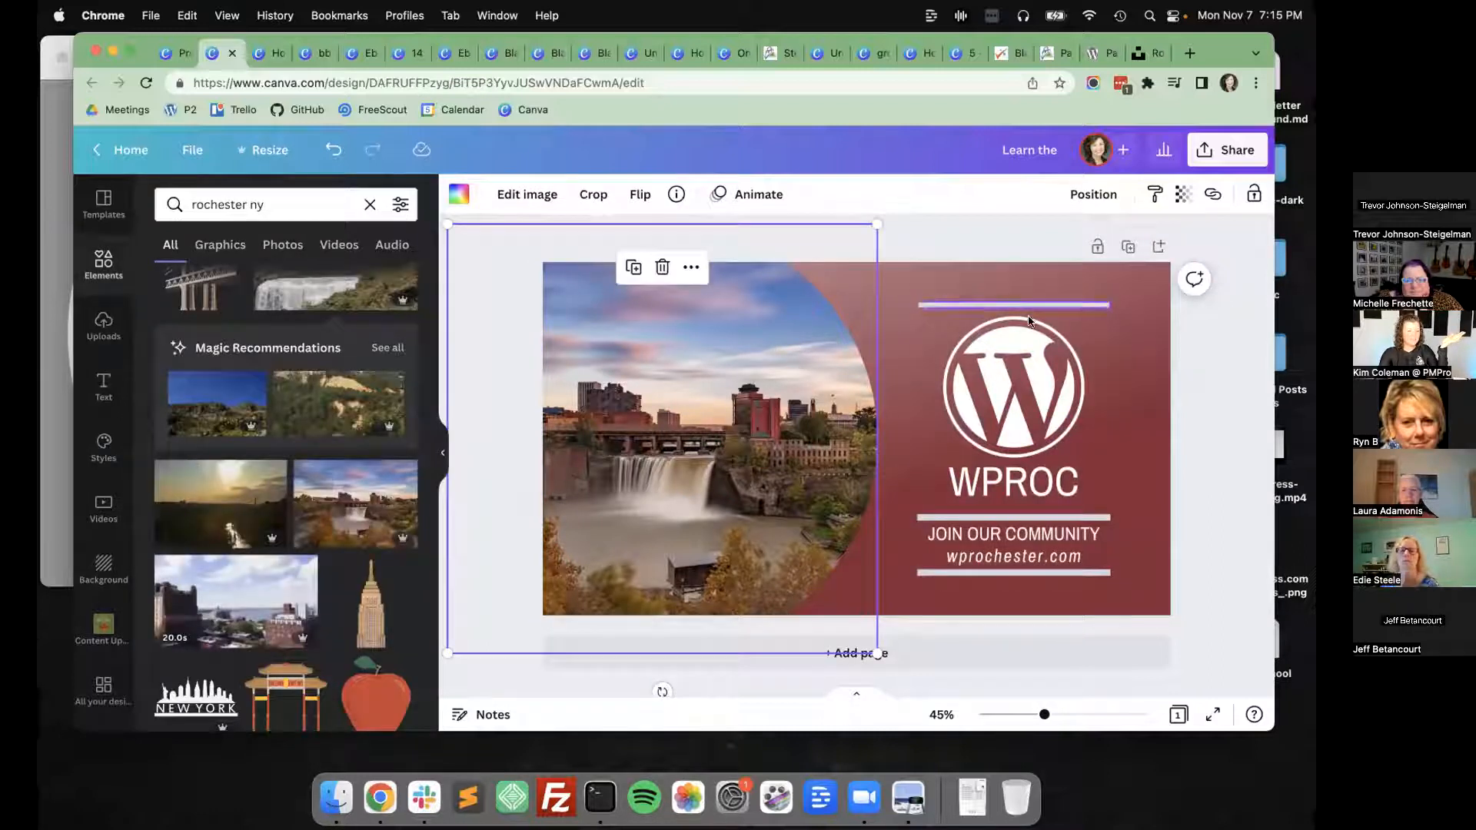
pyautogui.click(1217, 428)
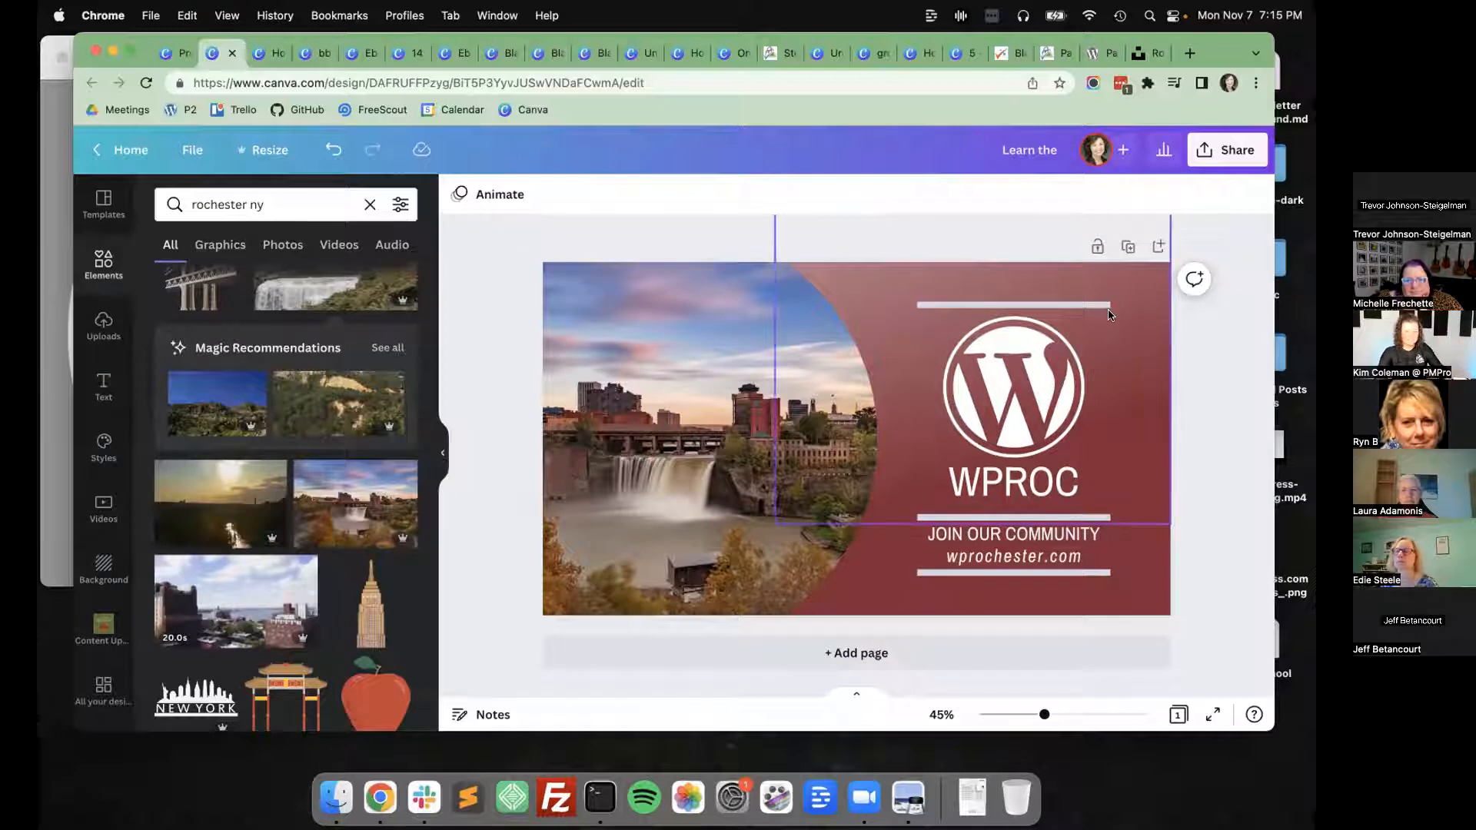
# Recolour the three horizontal lines around the logo and text with the dark navy from the Stranger Studios and Memberlite Theme Colors.
pyautogui.click(1061, 305)
pyautogui.keyDown('shift'); pyautogui.click(1098, 518); pyautogui.keyUp('shift')
pyautogui.keyDown('shift'); pyautogui.click(1101, 573); pyautogui.keyUp('shift')
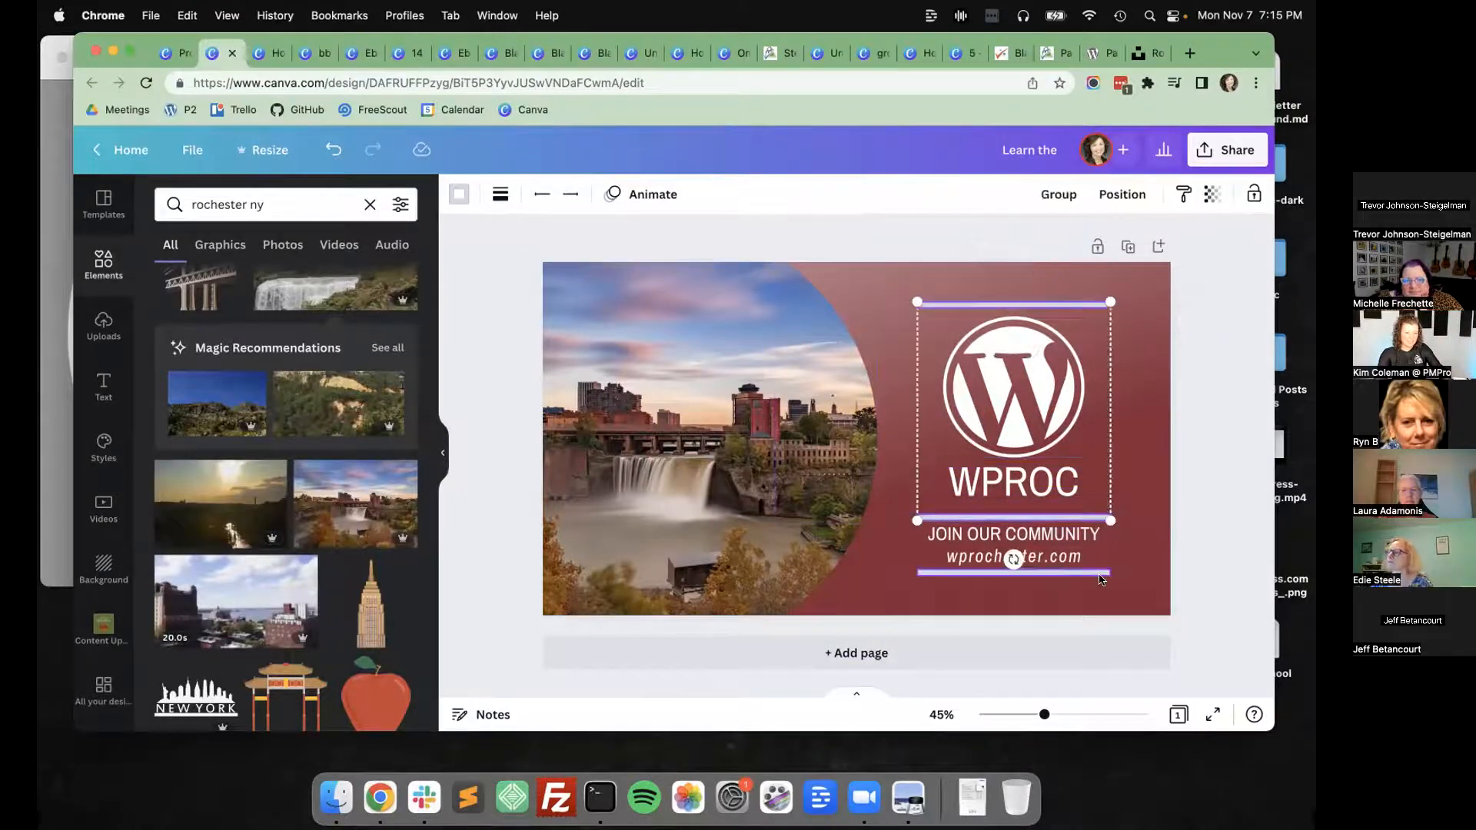
pyautogui.click(457, 195)
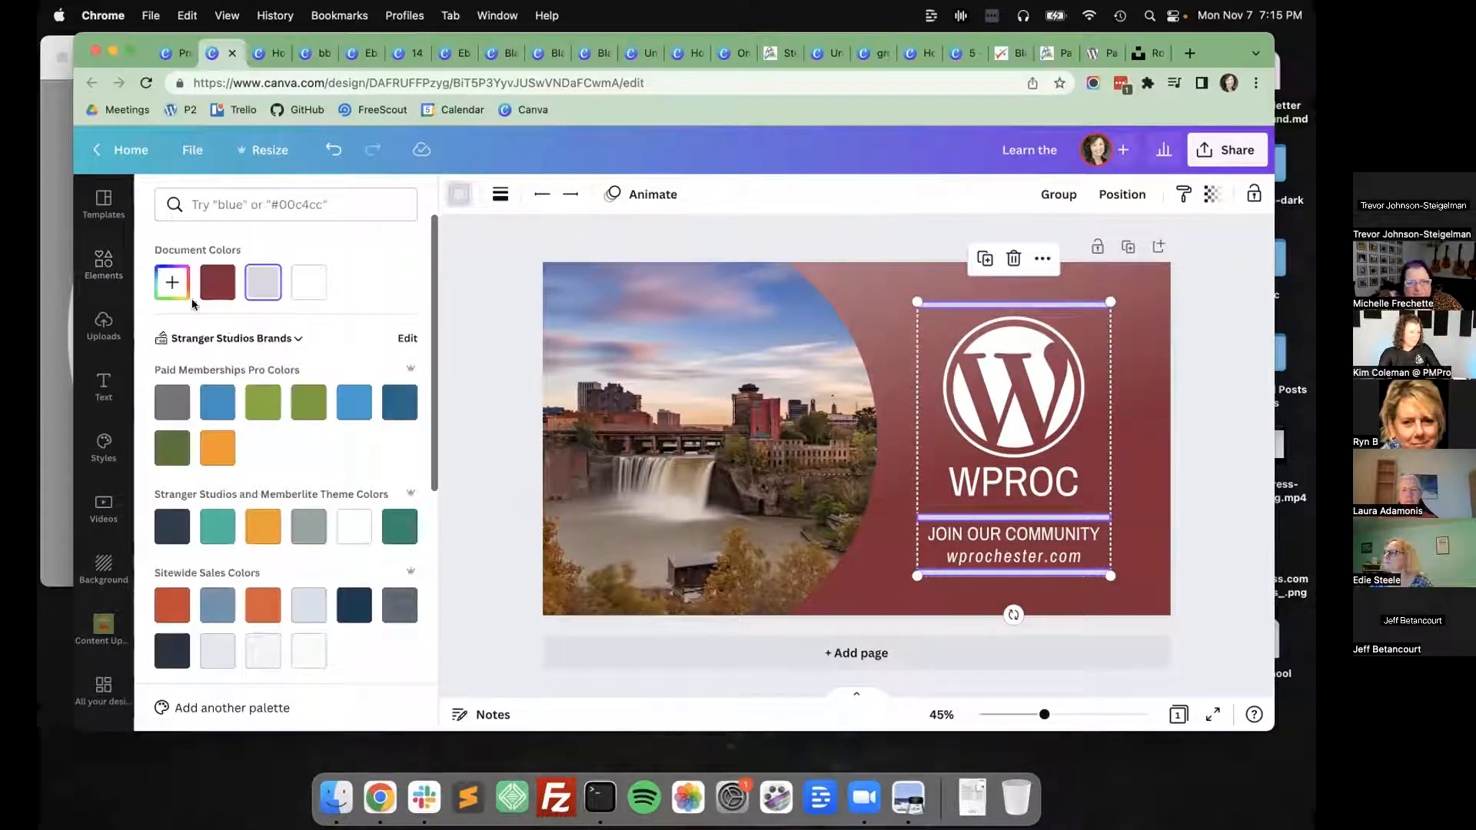
pyautogui.click(171, 526)
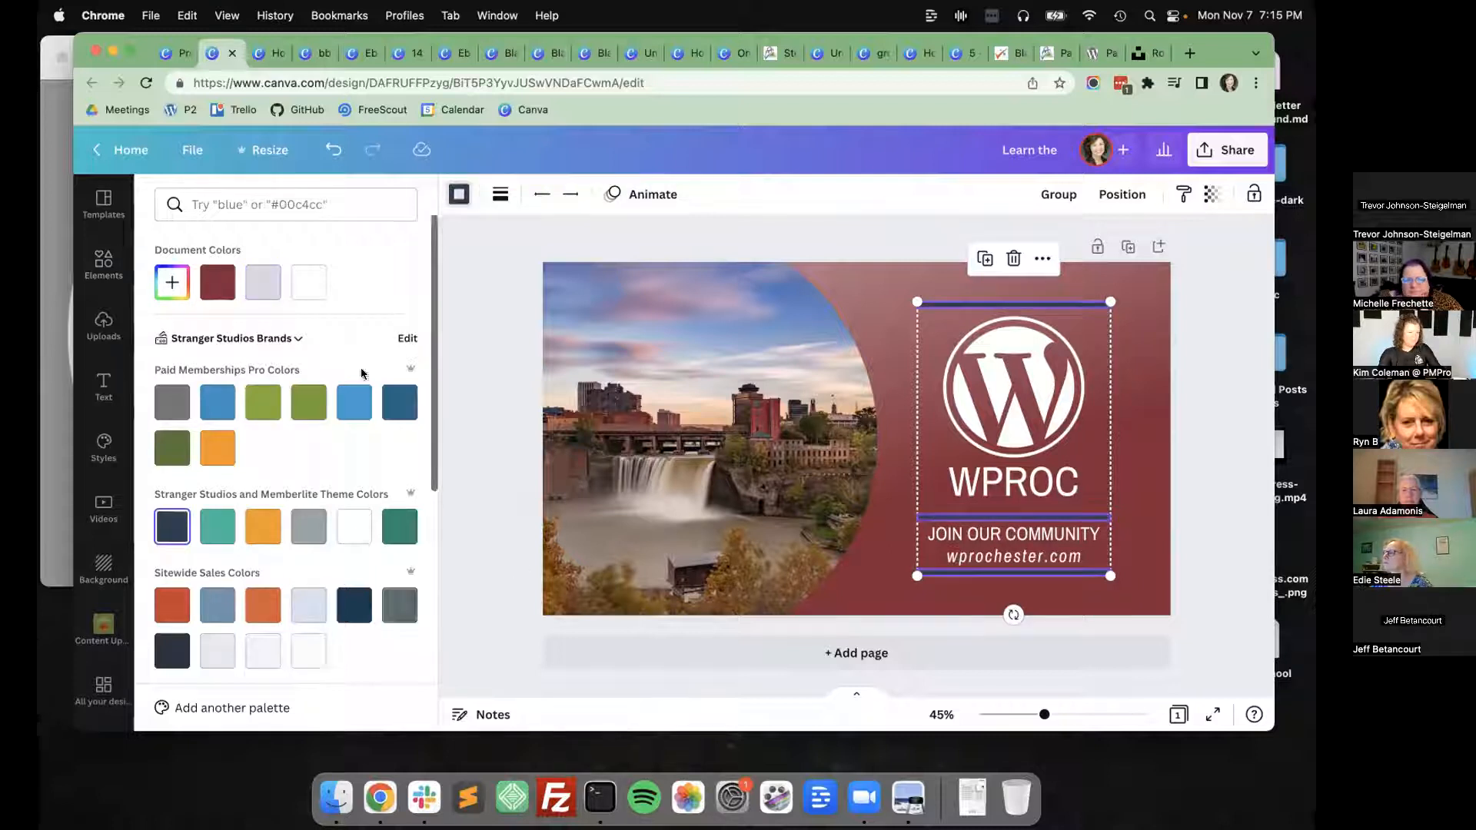
pyautogui.scroll(-5, 361, 374)
pyautogui.click(466, 393)
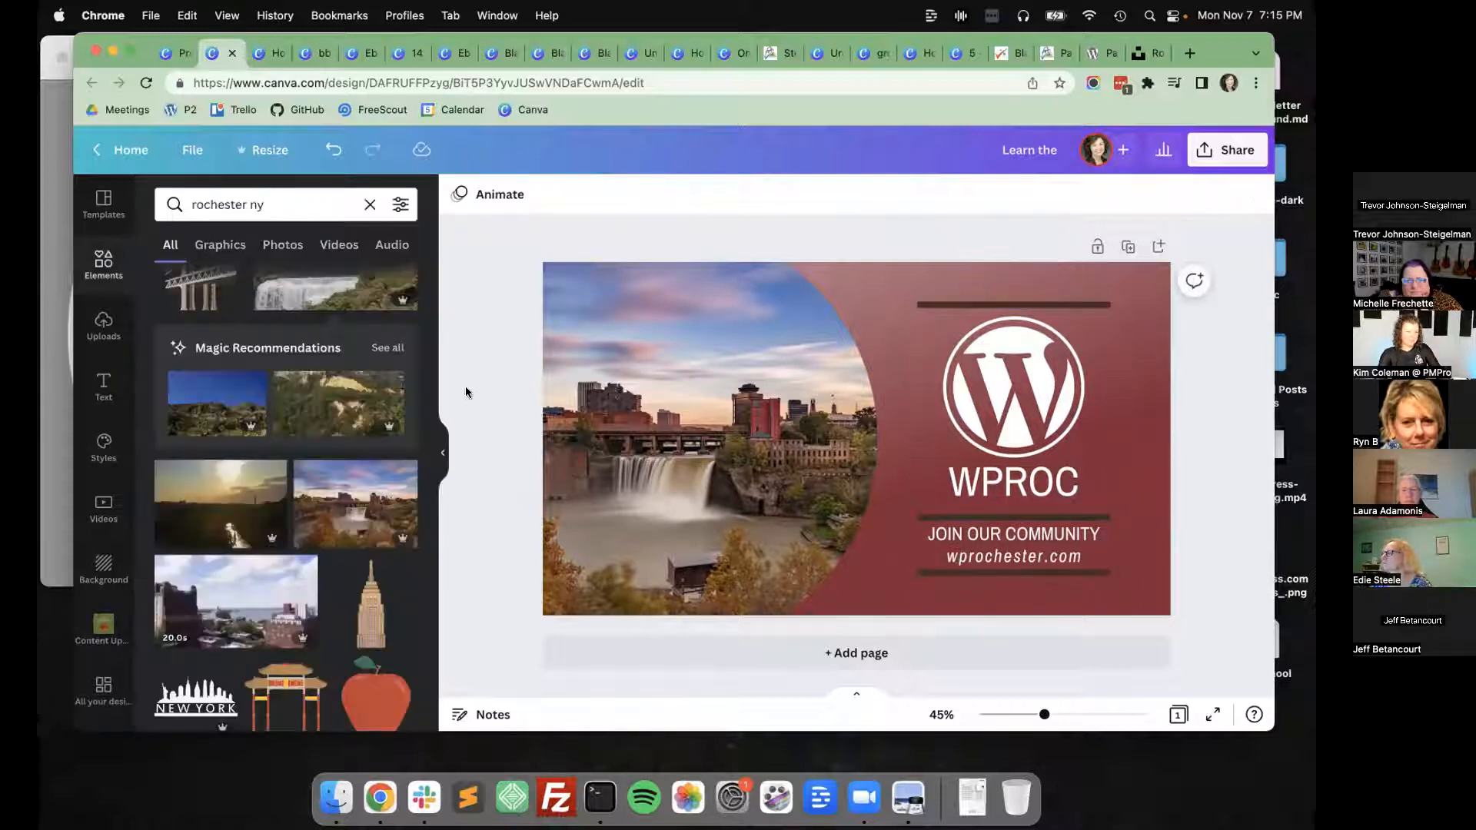
# Try the Bebas Neue and Poppins Bold fonts on the WPROC heading.
pyautogui.click(1023, 442)
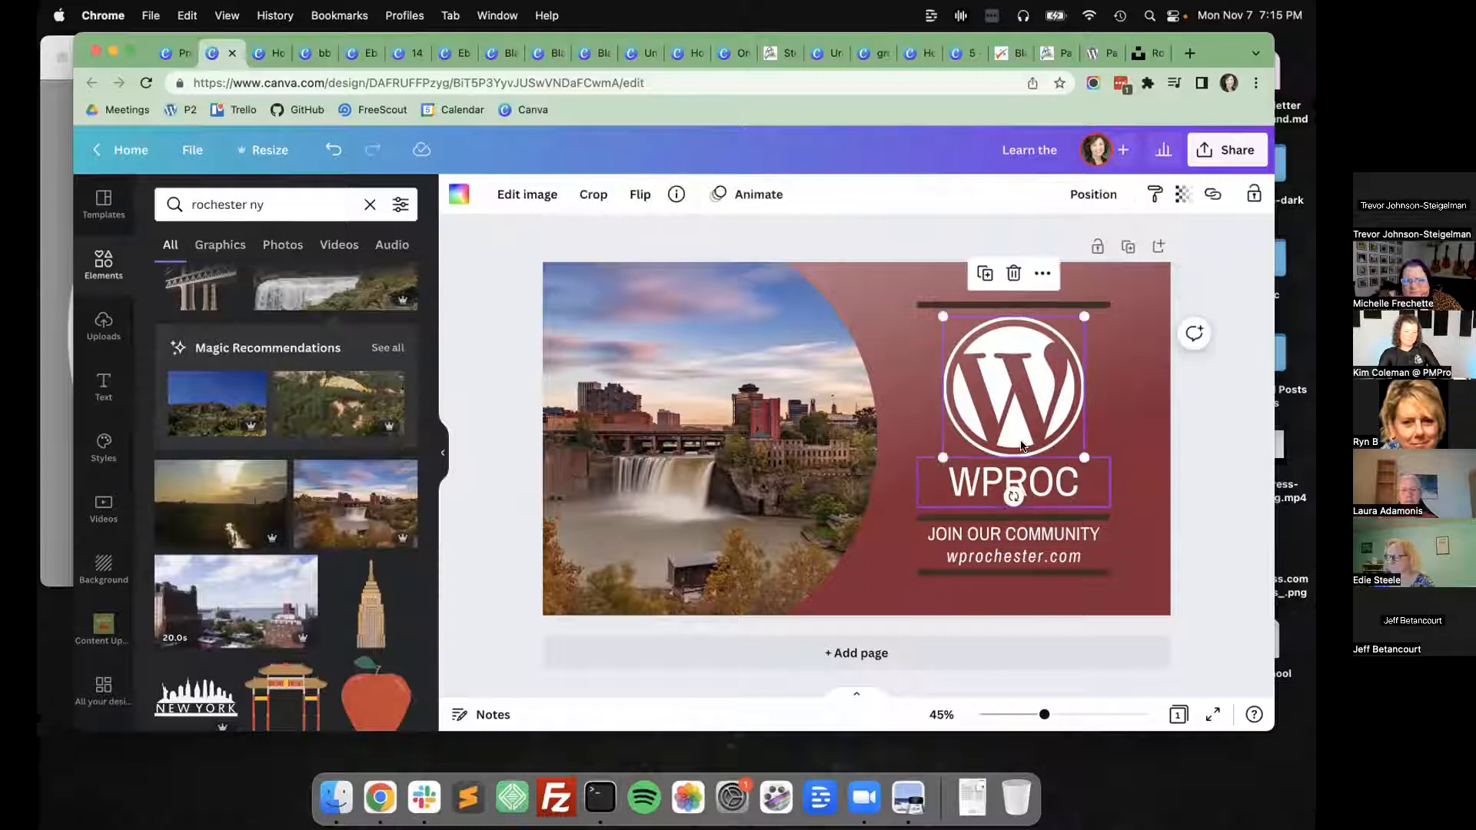
pyautogui.click(1051, 486)
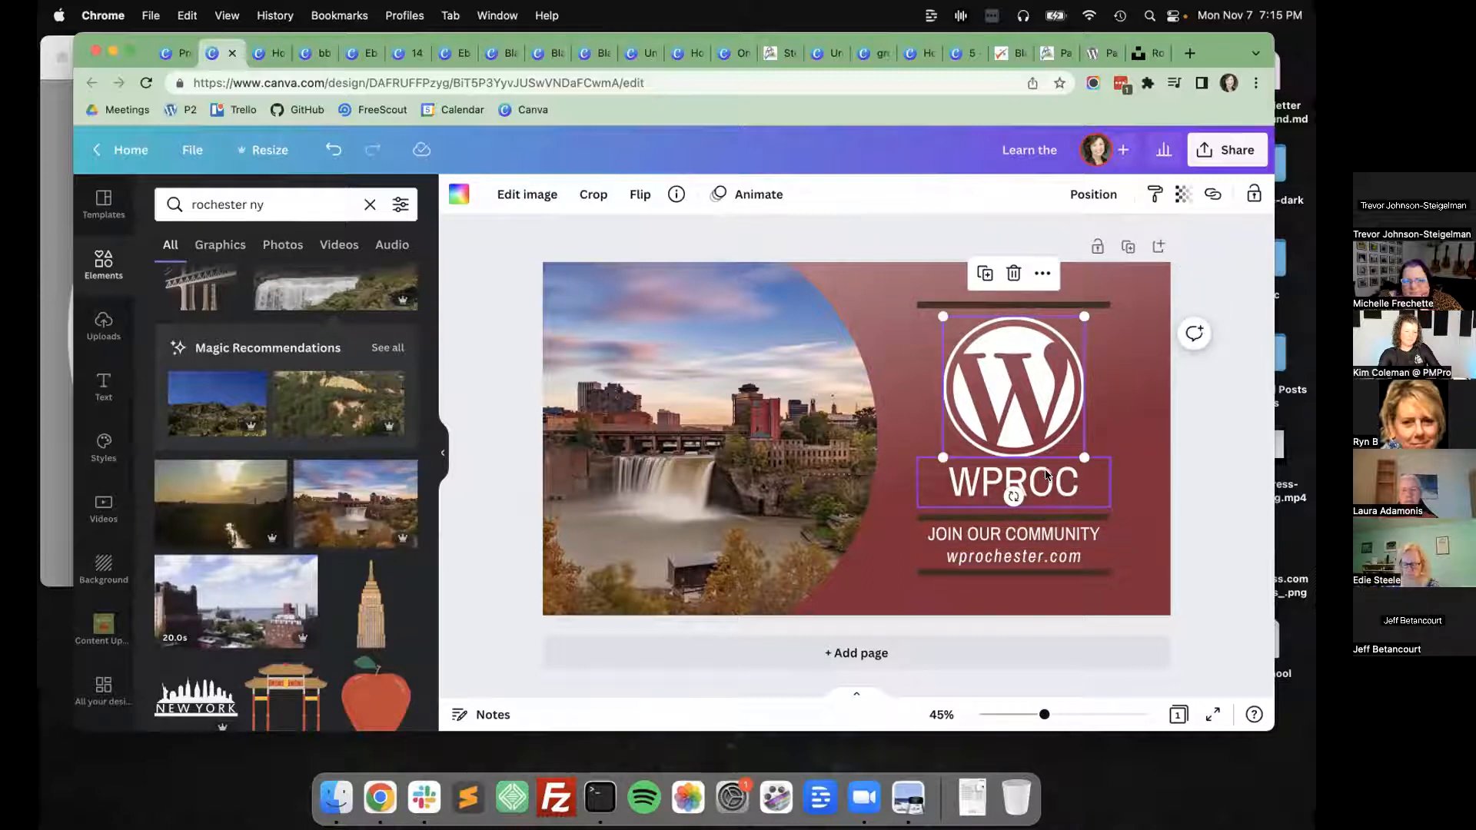
pyautogui.click(494, 195)
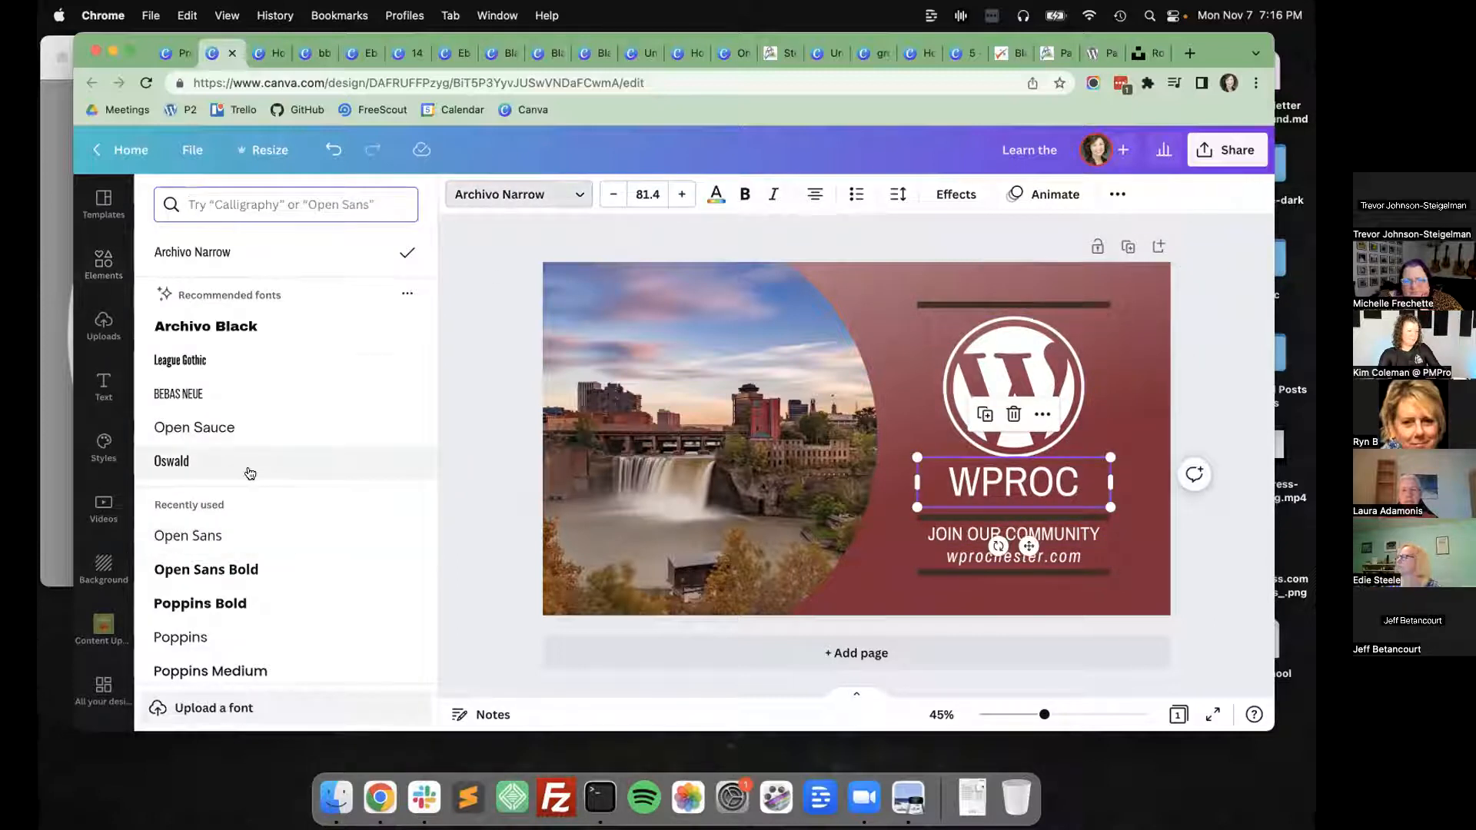
pyautogui.scroll(-3, 247, 470)
pyautogui.click(184, 261)
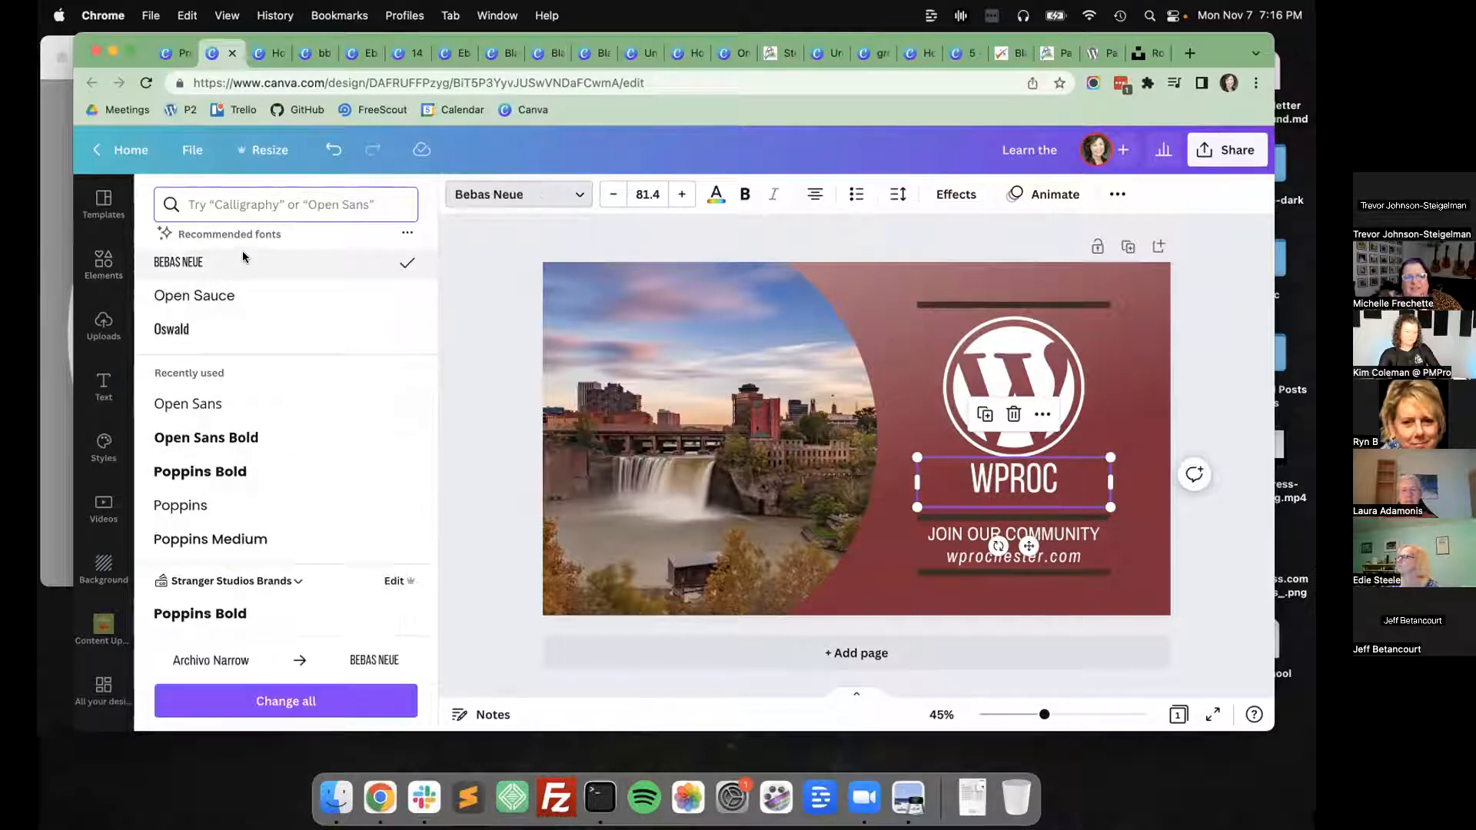
pyautogui.scroll(-3, 246, 438)
pyautogui.click(257, 398)
pyautogui.scroll(-5, 256, 361)
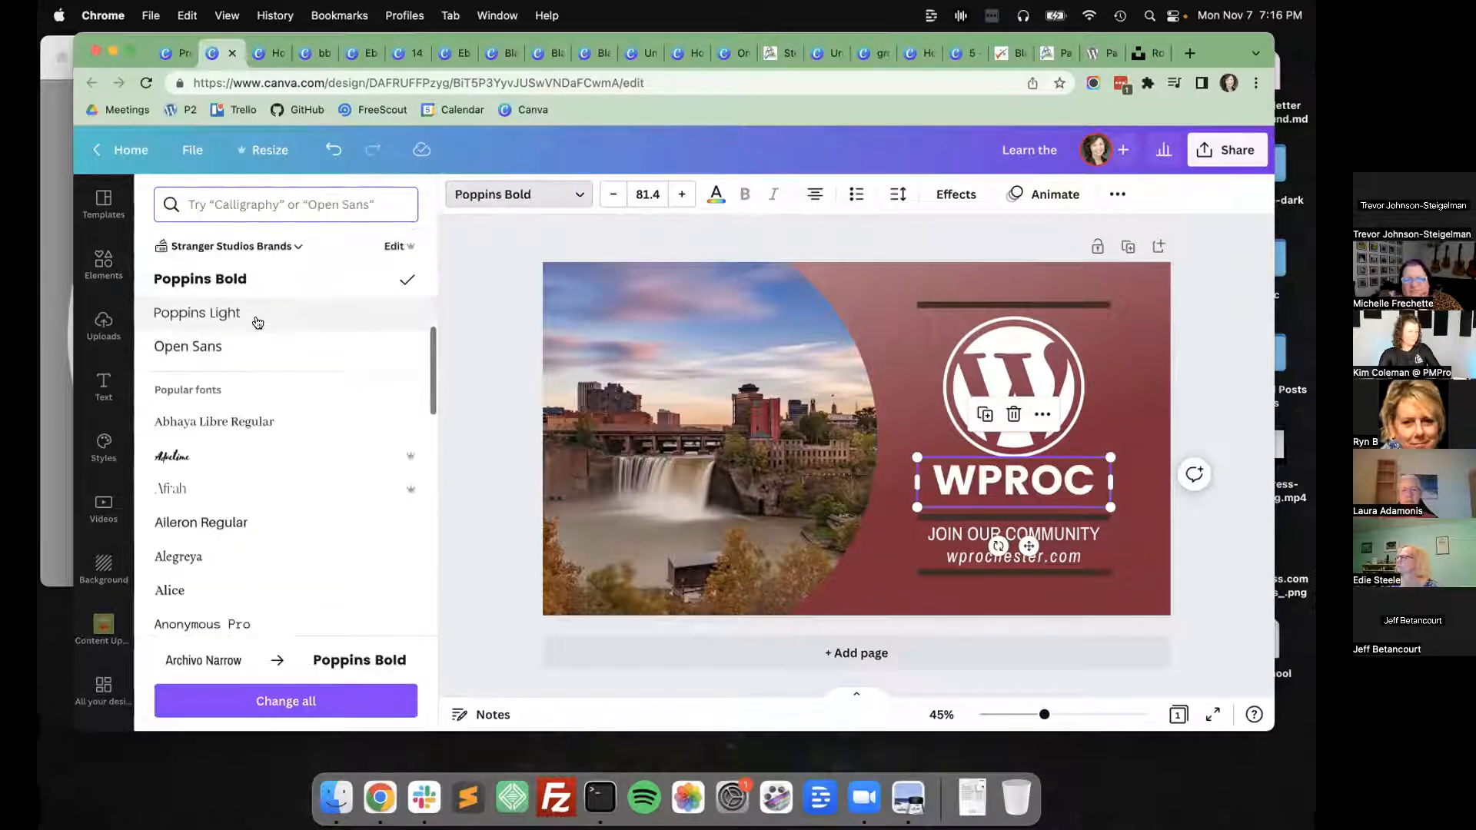
# Set the WPROC heading's font to Cerebri from the popular fonts.
pyautogui.scroll(-5, 266, 492)
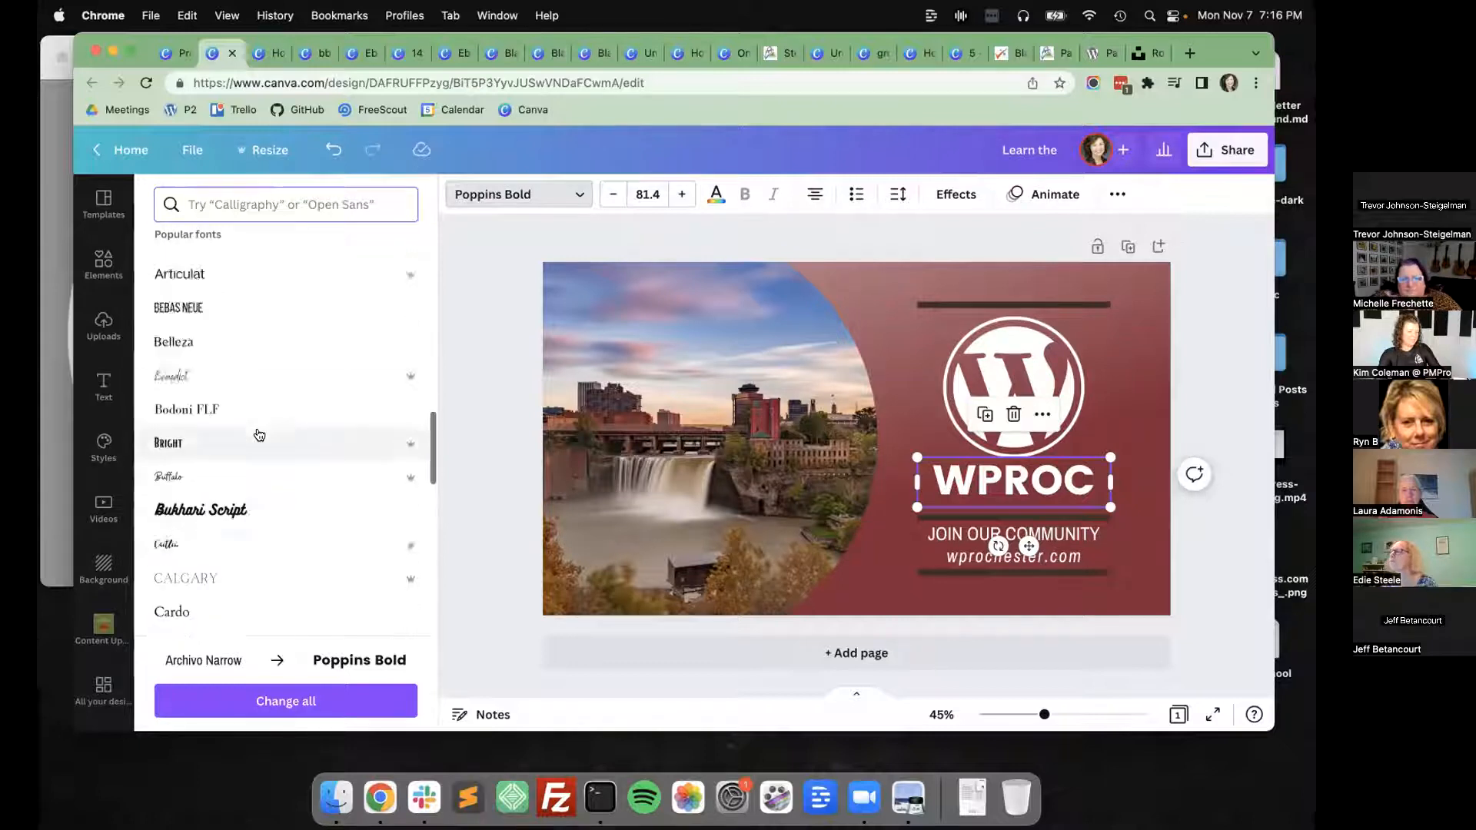
pyautogui.scroll(-5, 256, 438)
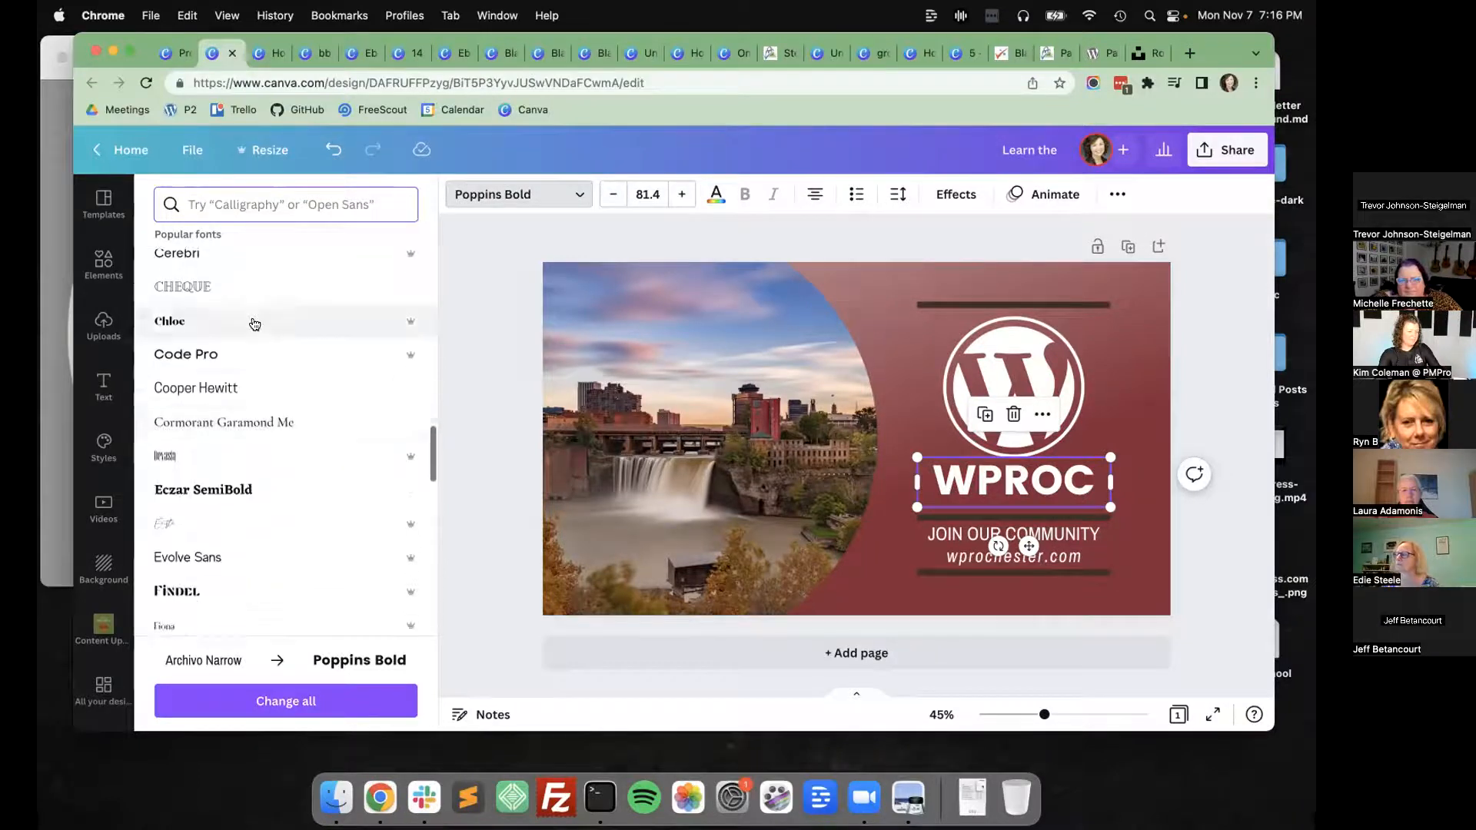
pyautogui.click(261, 261)
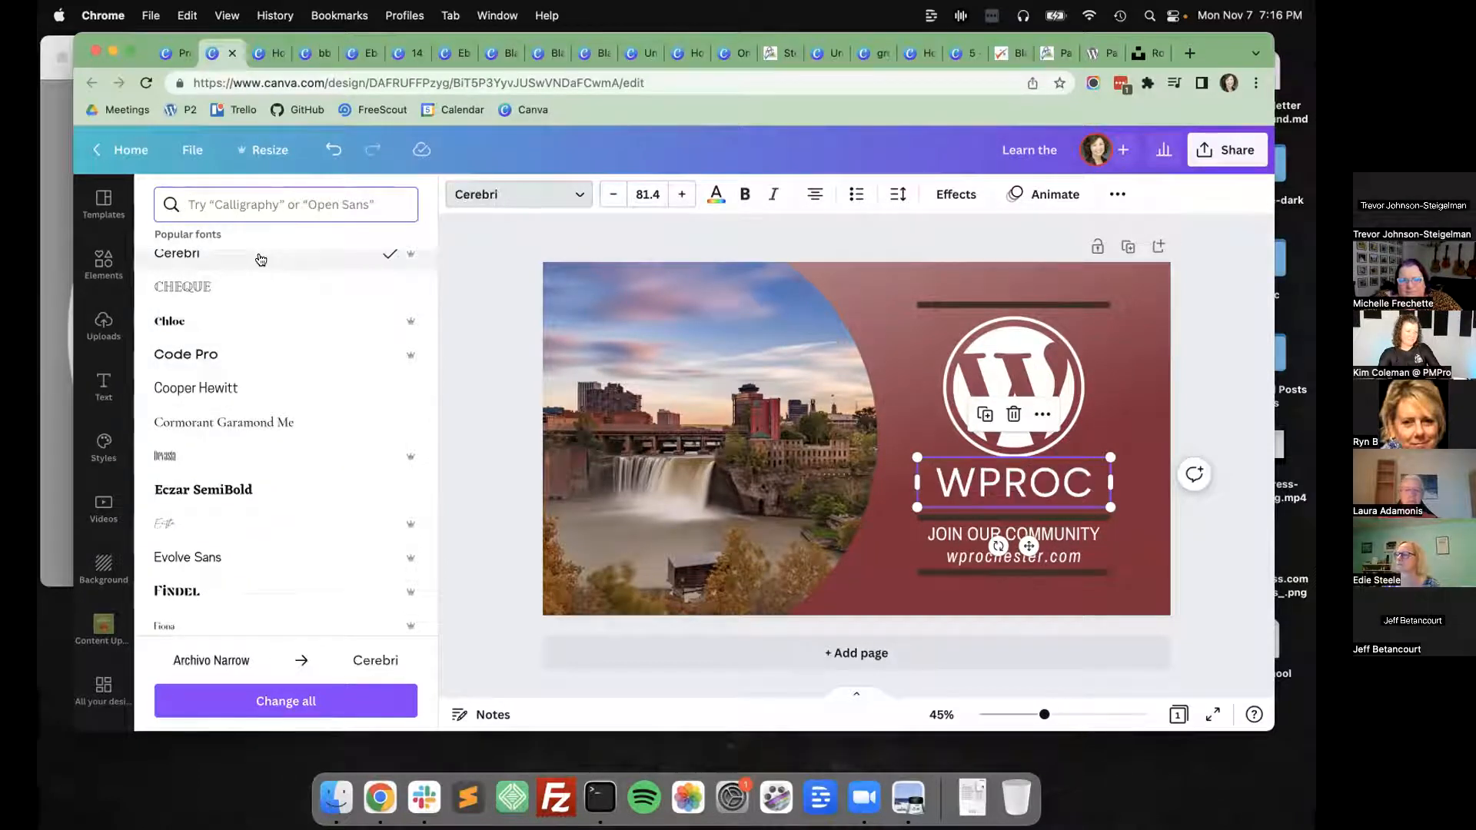
pyautogui.click(507, 452)
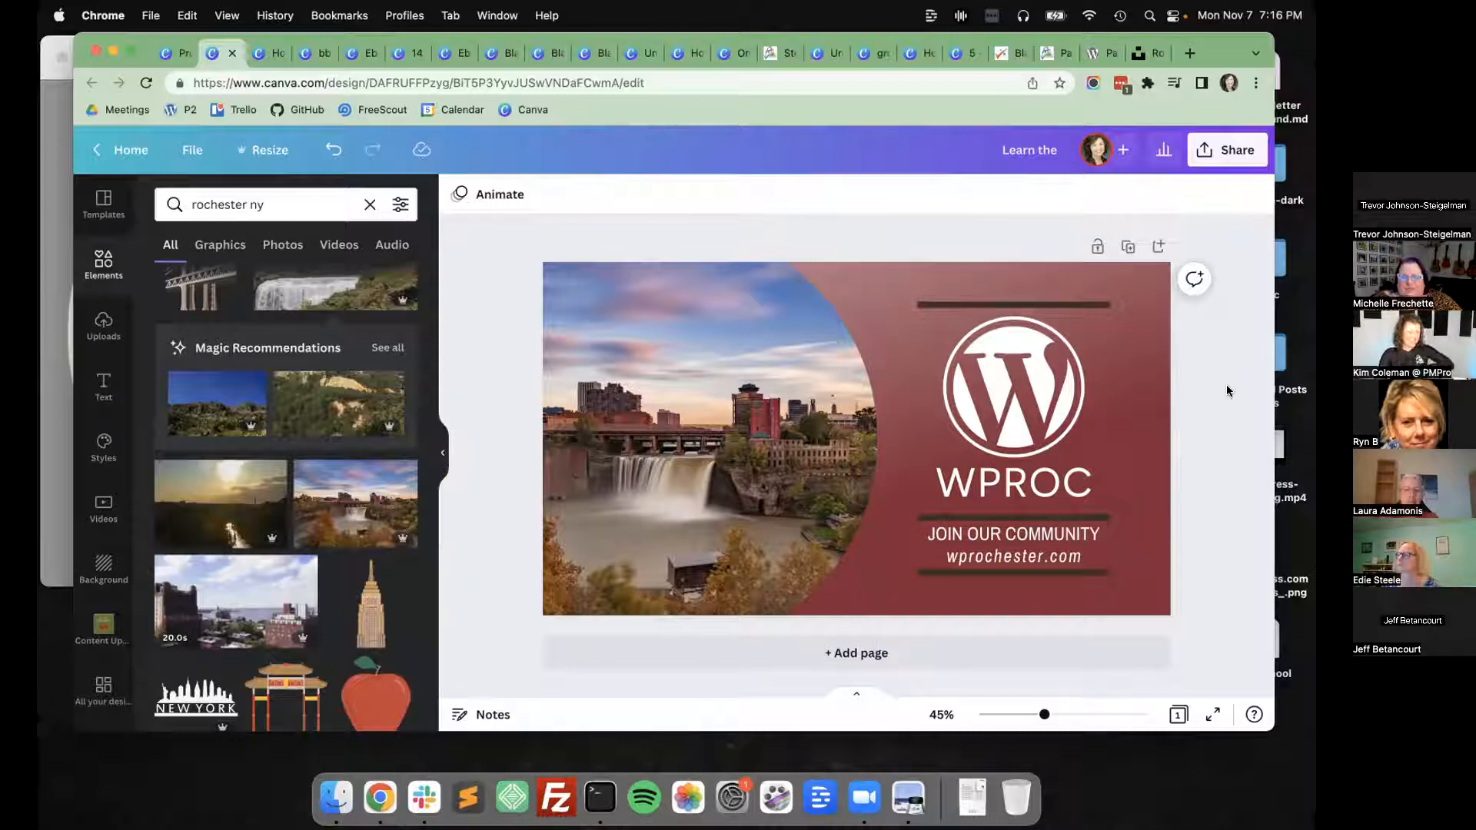
# Shift the waterfall photo to the right within its curved frame so more of its left side shows.
pyautogui.click(734, 465)
pyautogui.doubleClick(750, 446)
pyautogui.moveTo(750, 446); pyautogui.dragTo(846, 450)
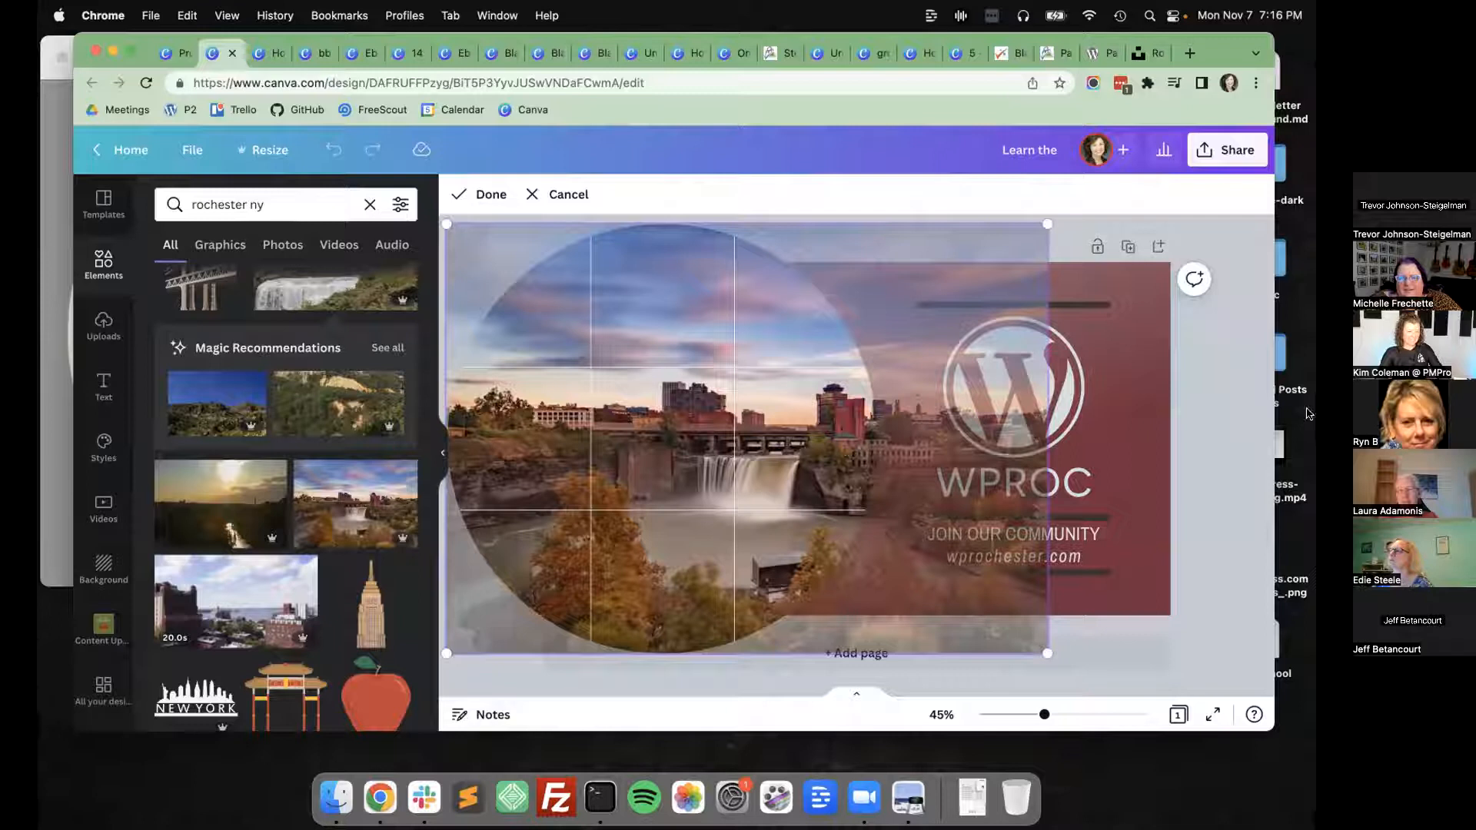
pyautogui.click(1222, 427)
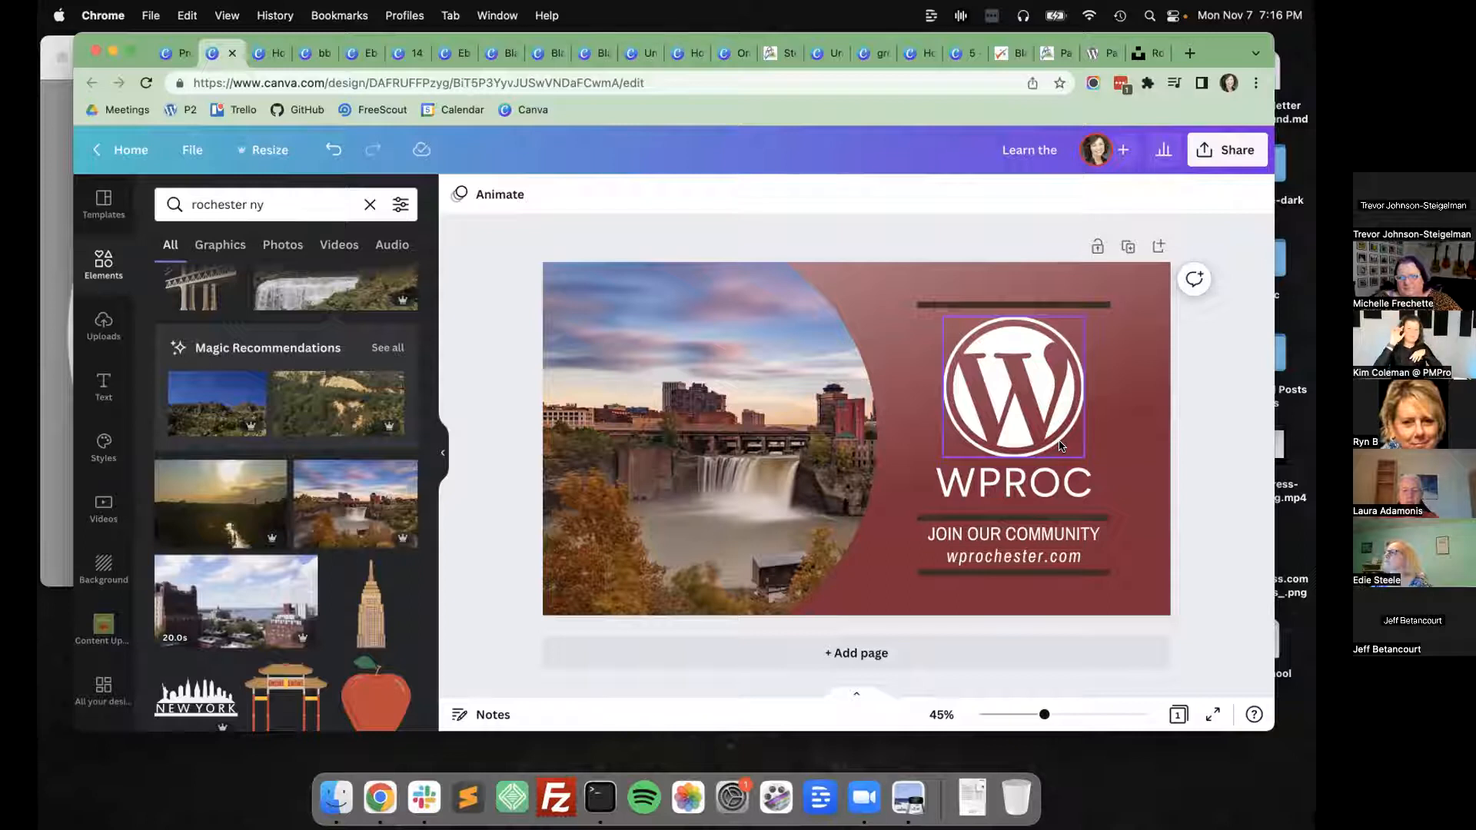
# Try to open Facebook in a new browser tab.
pyautogui.press('super+t')
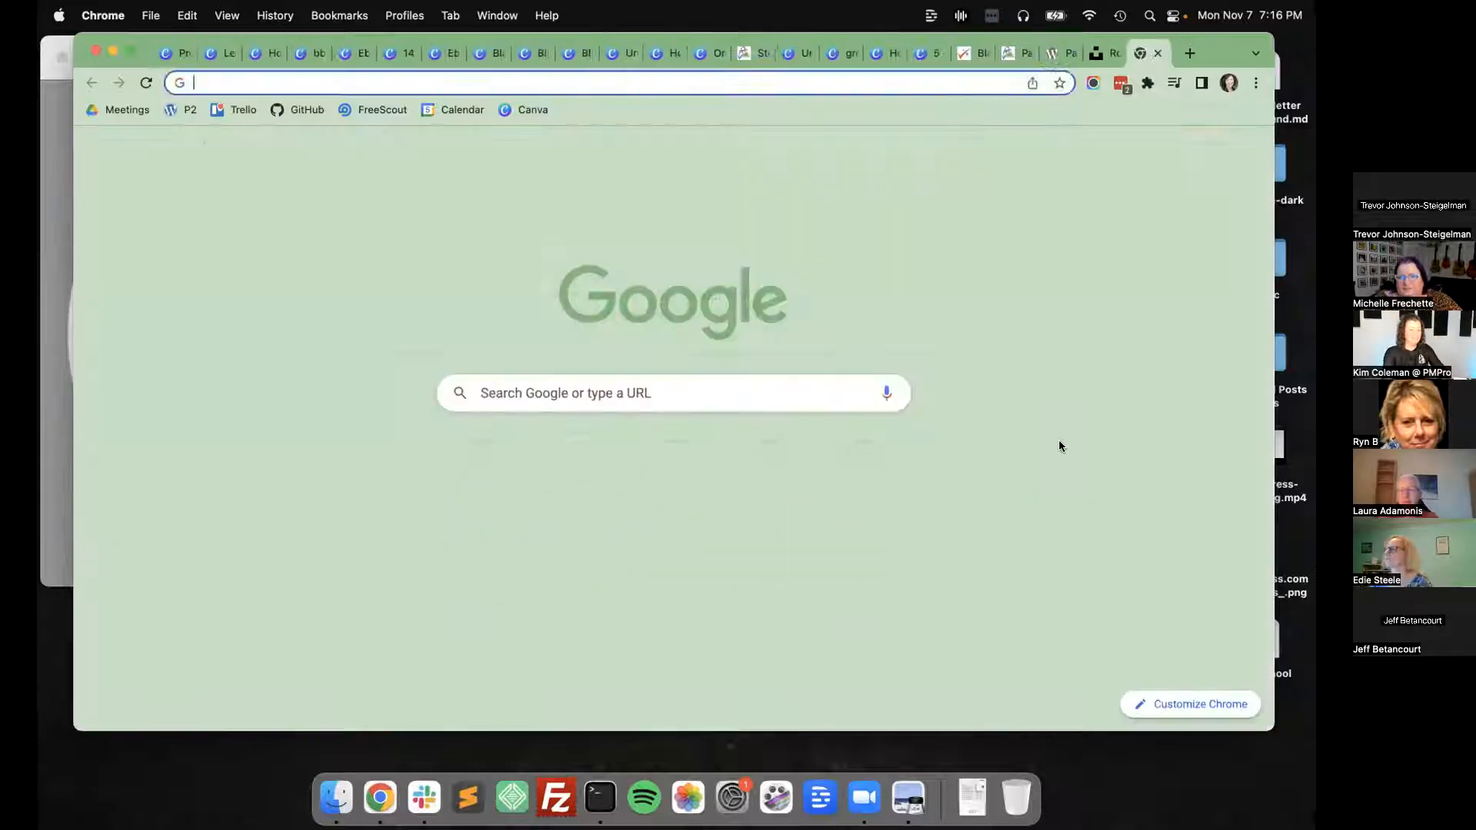
pyautogui.write('facebook')
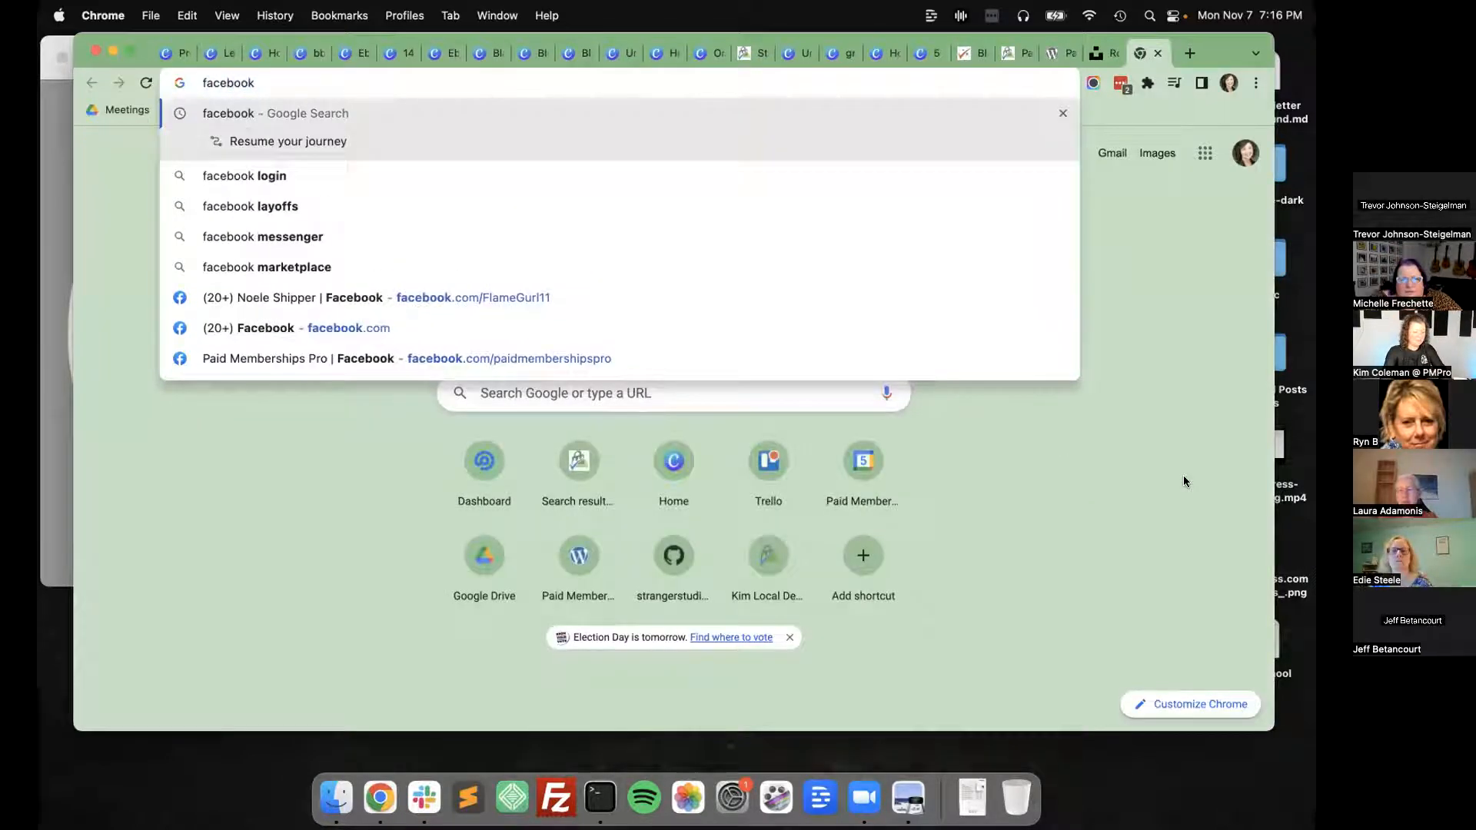
pyautogui.write('.com/')
pyautogui.press('Down')
pyautogui.press('Down')
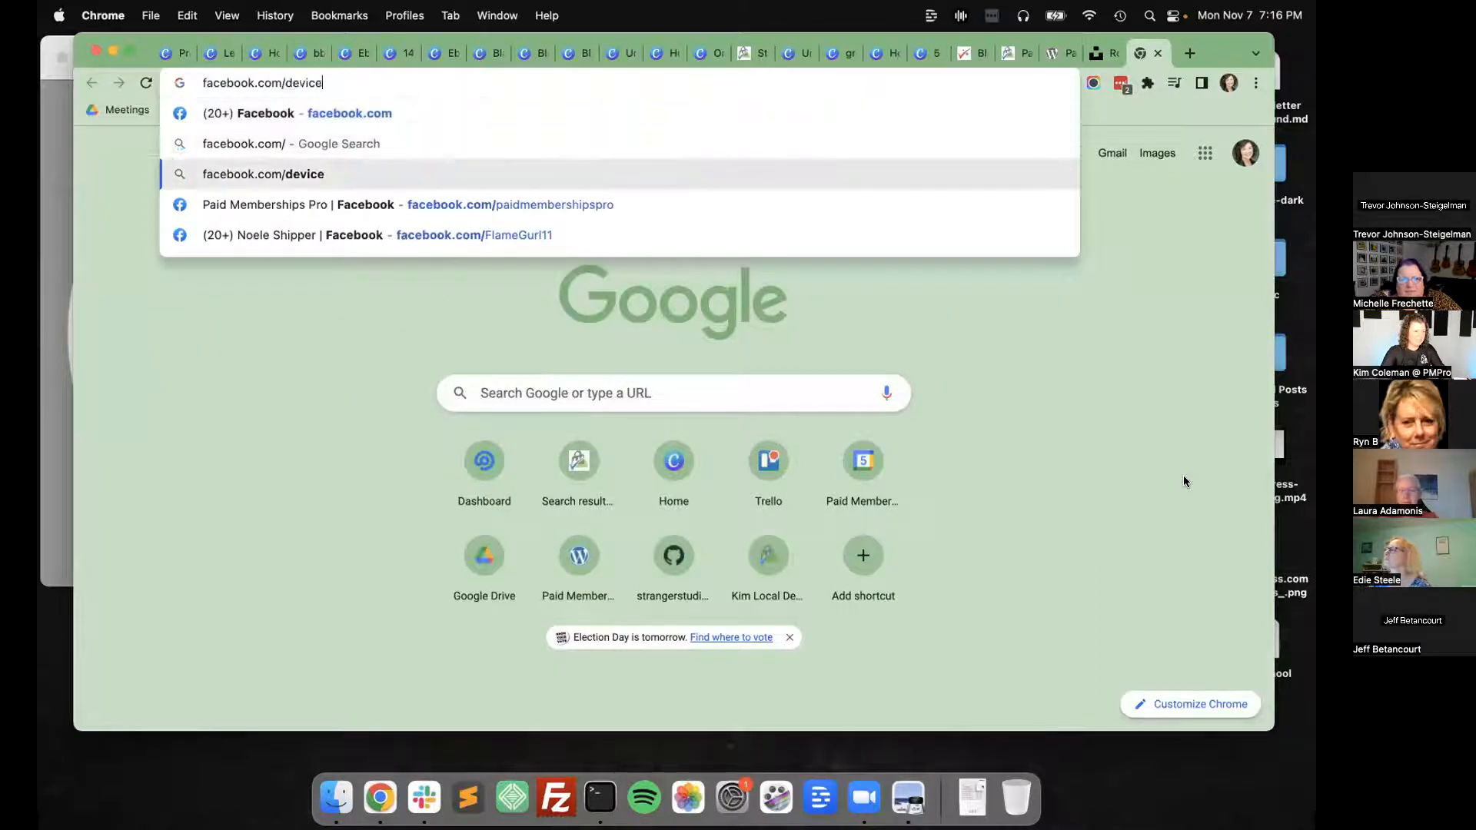
pyautogui.press('Return')
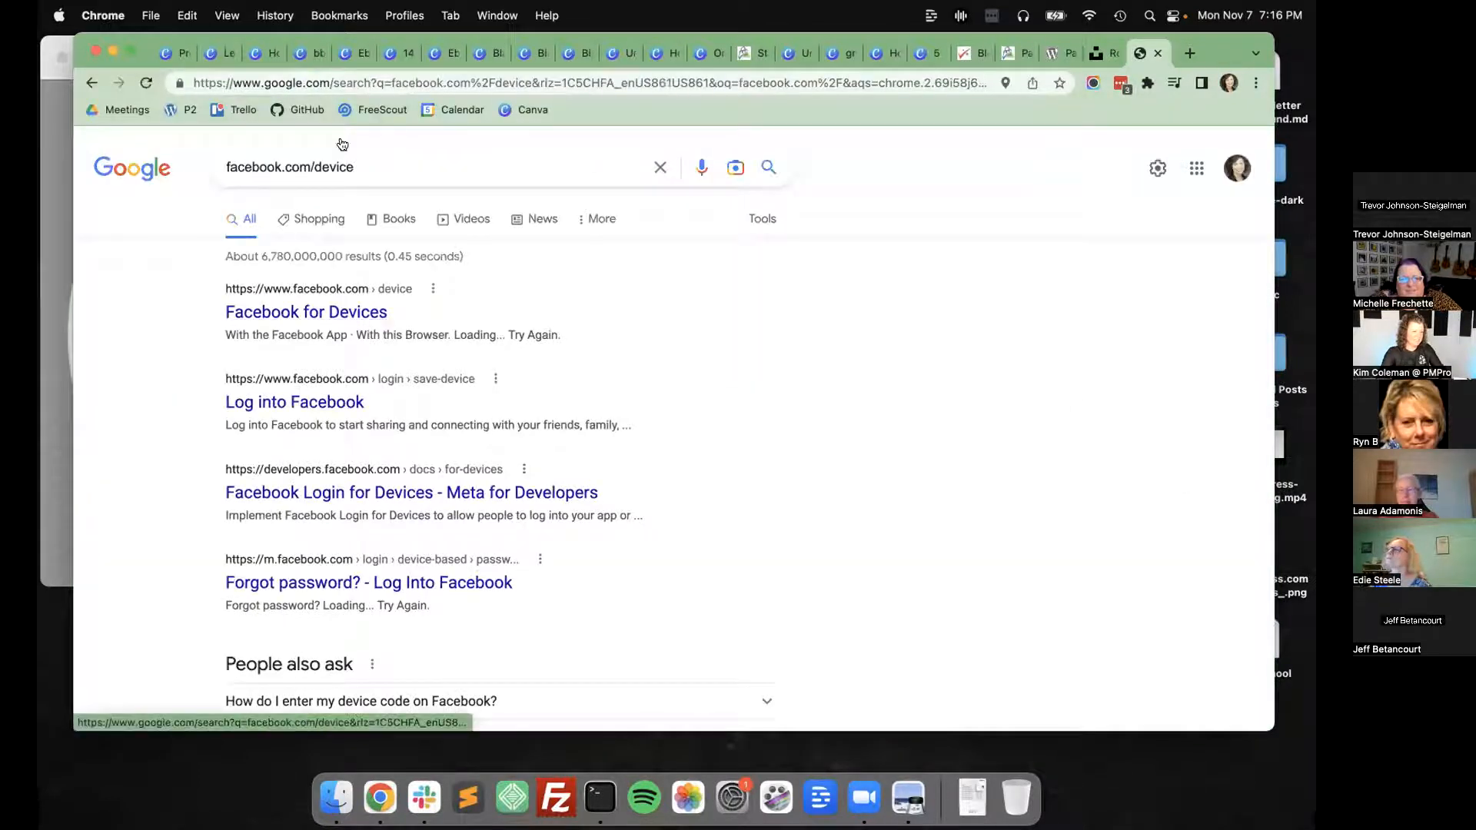
pyautogui.click(362, 110)
pyautogui.click(332, 83)
pyautogui.write('groups.c')
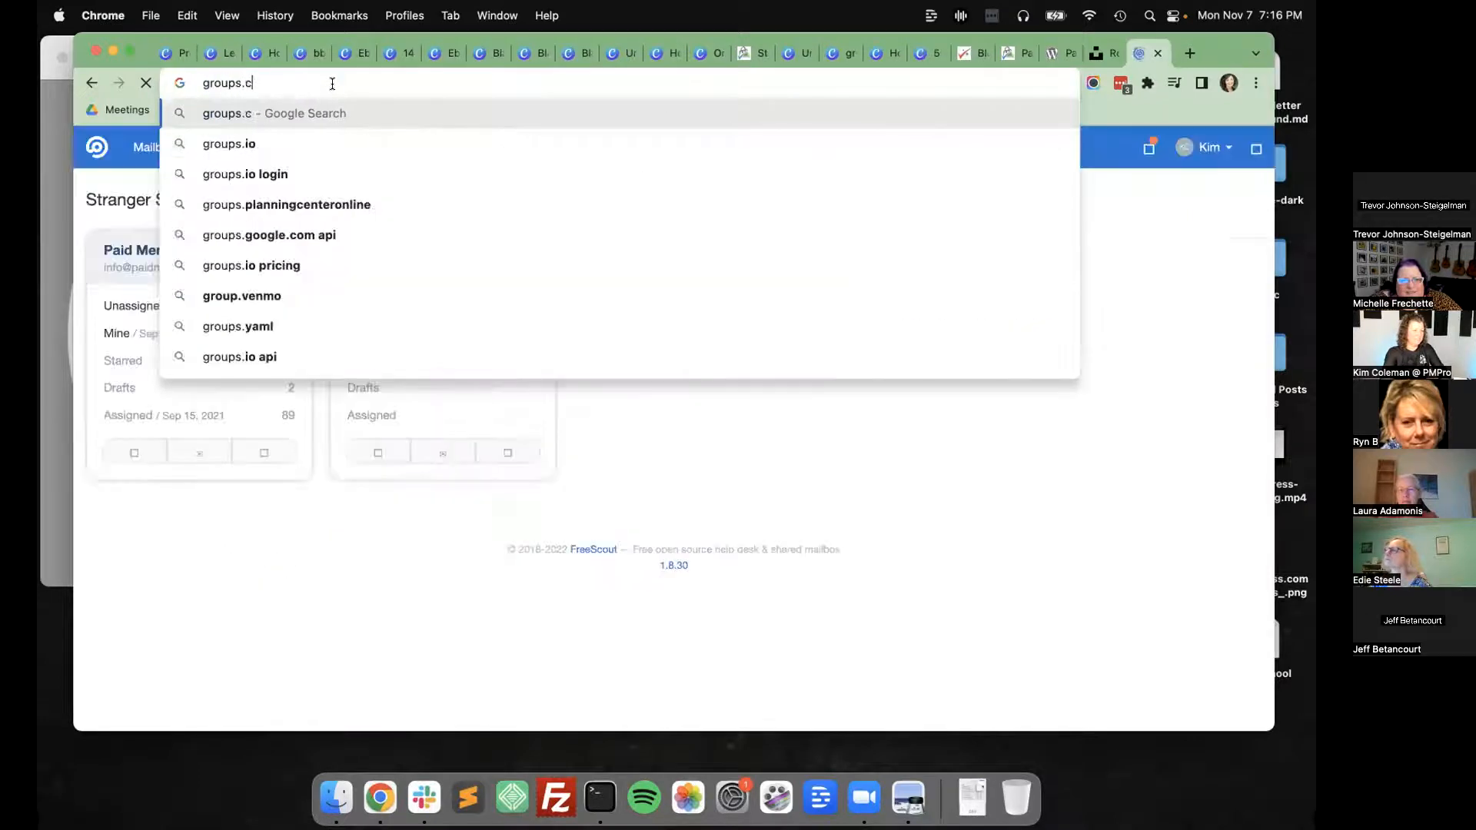
pyautogui.press('BackSpace')
pyautogui.write('facebook.')
pyautogui.press('super+a')
pyautogui.write('a')
pyautogui.press('Escape')
# Go to facebook.com, dismiss the Page experience notice and open the Groups section.
pyautogui.write('face')
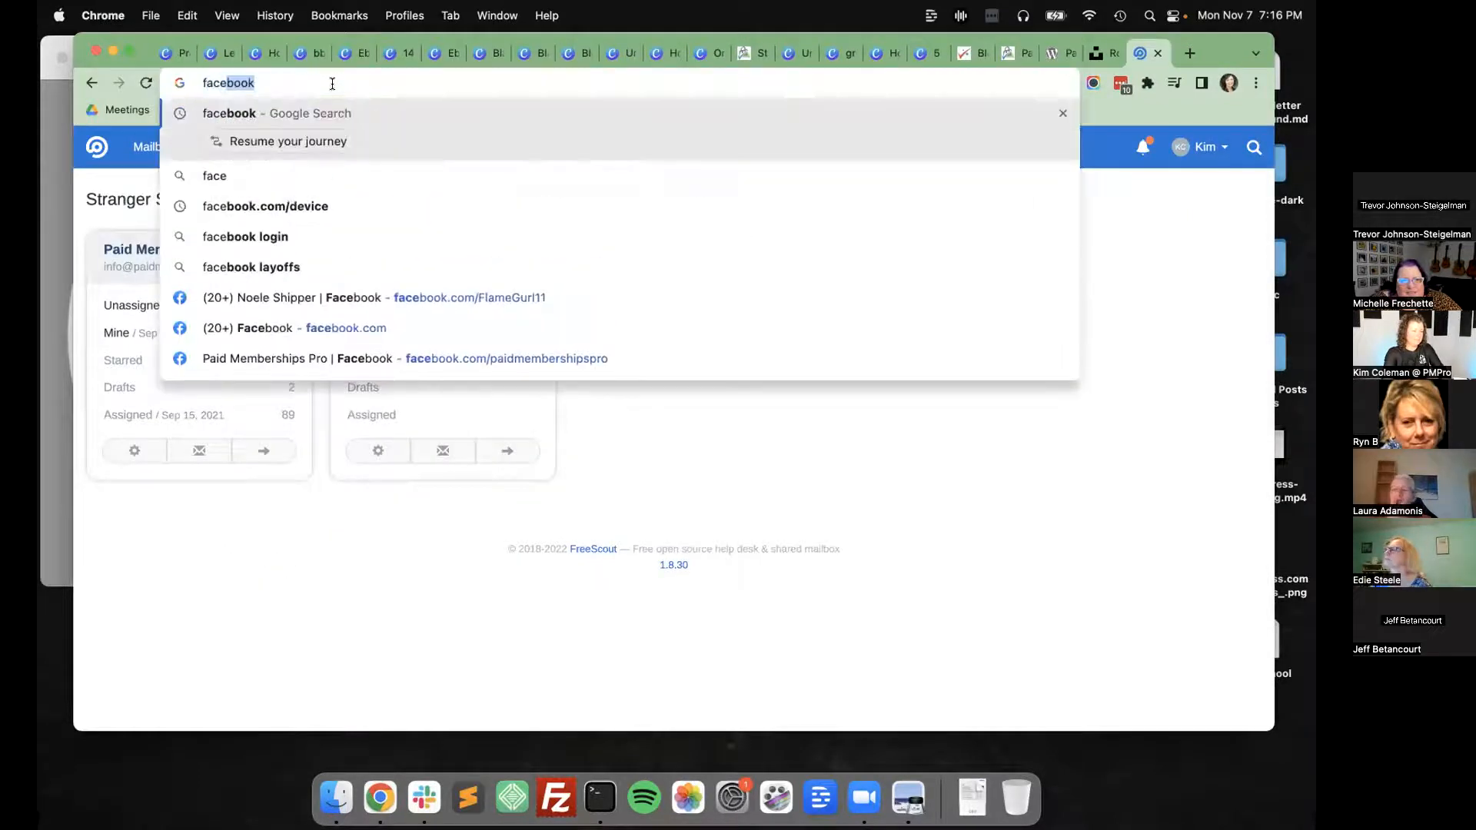
pyautogui.write('.book.com')
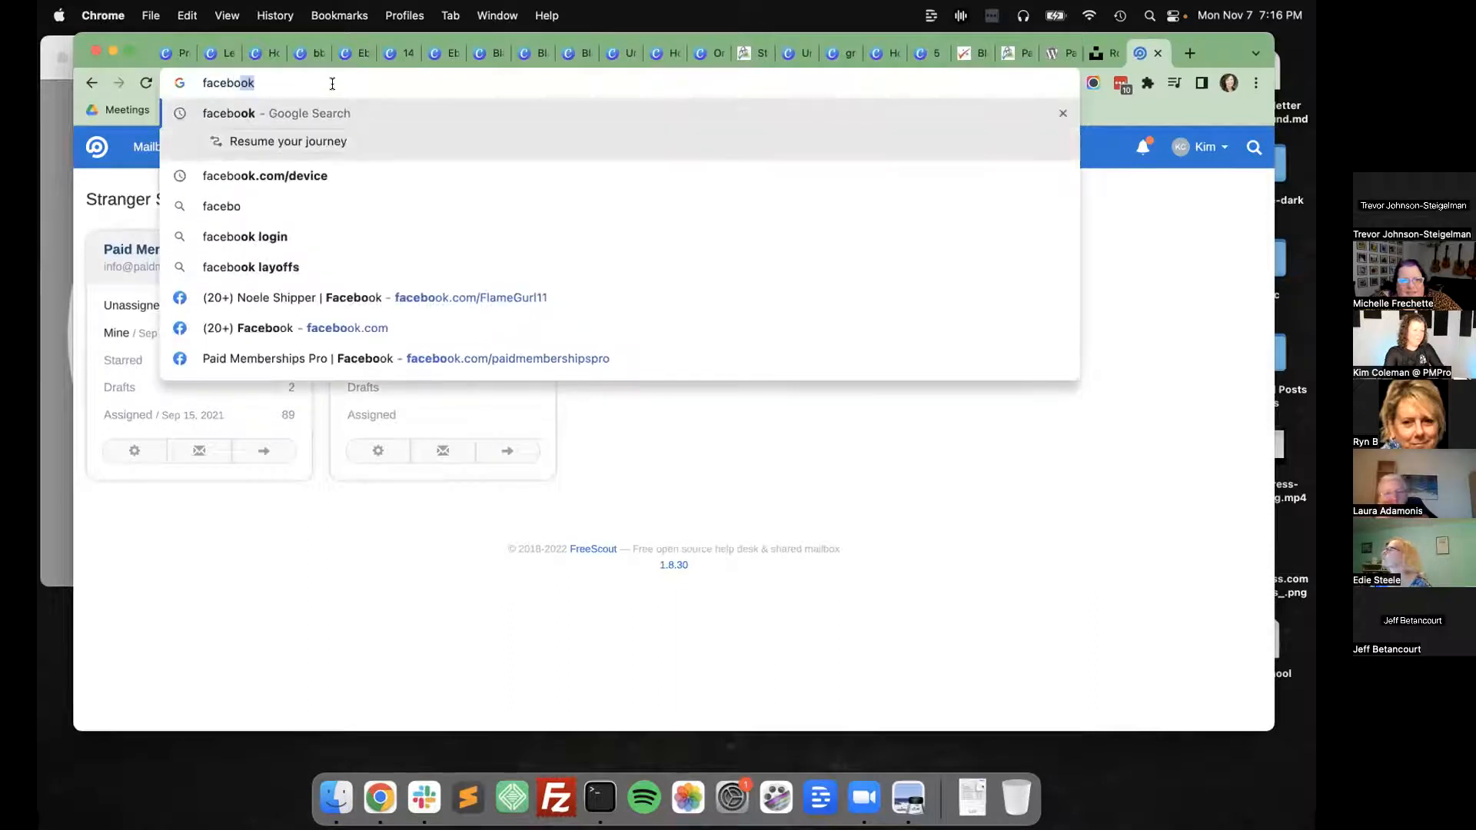
pyautogui.press('Return')
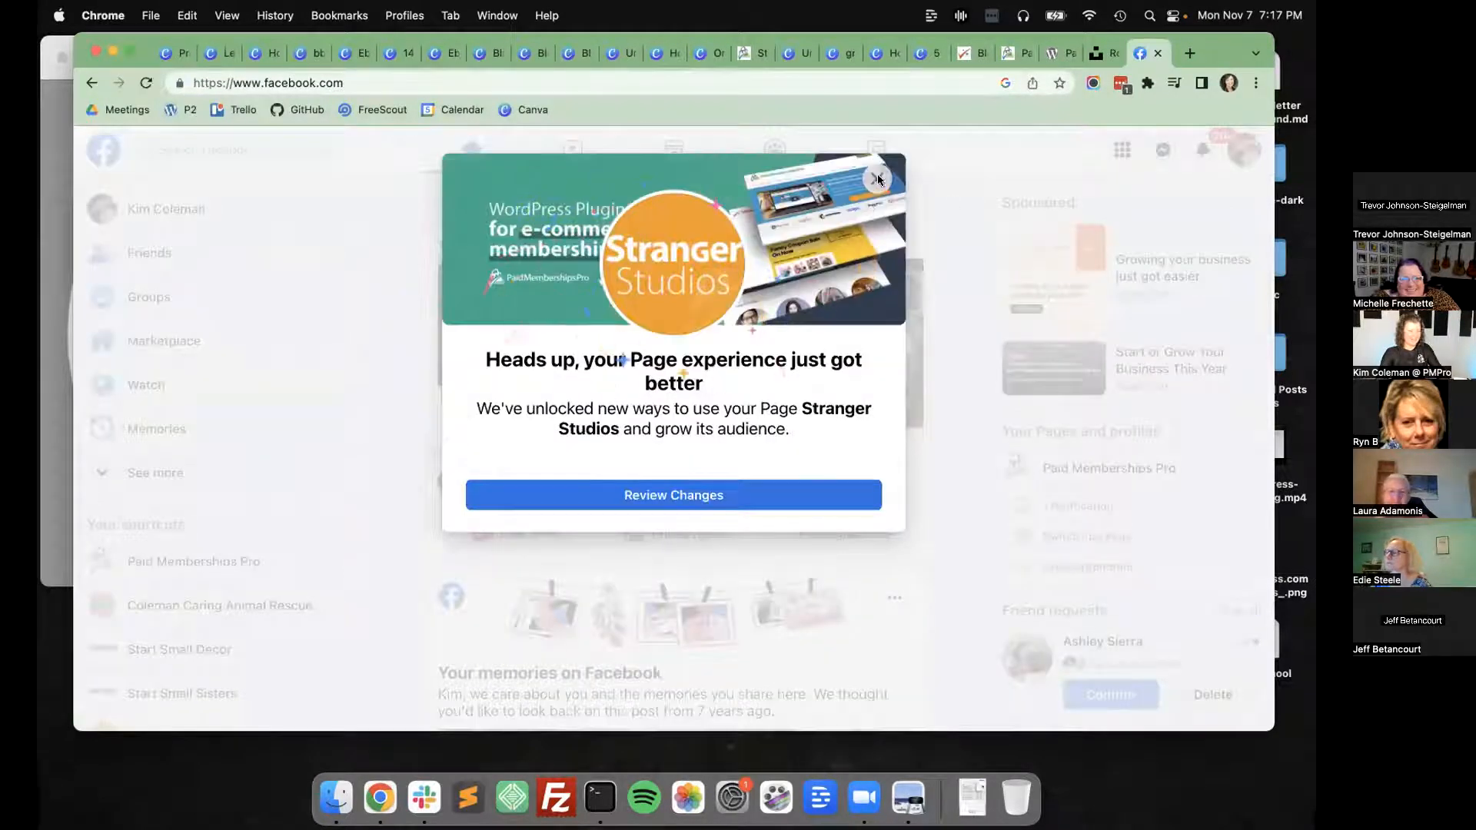
pyautogui.click(877, 180)
pyautogui.click(163, 299)
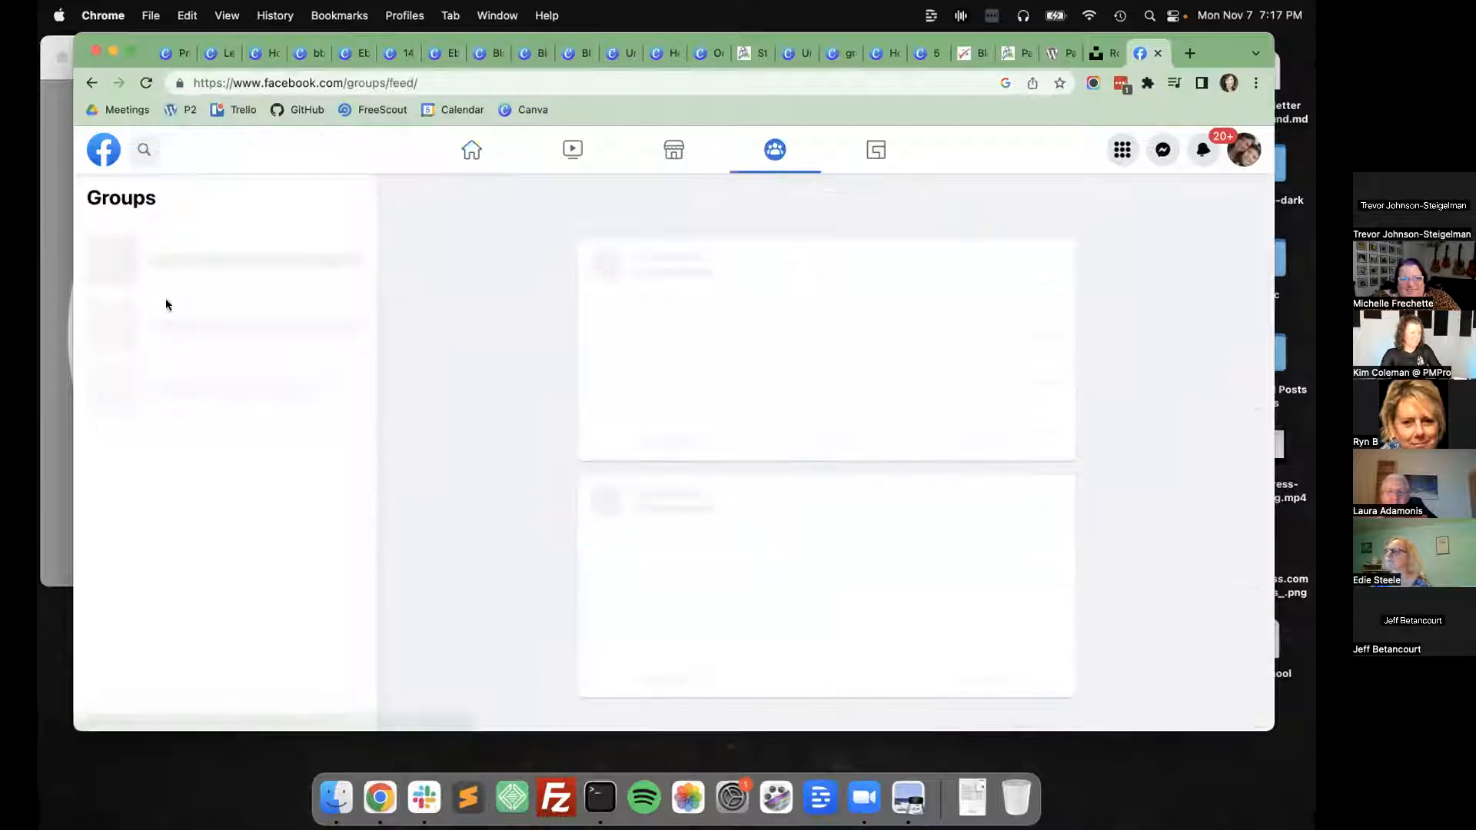
# Search the Facebook groups for "wp rochester" and view the cover of the ROC WP - Rochester WordPress Users group.
pyautogui.click(235, 234)
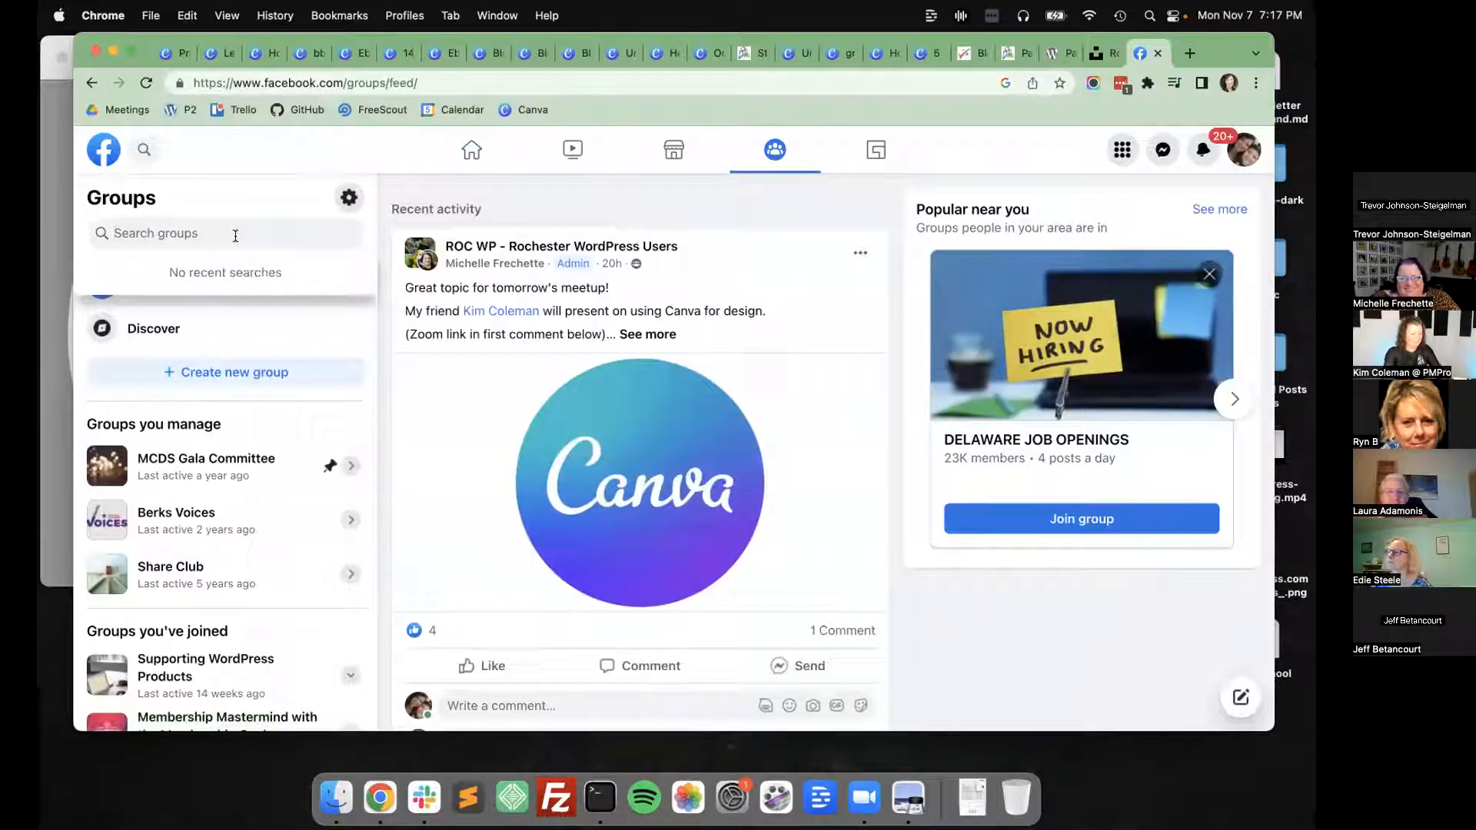
pyautogui.write('wp rochester')
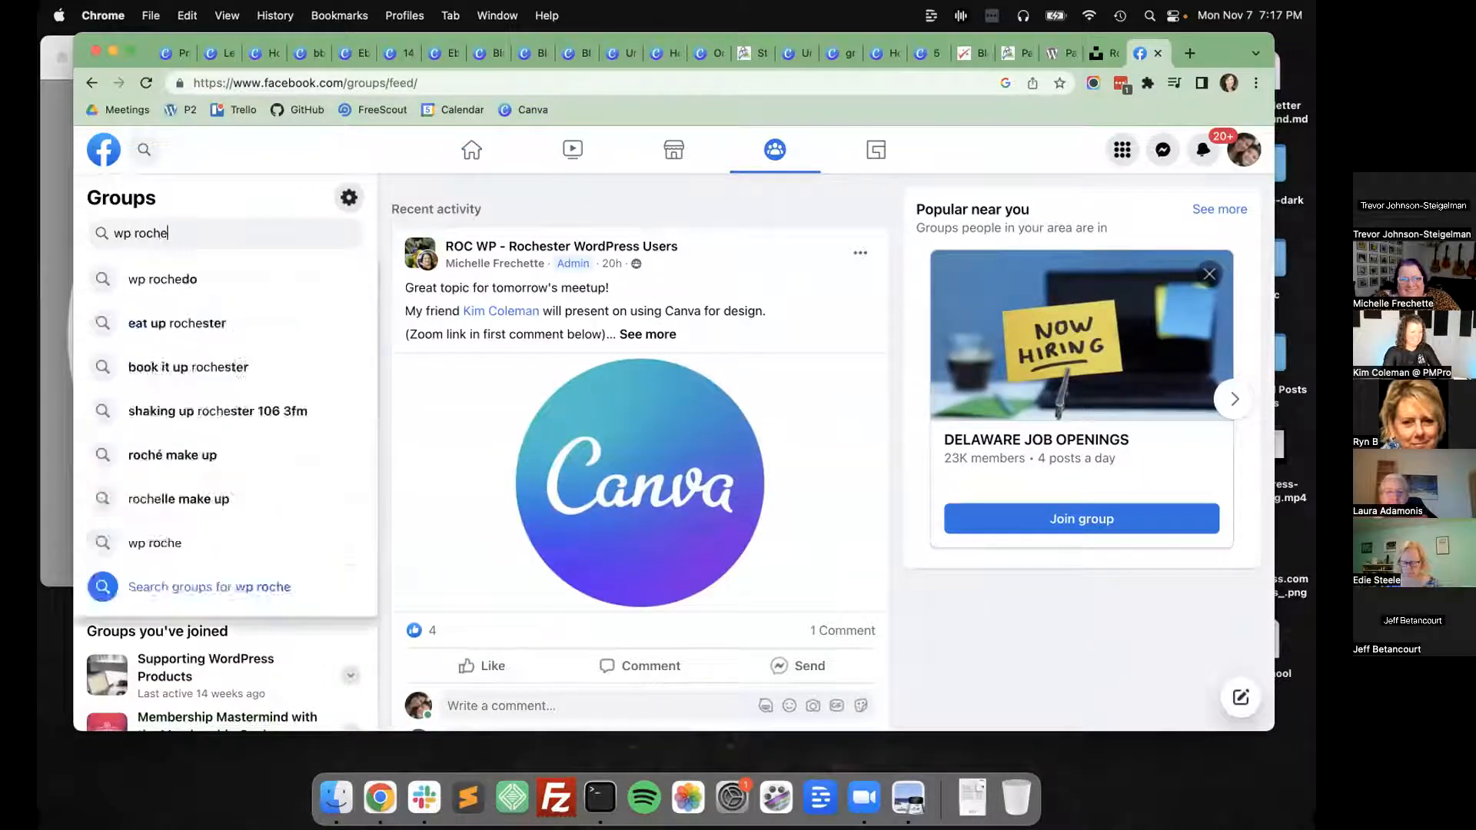
pyautogui.press('Return')
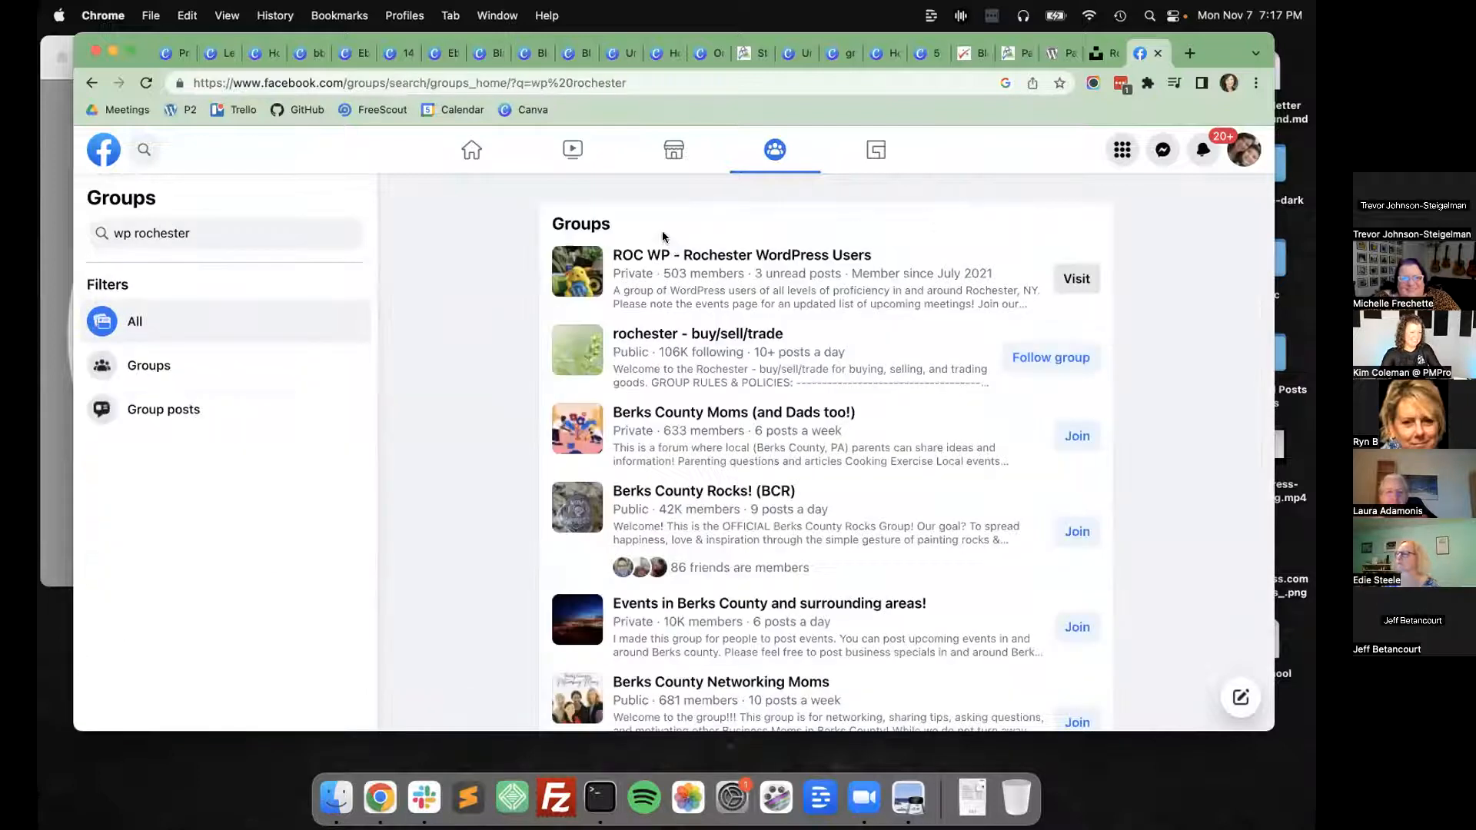
pyautogui.click(679, 255)
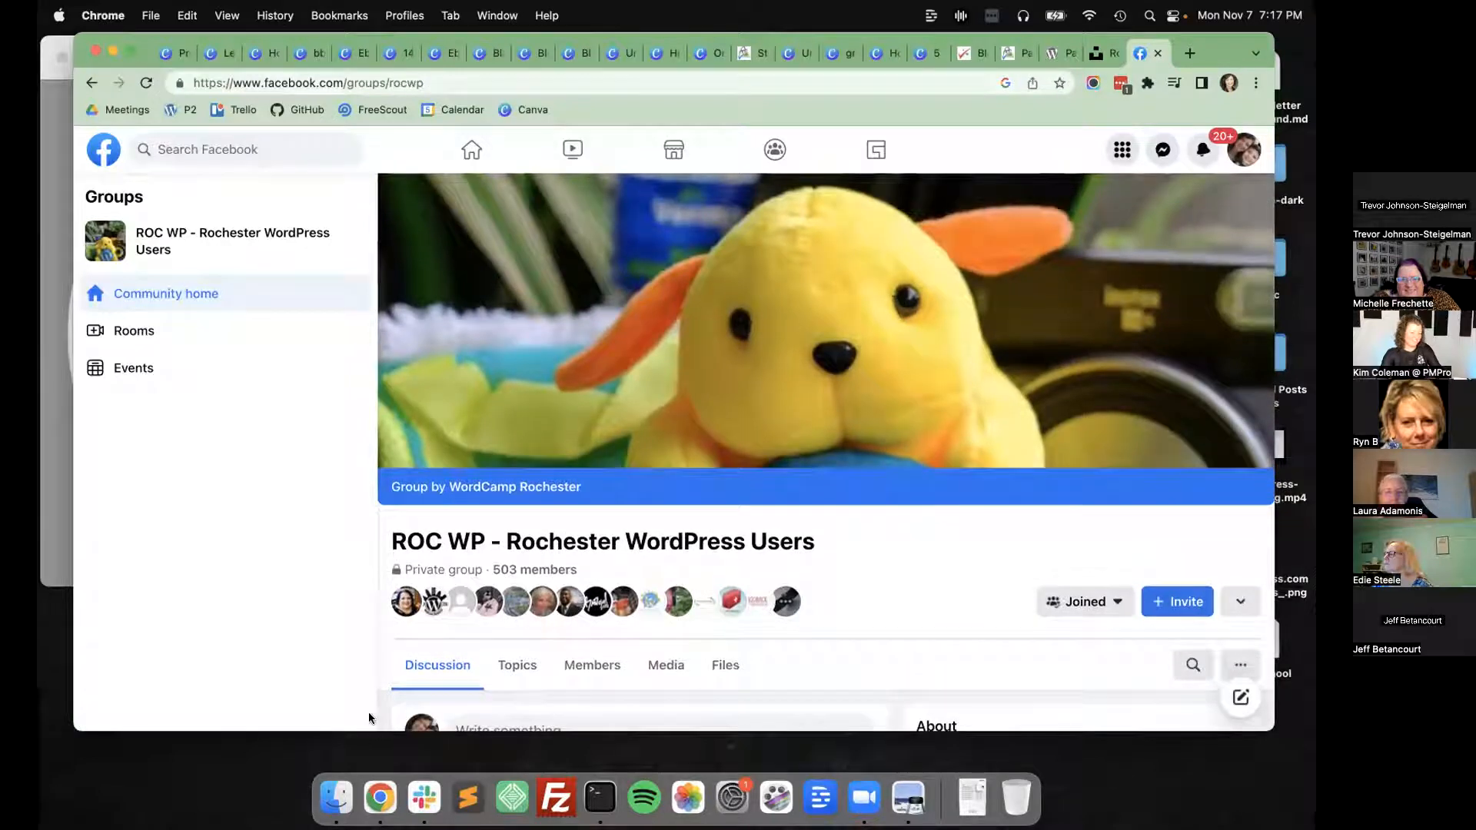
pyautogui.scroll(-3, 459, 648)
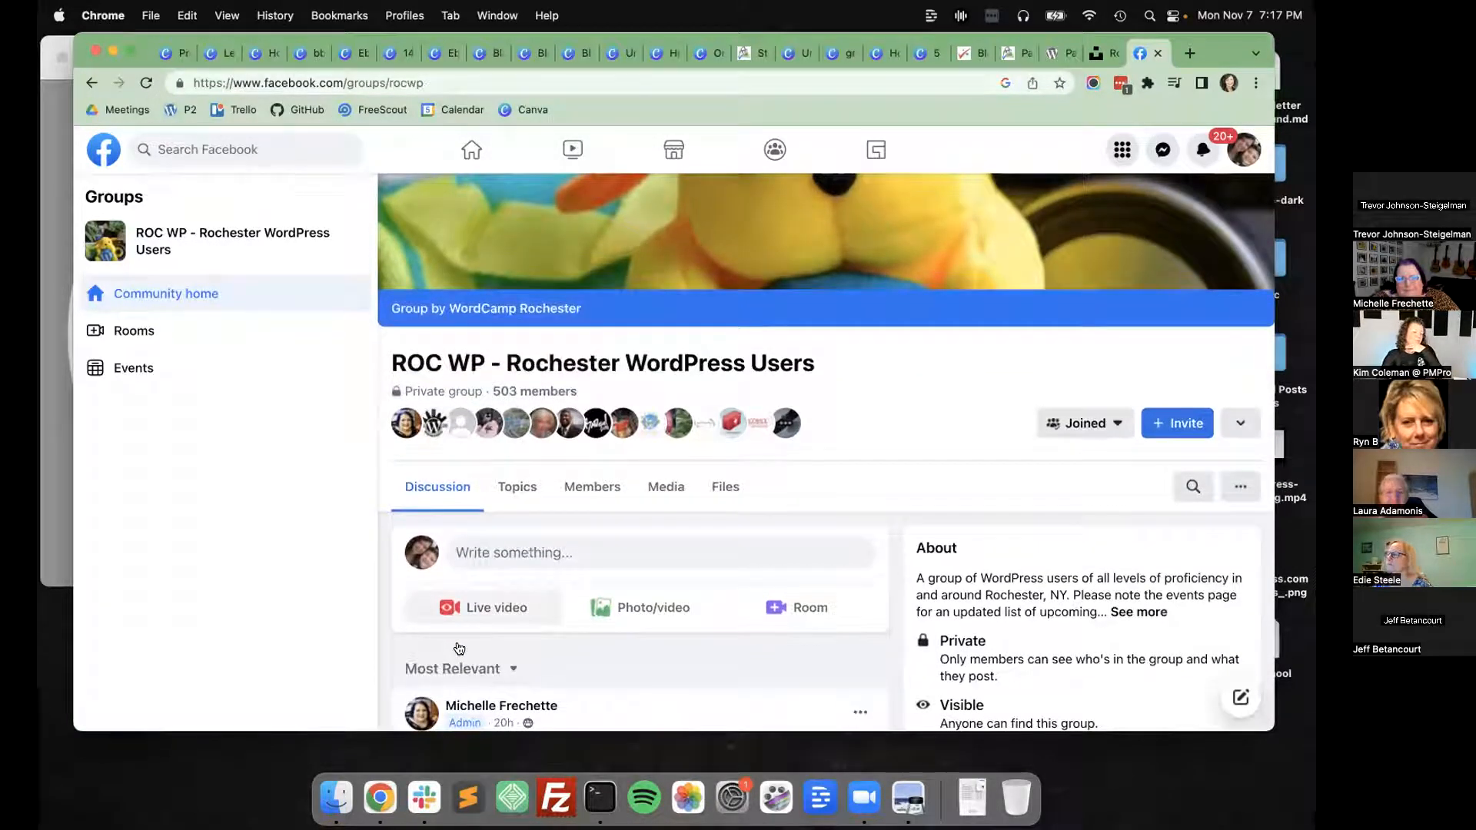
pyautogui.scroll(3, 490, 603)
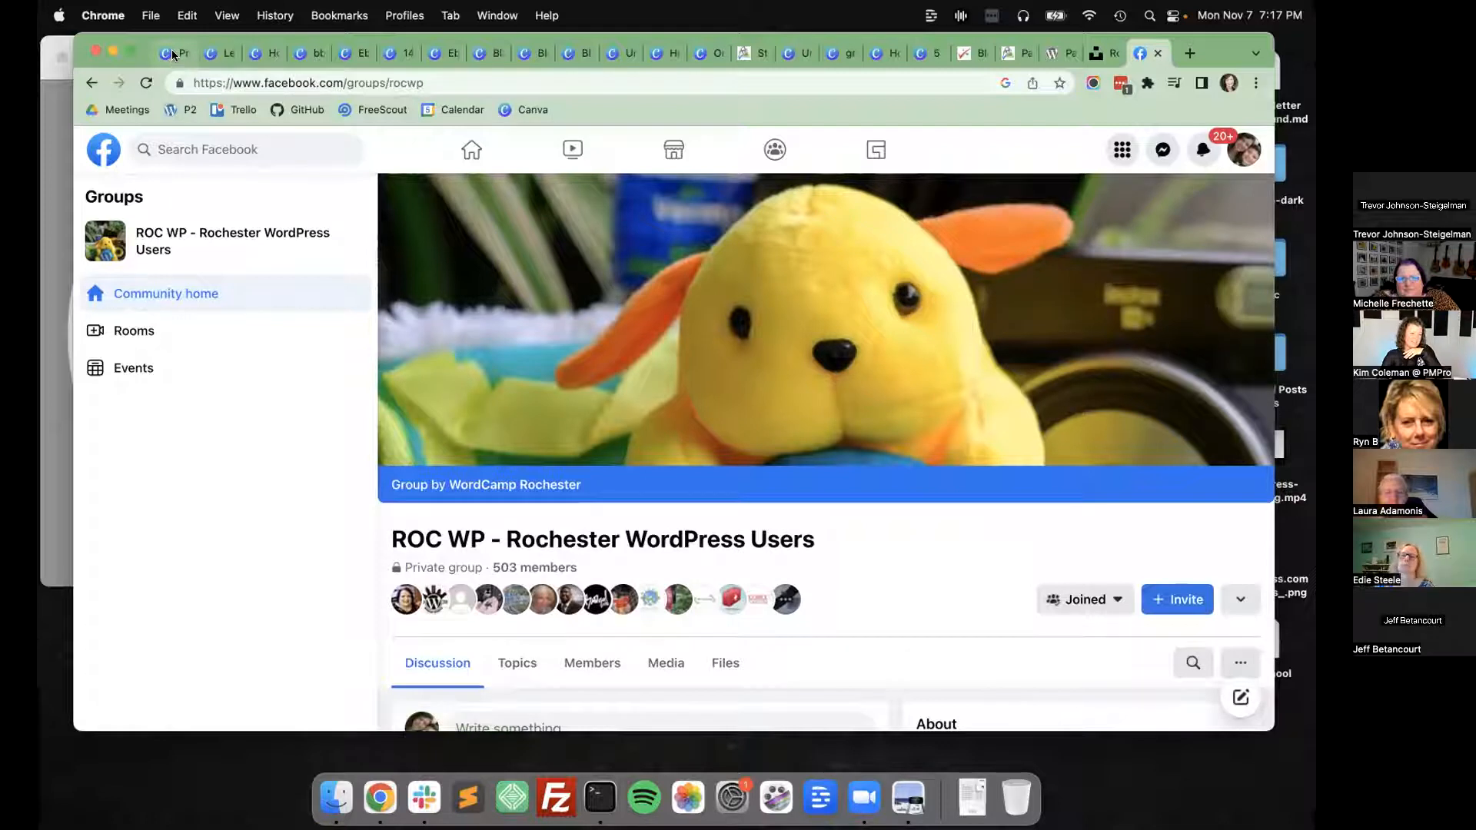
# Search the web for "facebook group cover photo size" and highlight the recommended dimensions in the top result.
pyautogui.click(704, 81)
pyautogui.write('facebook group ')
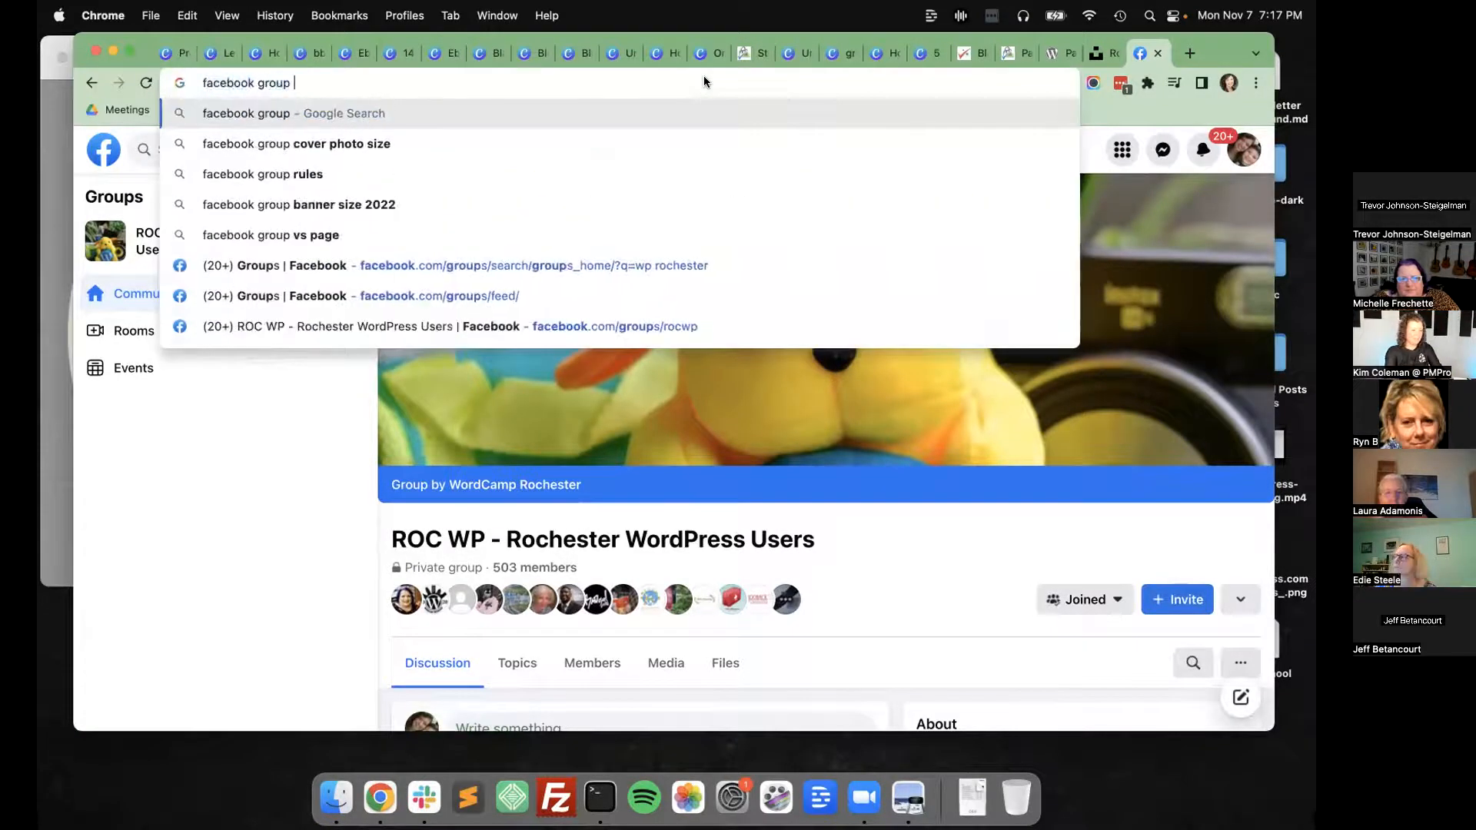
pyautogui.write('cover photo size')
pyautogui.press('Return')
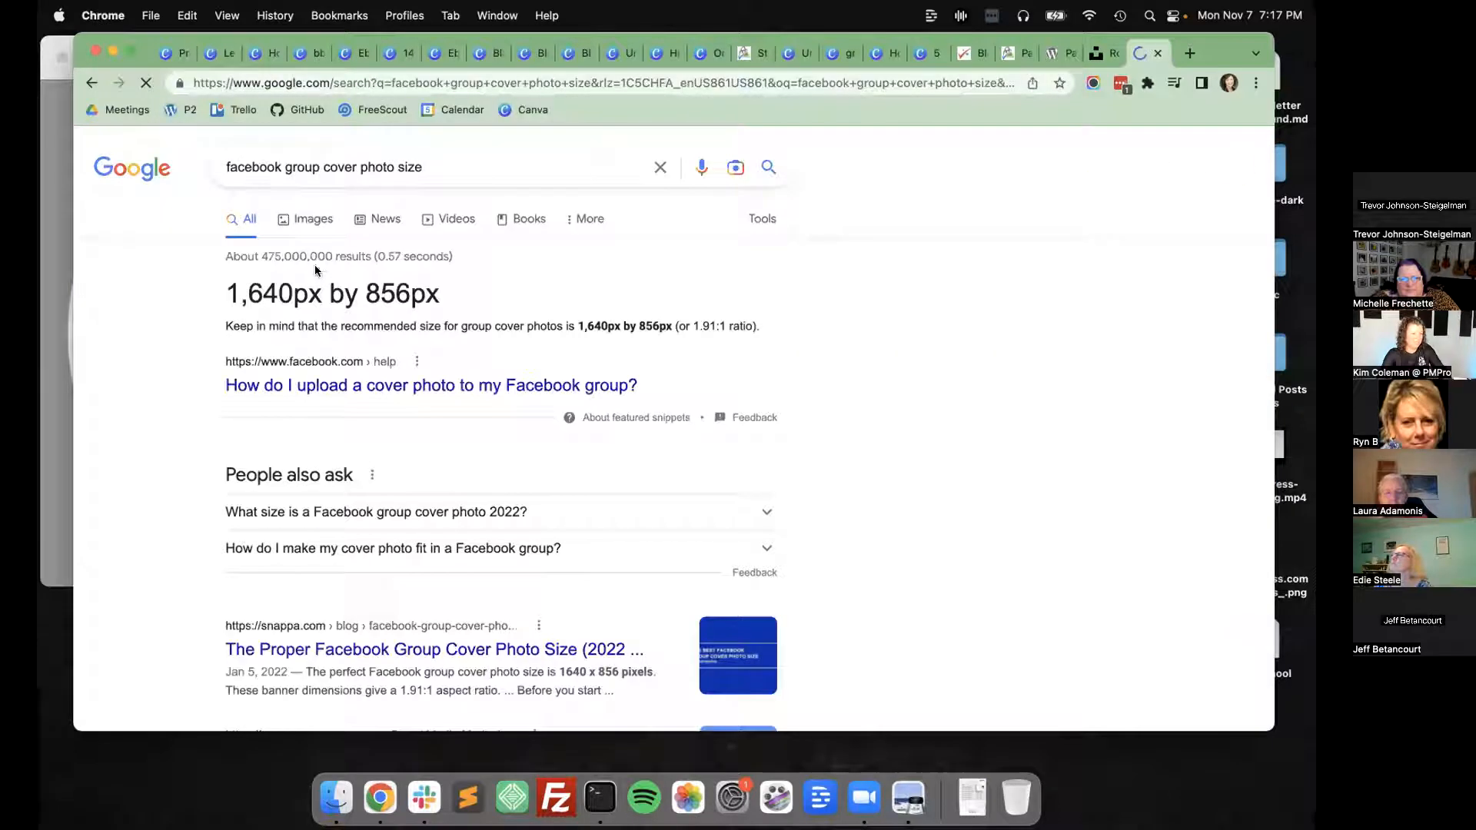
pyautogui.tripleClick(209, 282)
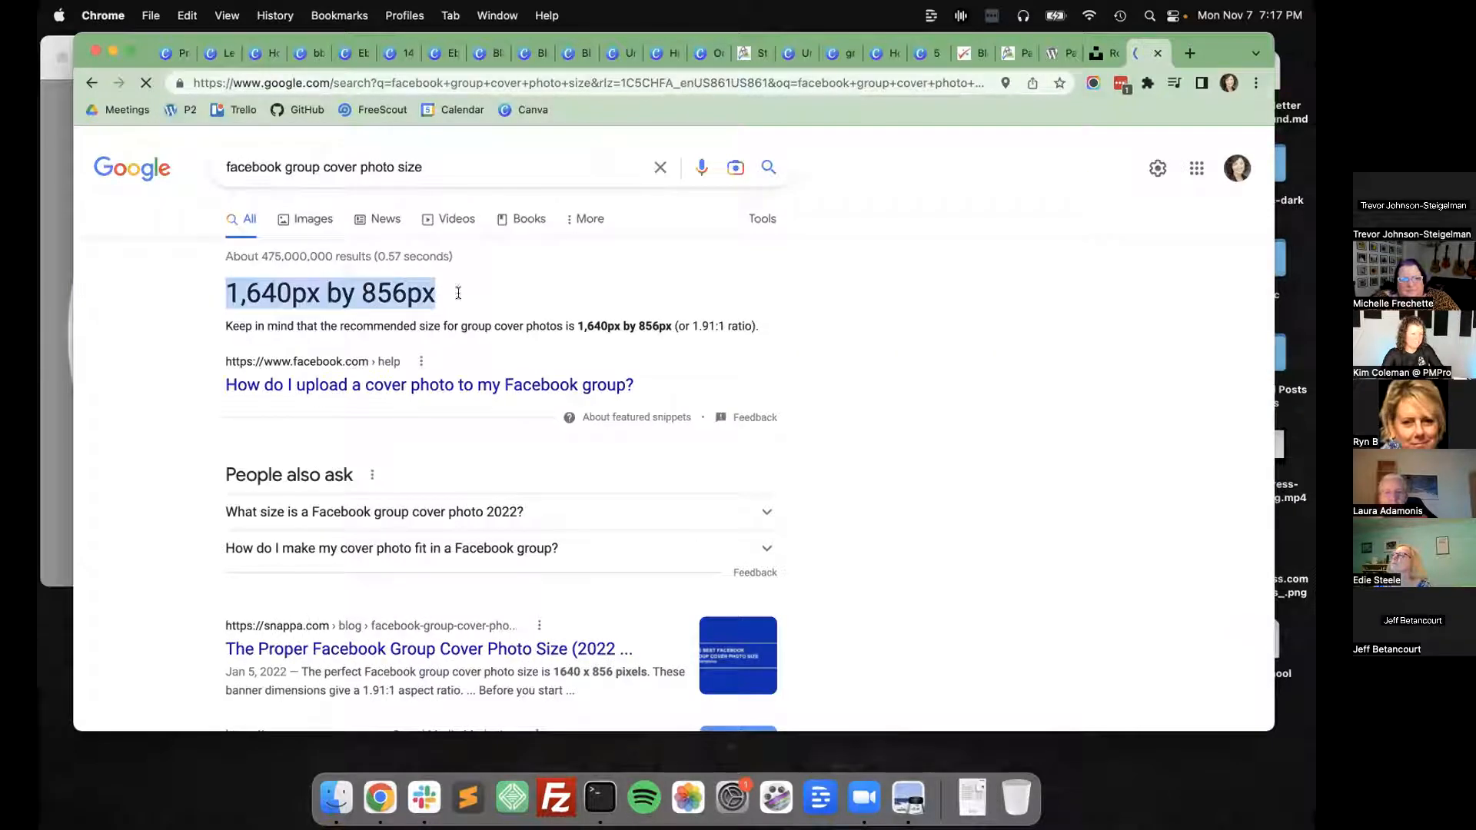
# Create a resized copy of the Facebook cover design at 1640 × 856 px.
pyautogui.click(234, 56)
pyautogui.click(260, 149)
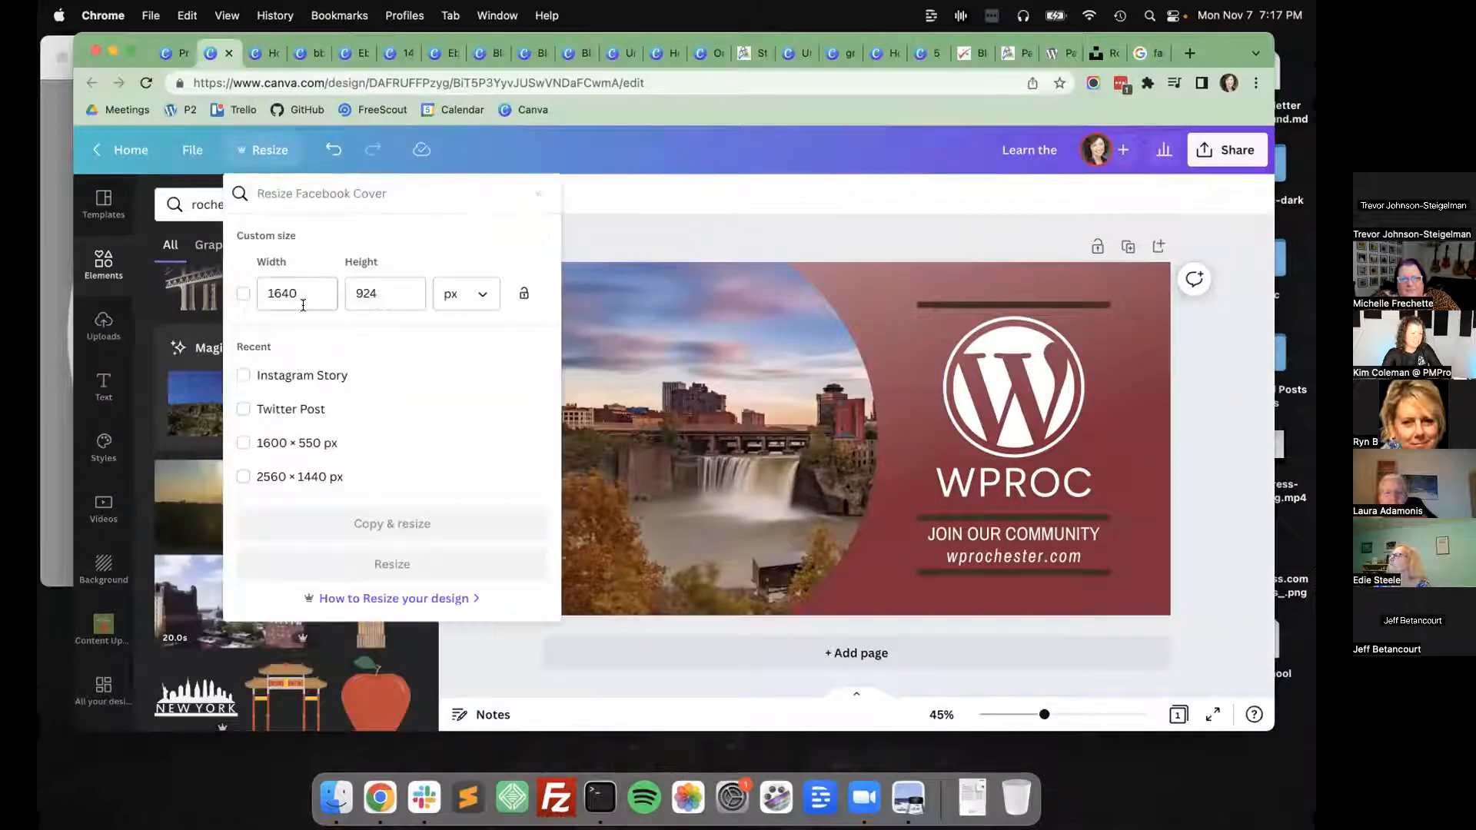
pyautogui.click(392, 285)
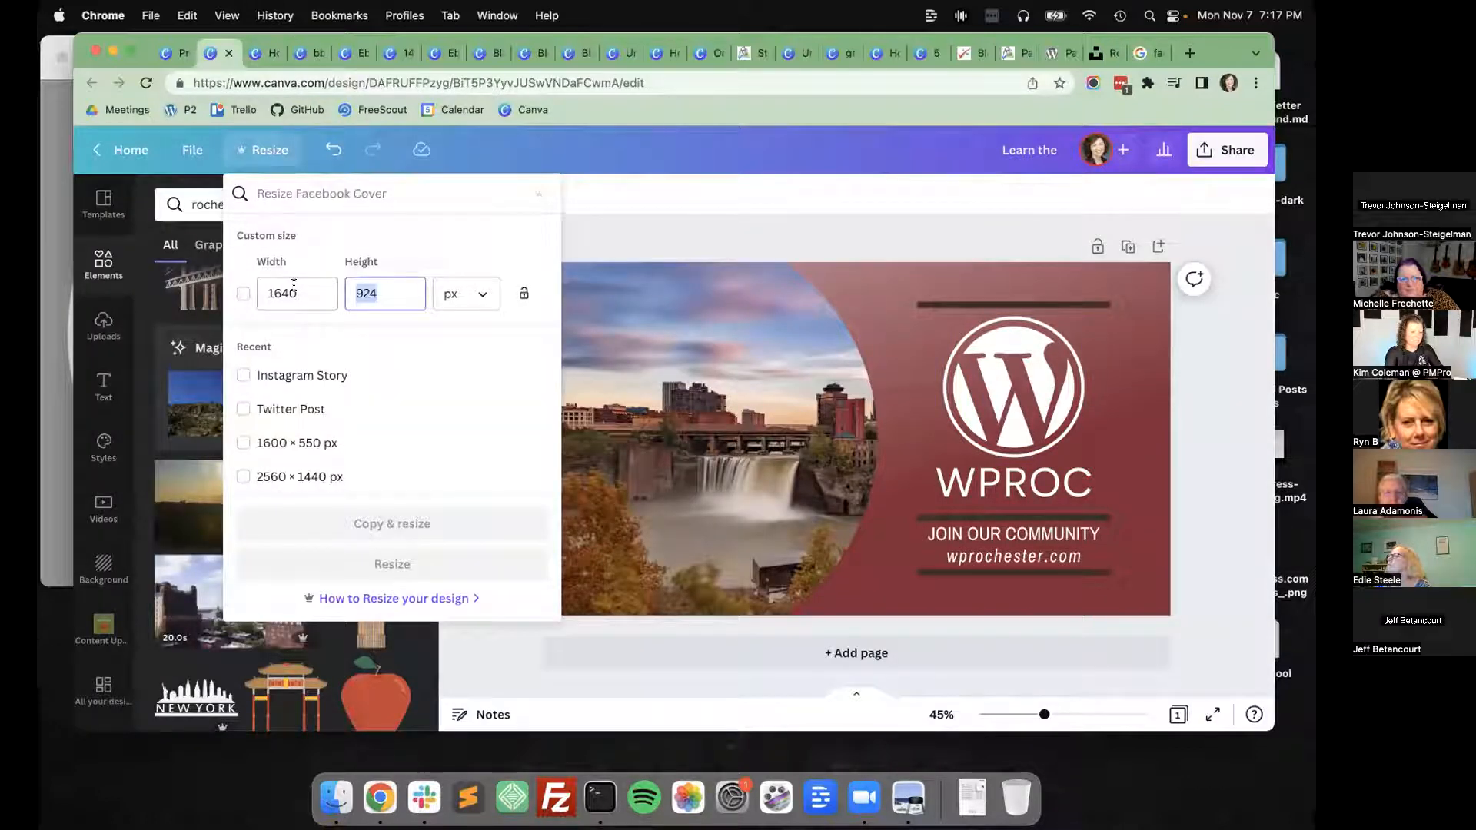
pyautogui.write('856')
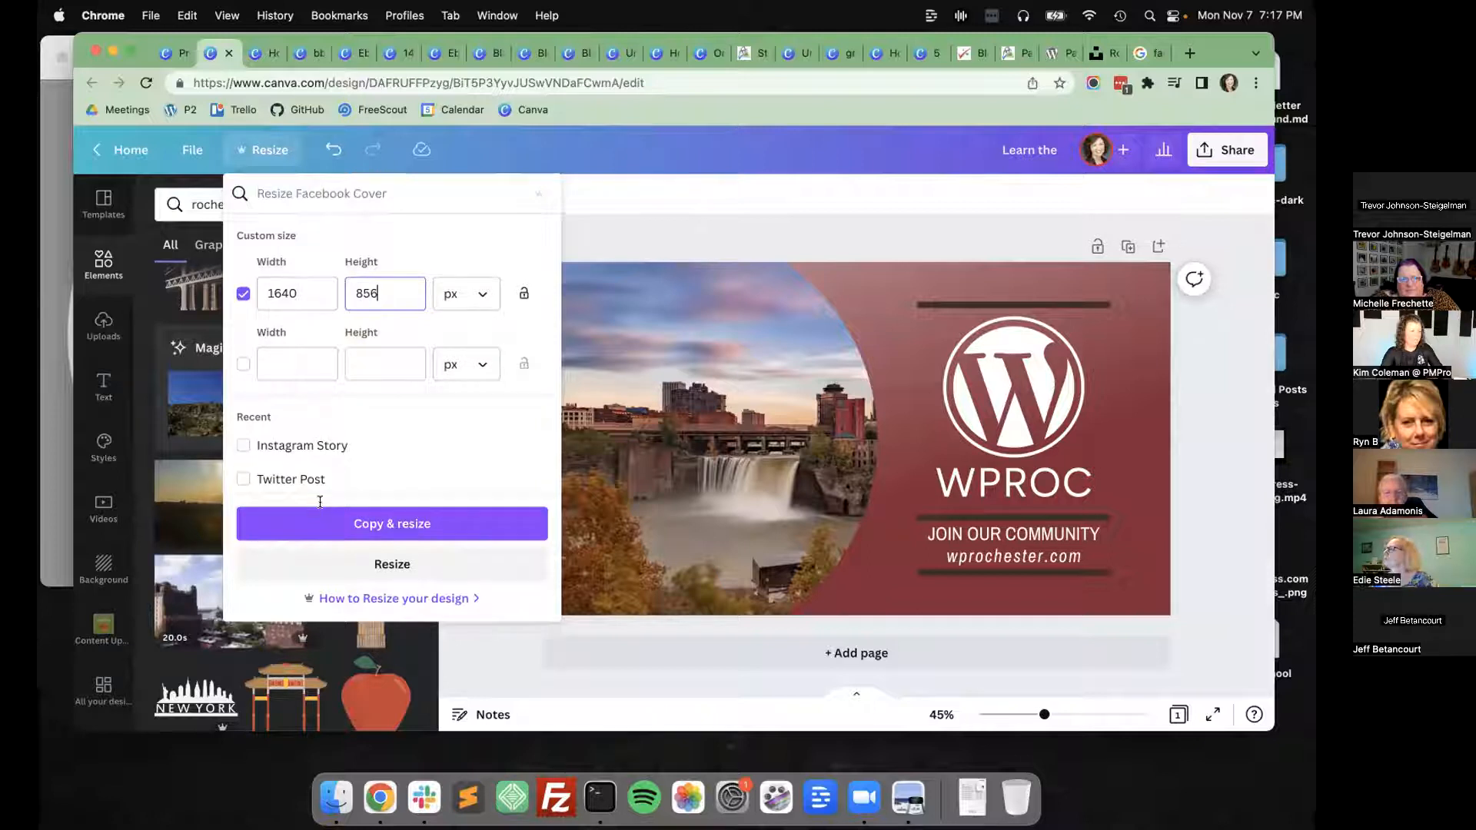
pyautogui.click(369, 524)
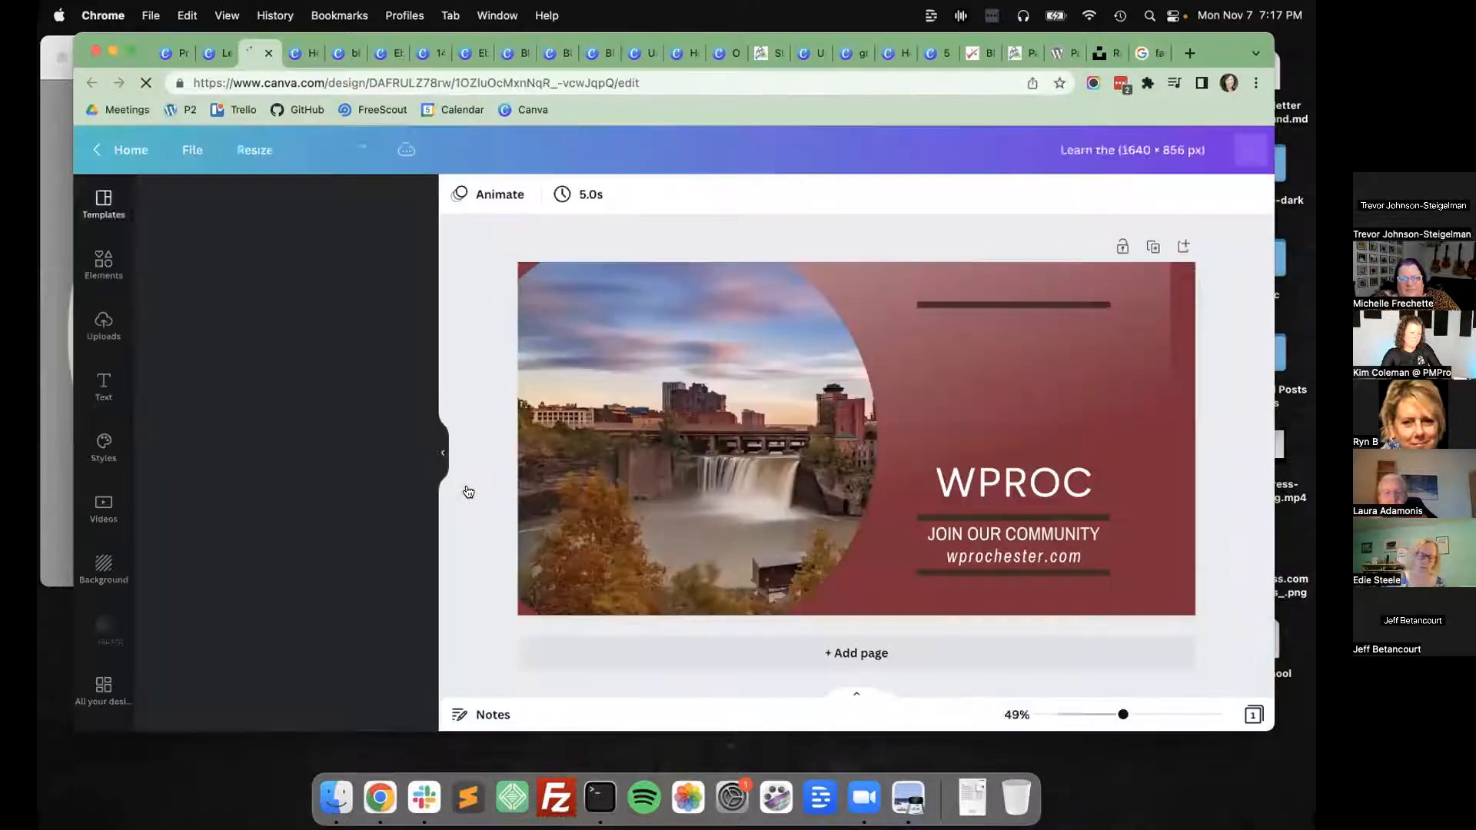
# Enlarge the circular waterfall photo and adjust the red gradient so that both fill the resized canvas.
pyautogui.click(453, 417)
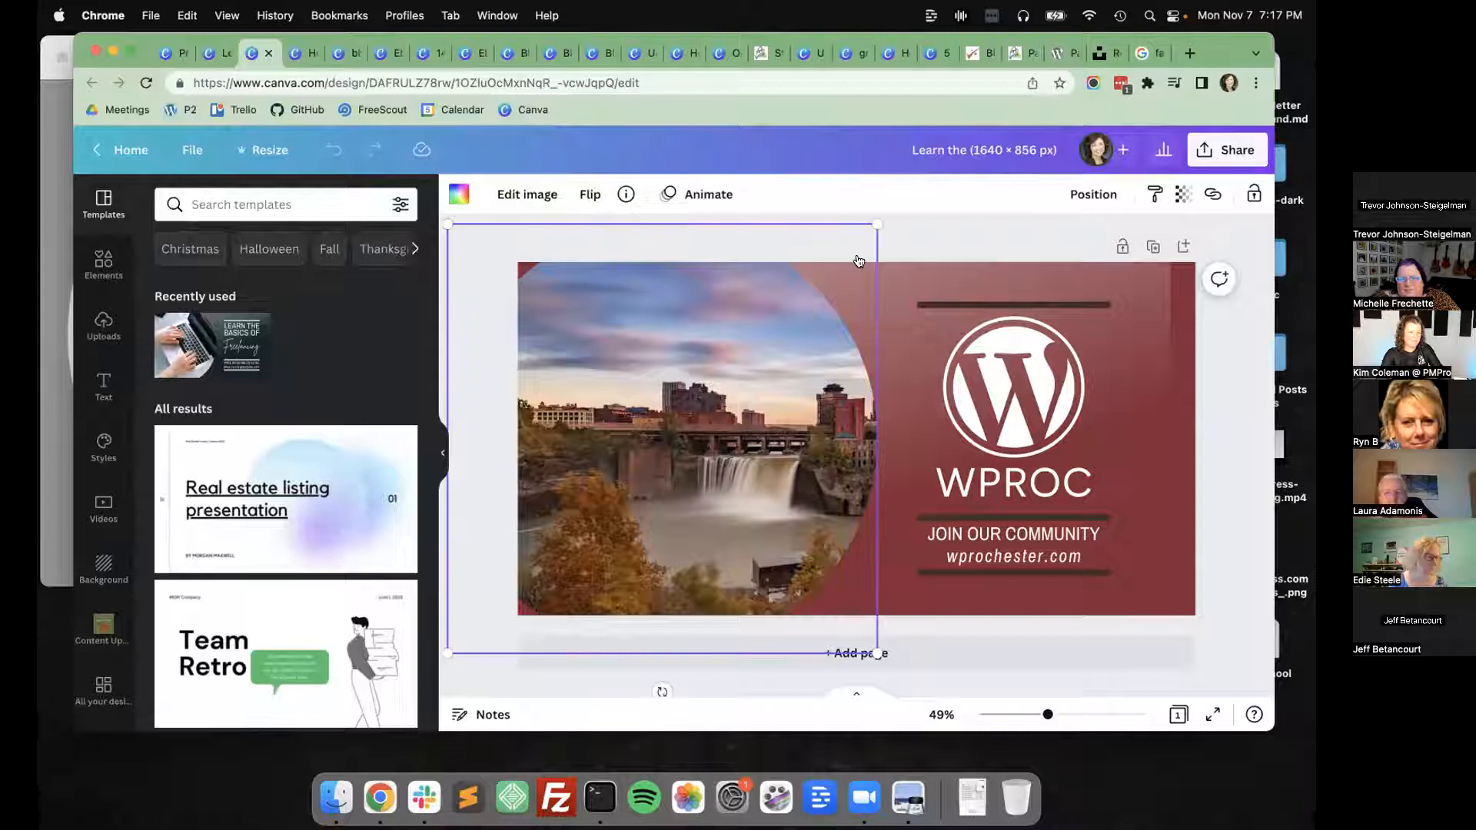
pyautogui.moveTo(936, 186); pyautogui.dragTo(947, 174)
pyautogui.moveTo(741, 373); pyautogui.dragTo(709, 387)
pyautogui.moveTo(1141, 394); pyautogui.dragTo(1174, 389)
pyautogui.click(1248, 532)
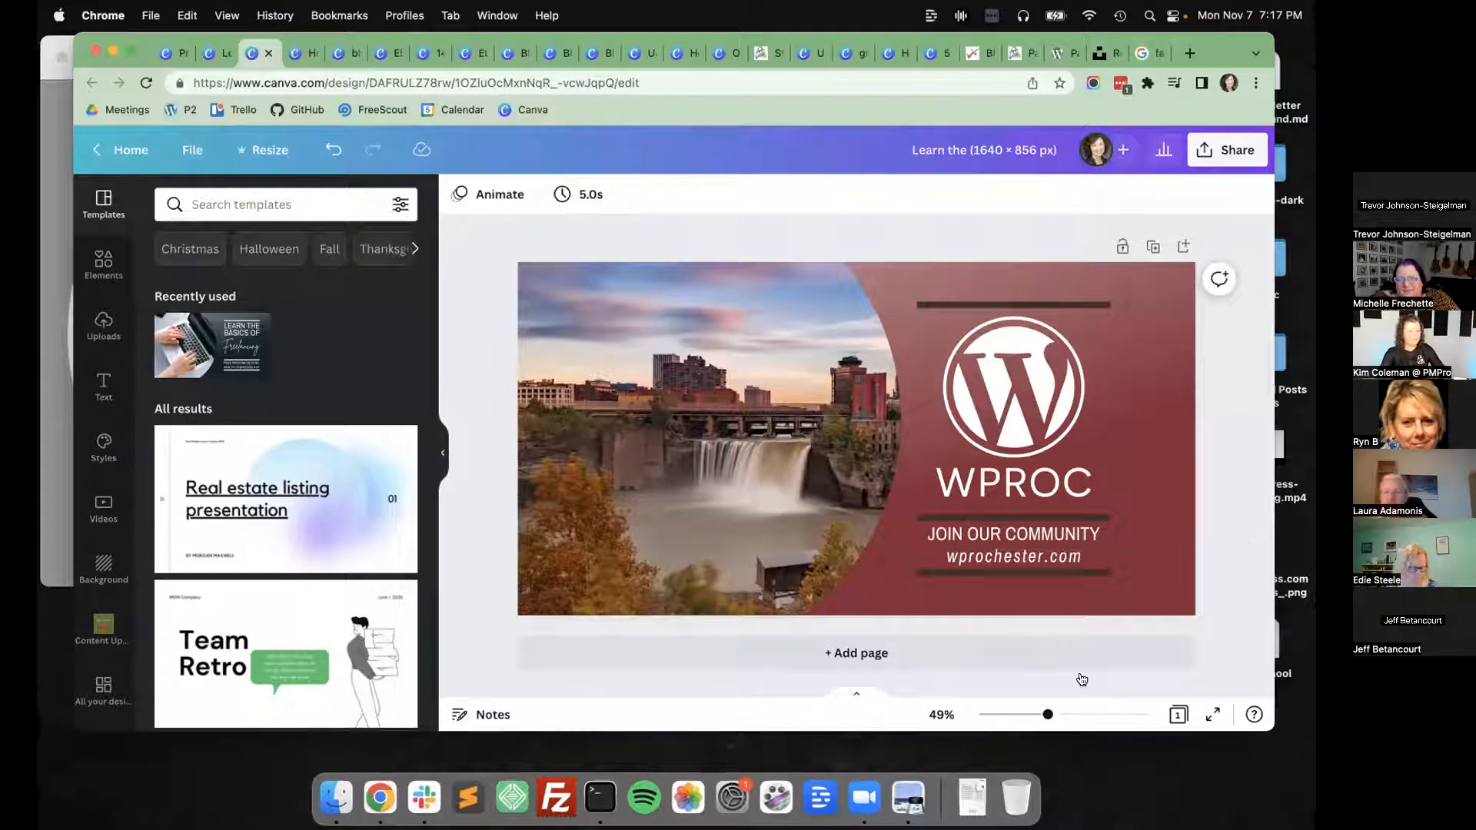
# Shift the WordPress logo, the text lines and the dark divider lines together to the right within the red area.
pyautogui.click(1001, 355)
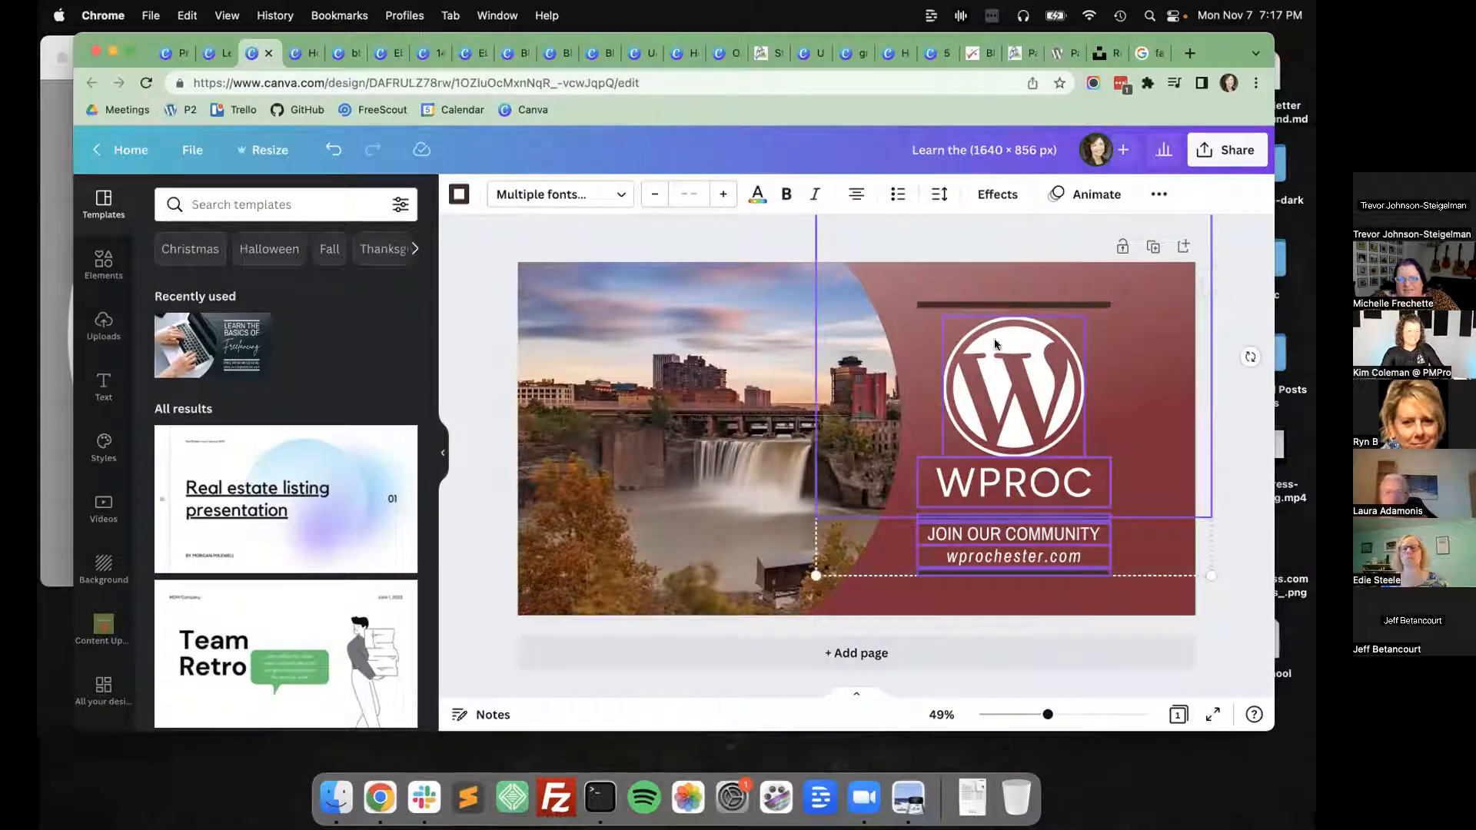
pyautogui.hotkey('shift', 'Right')
pyautogui.hotkey('shift', 'Right')
pyautogui.hotkey('shift', 'Right')
pyautogui.hotkey('shift', 'Right')
pyautogui.hotkey('shift', 'Right')
pyautogui.hotkey('shift', 'Right')
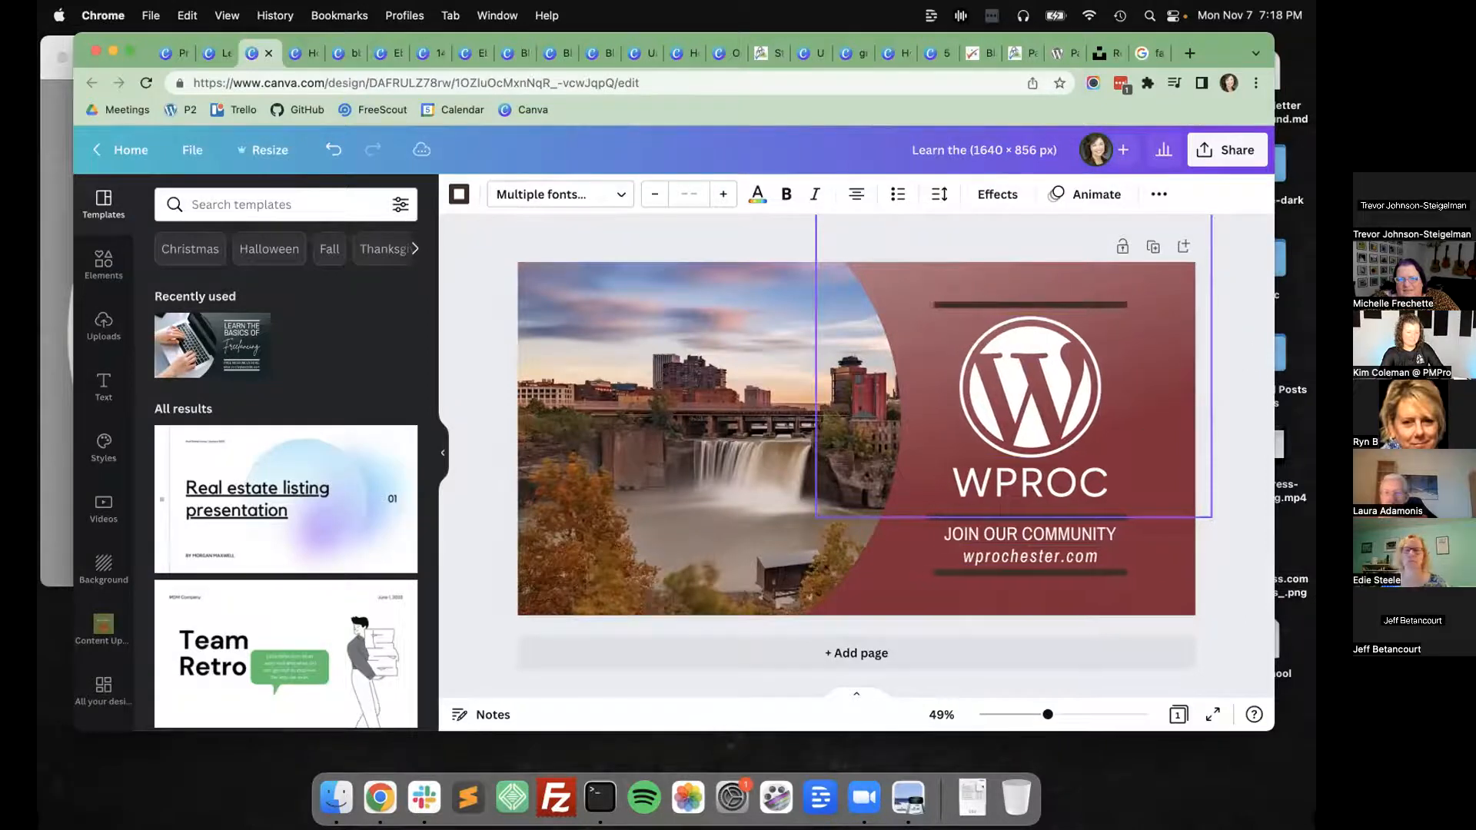
pyautogui.hotkey('shift', 'Left')
pyautogui.hotkey('shift', 'Right')
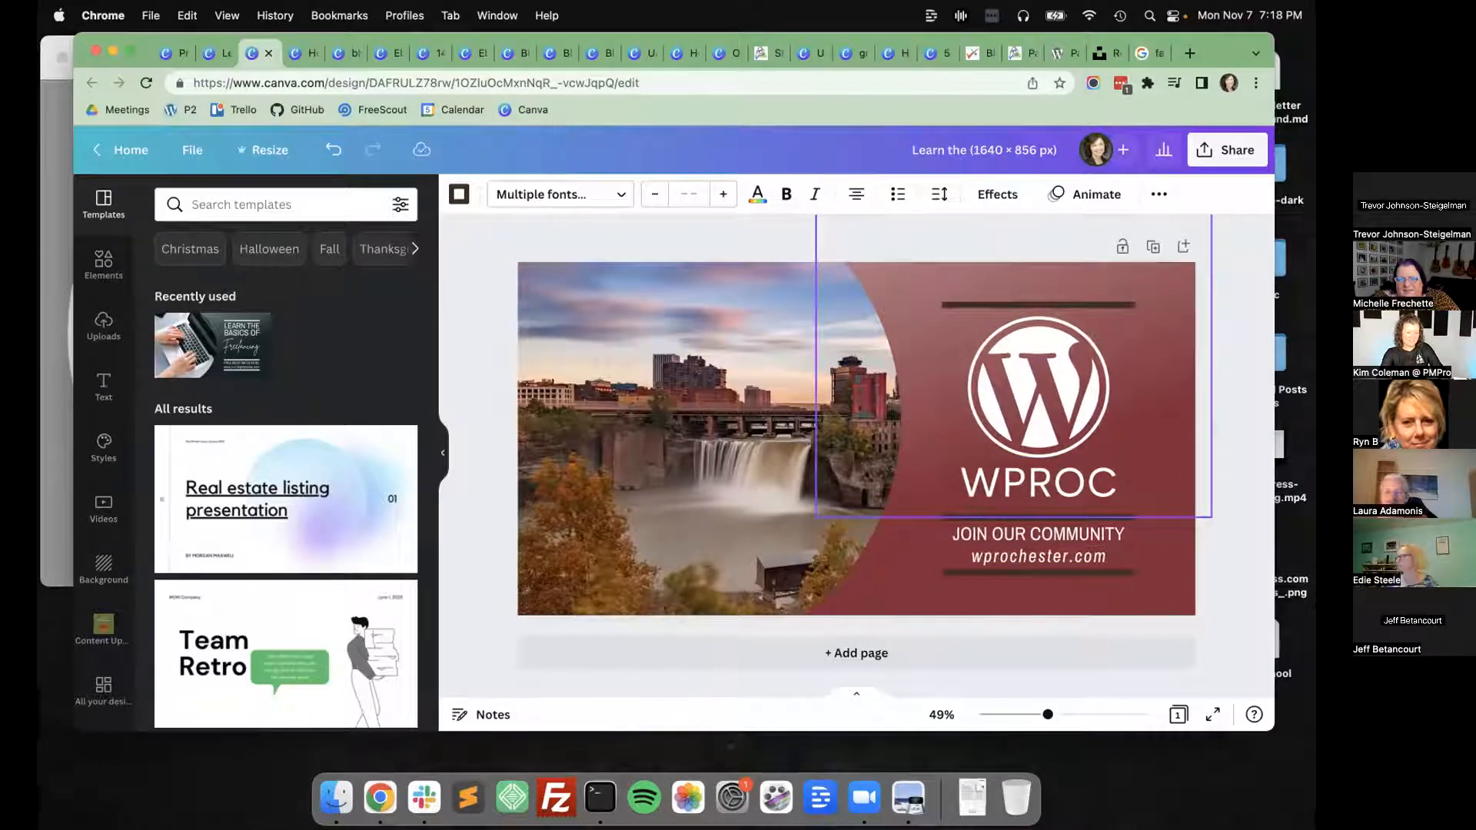
pyautogui.click(1247, 615)
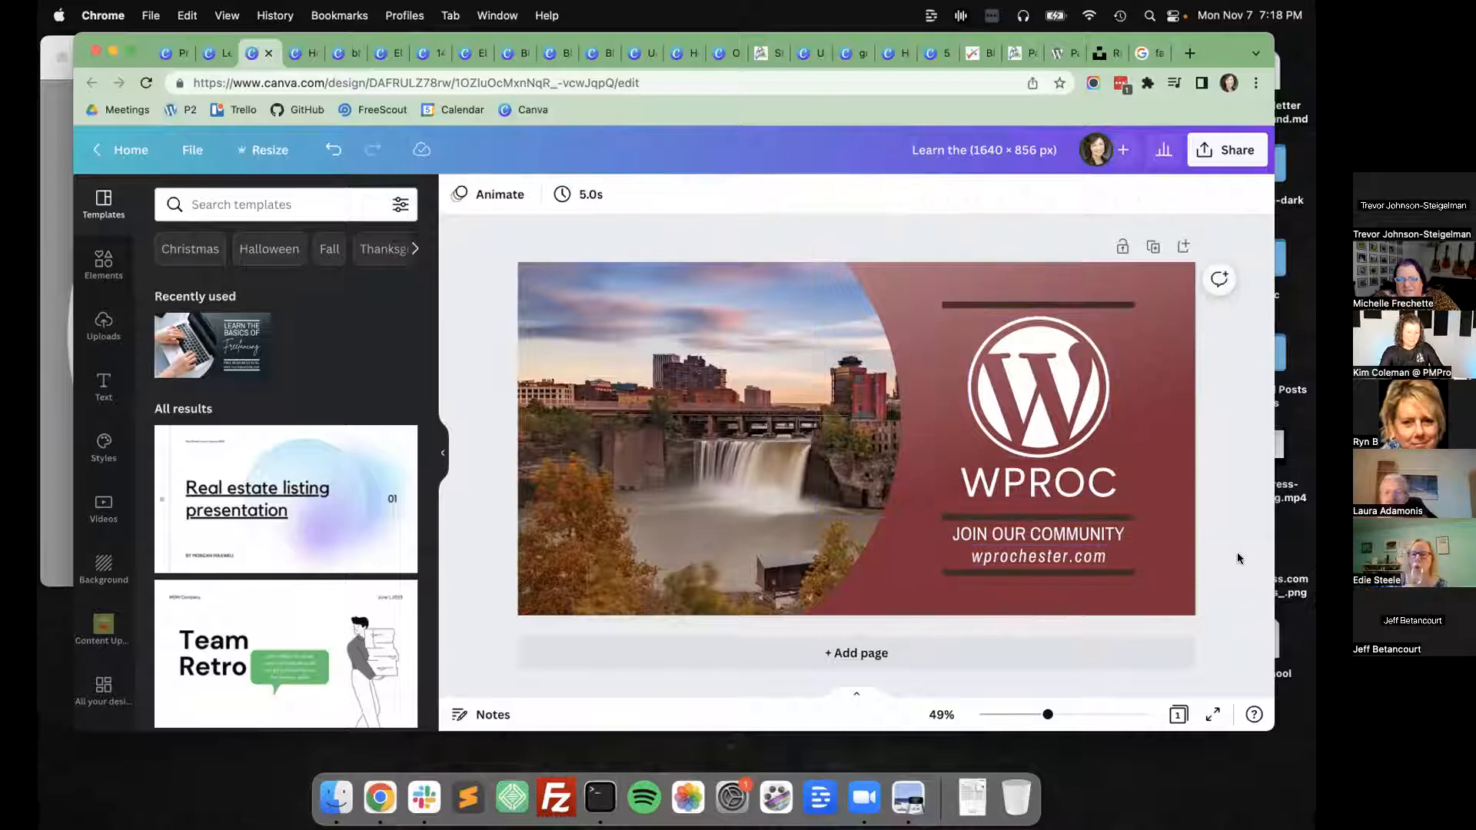
# Group the WordPress logo, the WPROC title, the two text lines below it and the dark divider lines.
pyautogui.click(1101, 307)
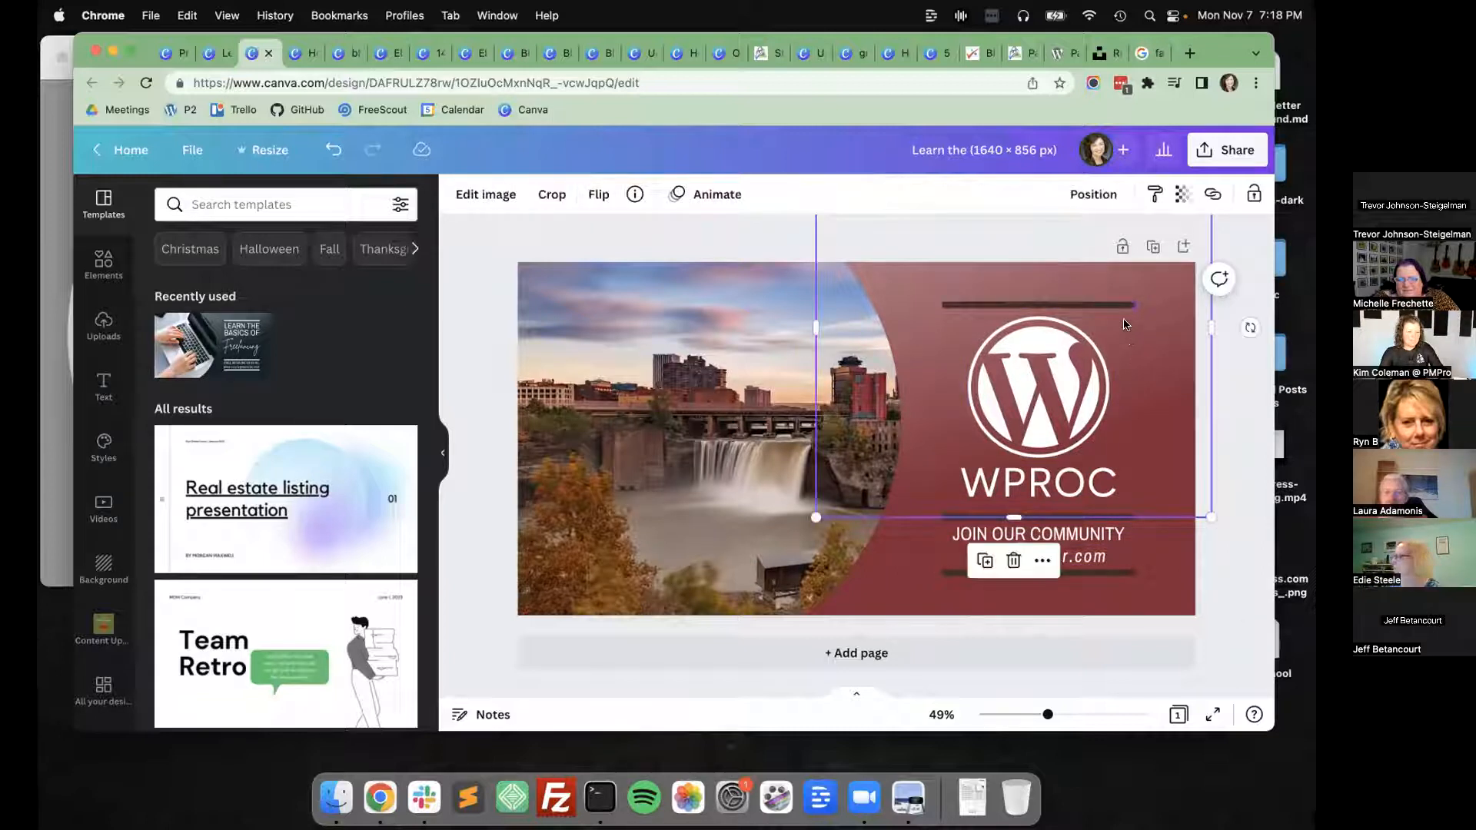
pyautogui.click(1107, 309)
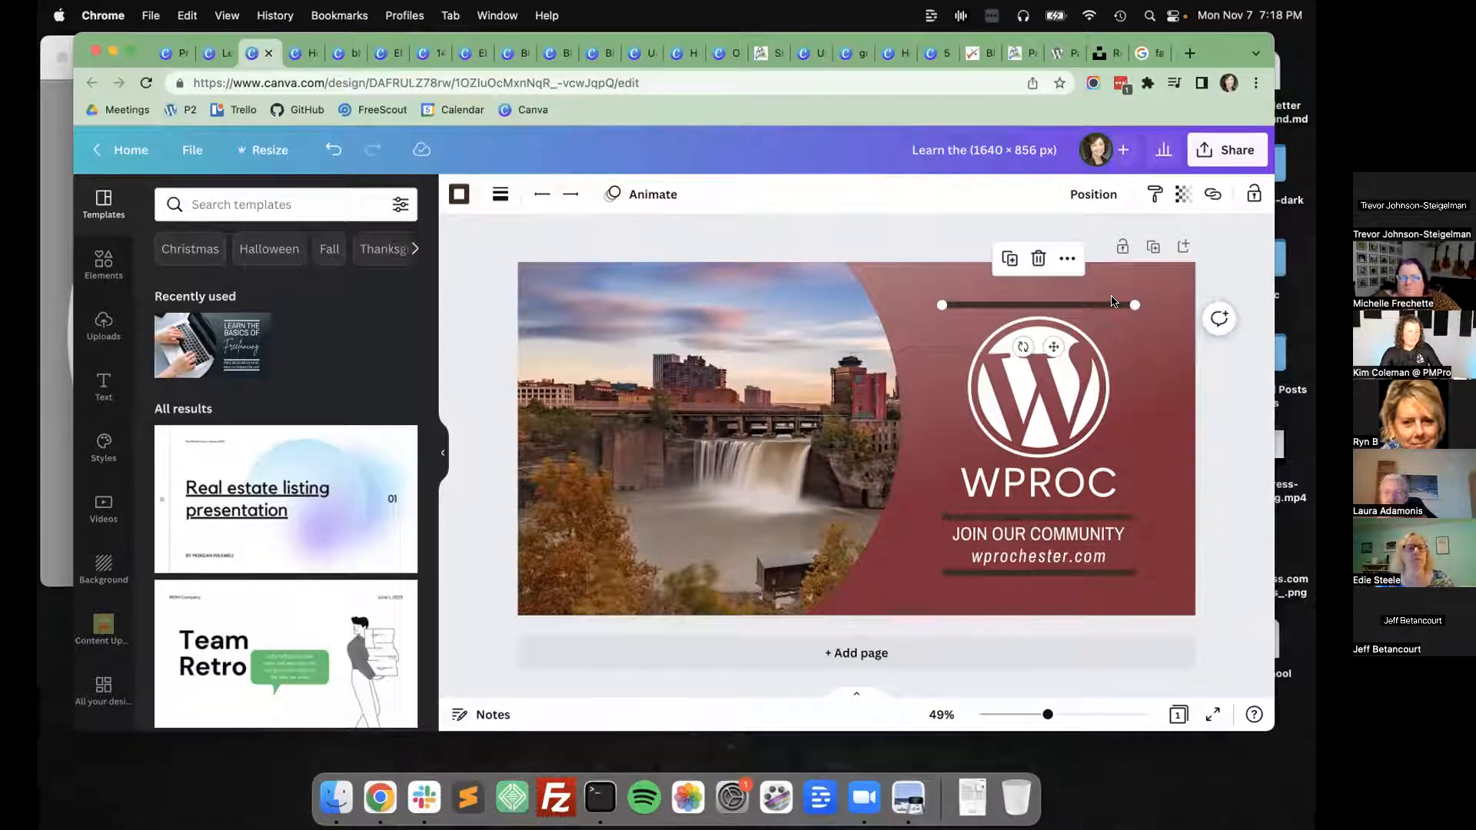
pyautogui.keyDown('shift'); pyautogui.click(1069, 412); pyautogui.keyUp('shift')
pyautogui.keyDown('shift'); pyautogui.click(1081, 486); pyautogui.keyUp('shift')
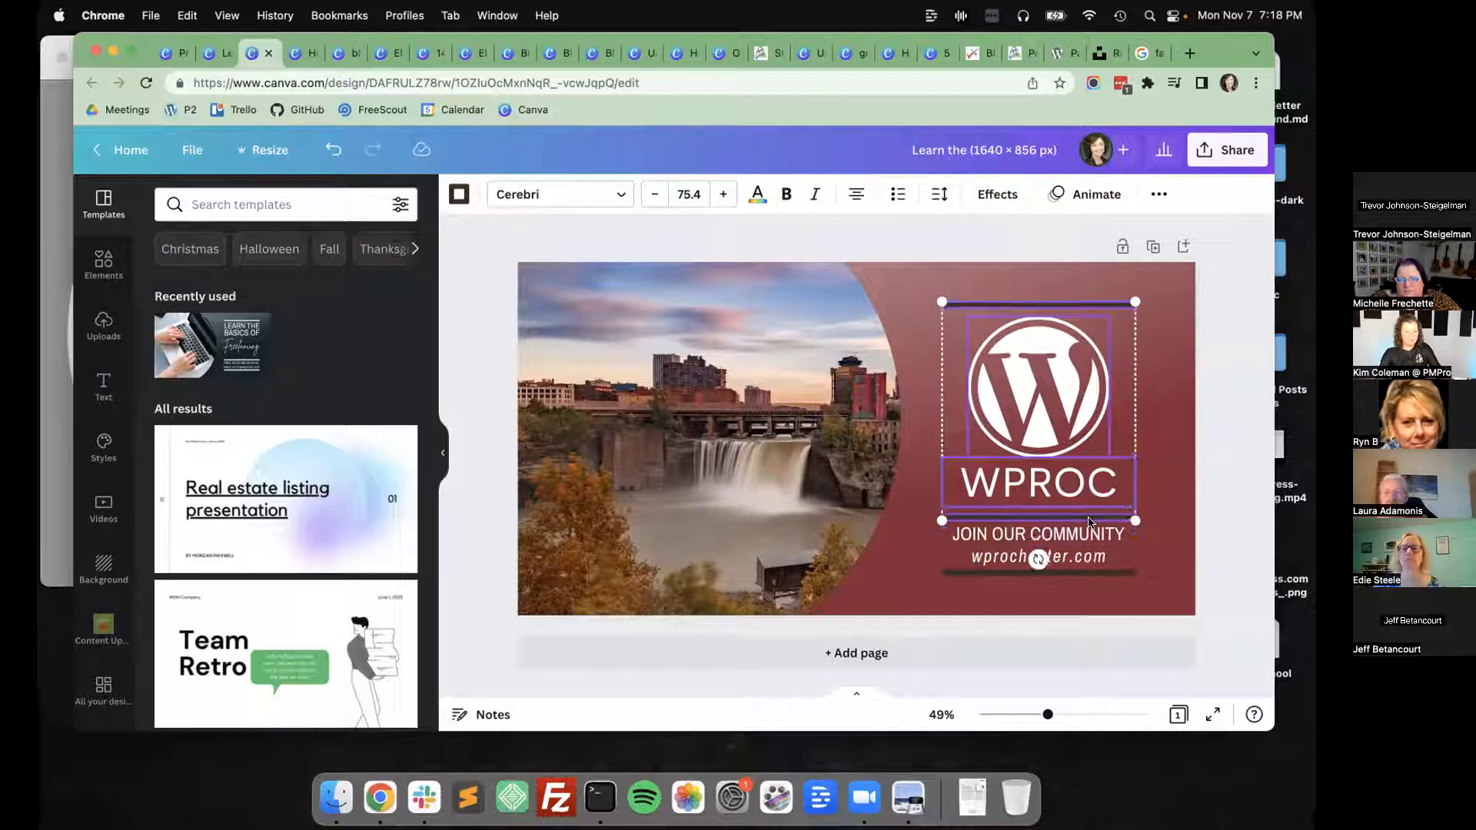
pyautogui.keyDown('shift'); pyautogui.click(1087, 531); pyautogui.keyUp('shift')
pyautogui.keyDown('shift'); pyautogui.click(1092, 573); pyautogui.keyUp('shift')
pyautogui.click(1158, 194)
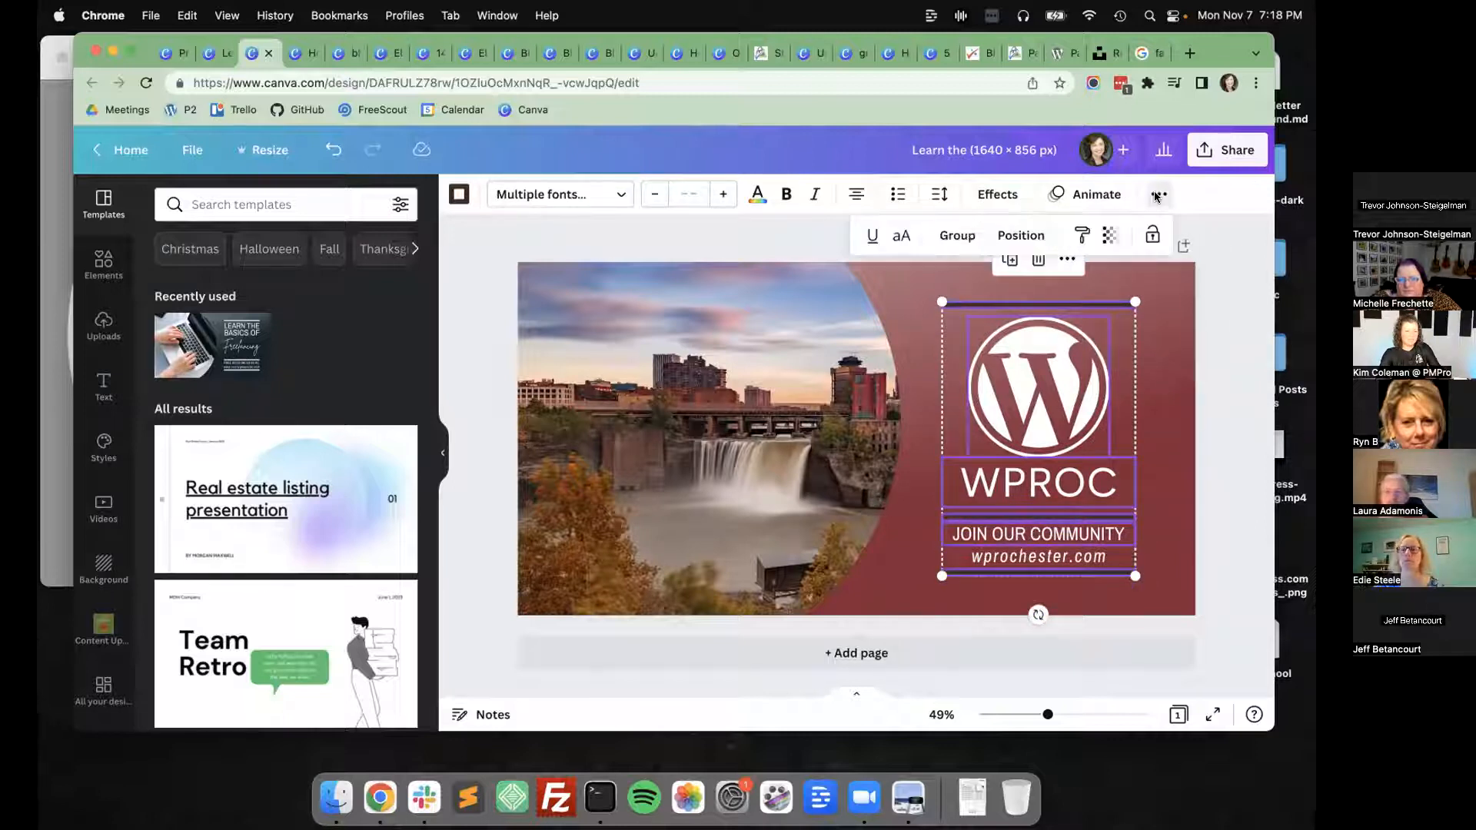
pyautogui.click(973, 234)
pyautogui.click(1215, 385)
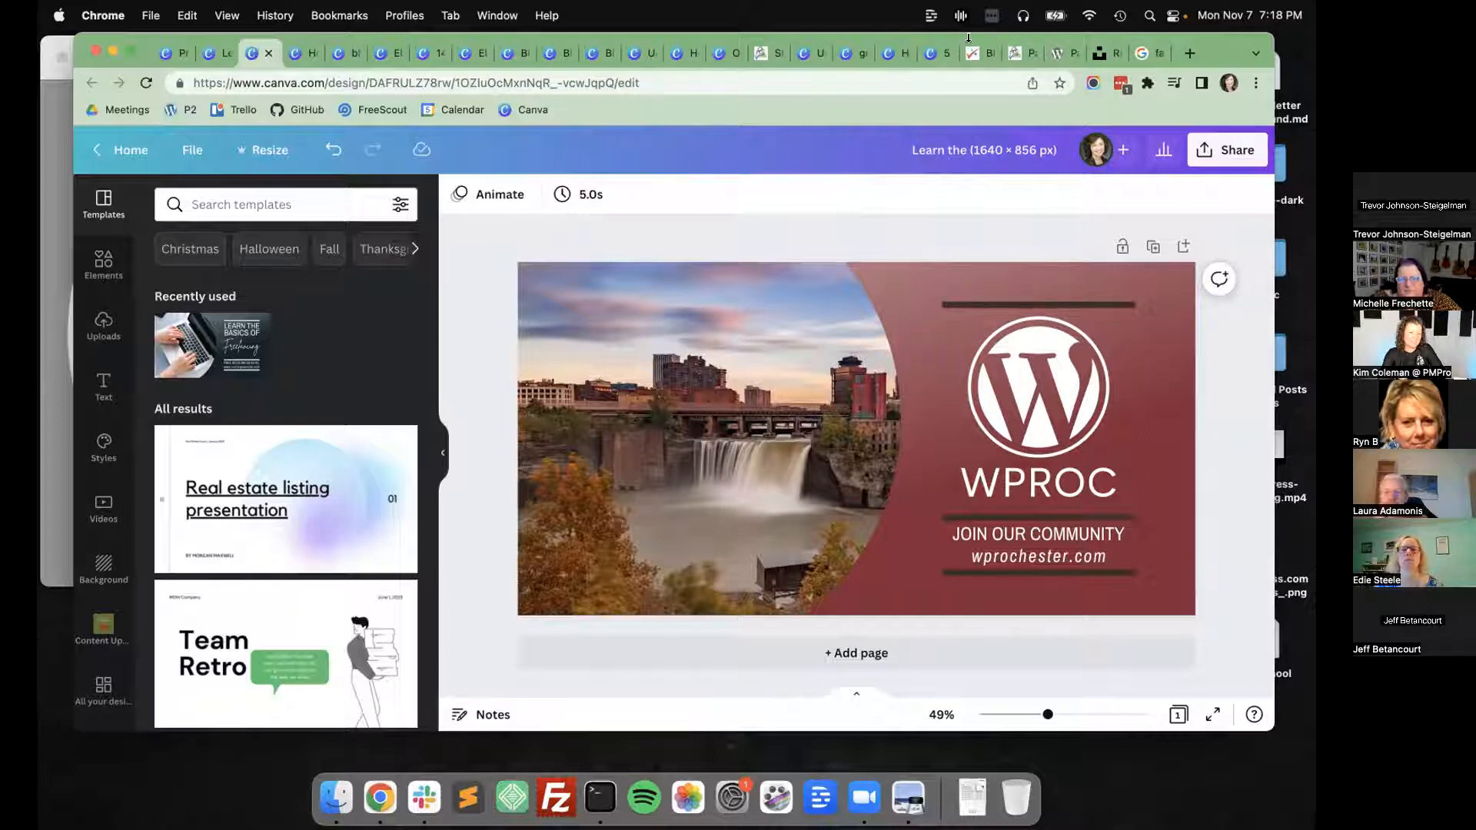
# Close the Google size search and Unsplash tabs and return to the original Facebook cover design.
pyautogui.moveTo(969, 38); pyautogui.dragTo(933, 38)
pyautogui.click(1065, 53)
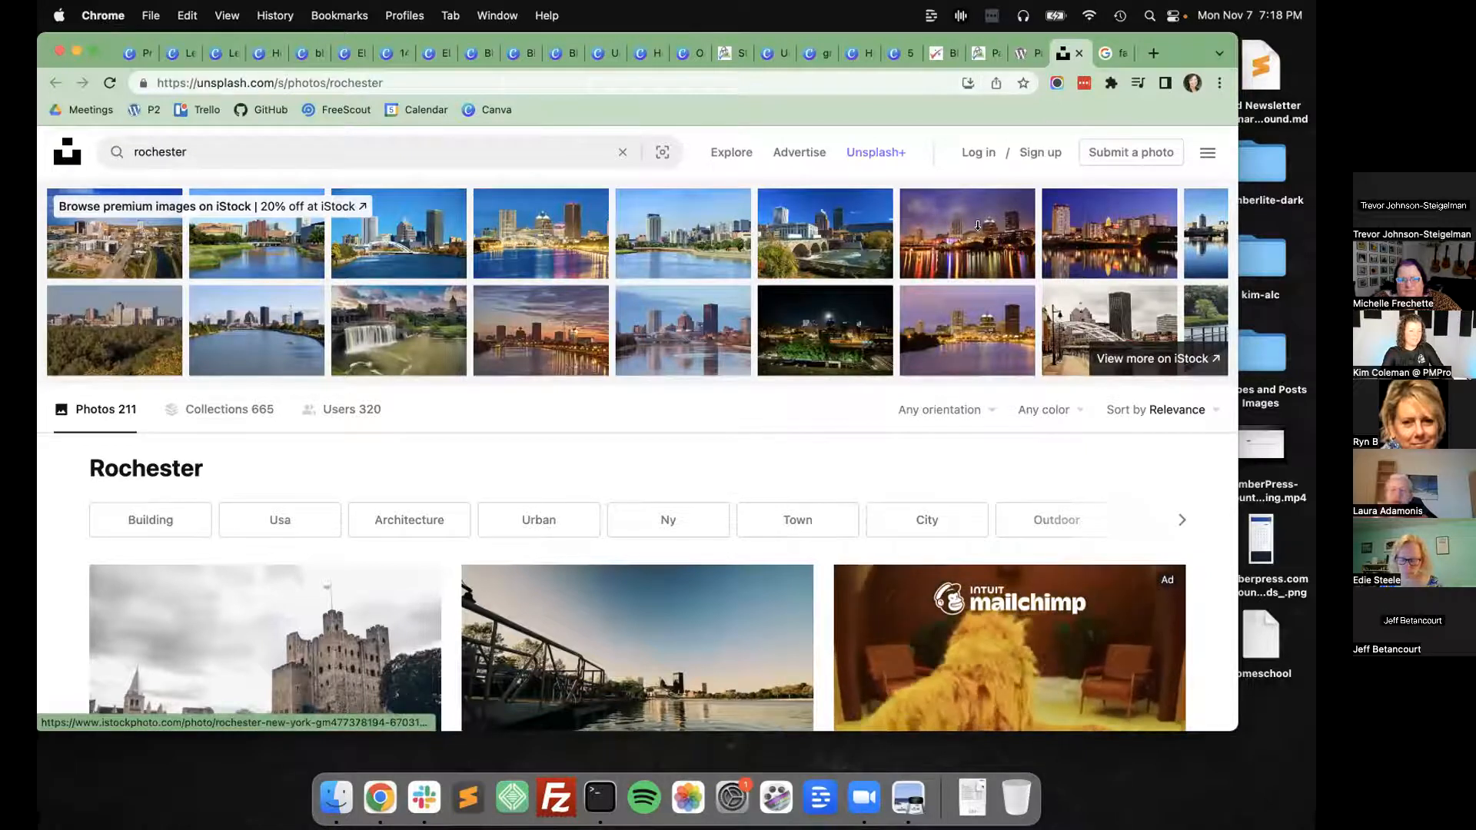
pyautogui.hotkey('ctrl', 'Tab')
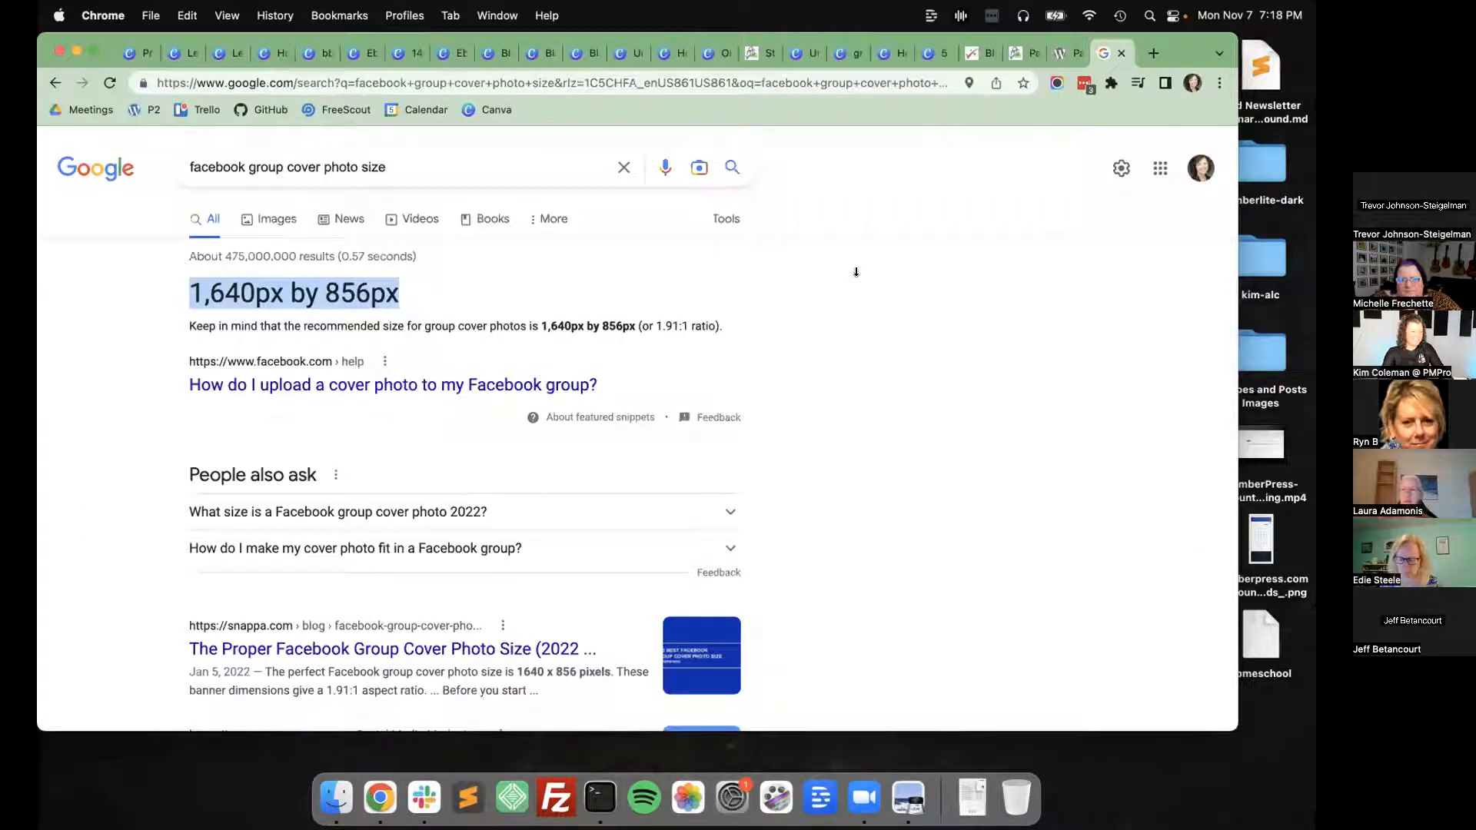
pyautogui.press('super+w')
pyautogui.press('super+w')
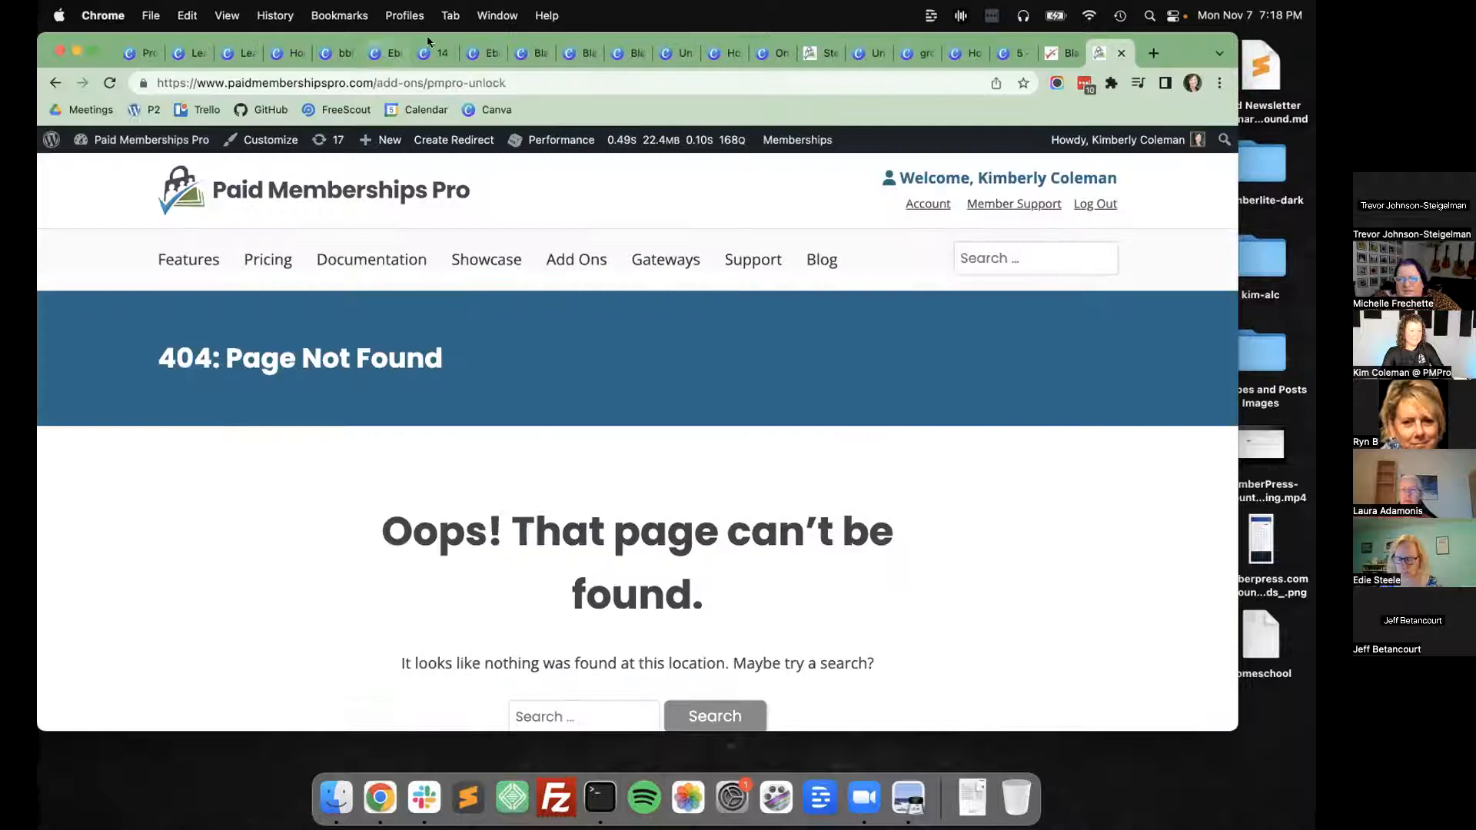
pyautogui.click(205, 53)
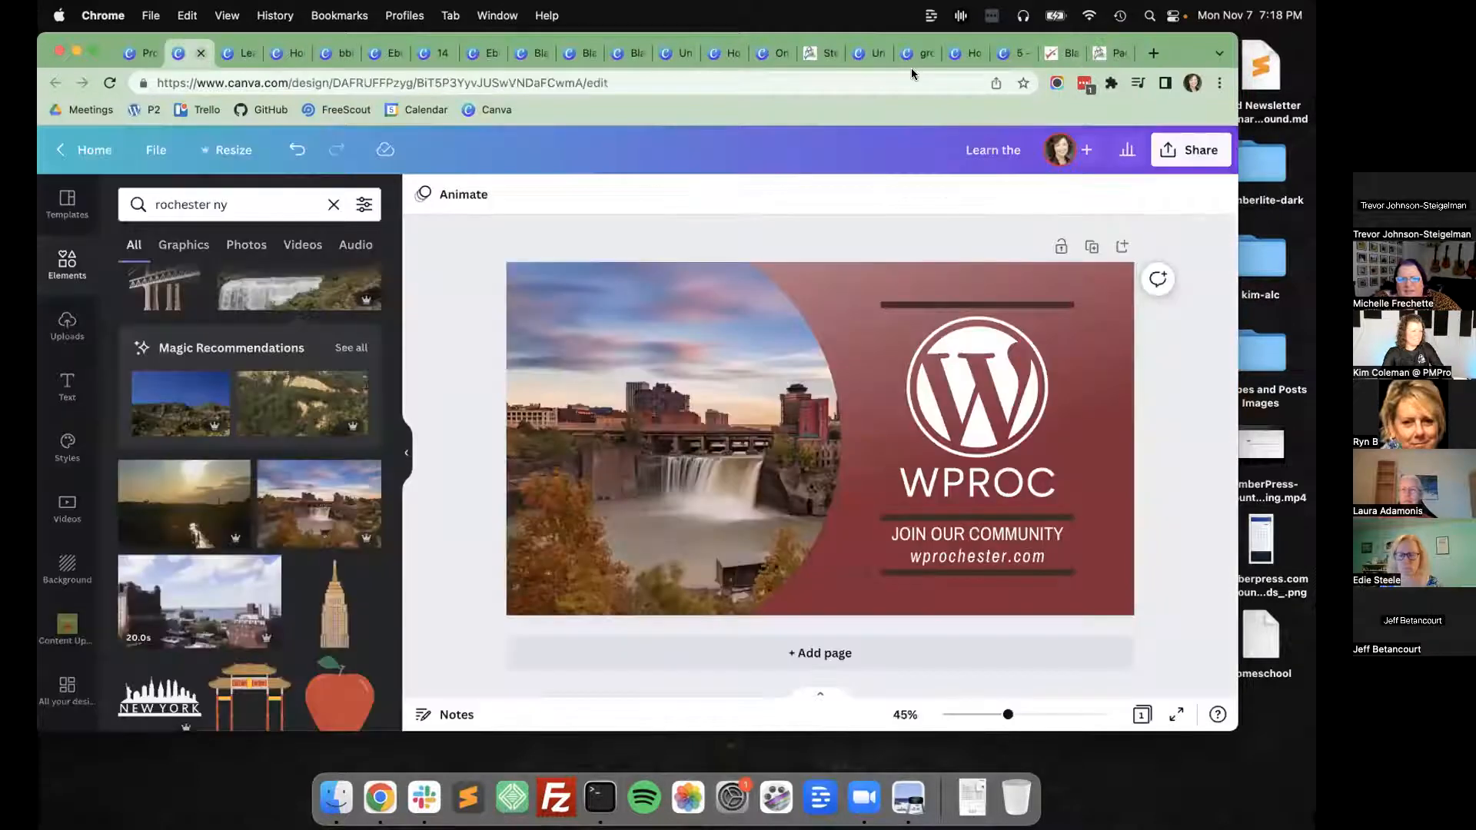
pyautogui.moveTo(1188, 40); pyautogui.dragTo(1233, 40)
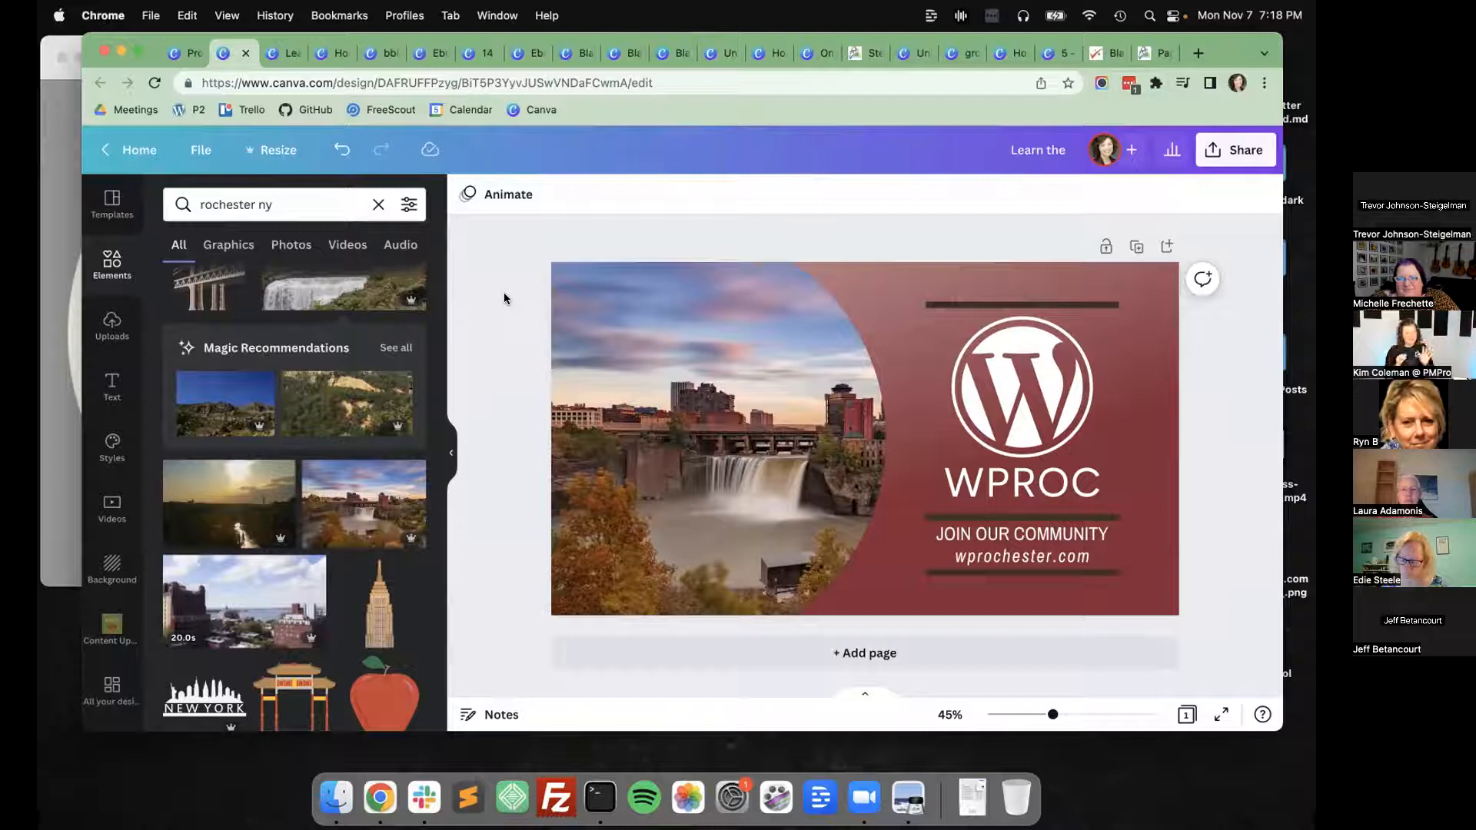
# Add the blue "Marketing Business" Facebook cover template as a new page.
pyautogui.click(113, 204)
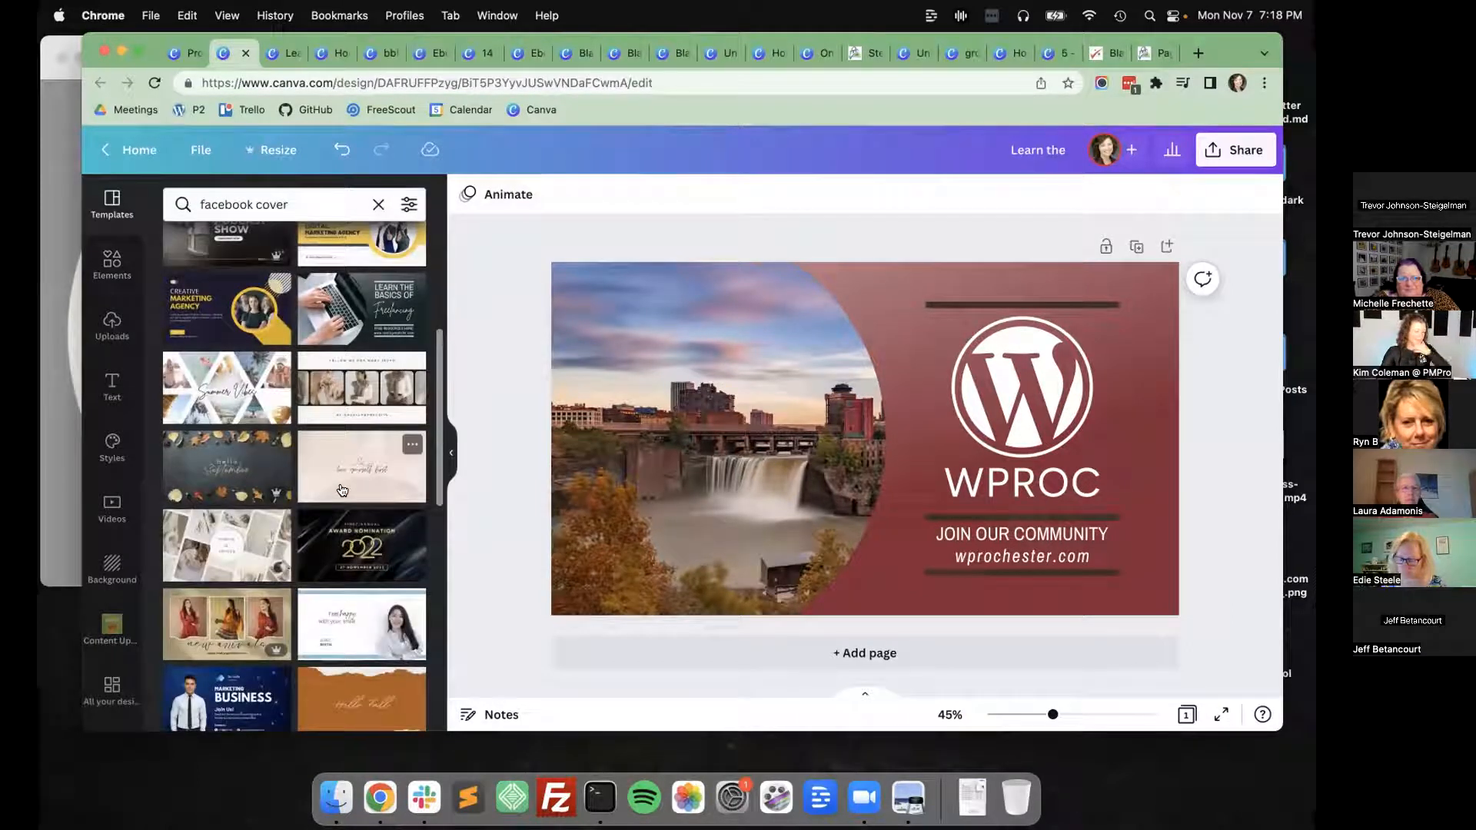
pyautogui.scroll(-3, 342, 490)
pyautogui.click(342, 461)
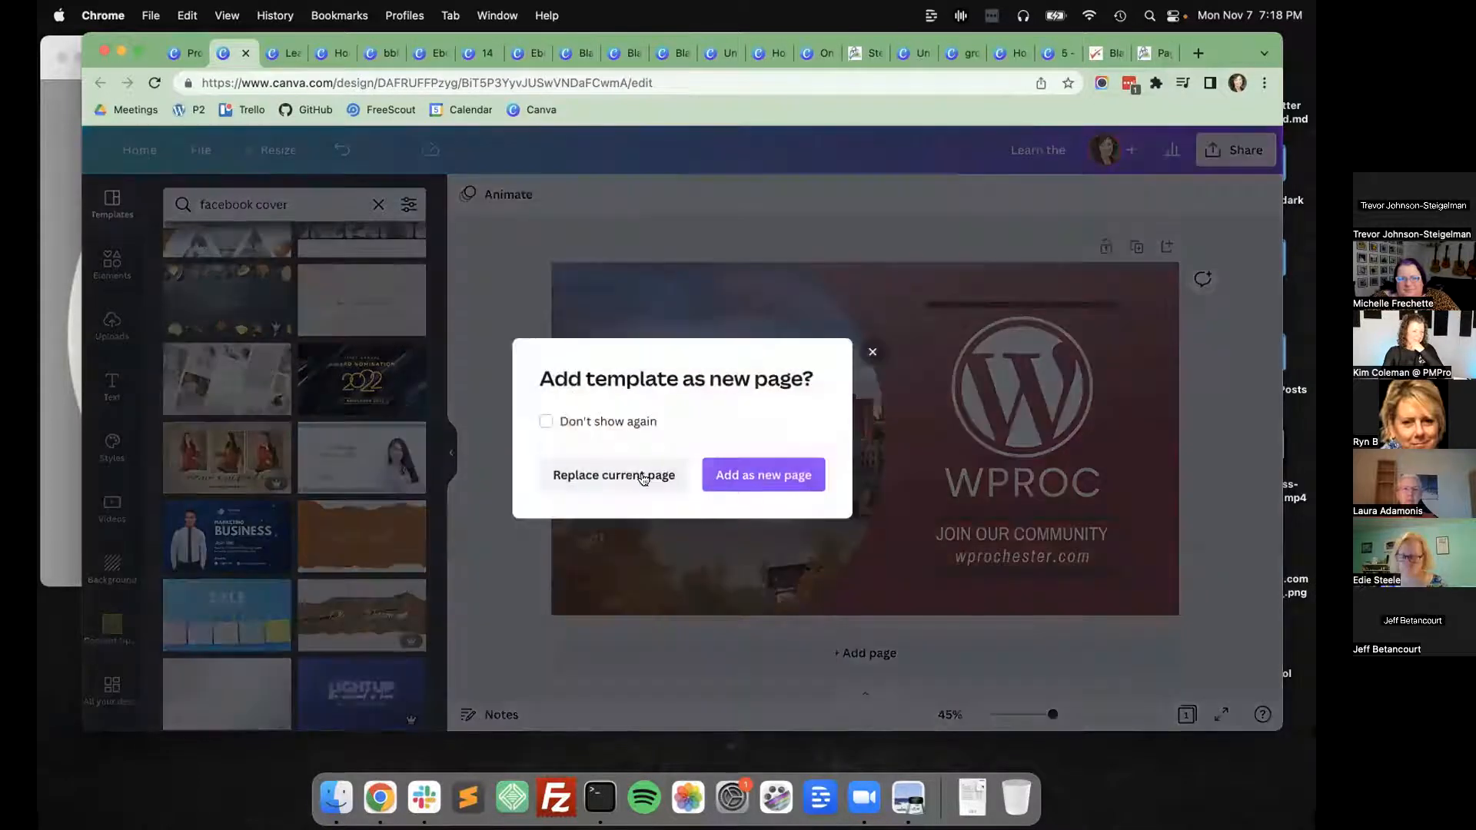
pyautogui.click(738, 475)
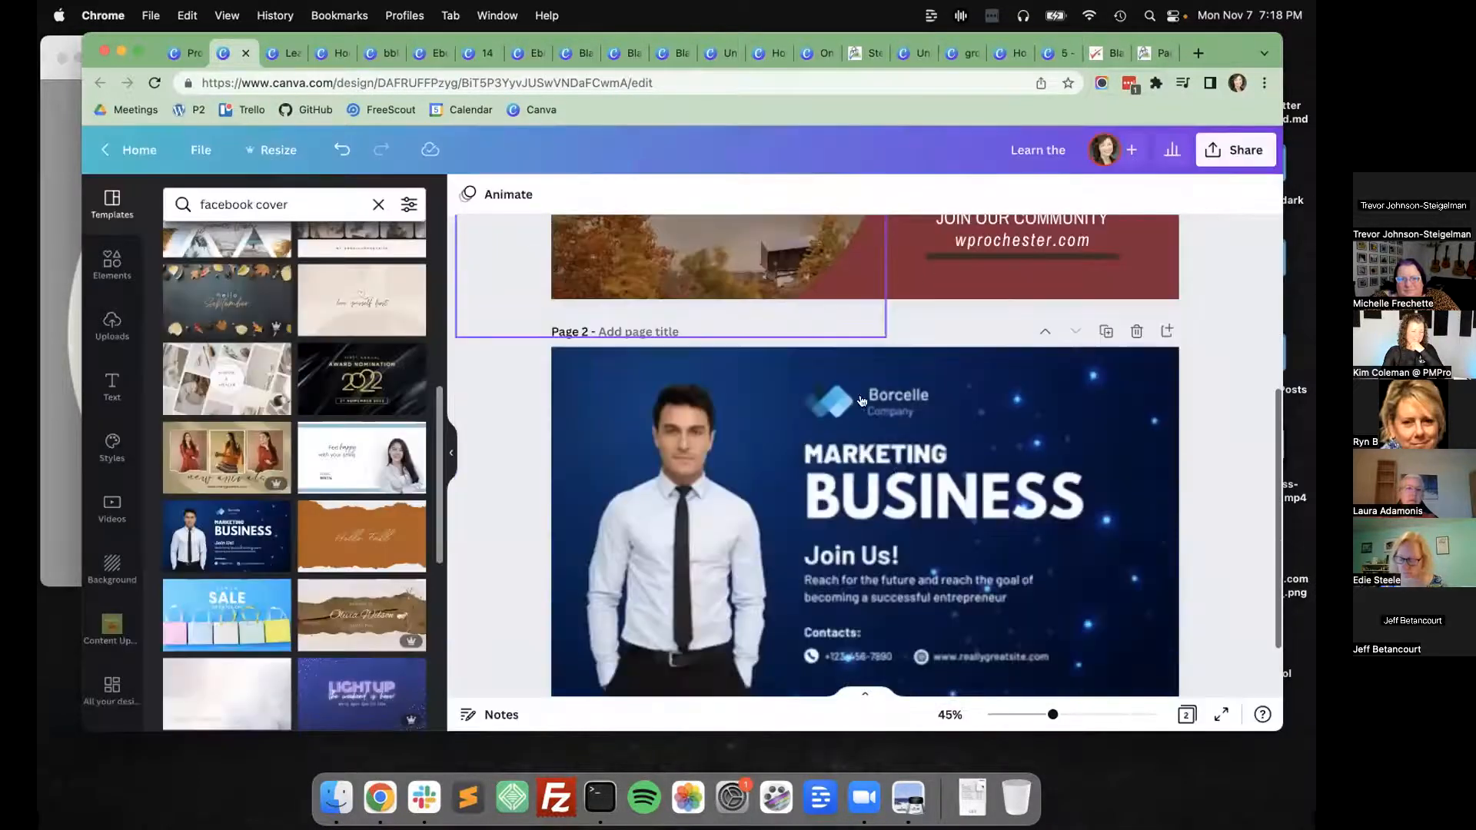
# Check the font of the template's BUSINESS headline and set the WPROC title on the first page in League Spartan.
pyautogui.moveTo(859, 394); pyautogui.dragTo(995, 410)
pyautogui.moveTo(884, 407); pyautogui.dragTo(1042, 415)
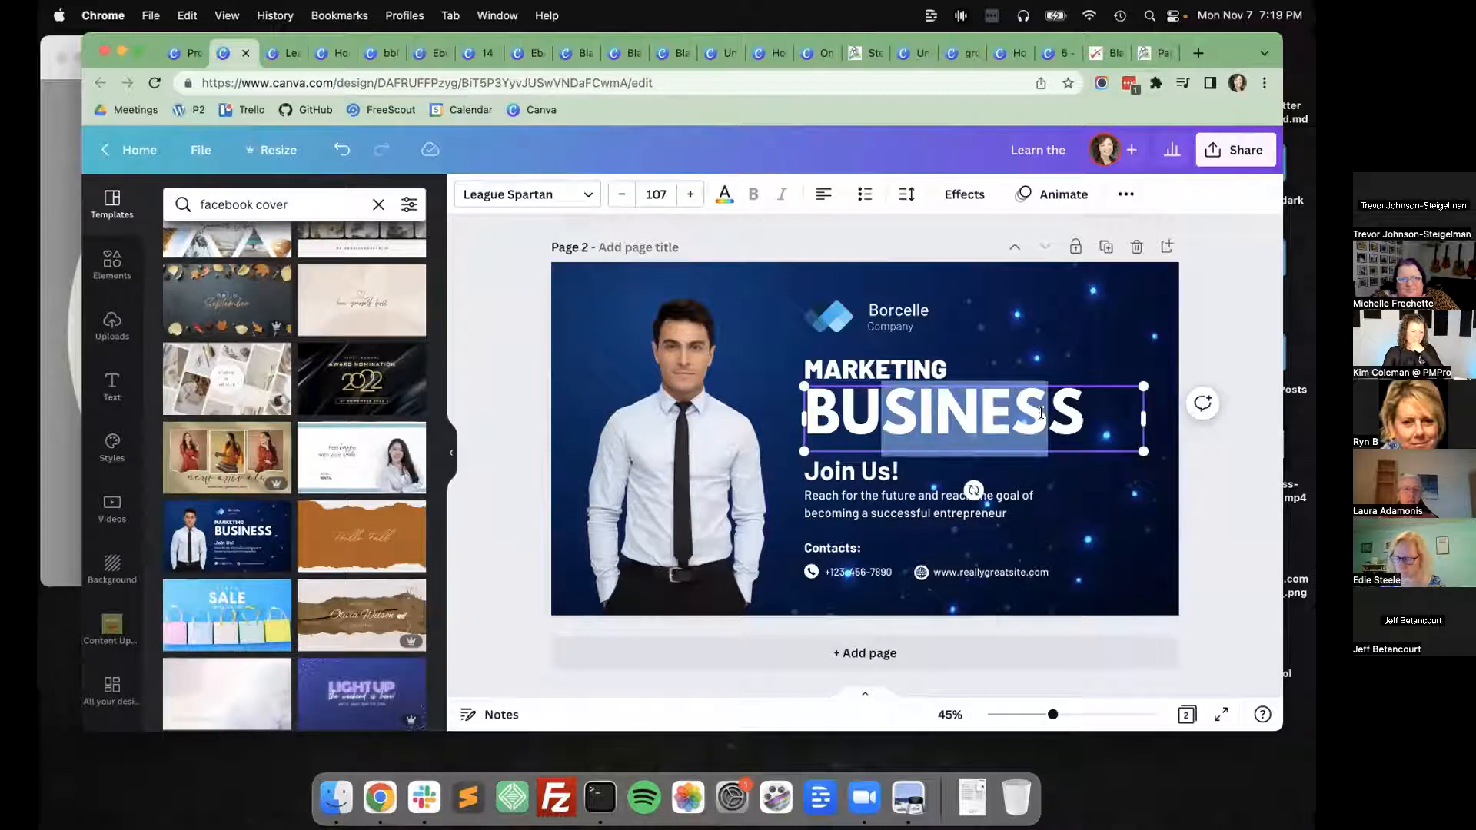
pyautogui.scroll(5, 1041, 414)
pyautogui.doubleClick(1027, 415)
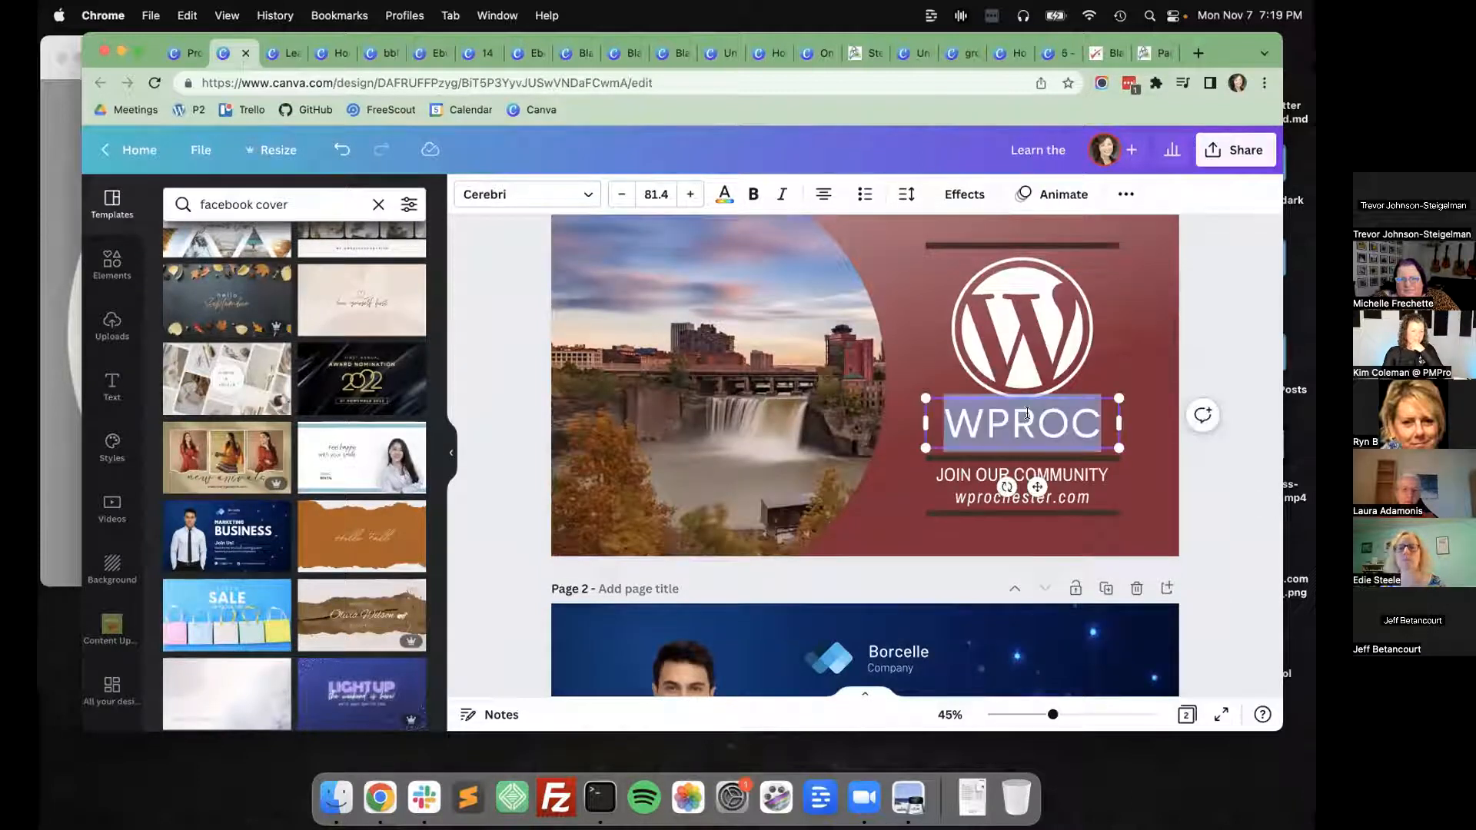
pyautogui.click(509, 201)
pyautogui.write('league')
pyautogui.press('Return')
pyautogui.click(258, 317)
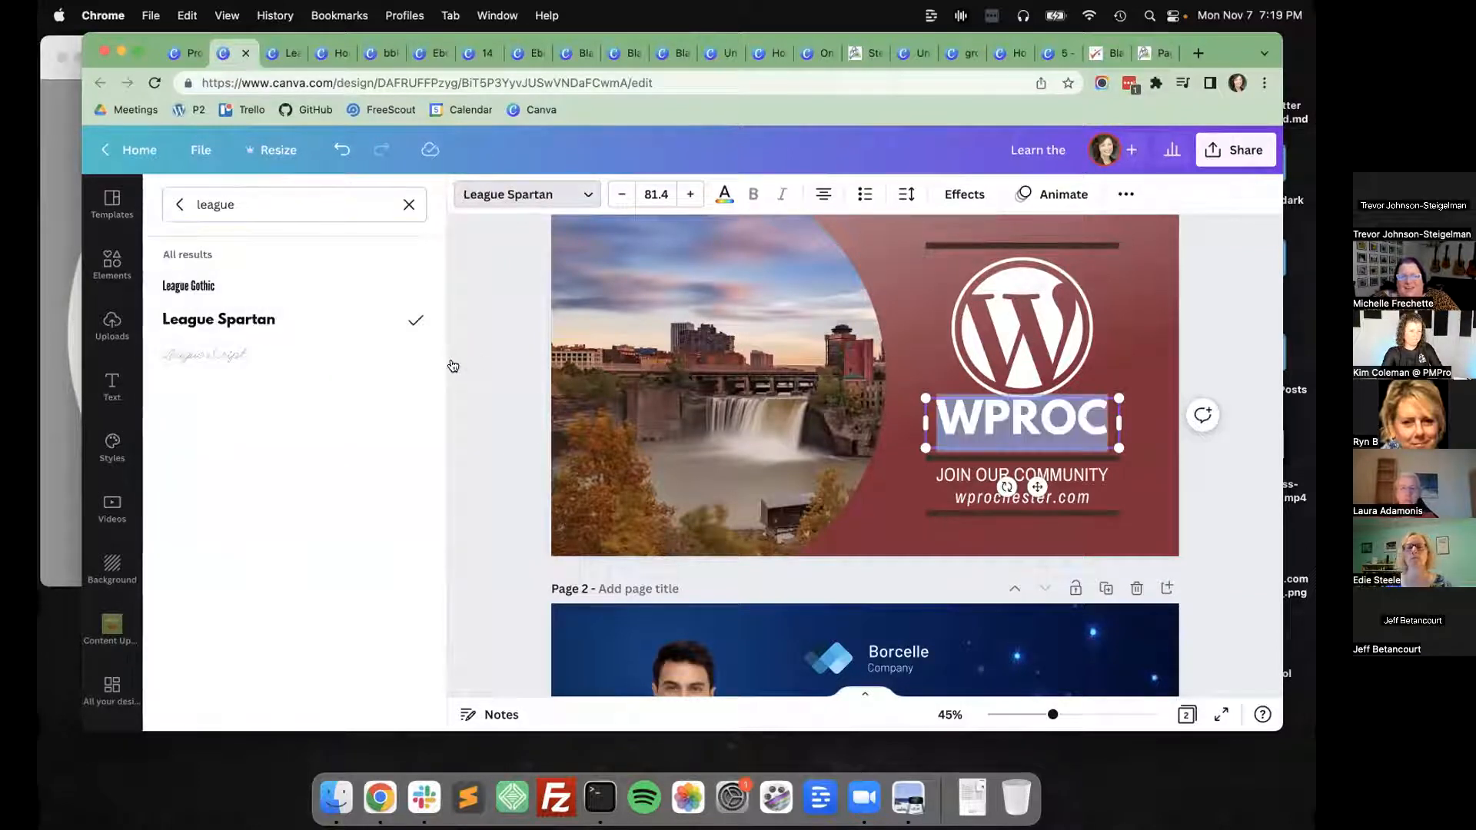
pyautogui.click(485, 363)
# Nudge the WPROC title down, away from the WordPress logo.
pyautogui.click(972, 419)
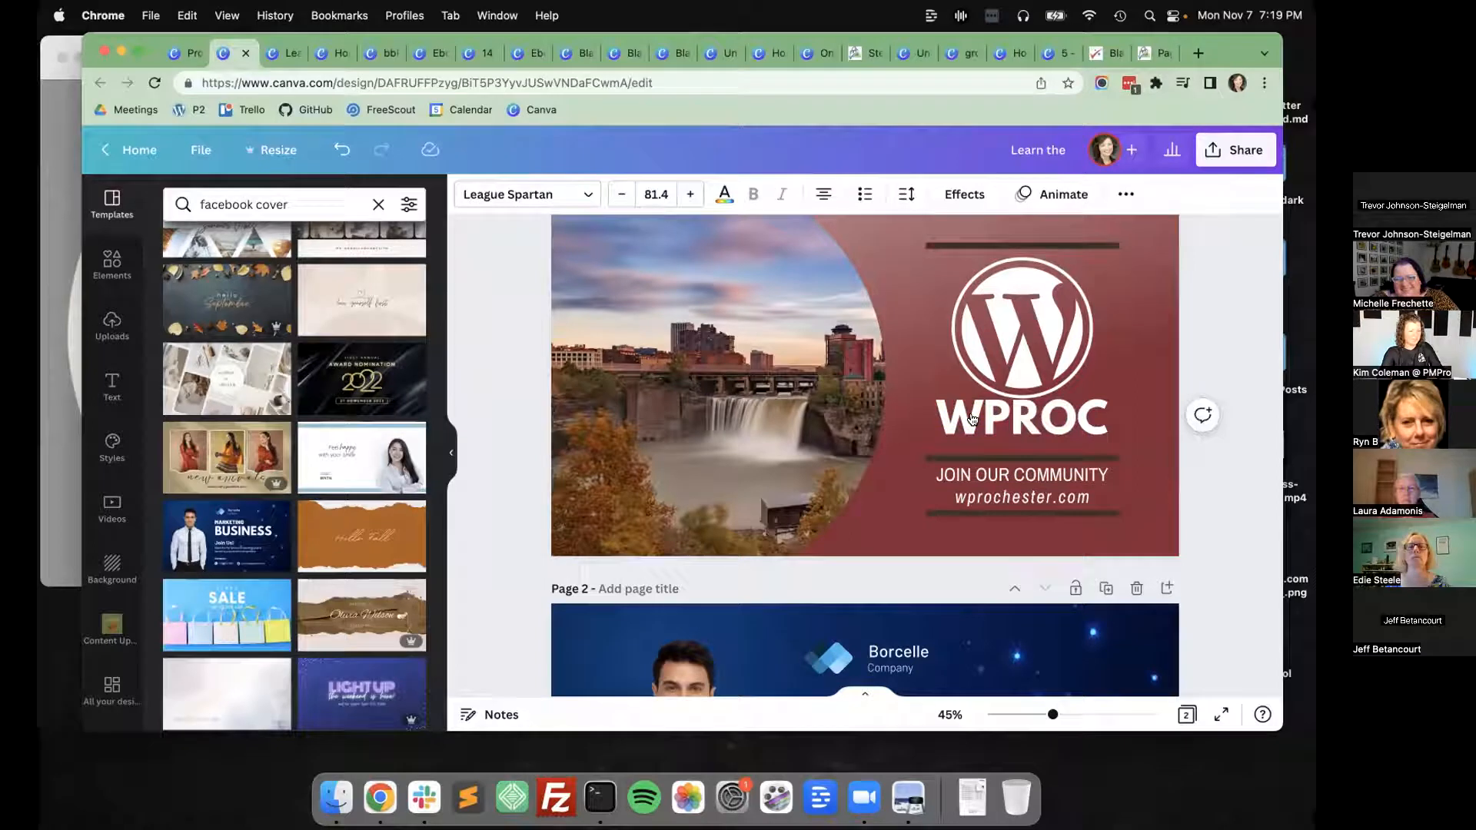
pyautogui.press('Down')
pyautogui.press('Down')
pyautogui.press('Down')
pyautogui.press('Down')
pyautogui.press('Down')
pyautogui.press('Down')
pyautogui.press('Down')
pyautogui.press('Down')
pyautogui.press('Down')
pyautogui.press('Down')
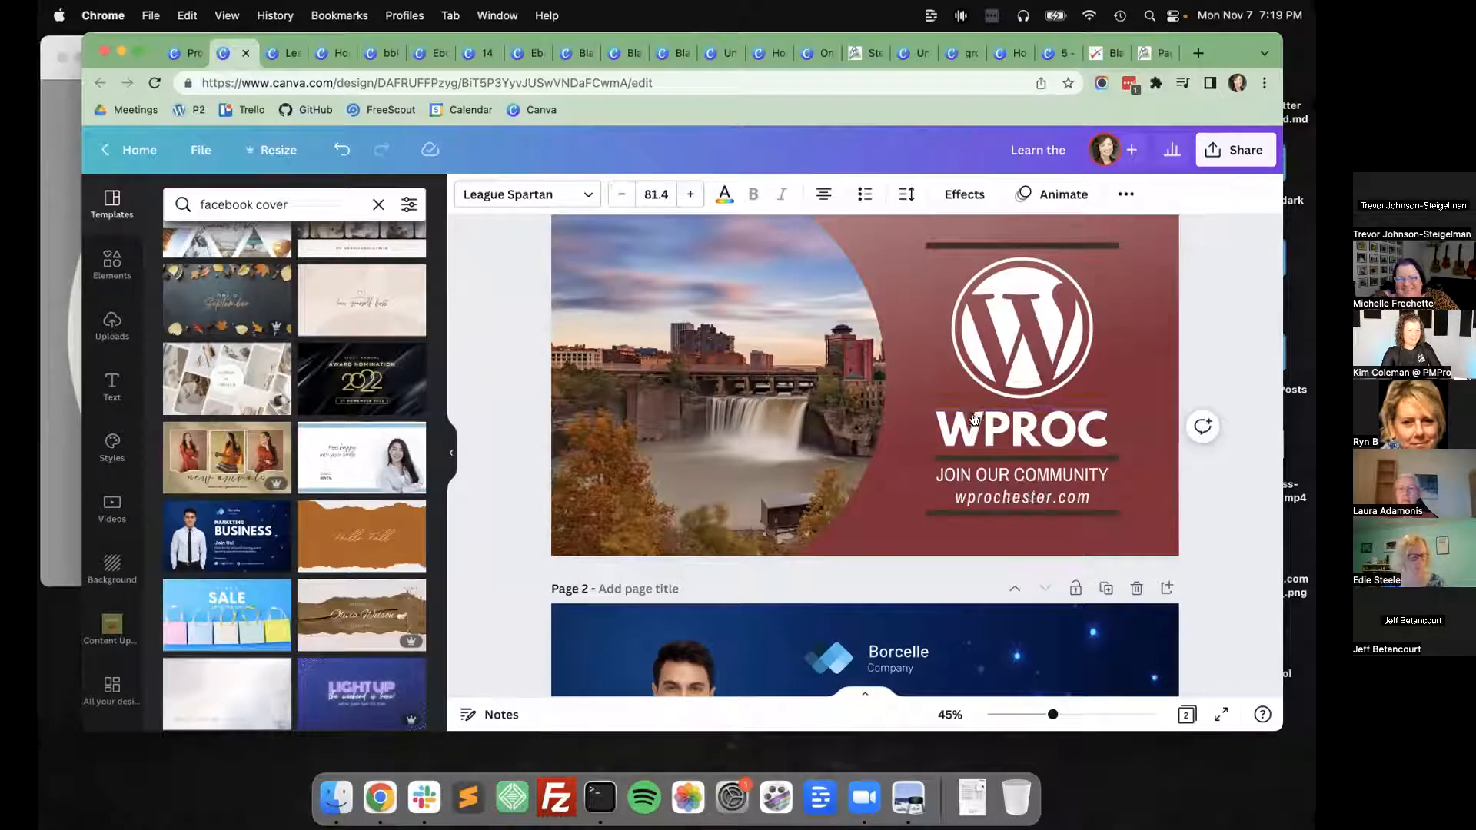
pyautogui.click(1220, 525)
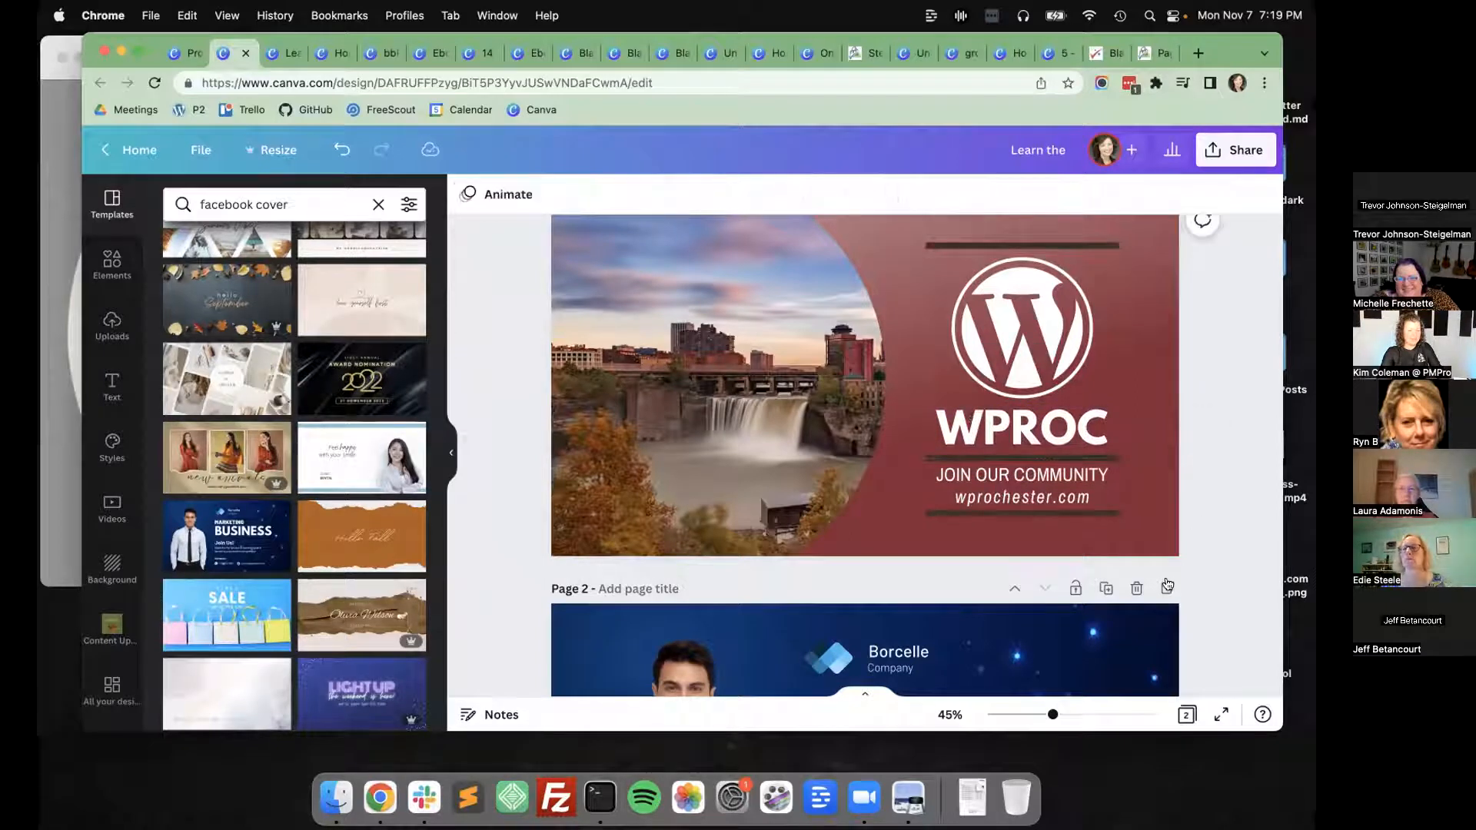
# Delete page 2 with the template and move the WPROC title up slightly.
pyautogui.click(1135, 587)
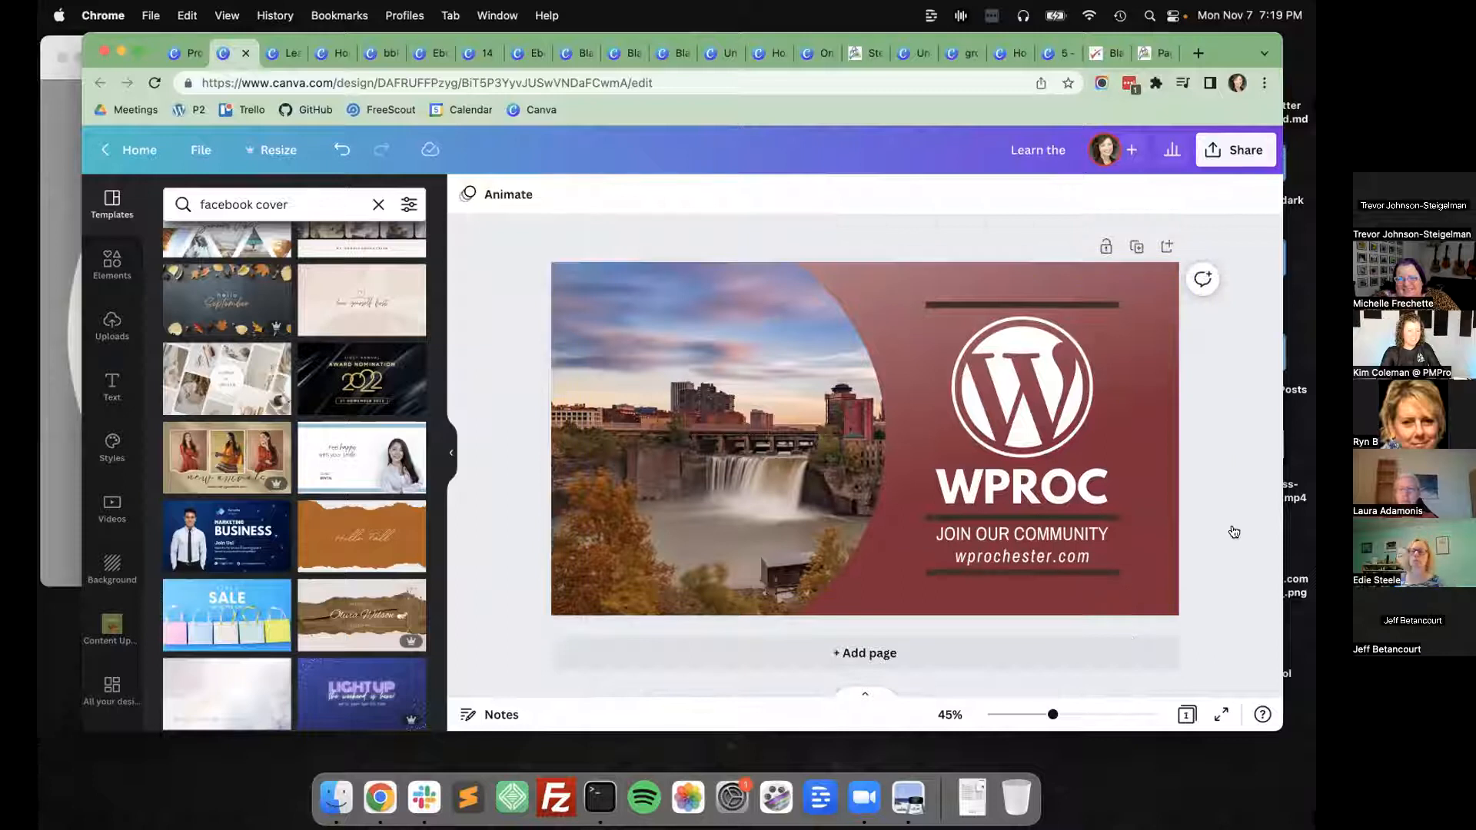
pyautogui.click(1051, 494)
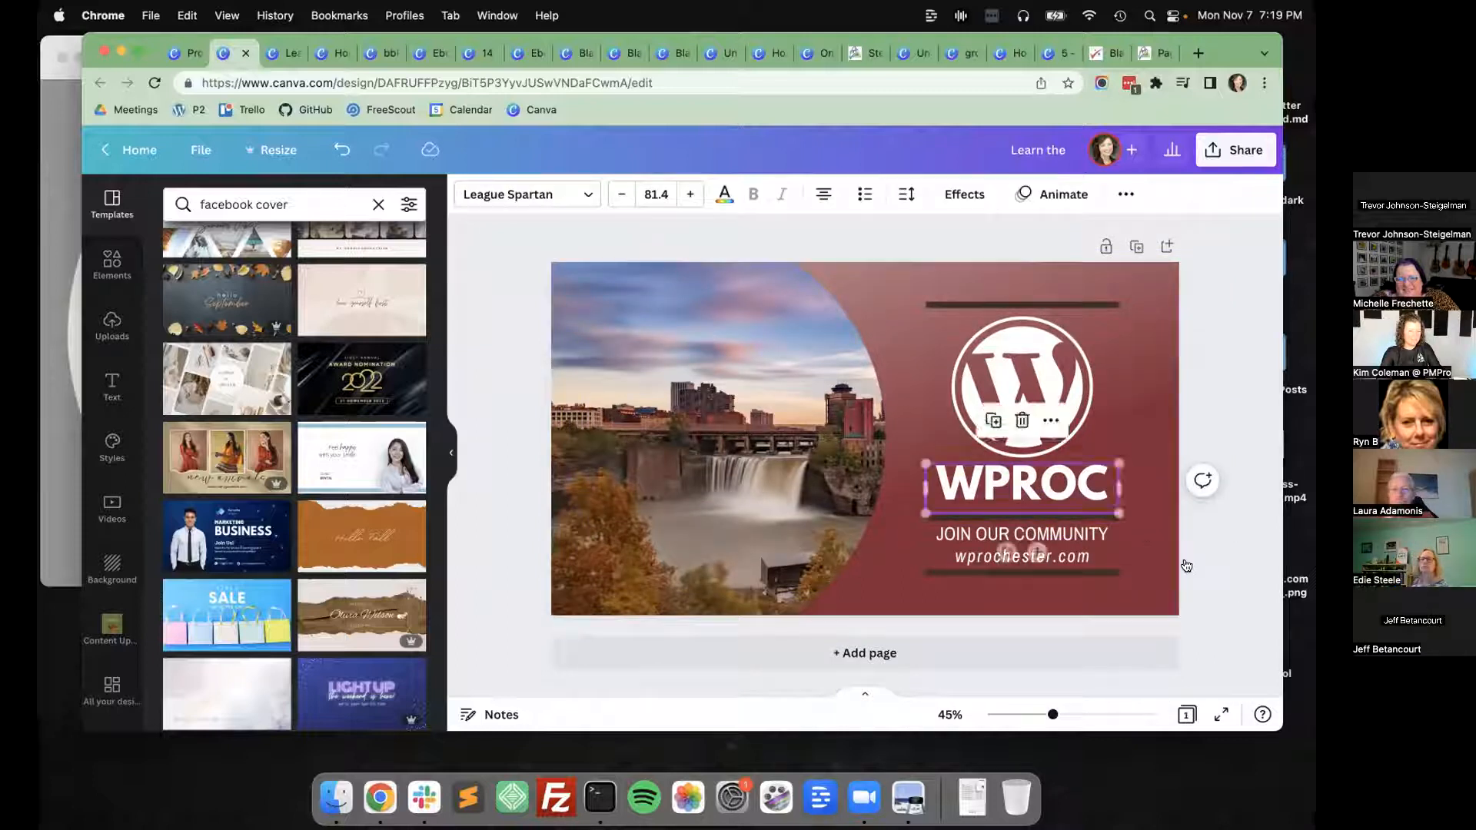
pyautogui.click(1067, 452)
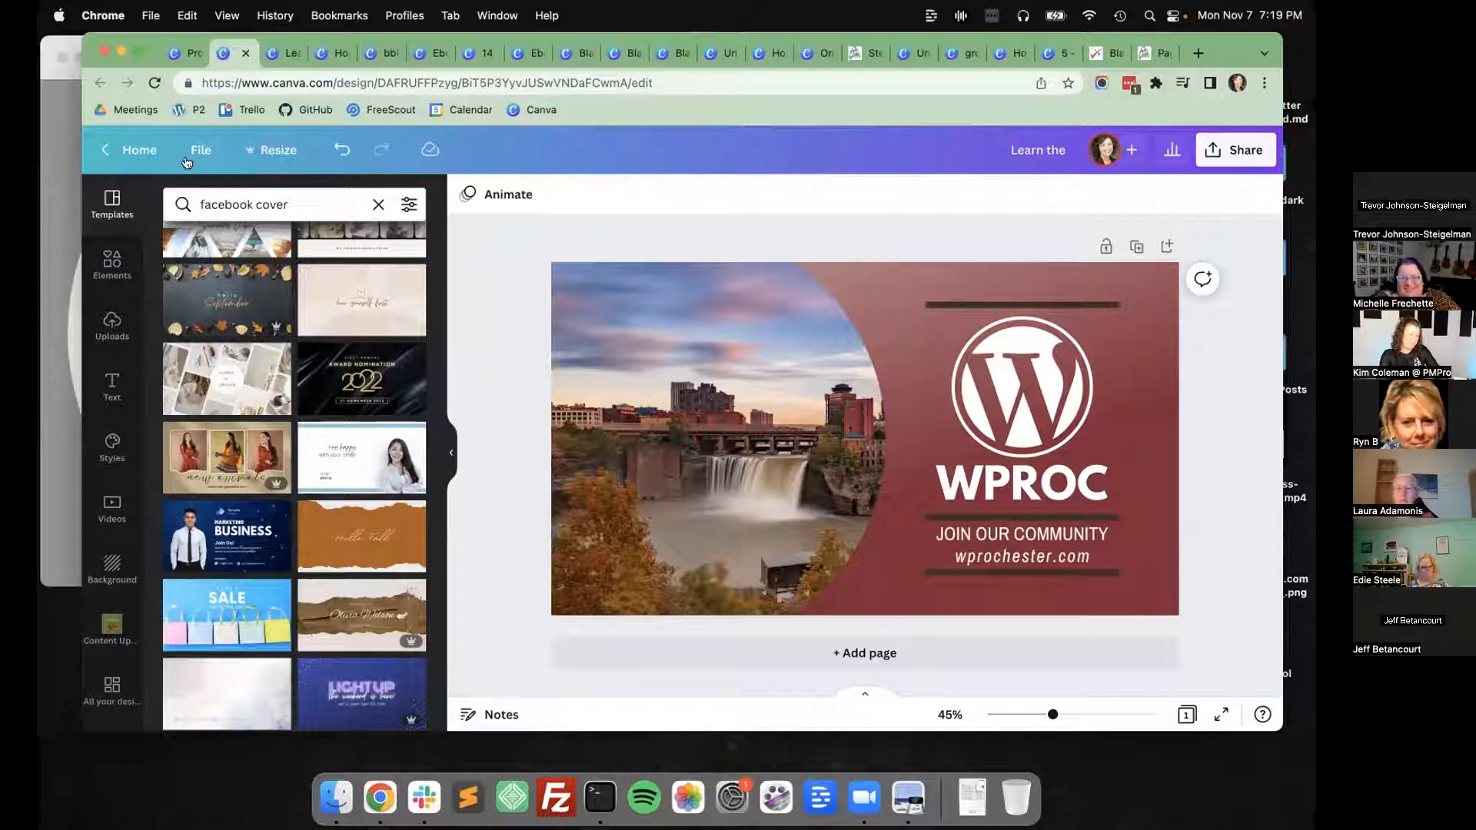
# Share the WPROC Facebook cover with anyone who has the link, with editing allowed, and copy the link.
pyautogui.click(114, 148)
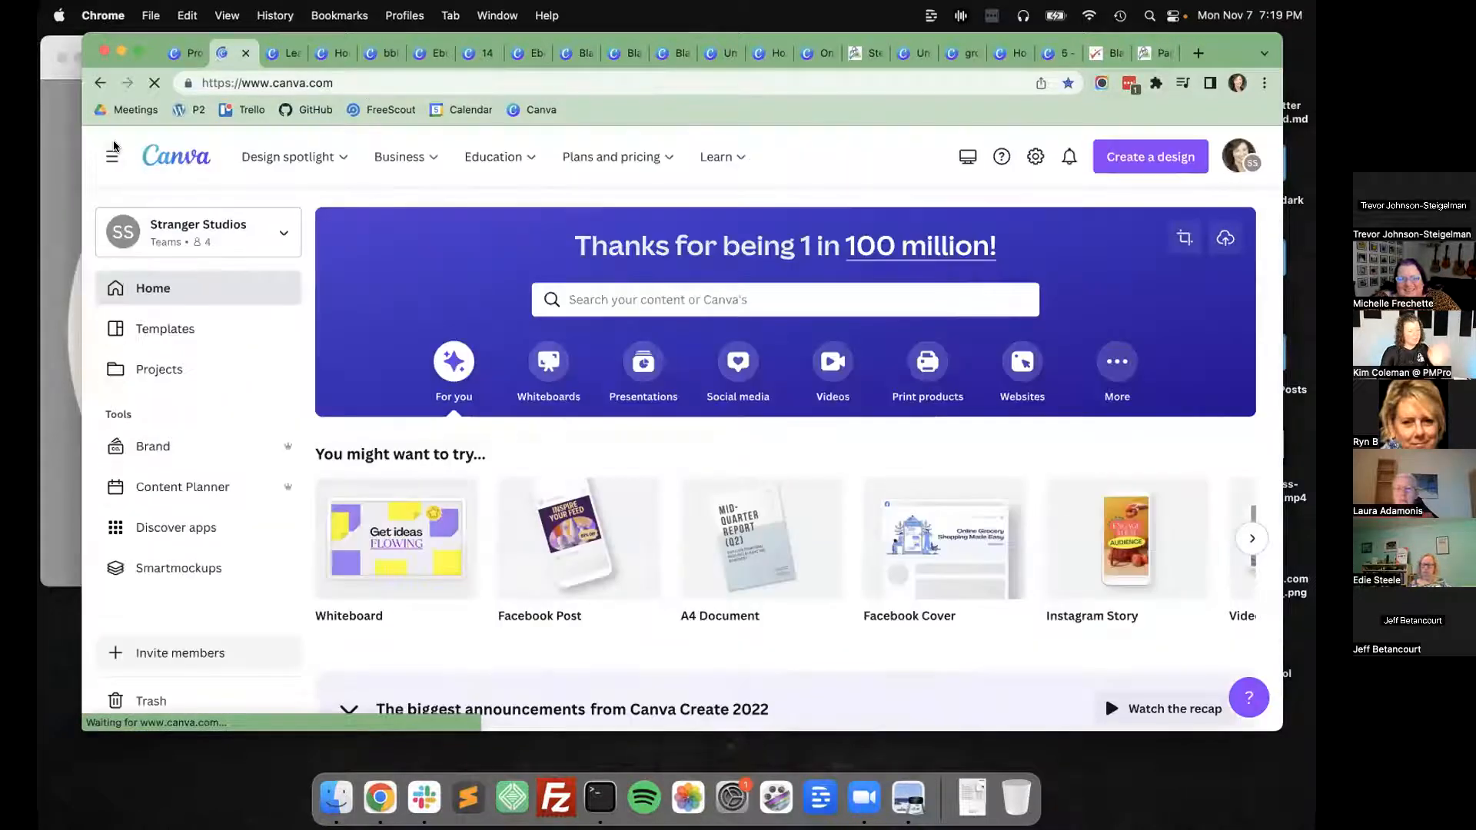
pyautogui.click(100, 83)
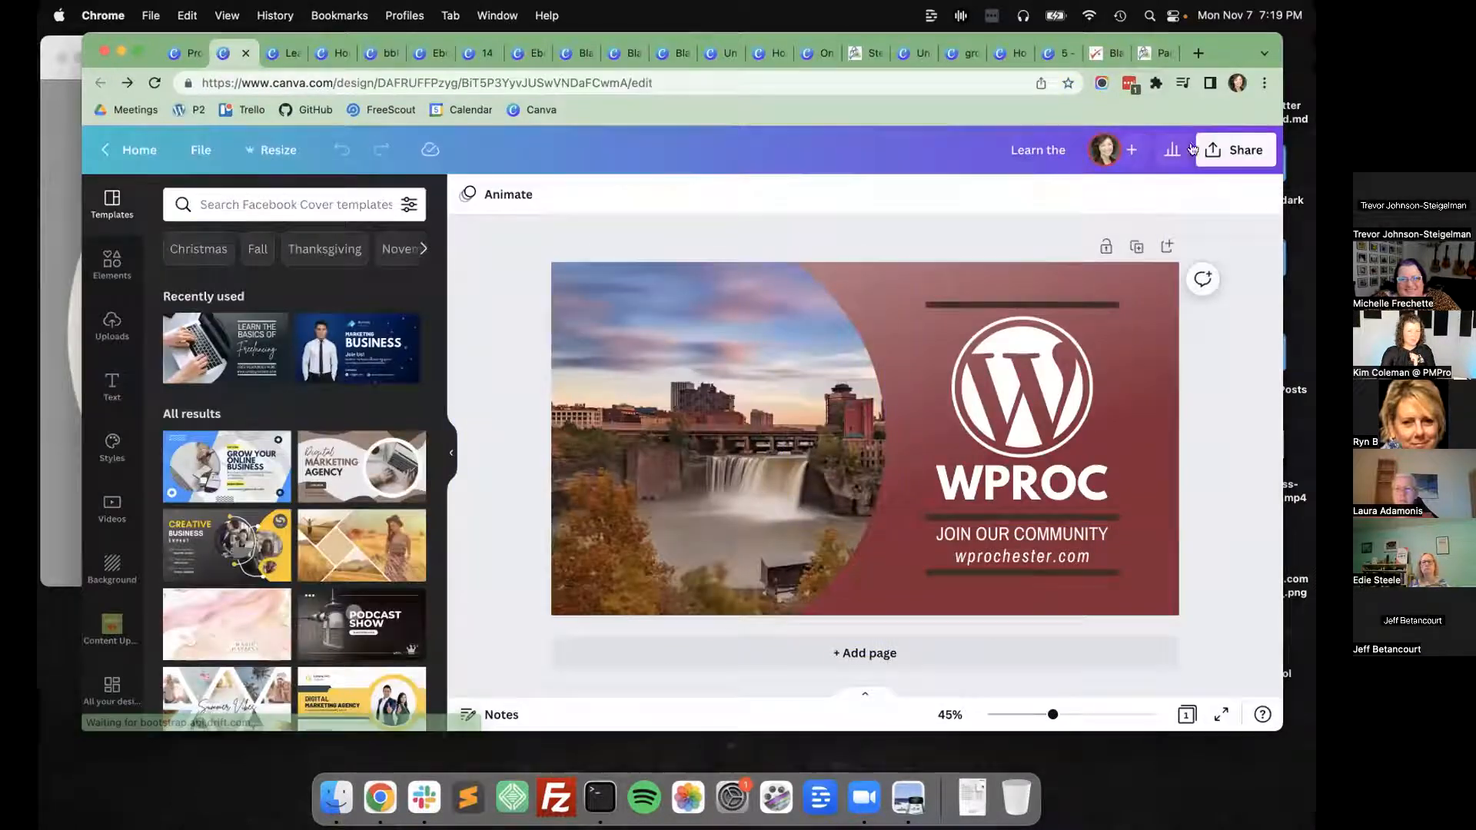
pyautogui.click(1219, 150)
pyautogui.click(1084, 341)
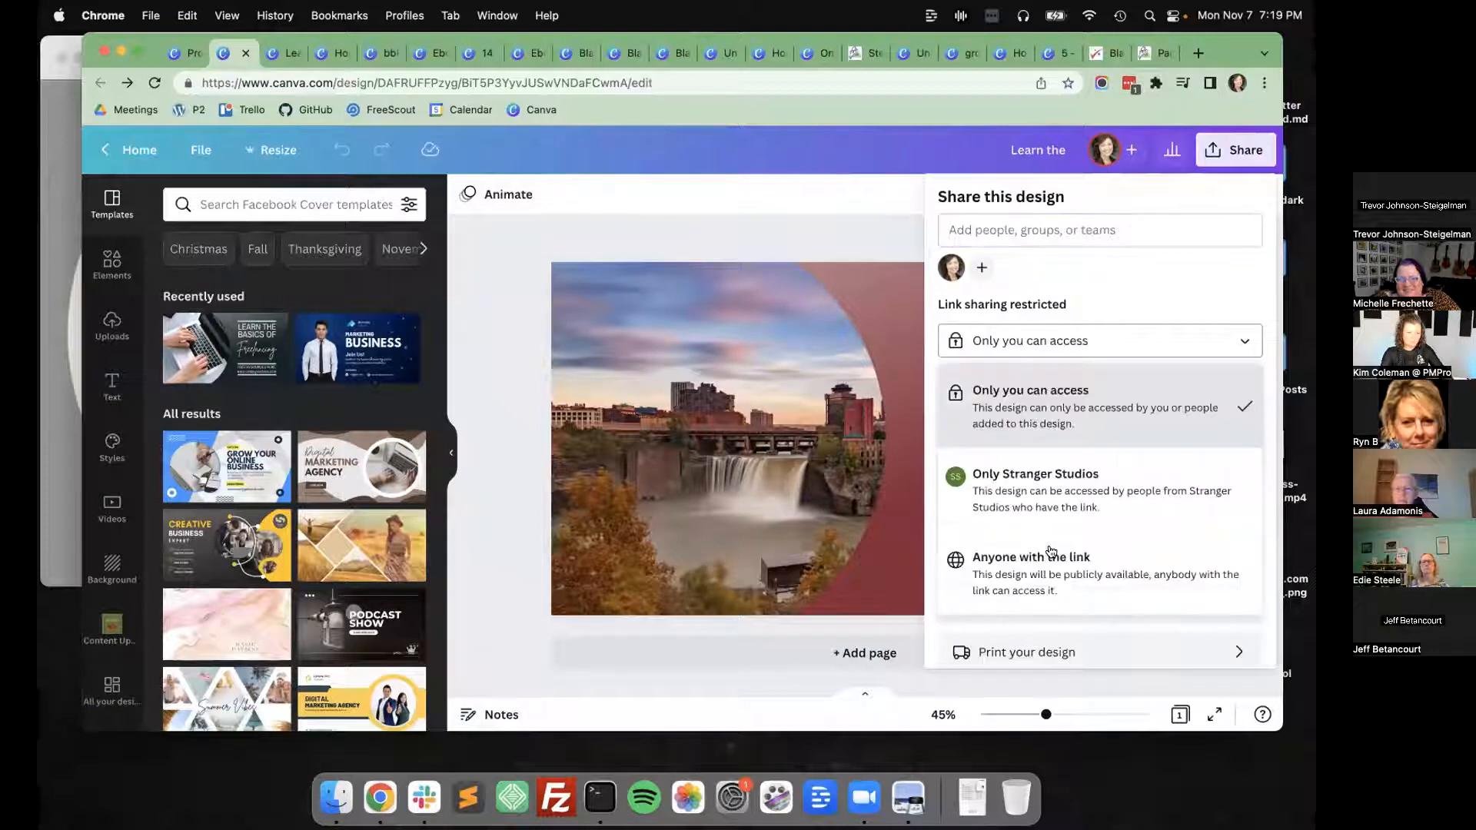
pyautogui.click(1038, 557)
pyautogui.click(1083, 376)
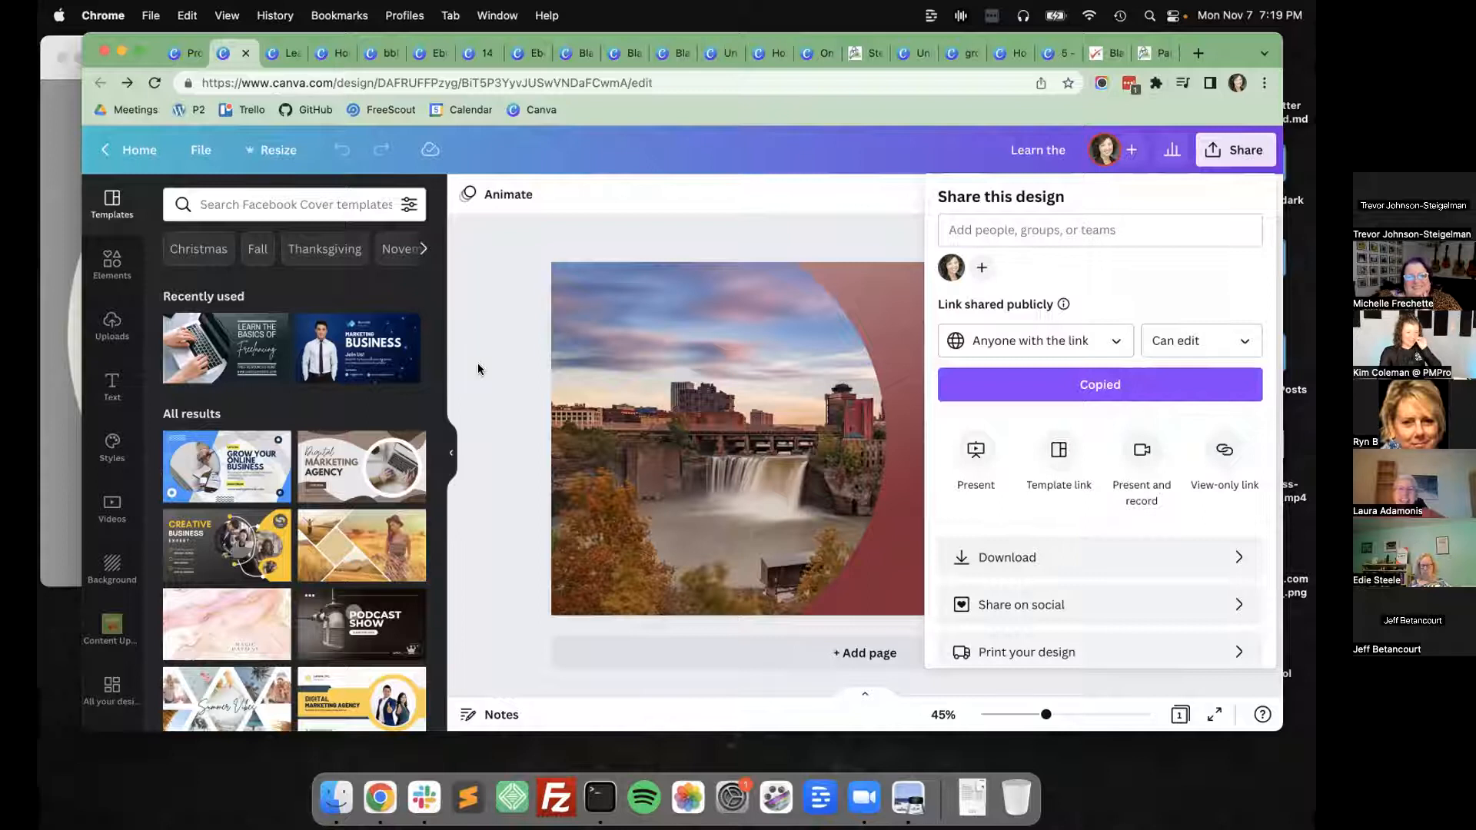
pyautogui.click(478, 363)
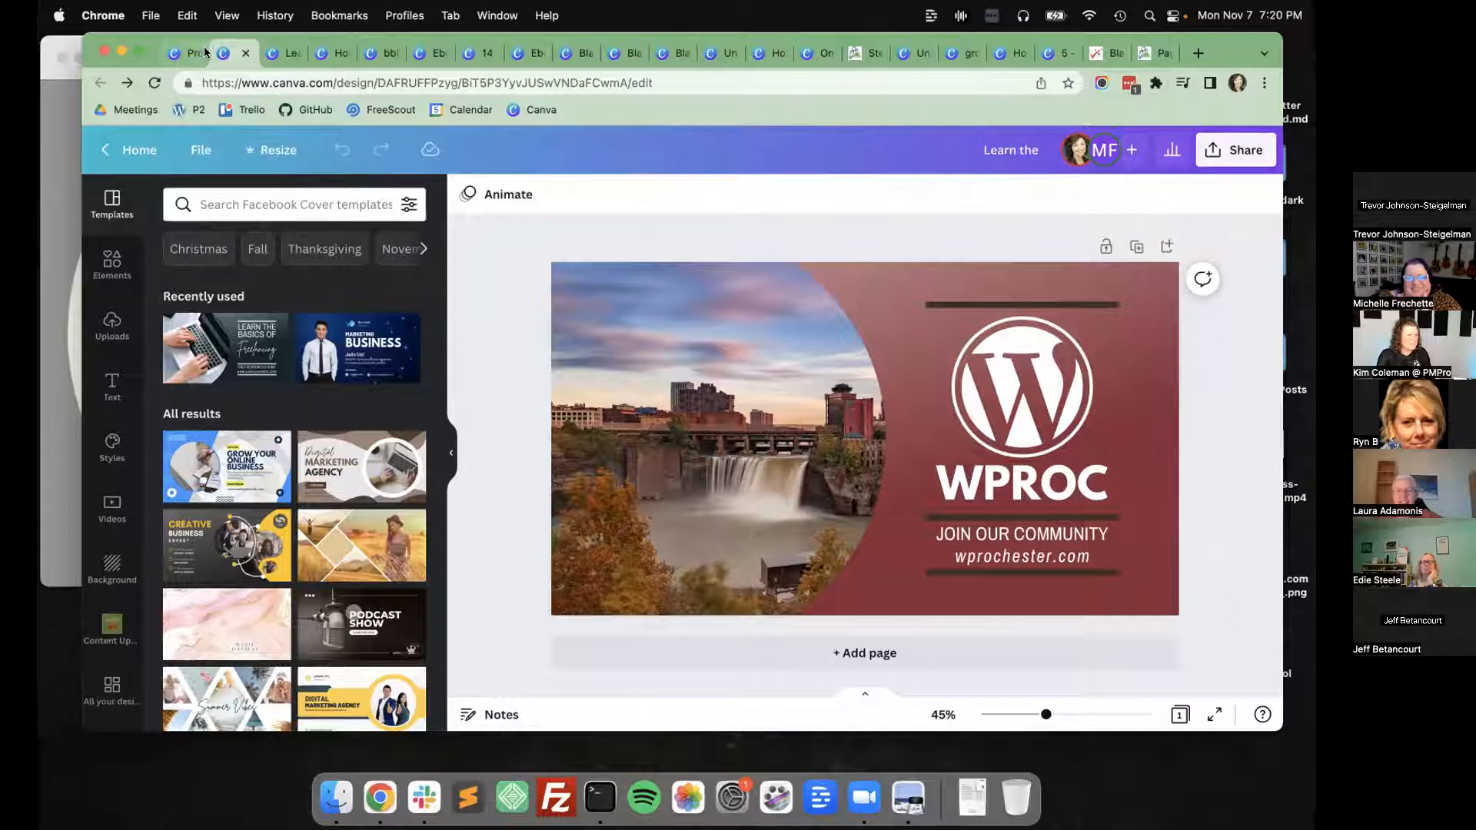
# Open facebook.com in a new browser tab.
pyautogui.press('super+t')
pyautogui.write('facebook.com')
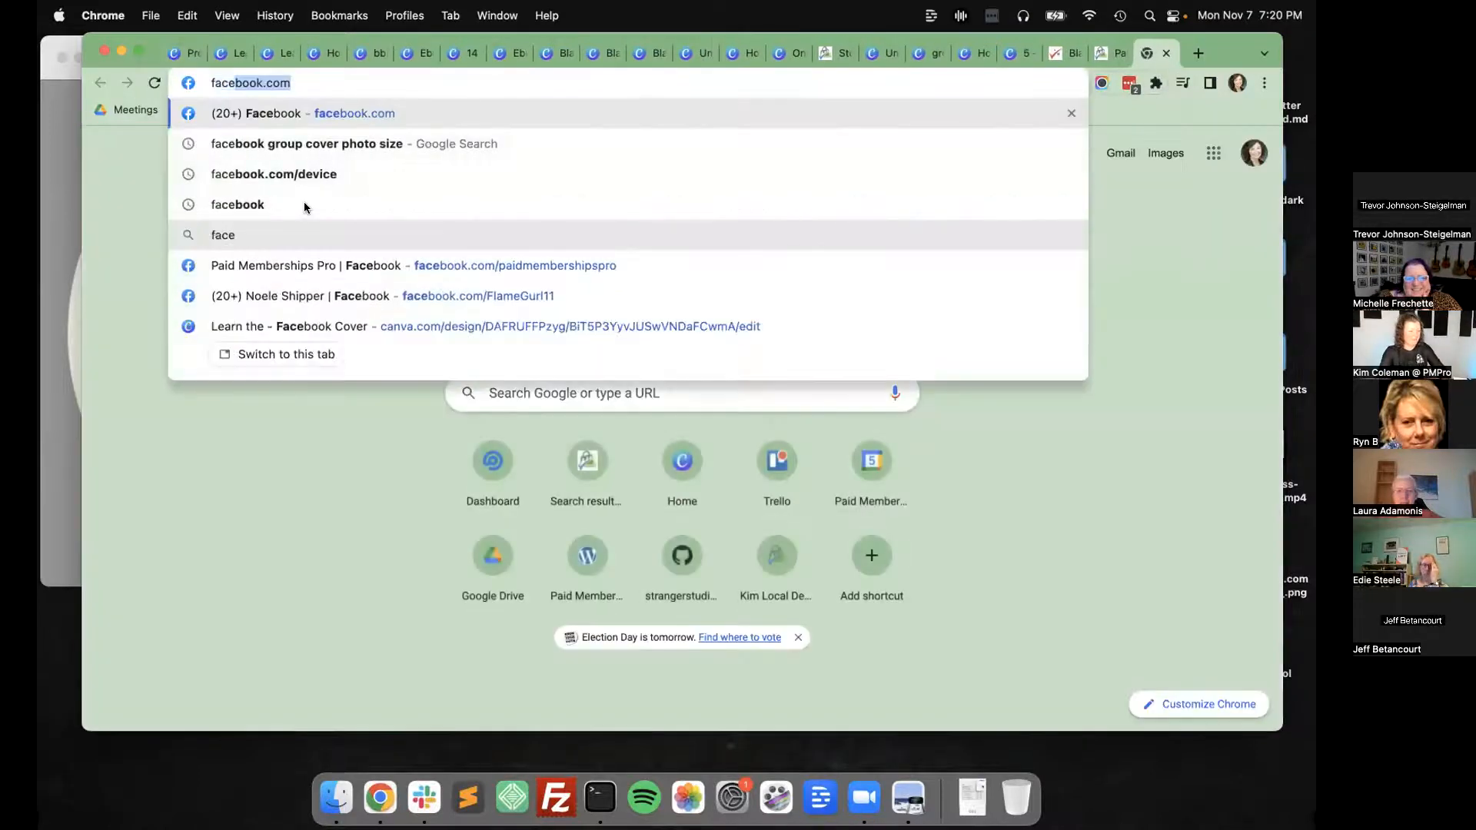
pyautogui.press('Down')
pyautogui.press('Down')
pyautogui.press('Up')
pyautogui.press('Up')
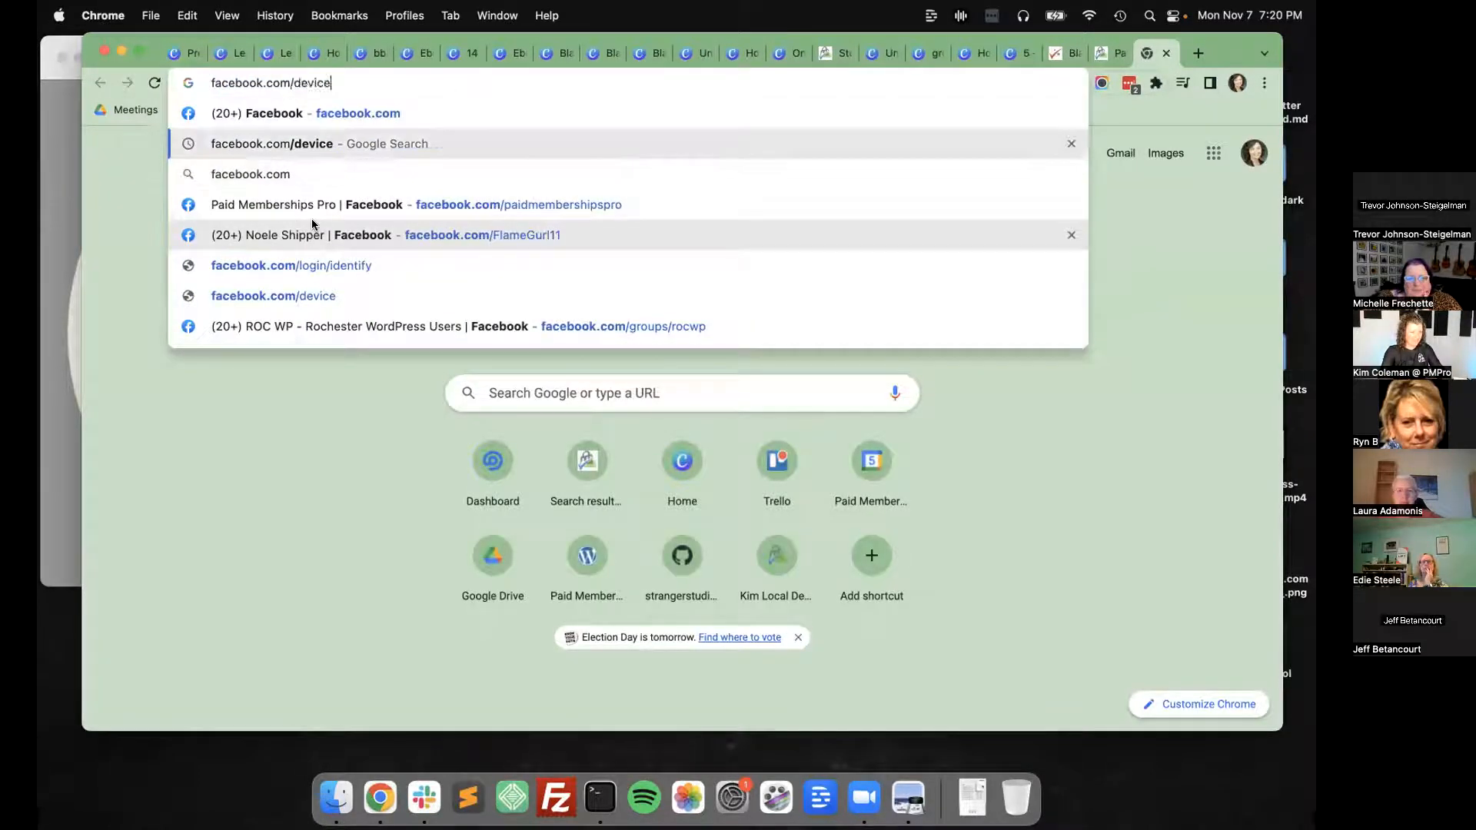
pyautogui.press('Return')
# Go to the ROC WP - Rochester WordPress Users group page on Facebook.
pyautogui.click(392, 80)
pyautogui.click(399, 74)
pyautogui.write('group')
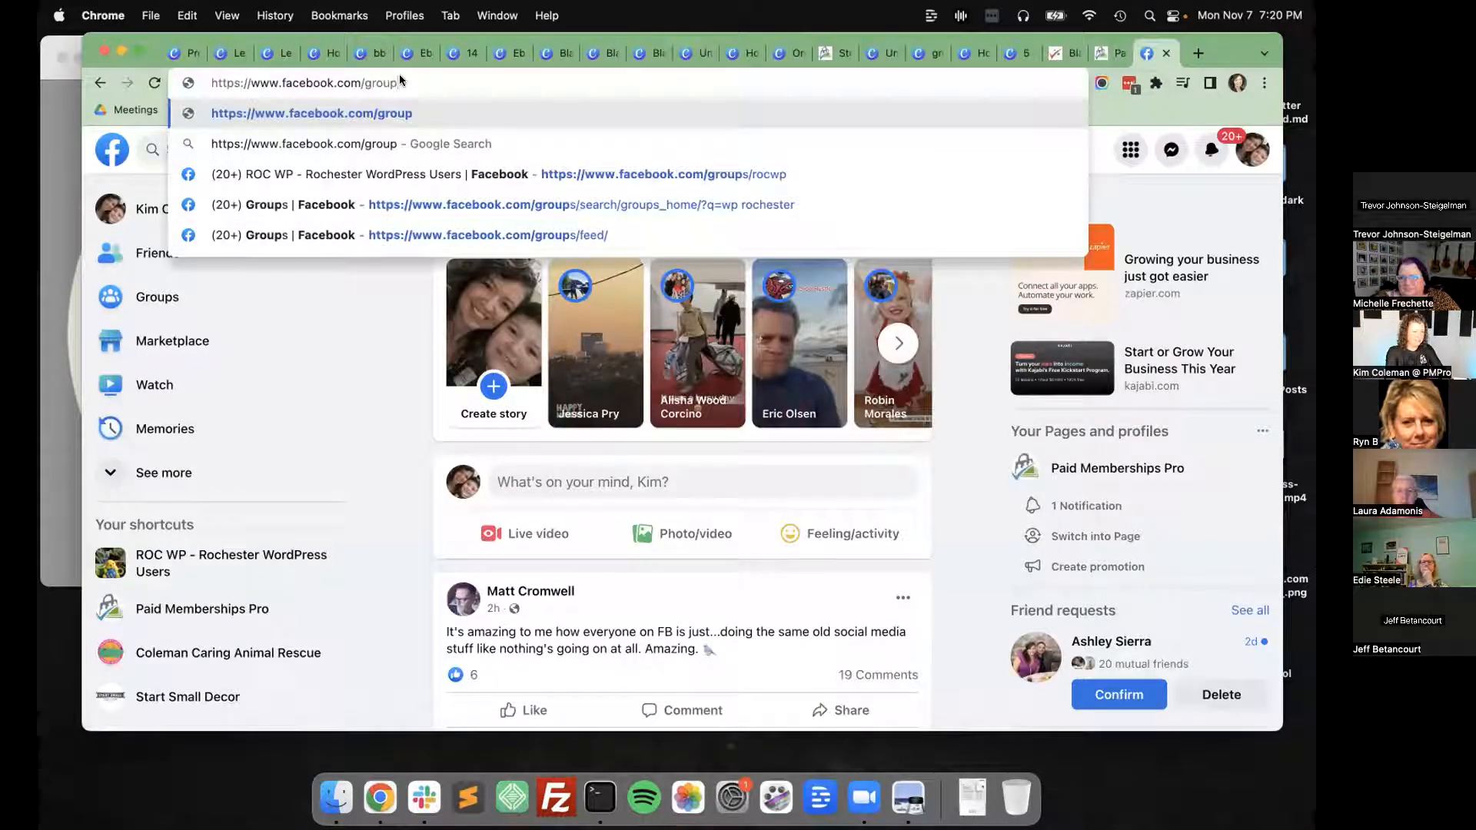
pyautogui.press('Down')
pyautogui.press('Down')
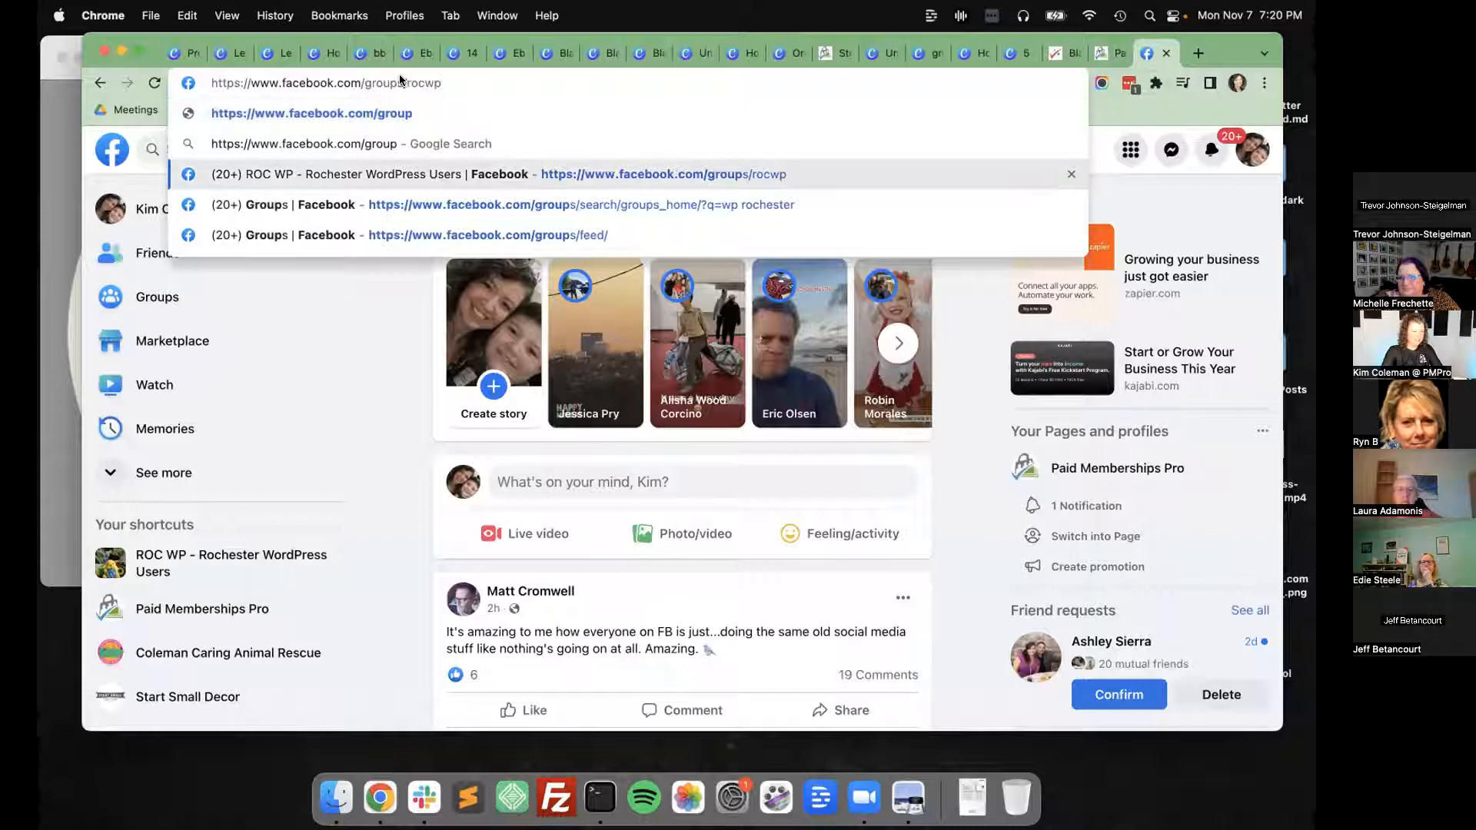
pyautogui.press('Return')
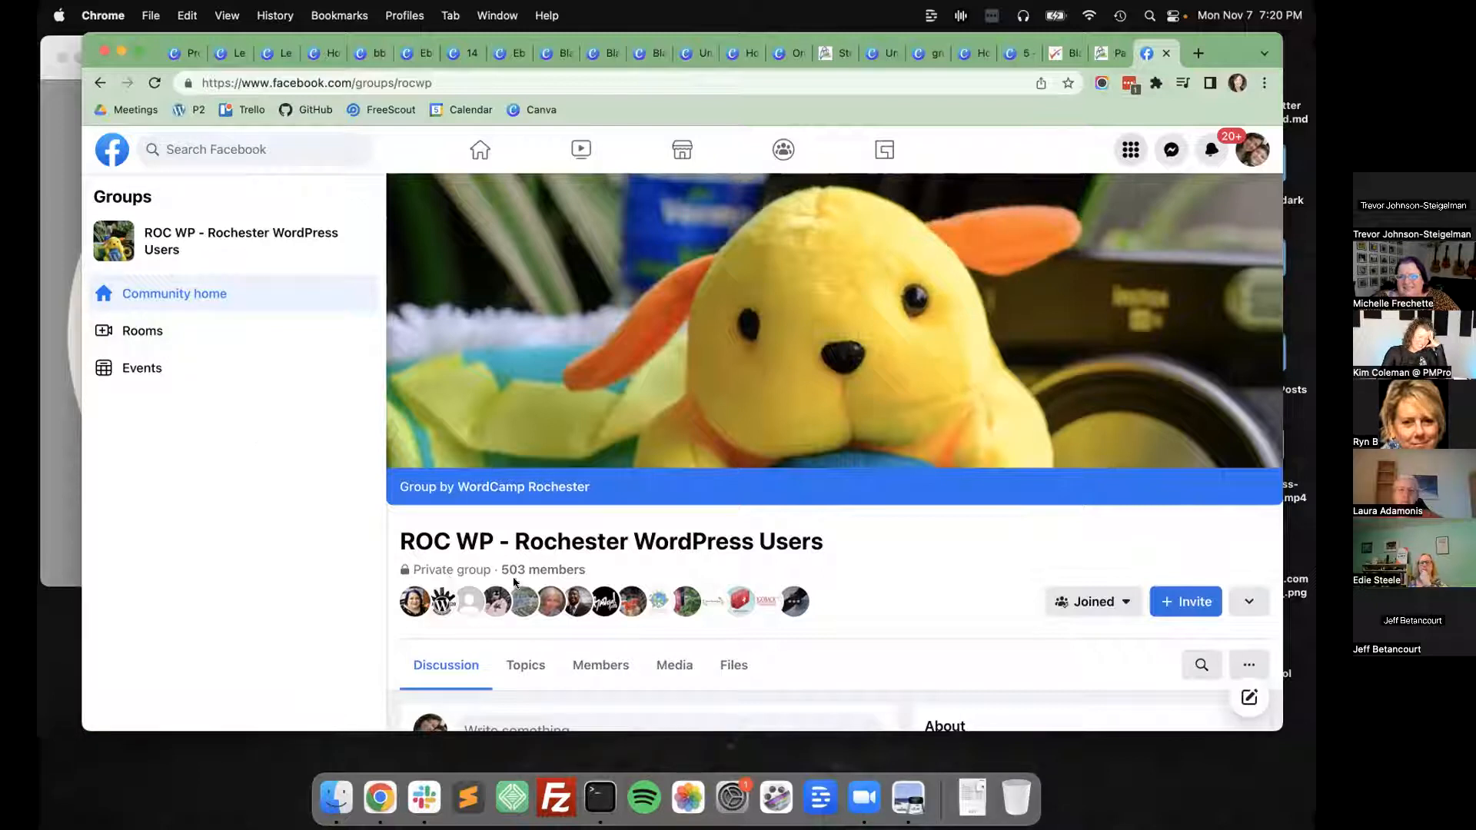
# Return to the Canva projects page and look over its folders and recent designs.
pyautogui.click(180, 54)
pyautogui.click(775, 227)
pyautogui.scroll(-6, 927, 313)
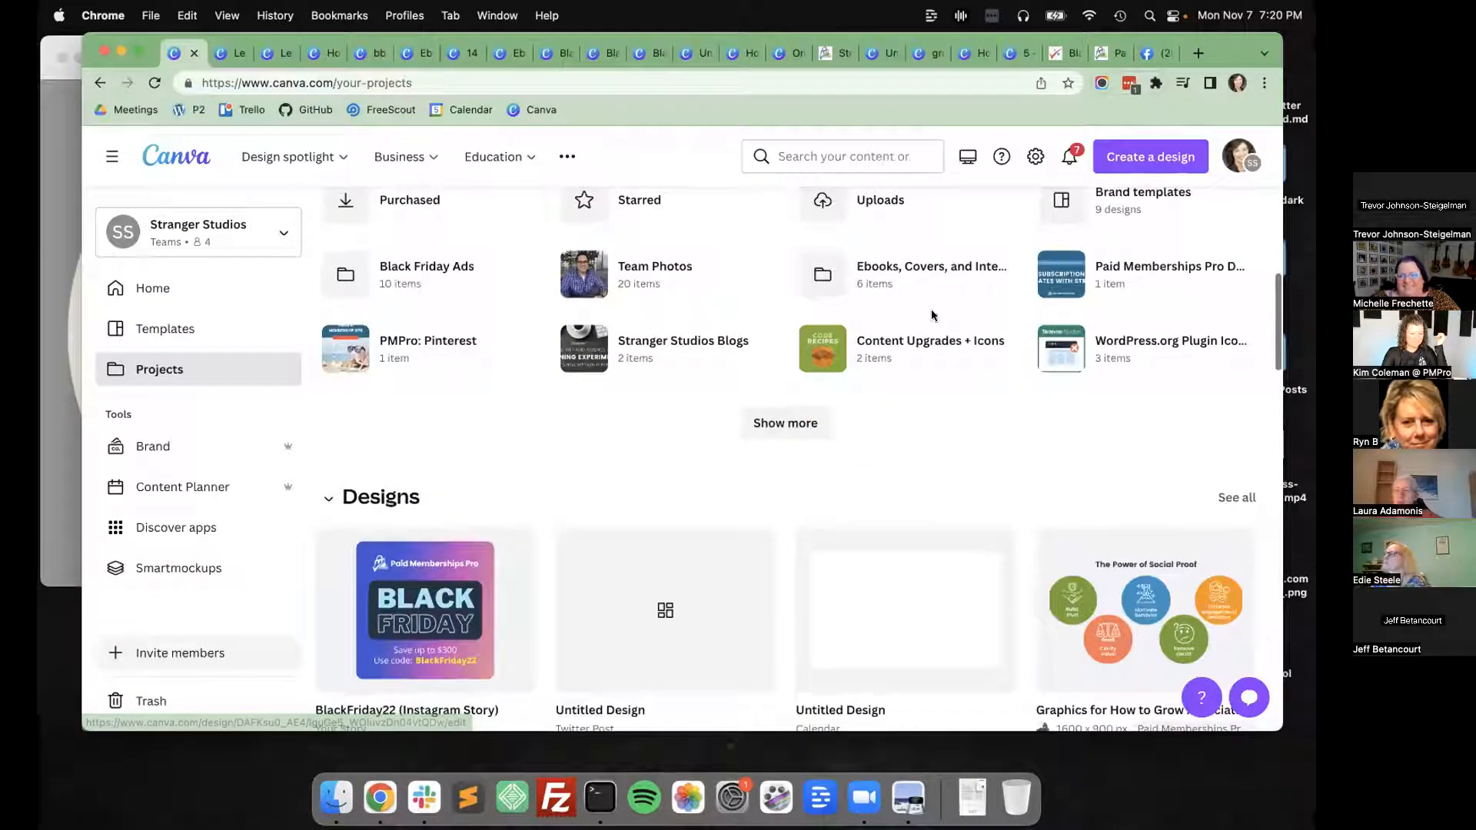
pyautogui.scroll(-2, 933, 315)
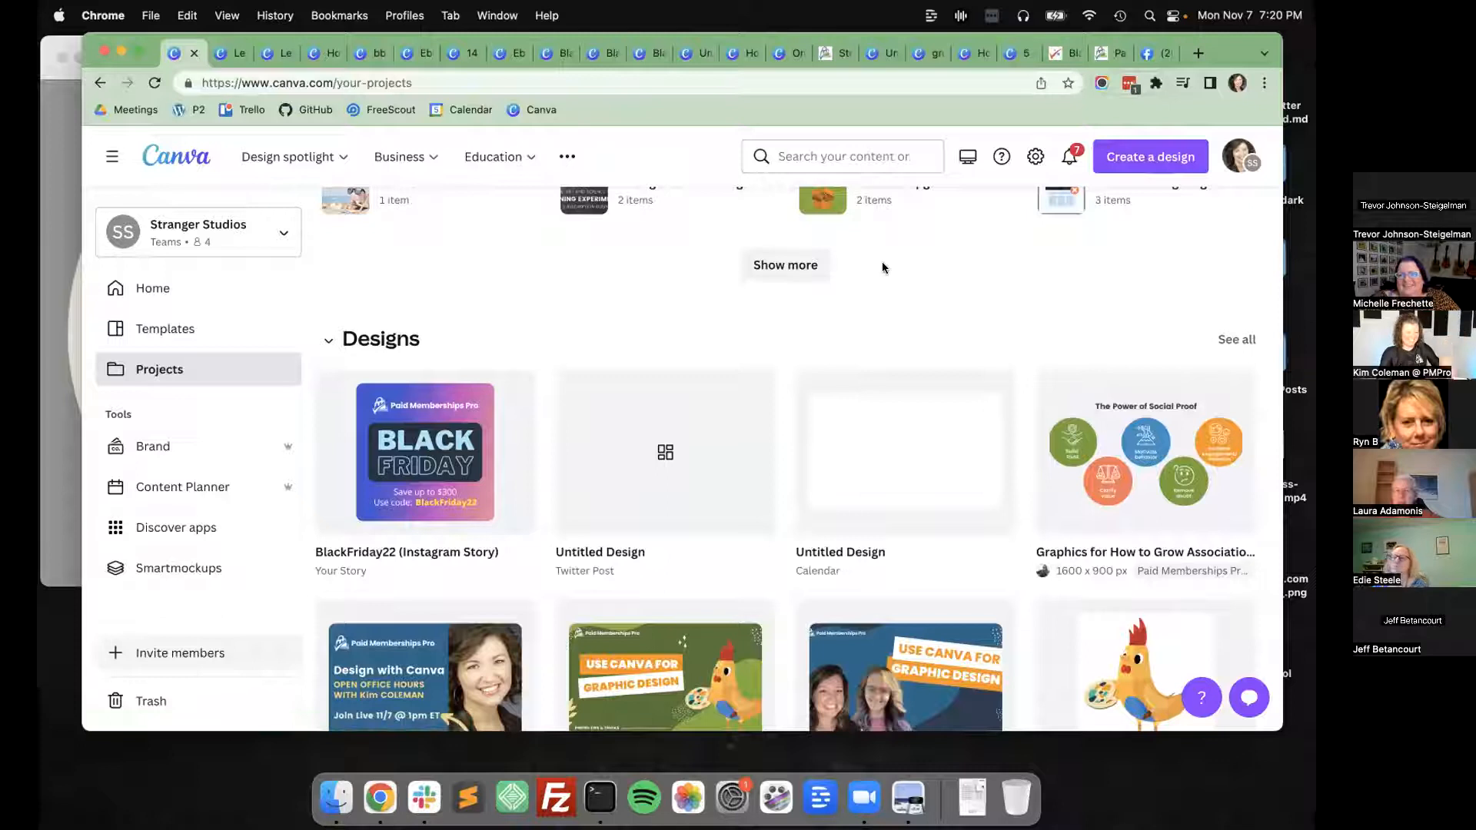
# Search Google for "facebook group cover photo size" in a new browser tab.
pyautogui.press('super+t')
pyautogui.write('facebo')
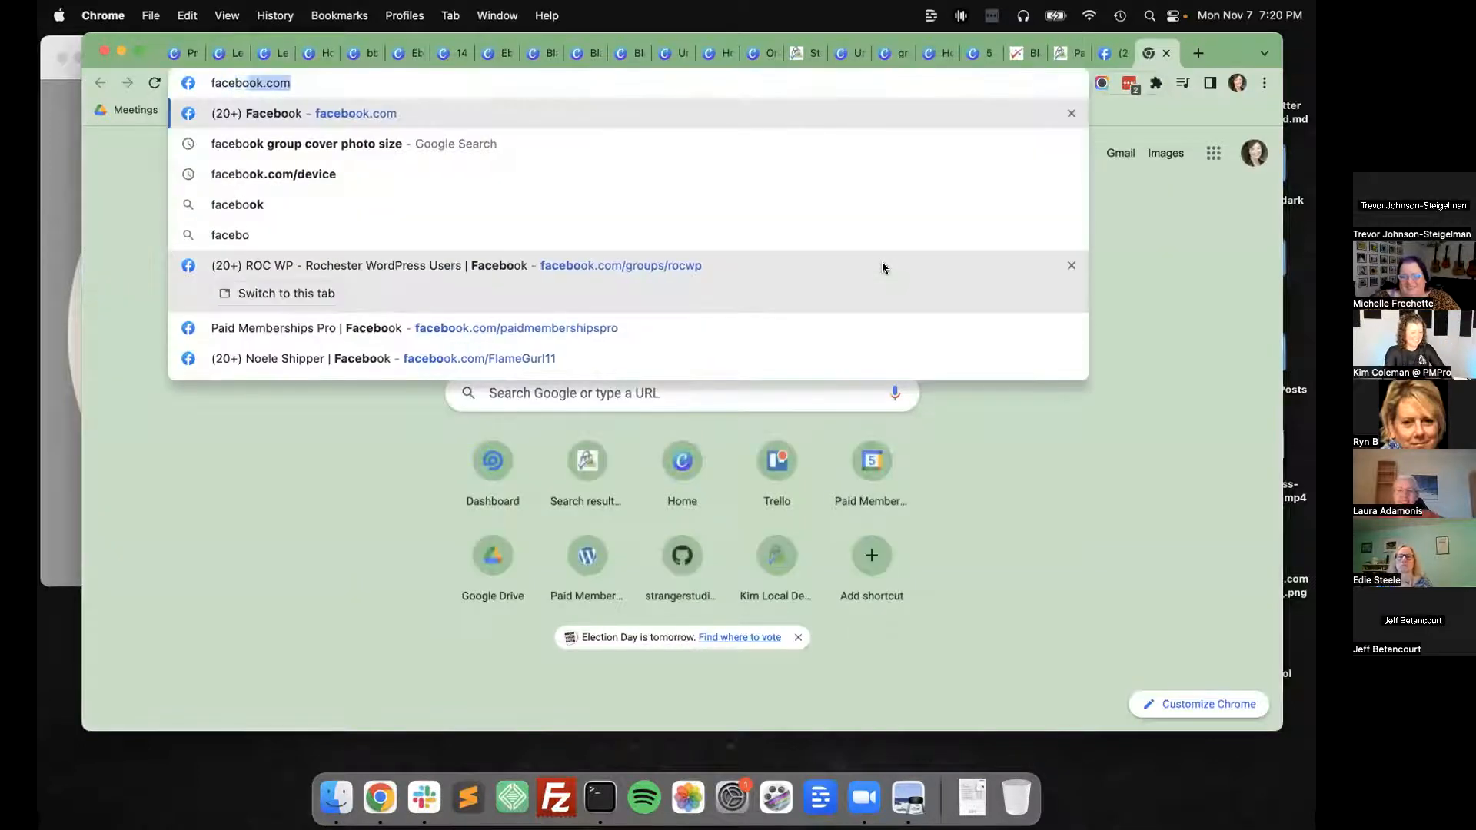
pyautogui.write('ok group')
pyautogui.press('Right')
pyautogui.press('Return')
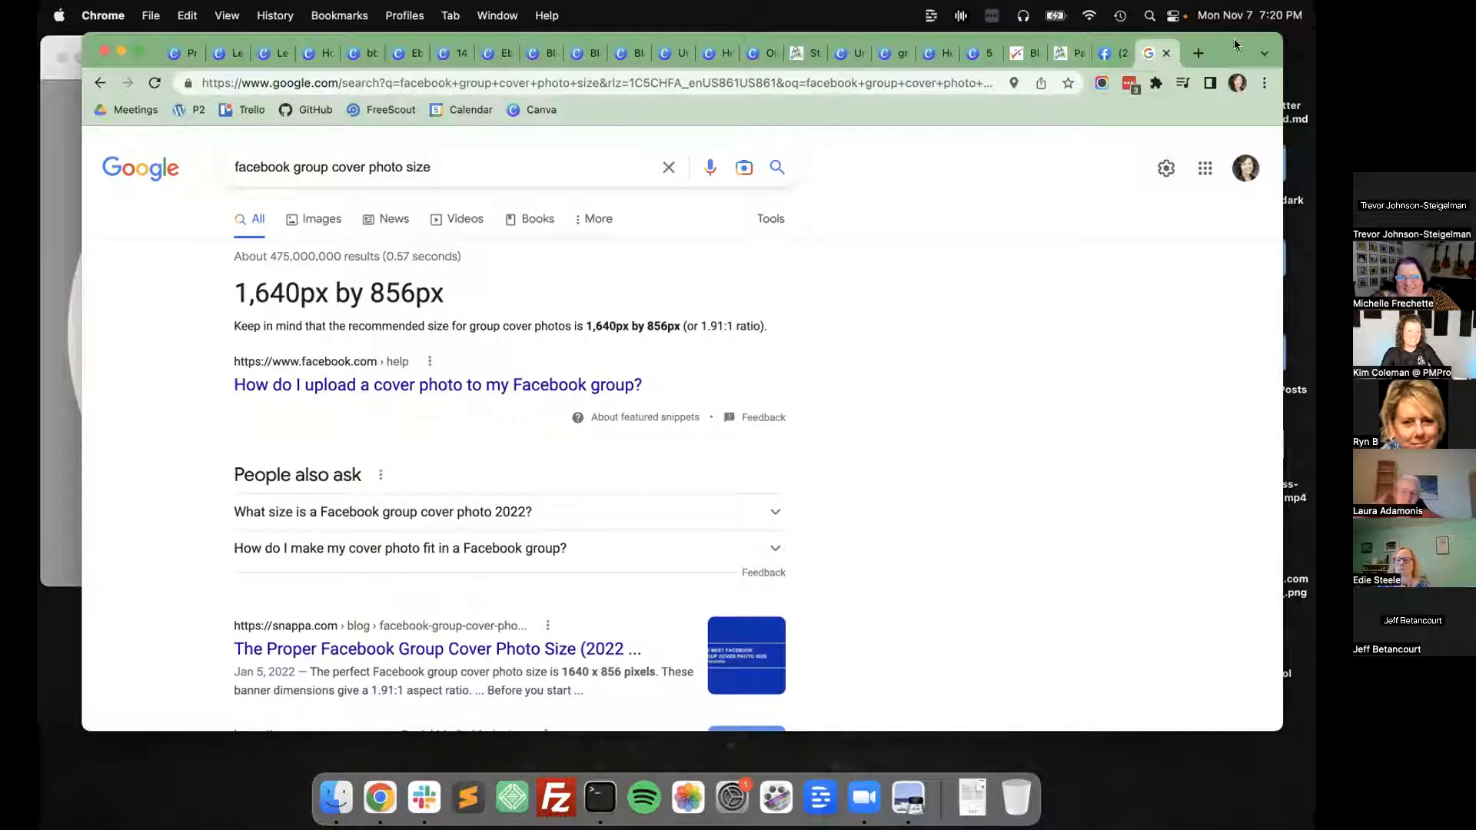
# Reload the ROC WP Facebook group page to check its cover image.
pyautogui.click(1111, 53)
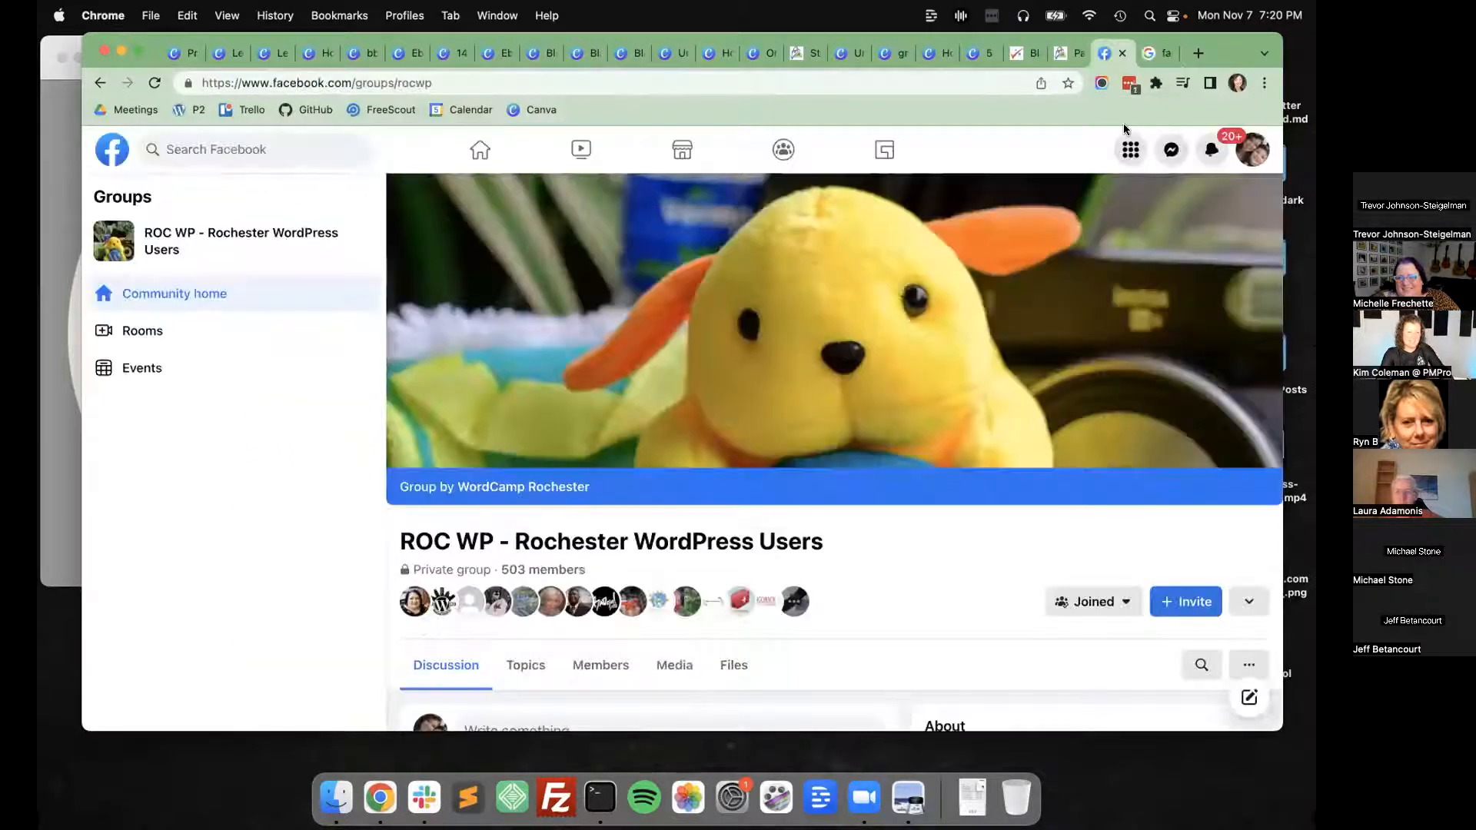
pyautogui.press('super+r')
pyautogui.scroll(-3, 996, 344)
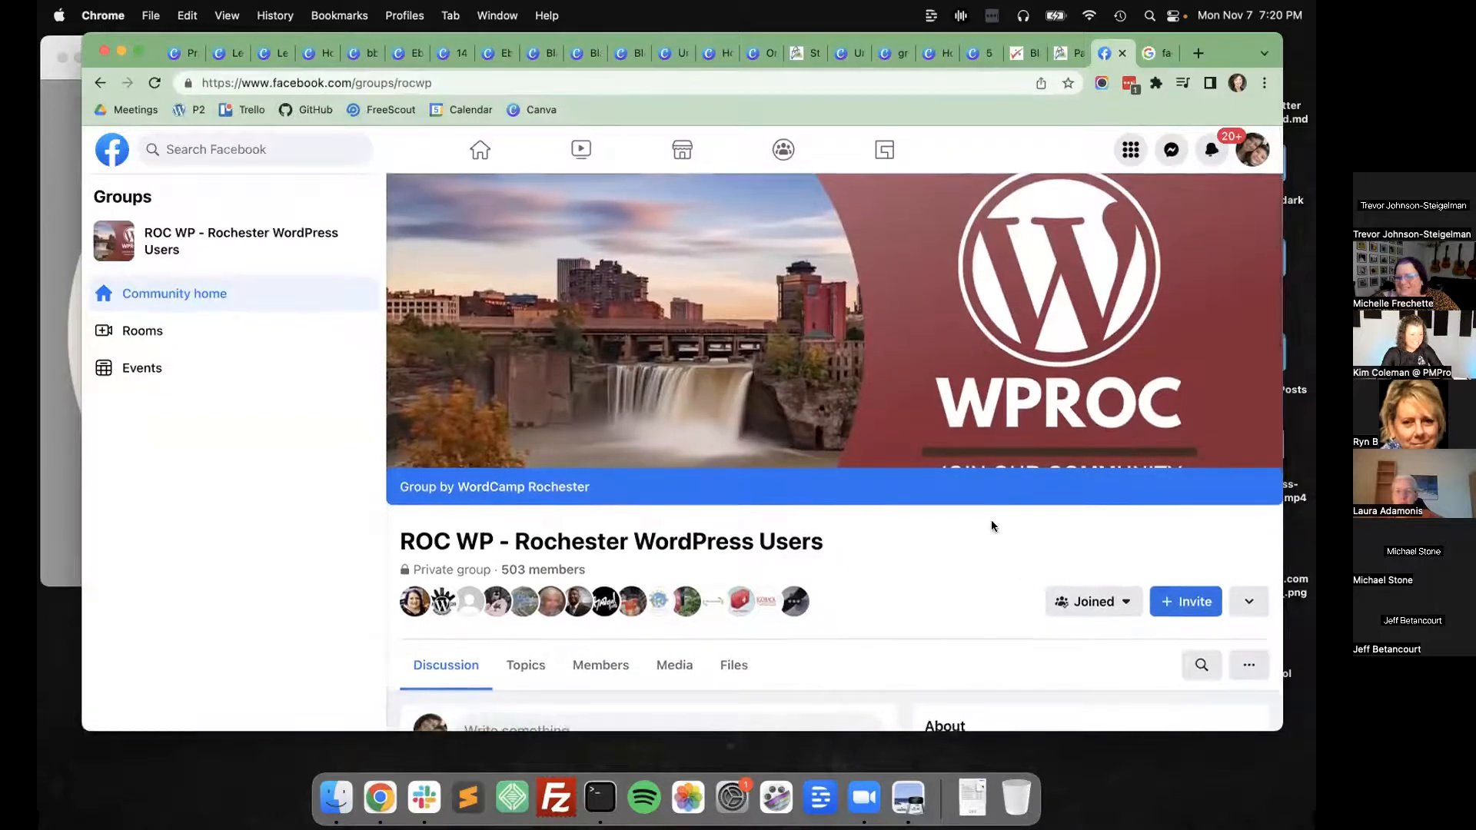
# Read the recommended group cover dimensions and the header presets in Snappa's Facebook group cover photo size article, then return to the search results.
pyautogui.click(1156, 54)
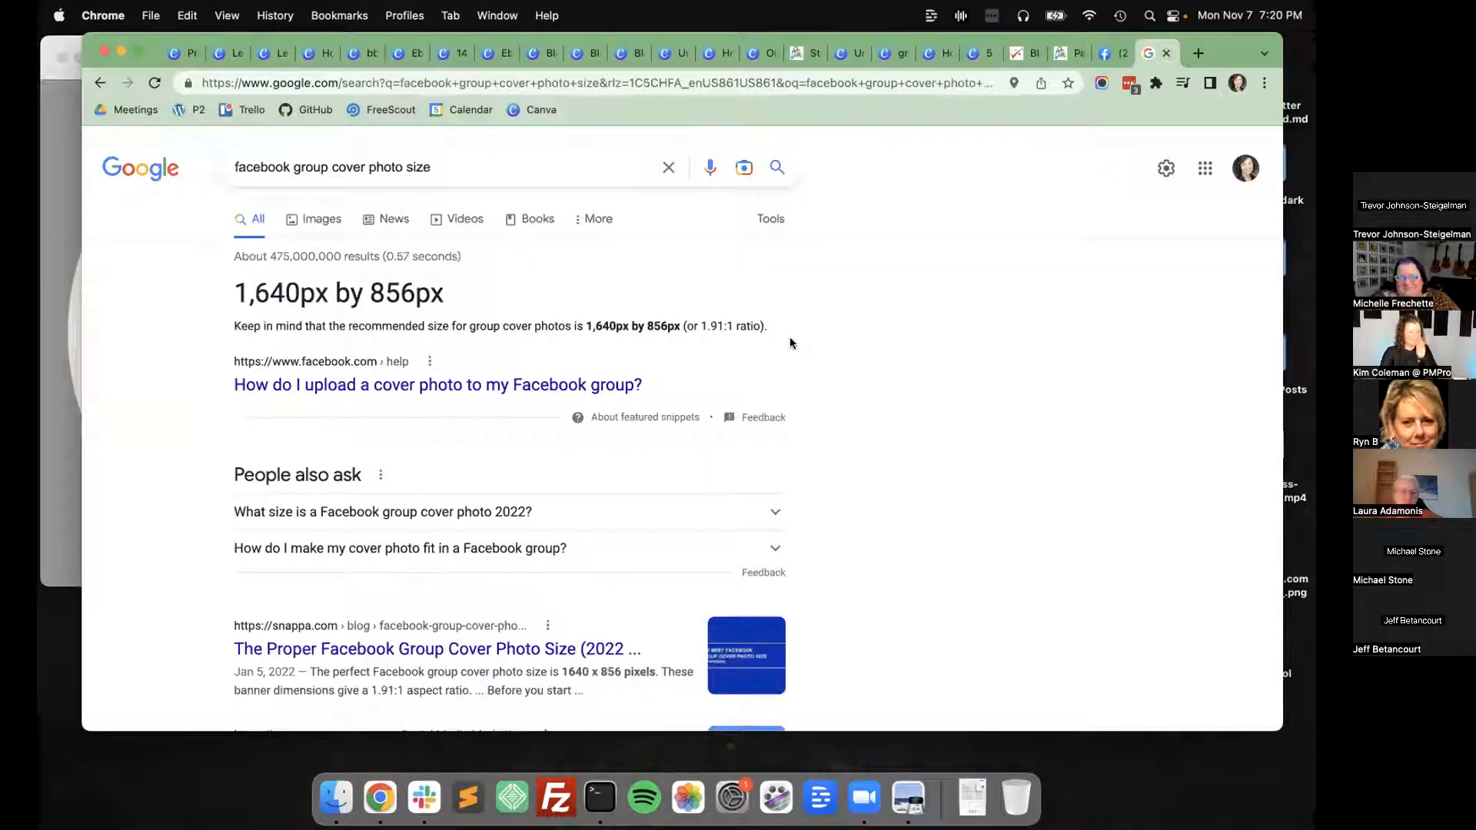
pyautogui.scroll(-3, 265, 395)
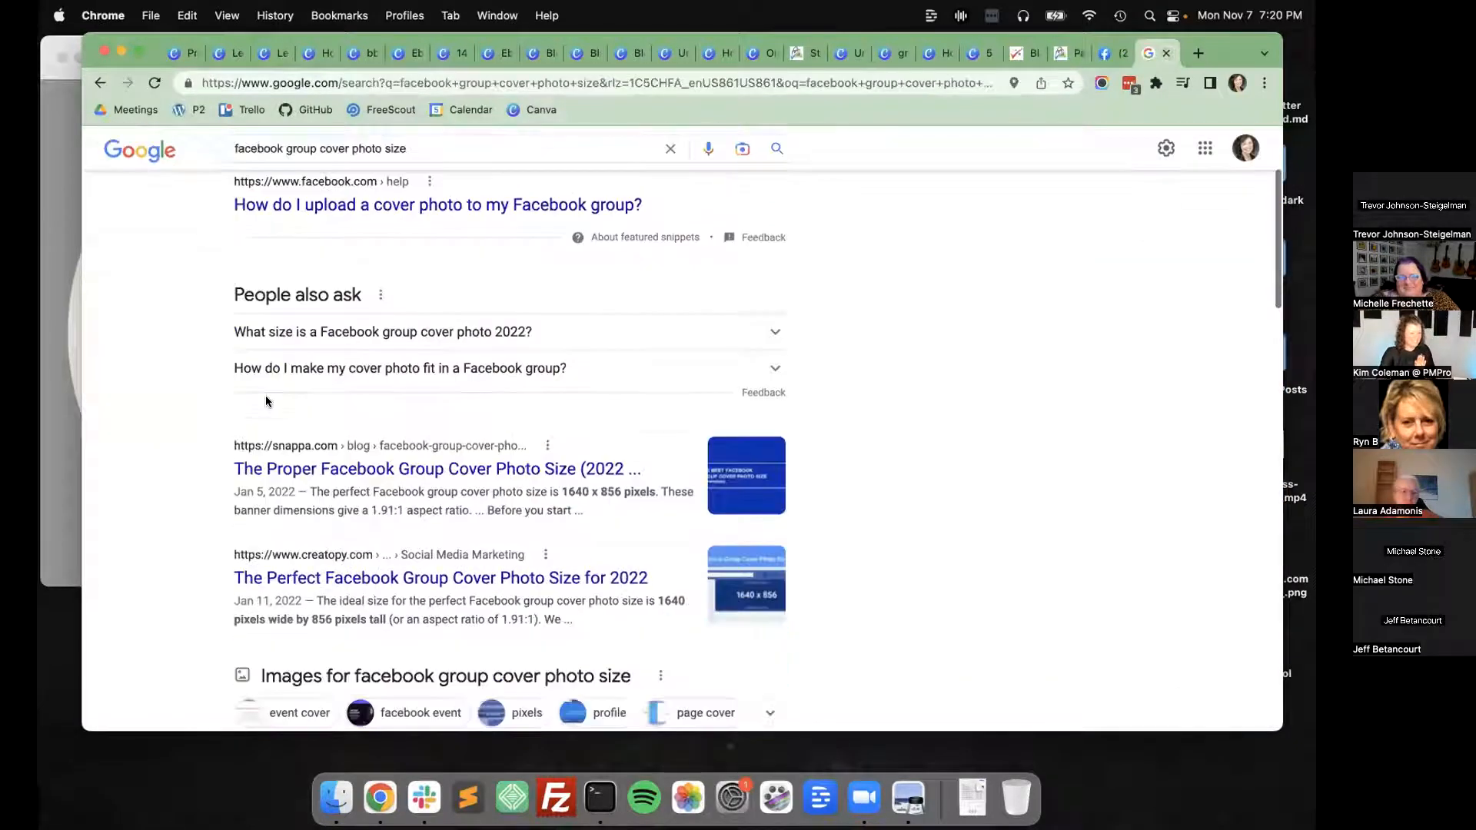
pyautogui.click(294, 470)
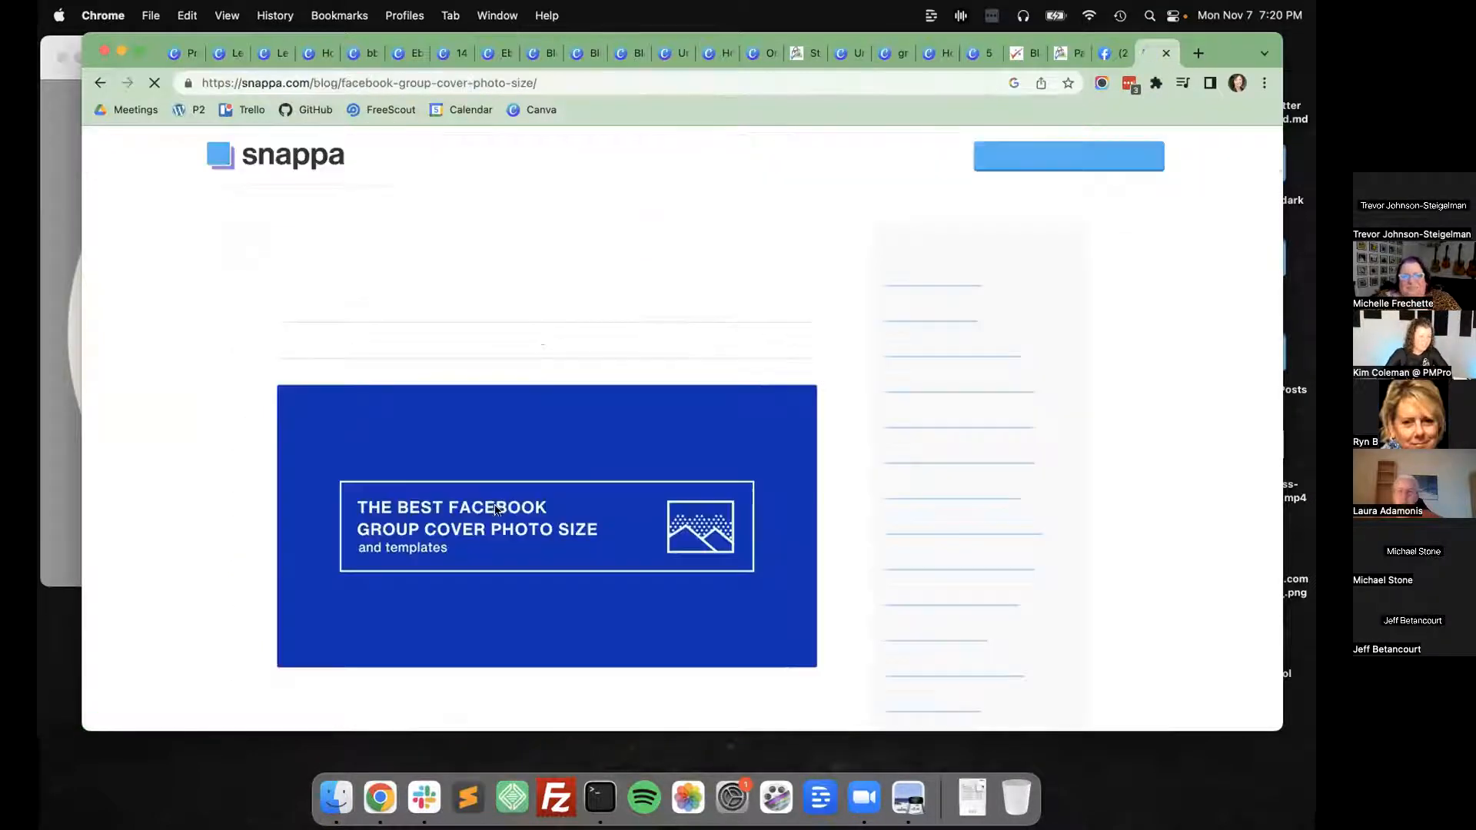
pyautogui.scroll(-10, 224, 494)
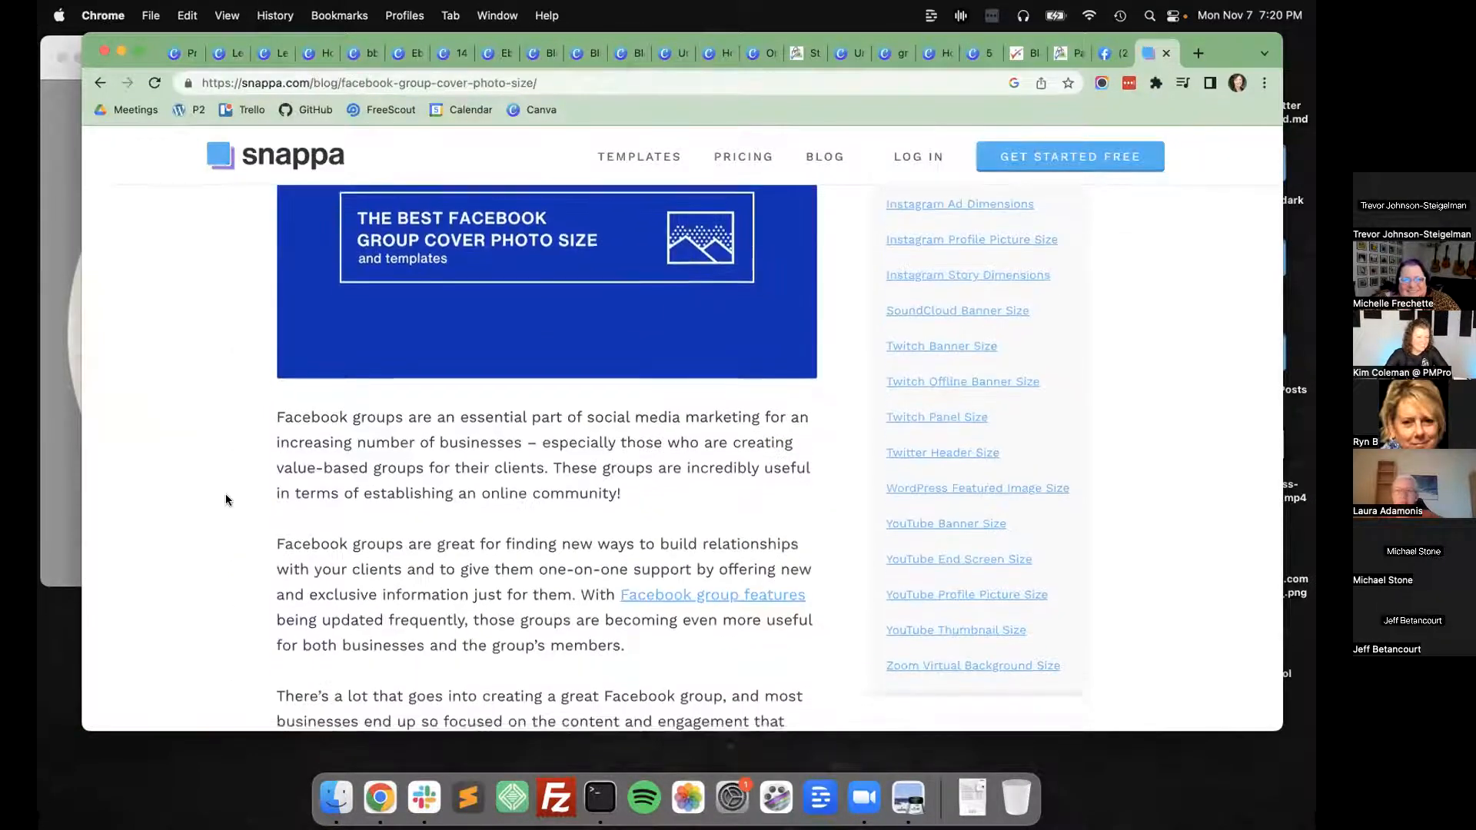
pyautogui.moveTo(635, 385); pyautogui.dragTo(763, 387)
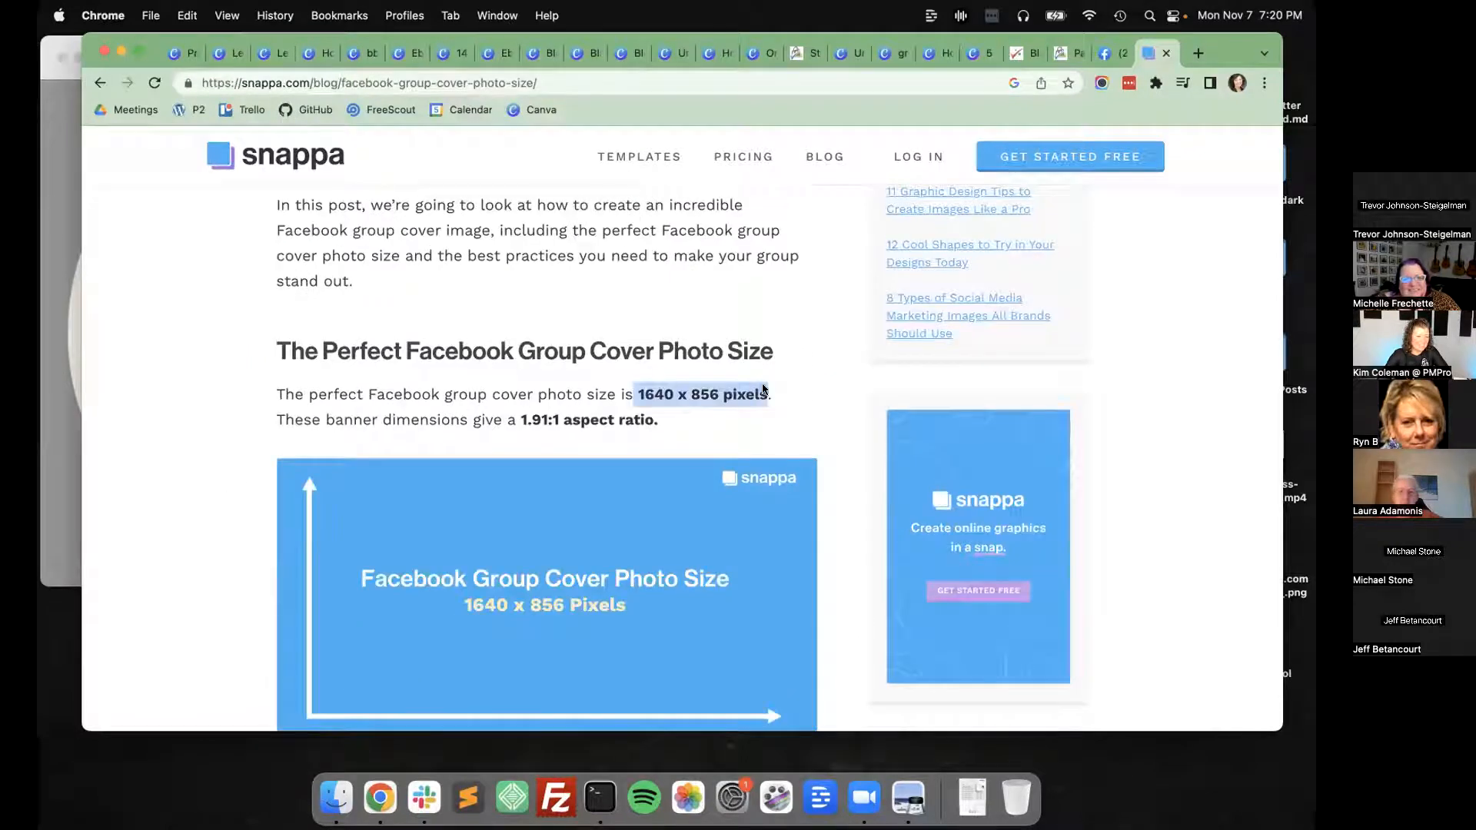
pyautogui.scroll(-6, 301, 372)
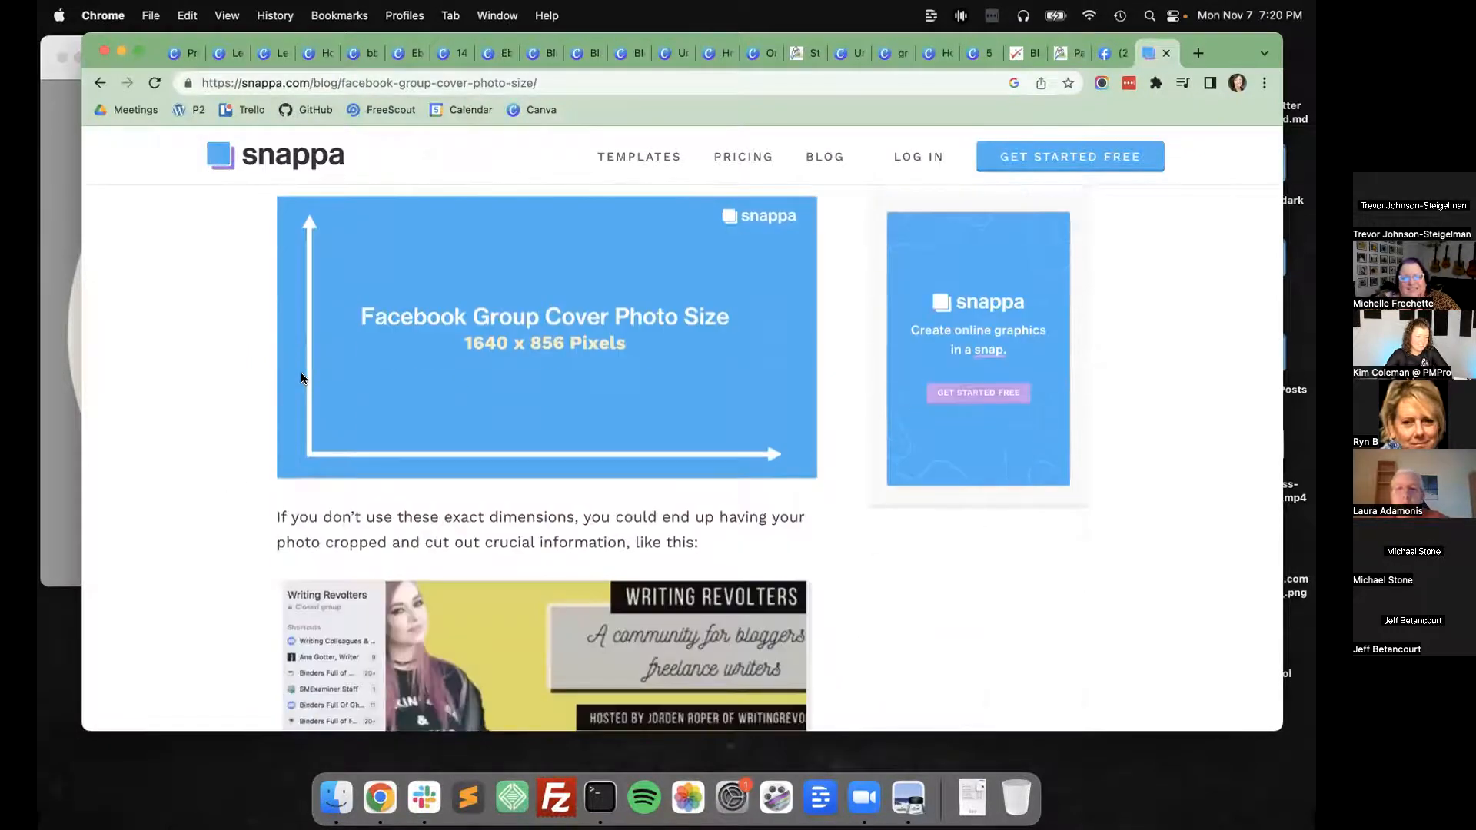
pyautogui.scroll(-2, 301, 377)
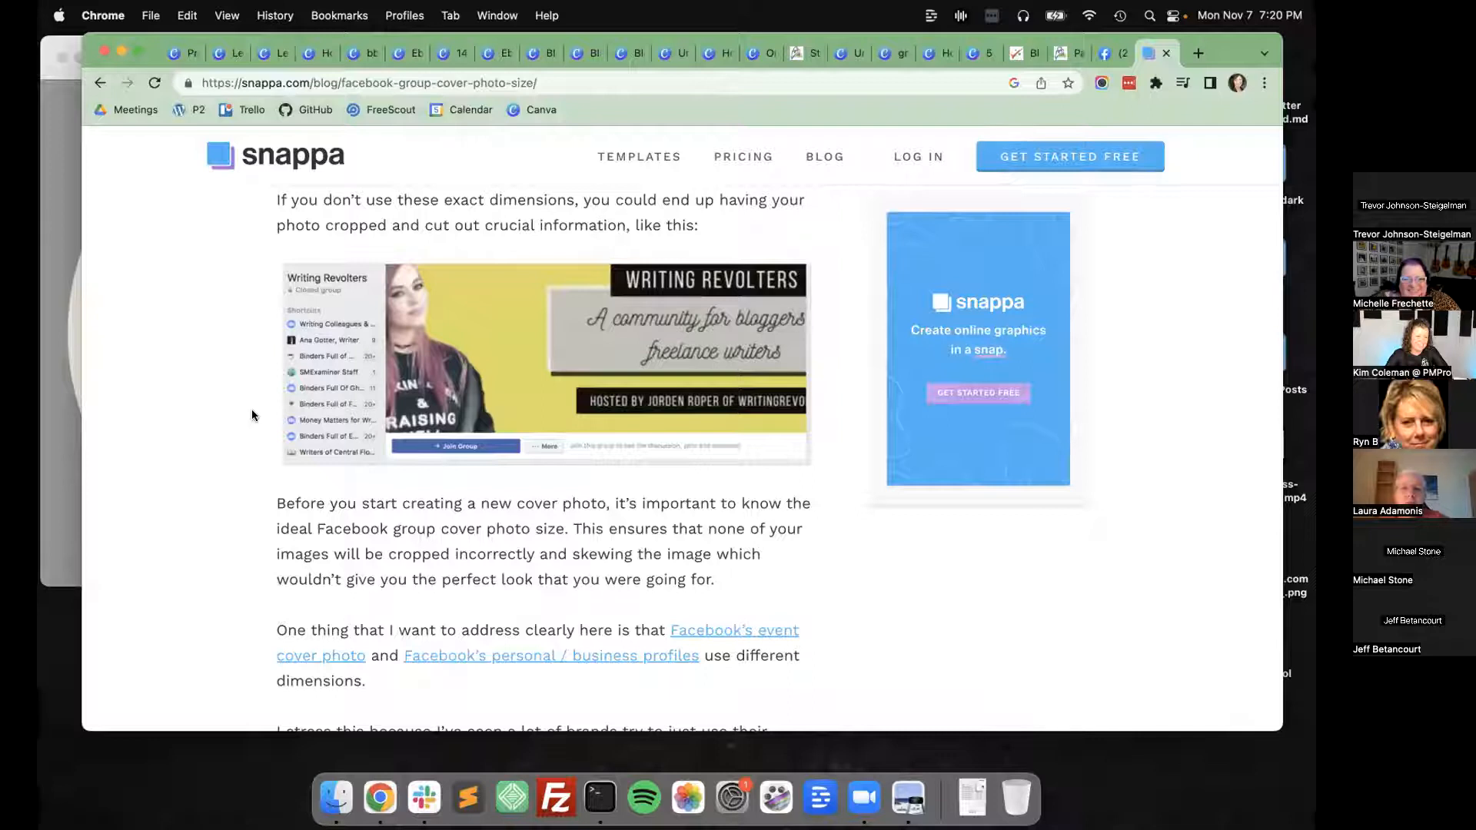
pyautogui.scroll(-10, 251, 412)
pyautogui.scroll(-5, 252, 415)
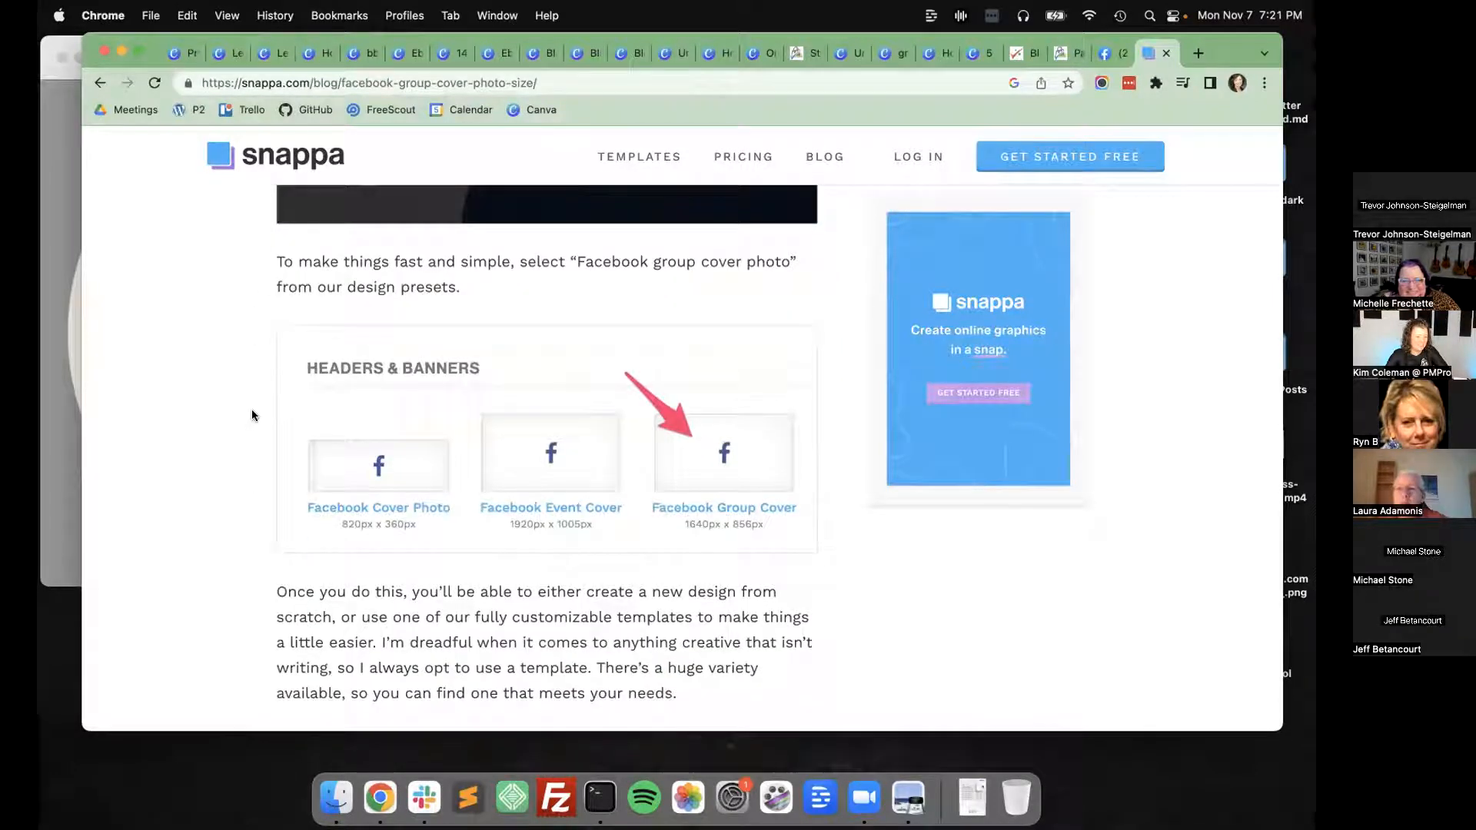
pyautogui.moveTo(715, 530); pyautogui.dragTo(801, 527)
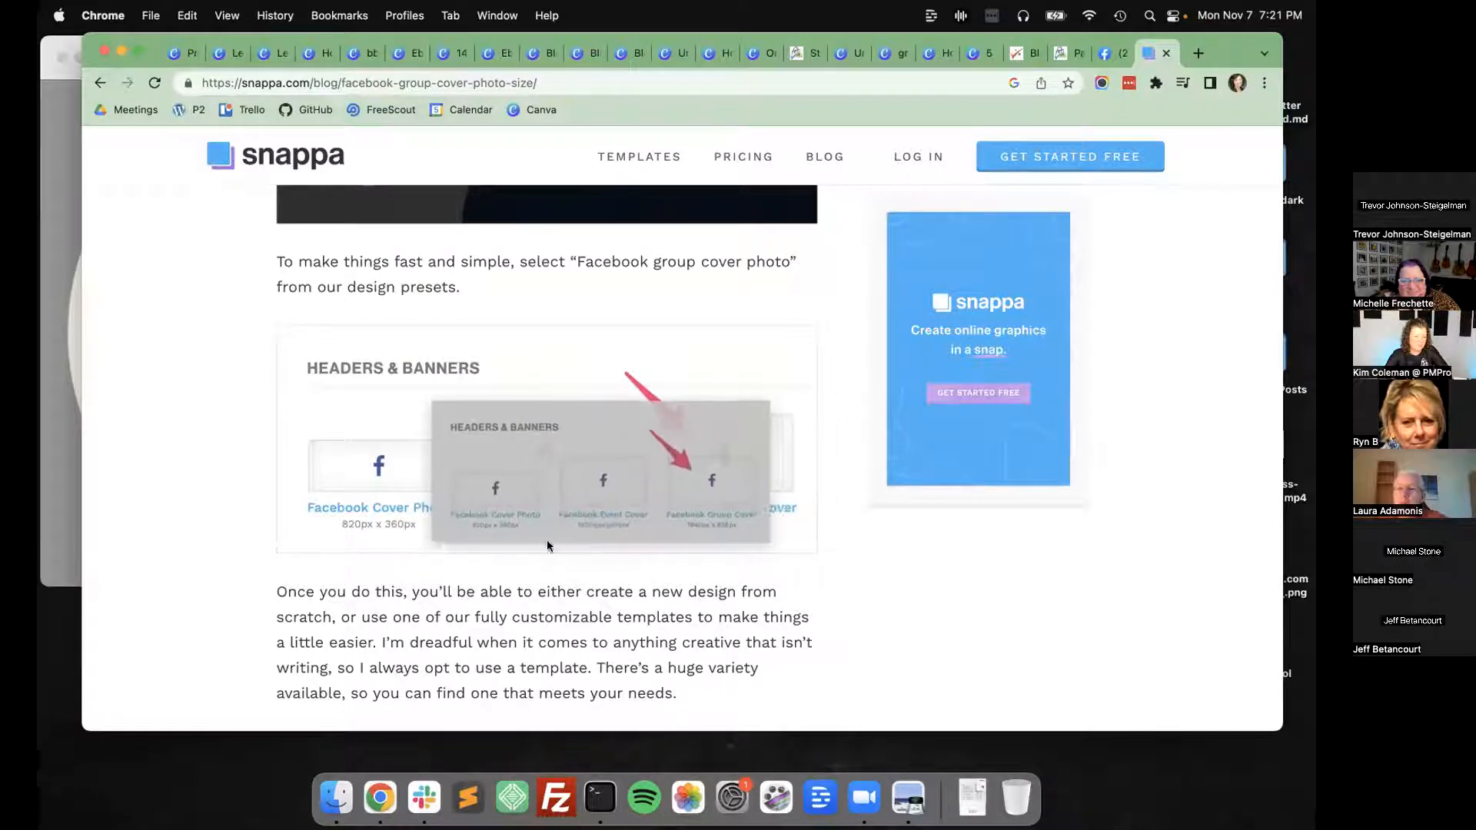
pyautogui.press('super+Left')
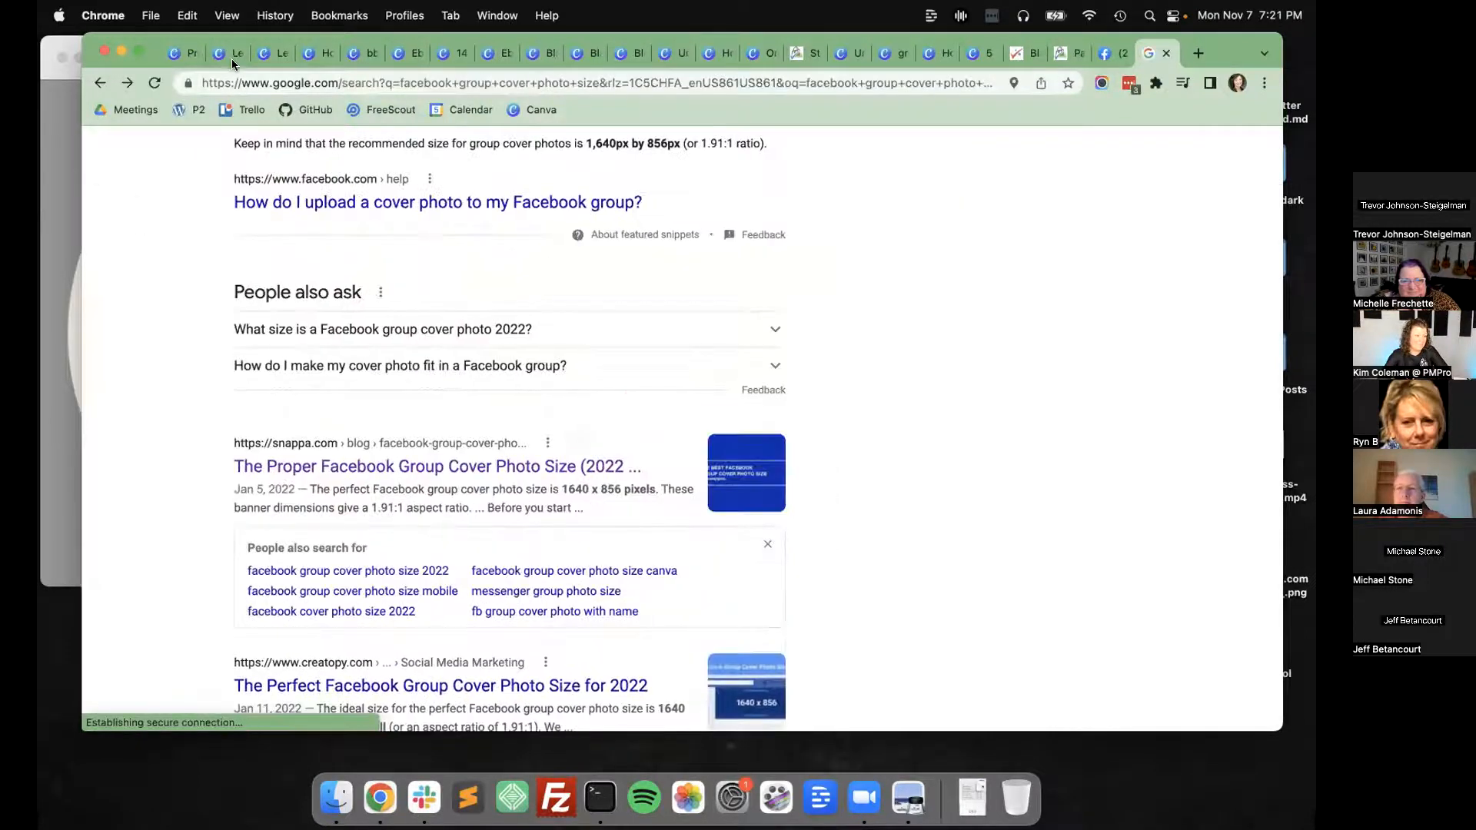
# Check the custom size of the WPROC Facebook cover in Canva's Resize options and compare it with the 1640 × 856 px copy.
pyautogui.click(228, 53)
pyautogui.click(274, 150)
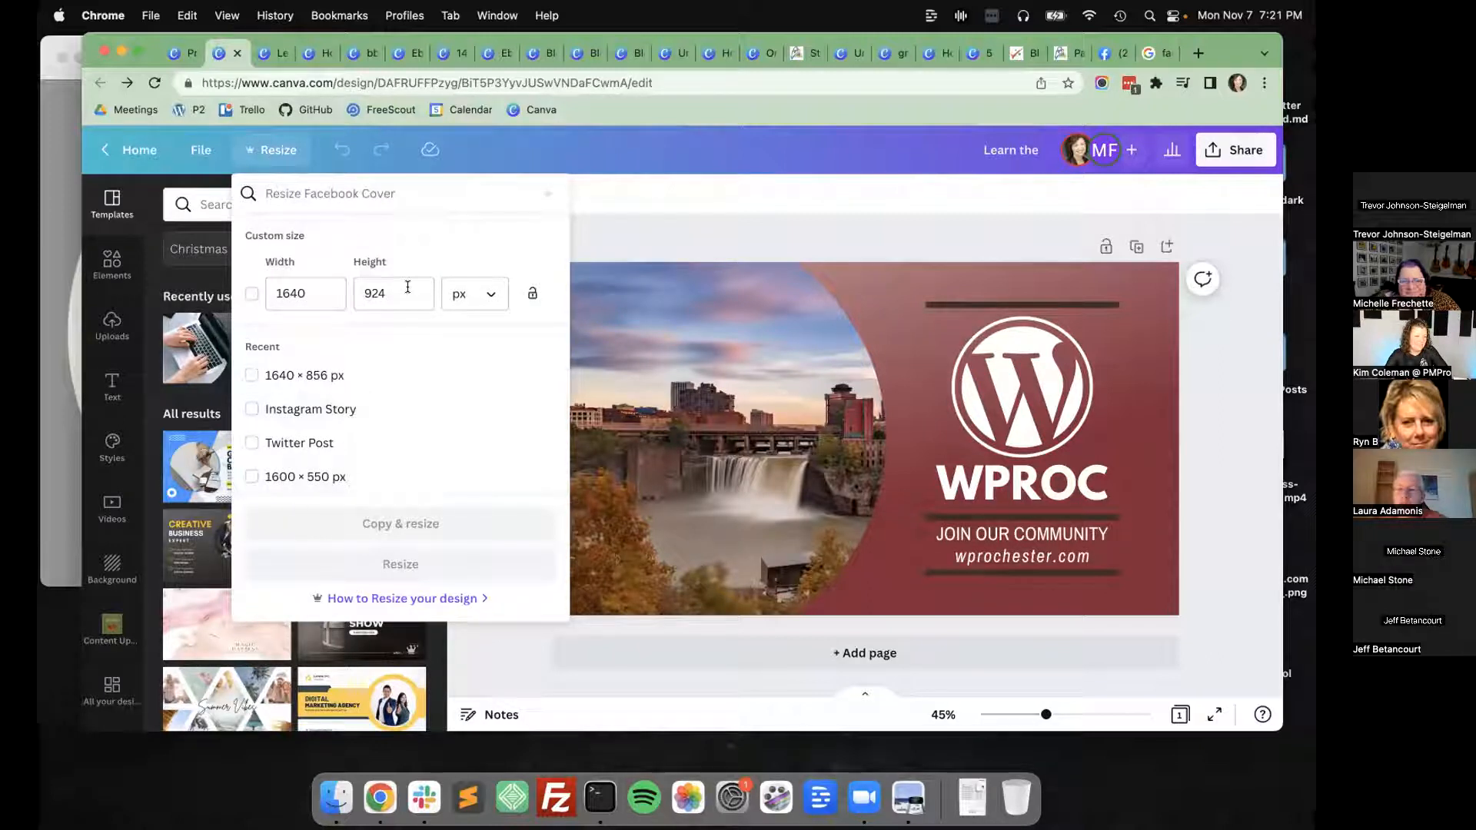
pyautogui.scroll(-3, 302, 242)
pyautogui.scroll(3, 303, 242)
pyautogui.click(685, 228)
pyautogui.click(279, 52)
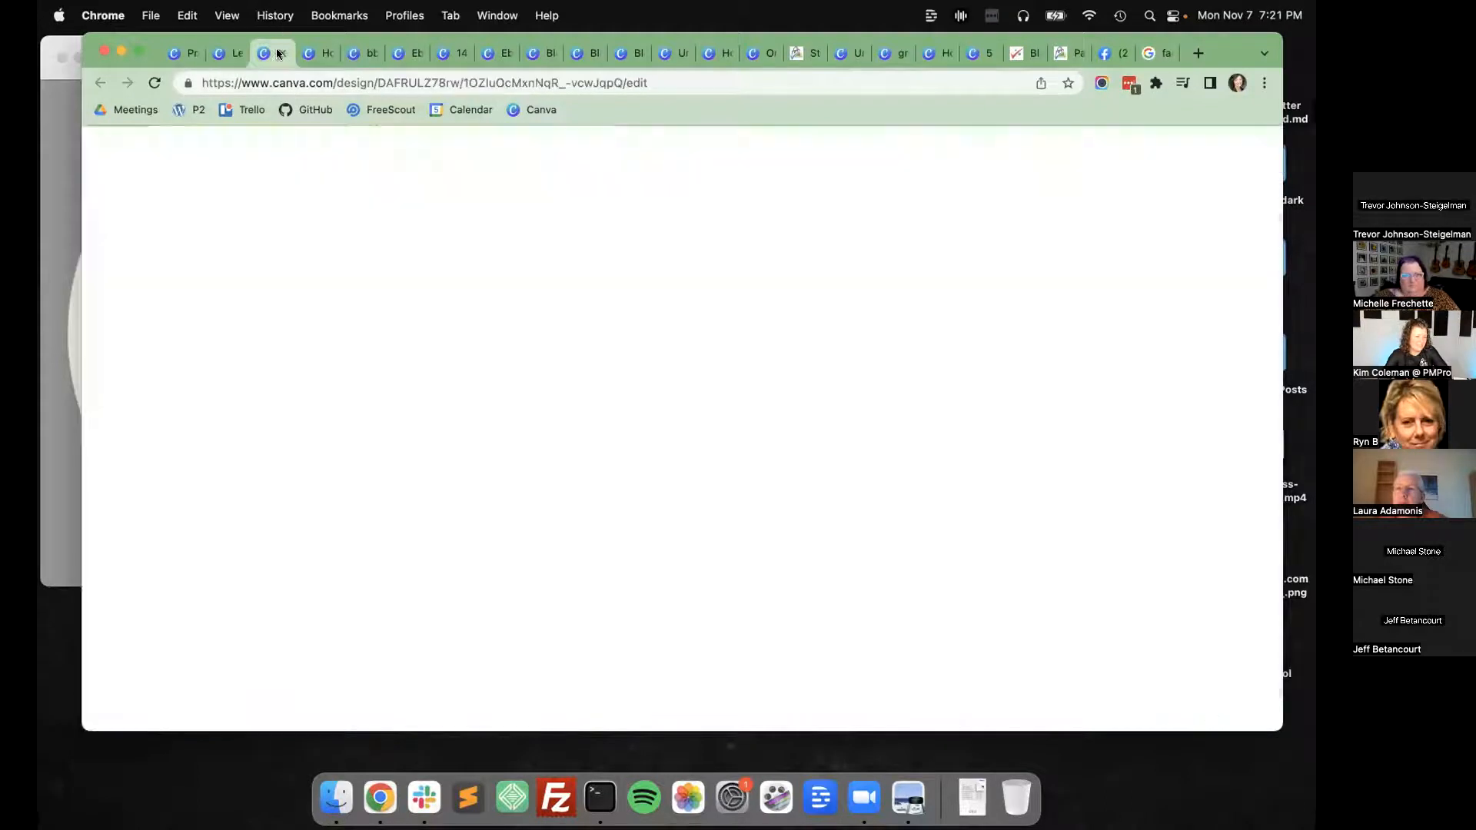
pyautogui.click(251, 147)
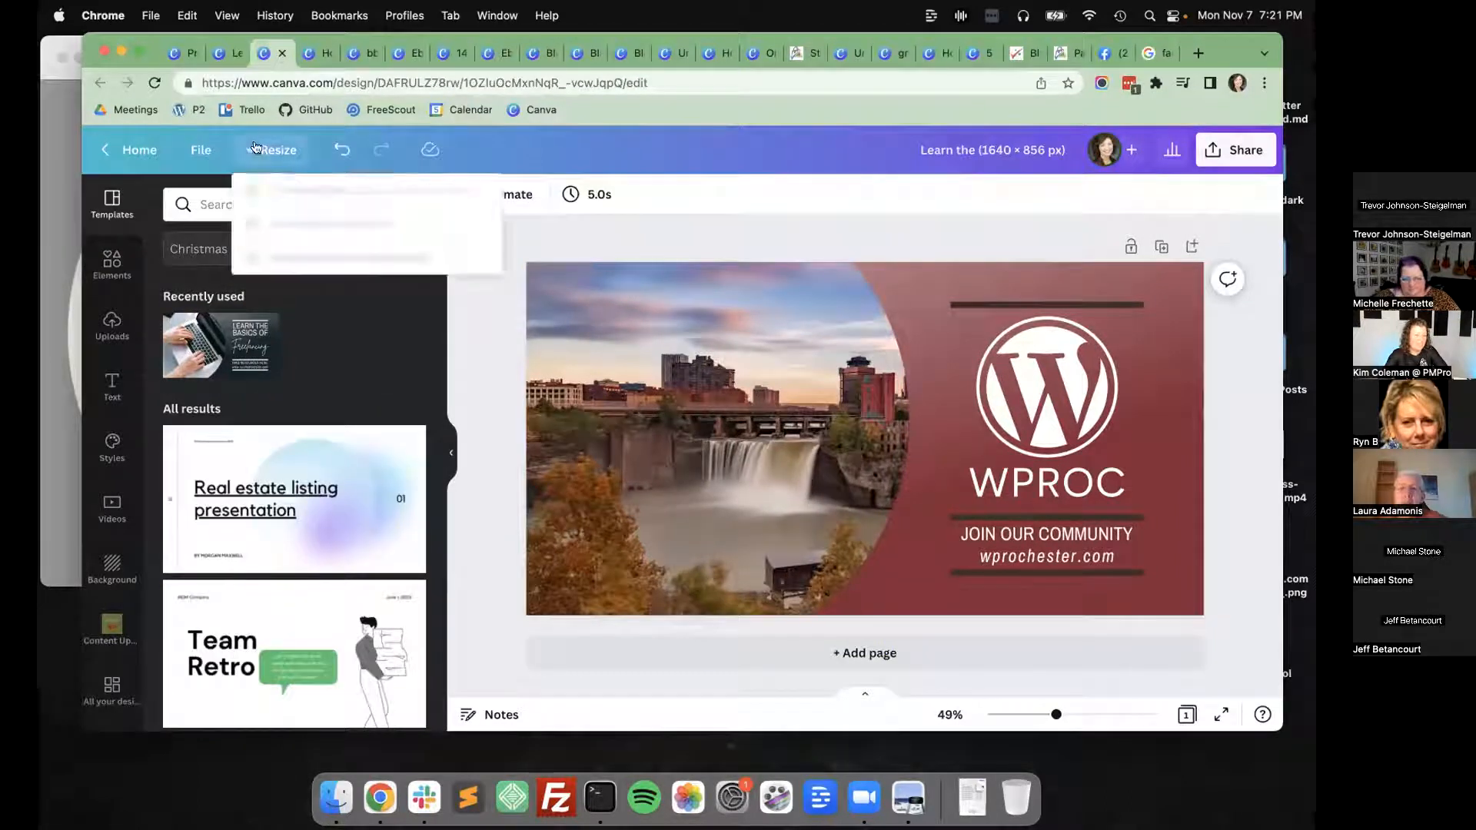
pyautogui.click(650, 239)
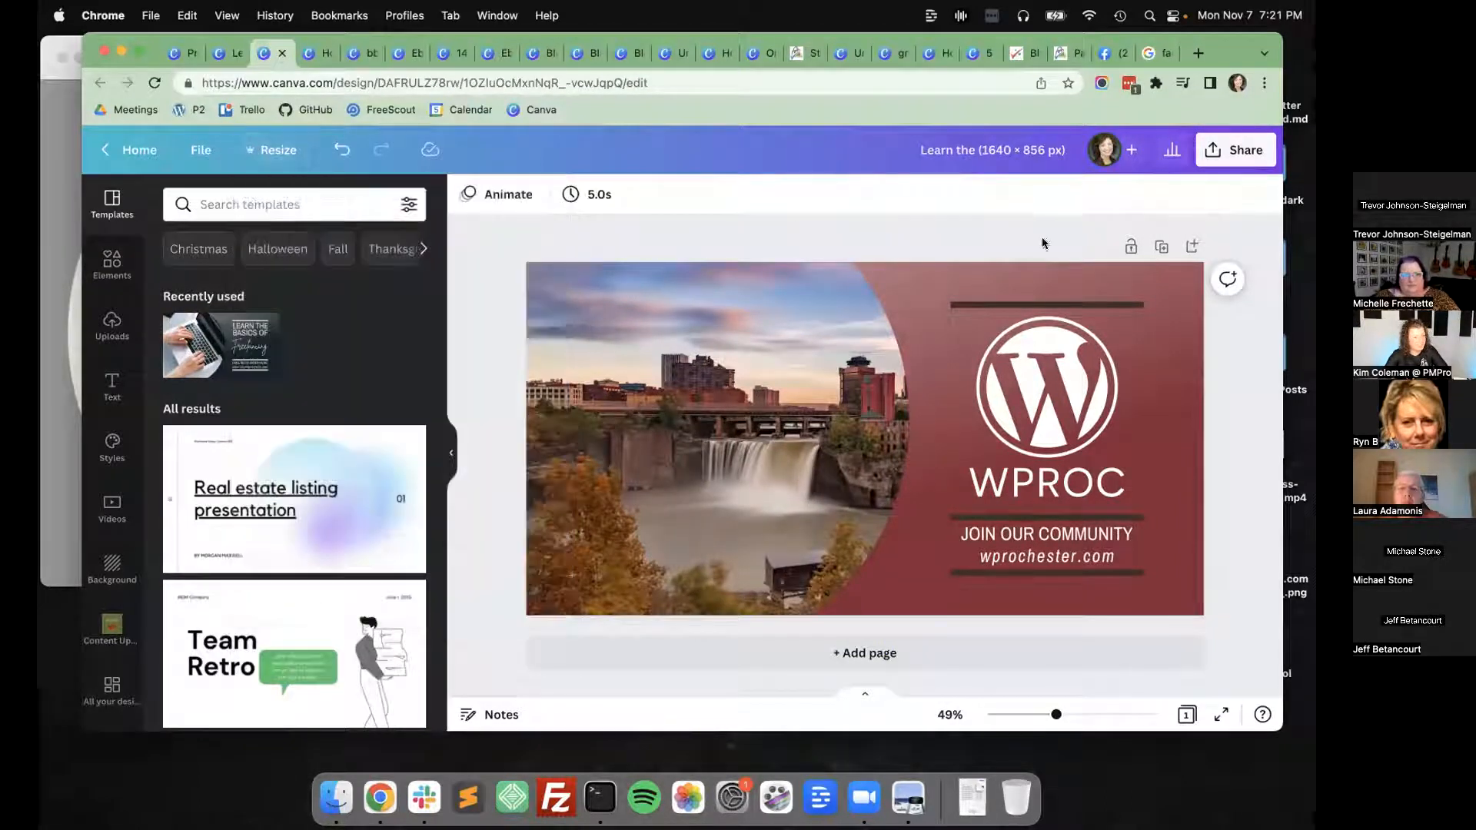
# Open the 1640 × 856 px WPROC design to anyone with the link and copy its sharing link.
pyautogui.click(1209, 158)
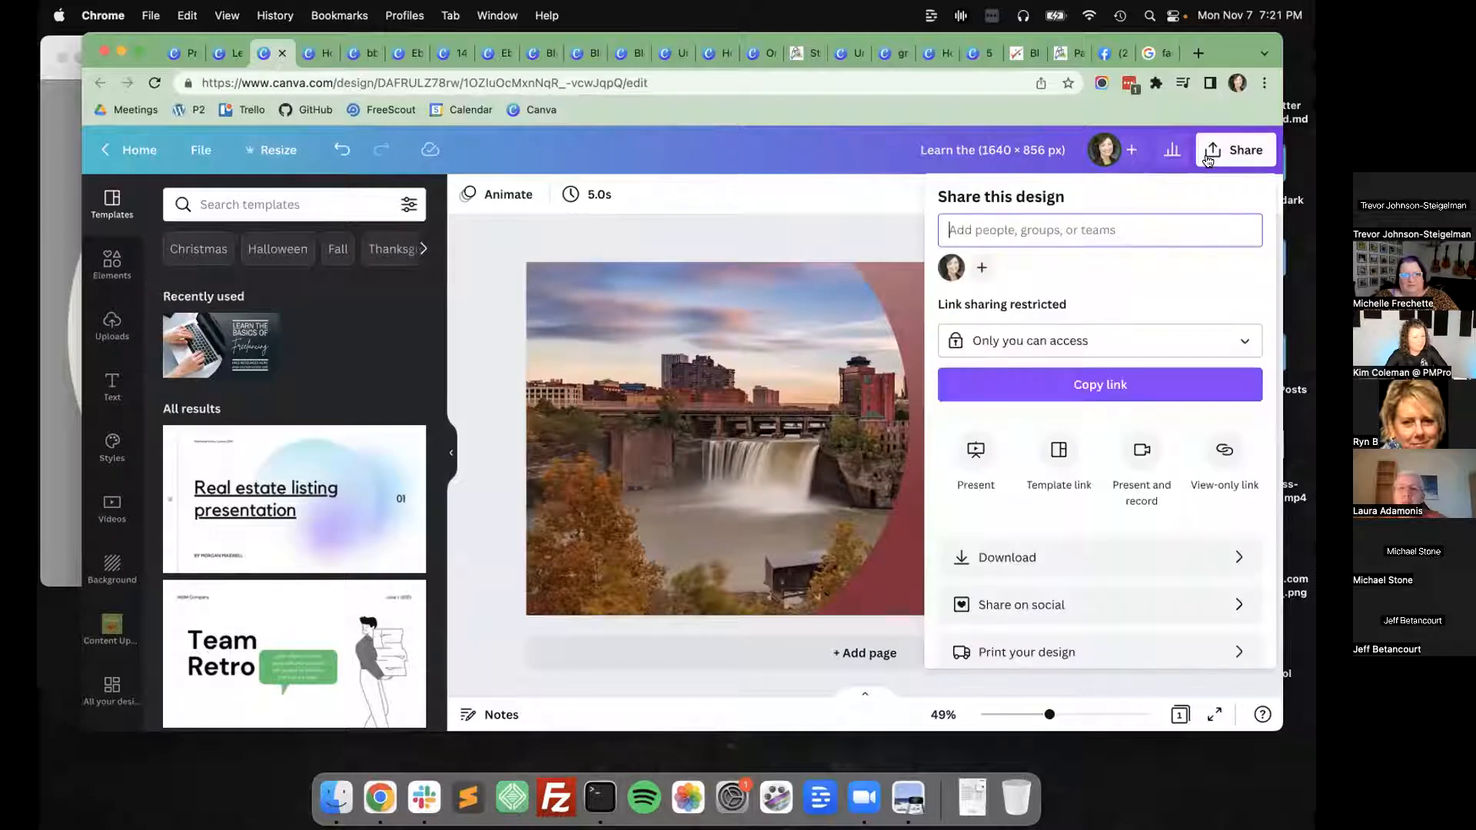
pyautogui.click(1090, 338)
pyautogui.click(1031, 566)
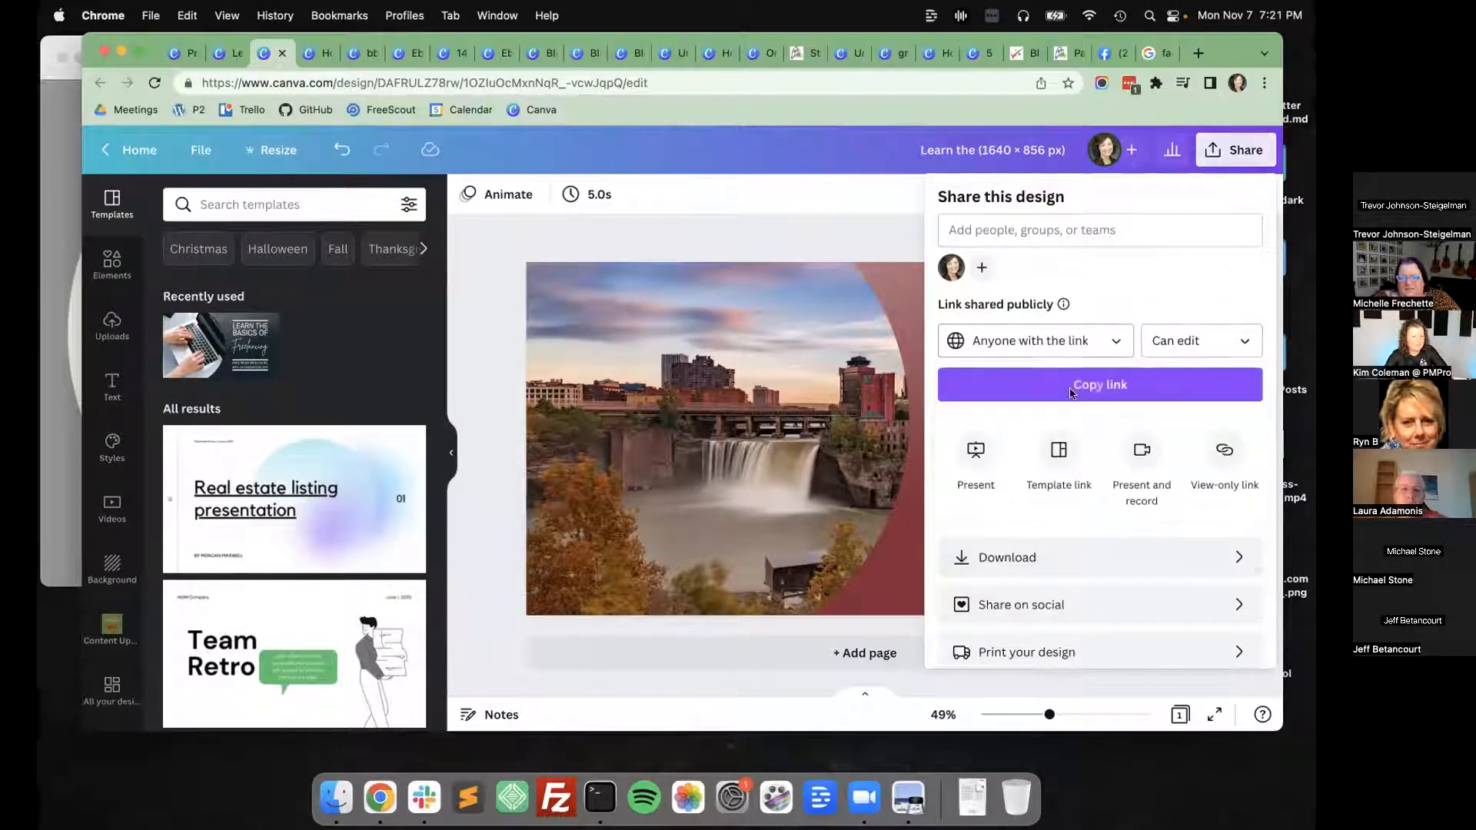
pyautogui.click(1098, 388)
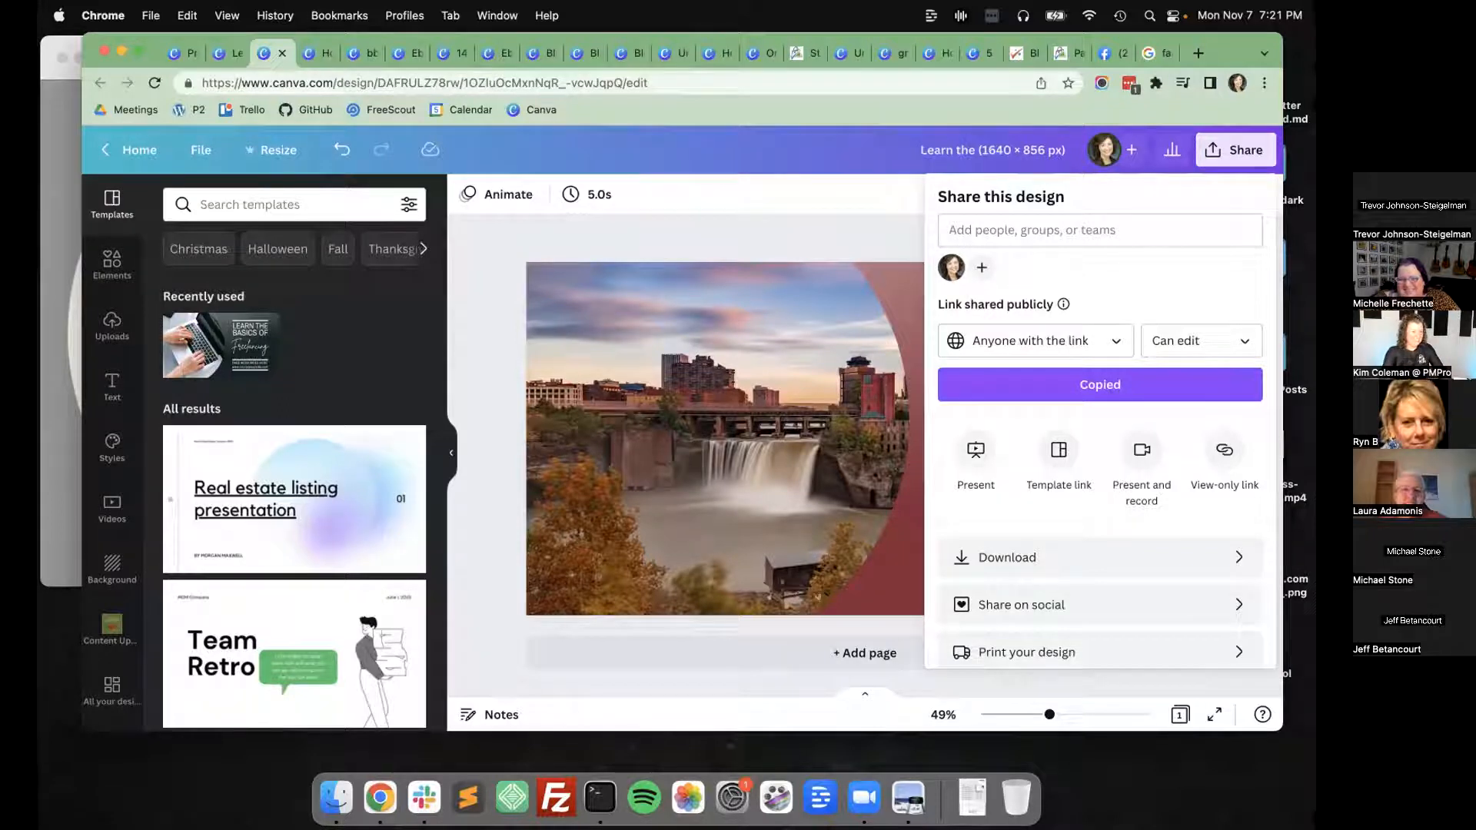
pyautogui.click(484, 311)
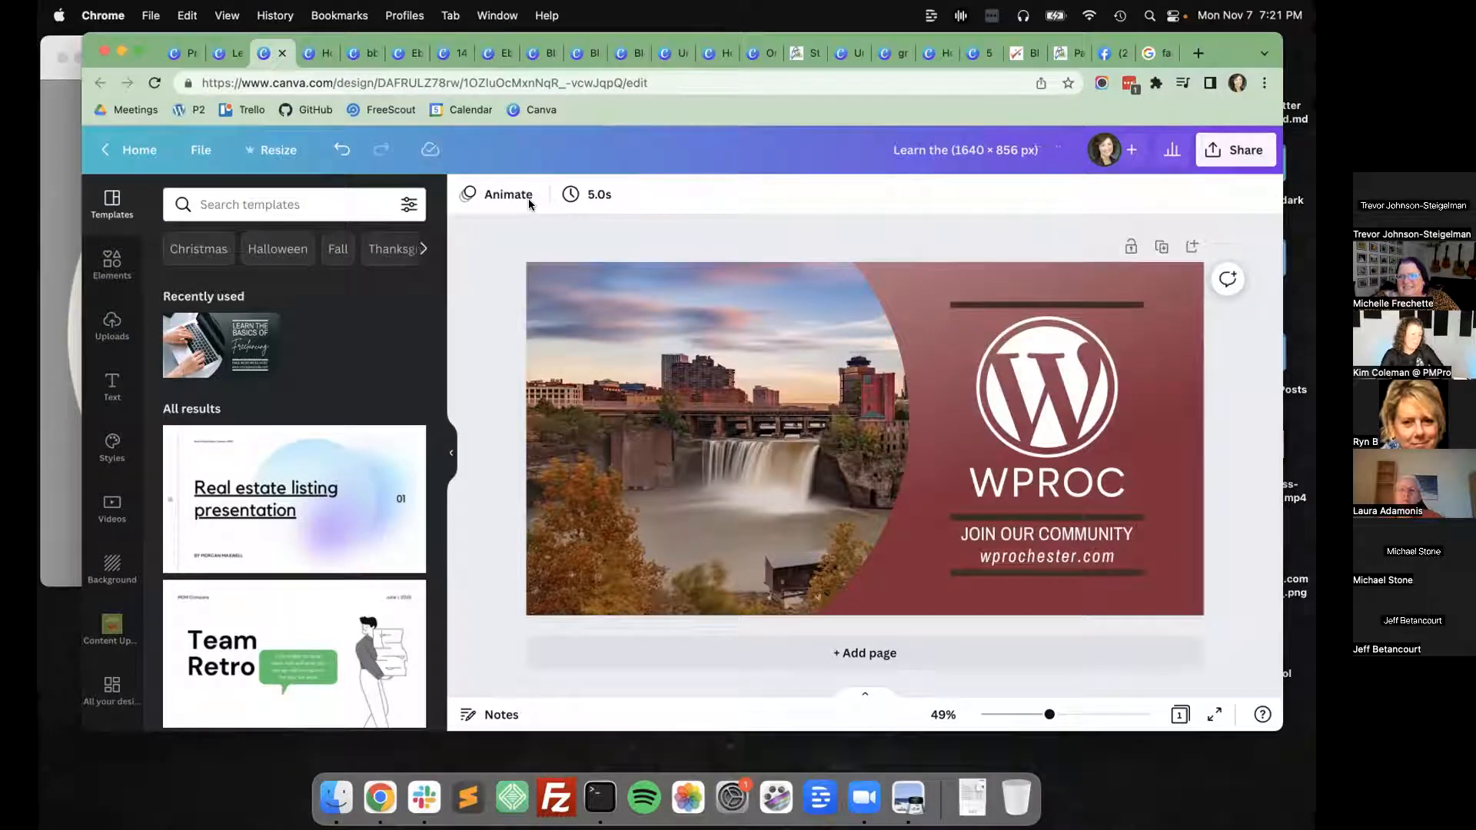
# Close the Paid Memberships Pro step-by-step guides page and the leftover guide design tabs, including 14 Tips to Reduce Churn.
pyautogui.click(800, 53)
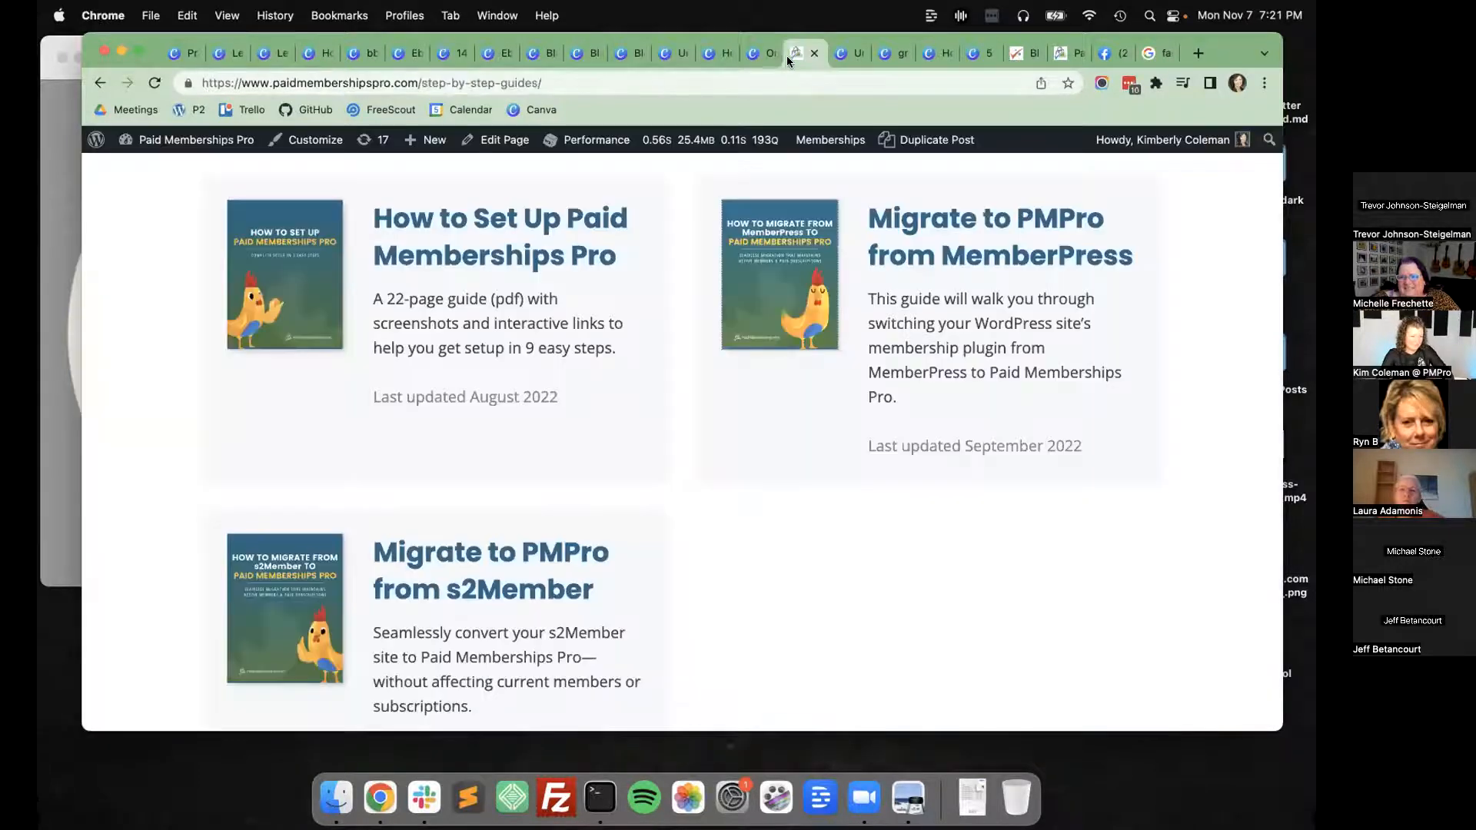
pyautogui.press('super+w')
pyautogui.press('super+w')
pyautogui.click(428, 56)
pyautogui.press('super+w')
pyautogui.press('super+w')
pyautogui.press('super+w')
pyautogui.press('super+w')
pyautogui.press('super+w')
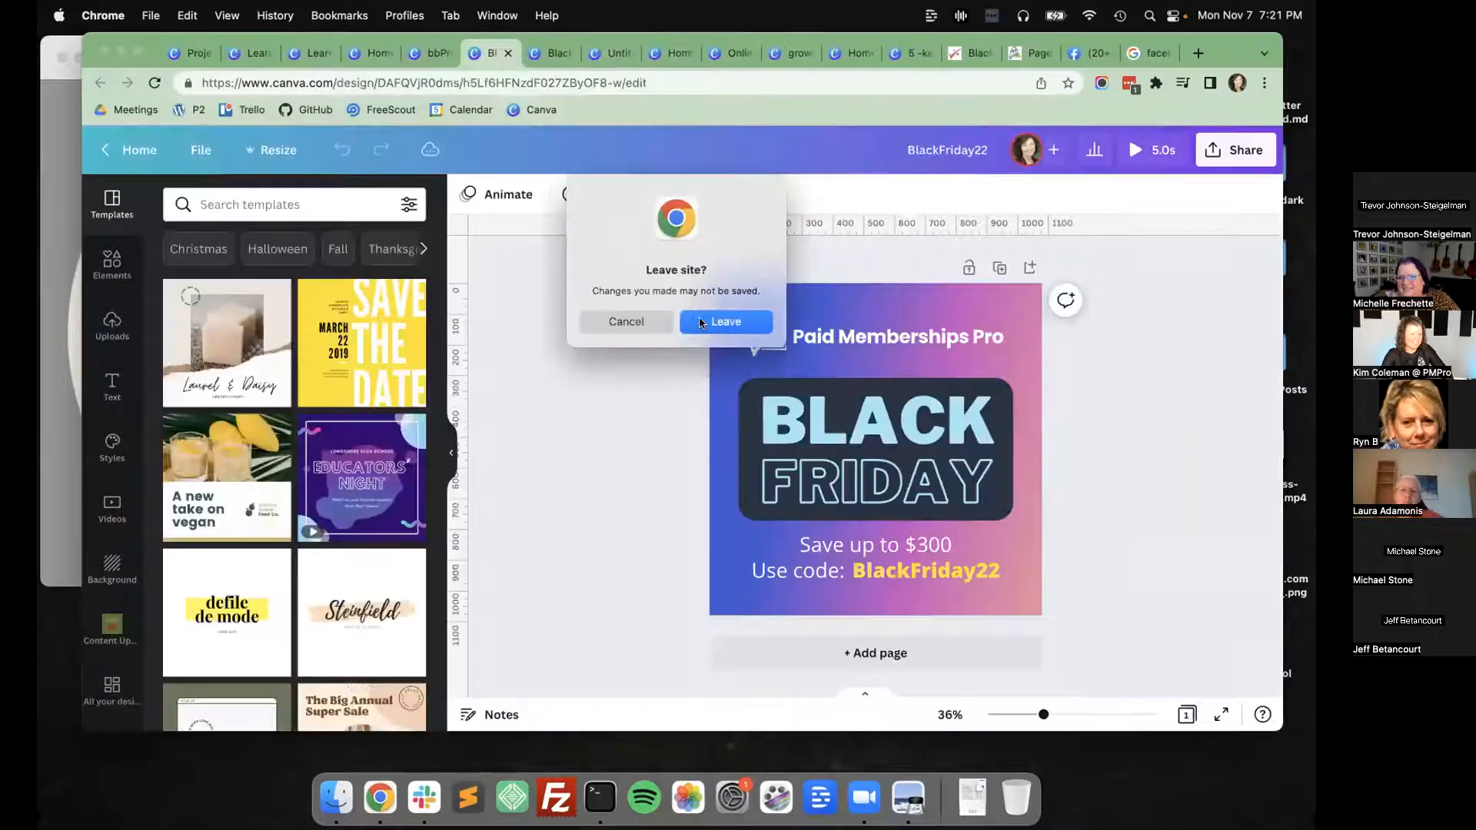
# Close the BlackFriday22 design tabs and the other finished design tabs that follow them.
pyautogui.click(701, 323)
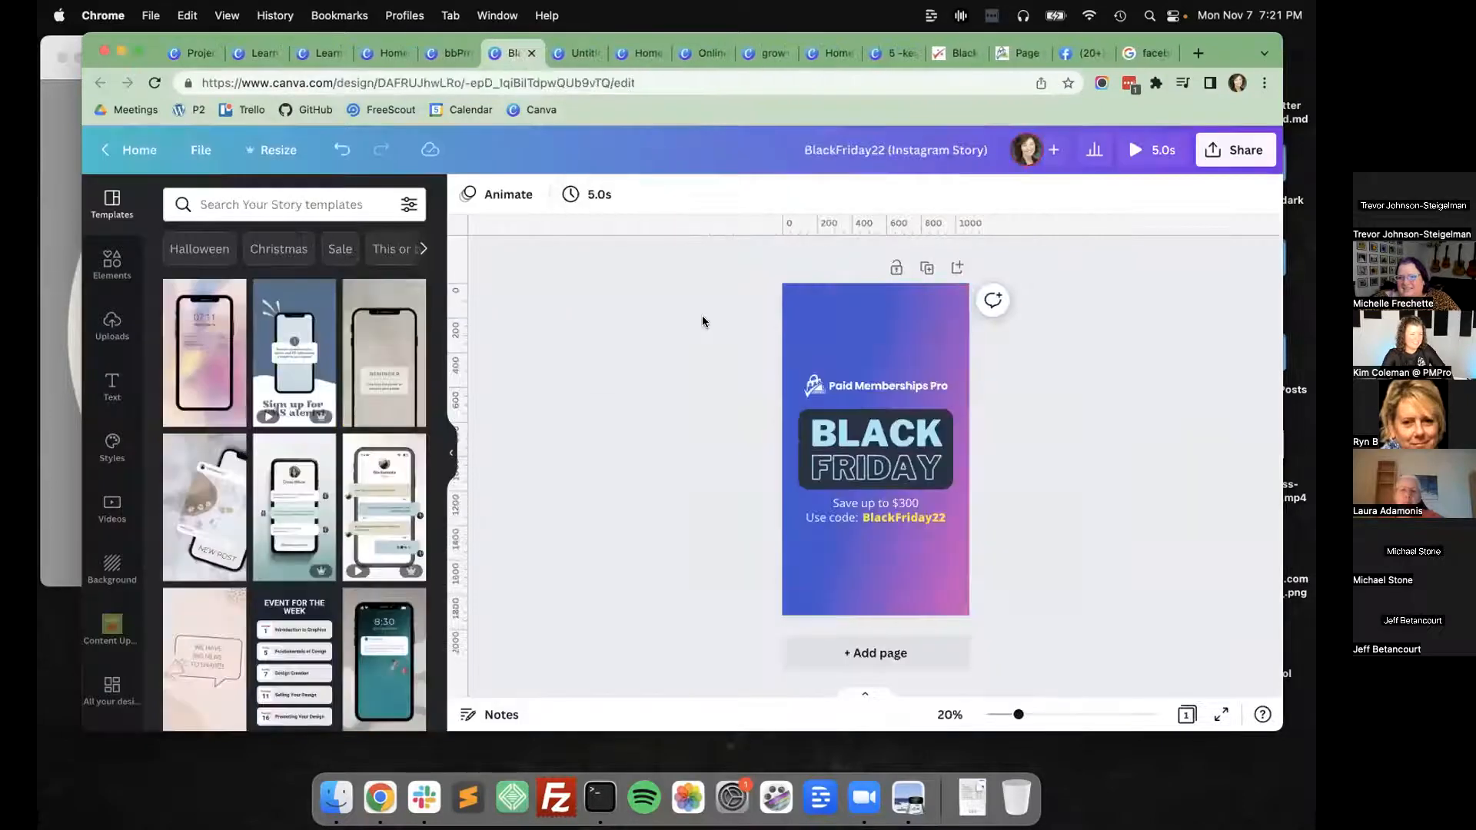
pyautogui.press('super+w')
pyautogui.press('super+w')
pyautogui.click(707, 321)
pyautogui.press('super+w')
pyautogui.press('super+w')
pyautogui.press('super+w')
pyautogui.press('super+w')
pyautogui.press('super+w')
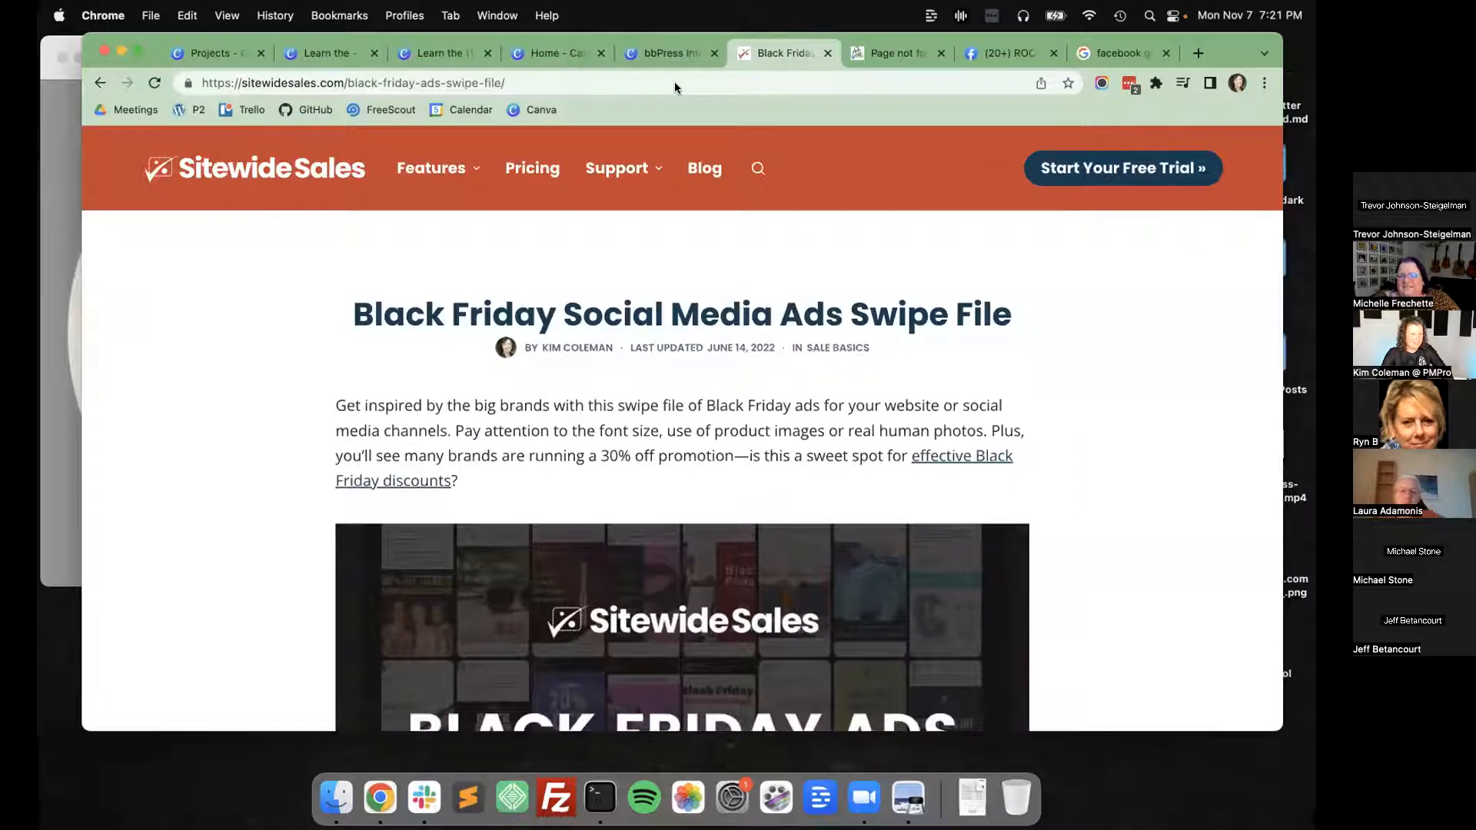
# Close the Canva home, bbPress and original Facebook Cover WPROC design tabs, keeping the 1640 × 856 px copy open.
pyautogui.click(552, 50)
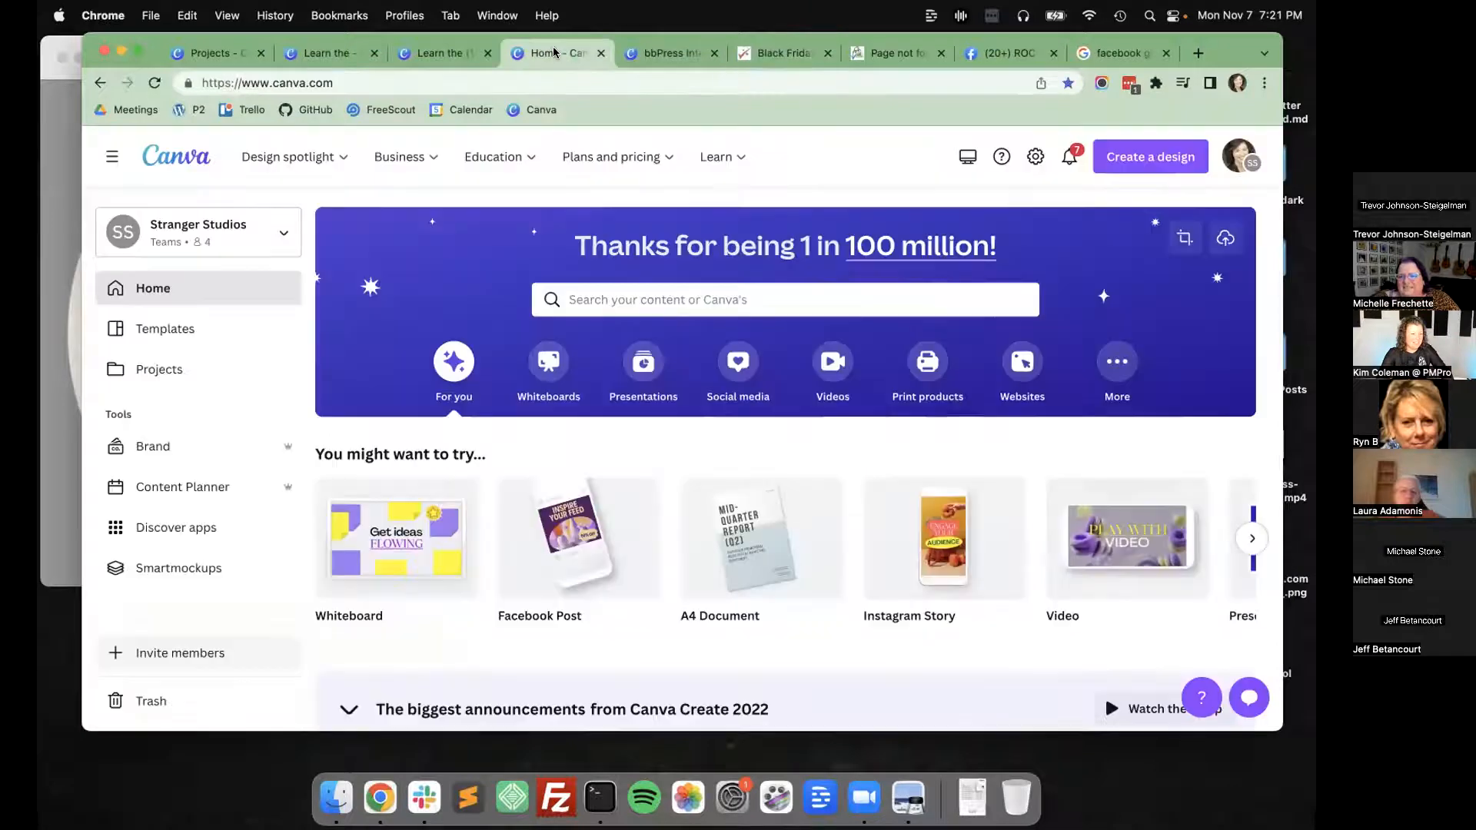
pyautogui.press('super+w')
pyautogui.press('super+w')
pyautogui.click(506, 52)
pyautogui.click(384, 49)
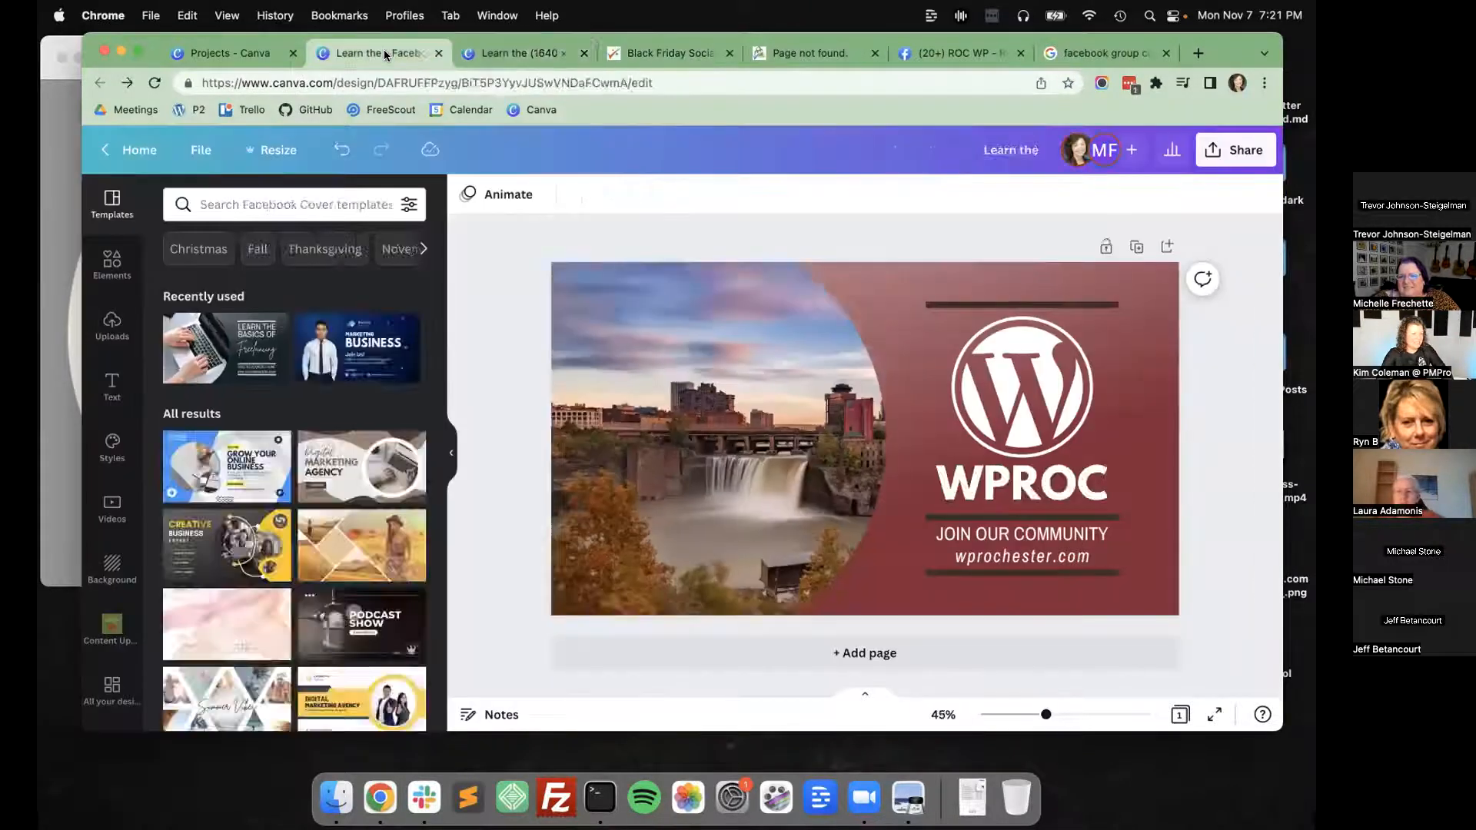
pyautogui.press('super+w')
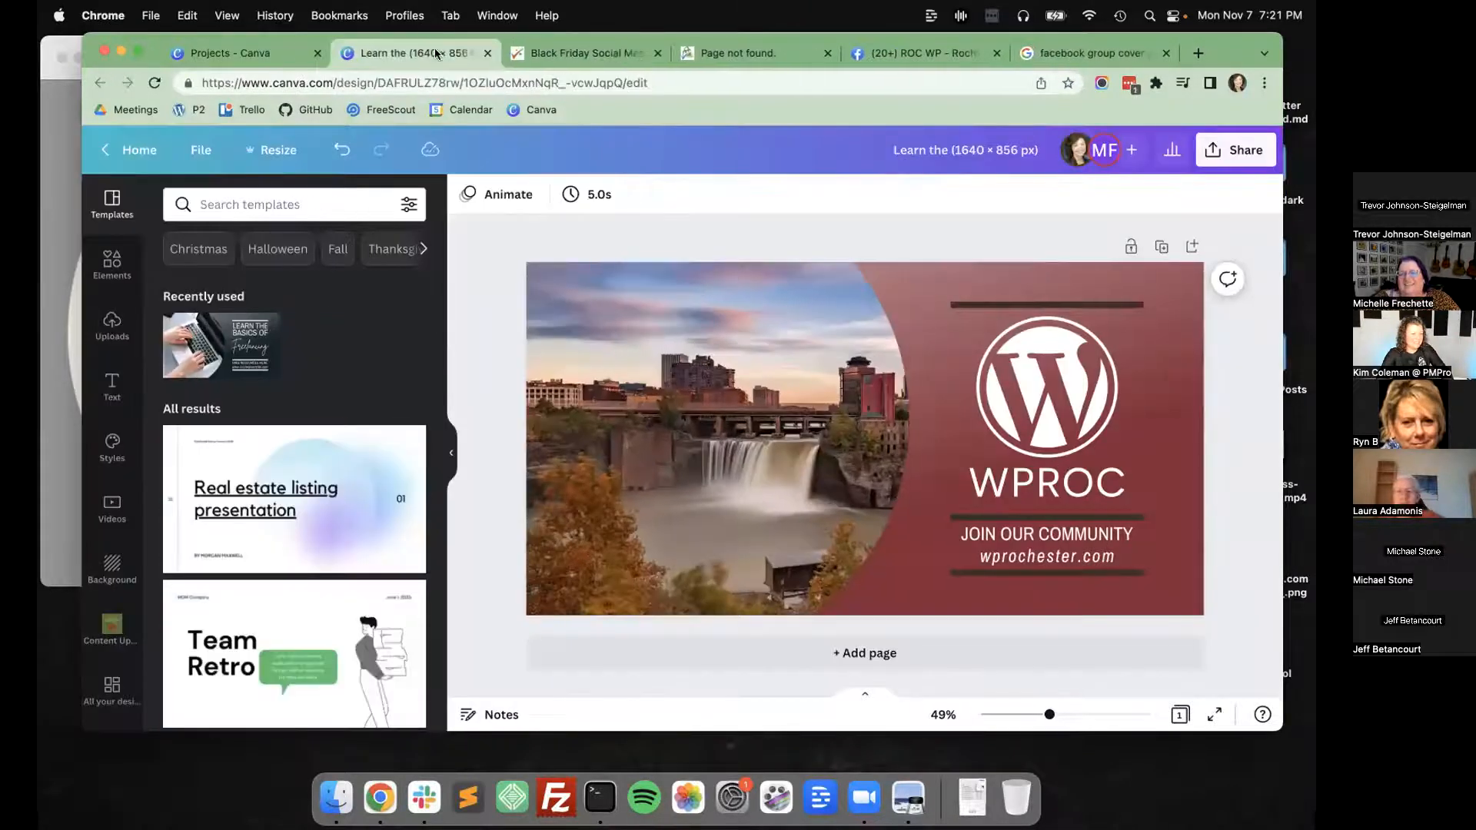
# Close the Facebook group cover search results and reload the ROC WP group page to check its cover and latest post.
pyautogui.click(1084, 50)
pyautogui.press('super+w')
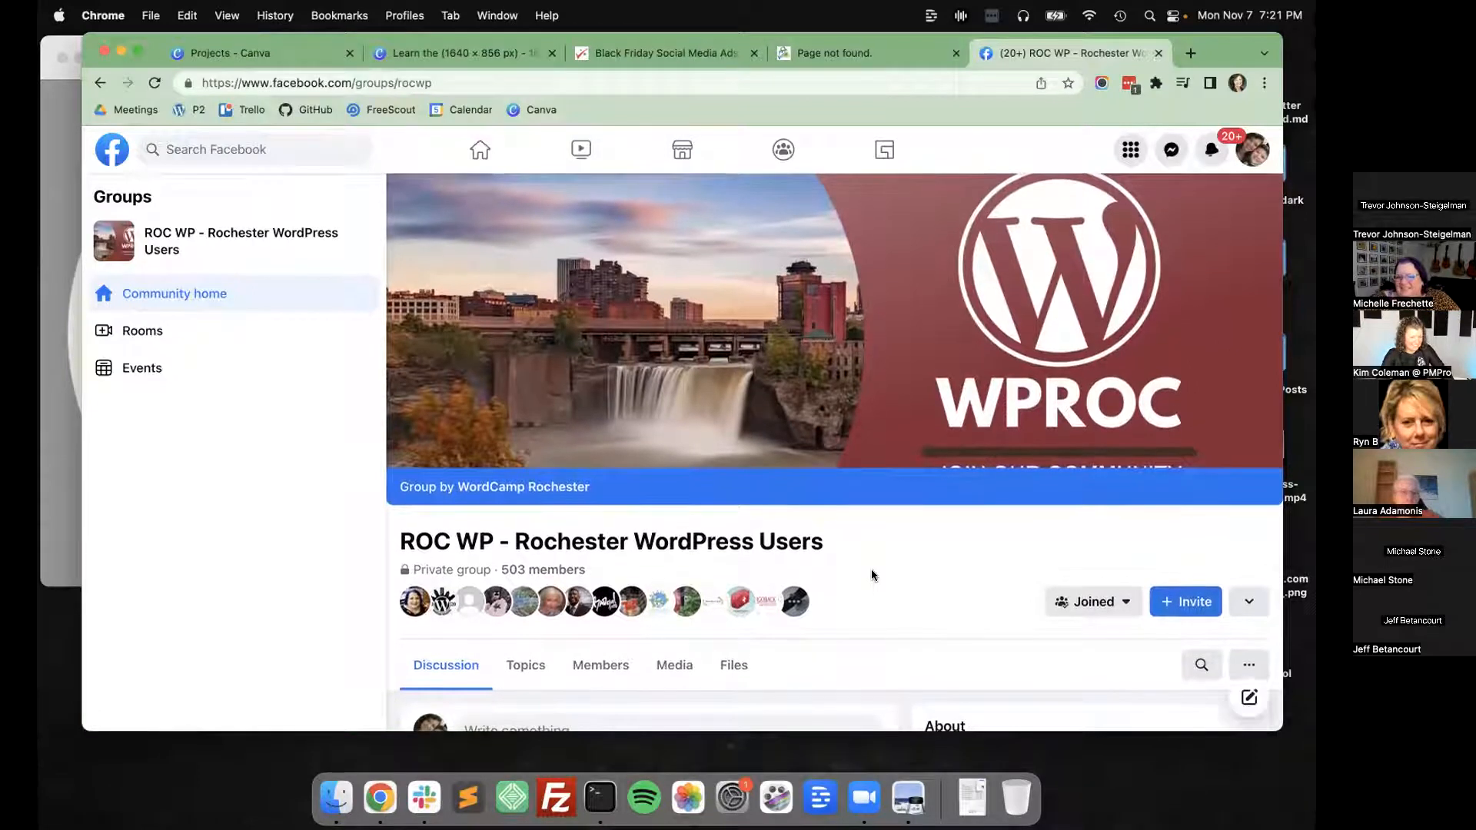
pyautogui.press('super+r')
pyautogui.scroll(-3, 878, 573)
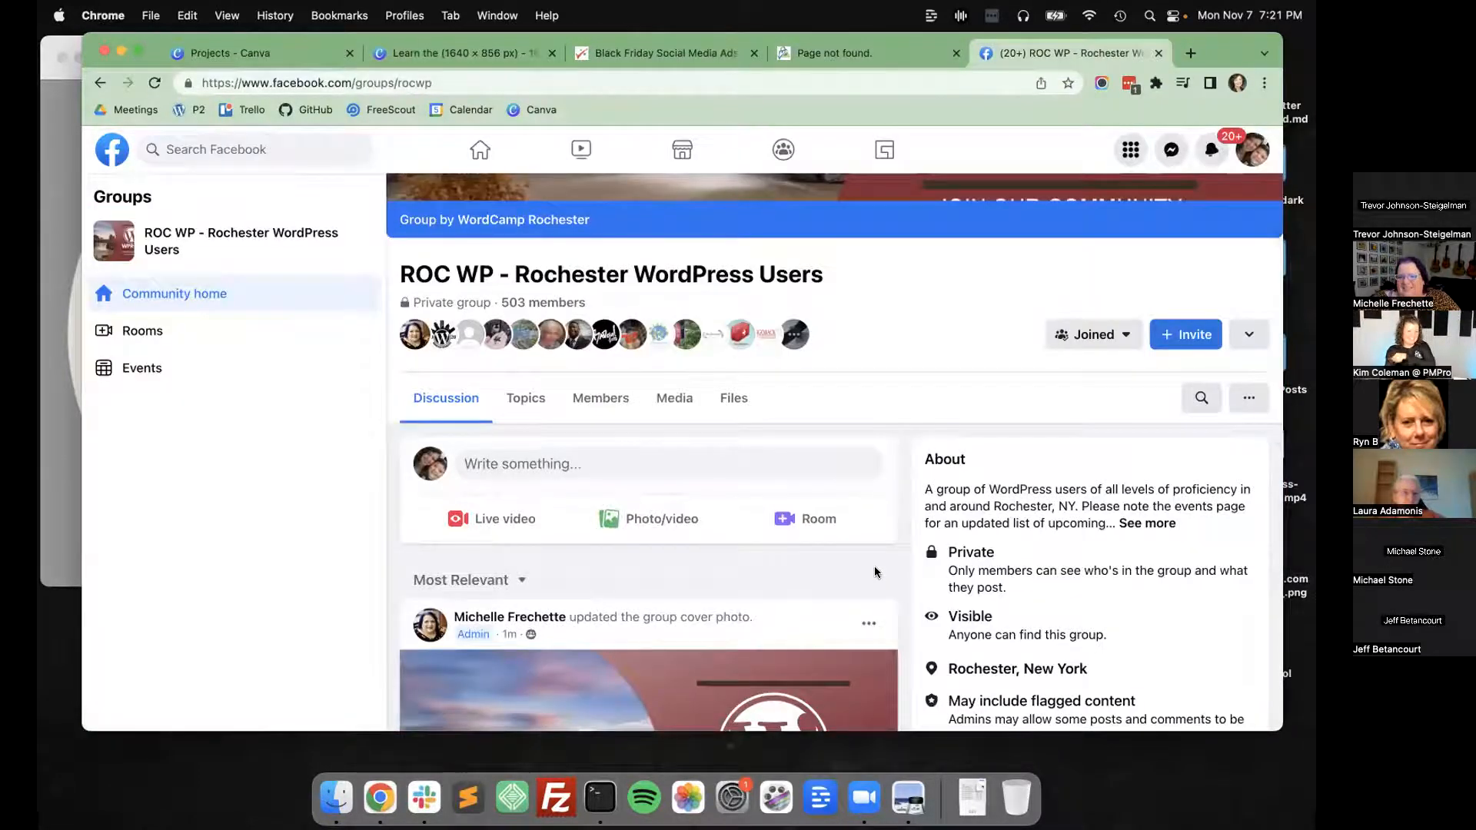
pyautogui.scroll(4, 886, 489)
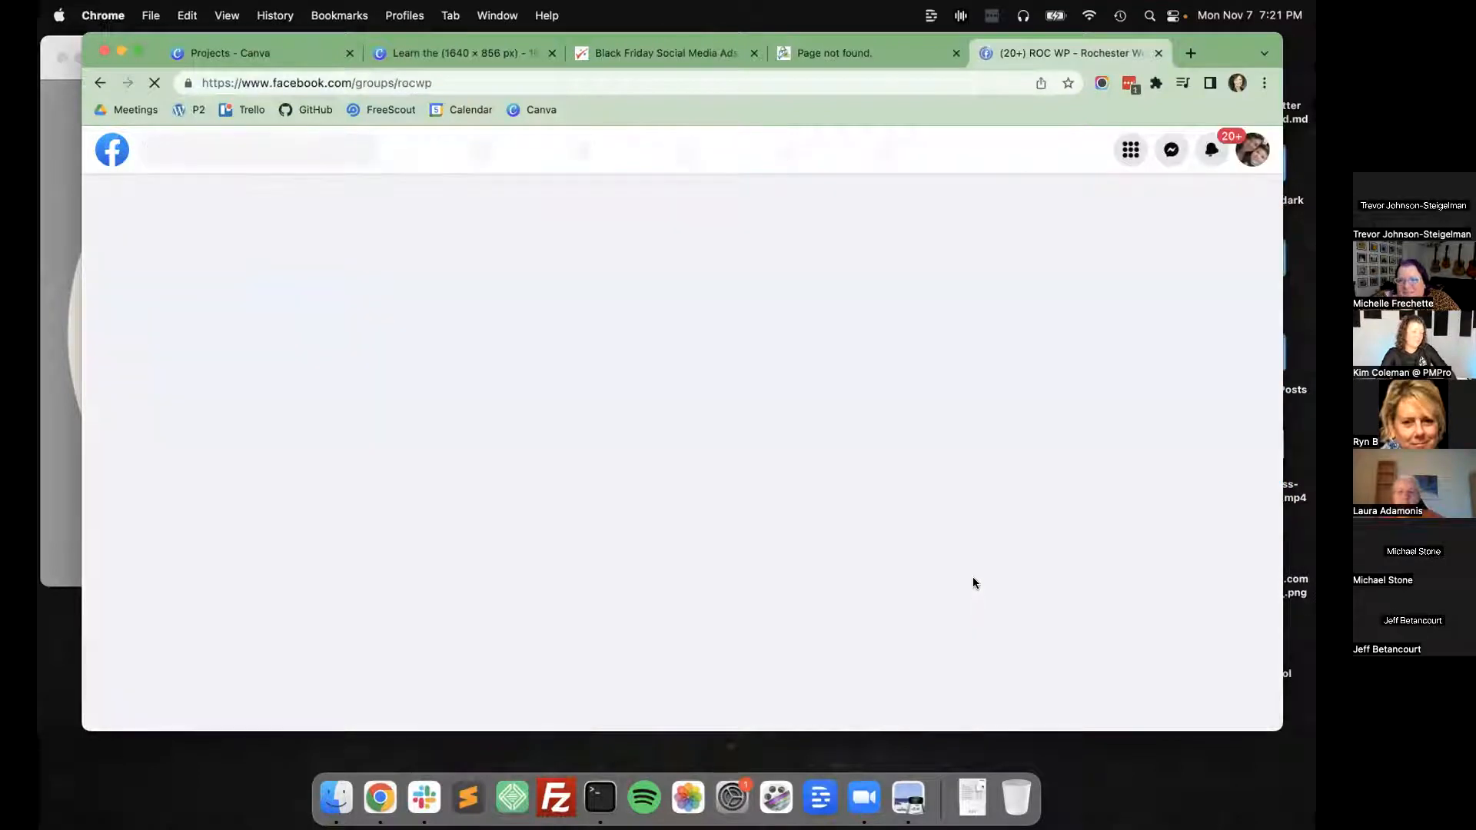
pyautogui.scroll(3, 972, 569)
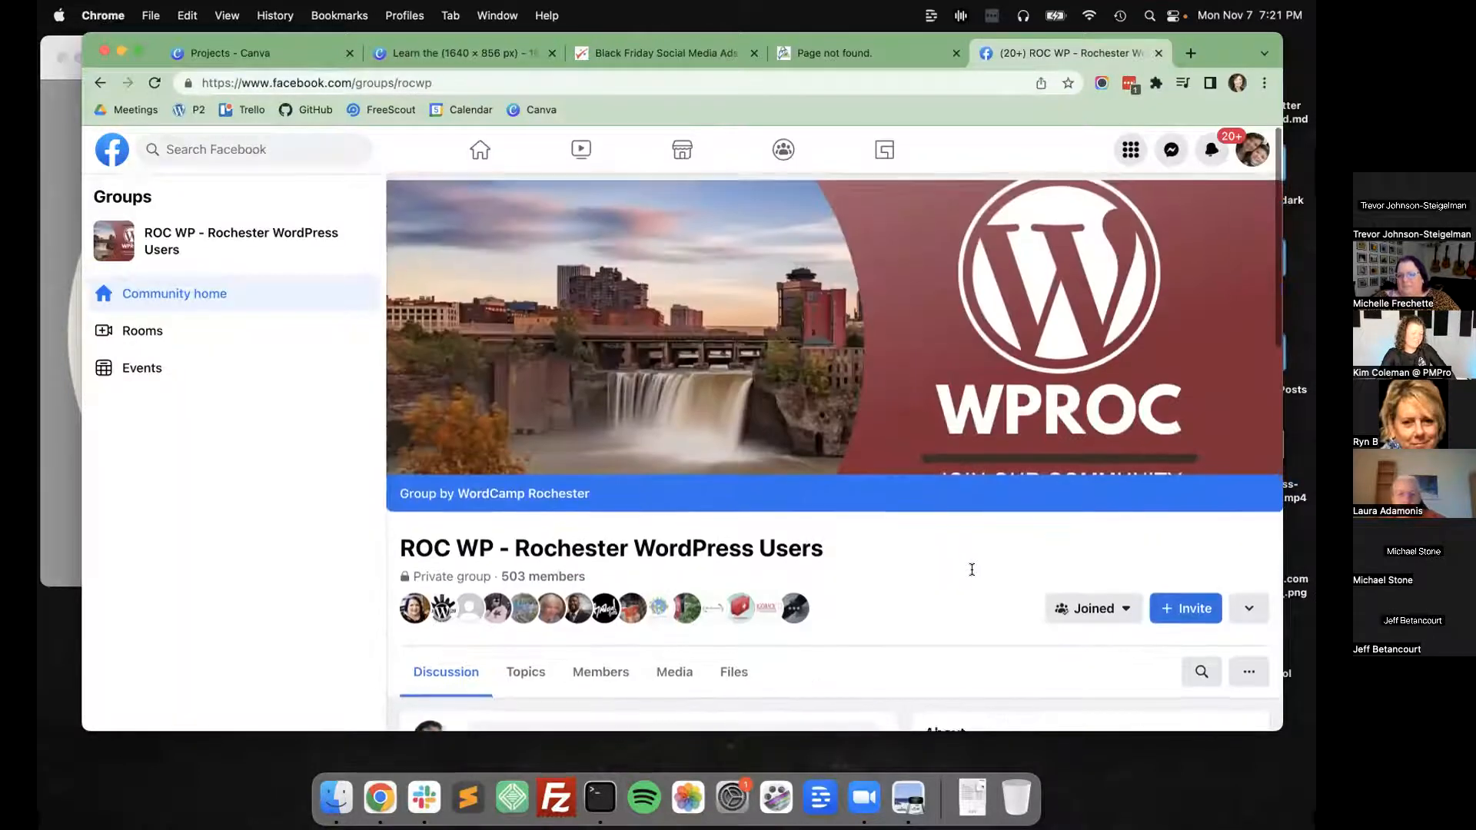
# Close the Paid Memberships Pro page-not-found tab and bring up the Black Friday Social Media Ads Swipe File article.
pyautogui.click(664, 48)
pyautogui.hotkey('ctrl', 'Tab')
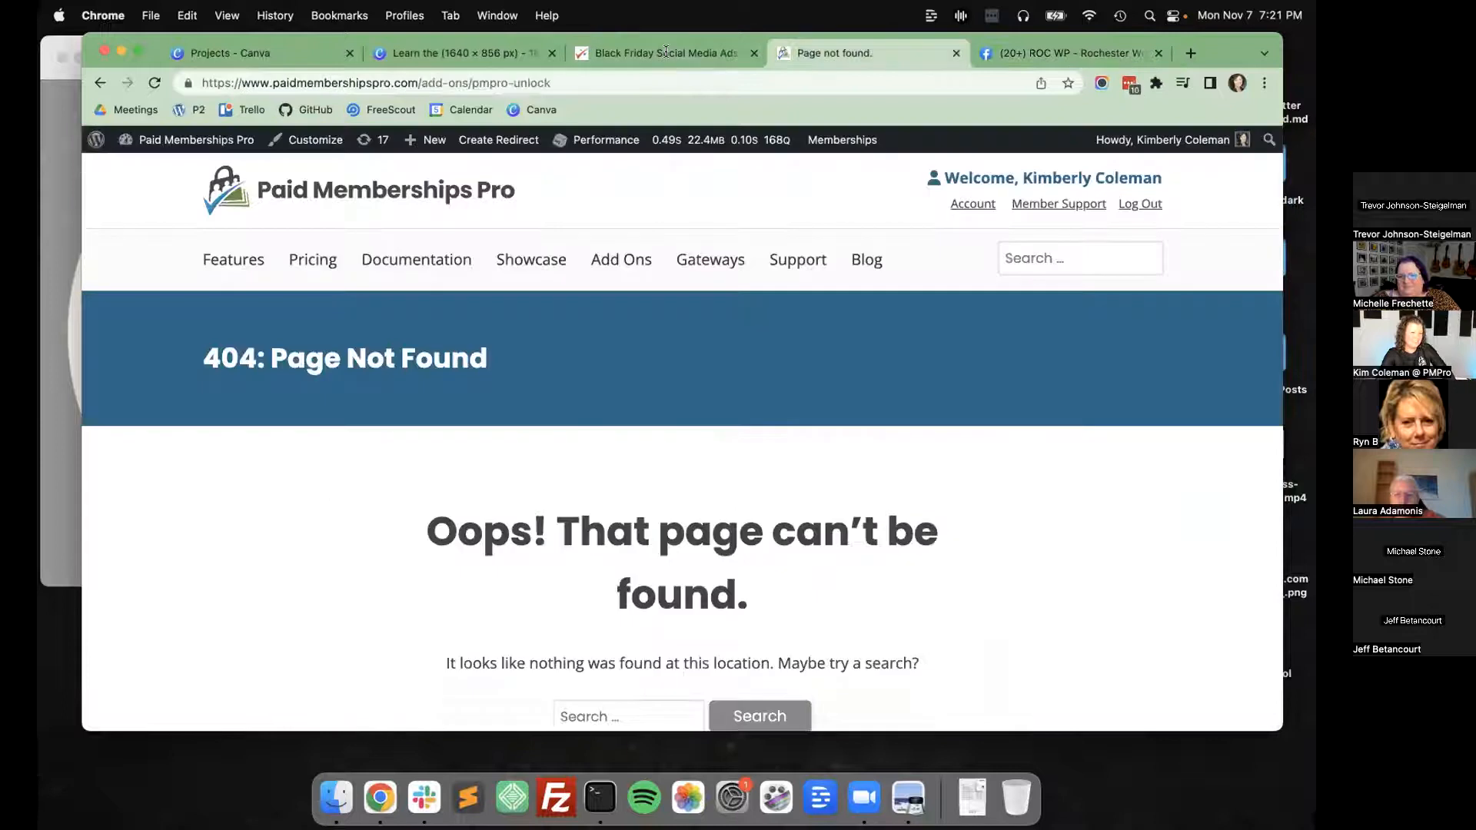
pyautogui.press('super+w')
pyautogui.click(664, 58)
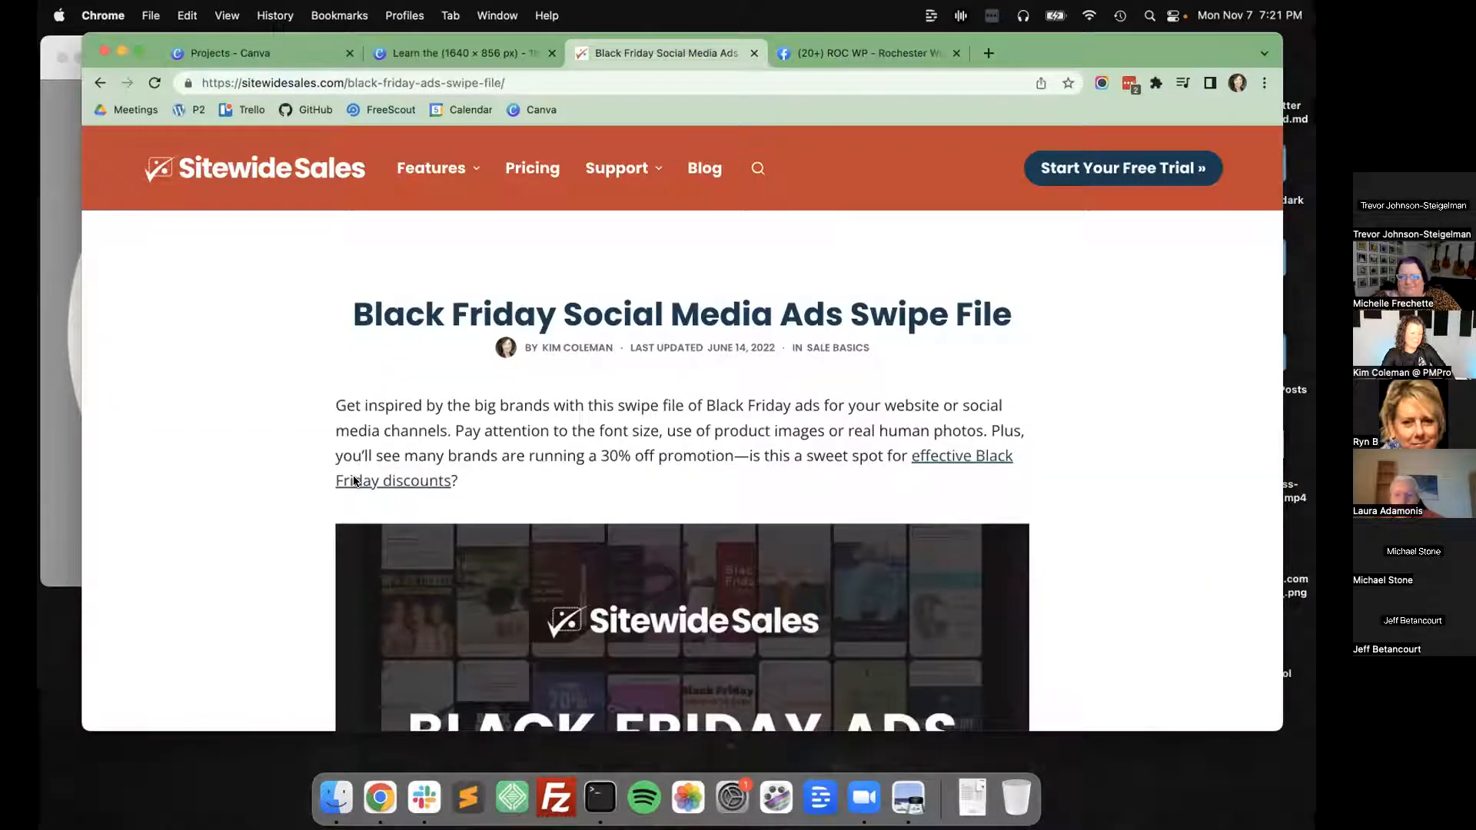
# Keep reloading the ROC WP Facebook group page and examine how the updated cover image is cropped.
pyautogui.click(810, 48)
pyautogui.press('super+r')
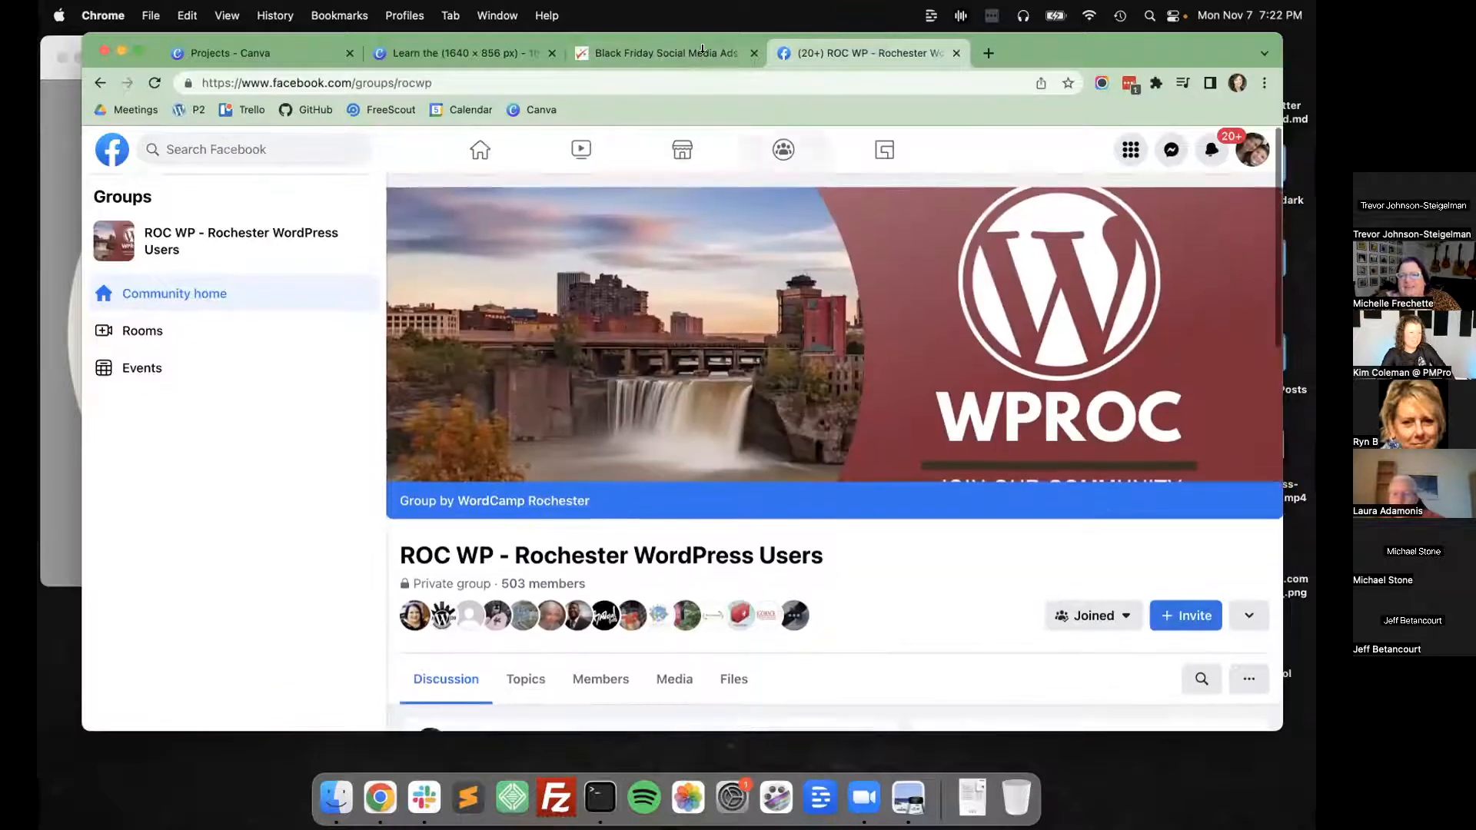
pyautogui.click(698, 55)
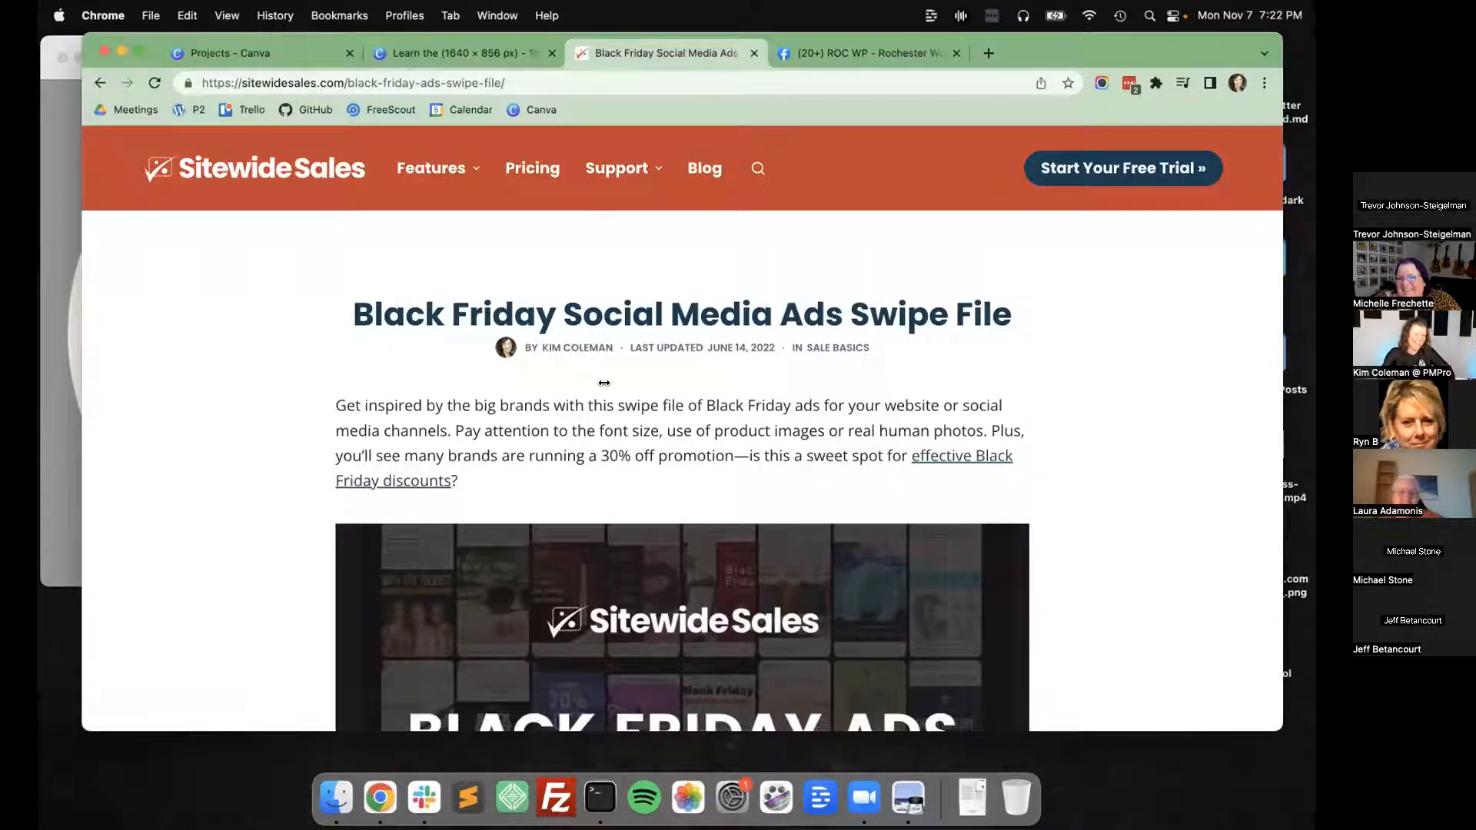
pyautogui.click(831, 51)
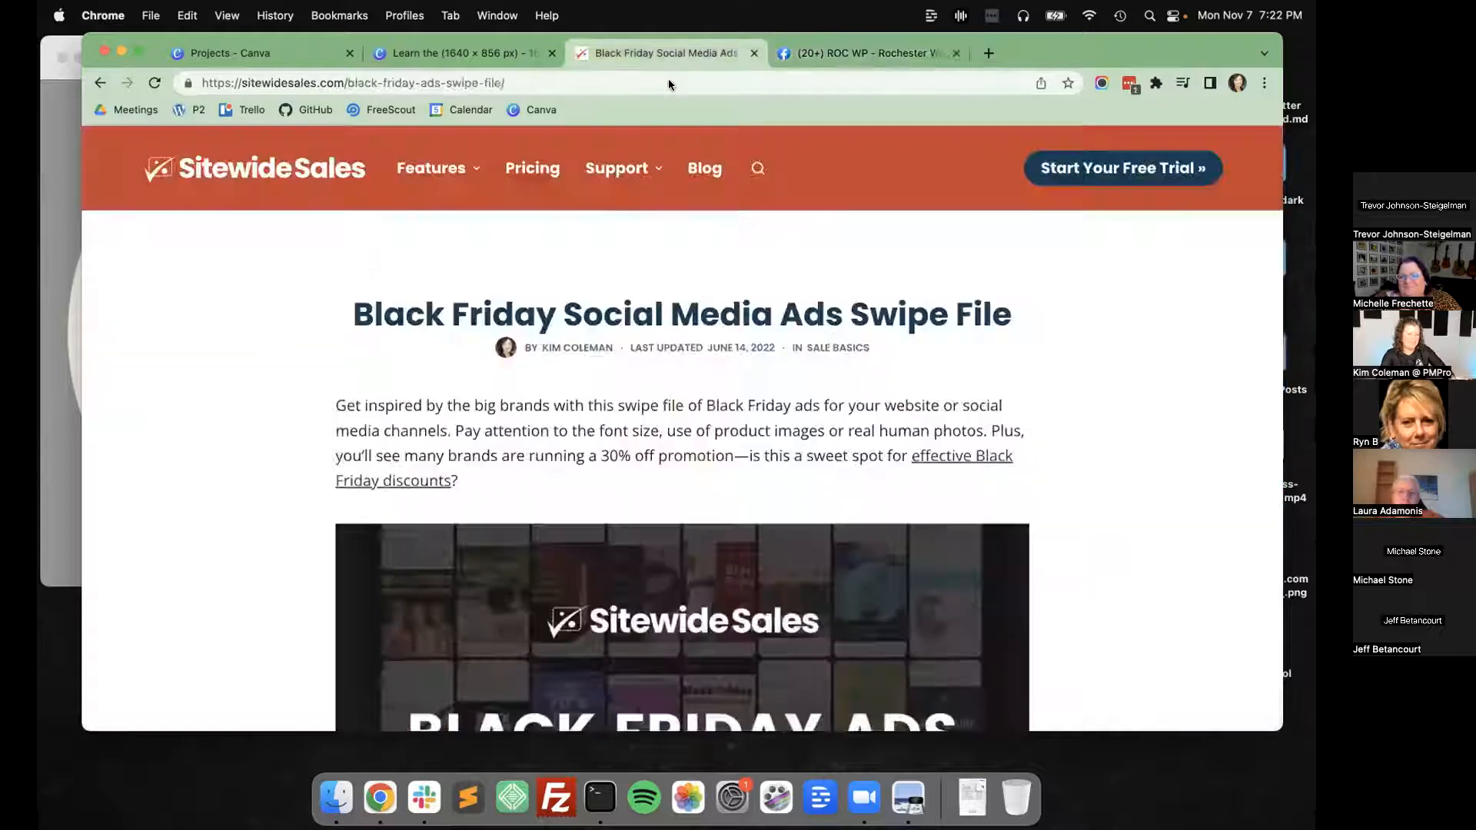
pyautogui.click(666, 54)
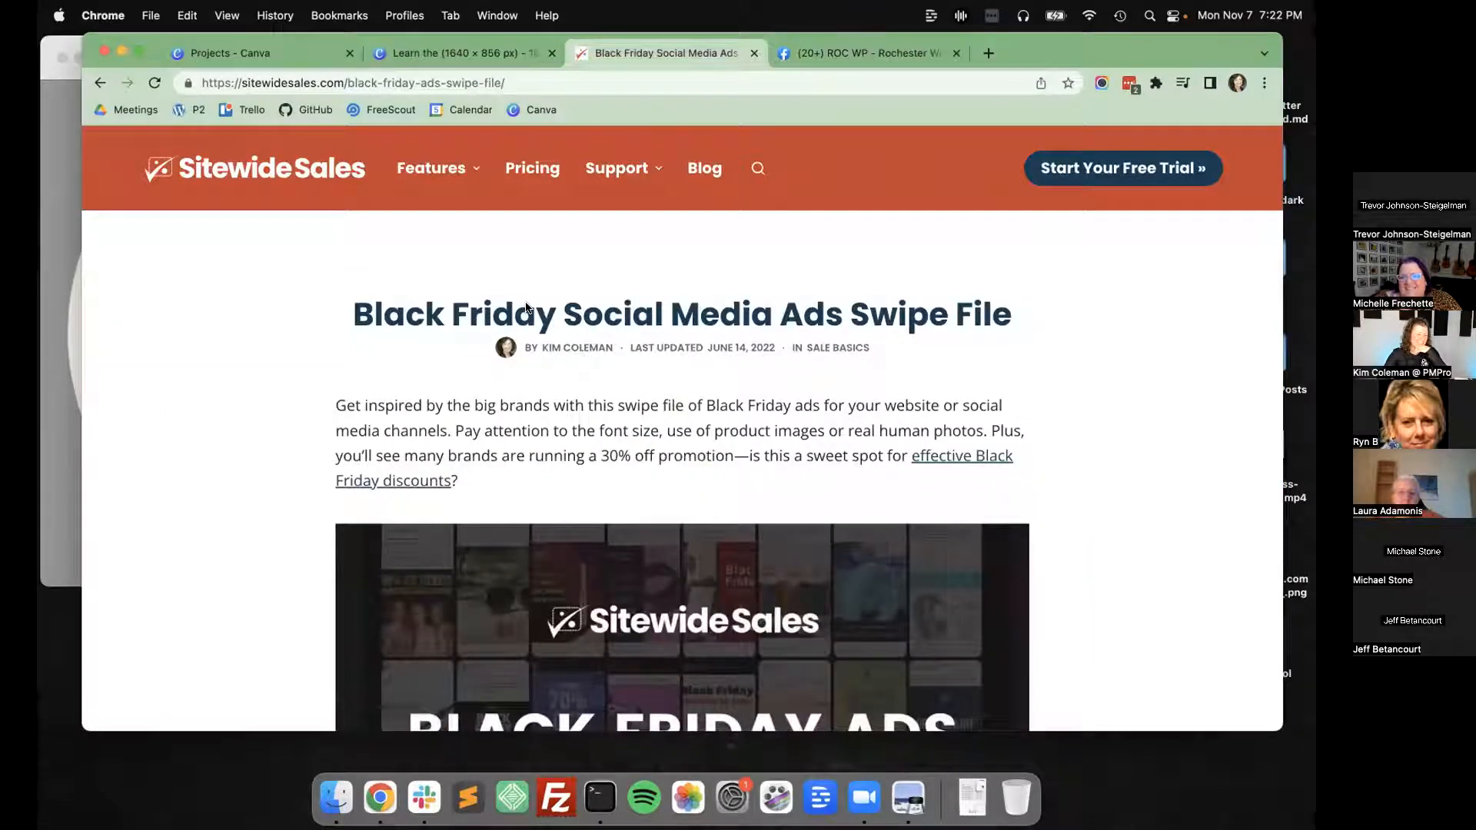
pyautogui.click(850, 52)
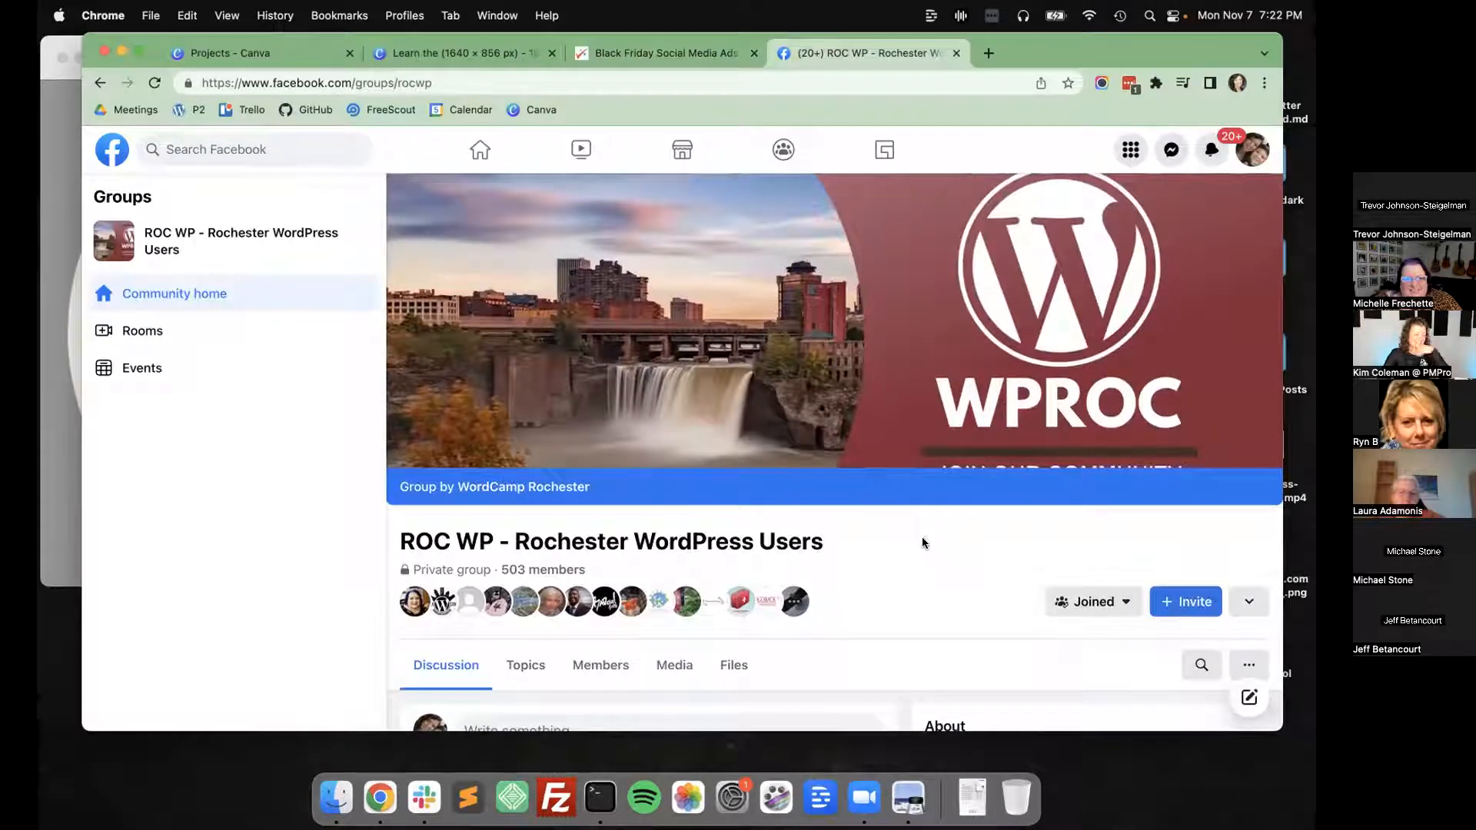
pyautogui.press('super+r')
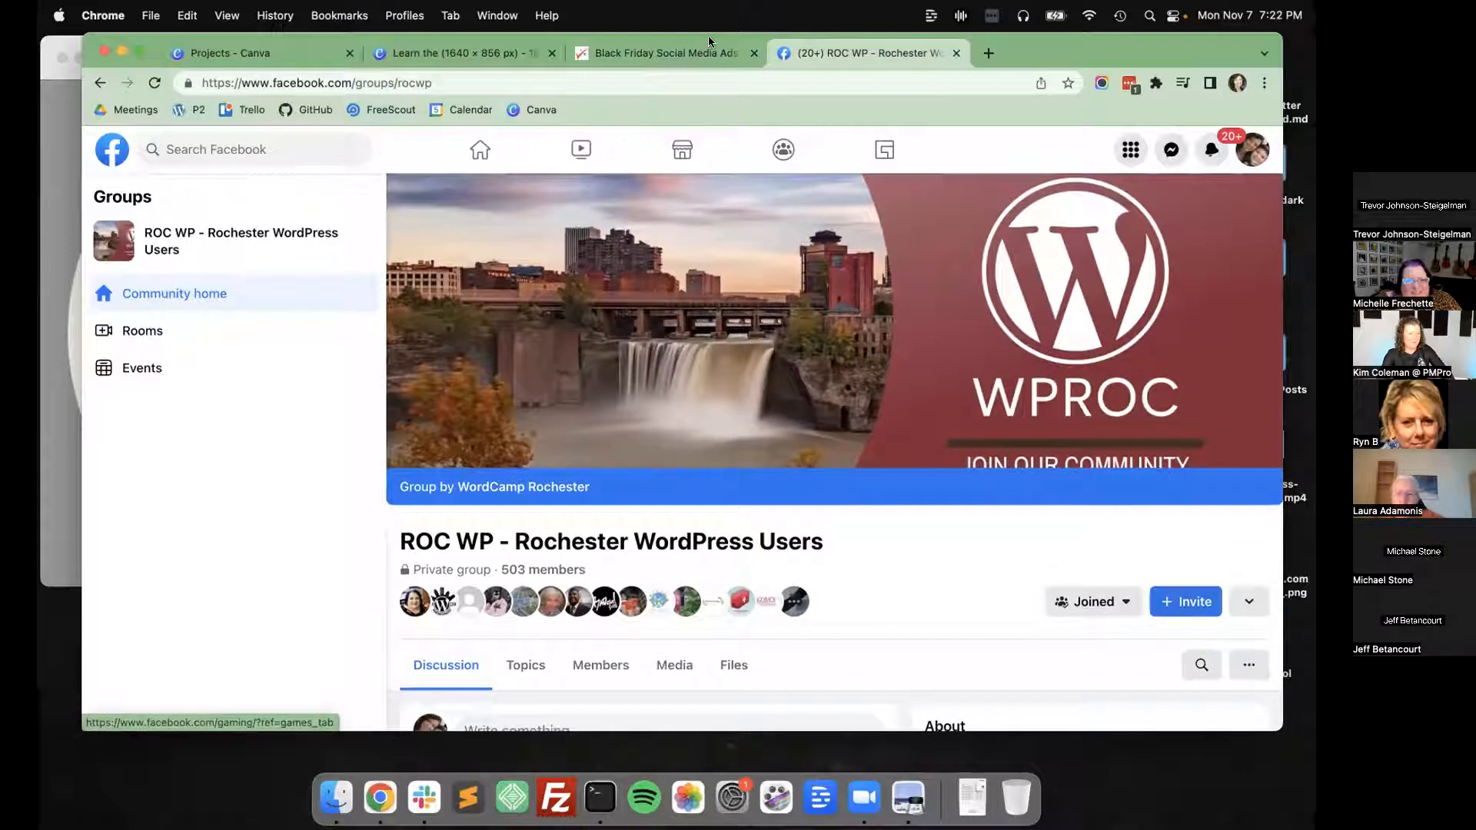
pyautogui.click(708, 50)
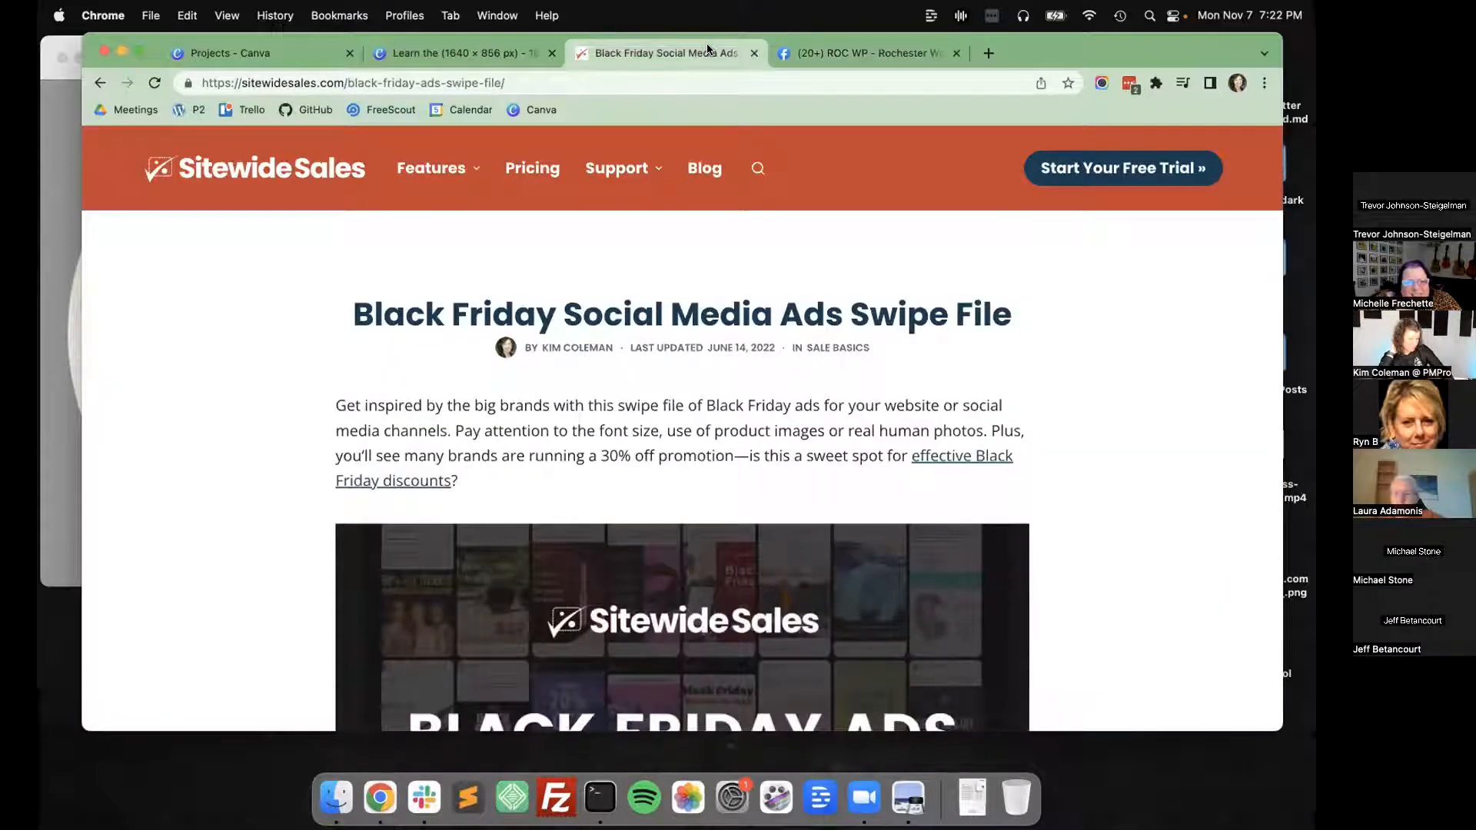
pyautogui.click(861, 53)
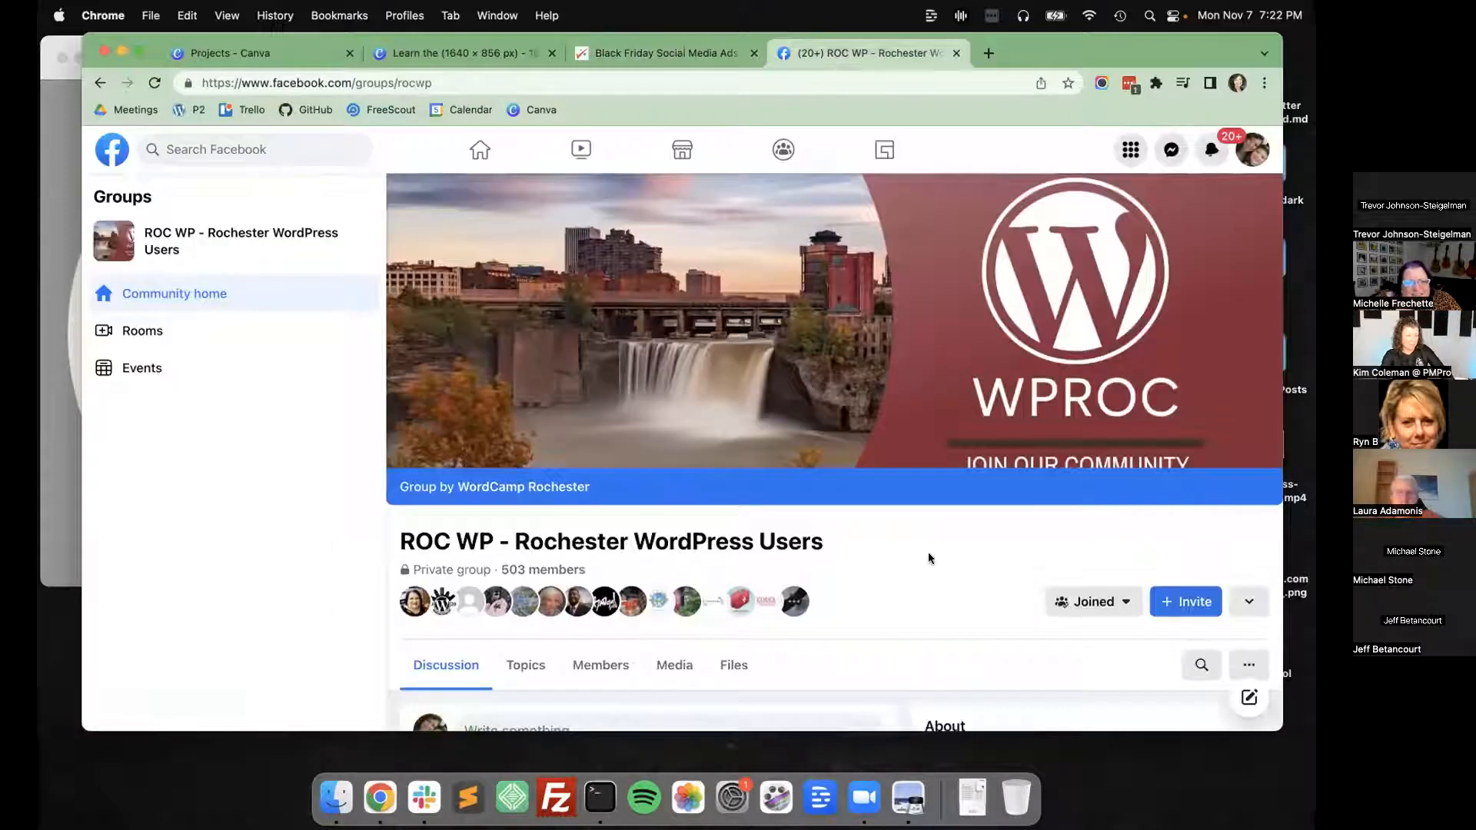
pyautogui.press('super+r')
pyautogui.scroll(2, 927, 538)
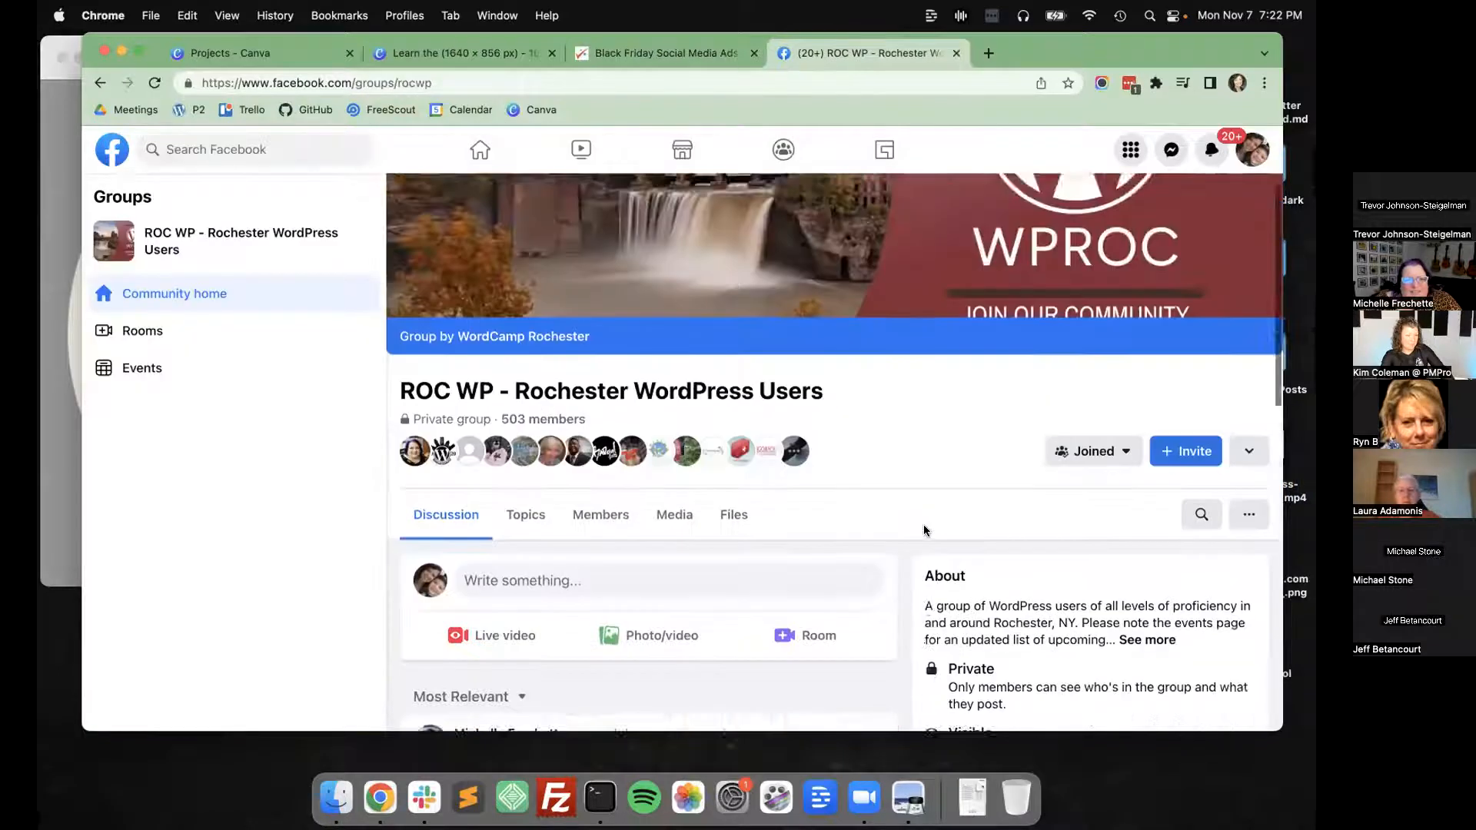
pyautogui.scroll(3, 927, 530)
# Create a resized copy of the 1640 × 856 px WPROC design at a custom size of 820 × 312 px.
pyautogui.click(427, 53)
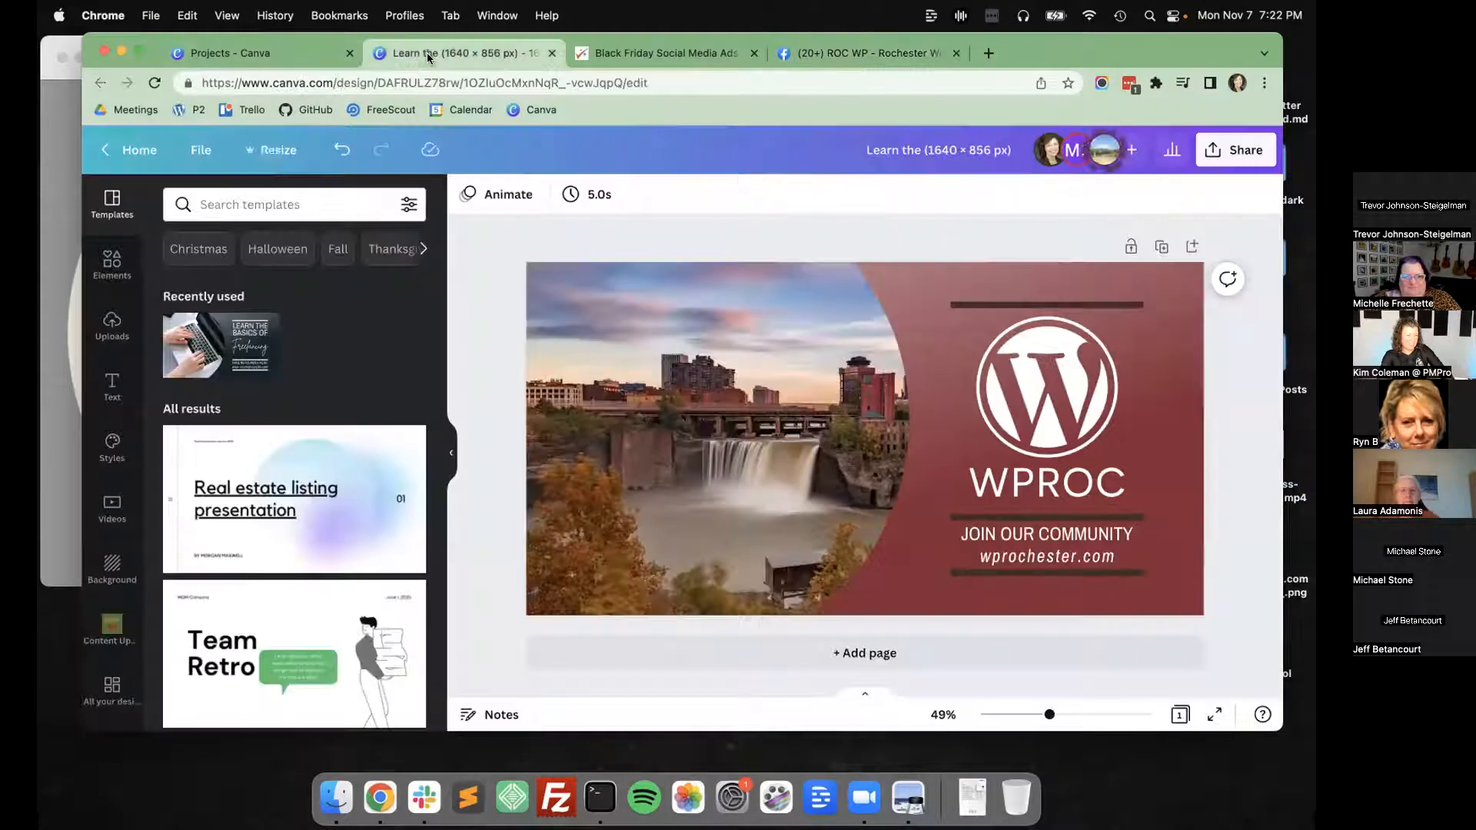
pyautogui.click(270, 150)
pyautogui.doubleClick(308, 294)
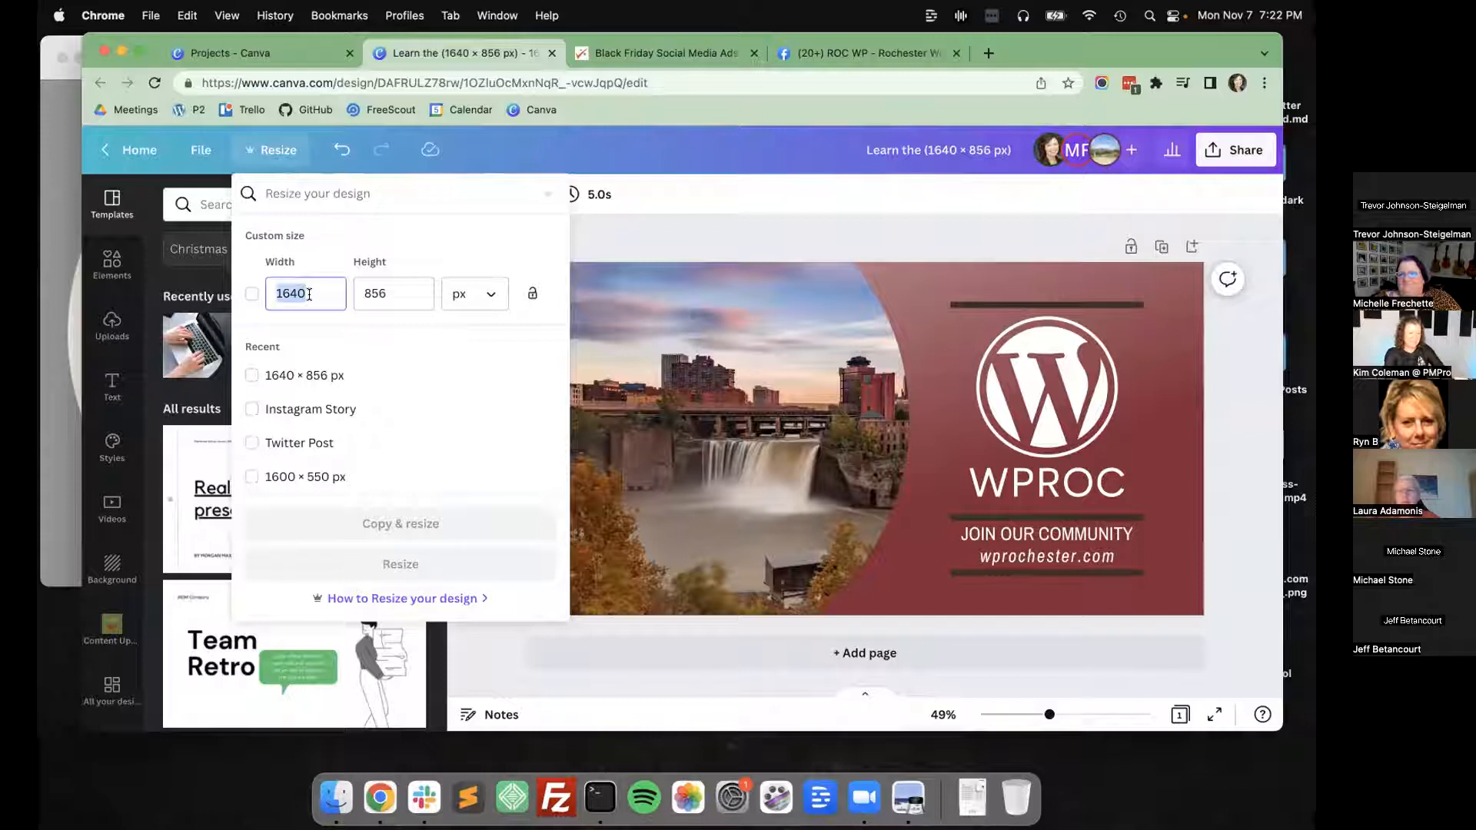
pyautogui.write('820')
pyautogui.press('Tab')
pyautogui.write('21')
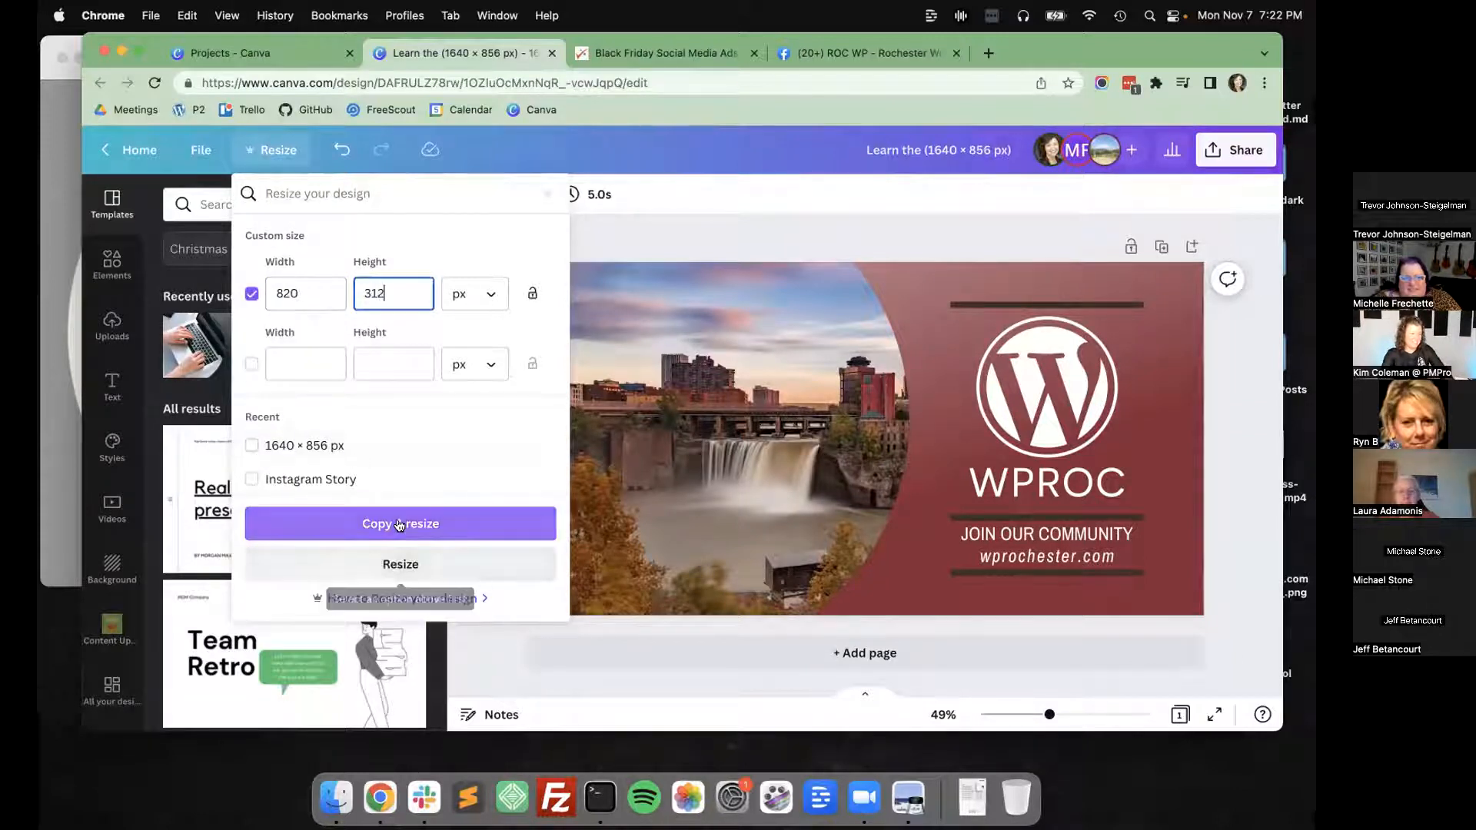
pyautogui.click(408, 523)
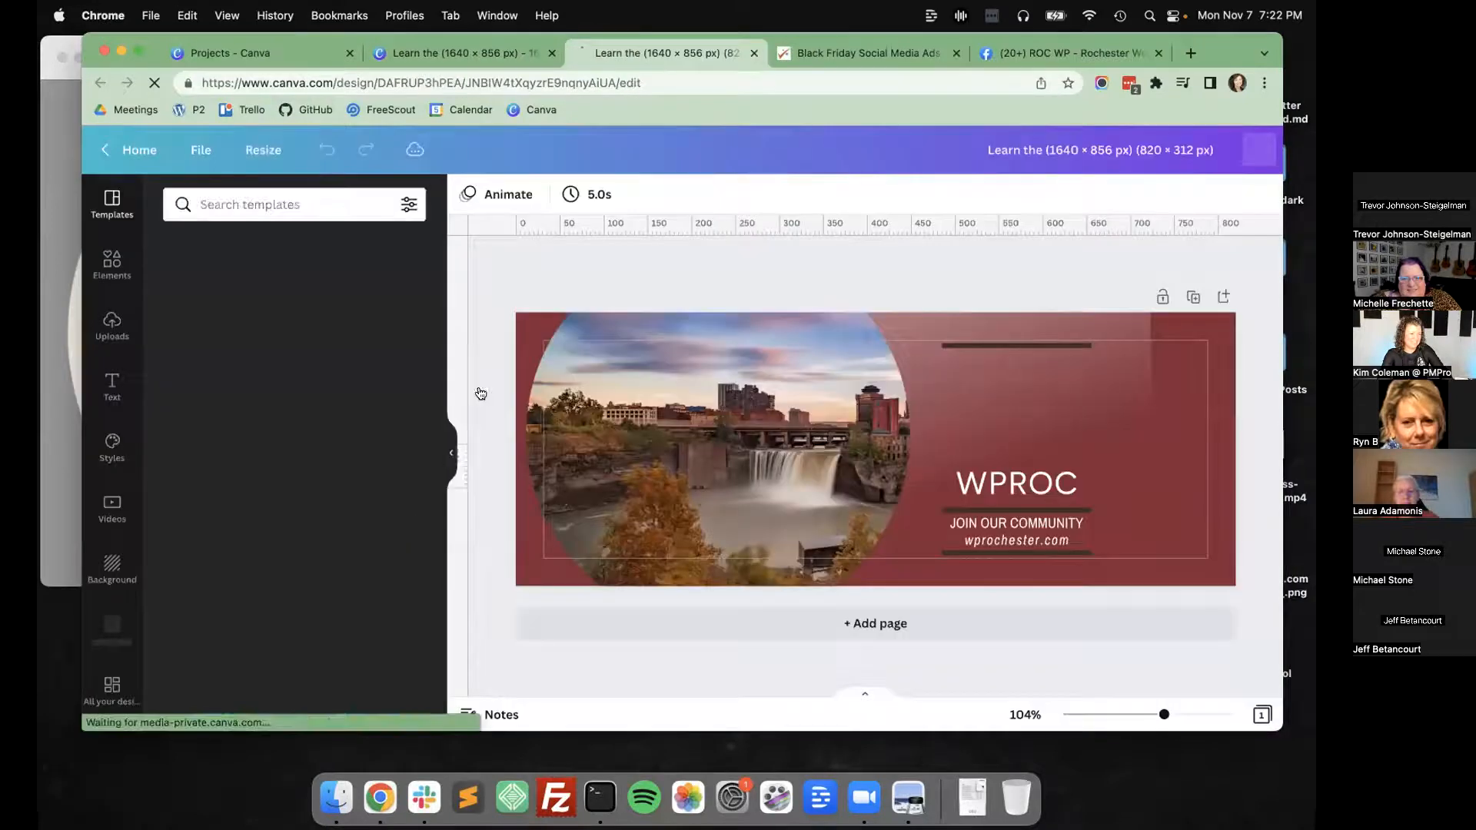
# Shift the circular waterfall photo so it fills the left end of the 820 × 312 px cover.
pyautogui.moveTo(645, 452); pyautogui.dragTo(567, 458)
pyautogui.click(874, 402)
pyautogui.moveTo(847, 512); pyautogui.dragTo(678, 547)
# Resize, rotate and reposition the translucent highlight overlay on the maroon background beside the photo's curved edge.
pyautogui.click(1188, 598)
pyautogui.click(1142, 489)
pyautogui.moveTo(1150, 601); pyautogui.dragTo(1050, 514)
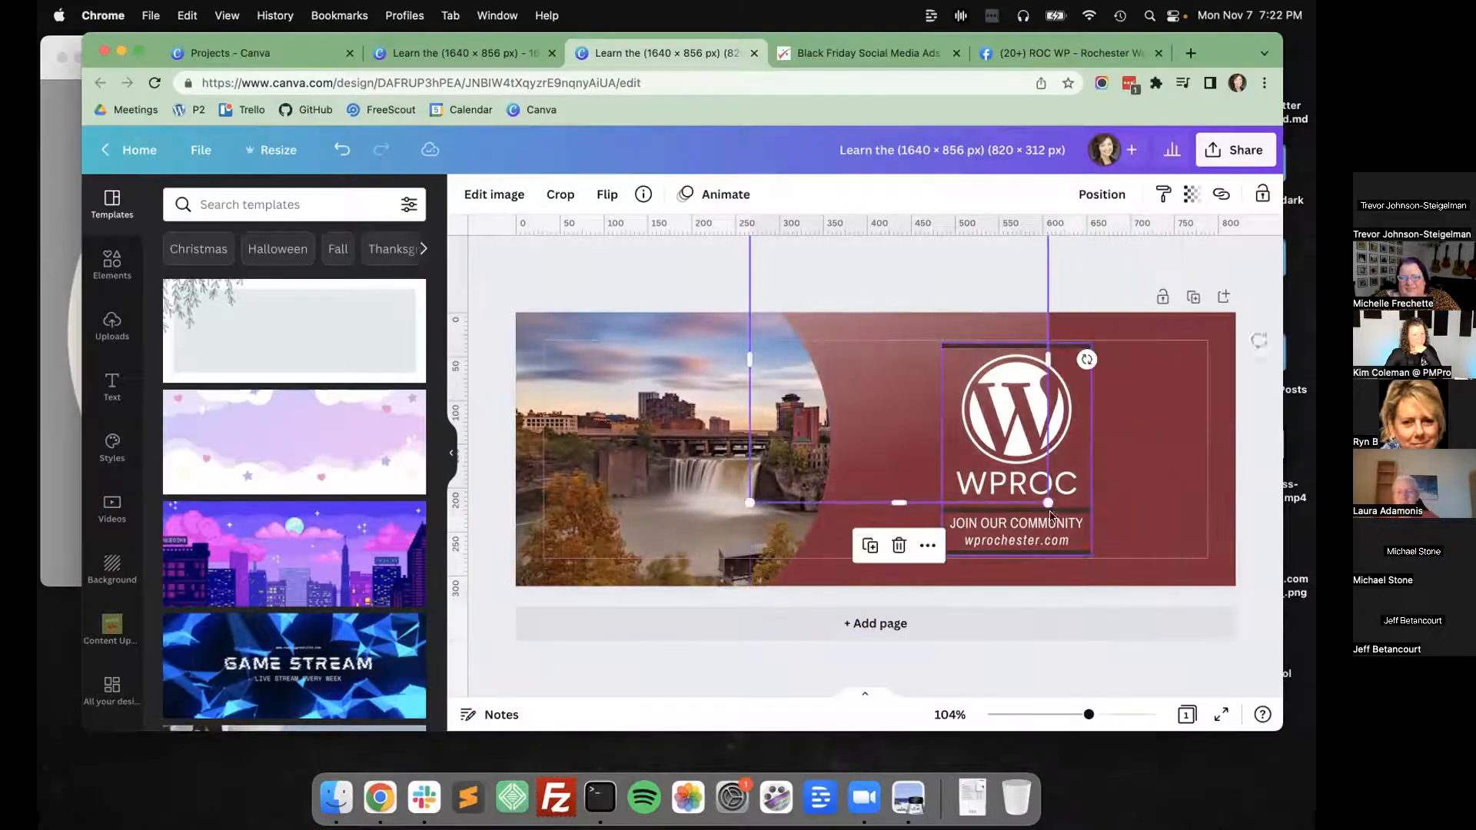
pyautogui.moveTo(1084, 371); pyautogui.dragTo(966, 528)
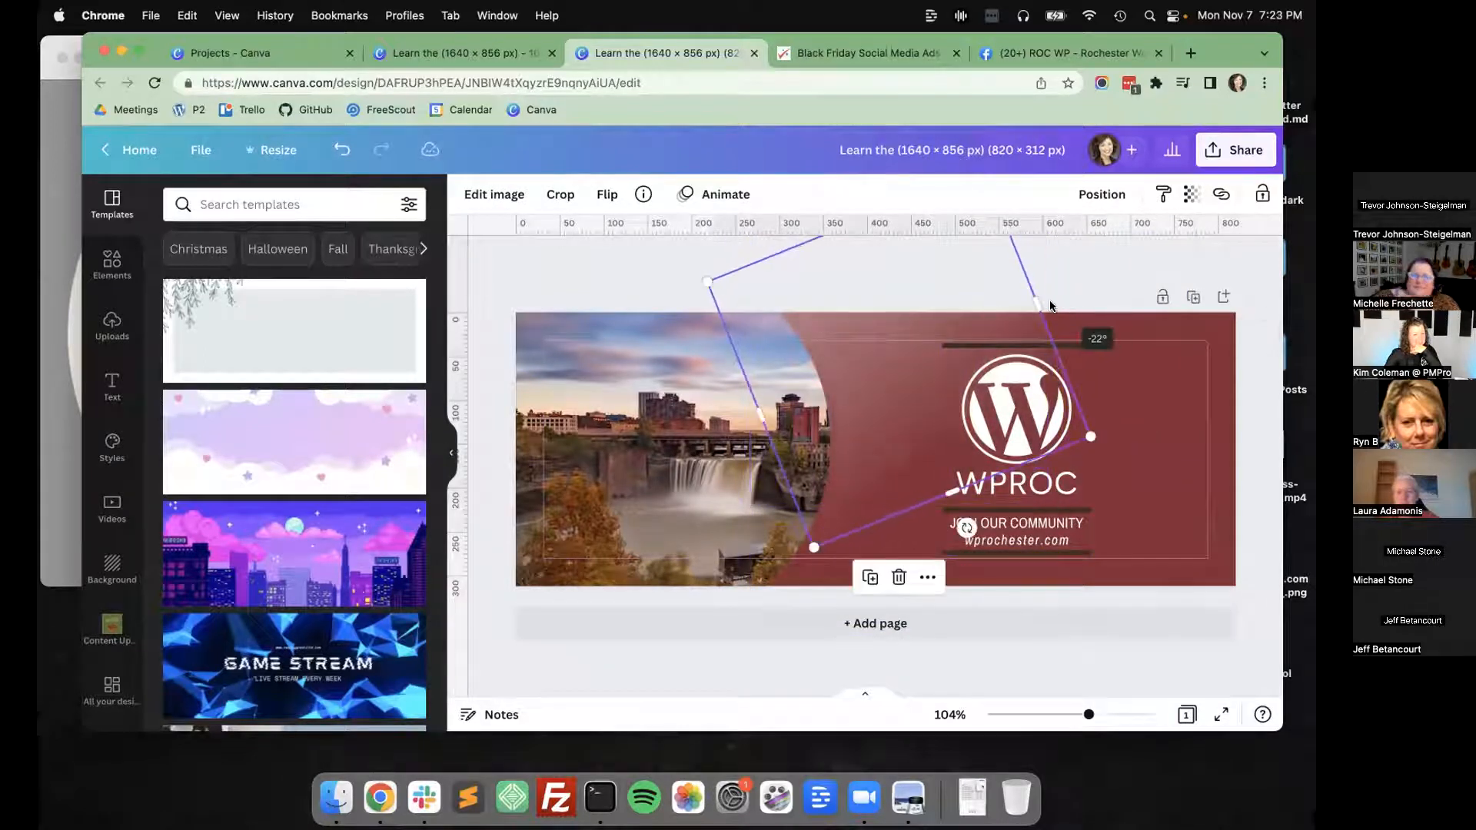
pyautogui.moveTo(1037, 305); pyautogui.dragTo(1243, 216)
pyautogui.moveTo(879, 427); pyautogui.dragTo(828, 411)
pyautogui.click(1263, 451)
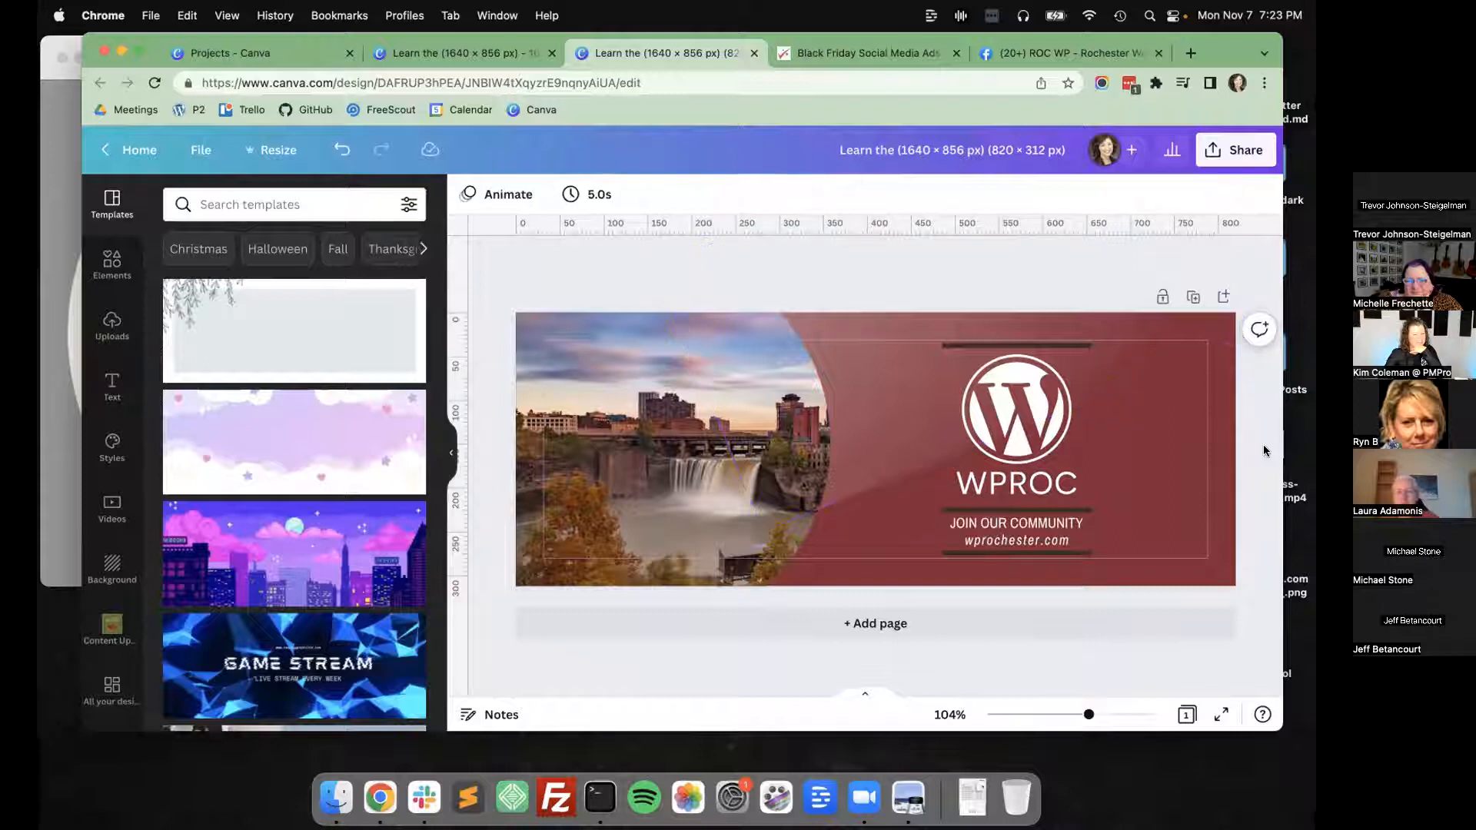
pyautogui.moveTo(1003, 407); pyautogui.dragTo(962, 404)
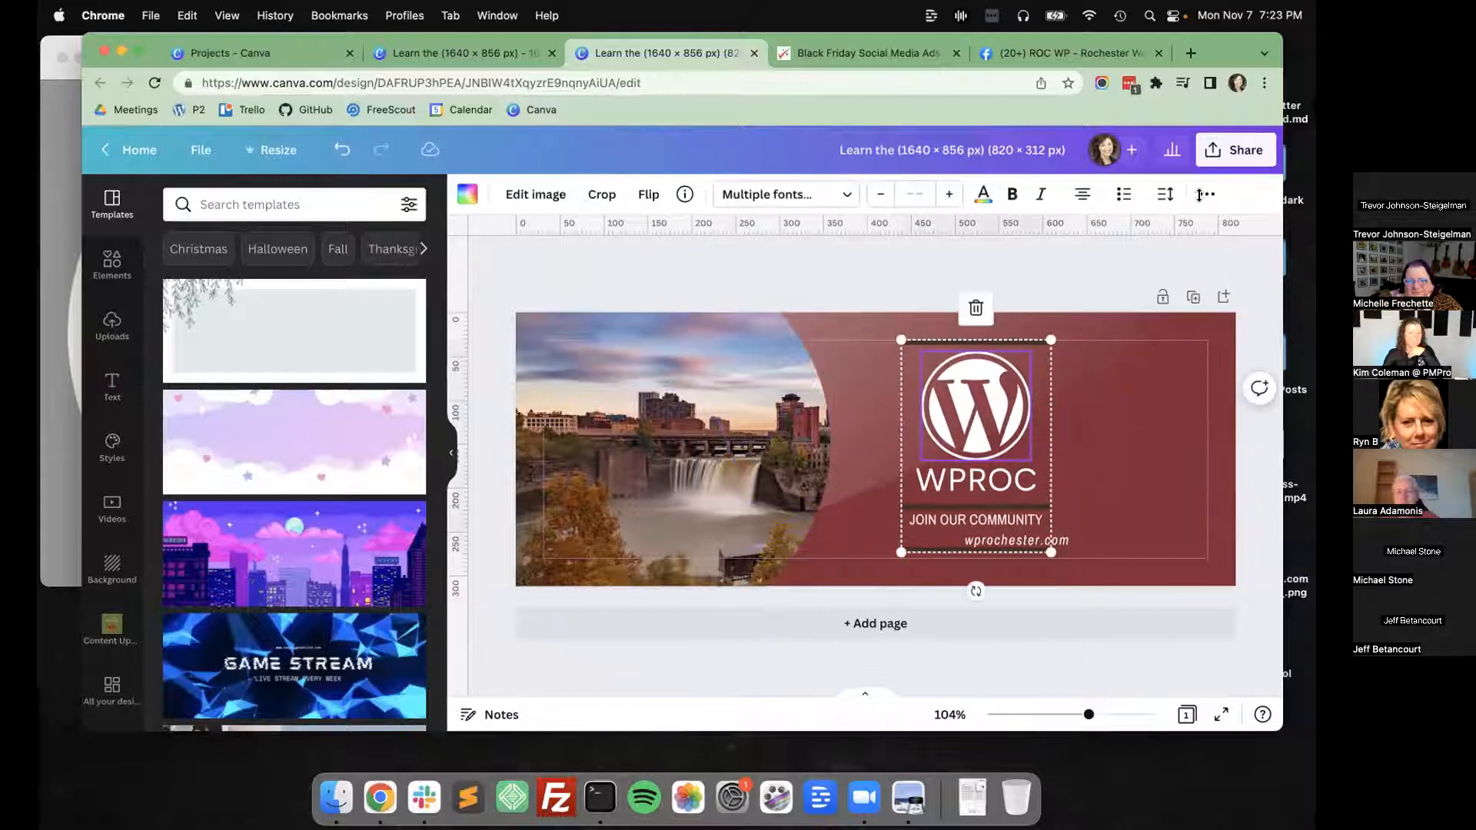
pyautogui.click(1204, 194)
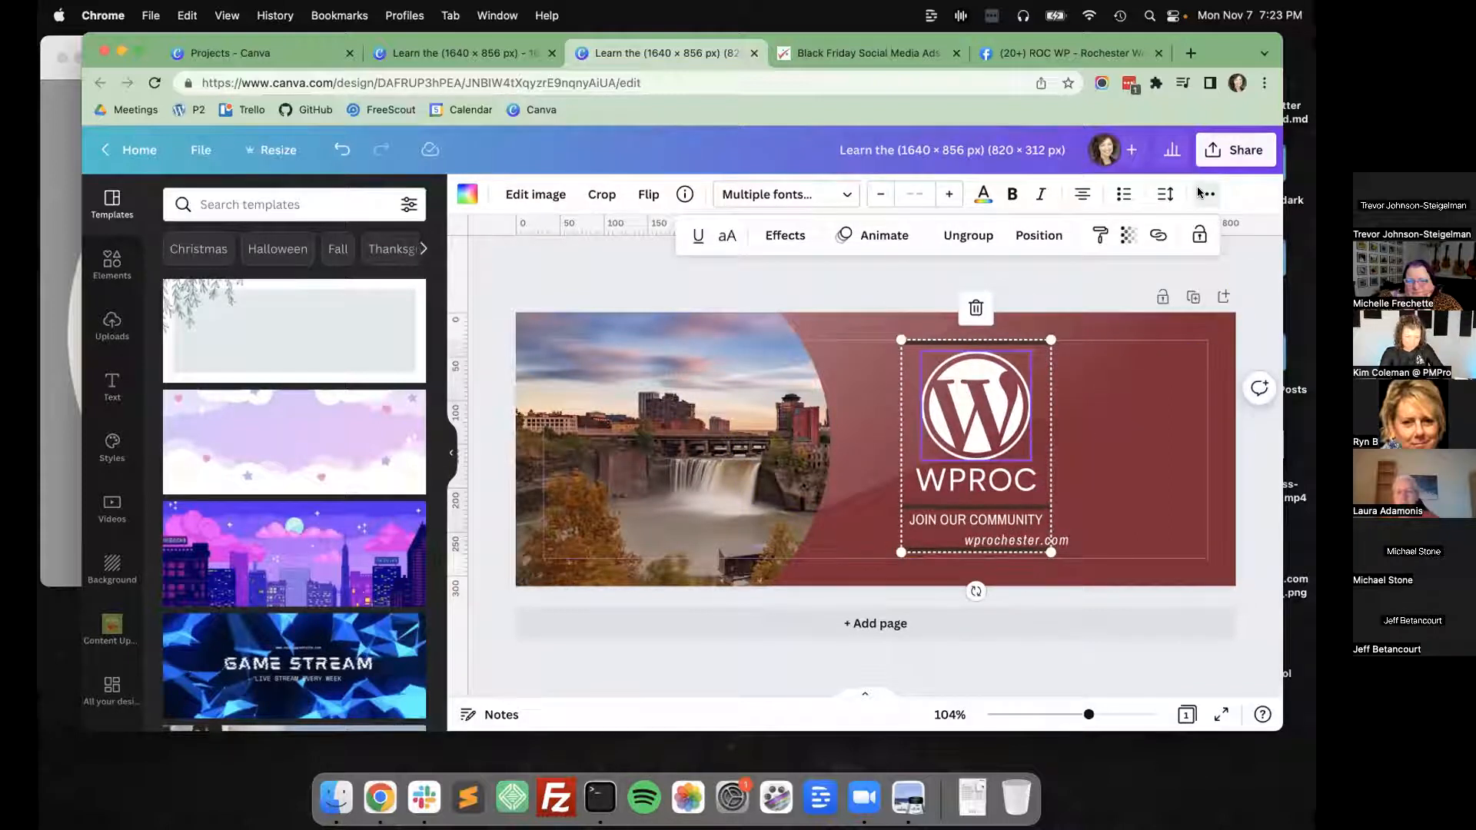
pyautogui.click(968, 236)
pyautogui.press('super+z')
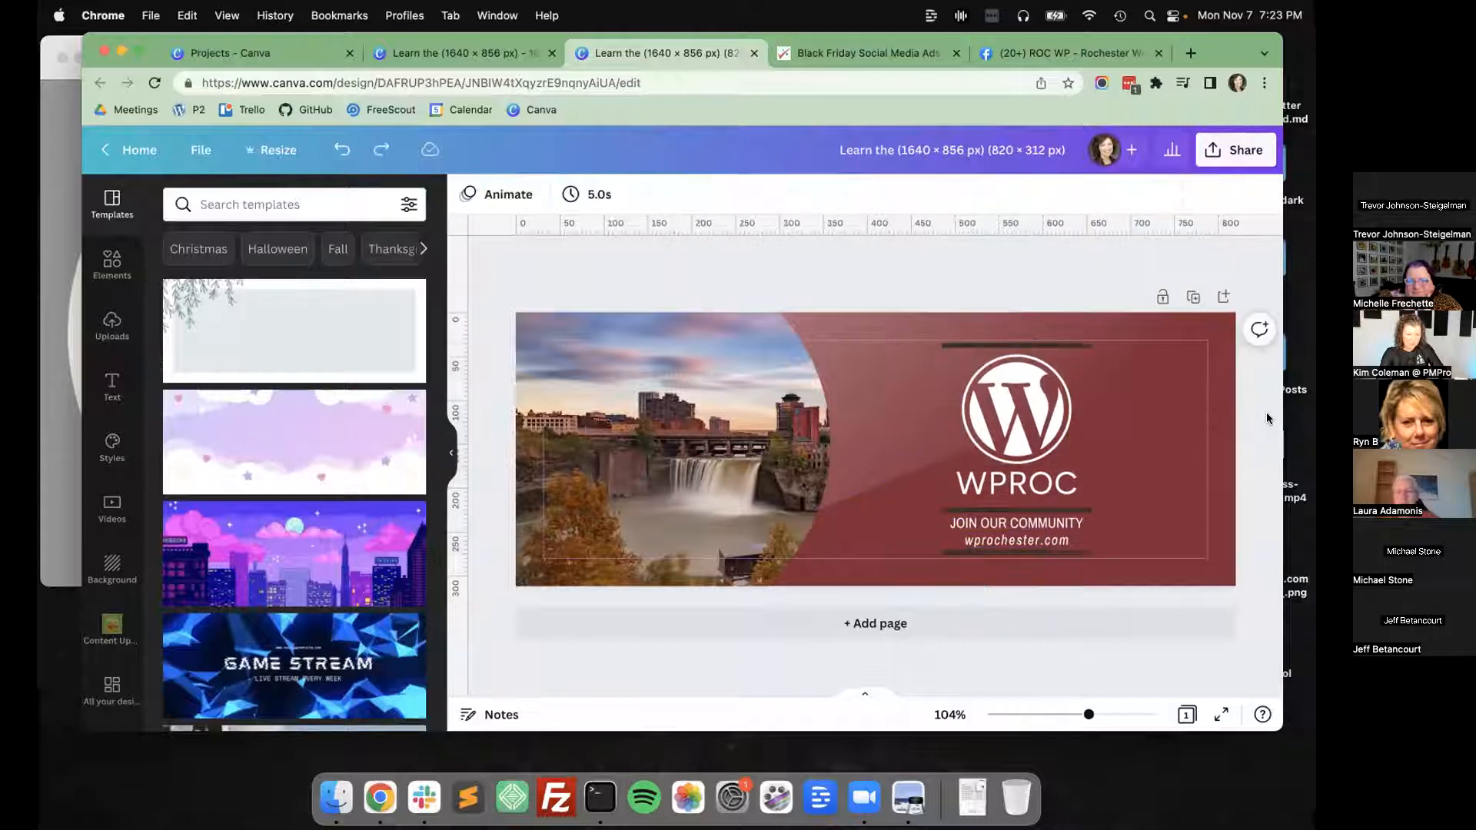
# Ungroup the WordPress logo, WPROC title, tagline and divider lines.
pyautogui.click(1062, 358)
pyautogui.click(1213, 193)
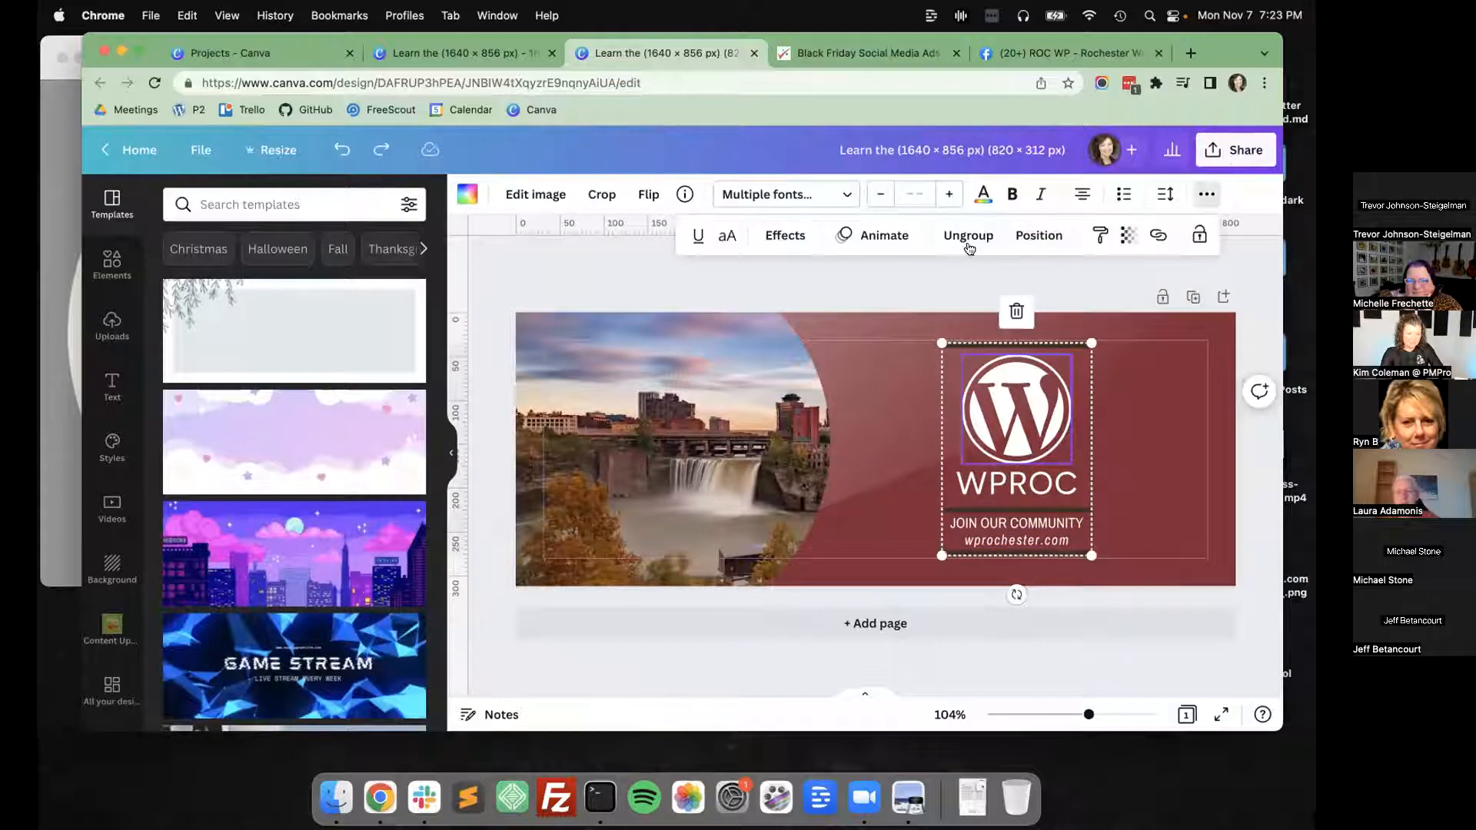
pyautogui.click(969, 236)
pyautogui.click(1240, 358)
# Shrink the WordPress logo and place it near the photo's curved edge, with the WPROC title beside it enlarged to size 47.6.
pyautogui.moveTo(1071, 464); pyautogui.dragTo(933, 453)
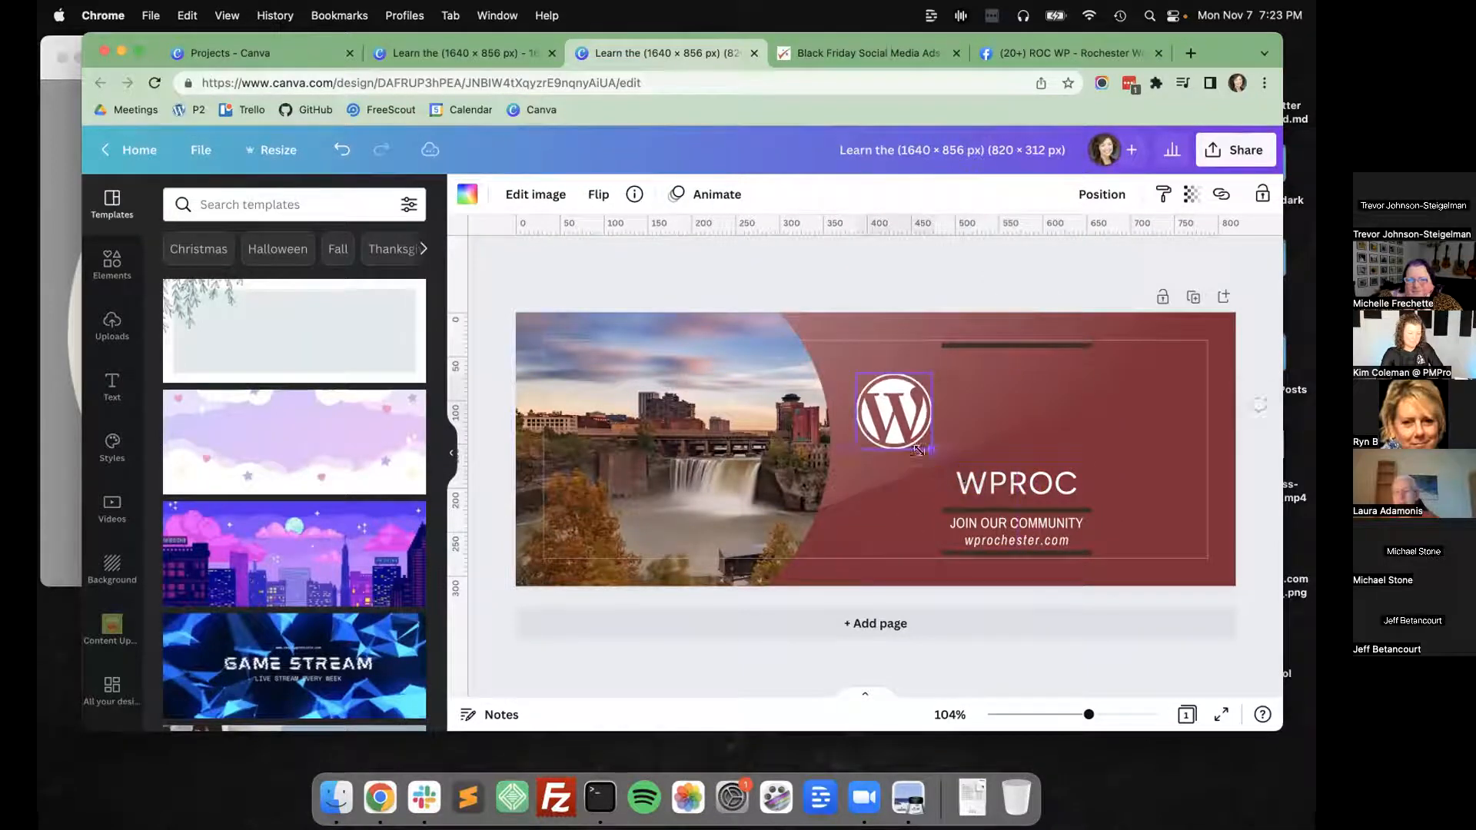
pyautogui.moveTo(1011, 485); pyautogui.dragTo(1201, 449)
pyautogui.moveTo(1111, 418); pyautogui.dragTo(1092, 416)
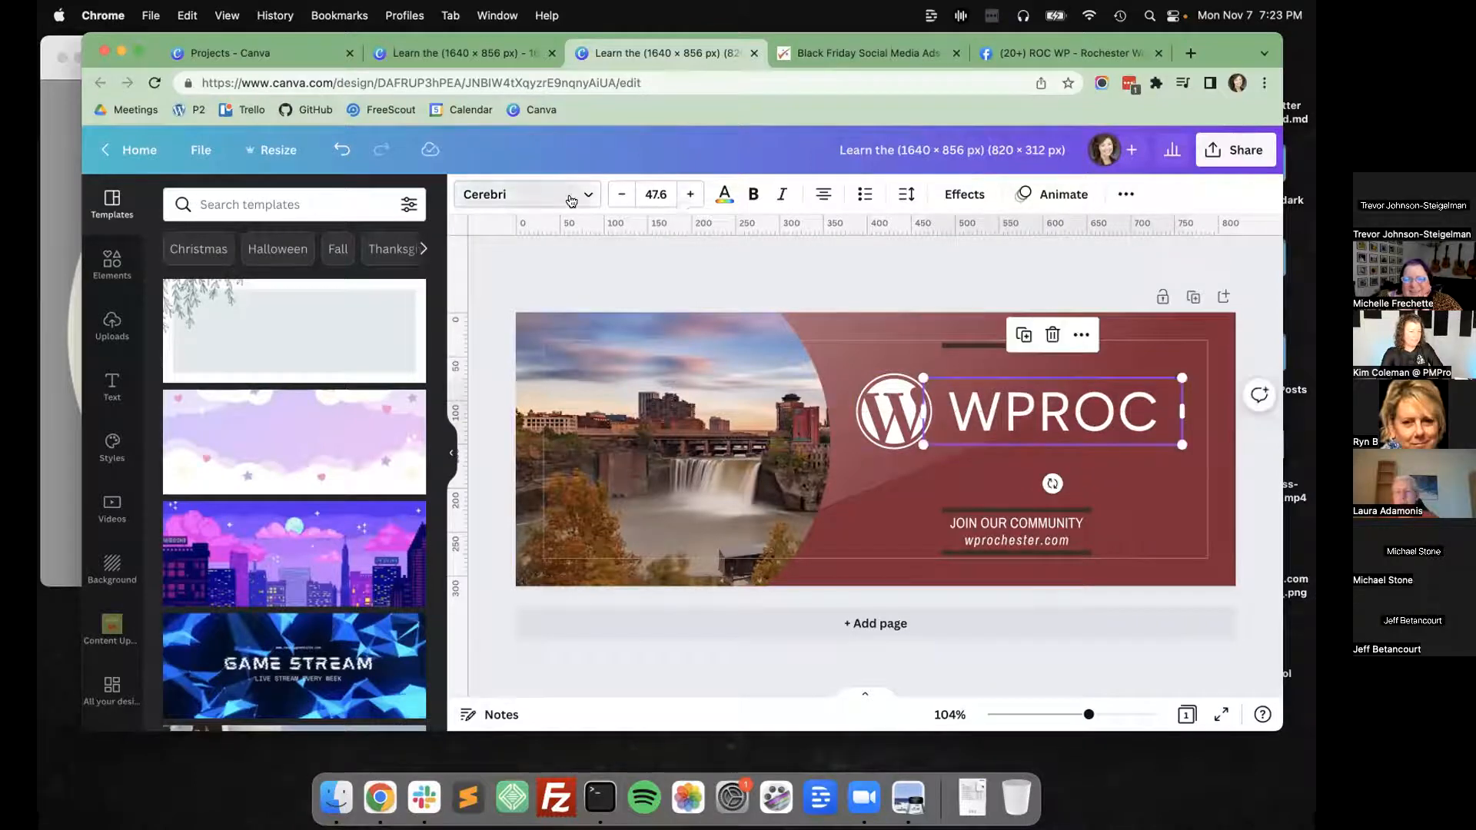
# Set the WPROC title's font to League Spartan and shift the title slightly away from the WordPress logo.
pyautogui.click(523, 194)
pyautogui.write('league')
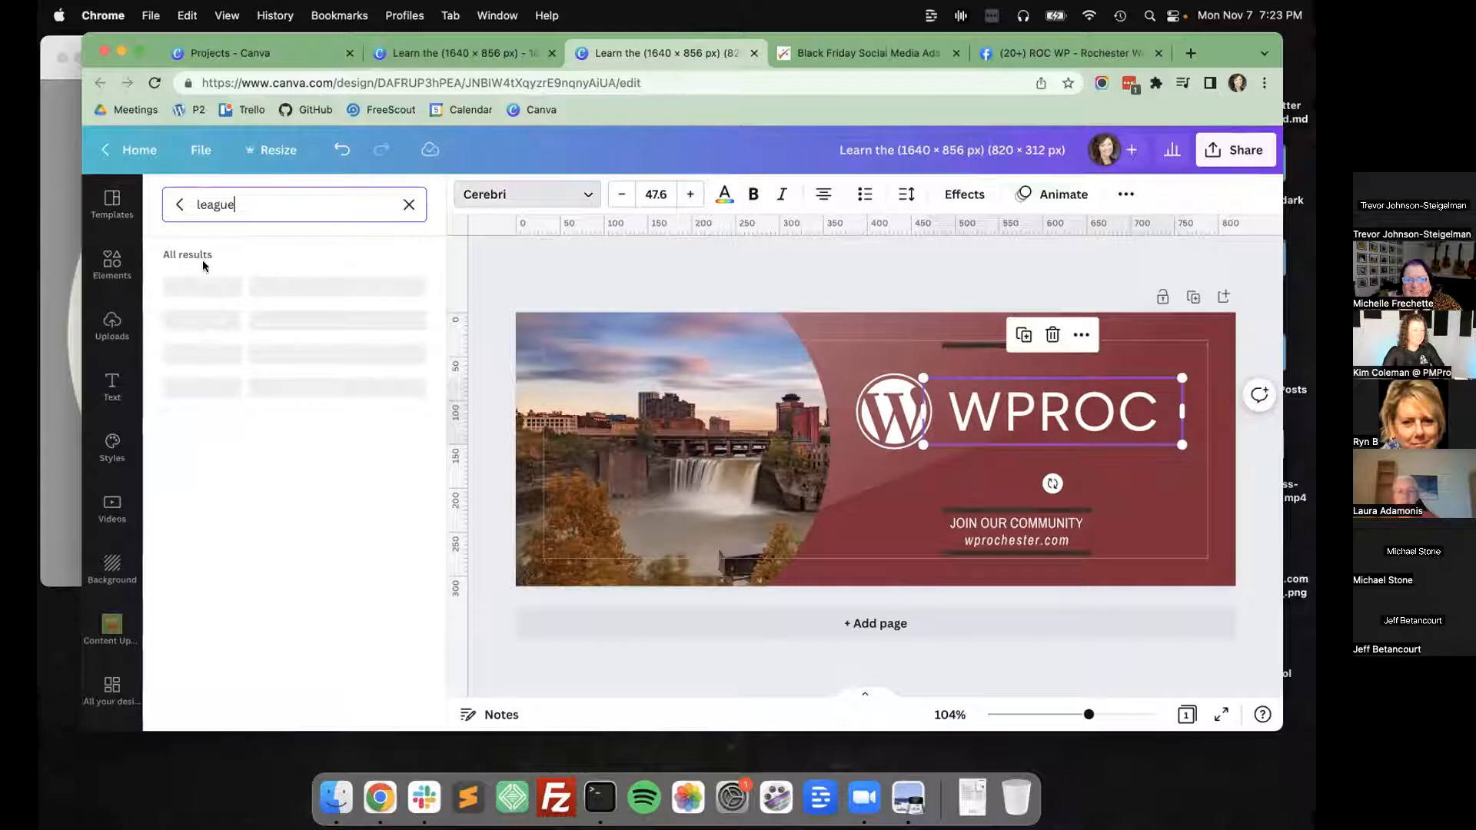
pyautogui.click(829, 241)
pyautogui.moveTo(993, 411); pyautogui.dragTo(1004, 416)
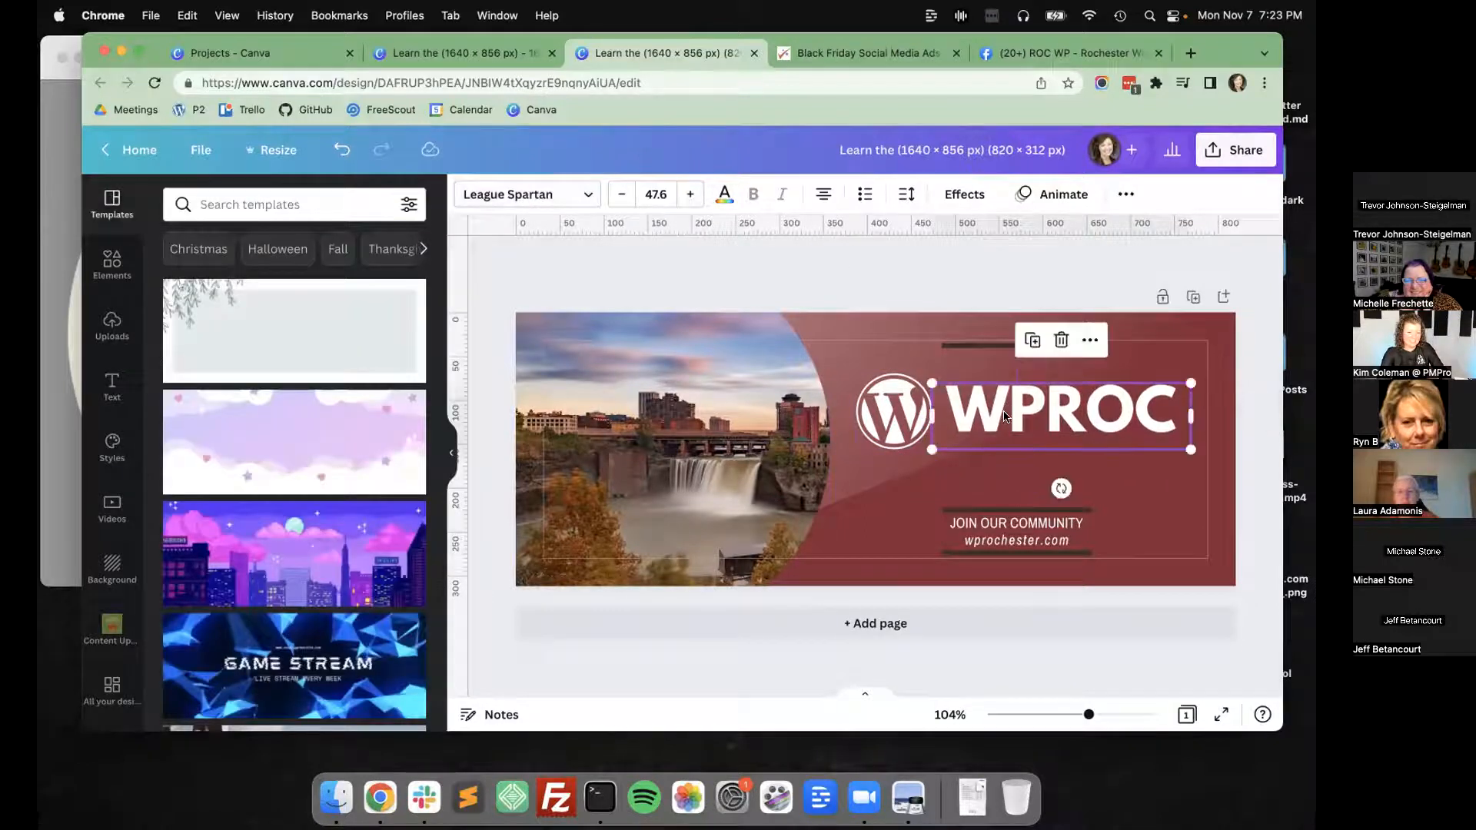
pyautogui.click(905, 196)
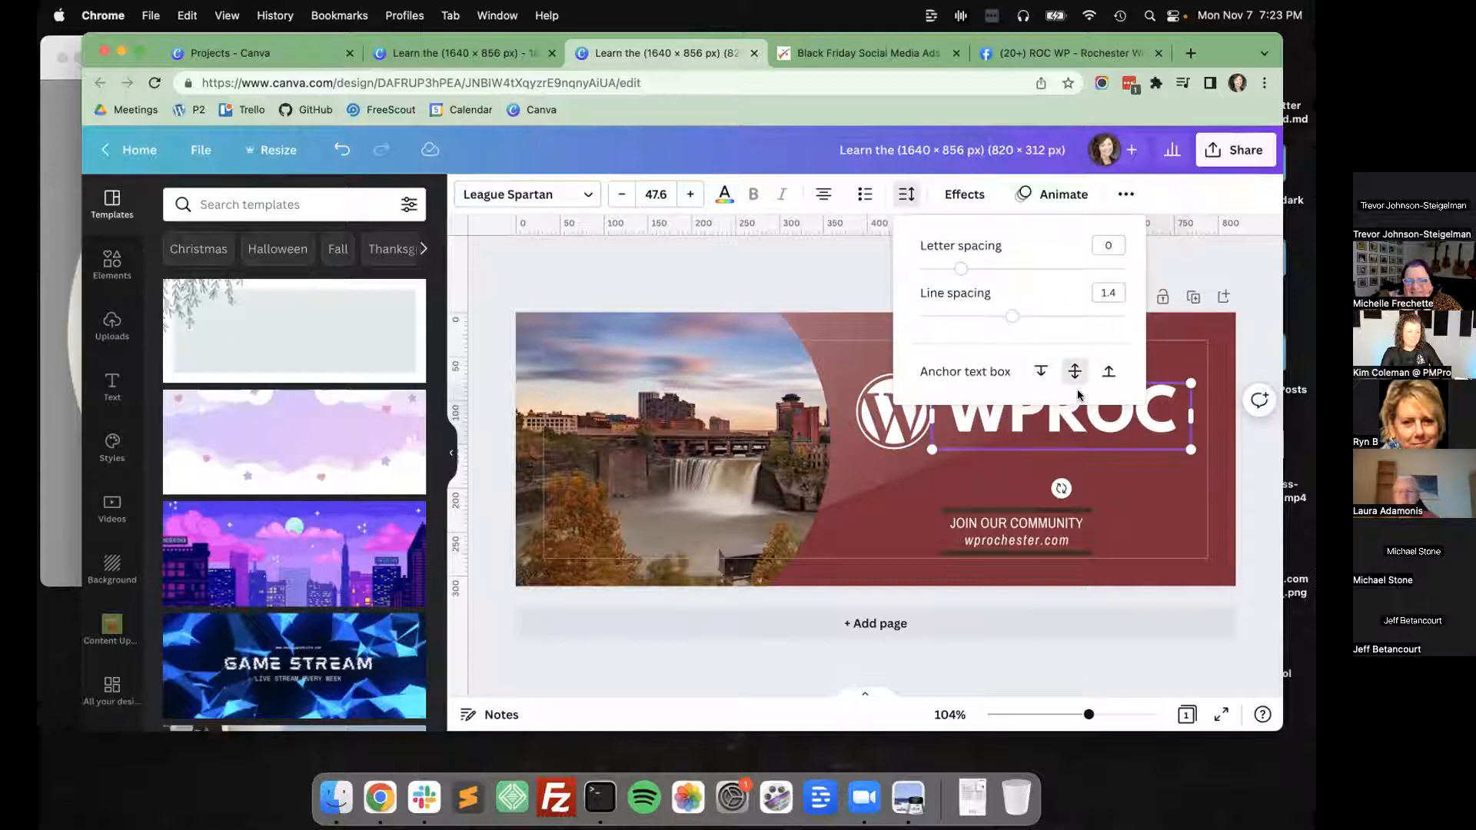
pyautogui.click(1091, 429)
pyautogui.click(1256, 468)
# Align the WPROC title and the WordPress logo with each other at their vertical middles.
pyautogui.click(1067, 409)
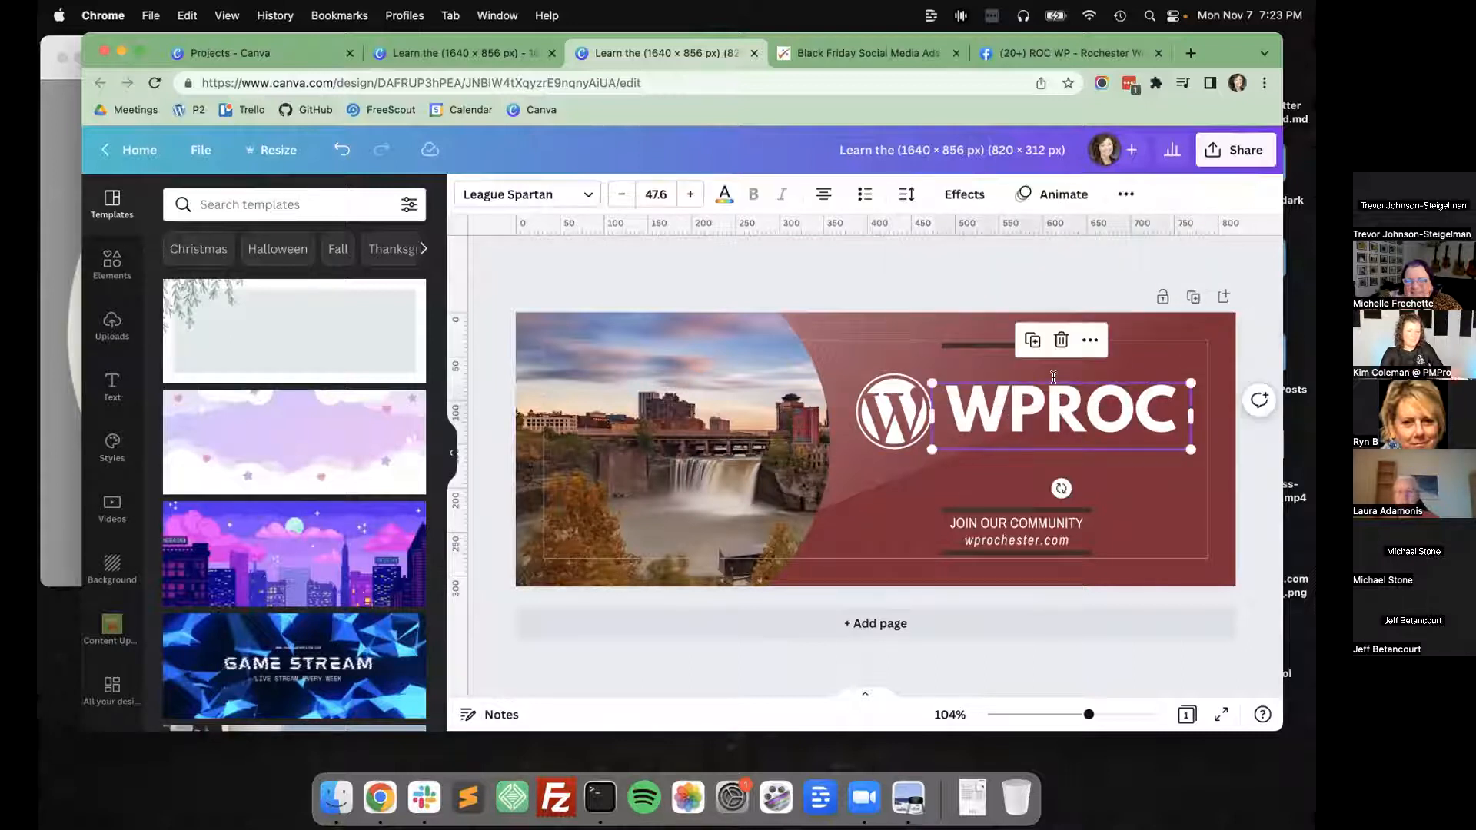
pyautogui.keyDown('shift'); pyautogui.click(892, 411); pyautogui.keyUp('shift')
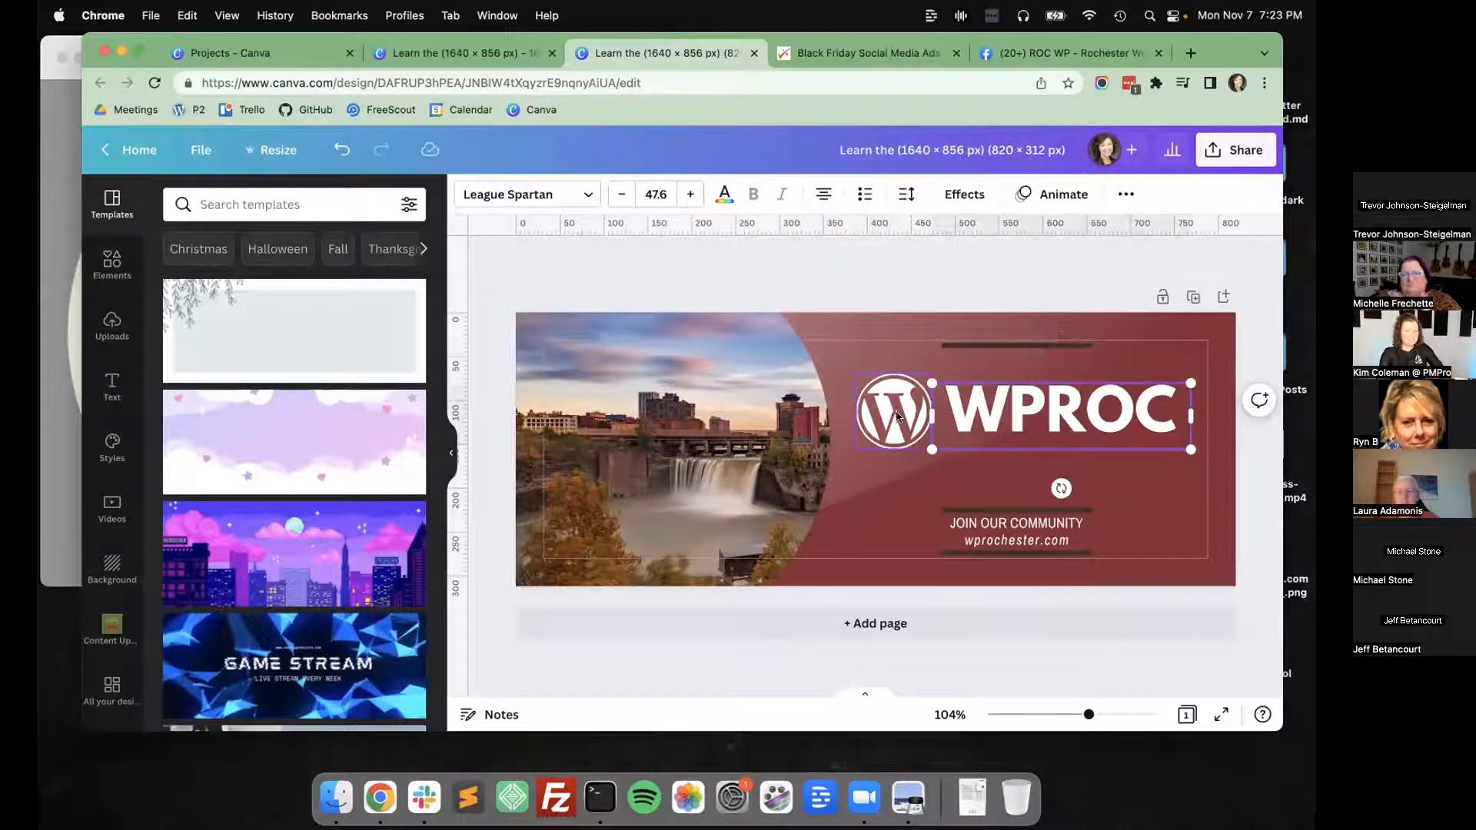
pyautogui.click(1124, 193)
pyautogui.click(988, 235)
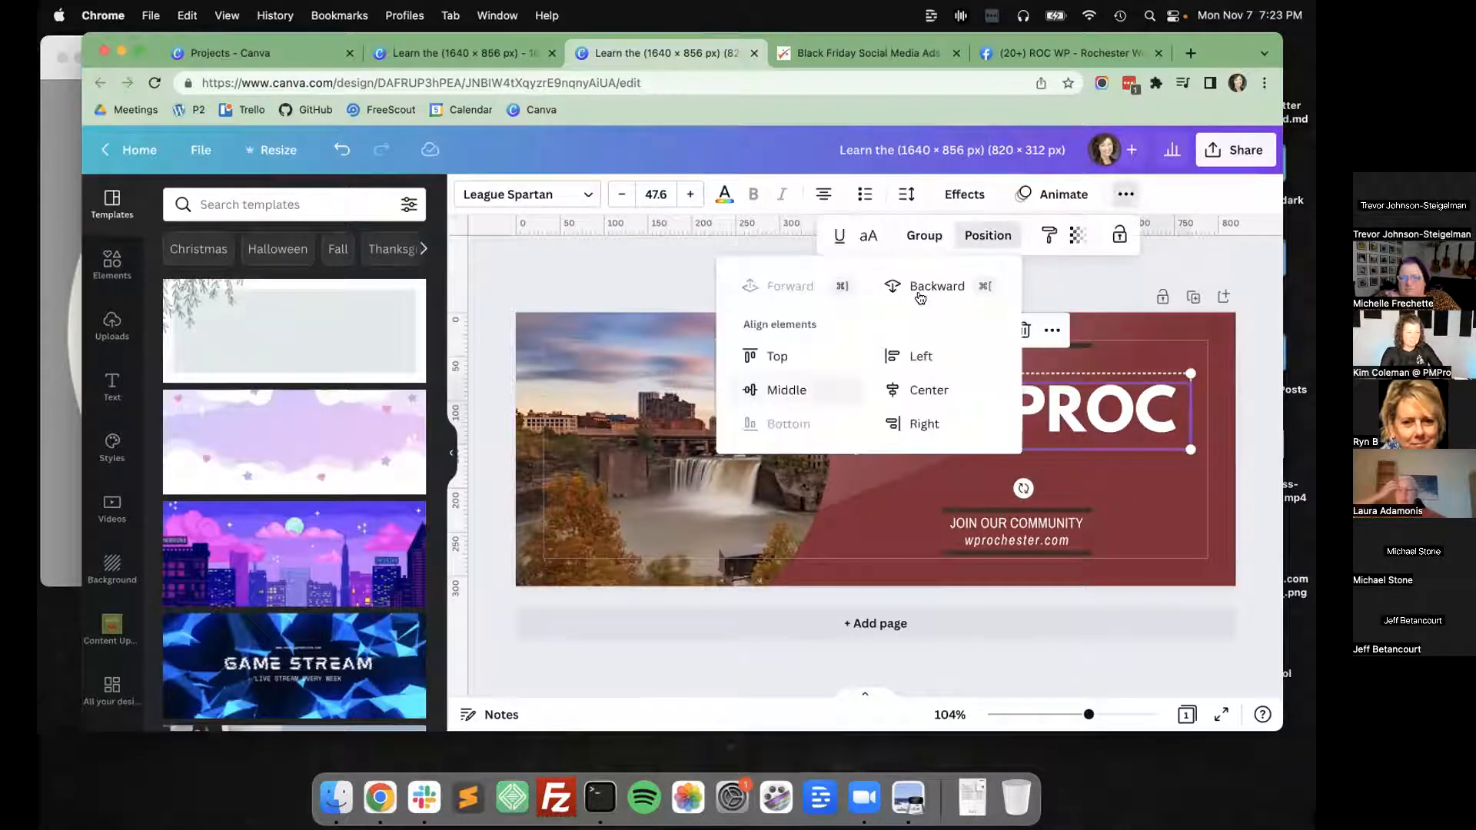
pyautogui.click(788, 392)
pyautogui.click(1253, 428)
# Nudge the WPROC title down level with the logo's centre and shift logo and title together towards the cover's outer margin.
pyautogui.click(1110, 422)
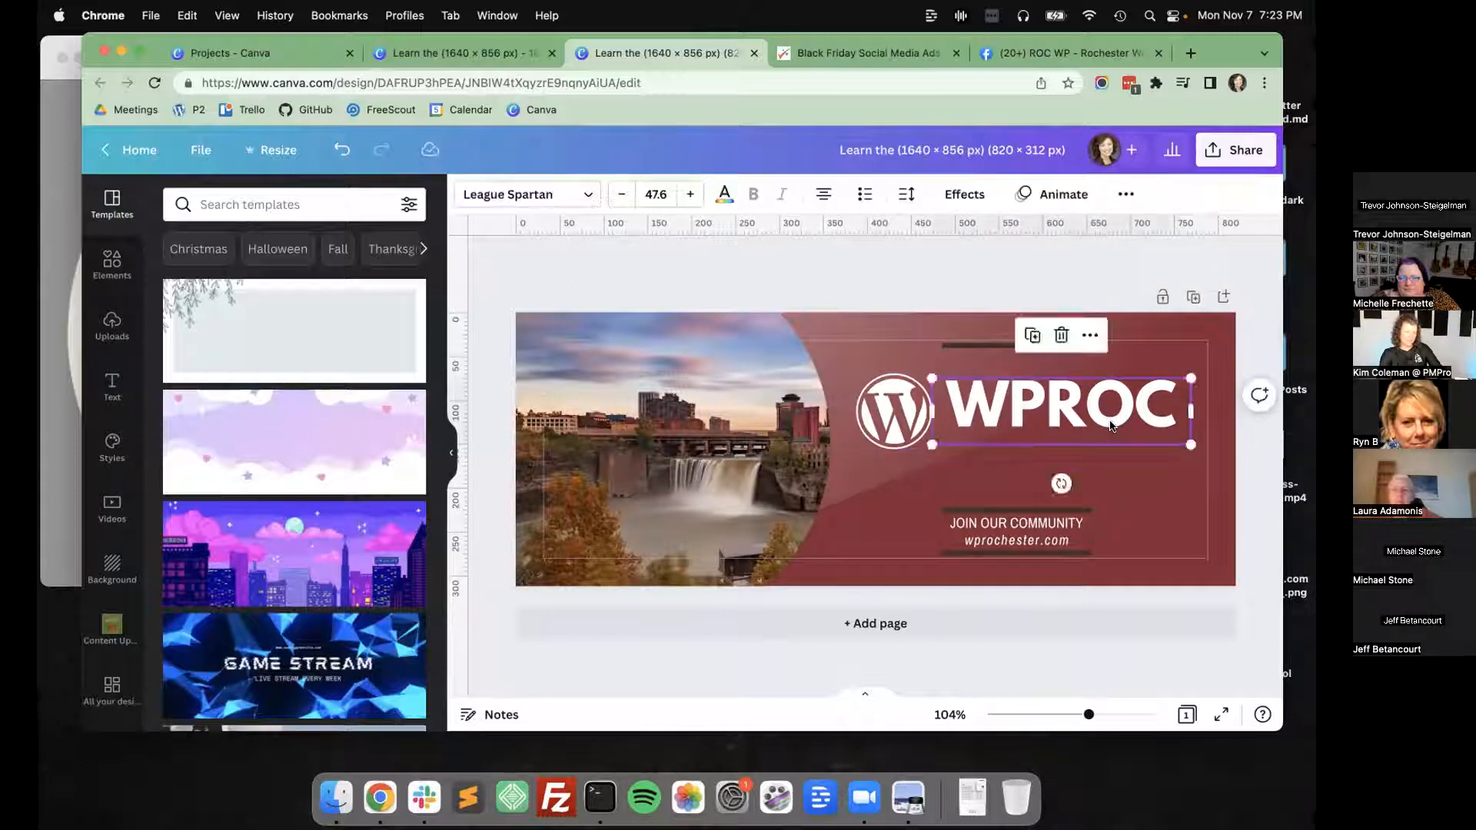
pyautogui.hotkey('shift', 'Down')
pyautogui.press('Down')
pyautogui.press('Down')
pyautogui.press('Down')
pyautogui.press('Down')
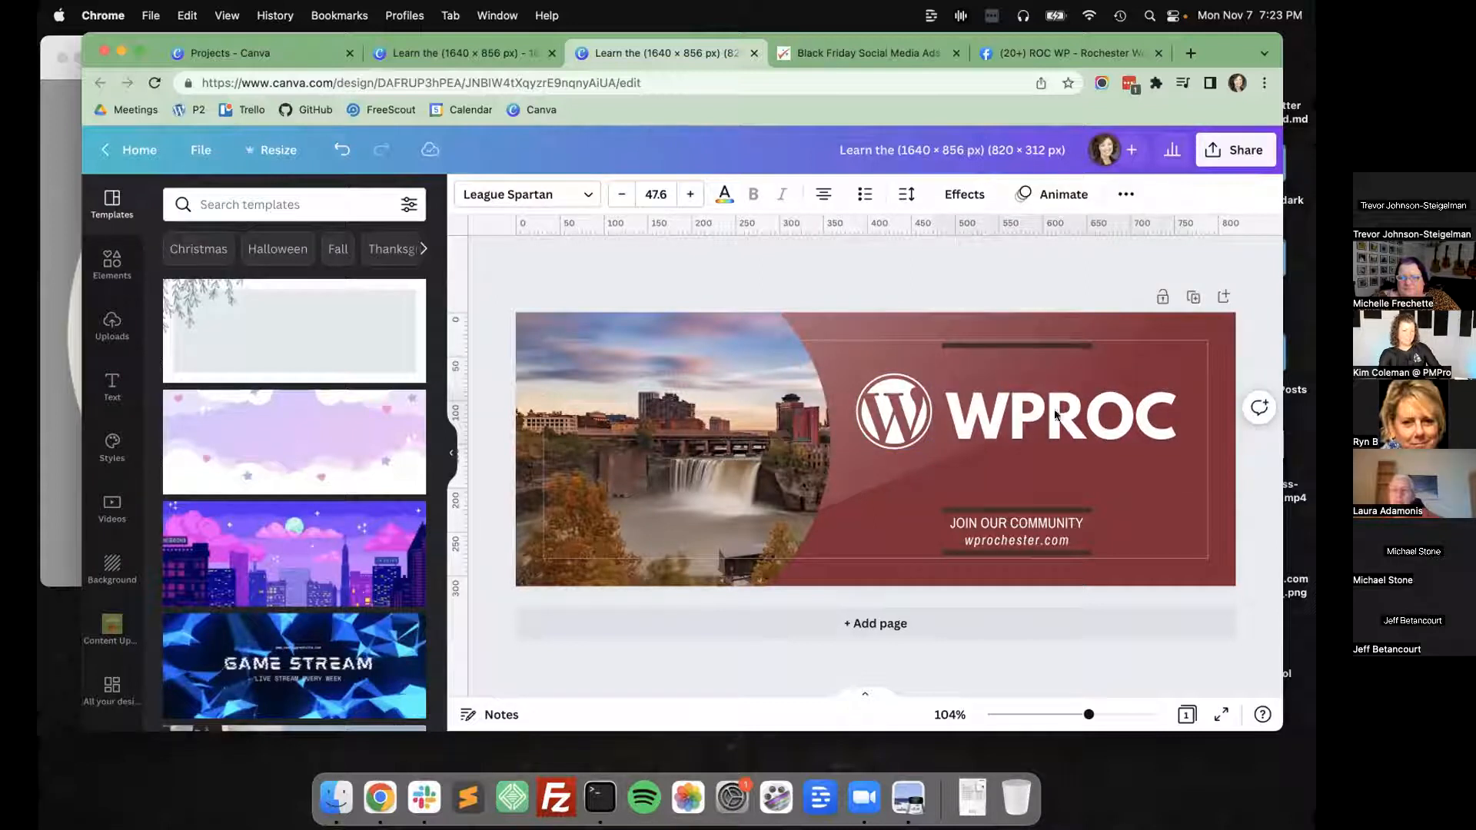
pyautogui.keyDown('shift'); pyautogui.click(892, 420); pyautogui.keyUp('shift')
pyautogui.moveTo(893, 420)
pyautogui.mouseDown()
pyautogui.moveTo(920, 418)
pyautogui.moveTo(906, 419)
pyautogui.mouseUp()
# Widen the tagline to the logo and title's combined width, append "AT WPROCHESTER.COM" and delete the separate wprochester.com line.
pyautogui.click(985, 529)
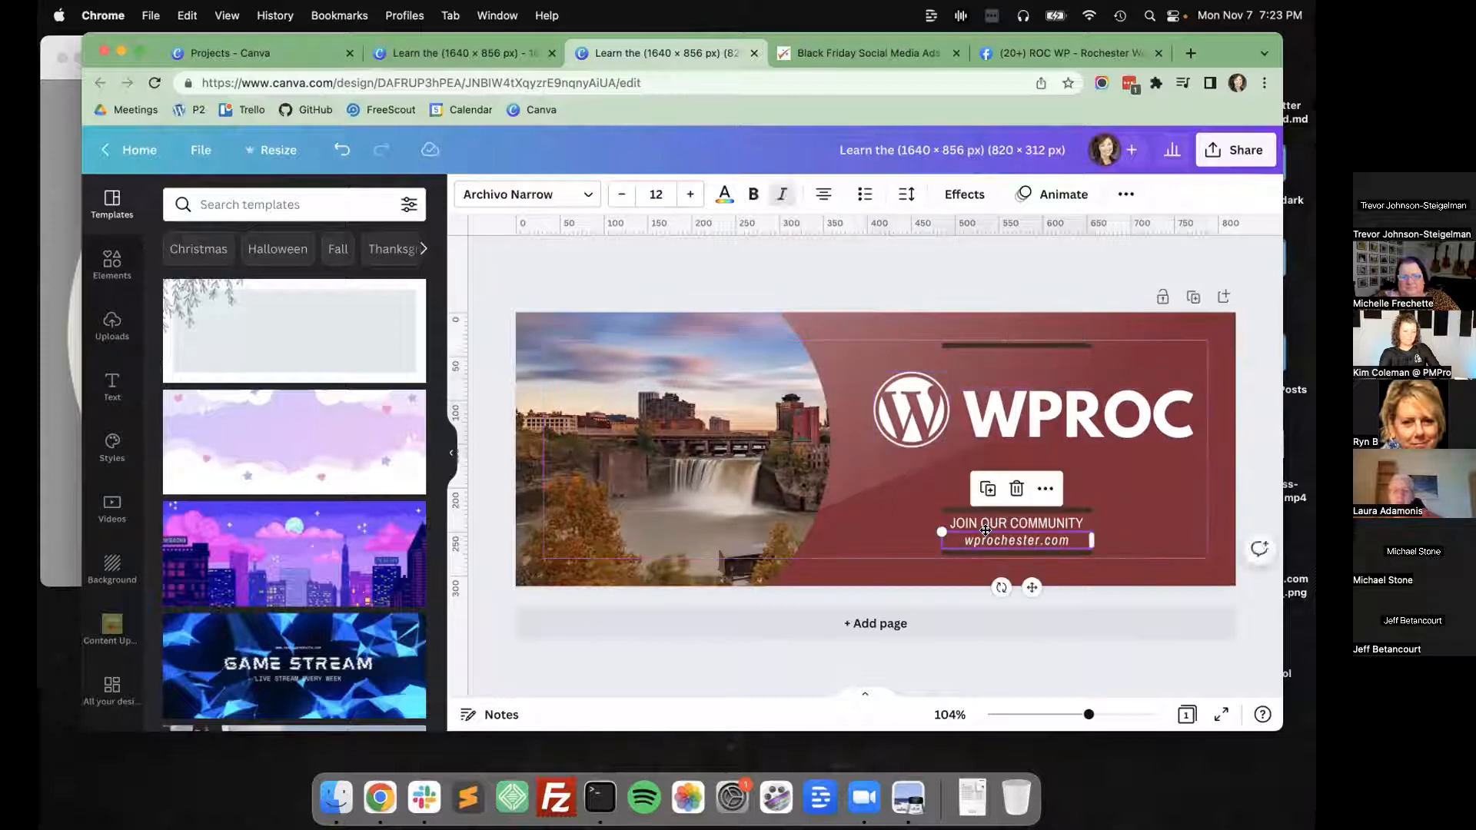
pyautogui.click(986, 527)
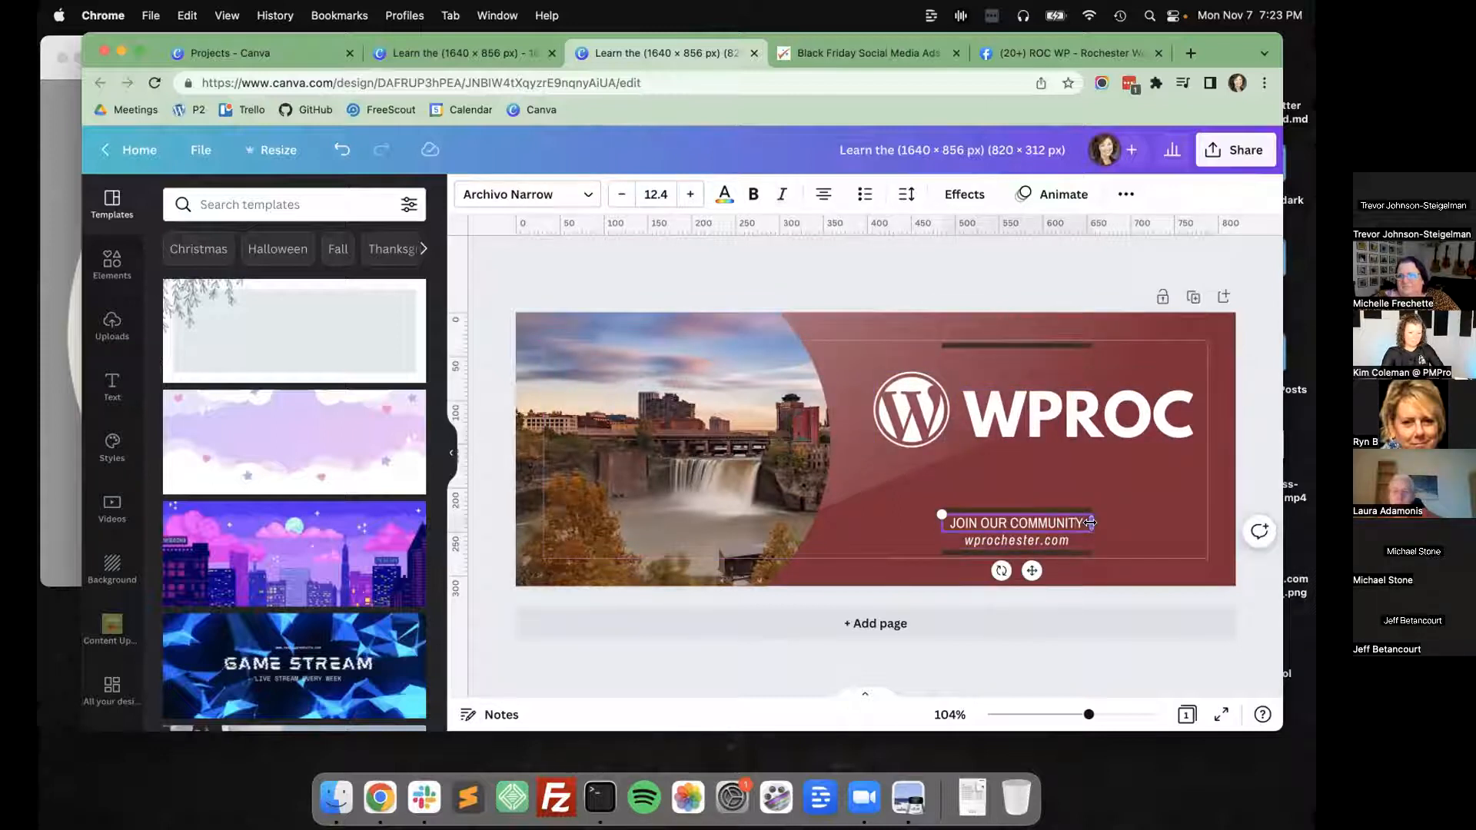
pyautogui.moveTo(1090, 523); pyautogui.dragTo(1208, 523)
pyautogui.moveTo(934, 523); pyautogui.dragTo(874, 522)
pyautogui.write('AT WPROCHESTER.COM')
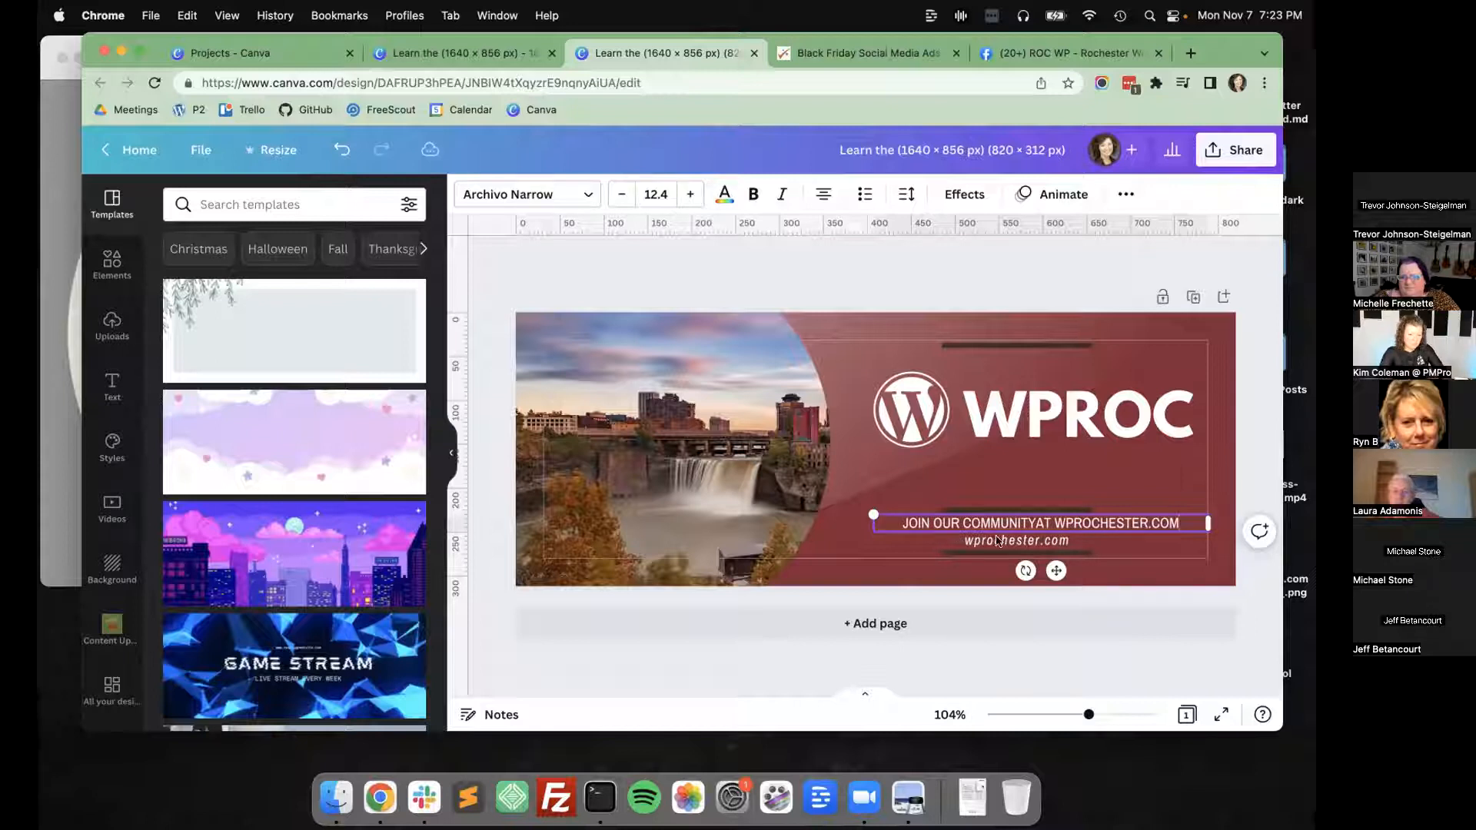
pyautogui.click(1009, 549)
pyautogui.press('Delete')
# Stretch all three divider lines to span the full width of the logo and title, with the tagline centred between the lower two.
pyautogui.click(1091, 524)
pyautogui.moveTo(1092, 524); pyautogui.dragTo(1208, 511)
pyautogui.click(1079, 509)
pyautogui.moveTo(939, 510); pyautogui.dragTo(871, 552)
pyautogui.click(944, 552)
pyautogui.moveTo(1087, 552); pyautogui.dragTo(1209, 553)
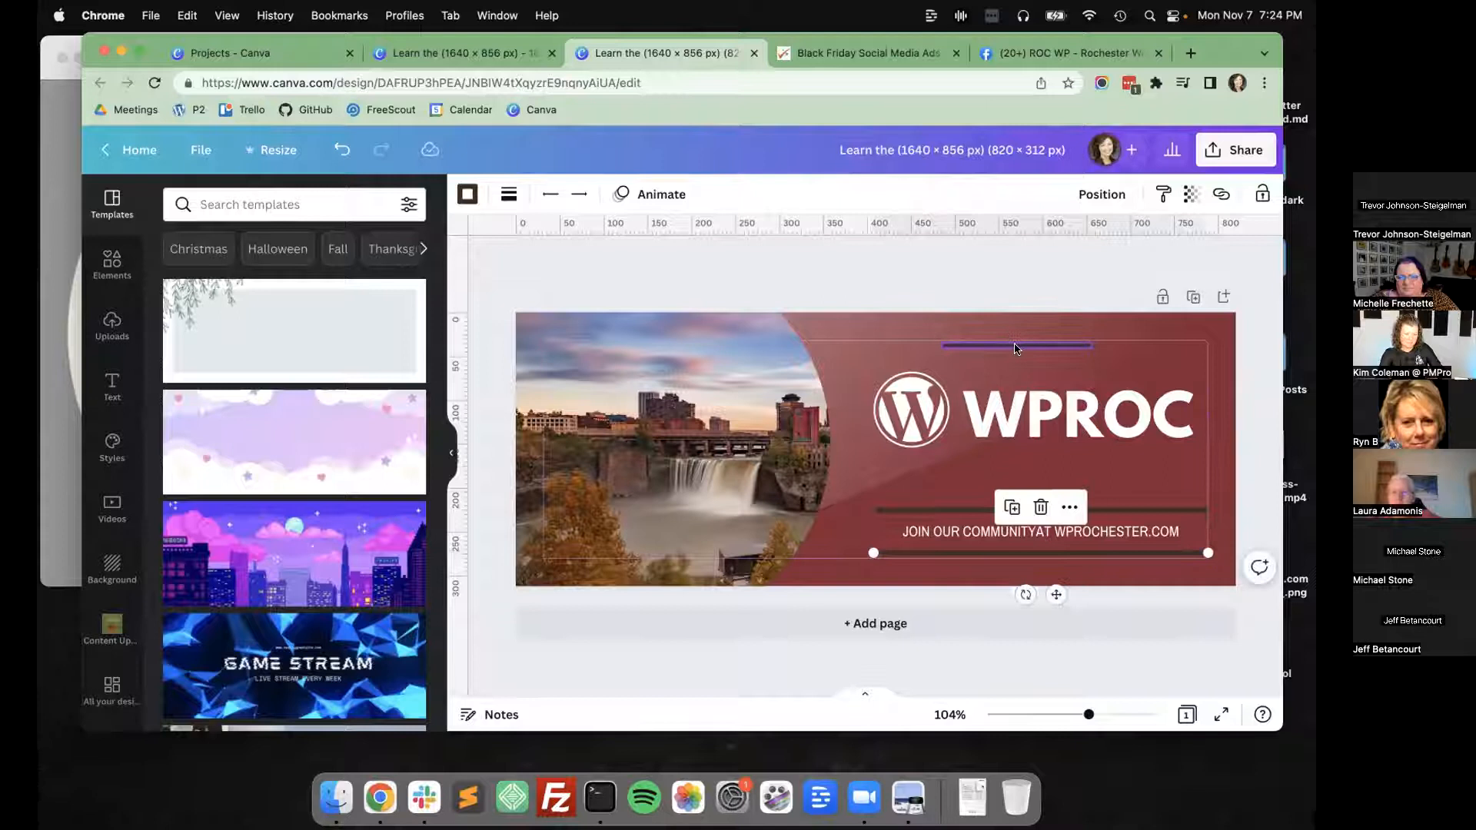
pyautogui.click(1014, 347)
pyautogui.moveTo(938, 346); pyautogui.dragTo(865, 341)
pyautogui.moveTo(1091, 345); pyautogui.dragTo(1205, 345)
# Insert the missing space before "AT" in the tagline and make the whole tagline bold.
pyautogui.click(1039, 538)
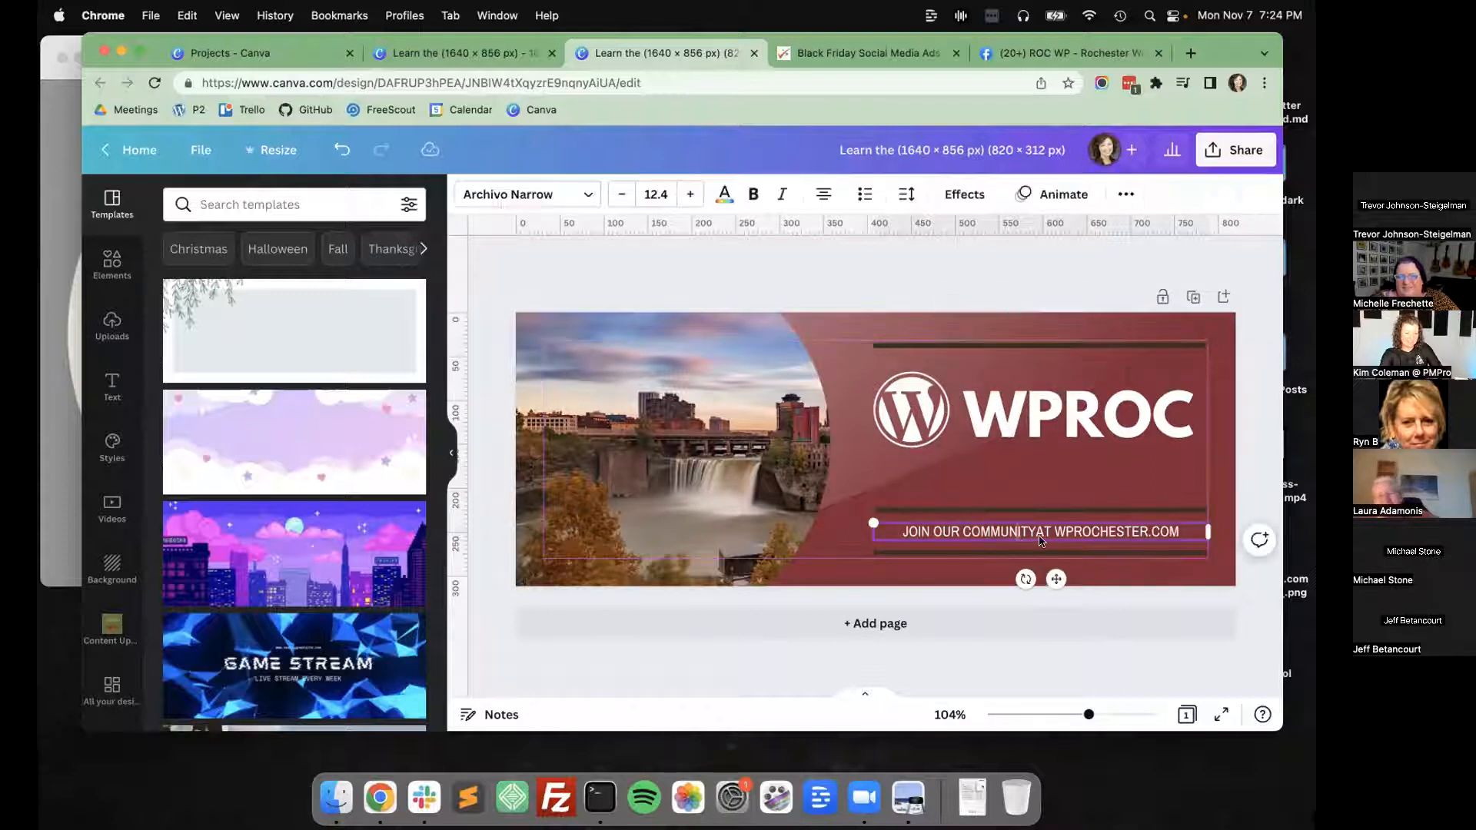
pyautogui.press('super+a')
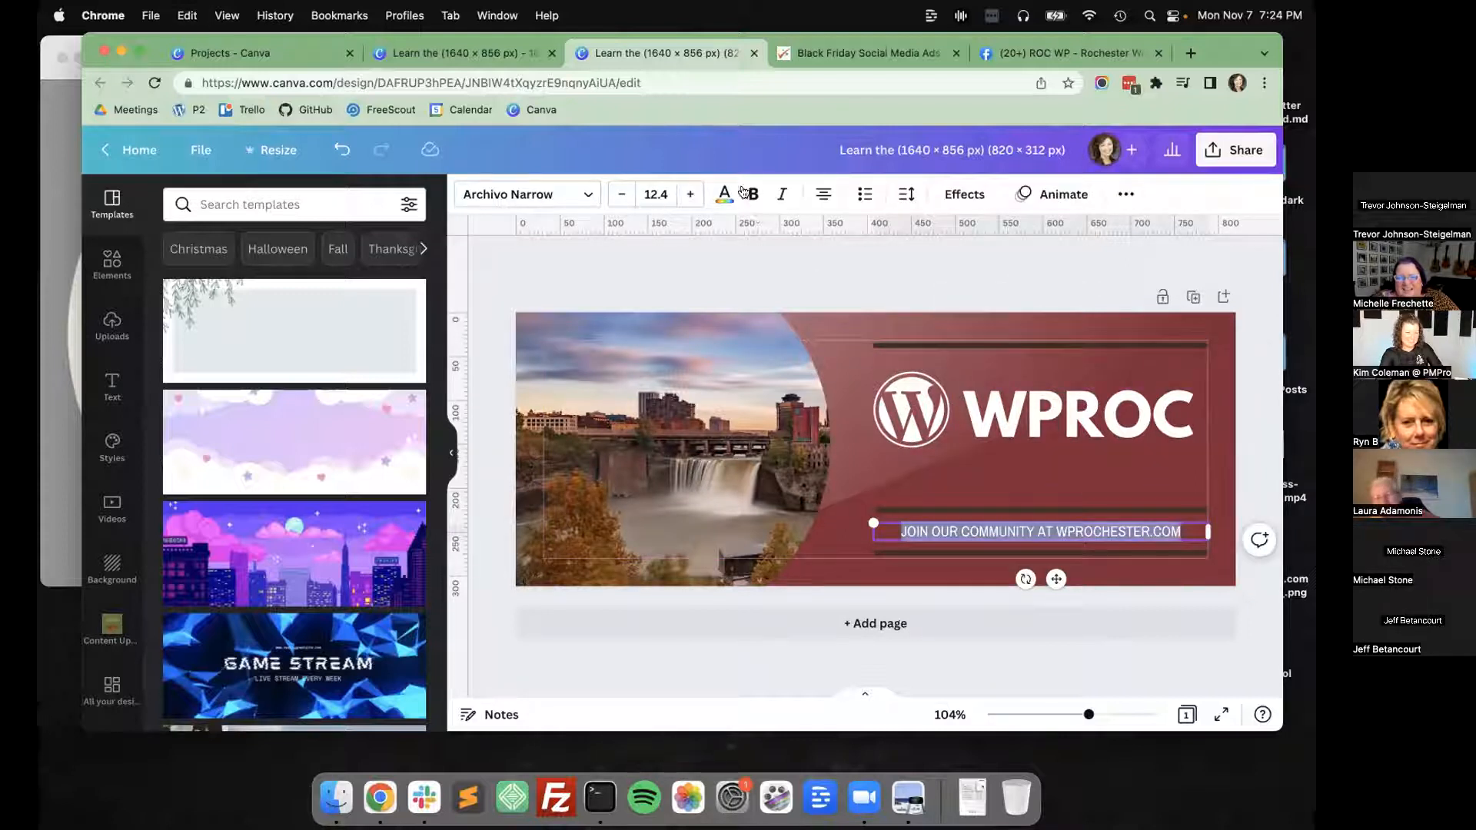
pyautogui.click(852, 292)
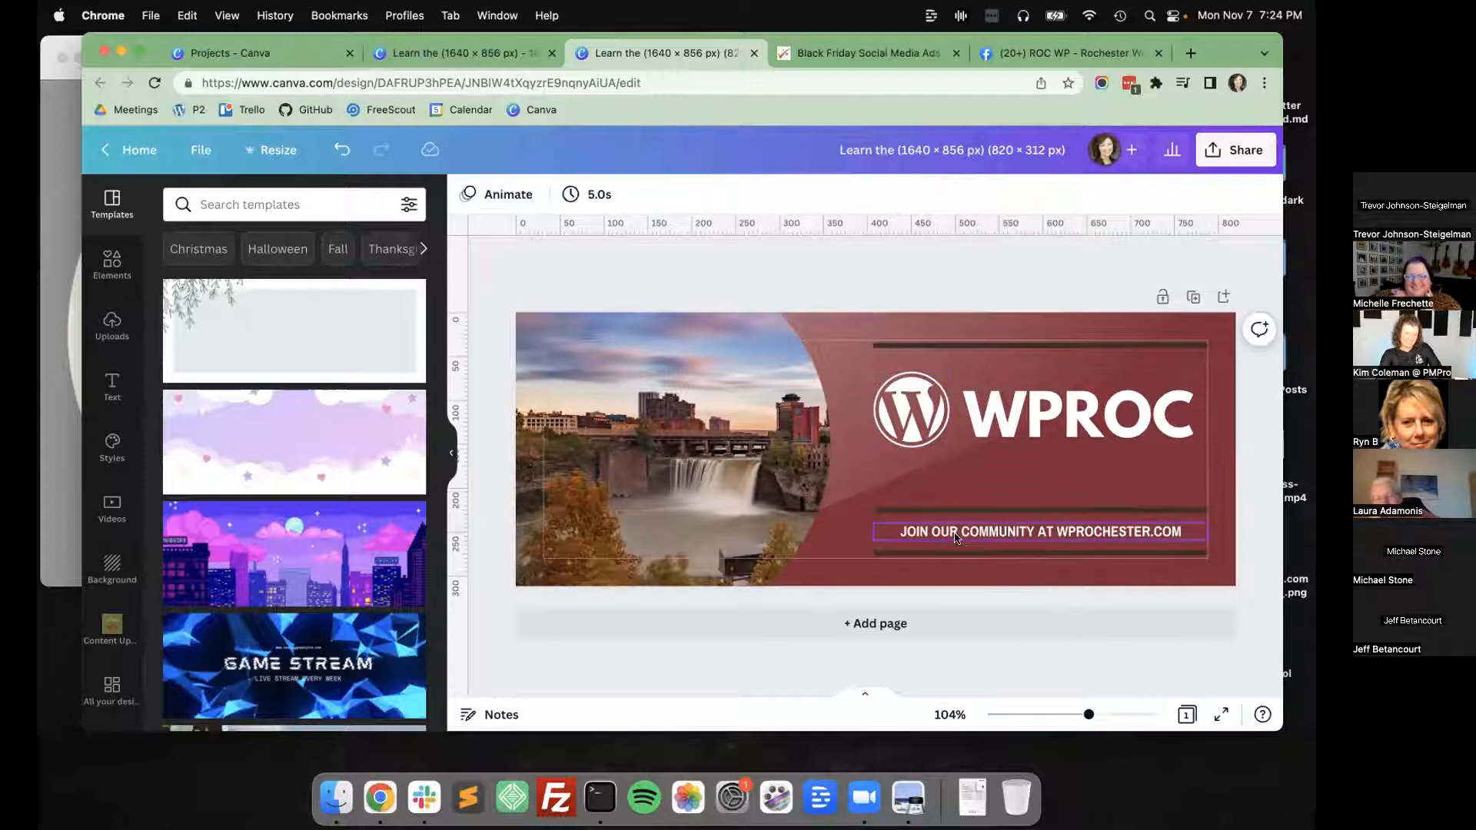
# Set the tagline's font size to 14.4 so it fills the width of the divider lines.
pyautogui.click(967, 534)
pyautogui.click(691, 196)
pyautogui.click(691, 195)
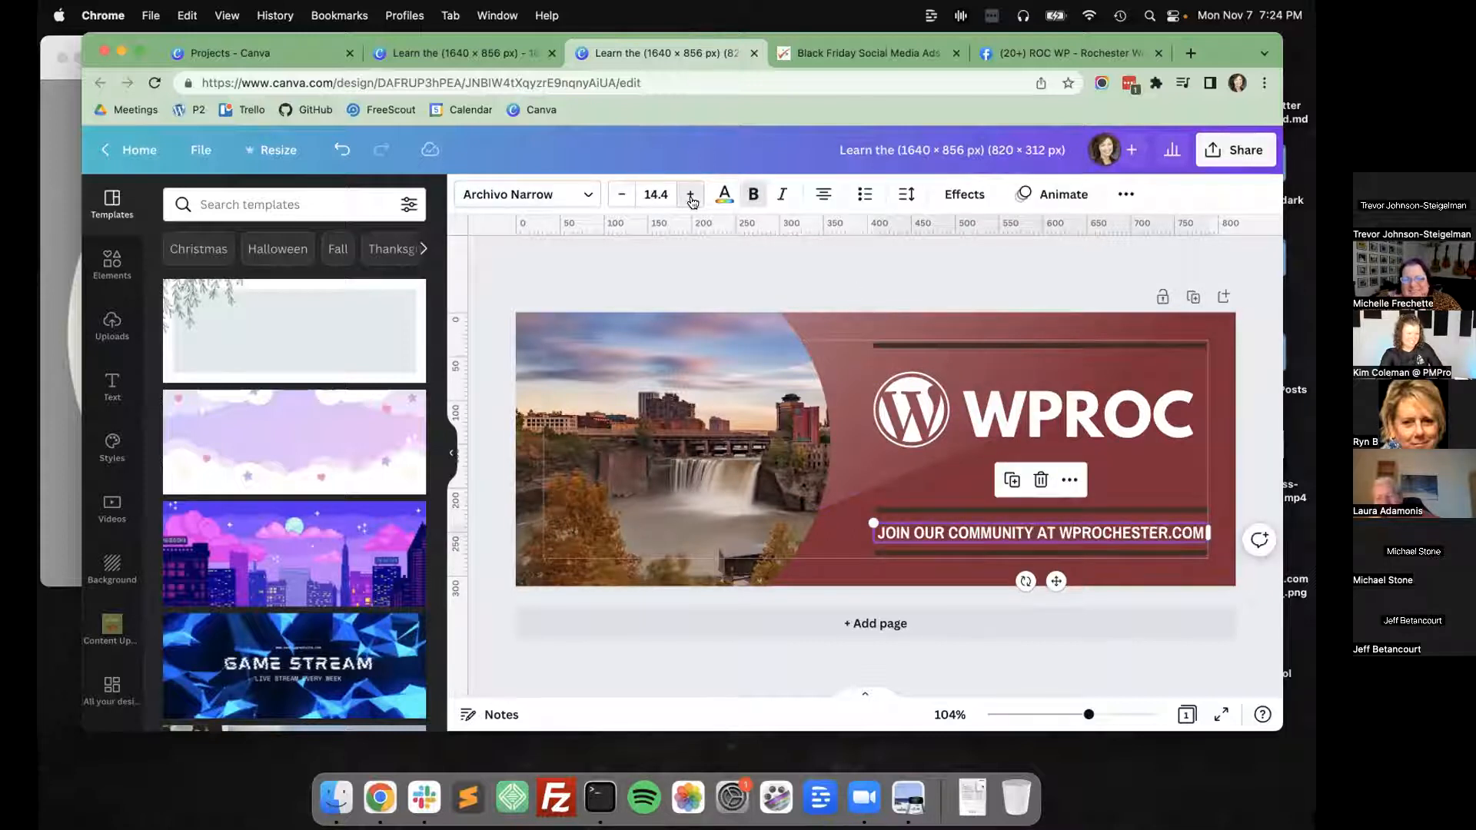
pyautogui.click(691, 195)
pyautogui.click(691, 195)
pyautogui.click(632, 187)
pyautogui.click(621, 188)
pyautogui.click(621, 188)
pyautogui.click(621, 189)
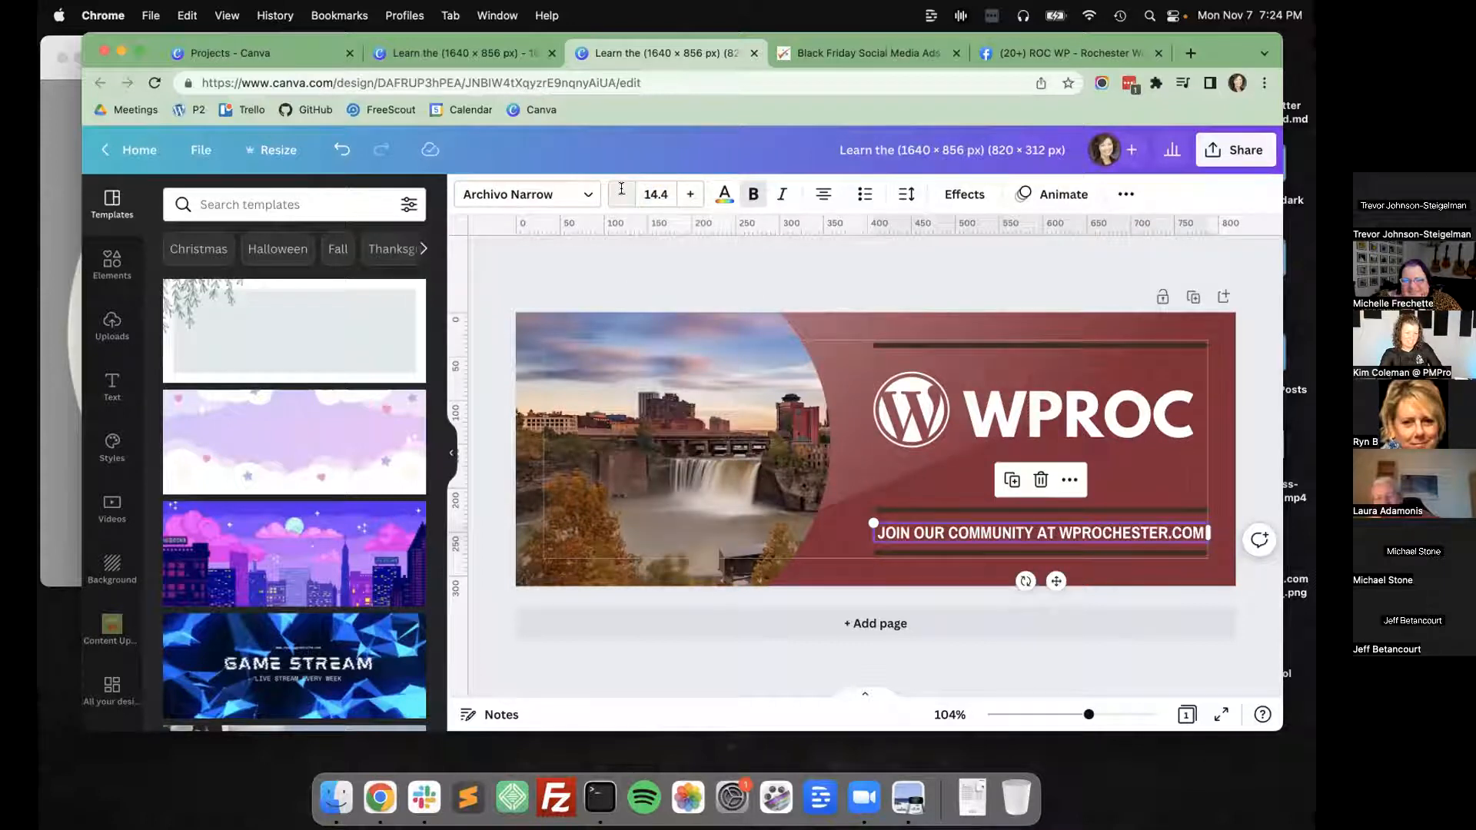
# Move the WordPress logo and WPROC title down together, centred between the upper and middle divider lines.
pyautogui.click(1250, 445)
pyautogui.click(1175, 509)
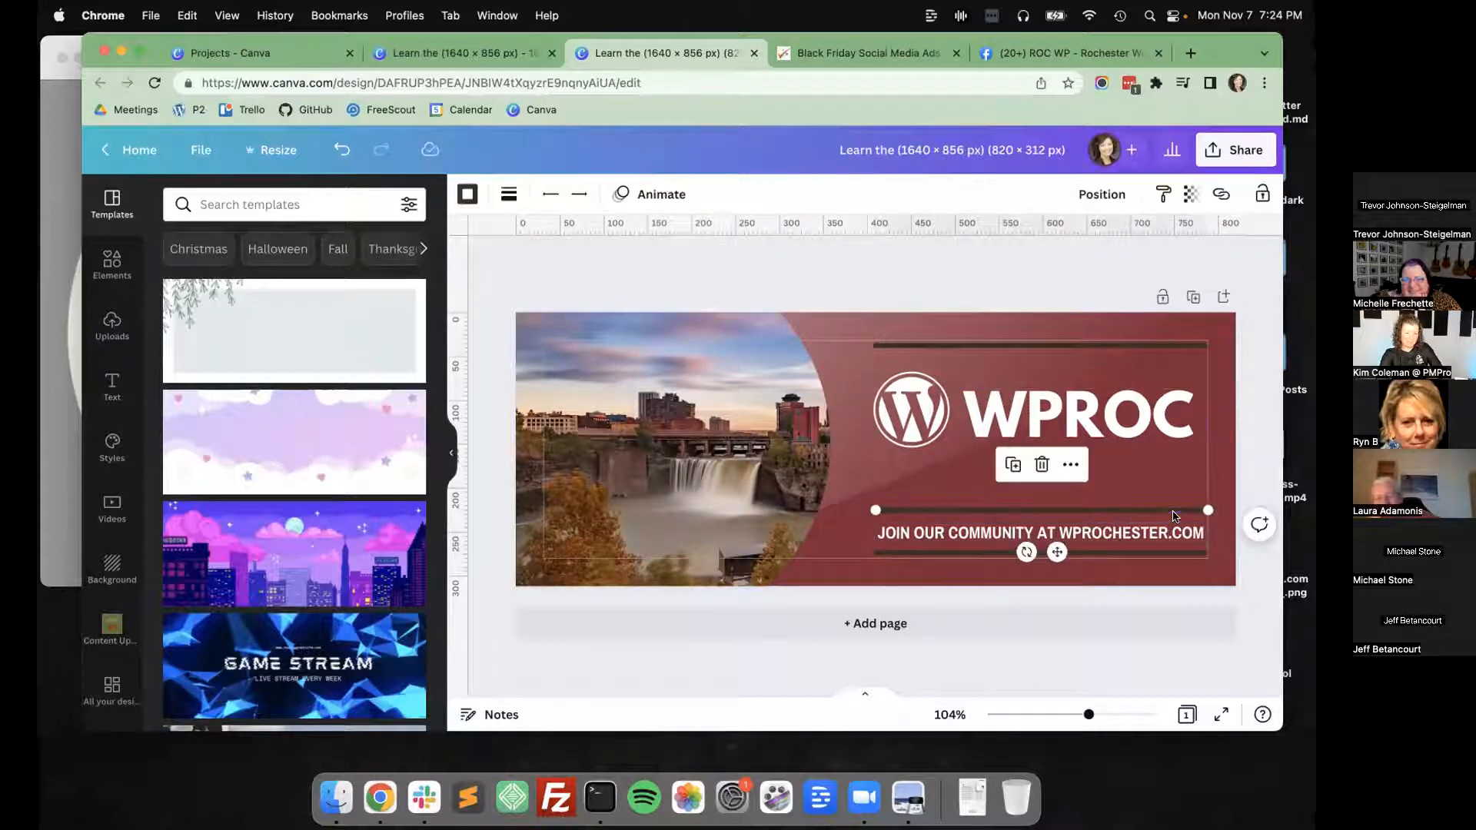
pyautogui.click(1140, 440)
pyautogui.keyDown('shift'); pyautogui.click(925, 425); pyautogui.keyUp('shift')
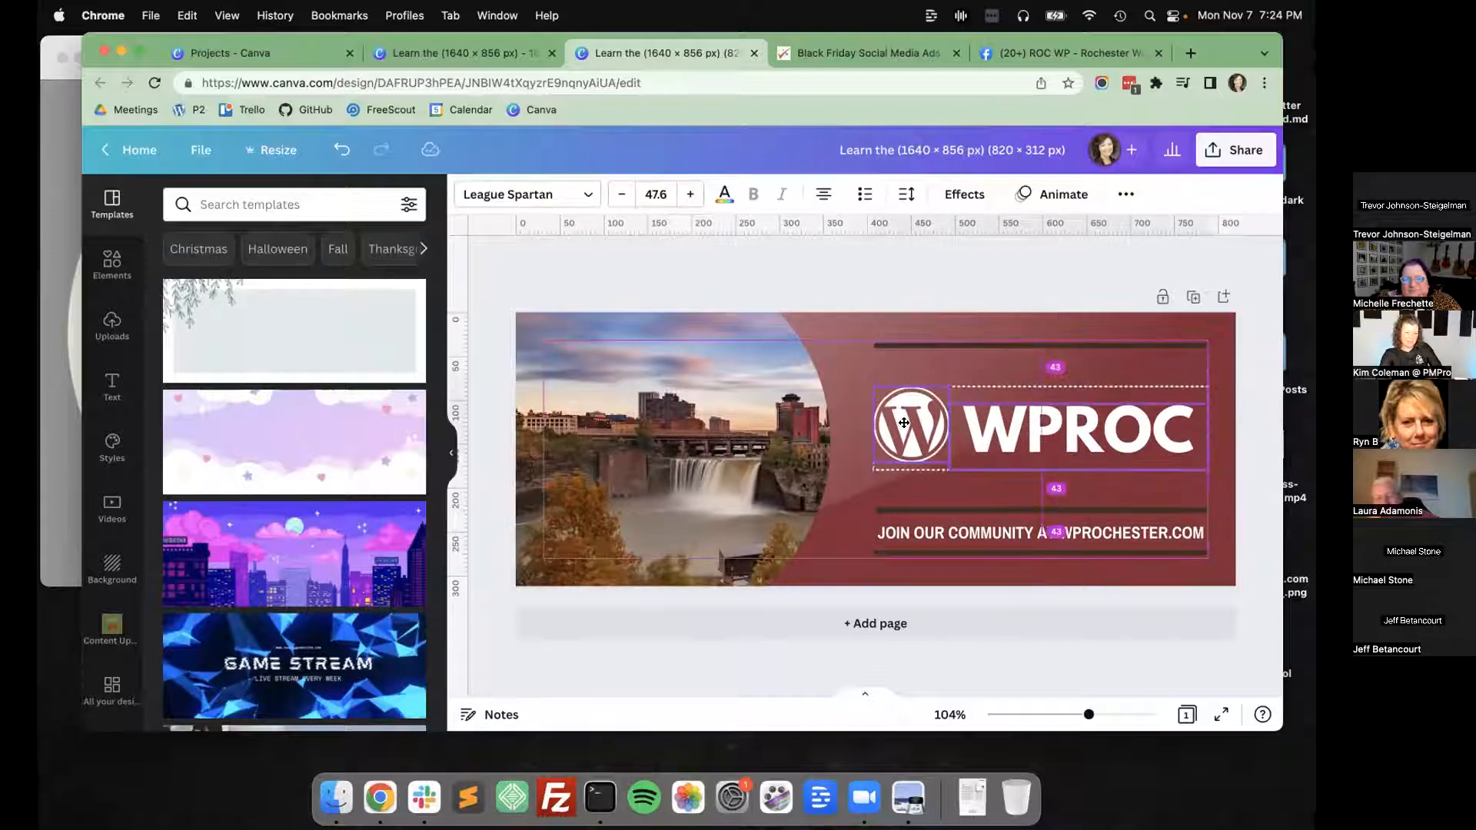
pyautogui.click(1256, 368)
# Reposition the translucent highlight overlay farther towards the waterfall photo, behind the logo and title.
pyautogui.moveTo(855, 457); pyautogui.dragTo(936, 428)
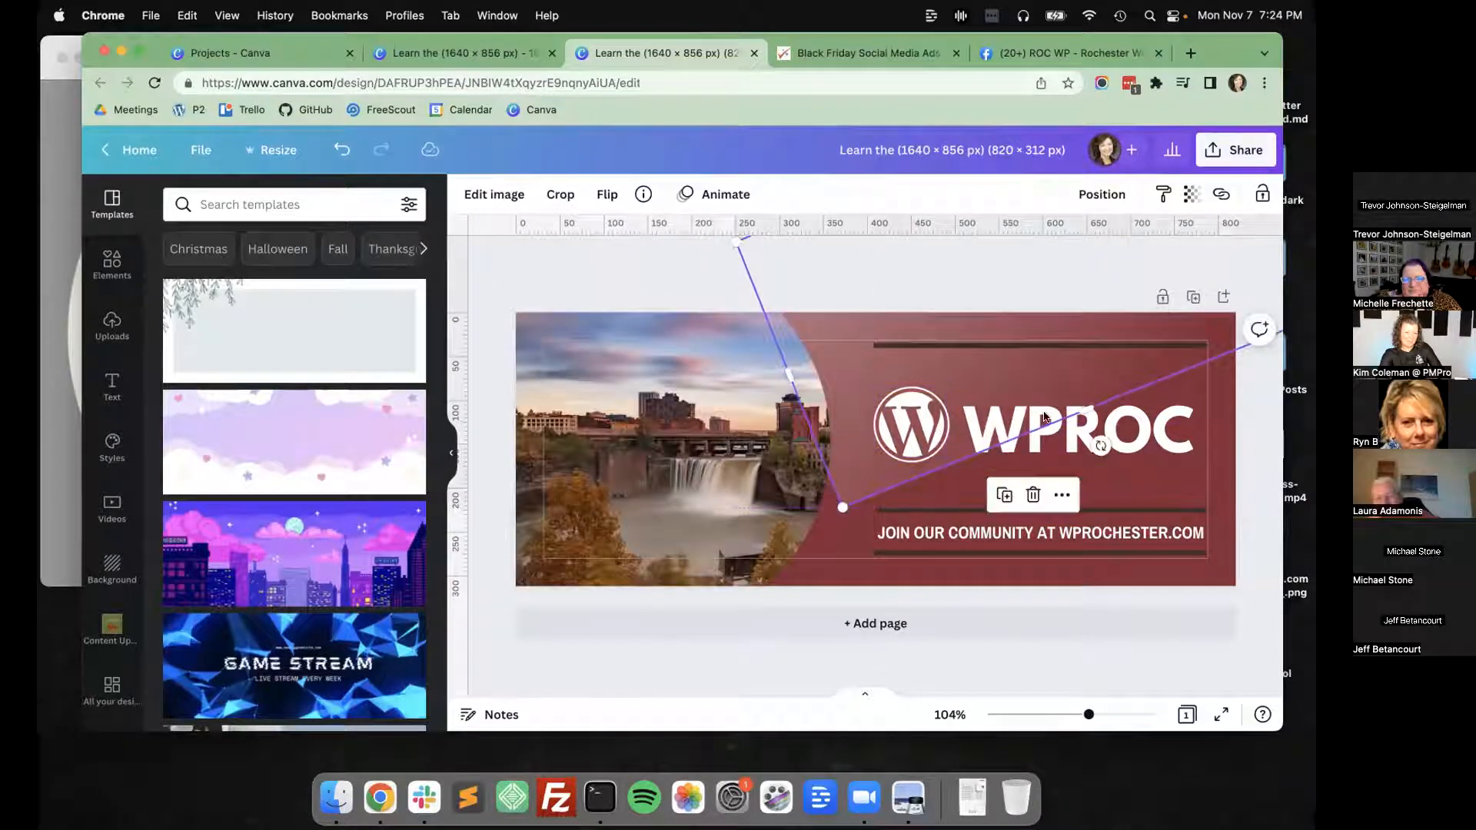
pyautogui.moveTo(1084, 363); pyautogui.dragTo(925, 397)
pyautogui.click(1264, 419)
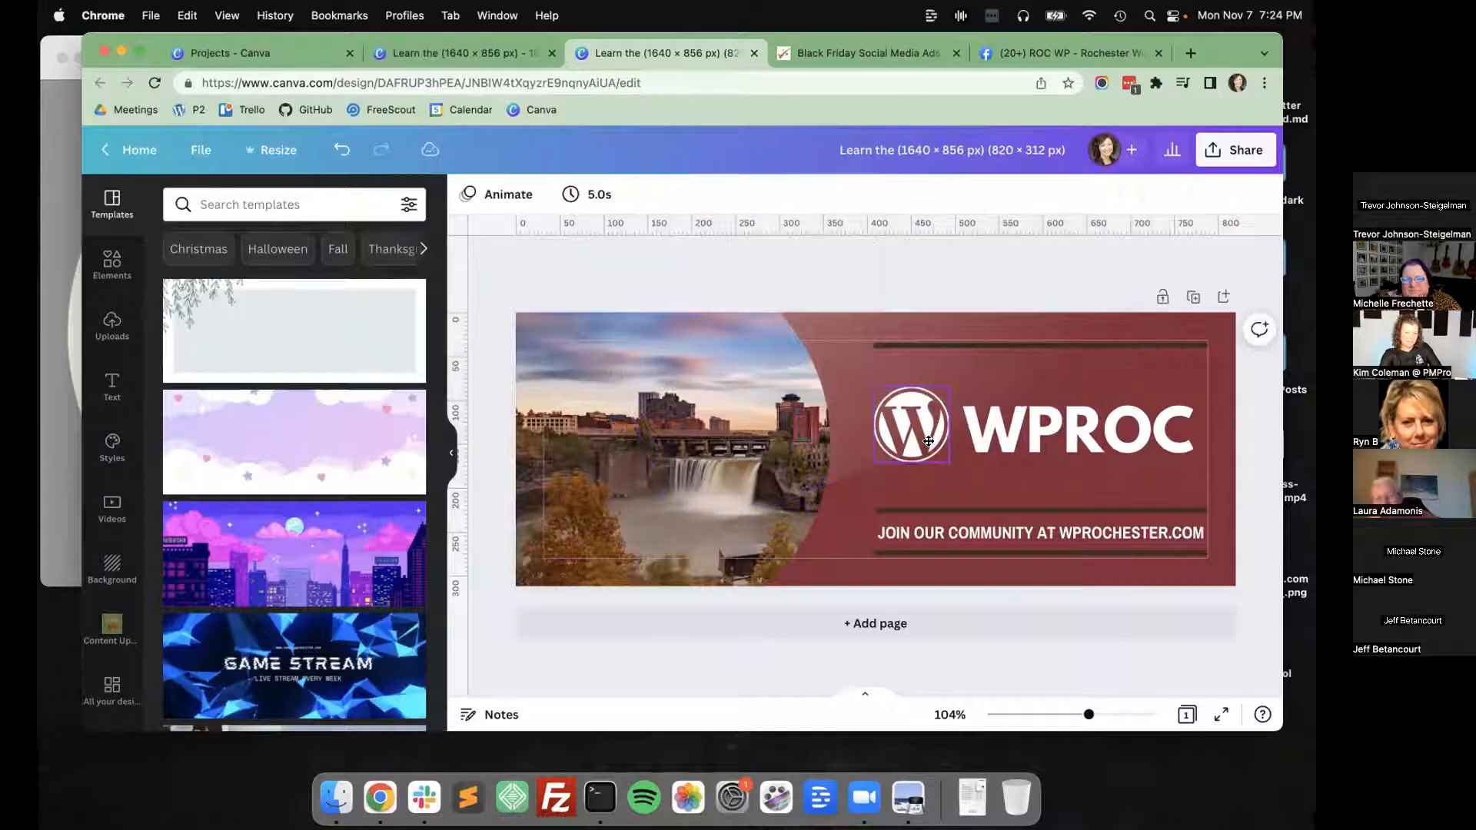
pyautogui.moveTo(839, 416); pyautogui.dragTo(869, 383)
pyautogui.click(1252, 422)
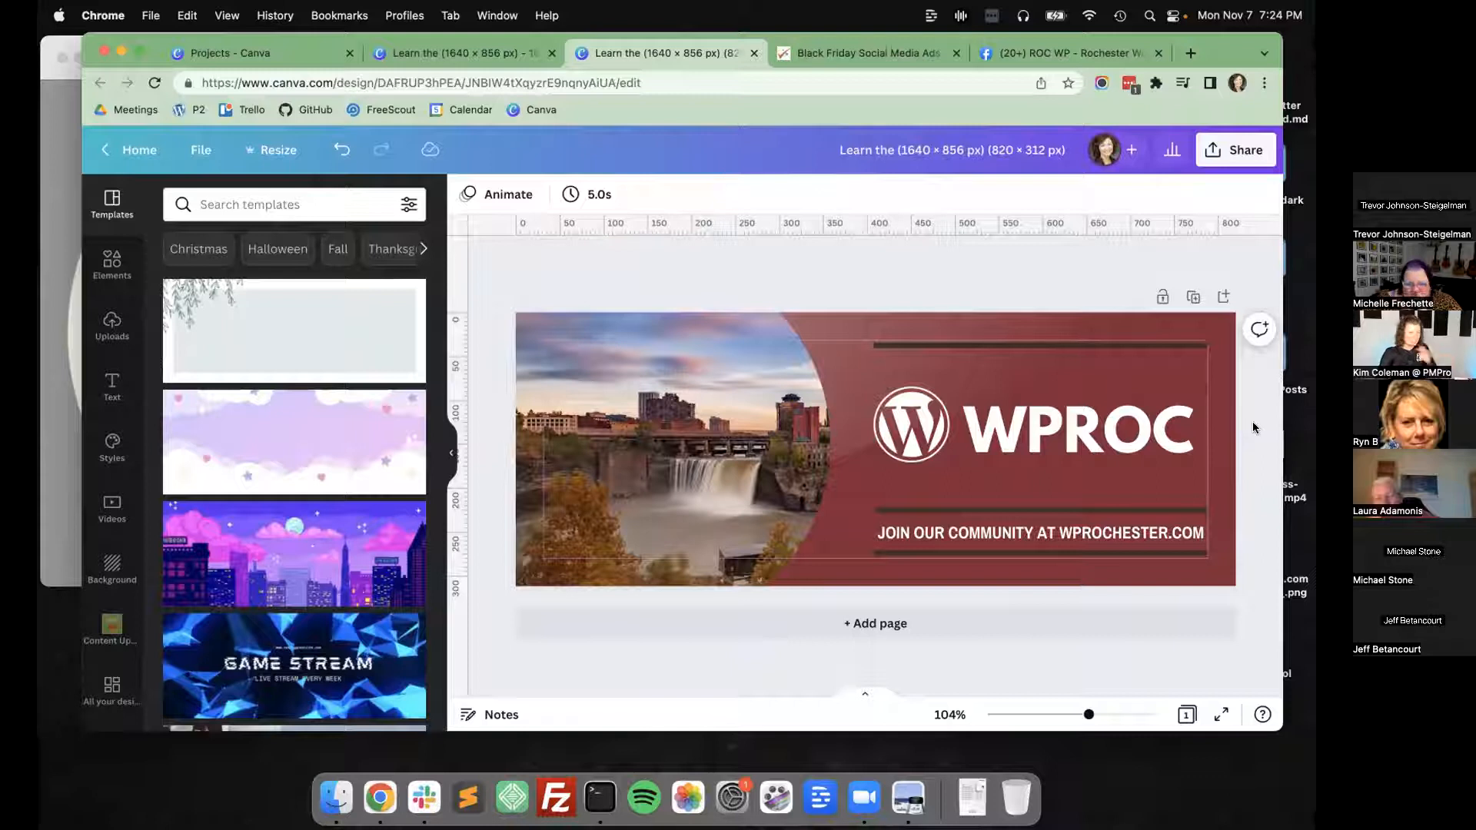
# Duplicate the translucent highlight overlay, rotate the copy and place it across the cover's lower edge over the photo.
pyautogui.click(883, 372)
pyautogui.press('super+c')
pyautogui.press('super+v')
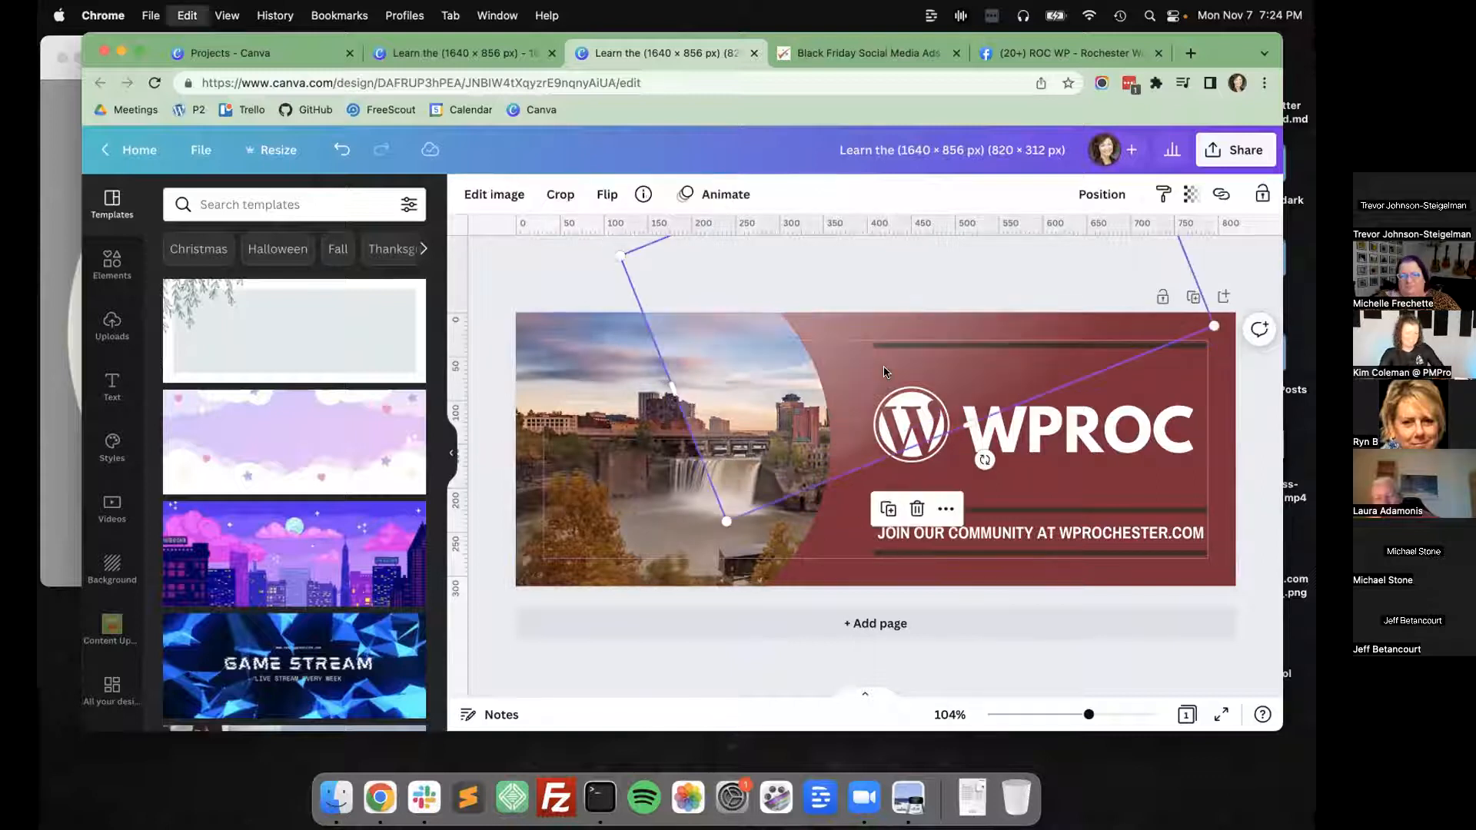
pyautogui.moveTo(875, 366); pyautogui.dragTo(1131, 647)
pyautogui.moveTo(1151, 475); pyautogui.dragTo(1110, 547)
pyautogui.moveTo(1062, 467); pyautogui.dragTo(1165, 503)
pyautogui.moveTo(1201, 570); pyautogui.dragTo(804, 622)
pyautogui.scroll(-3, 1274, 574)
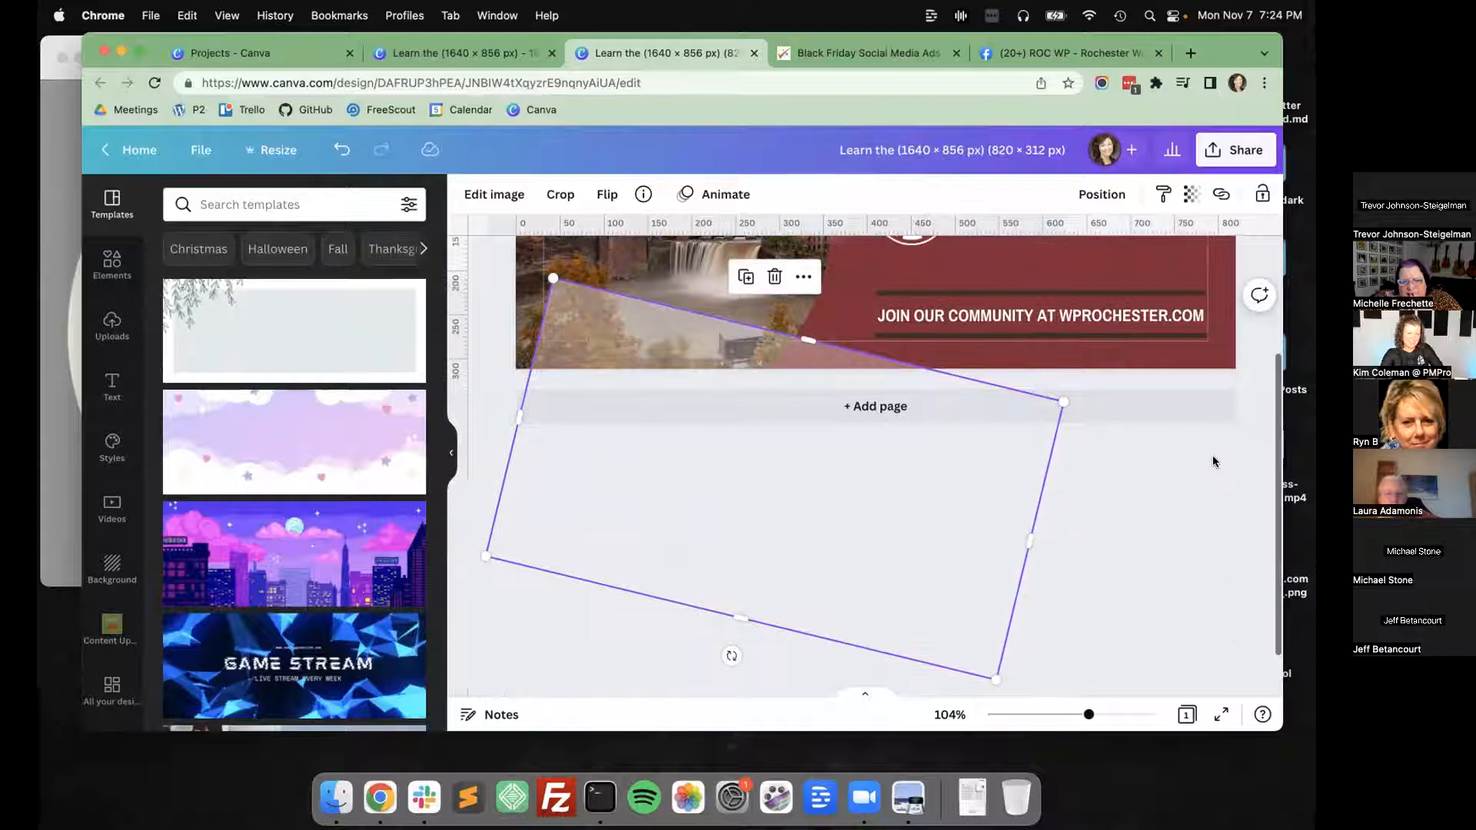
pyautogui.click(1214, 461)
# Send the copied highlight overlay backward so it sits behind the waterfall photo.
pyautogui.click(681, 557)
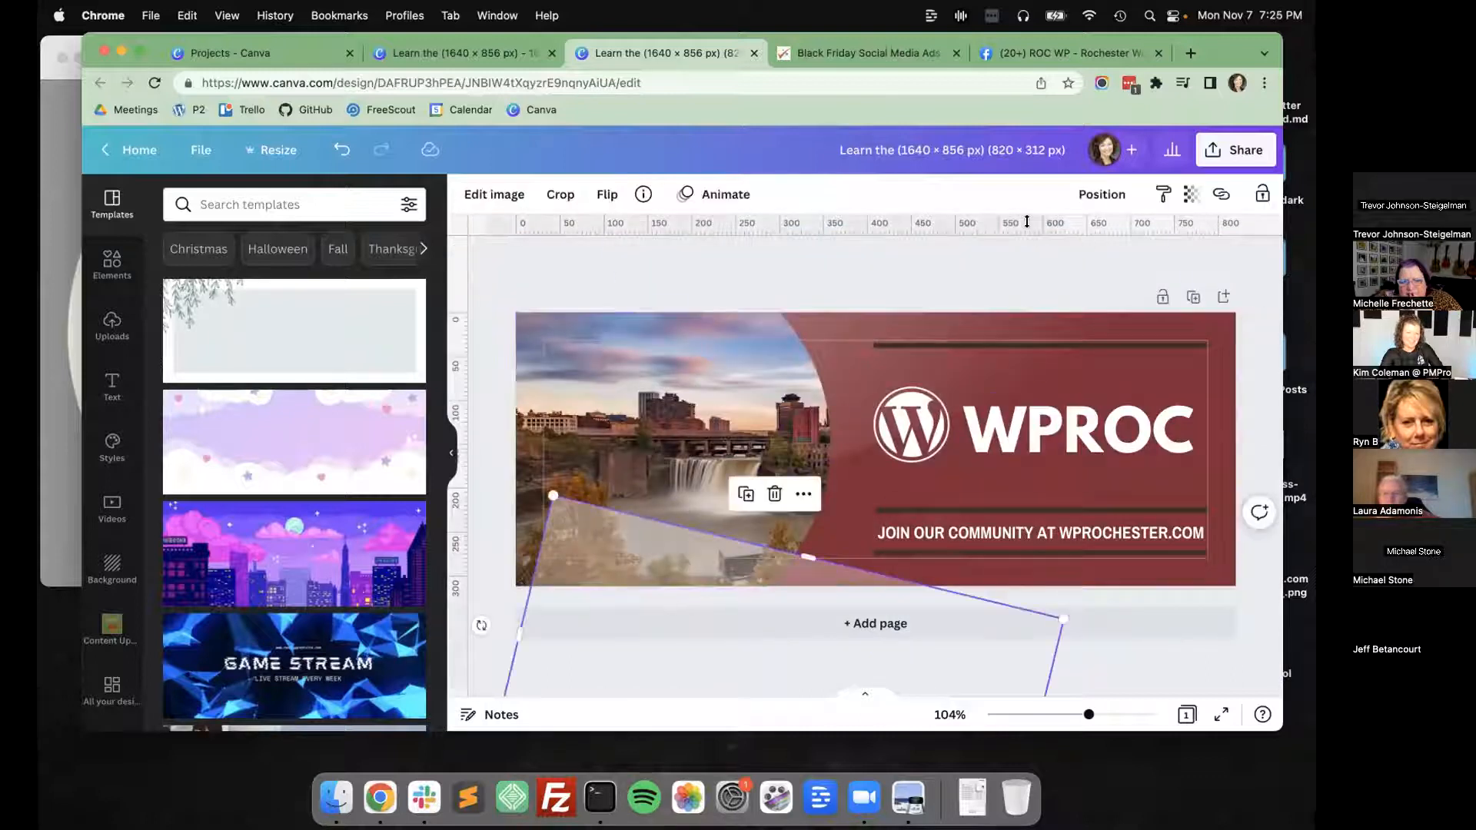
pyautogui.click(1084, 196)
pyautogui.click(1031, 248)
pyautogui.click(1266, 422)
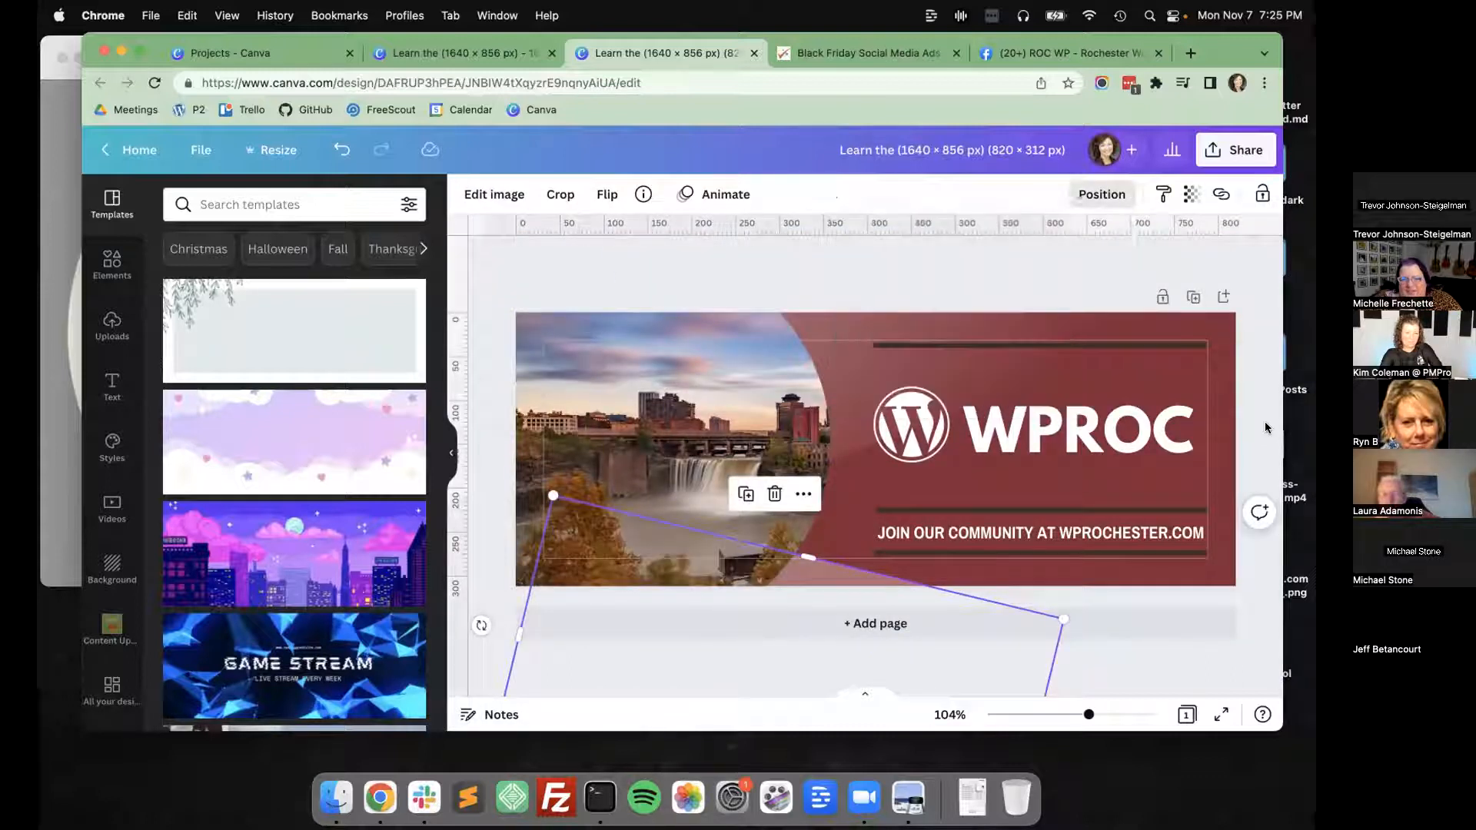
pyautogui.click(1265, 421)
# Flip the copied highlight overlay vertically and nudge it slightly up along the cover's lower edge.
pyautogui.click(828, 569)
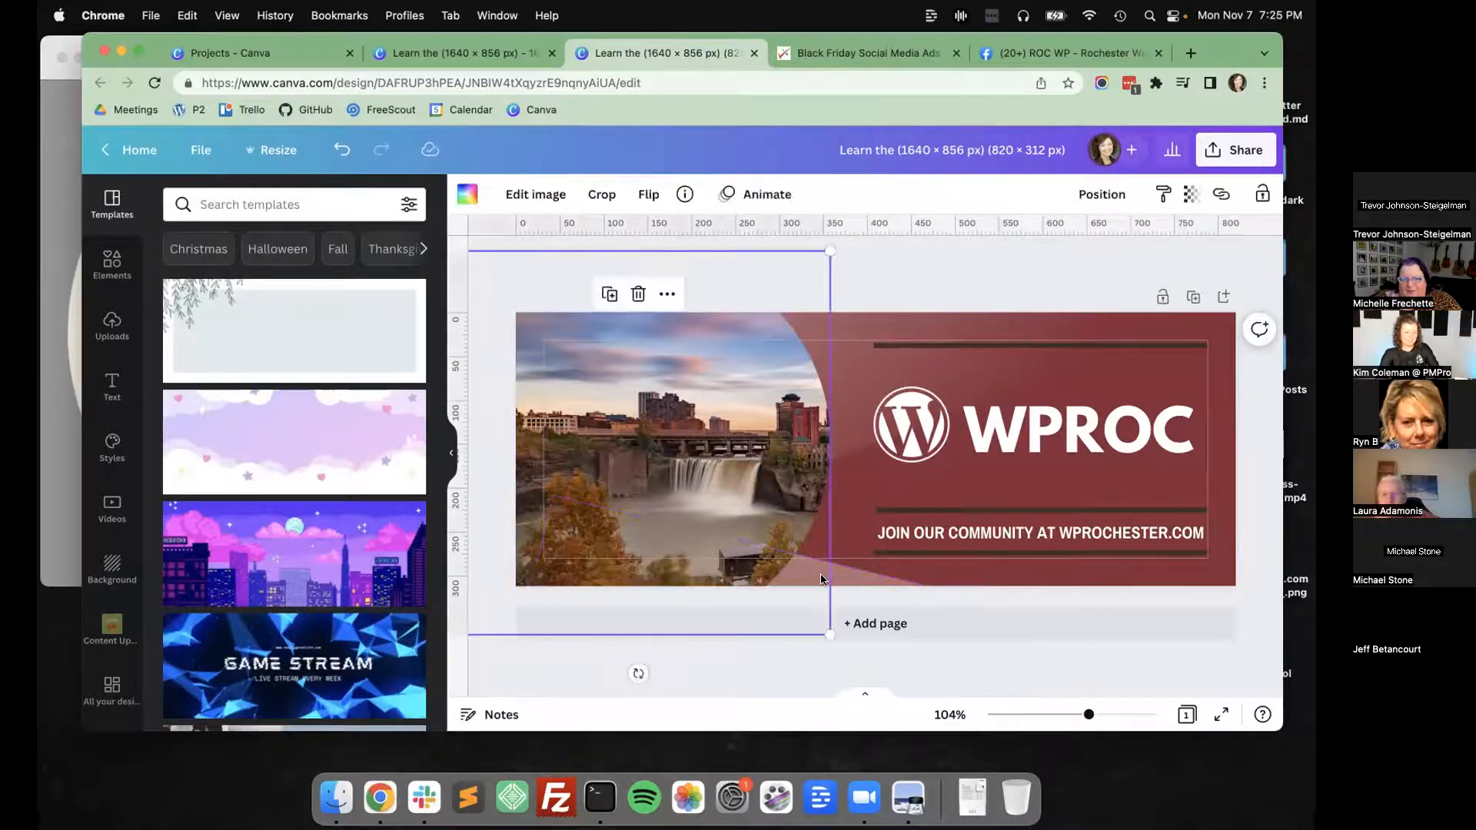
pyautogui.click(608, 197)
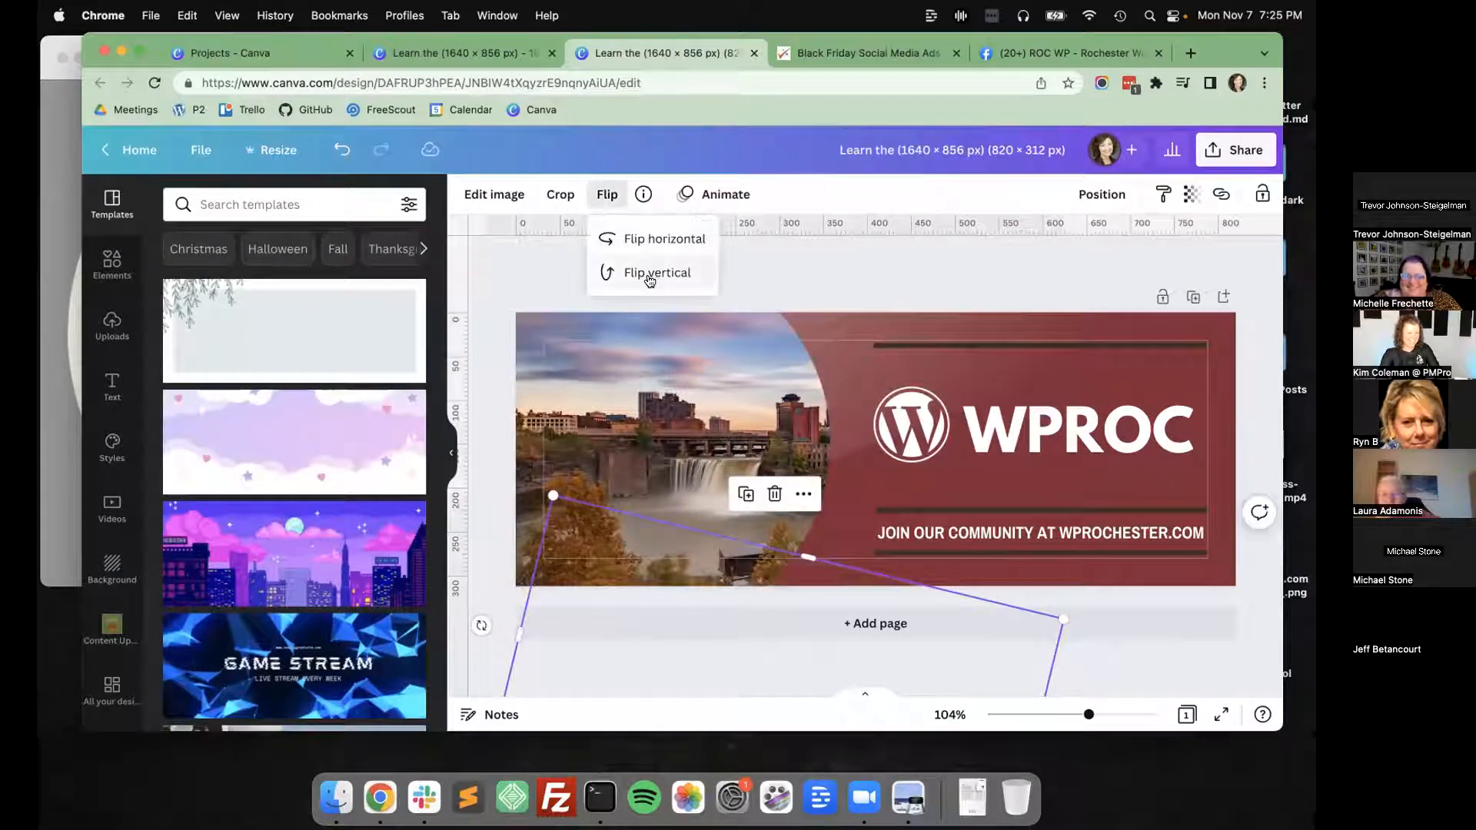
pyautogui.moveTo(837, 578); pyautogui.dragTo(826, 566)
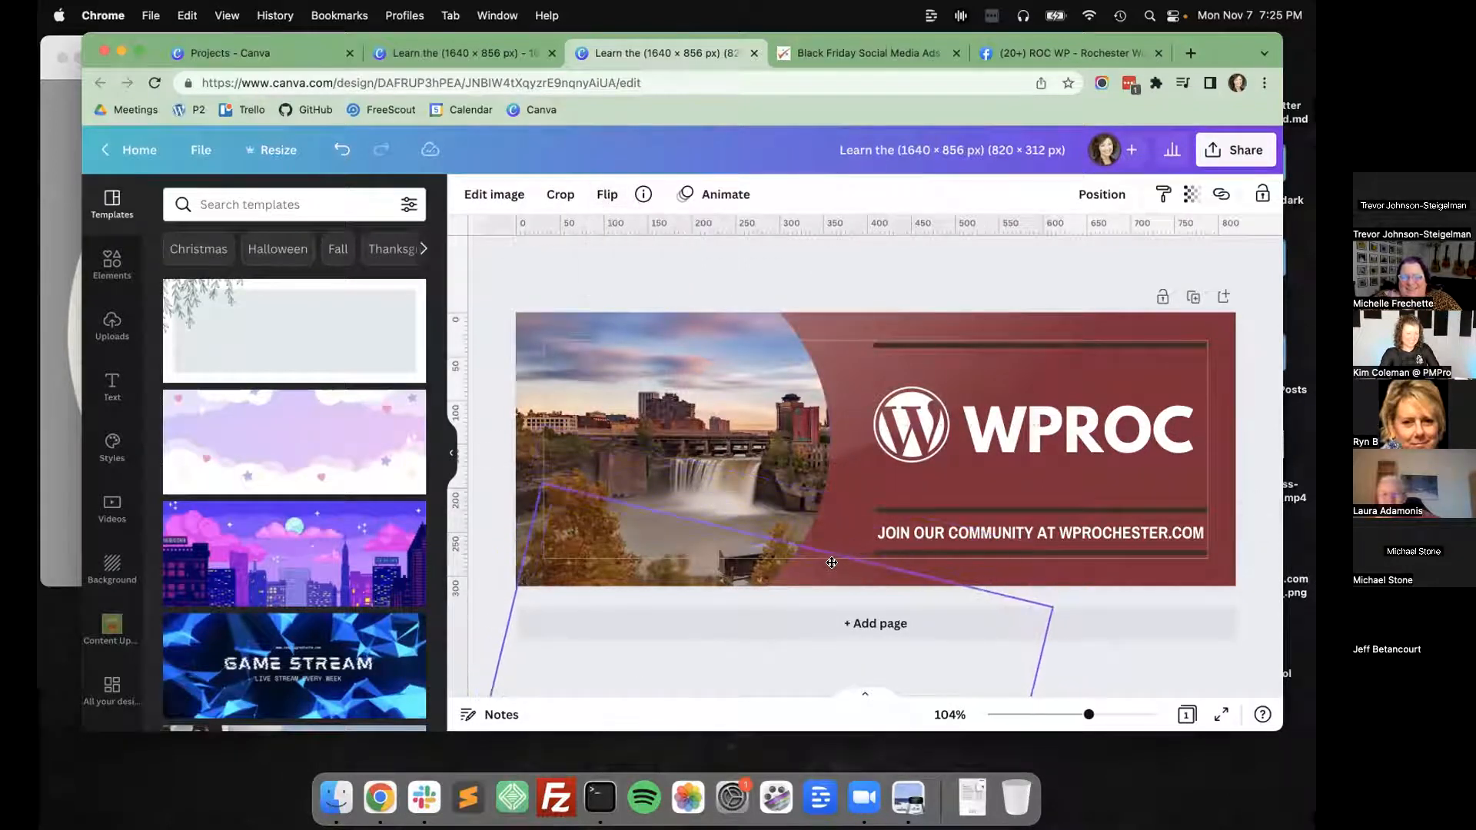
pyautogui.click(1269, 443)
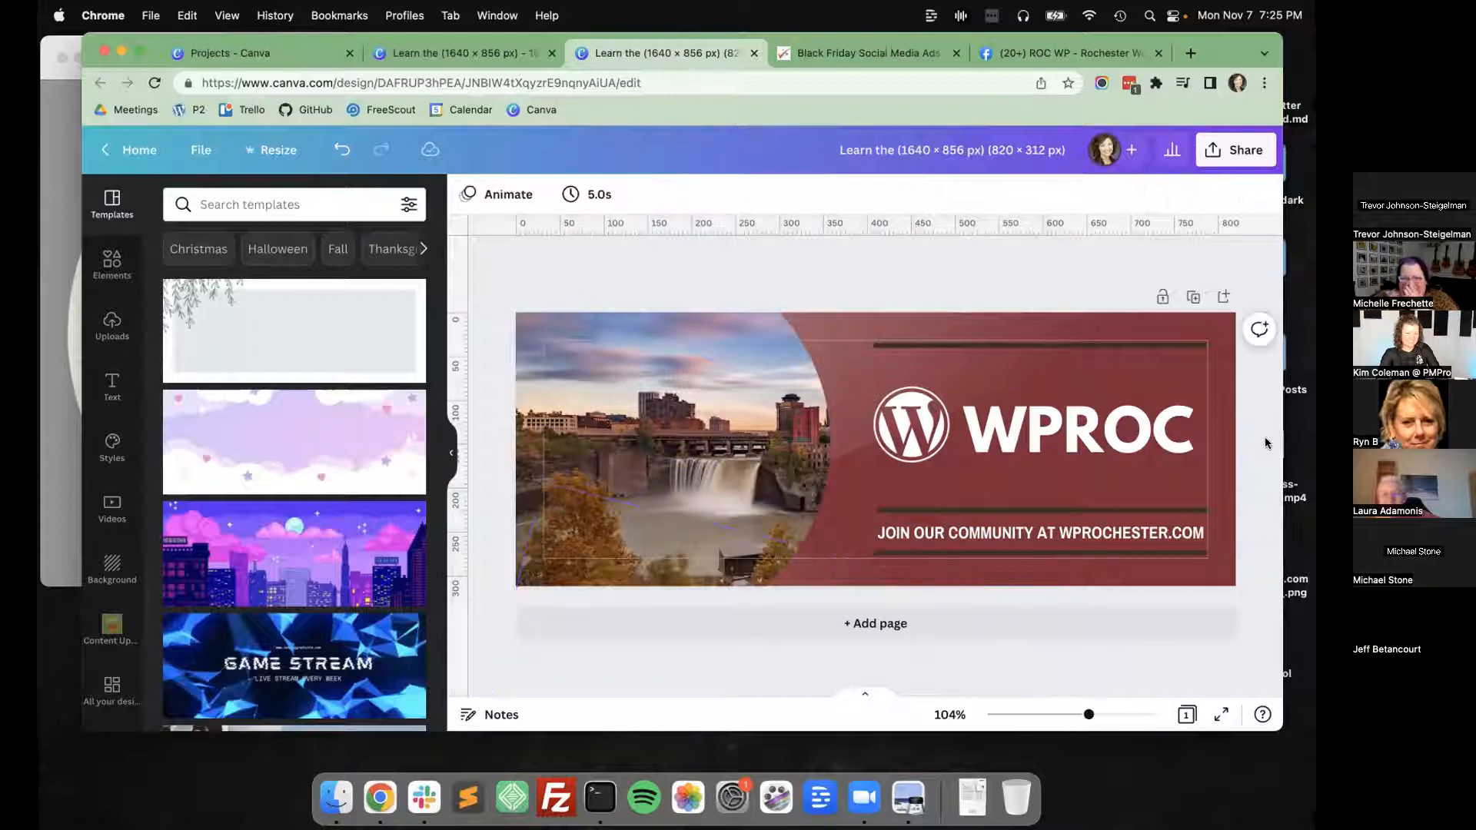
# Move the flipped overlay copy across the maroon background so its upper edge runs beneath the tagline.
pyautogui.click(813, 575)
pyautogui.moveTo(840, 572); pyautogui.dragTo(1025, 586)
pyautogui.press('super+z')
pyautogui.click(932, 571)
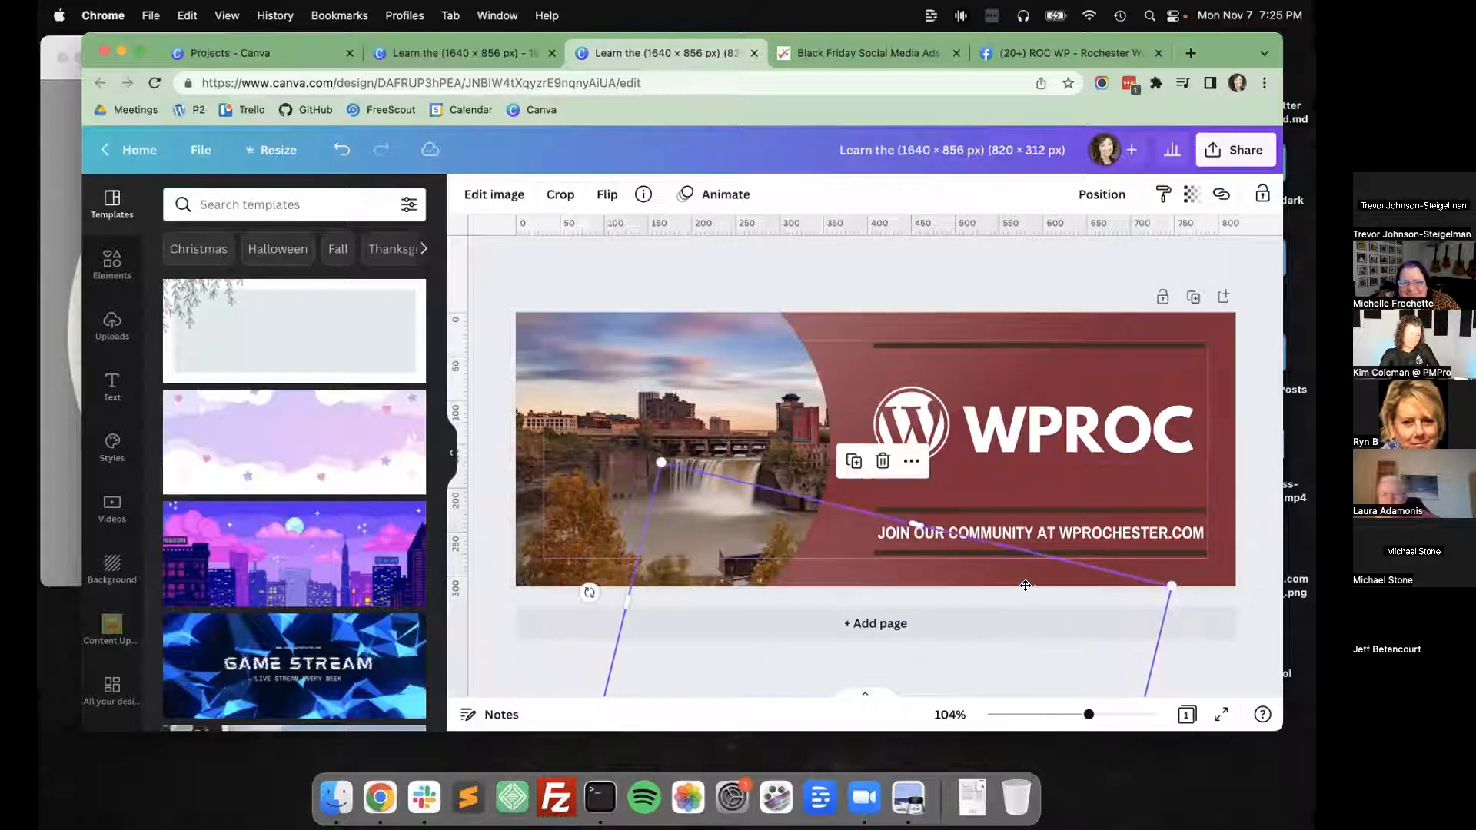
pyautogui.click(1251, 399)
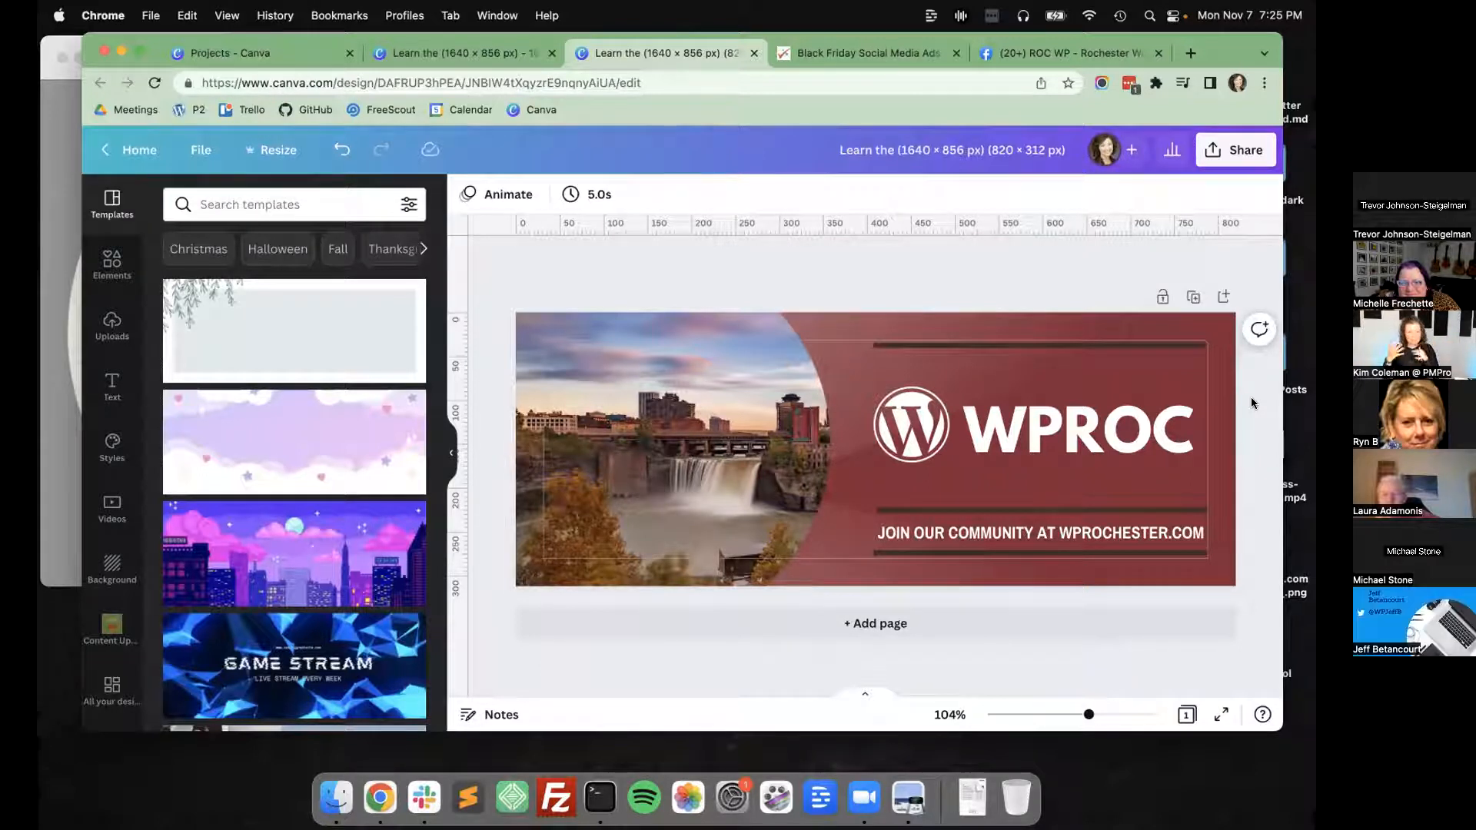
# Move the tagline and its two divider lines up together, closer to the WPROC title.
pyautogui.click(1196, 510)
pyautogui.click(1162, 540)
pyautogui.hotkey('shift', 'Up')
pyautogui.hotkey('shift', 'Up')
pyautogui.hotkey('shift', 'Up')
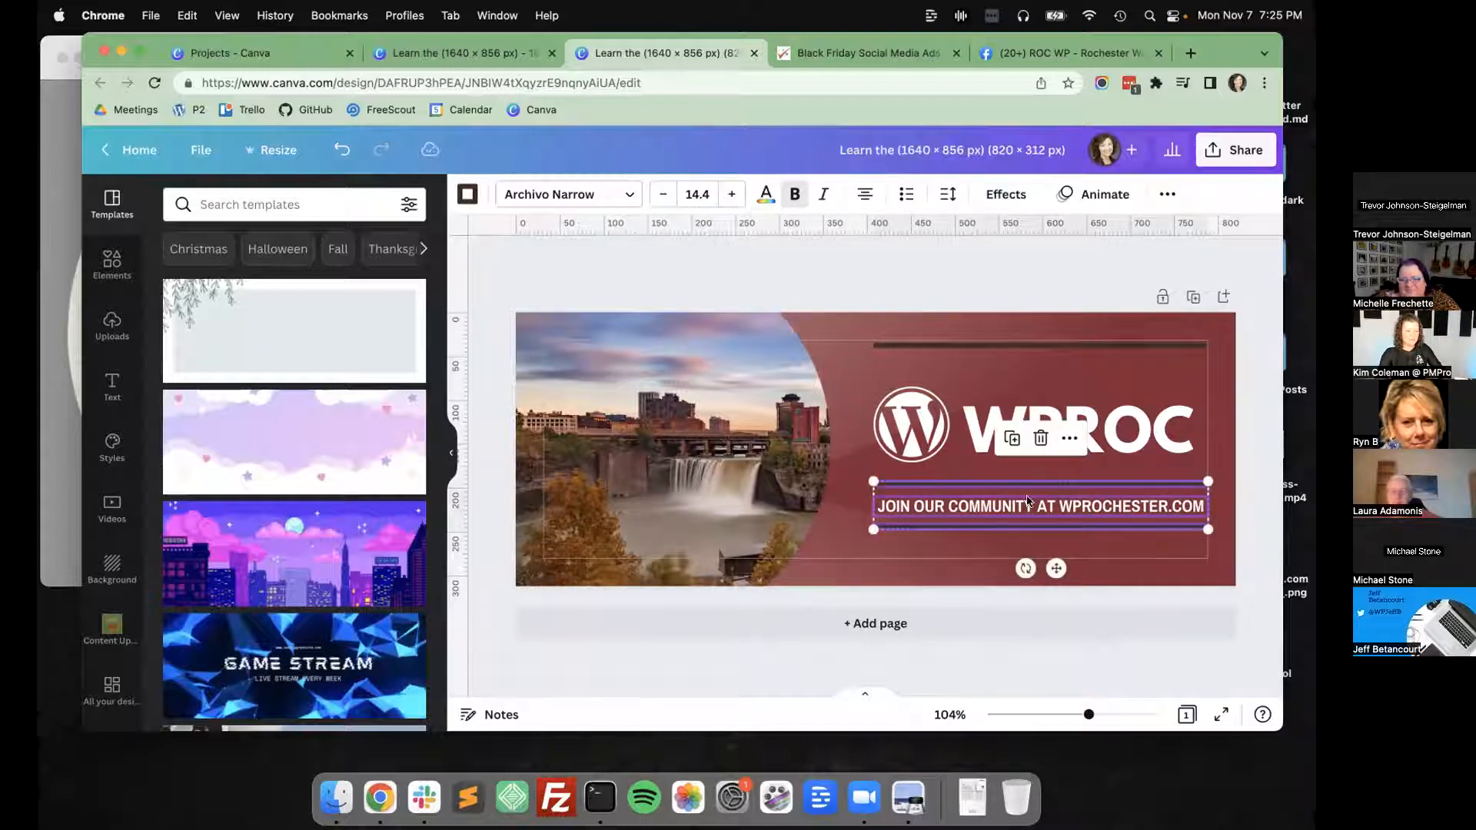
# Select the WordPress logo together with the WPROC title and nudge them down slightly.
pyautogui.click(919, 427)
pyautogui.keyDown('shift'); pyautogui.click(1123, 423); pyautogui.keyUp('shift')
pyautogui.press('Down')
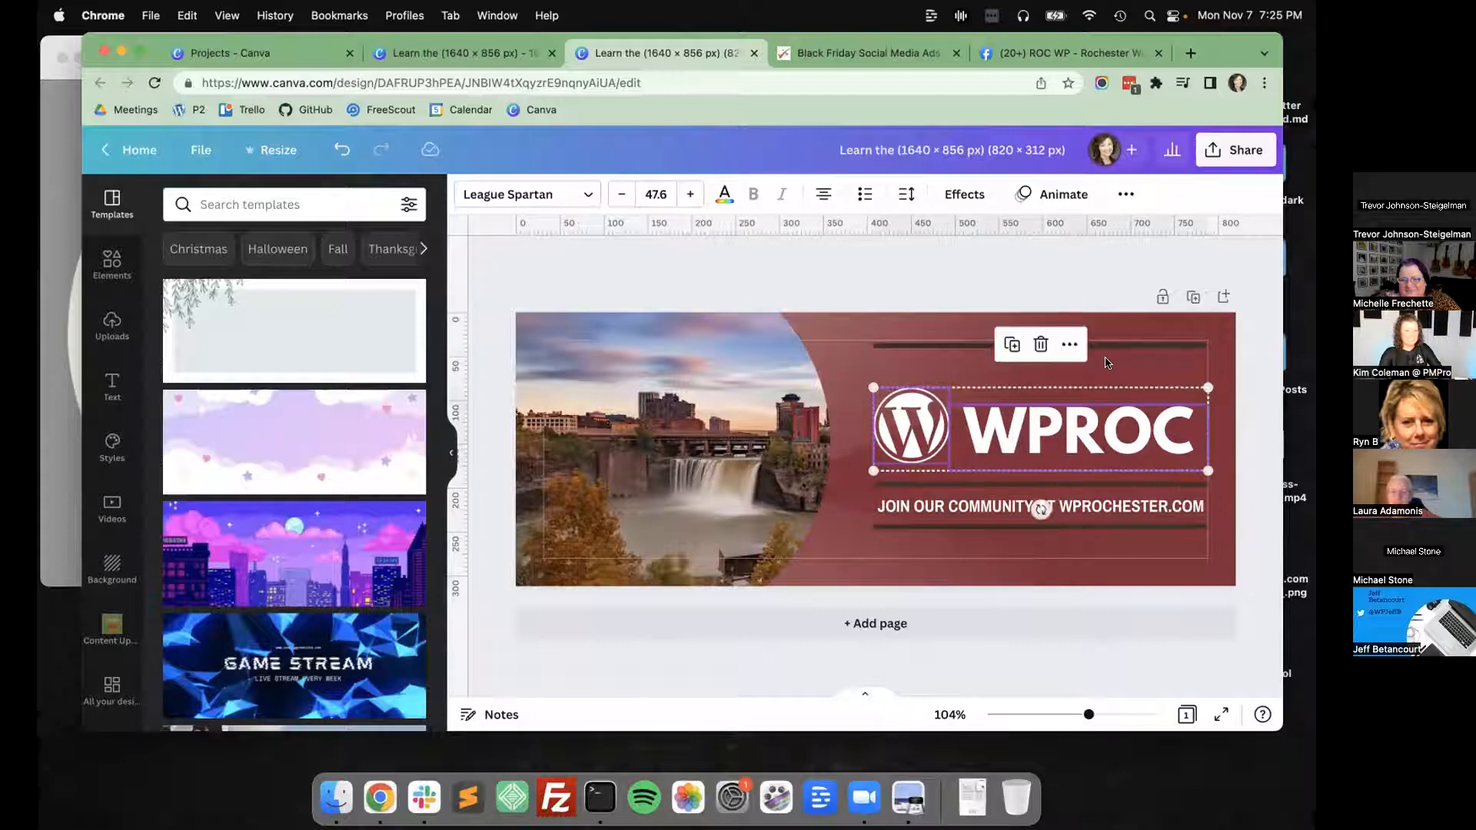
# Move the divider line above the WPROC title down so it sits just above the logo and title.
pyautogui.click(1112, 346)
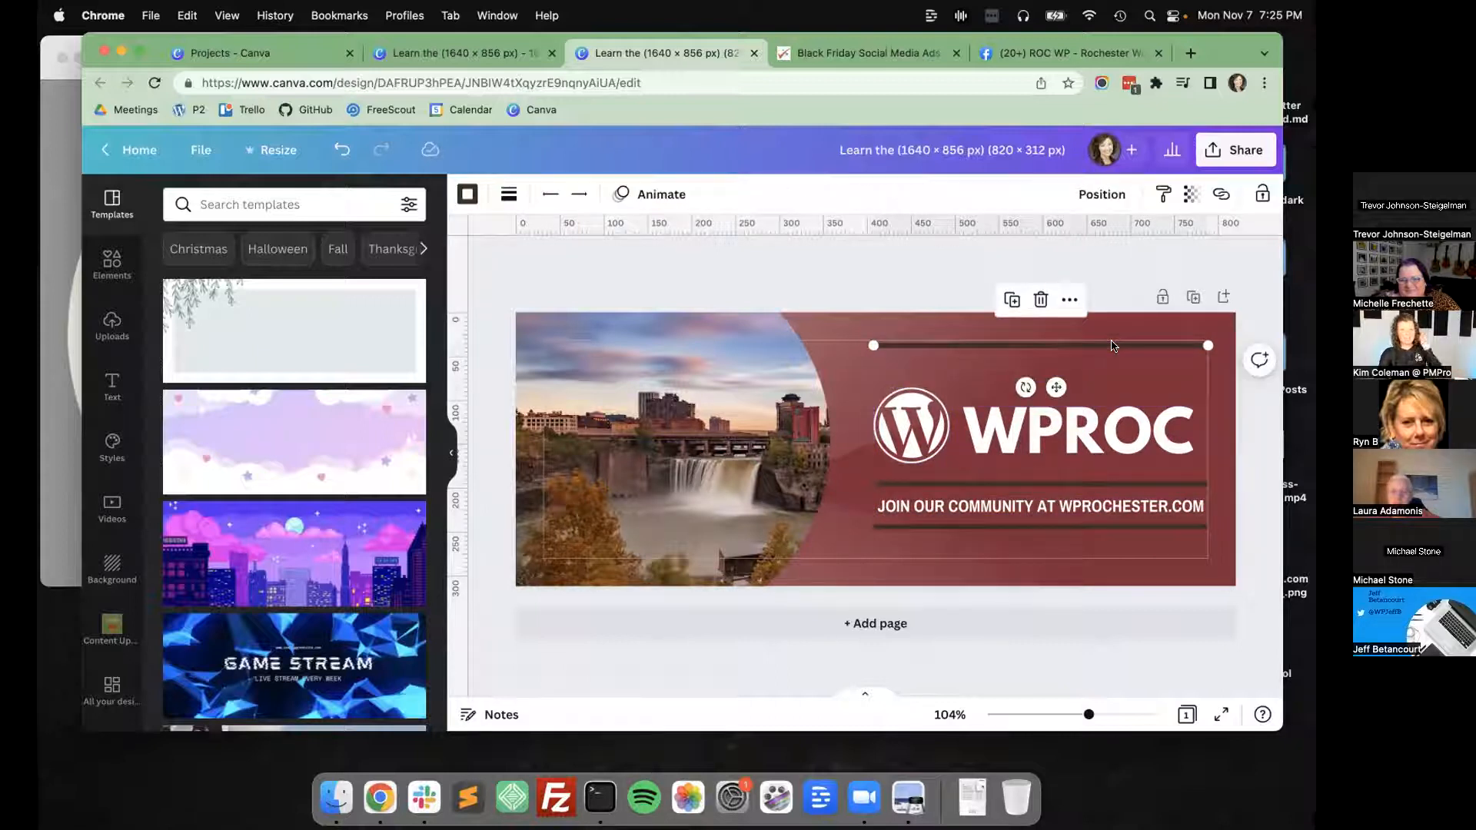
pyautogui.hotkey('shift', 'Down')
pyautogui.hotkey('shift', 'Down')
pyautogui.hotkey('shift', 'Down')
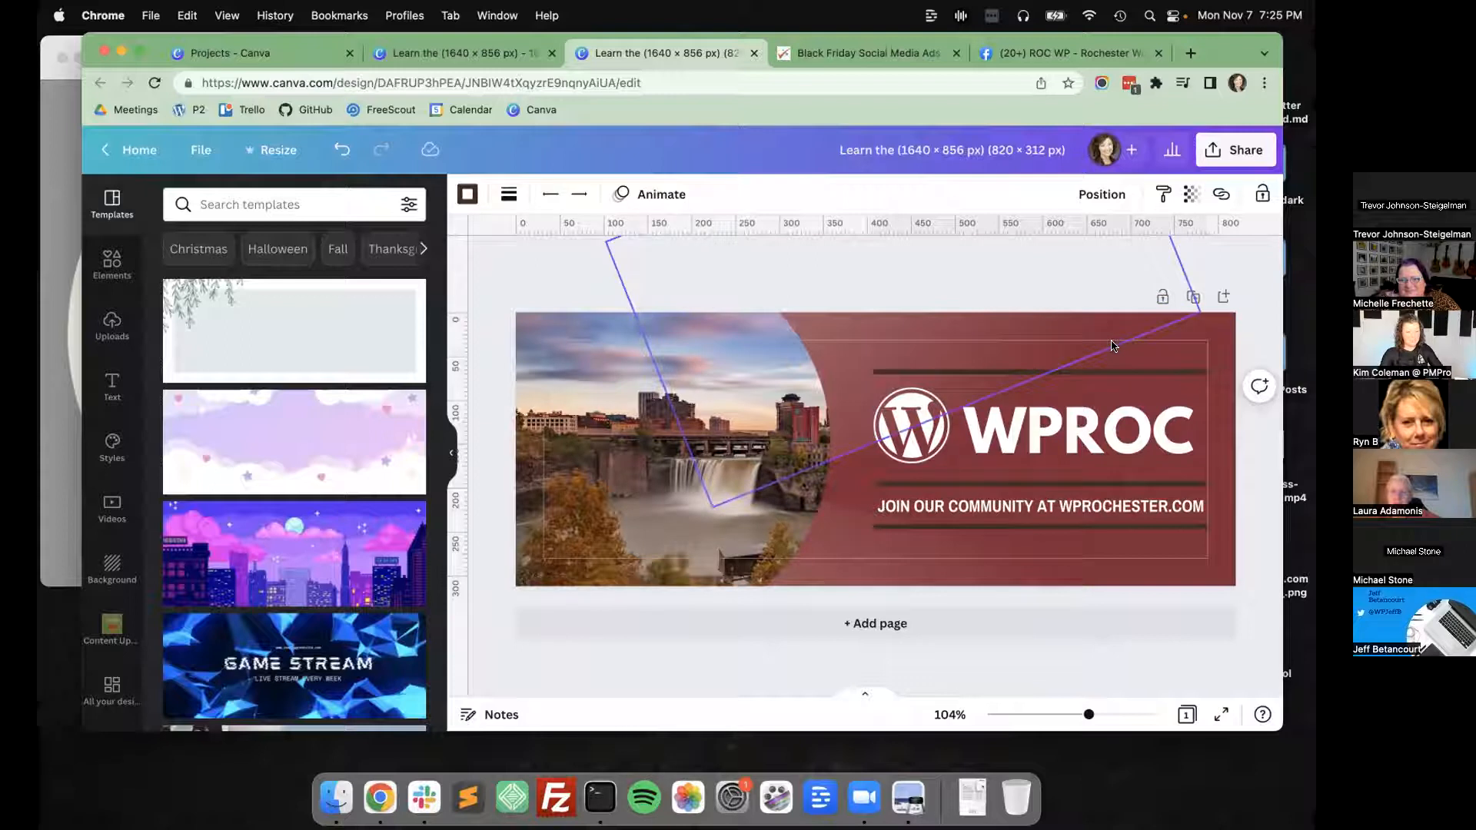
pyautogui.click(1271, 493)
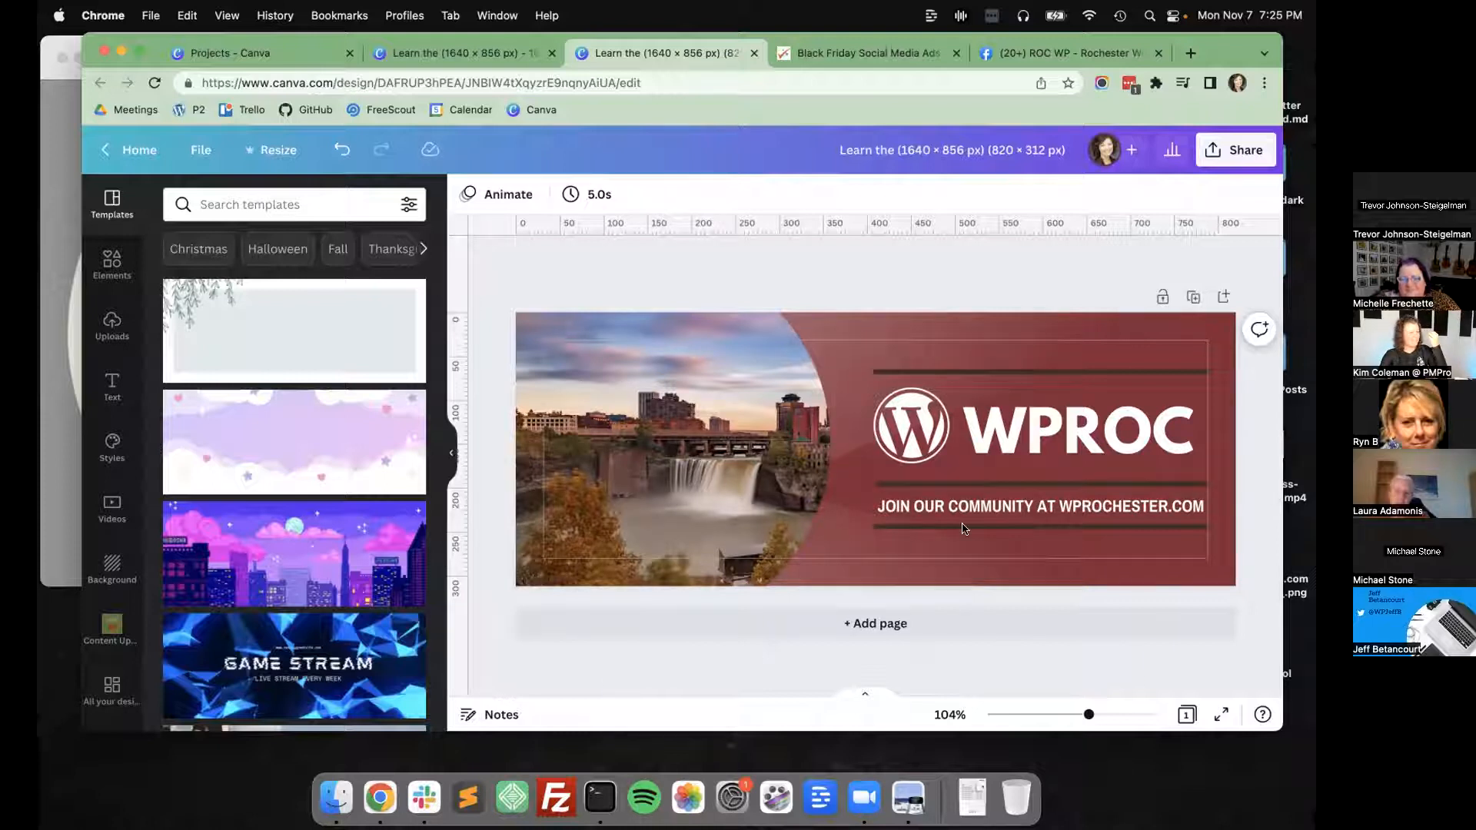
# Move the flipped overlay copy to the cover's right edge, angled across the maroon background, and lower its transparency value.
pyautogui.click(907, 577)
pyautogui.moveTo(907, 576); pyautogui.dragTo(1276, 431)
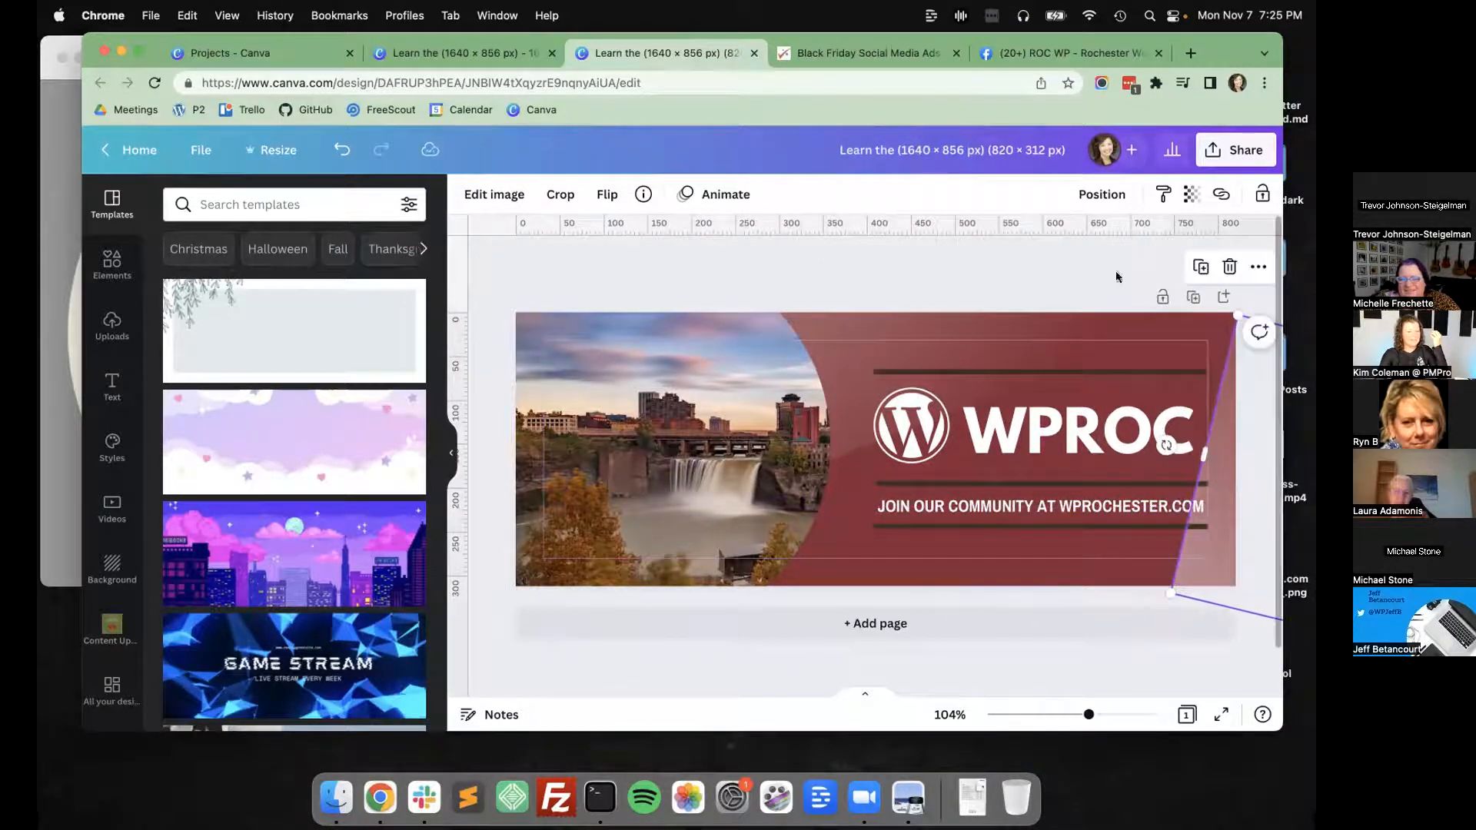
pyautogui.click(1102, 192)
pyautogui.click(1184, 195)
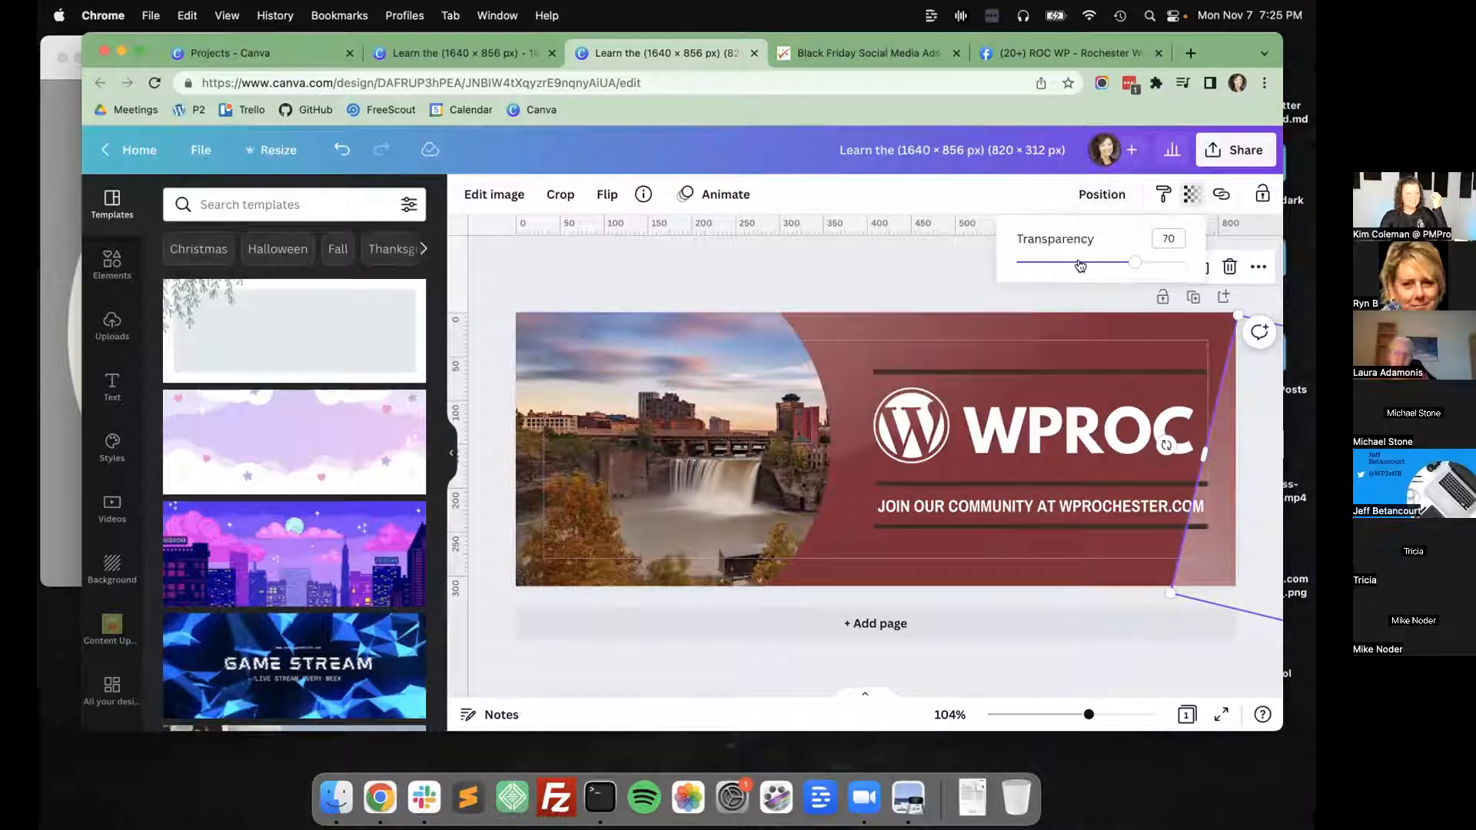
pyautogui.moveTo(1084, 265); pyautogui.dragTo(1079, 267)
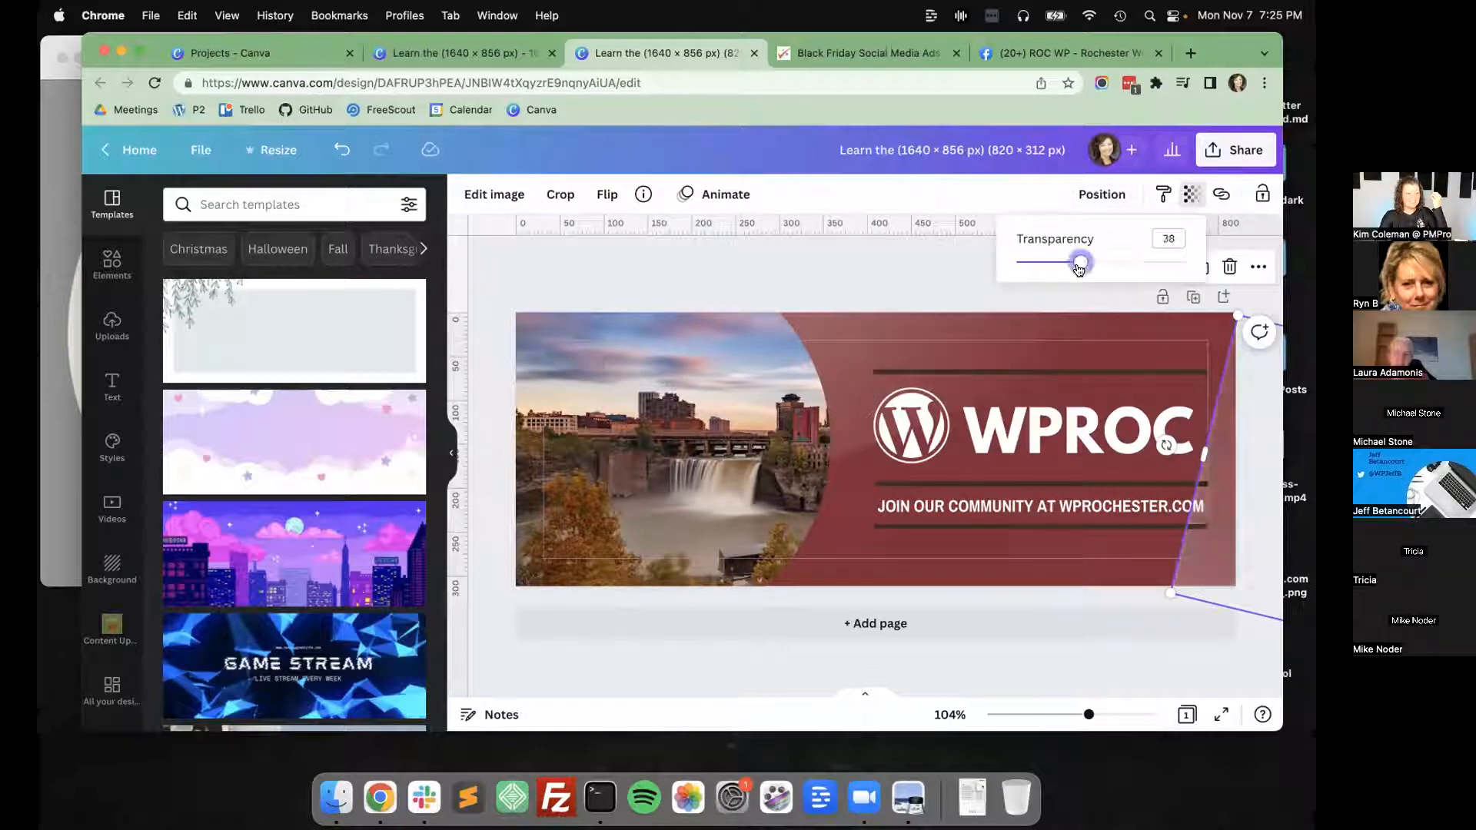
pyautogui.click(1193, 196)
pyautogui.click(944, 261)
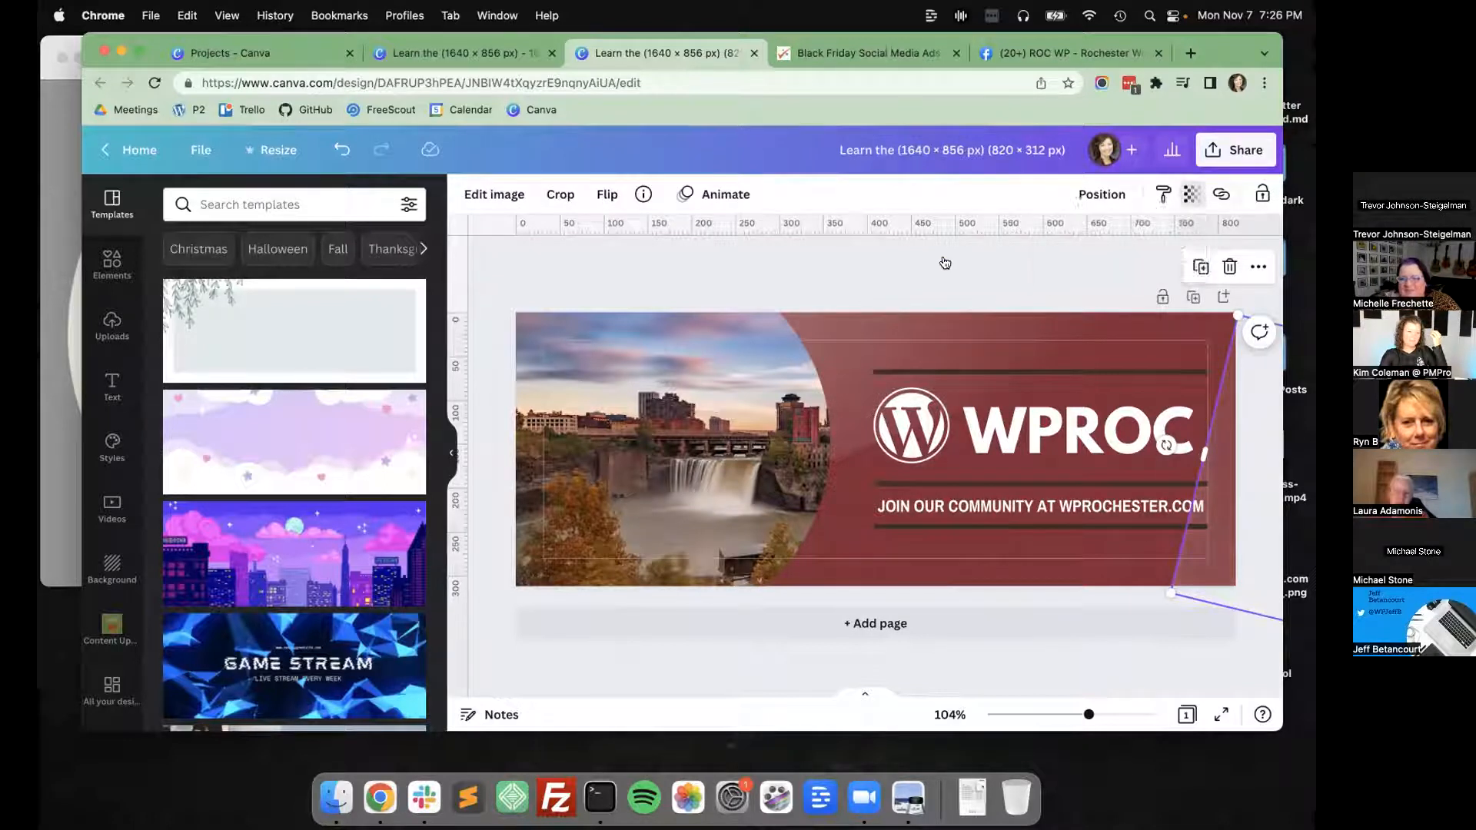
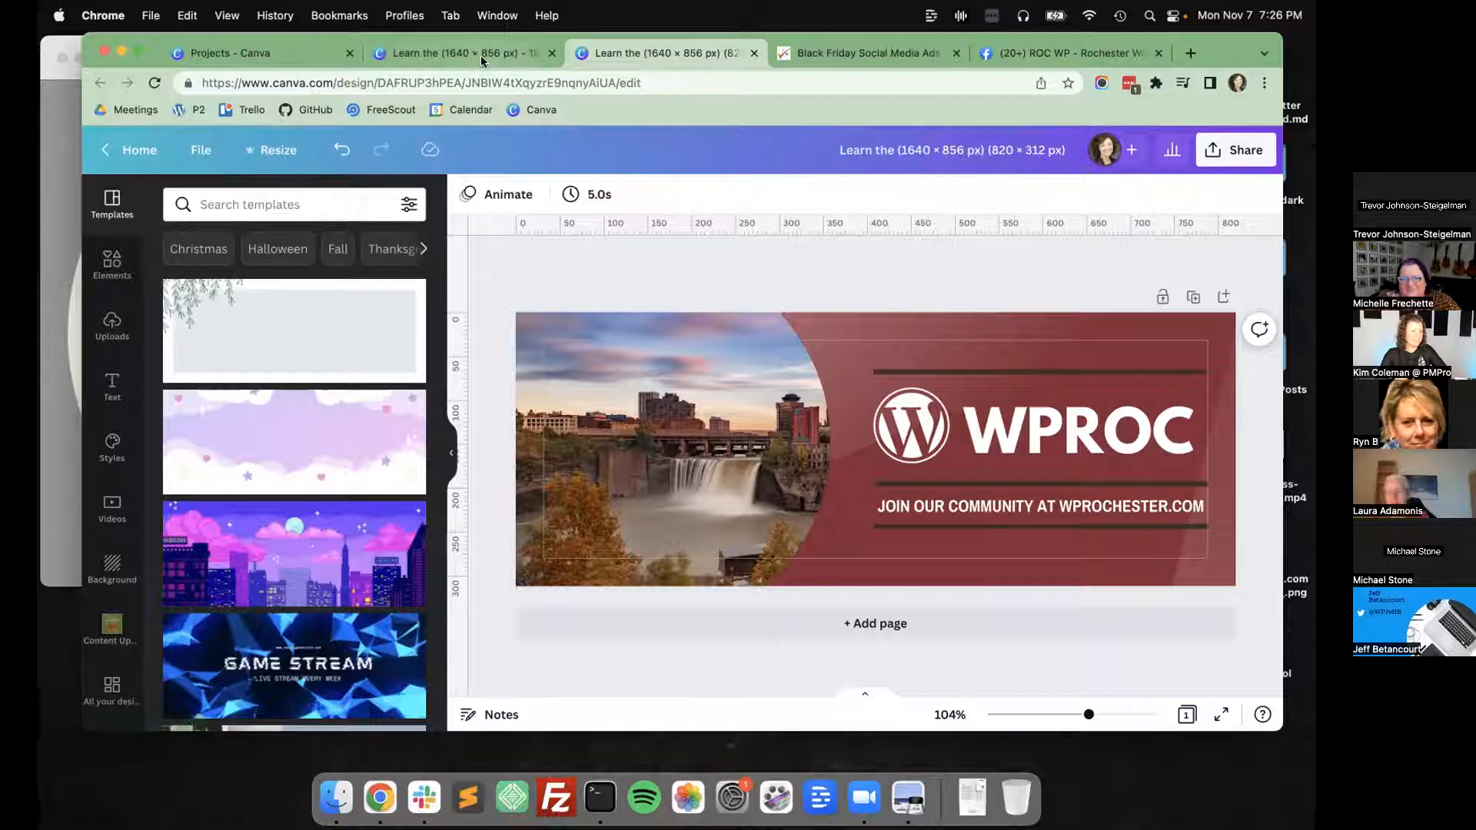
# Open the Sitewide Sales Black Friday ads swipe file page and look through its gallery of example ads.
pyautogui.click(481, 54)
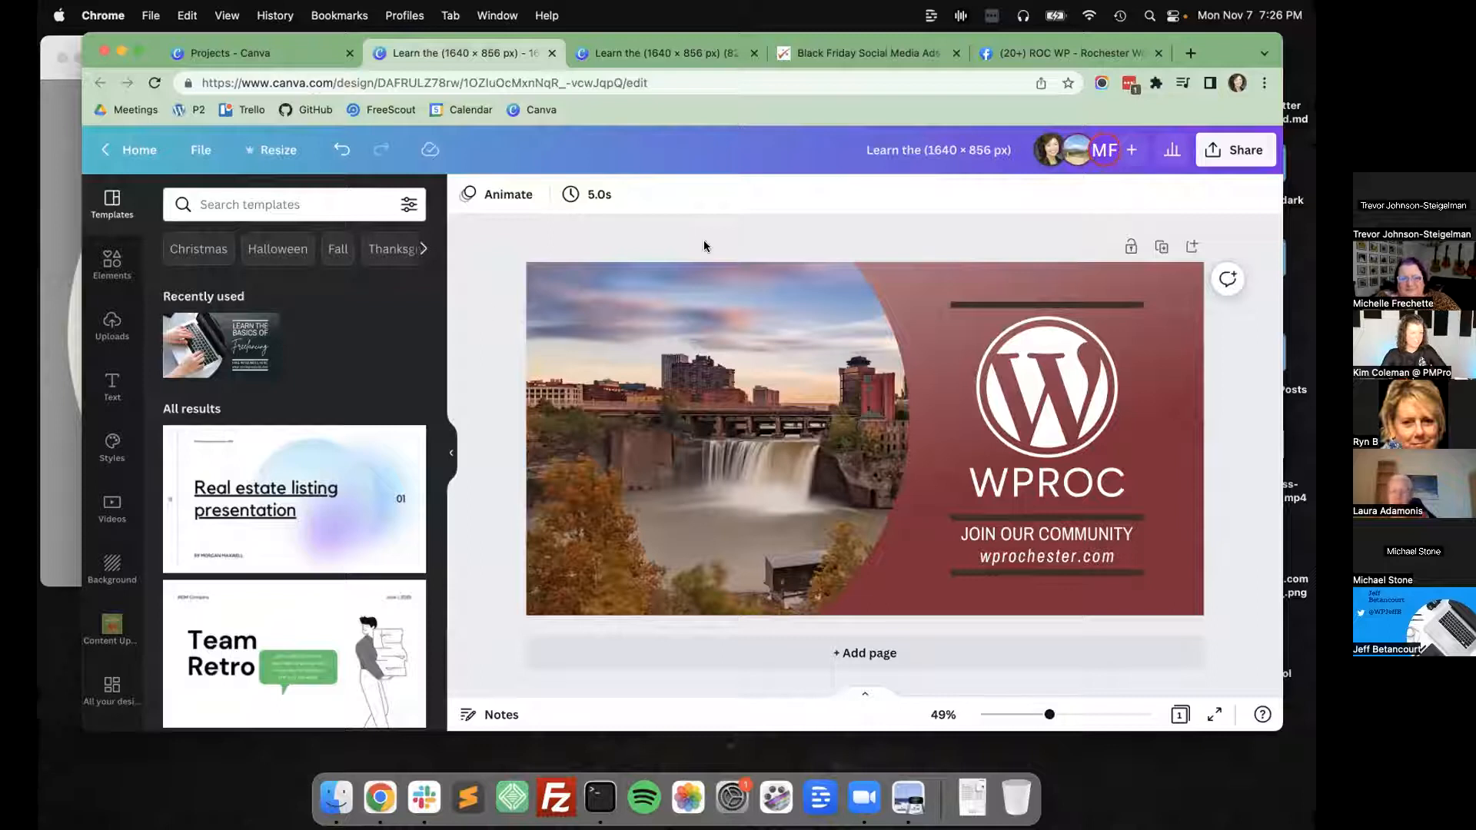
pyautogui.click(856, 51)
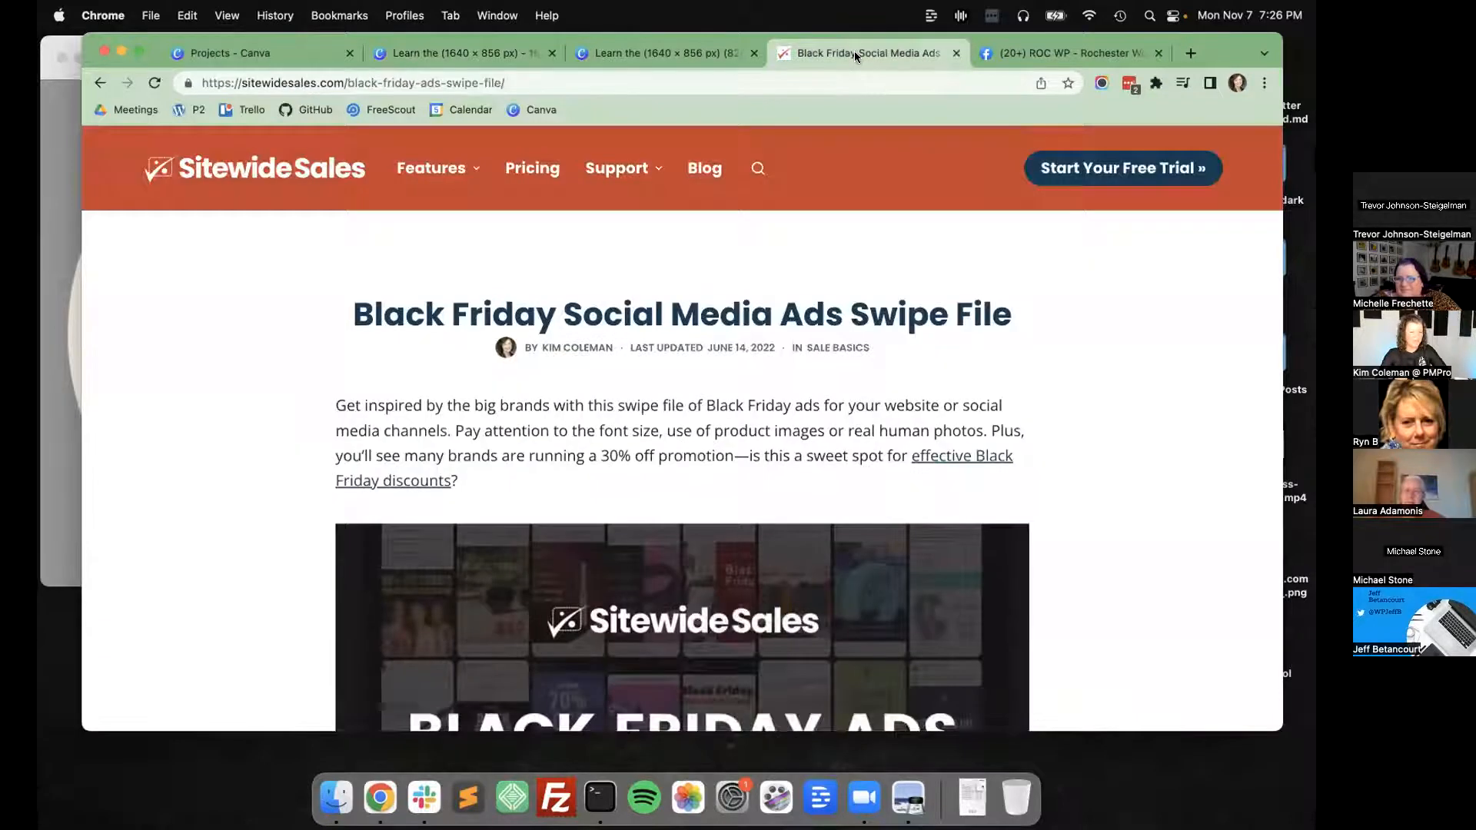
pyautogui.scroll(-5, 683, 346)
pyautogui.scroll(-15, 681, 344)
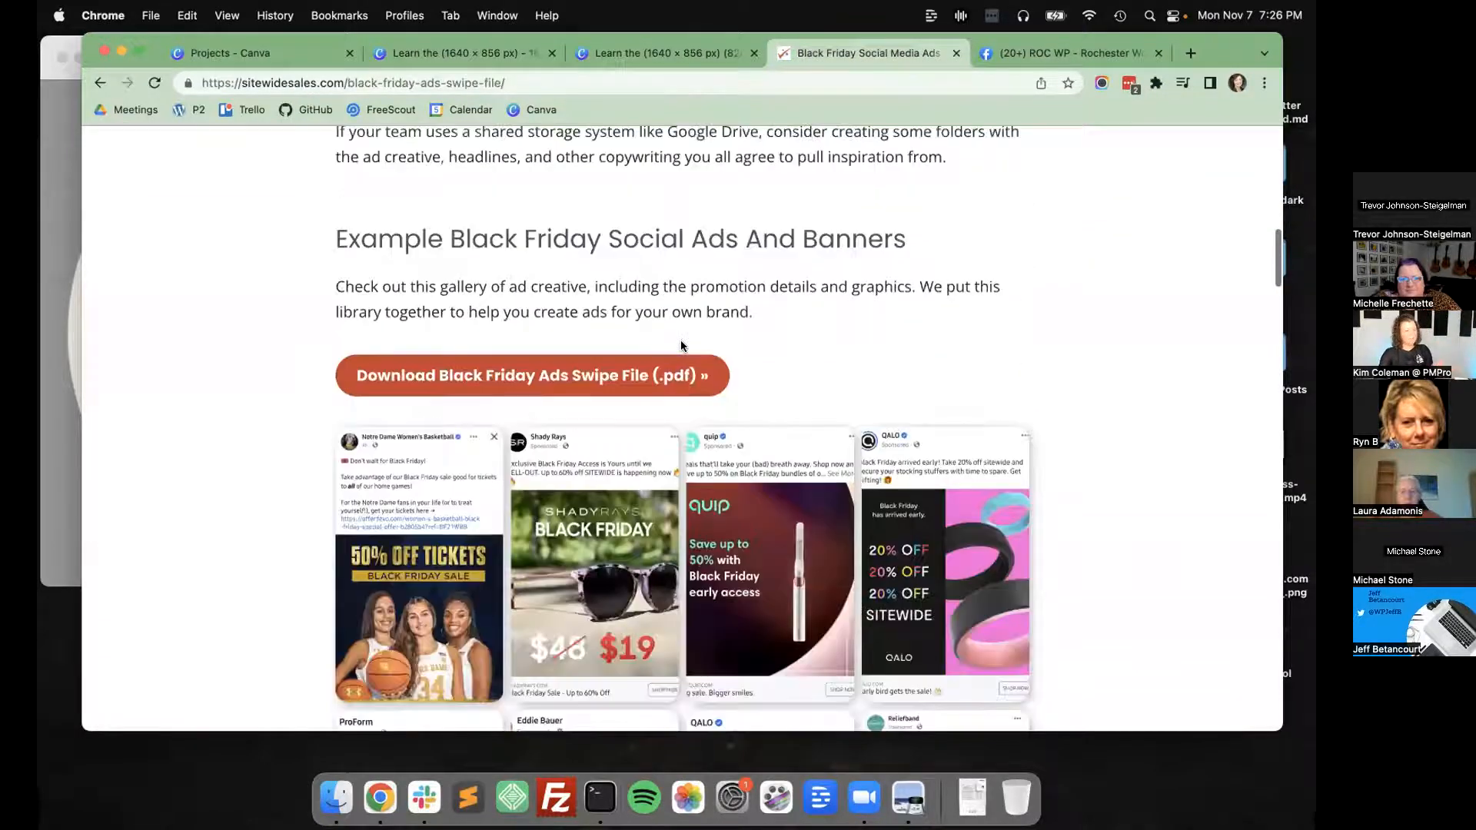
pyautogui.scroll(3, 681, 346)
pyautogui.scroll(-5, 681, 346)
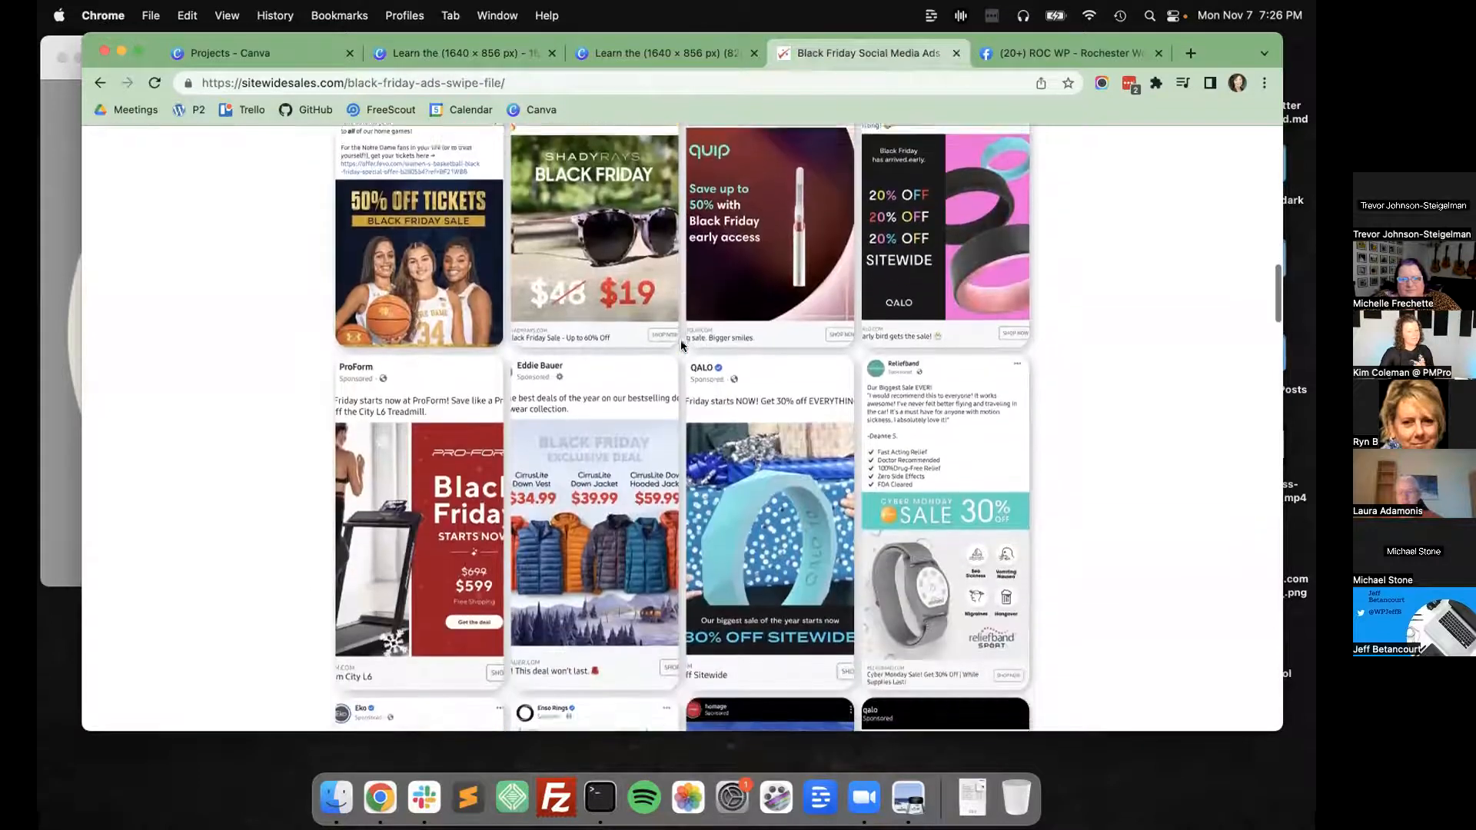
pyautogui.scroll(-6, 681, 346)
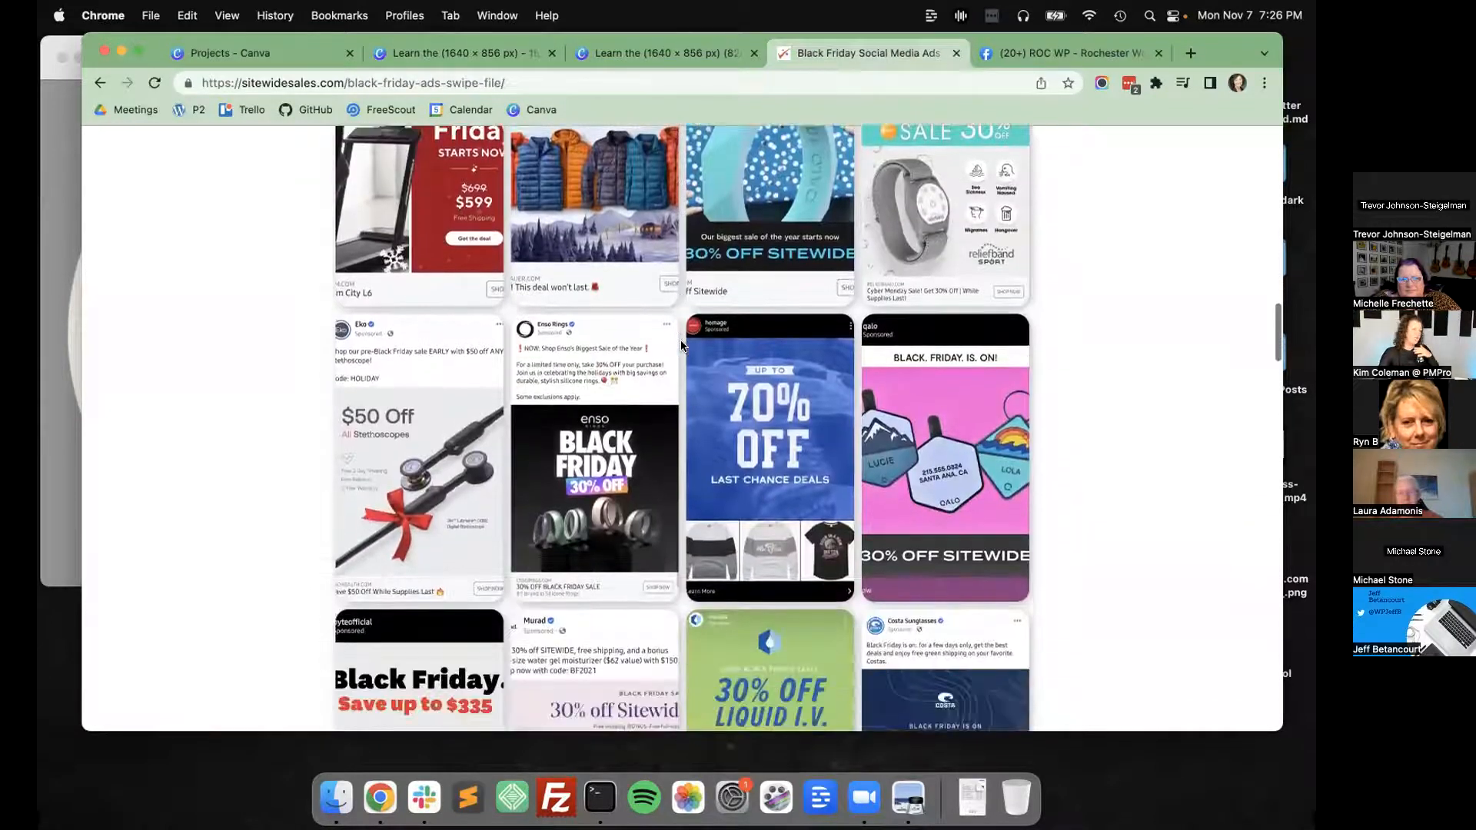
pyautogui.scroll(-4, 682, 346)
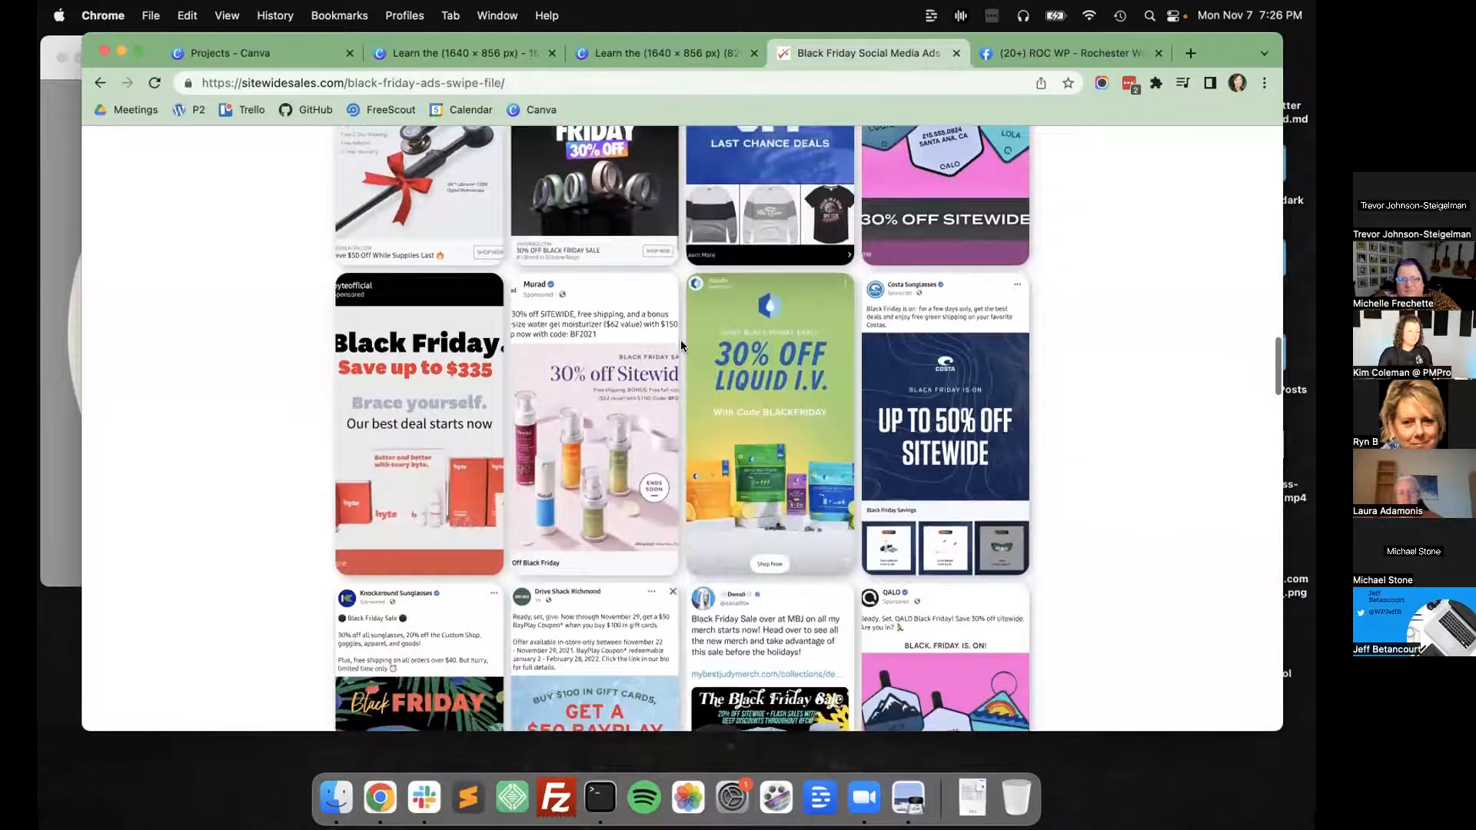
pyautogui.scroll(-5, 681, 345)
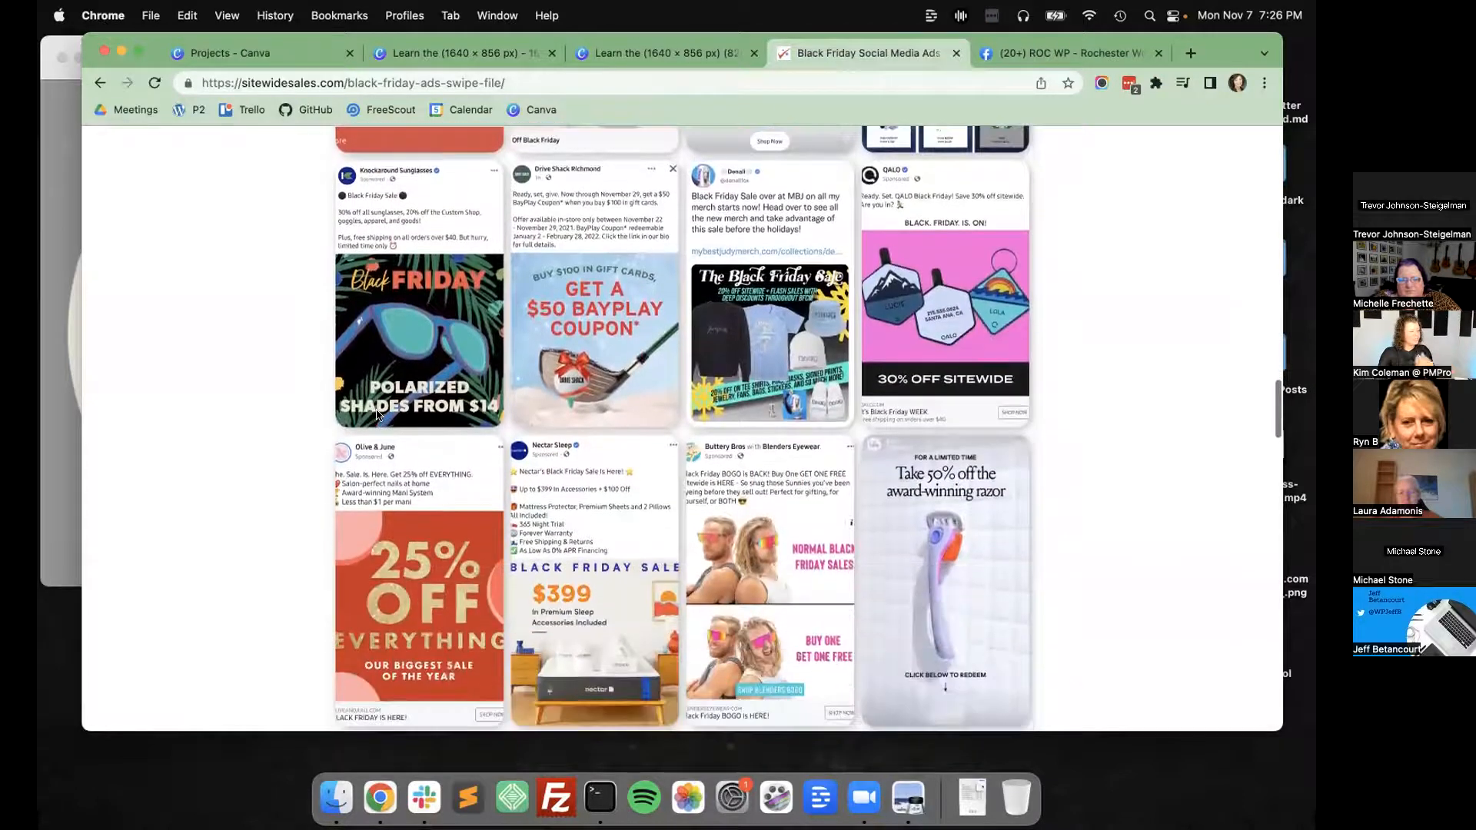
pyautogui.scroll(-4, 376, 411)
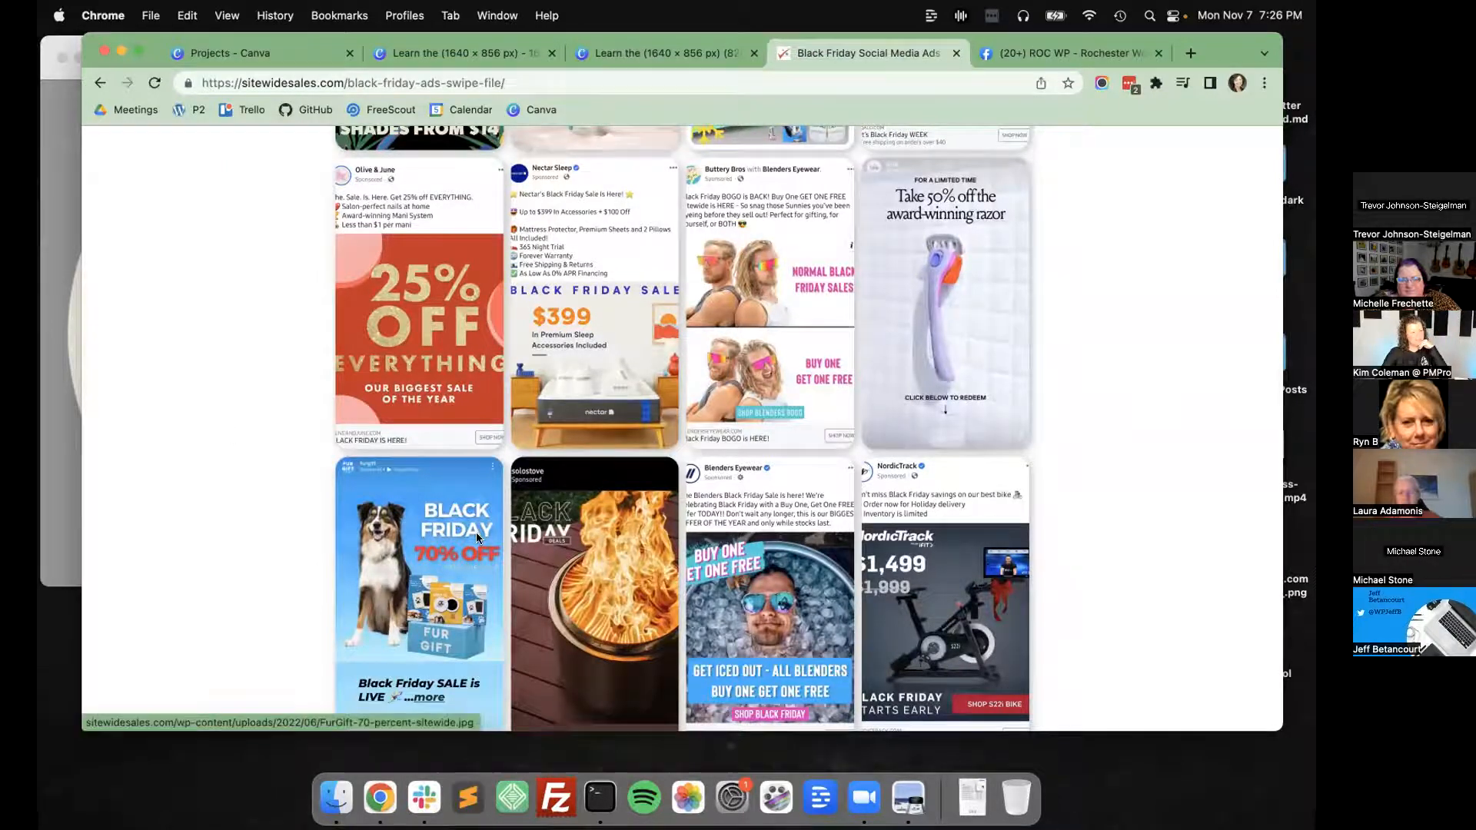
pyautogui.scroll(3, 477, 532)
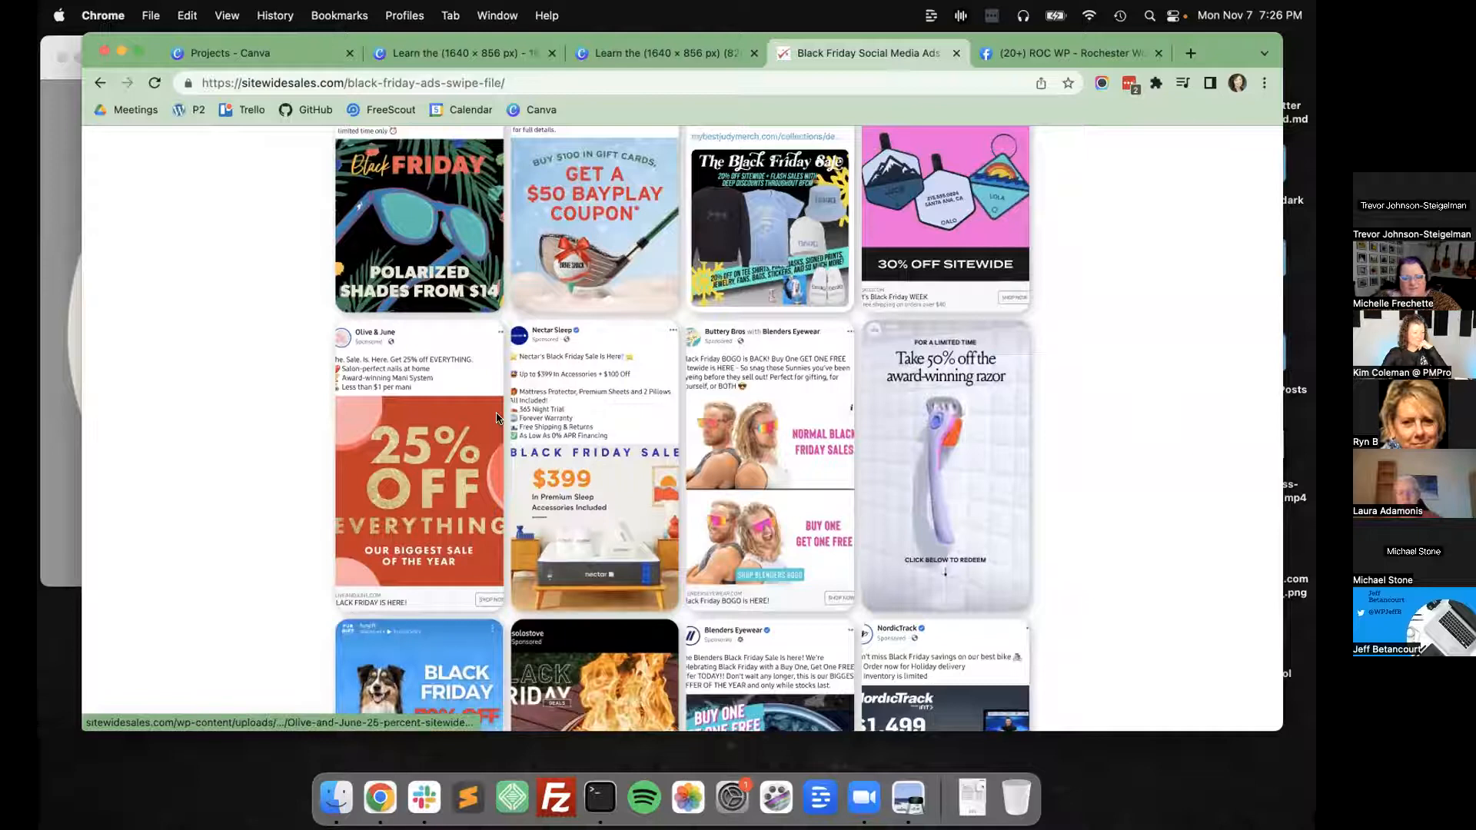
pyautogui.scroll(2, 496, 418)
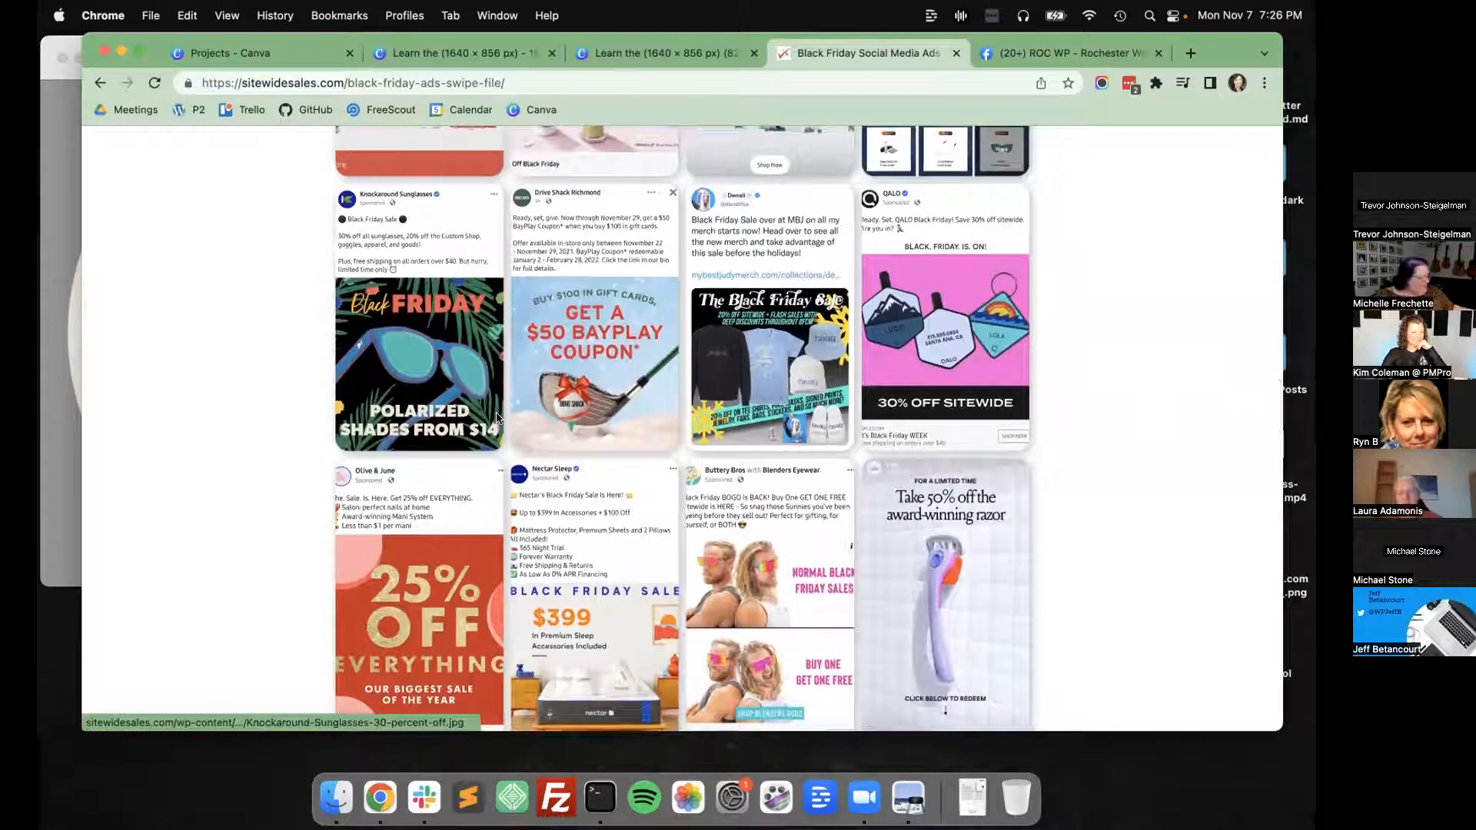
pyautogui.scroll(2, 496, 418)
pyautogui.scroll(3, 496, 418)
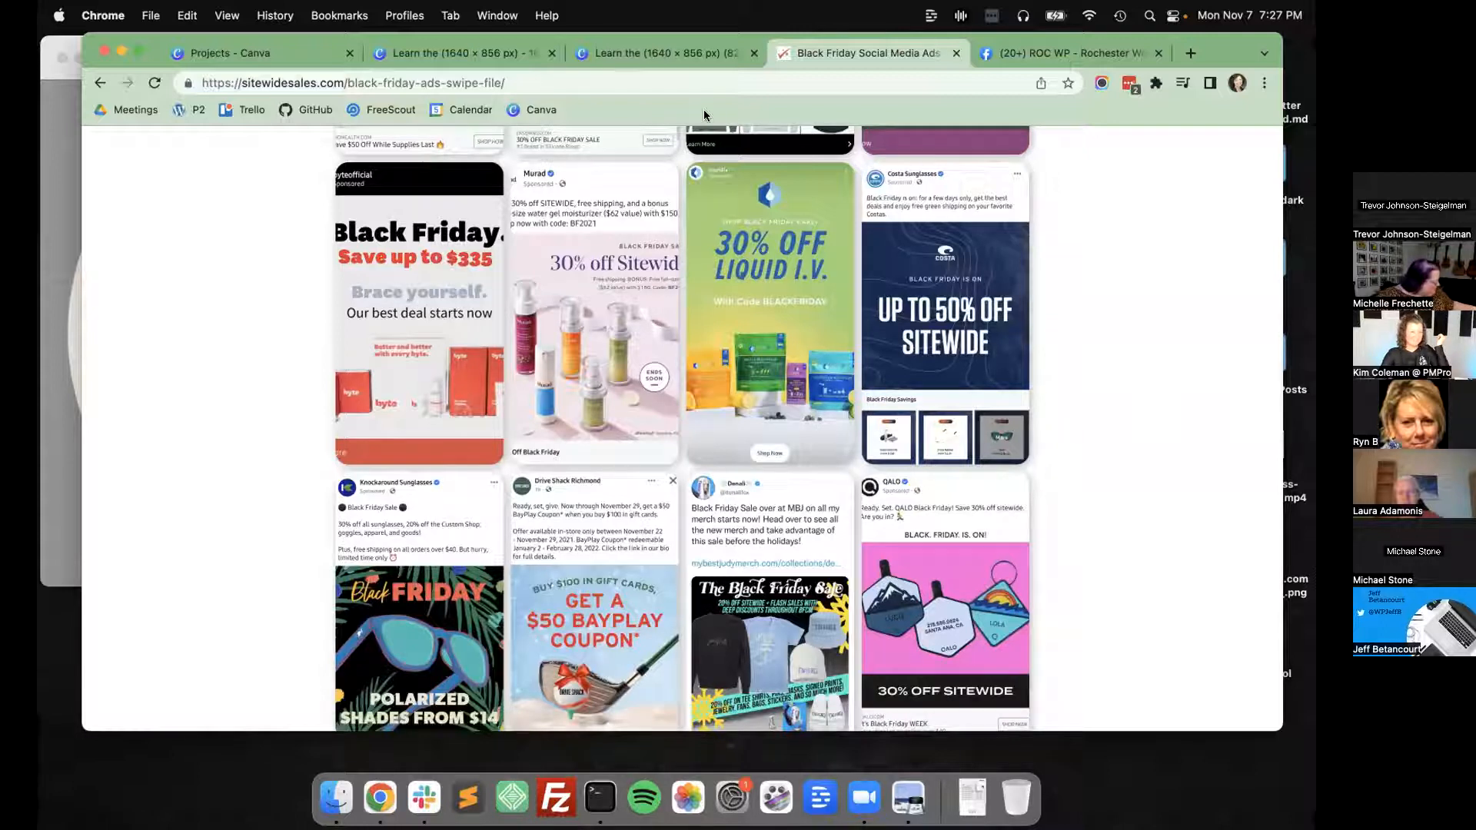
# Browse the remaining Black Friday ads and view the Costa Sunglasses ad full size in a separate tab before returning to the gallery.
pyautogui.scroll(-5, 610, 323)
pyautogui.scroll(3, 611, 323)
pyautogui.scroll(3, 965, 341)
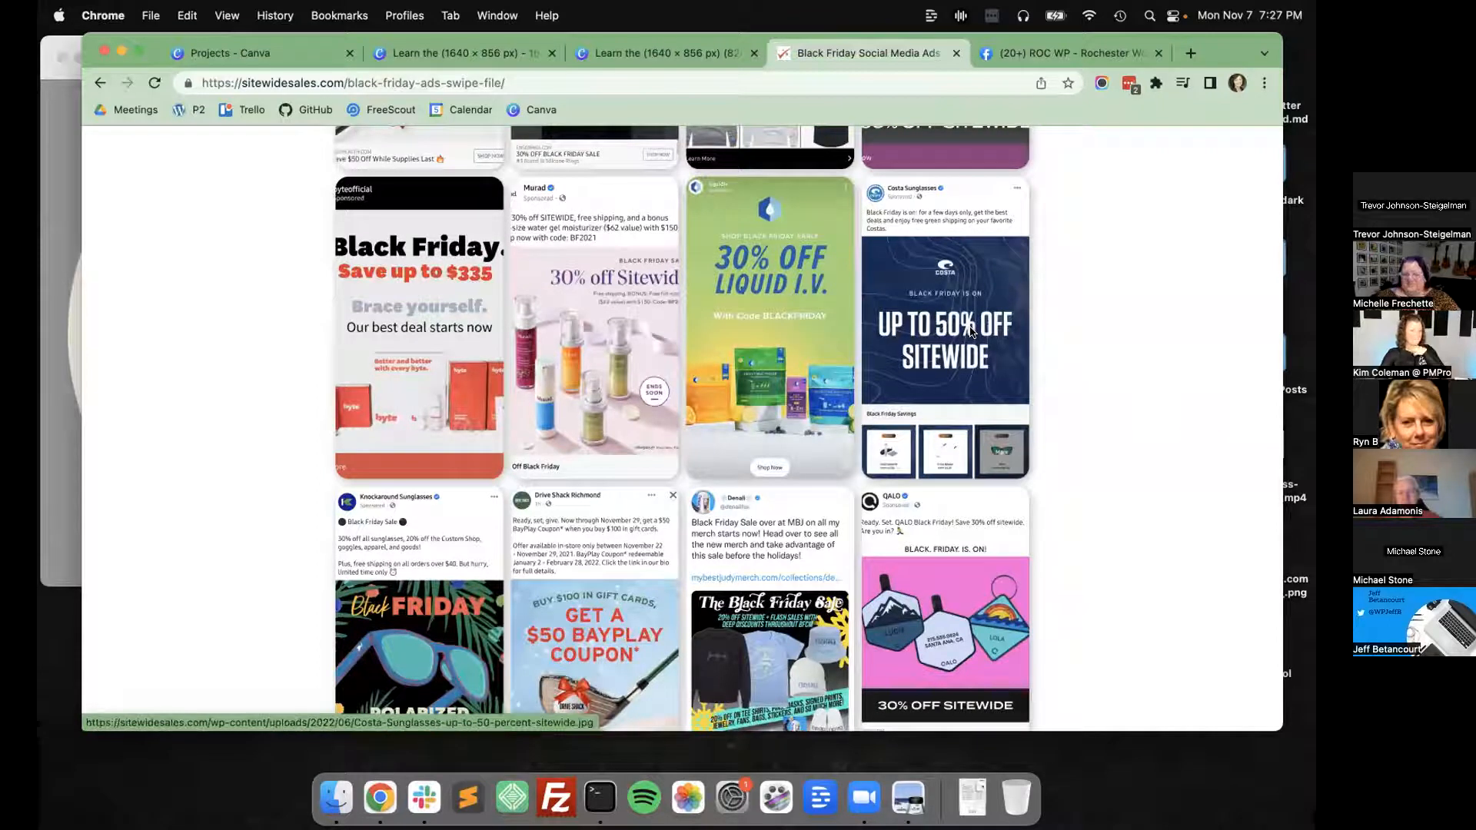
pyautogui.scroll(-5, 971, 332)
pyautogui.scroll(-3, 970, 331)
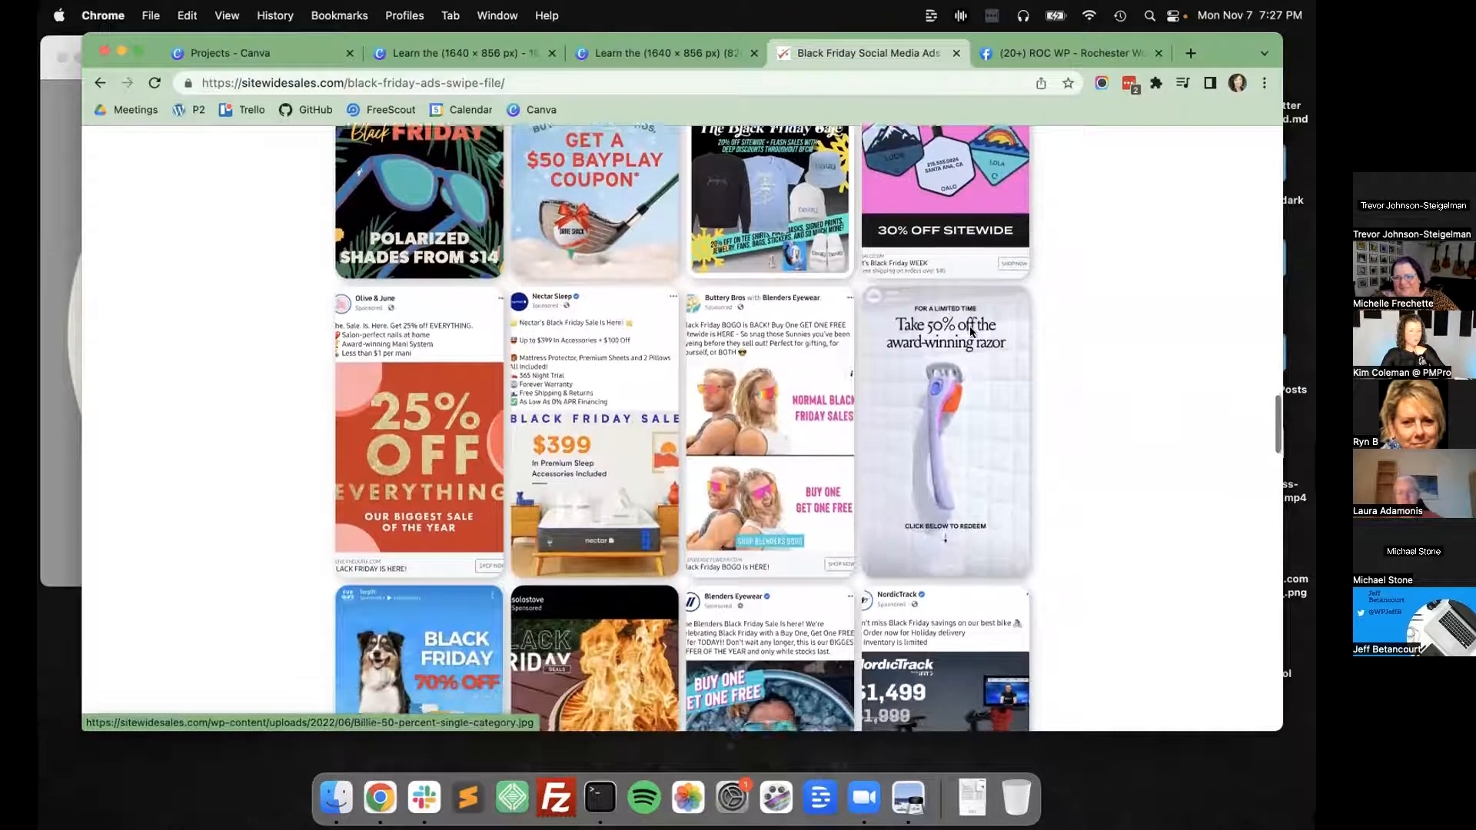
pyautogui.scroll(-5, 970, 332)
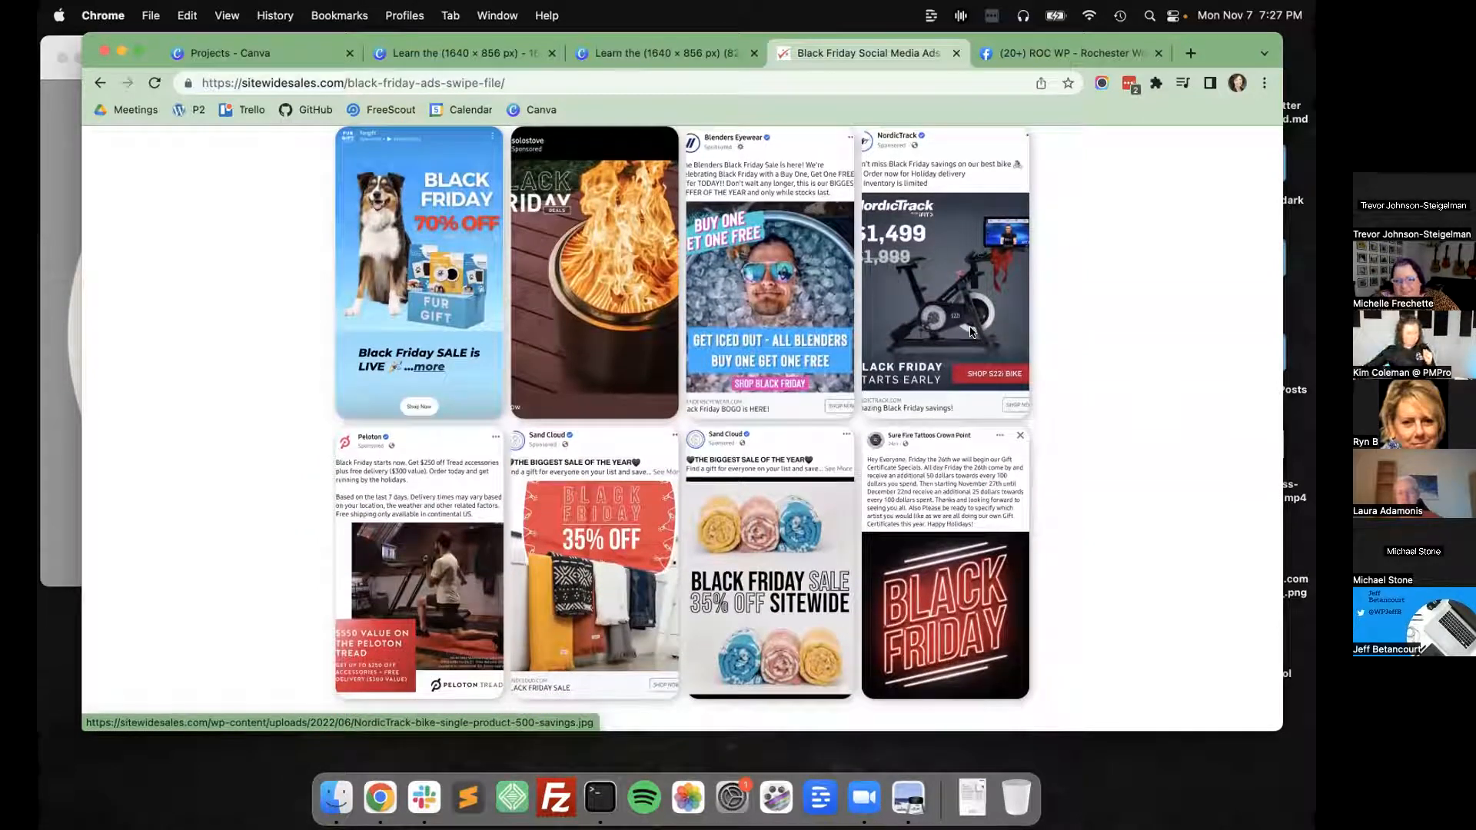
pyautogui.scroll(-5, 1000, 410)
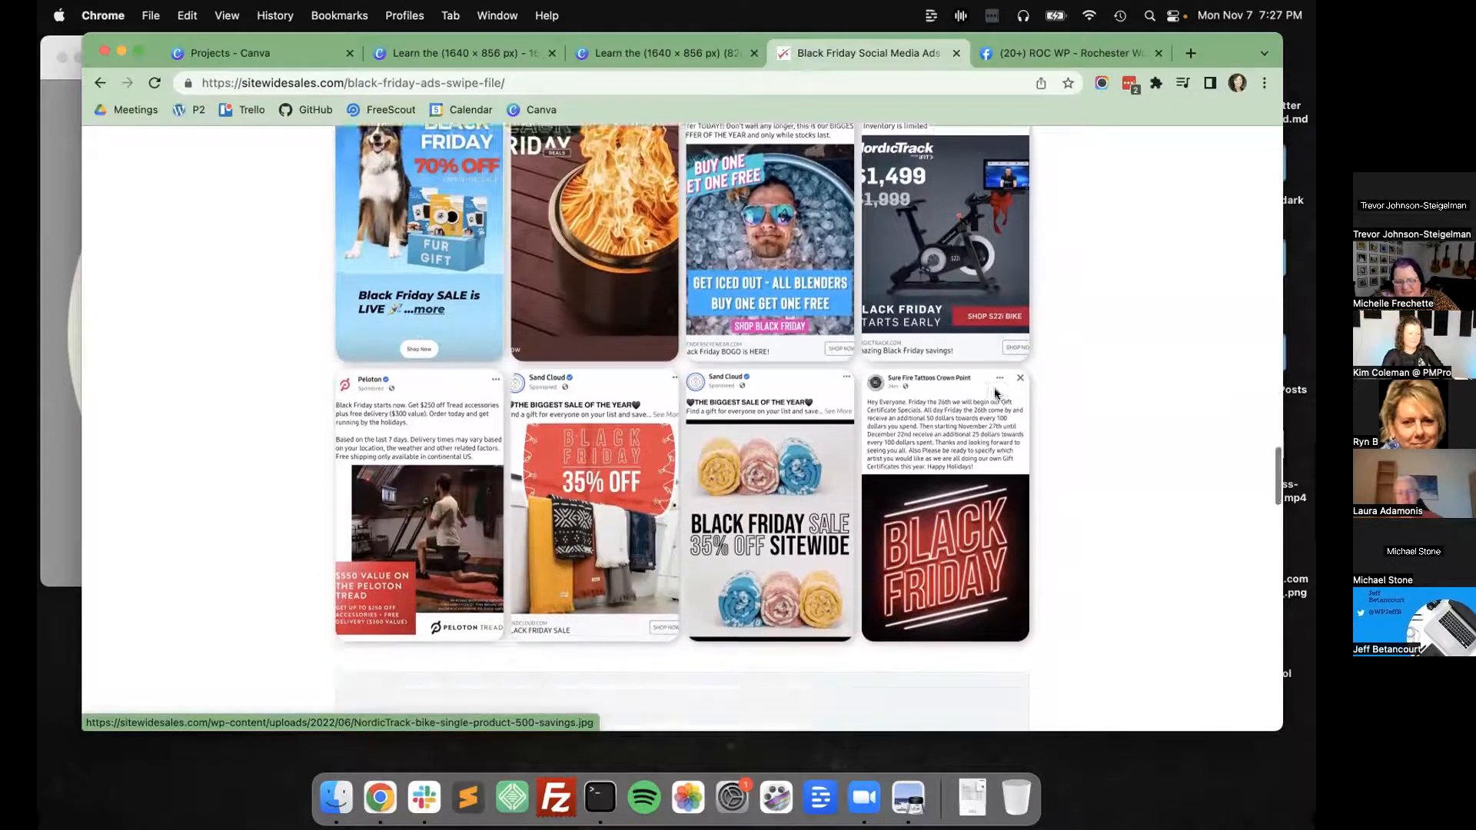
pyautogui.scroll(10, 997, 394)
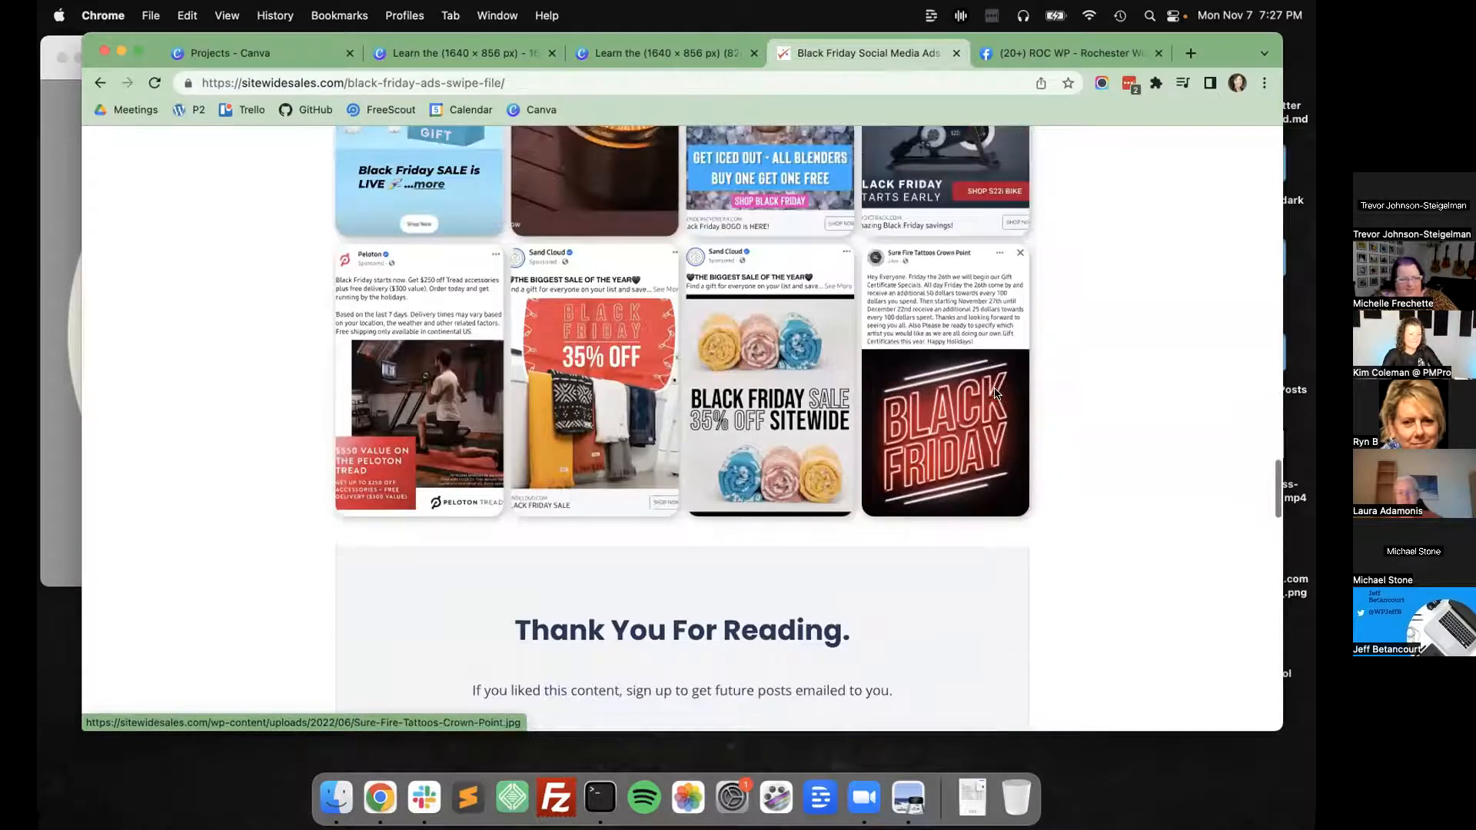
pyautogui.scroll(10, 946, 339)
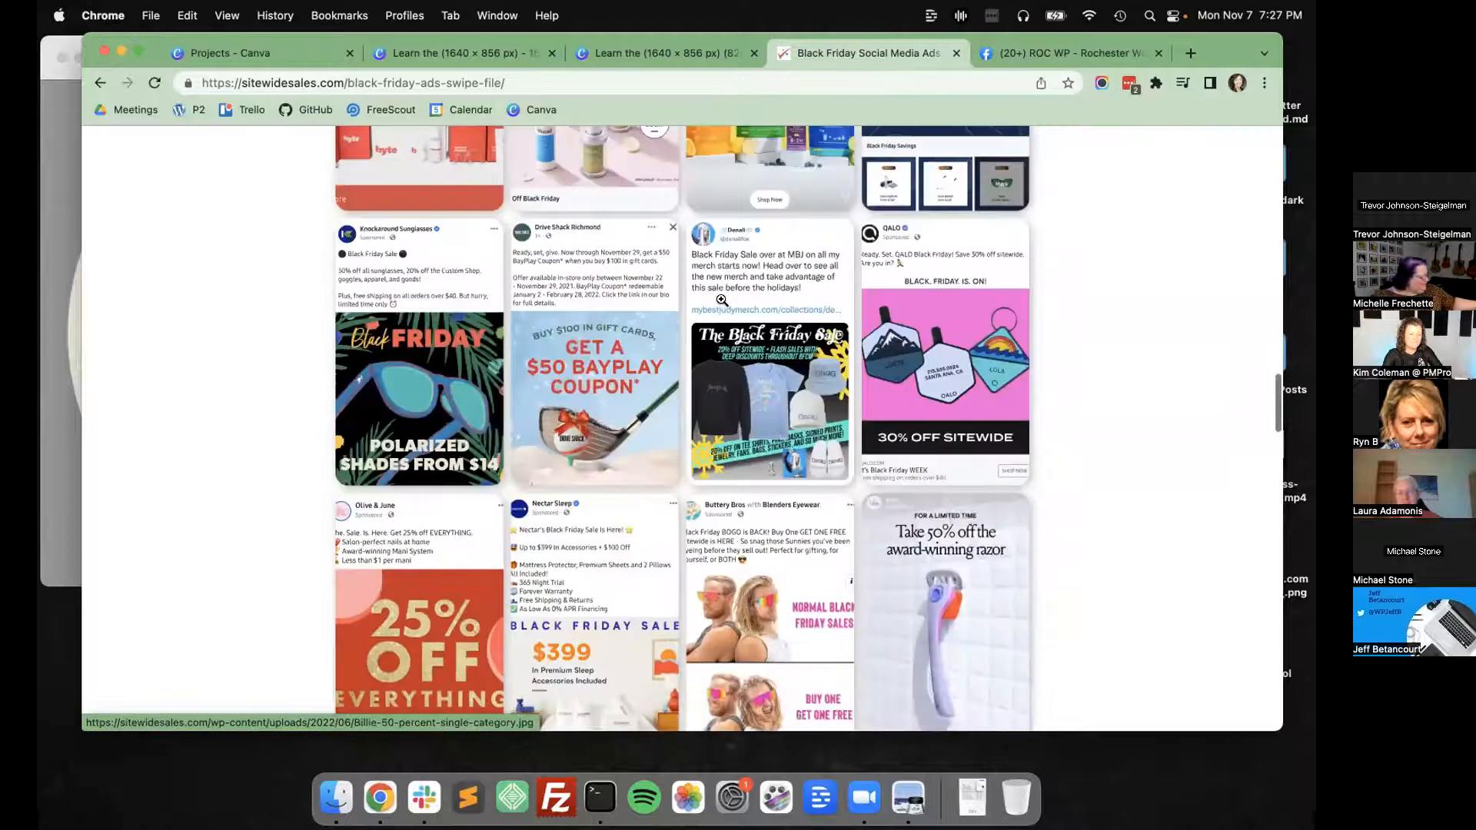
pyautogui.click(730, 363)
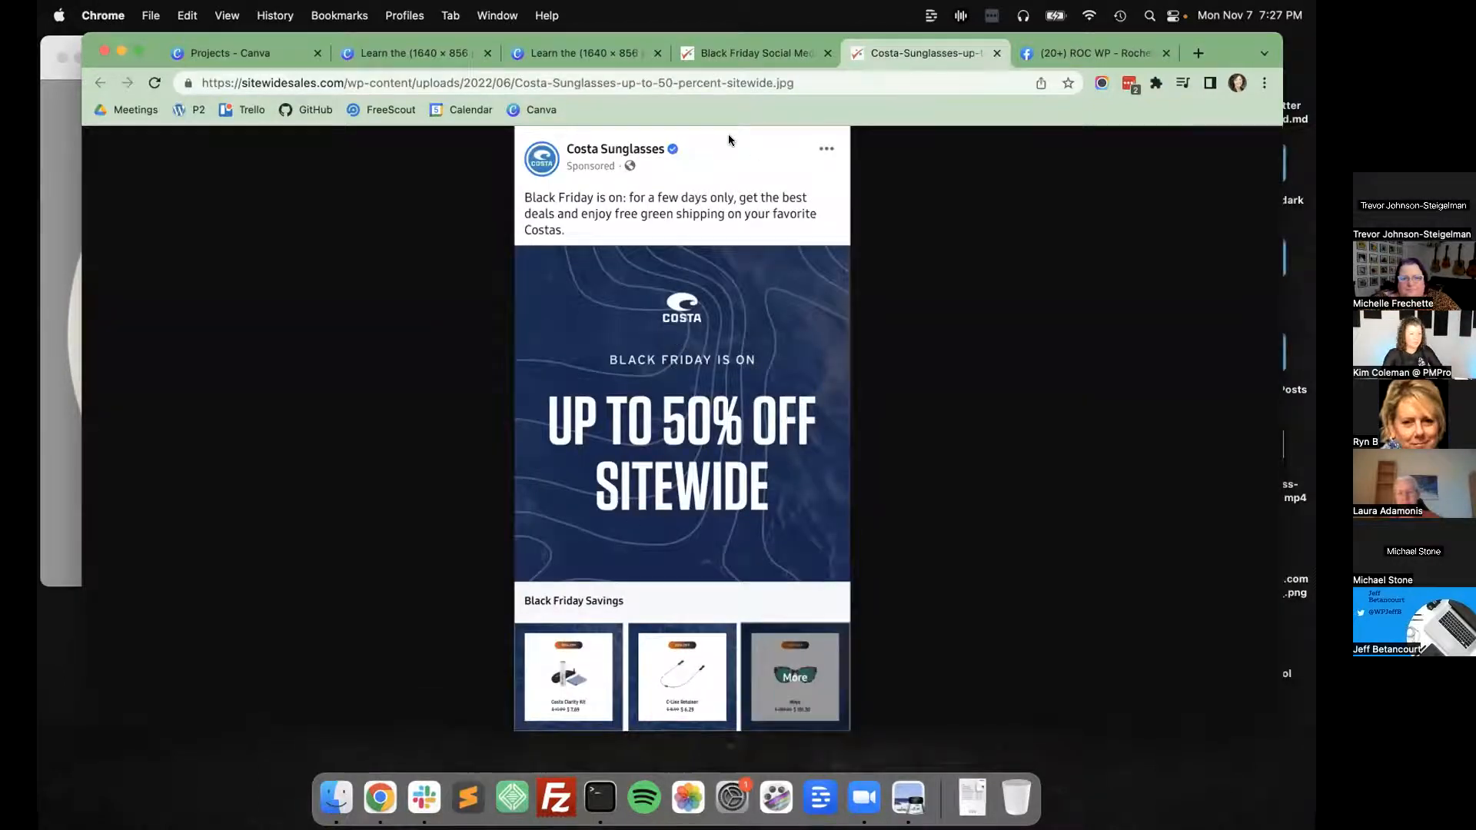
pyautogui.click(748, 53)
# Browse the upper rows of the ad gallery and view the Enso Rings ad full size in a separate tab, returning to the gallery.
pyautogui.scroll(5, 748, 369)
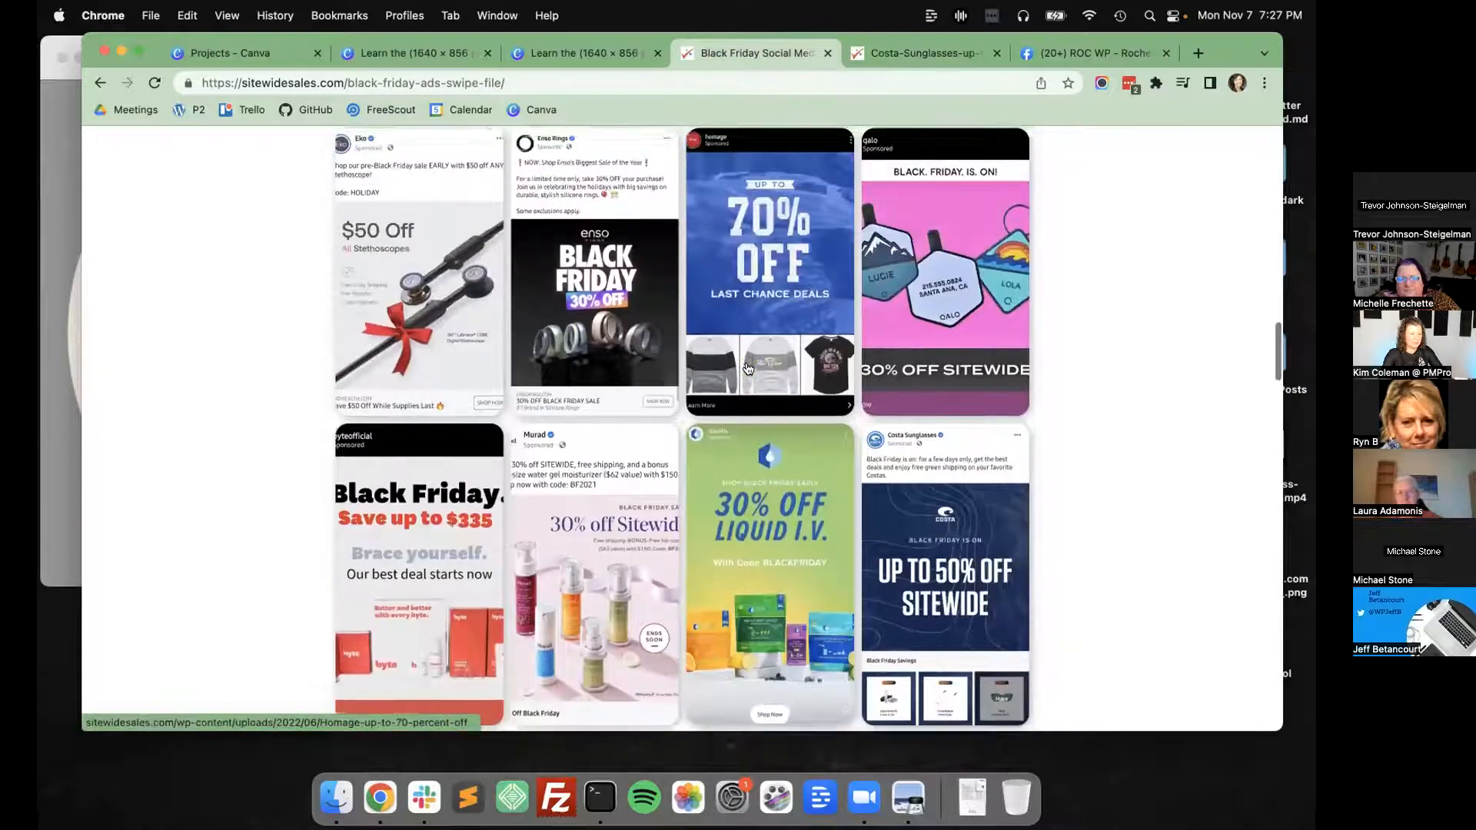
pyautogui.scroll(2, 748, 369)
pyautogui.scroll(3, 592, 356)
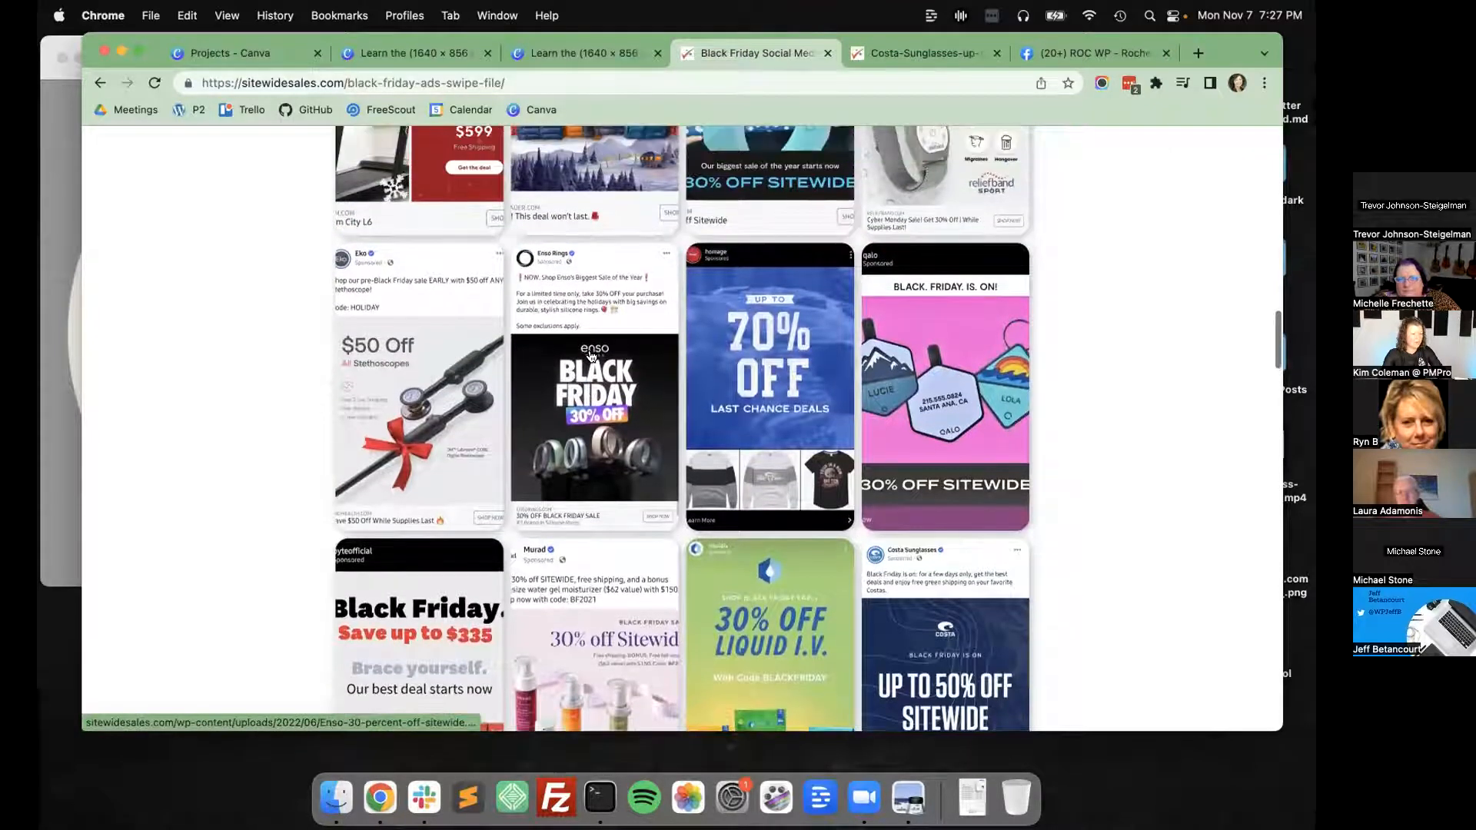
pyautogui.scroll(12, 552, 462)
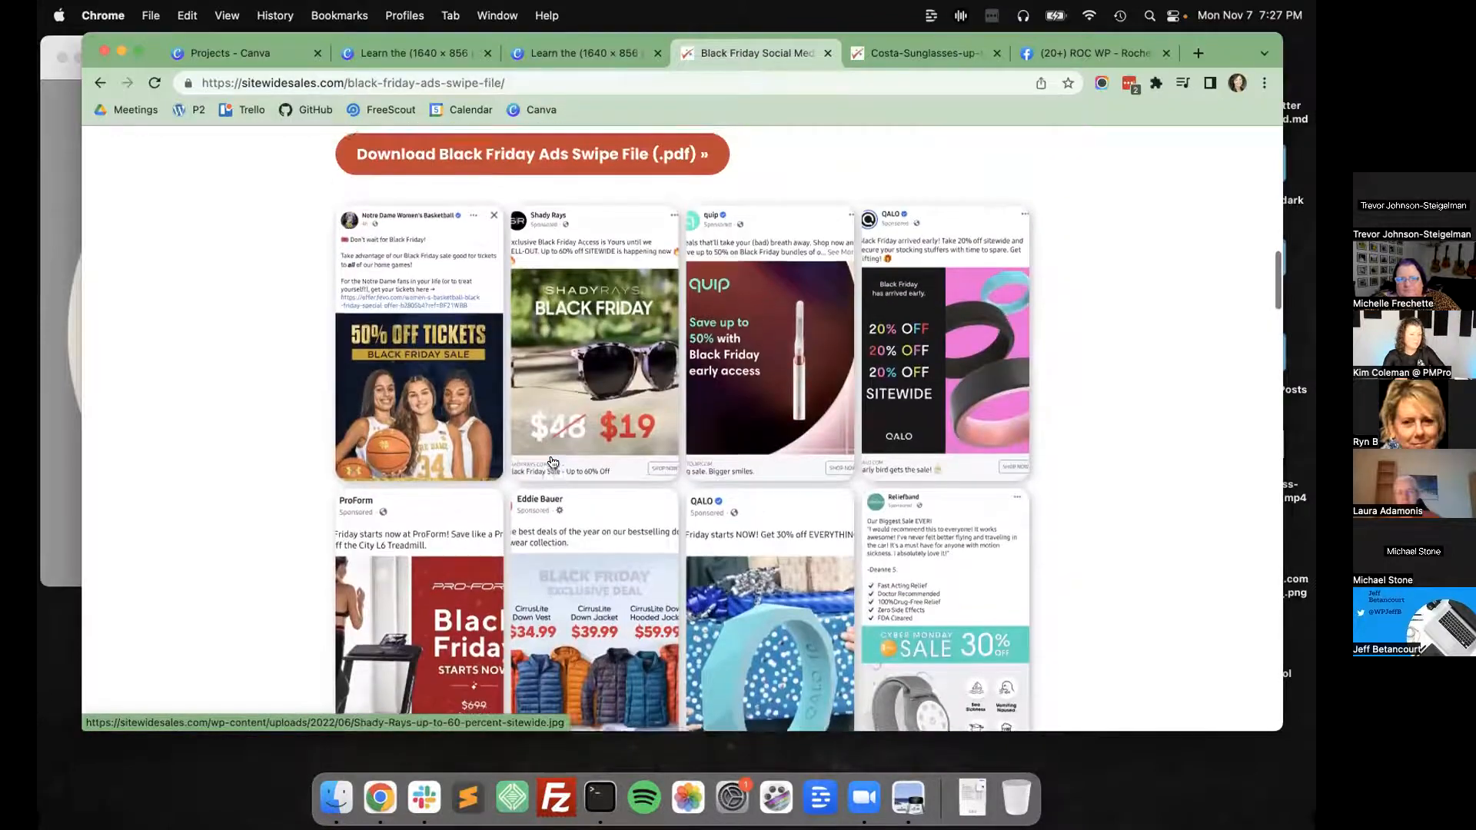
pyautogui.scroll(-3, 557, 445)
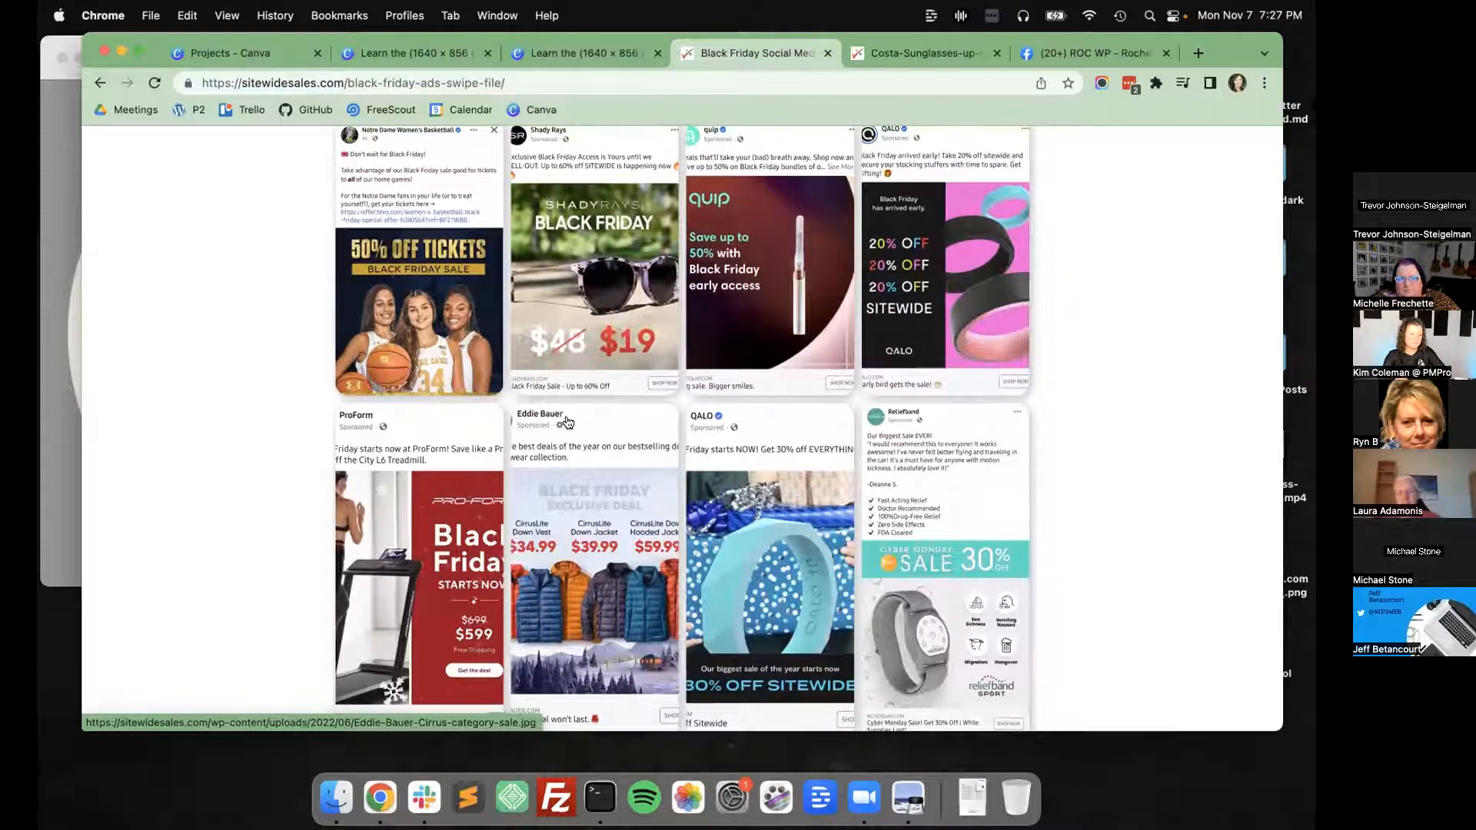
pyautogui.scroll(-6, 568, 422)
pyautogui.scroll(-5, 568, 422)
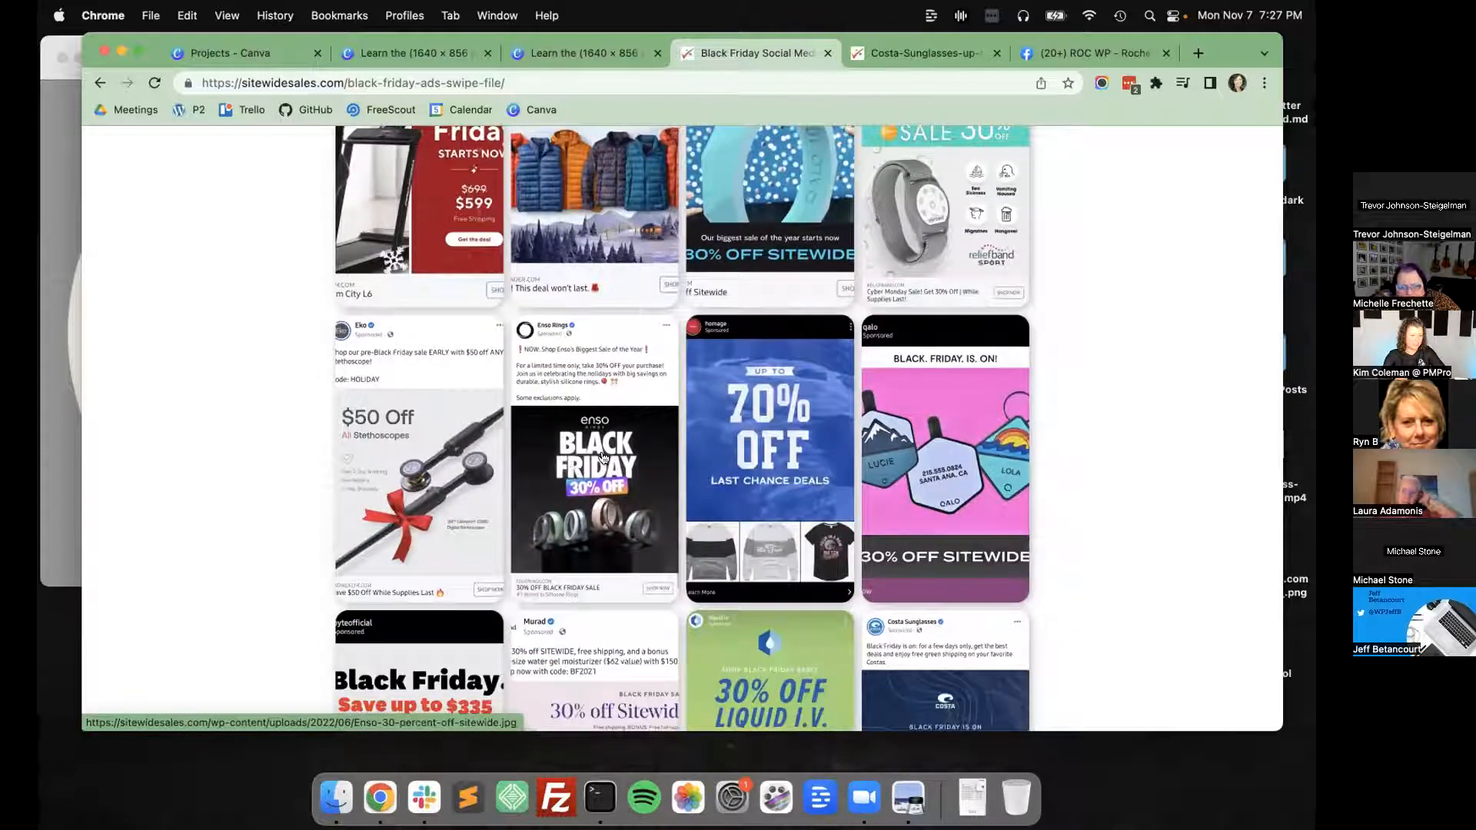
pyautogui.click(605, 459)
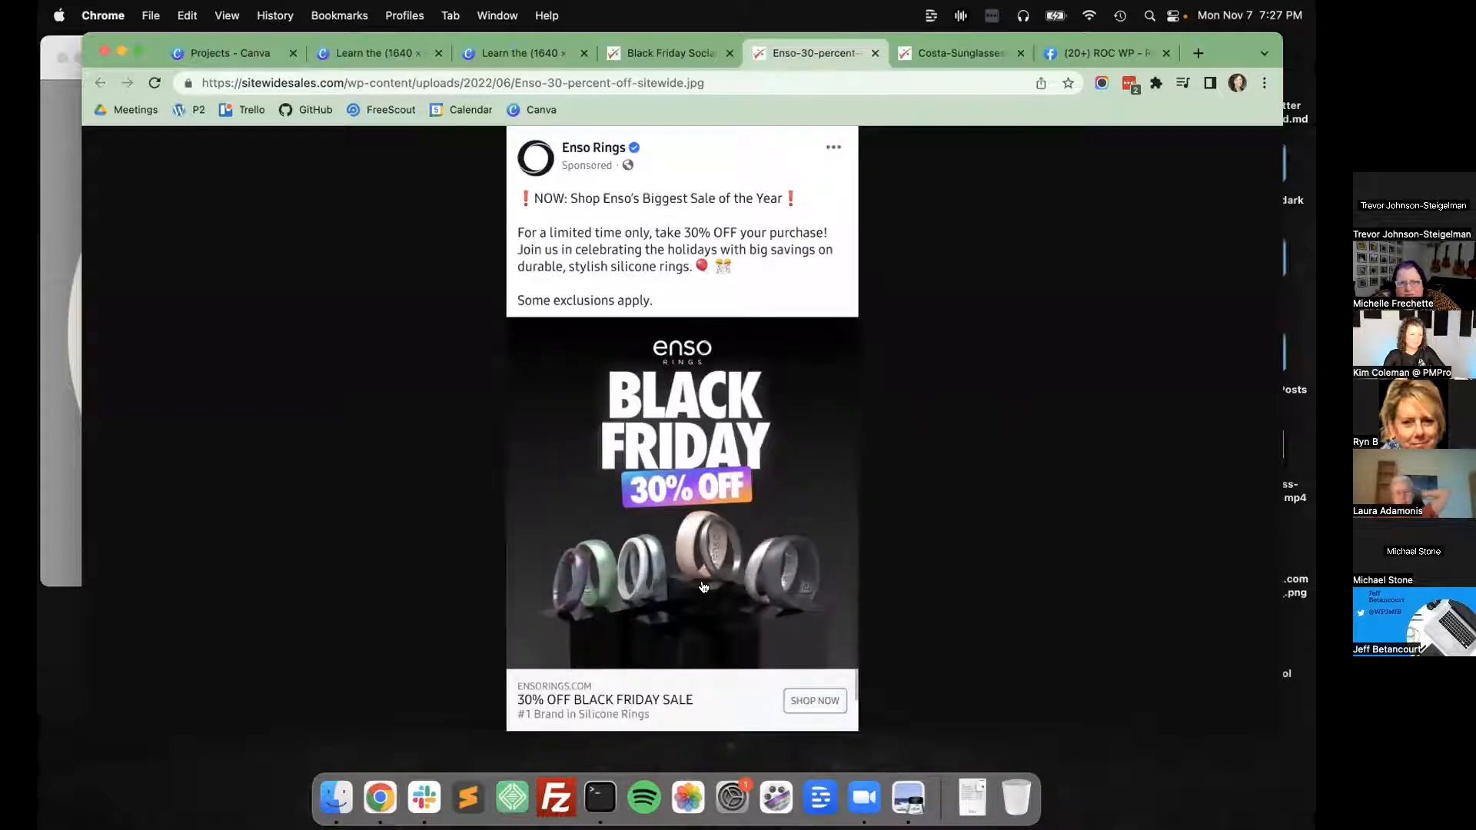
pyautogui.click(692, 54)
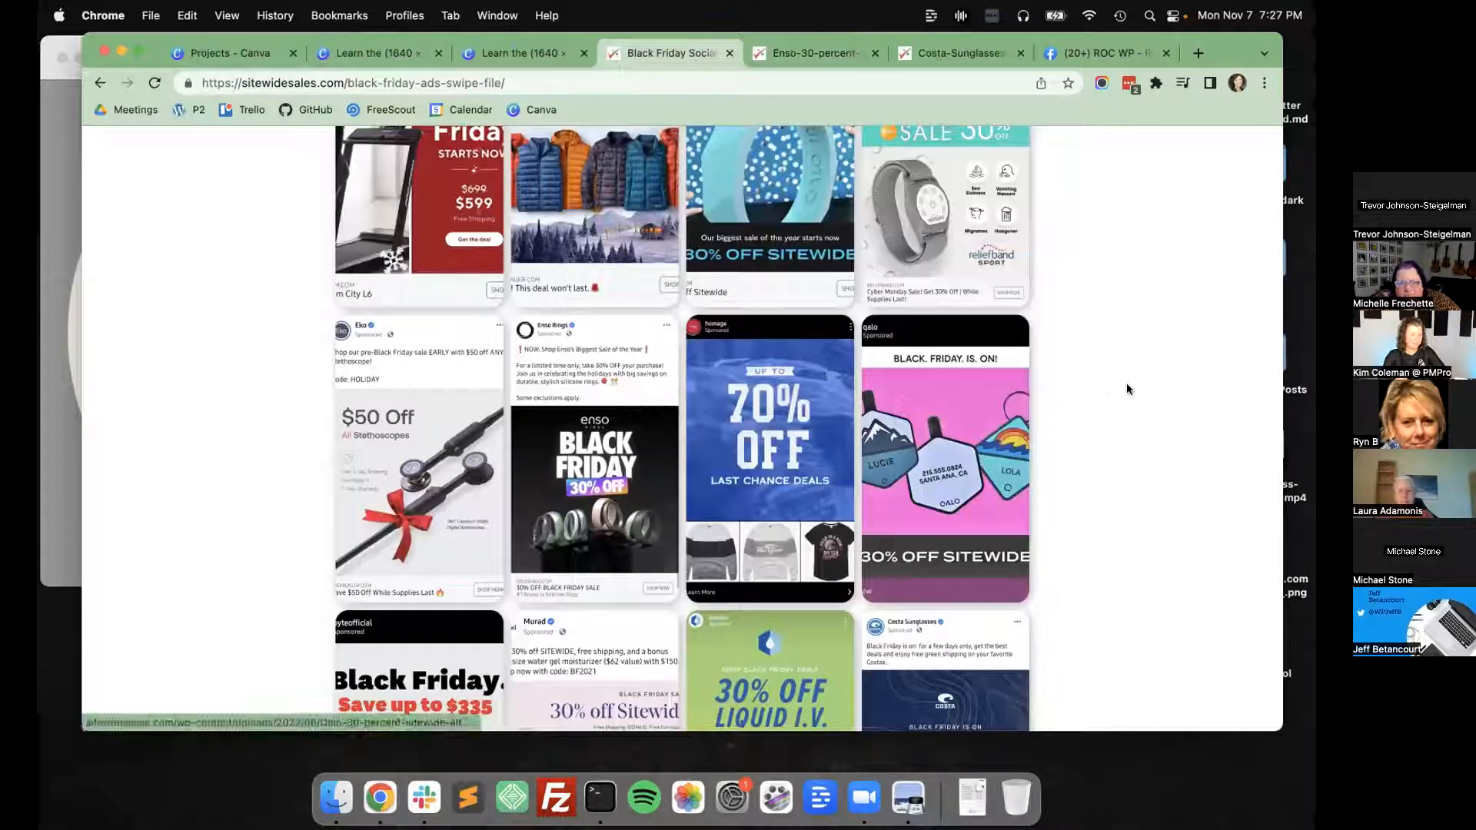
# Open the Liquid I.V. 30% off ad full size and save its image to the Desktop as LiquidIV-30-percent-off-sitewide.
pyautogui.scroll(-1, 1108, 387)
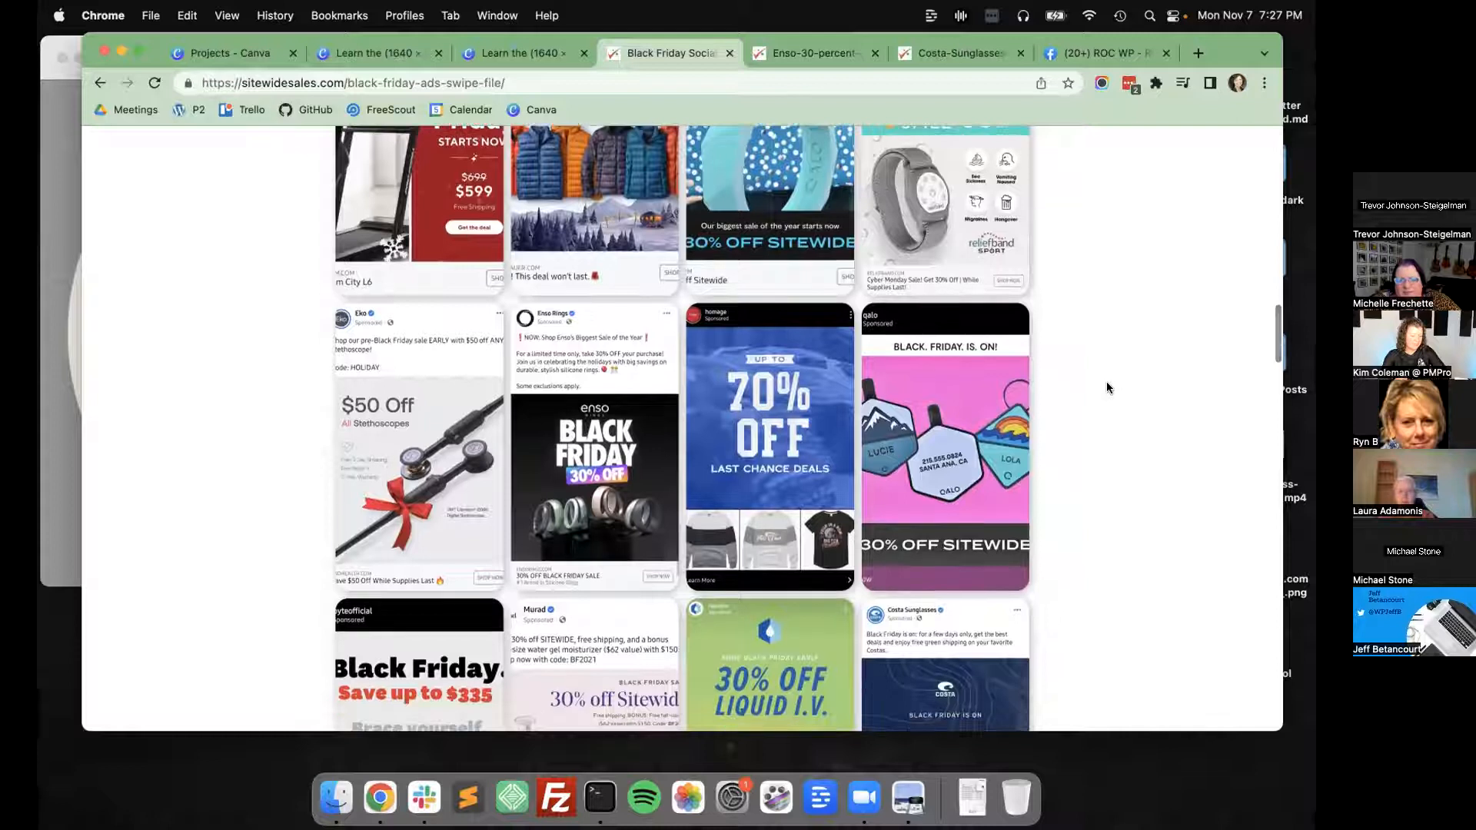
pyautogui.click(731, 681)
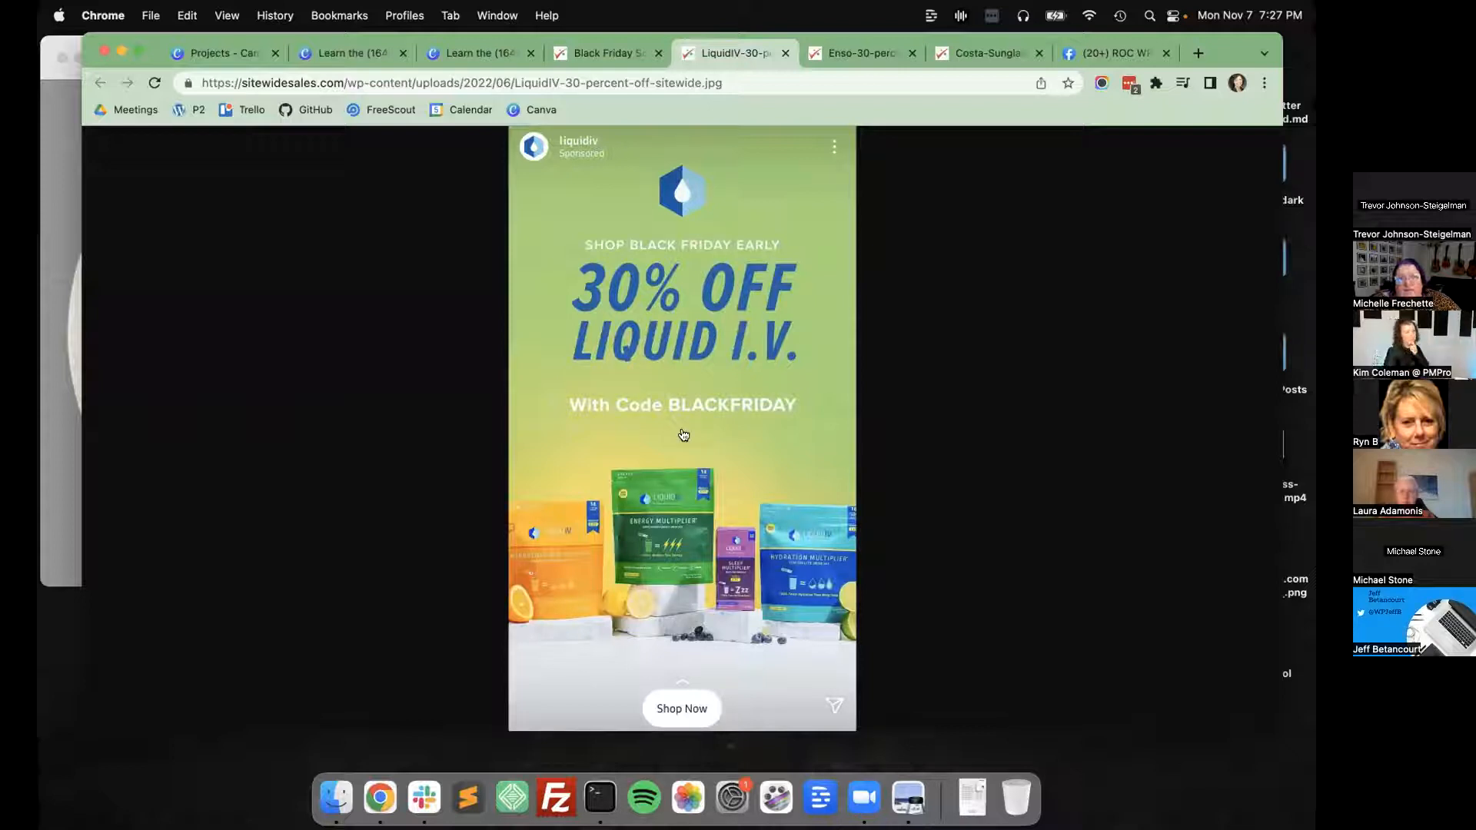
pyautogui.rightClick(656, 383)
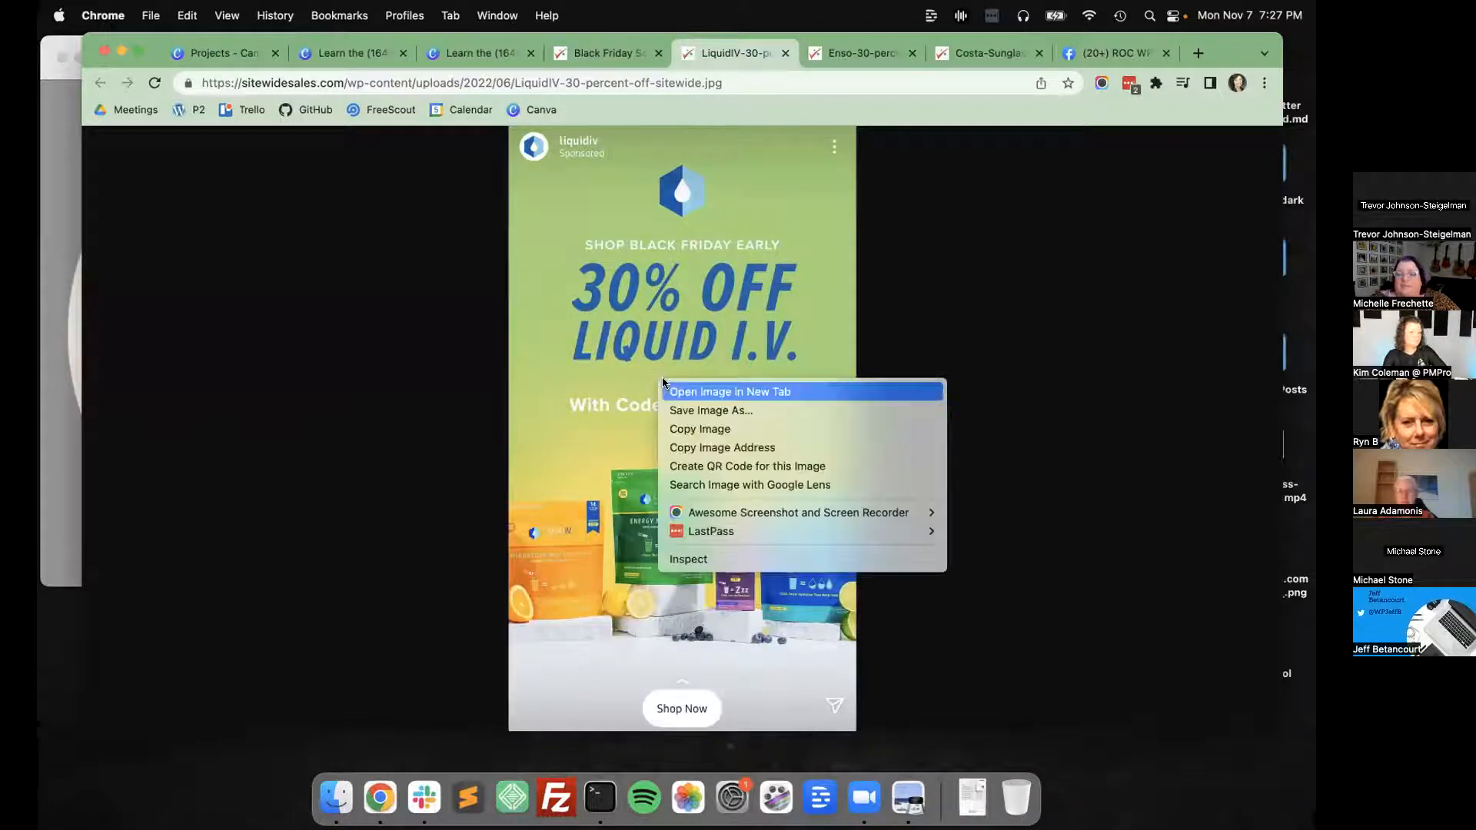
pyautogui.click(703, 412)
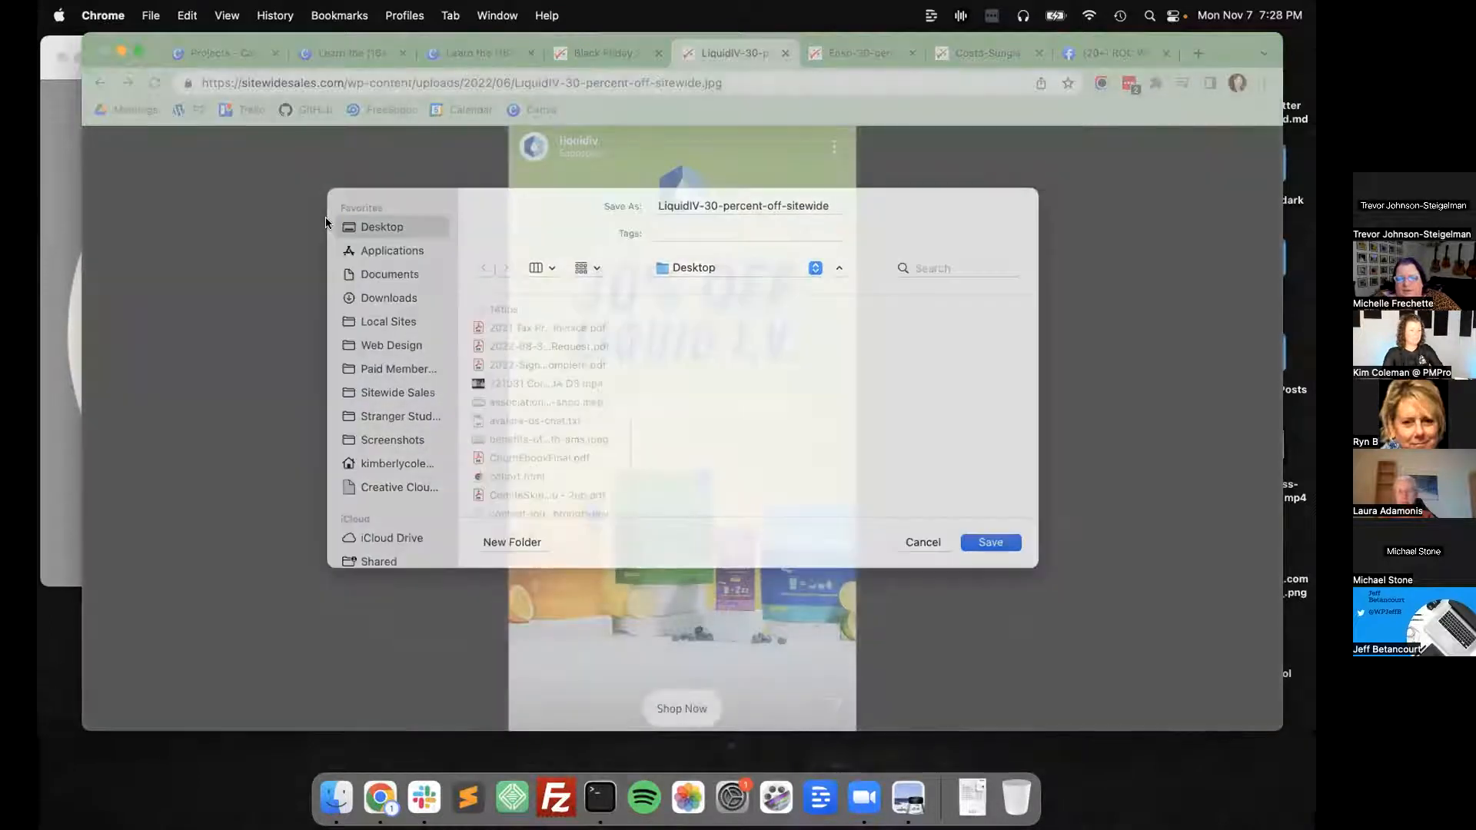
pyautogui.press('Return')
# Return to the Canva projects page and create a new custom-size design of 1600 × 1600 px.
pyautogui.click(222, 53)
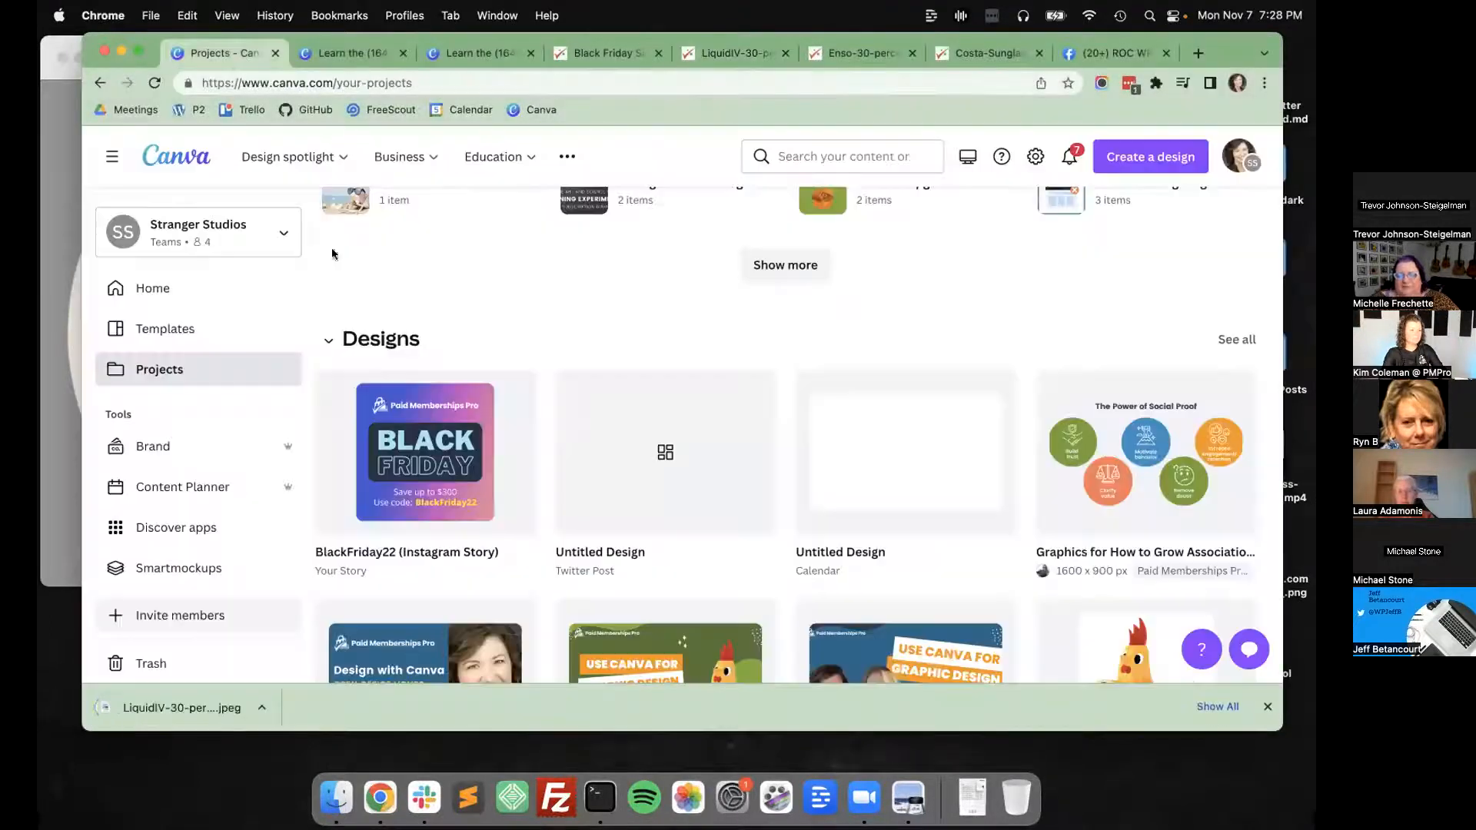
pyautogui.click(1151, 156)
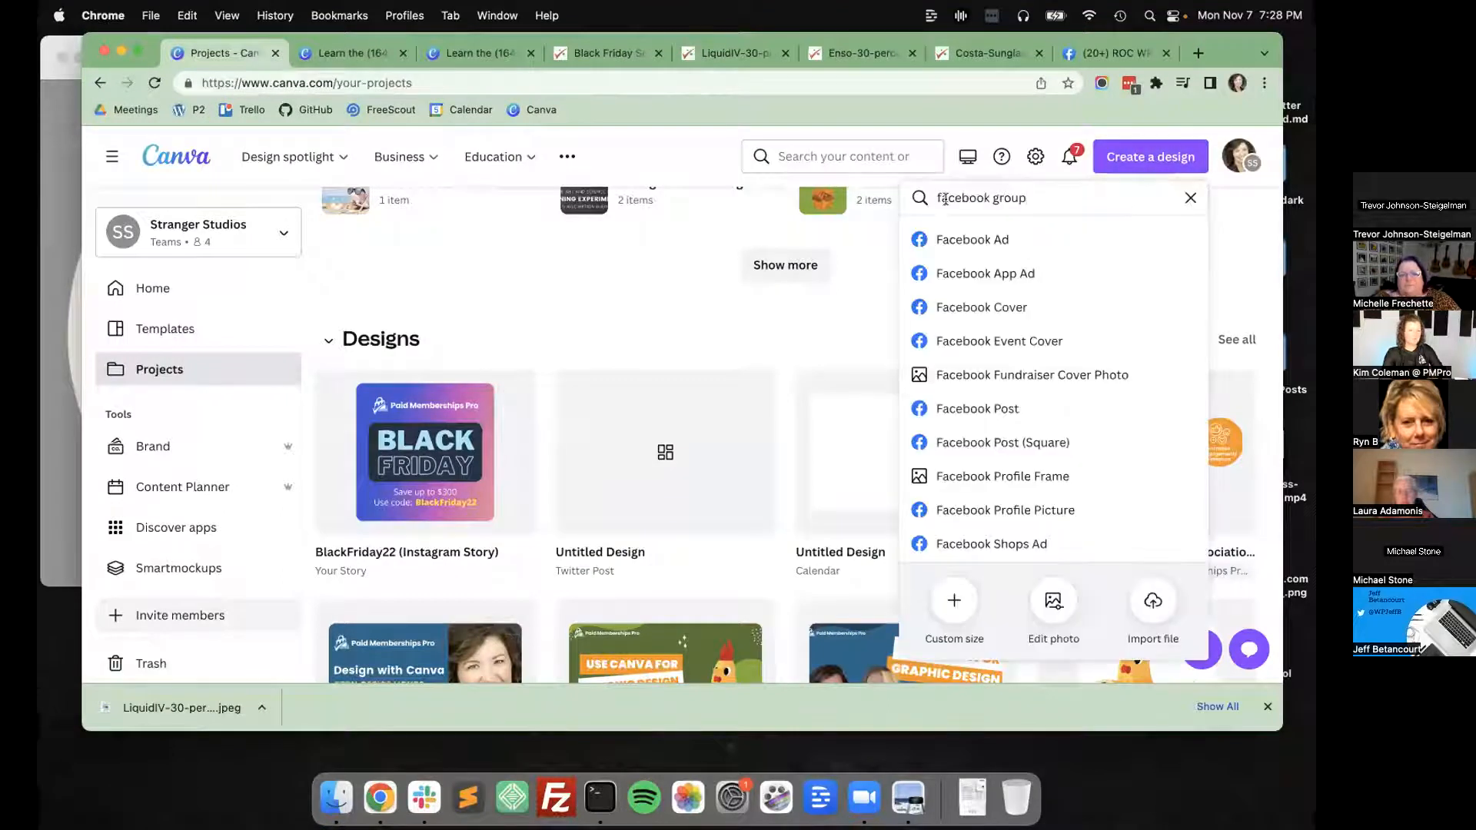
pyautogui.tripleClick(946, 199)
pyautogui.write('squa')
pyautogui.click(954, 600)
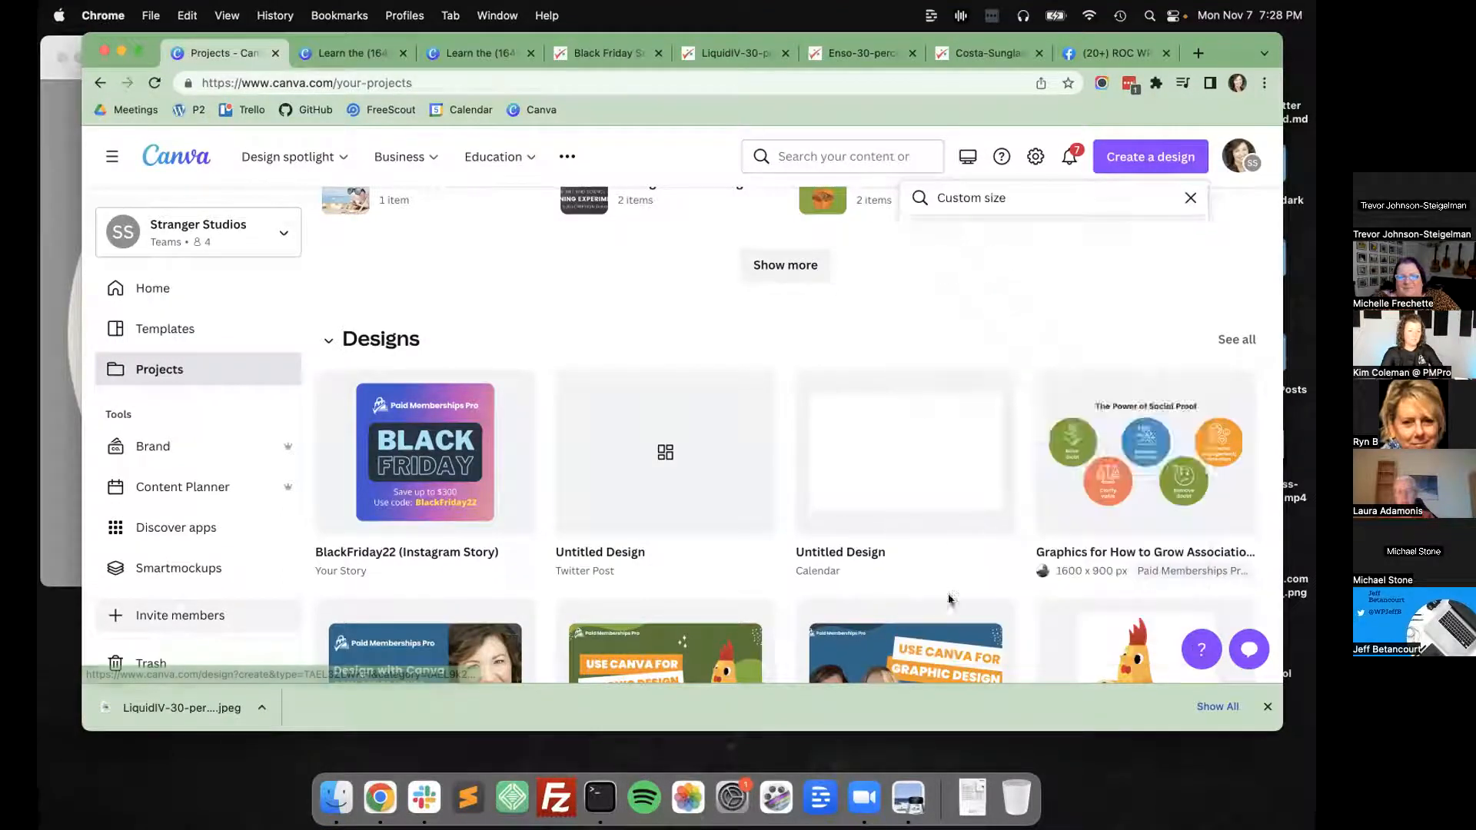
pyautogui.write('1600')
pyautogui.press('Tab')
pyautogui.write('1600')
pyautogui.press('Return')
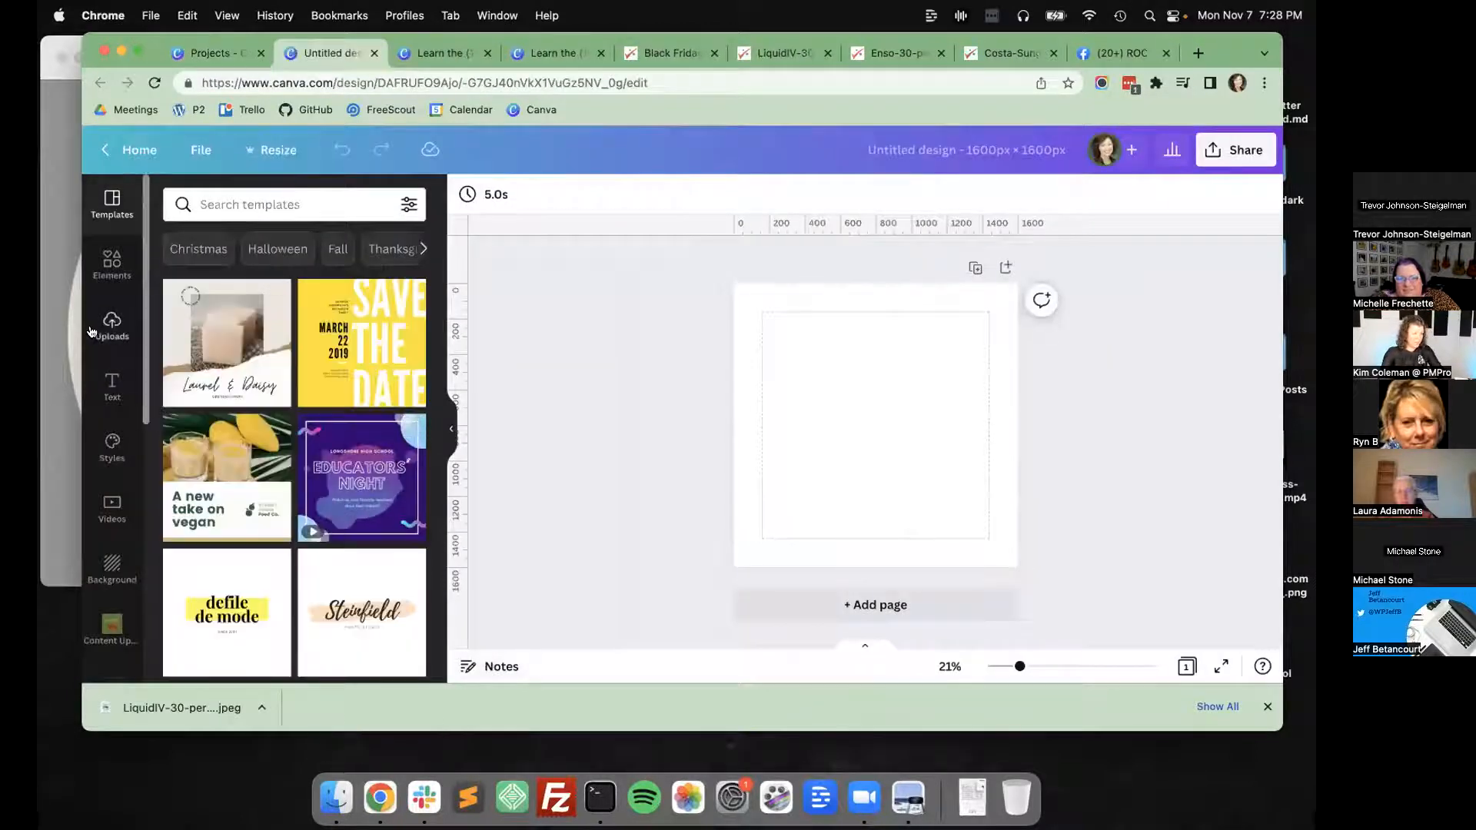
# Upload LiquidIV-30-percent-off-sitewide.jpeg from the Desktop to the Canva uploads.
pyautogui.click(92, 330)
pyautogui.click(261, 245)
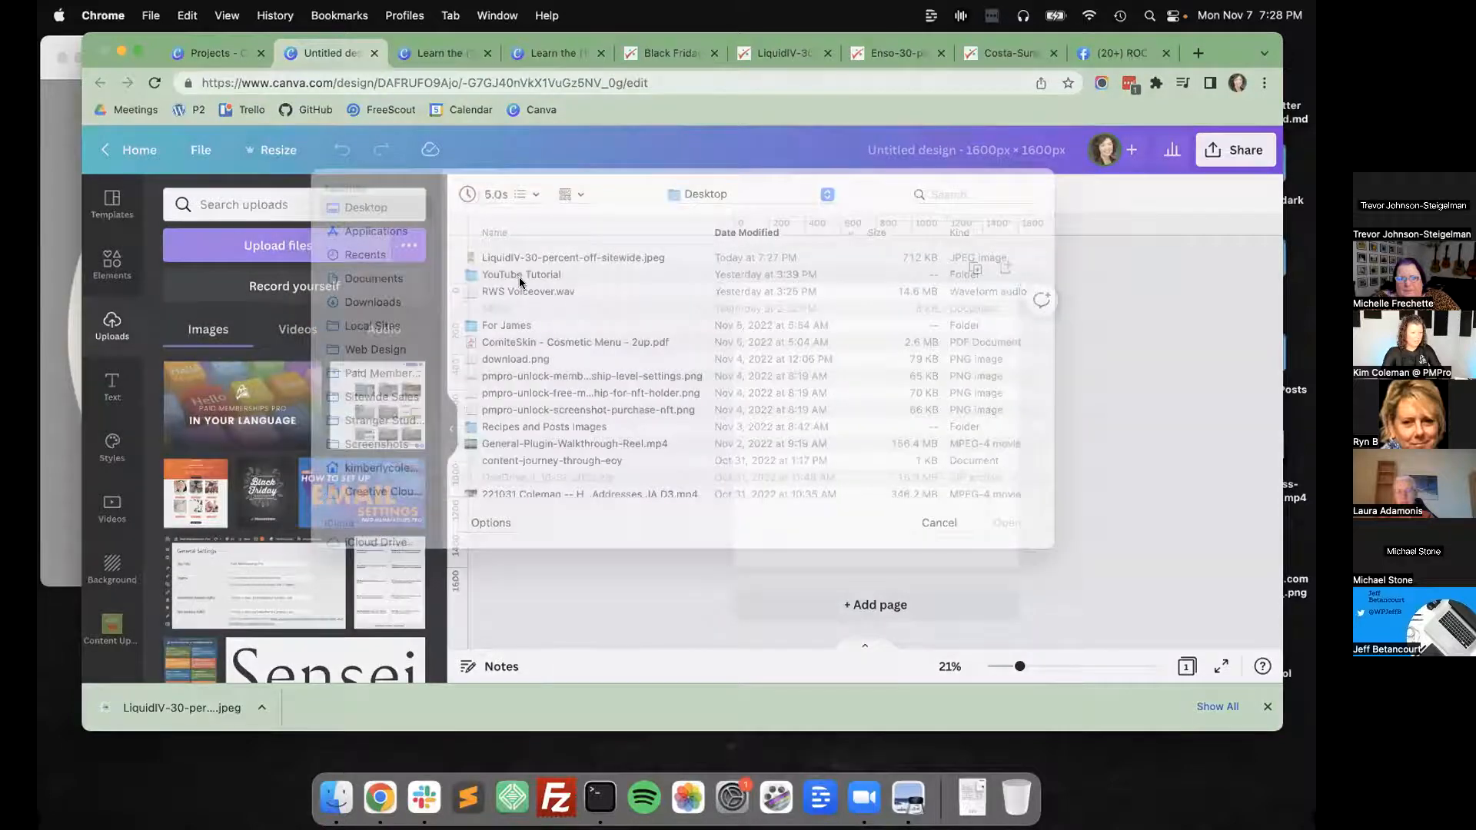
pyautogui.click(518, 282)
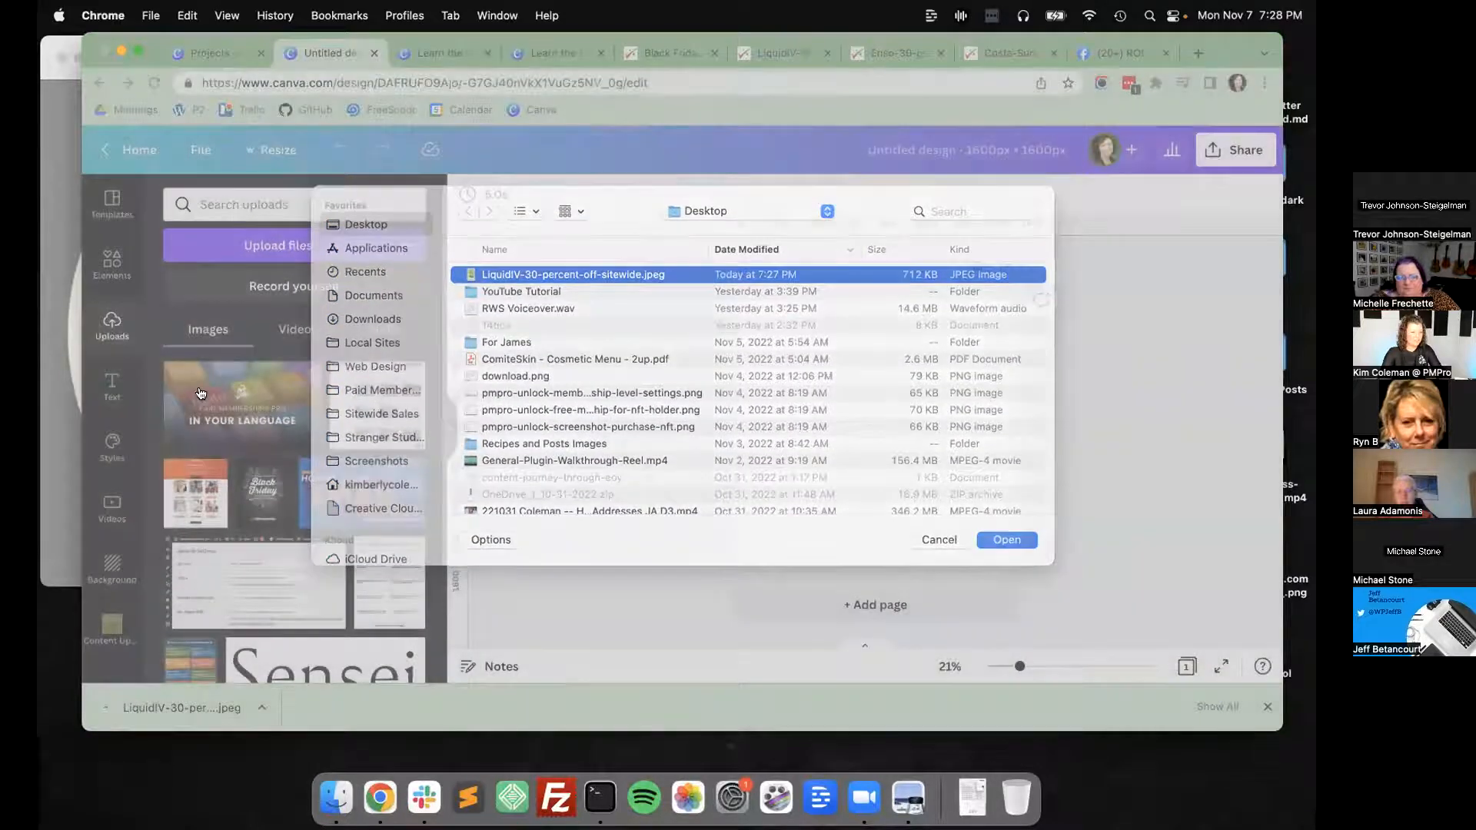
# Place the uploaded Liquid I.V. ad on the page, scaled to the full page width and aligned with the page's top edge.
pyautogui.press('Return')
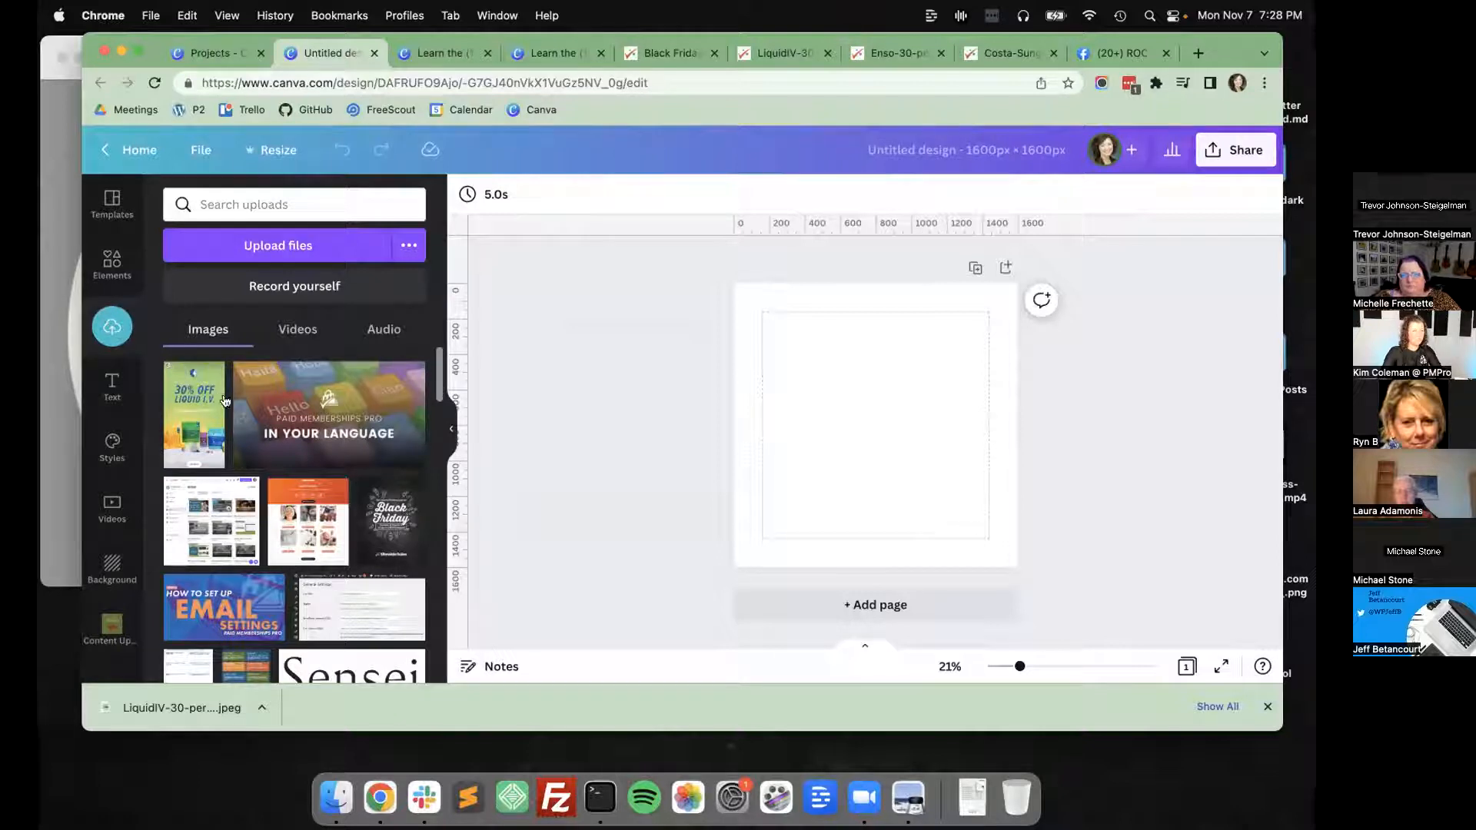
pyautogui.moveTo(193, 407); pyautogui.dragTo(804, 361)
pyautogui.moveTo(849, 496); pyautogui.dragTo(1053, 650)
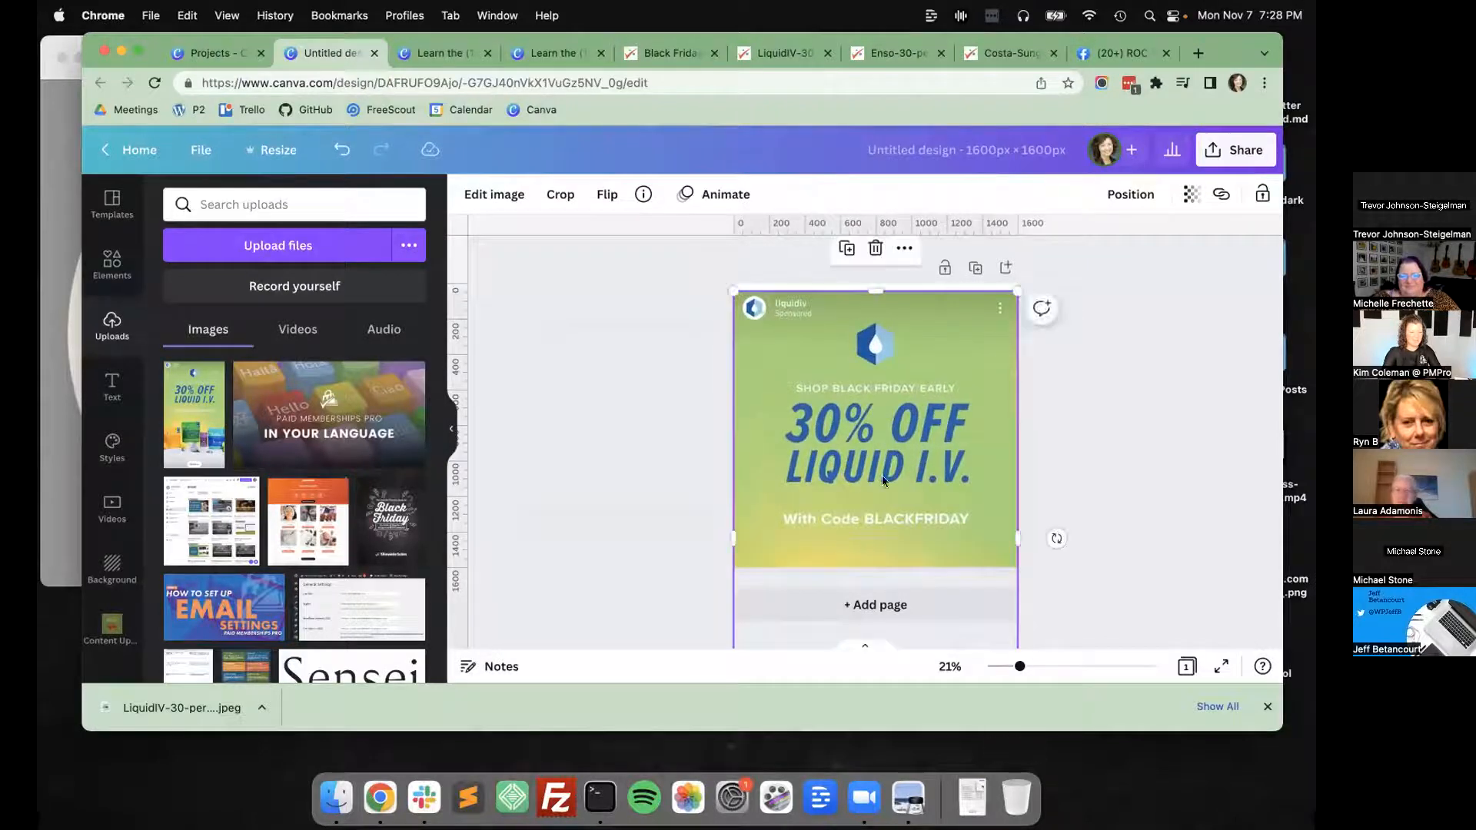
pyautogui.moveTo(882, 475); pyautogui.dragTo(881, 468)
pyautogui.click(635, 411)
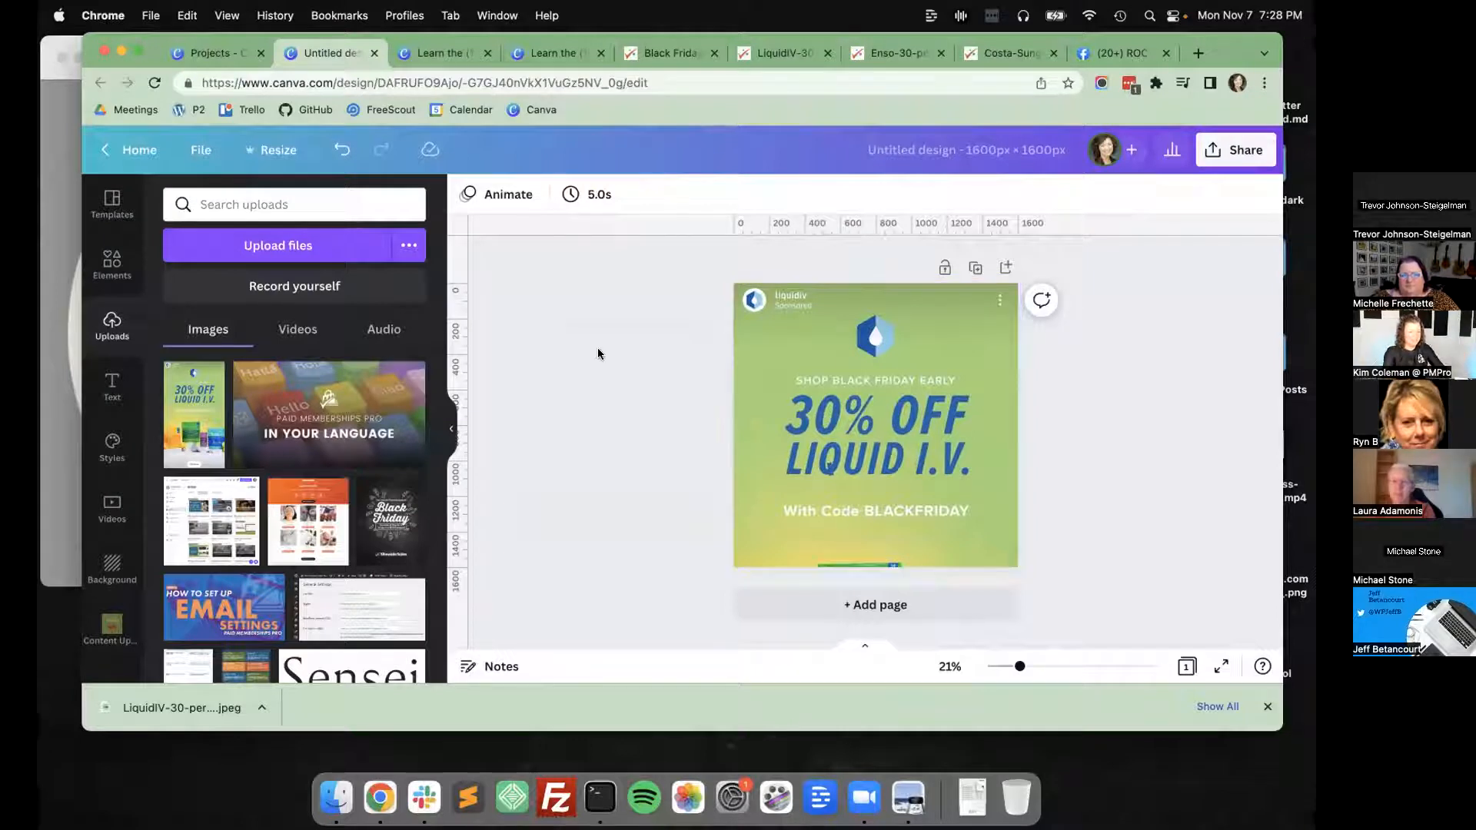
# Search Google for "post status logo" and save the VectorWiki Post Status wordmark image to the Desktop as IgrAp__post-status.
pyautogui.press('cmd+t')
pyautogui.write('post status logo')
pyautogui.press('Return')
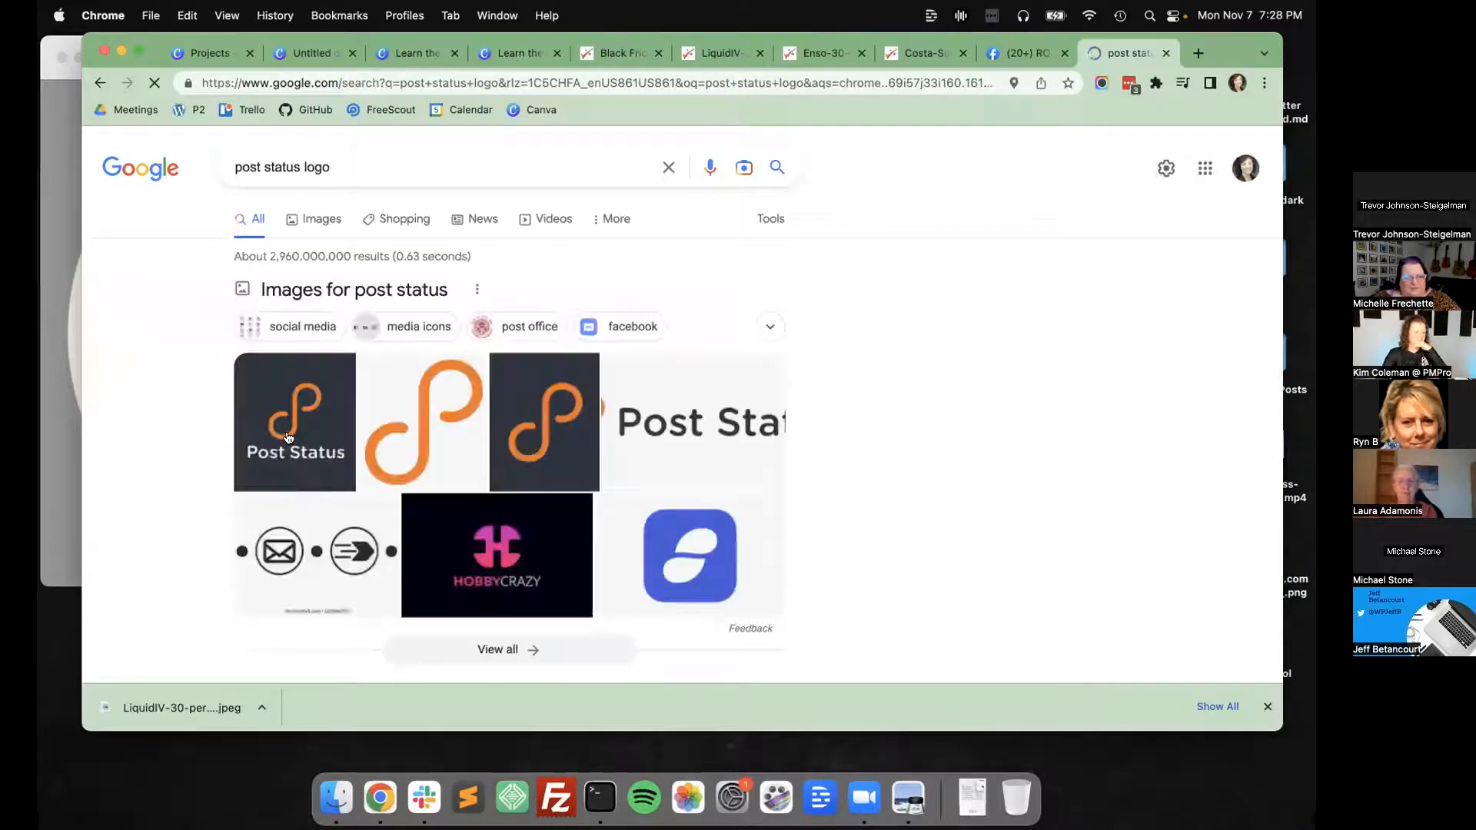
pyautogui.click(680, 392)
pyautogui.scroll(-2, 680, 392)
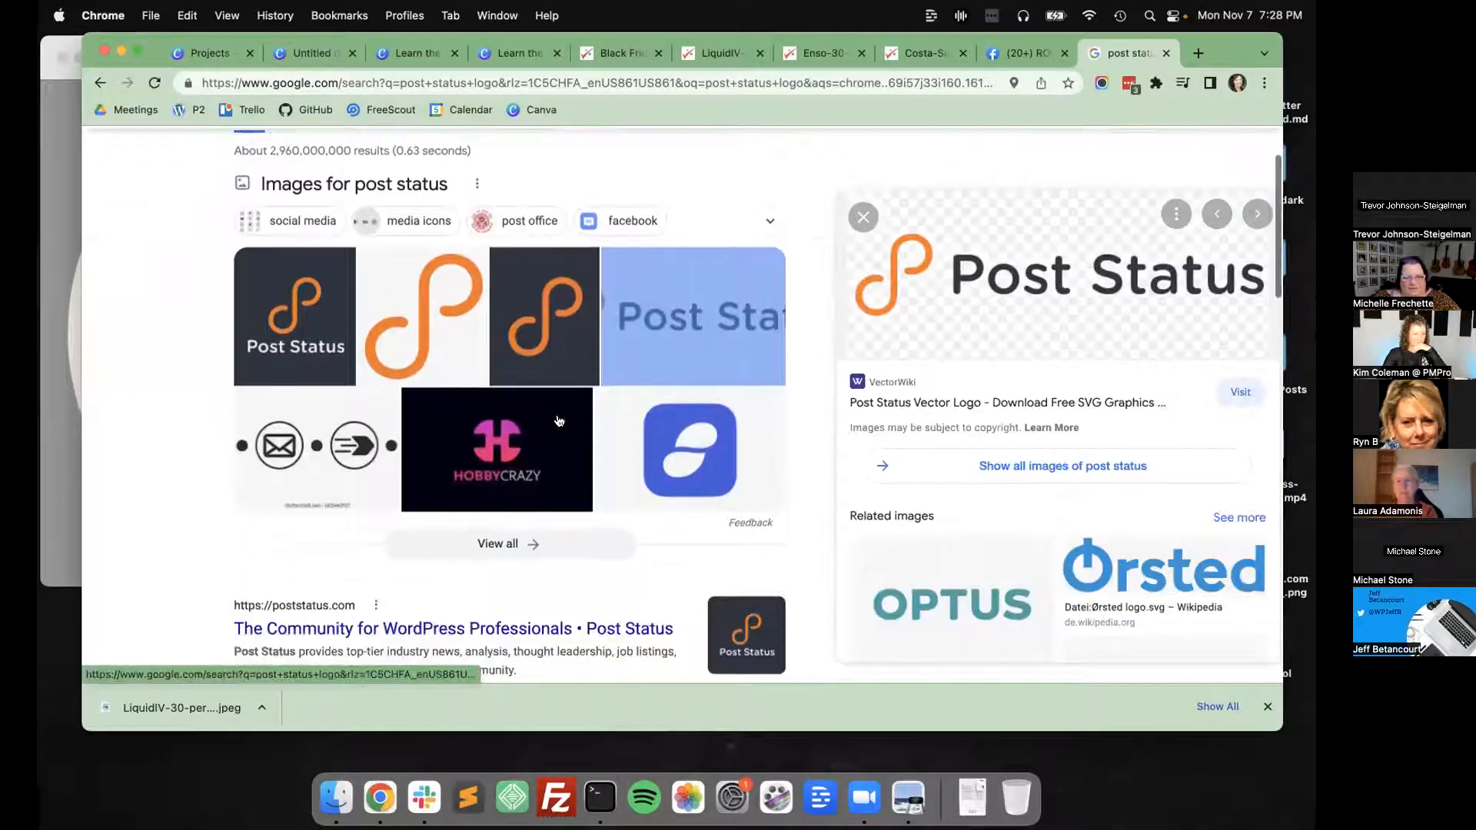
pyautogui.rightClick(1017, 266)
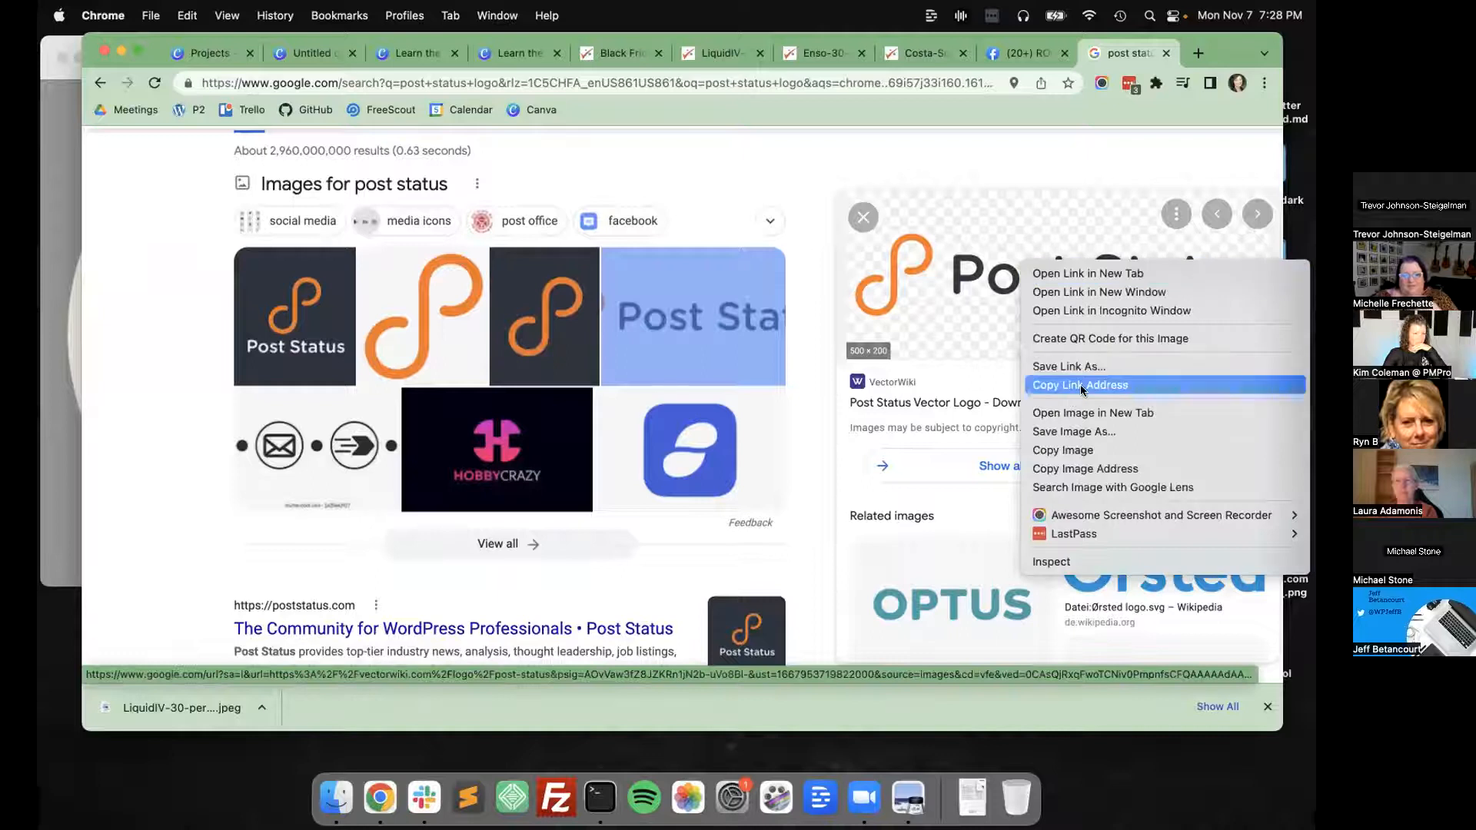
pyautogui.click(1075, 428)
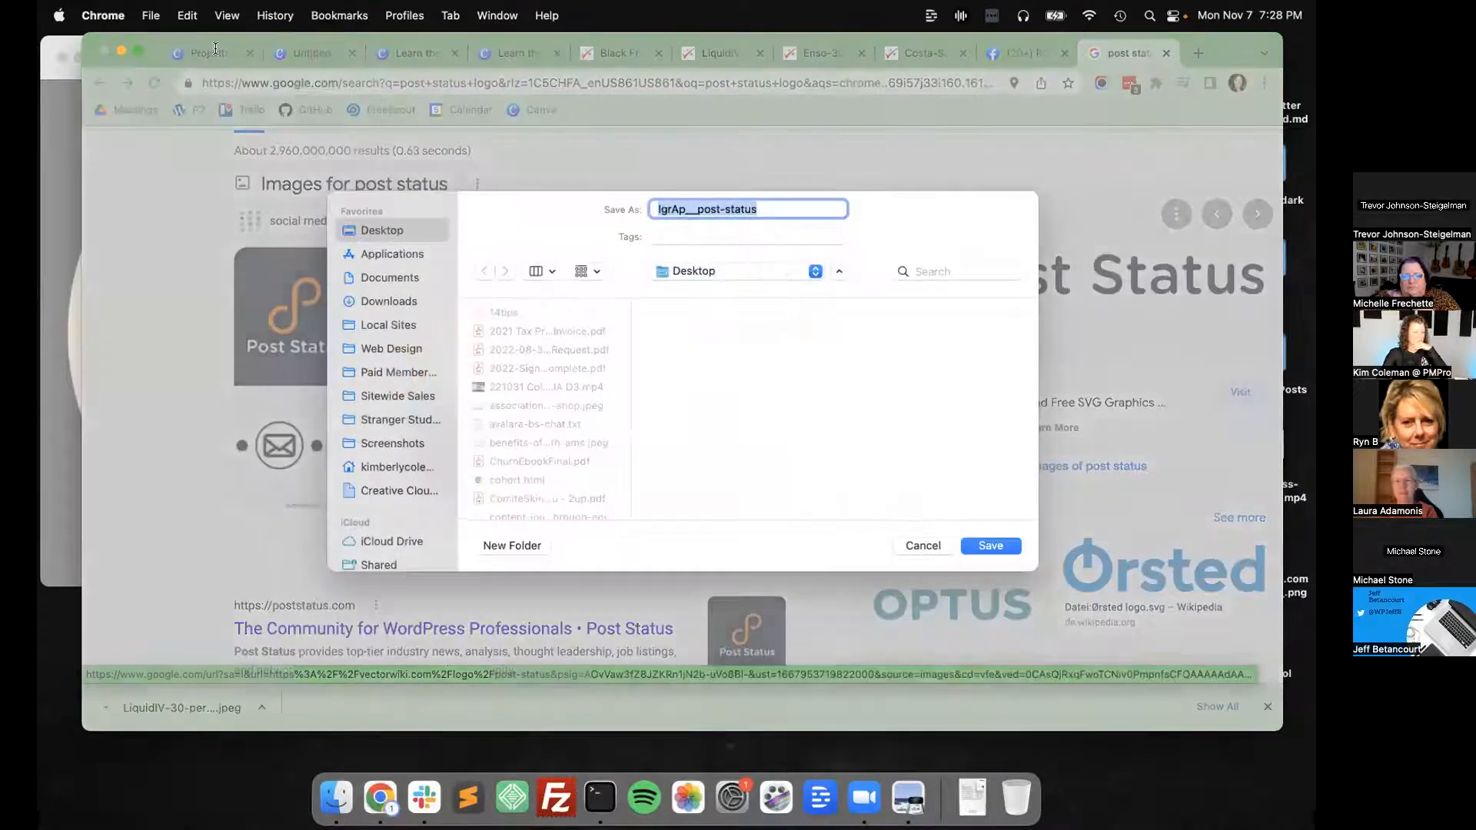
pyautogui.press('Return')
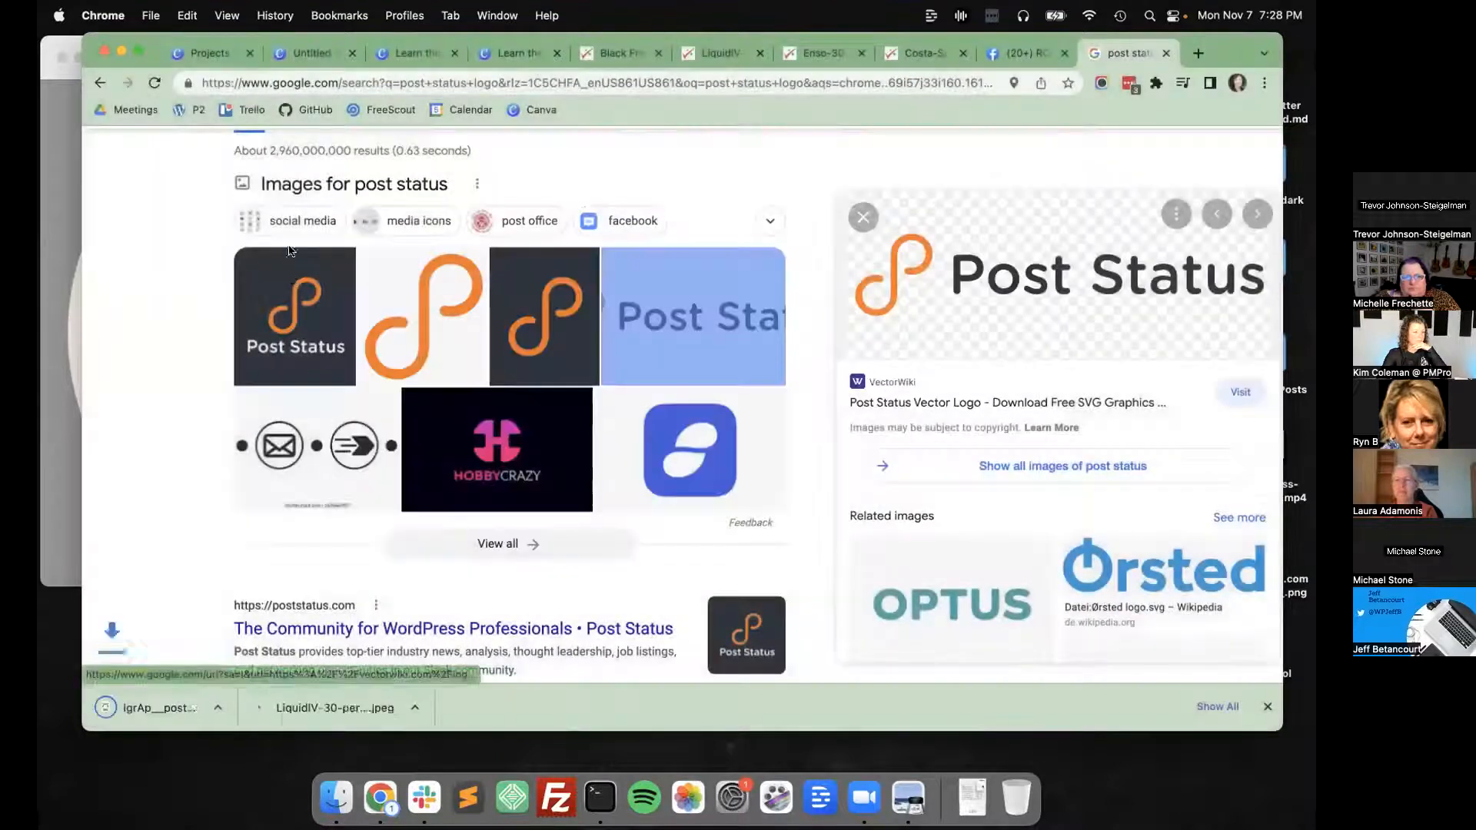
# Return to the 1600 × 1600 px Canva design and upload IgrAp__post-status.svg from the Desktop.
pyautogui.hotkey('ctrl', 'Tab')
pyautogui.hotkey('ctrl', 'Tab')
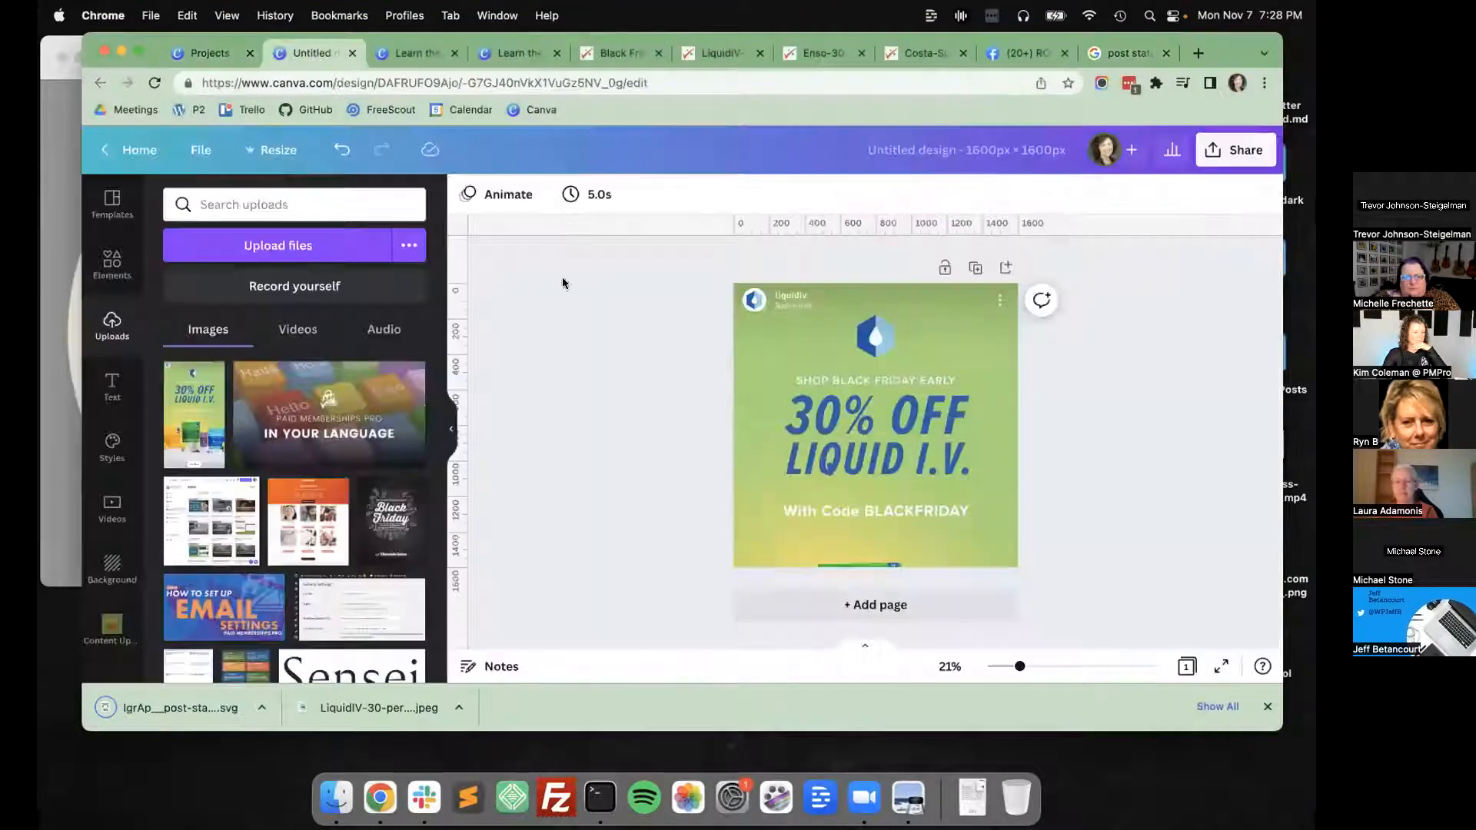
pyautogui.click(278, 246)
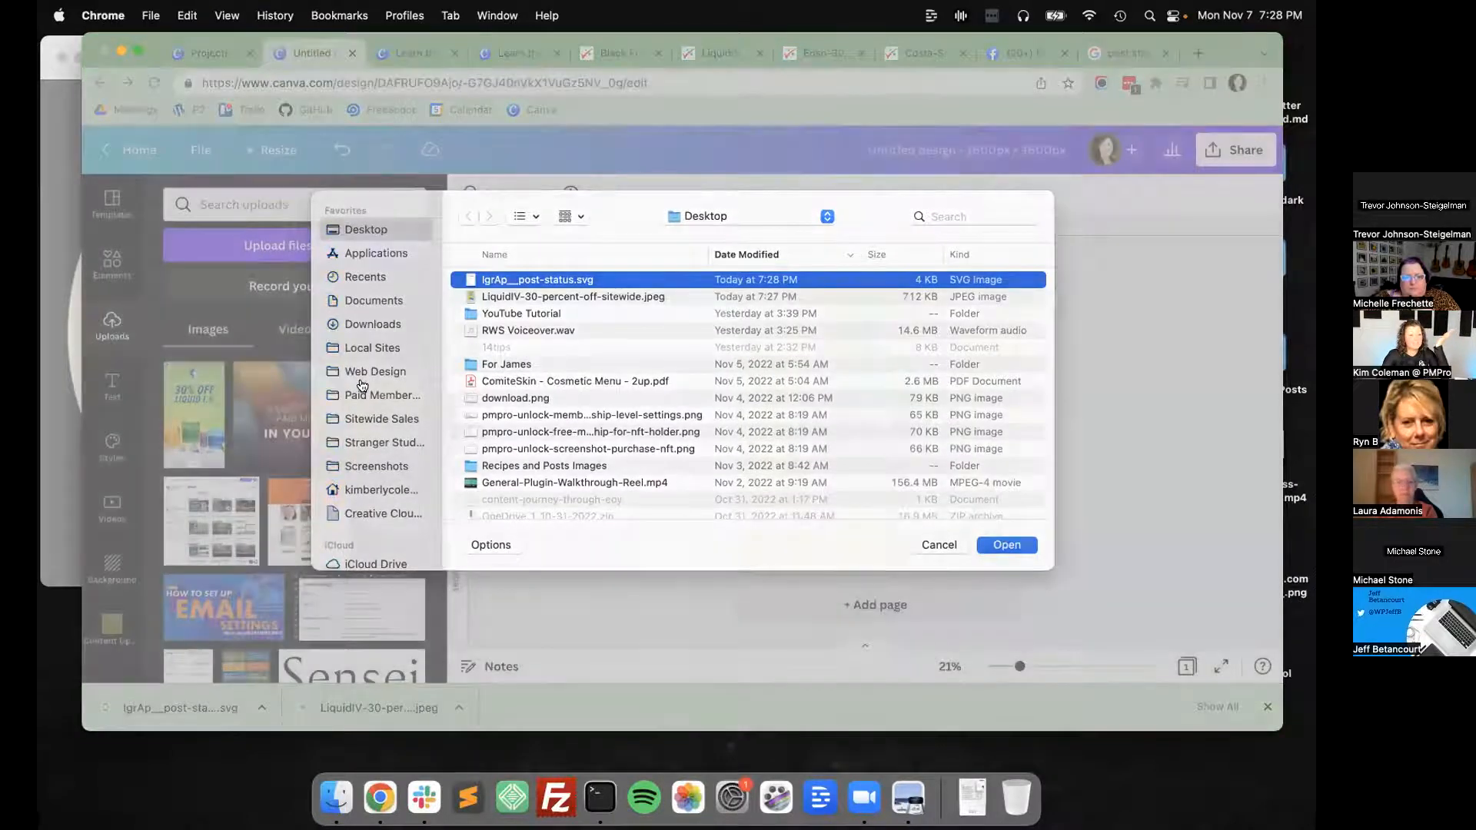
pyautogui.press('Return')
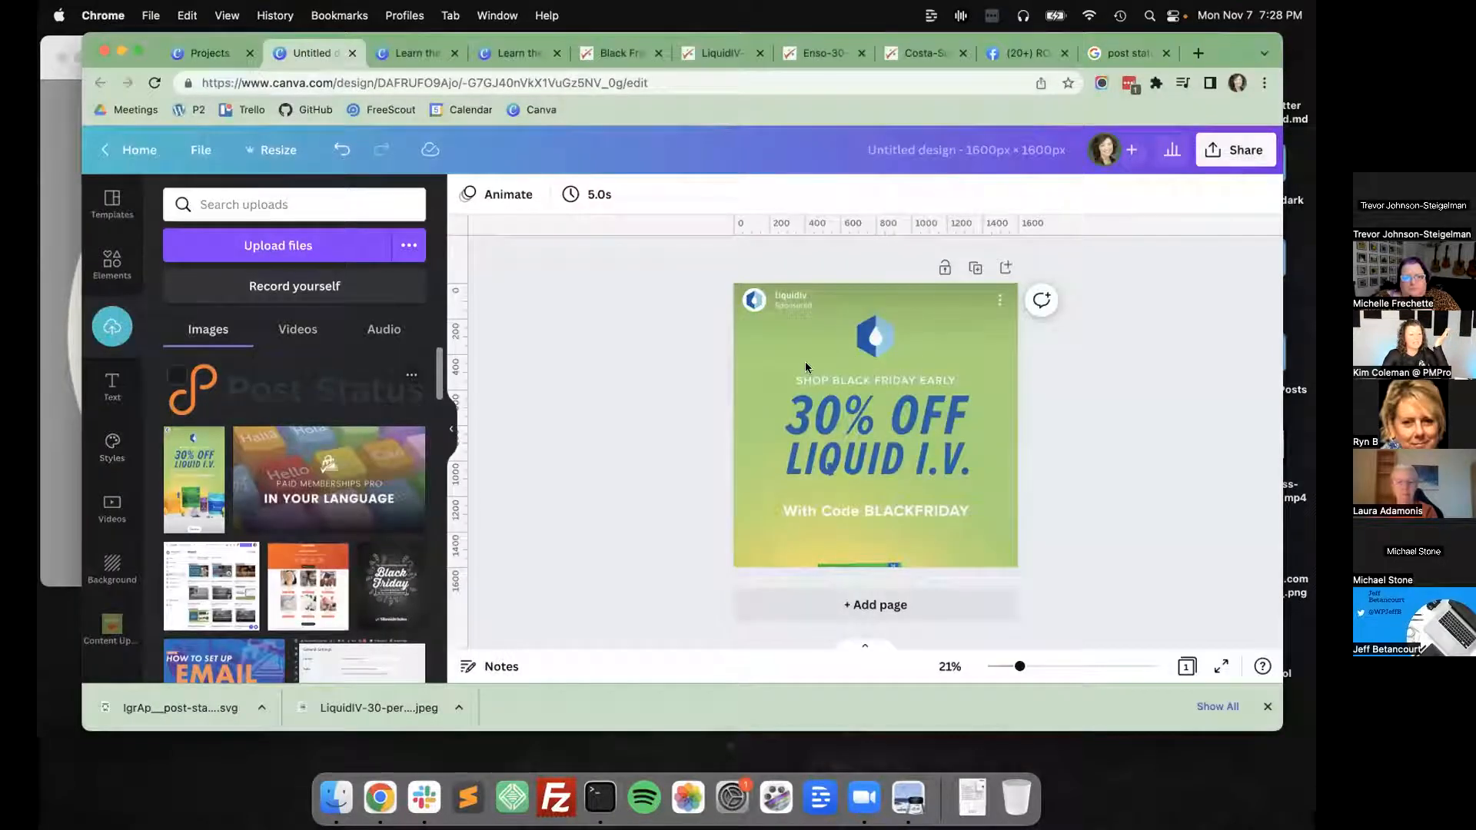
# Place the Post Status logo over the ad's droplet logo and recolour its dark lettering white.
pyautogui.moveTo(890, 361); pyautogui.dragTo(967, 420)
pyautogui.moveTo(920, 359); pyautogui.dragTo(917, 345)
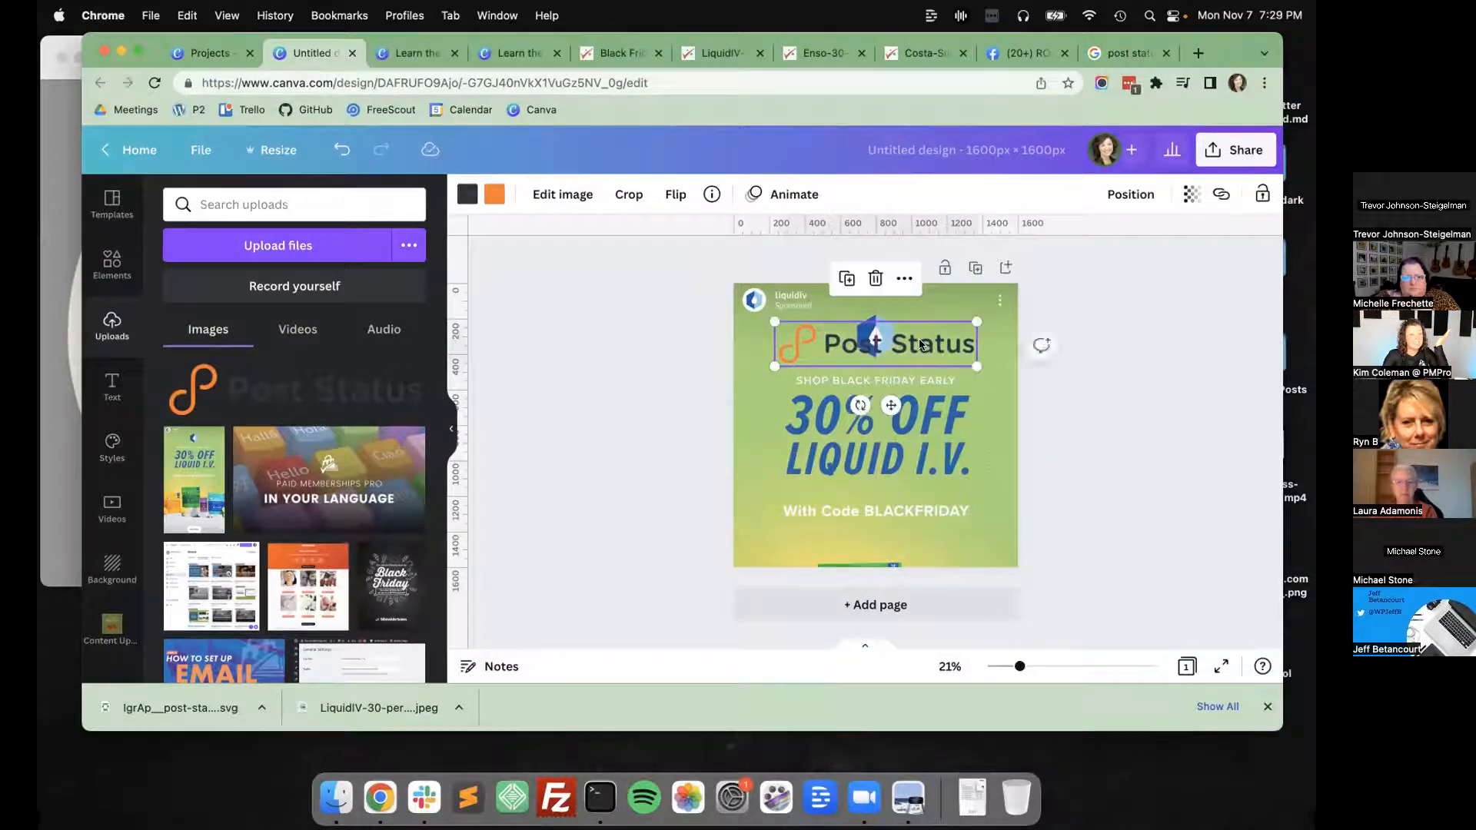
pyautogui.click(467, 195)
pyautogui.click(316, 282)
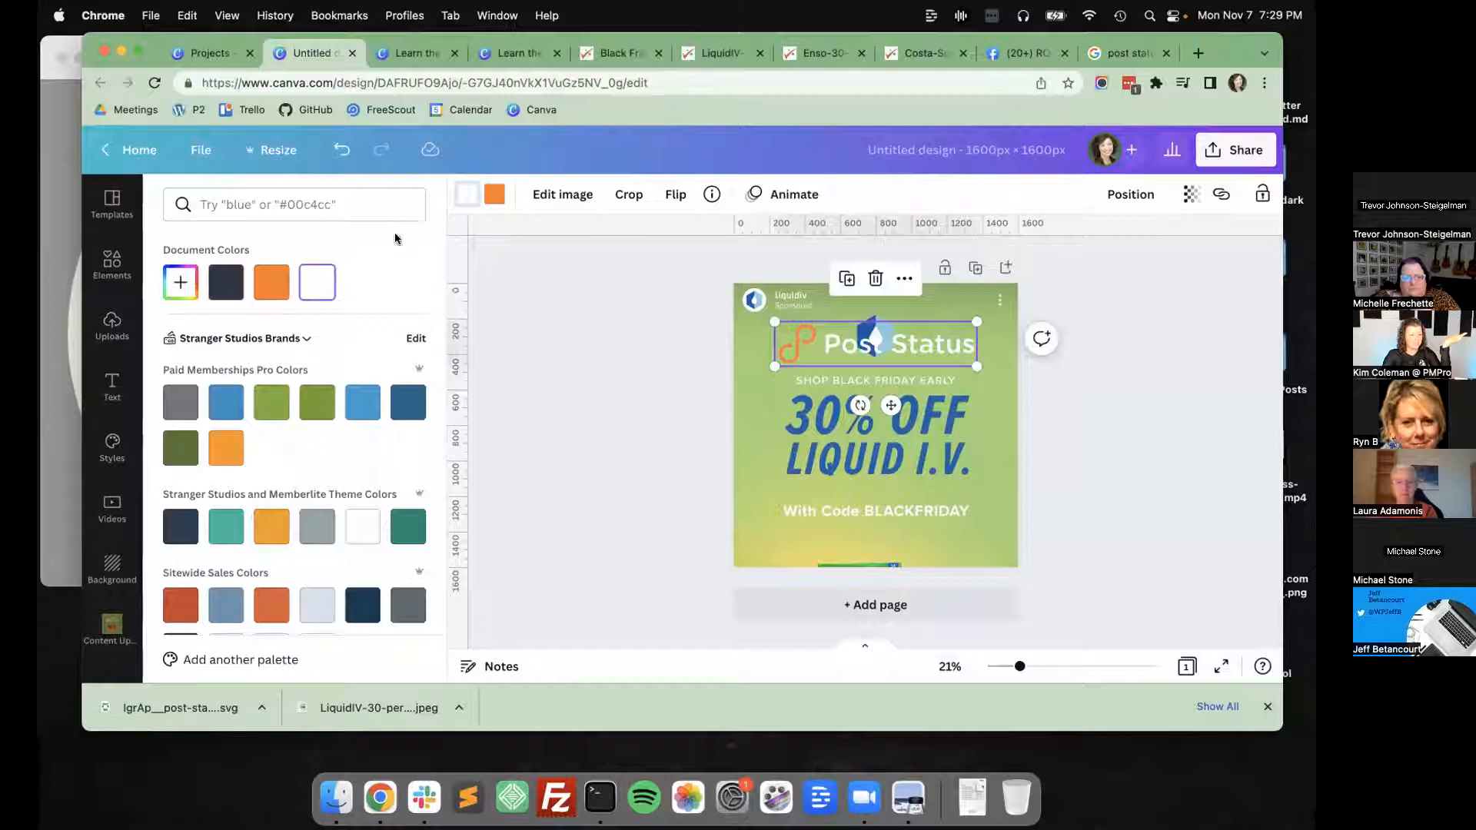
# Try recolouring the Post Status logo's orange symbol white, and undo that change.
pyautogui.click(496, 196)
pyautogui.click(316, 285)
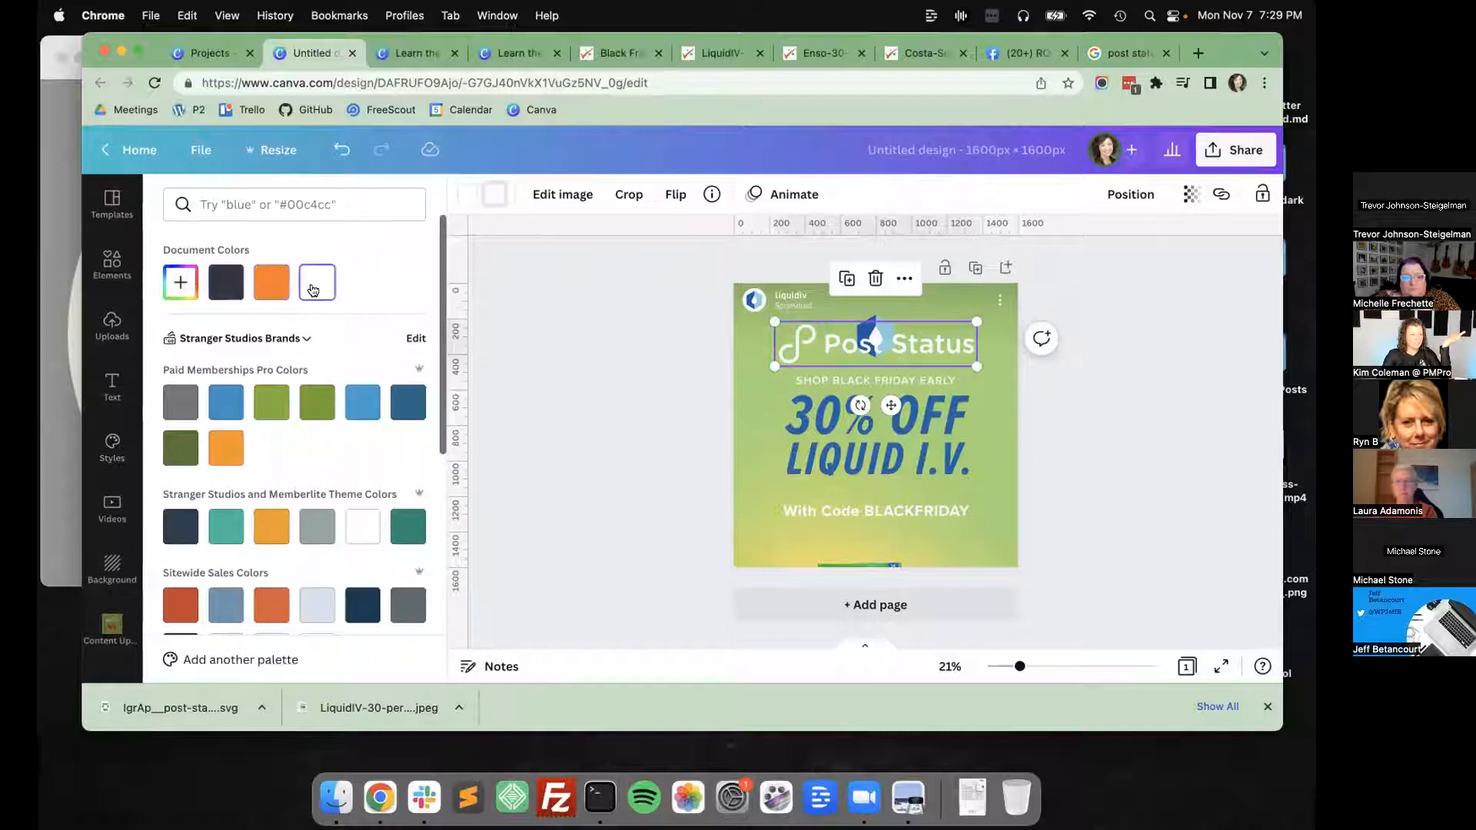
pyautogui.click(615, 362)
pyautogui.press('super+z')
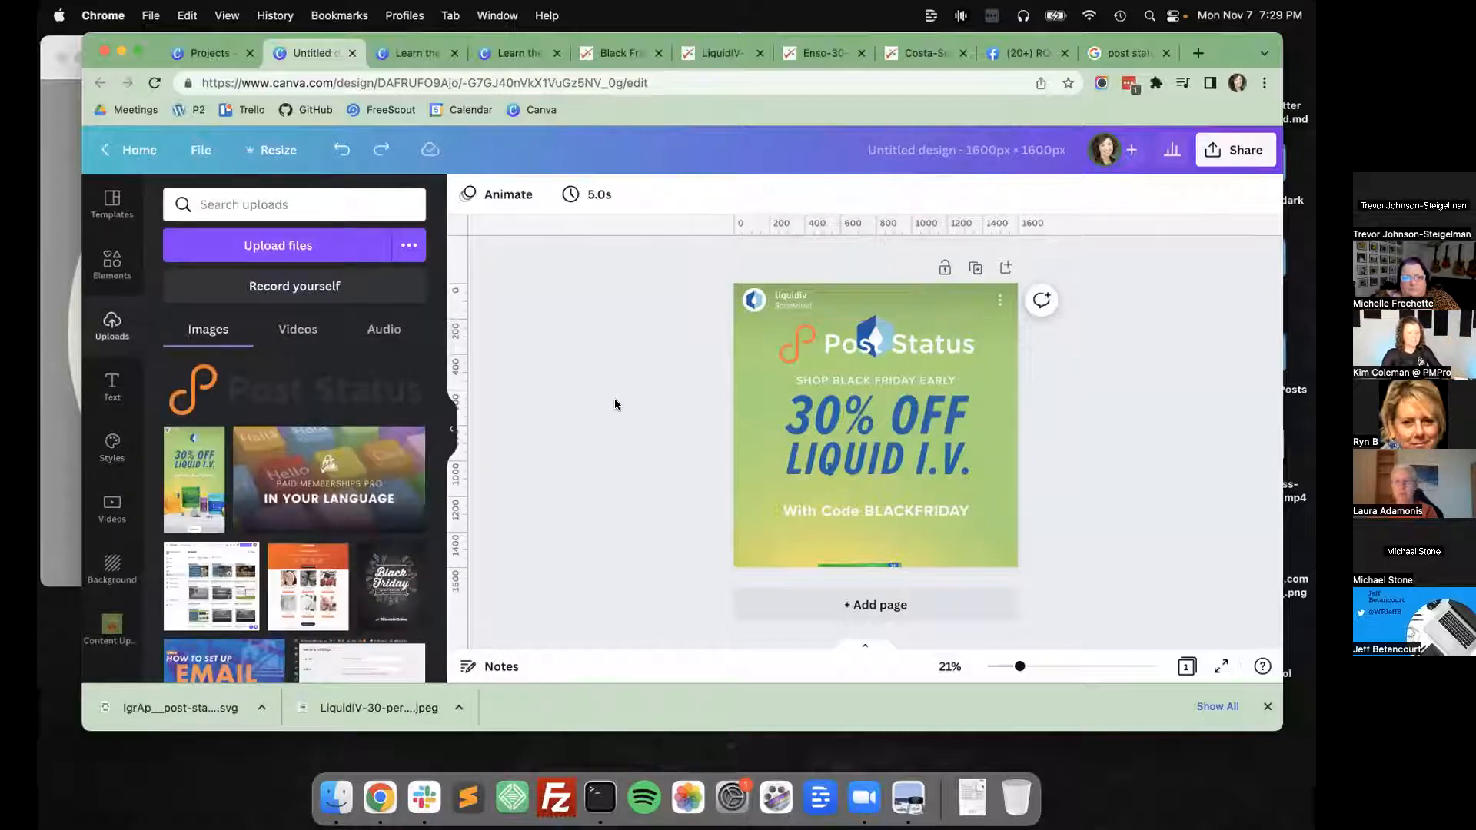
# Scale the Post Status logo down slightly and centre it horizontally above the "Shop Black Friday Early" line.
pyautogui.click(970, 346)
pyautogui.moveTo(970, 361); pyautogui.dragTo(923, 343)
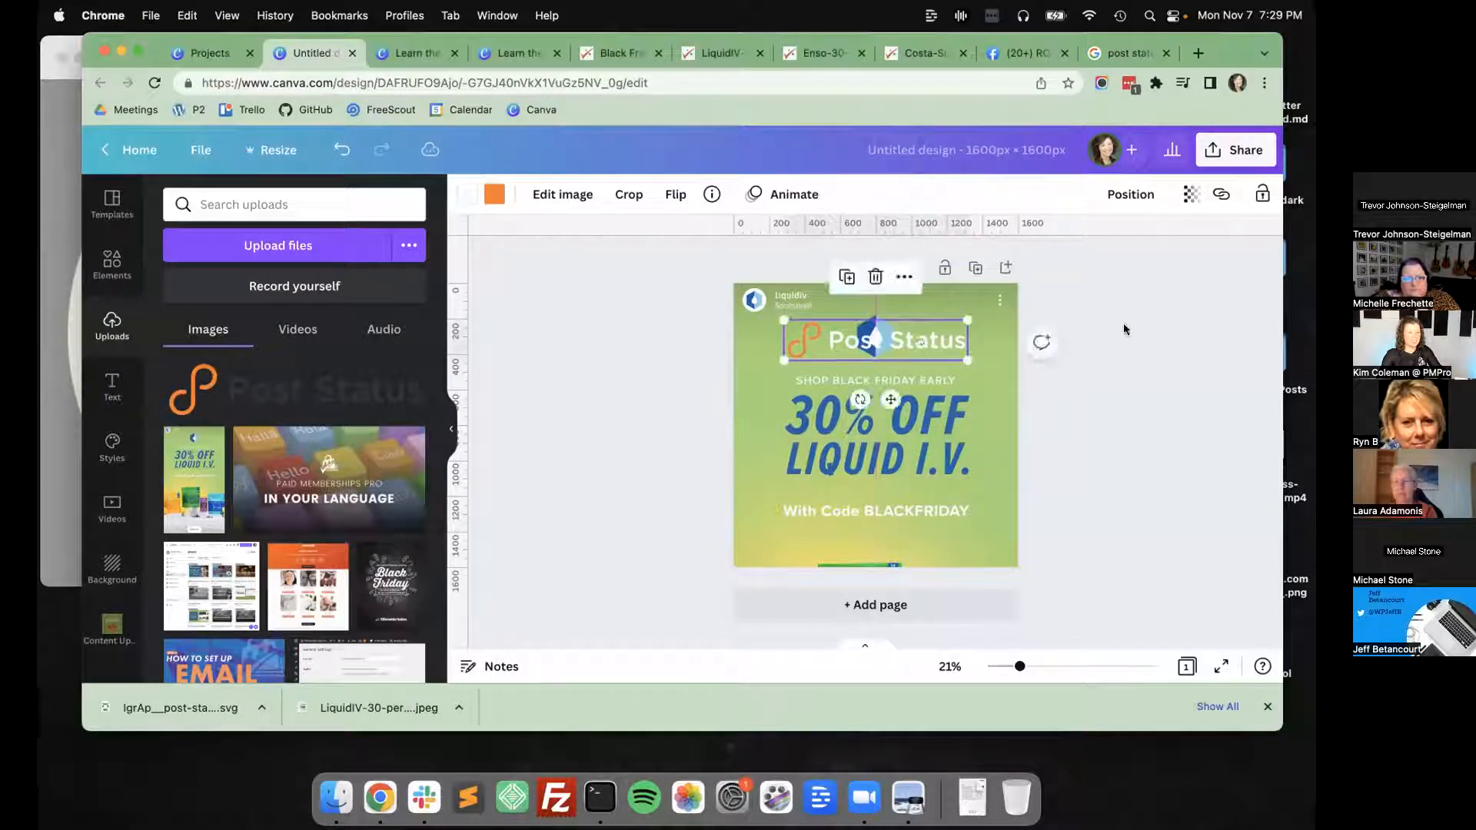
pyautogui.click(1124, 323)
# Open the design's sharing options and view its download settings.
pyautogui.click(1236, 150)
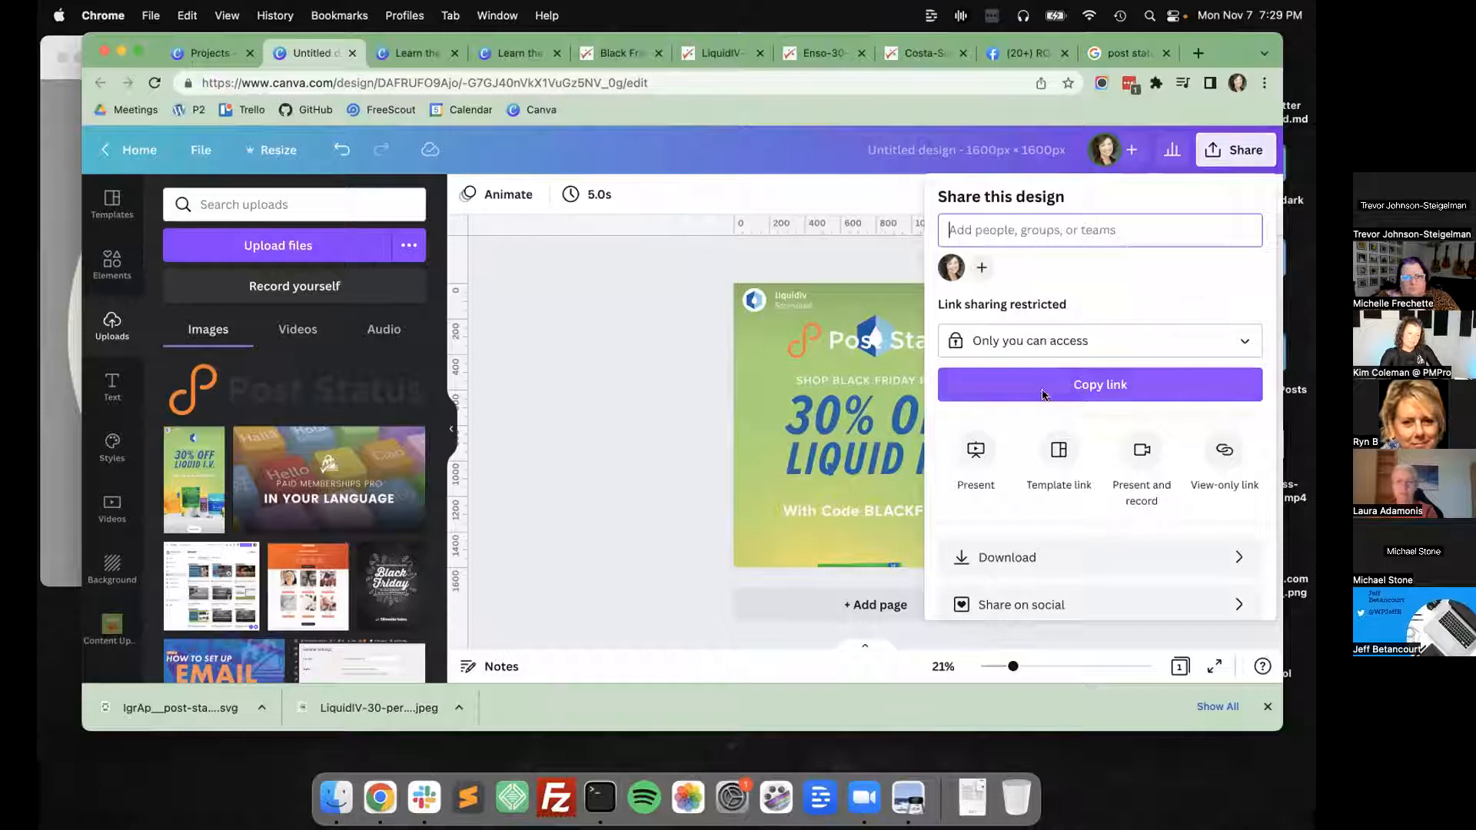
pyautogui.click(999, 557)
pyautogui.click(1052, 263)
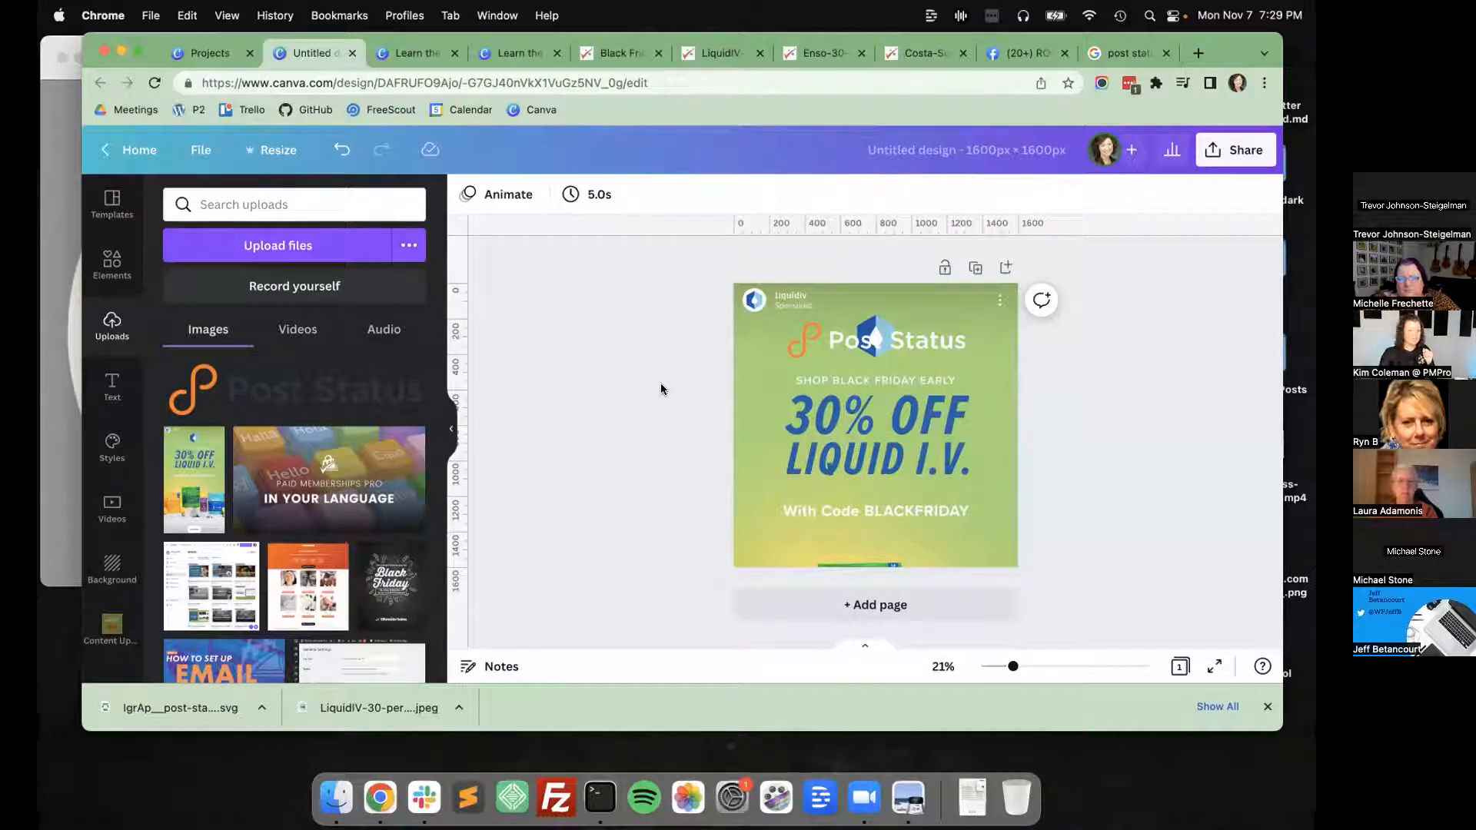
# Search the Canva elements for "green gradient background".
pyautogui.click(811, 343)
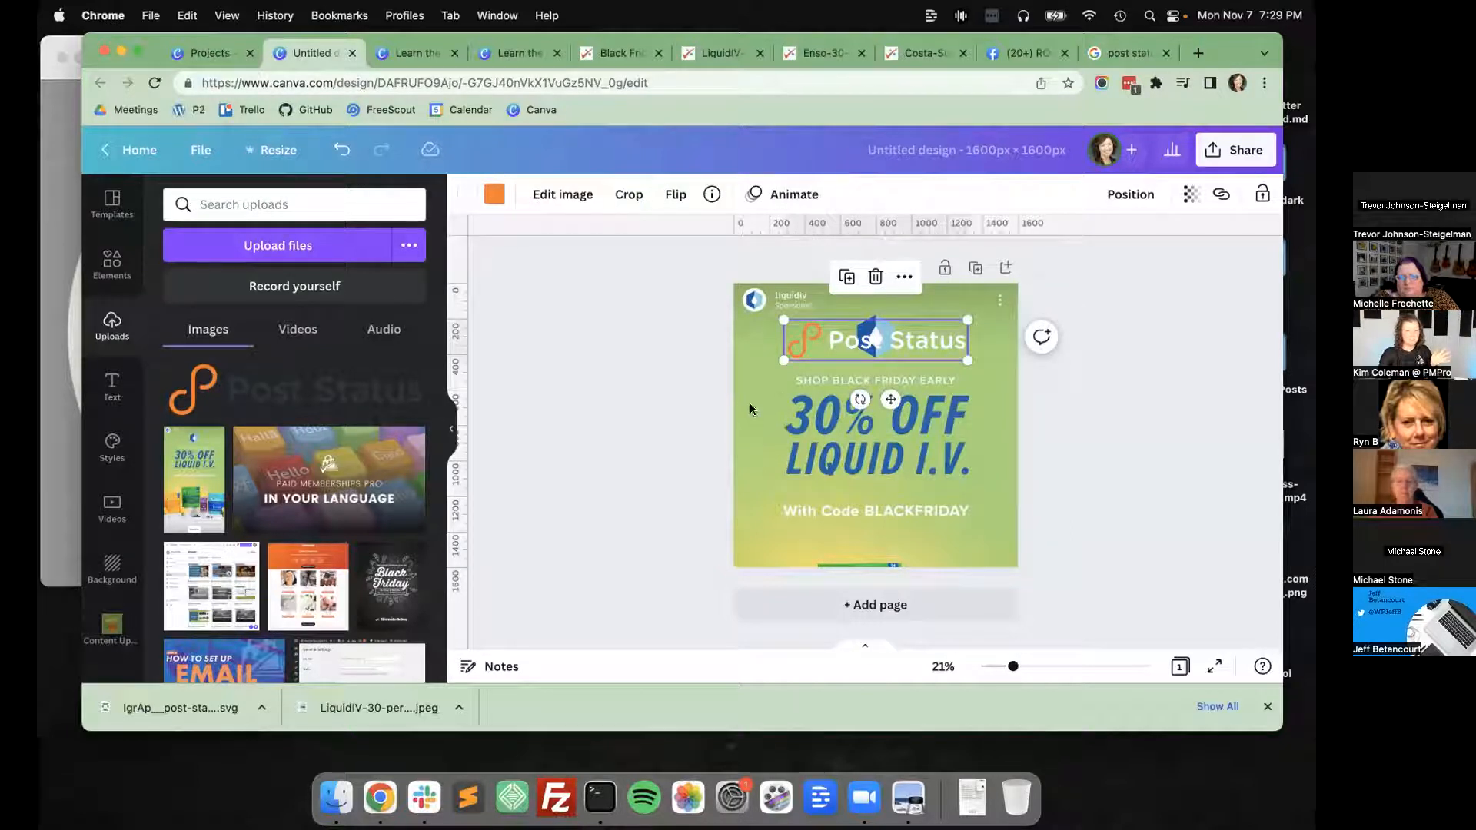
pyautogui.click(107, 265)
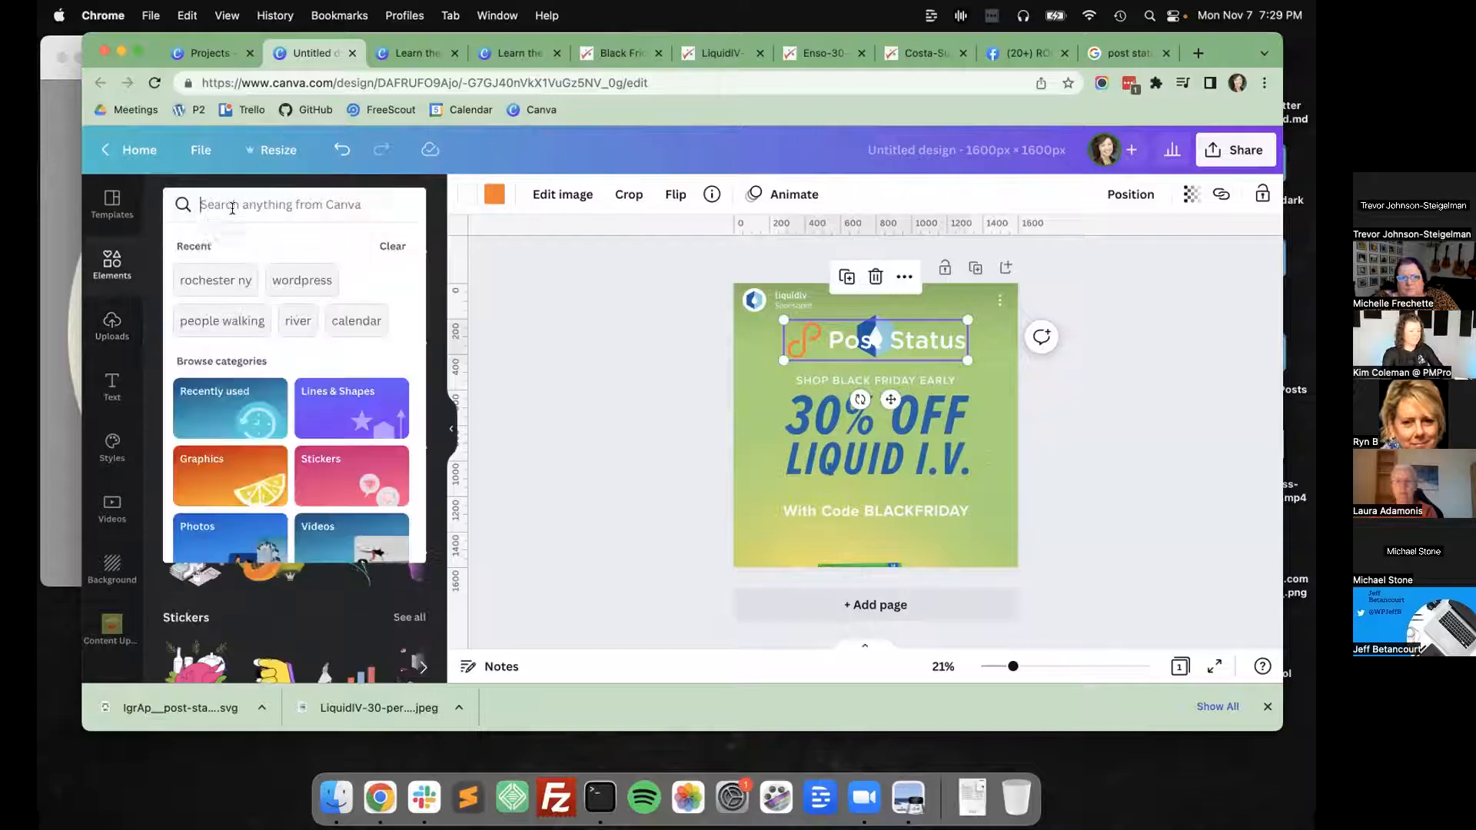
pyautogui.write('green ')
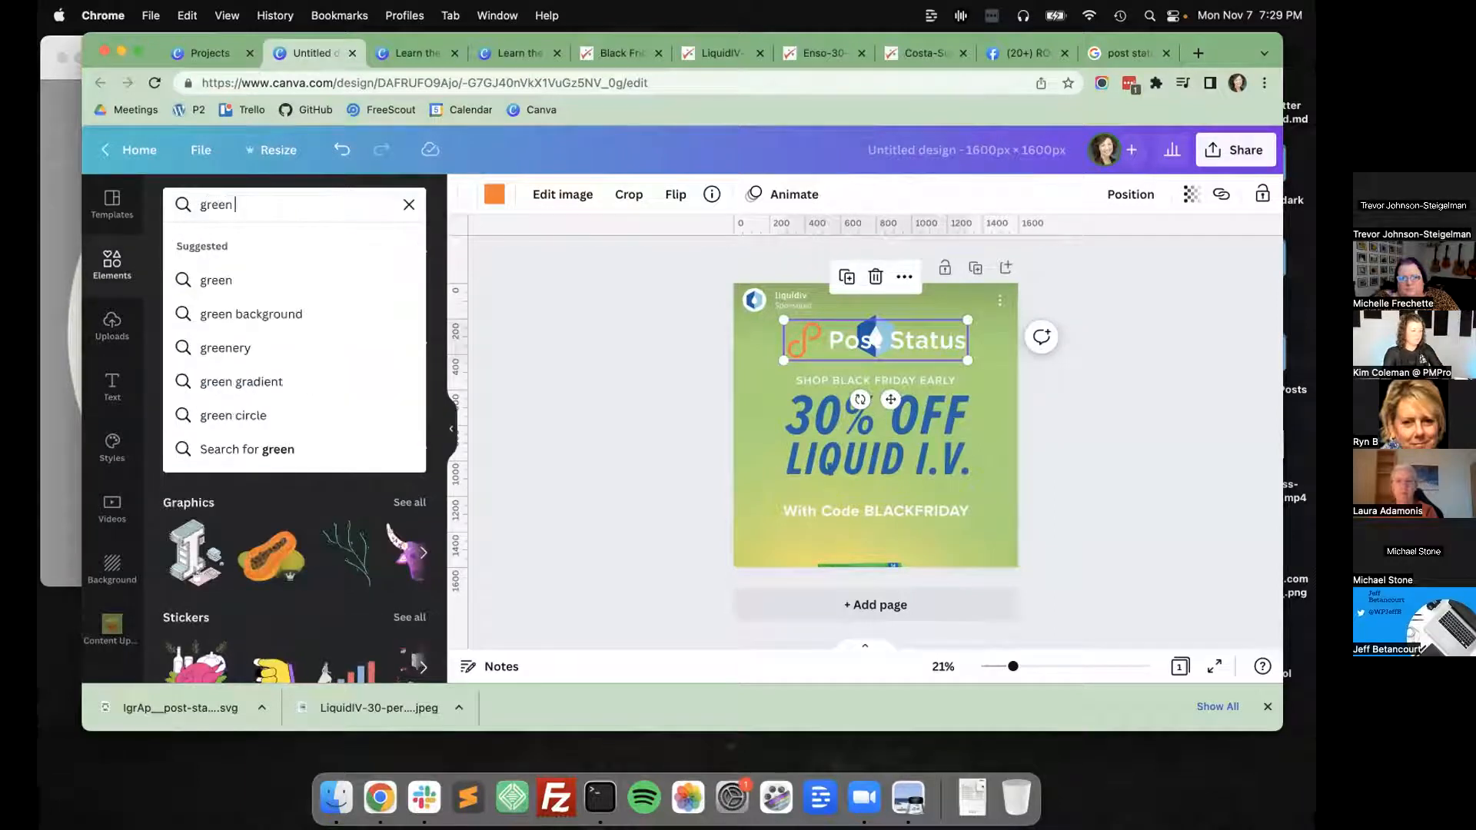
pyautogui.write('gradient background')
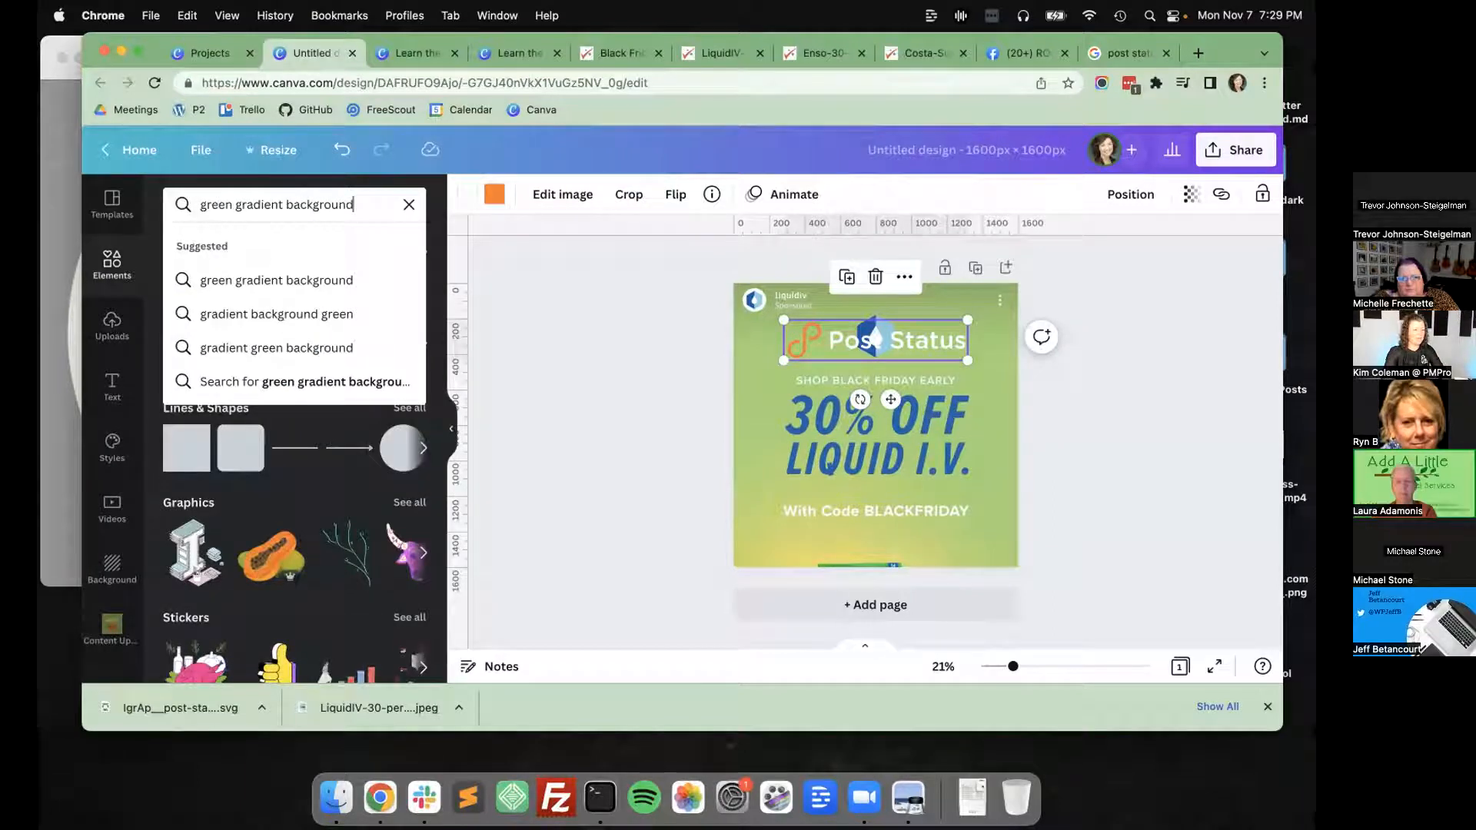
pyautogui.press('Return')
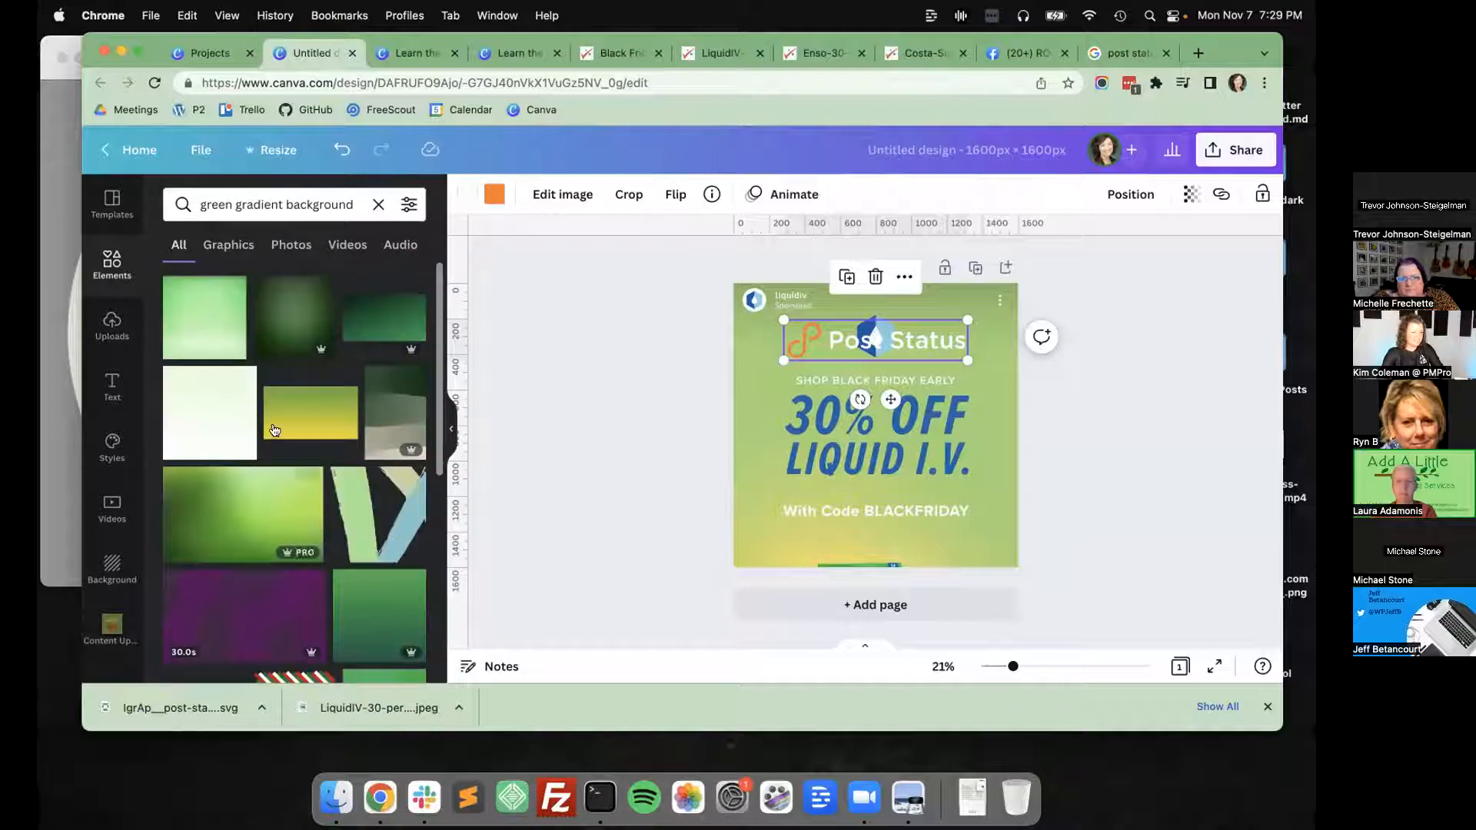
# Try the green-to-yellow gradient on the page flipped vertically, and delete it.
pyautogui.click(321, 399)
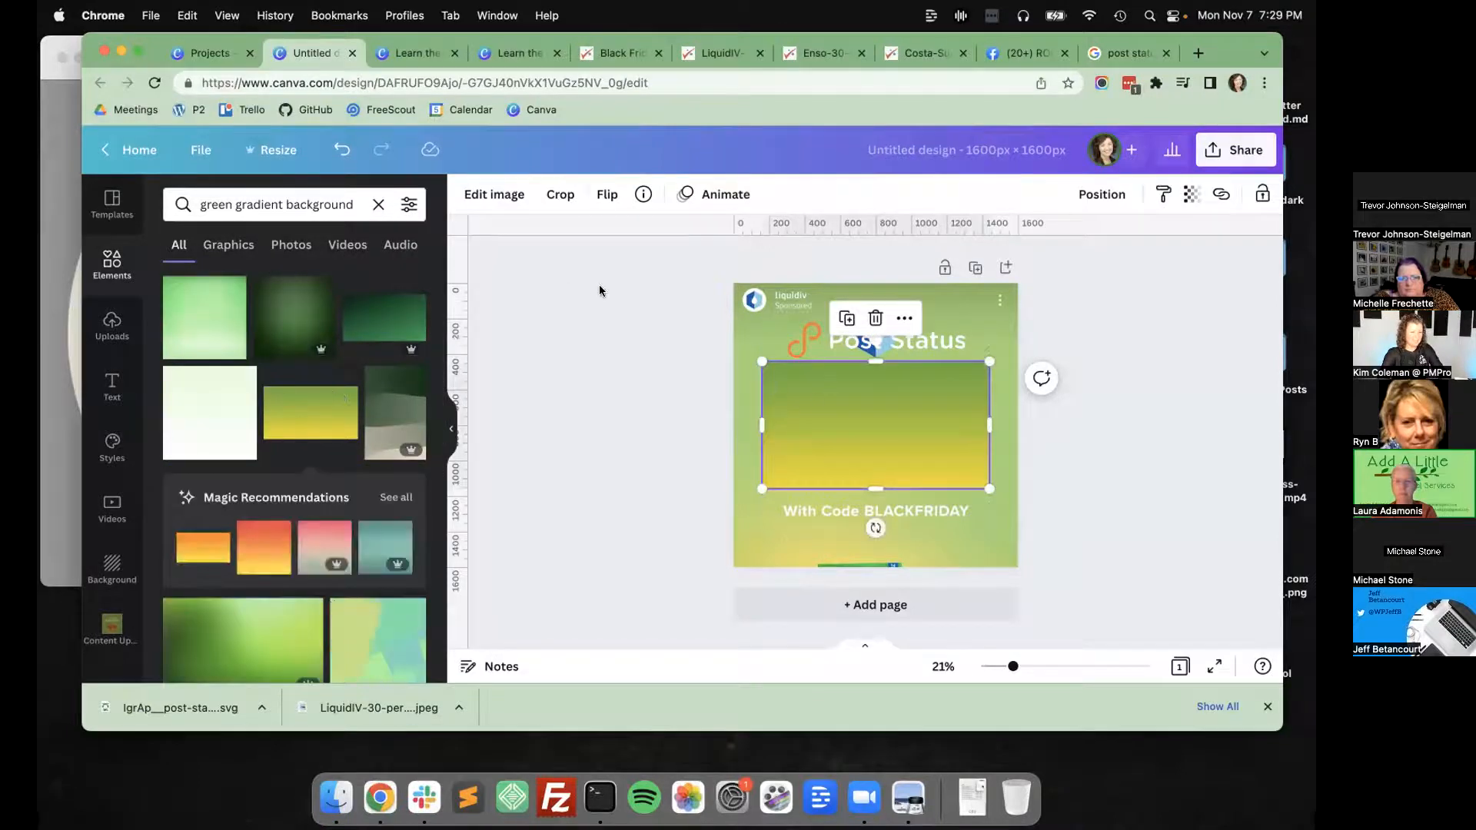
pyautogui.click(607, 194)
pyautogui.click(654, 272)
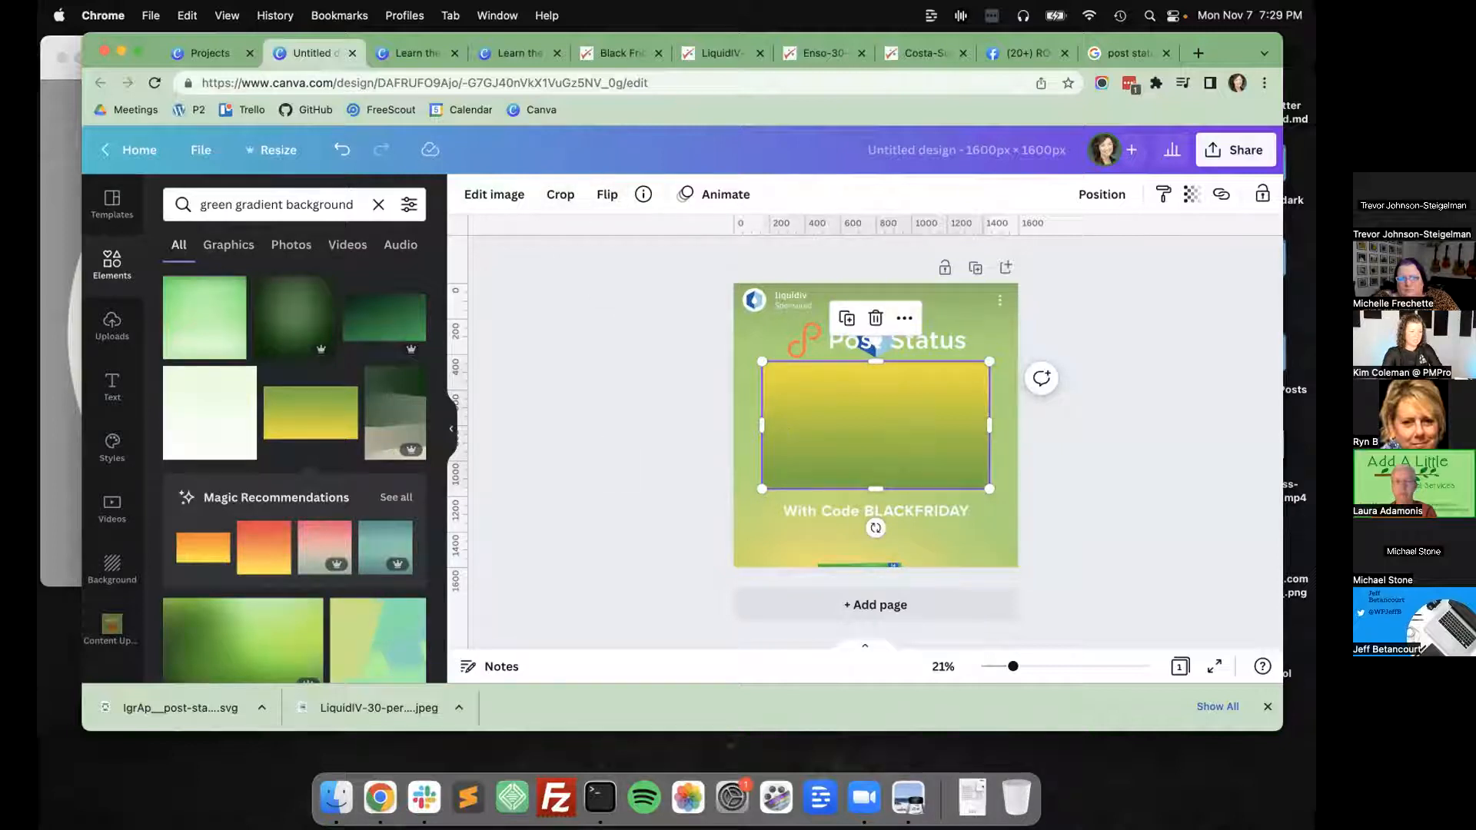
pyautogui.press('Delete')
# Try the recommended teal gradient and the lime green gradient on the page, deleting each one.
pyautogui.click(385, 547)
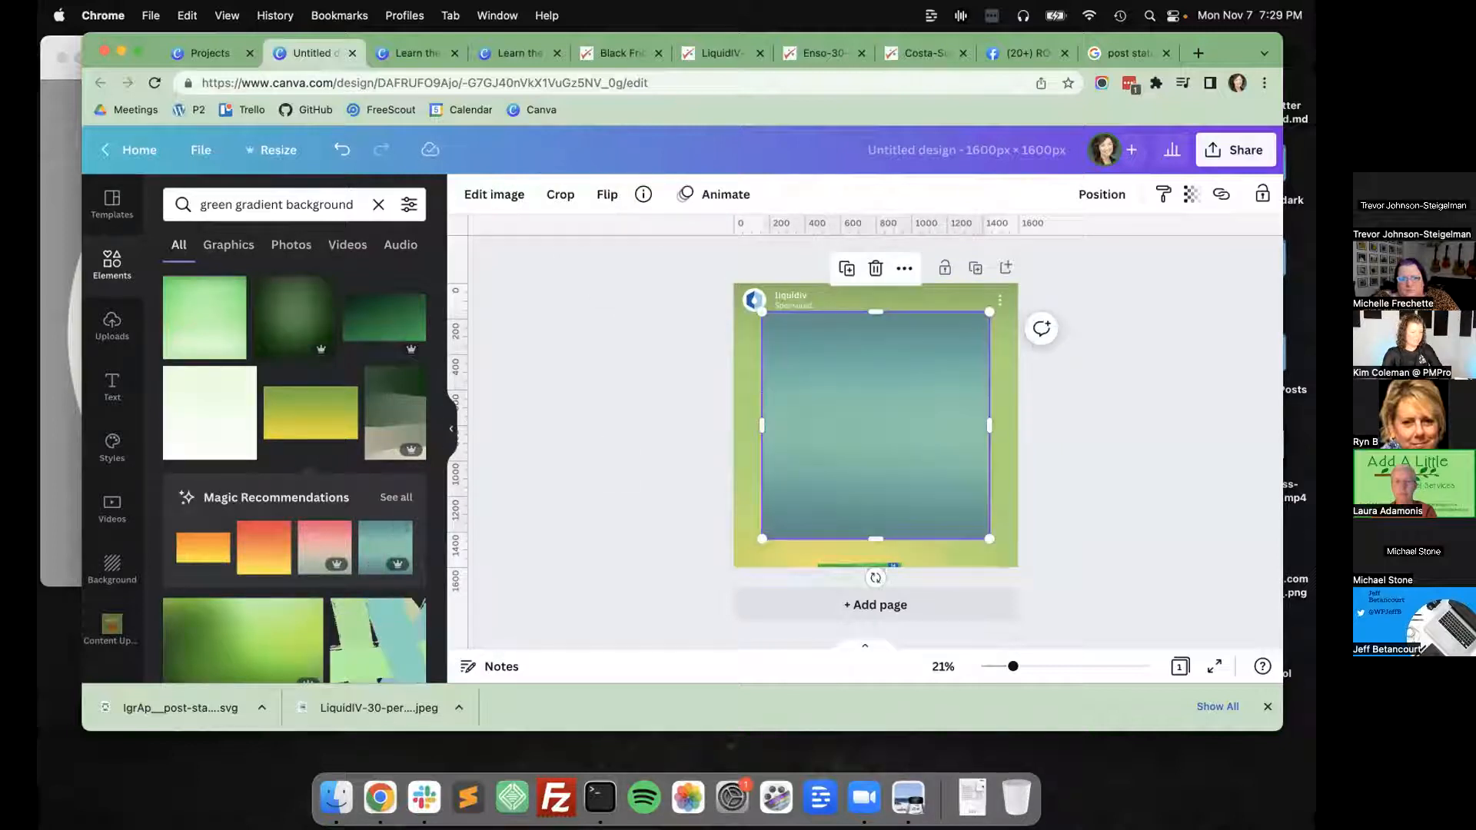
pyautogui.press('Delete')
pyautogui.scroll(-5, 252, 333)
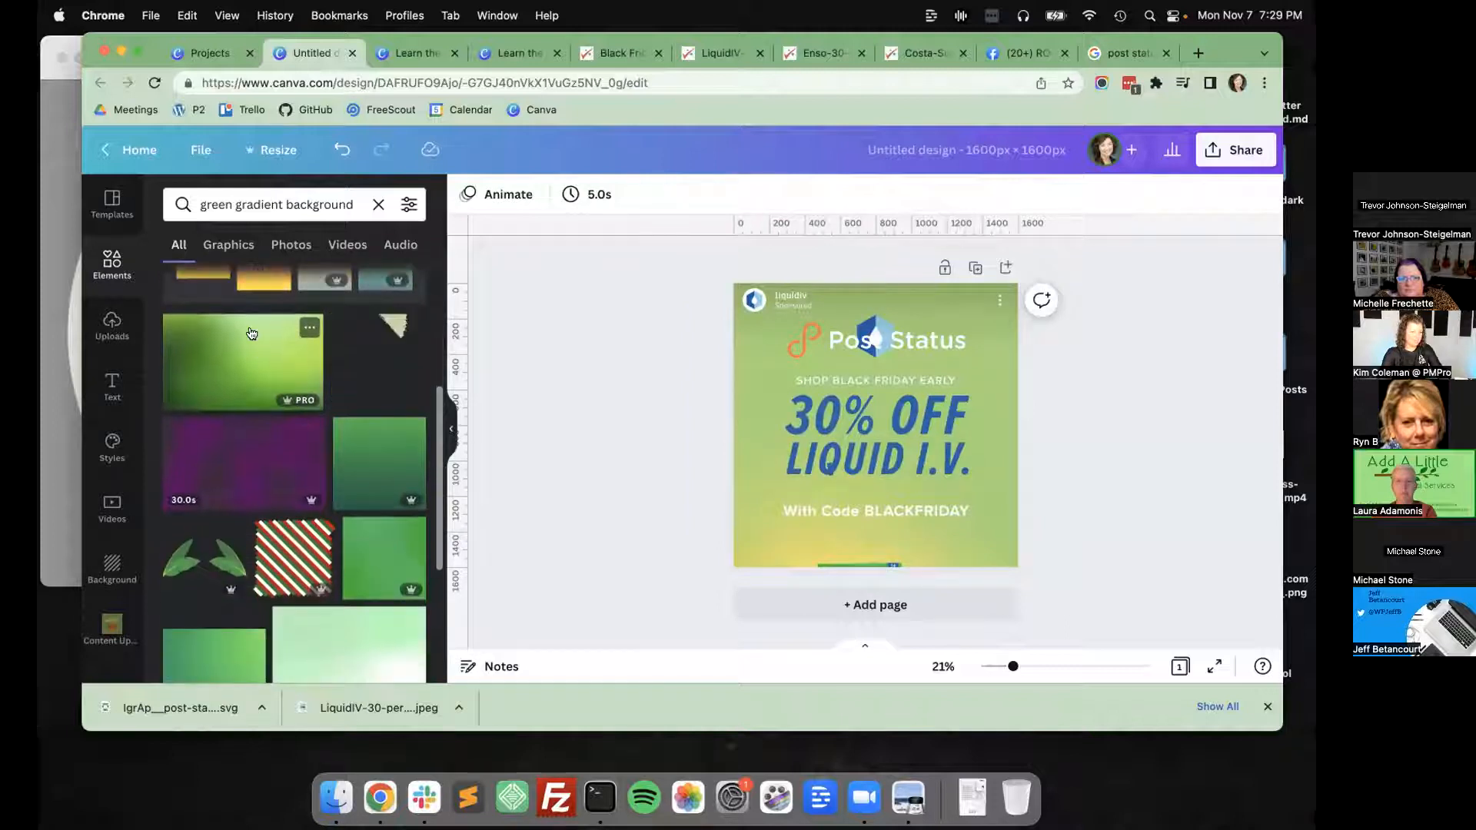
pyautogui.scroll(-6, 251, 333)
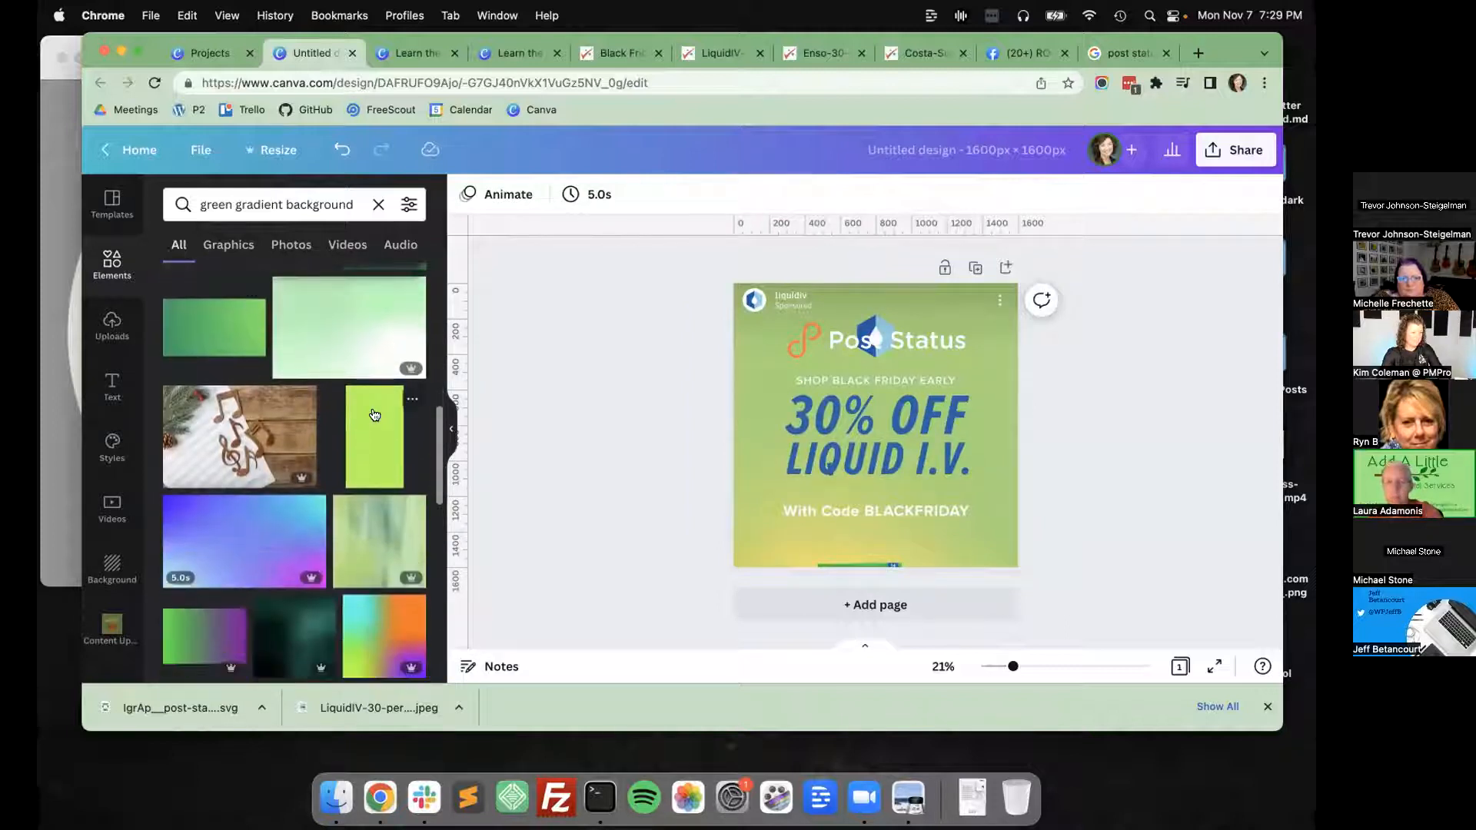
pyautogui.click(375, 416)
pyautogui.press('Delete')
# Try the dark-to-light green gradient and its recommended green-to-turquoise variant on the page, deleting both.
pyautogui.click(213, 329)
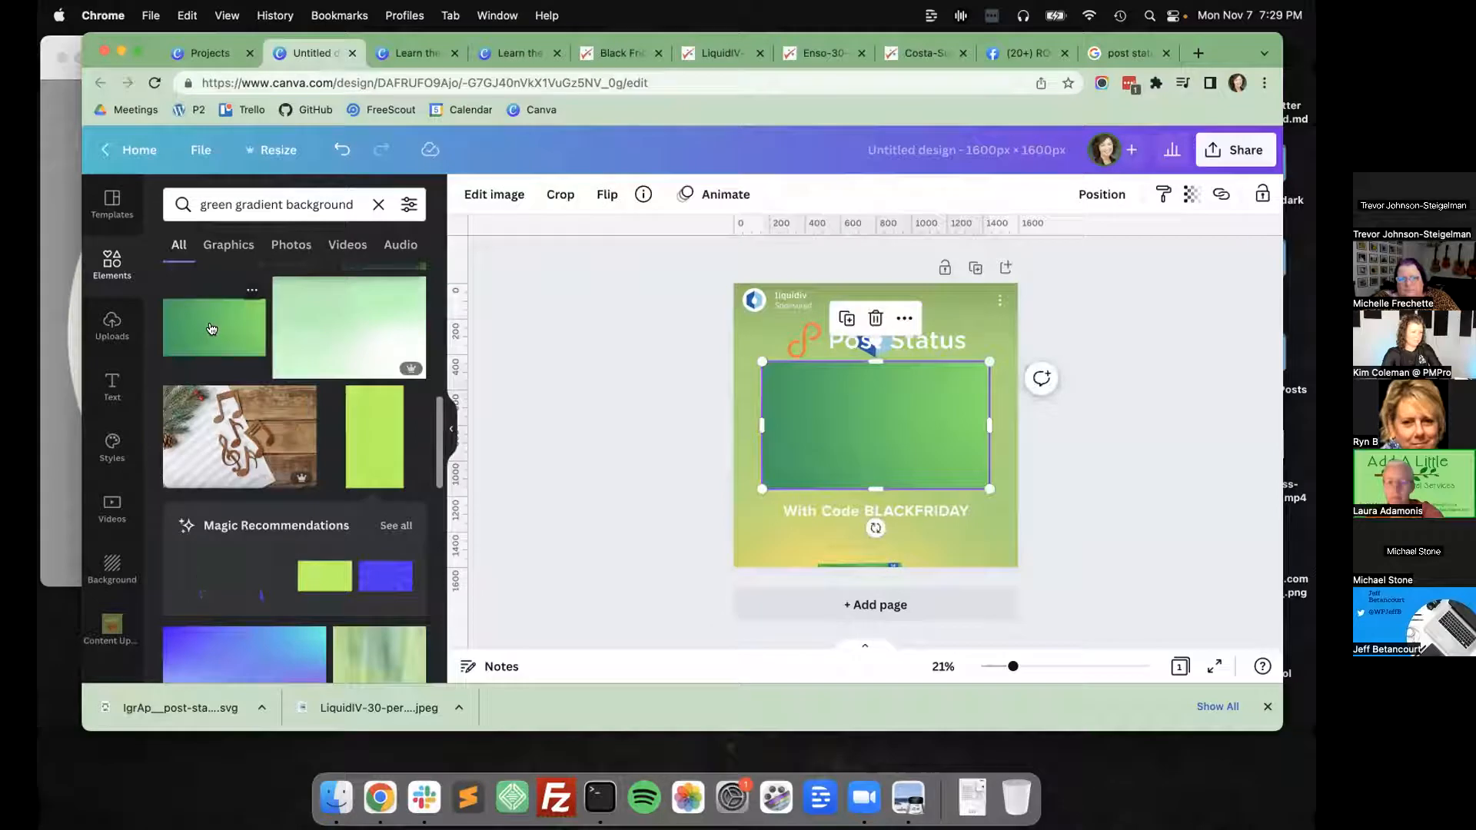
pyautogui.press('Delete')
pyautogui.click(206, 467)
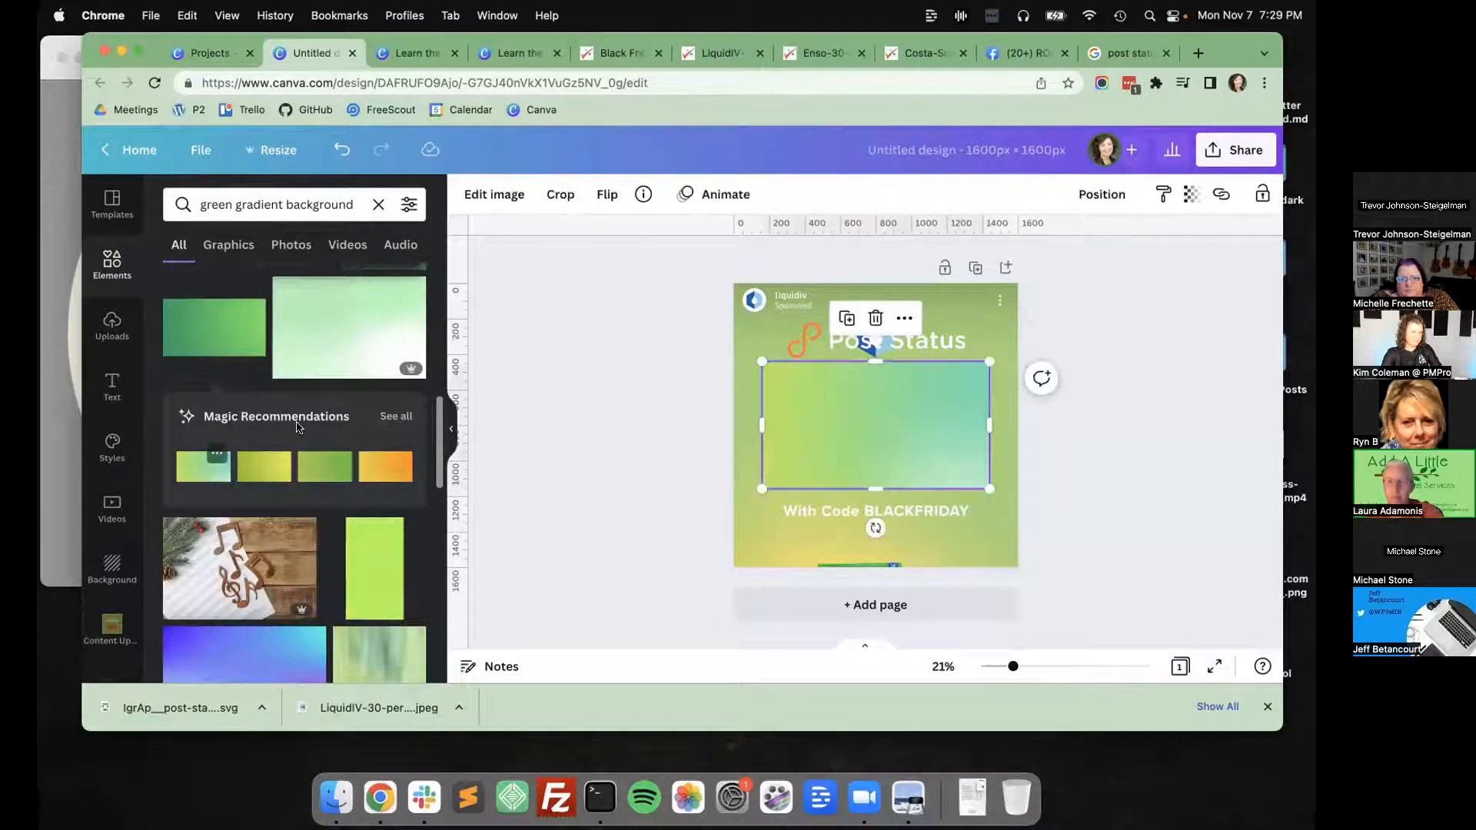
pyautogui.press('Delete')
# Filter the "green gradient background" results to Pro elements.
pyautogui.click(408, 204)
pyautogui.scroll(-4, 332, 428)
pyautogui.click(311, 479)
pyautogui.click(294, 540)
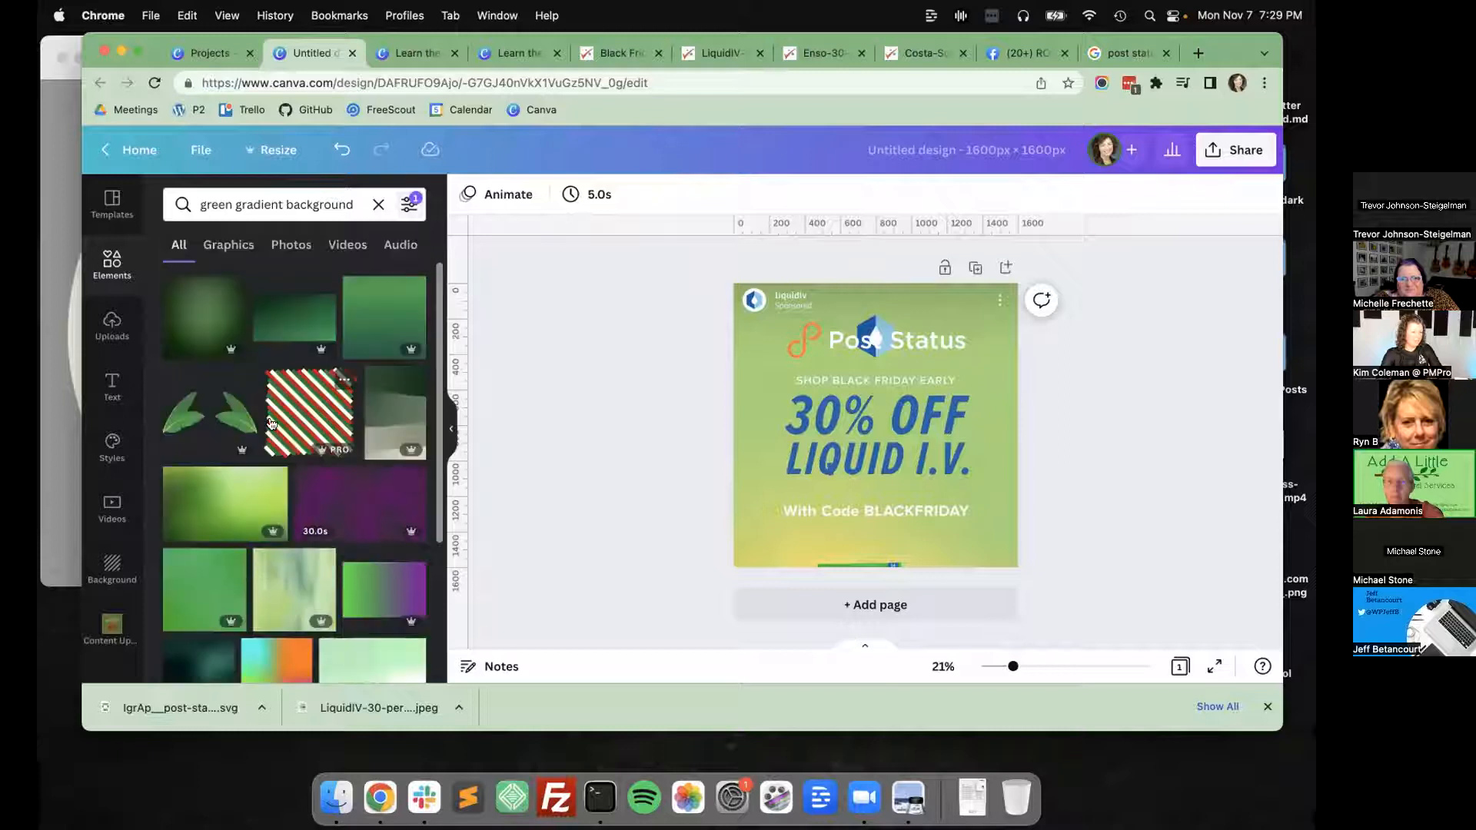
# Try a green gradient from the first results row and the recommended purple-blue gradient, deleting each one.
pyautogui.click(347, 320)
pyautogui.press('Delete')
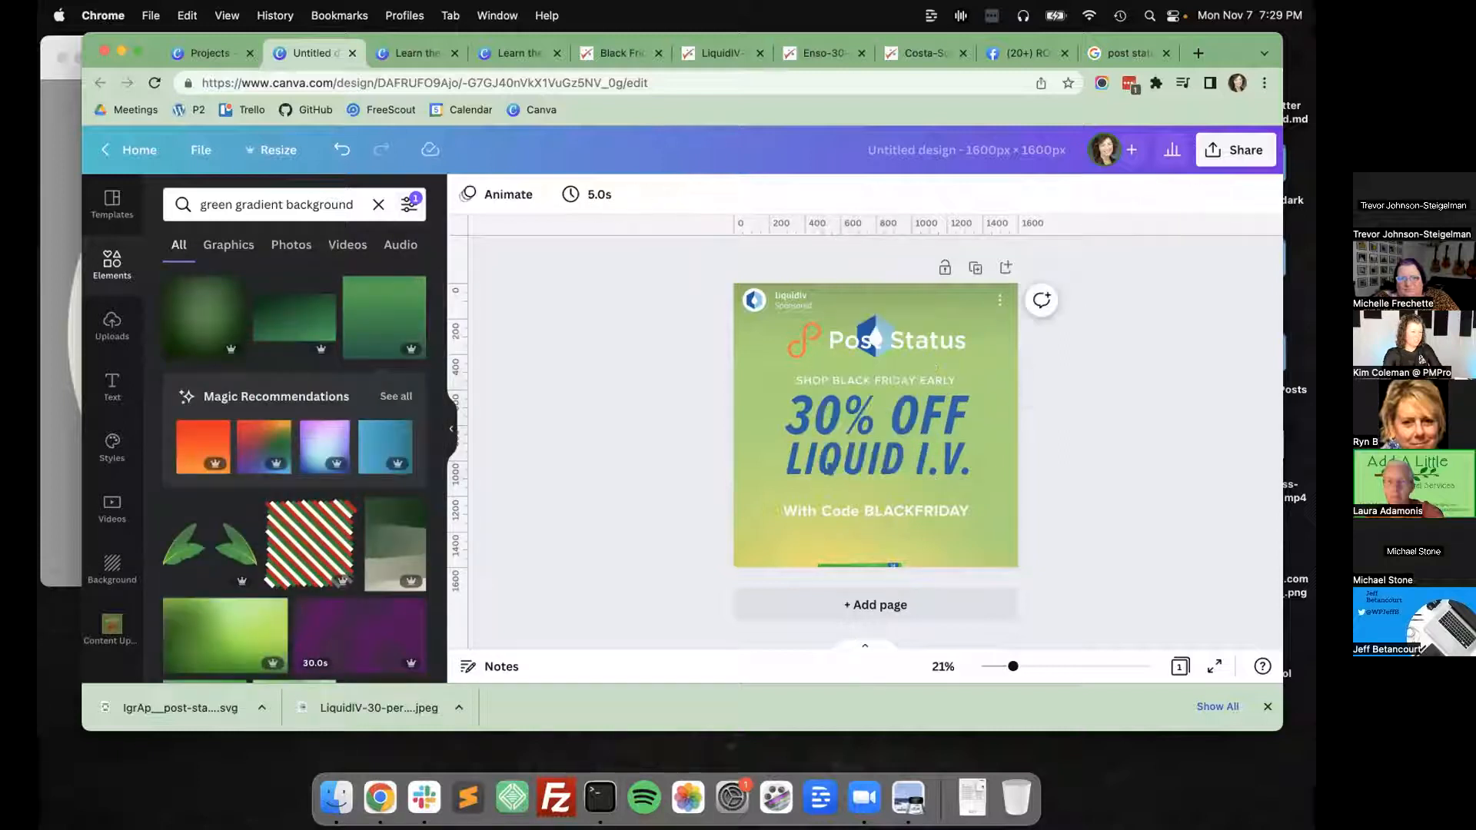
pyautogui.click(339, 450)
pyautogui.press('Delete')
pyautogui.click(304, 459)
pyautogui.press('Delete')
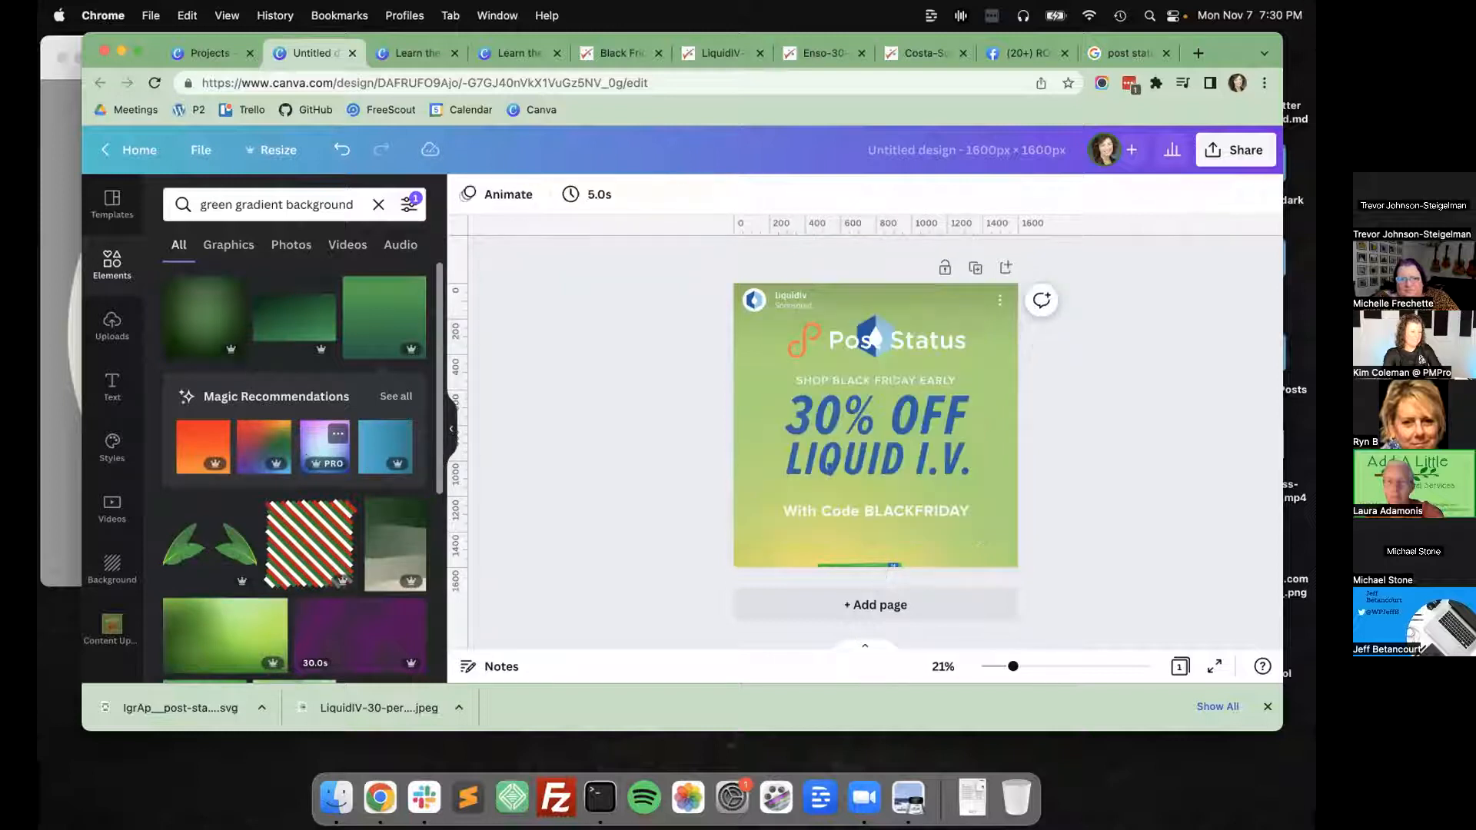
# Insert the softly blurred green gradient from further down the filtered results onto the page.
pyautogui.scroll(-5, 276, 477)
pyautogui.scroll(-3, 246, 503)
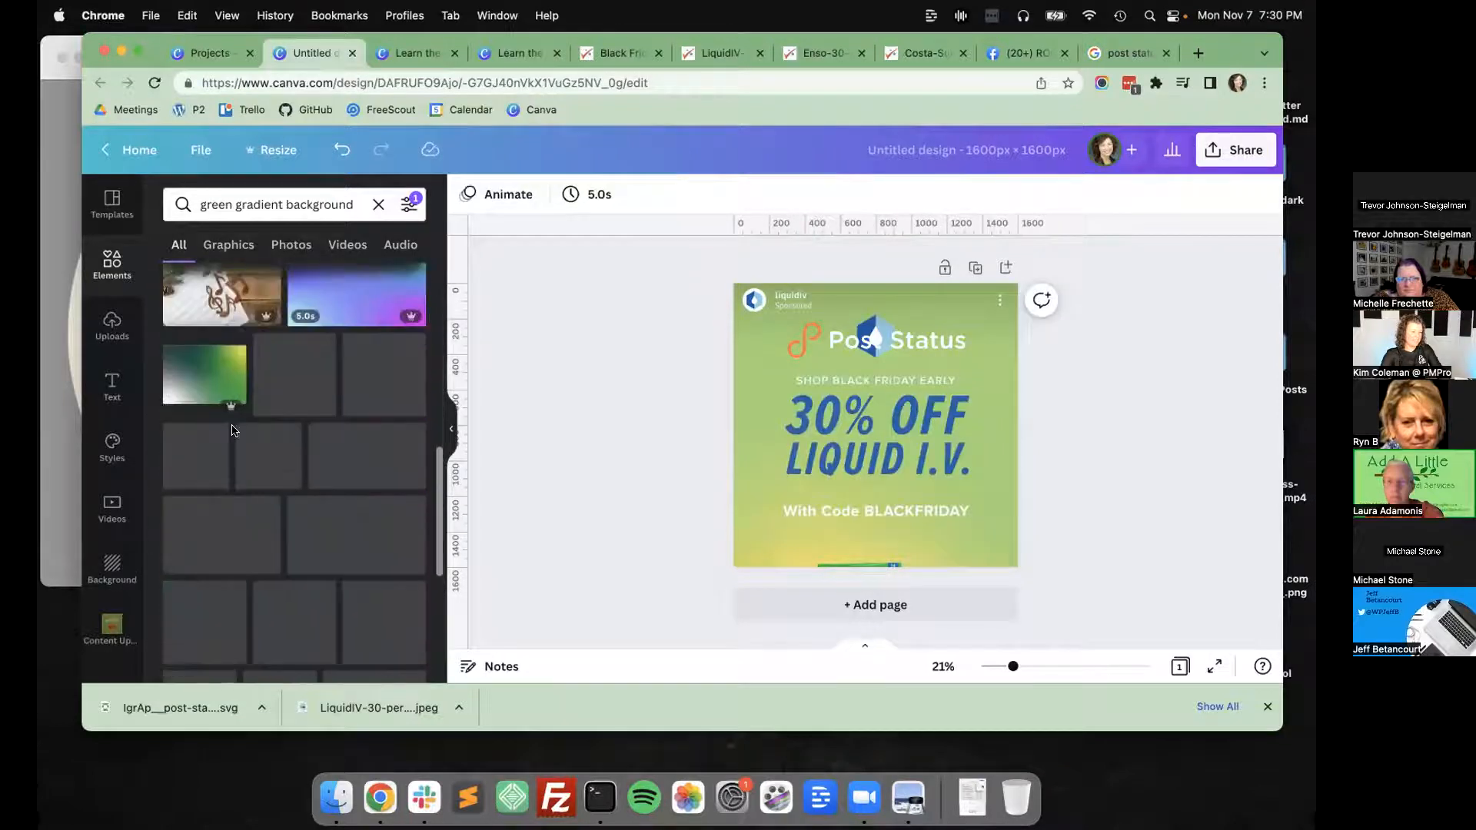
pyautogui.click(368, 453)
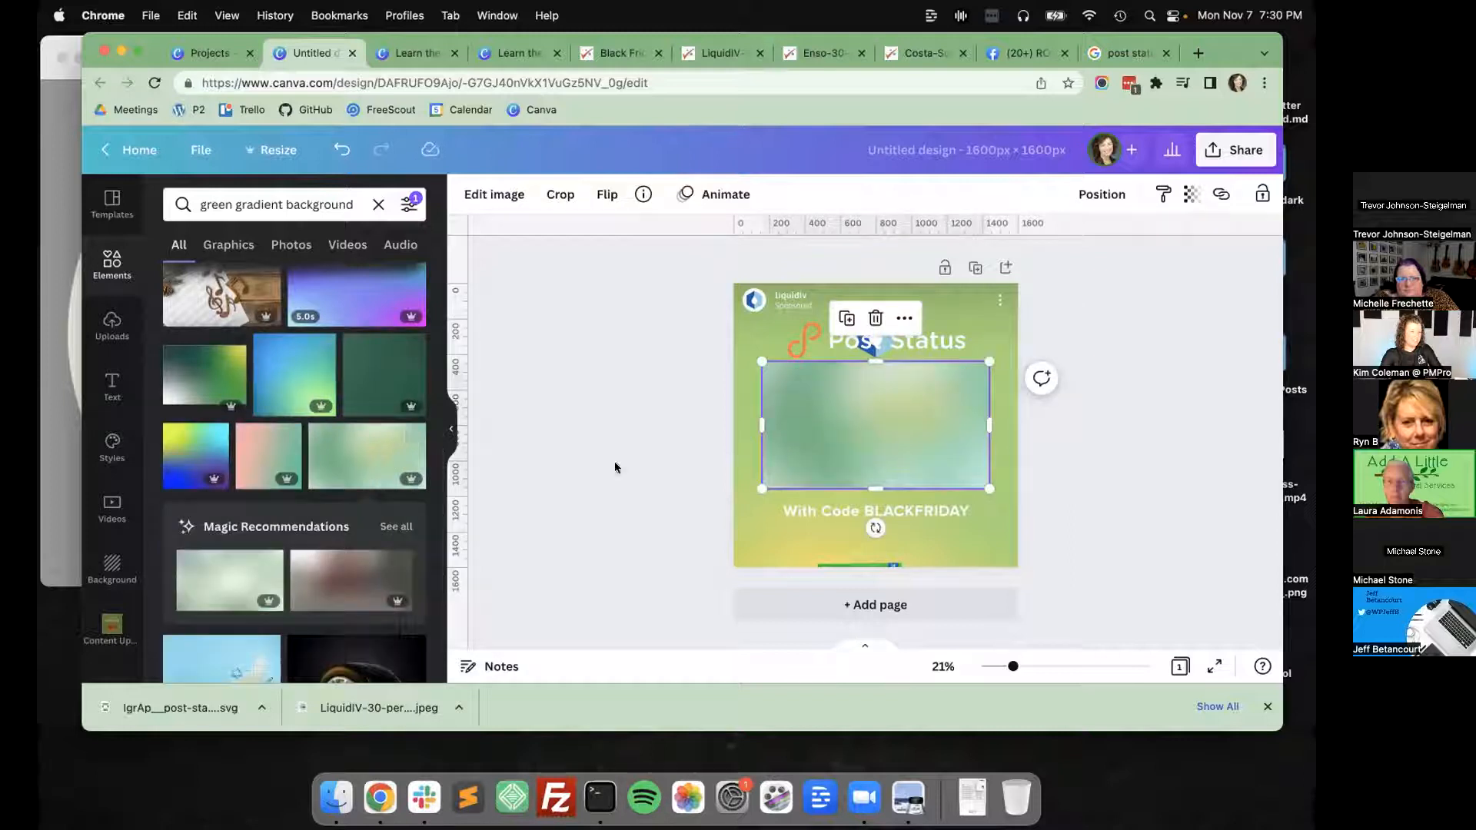
# Delete the softly blurred green gradient and try the blue-to-green gradient on the page, deleting it as well.
pyautogui.press('Delete')
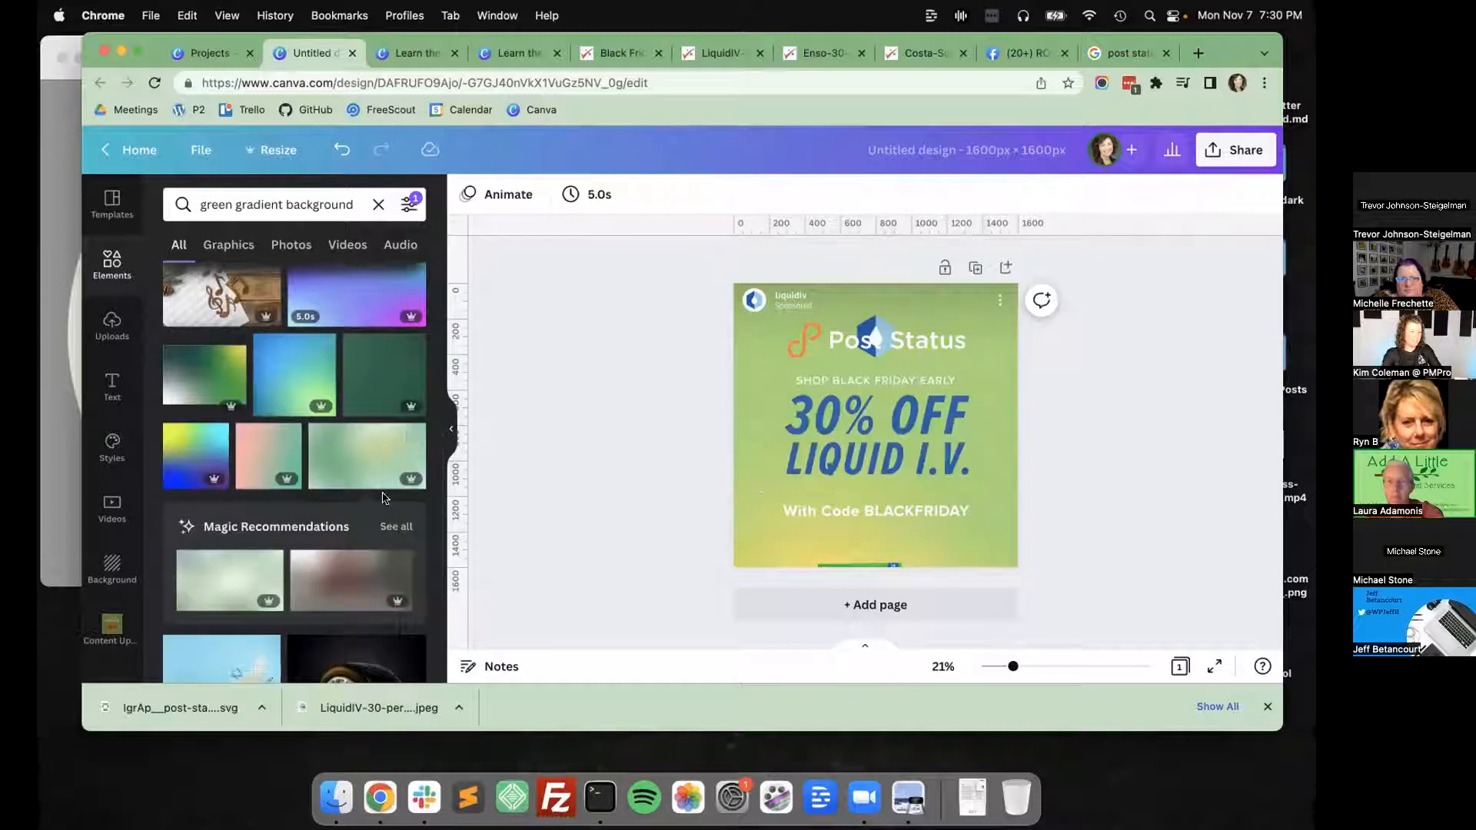
pyautogui.click(283, 372)
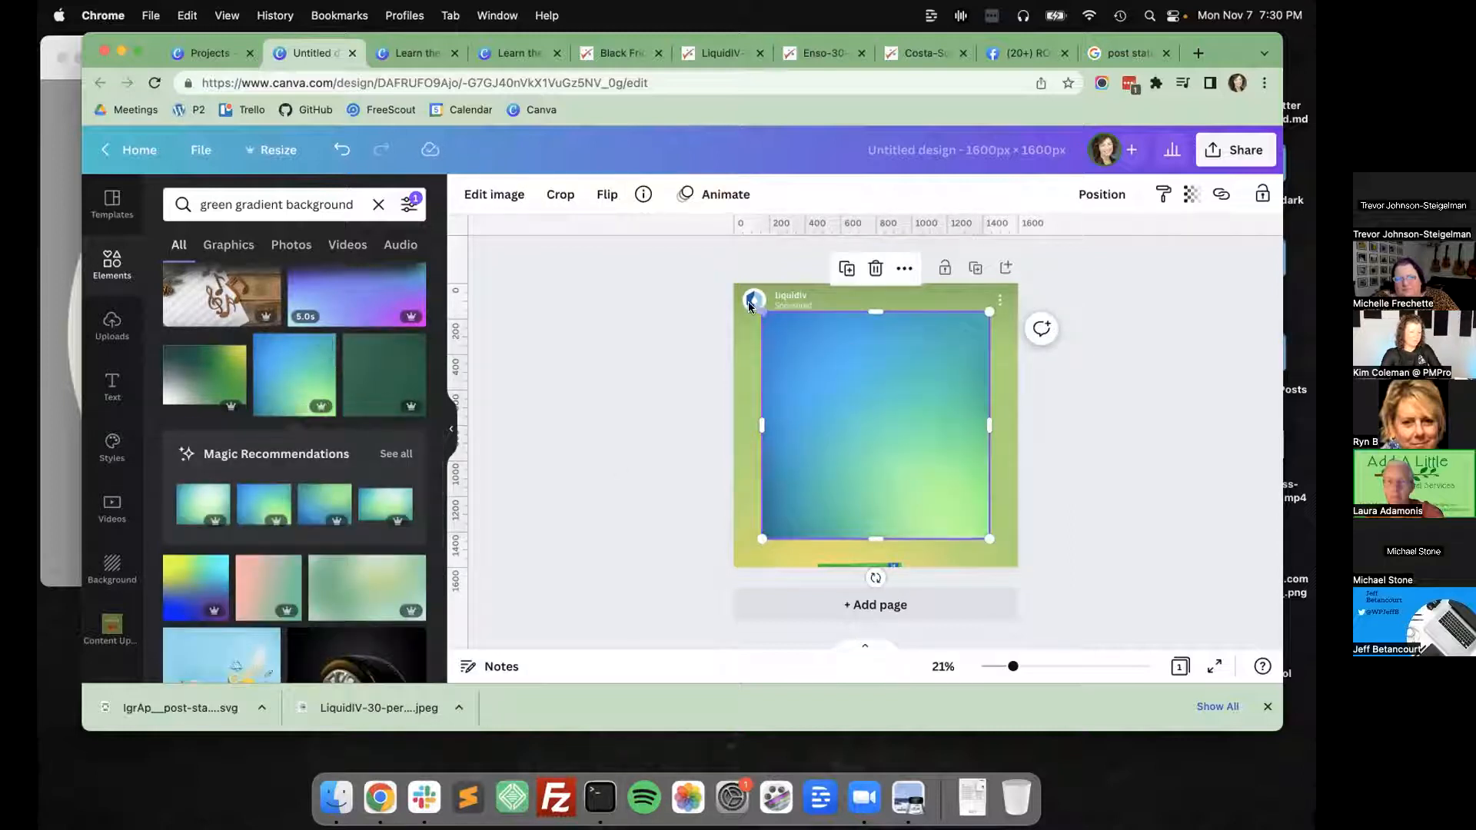
pyautogui.press('Delete')
# Insert the bright green gradient that darkens at one side, enlarge it to cover the page, and send it backward.
pyautogui.scroll(5, 215, 515)
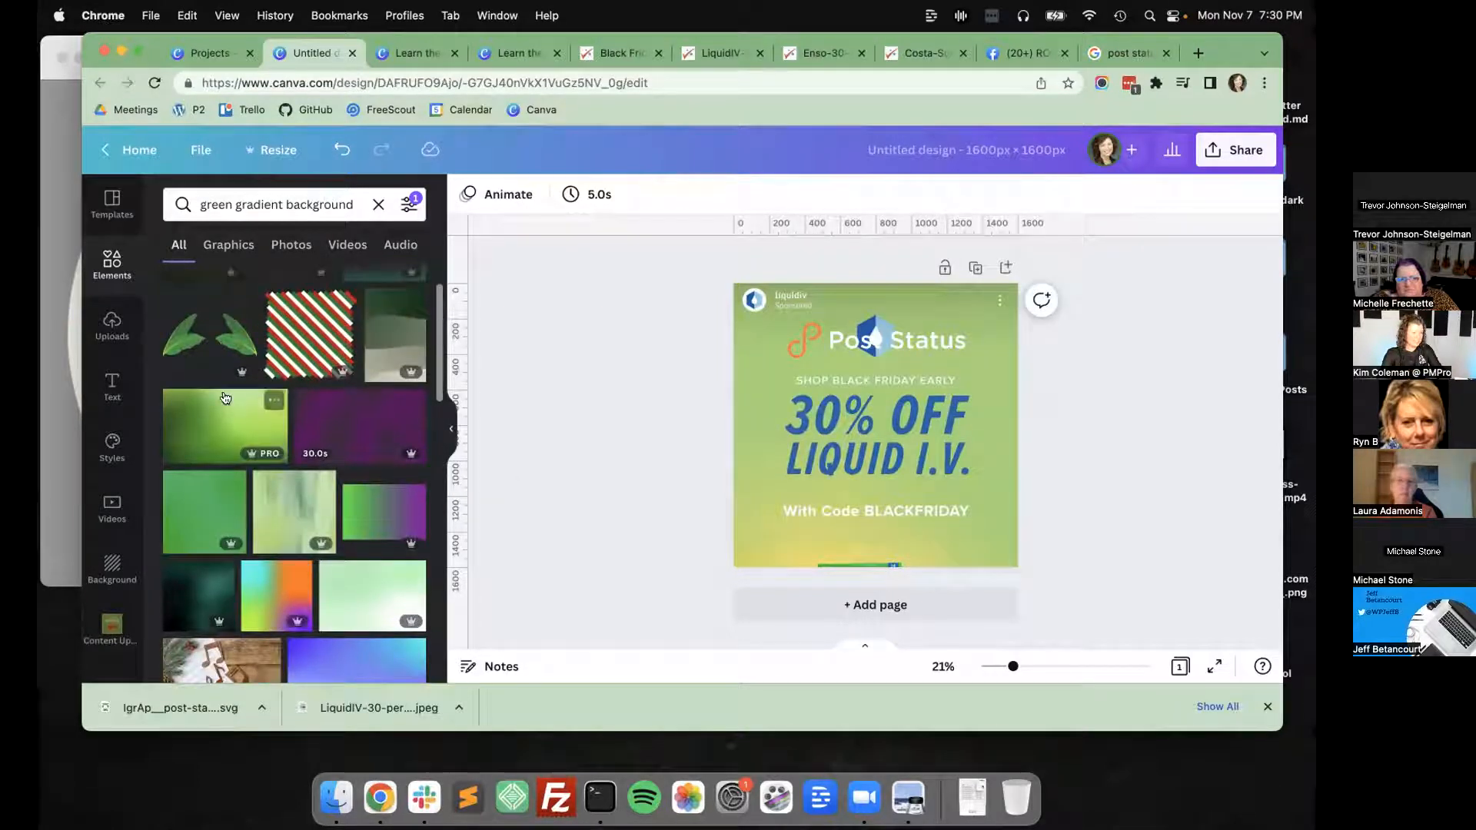
pyautogui.click(225, 421)
pyautogui.moveTo(759, 490); pyautogui.dragTo(477, 657)
pyautogui.moveTo(847, 520); pyautogui.dragTo(864, 435)
pyautogui.click(1102, 194)
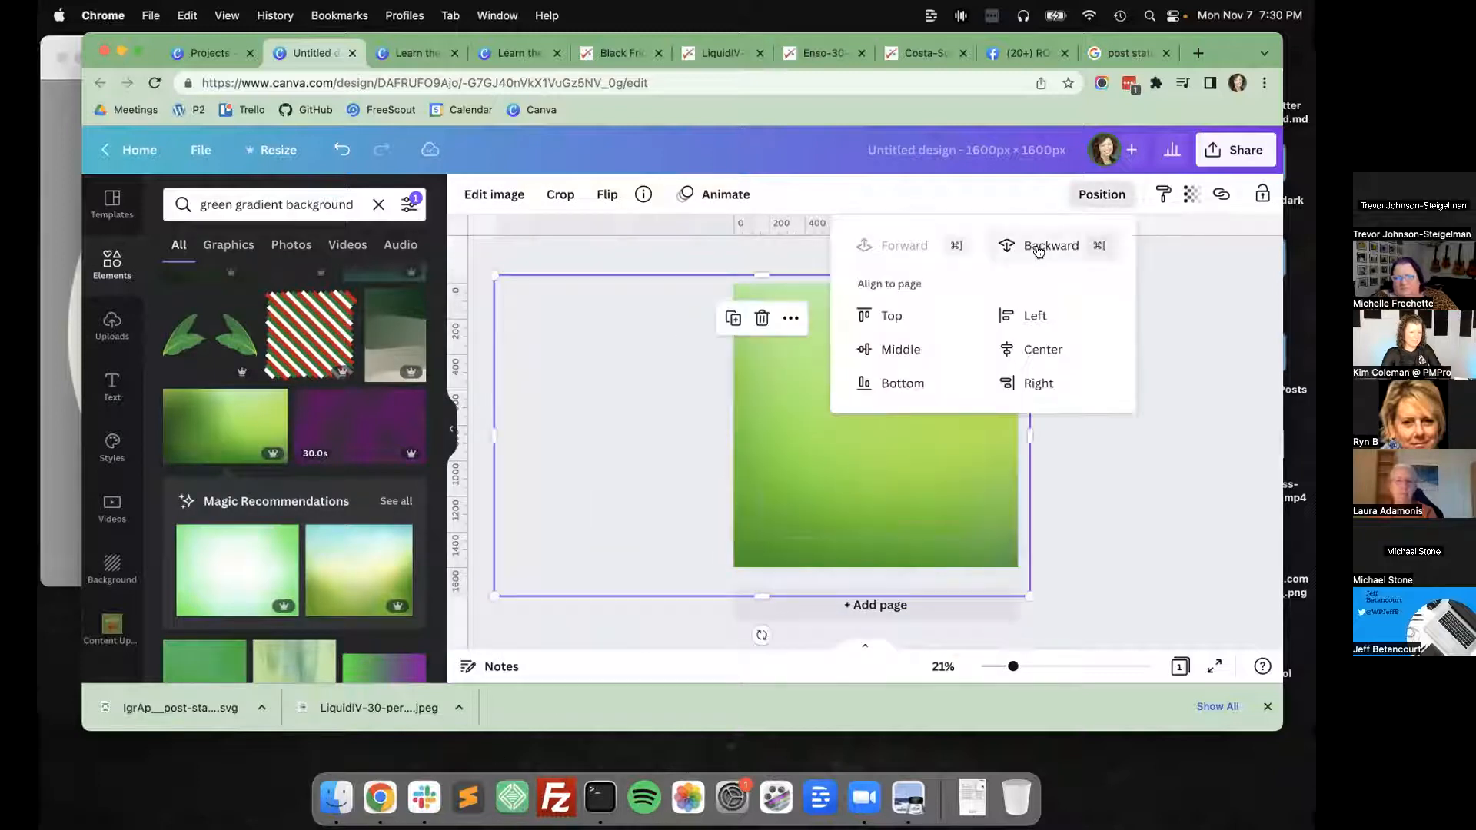
pyautogui.click(1040, 247)
pyautogui.click(1136, 441)
# Duplicate the page and remove the overlaid gradient and Post Status logo from the copy.
pyautogui.click(976, 267)
pyautogui.click(999, 419)
pyautogui.press('Delete')
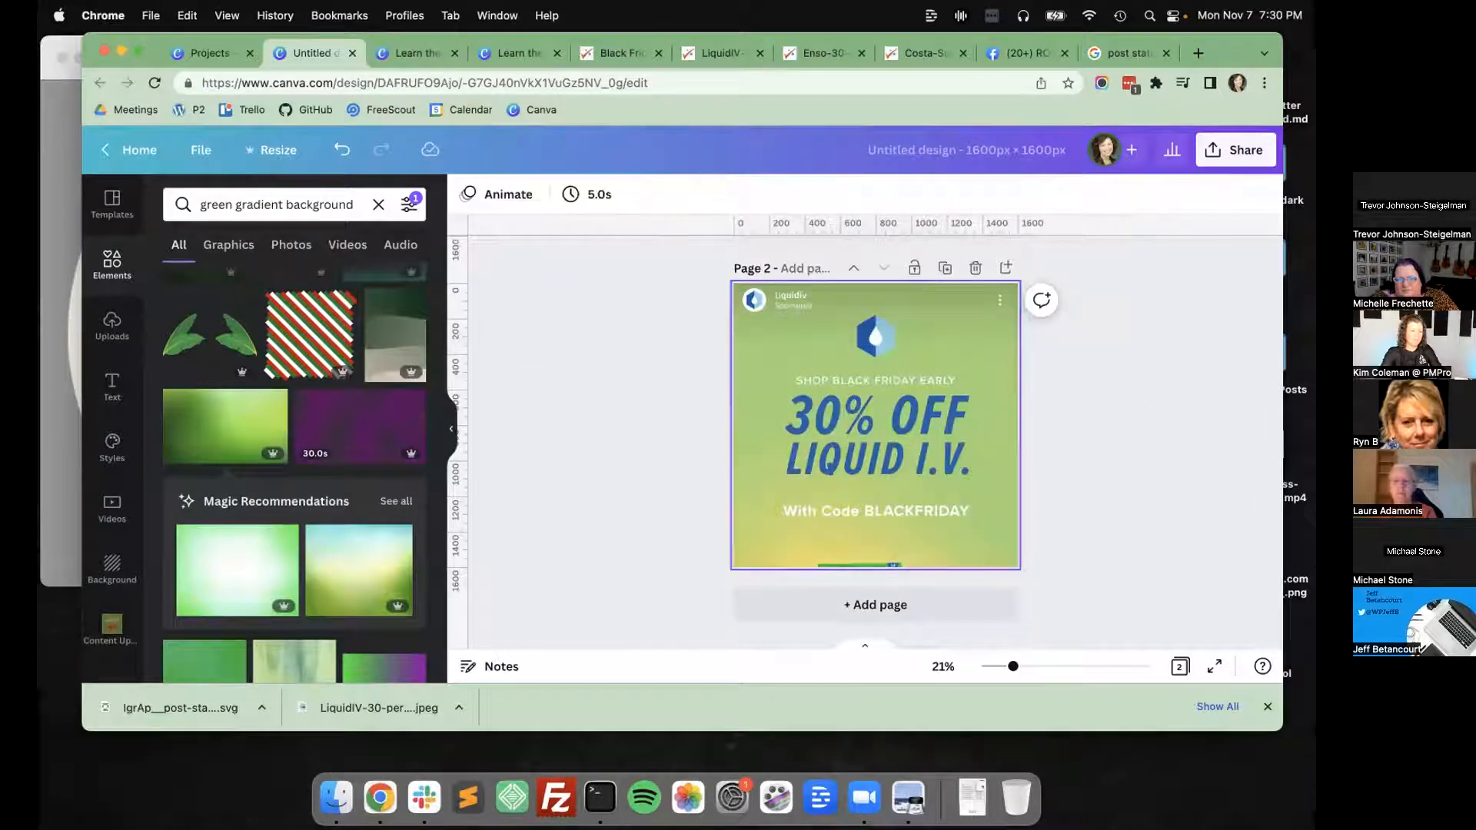
# Try detaching the green gradient from page 1's background and moving it, and undo both changes.
pyautogui.scroll(5, 745, 390)
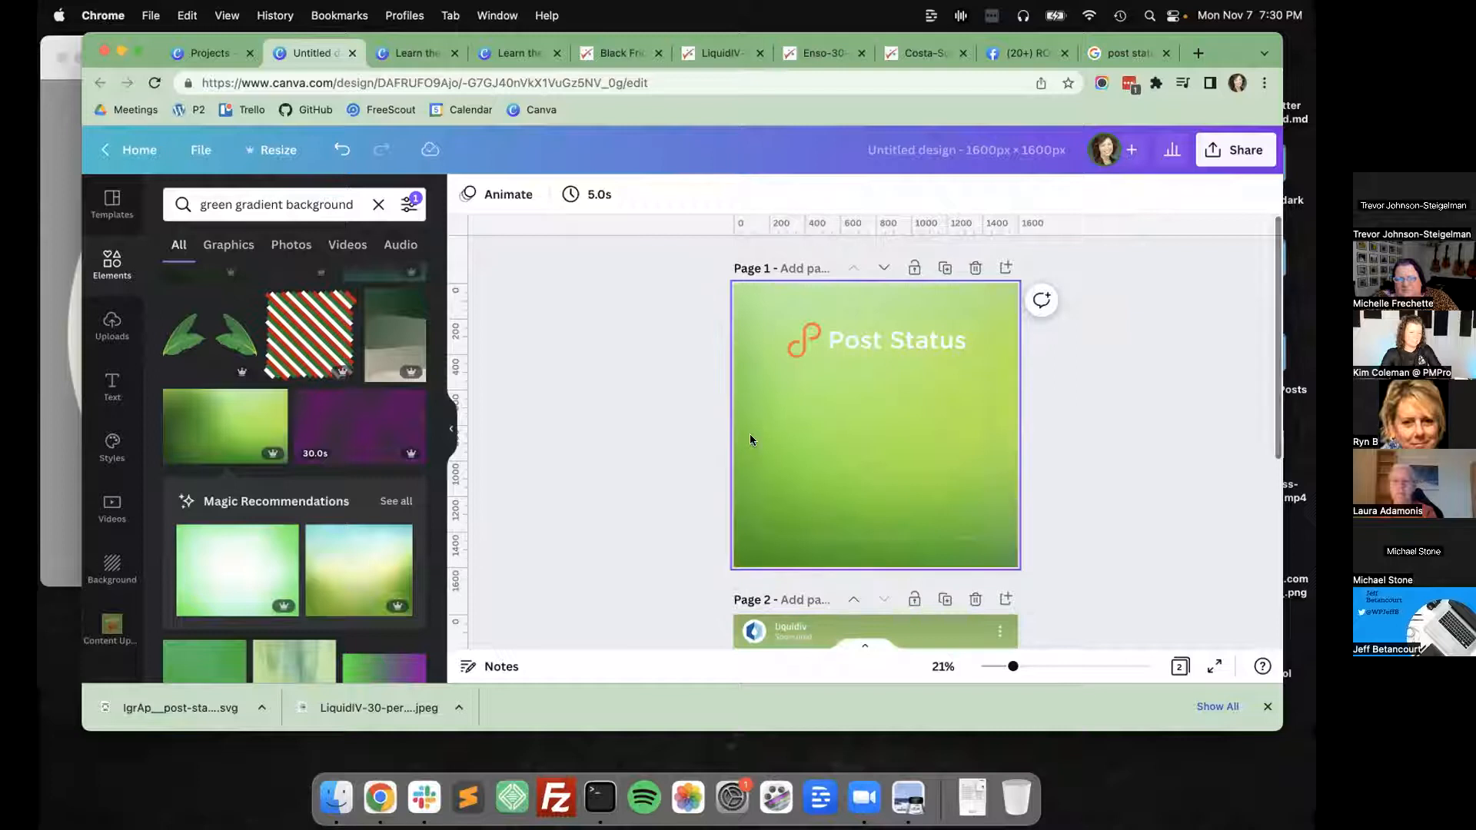
pyautogui.rightClick(828, 411)
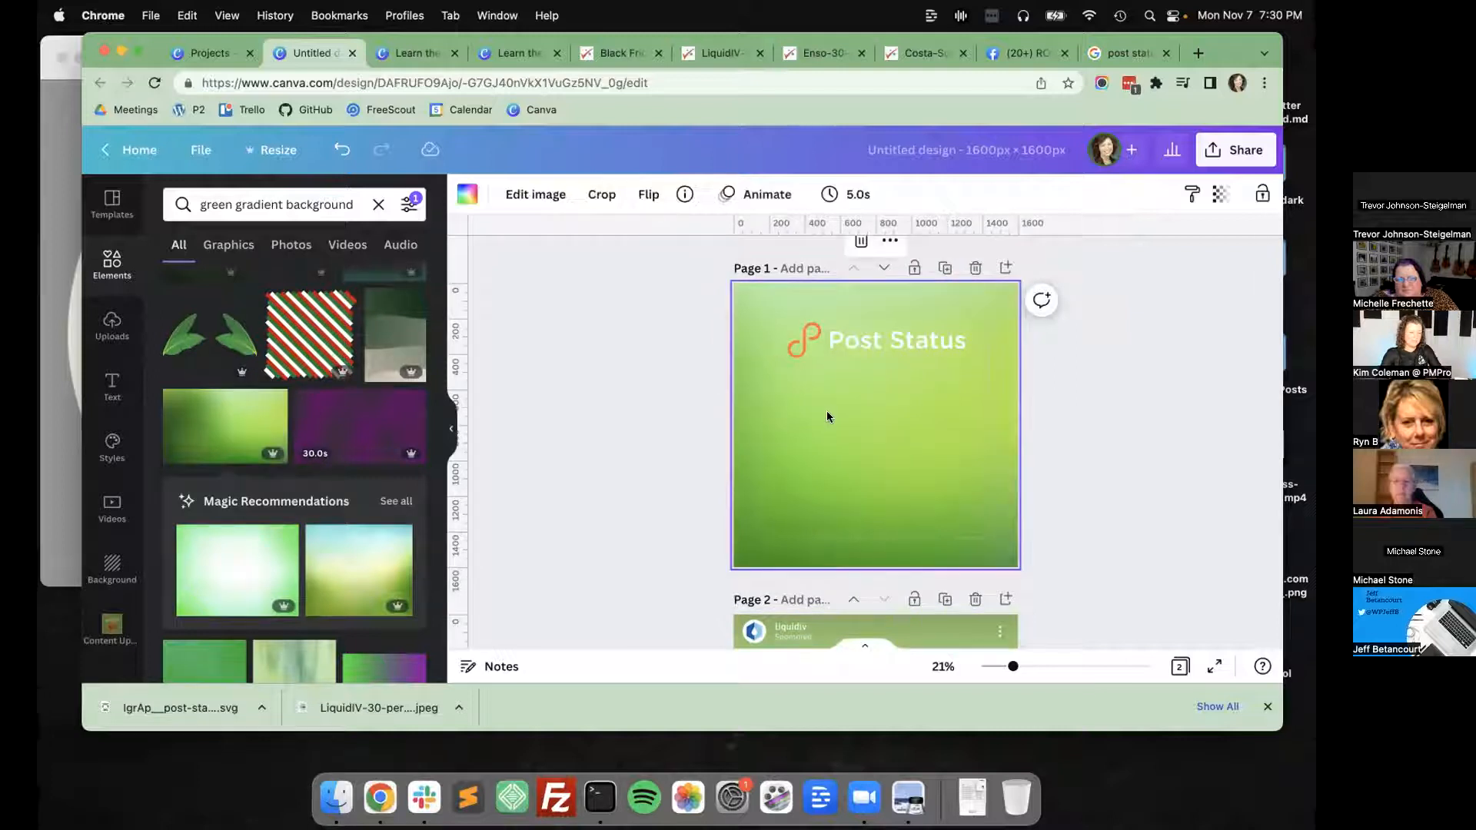
pyautogui.click(643, 459)
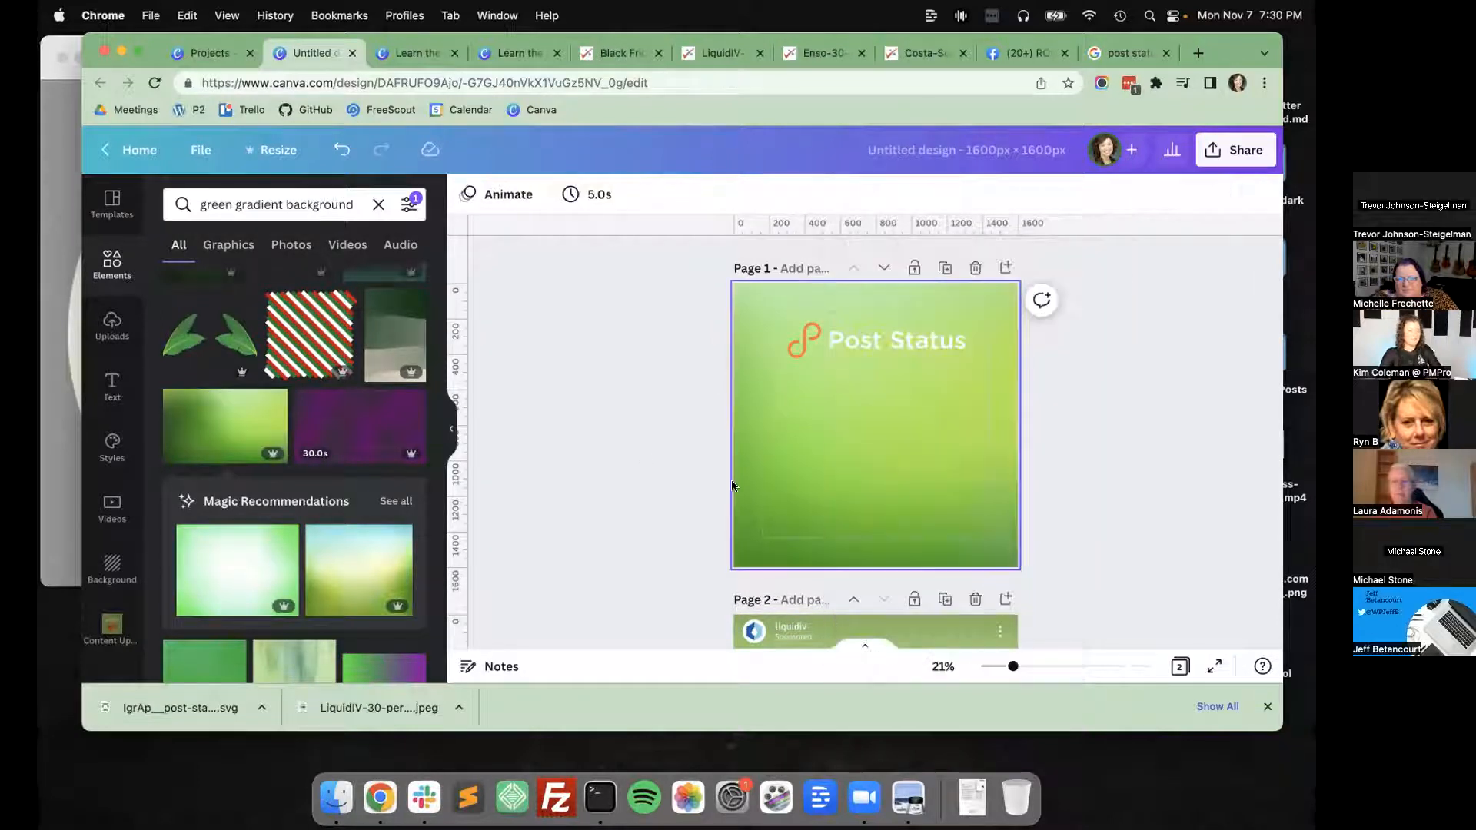
pyautogui.rightClick(872, 443)
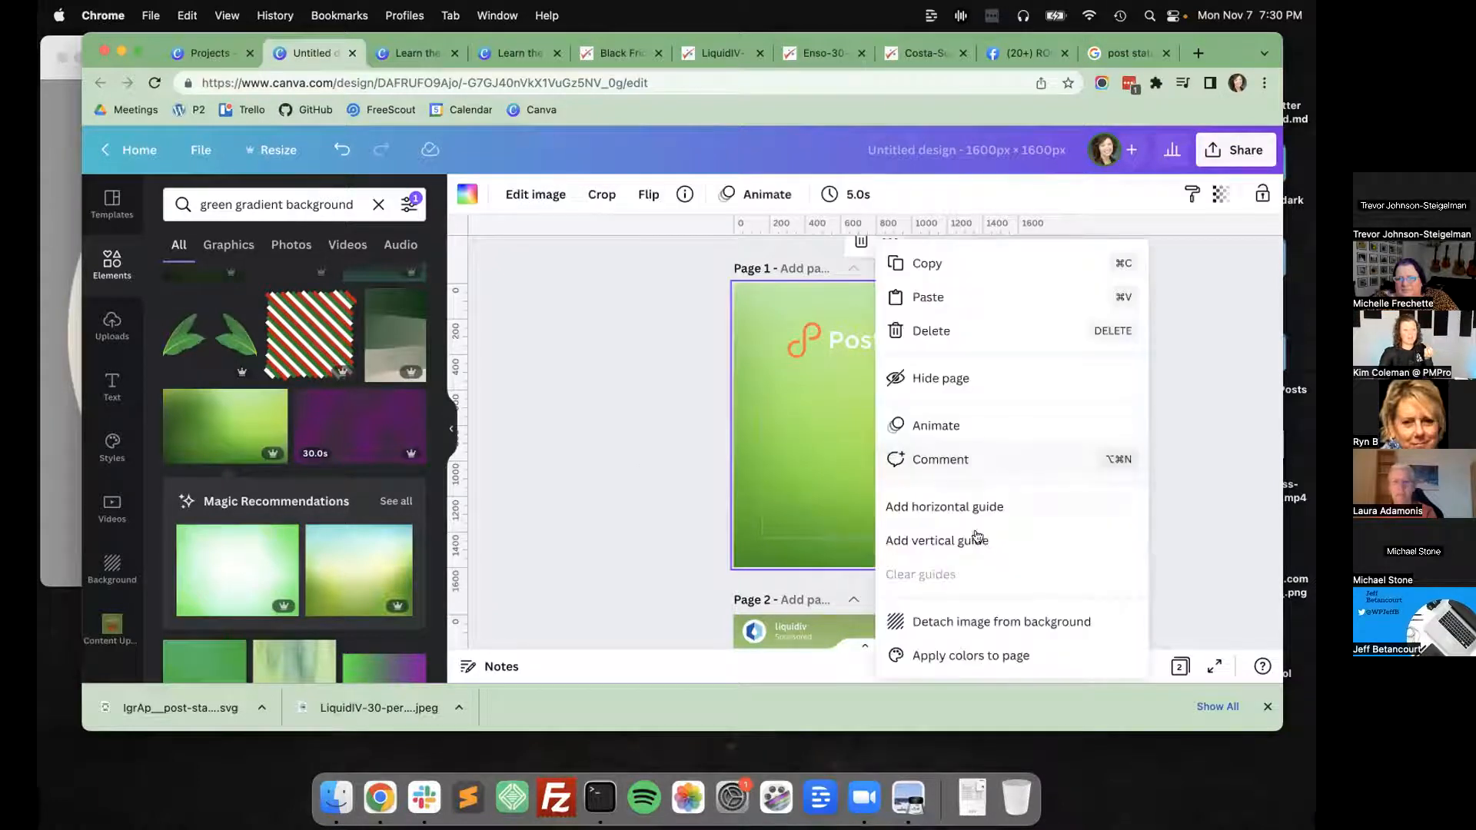
pyautogui.click(1009, 622)
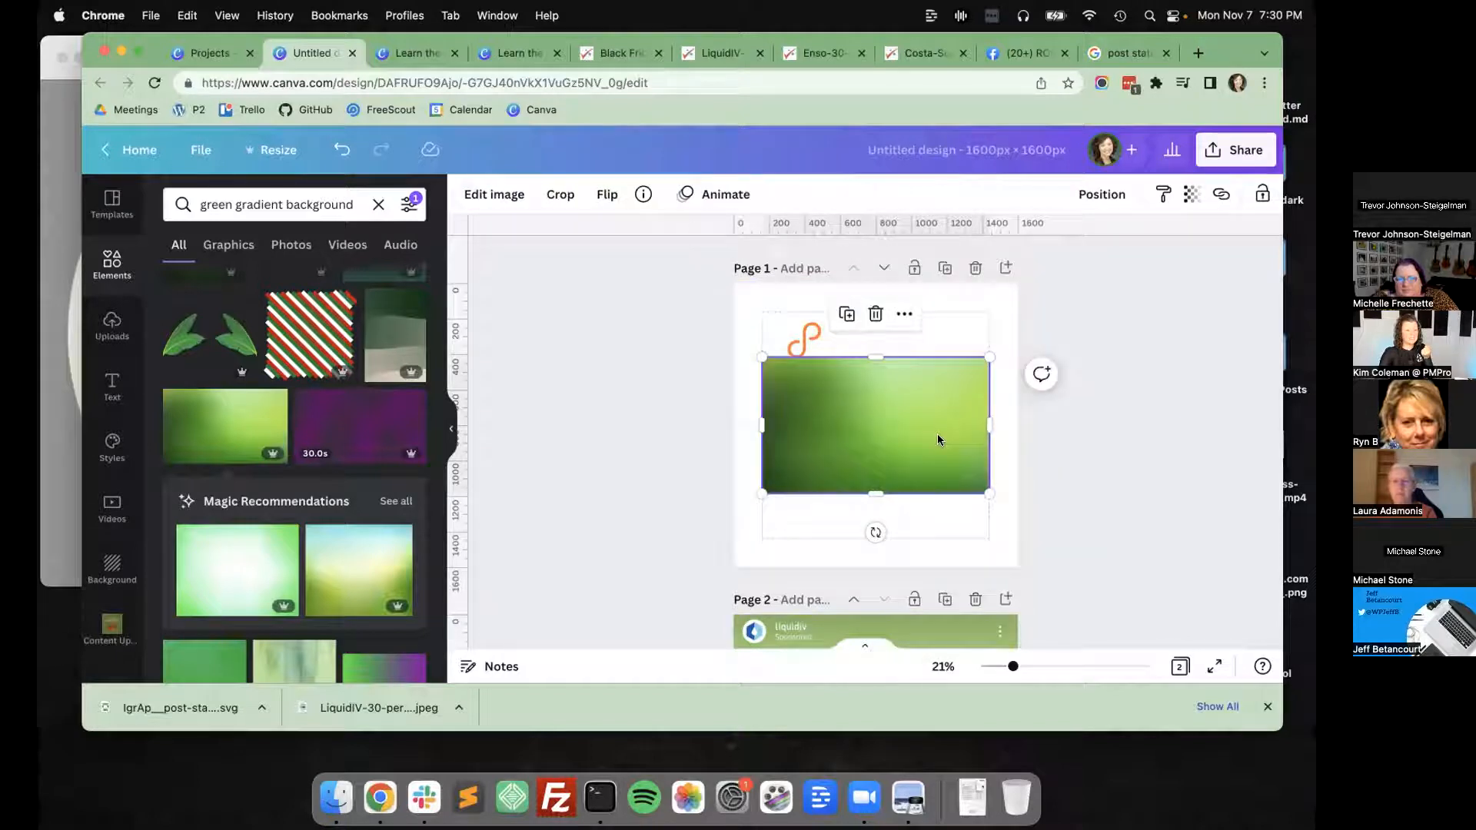
pyautogui.moveTo(858, 417); pyautogui.dragTo(844, 416)
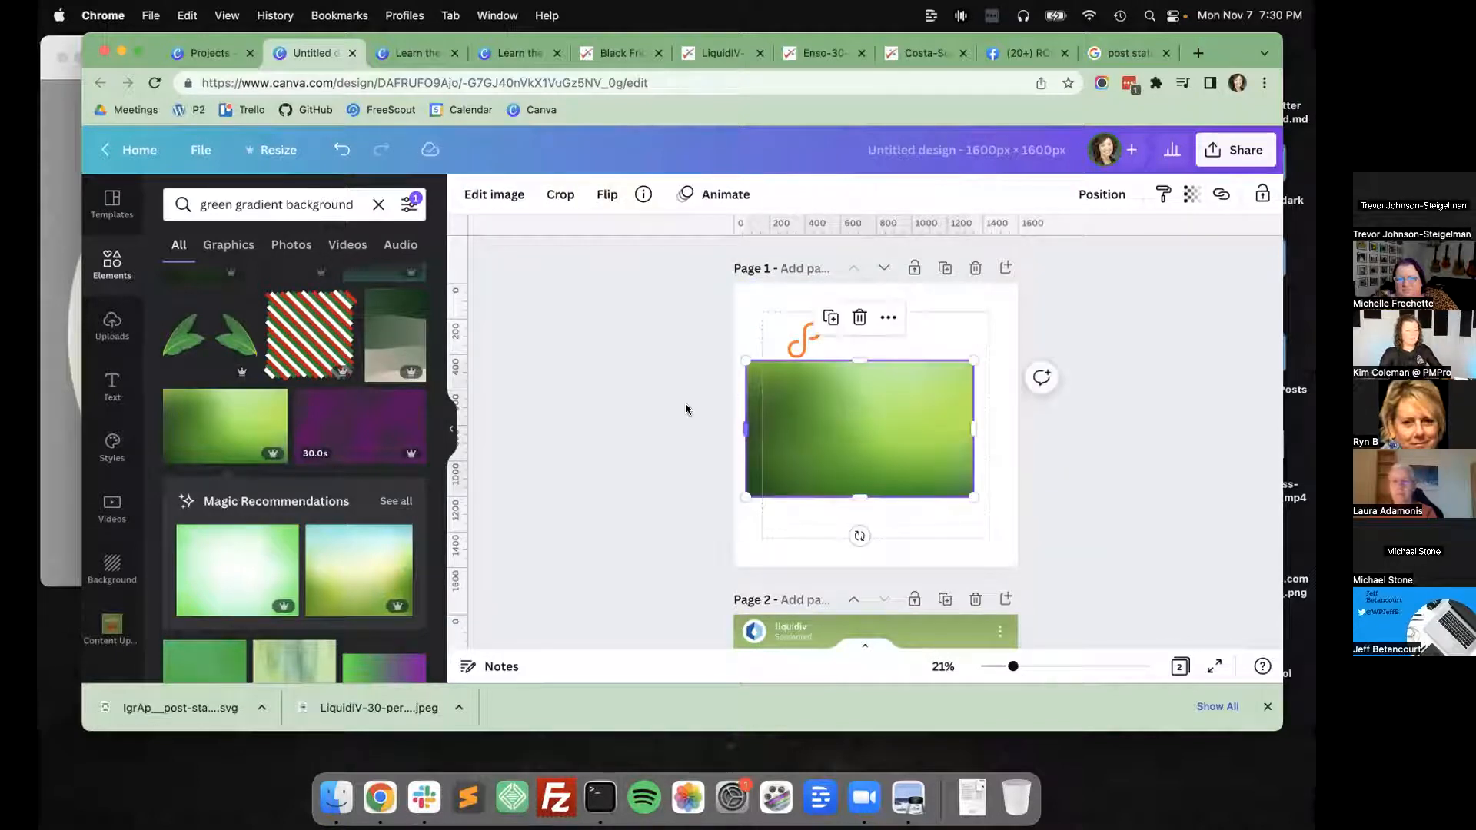
pyautogui.press('super+z')
pyautogui.press('super+z')
# Add a subheading text box to the Liquid I.V. ad on page 2 with font size 60.
pyautogui.scroll(-3, 712, 518)
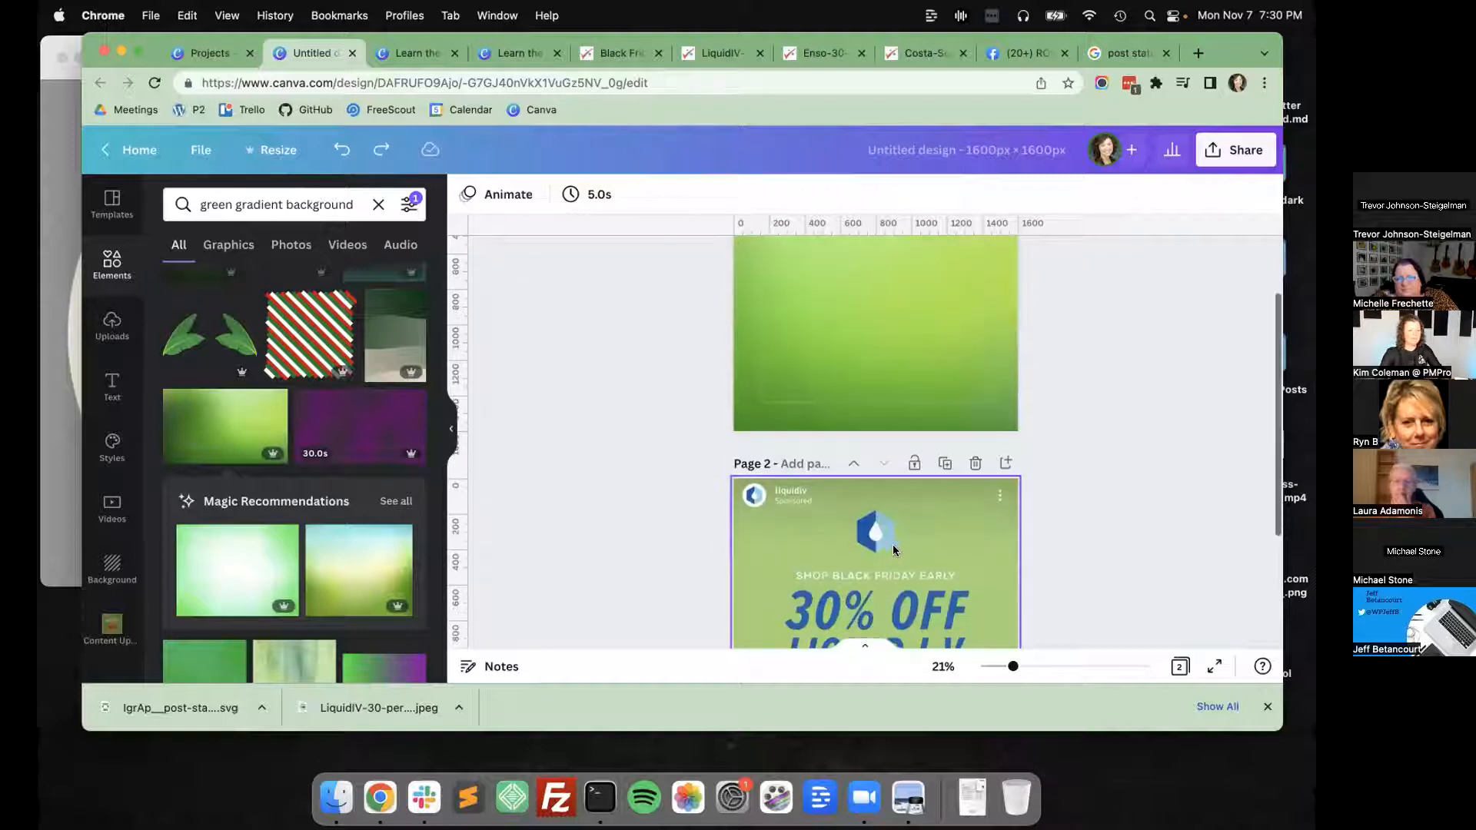
pyautogui.scroll(-3, 646, 491)
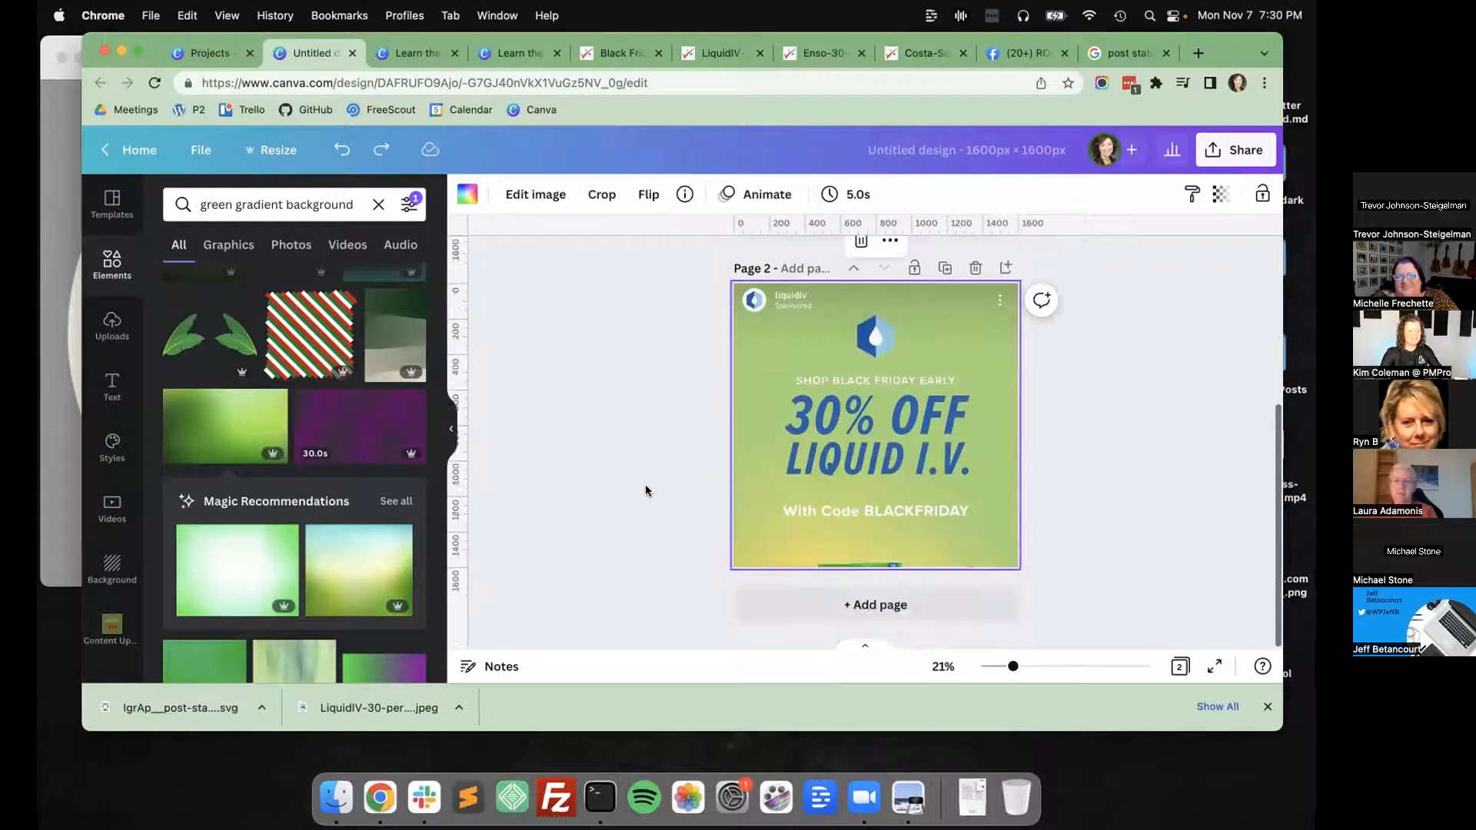
pyautogui.click(111, 385)
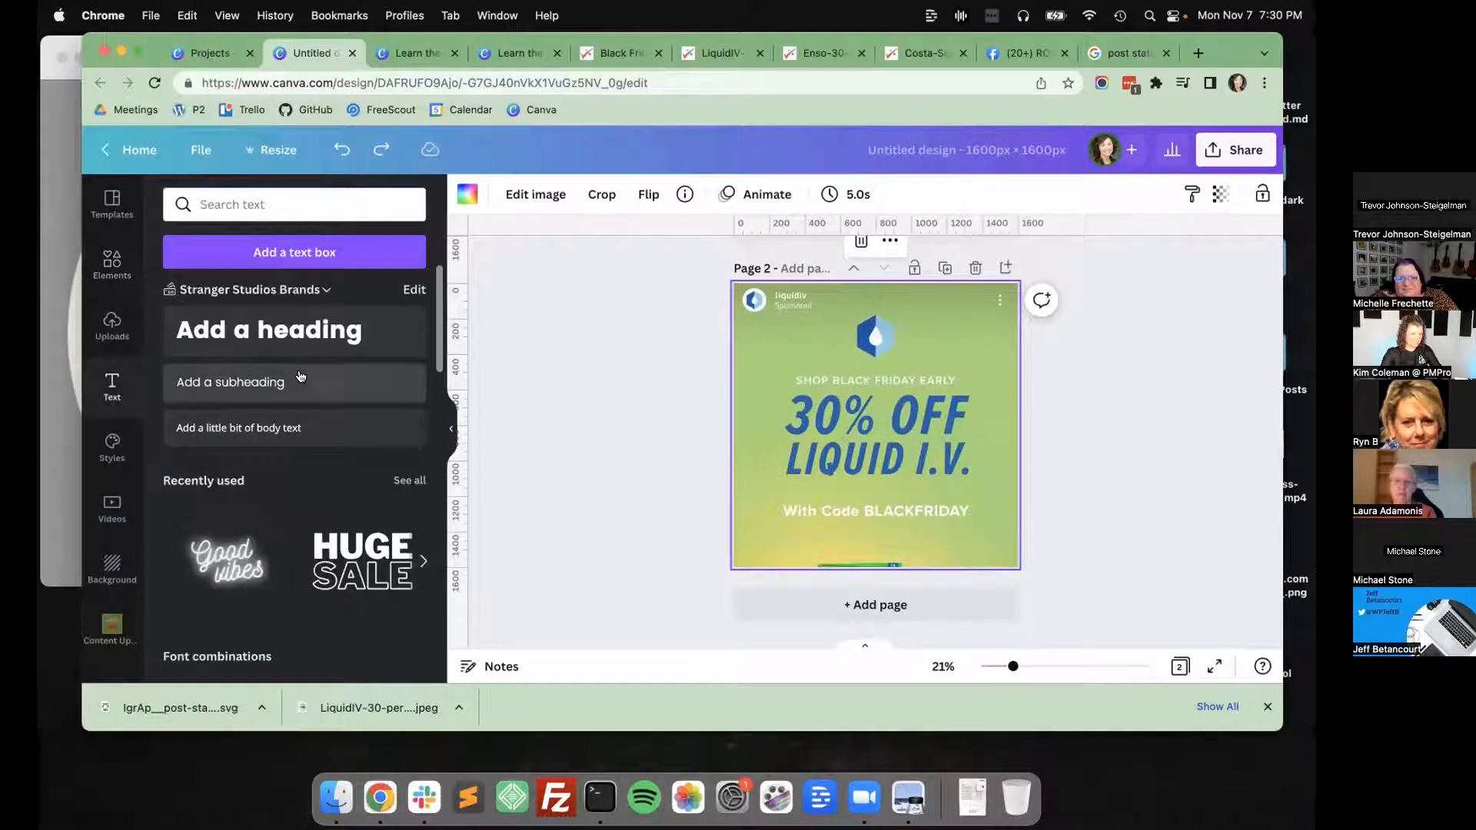
pyautogui.click(299, 377)
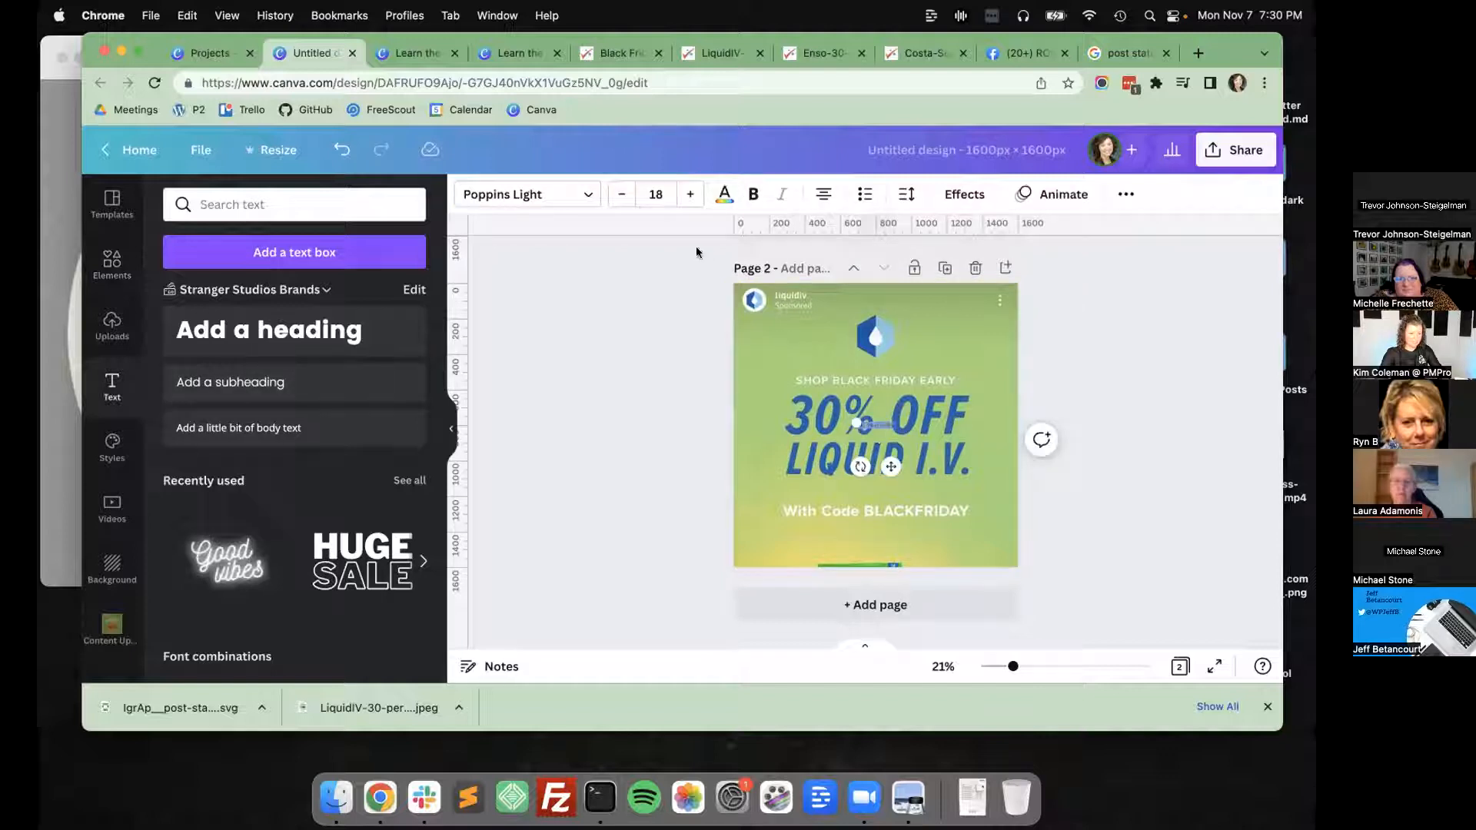
pyautogui.click(656, 193)
pyautogui.write('60')
pyautogui.press('Return')
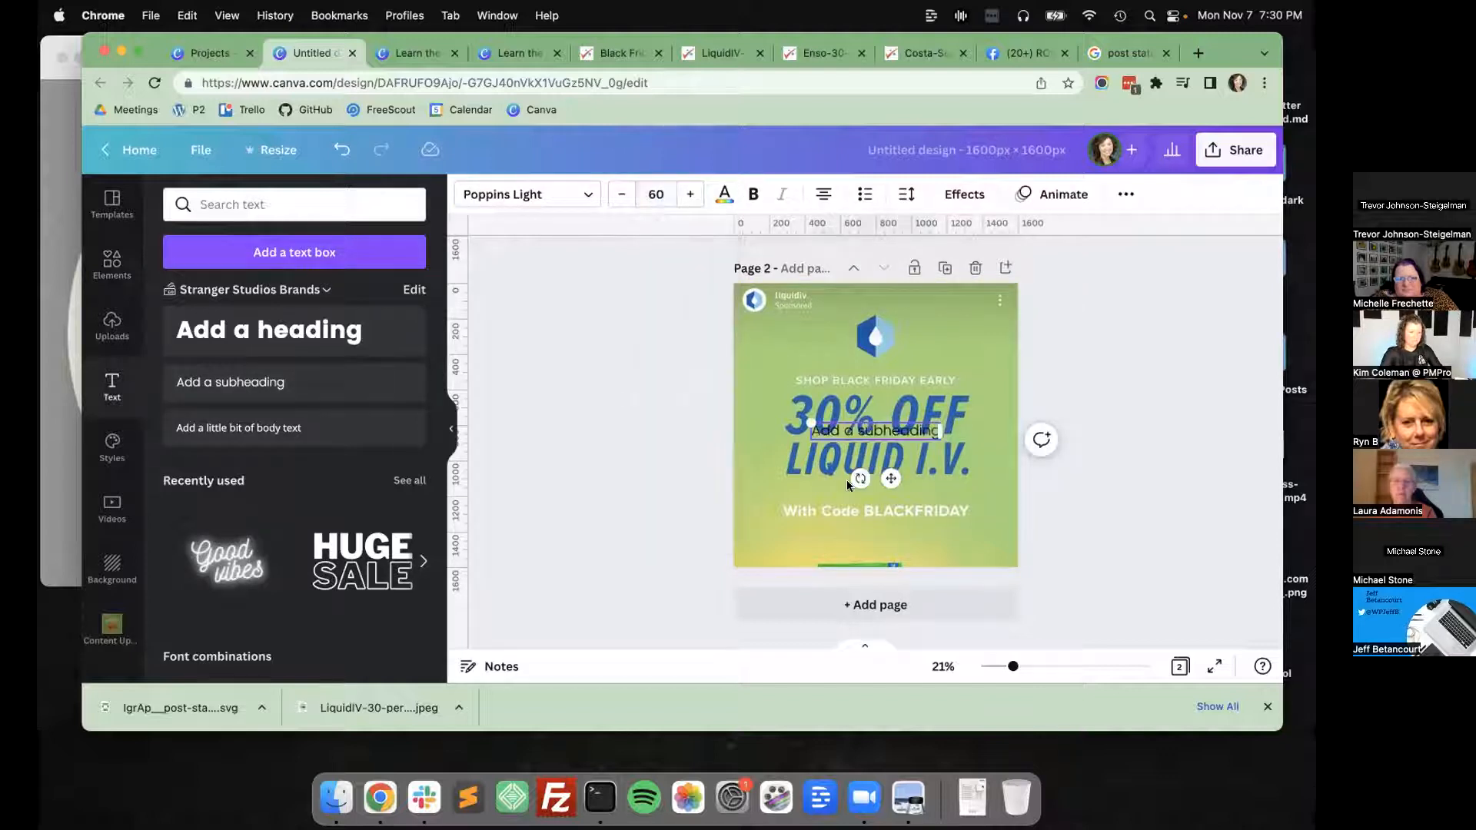
# Move the subheading just above the "SHOP BLACK FRIDAY EARLY" line and replace its text with "JOIN YOUR COMMUNITY".
pyautogui.click(855, 443)
pyautogui.moveTo(858, 442); pyautogui.dragTo(835, 363)
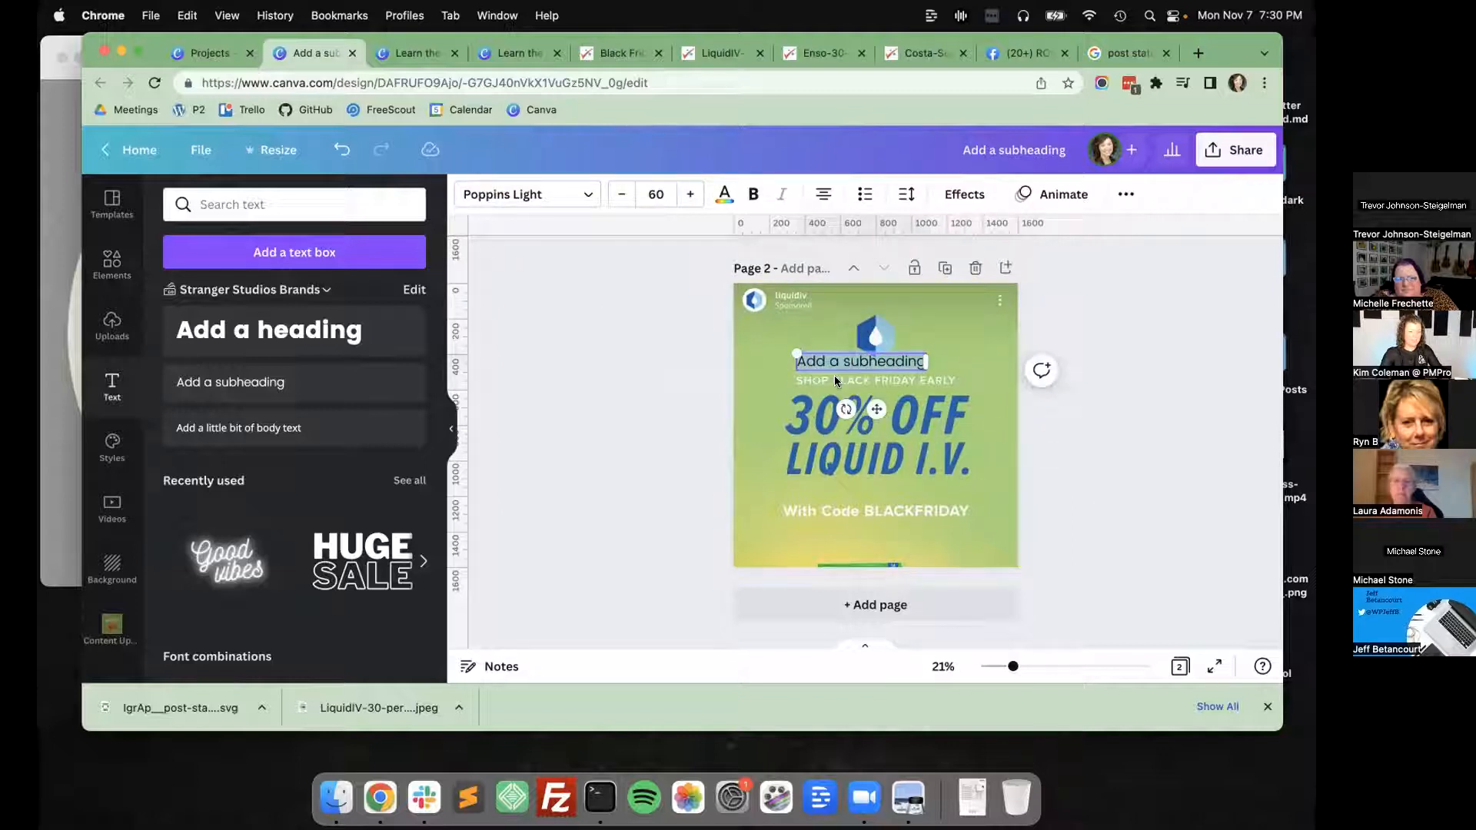
pyautogui.press('BackSpace')
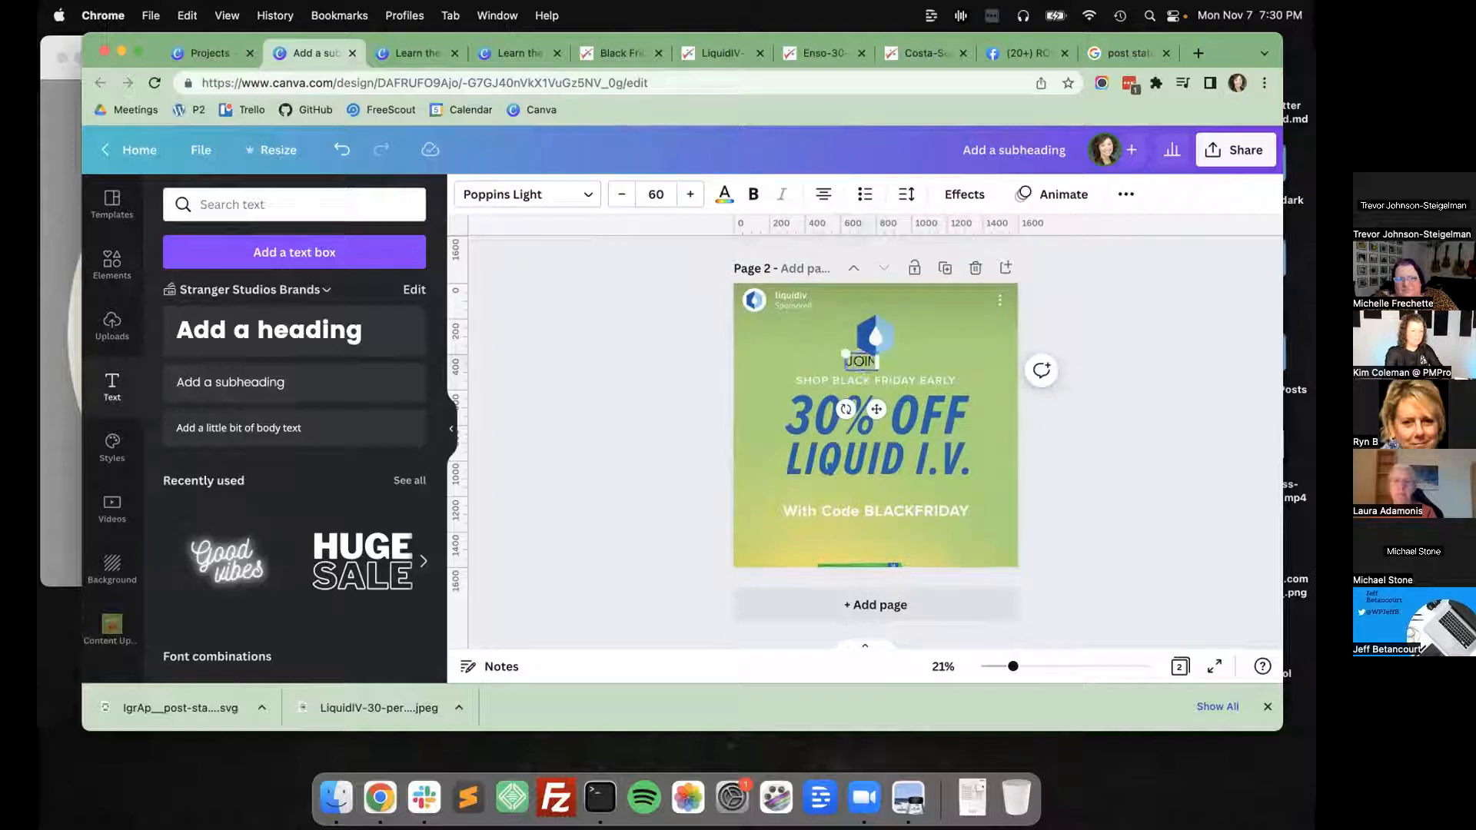
pyautogui.write('JOIN YOUR')
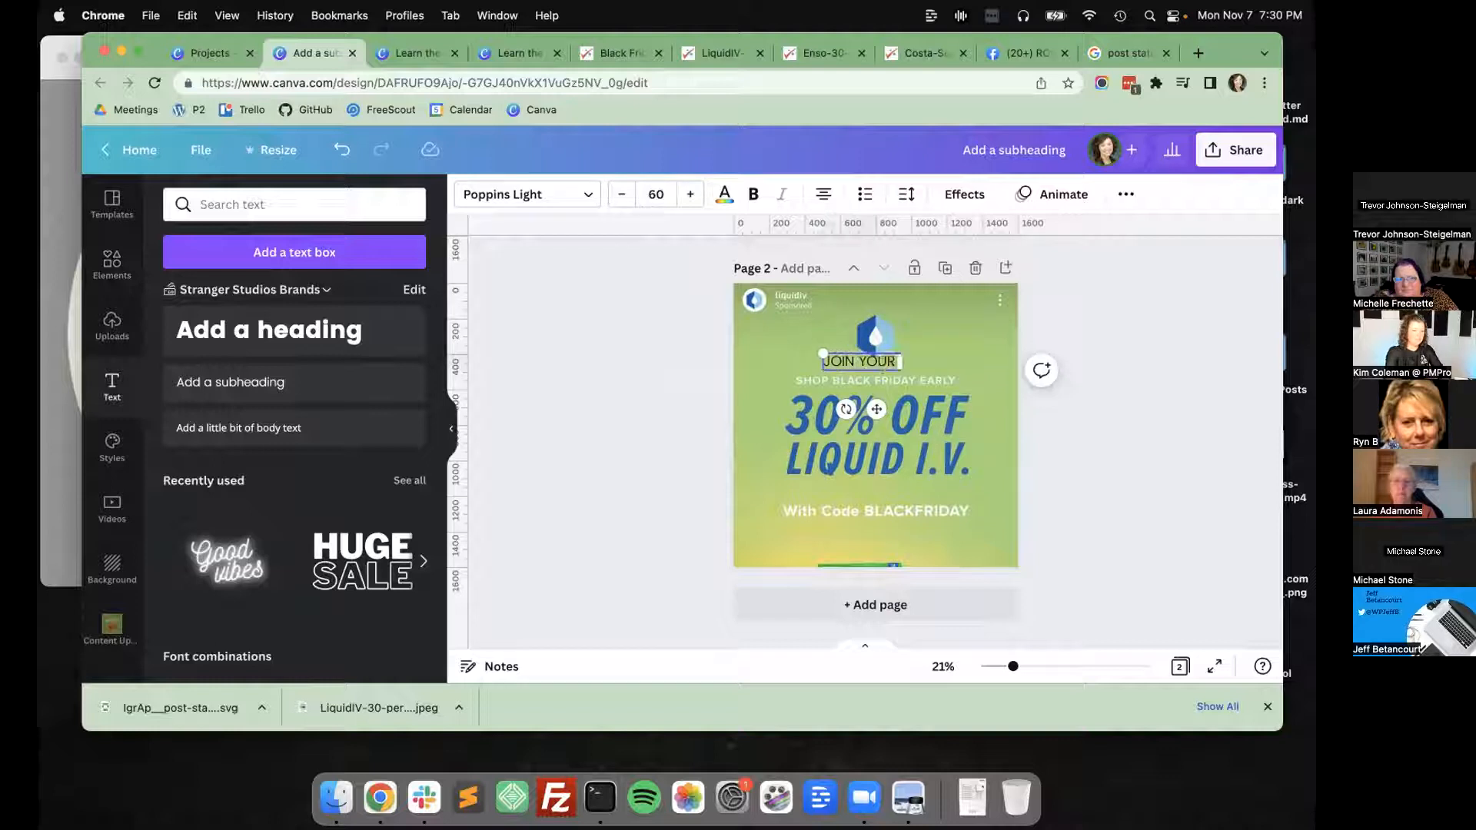
pyautogui.write(' CMMMUNITY')
# Format "JOIN YOUR COMMUNITY" in white at font size 52 with letter spacing 56.
pyautogui.tripleClick(819, 366)
pyautogui.click(621, 194)
pyautogui.click(621, 195)
pyautogui.click(621, 195)
pyautogui.click(621, 194)
pyautogui.click(621, 194)
pyautogui.click(621, 194)
pyautogui.click(621, 195)
pyautogui.click(621, 194)
pyautogui.click(724, 193)
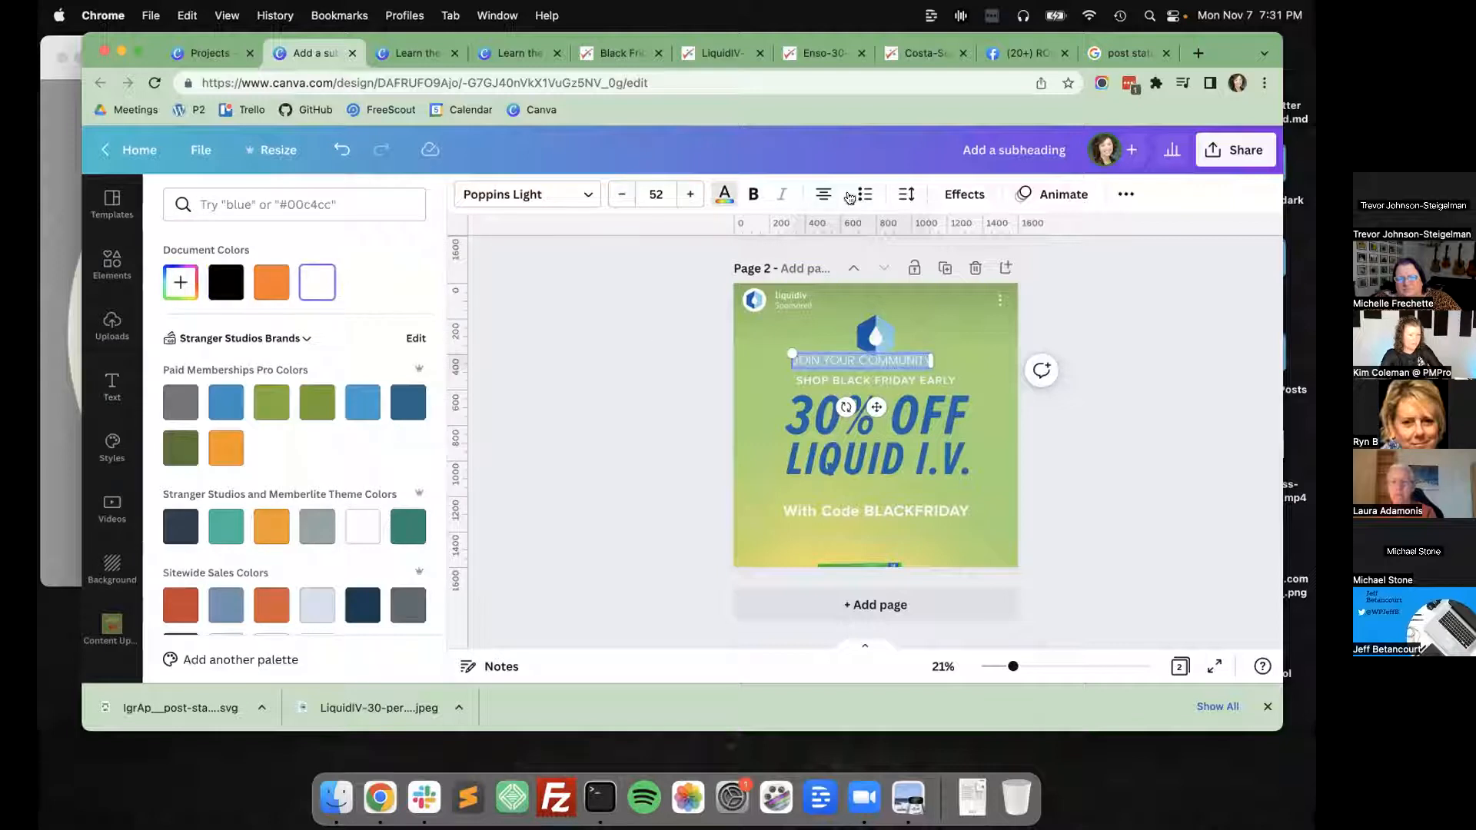
pyautogui.click(908, 195)
pyautogui.moveTo(962, 268); pyautogui.dragTo(973, 268)
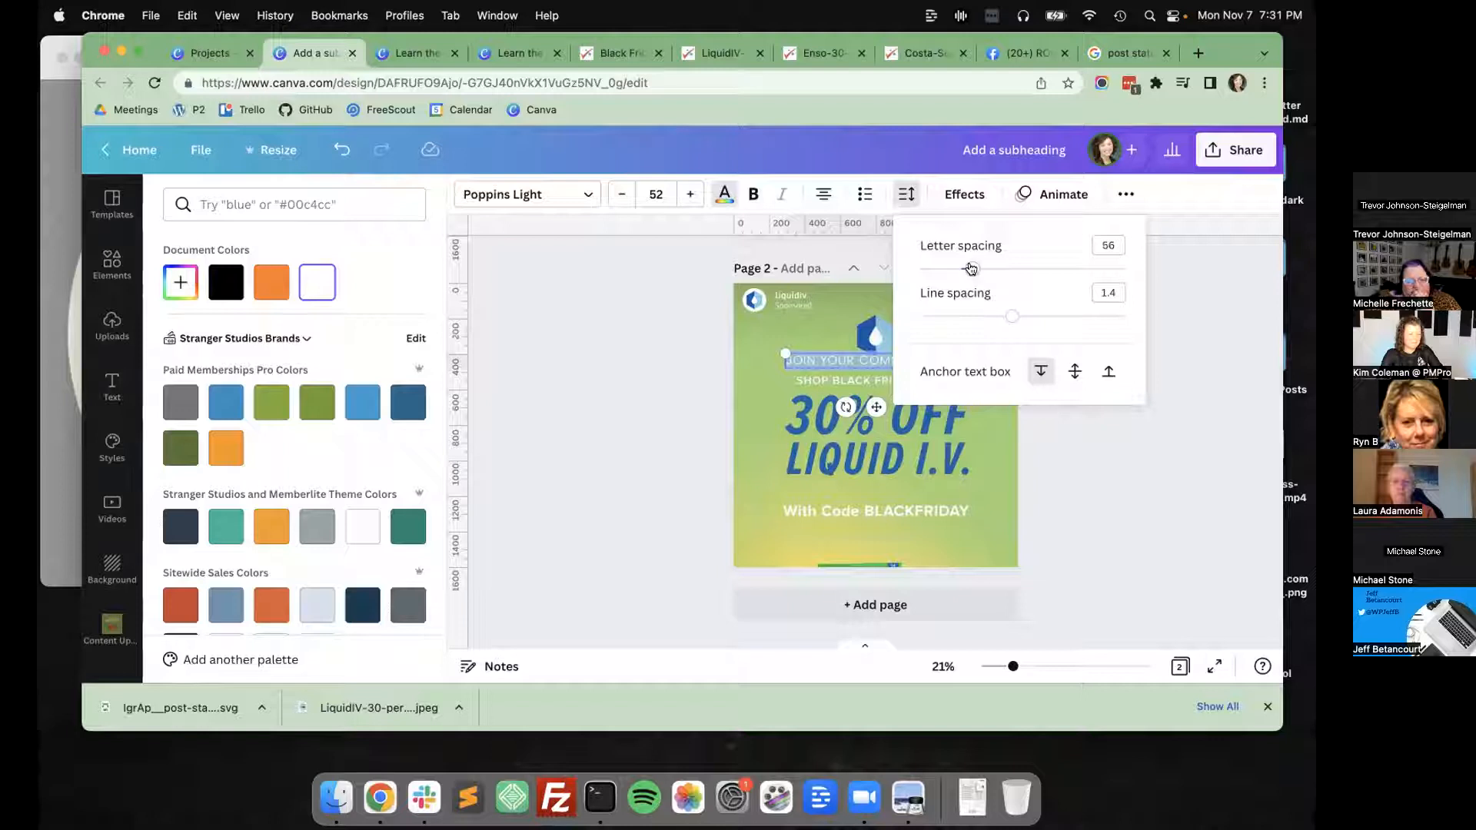
pyautogui.click(694, 352)
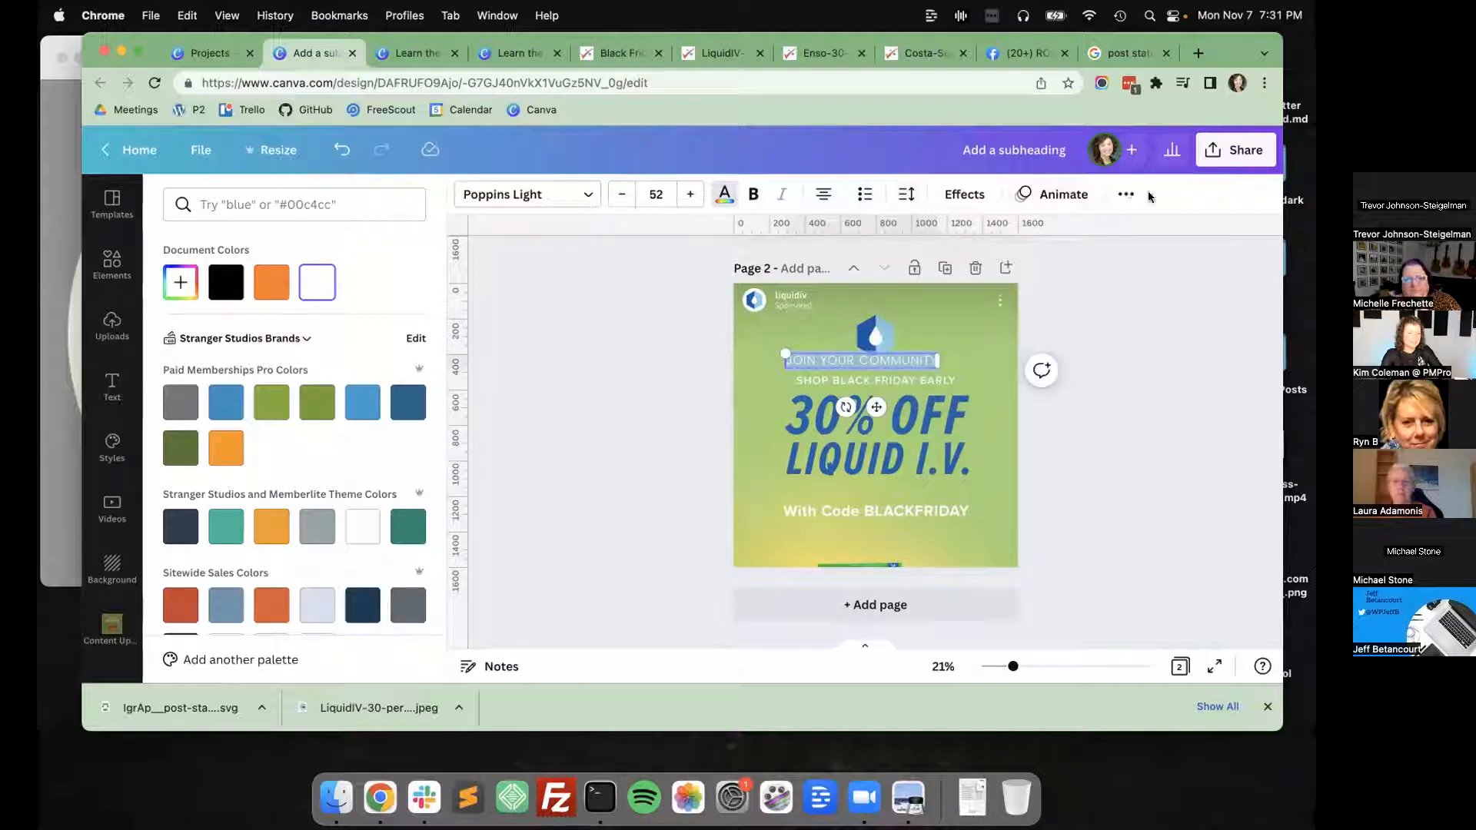
# Center the "JOIN YOUR COMMUNITY" text horizontally on the page.
pyautogui.click(1126, 194)
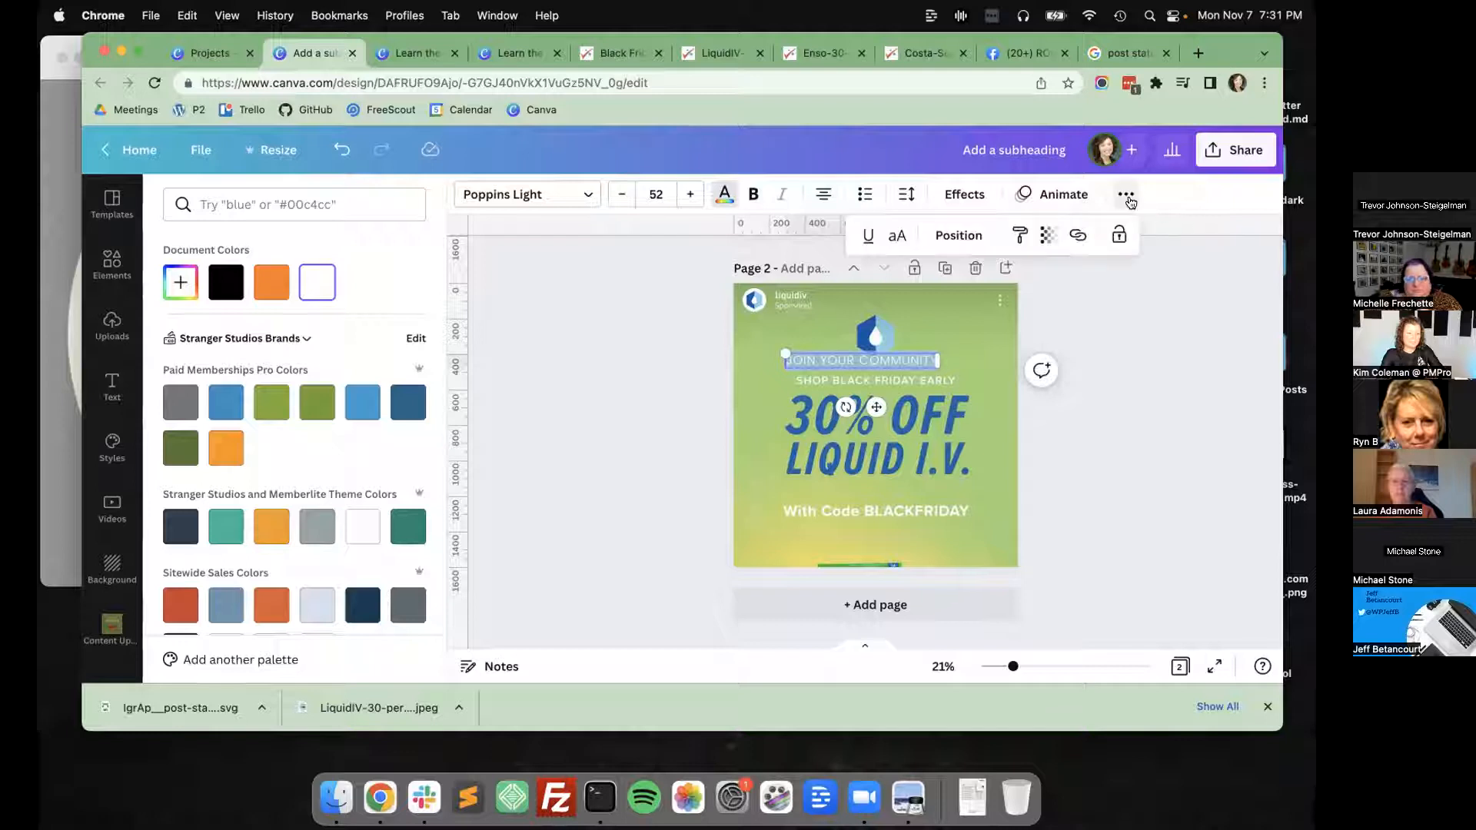
pyautogui.click(959, 235)
pyautogui.click(556, 410)
pyautogui.click(562, 410)
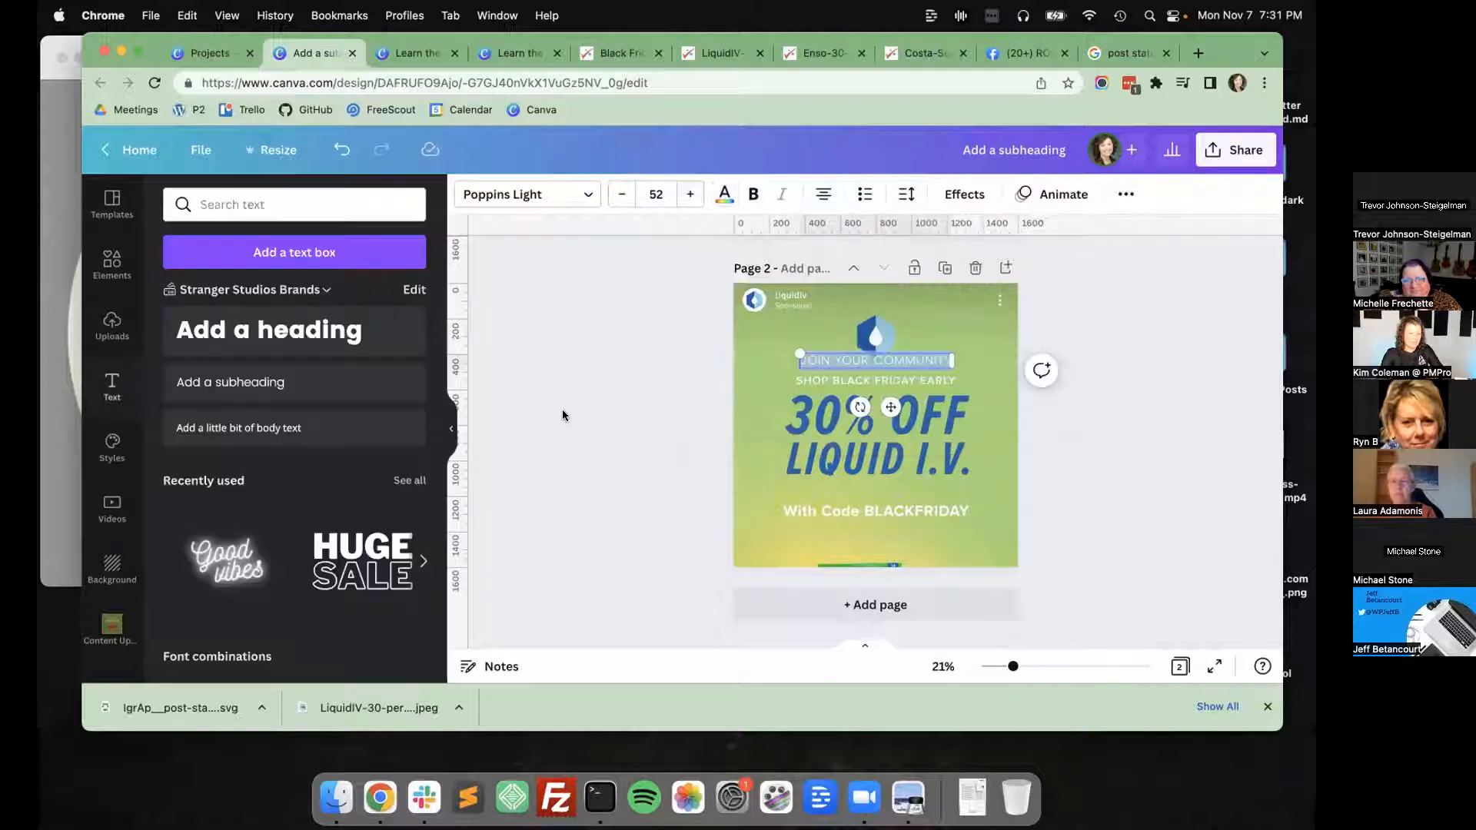
pyautogui.click(562, 415)
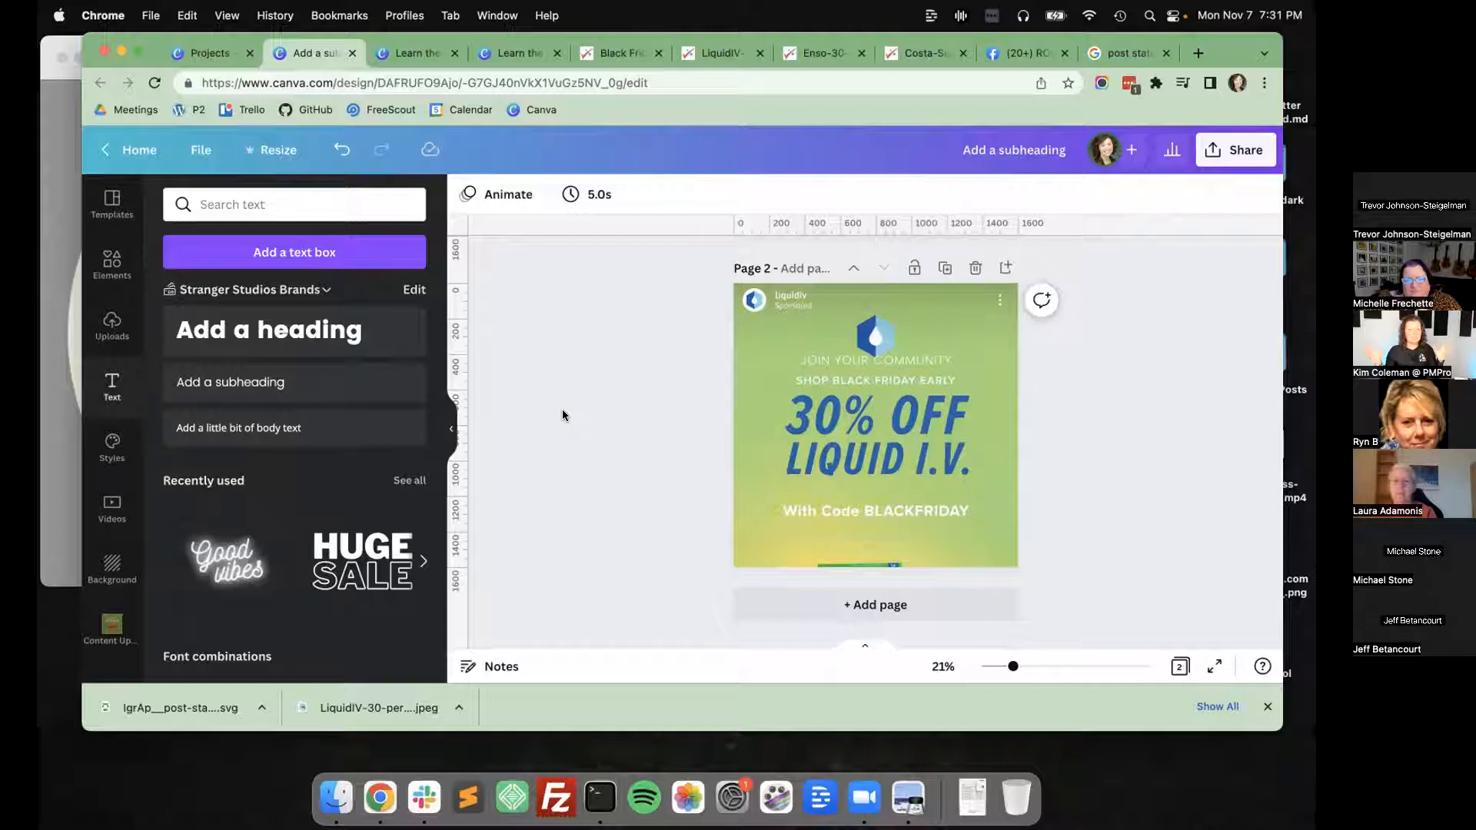
# Change the font of "JOIN YOUR COMMUNITY" to Poppins Medium.
pyautogui.click(827, 363)
pyautogui.click(523, 195)
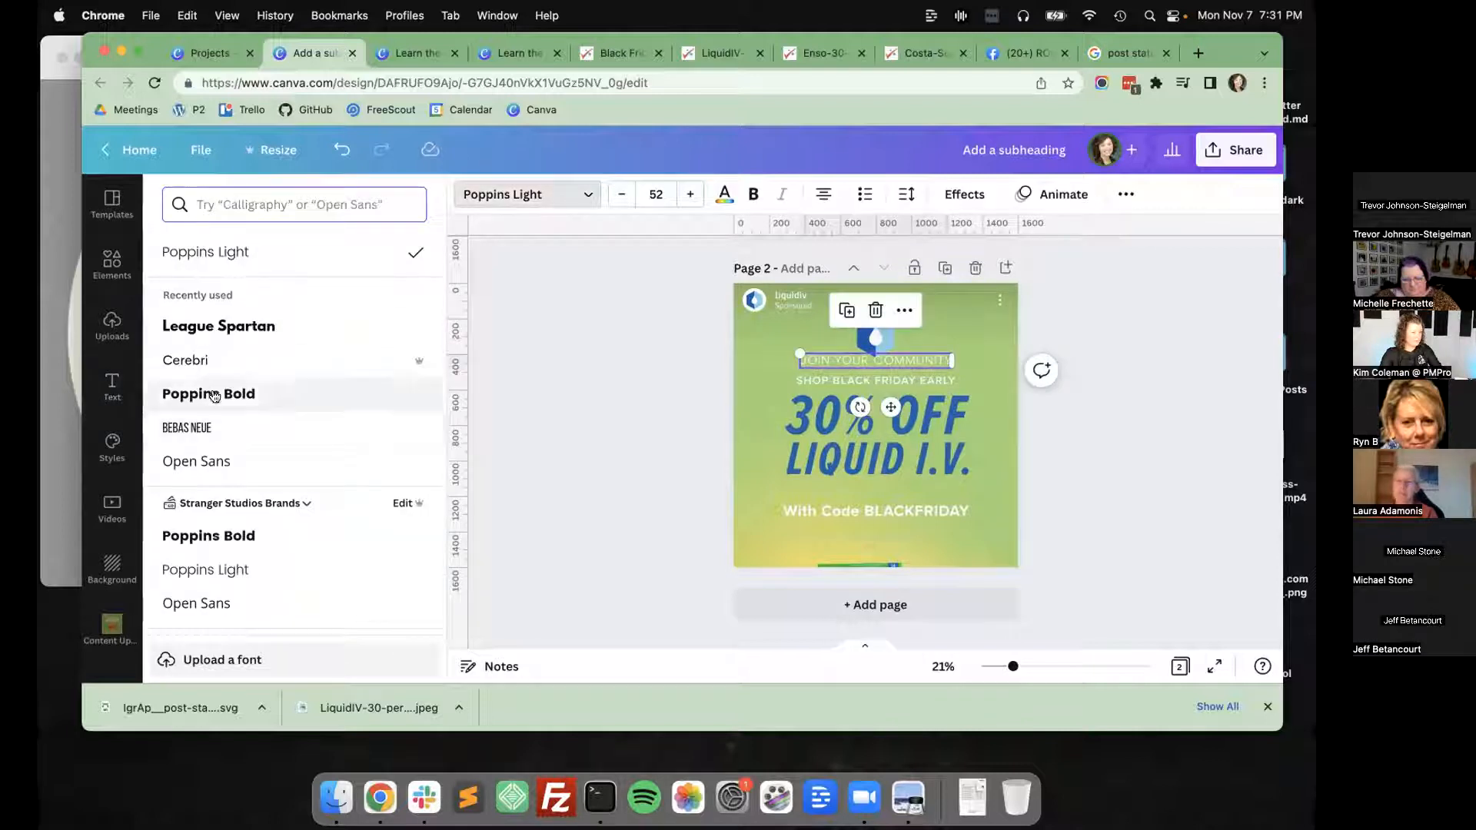
pyautogui.write('pop')
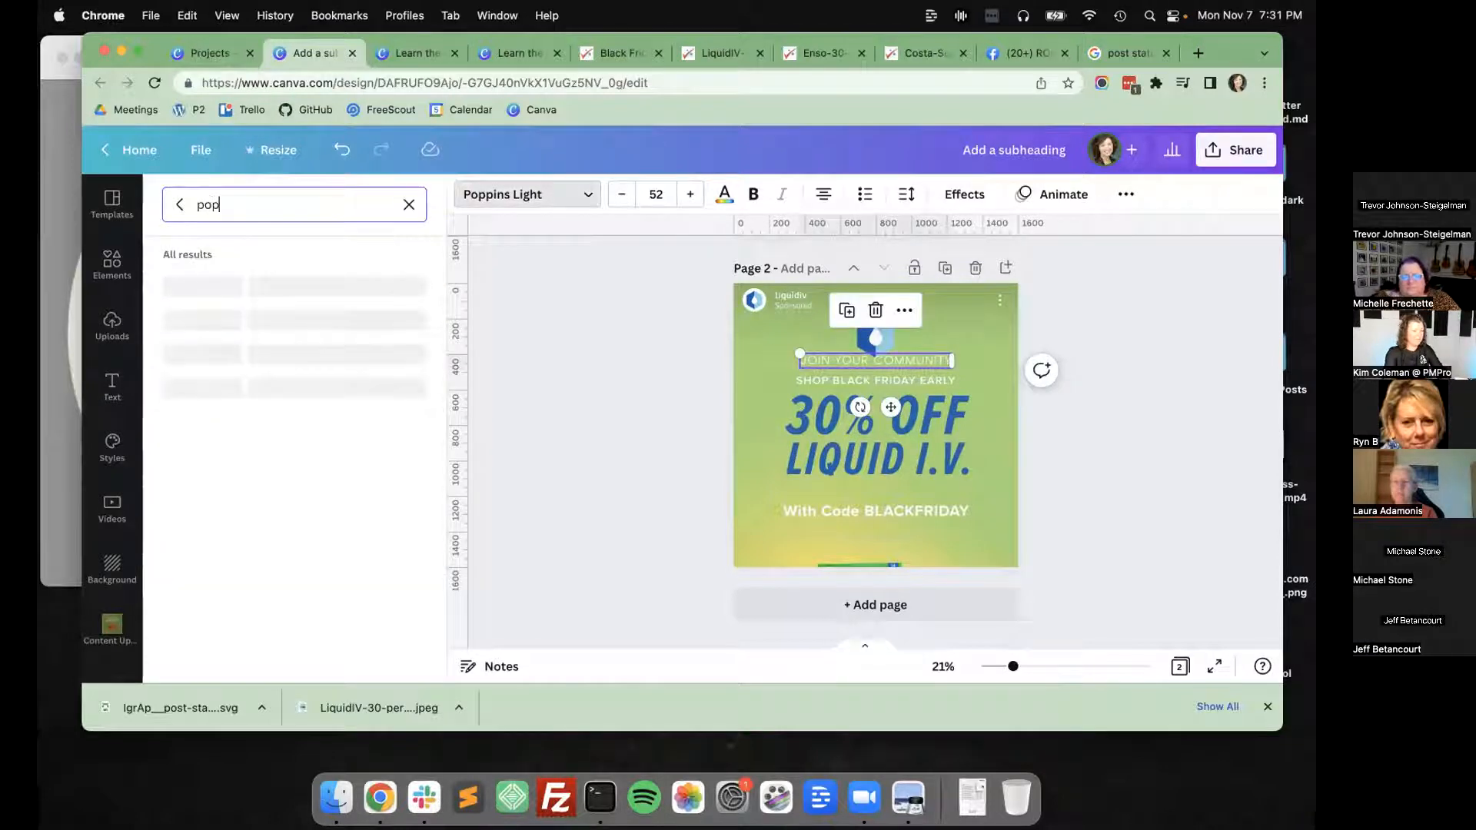
pyautogui.write('pins')
pyautogui.click(231, 354)
pyautogui.press('Escape')
pyautogui.click(838, 364)
pyautogui.click(689, 403)
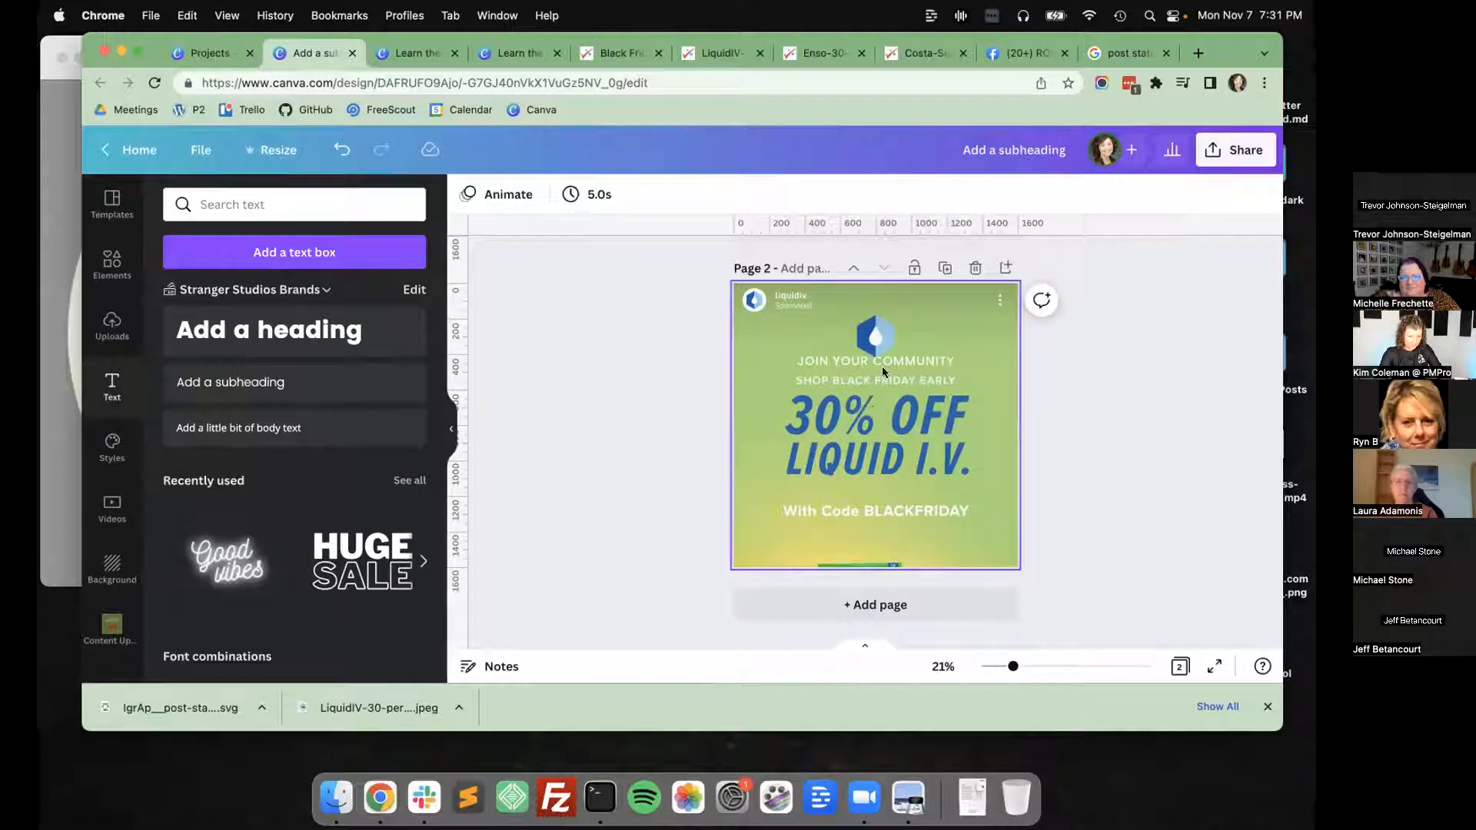
# Place "JOIN YOUR COMMUNITY" over the "SHOP BLACK FRIDAY EARLY" line and put a copy of it just below "LIQUID I.V.".
pyautogui.click(884, 362)
pyautogui.moveTo(891, 400); pyautogui.dragTo(891, 535)
pyautogui.press('super+c')
pyautogui.press('super+v')
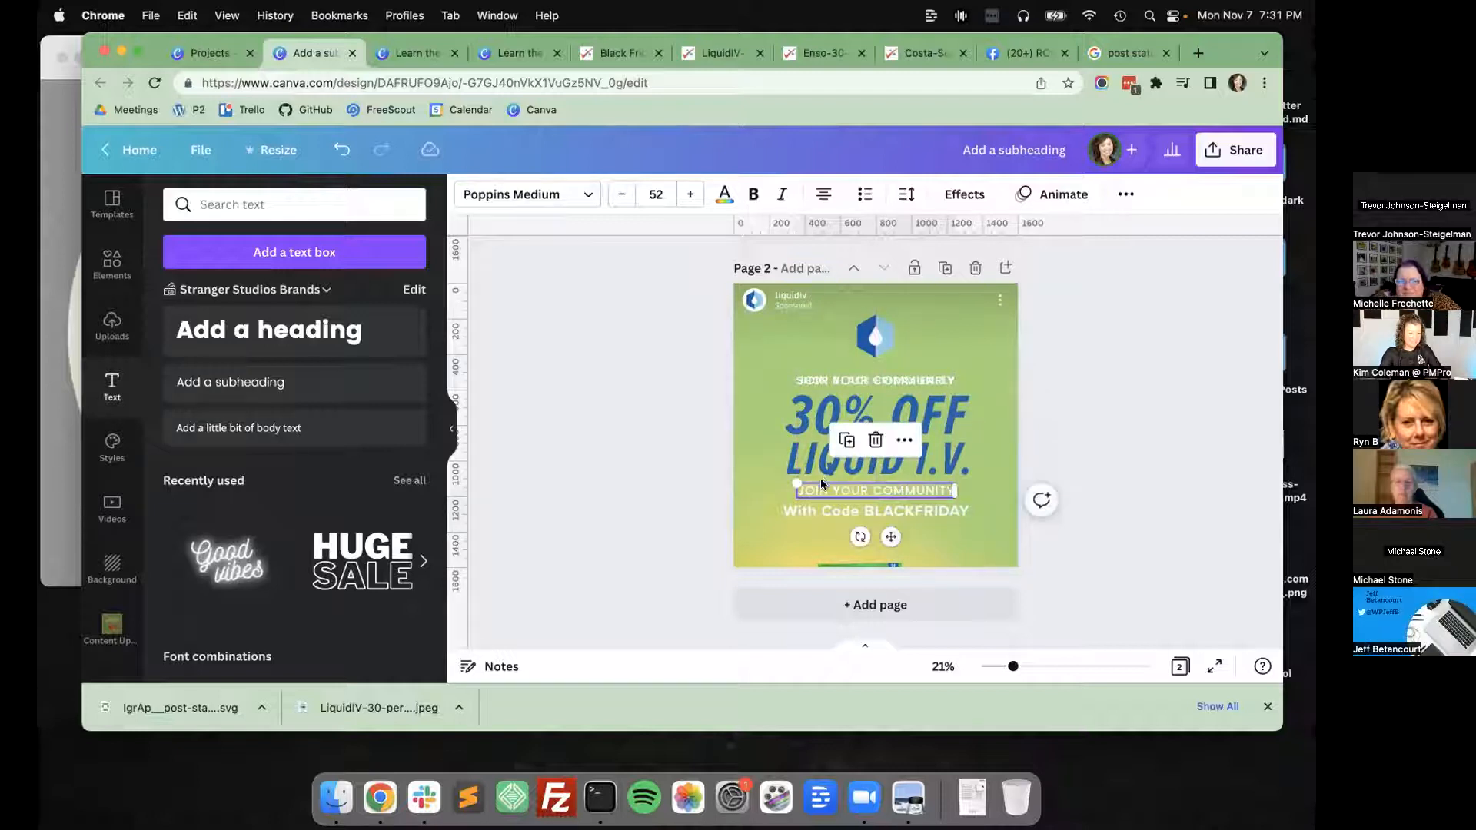
# Replace the copied text's wording with "With Code BFCM2022".
pyautogui.tripleClick(821, 481)
pyautogui.write('With Code BL')
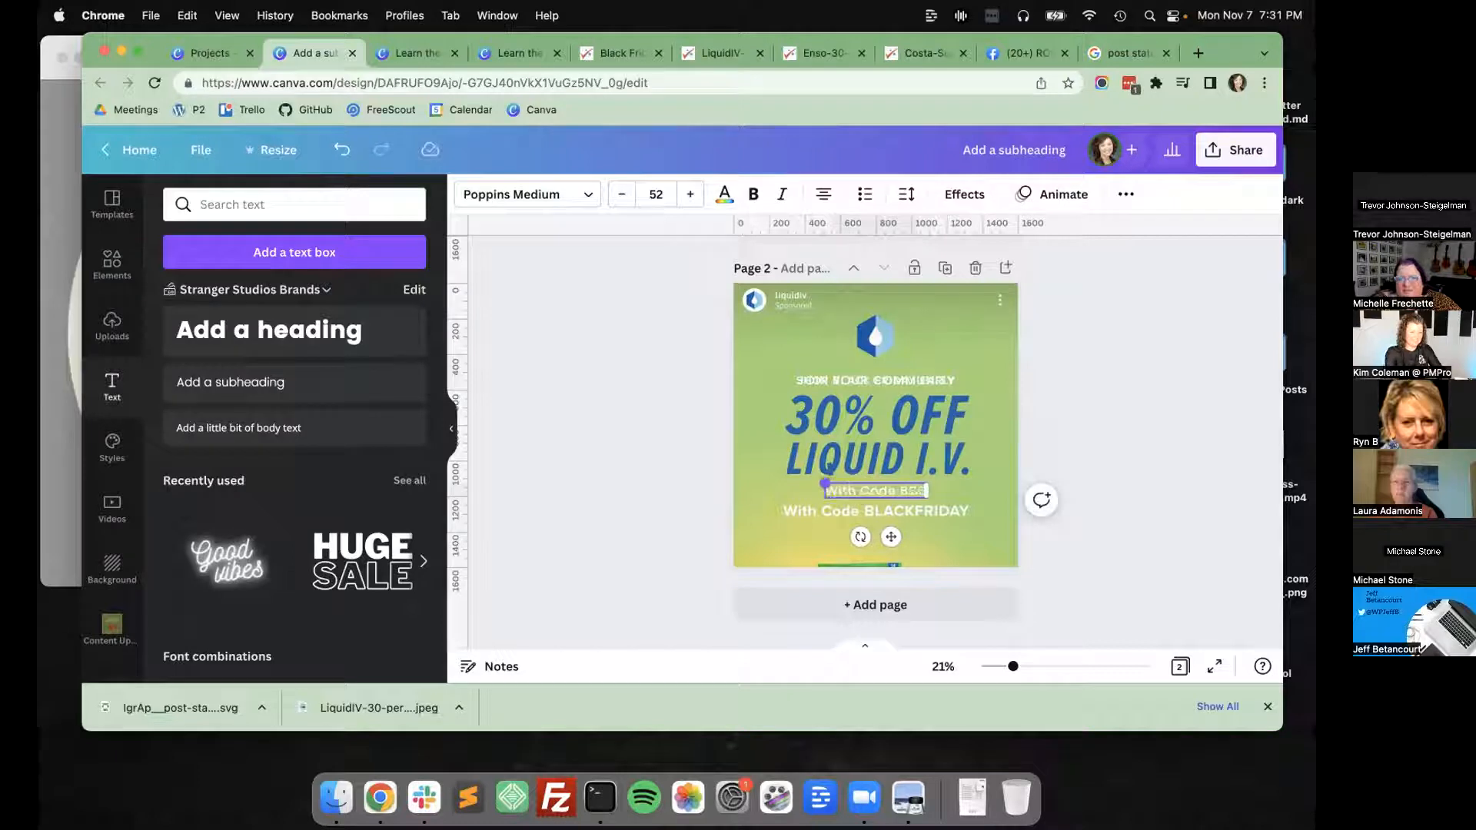
pyautogui.press('BackSpace')
pyautogui.write('FCM2022')
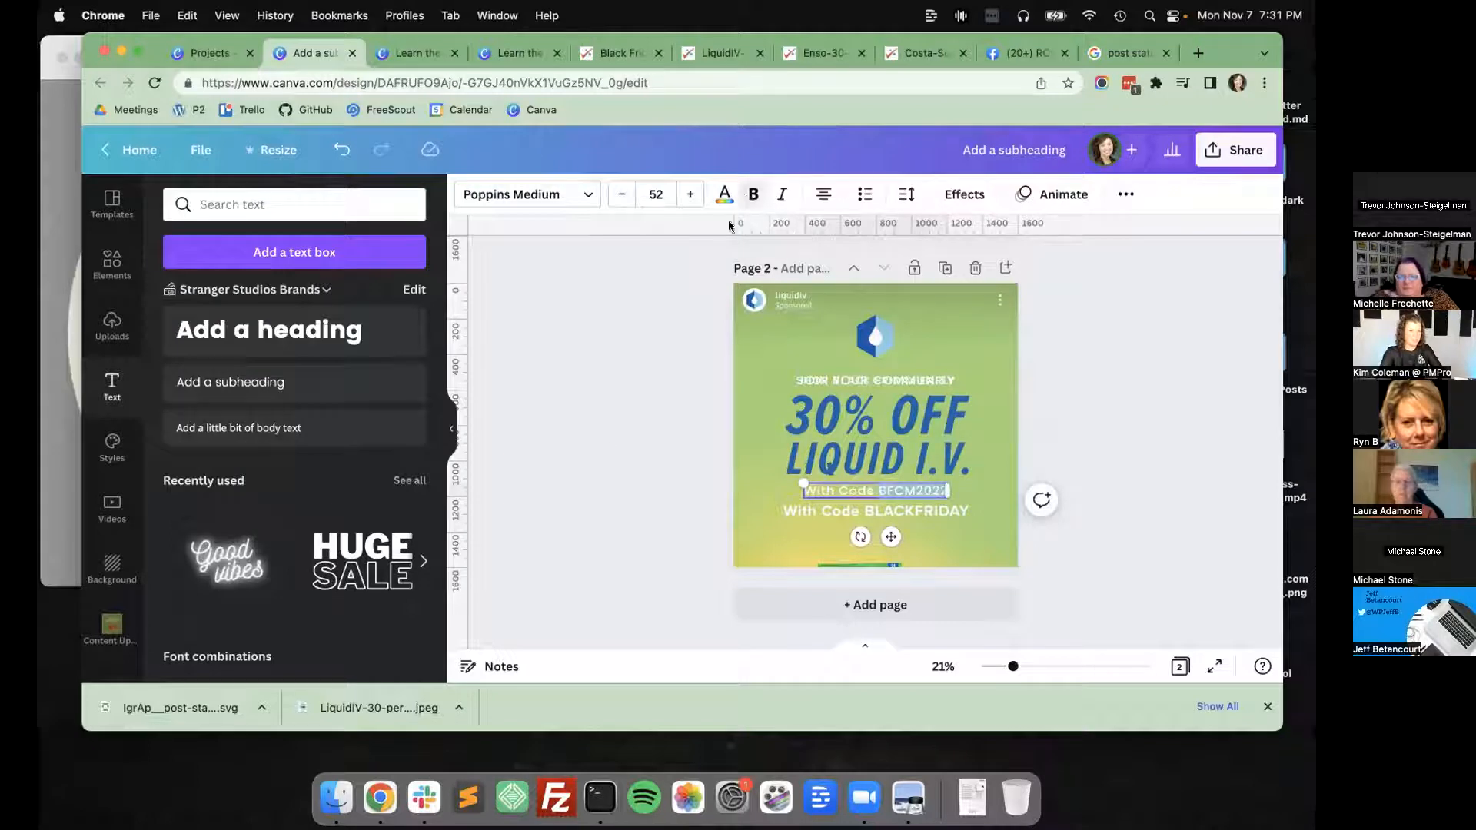
pyautogui.click(621, 449)
# Enlarge "With Code BFCM2022" to font size 63 and move it over the "With Code BLACKFRIDAY" line.
pyautogui.doubleClick(879, 491)
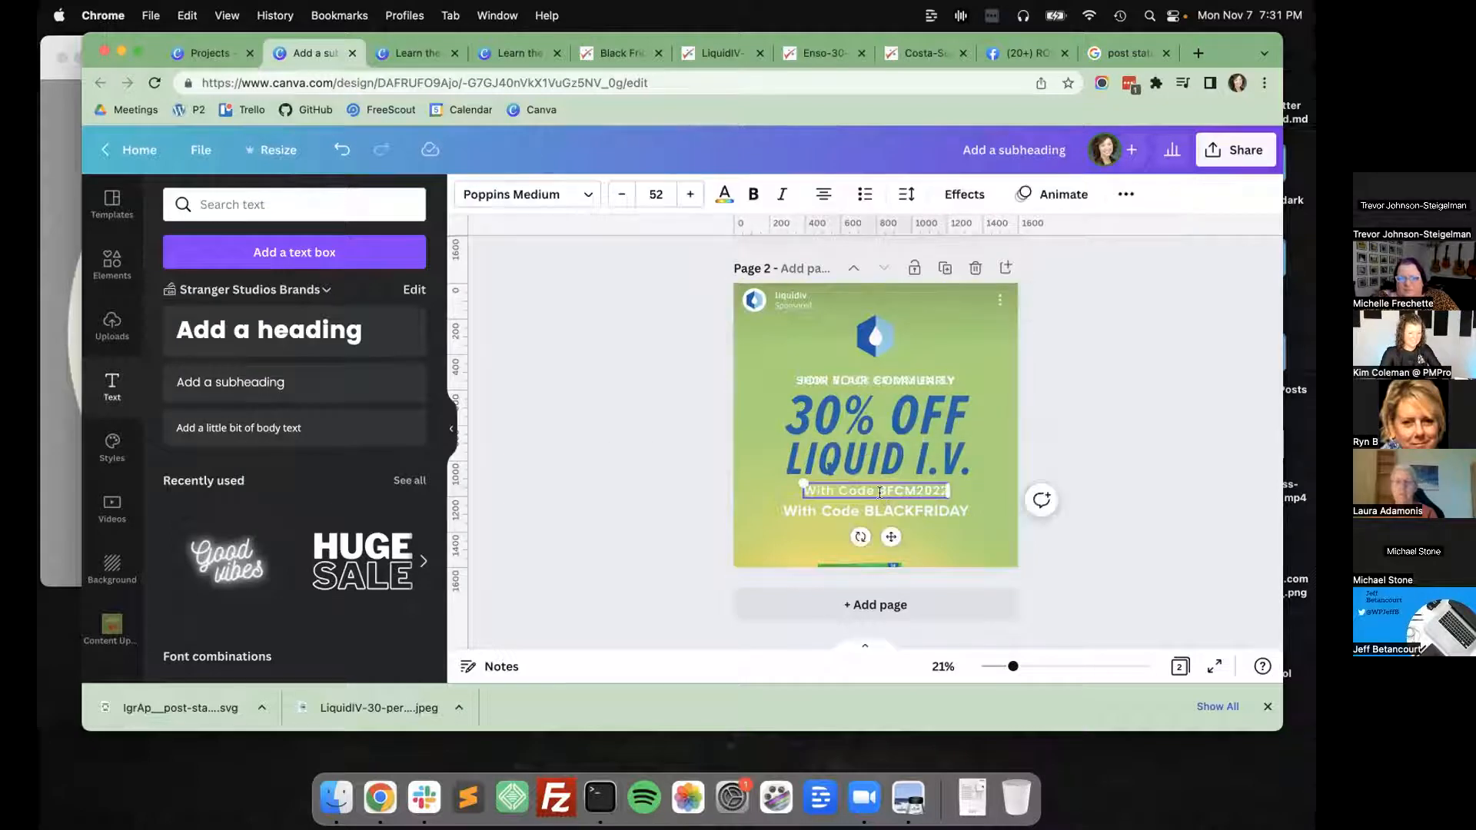
pyautogui.click(684, 195)
pyautogui.click(685, 194)
pyautogui.click(684, 195)
pyautogui.click(684, 195)
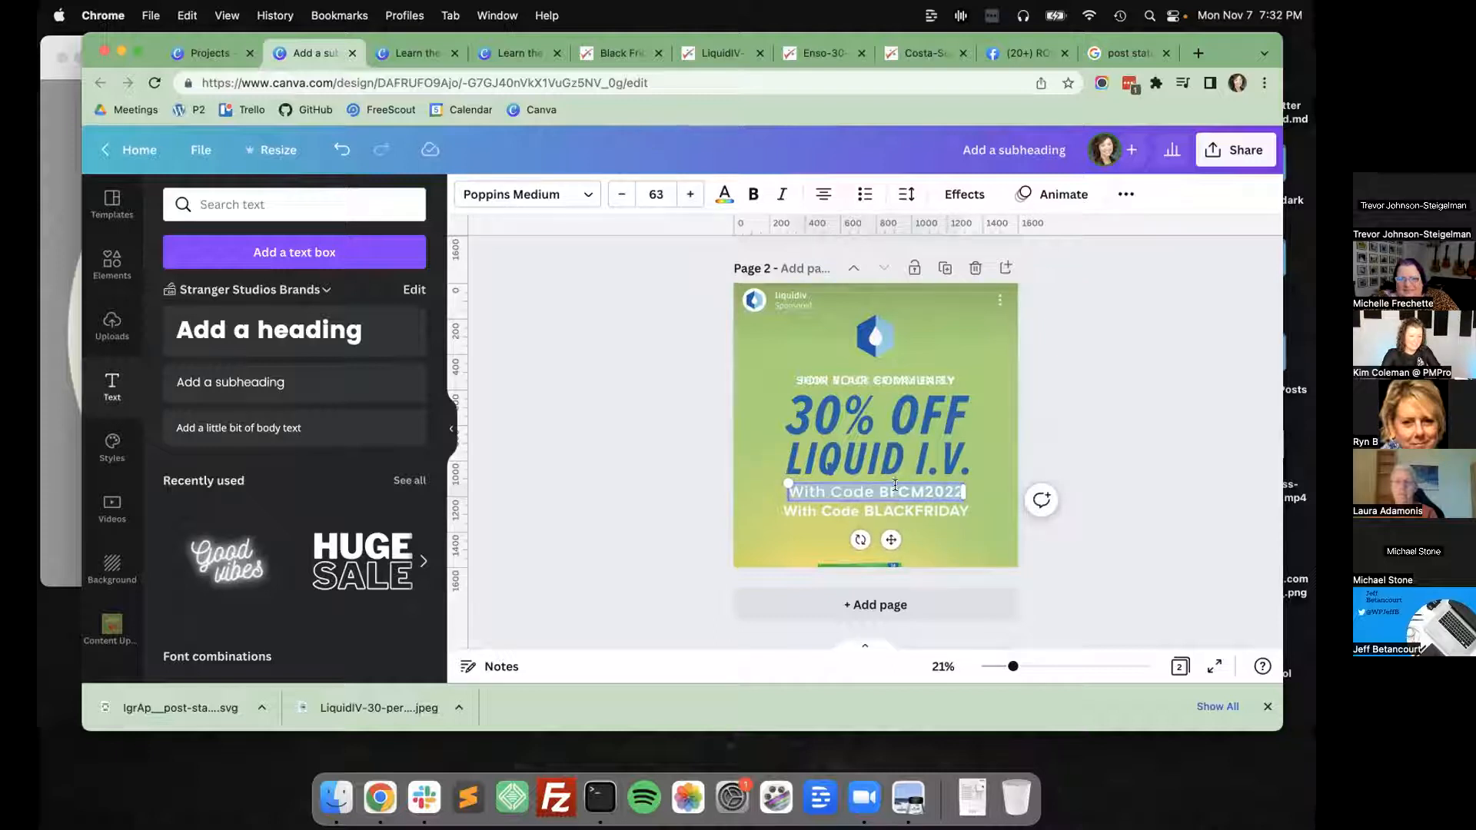
pyautogui.click(659, 504)
pyautogui.moveTo(879, 492); pyautogui.dragTo(885, 514)
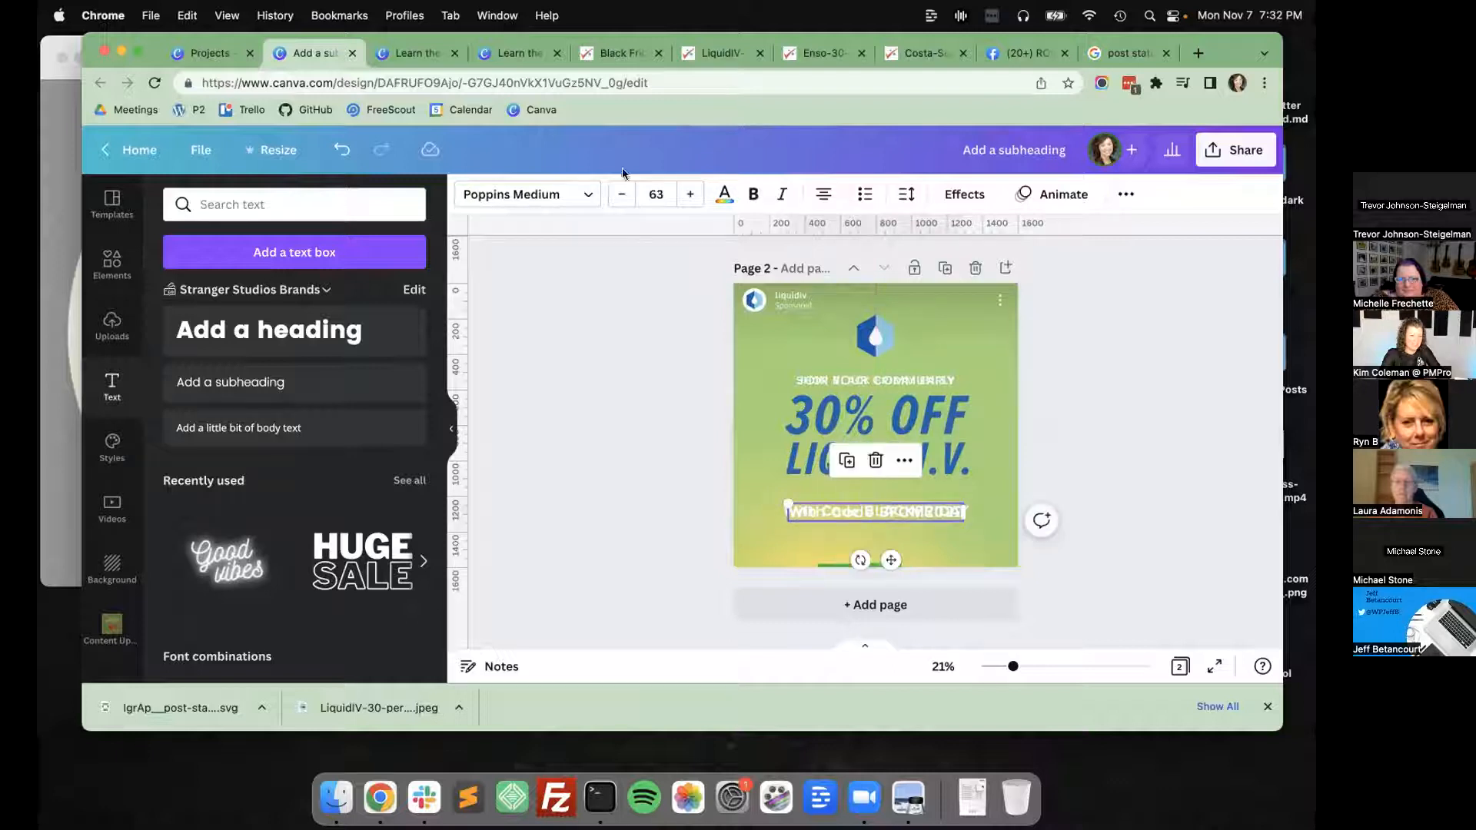
# Move the "JOIN YOUR COMMUNITY" and "With Code BFCM2022" text boxes together from page 2 to page 1.
pyautogui.click(639, 358)
pyautogui.click(814, 507)
pyautogui.click(827, 372)
pyautogui.click(611, 382)
pyautogui.scroll(3, 611, 381)
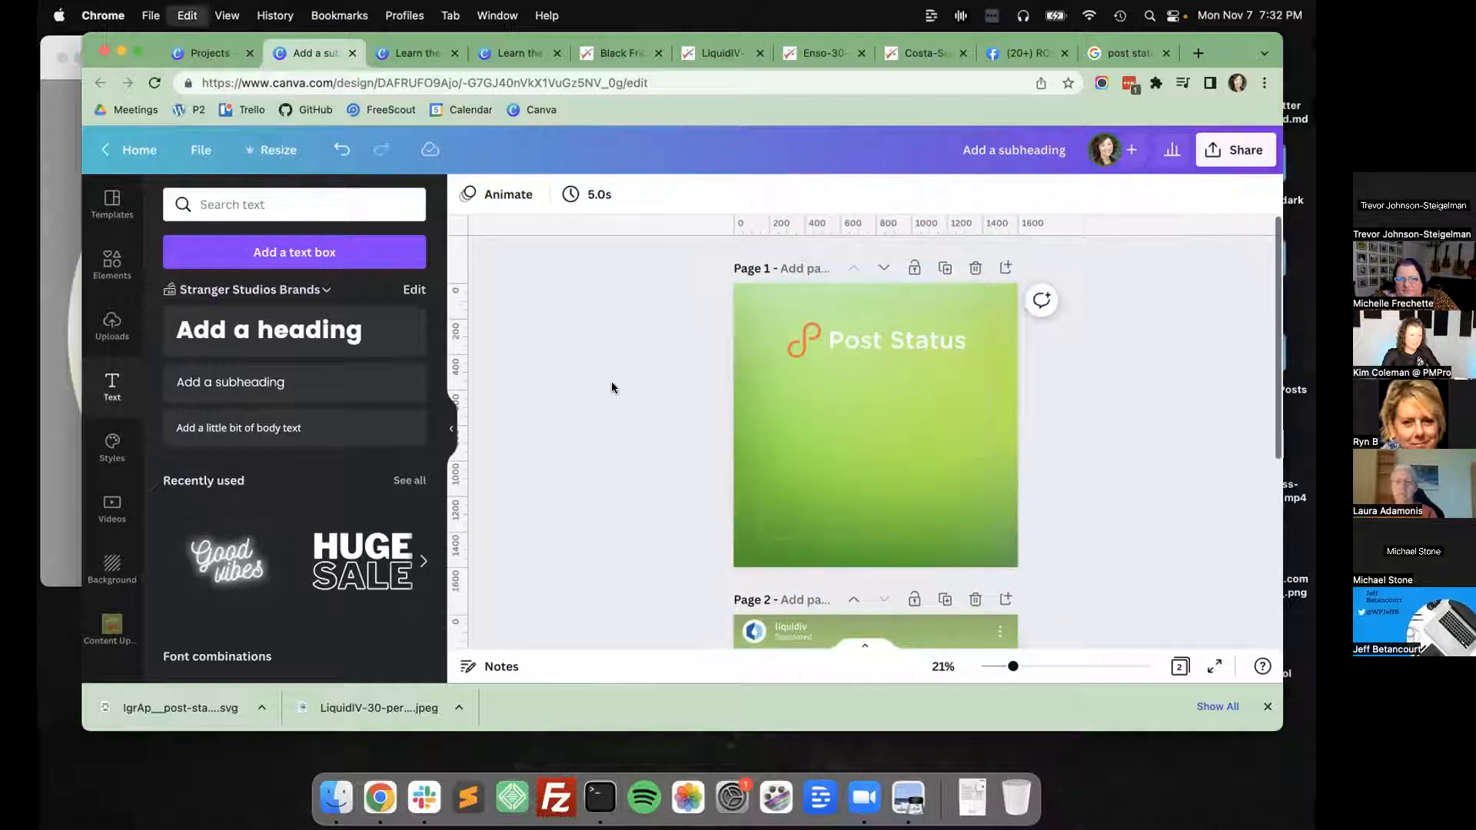
pyautogui.click(748, 388)
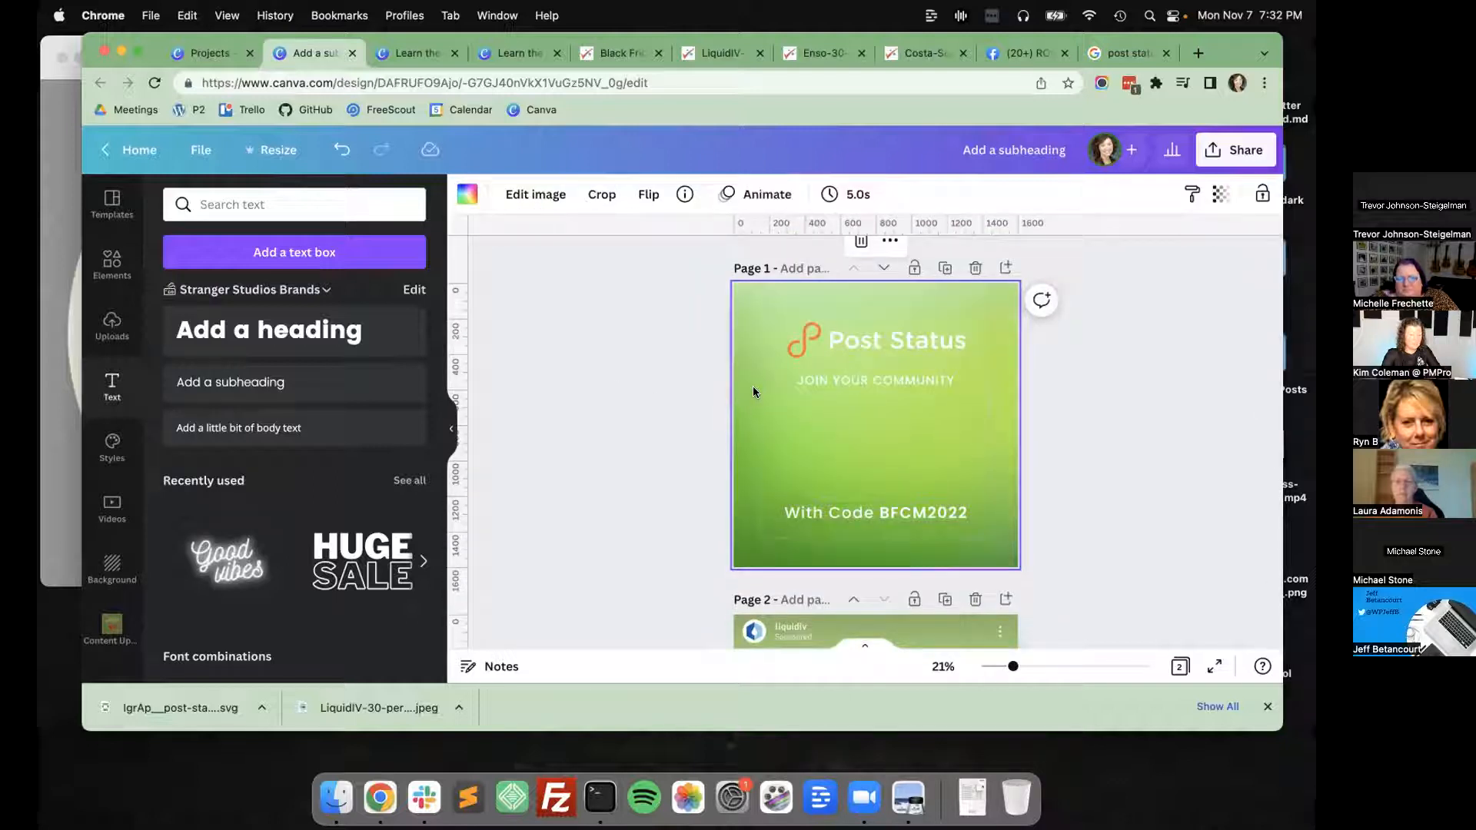
# Search the elements library for "gradient background".
pyautogui.rightClick(741, 400)
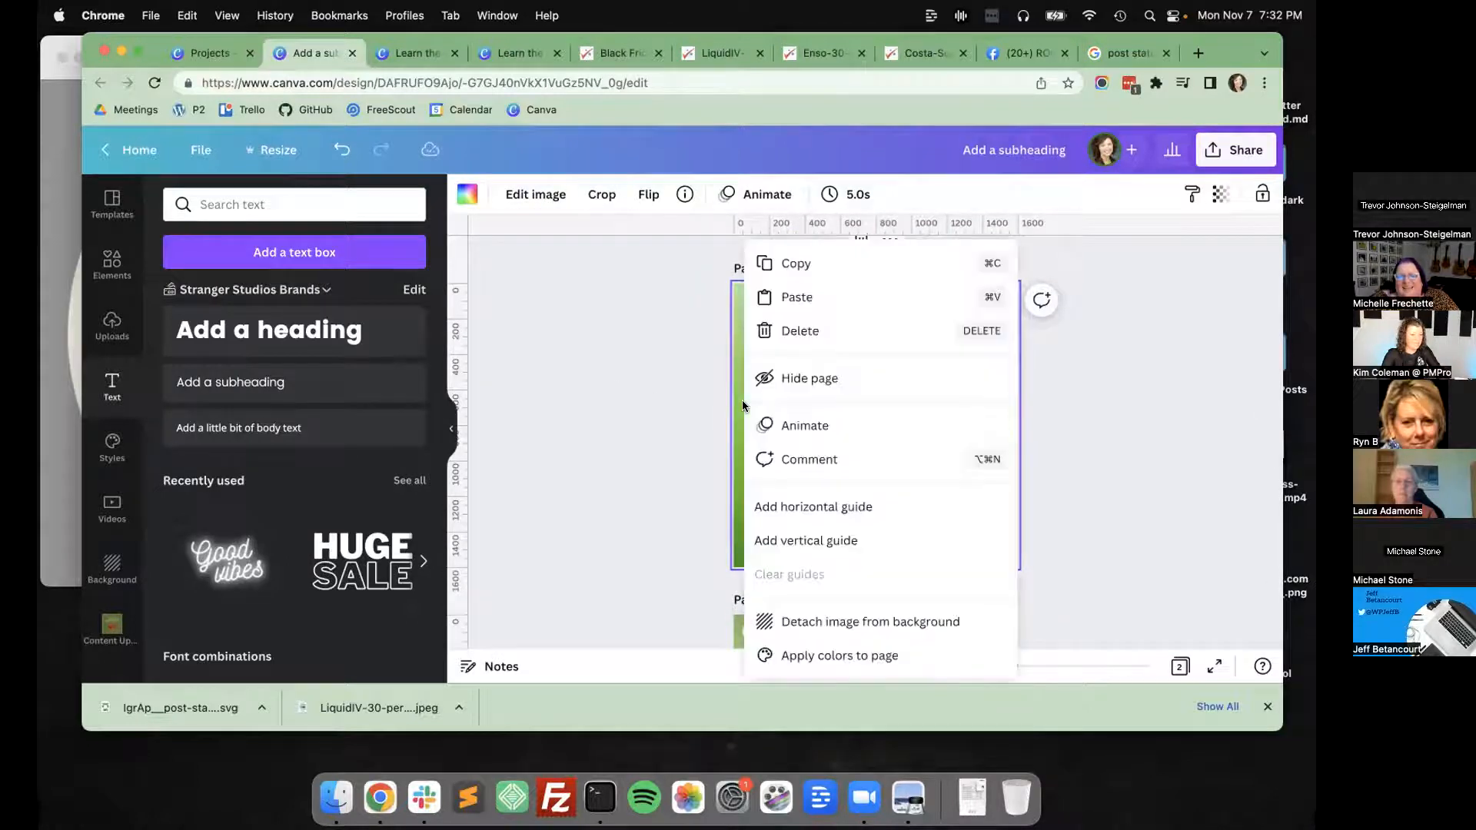
pyautogui.click(615, 354)
pyautogui.click(112, 265)
pyautogui.click(216, 204)
pyautogui.click(532, 413)
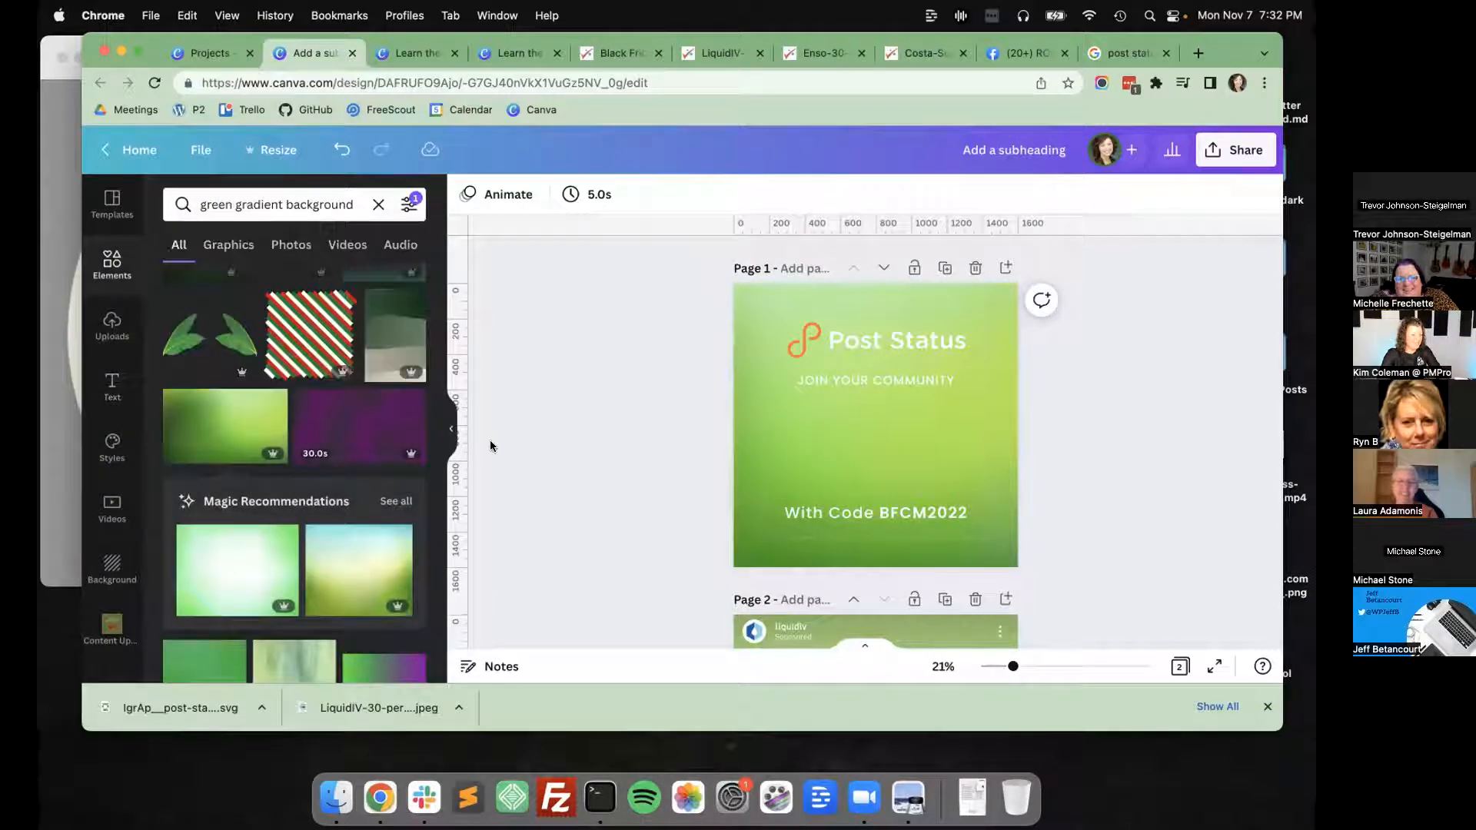
pyautogui.click(247, 206)
pyautogui.press('BackSpace')
pyautogui.press('Return')
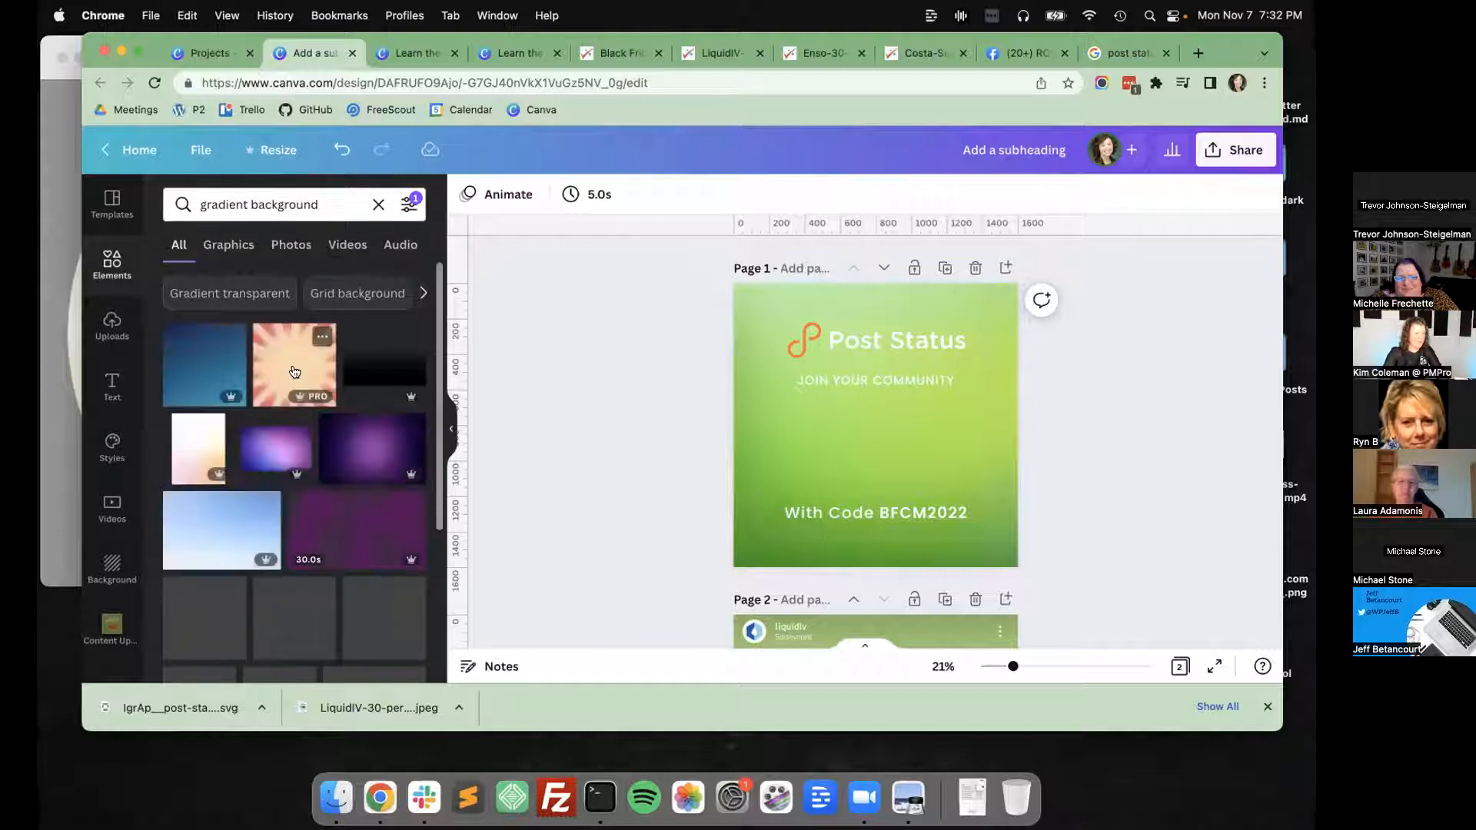
# Delete the green gradient background from page 1 and add the black fading gradient graphic from the results.
pyautogui.click(745, 415)
pyautogui.press('BackSpace')
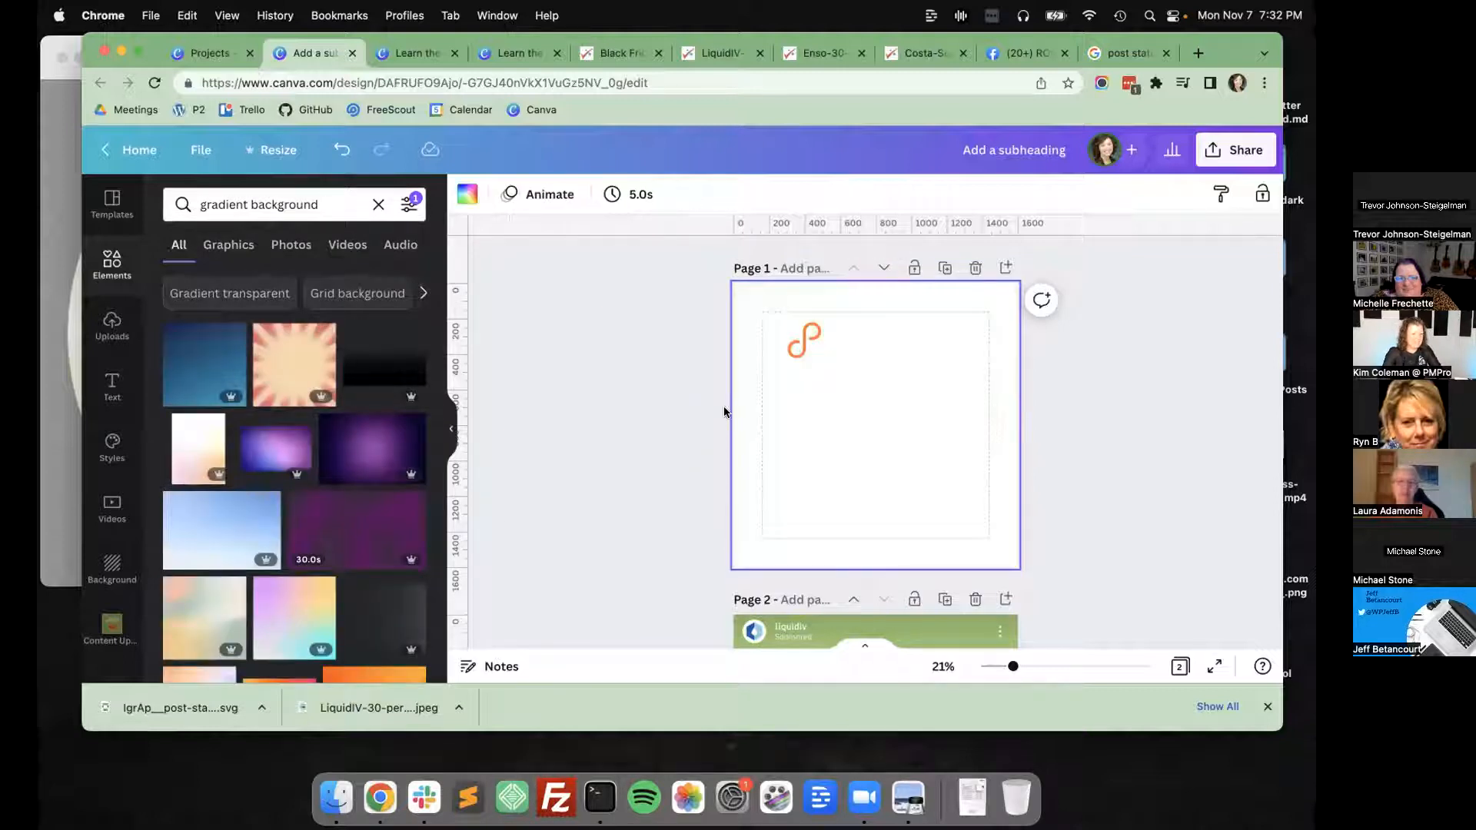
pyautogui.click(374, 615)
# Set the page 1 background to a custom dark grey, #54504D.
pyautogui.click(747, 348)
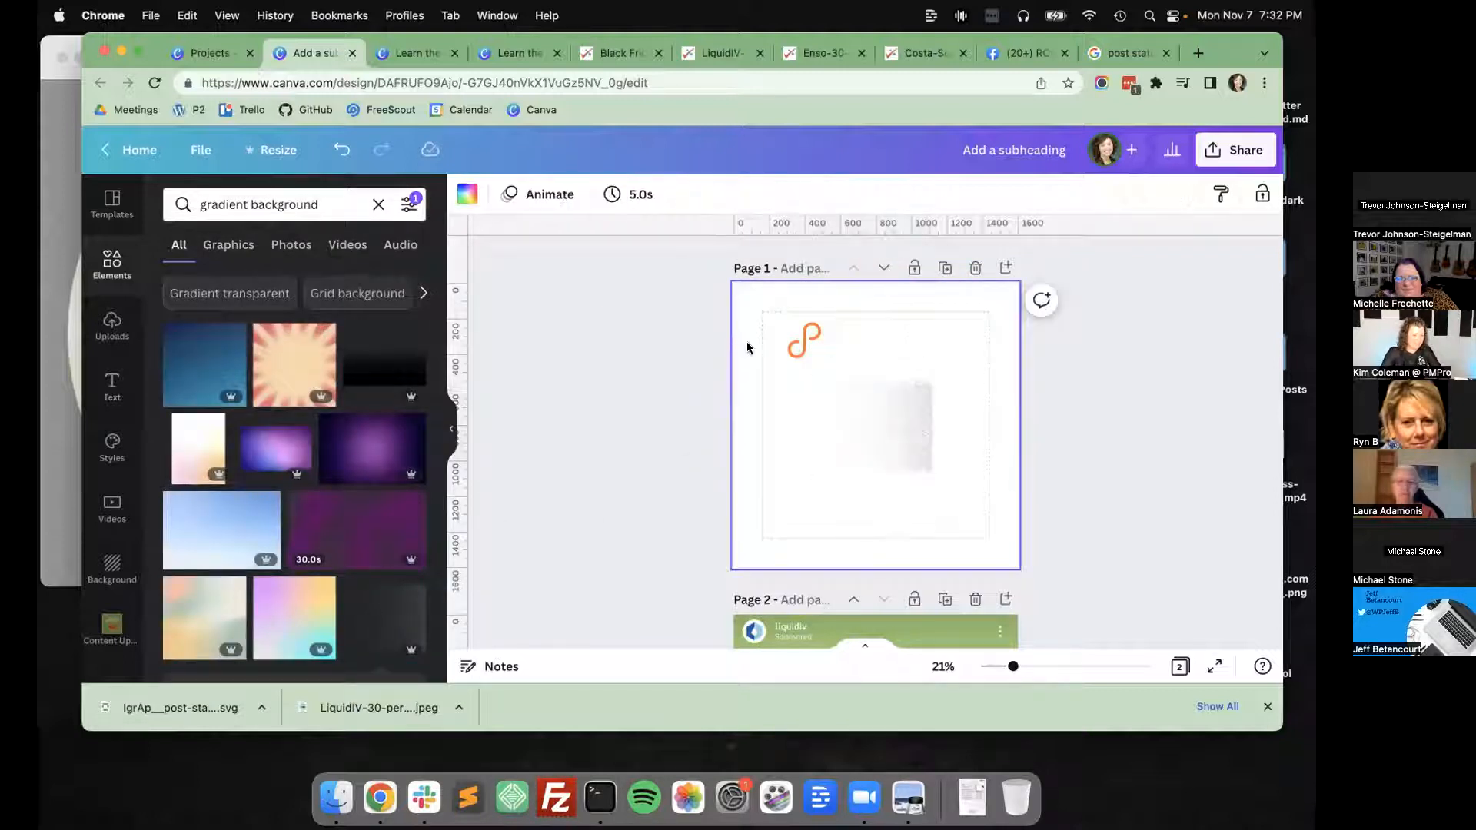
pyautogui.click(460, 198)
pyautogui.scroll(-6, 289, 371)
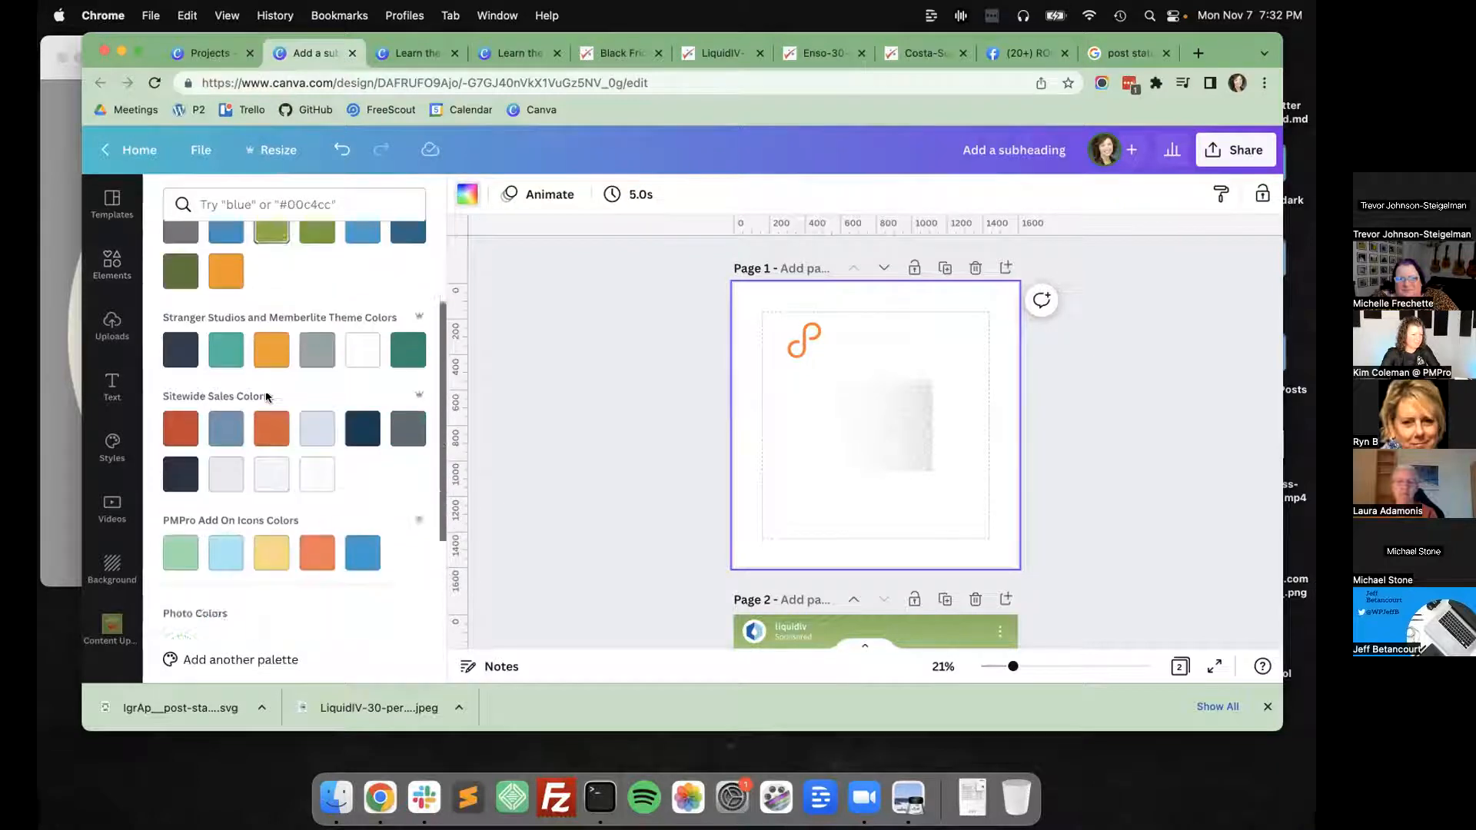
pyautogui.scroll(6, 192, 341)
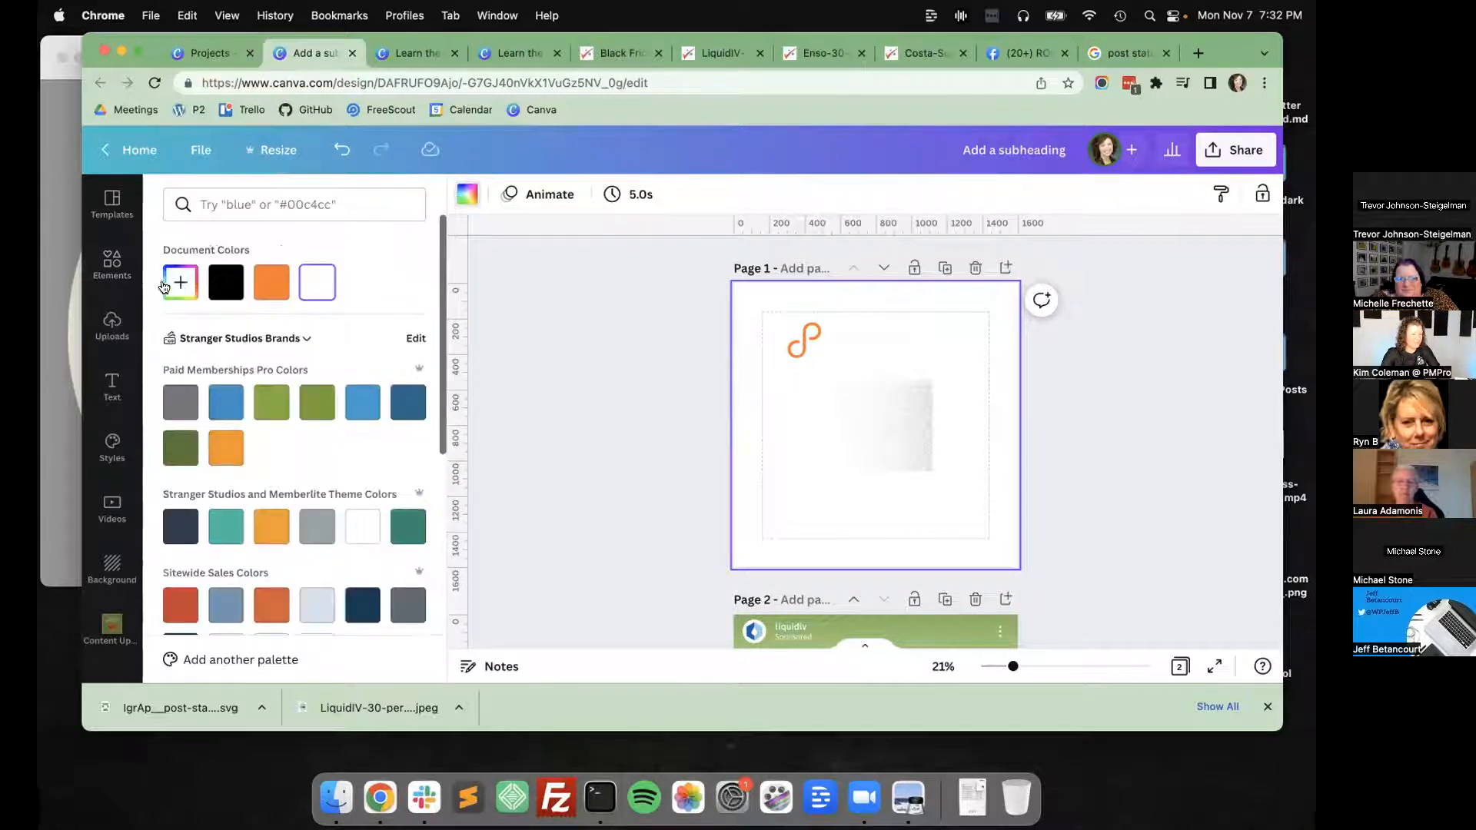
pyautogui.scroll(-6, 265, 515)
pyautogui.scroll(6, 268, 506)
pyautogui.click(180, 282)
pyautogui.moveTo(190, 389)
pyautogui.mouseDown()
pyautogui.moveTo(187, 367)
pyautogui.moveTo(183, 386)
pyautogui.mouseUp()
pyautogui.moveTo(185, 388)
pyautogui.mouseDown()
pyautogui.moveTo(199, 429)
pyautogui.moveTo(192, 384)
pyautogui.mouseUp()
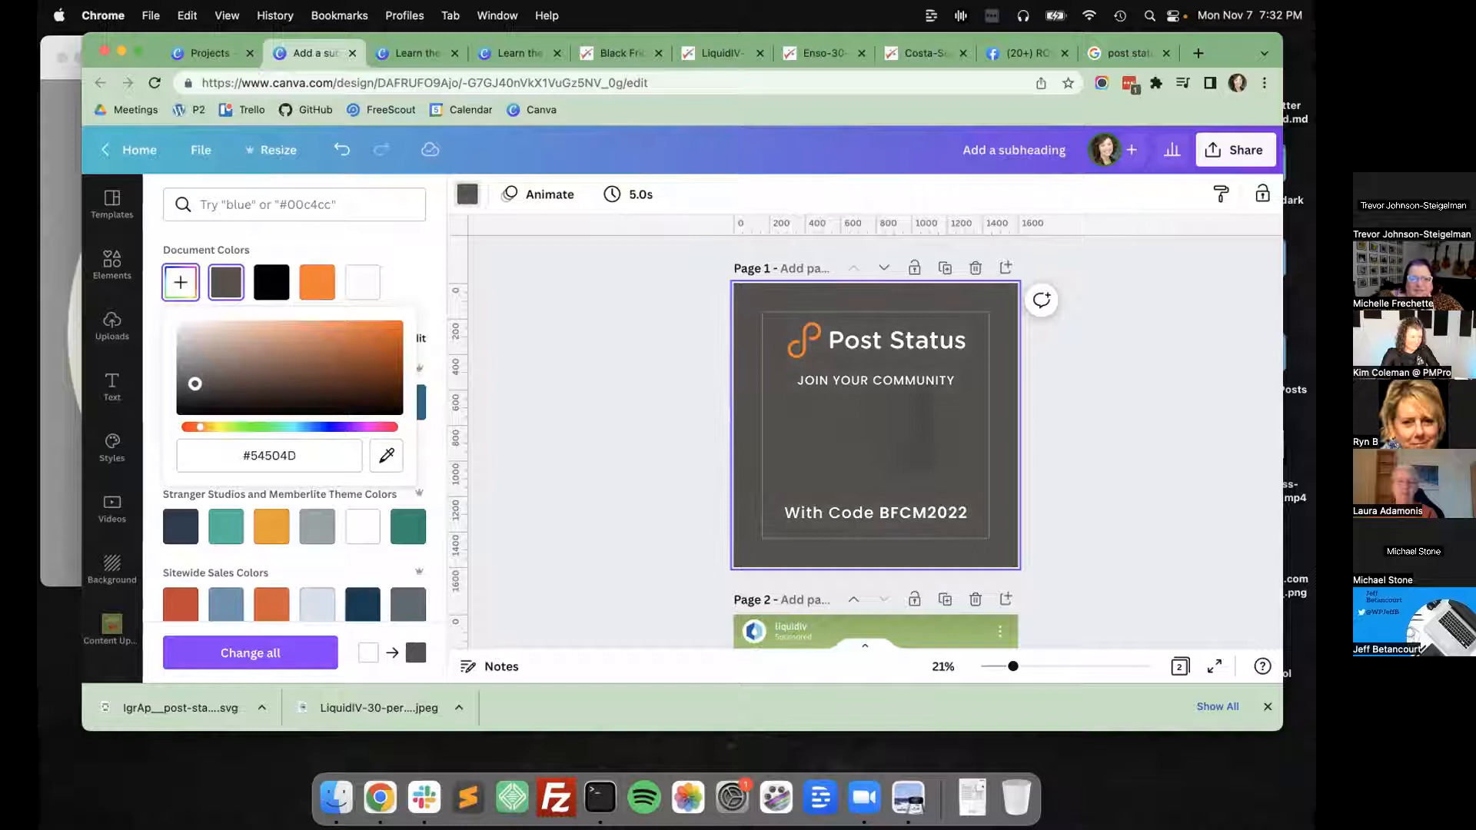
# Enlarge the black gradient graphic to span the full height of page 1 and shift it to the right.
pyautogui.click(560, 481)
pyautogui.moveTo(867, 444); pyautogui.dragTo(665, 567)
pyautogui.click(1102, 196)
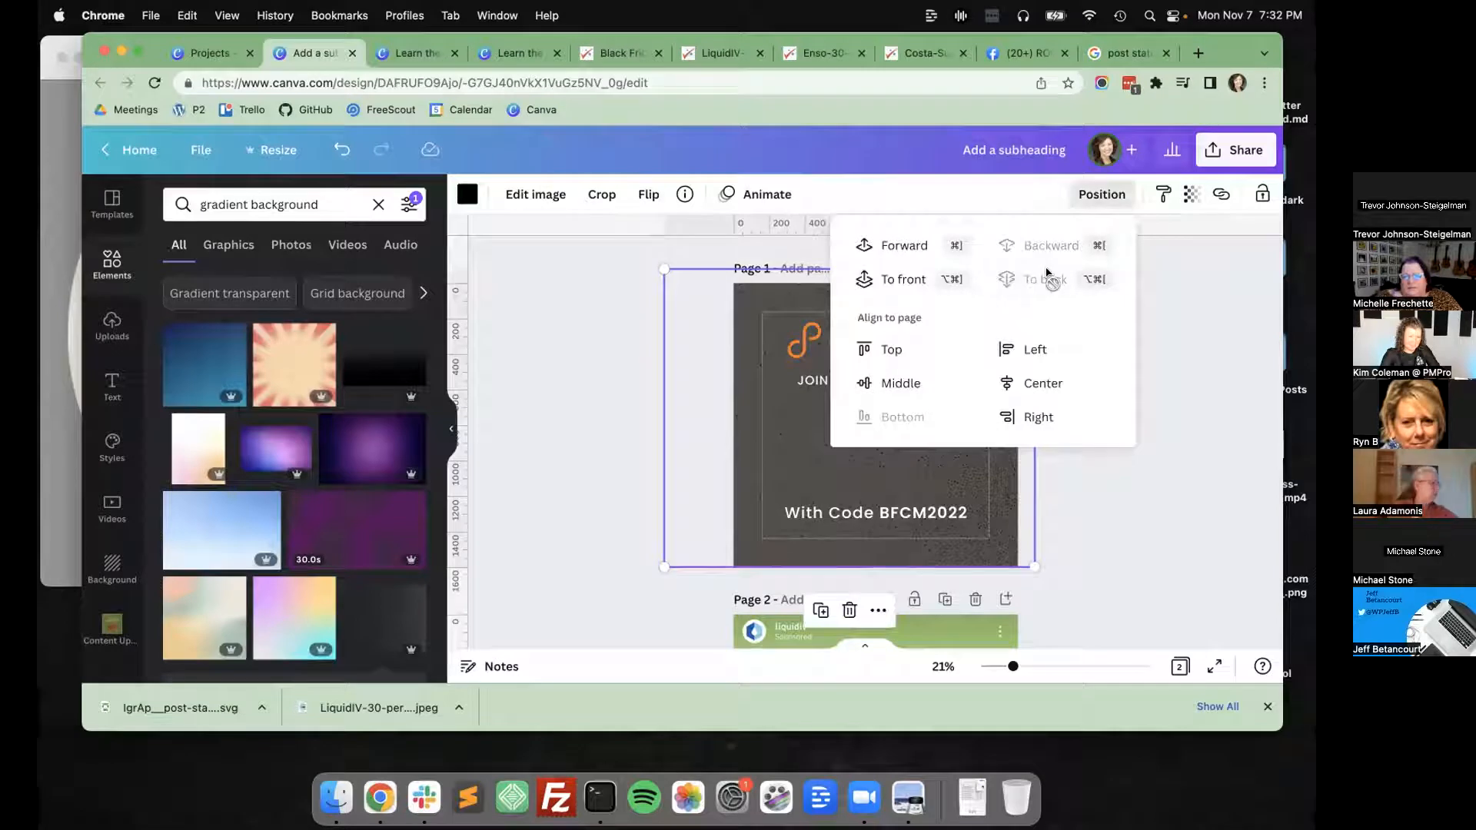
pyautogui.click(1252, 363)
pyautogui.moveTo(936, 432); pyautogui.dragTo(996, 431)
pyautogui.click(695, 431)
# Add a "$100" text box below "JOIN YOUR COMMUNITY" on page 1 and set its font size to 160.
pyautogui.scroll(-2, 661, 406)
pyautogui.scroll(-2, 661, 406)
pyautogui.scroll(4, 662, 406)
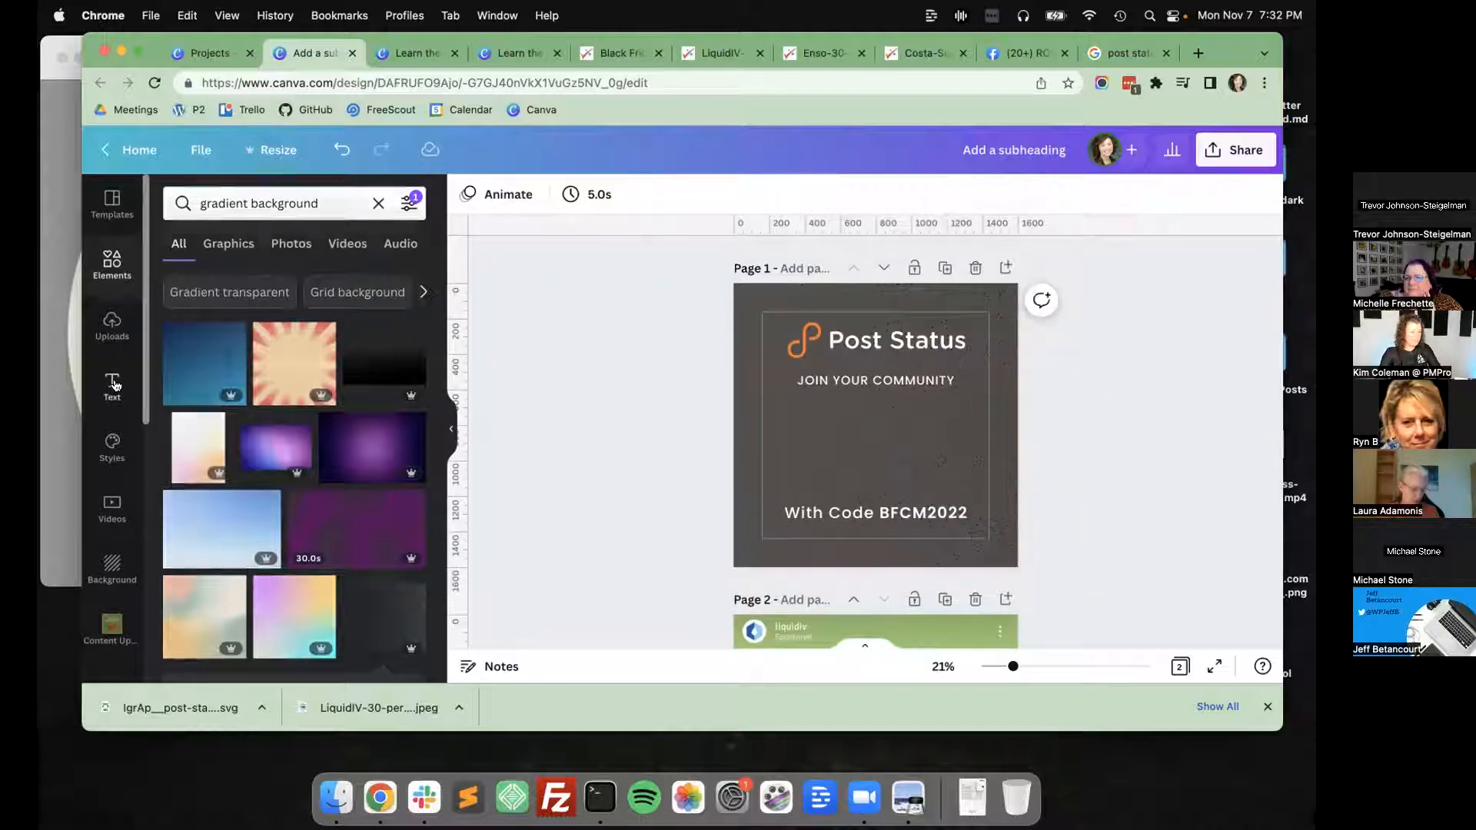
pyautogui.click(112, 382)
pyautogui.click(874, 421)
pyautogui.doubleClick(875, 422)
pyautogui.click(646, 192)
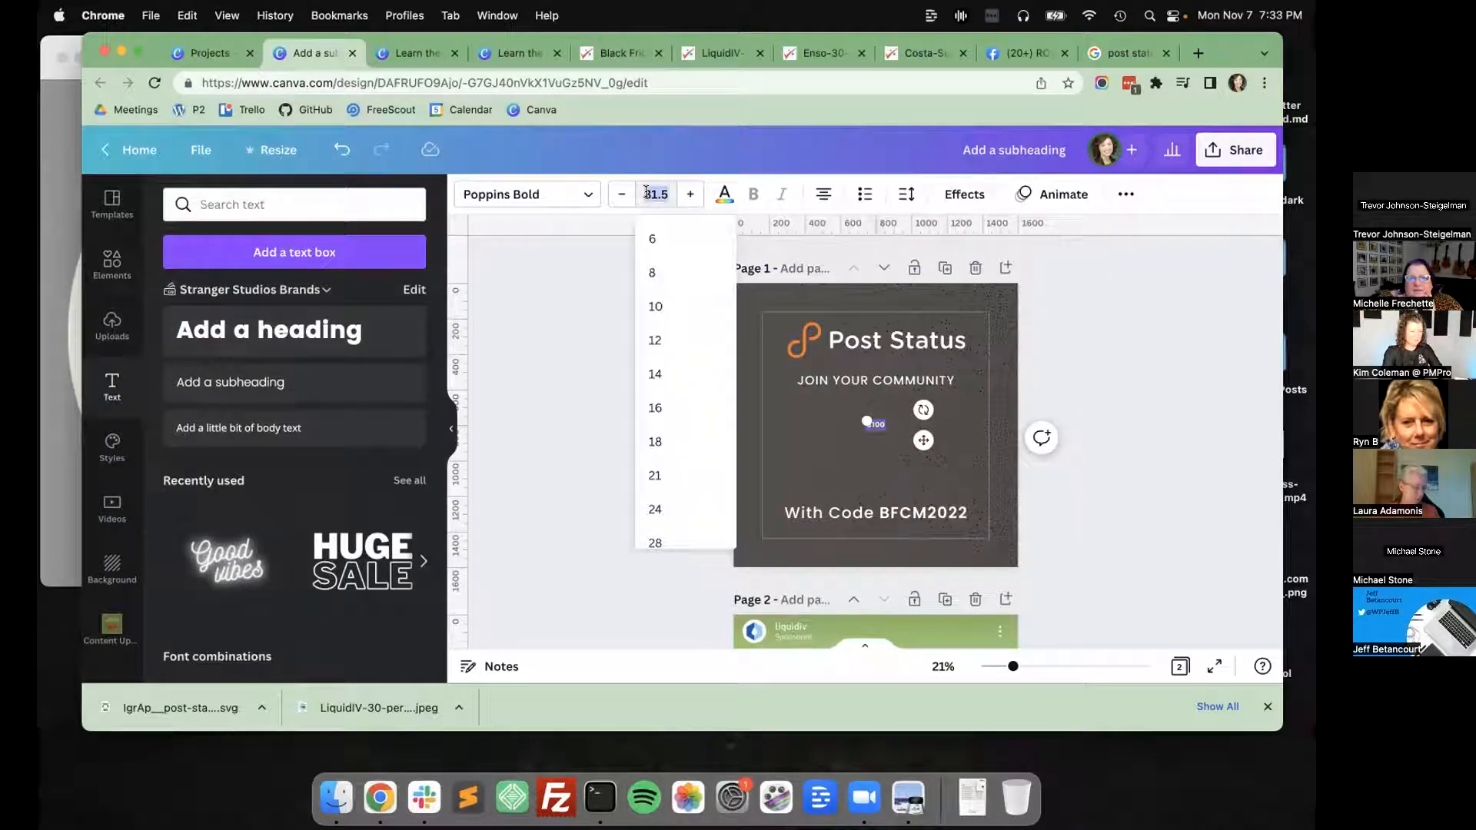
pyautogui.write('160')
pyautogui.press('Return')
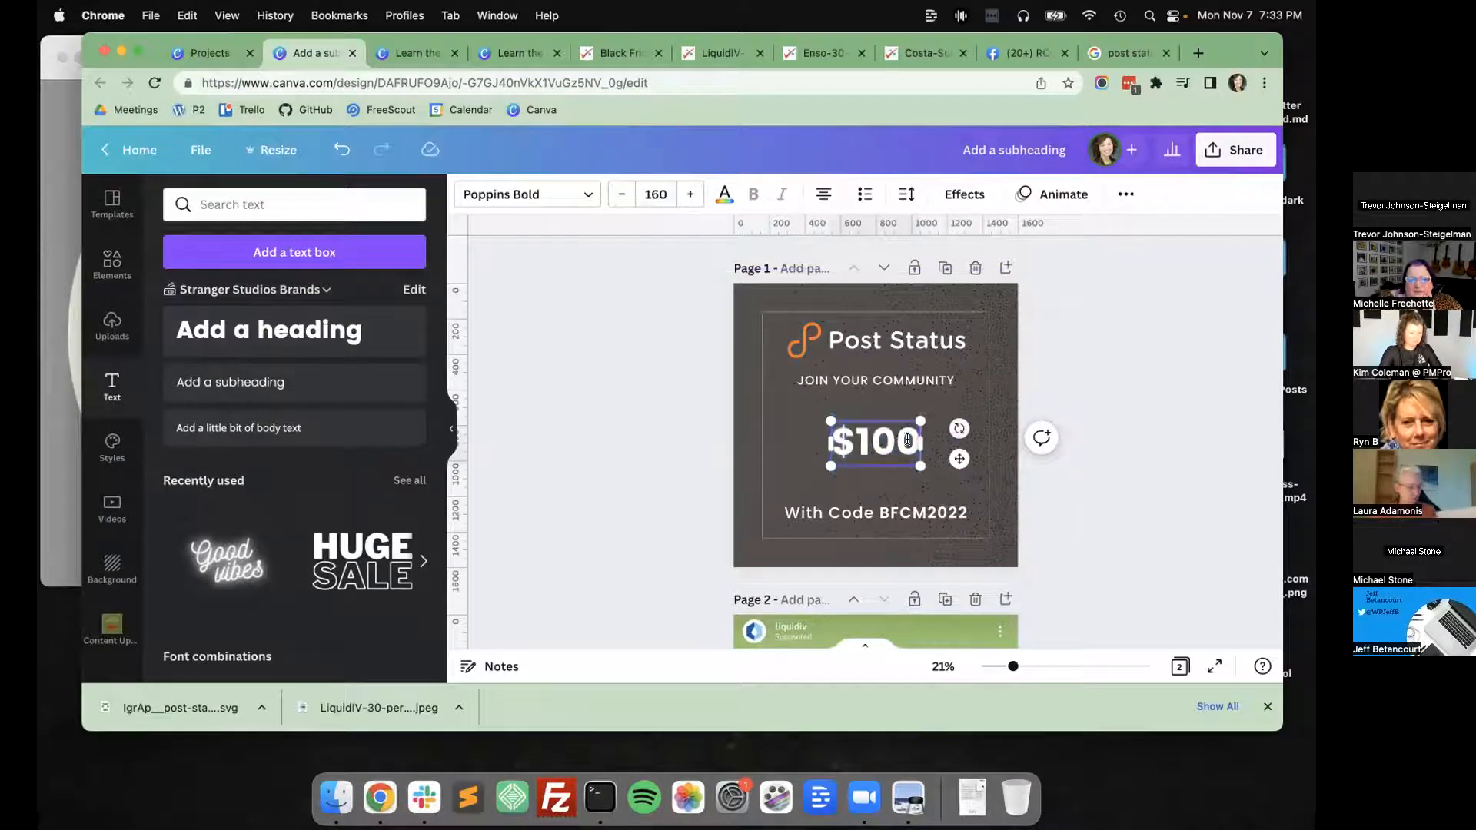
# Extend the "$100" text to read "$100 OFF", using the ad on page 2 as reference.
pyautogui.scroll(-3, 874, 469)
pyautogui.scroll(3, 875, 462)
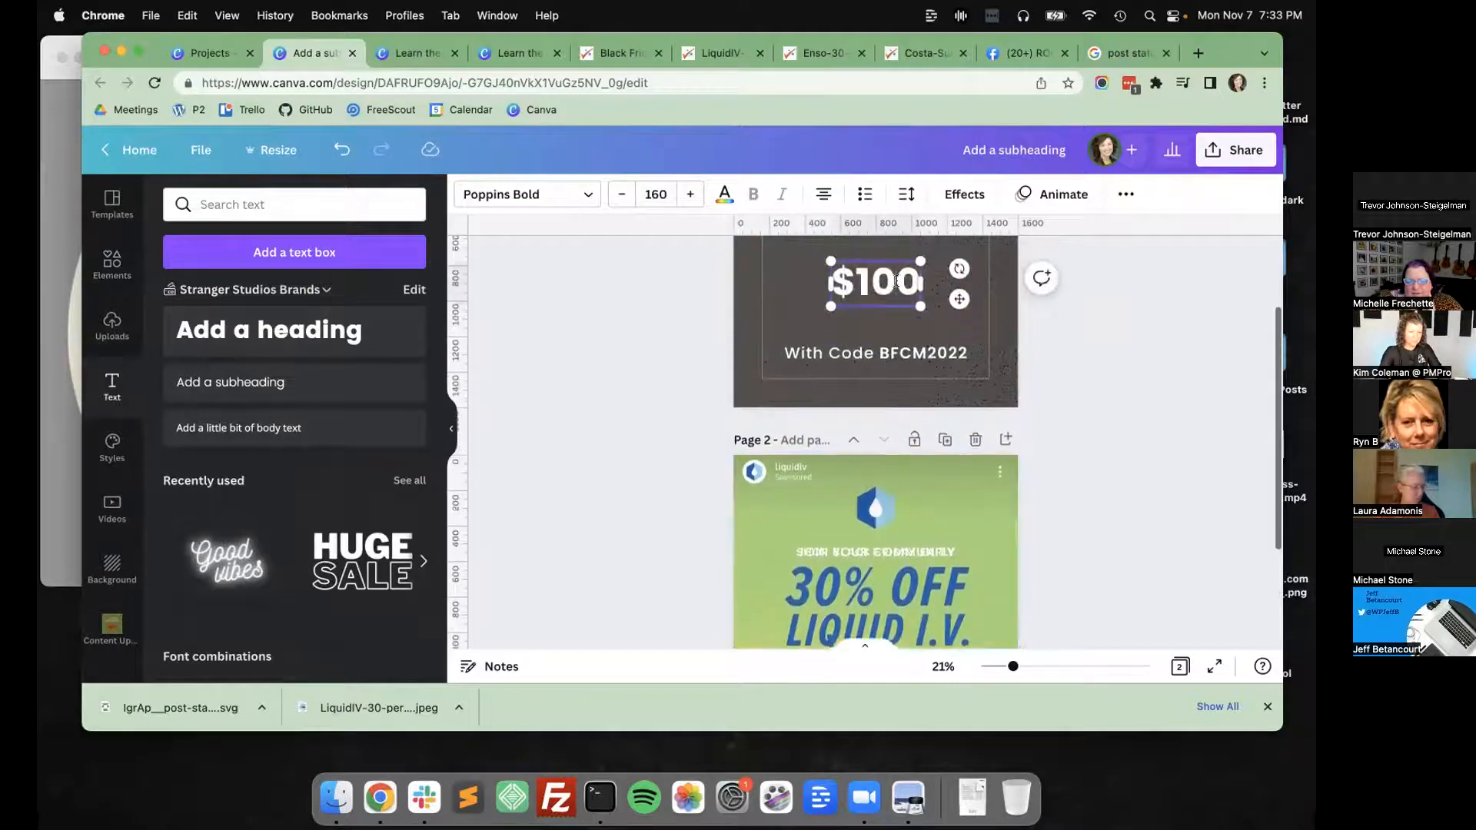
pyautogui.scroll(4, 896, 282)
pyautogui.write('OFF')
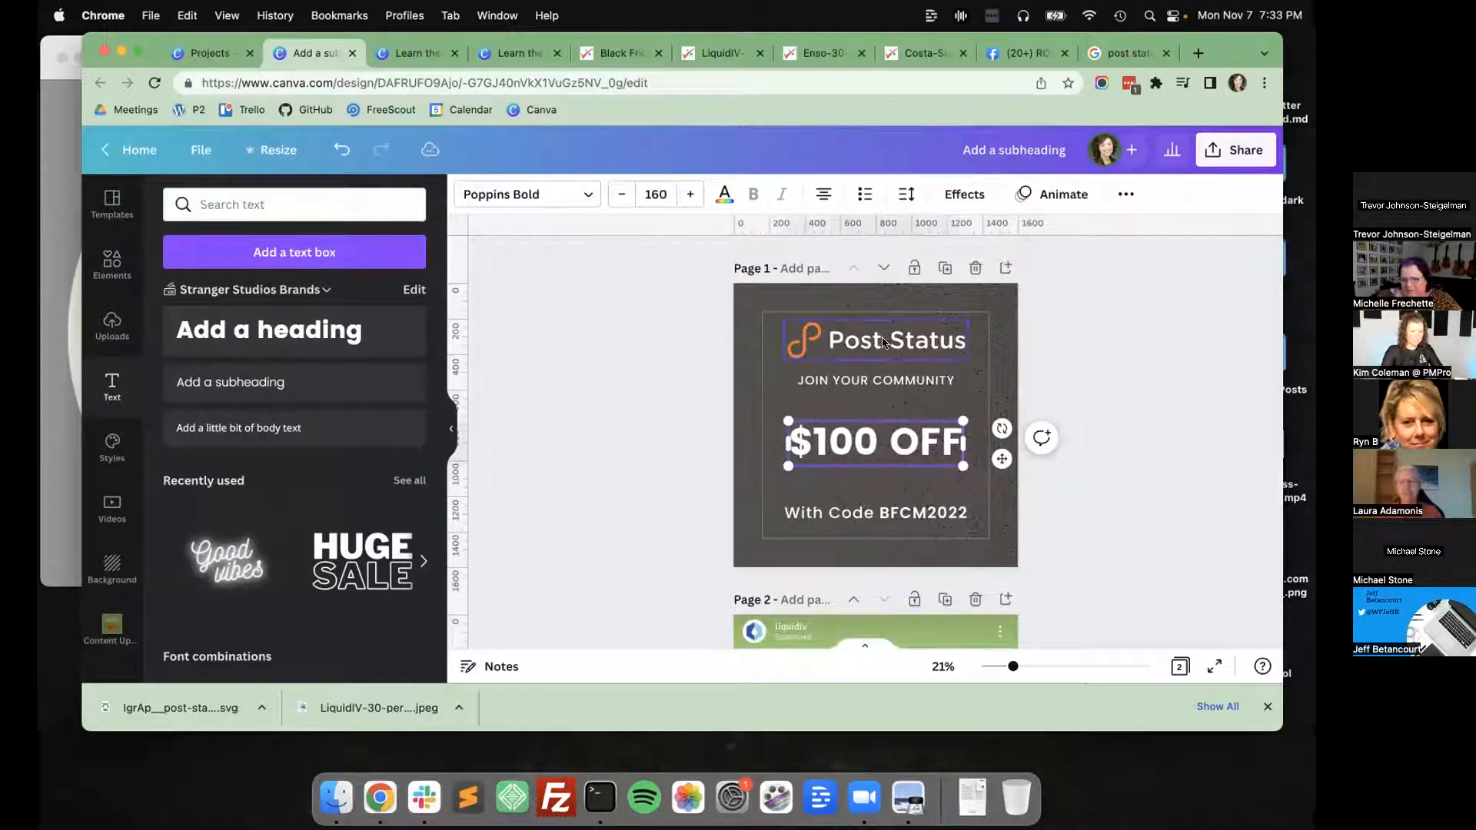
pyautogui.scroll(-3, 883, 341)
pyautogui.scroll(3, 612, 303)
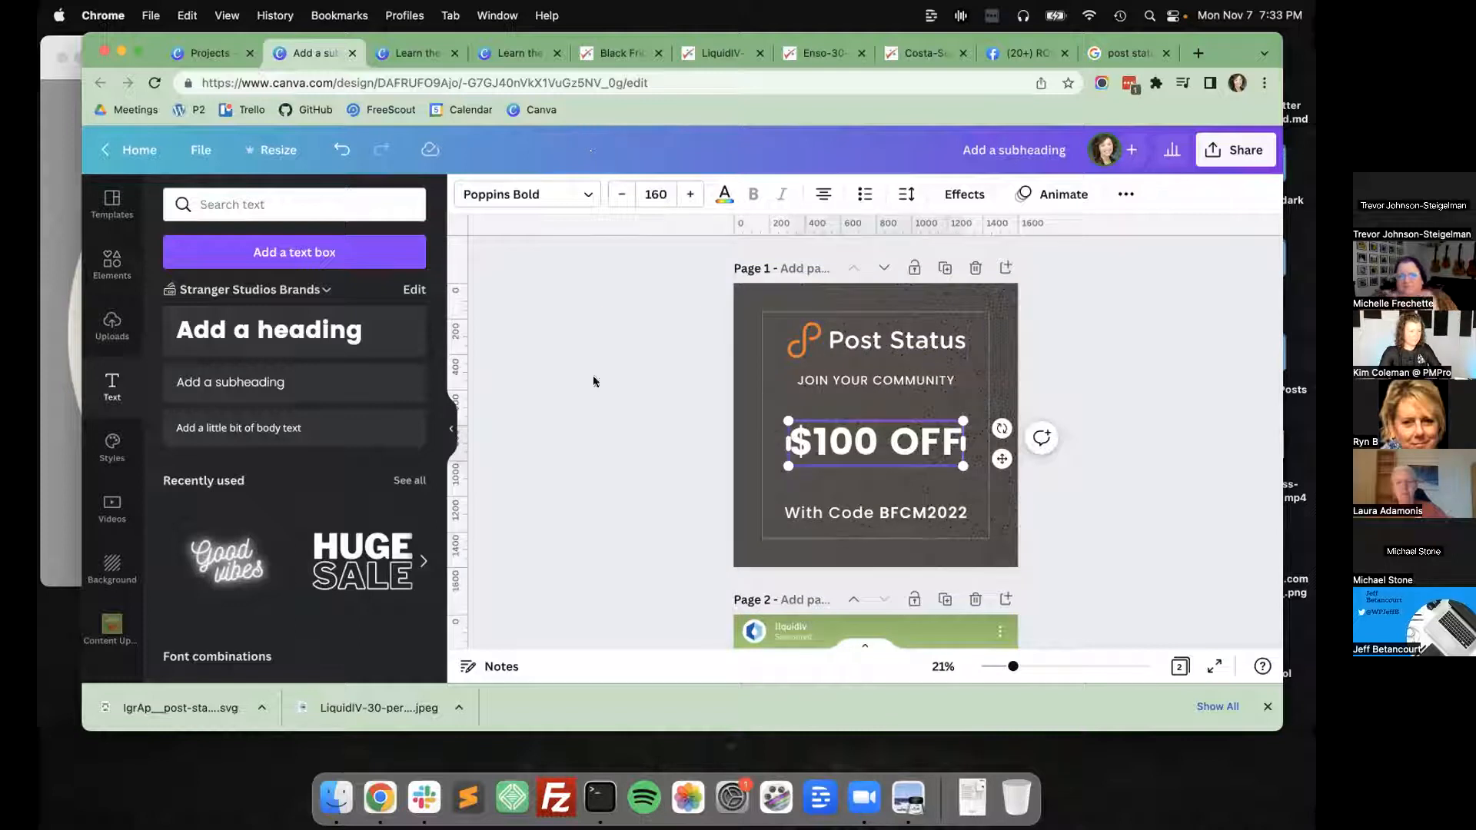
pyautogui.click(675, 550)
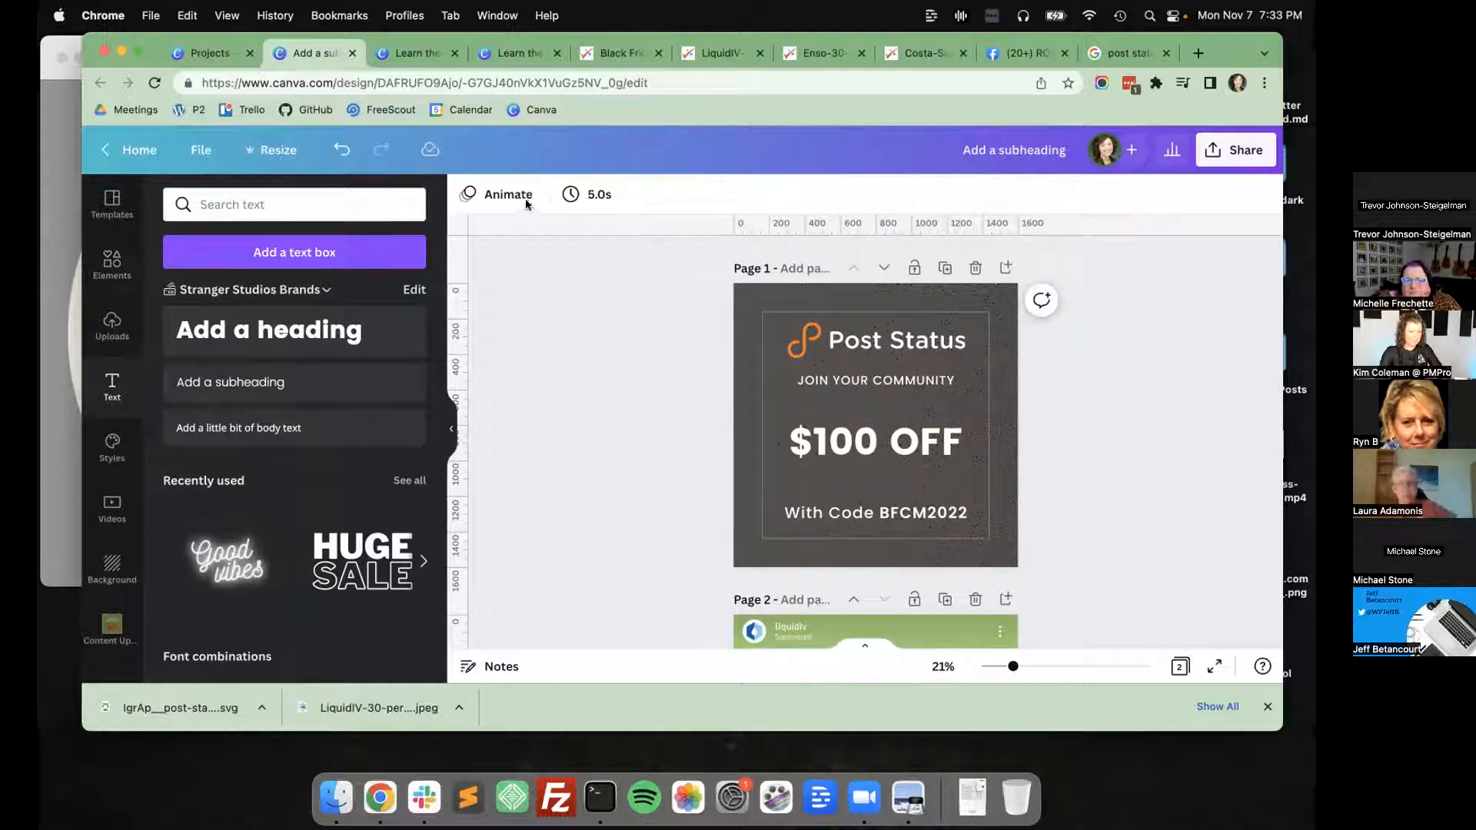
# Change the page 1 background colour to #2F3640.
pyautogui.moveTo(777, 343); pyautogui.dragTo(915, 346)
pyautogui.click(755, 340)
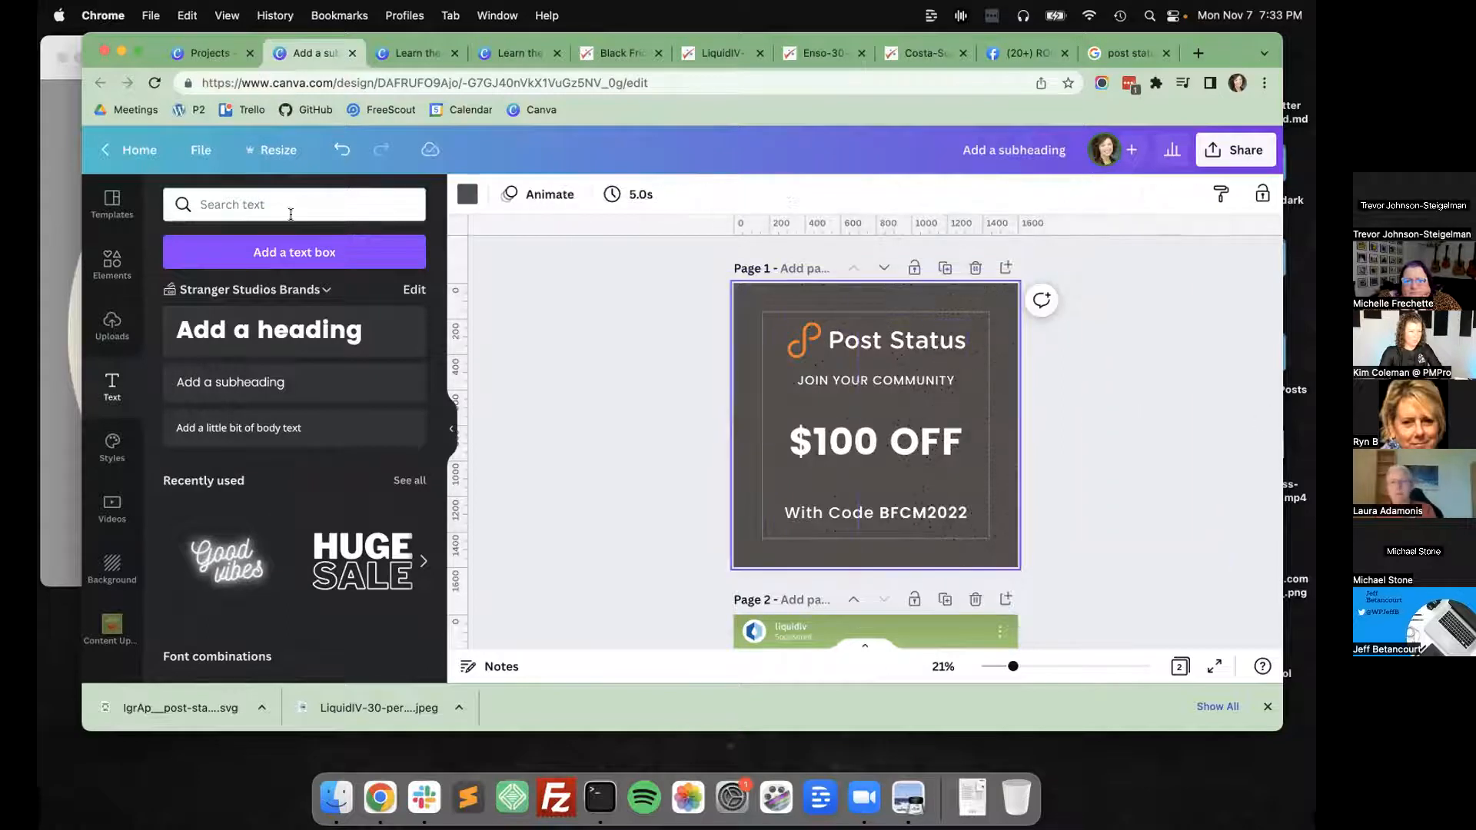
pyautogui.click(468, 194)
pyautogui.click(180, 282)
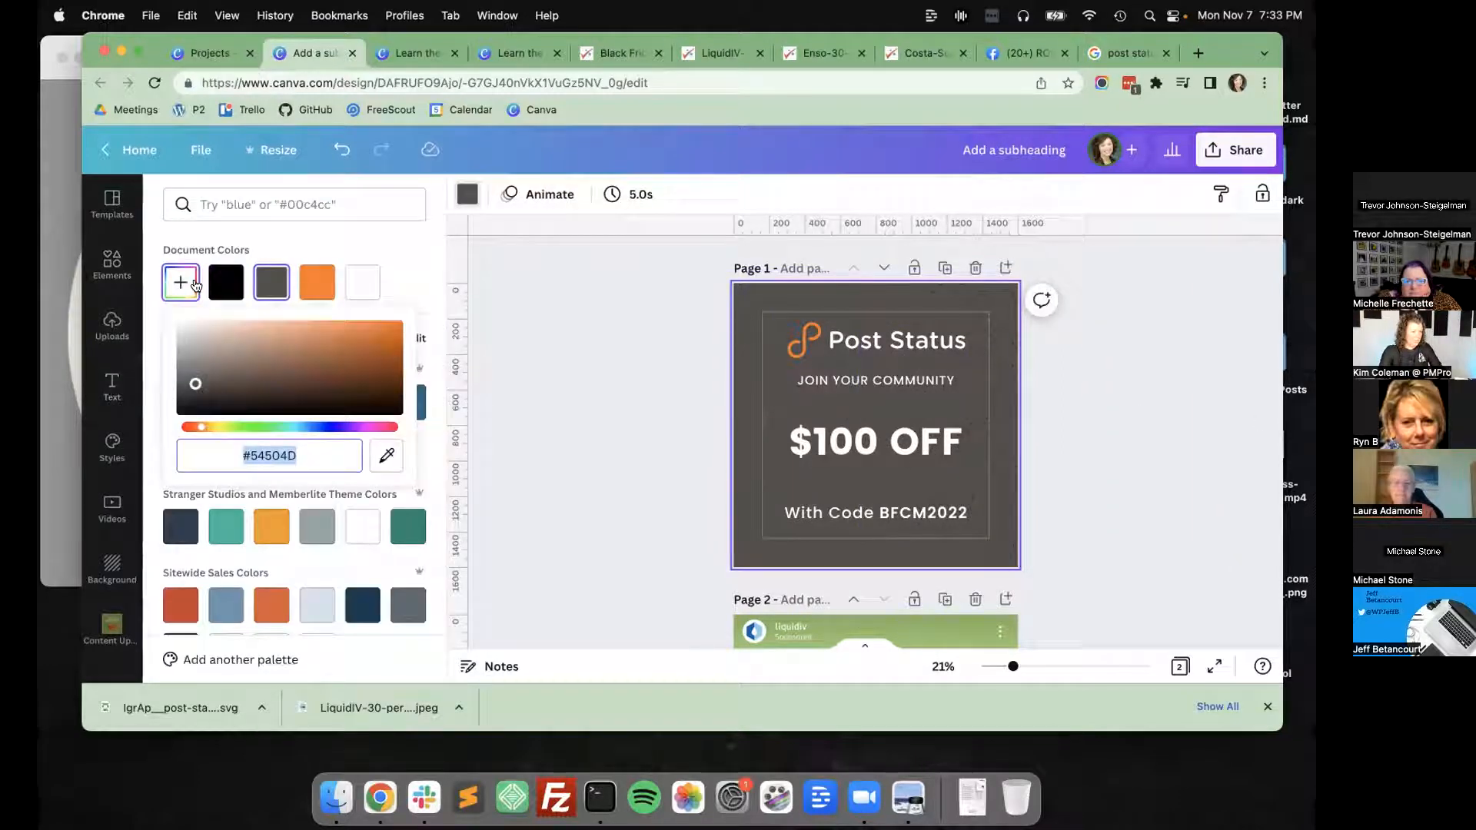
pyautogui.moveTo(267, 454); pyautogui.dragTo(358, 447)
pyautogui.press('super+v')
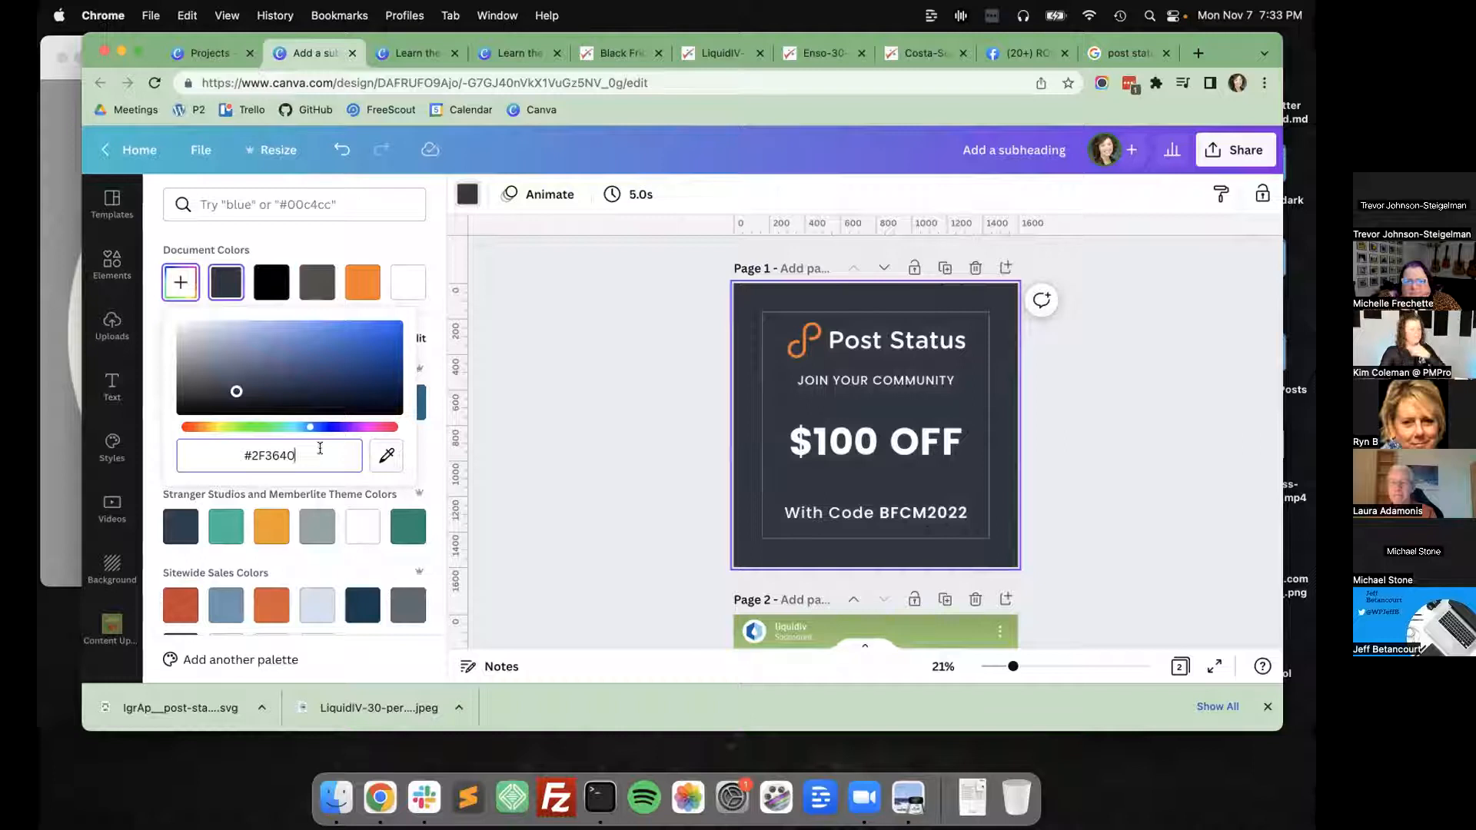
pyautogui.click(383, 454)
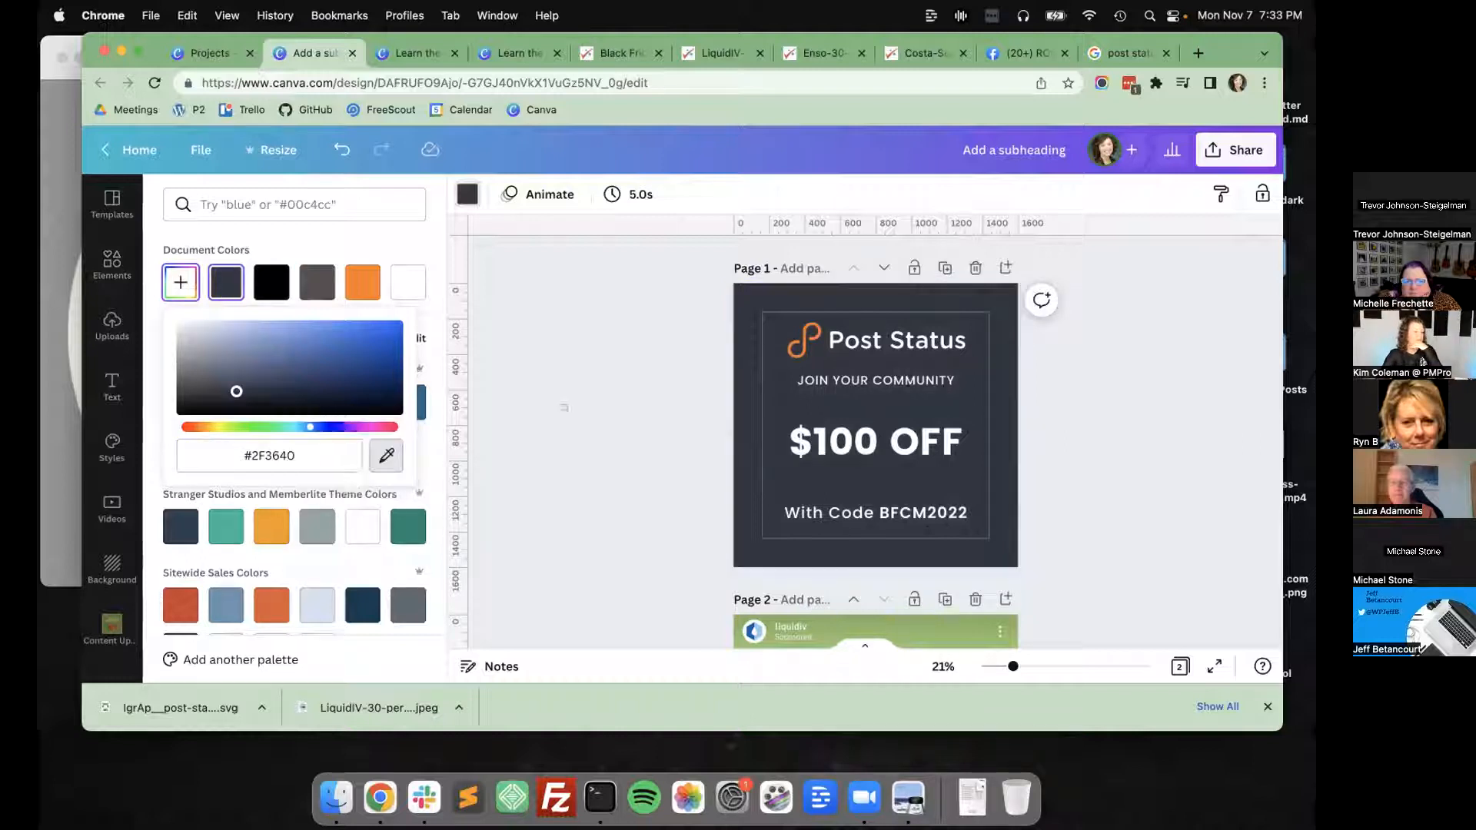
pyautogui.press('Escape')
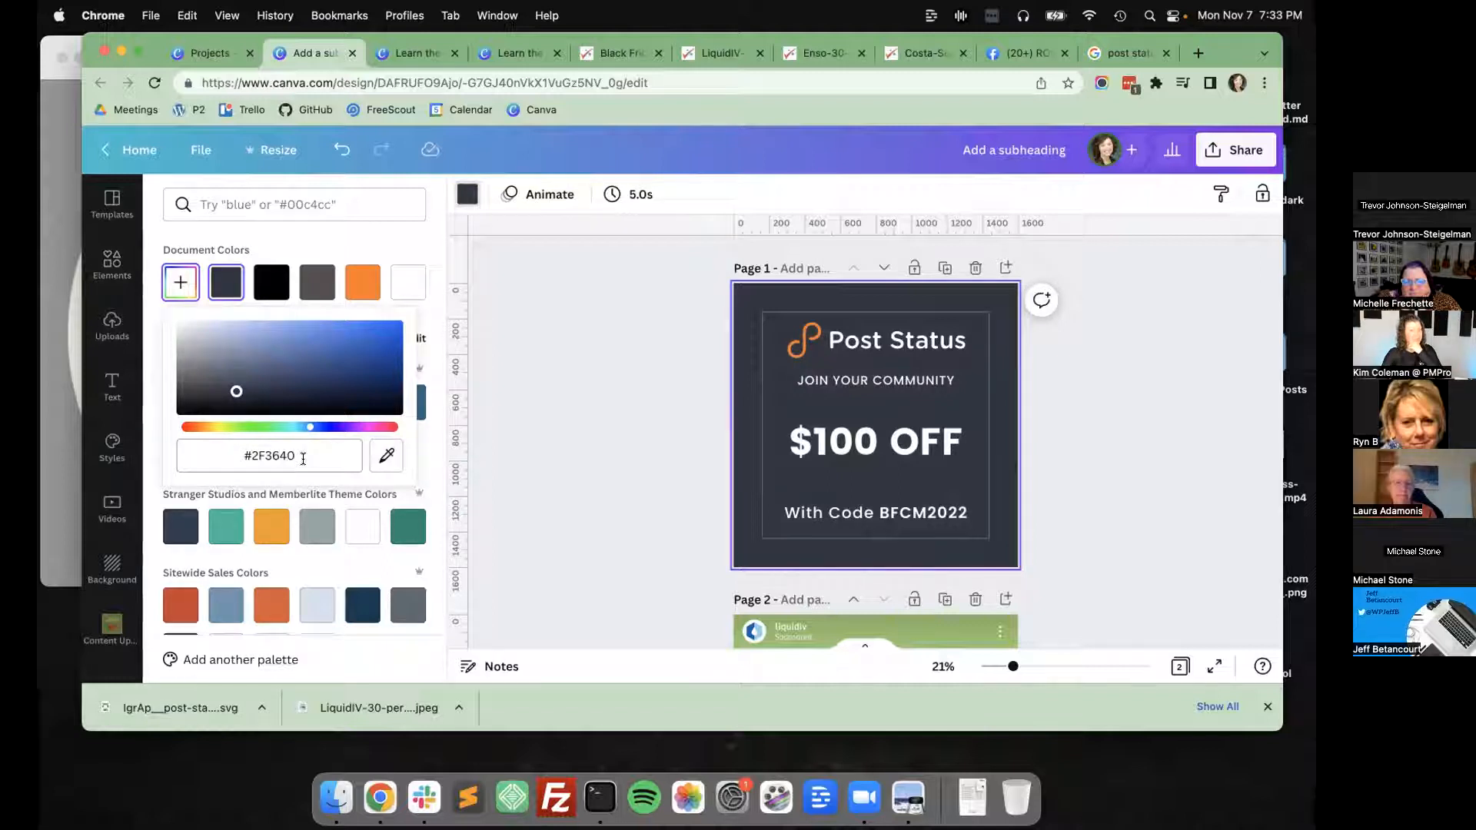
pyautogui.click(520, 417)
# Move the black gradient graphic slightly back to the left over page 1.
pyautogui.click(944, 382)
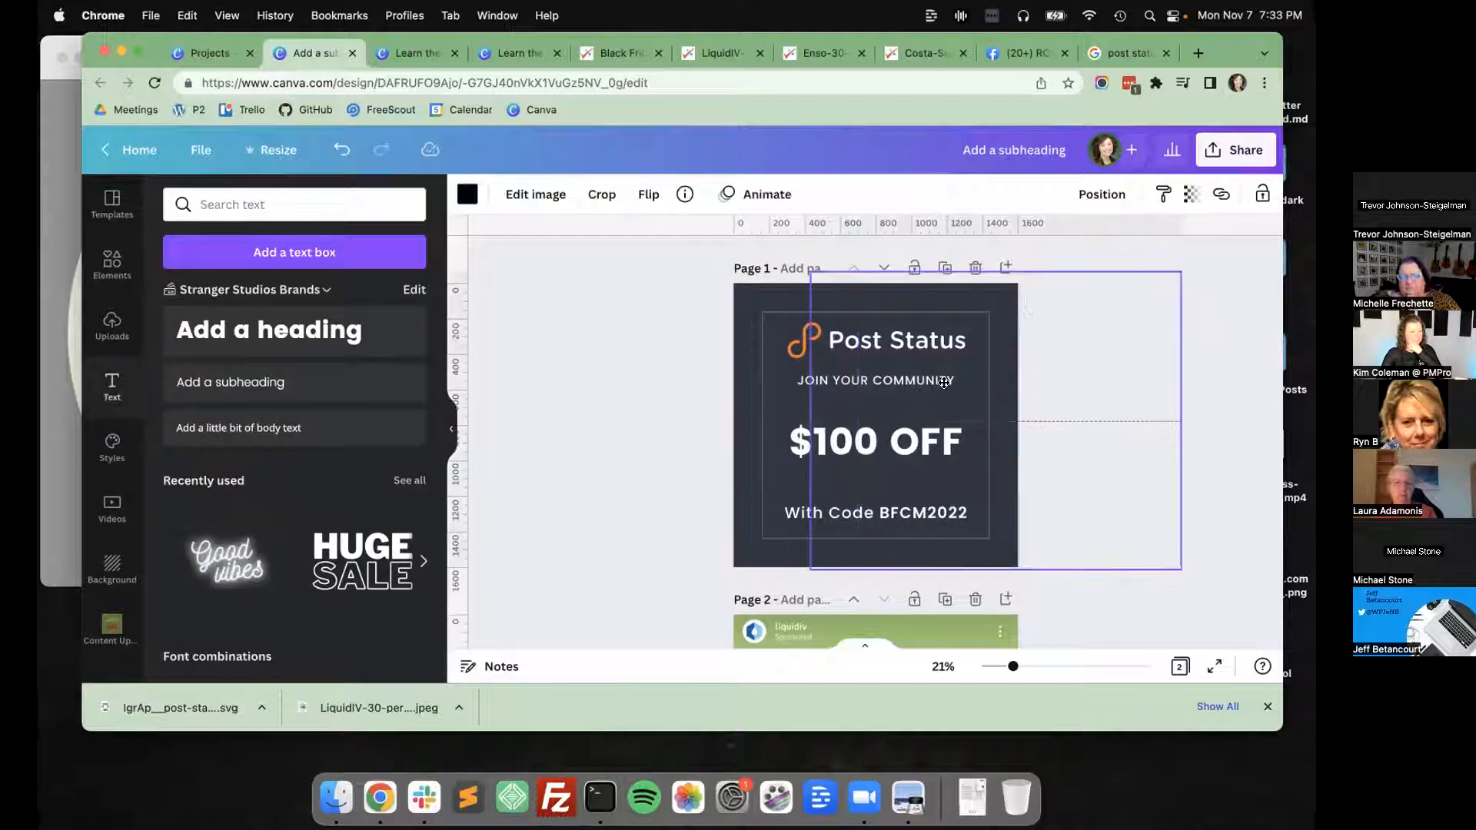
pyautogui.moveTo(944, 382); pyautogui.dragTo(931, 380)
pyautogui.click(1201, 196)
pyautogui.click(1199, 196)
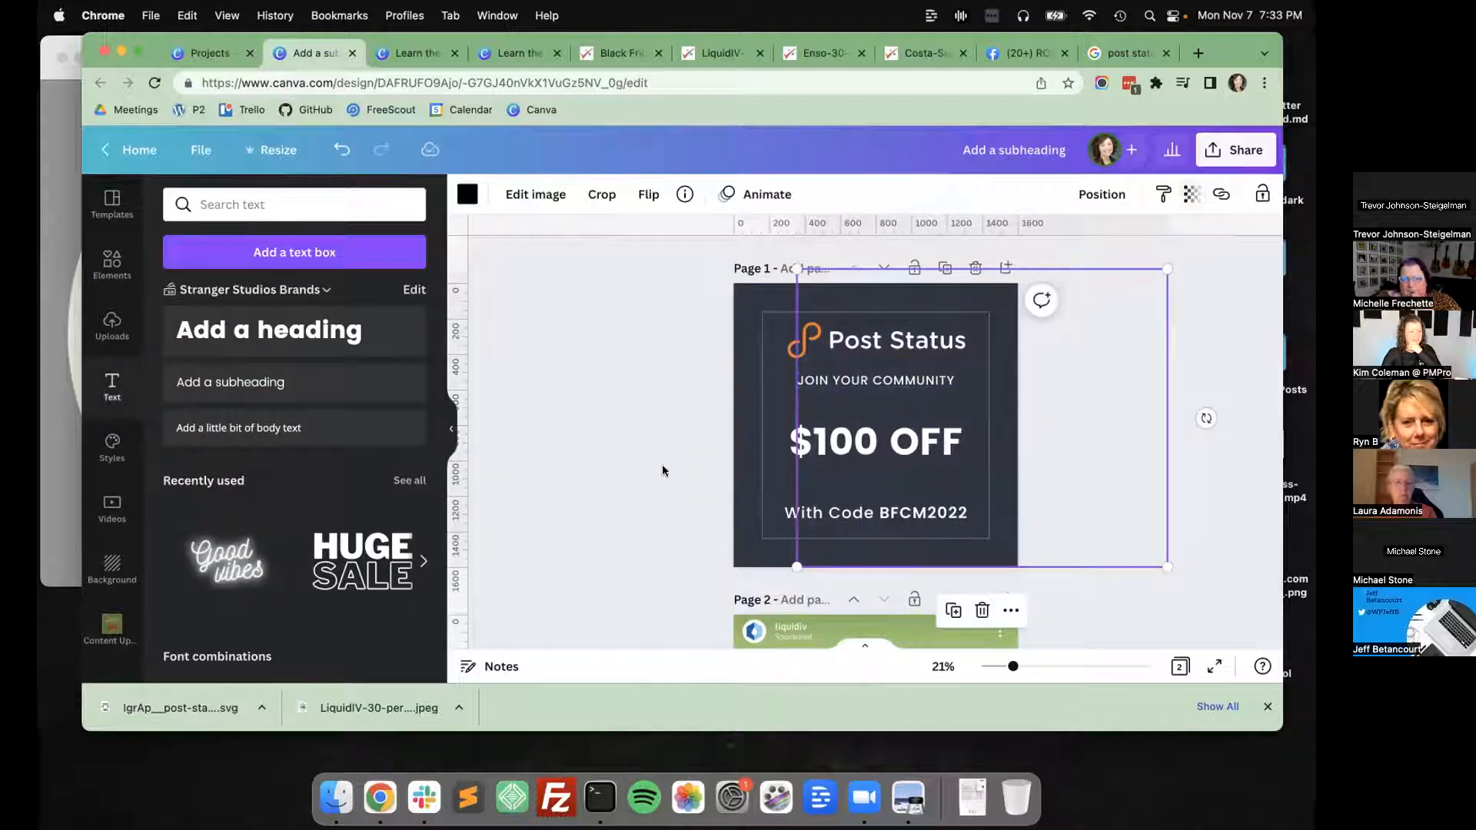
pyautogui.click(662, 464)
pyautogui.moveTo(992, 464); pyautogui.dragTo(955, 463)
pyautogui.click(543, 392)
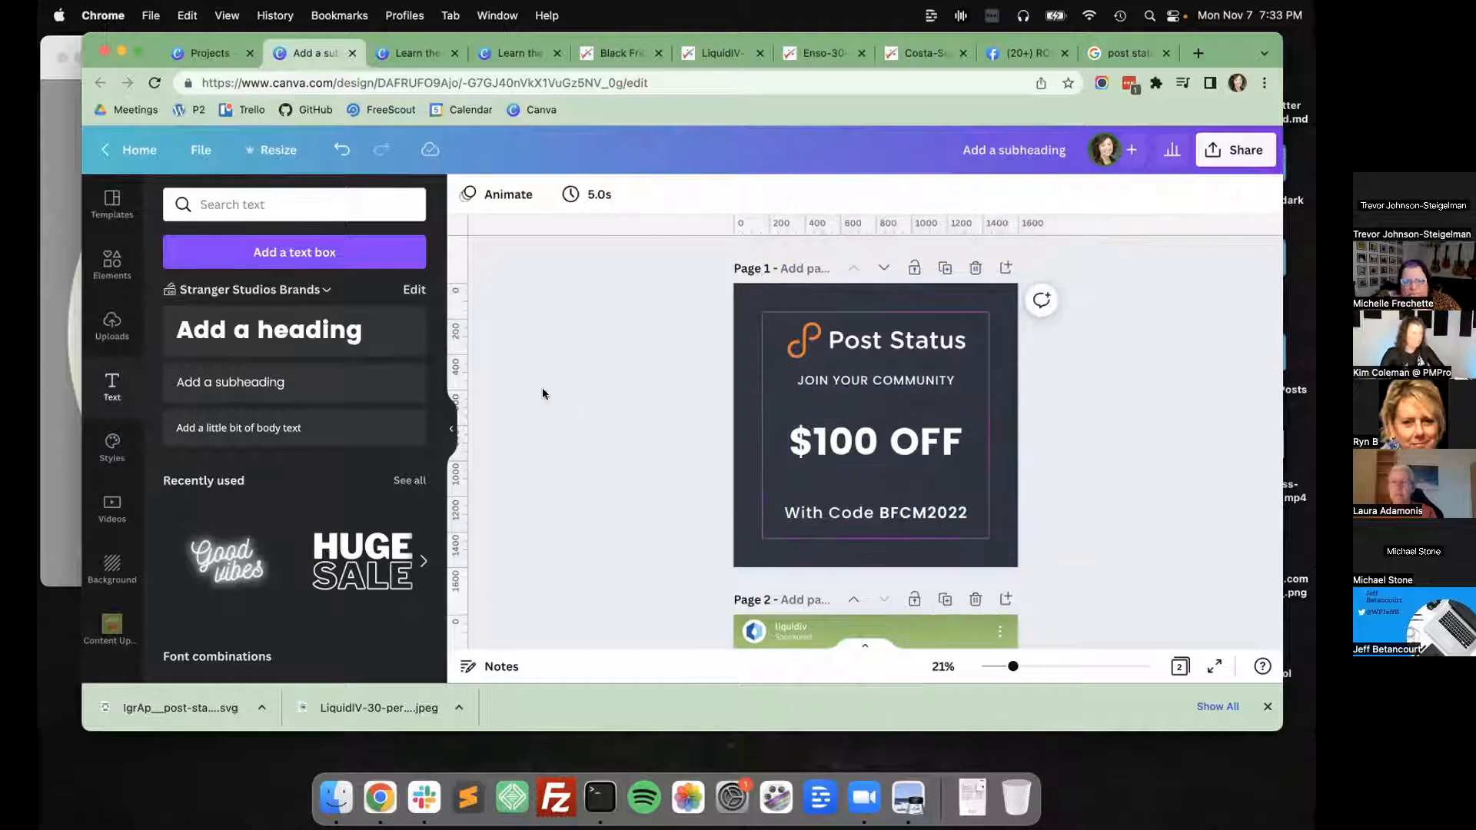
# Search the elements library for "gradient to transparent".
pyautogui.click(110, 266)
pyautogui.click(245, 205)
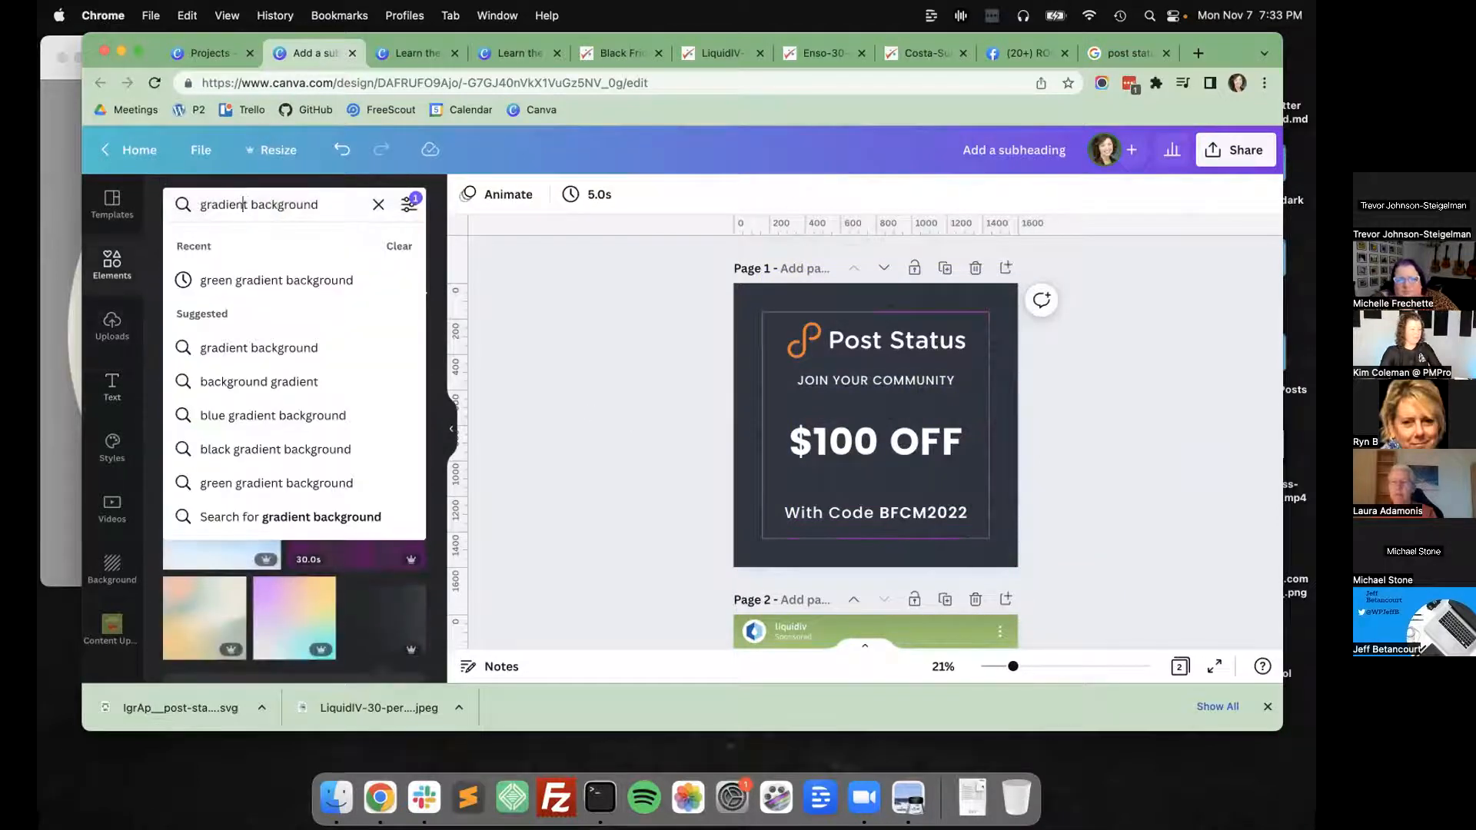
pyautogui.press('super+shift+Right')
pyautogui.write('to')
pyautogui.press('Up')
pyautogui.press('Up')
pyautogui.press('Up')
pyautogui.press('Up')
pyautogui.press('Up')
pyautogui.press('Up')
pyautogui.press('Up')
pyautogui.press('Return')
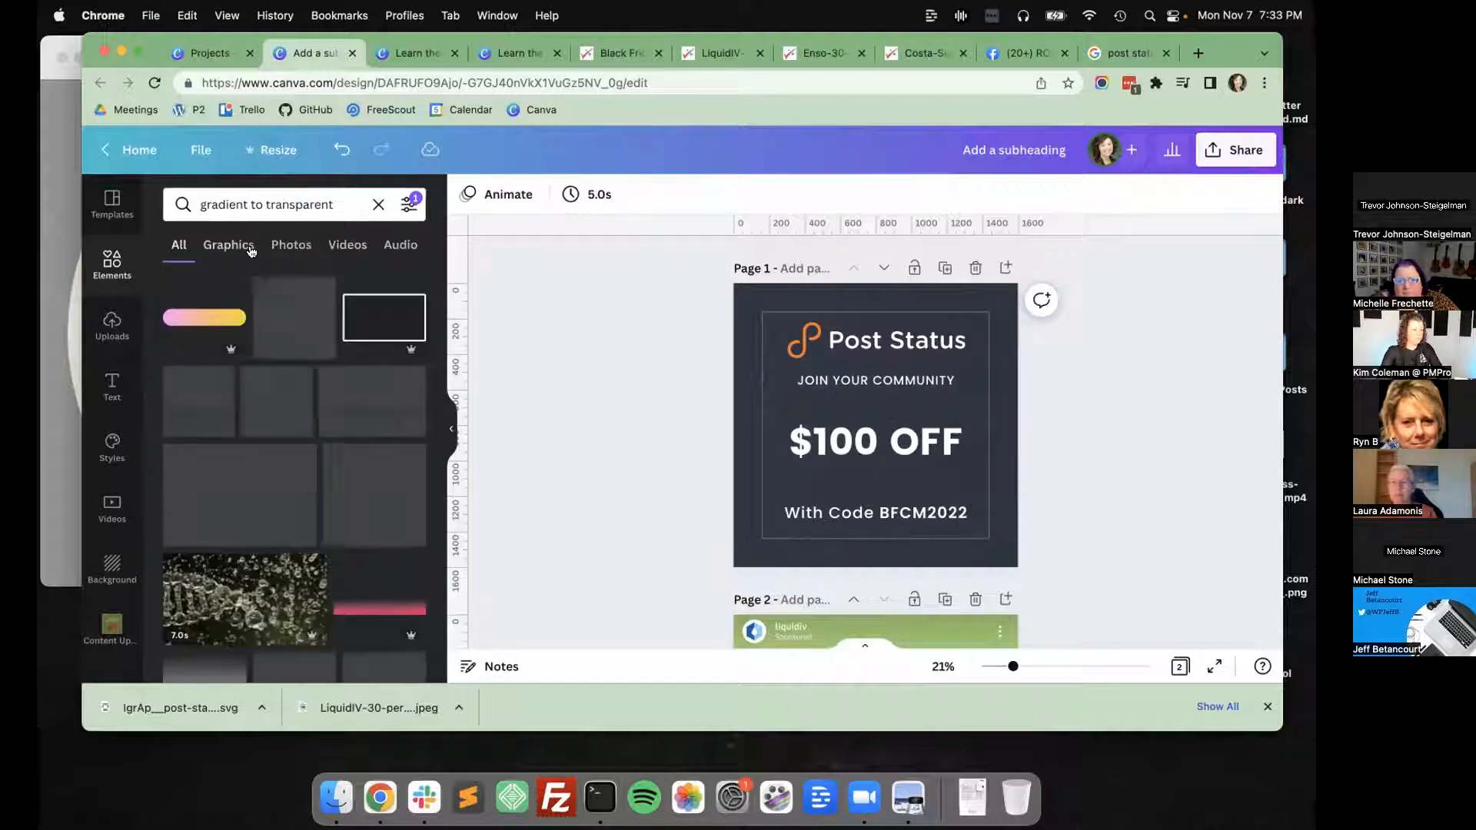
# Add the white fading gradient graphic to page 1, enlarge it beyond the page width and place it over the page's lower edge.
pyautogui.scroll(-1, 293, 415)
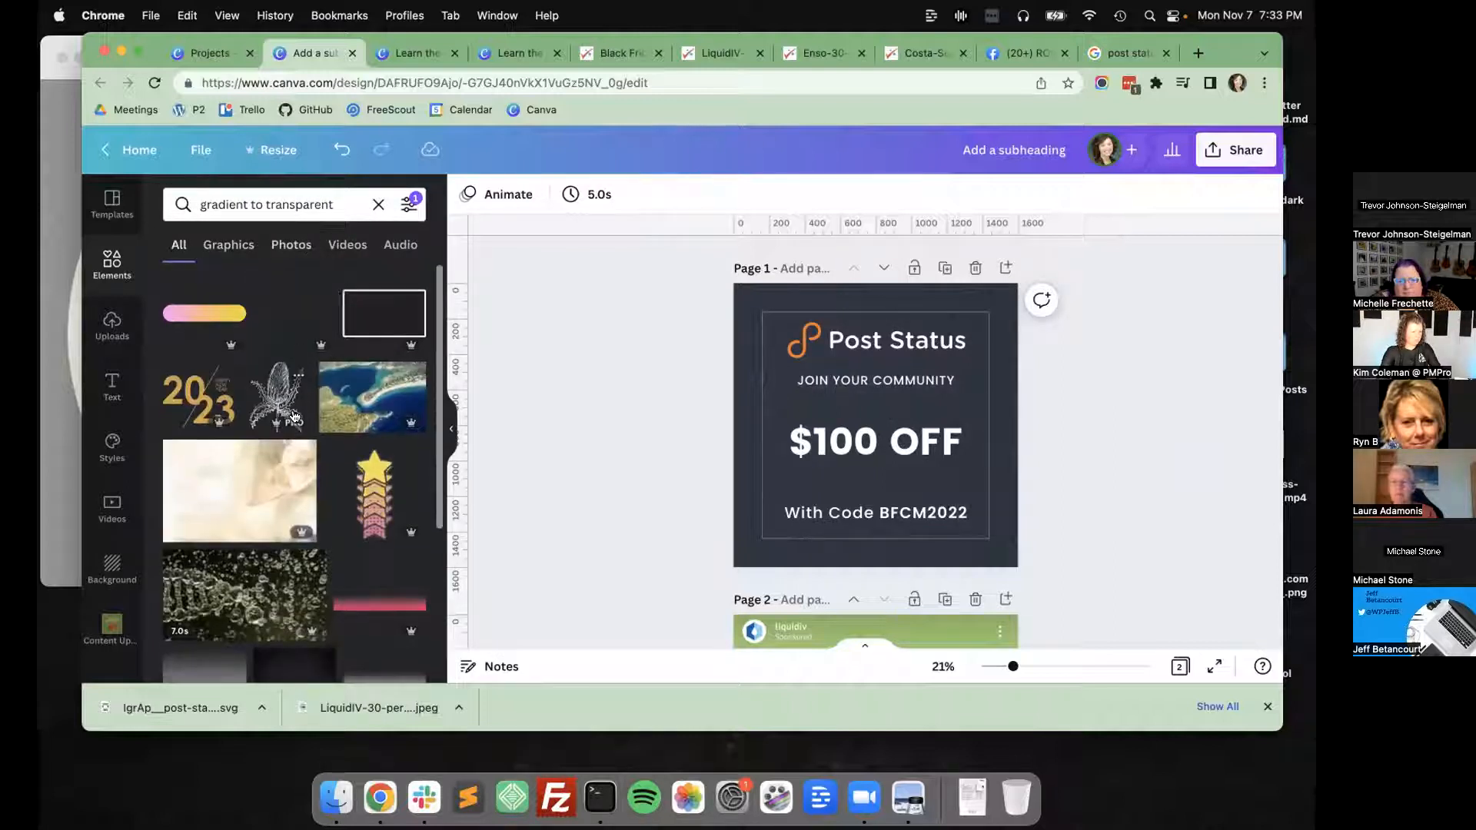
pyautogui.scroll(-1, 294, 416)
pyautogui.scroll(-3, 386, 520)
pyautogui.click(384, 504)
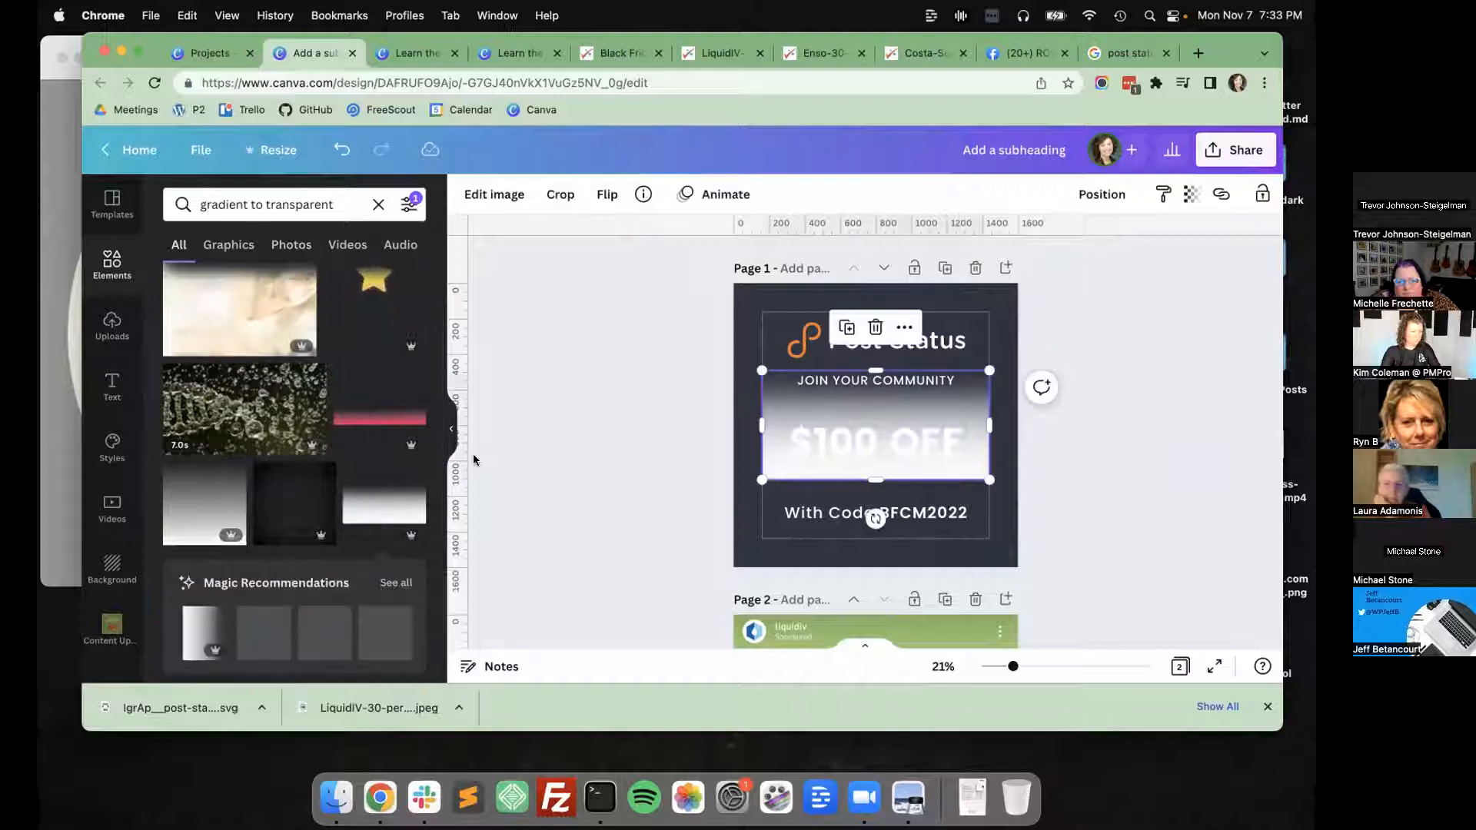
pyautogui.moveTo(772, 406); pyautogui.dragTo(738, 486)
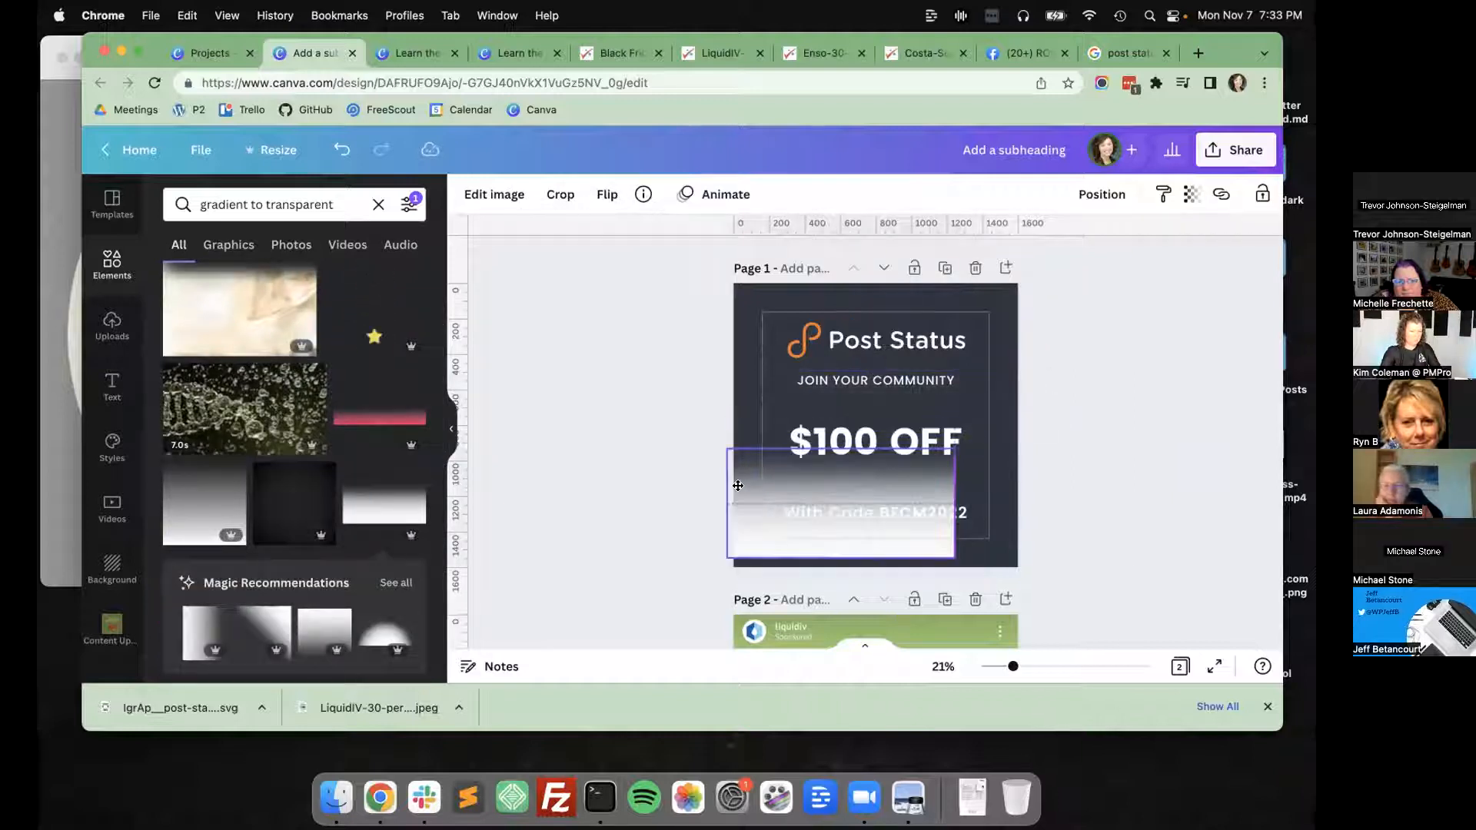
pyautogui.moveTo(955, 449); pyautogui.dragTo(1126, 365)
pyautogui.moveTo(759, 431); pyautogui.dragTo(708, 535)
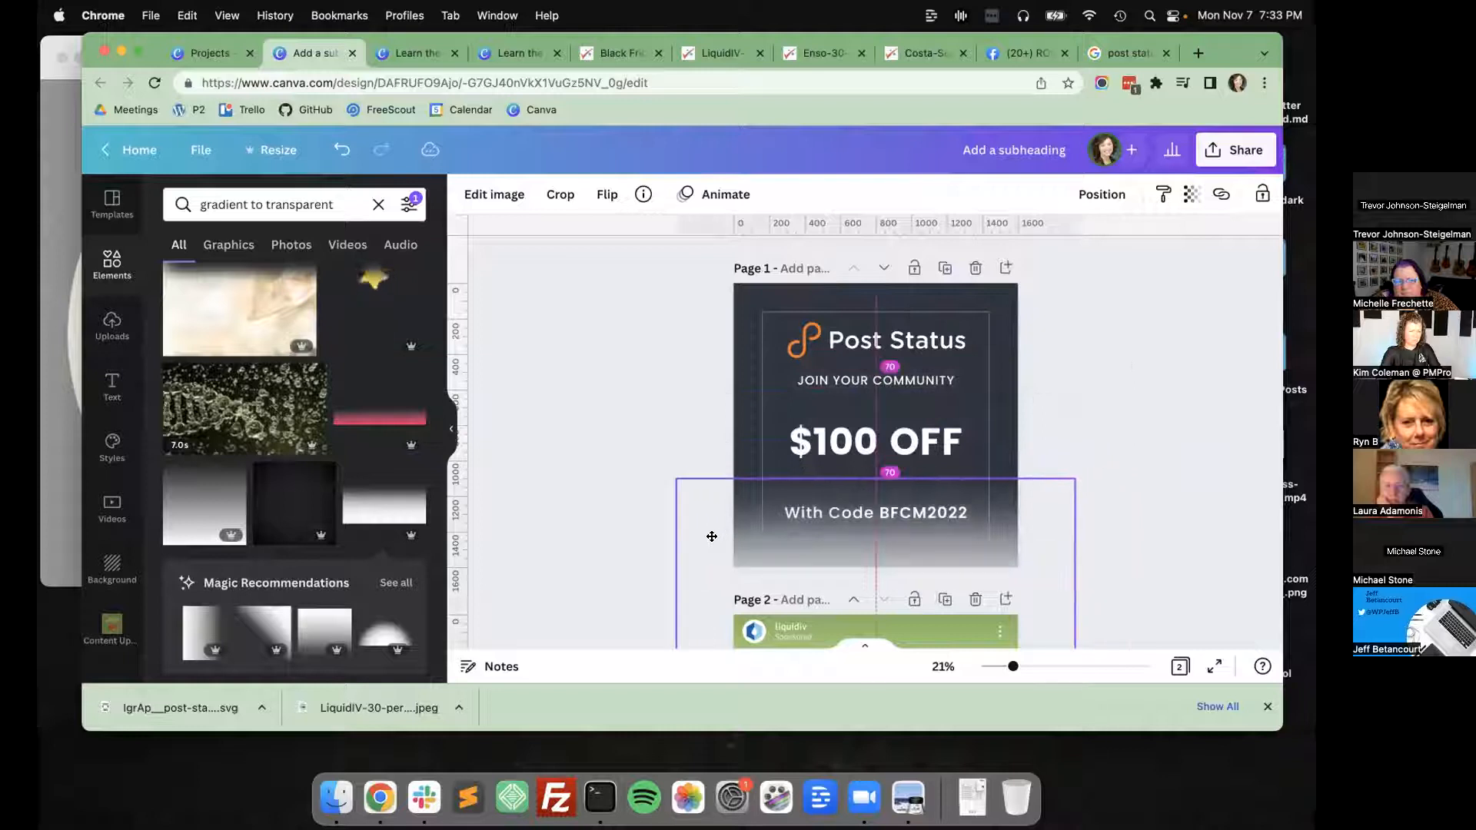
# Set the white gradient graphic's transparency to 29.
pyautogui.click(1191, 194)
pyautogui.moveTo(1185, 262); pyautogui.dragTo(1064, 264)
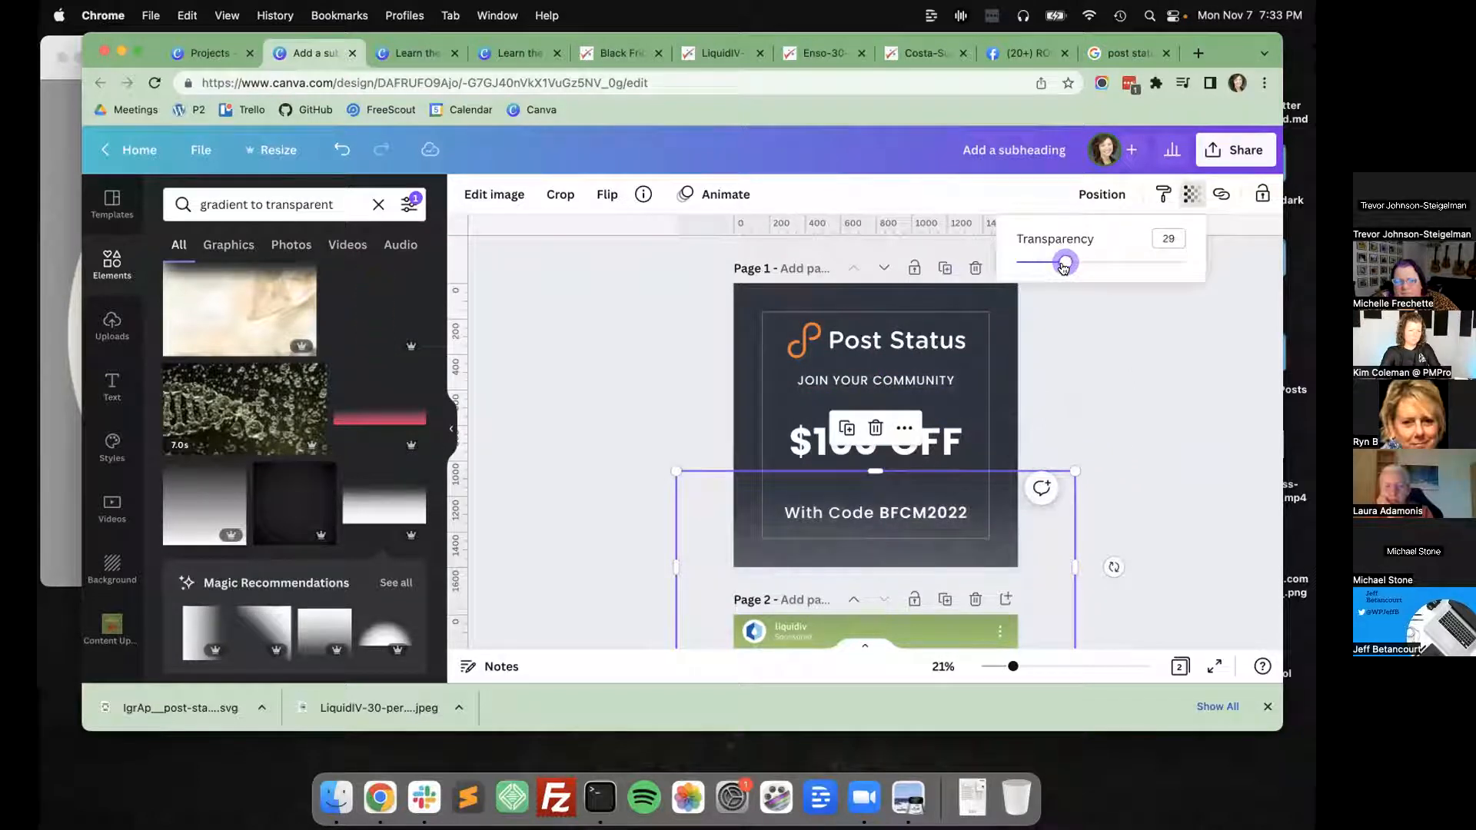
pyautogui.click(1101, 194)
pyautogui.click(668, 370)
# Add a second line reading "MEMBERSHIP" to the "$100 OFF" text on page 1.
pyautogui.scroll(-5, 669, 373)
pyautogui.scroll(5, 669, 373)
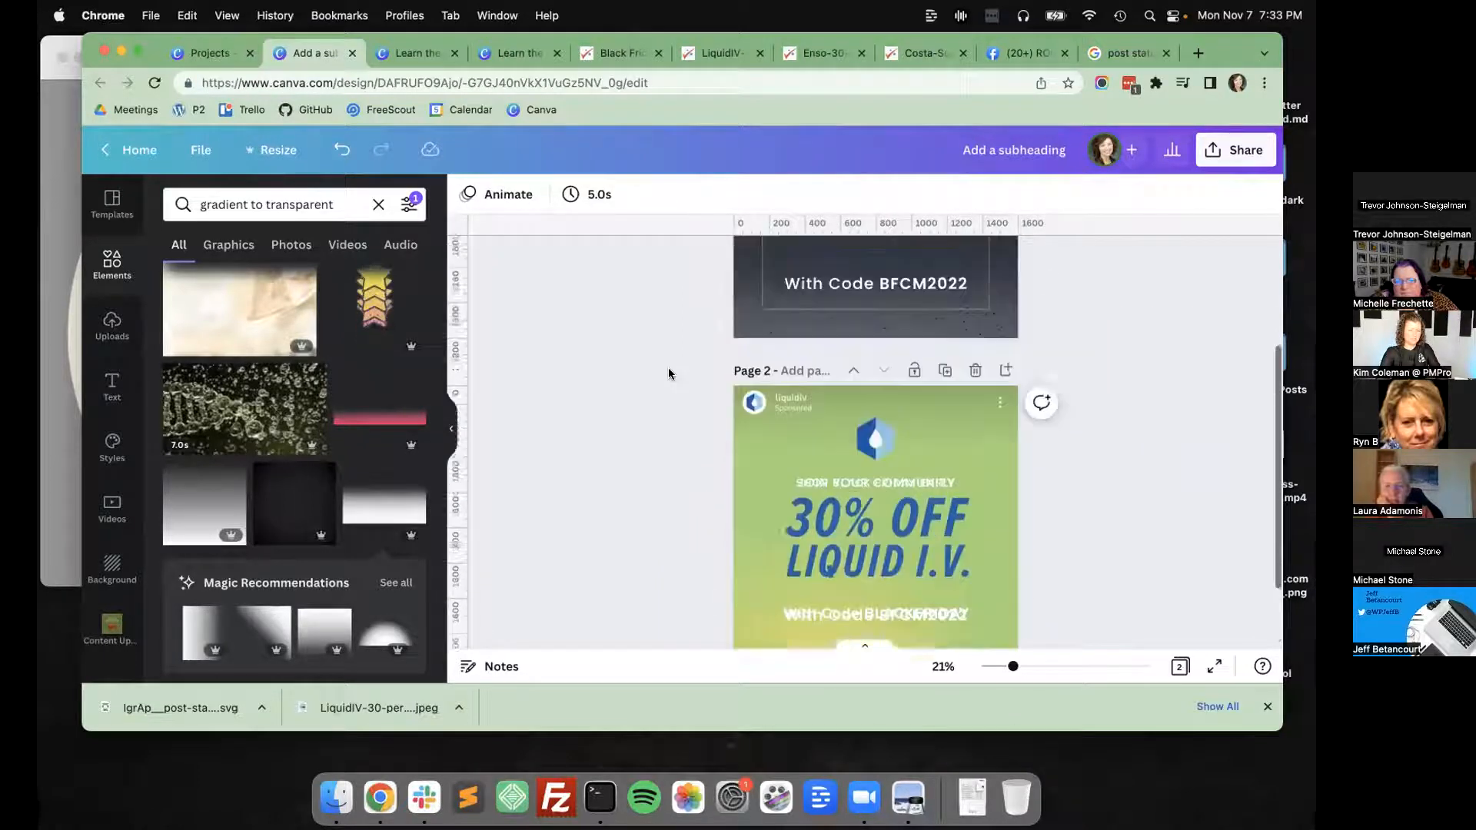
pyautogui.click(861, 355)
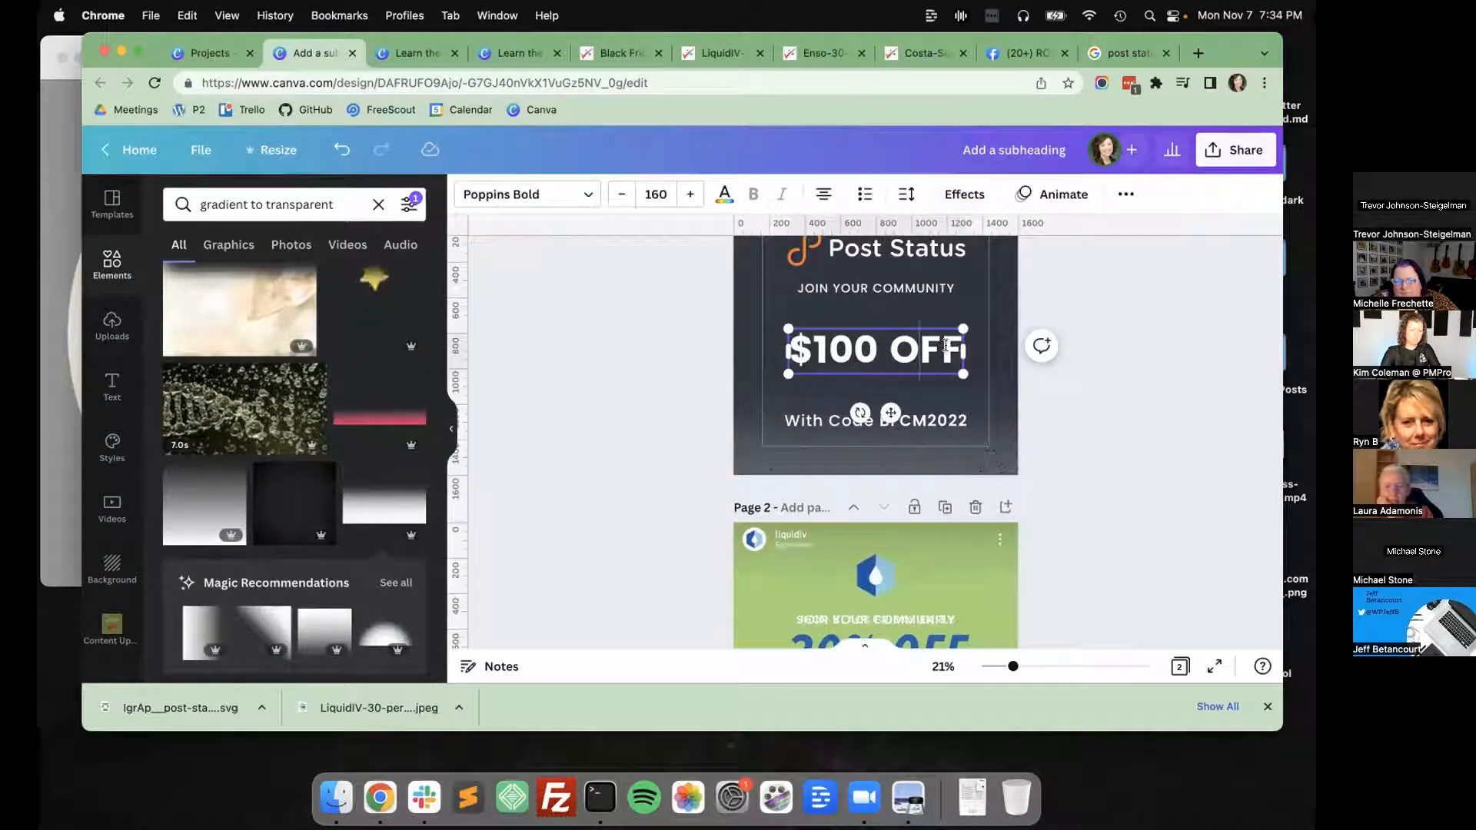
pyautogui.keyDown('shift'); pyautogui.click(789, 420); pyautogui.keyUp('shift')
pyautogui.write('BERSHIP')
# Reduce the font size of the whole "$100 OFF MEMBERSHIP" text to 137.
pyautogui.hotkey('ctrl', 'a')
pyautogui.click(621, 197)
pyautogui.tripleClick(621, 197)
pyautogui.tripleClick(621, 197)
pyautogui.tripleClick(621, 197)
pyautogui.tripleClick(622, 197)
pyautogui.doubleClick(621, 197)
pyautogui.click(621, 197)
pyautogui.tripleClick(621, 197)
pyautogui.click(621, 197)
pyautogui.click(621, 197)
pyautogui.doubleClick(621, 197)
# Insert the line "FIRST YEAR" between "$100 OFF" and "MEMBERSHIP" and select the whole text.
pyautogui.click(923, 346)
pyautogui.press('Return')
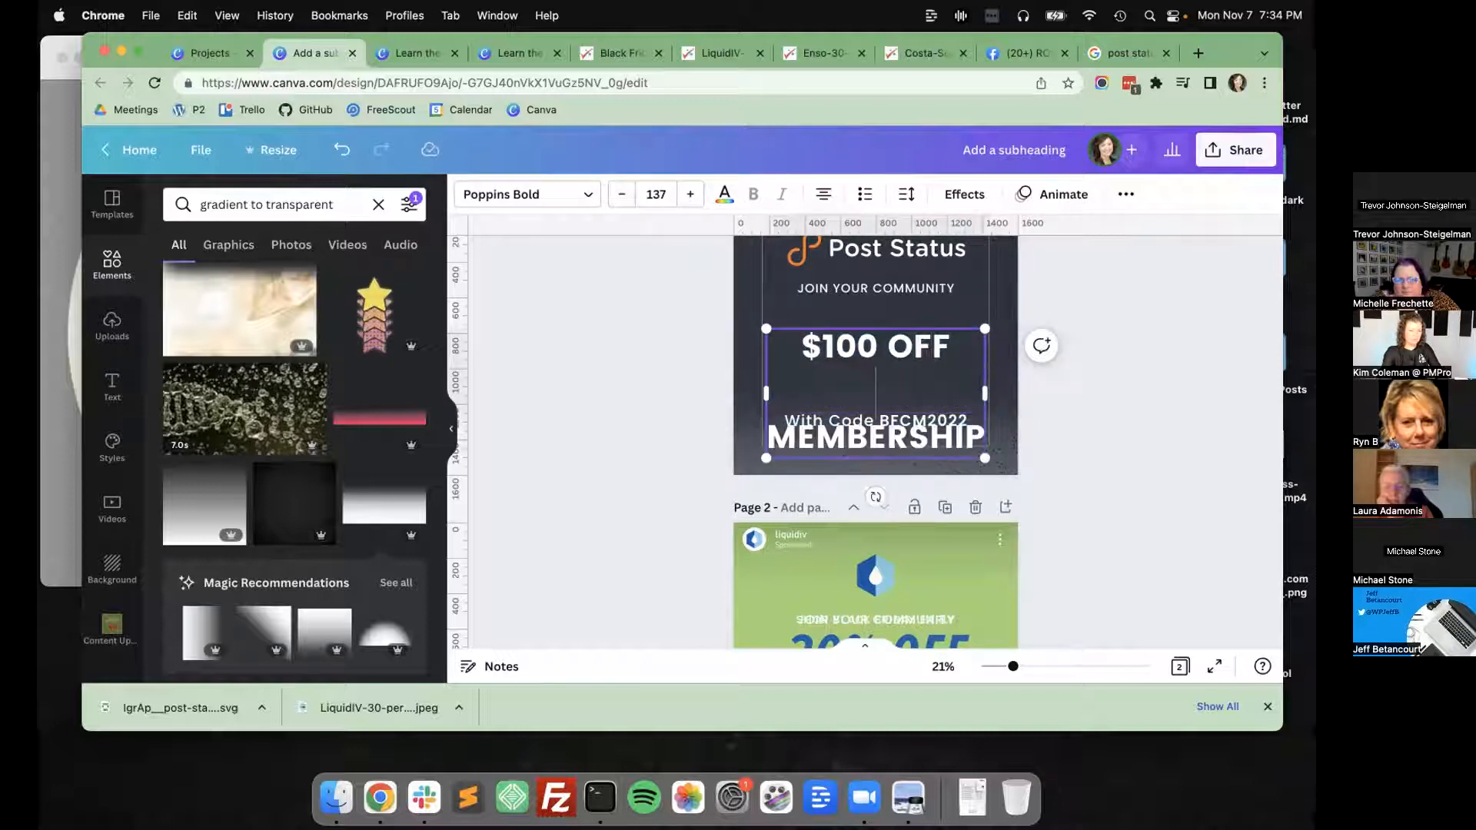
pyautogui.write('FIRST YEAR')
pyautogui.press('super+a')
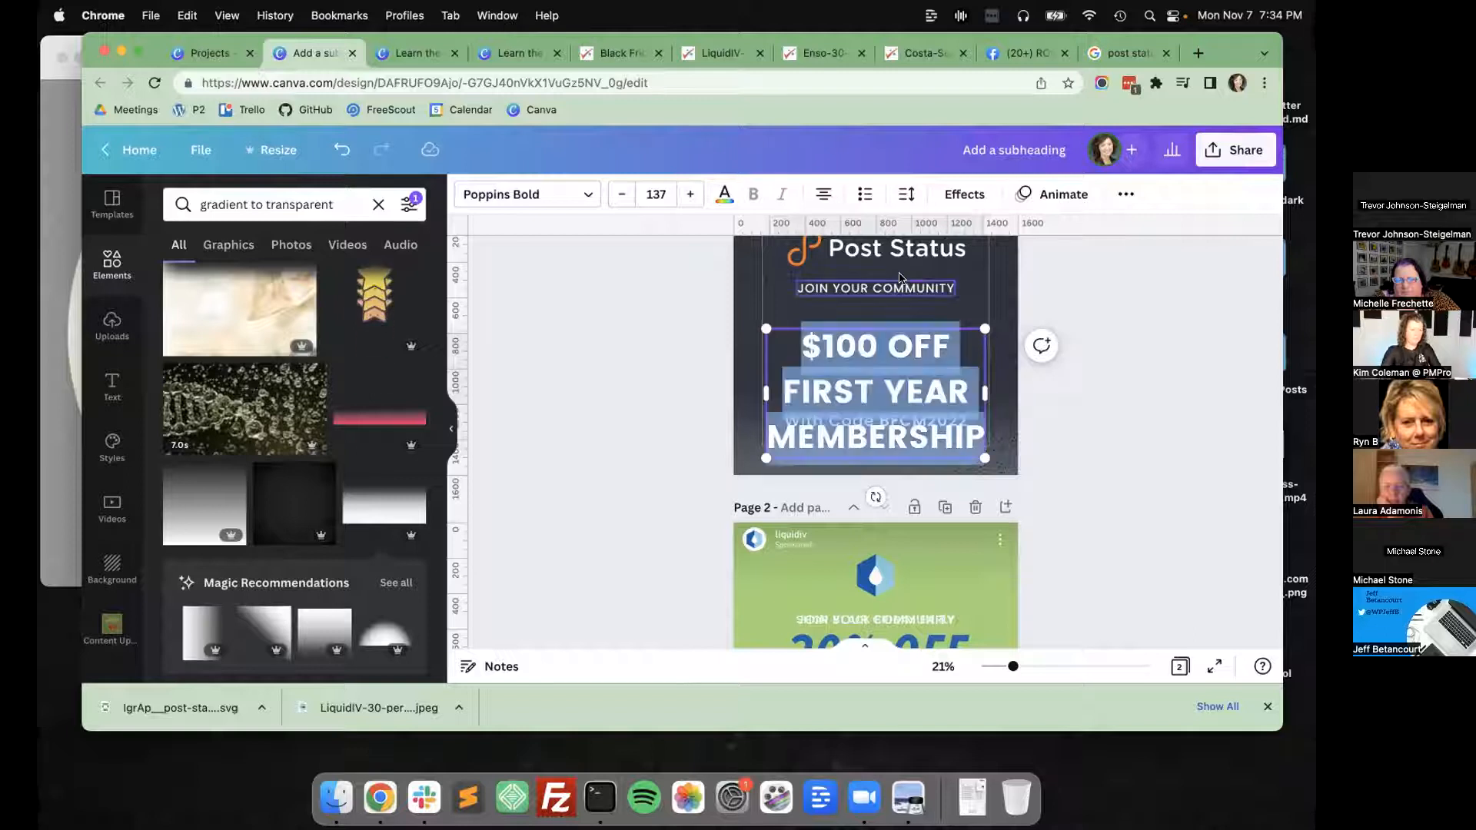
# Reduce the line spacing of the "$100 OFF FIRST YEAR MEMBERSHIP" text to 0.96.
pyautogui.click(906, 201)
pyautogui.moveTo(999, 315); pyautogui.dragTo(963, 318)
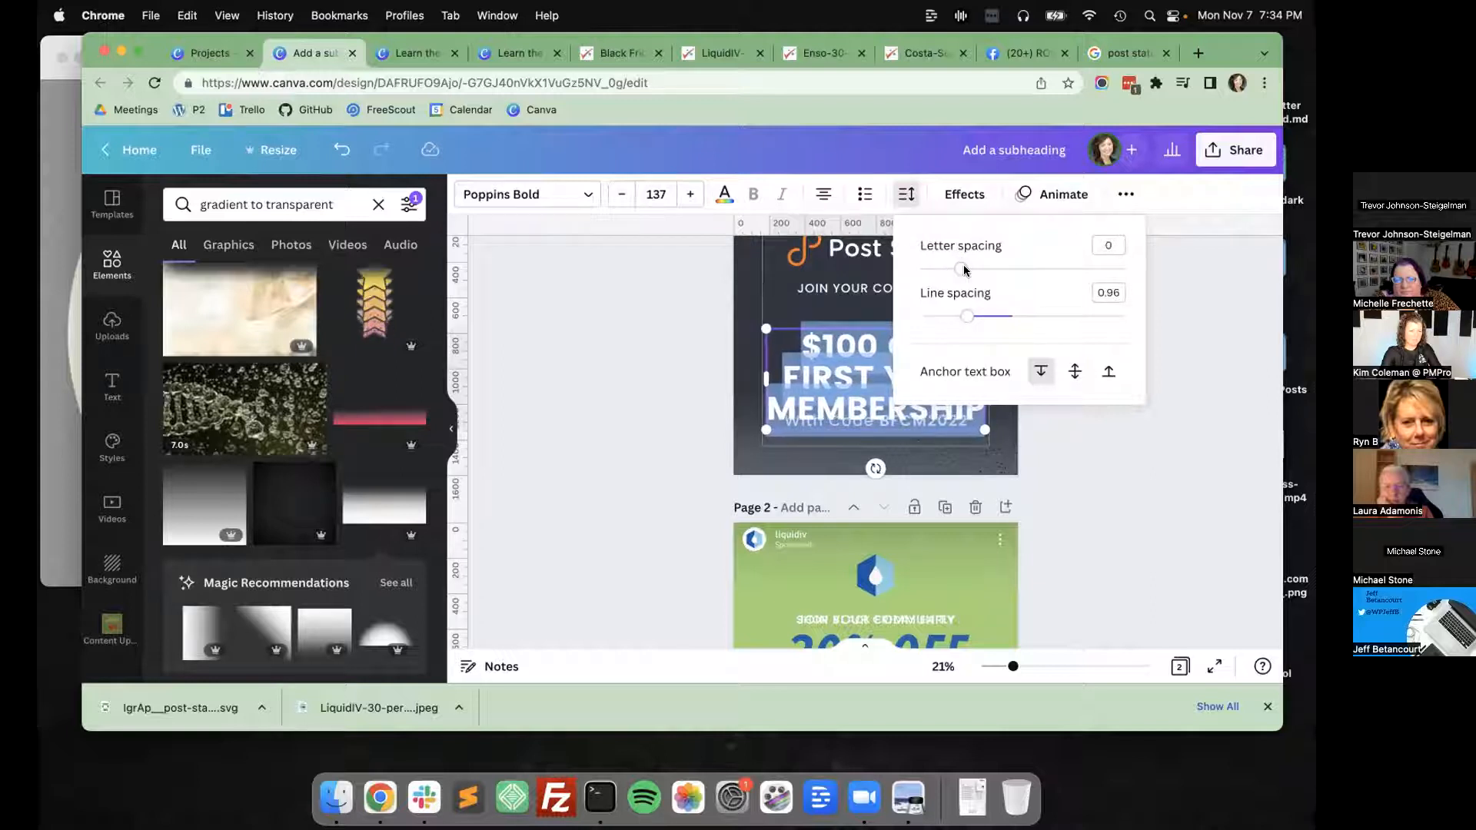
# Cut the "FIRST YEAR MEMBERSHIP" lines out of the text block and enlarge the remaining "$100 OFF" to font size 163.
pyautogui.click(780, 378)
pyautogui.moveTo(778, 374); pyautogui.dragTo(985, 409)
pyautogui.press('super+c')
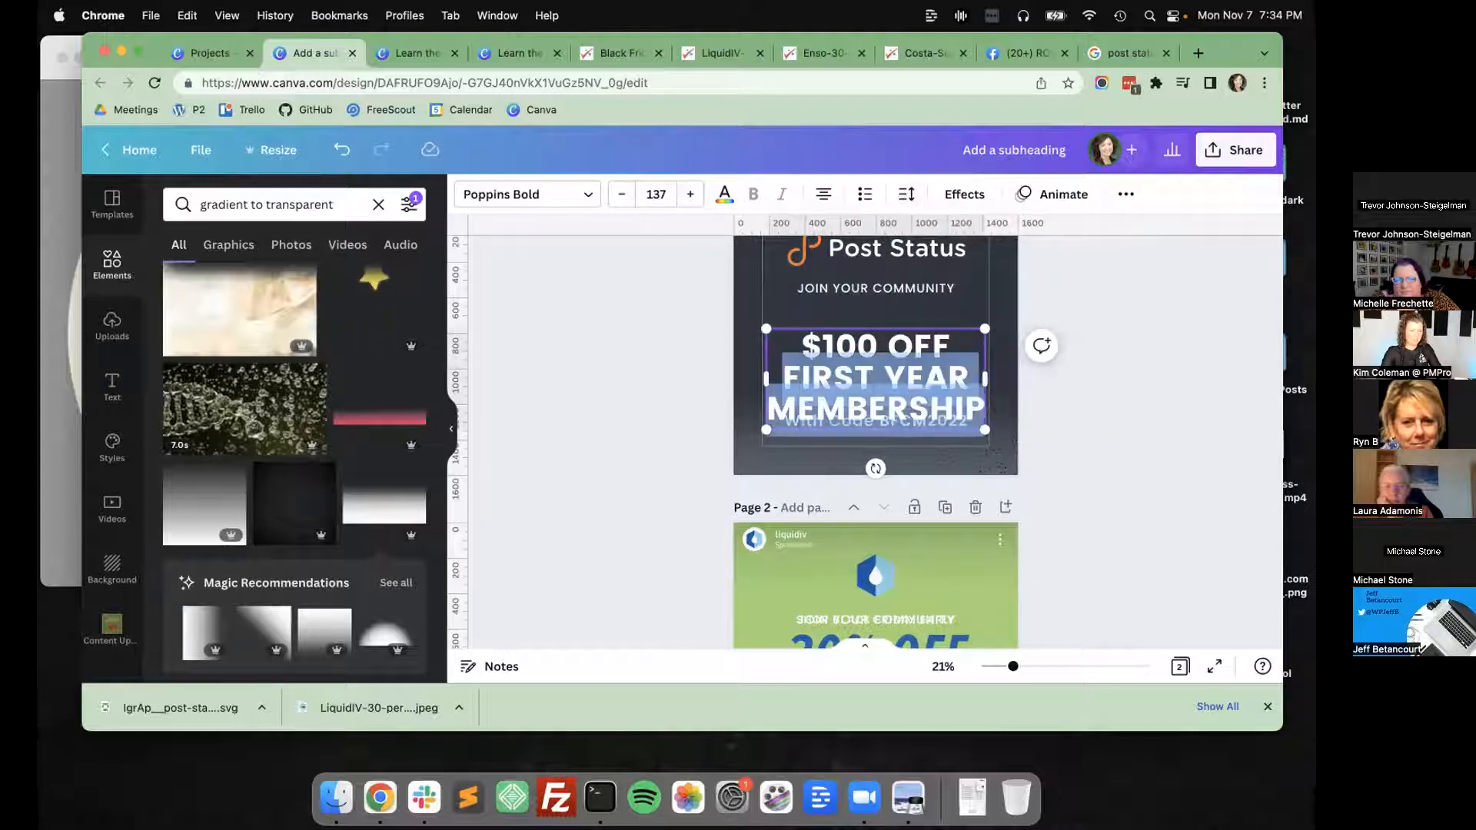
pyautogui.press('BackSpace')
pyautogui.click(695, 364)
pyautogui.moveTo(852, 348)
pyautogui.mouseDown()
pyautogui.moveTo(851, 332)
pyautogui.moveTo(771, 355)
pyautogui.moveTo(836, 339)
pyautogui.mouseUp()
pyautogui.click(651, 338)
# Duplicate the "$100 OFF" text, place the copy beneath it, and replace its content with the cut "FIRST YEAR MEMBERSHIP" lines.
pyautogui.click(845, 332)
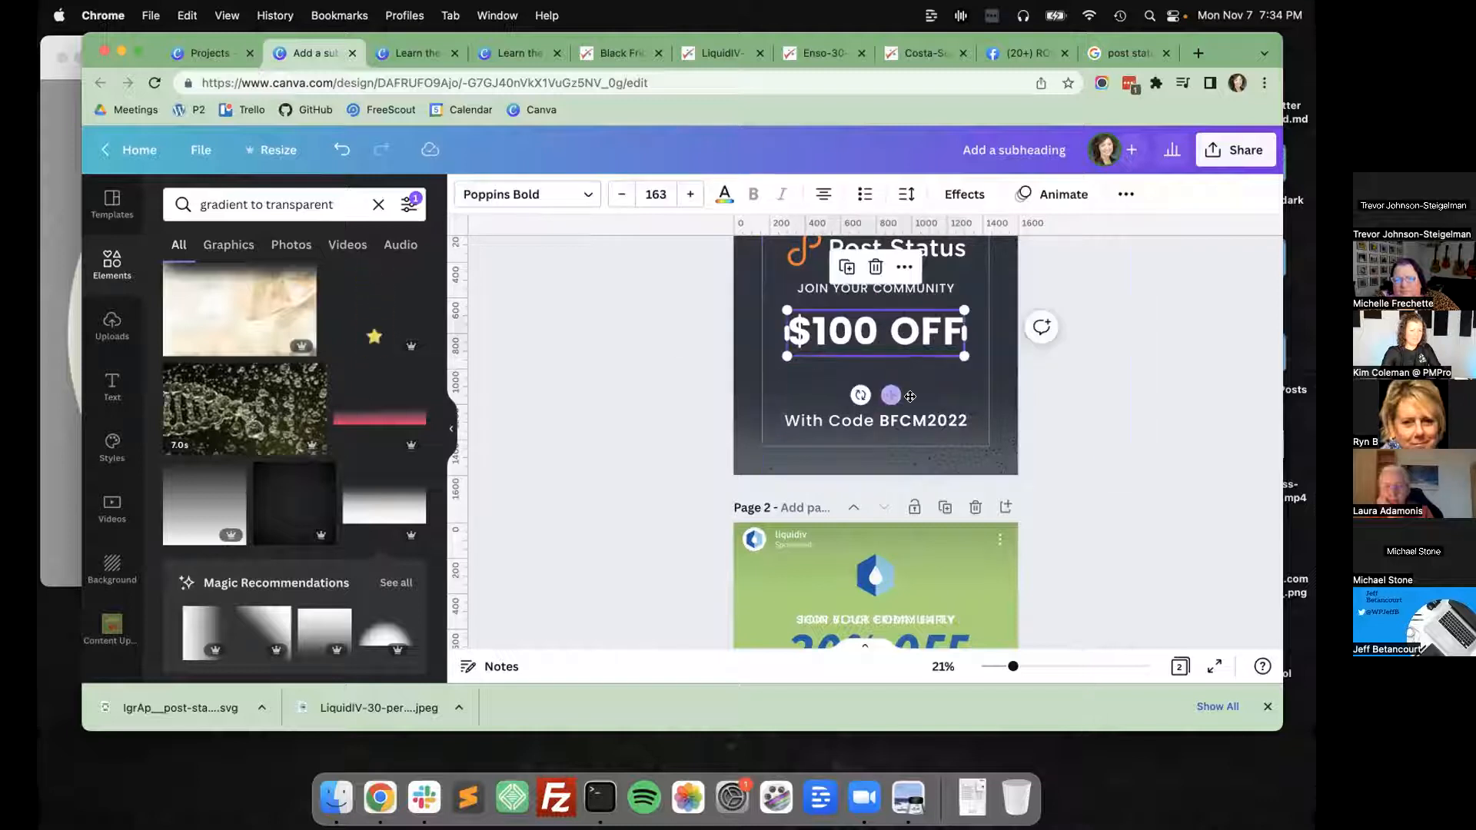
pyautogui.click(904, 267)
pyautogui.click(848, 268)
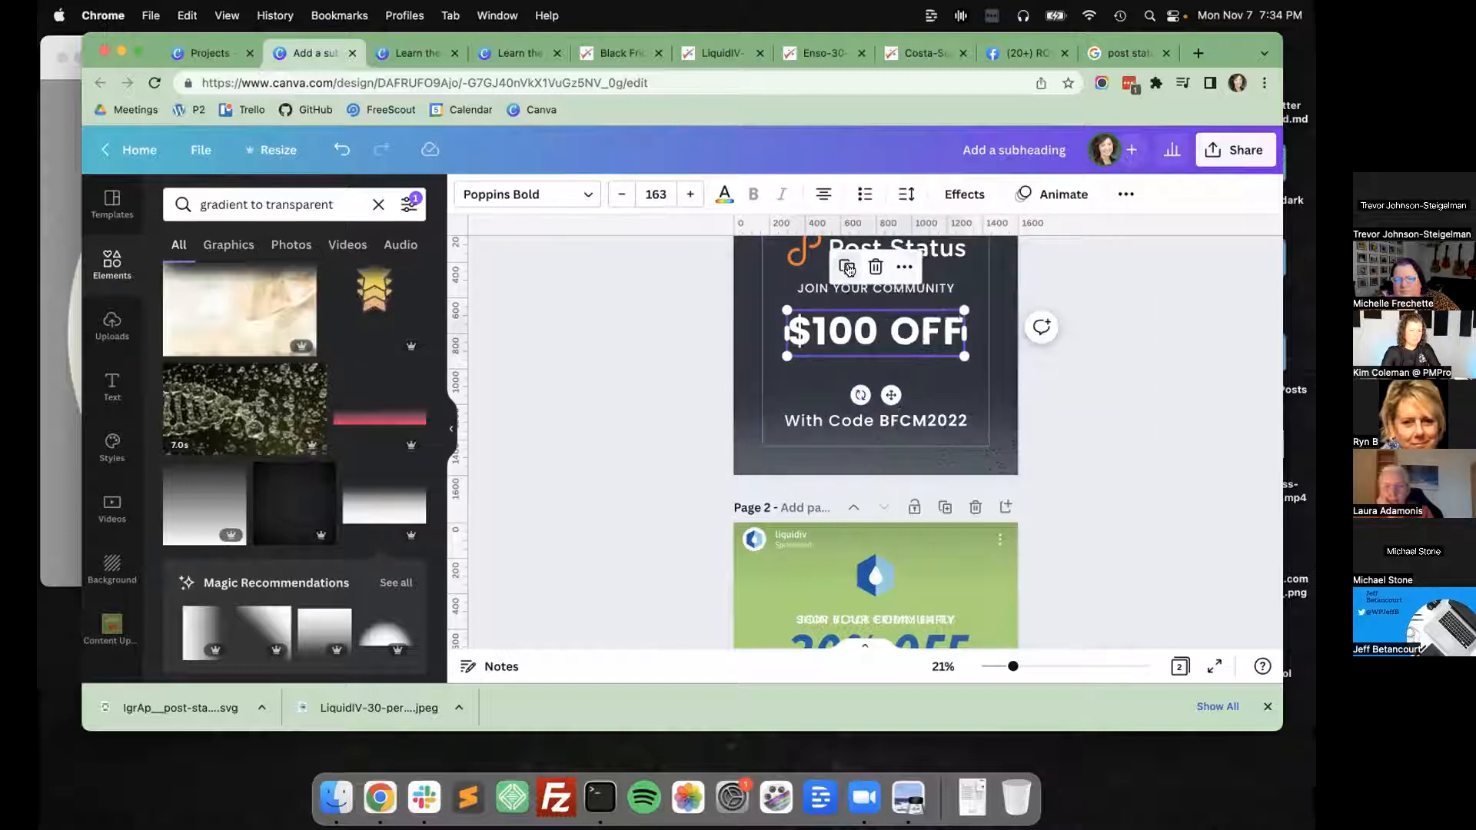
pyautogui.moveTo(878, 343); pyautogui.dragTo(907, 374)
pyautogui.doubleClick(907, 375)
pyautogui.press('super+v')
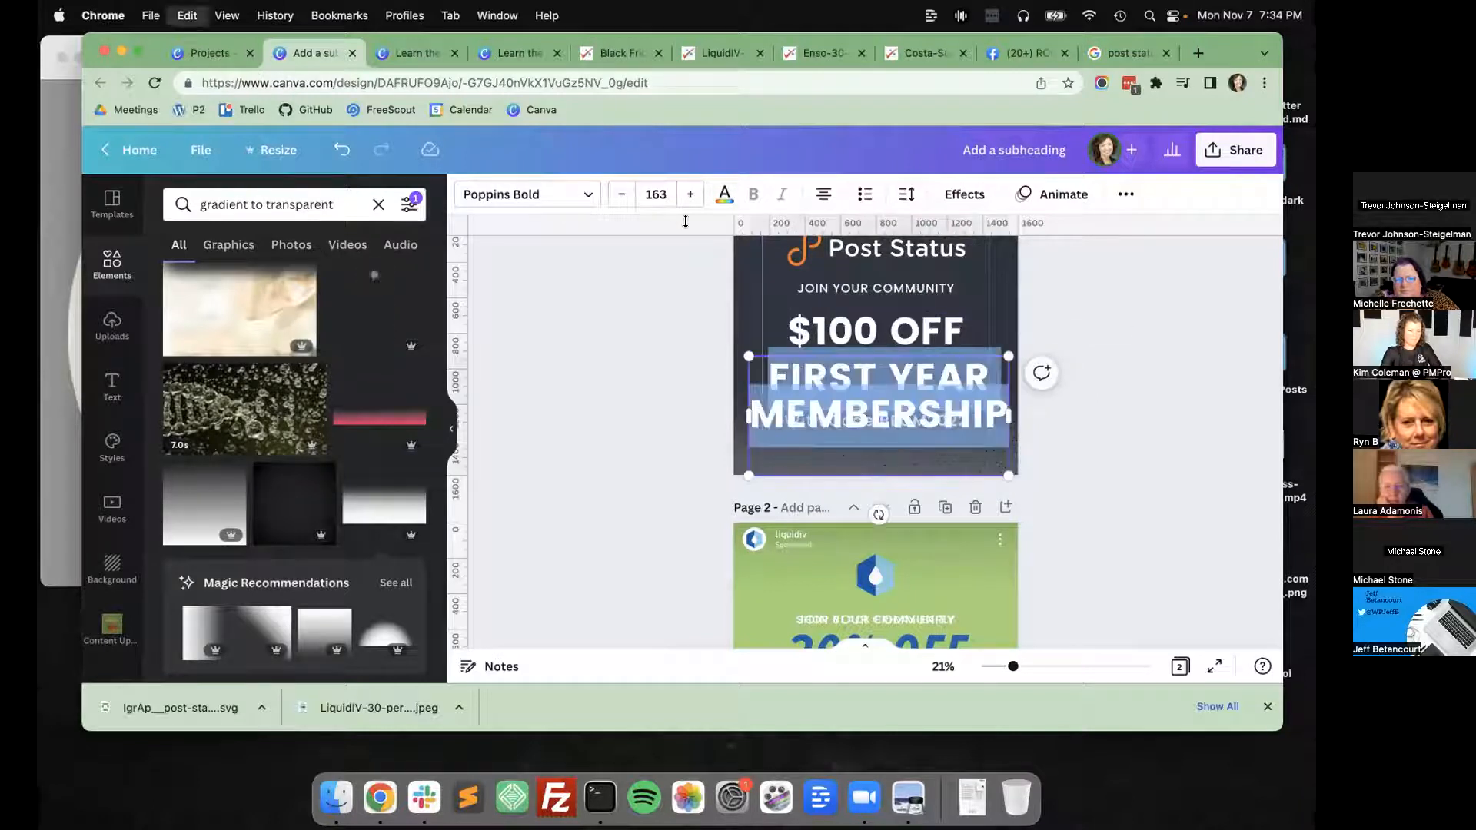
# Set the "FIRST YEAR MEMBERSHIP" text to font size 120 and move it up closer to "$100 OFF".
pyautogui.click(648, 194)
pyautogui.write('120')
pyautogui.press('Return')
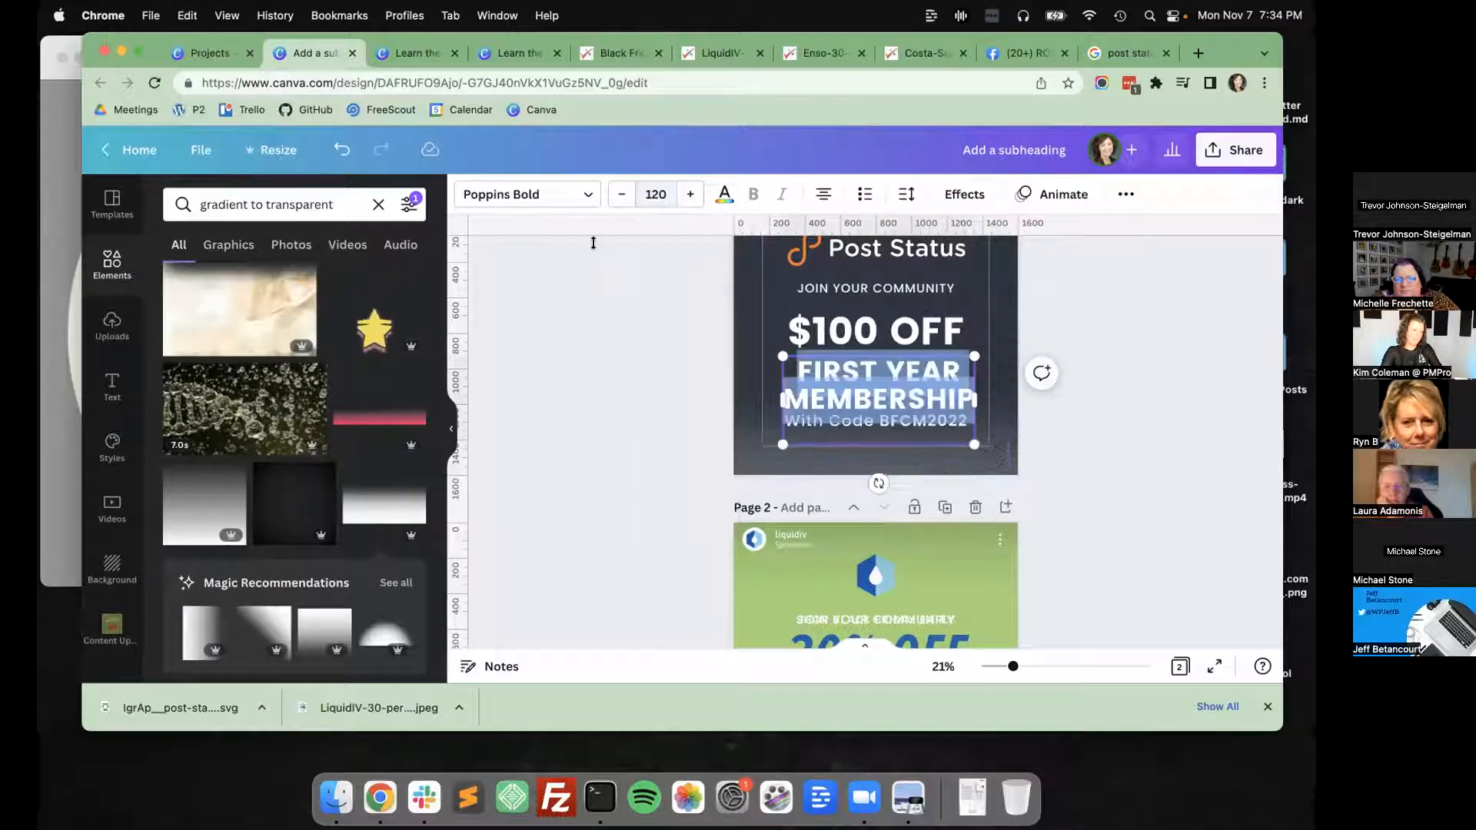
pyautogui.click(579, 306)
pyautogui.click(849, 427)
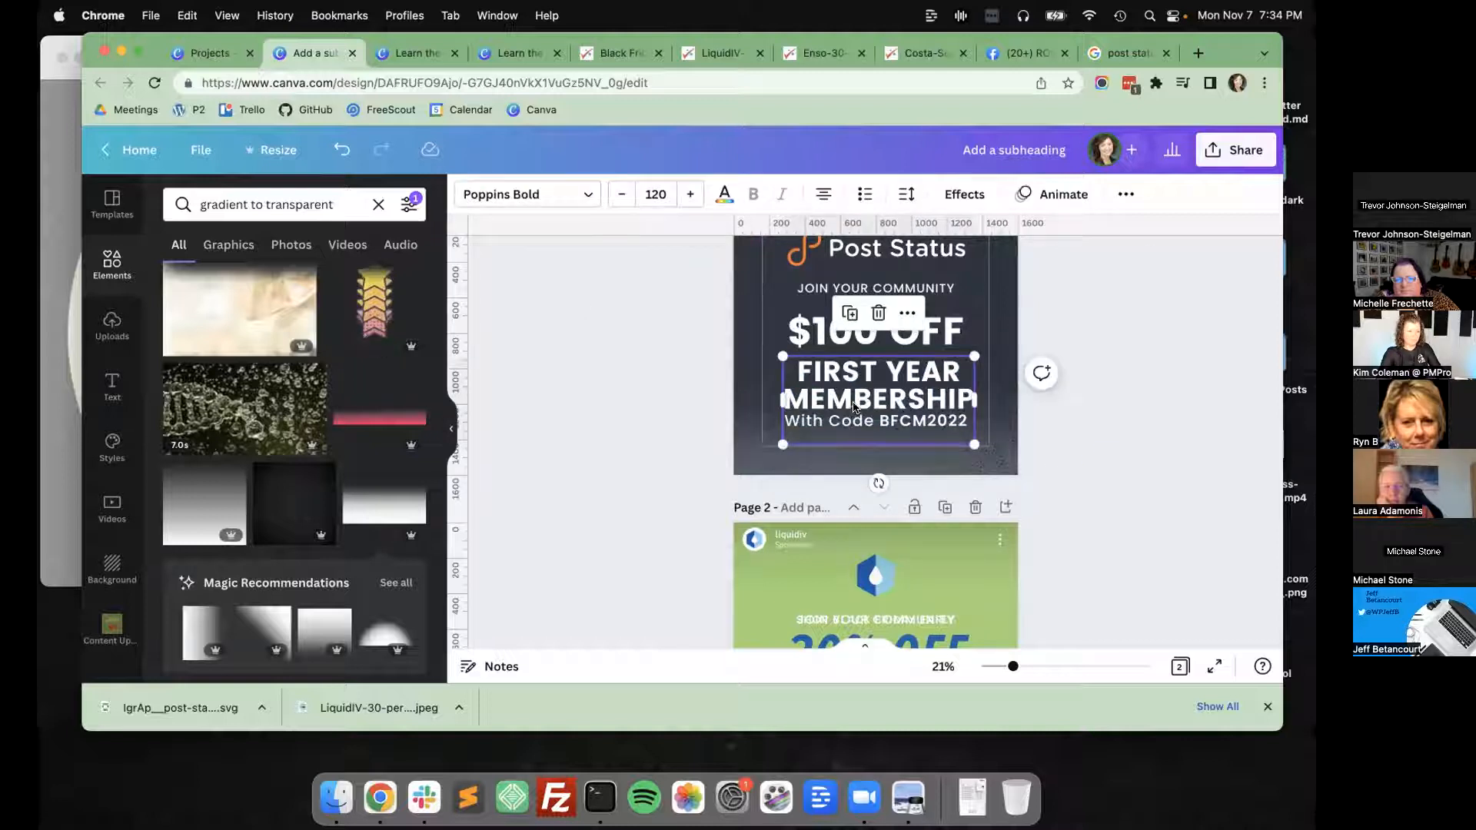
pyautogui.press('Escape')
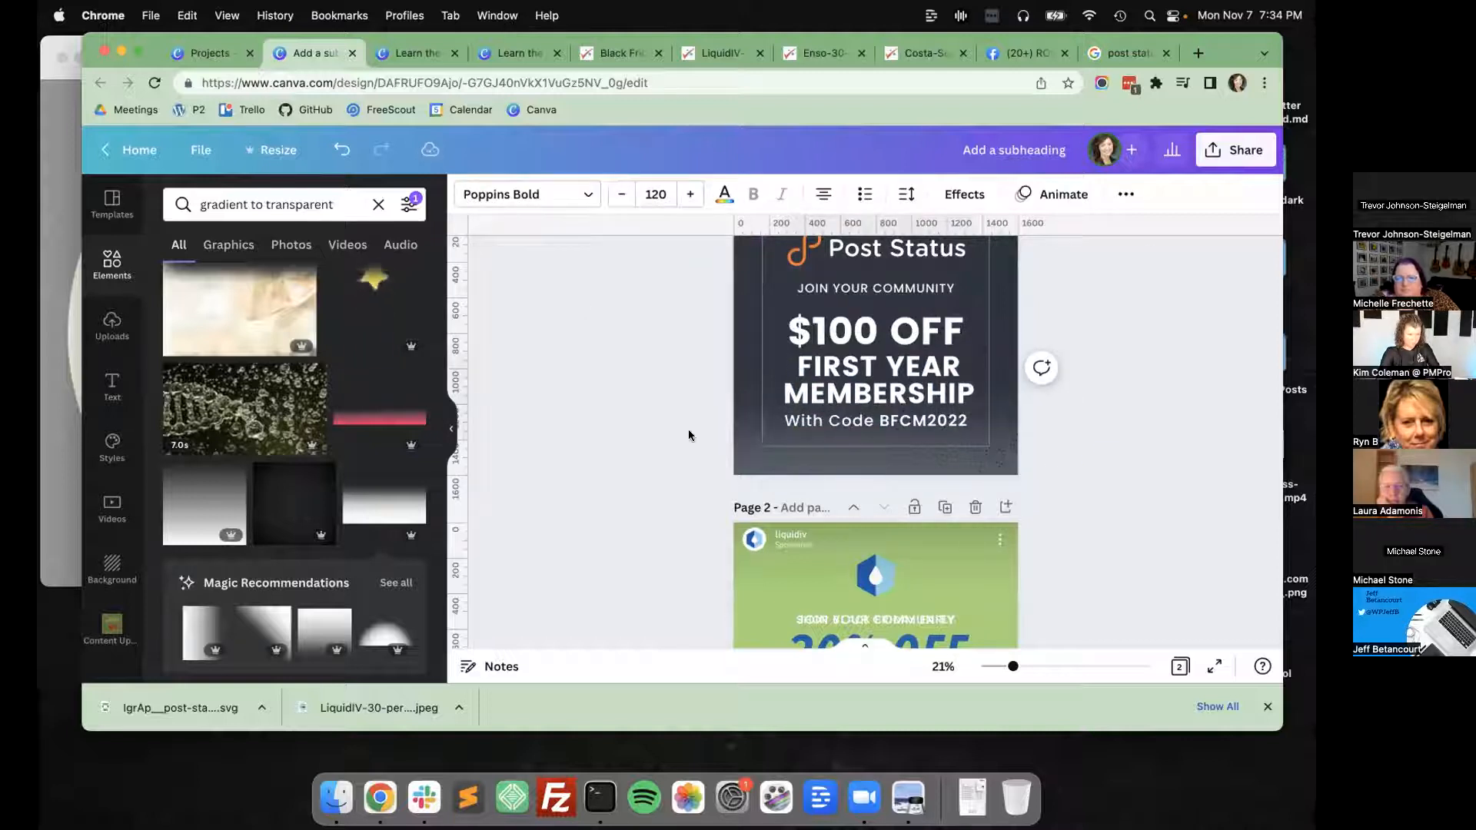
pyautogui.click(689, 436)
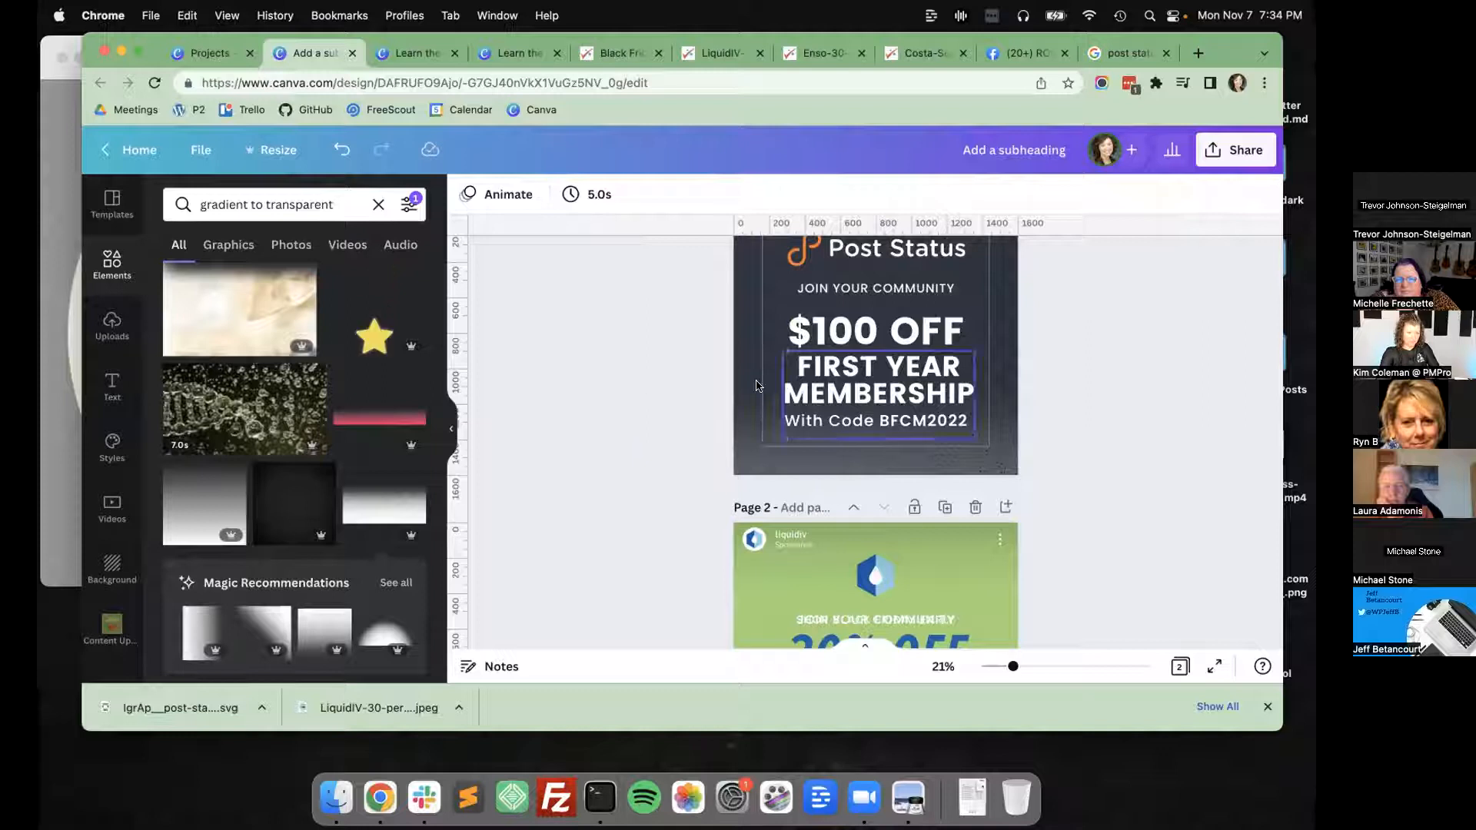
# Remove the empty last line from the "FIRST YEAR MEMBERSHIP" text box and move the "With Code BFCM2022" line lower.
pyautogui.click(946, 427)
pyautogui.moveTo(972, 437); pyautogui.dragTo(972, 438)
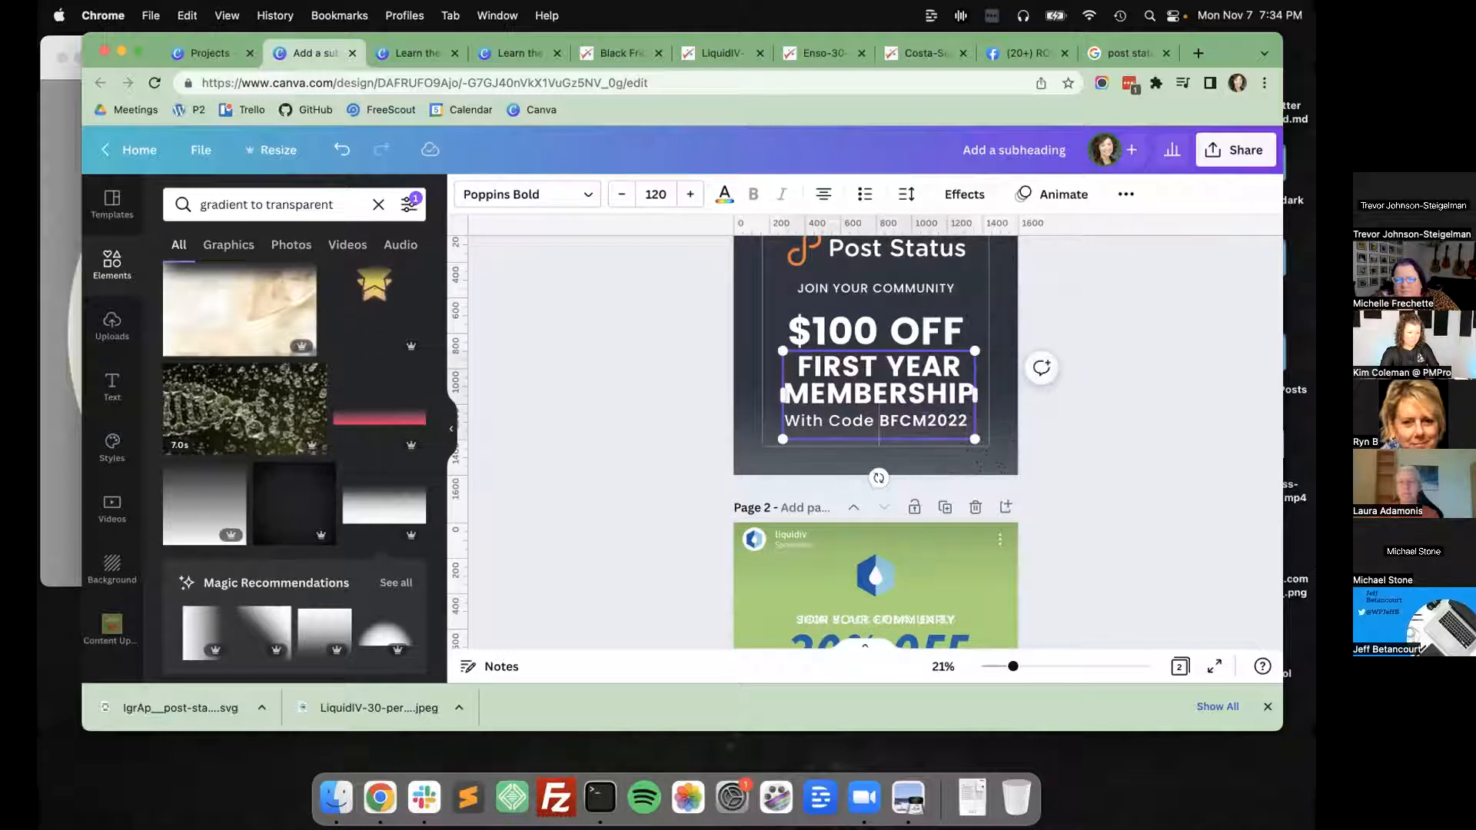
pyautogui.click(685, 366)
pyautogui.click(885, 427)
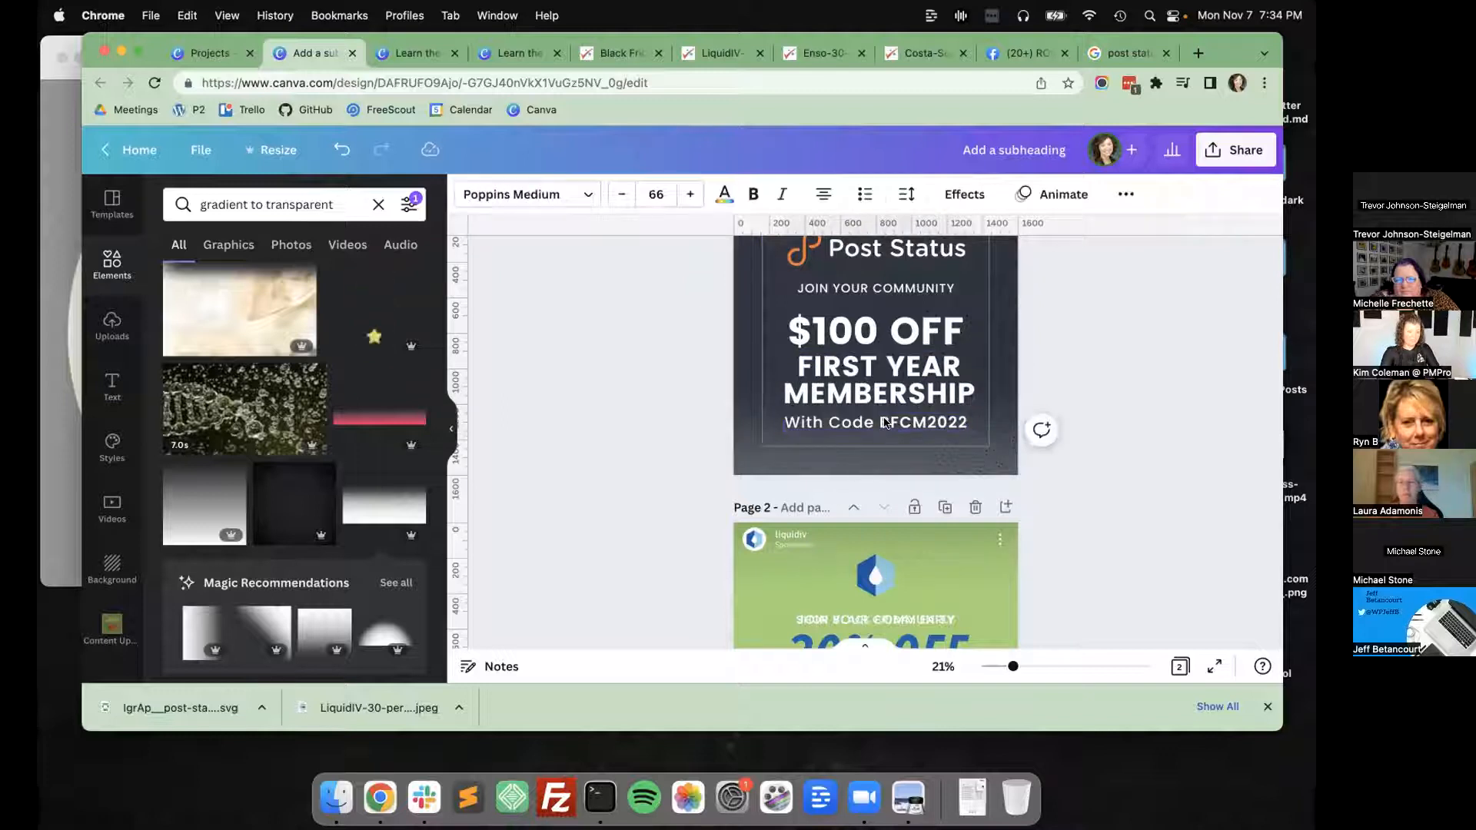
pyautogui.click(686, 431)
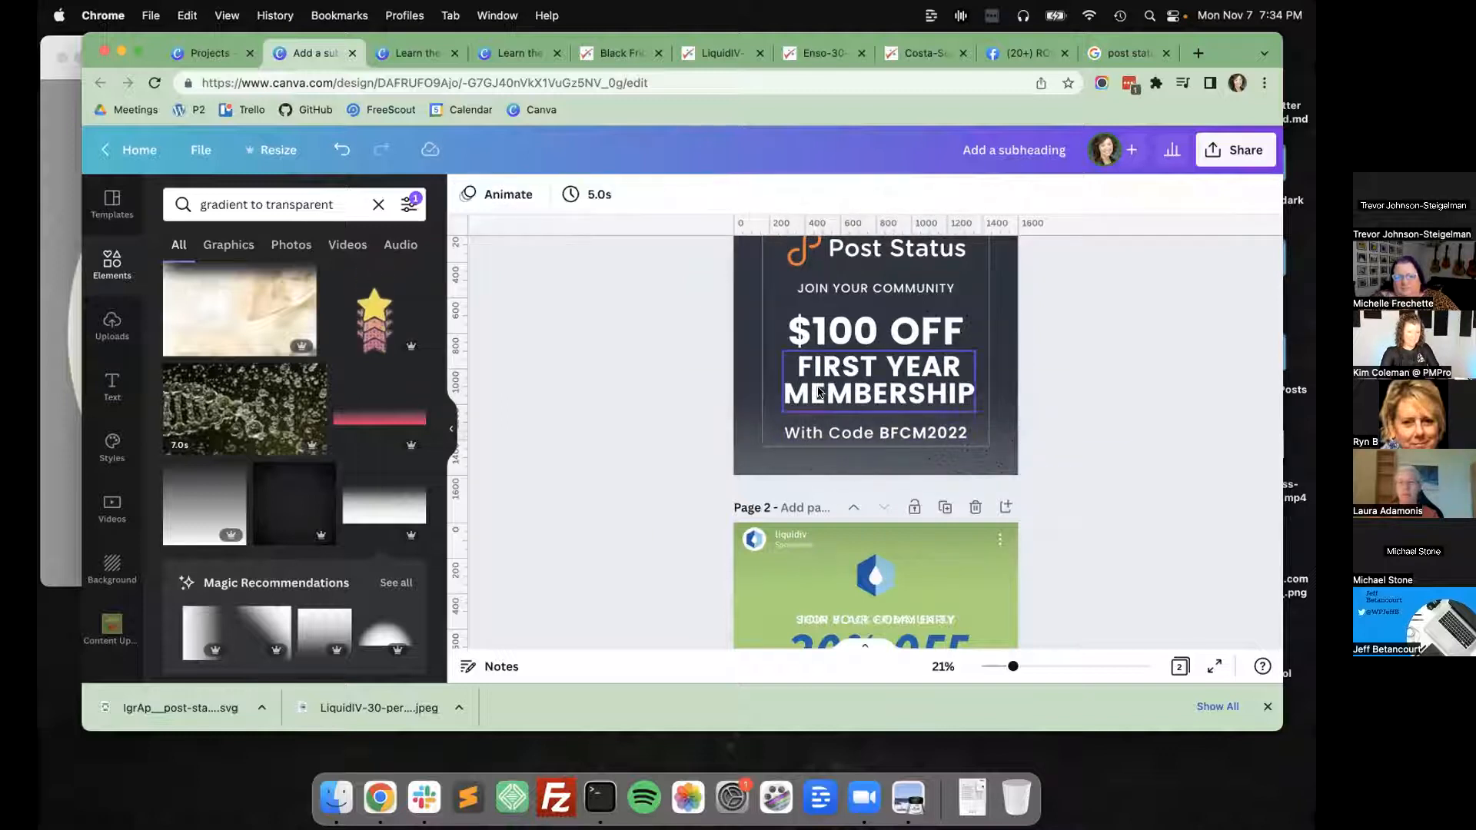
# Reduce the font size of the "FIRST YEAR MEMBERSHIP" text to 110.
pyautogui.scroll(1, 643, 418)
pyautogui.click(881, 440)
pyautogui.click(618, 195)
pyautogui.click(618, 195)
pyautogui.click(618, 195)
pyautogui.click(618, 195)
pyautogui.click(618, 195)
pyautogui.click(618, 195)
pyautogui.click(618, 197)
pyautogui.click(618, 197)
pyautogui.click(618, 197)
pyautogui.click(618, 197)
pyautogui.click(655, 329)
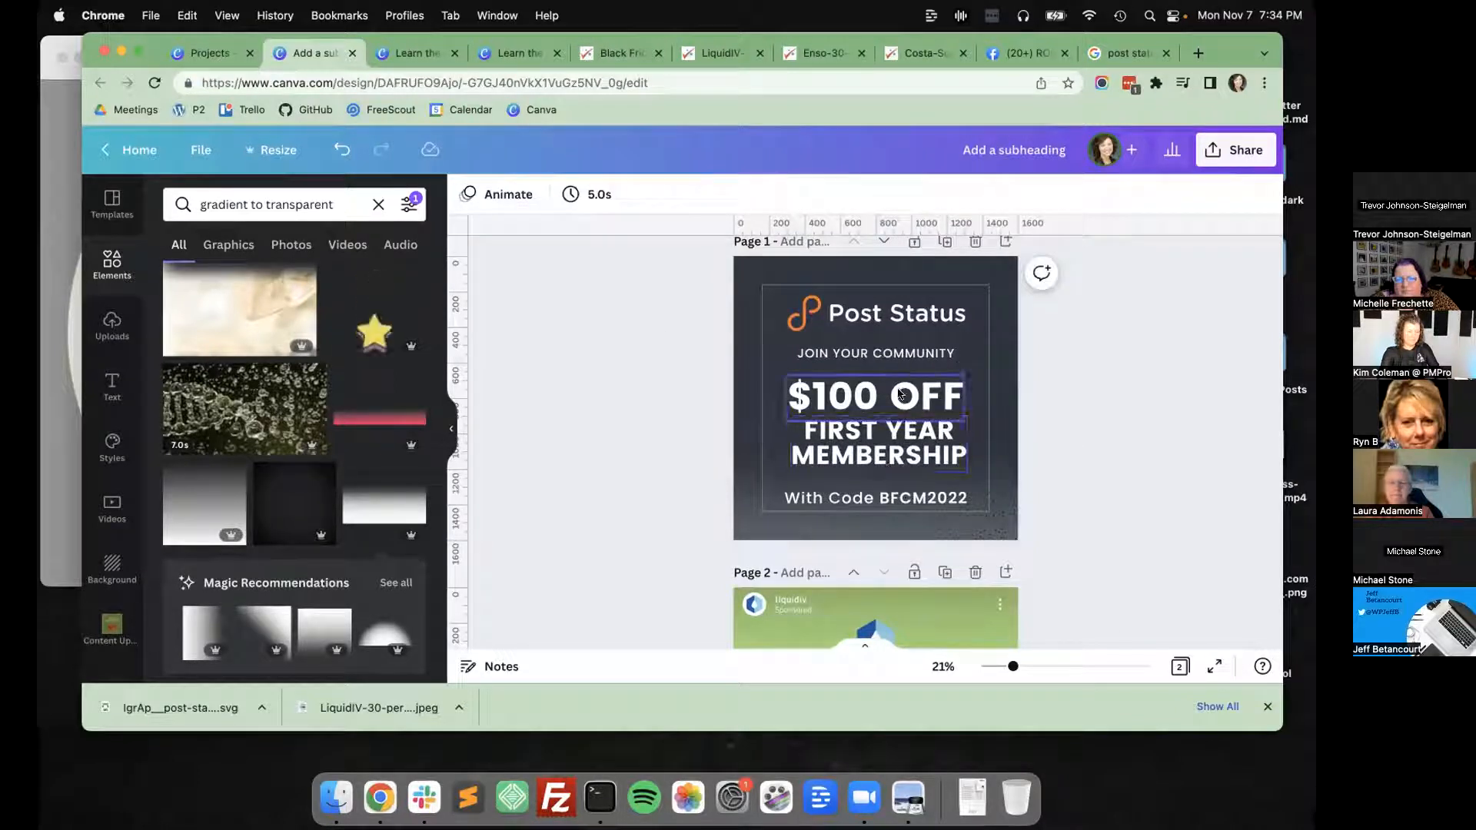
# Move "$100 OFF" and "FIRST YEAR MEMBERSHIP" up together and raise the "With Code BFCM2022" line, using even 70-unit gaps between the text blocks.
pyautogui.click(923, 436)
pyautogui.moveTo(923, 429); pyautogui.dragTo(922, 427)
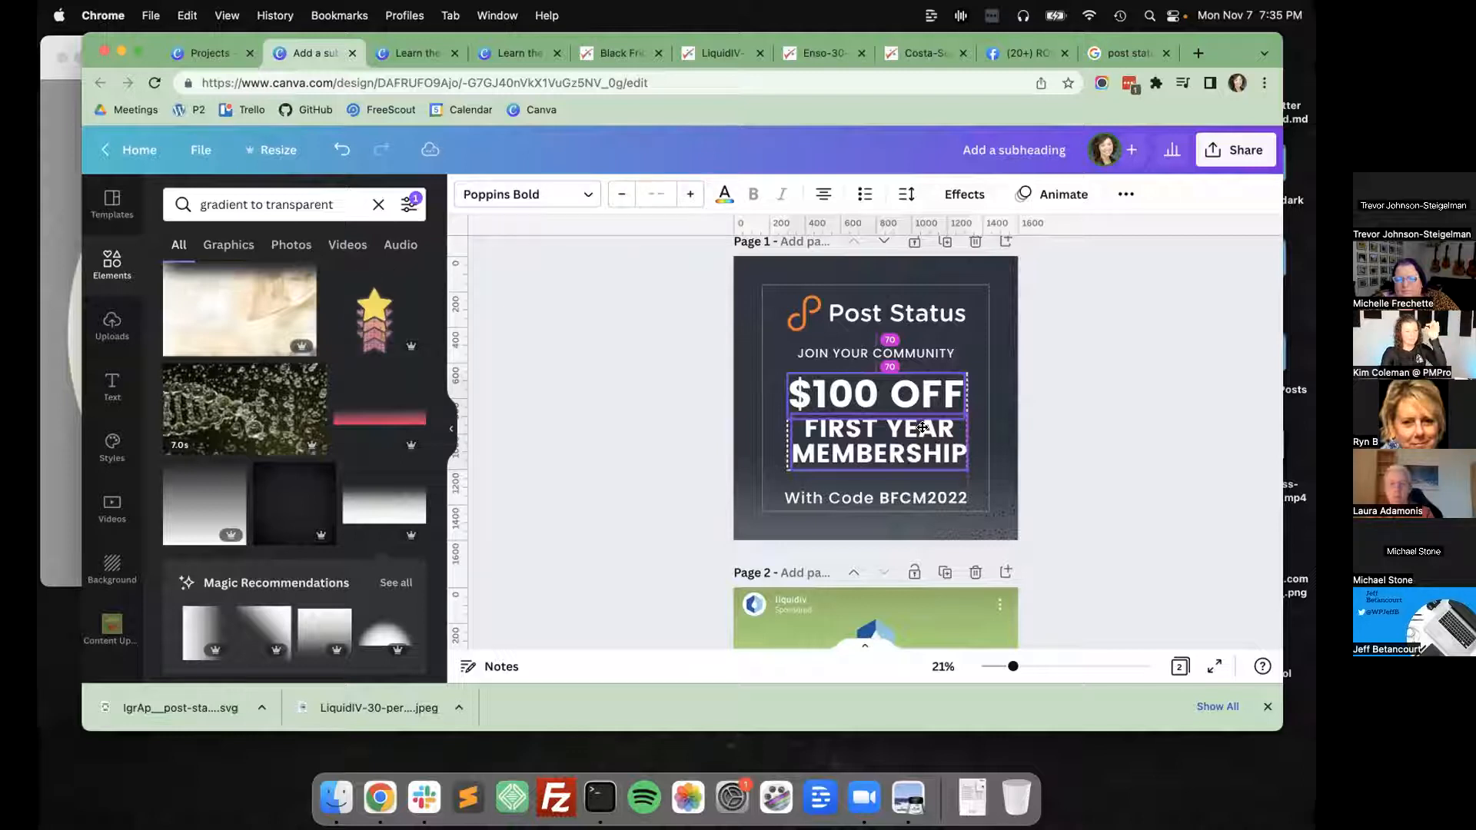
pyautogui.click(873, 501)
pyautogui.click(877, 496)
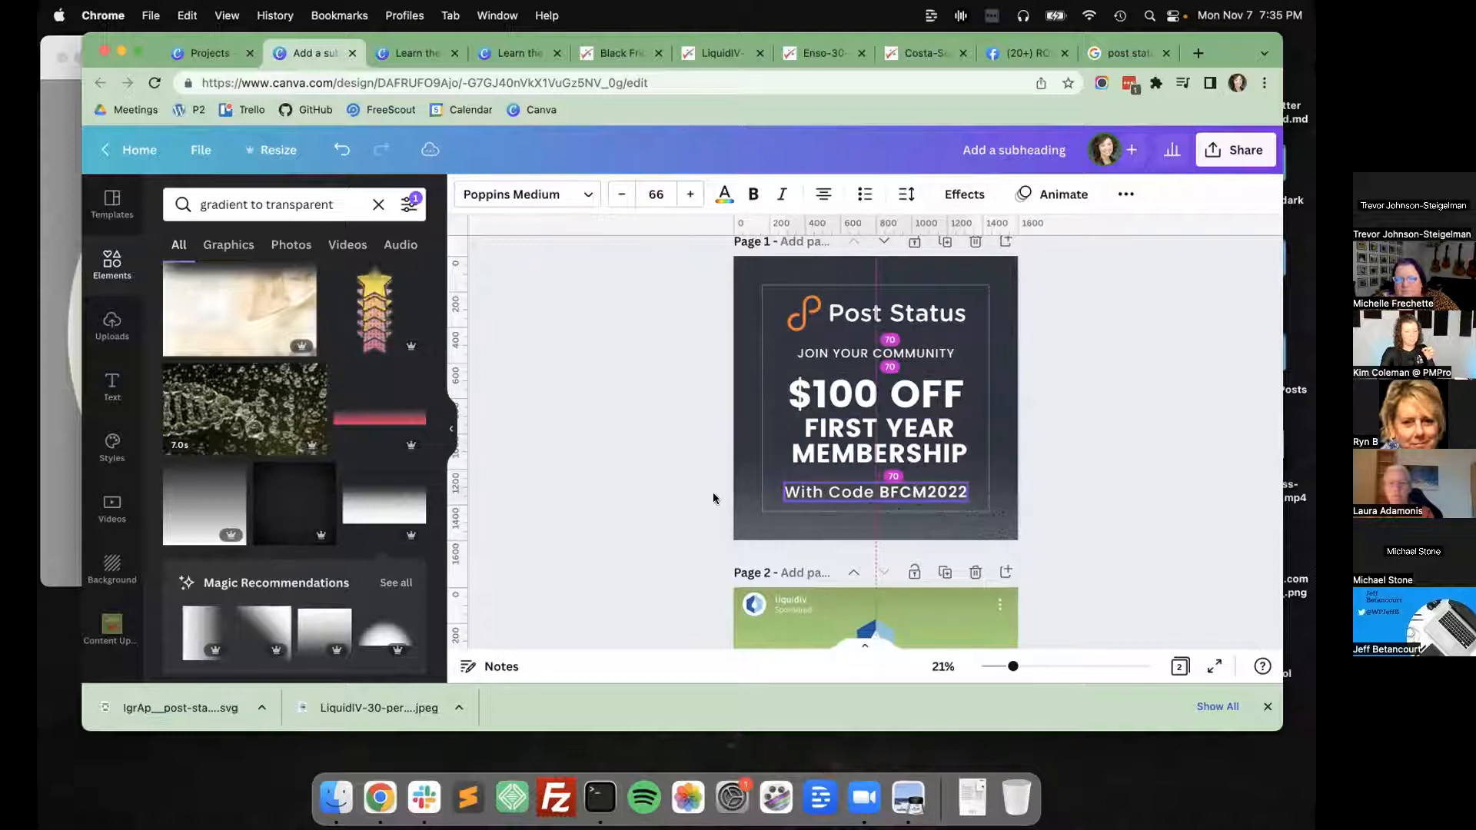
pyautogui.click(650, 485)
# Move the "FIRST YEAR MEMBERSHIP" text up, tight beneath "$100 OFF".
pyautogui.click(911, 440)
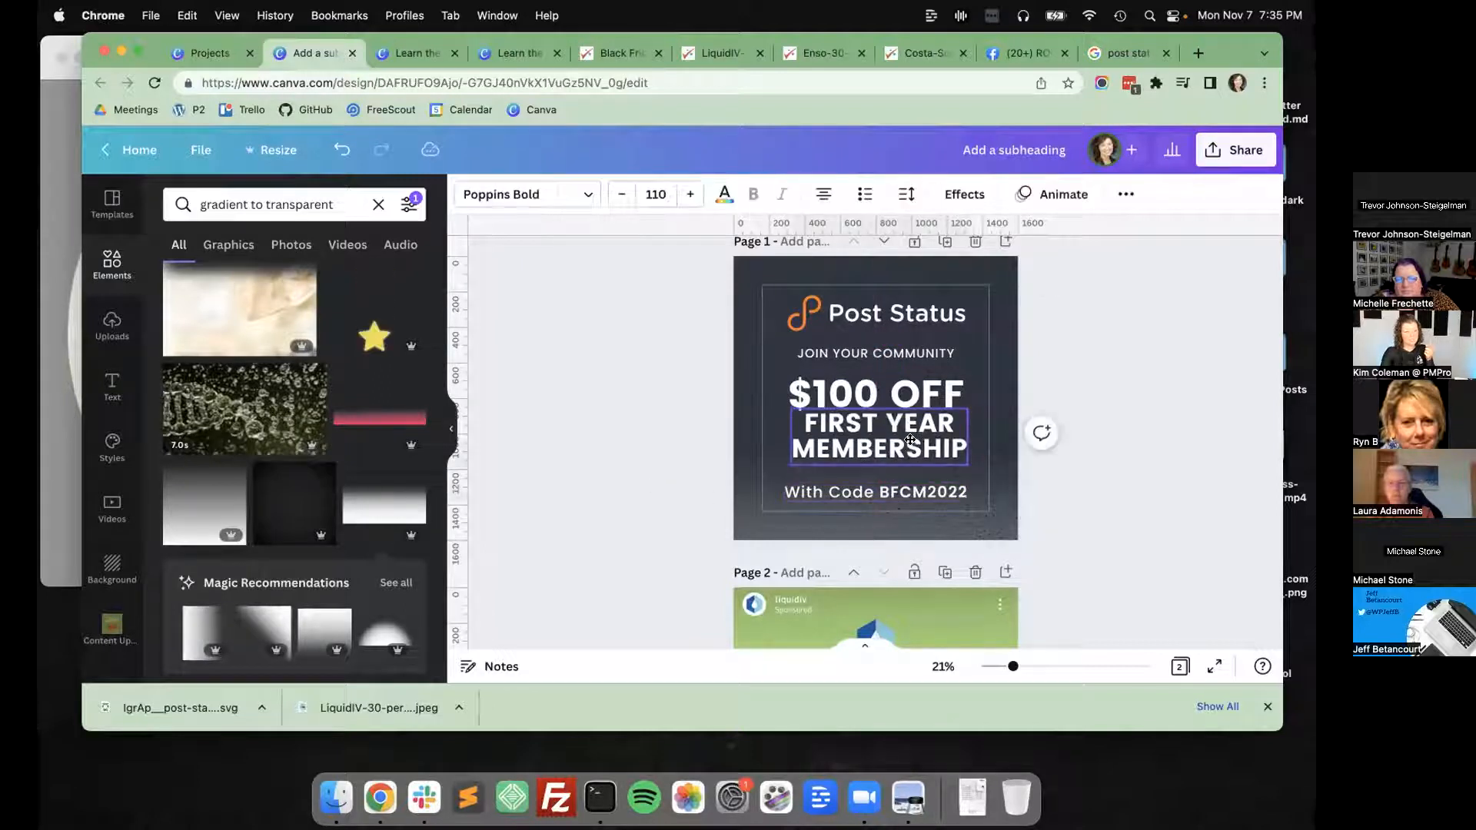
pyautogui.click(707, 450)
pyautogui.click(826, 439)
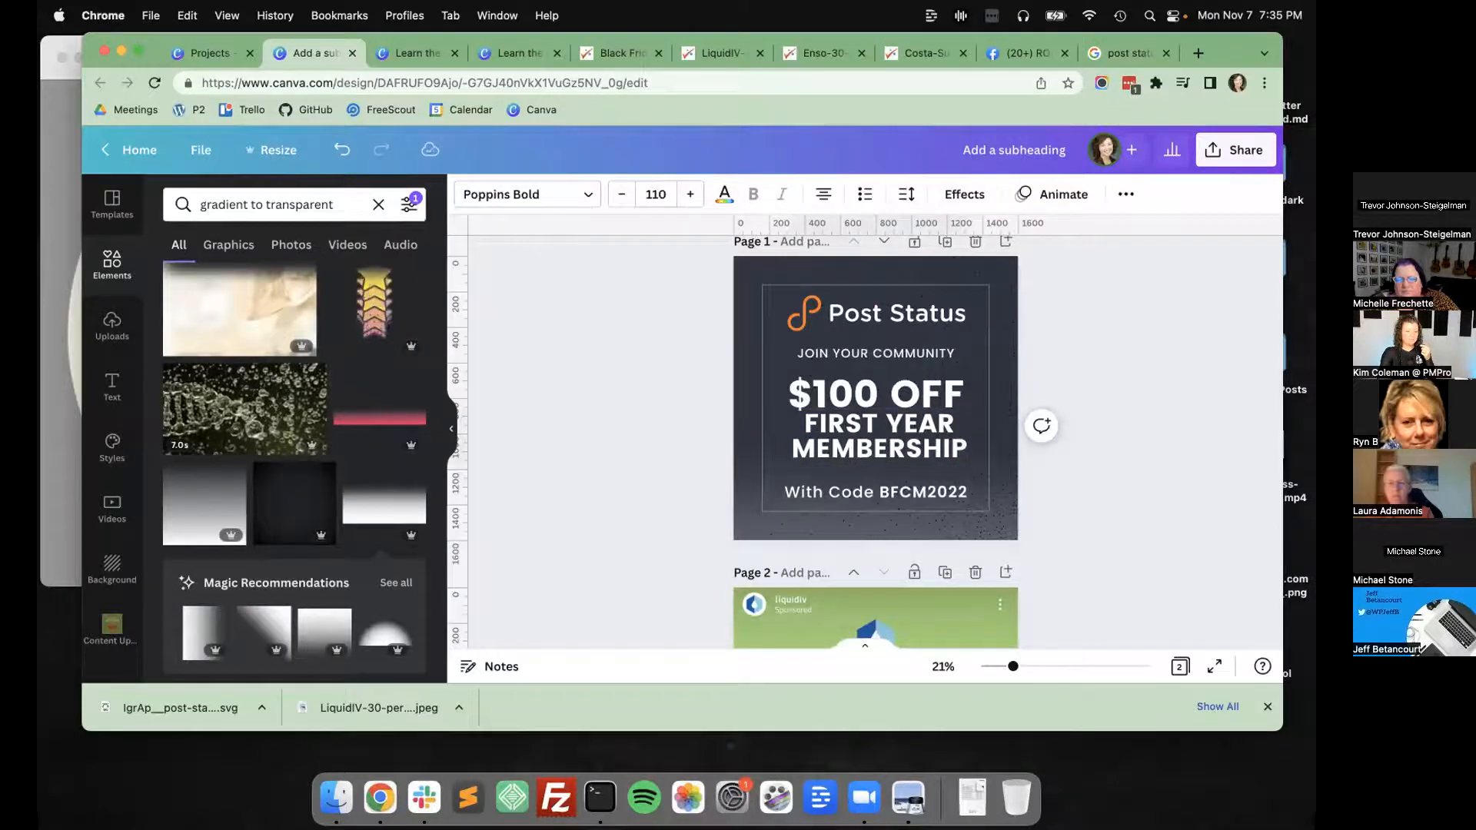
# Try to tidy up the spacing of the Post Status logo and all four separate text blocks on page 1, and undo it.
pyautogui.click(694, 391)
pyautogui.moveTo(706, 279); pyautogui.dragTo(858, 516)
pyautogui.click(1206, 405)
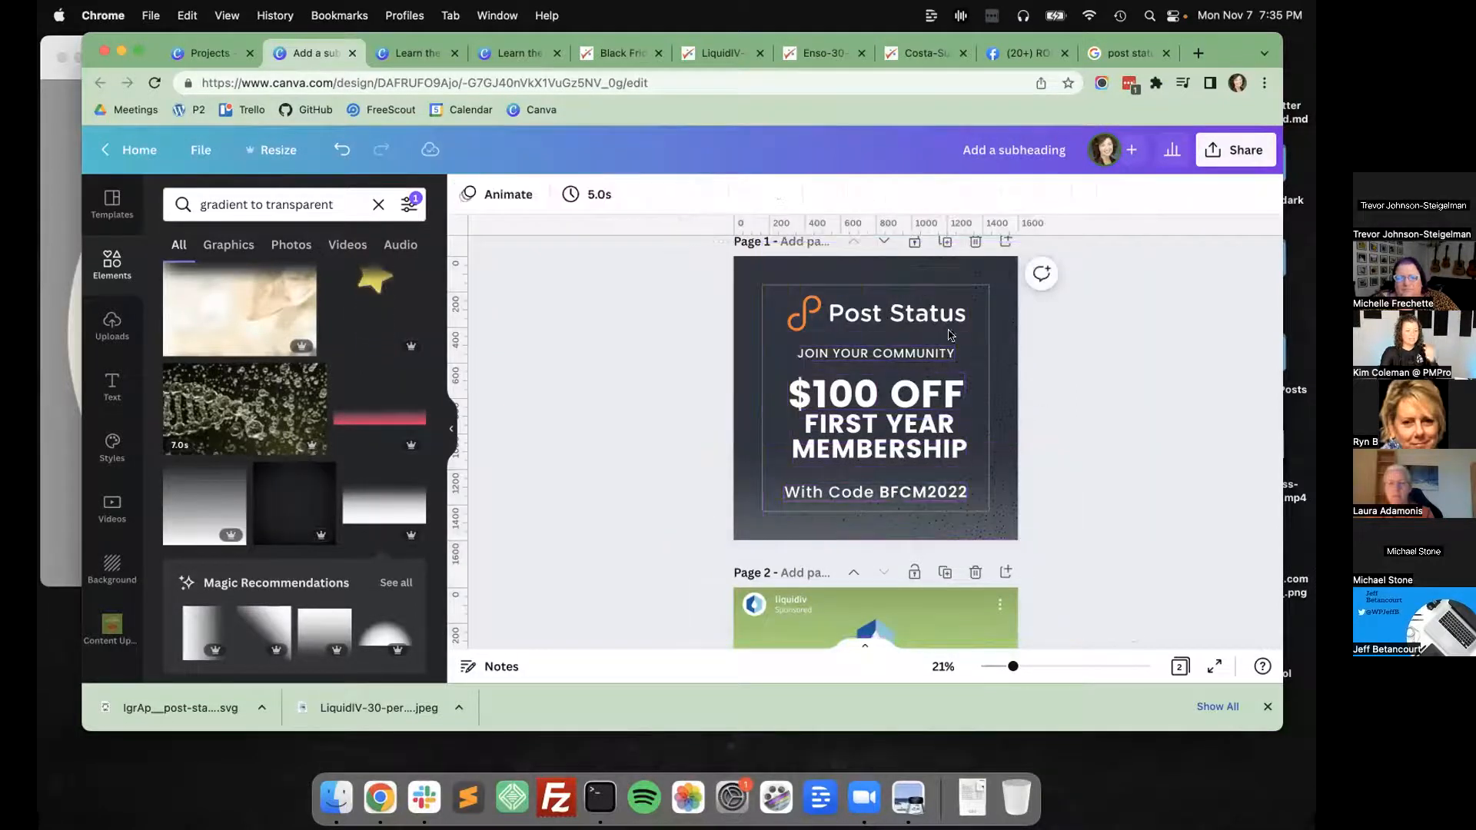
pyautogui.moveTo(703, 275); pyautogui.dragTo(857, 509)
pyautogui.click(1091, 346)
pyautogui.click(829, 323)
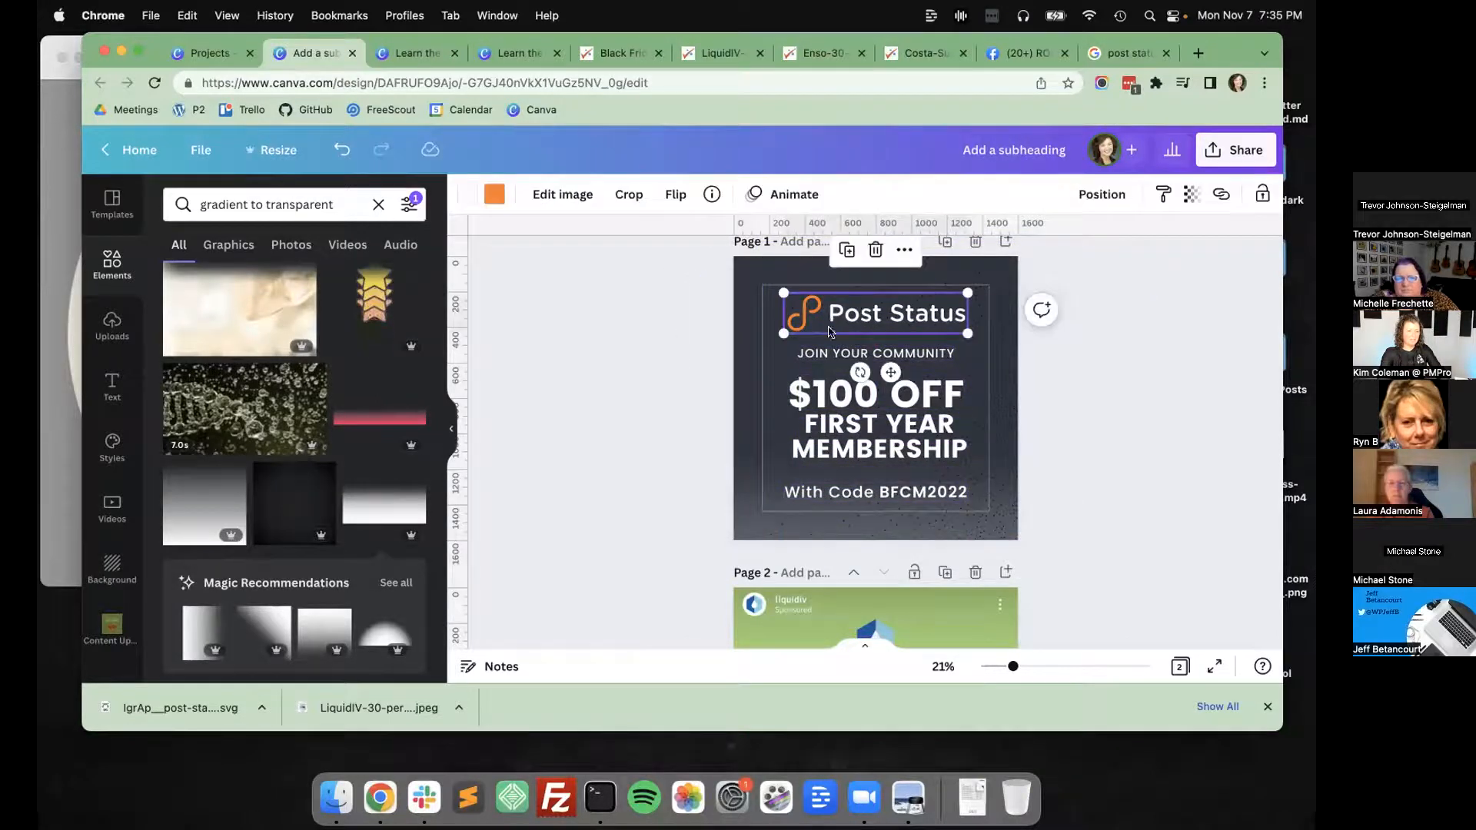
pyautogui.keyDown('shift'); pyautogui.click(831, 354); pyautogui.keyUp('shift')
pyautogui.keyDown('shift'); pyautogui.click(833, 394); pyautogui.keyUp('shift')
pyautogui.keyDown('shift'); pyautogui.click(833, 422); pyautogui.keyUp('shift')
pyautogui.keyDown('shift'); pyautogui.click(873, 494); pyautogui.keyUp('shift')
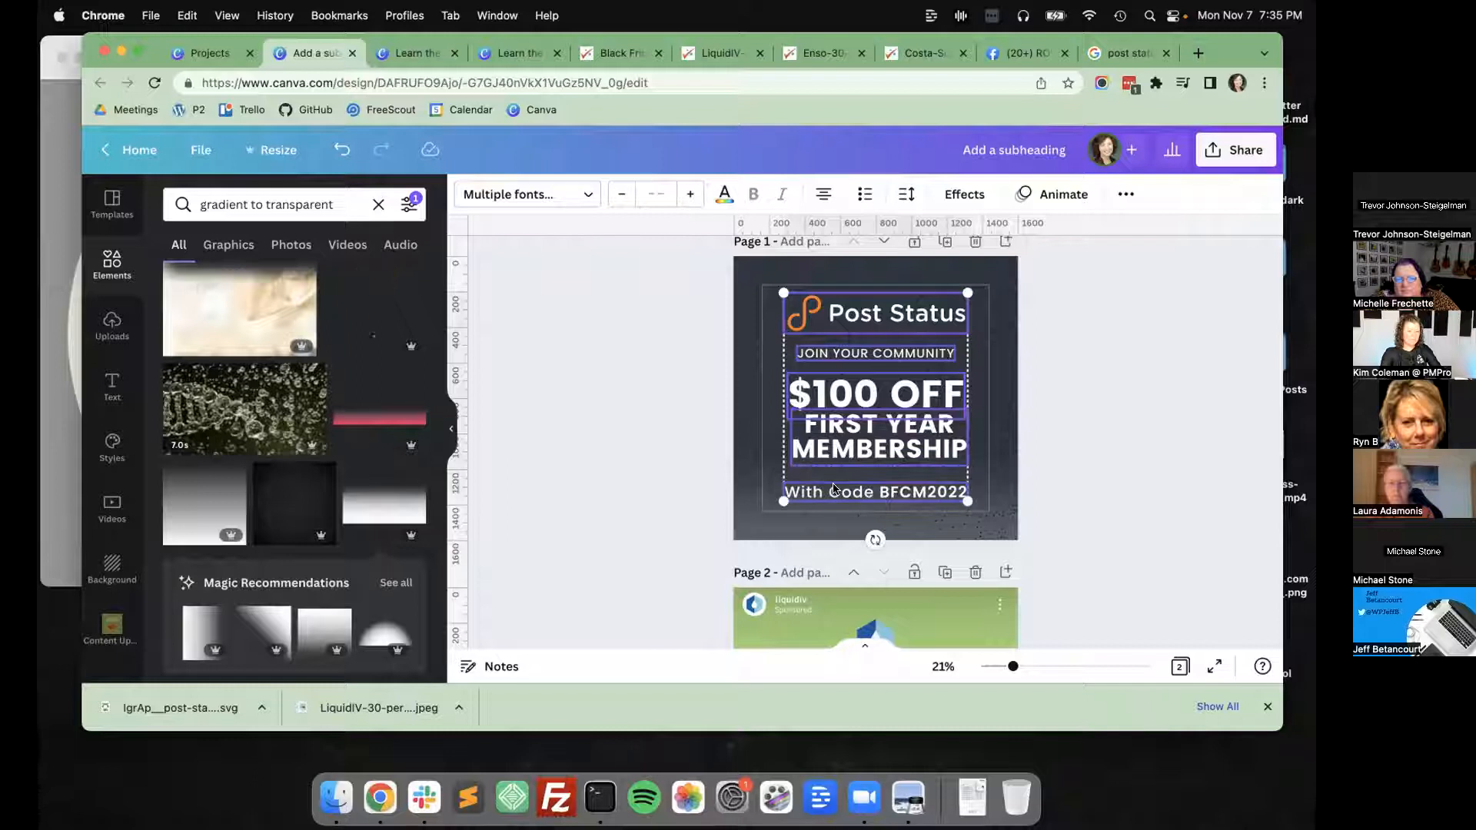
pyautogui.click(1116, 195)
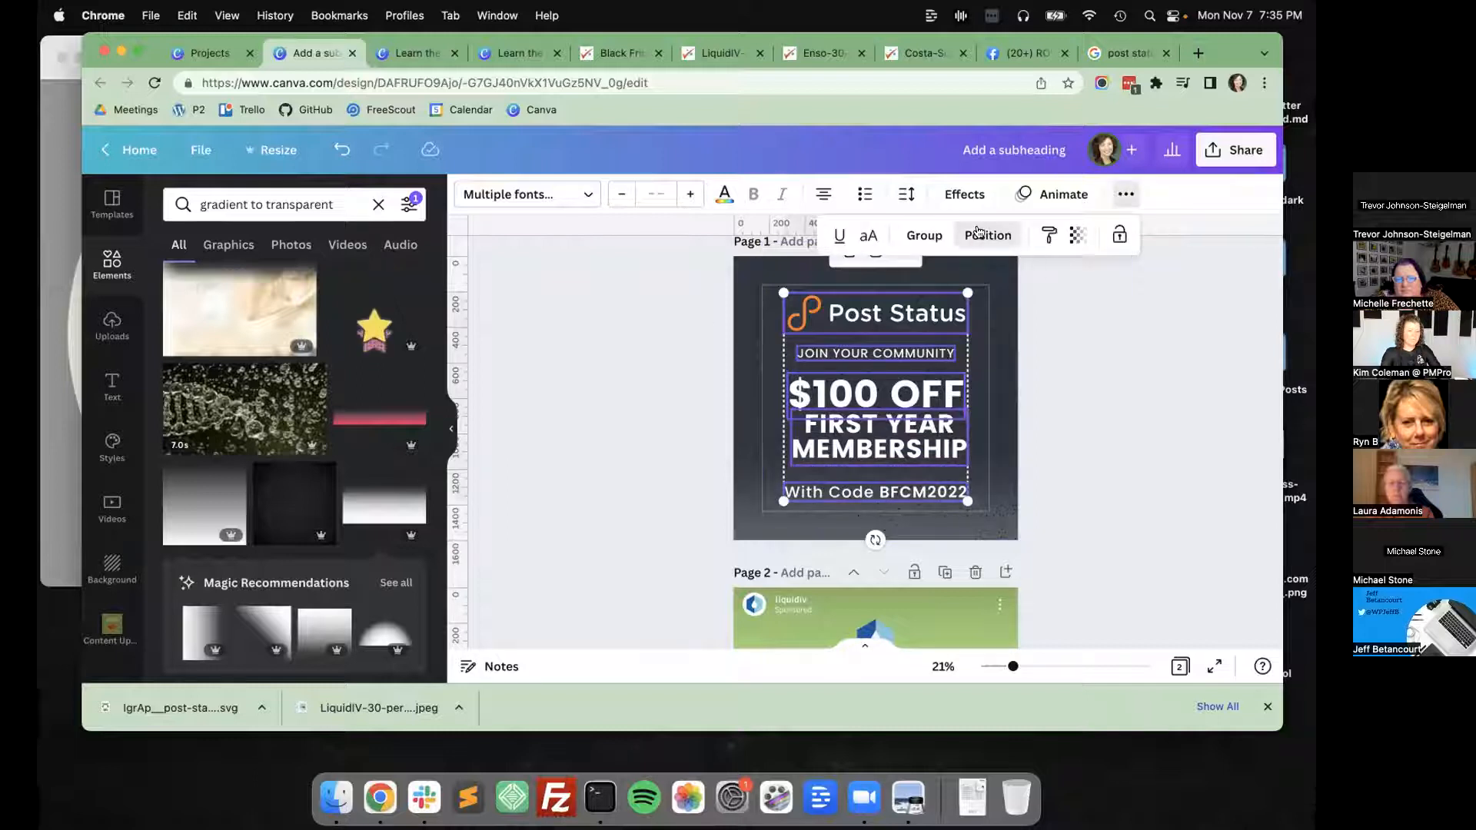
pyautogui.click(988, 235)
pyautogui.click(787, 561)
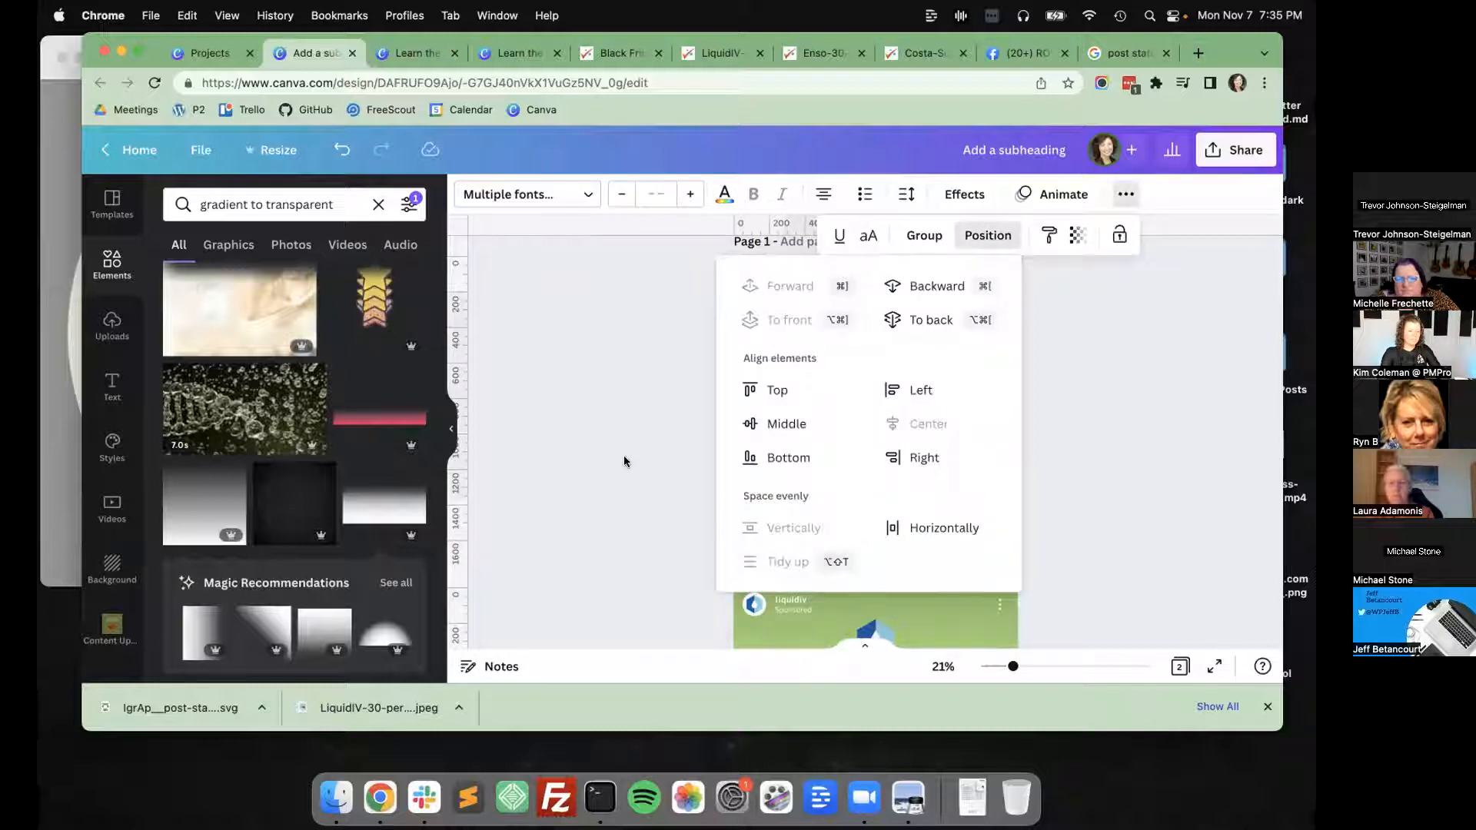
pyautogui.click(624, 456)
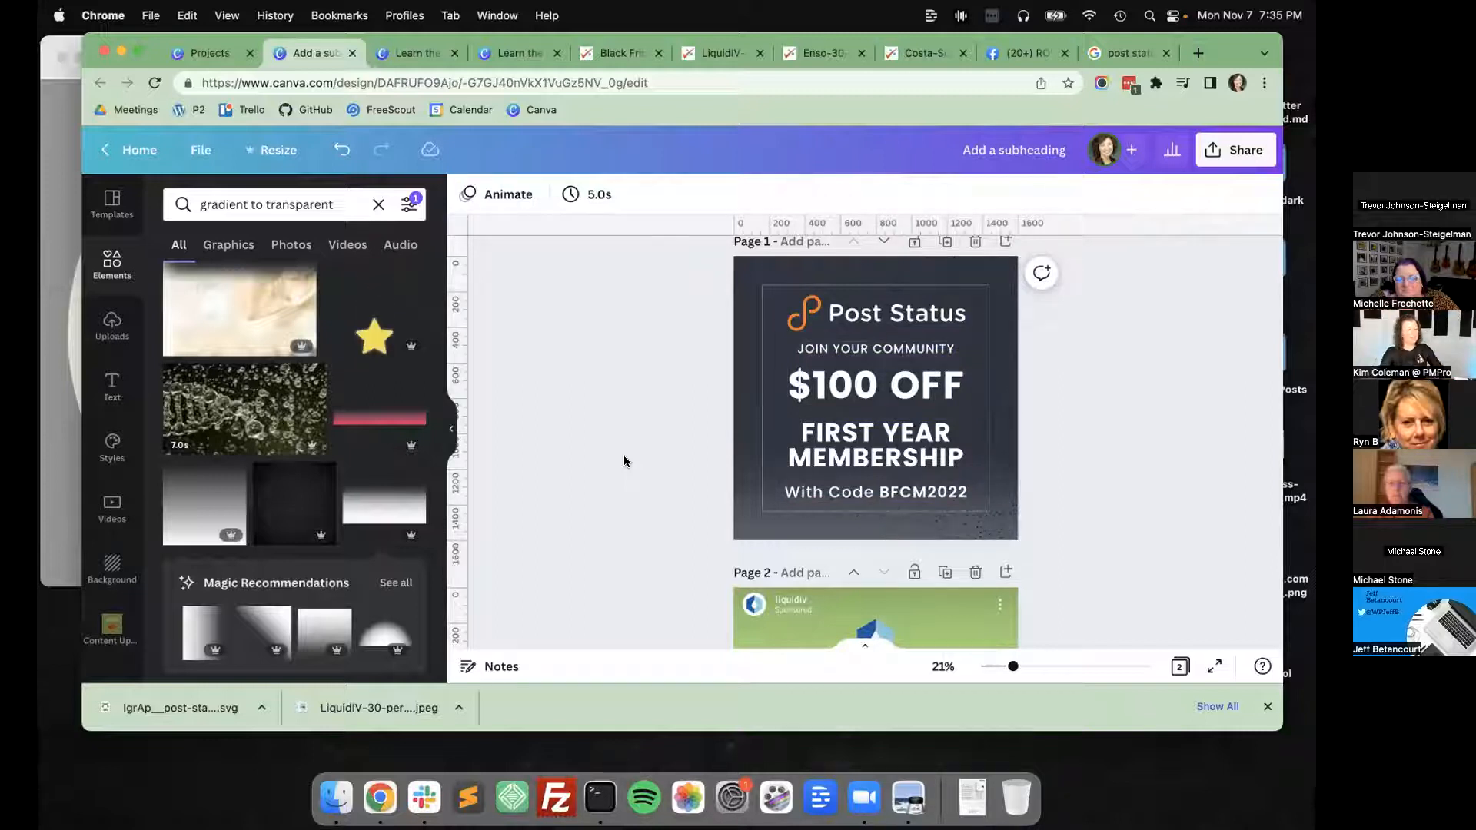
pyautogui.press('super+z')
pyautogui.press('super+z')
# Group "$100 OFF" with "FIRST YEAR MEMBERSHIP" and tidy up the spacing between the logo, community line, group and code line.
pyautogui.click(825, 408)
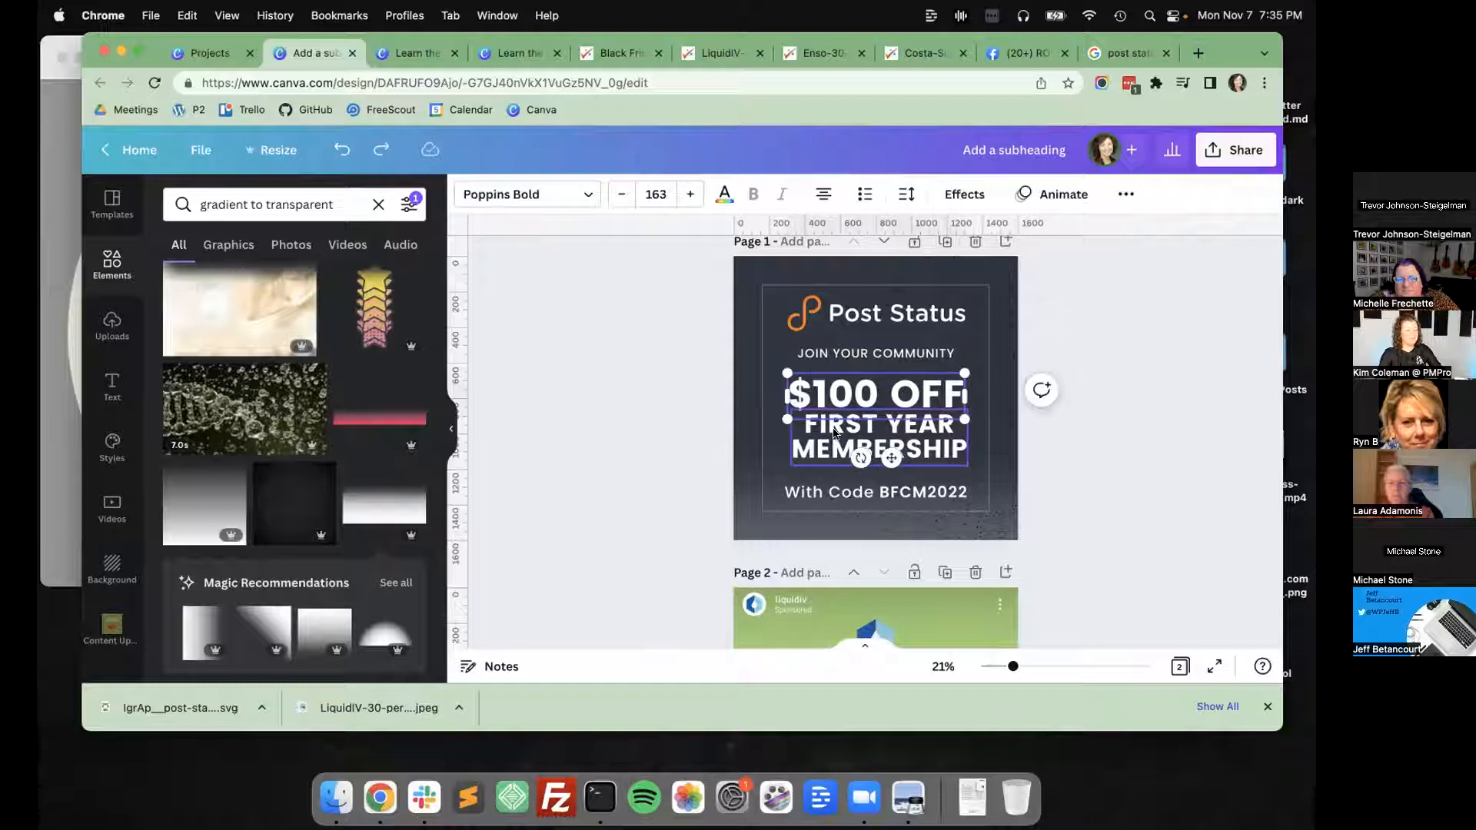
pyautogui.keyDown('shift'); pyautogui.click(805, 493); pyautogui.keyUp('shift')
pyautogui.keyDown('shift'); pyautogui.click(830, 354); pyautogui.keyUp('shift')
pyautogui.keyDown('shift'); pyautogui.click(861, 313); pyautogui.keyUp('shift')
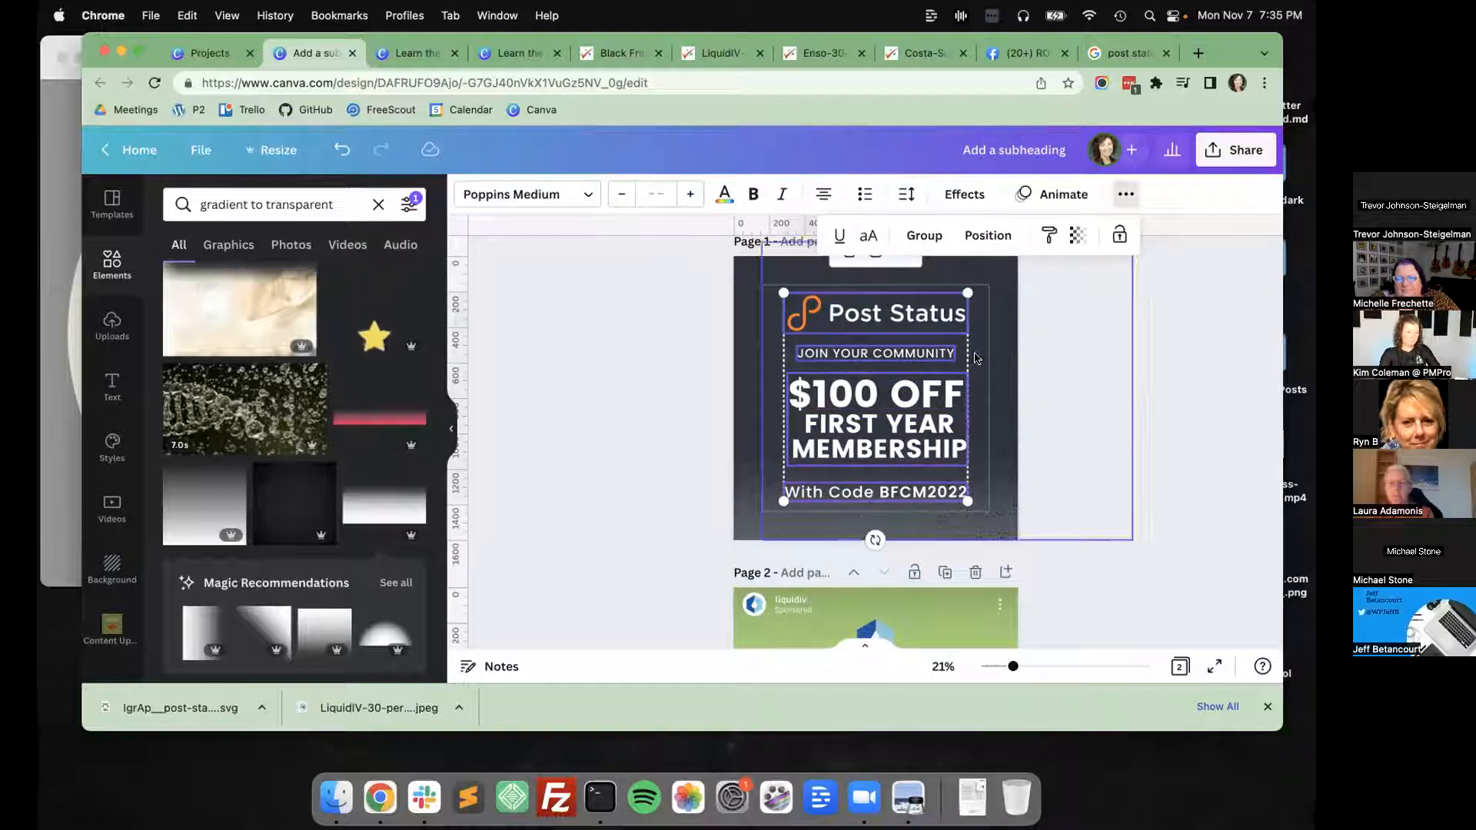
pyautogui.click(961, 237)
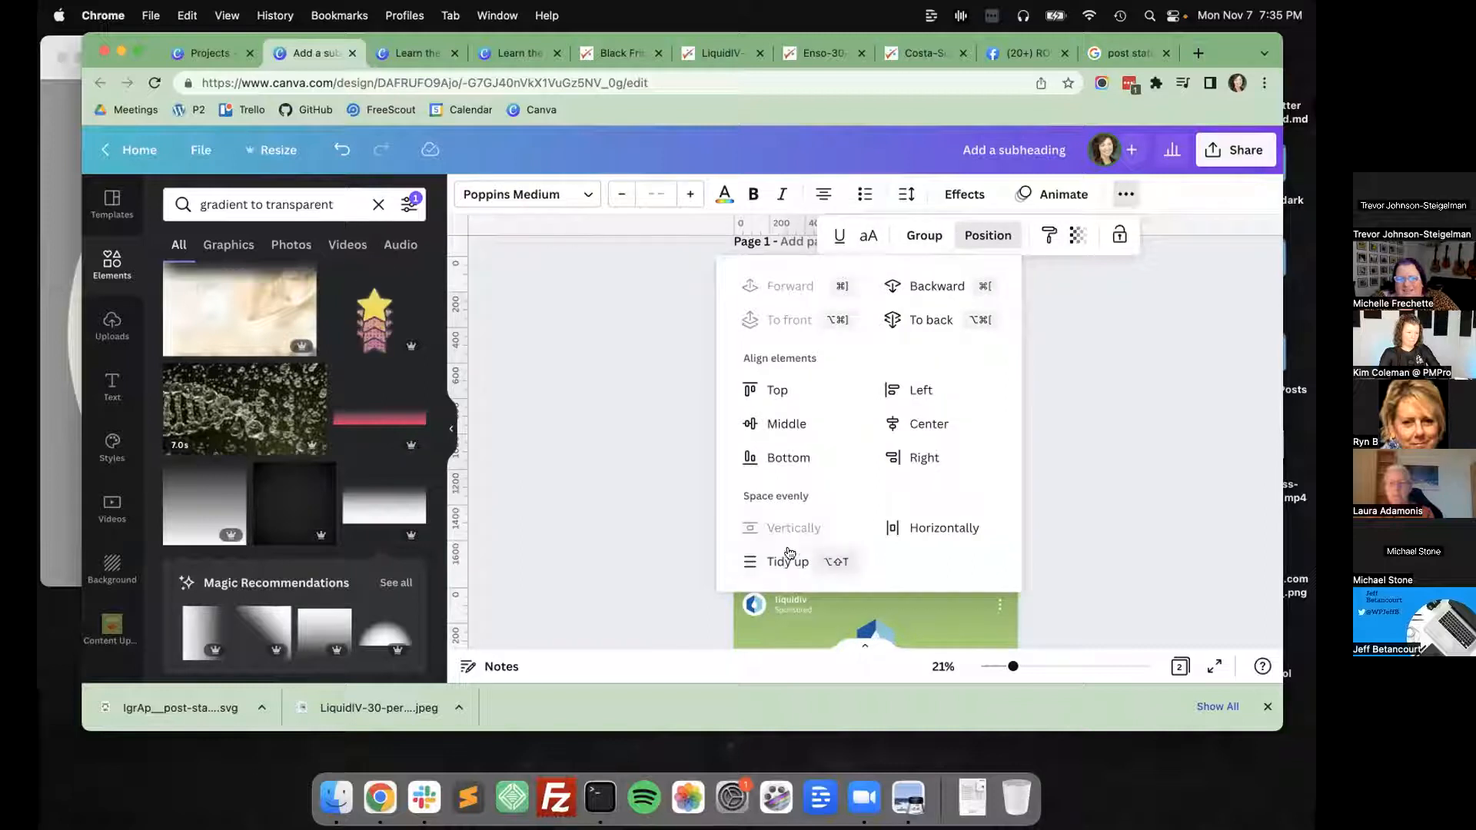
pyautogui.click(662, 464)
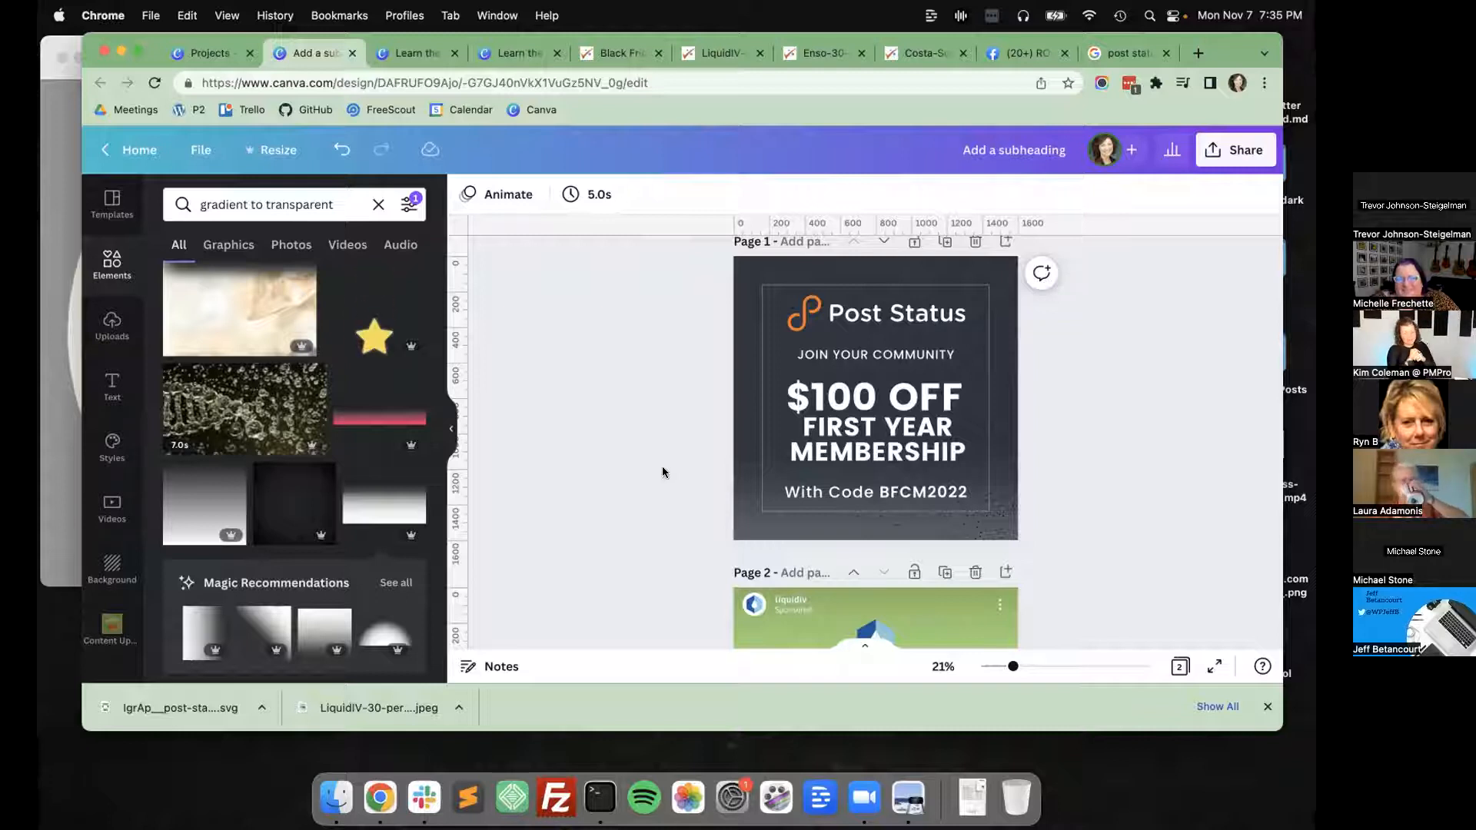
# Delete page 2 containing the Liquid I.V. reference ad.
pyautogui.scroll(-5, 659, 461)
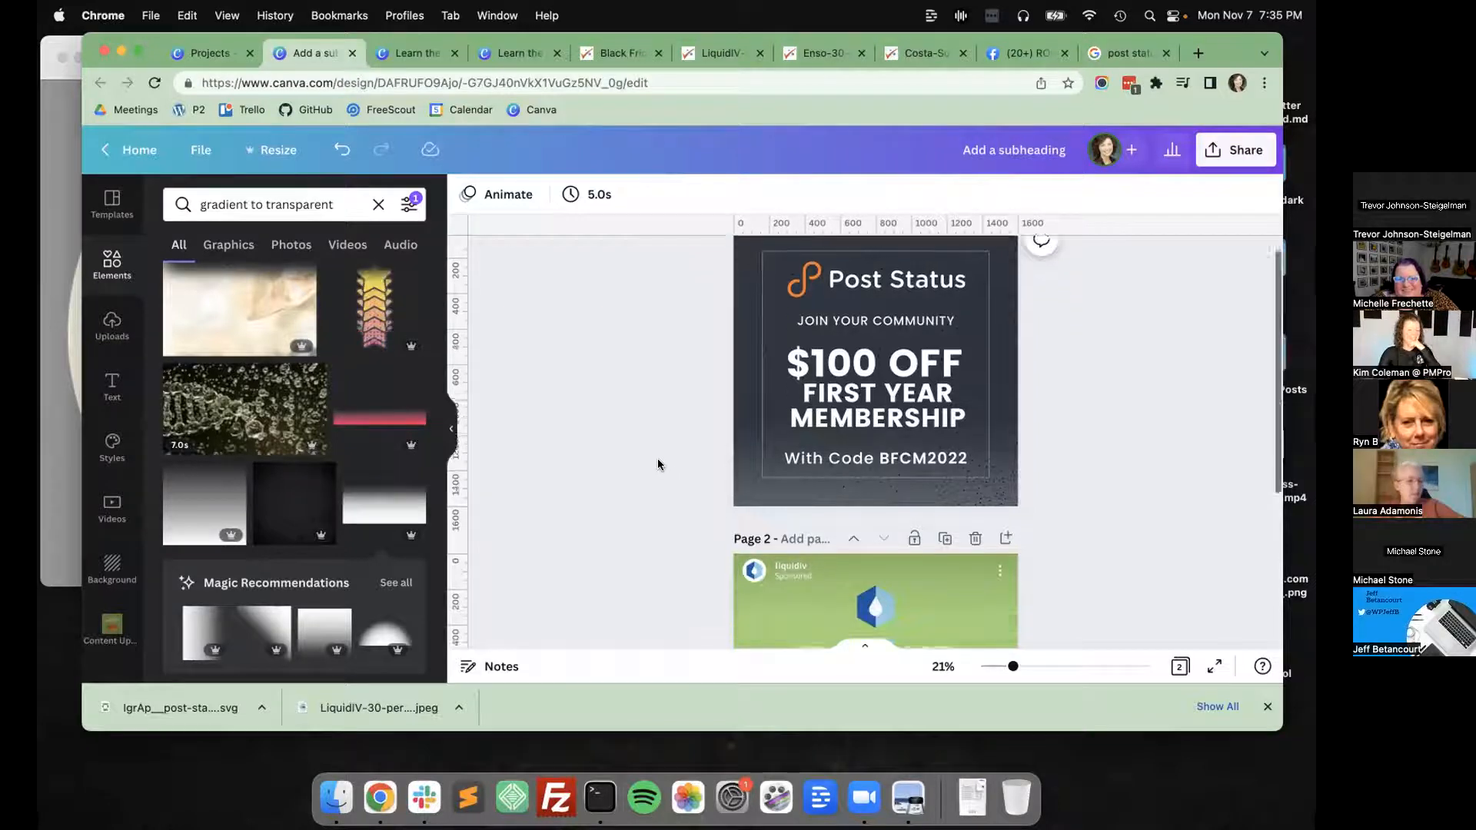
pyautogui.click(974, 268)
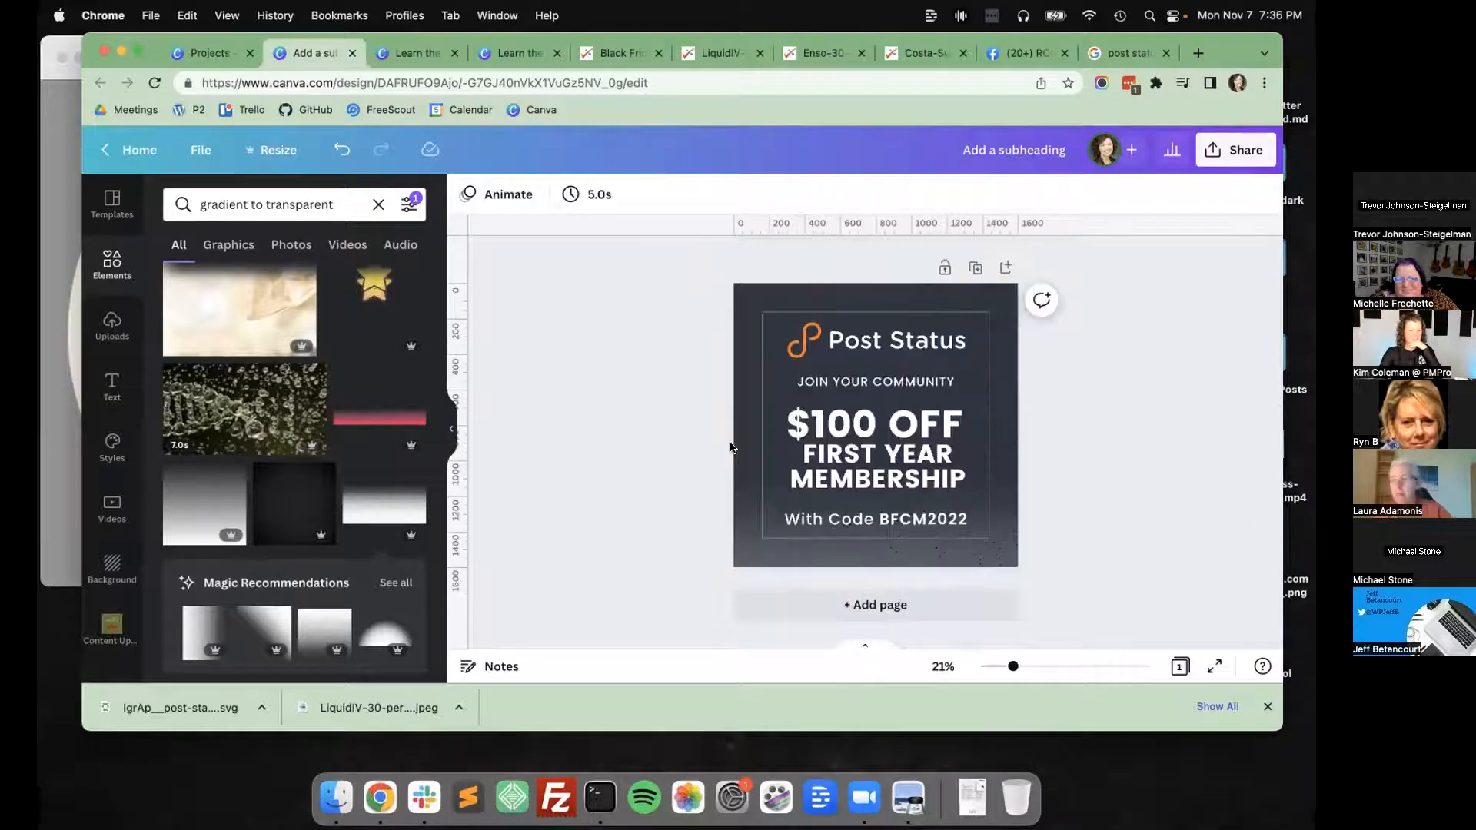
# Try the orange document color on the "FIRST YEAR MEMBERSHIP" text and undo the color change.
pyautogui.click(867, 444)
pyautogui.click(867, 444)
pyautogui.click(867, 445)
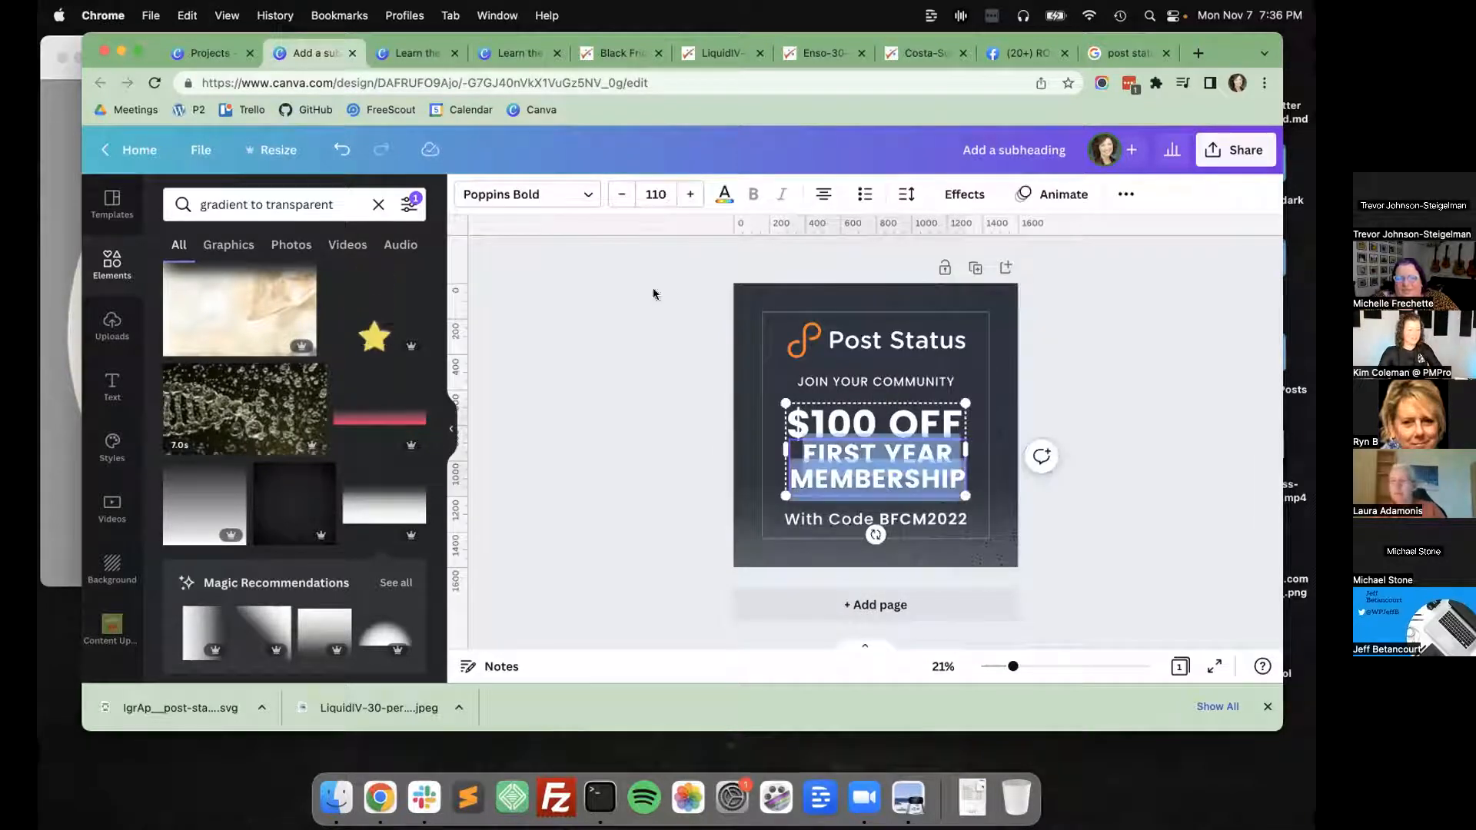
pyautogui.click(722, 192)
pyautogui.click(316, 280)
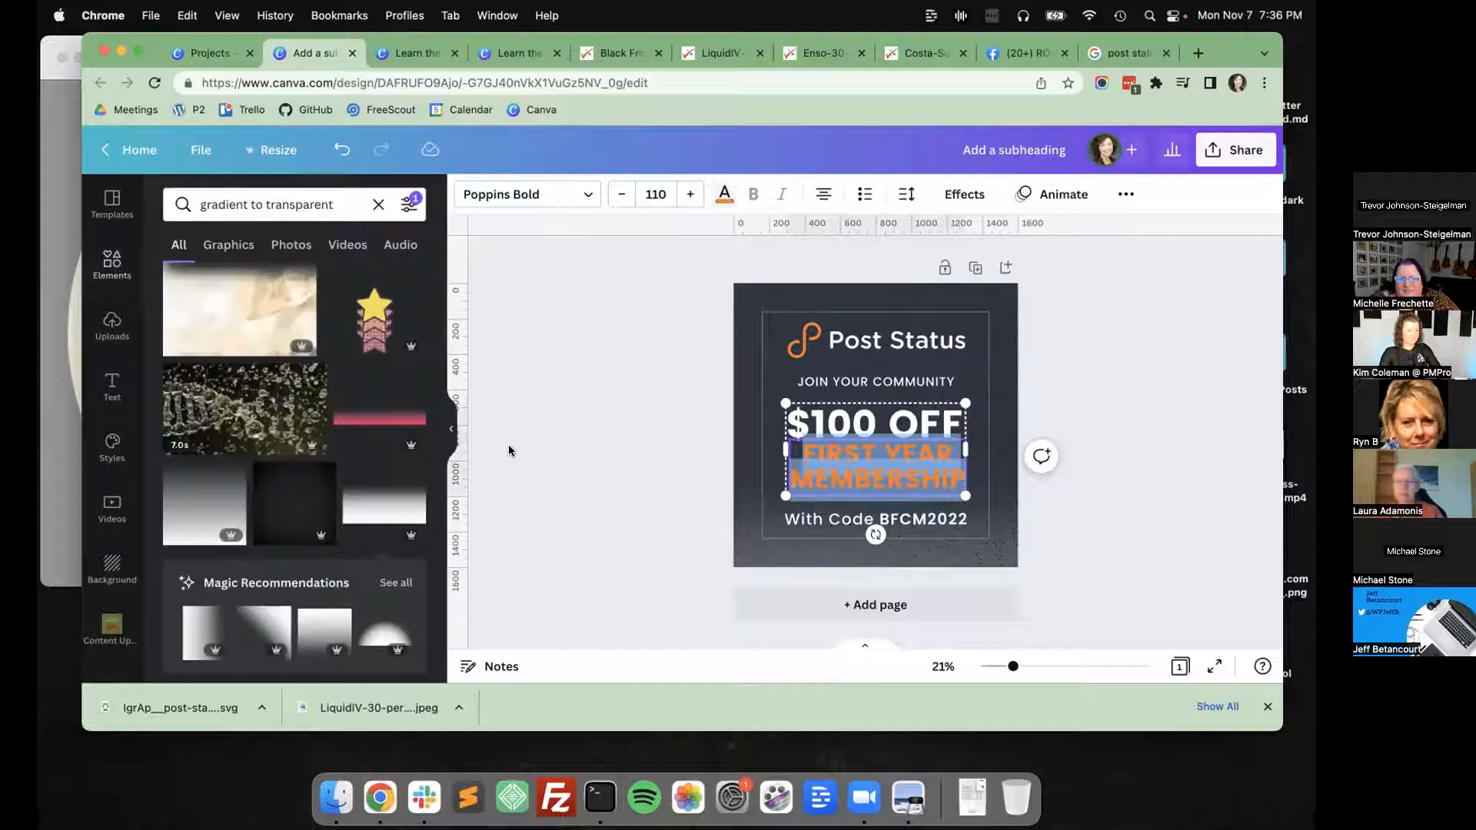
pyautogui.click(513, 449)
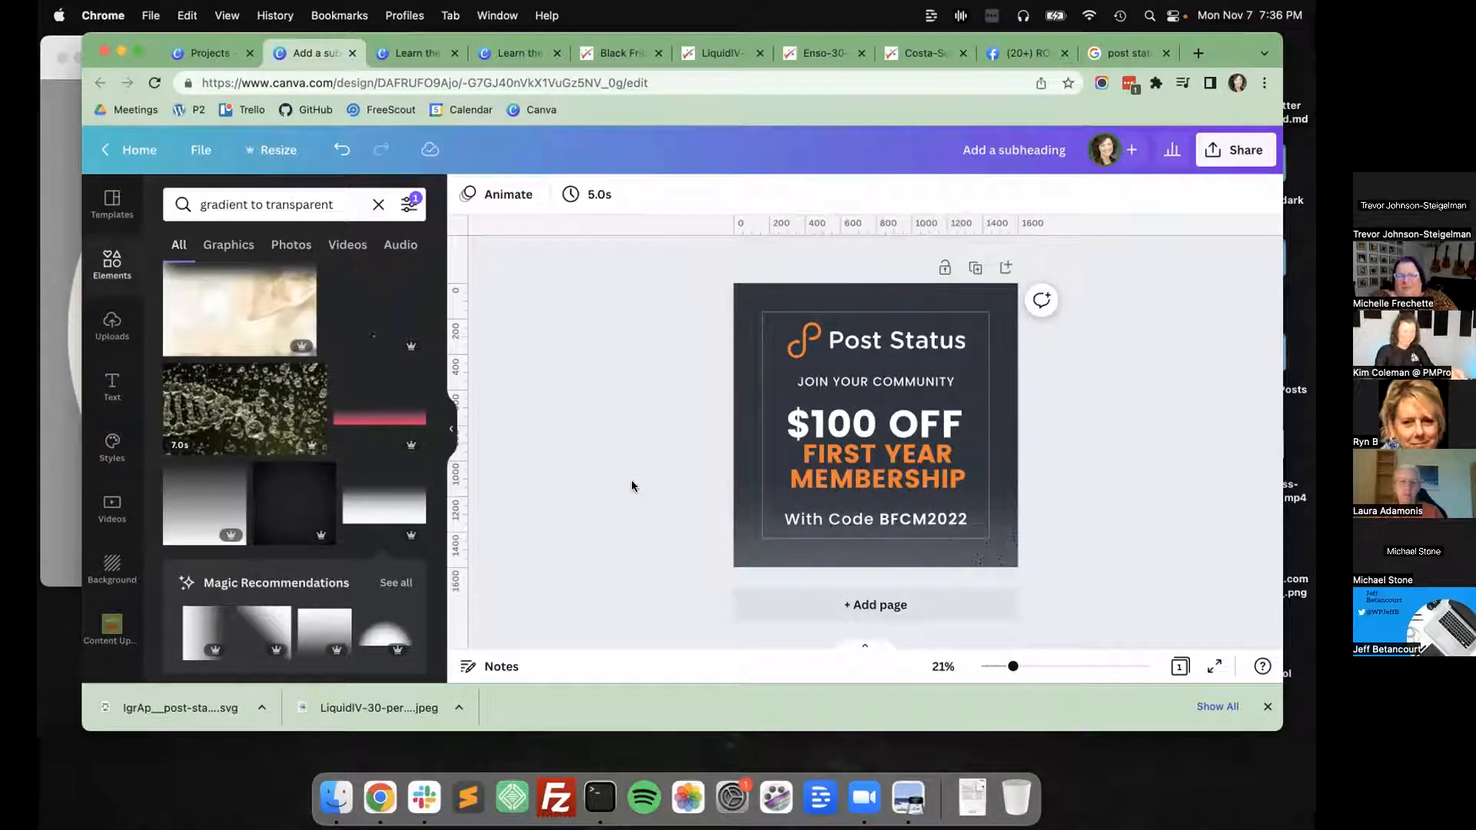
pyautogui.click(859, 456)
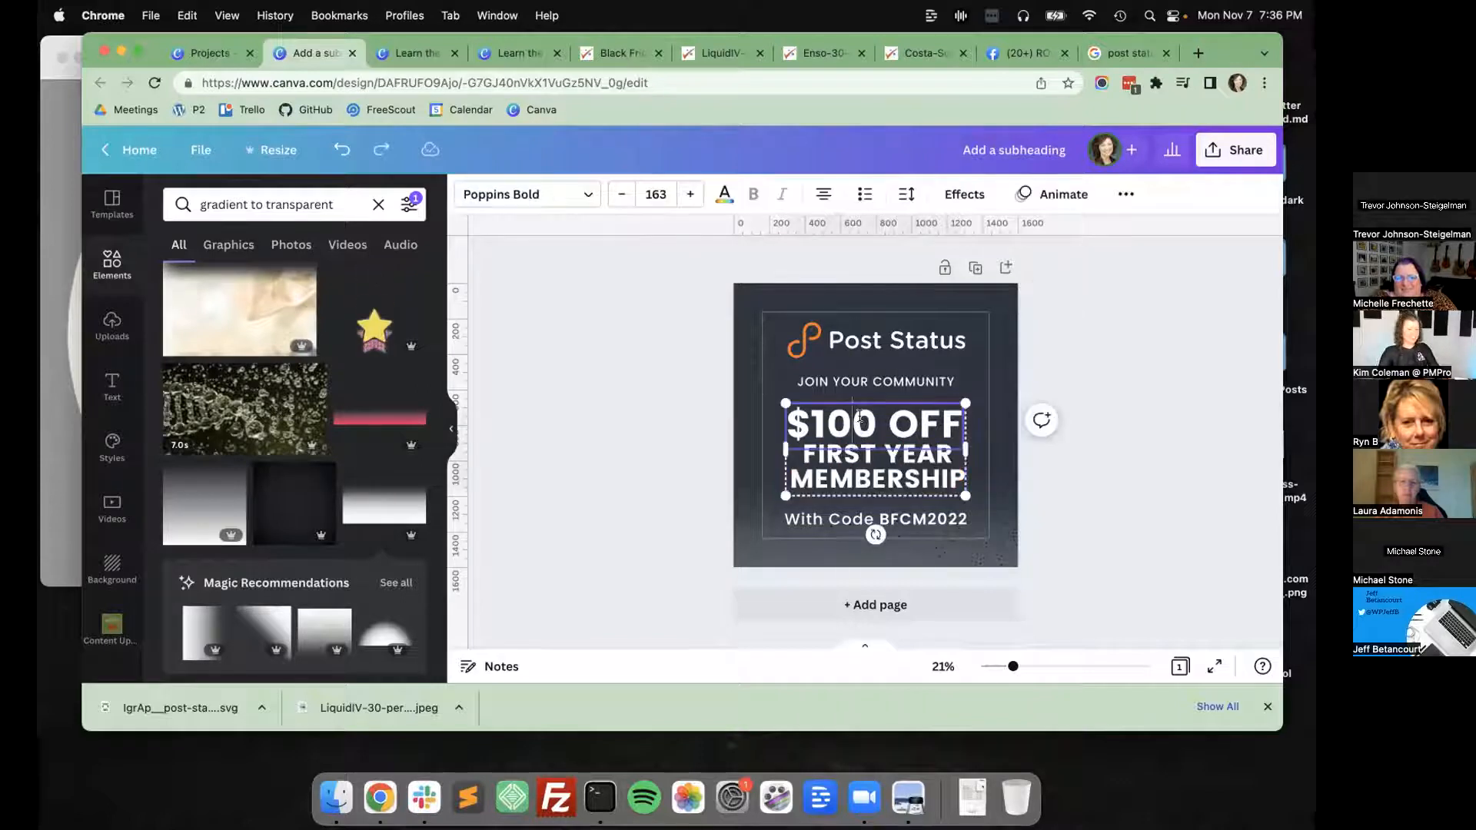
pyautogui.press('super+z')
# Color the "$100 OFF" text with the orange document color.
pyautogui.click(724, 191)
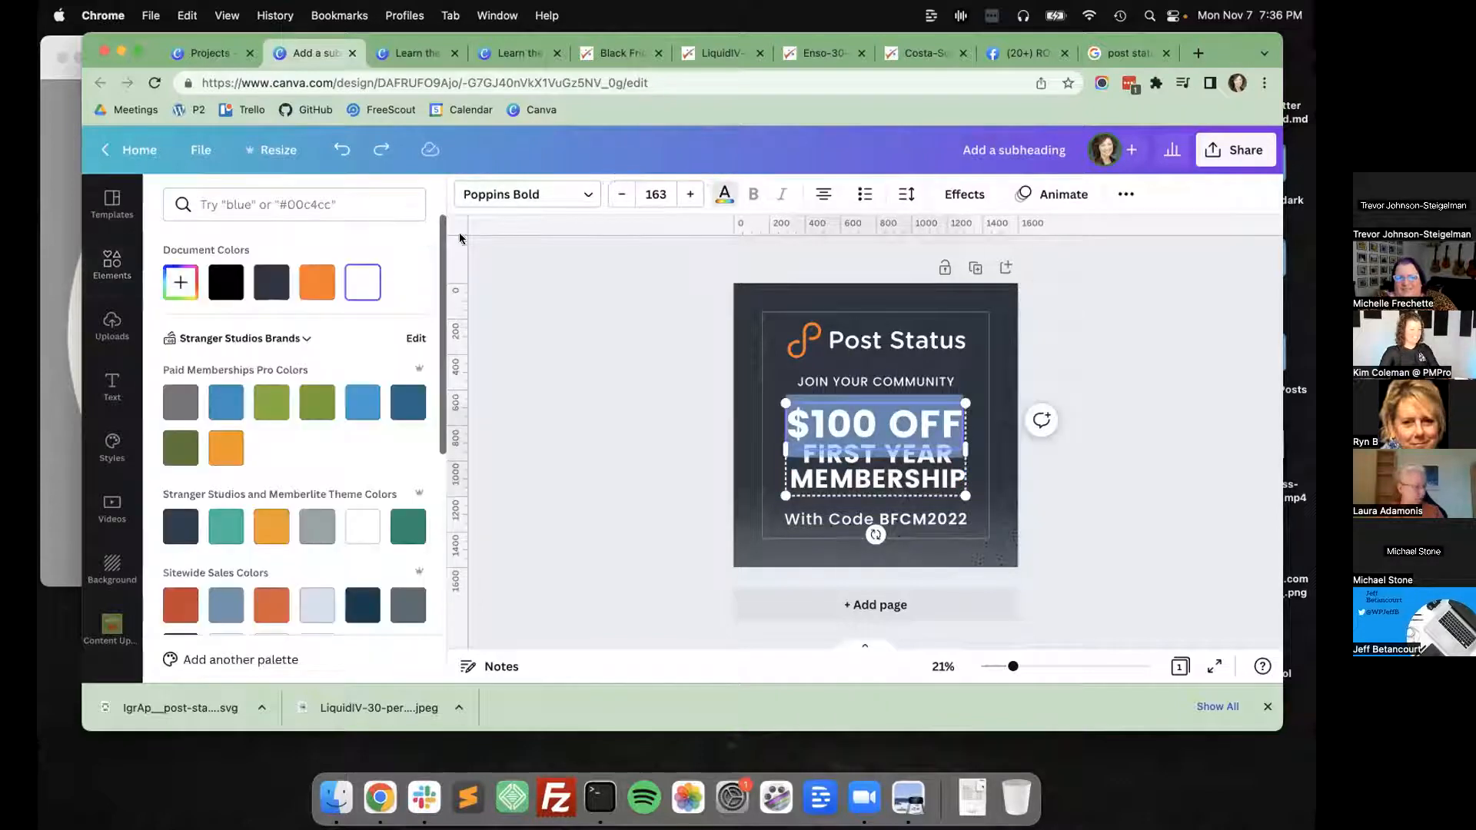
pyautogui.click(312, 295)
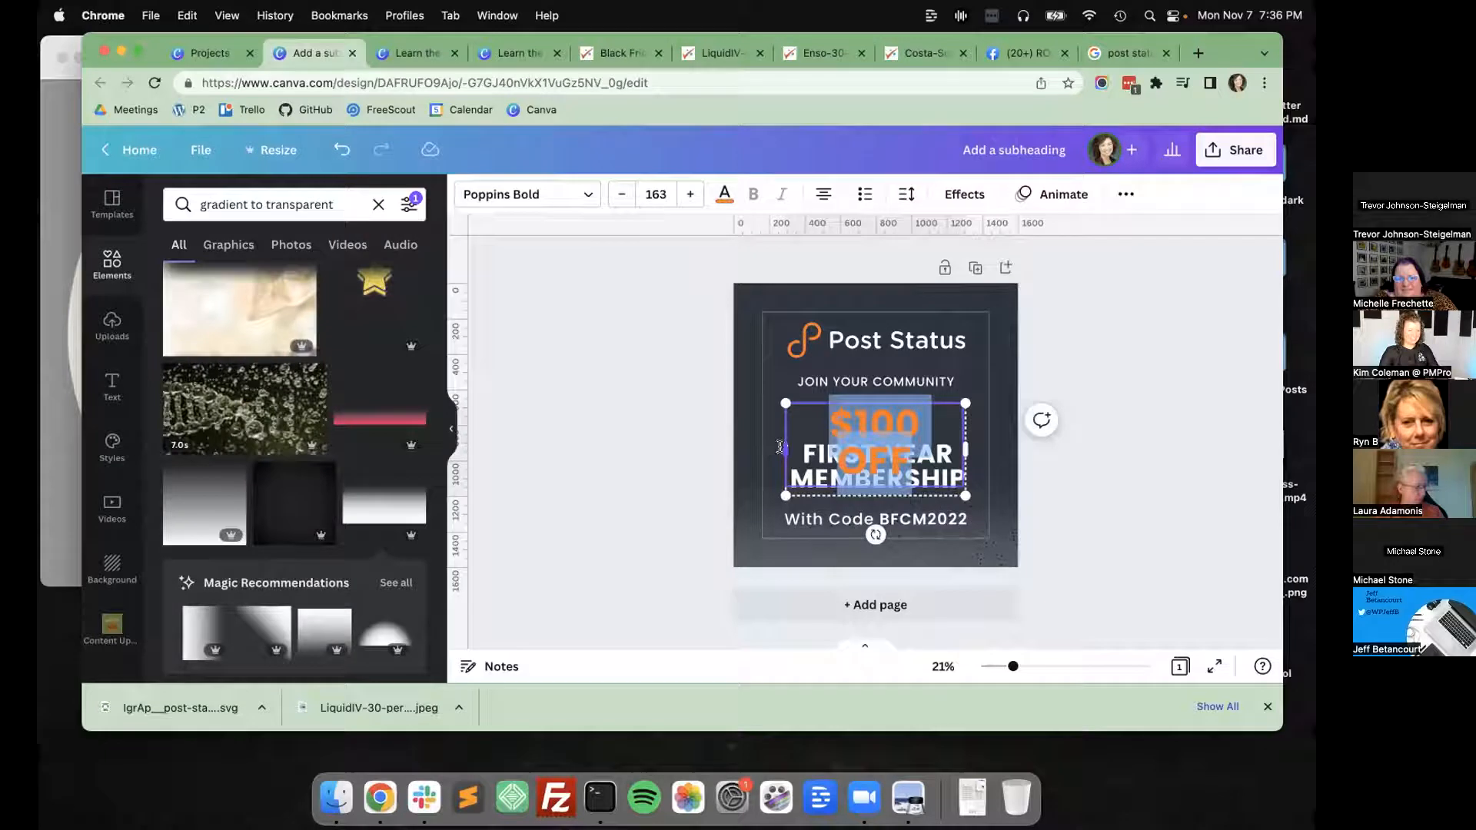
# Widen the "$100 OFF" text box on both sides so the text fits on one line centered above "FIRST YEAR MEMBERSHIP".
pyautogui.click(672, 430)
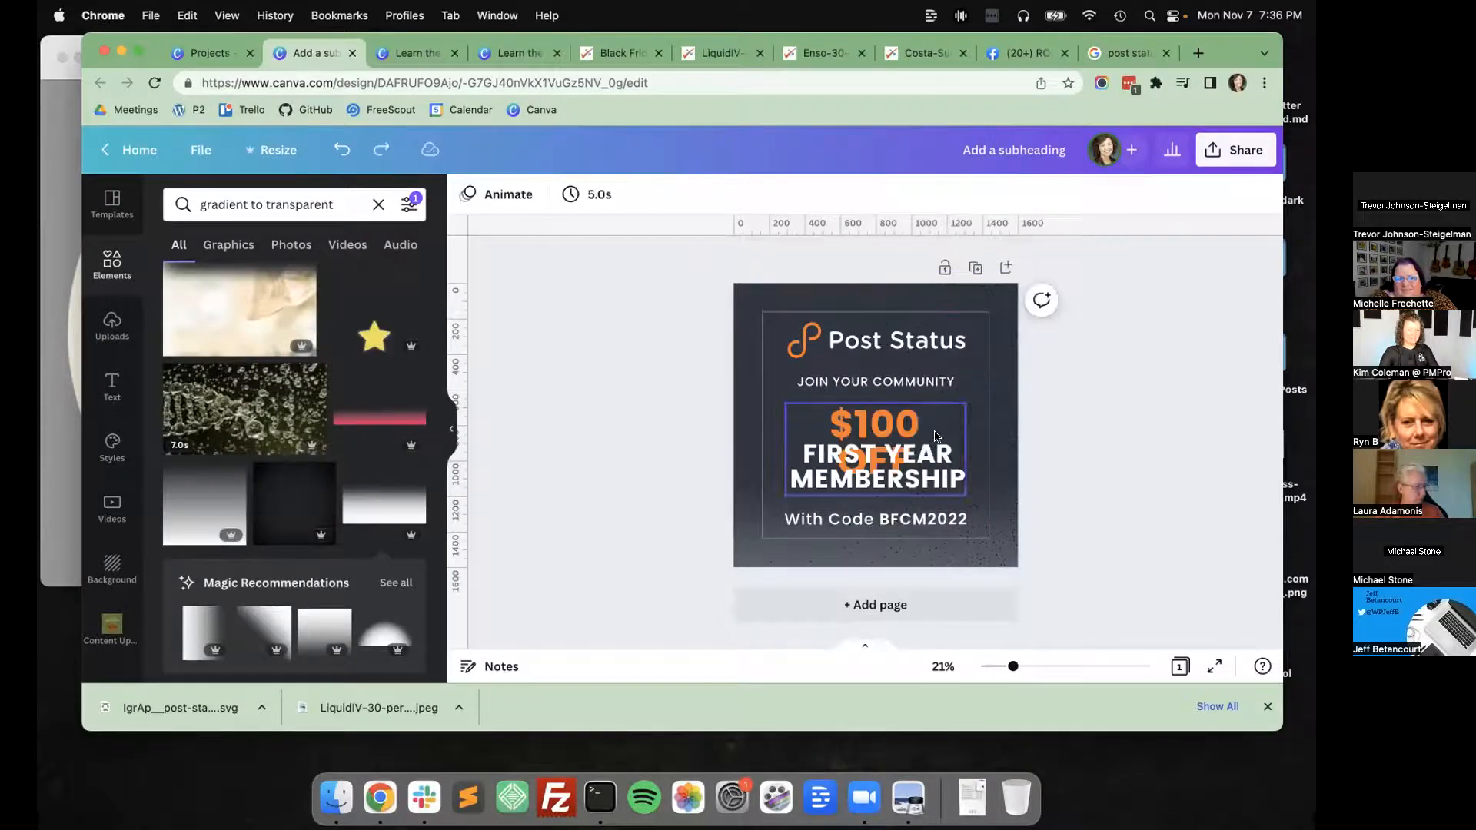
pyautogui.click(935, 436)
pyautogui.click(618, 501)
pyautogui.click(792, 428)
pyautogui.moveTo(785, 445); pyautogui.dragTo(766, 443)
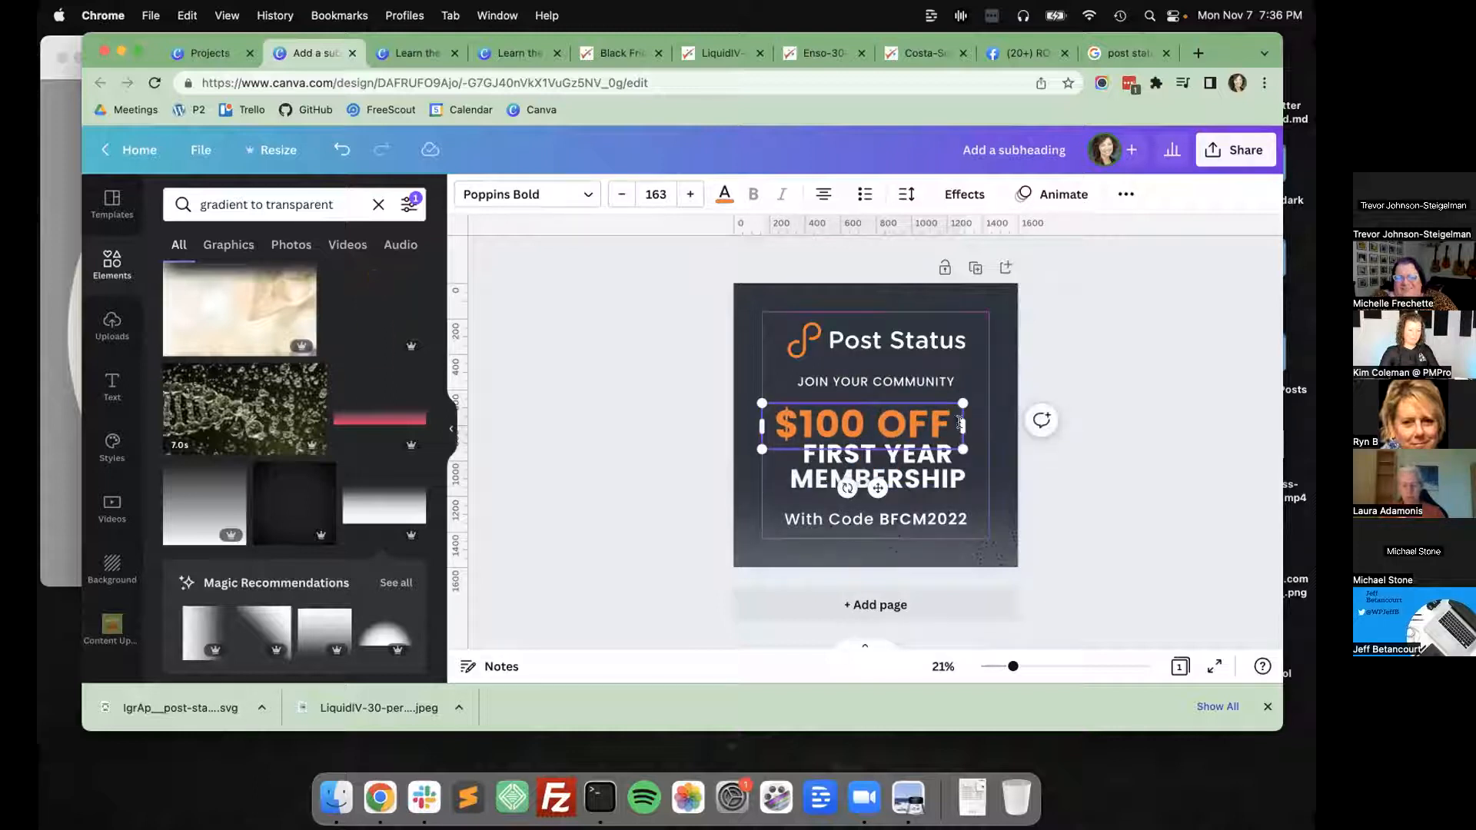
pyautogui.moveTo(979, 423); pyautogui.dragTo(993, 424)
pyautogui.click(676, 422)
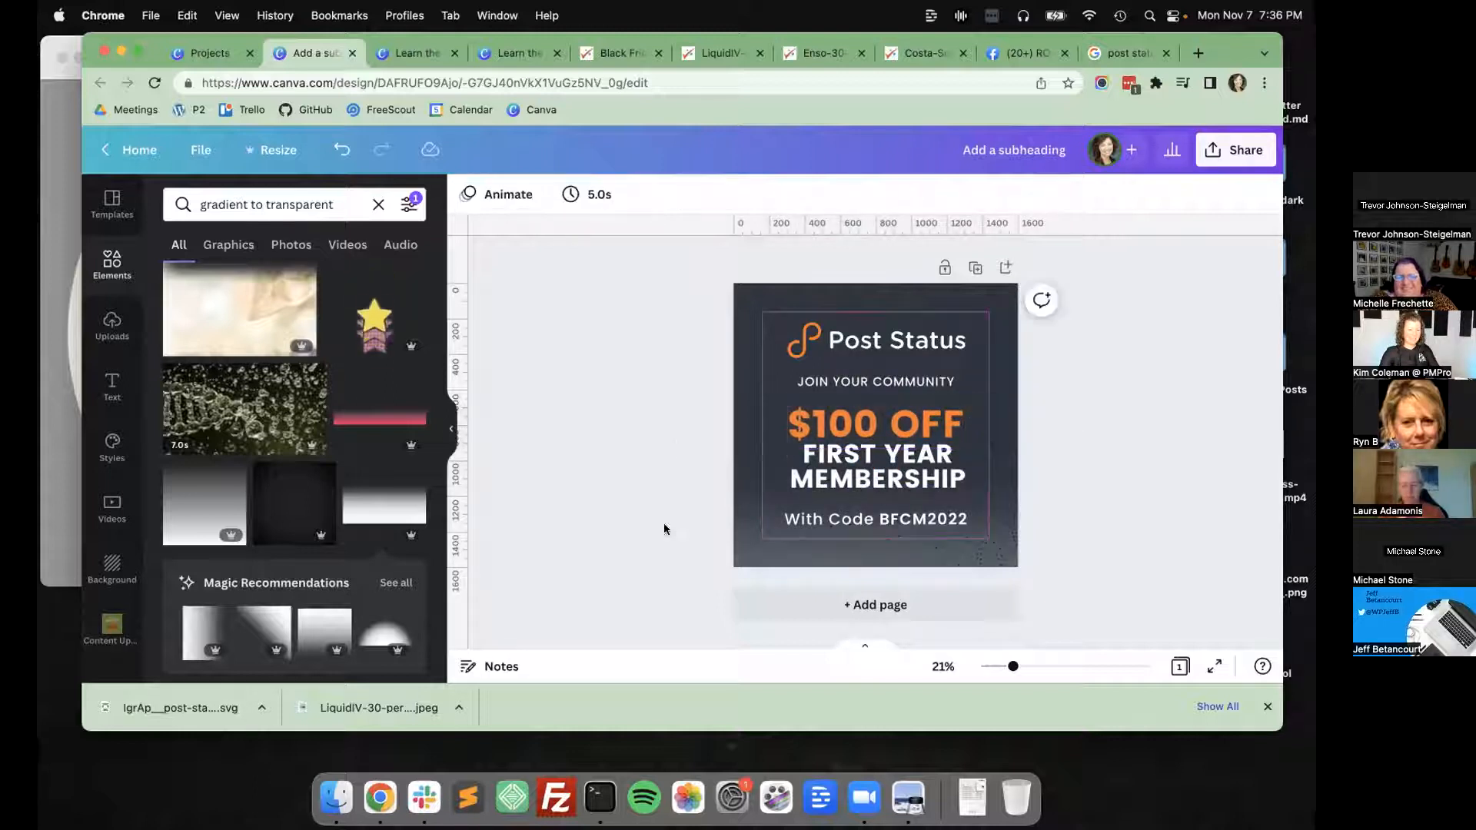
# Nudge the "FIRST YEAR MEMBERSHIP" text slightly down, away from "$100 OFF".
pyautogui.click(874, 471)
pyautogui.press('Down')
pyautogui.press('Down')
pyautogui.press('Down')
pyautogui.press('Down')
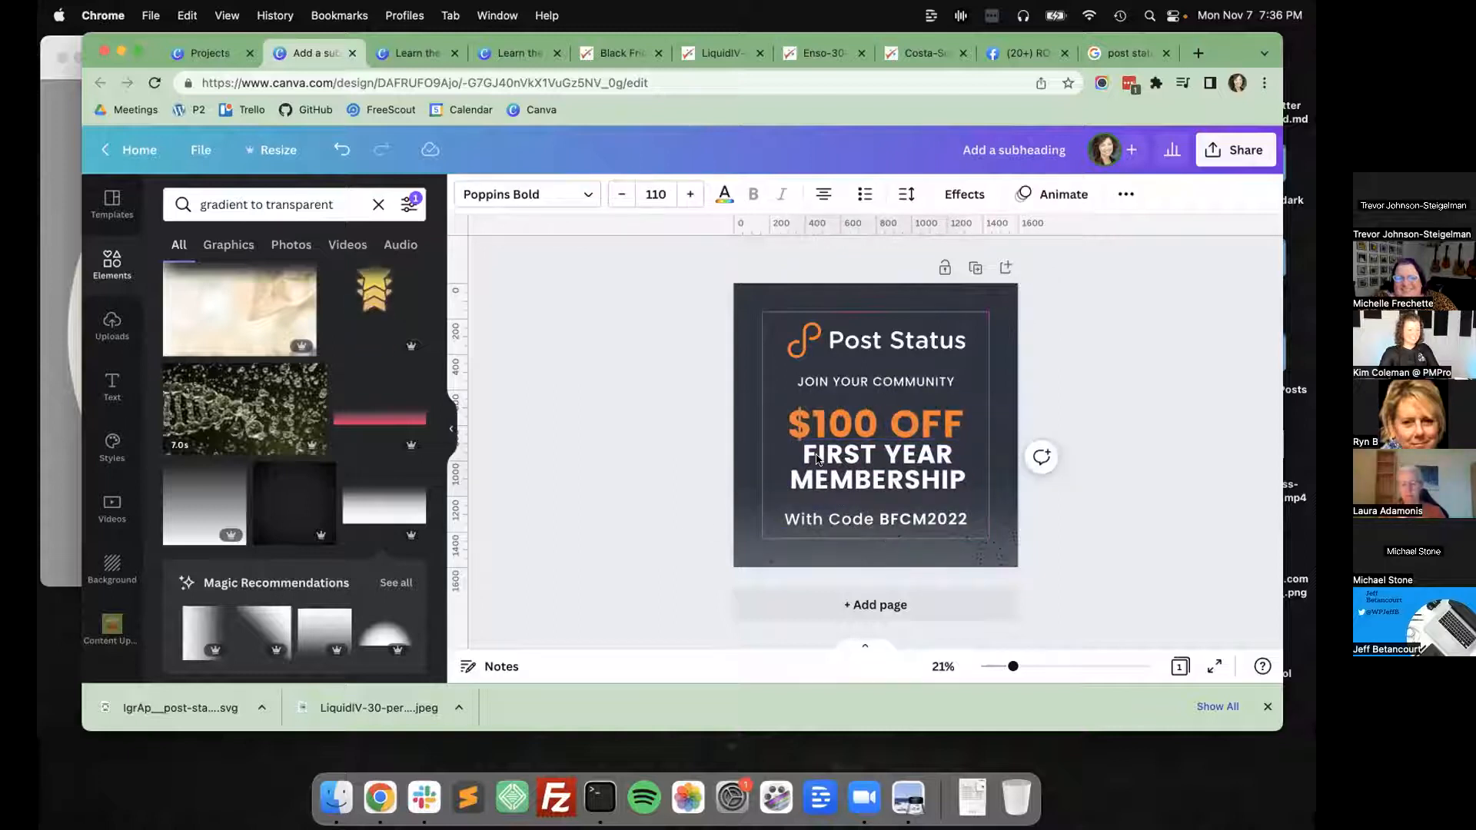
pyautogui.click(695, 458)
pyautogui.click(827, 471)
pyautogui.press('Down')
pyautogui.press('Down')
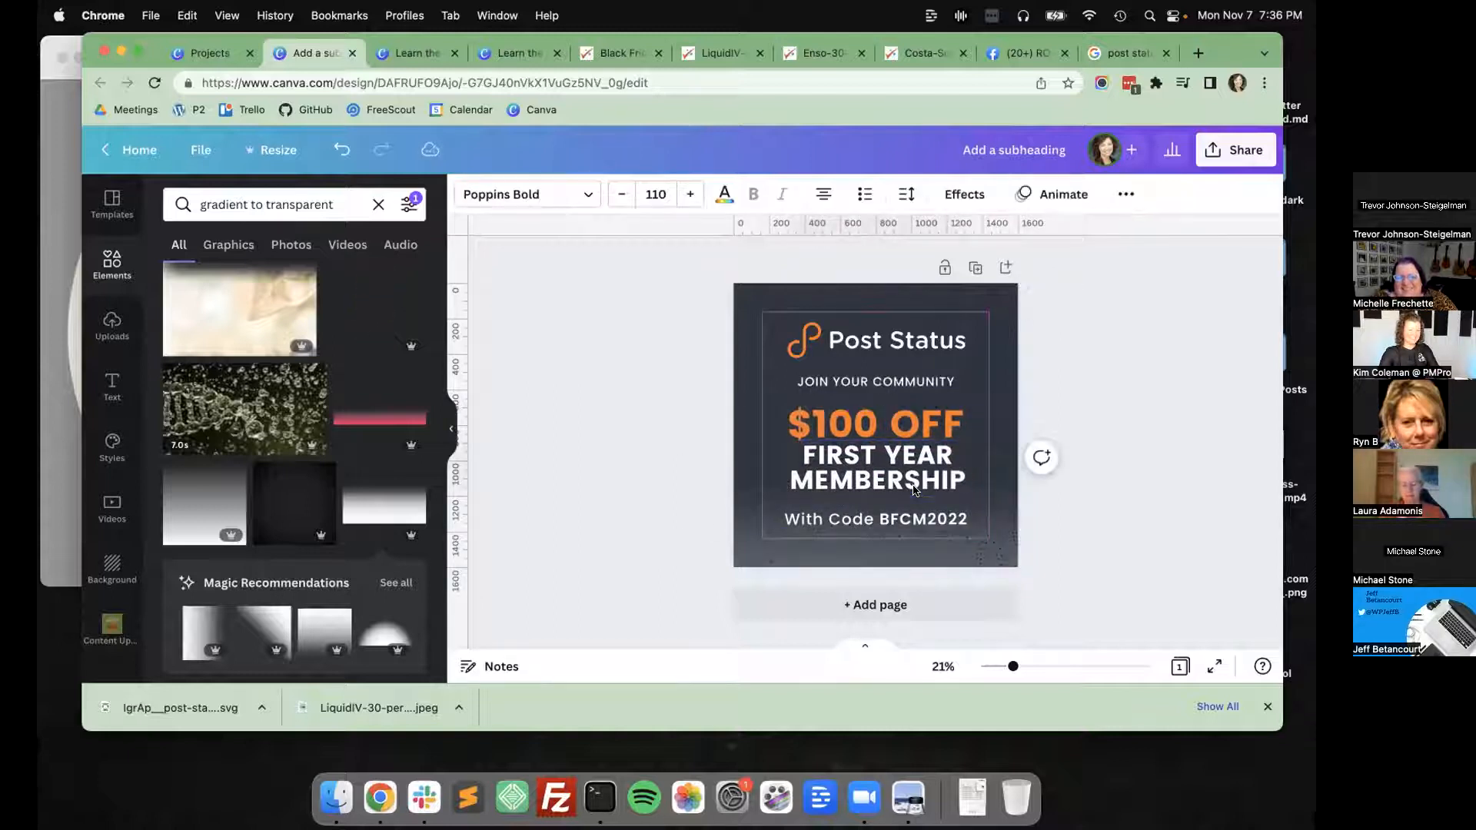
pyautogui.click(718, 538)
# Apply the Background text effect to "With Code BFCM2022" and color that background with the white document color.
pyautogui.click(876, 519)
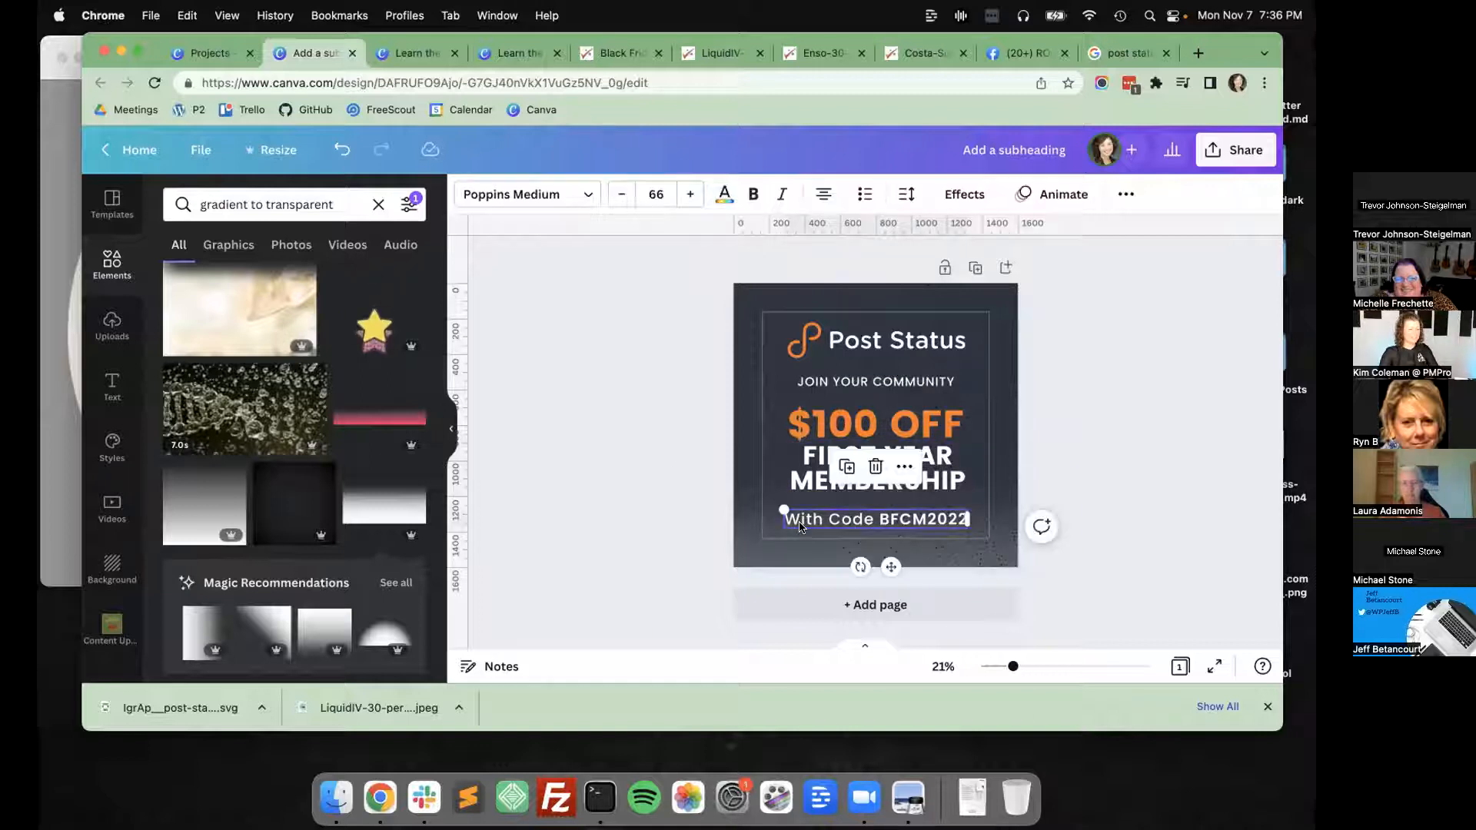
pyautogui.click(964, 193)
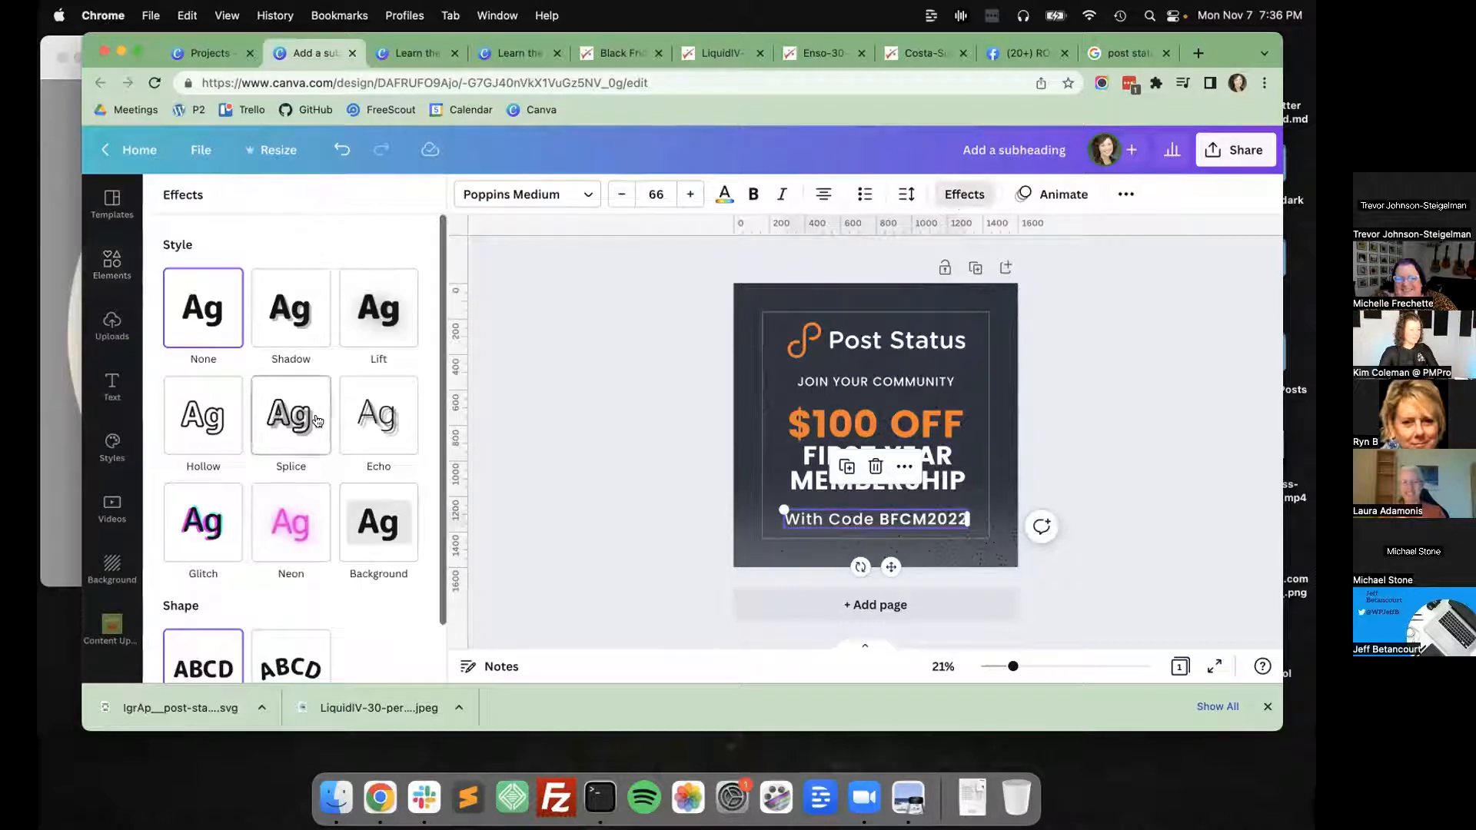
pyautogui.click(373, 461)
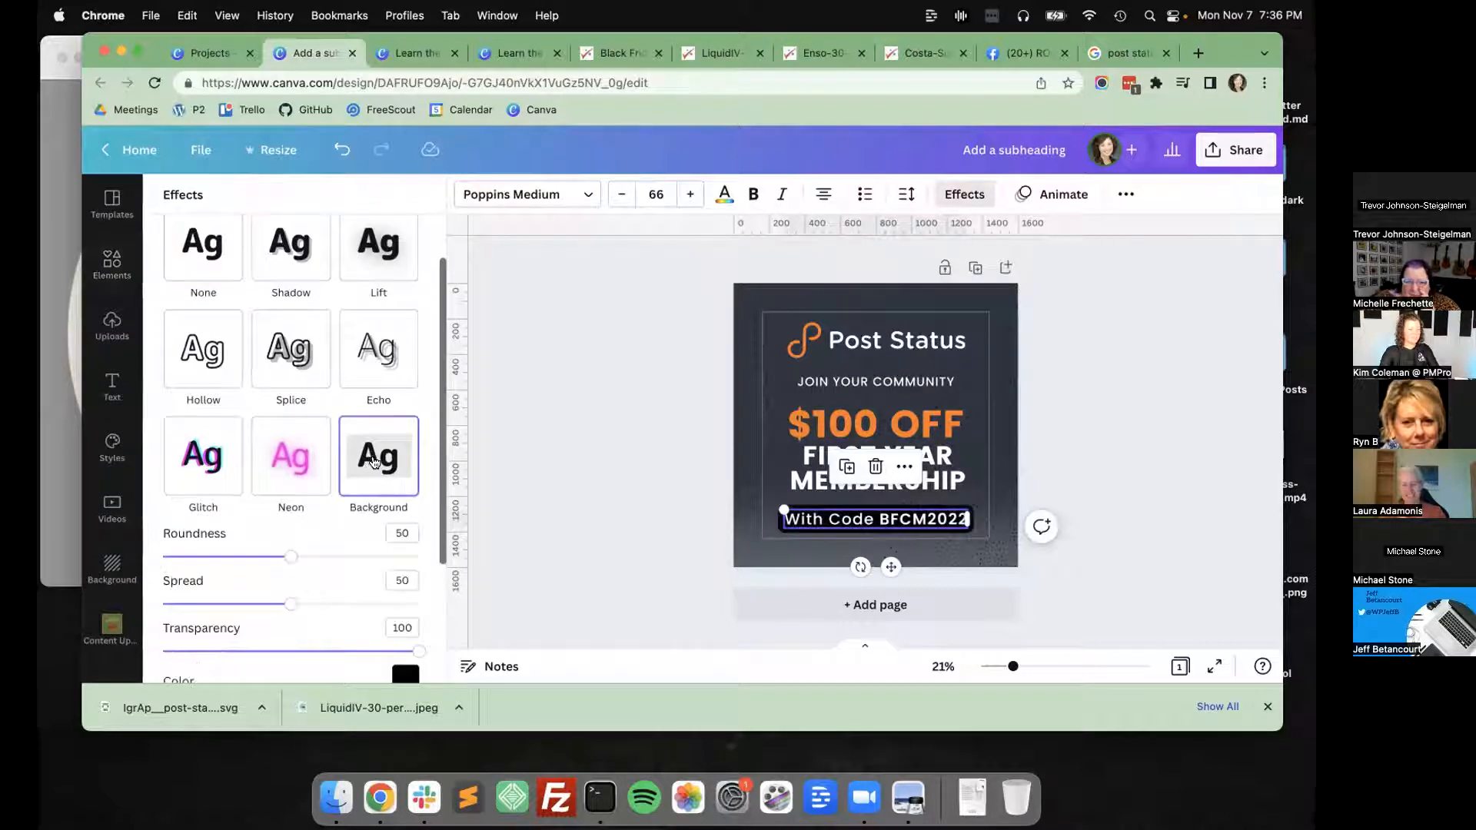
pyautogui.scroll(-3, 377, 500)
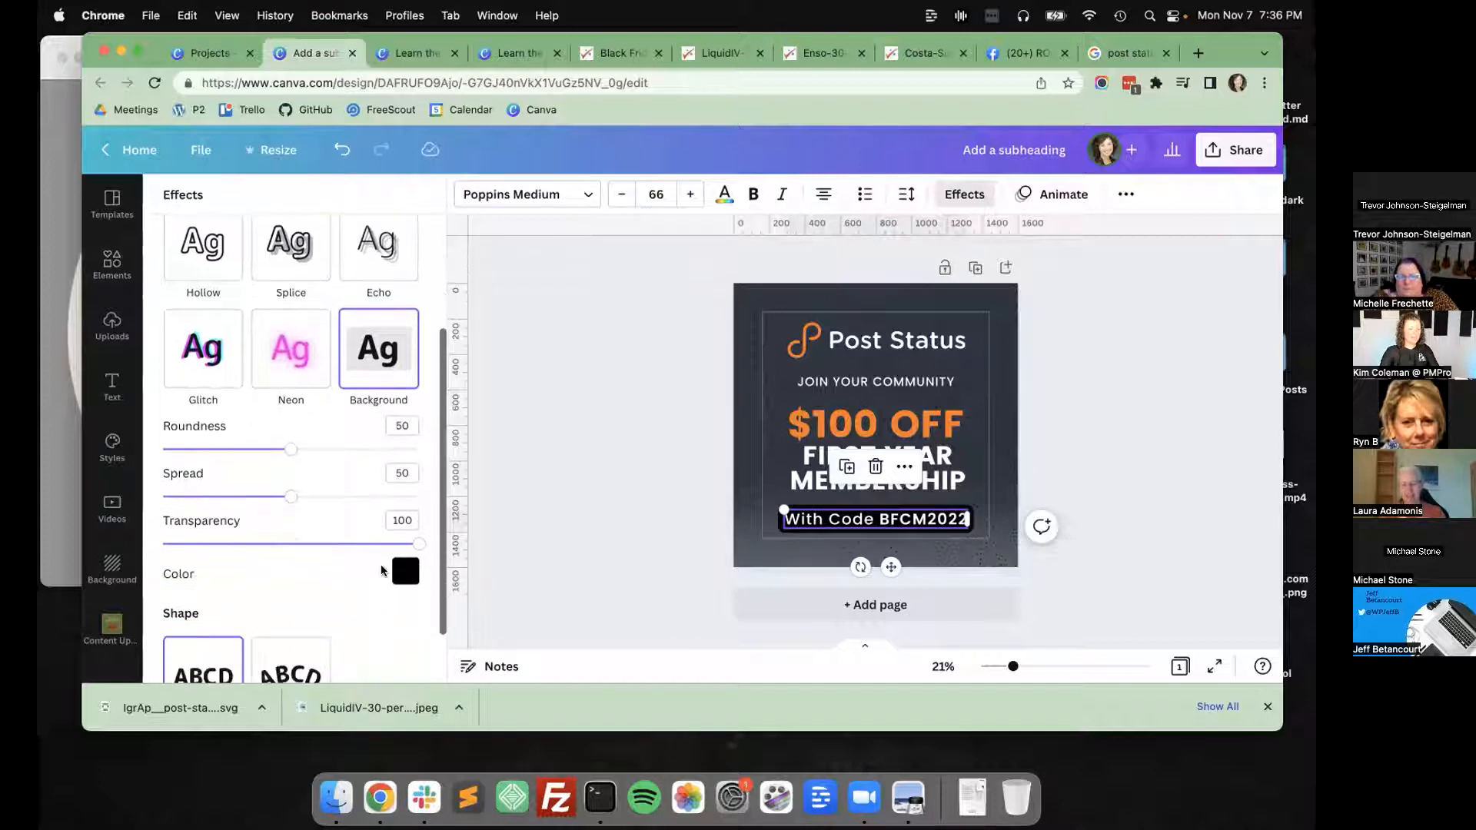
pyautogui.click(405, 571)
pyautogui.click(337, 325)
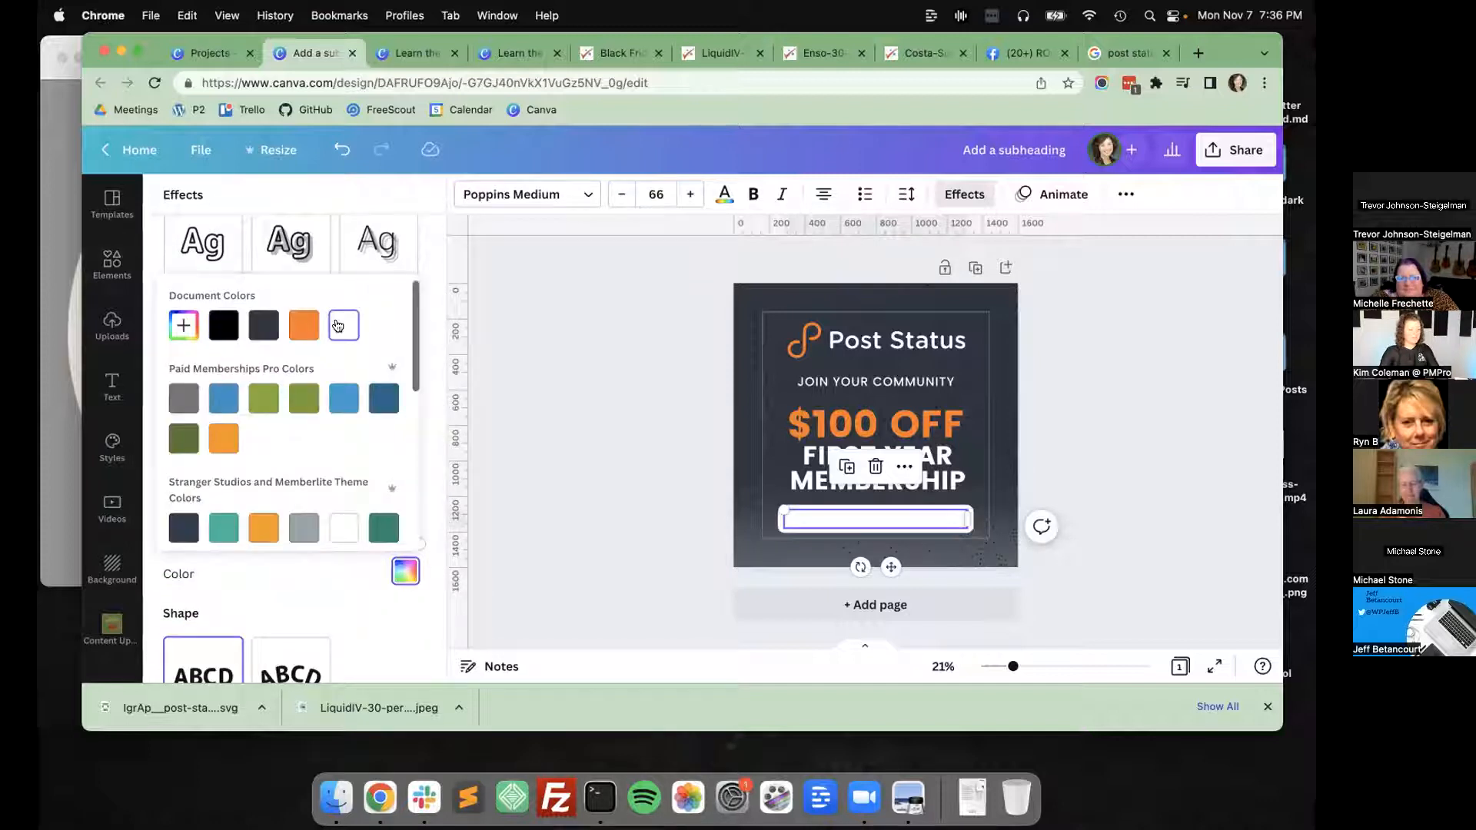
pyautogui.click(367, 648)
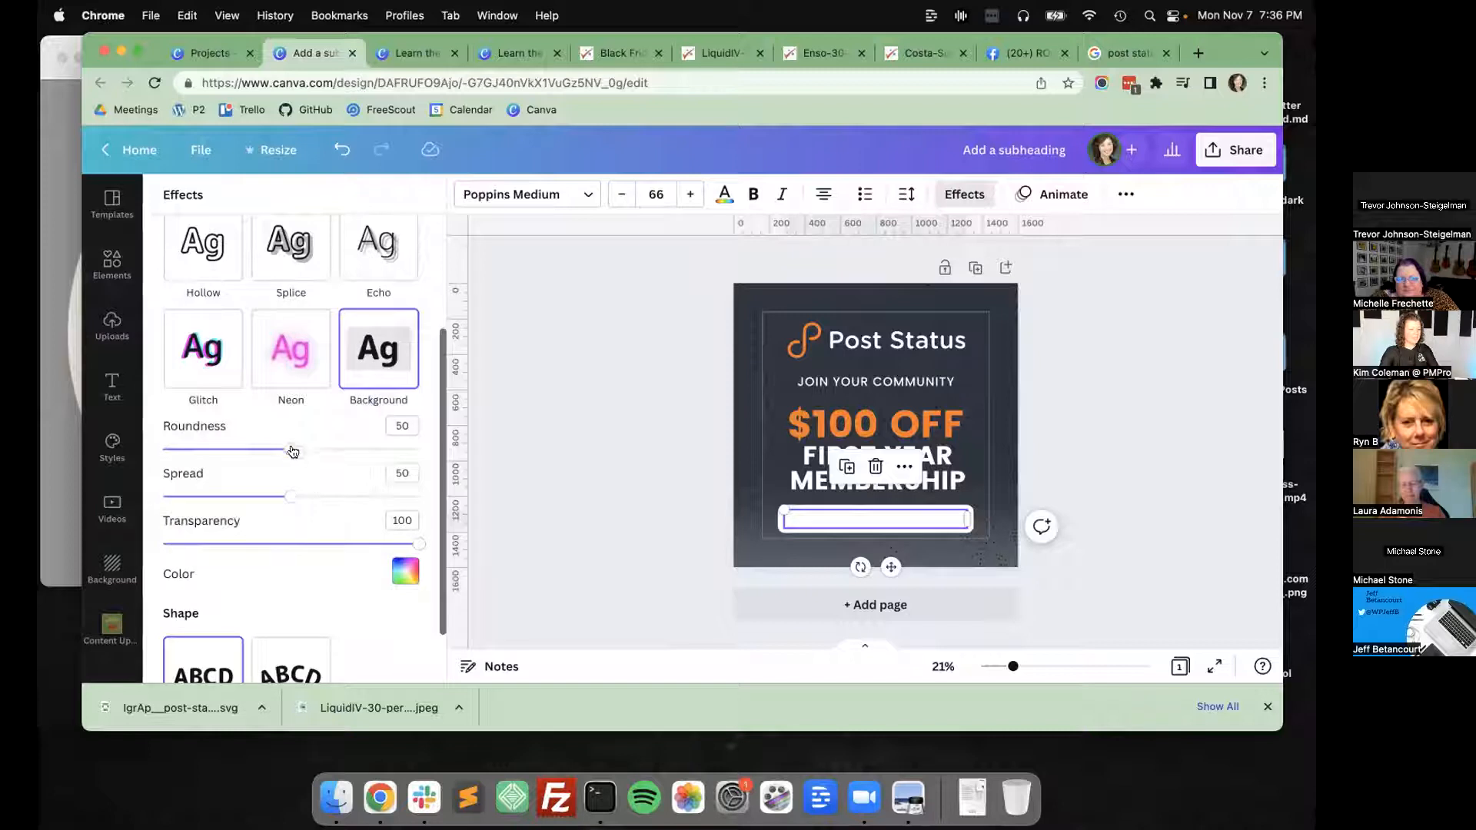
# Set the code line's background roundness to 86 and spread to 94, and color its text black.
pyautogui.moveTo(292, 451); pyautogui.dragTo(383, 458)
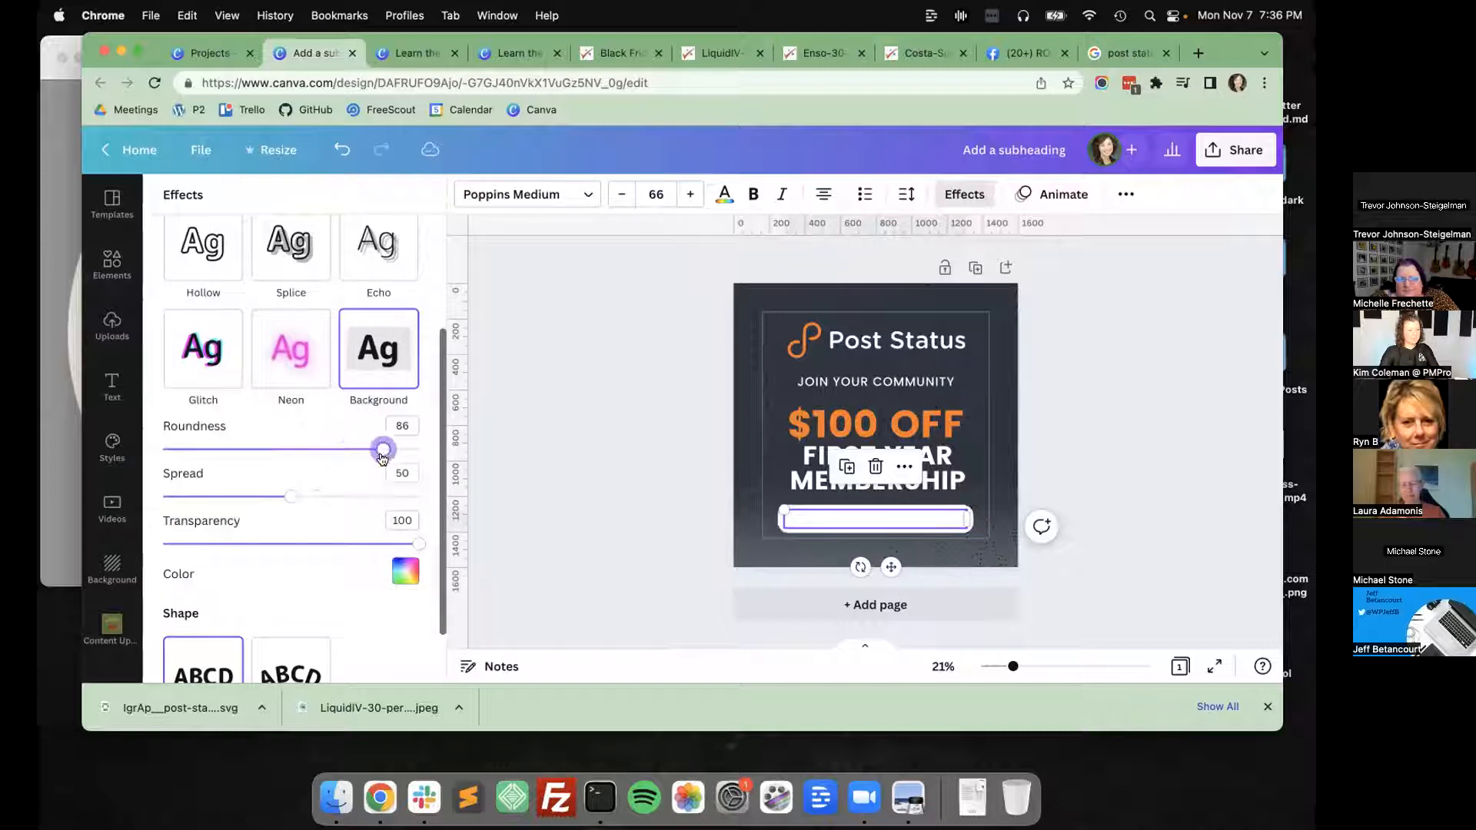
pyautogui.moveTo(288, 498); pyautogui.dragTo(403, 493)
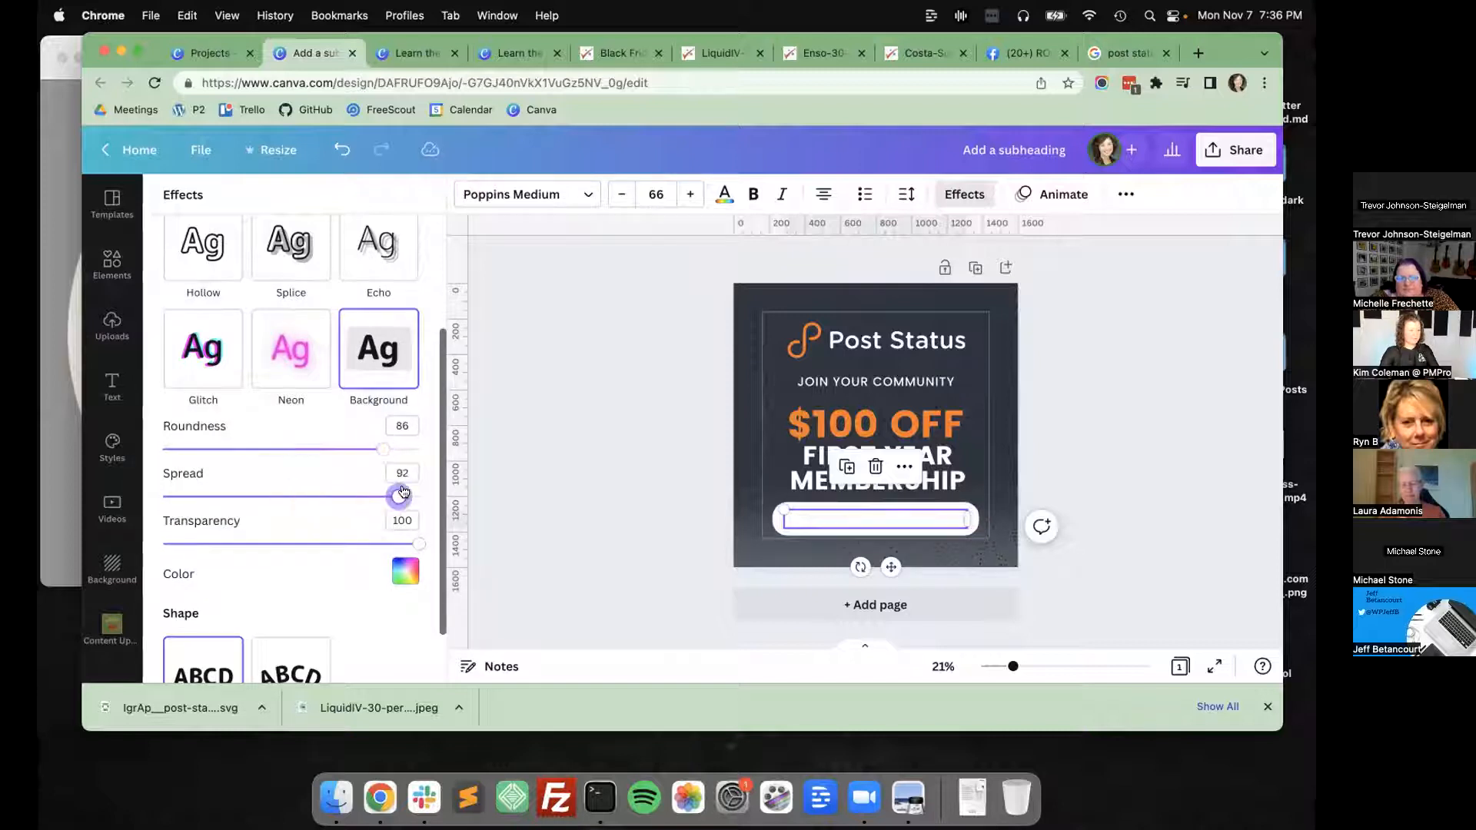
pyautogui.click(724, 193)
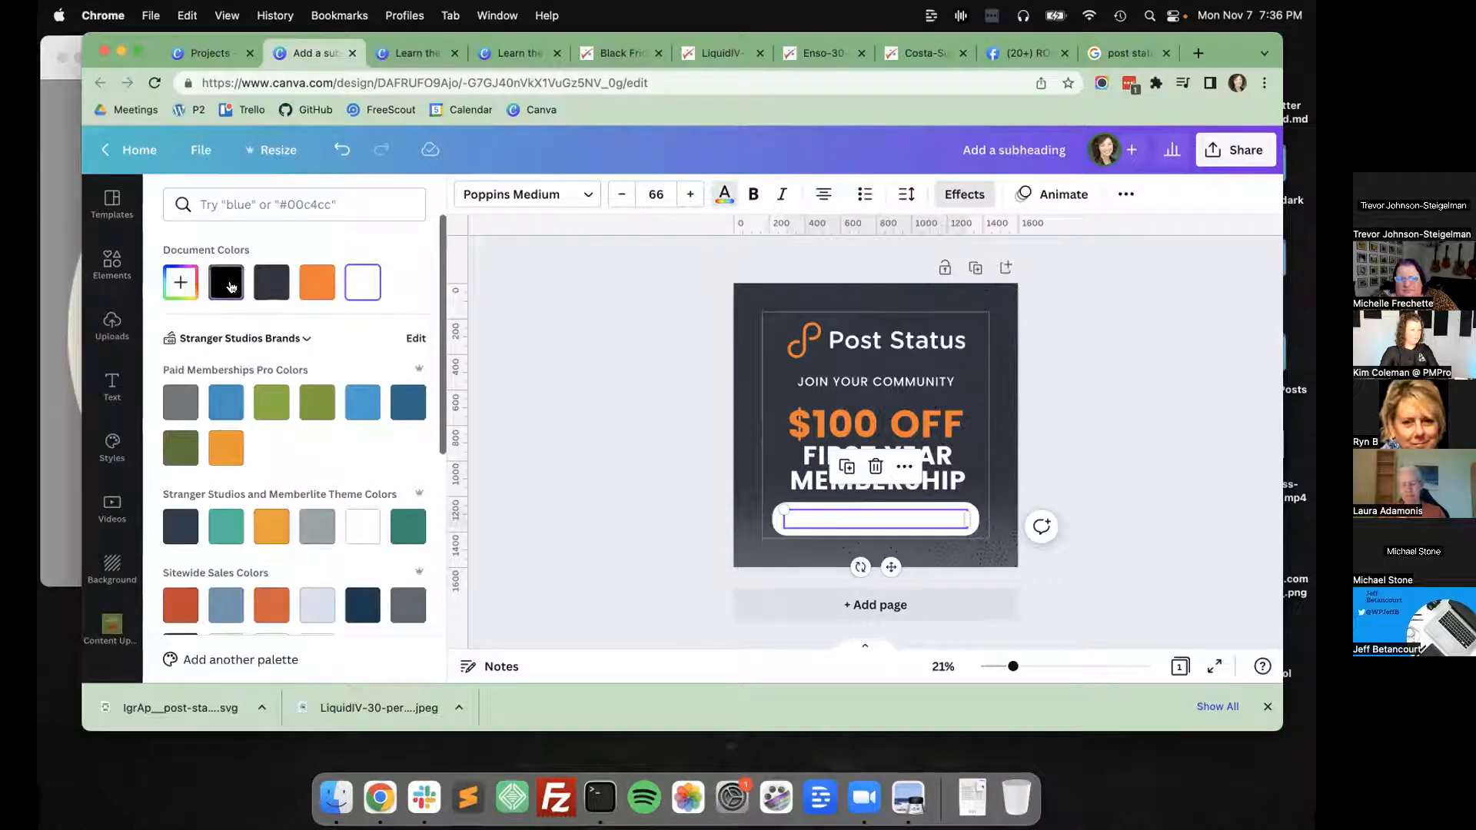
pyautogui.click(226, 282)
pyautogui.click(607, 429)
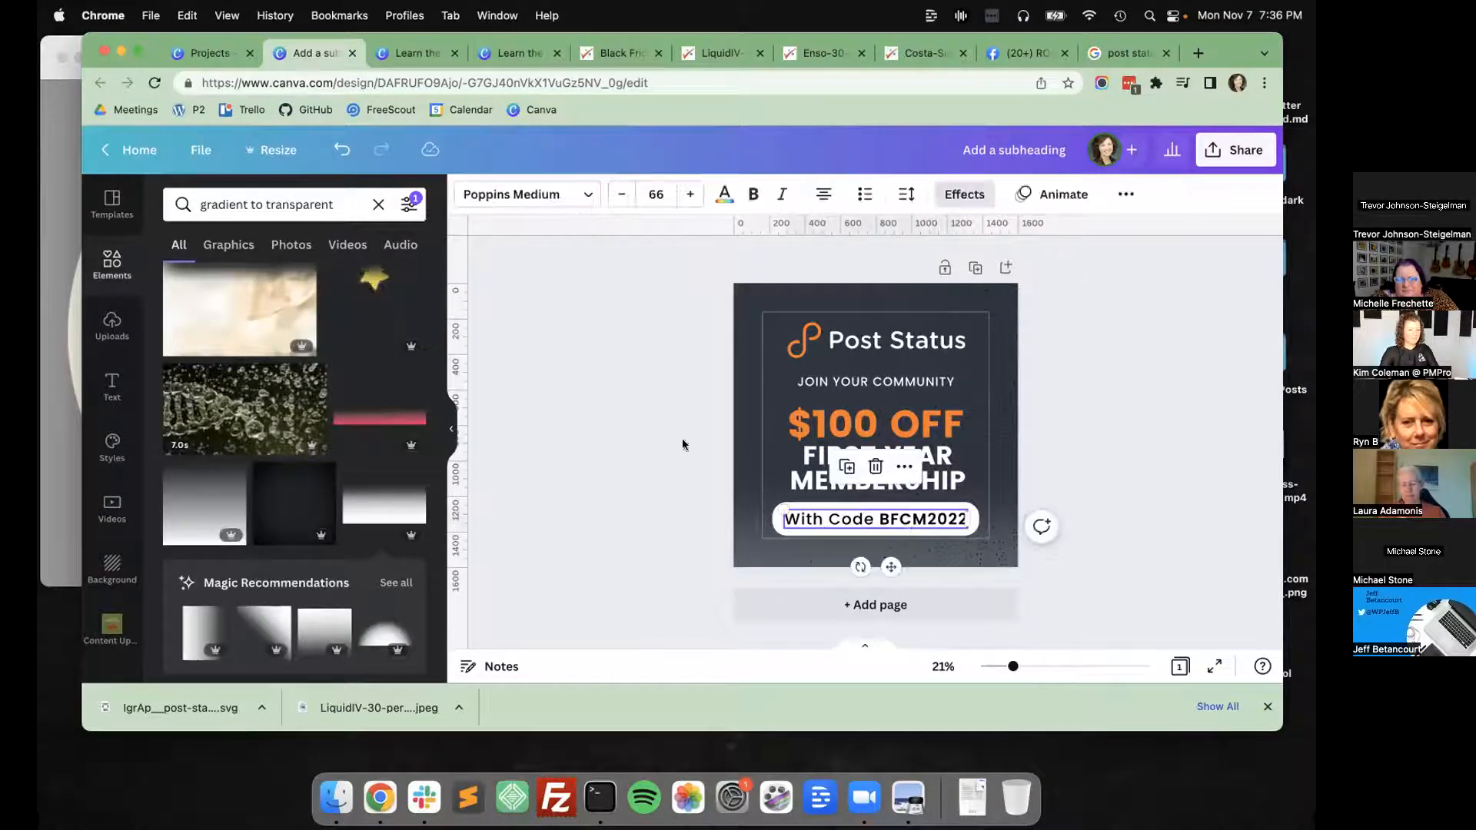
# Review the Background effect settings of the "With Code BFCM2022" line, from roundness to color.
pyautogui.click(869, 519)
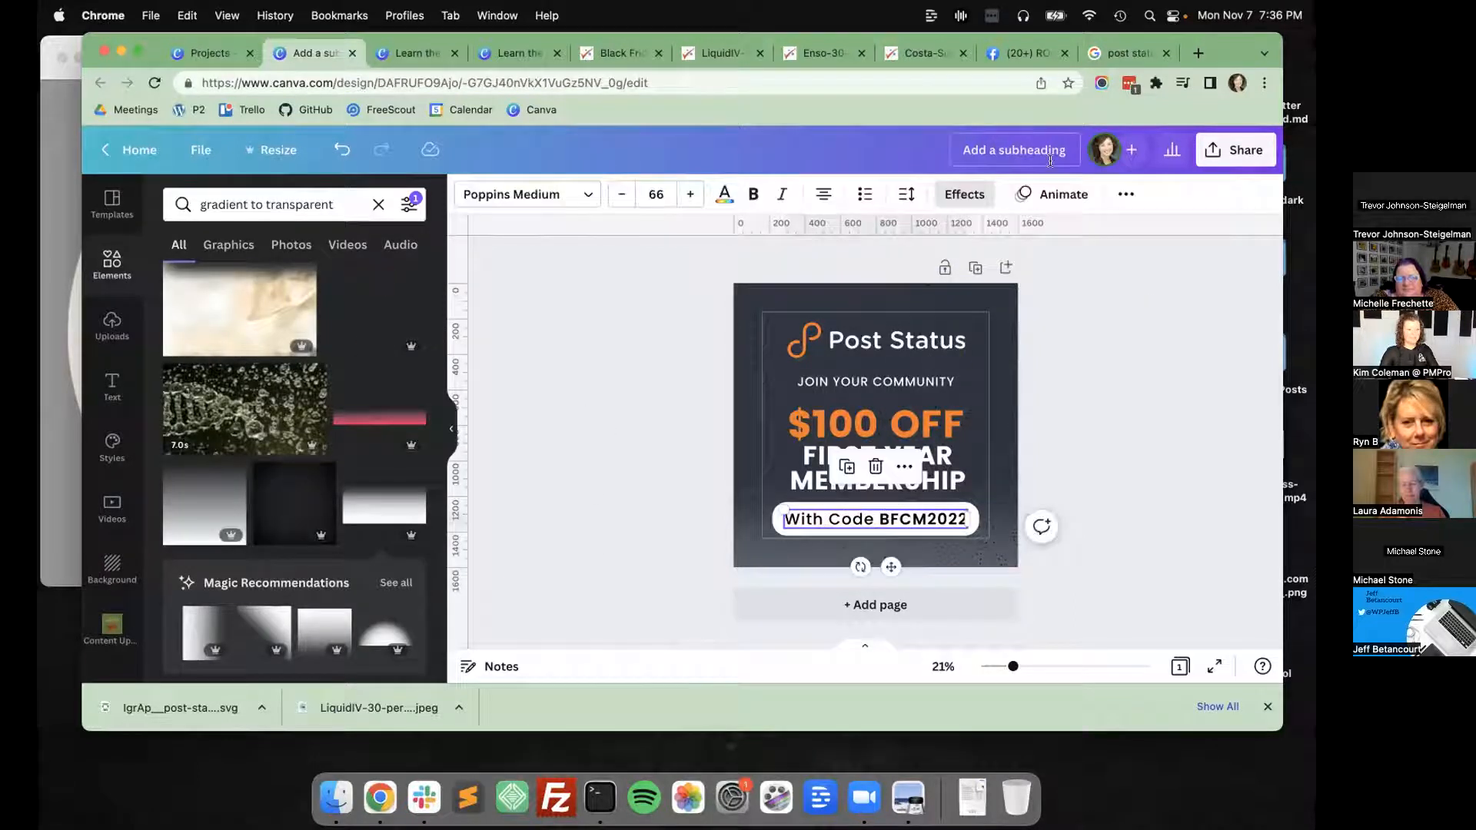
pyautogui.click(964, 194)
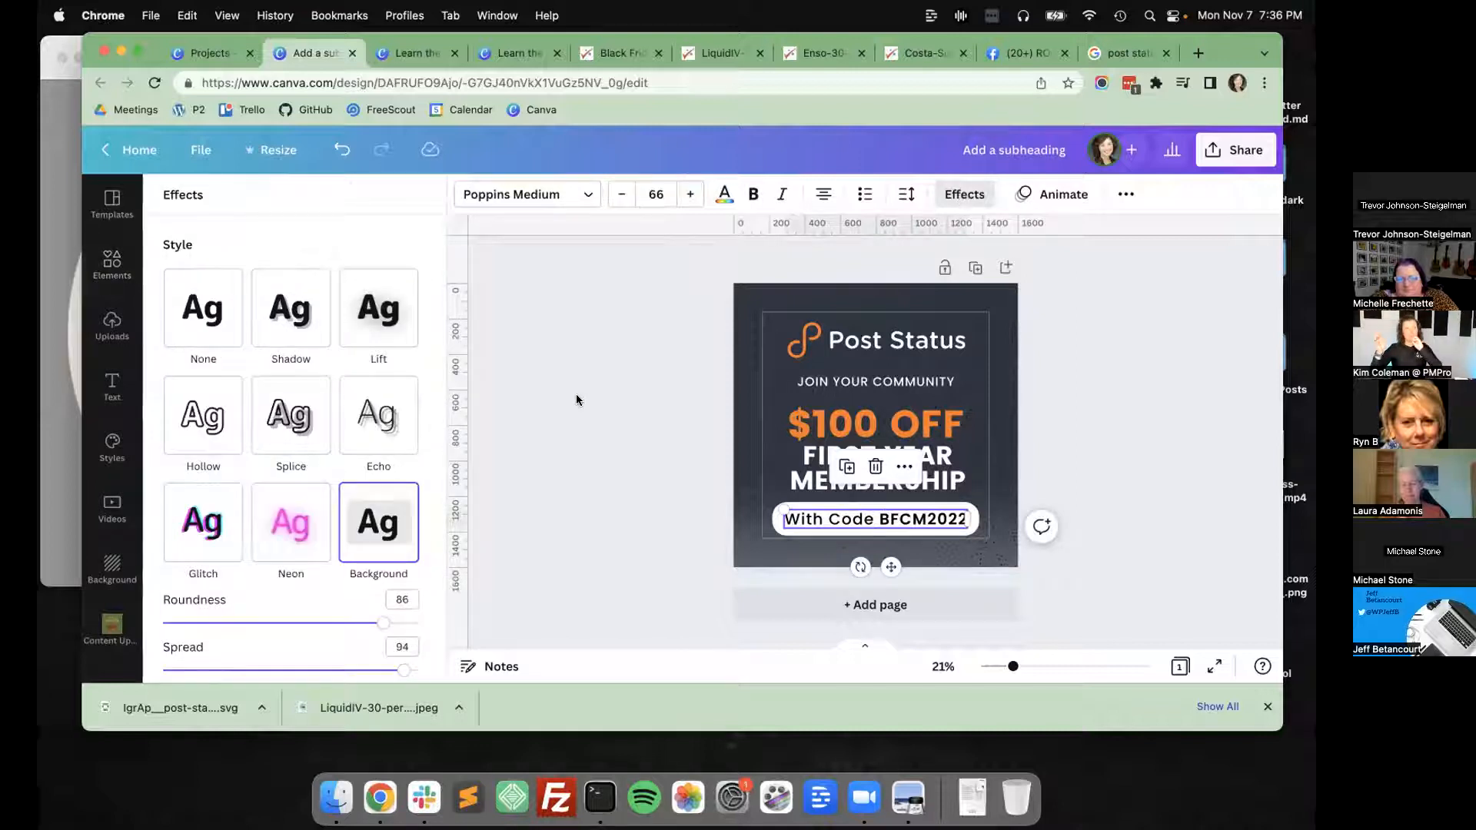
pyautogui.scroll(-3, 382, 486)
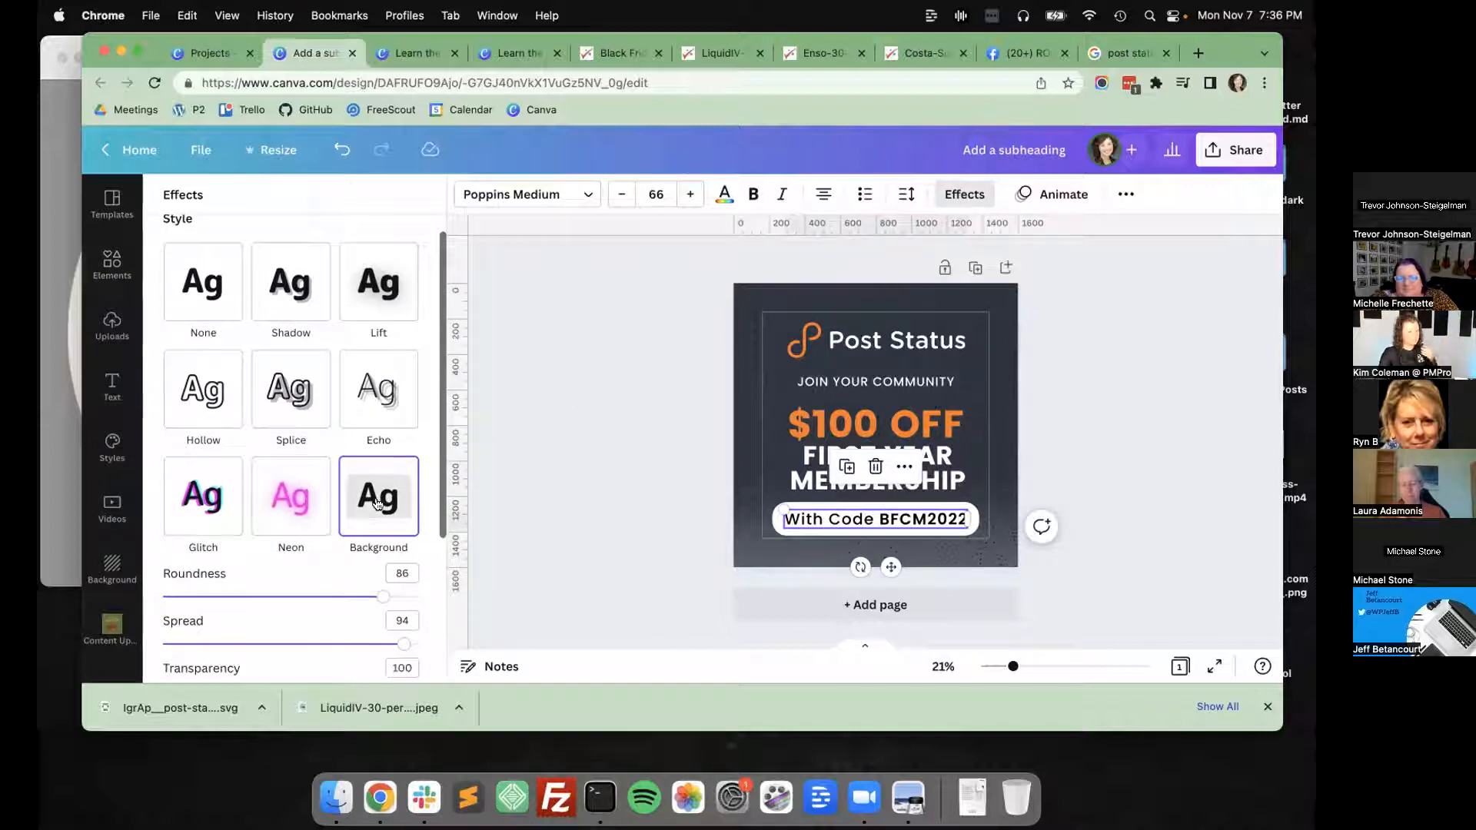
pyautogui.scroll(-1, 382, 487)
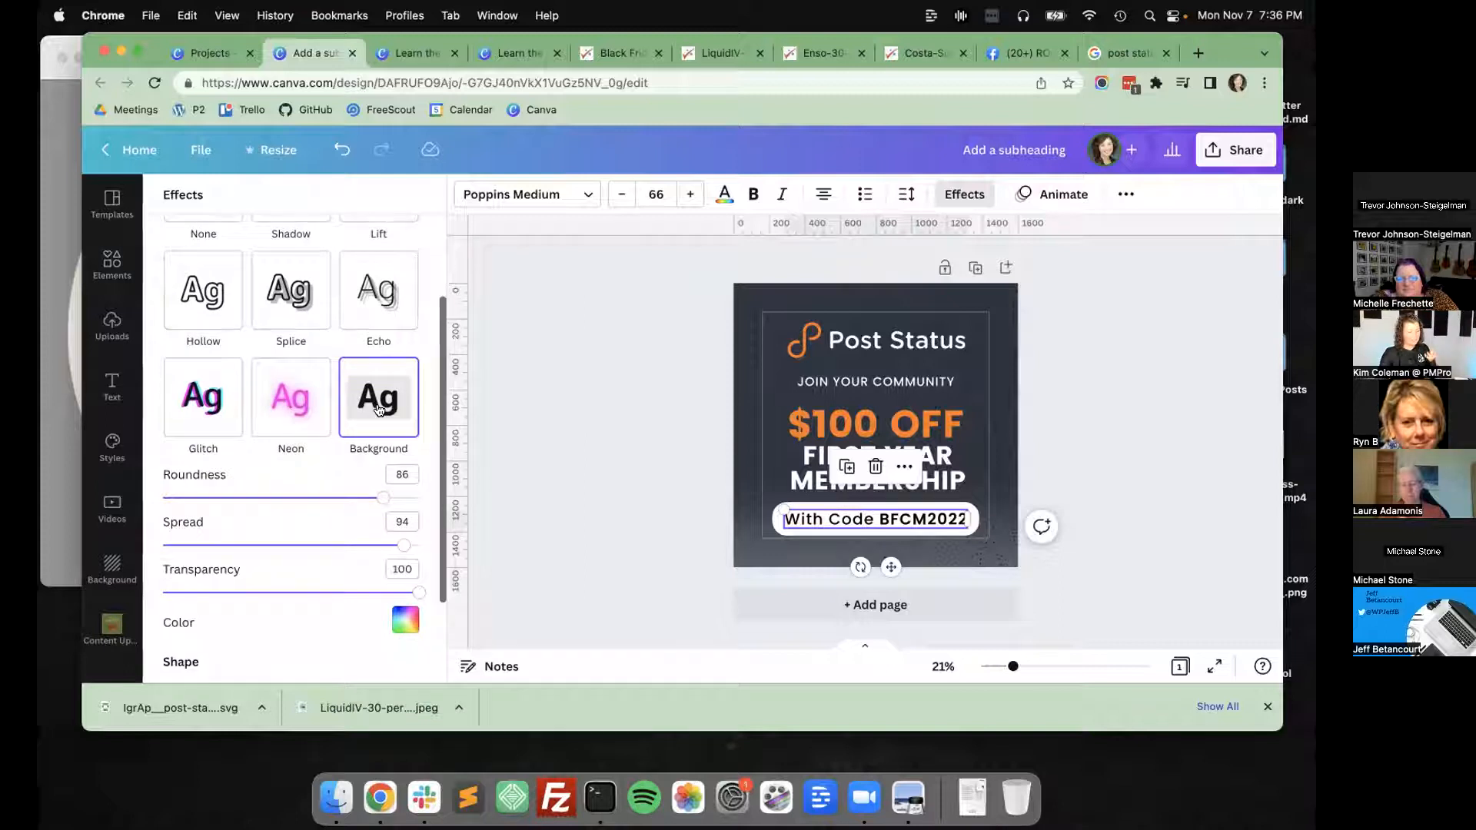
pyautogui.scroll(-1, 379, 410)
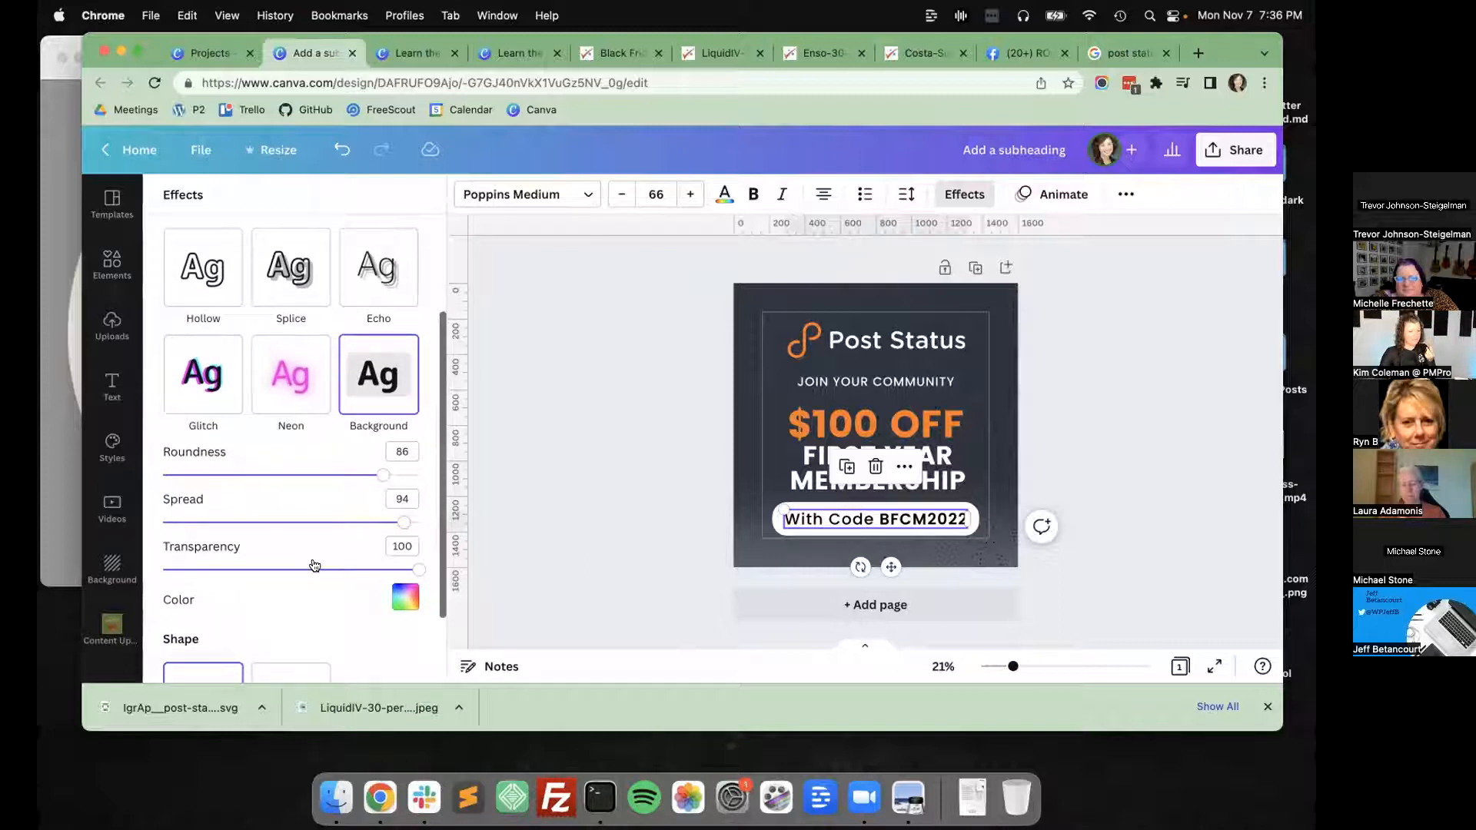
pyautogui.click(640, 542)
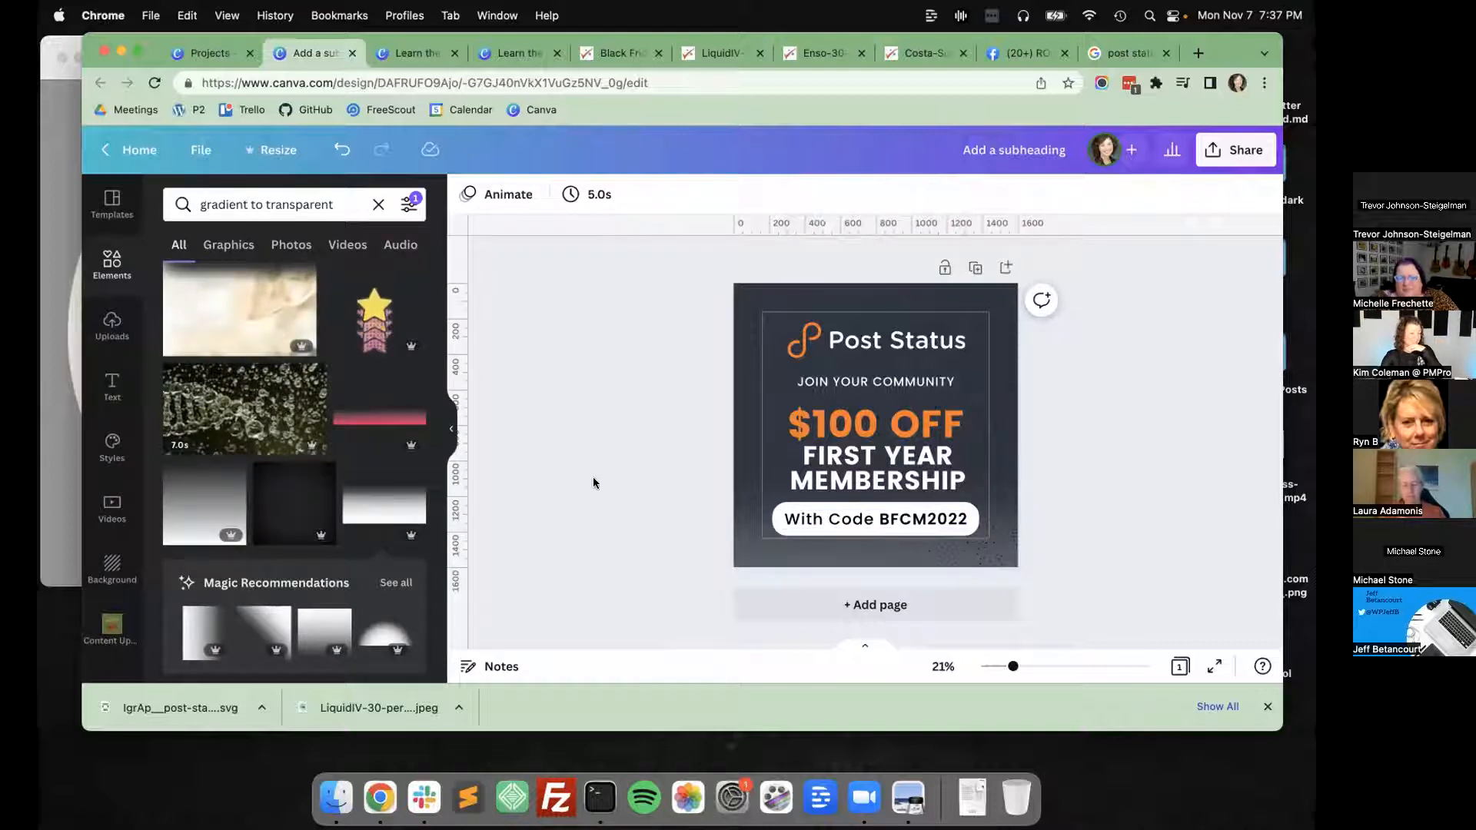
# Move the "$100 OFF" and "FIRST YEAR MEMBERSHIP" group slightly up, away from the white code pill.
pyautogui.click(817, 429)
pyautogui.hotkey('shift', 'Up')
pyautogui.hotkey('shift', 'Up')
pyautogui.hotkey('shift', 'Up')
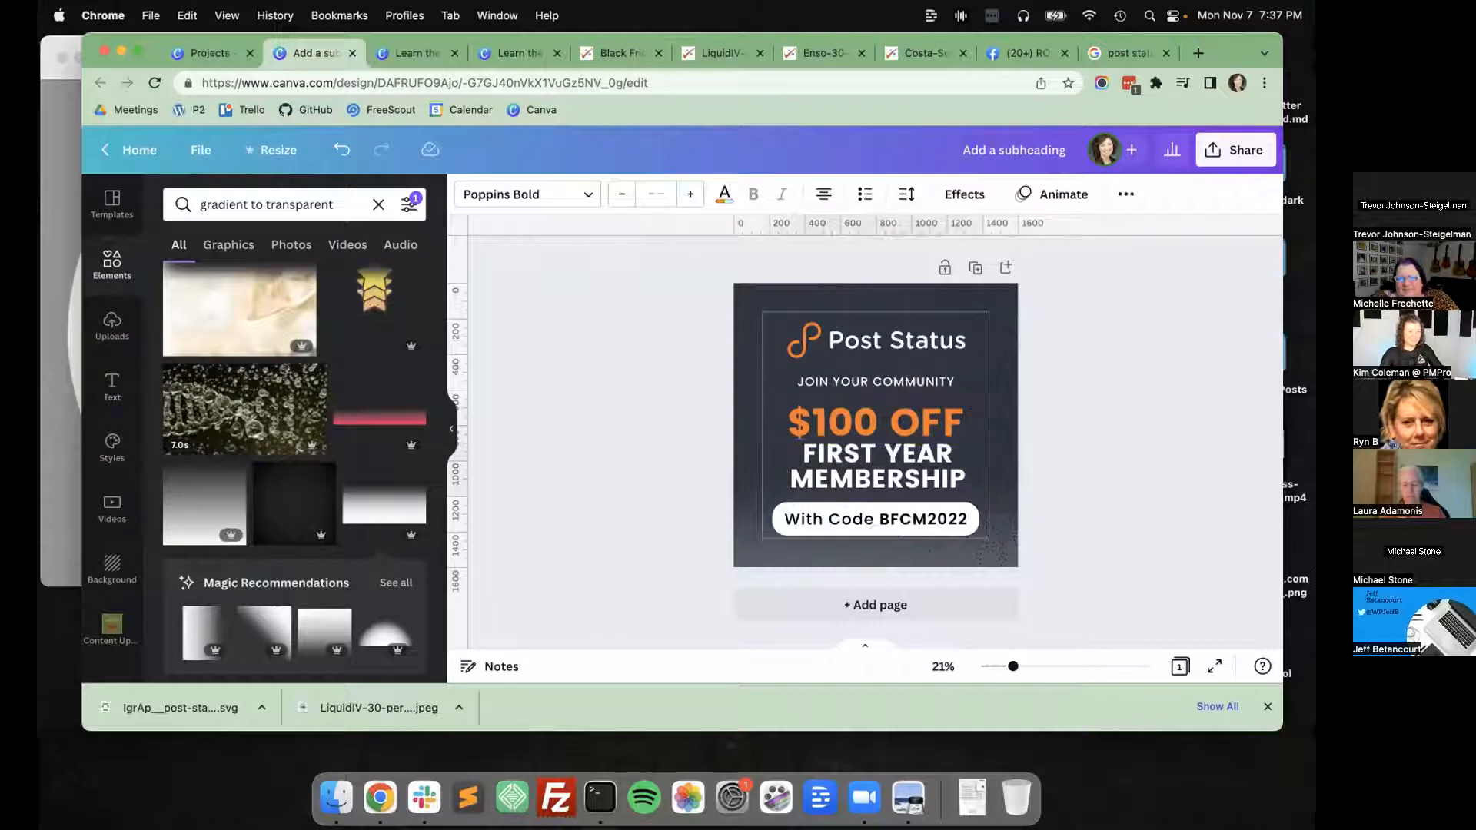
pyautogui.click(622, 413)
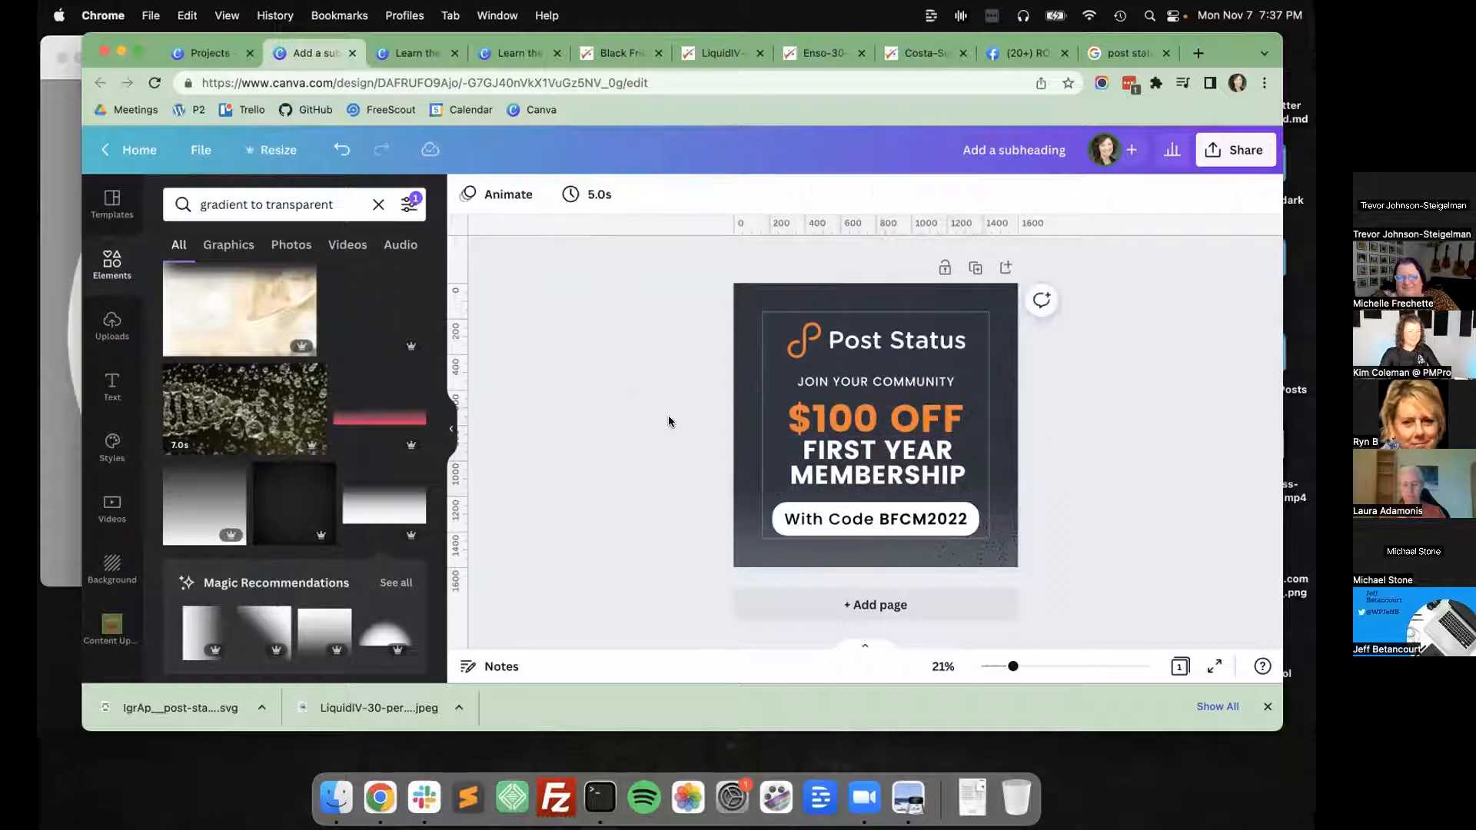
# Share the design publicly as "Anyone with the link" with "Can edit" access and copy the link.
pyautogui.click(1213, 150)
pyautogui.click(1064, 342)
pyautogui.click(1011, 586)
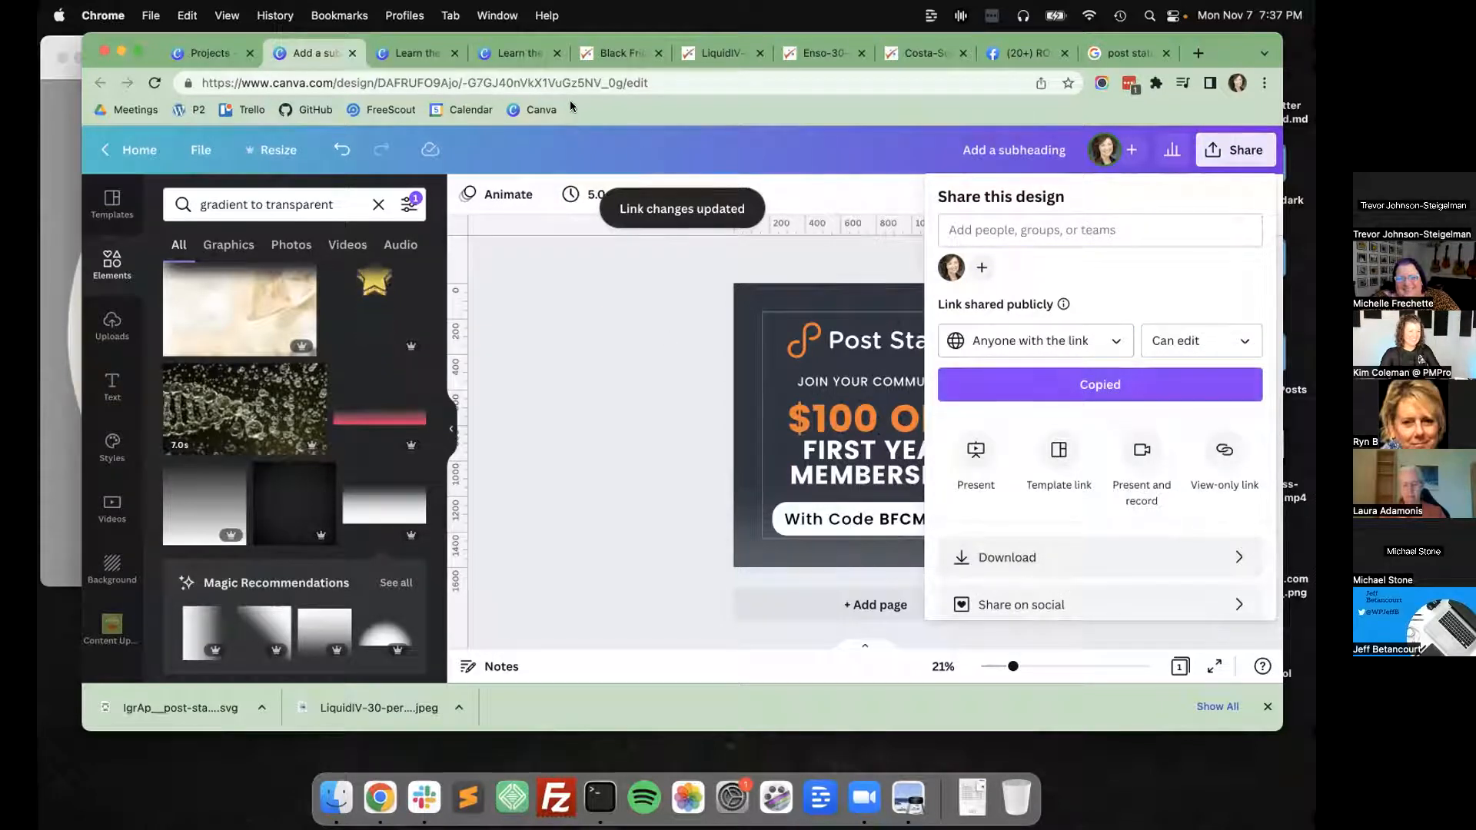
pyautogui.click(616, 582)
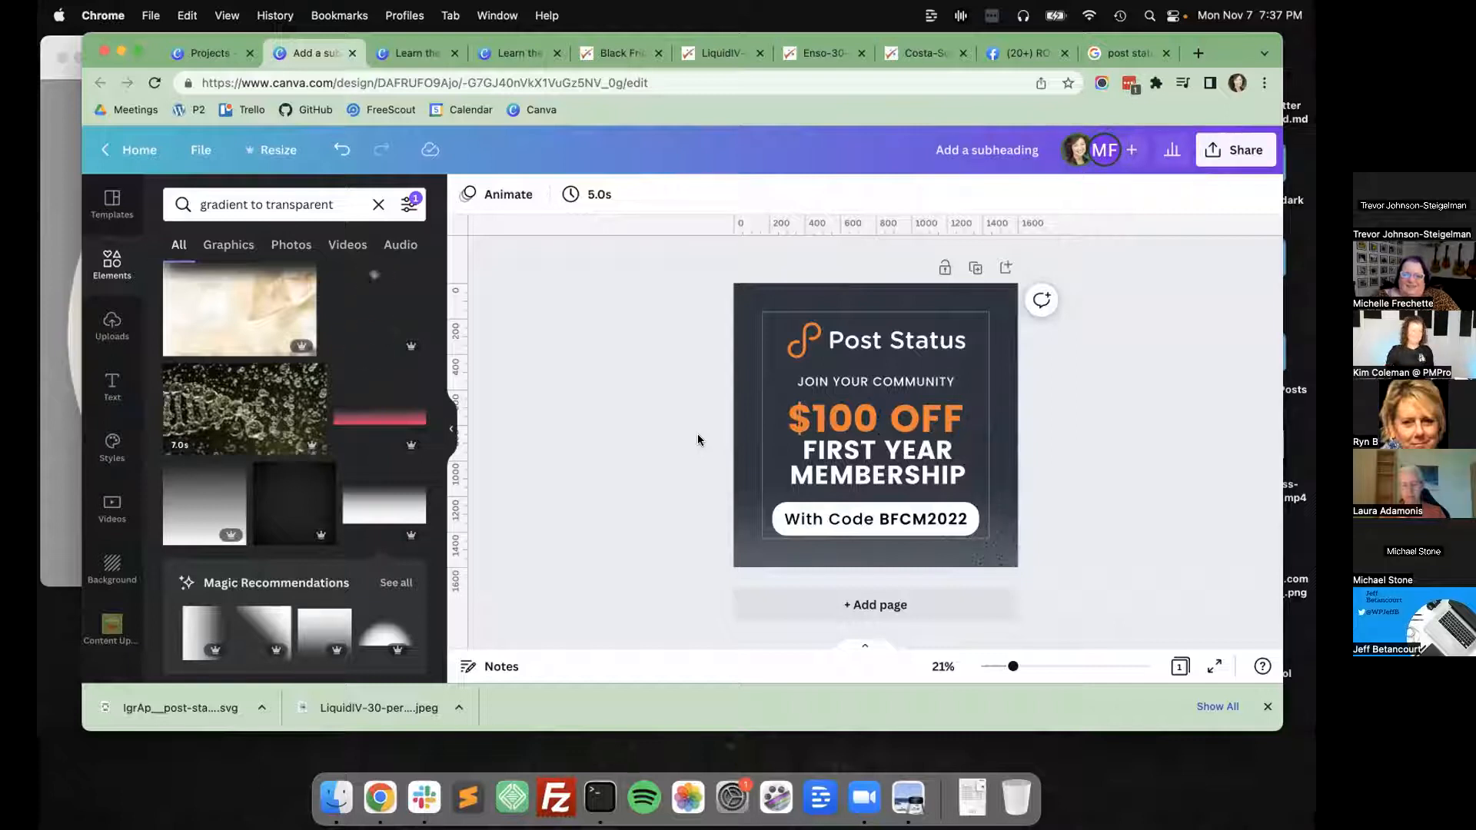
pyautogui.doubleClick(919, 520)
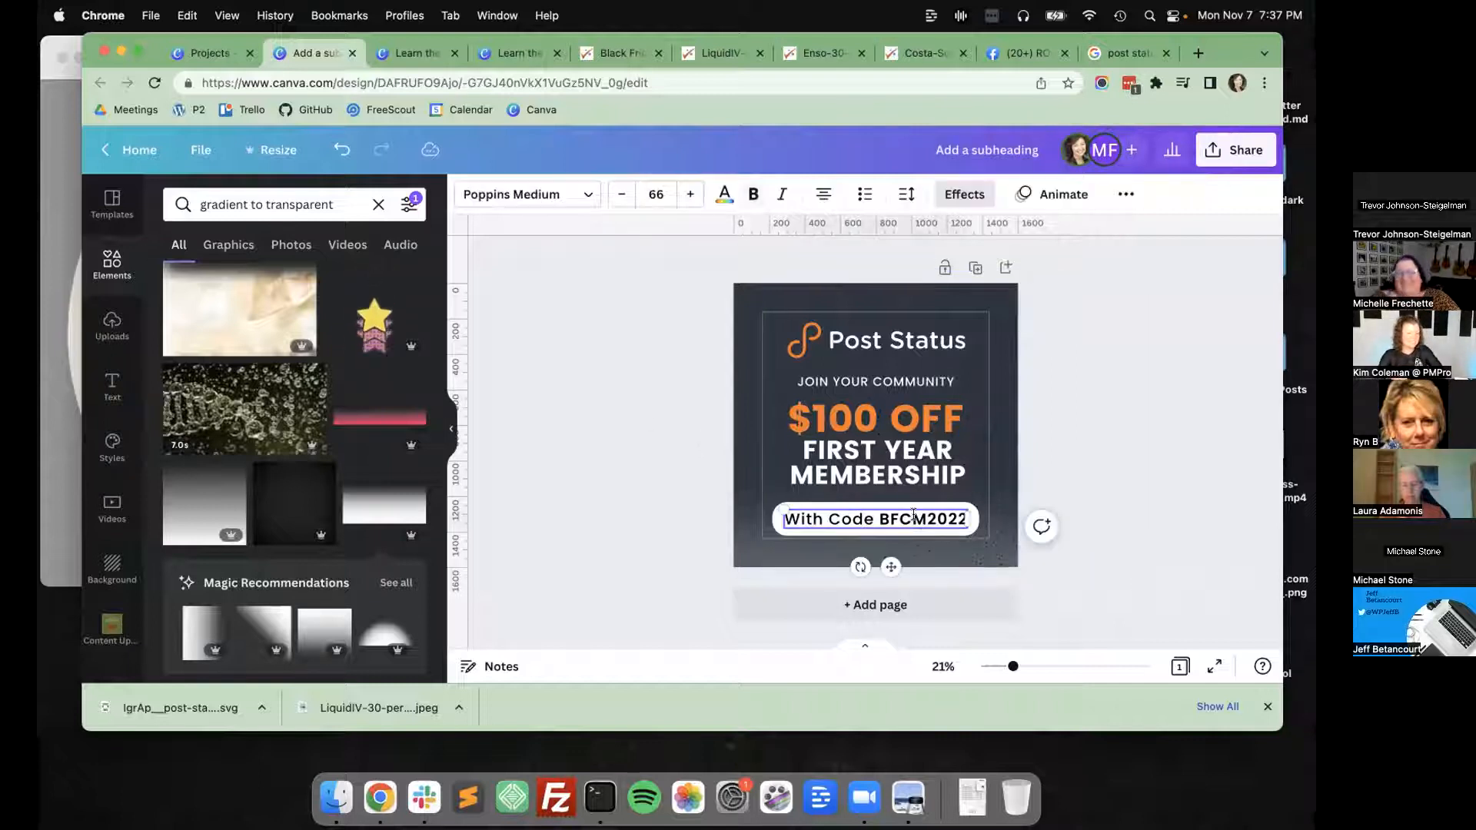
pyautogui.click(629, 416)
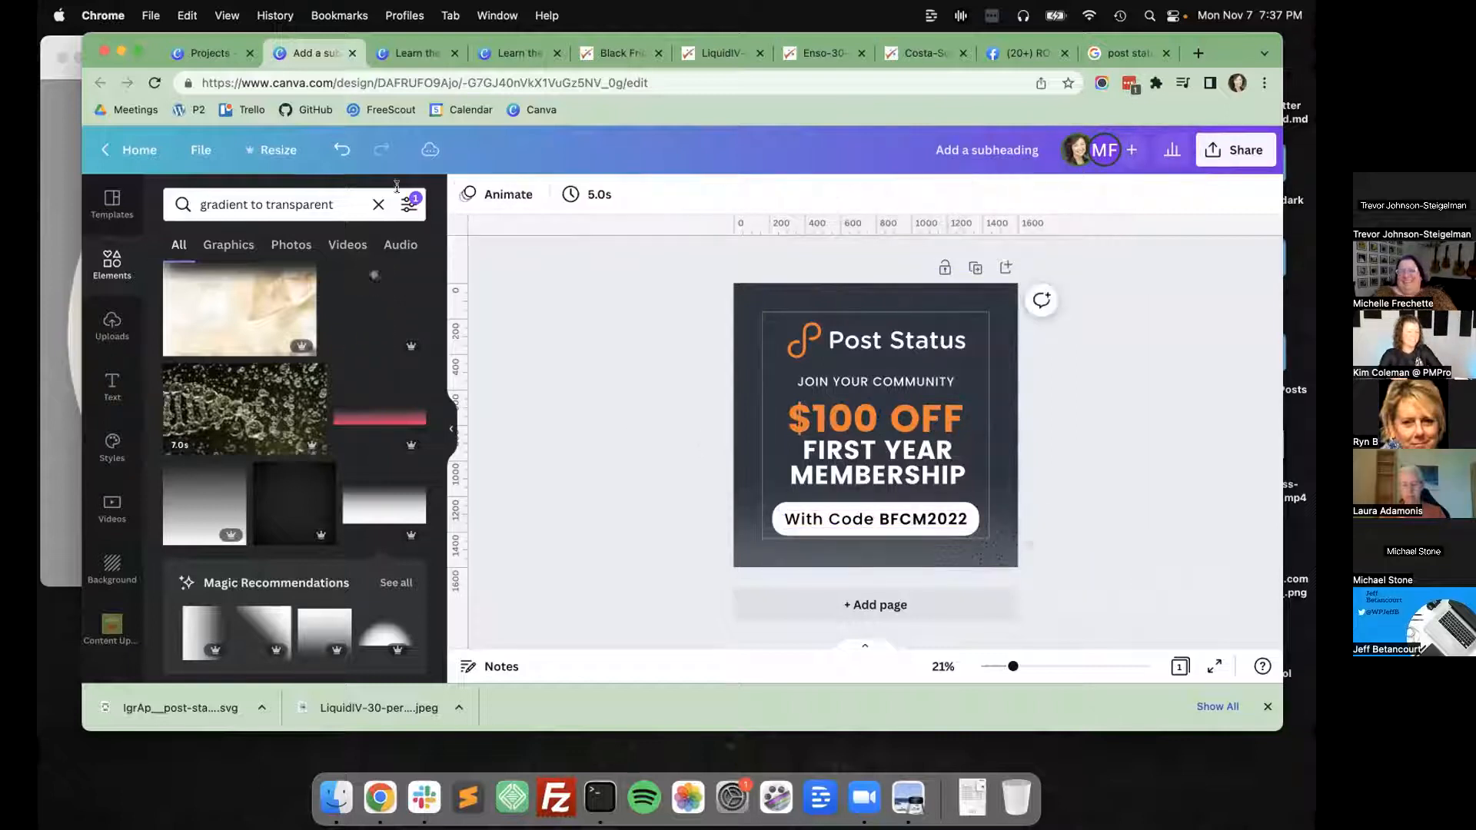
# Search the resize formats for "email" and create a resized copy of the design as an Email Header, 600 × 200 px.
pyautogui.click(272, 147)
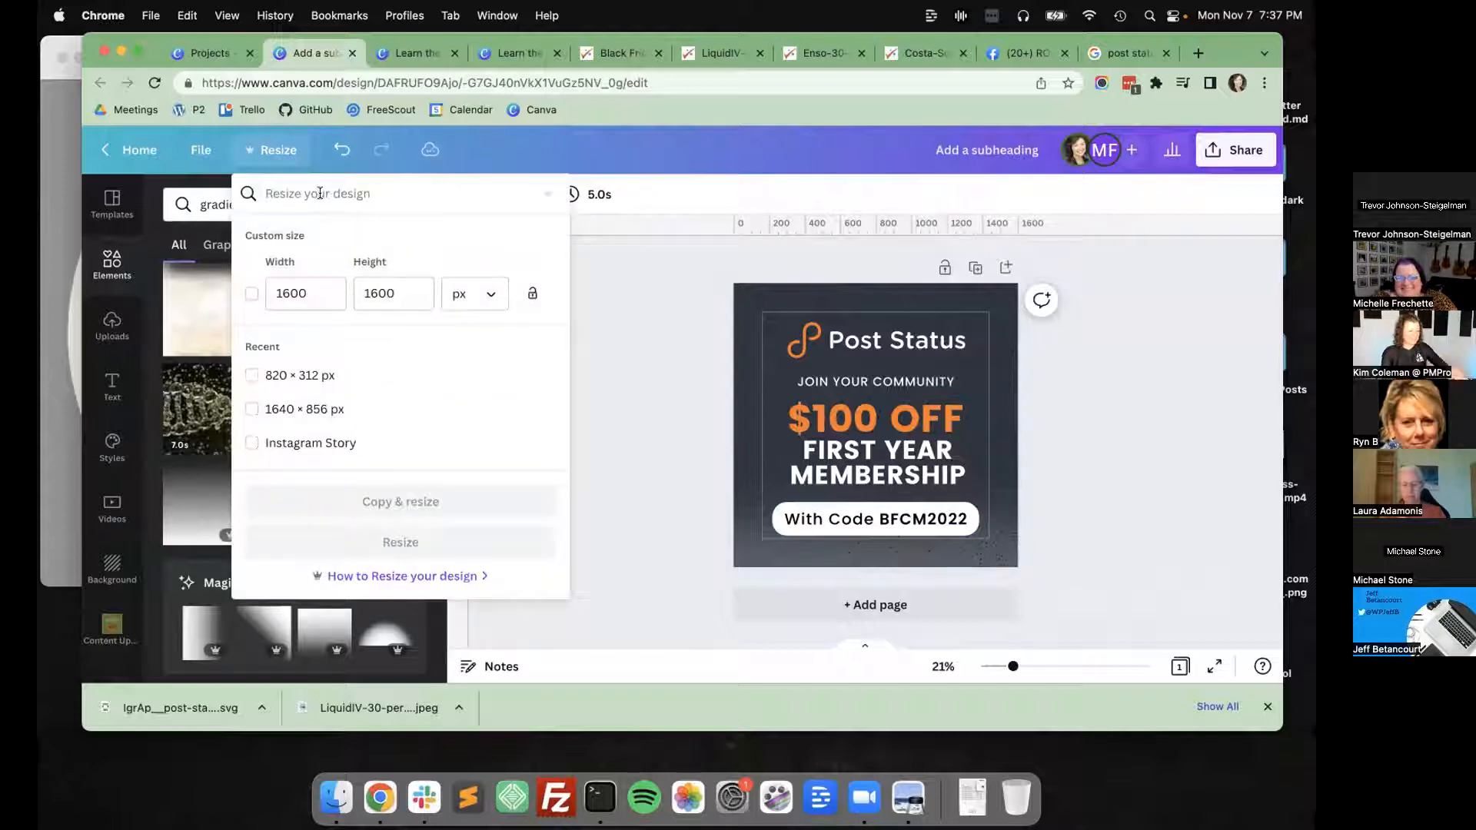
pyautogui.click(320, 193)
pyautogui.write('email')
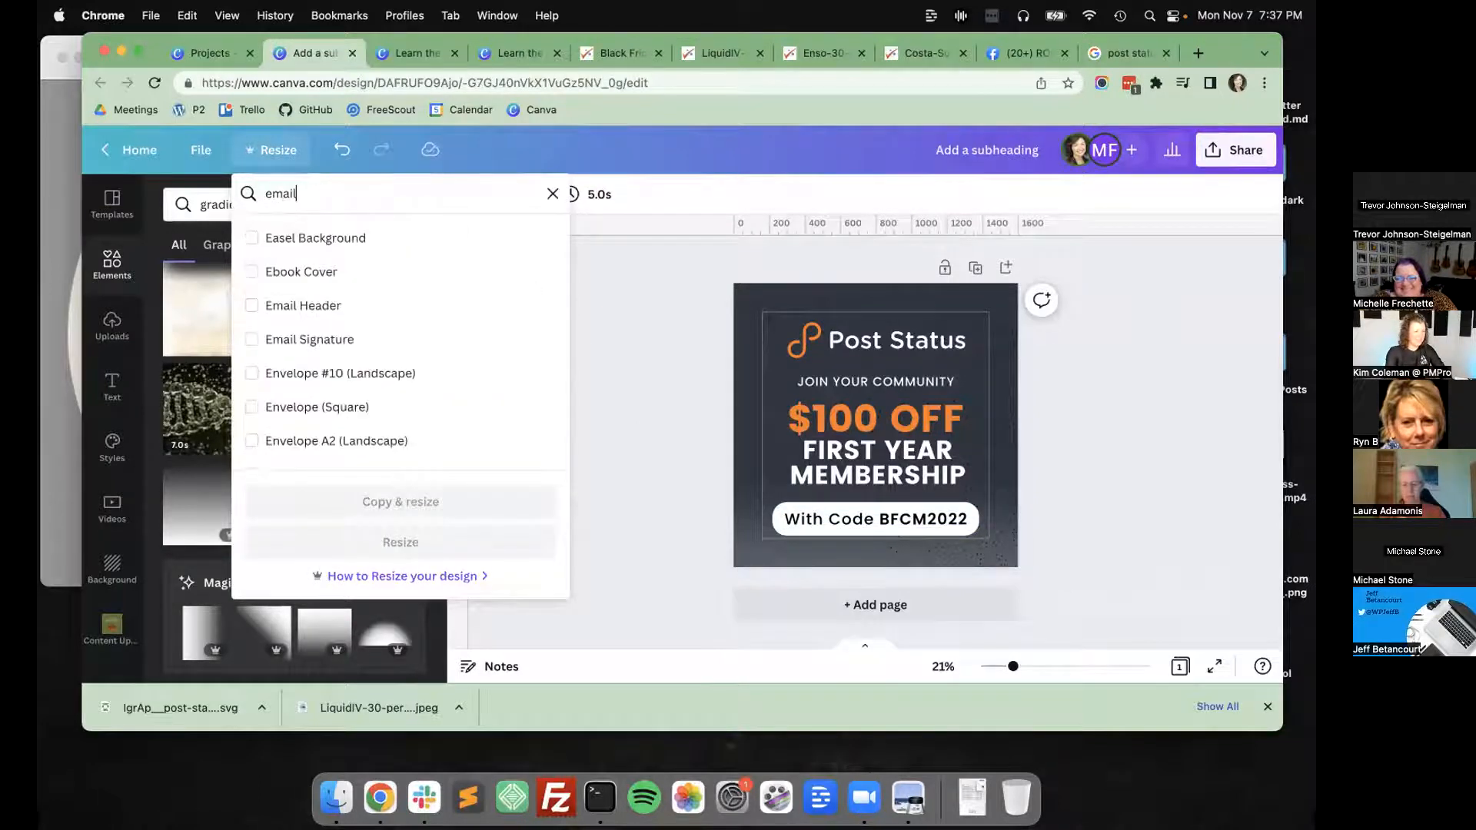
pyautogui.click(249, 239)
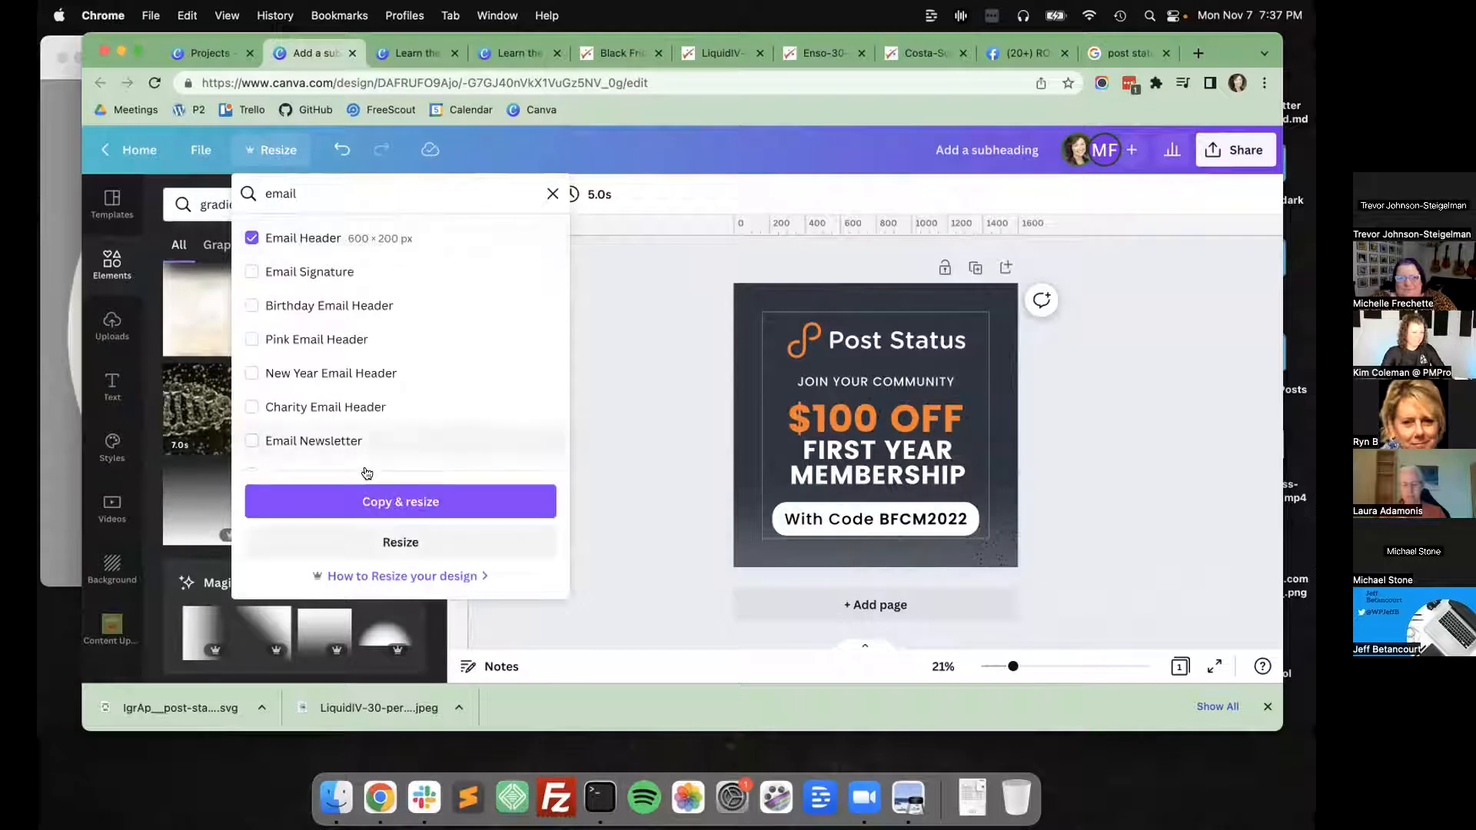
pyautogui.click(400, 502)
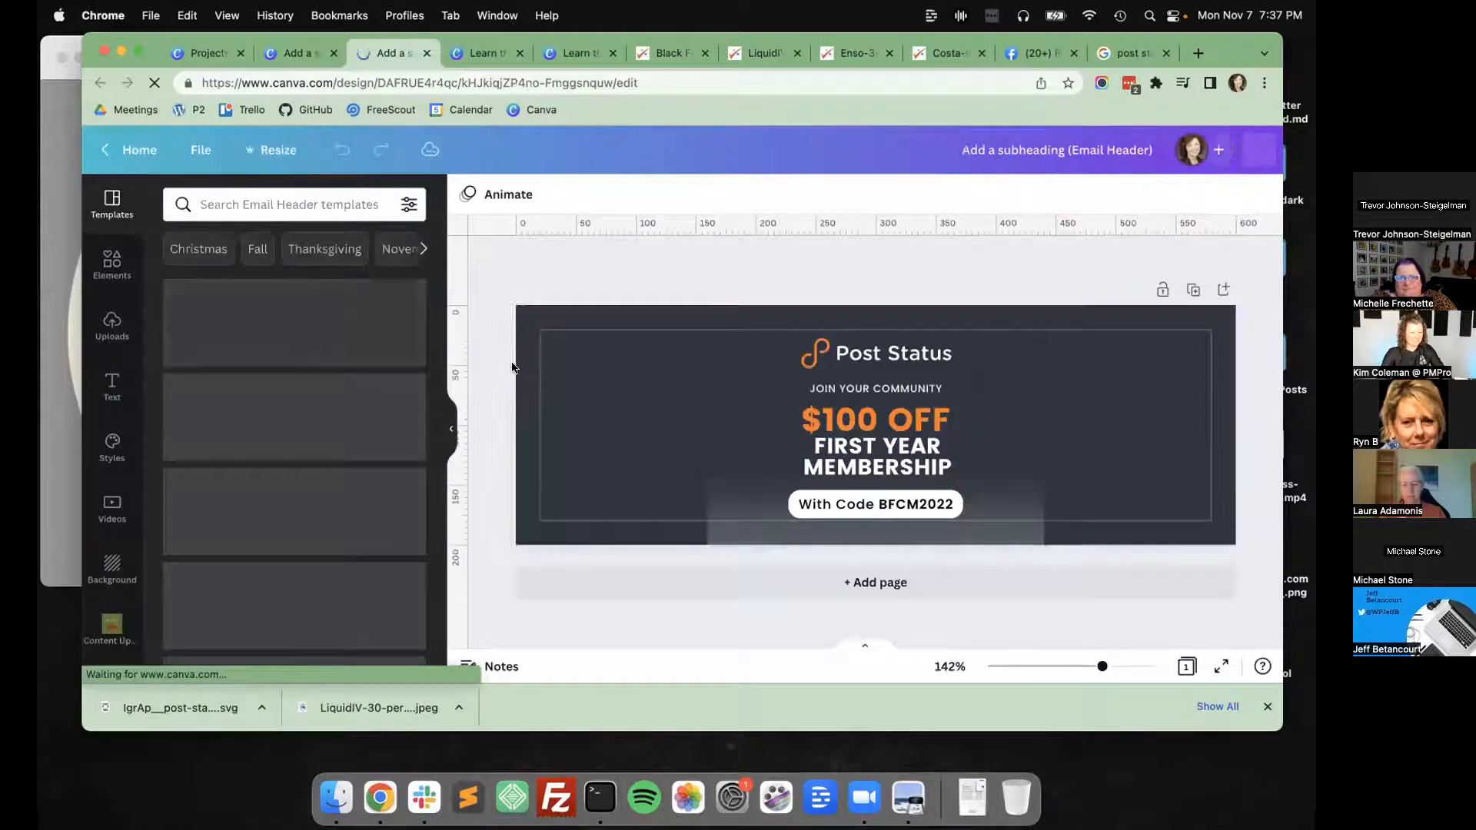
# Enlarge the gradient to span the email header's full width, shift it down, and move the black overlay graphic to the header's right side.
pyautogui.click(715, 493)
pyautogui.moveTo(703, 462); pyautogui.dragTo(468, 347)
pyautogui.moveTo(1044, 483); pyautogui.dragTo(1255, 486)
pyautogui.moveTo(1124, 423); pyautogui.dragTo(1120, 541)
pyautogui.moveTo(1041, 392); pyautogui.dragTo(1244, 393)
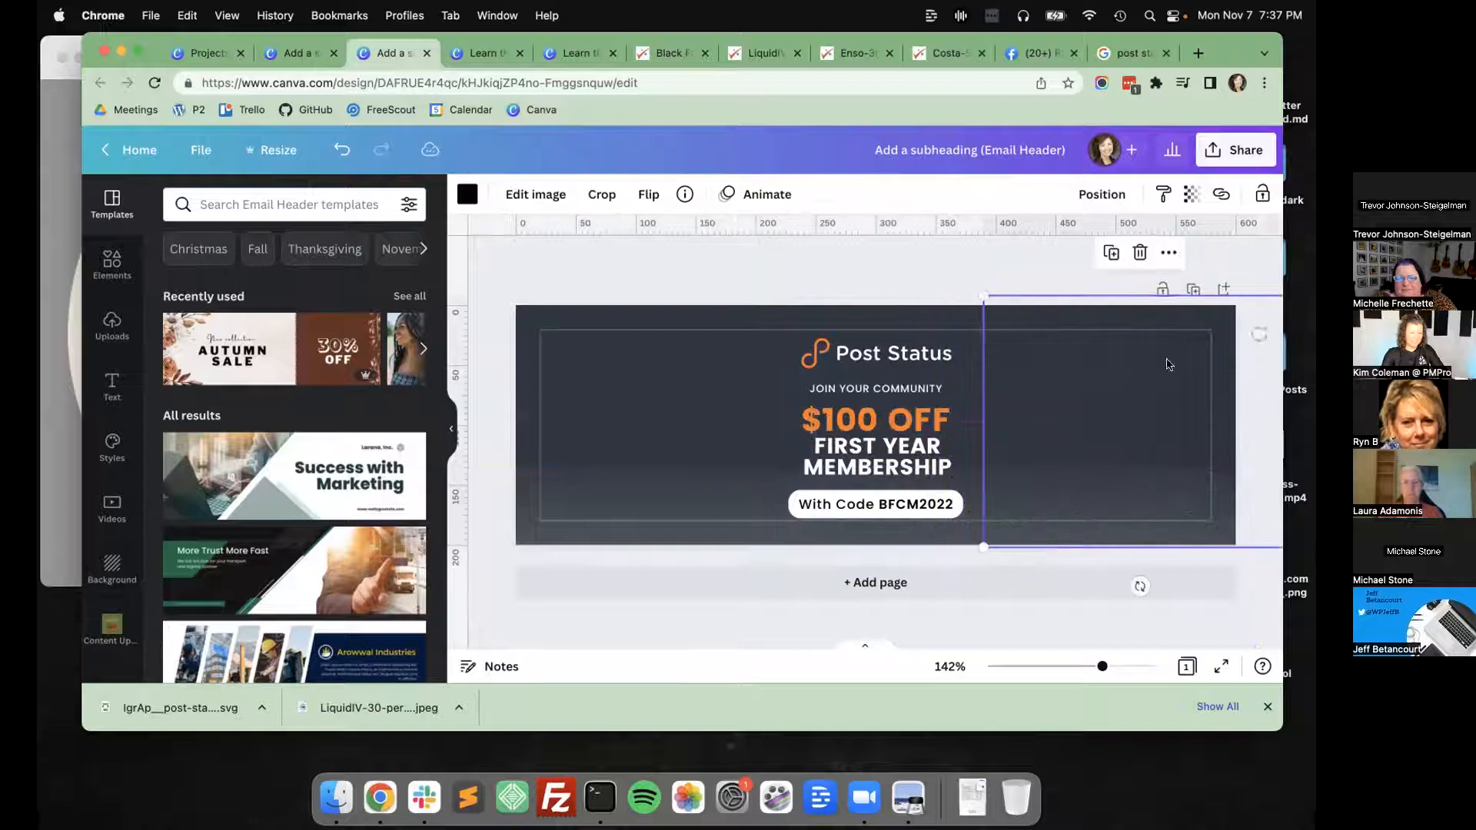
pyautogui.click(928, 239)
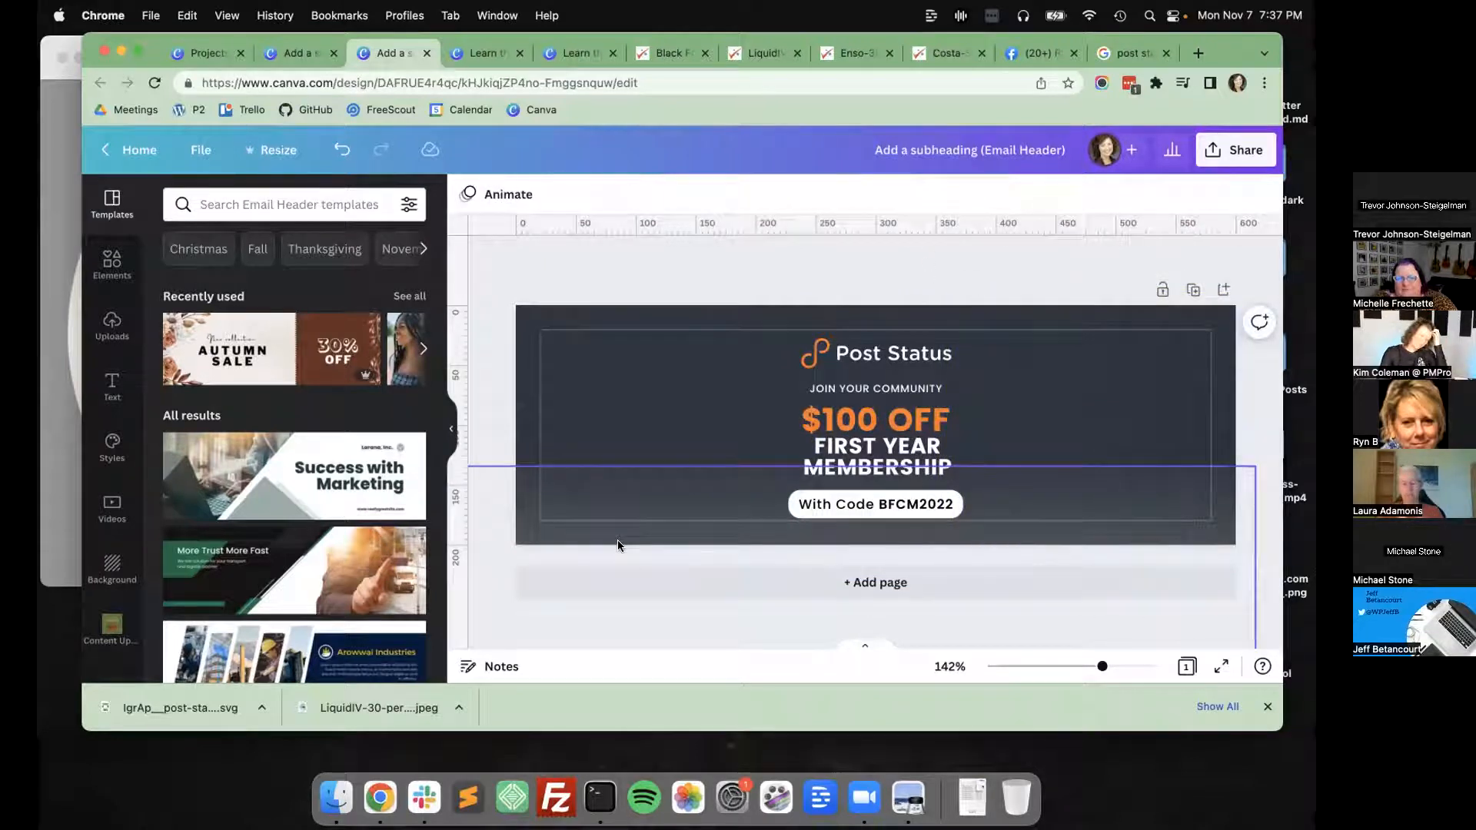